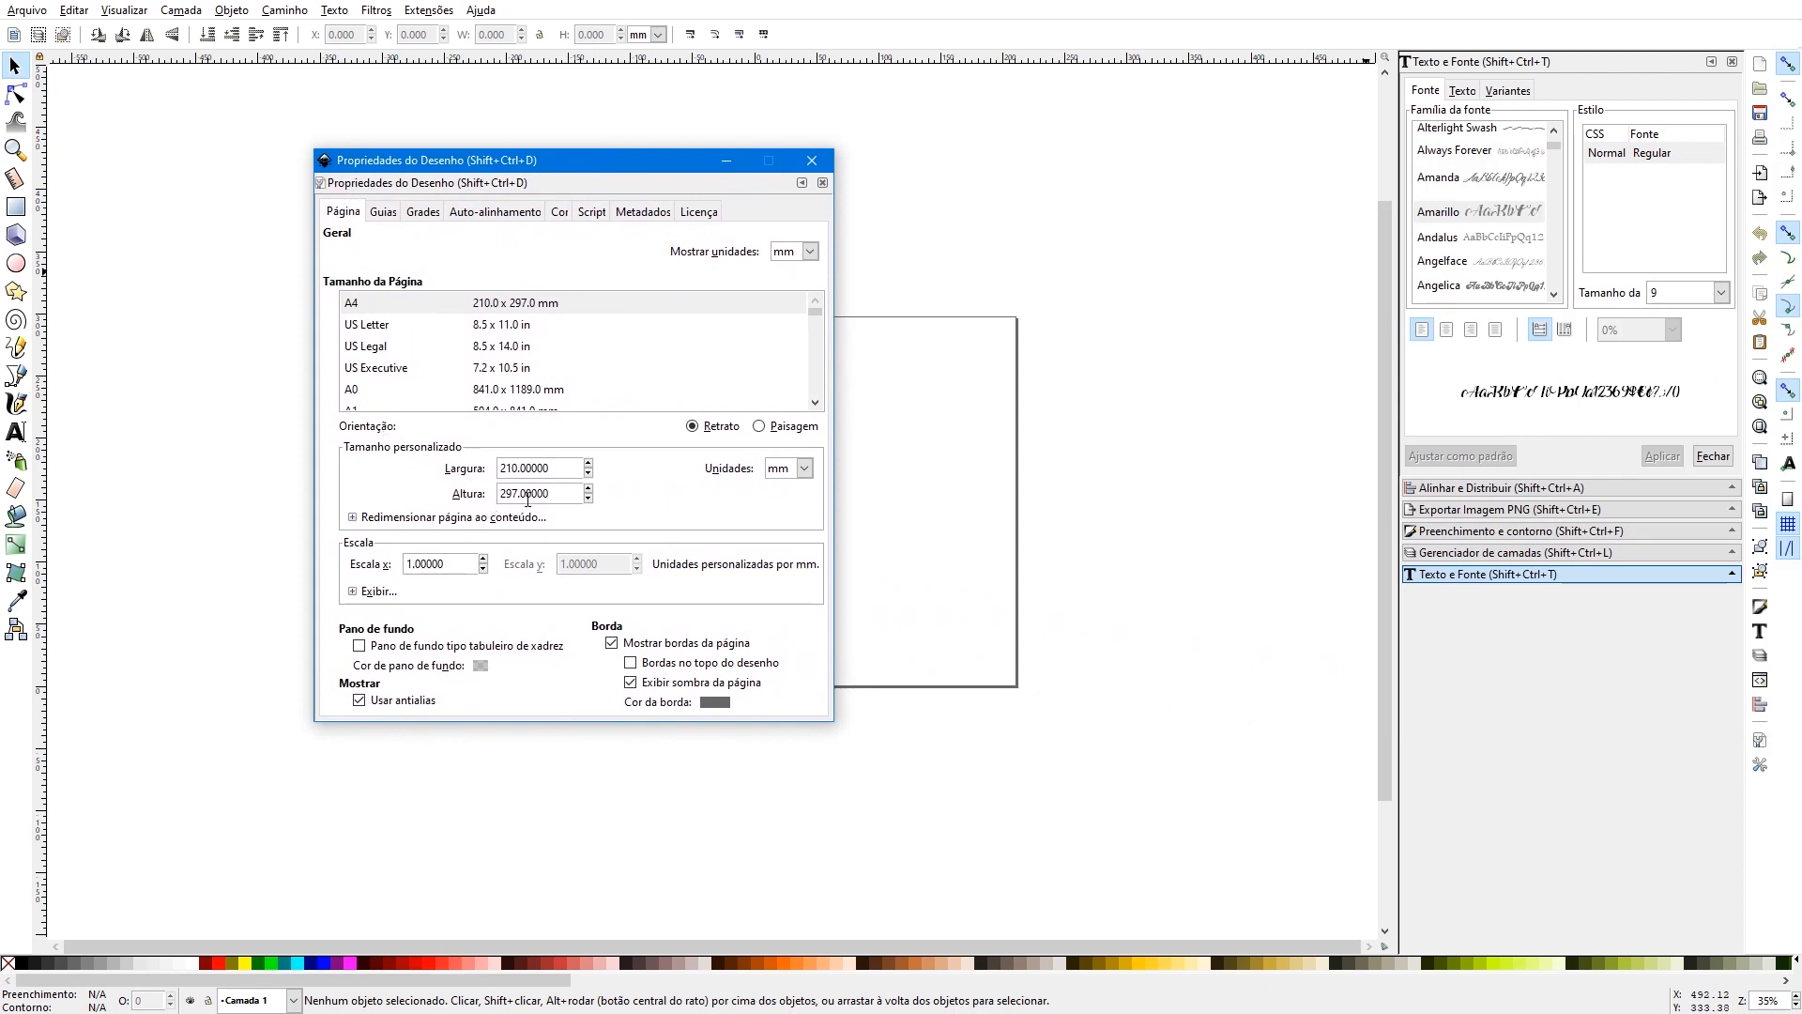
- Set the custom page size to 300 mm wide by 230 mm high and close the document properties
double_click(535, 468)
text(300)
key(Tab)
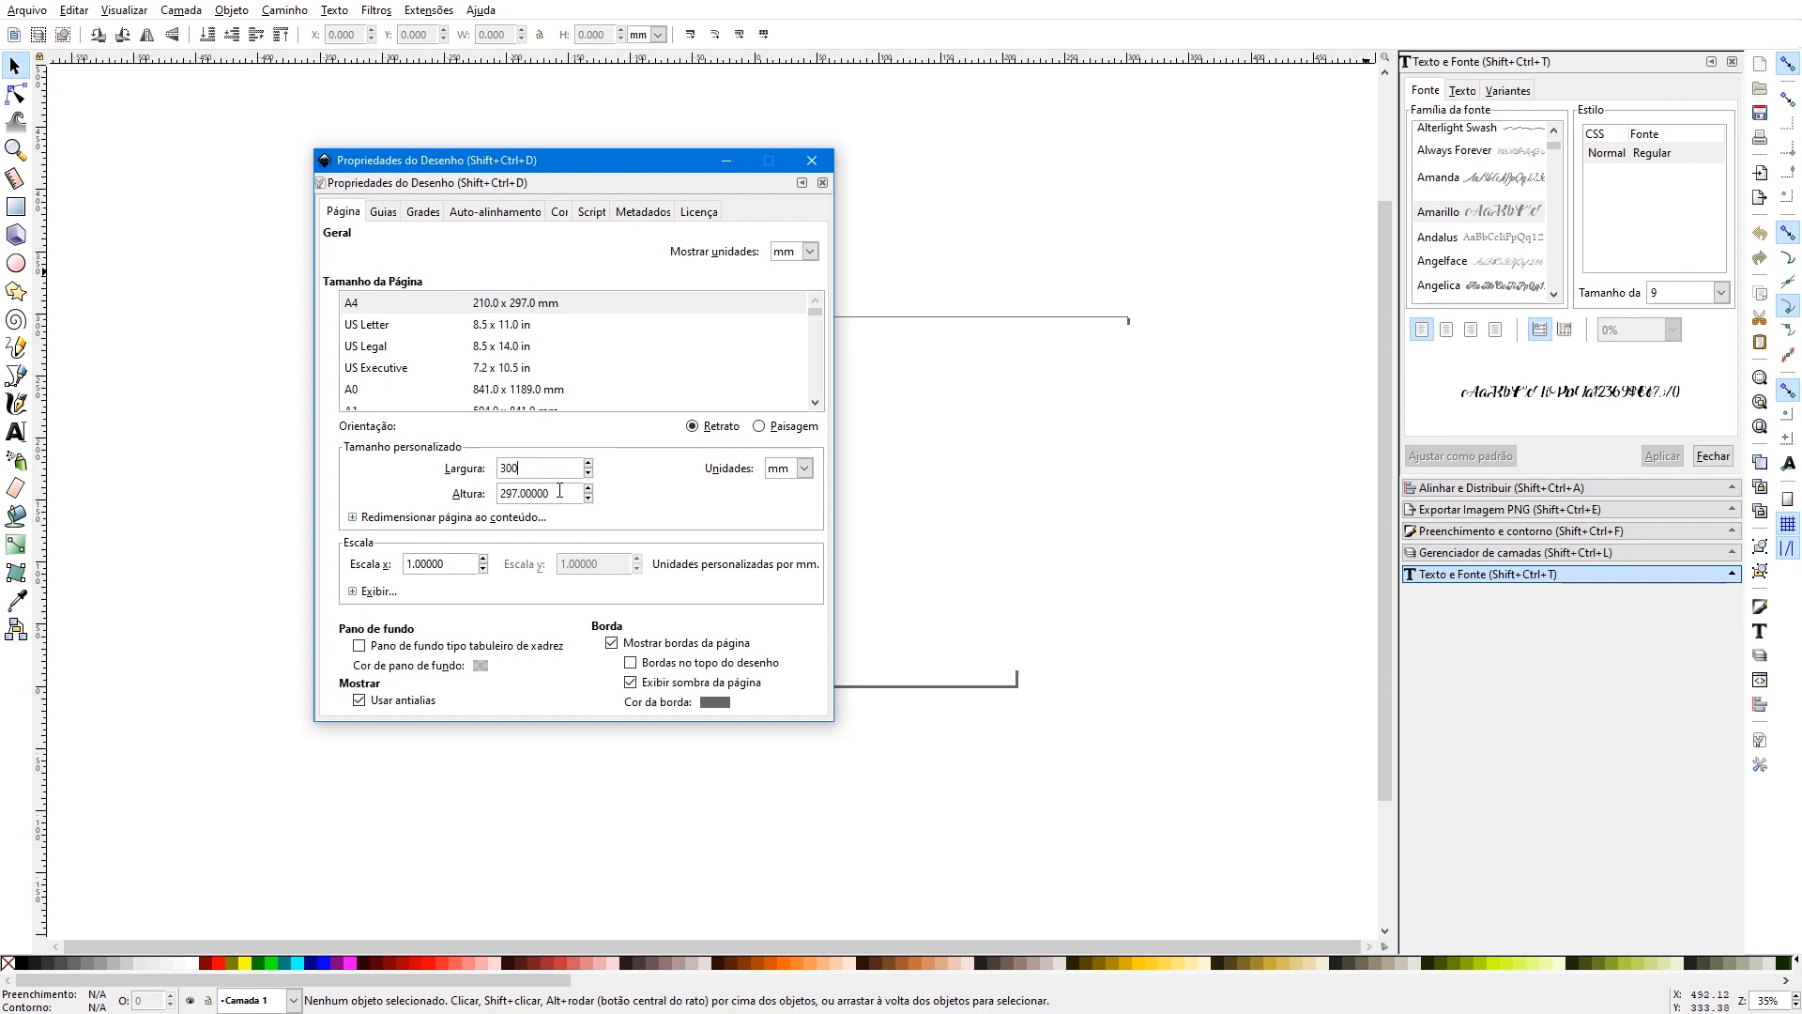
text(230)
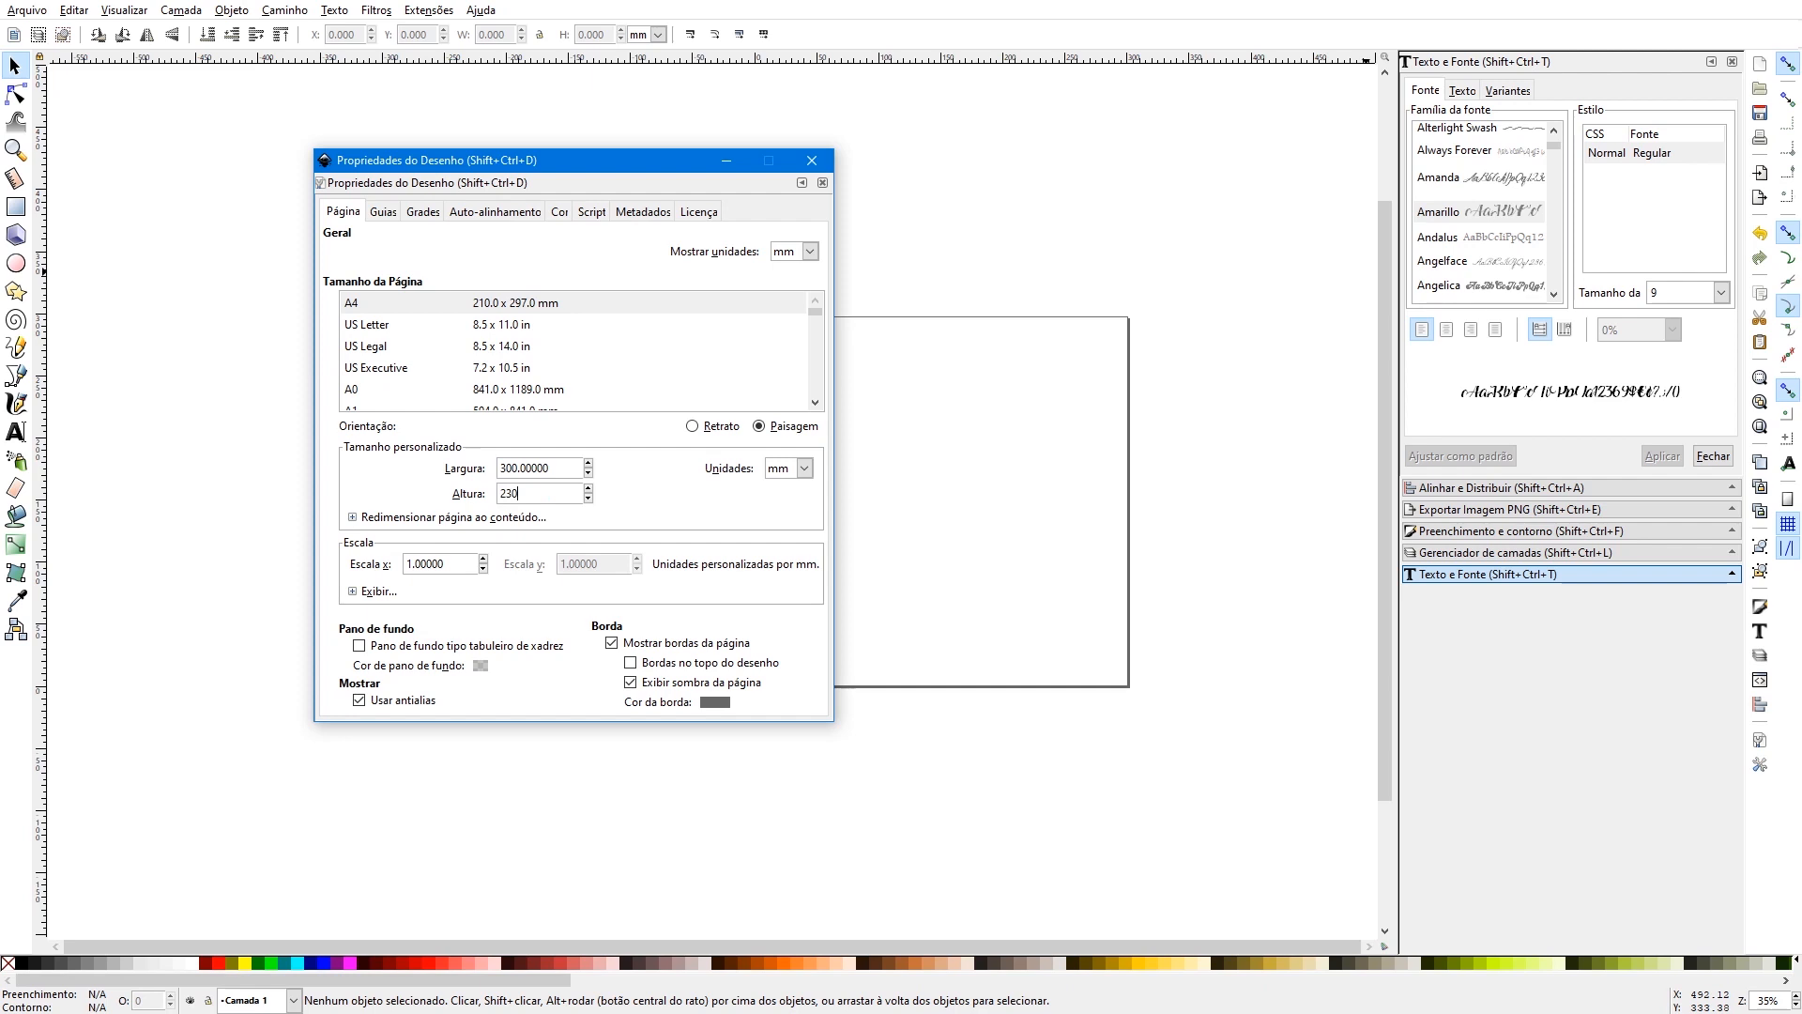
key(Return)
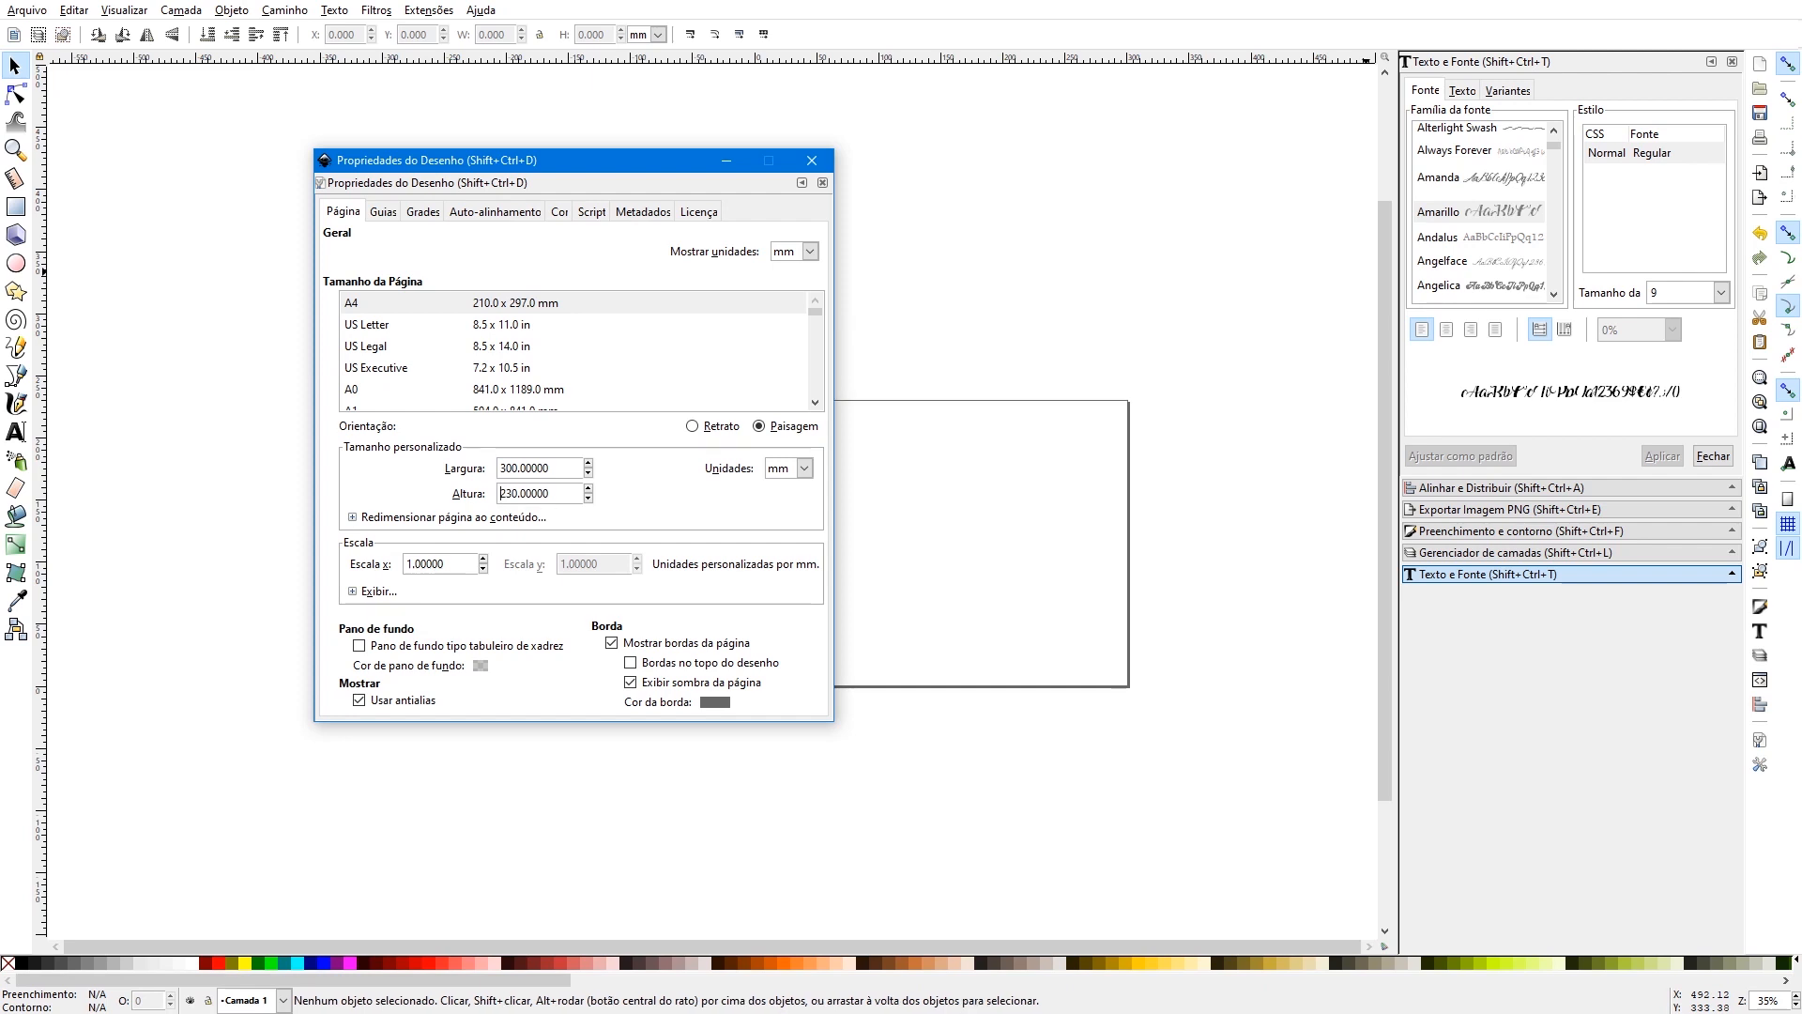
click(813, 160)
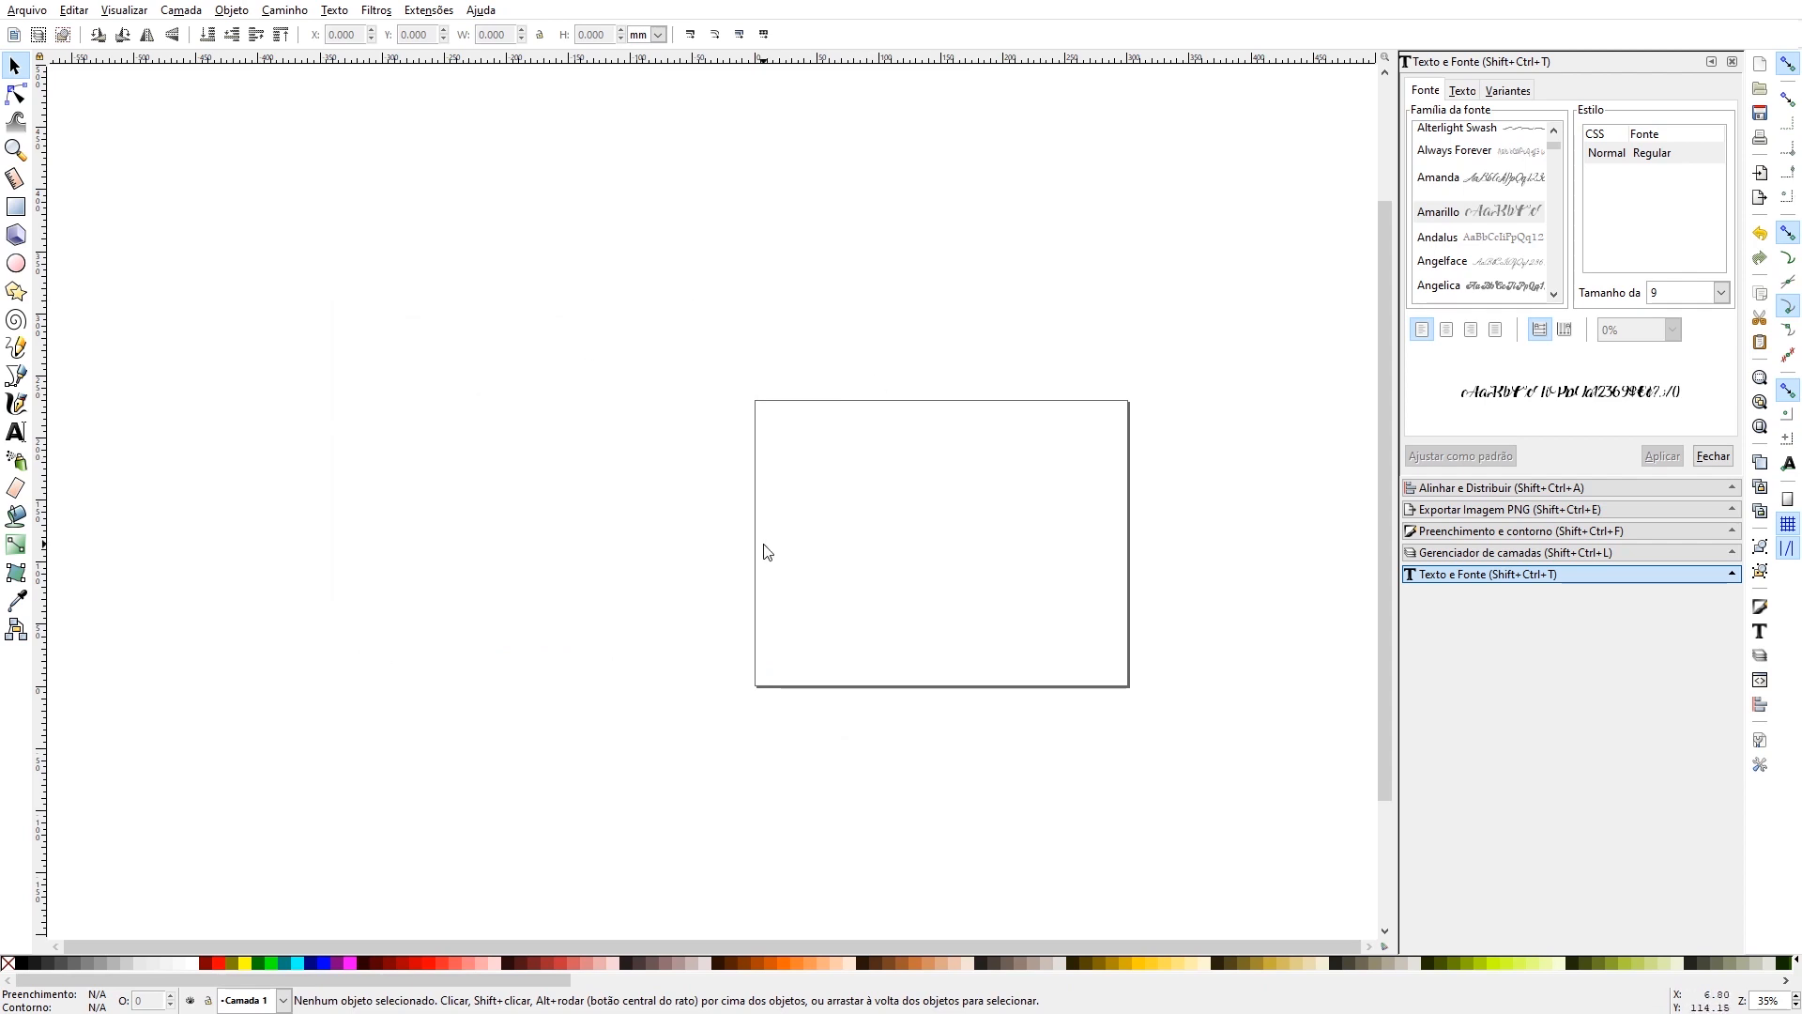
- Close all docked dialogs beside the canvas and fit the whole page in the enlarged view
key(5)
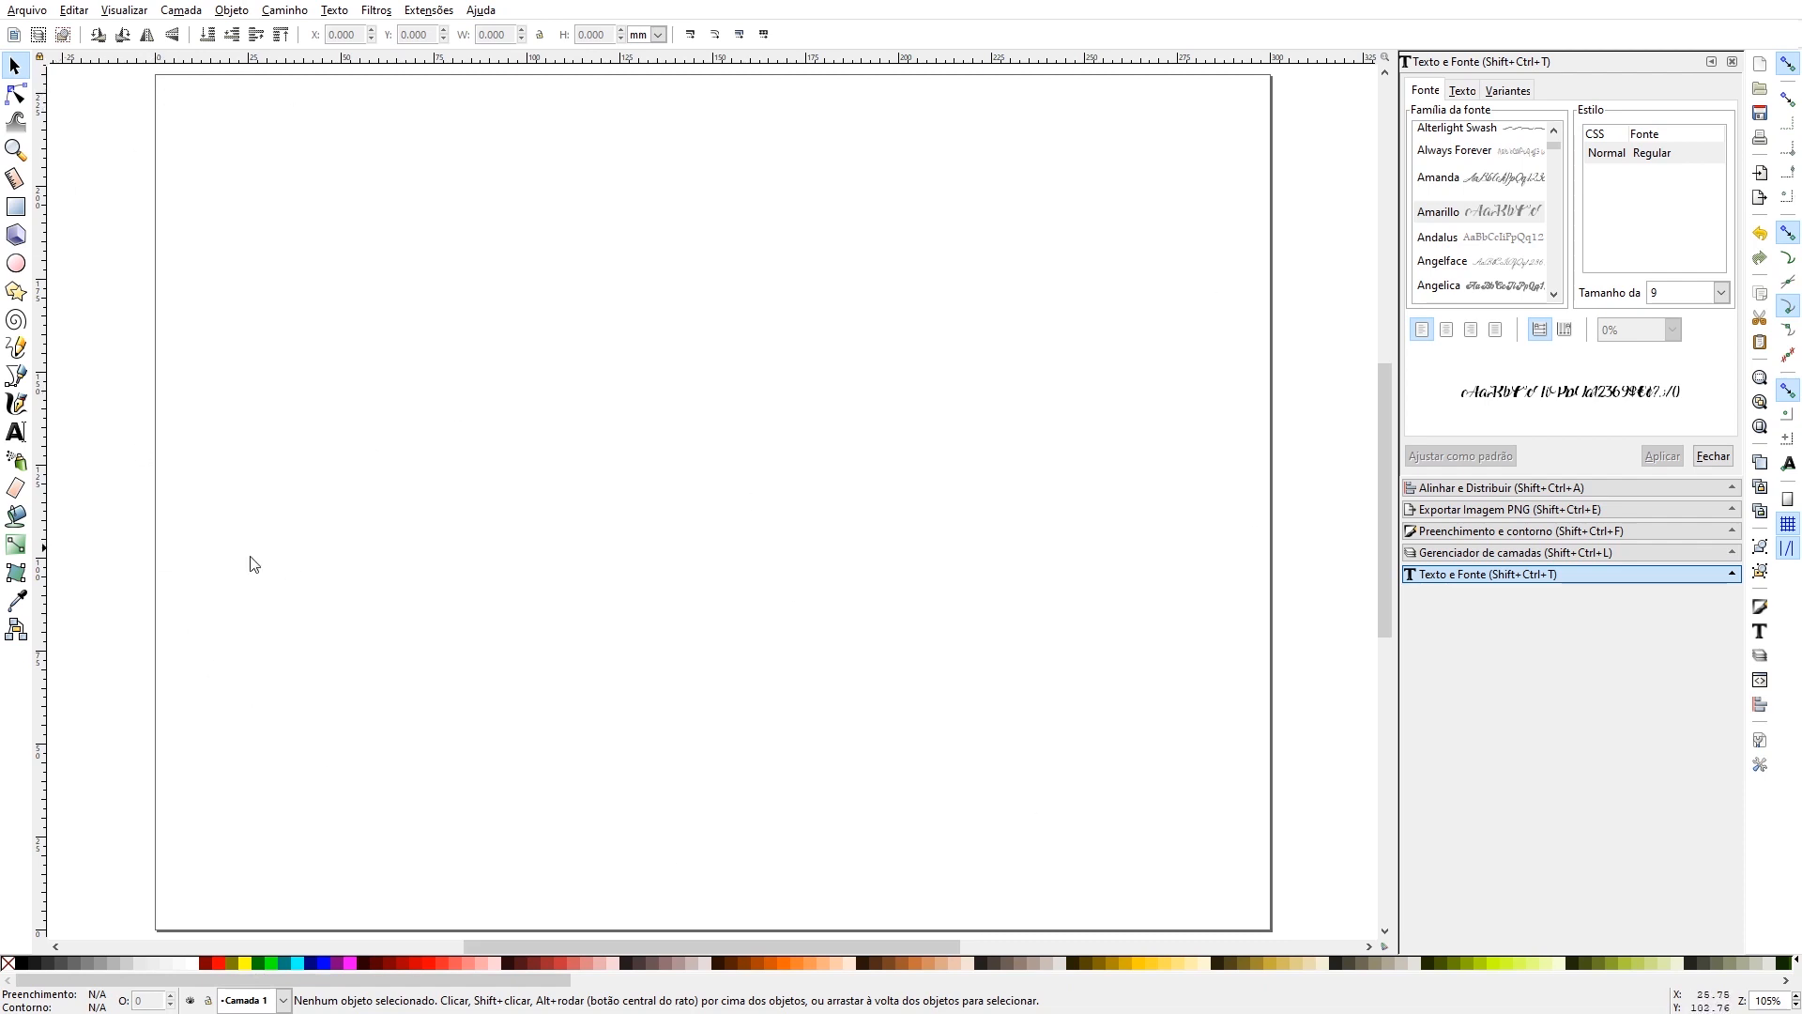
click(1732, 62)
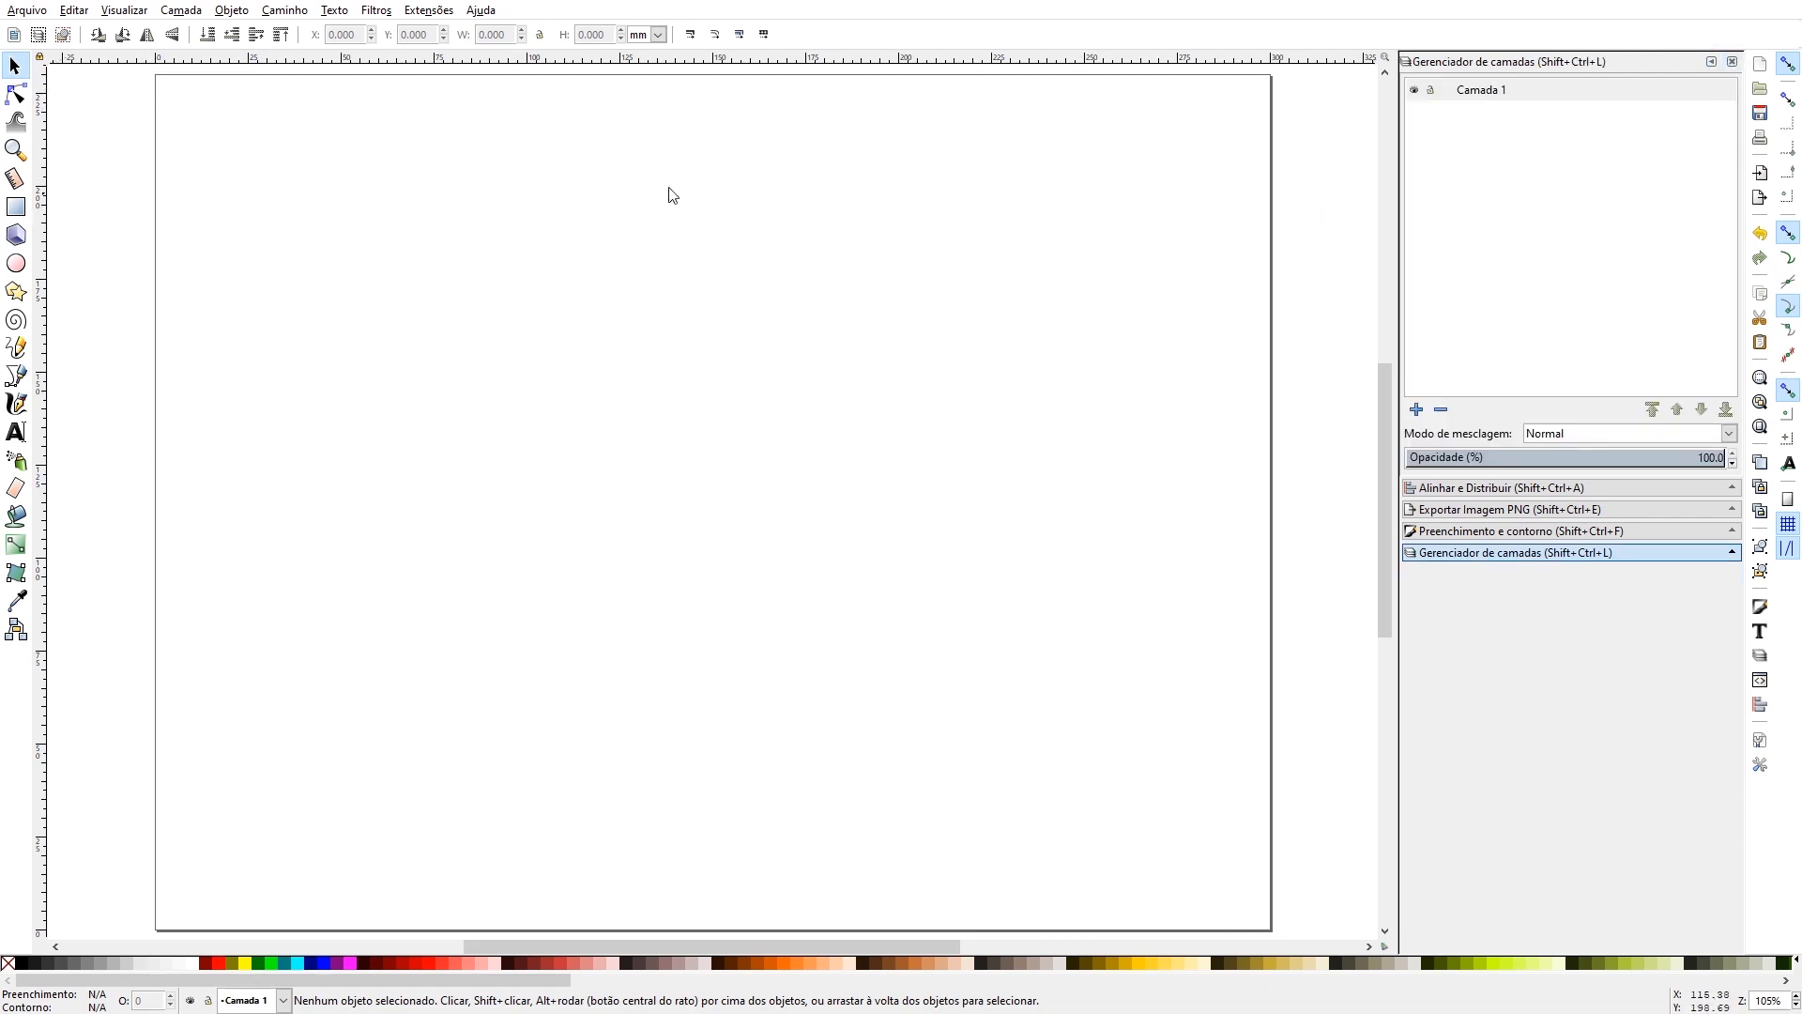
click(1733, 62)
click(1733, 62)
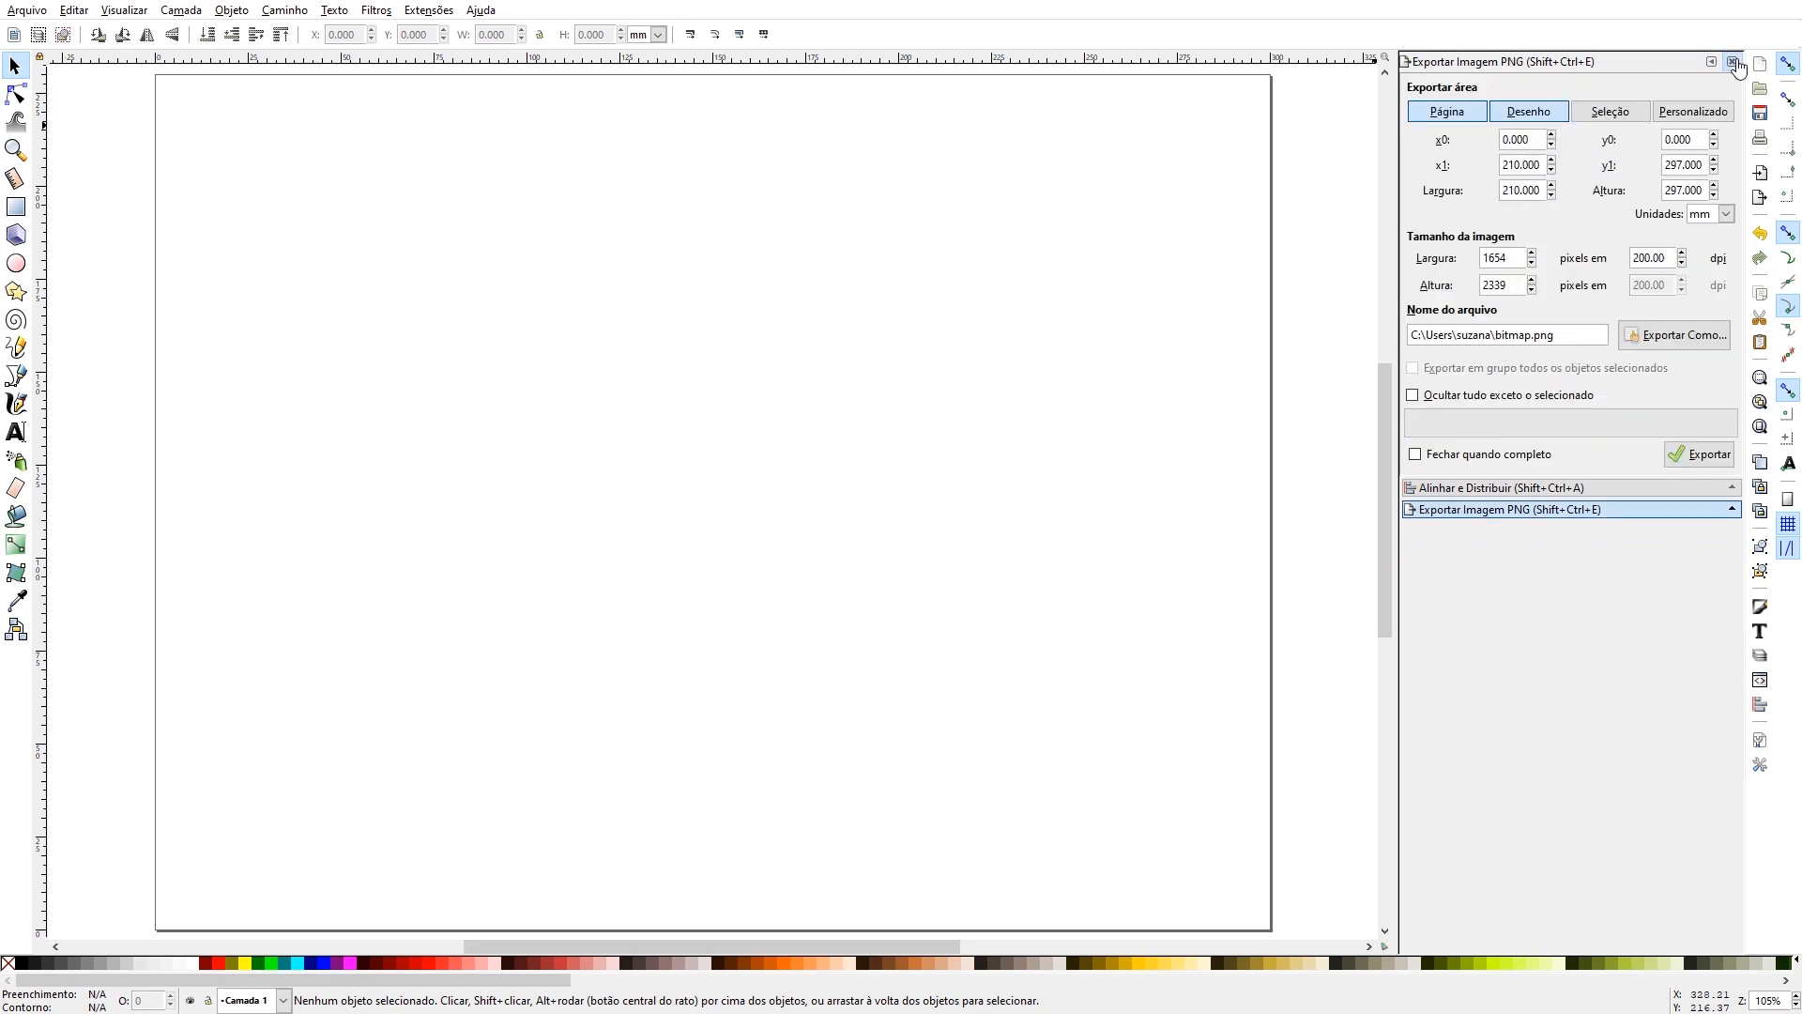
click(1733, 62)
click(1733, 62)
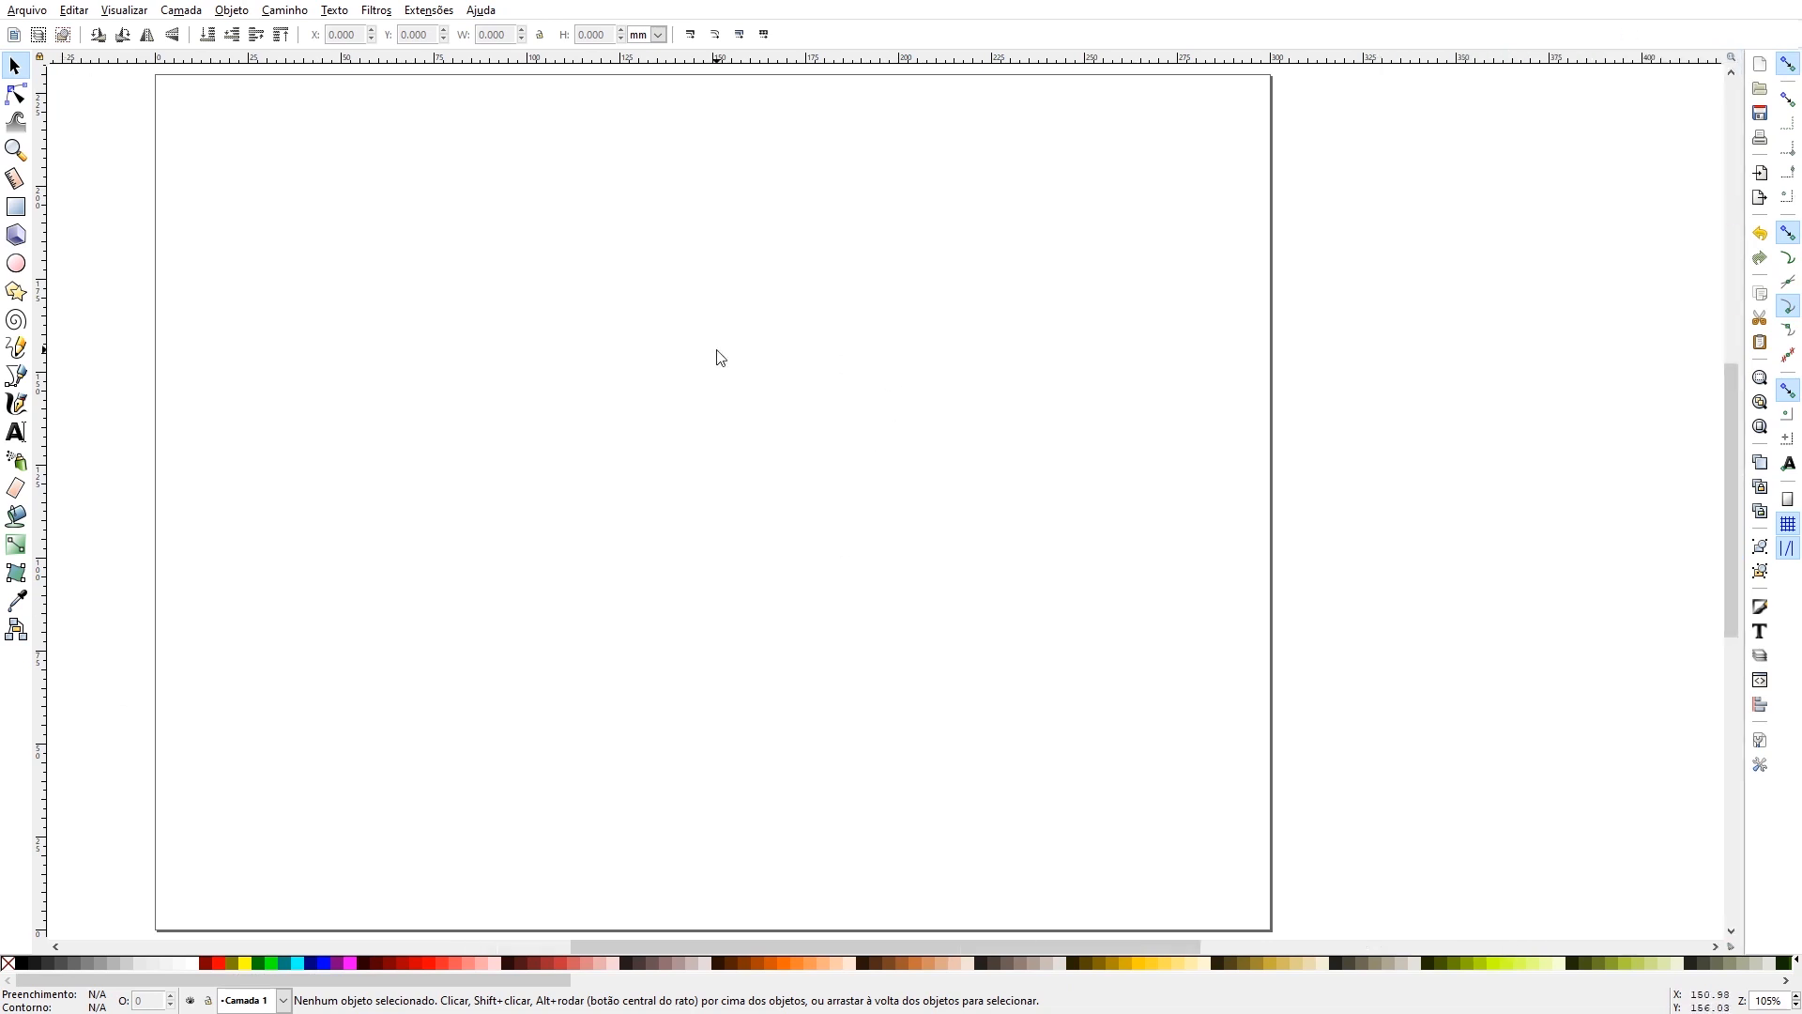
key(5)
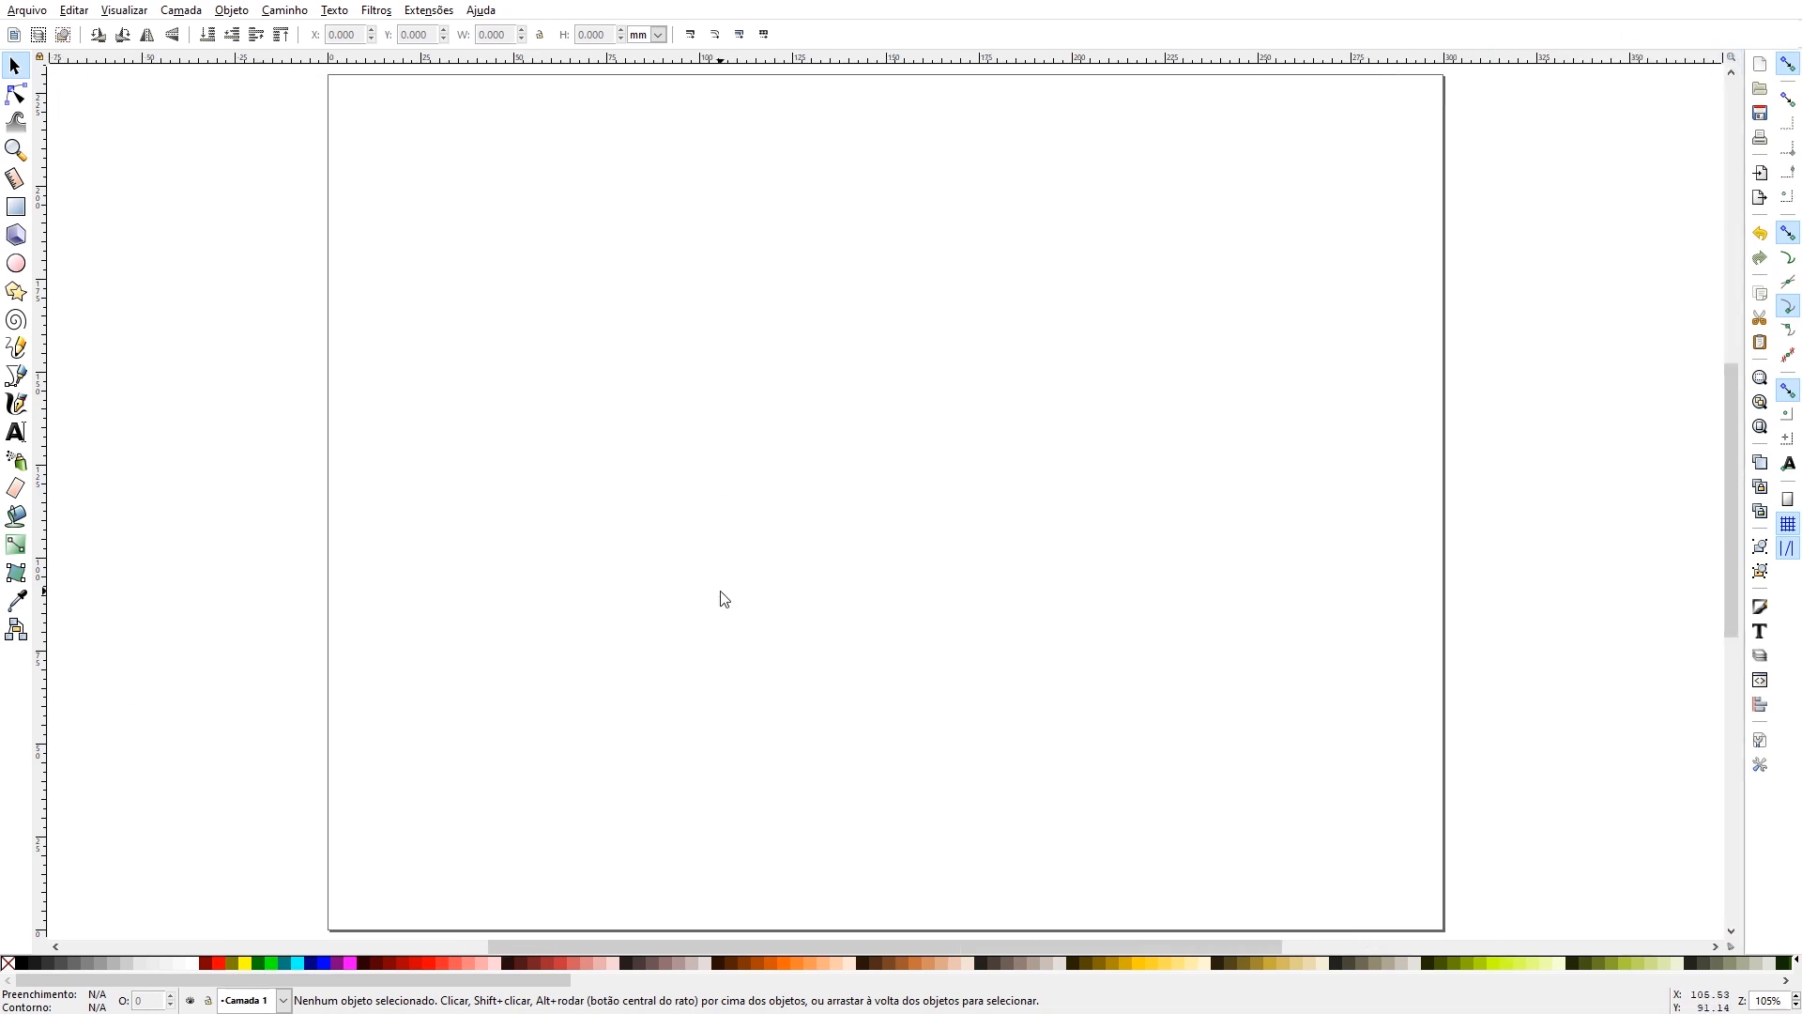
- Import the JPEG photo of the mirrored wall and wooden sideboard, accepting the import options
click(18, 14)
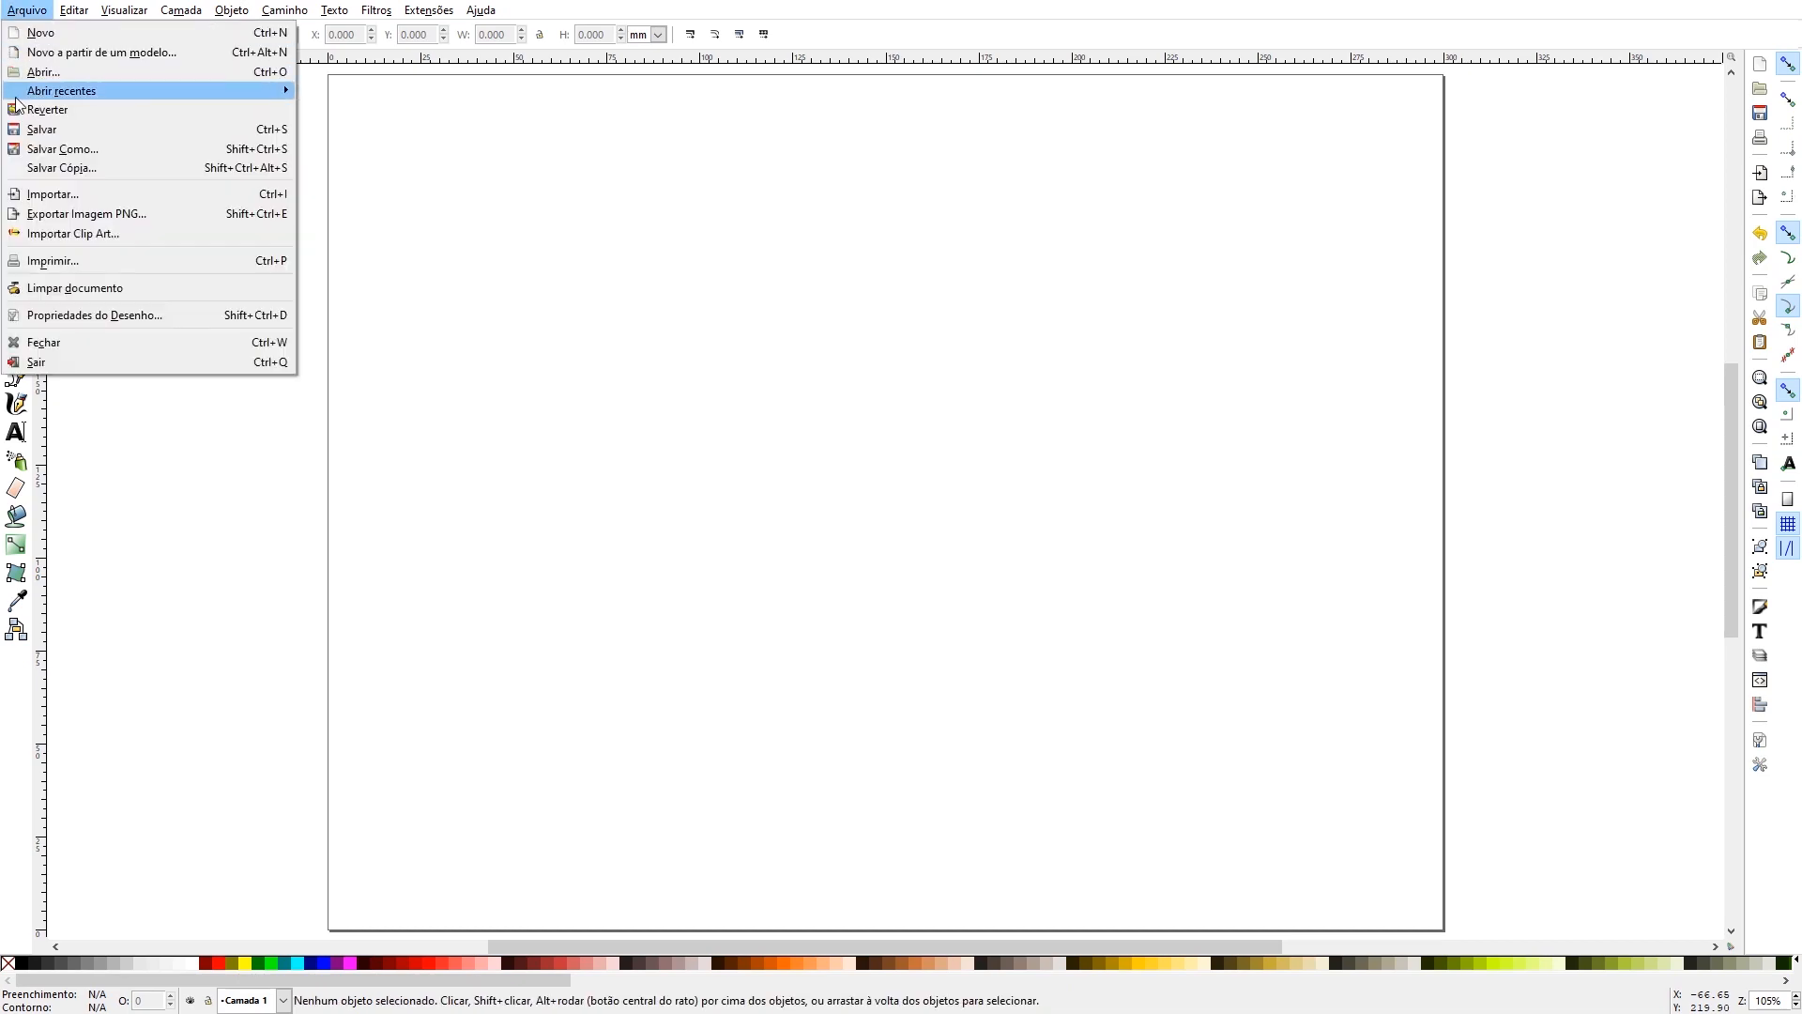
click(76, 197)
double_click(137, 140)
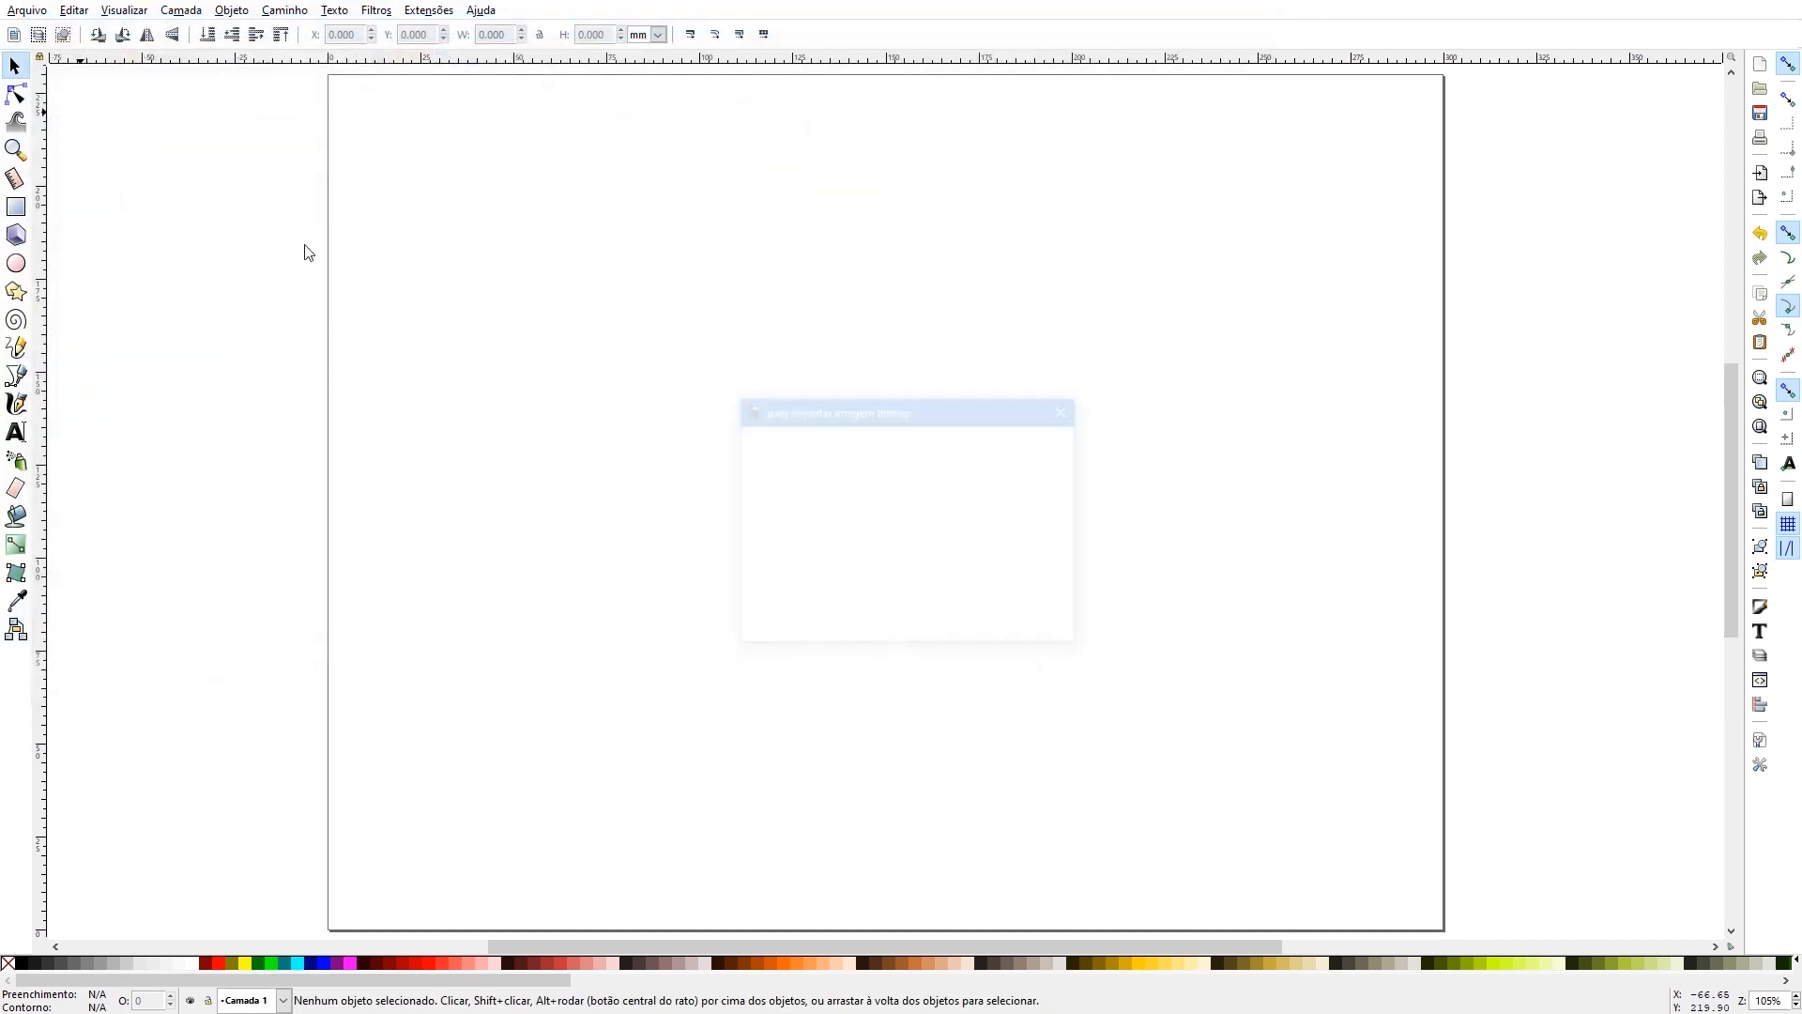
click(1033, 631)
click(1029, 639)
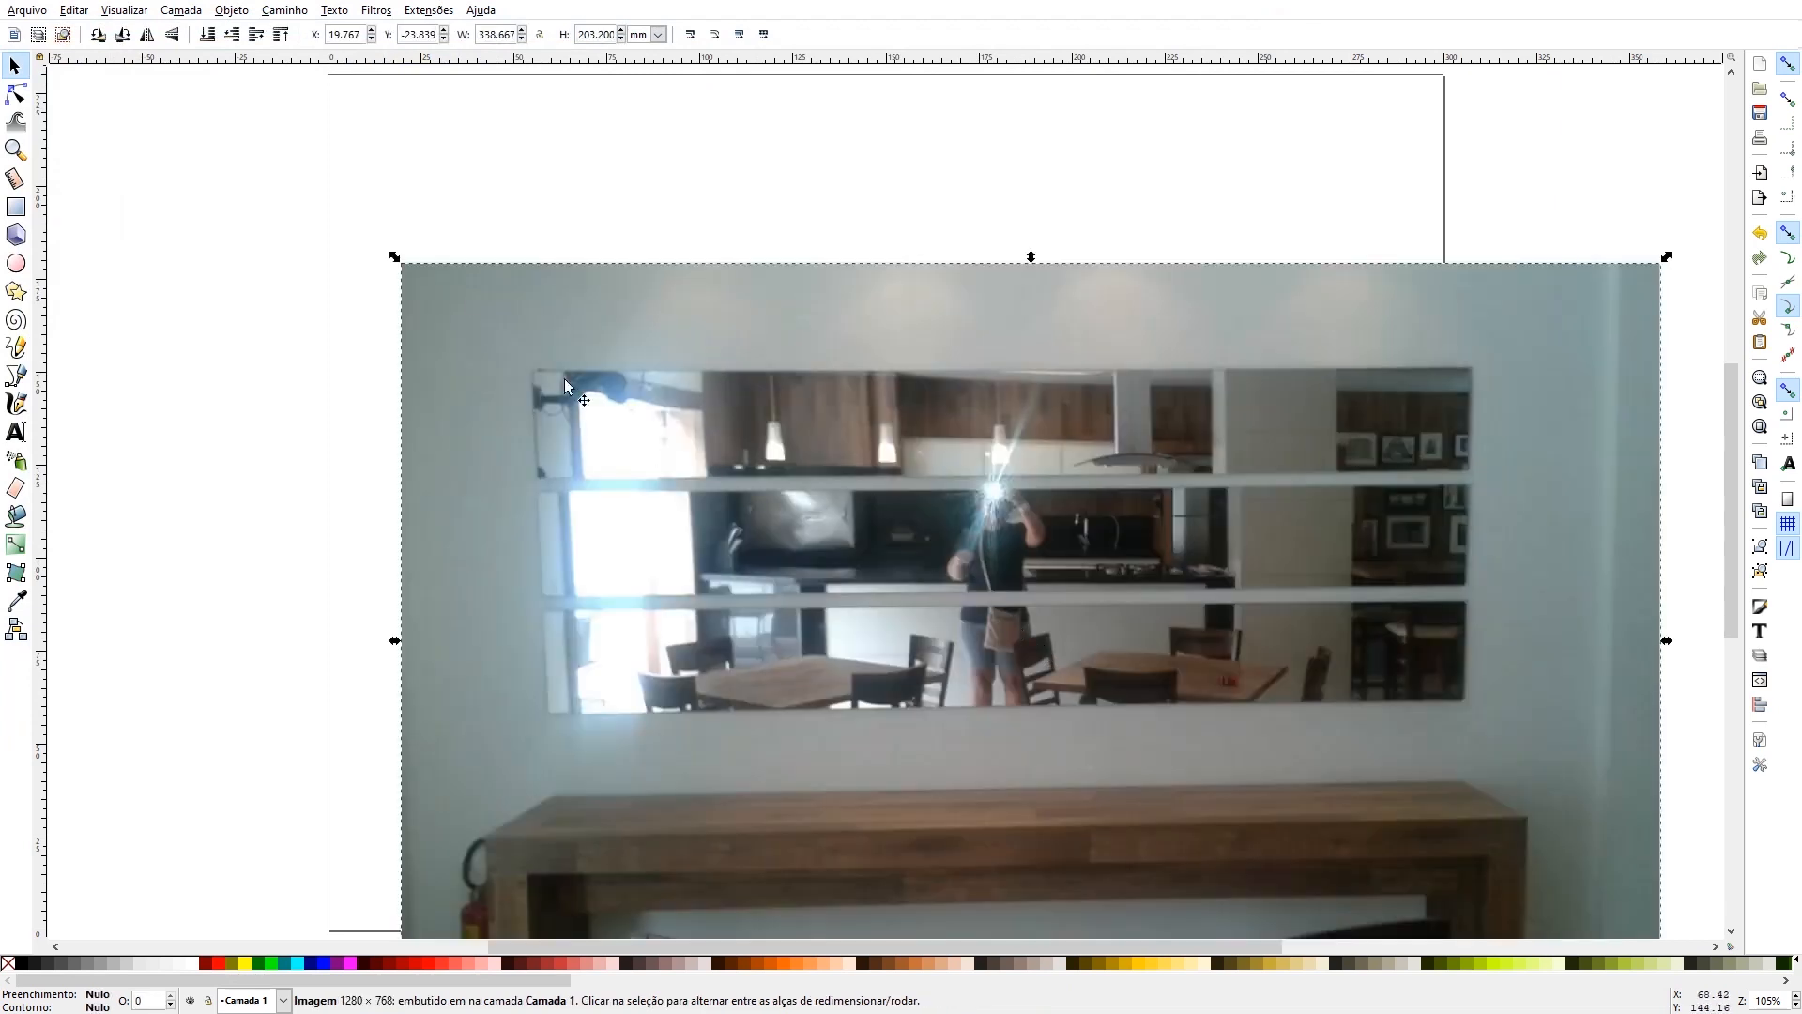
- Scale the photo down to about 126 × 75 mm and place it outside the page, beside its upper right edge
drag(394, 259, 1186, 731)
drag(1240, 791, 97, 266)
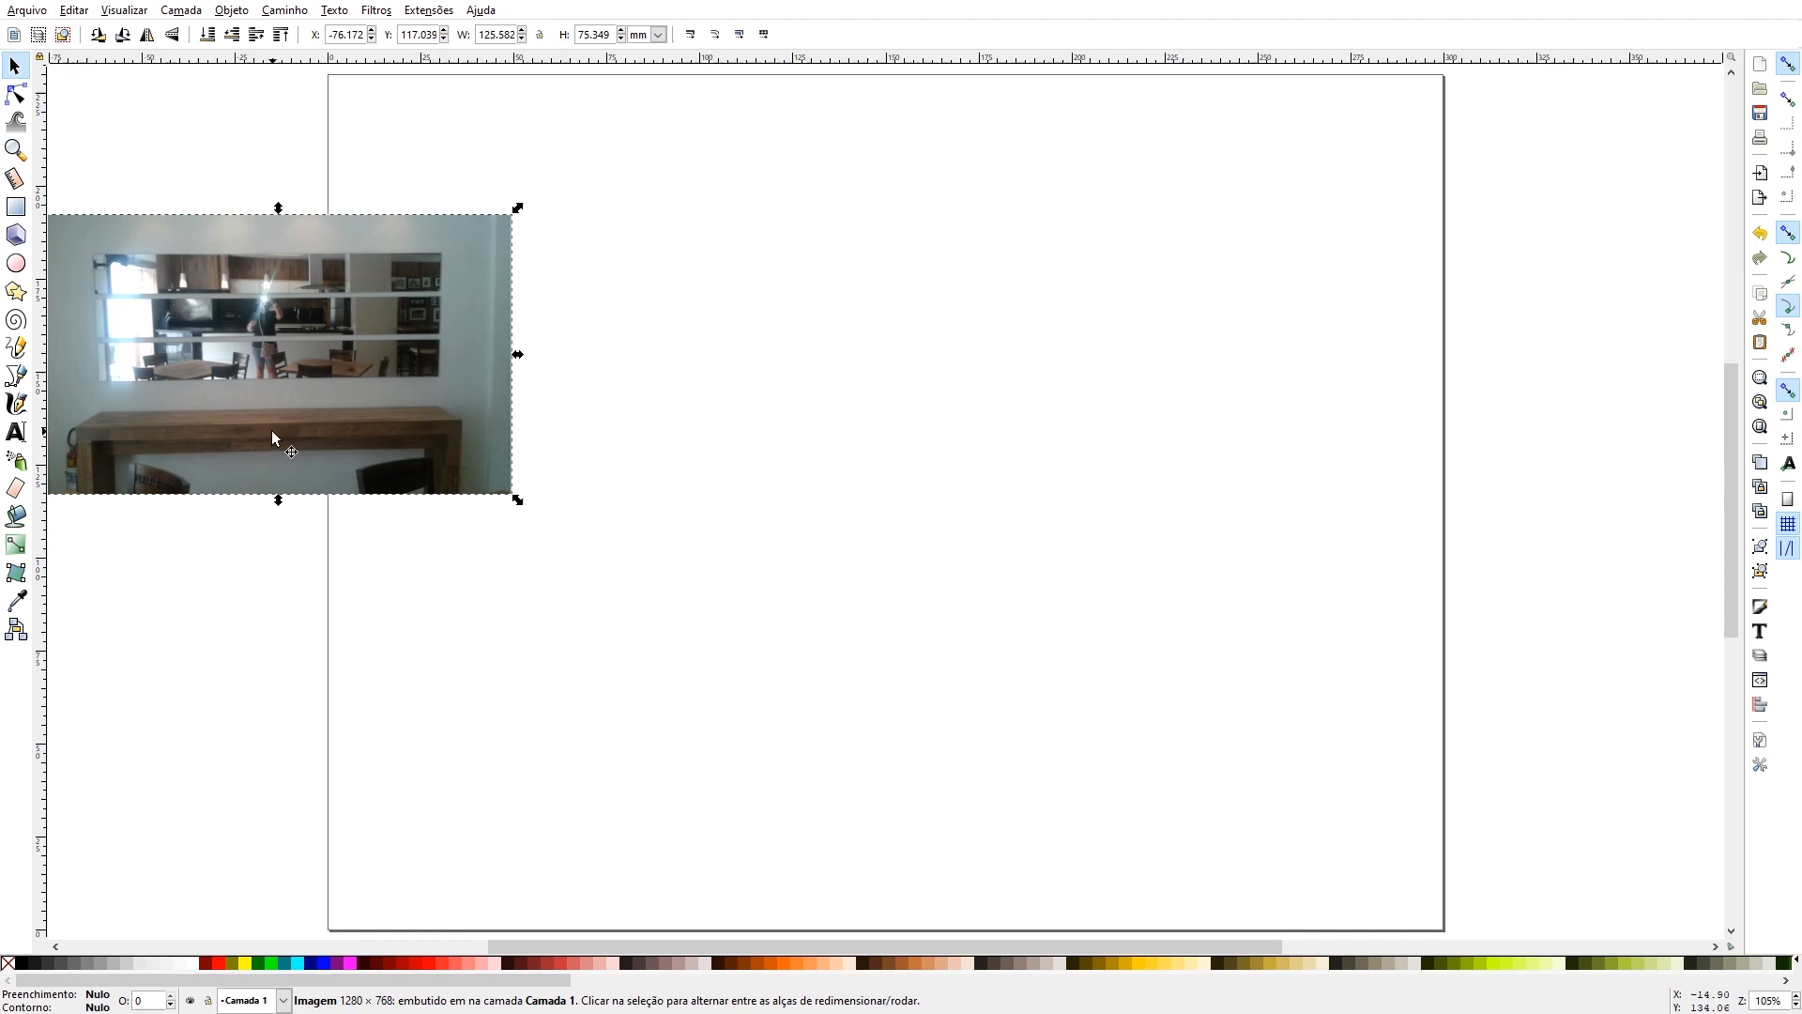
drag(272, 430, 1691, 320)
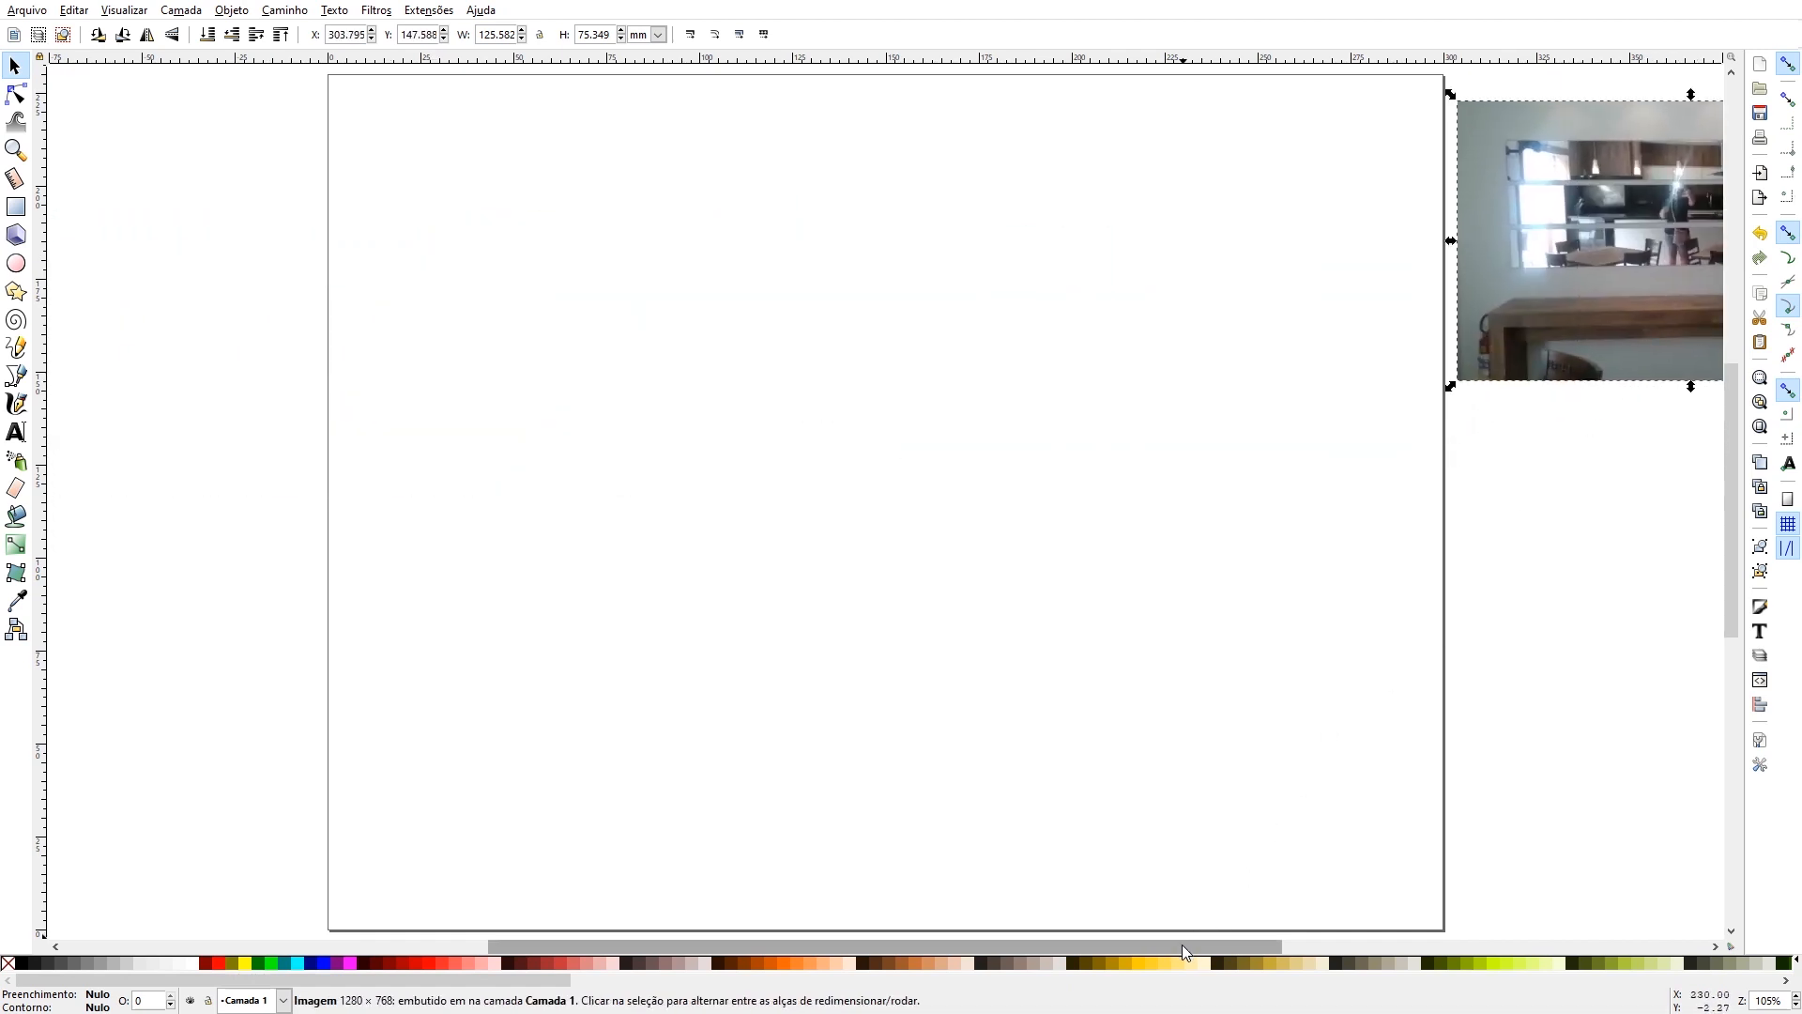
drag(1180, 944, 1285, 939)
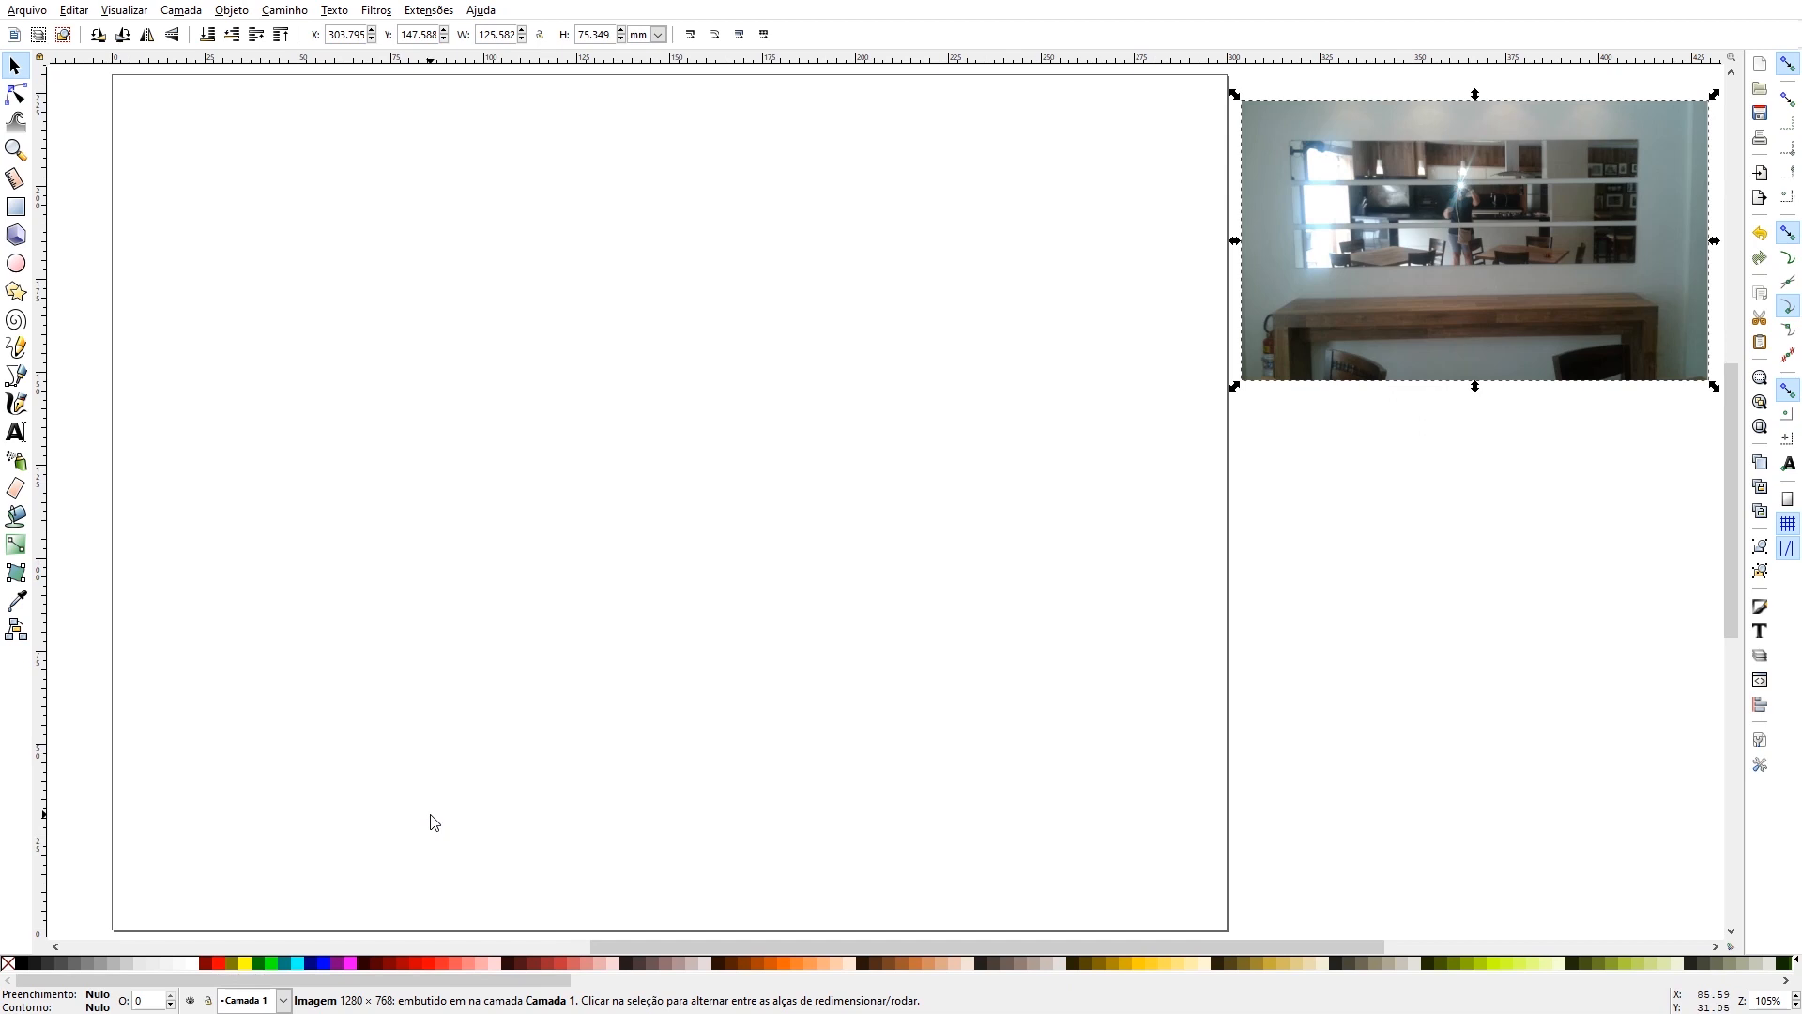
- Copy the long brown table from acervo MESAS E CAIXOTES.svg into the new drawing, placing it along the page's lower edge
key(alt+Tab)
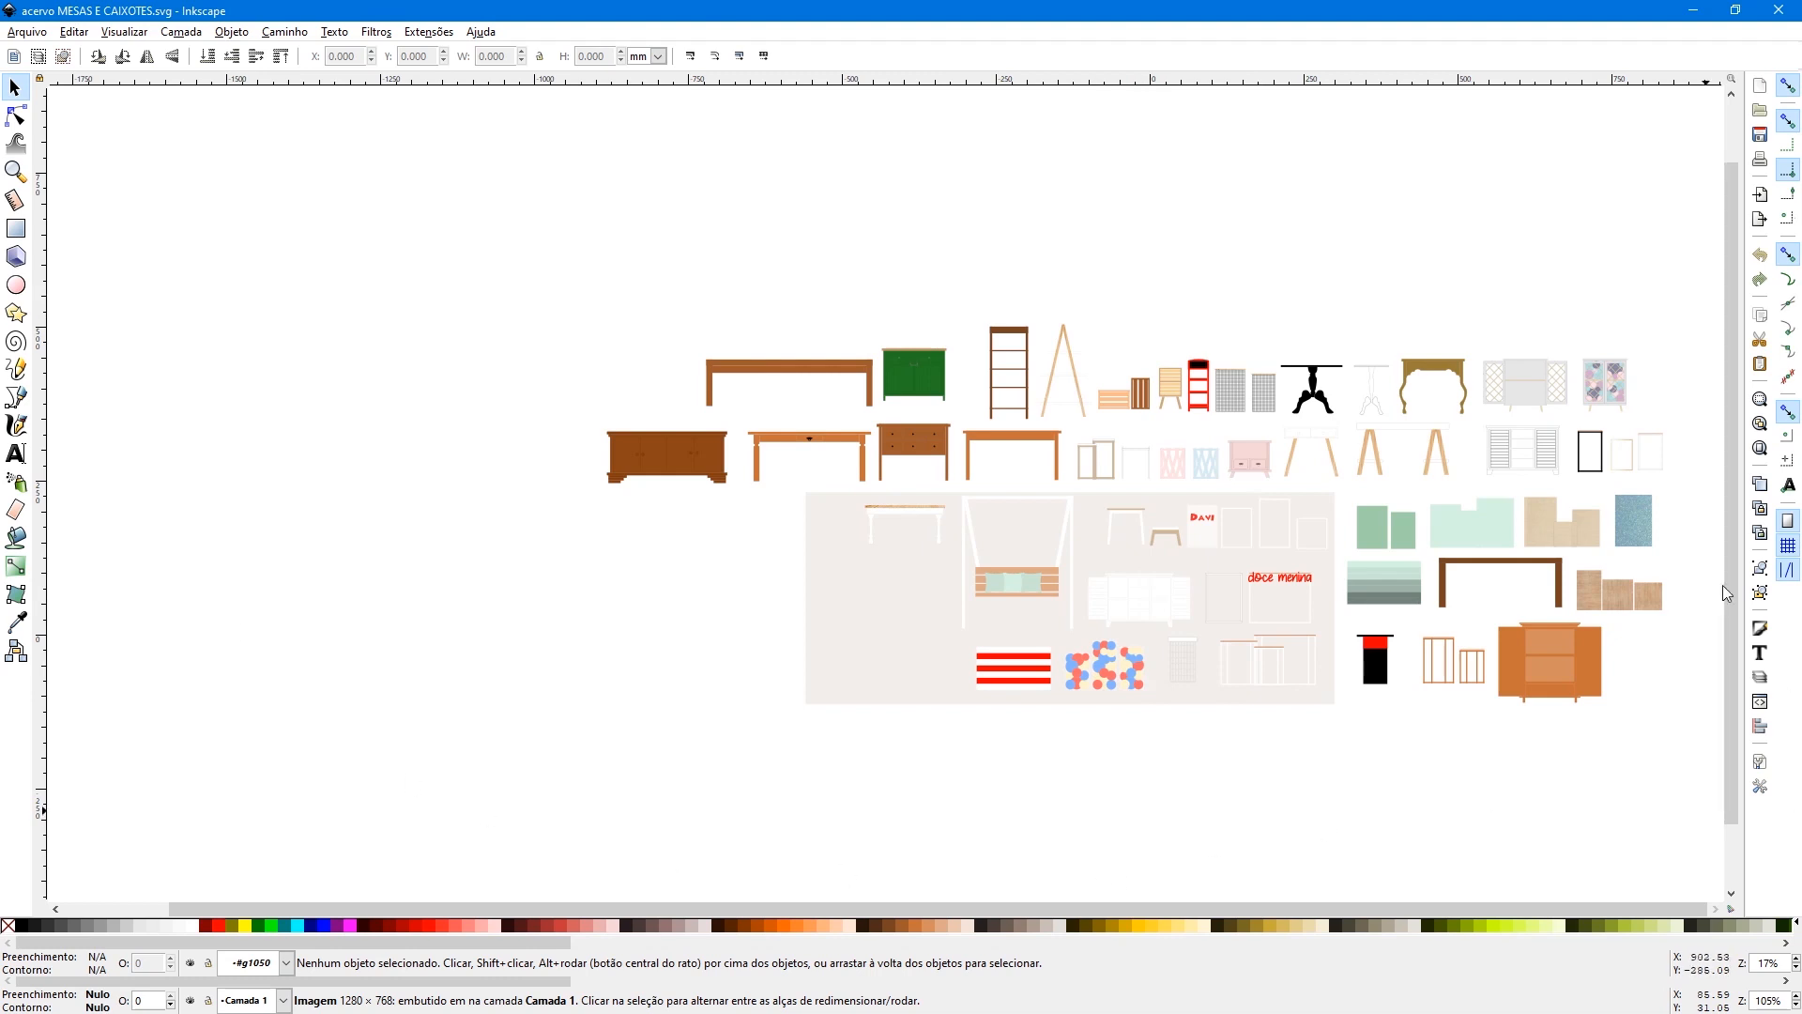
click(770, 362)
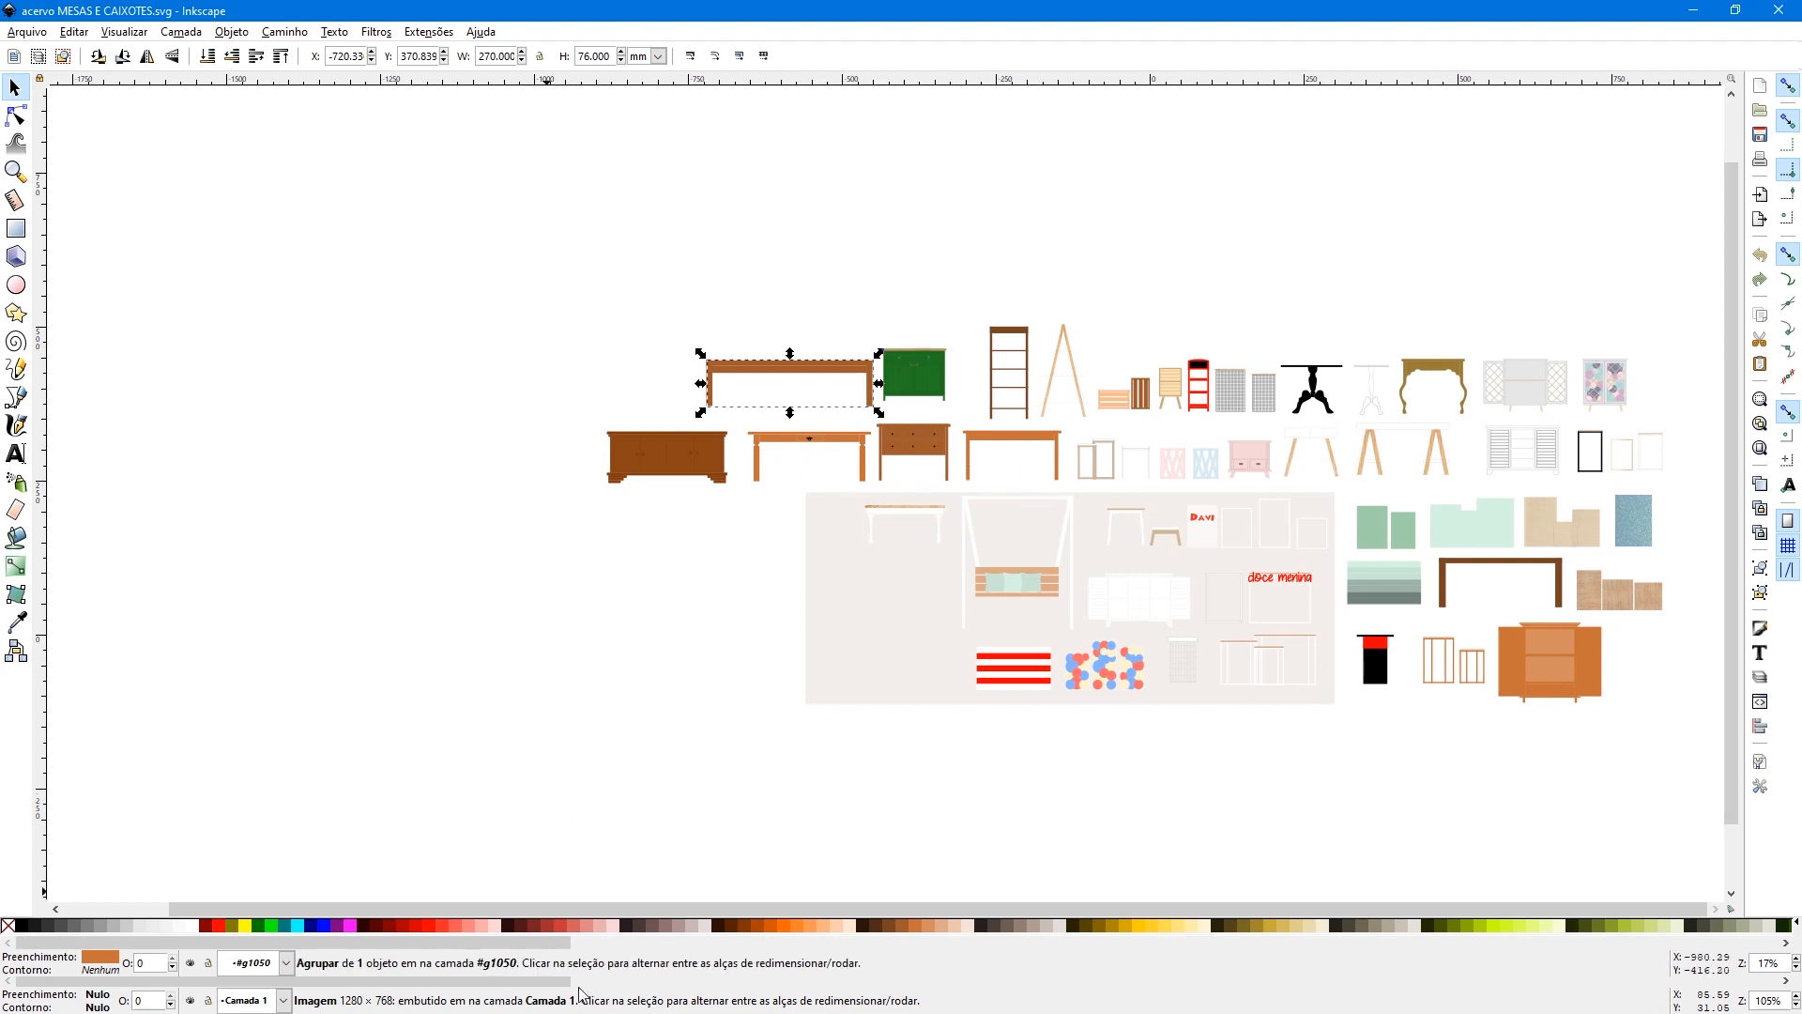
key(alt+Tab)
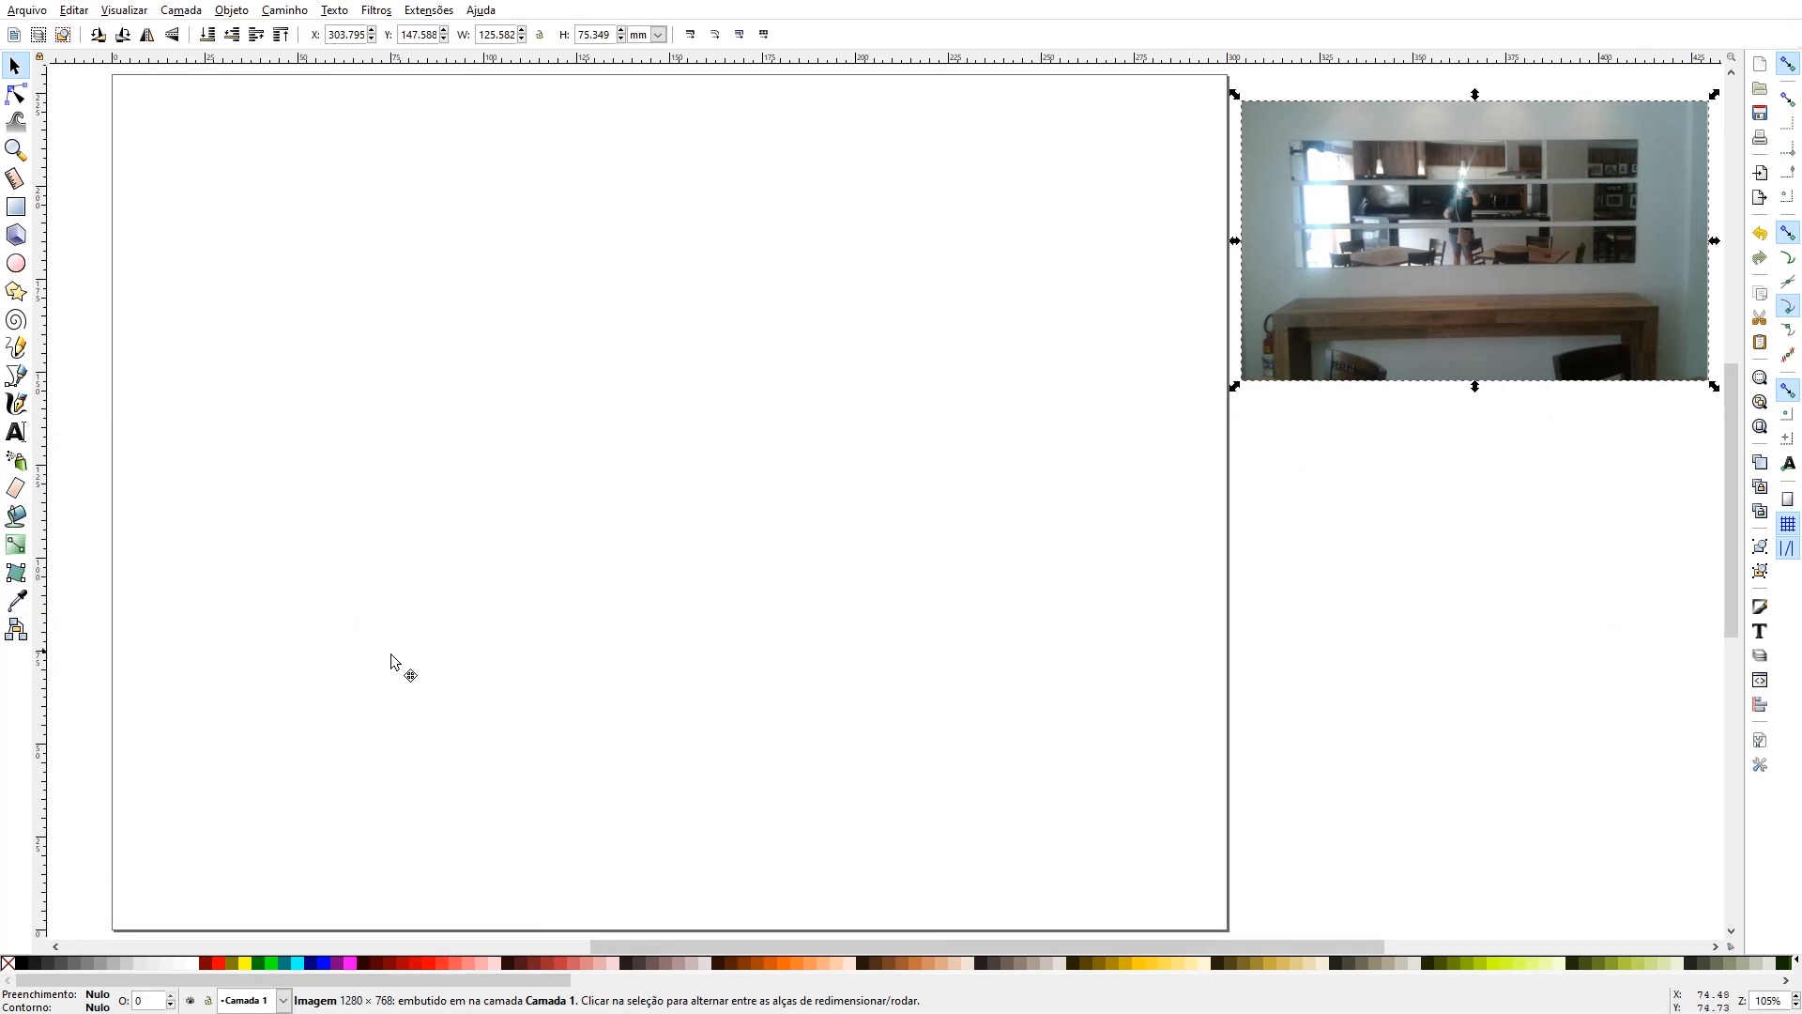
key(ctrl+v)
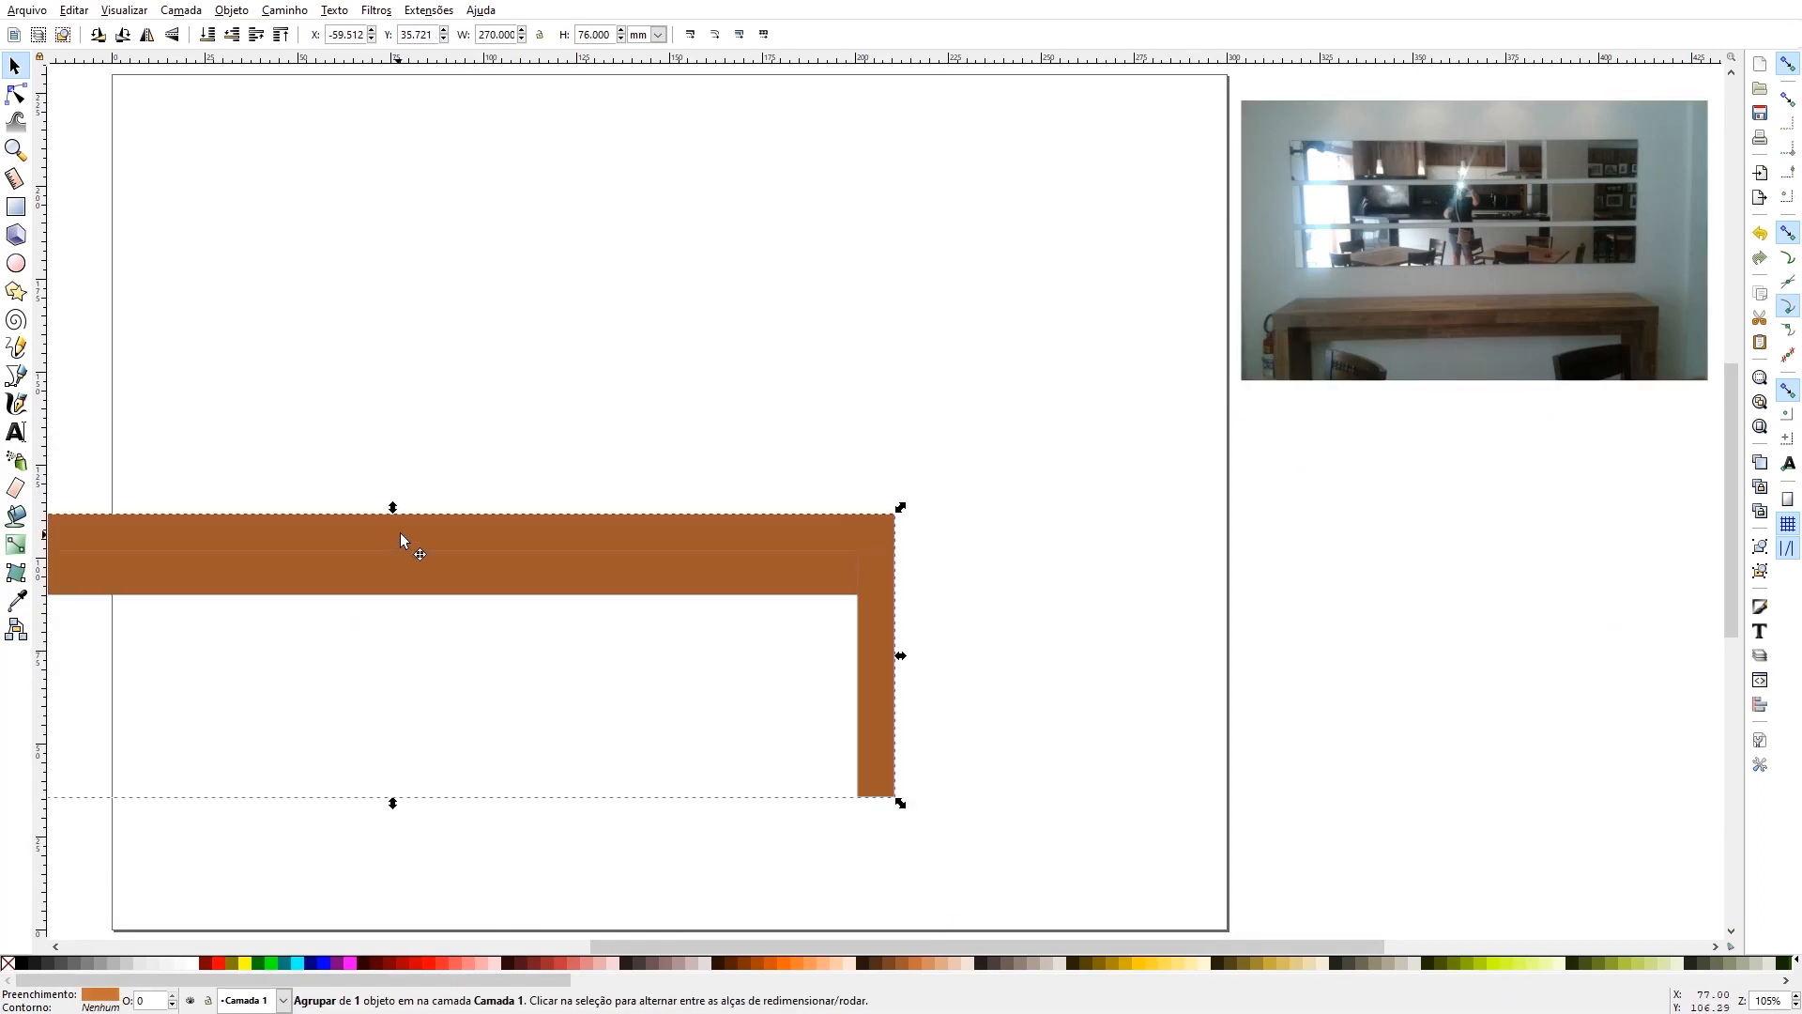
drag(403, 535, 666, 669)
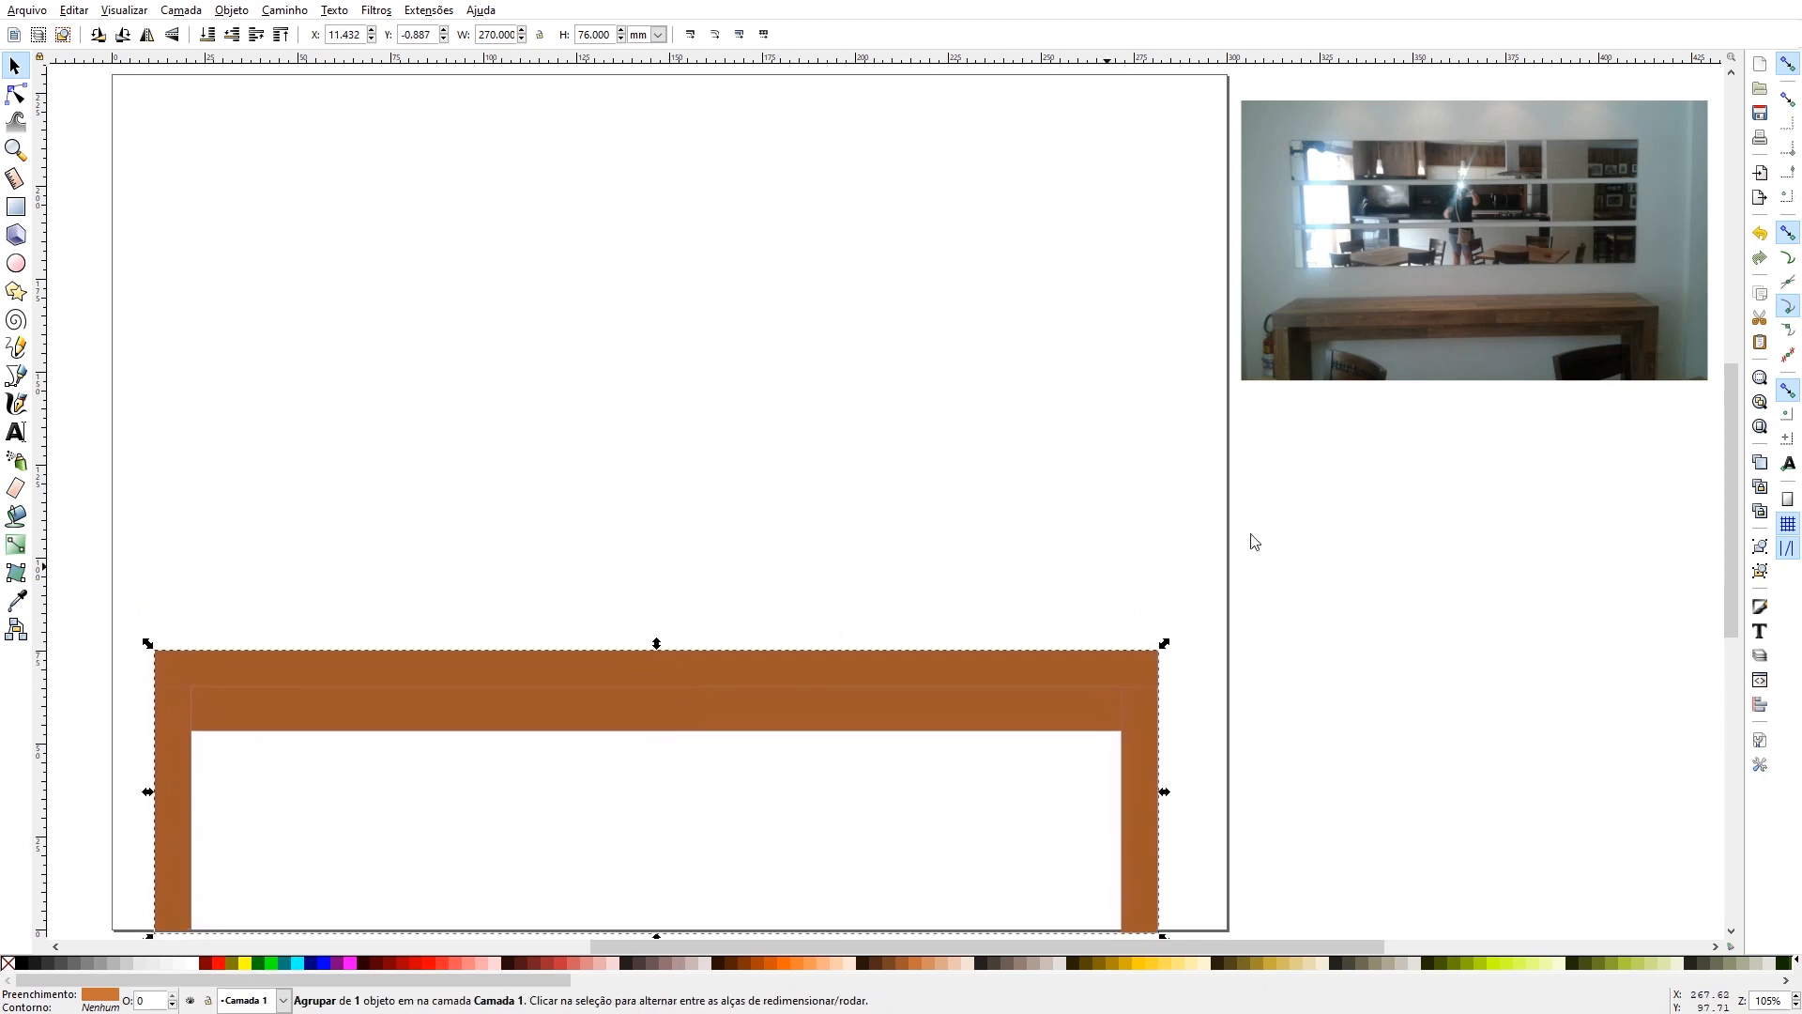
- Enable snapping to page borders and rest the table on the page's bottom edge, centred horizontally
click(1788, 498)
drag(474, 664, 549, 659)
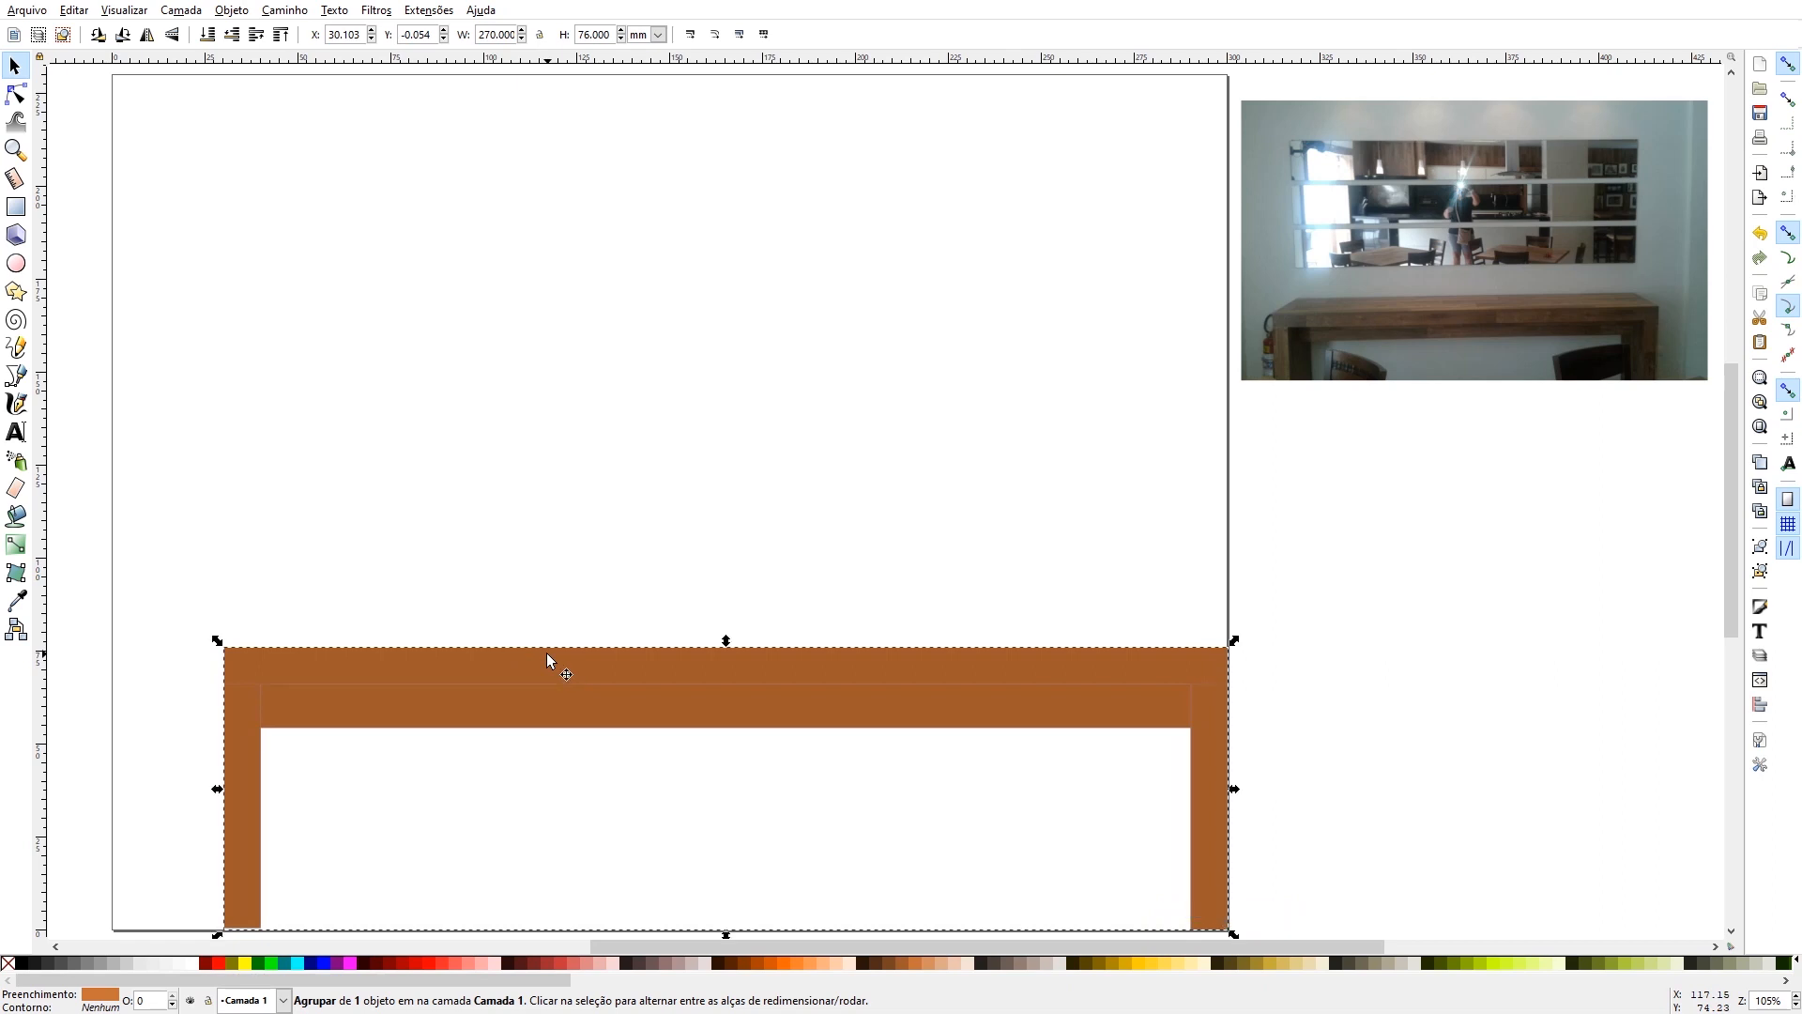
key(Left)
key(Left)
key(Left)
key(Left)
key(Left)
key(Left)
key(Left)
key(Left)
key(Left)
key(Left)
key(Left)
key(Left)
key(Left)
key(Left)
key(Left)
key(Left)
key(Left)
key(Left)
key(Left)
key(Left)
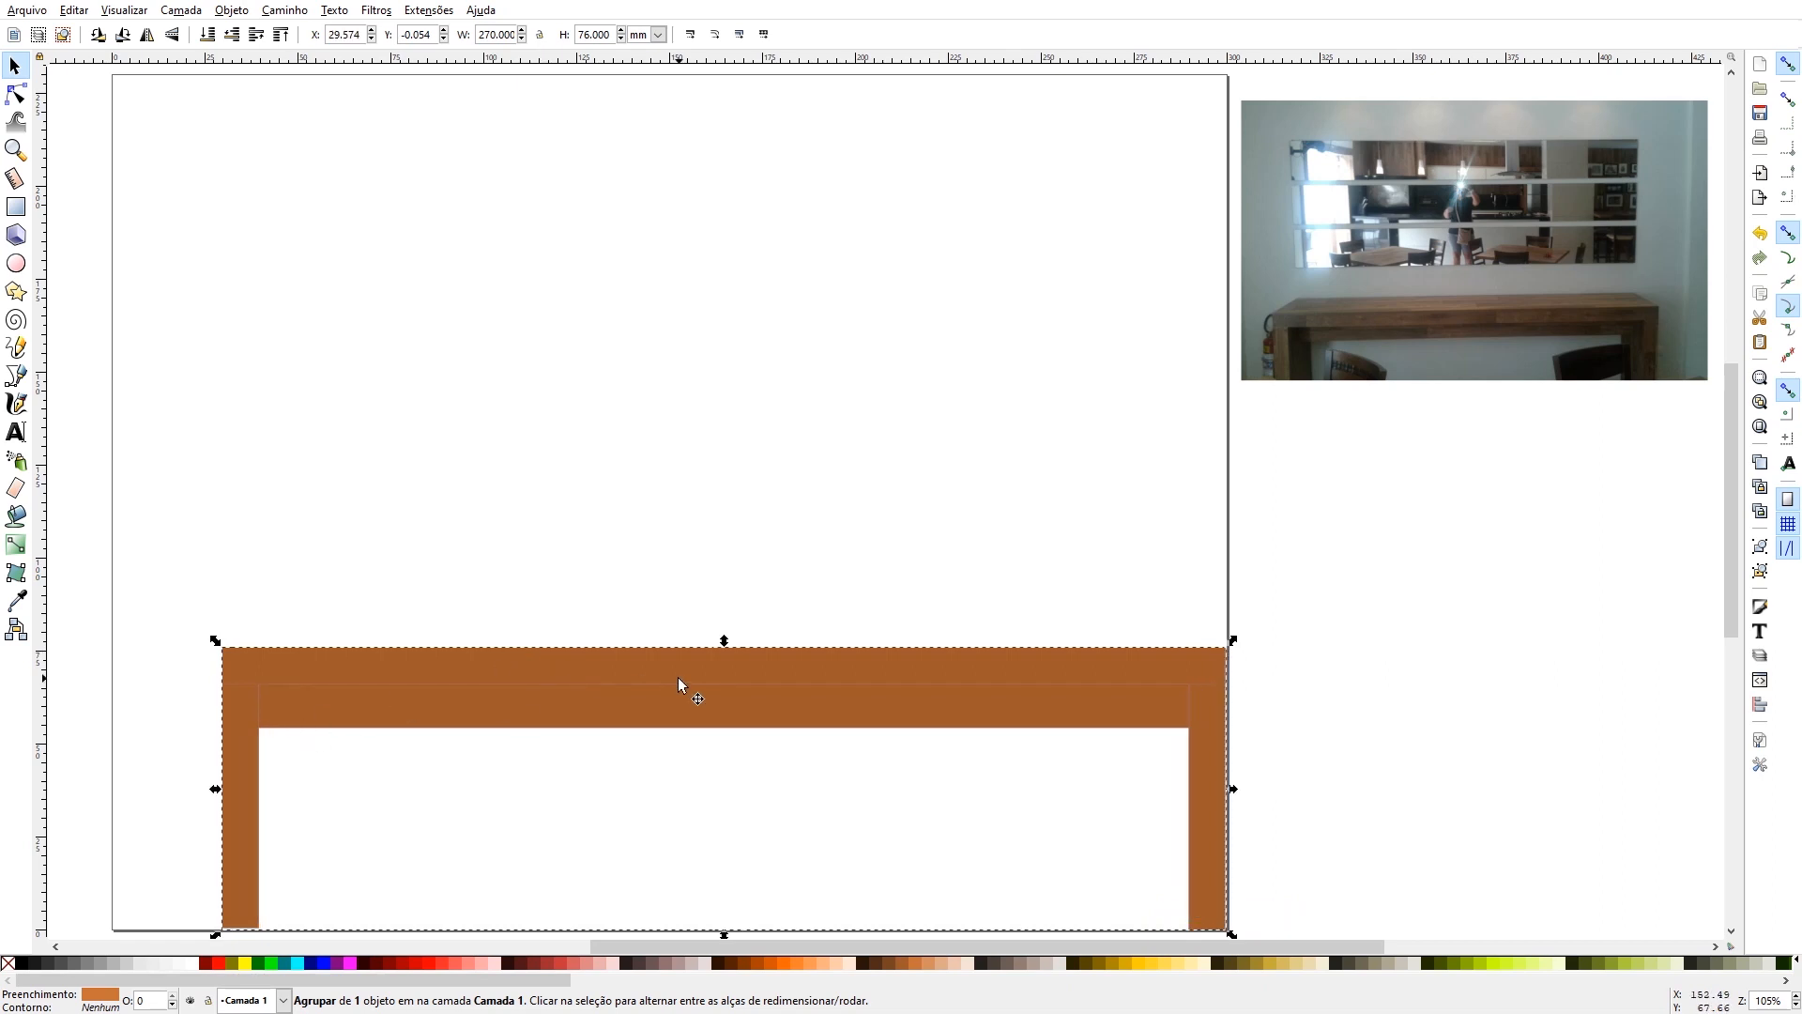
key(Right)
key(Right)
key(Right)
key(Right)
key(Right)
key(Right)
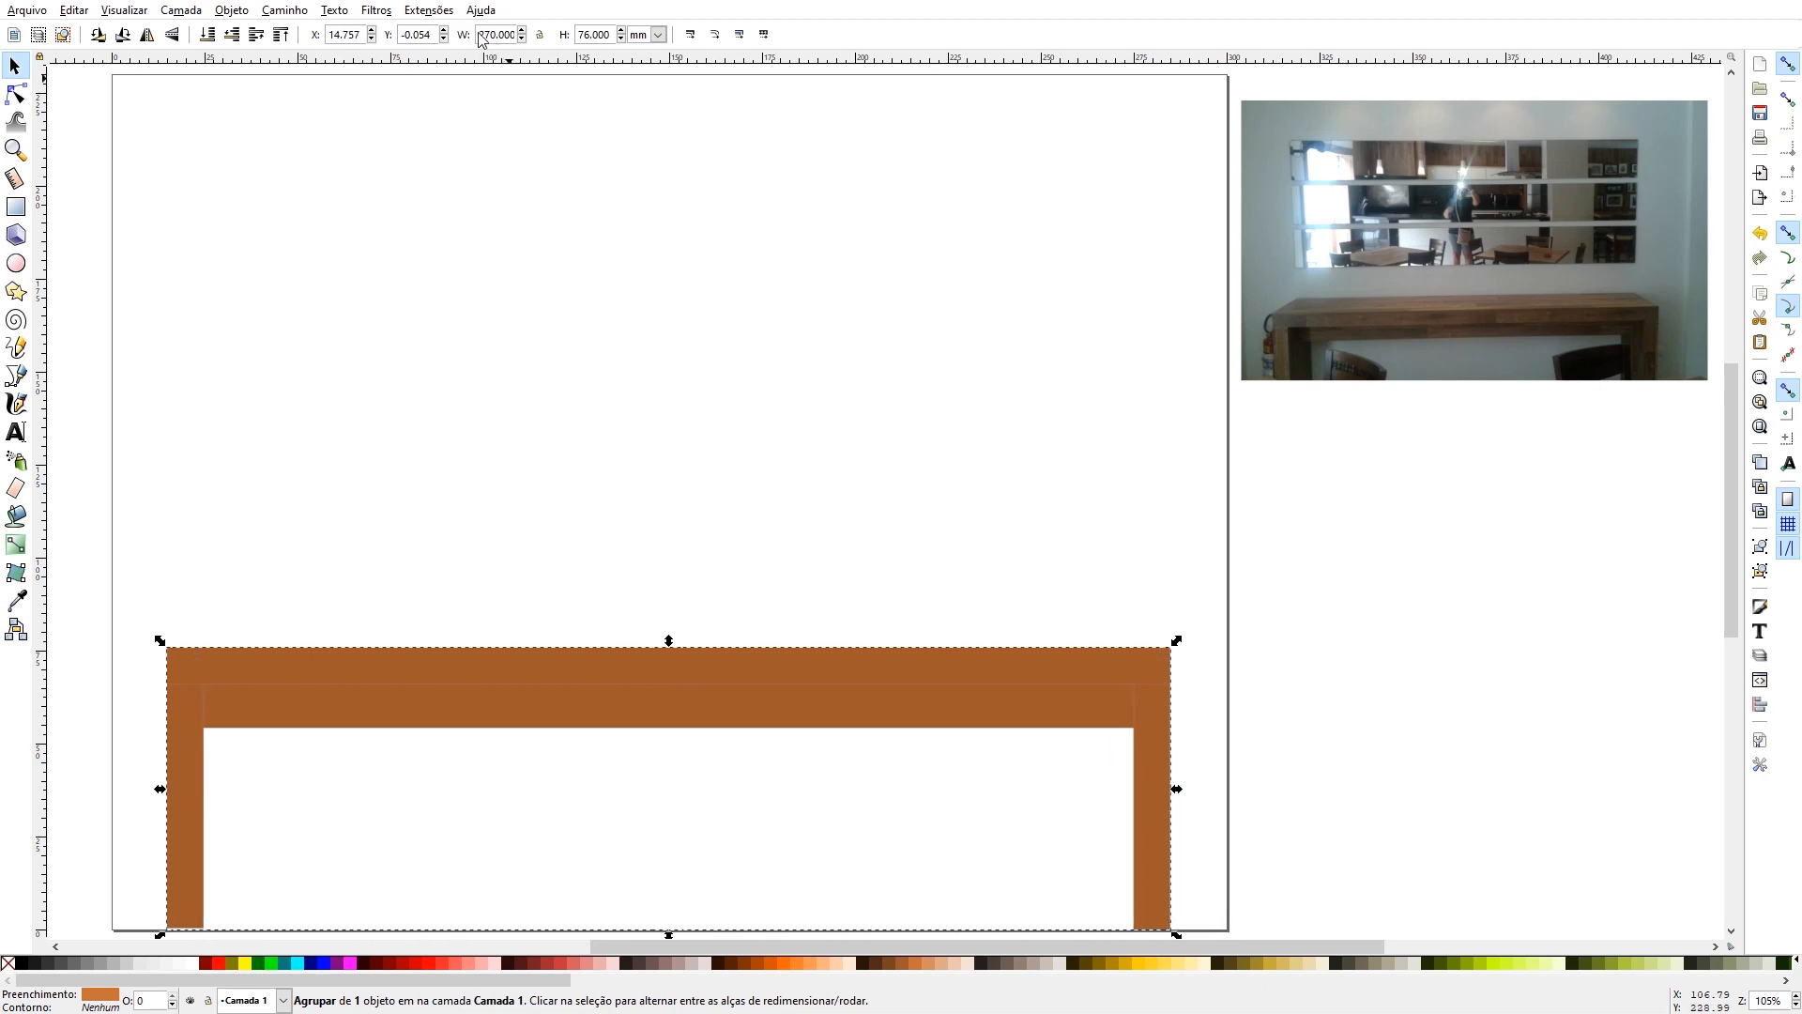
click(15, 65)
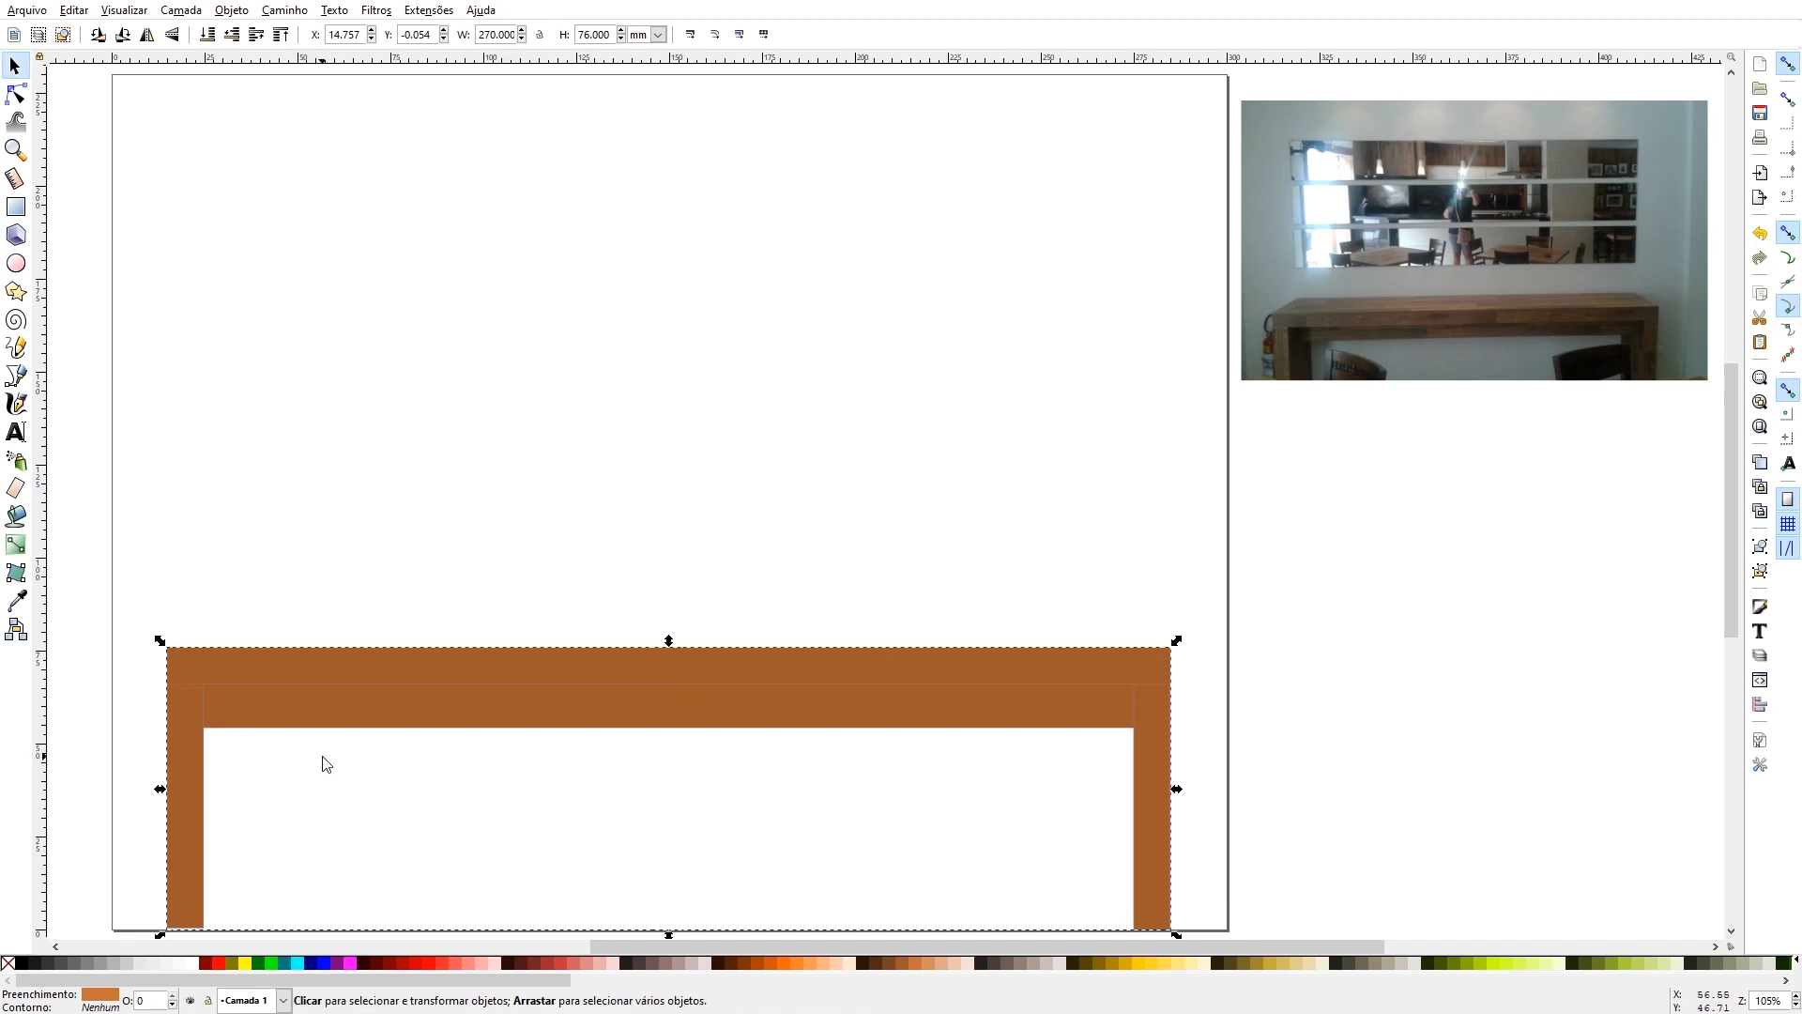
key(Escape)
click(426, 672)
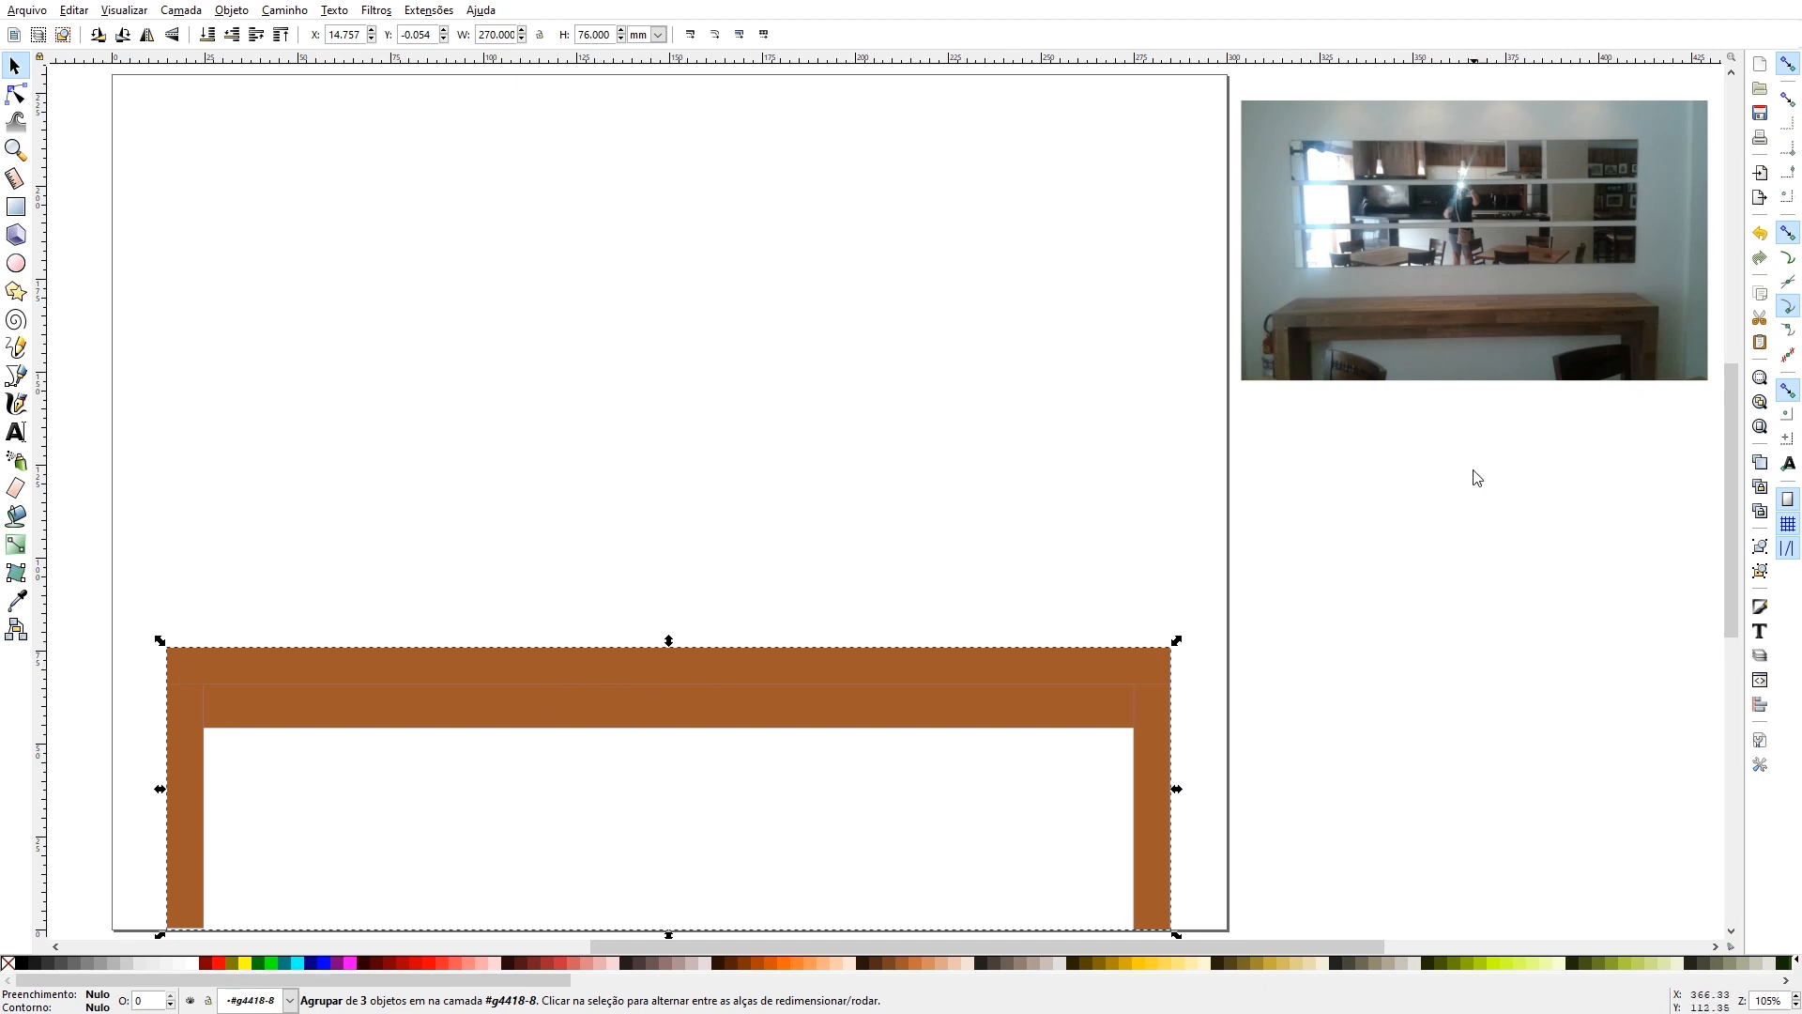
click(554, 781)
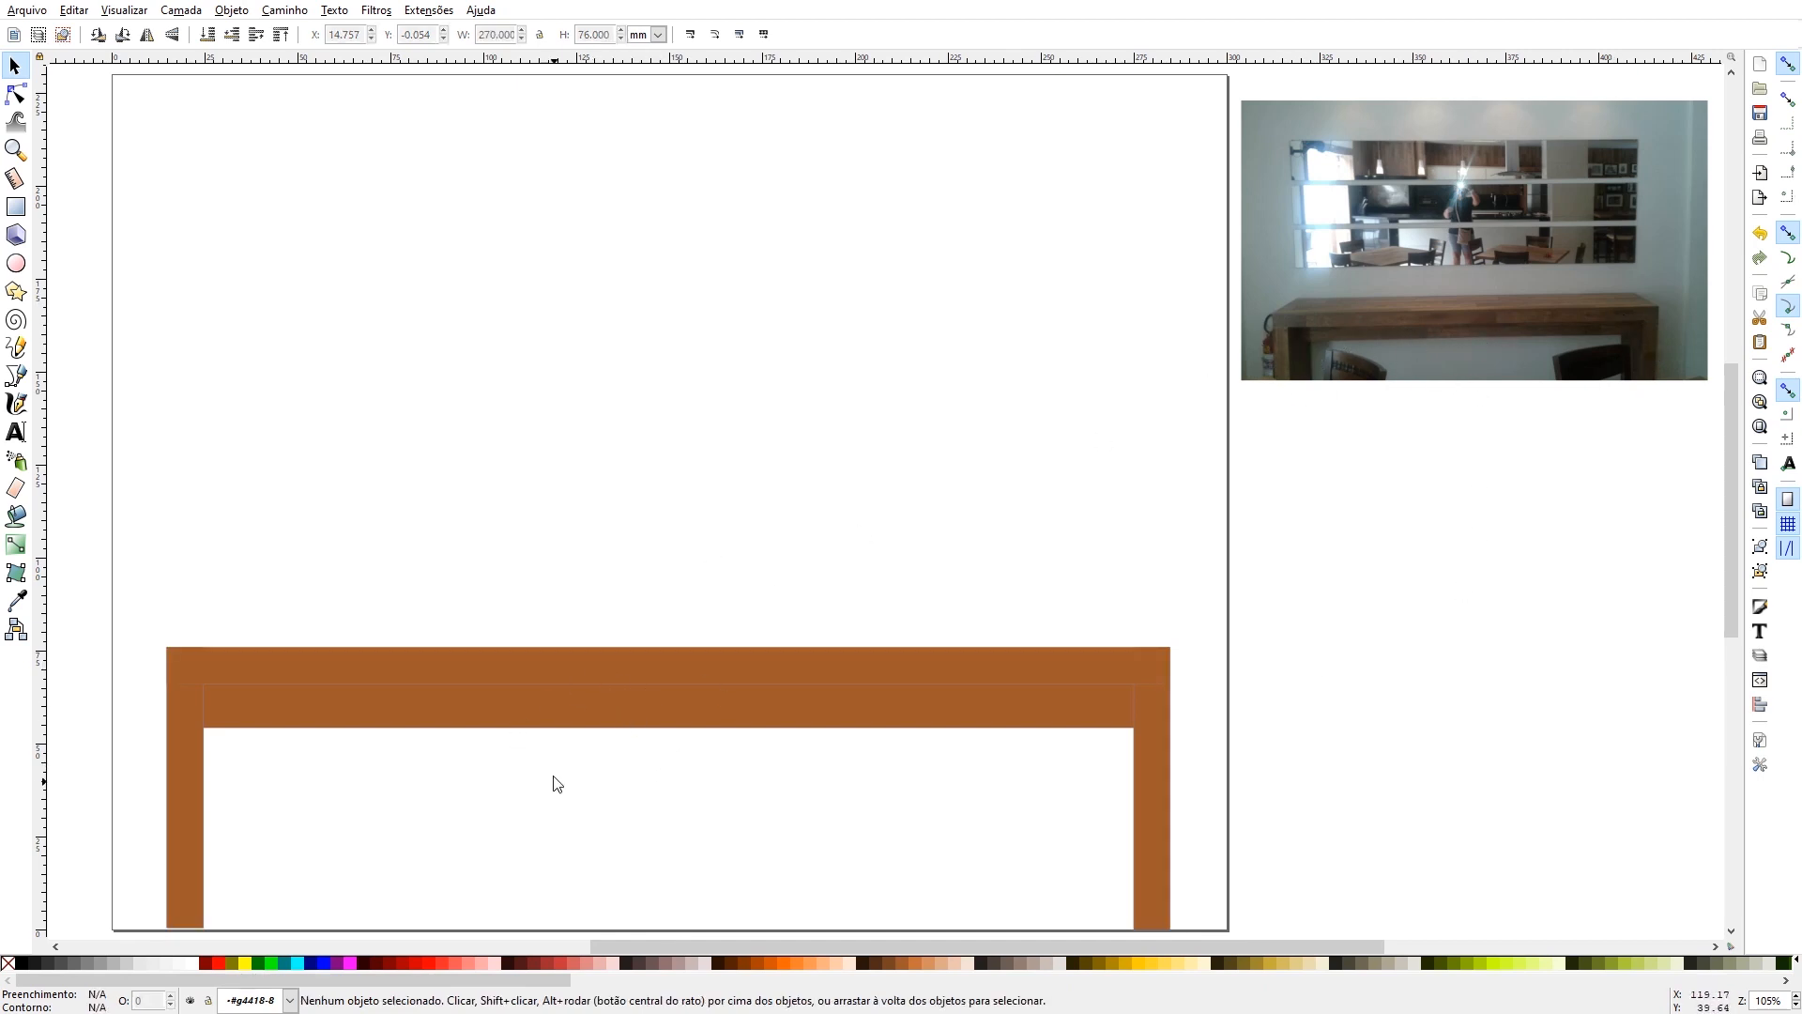
click(644, 680)
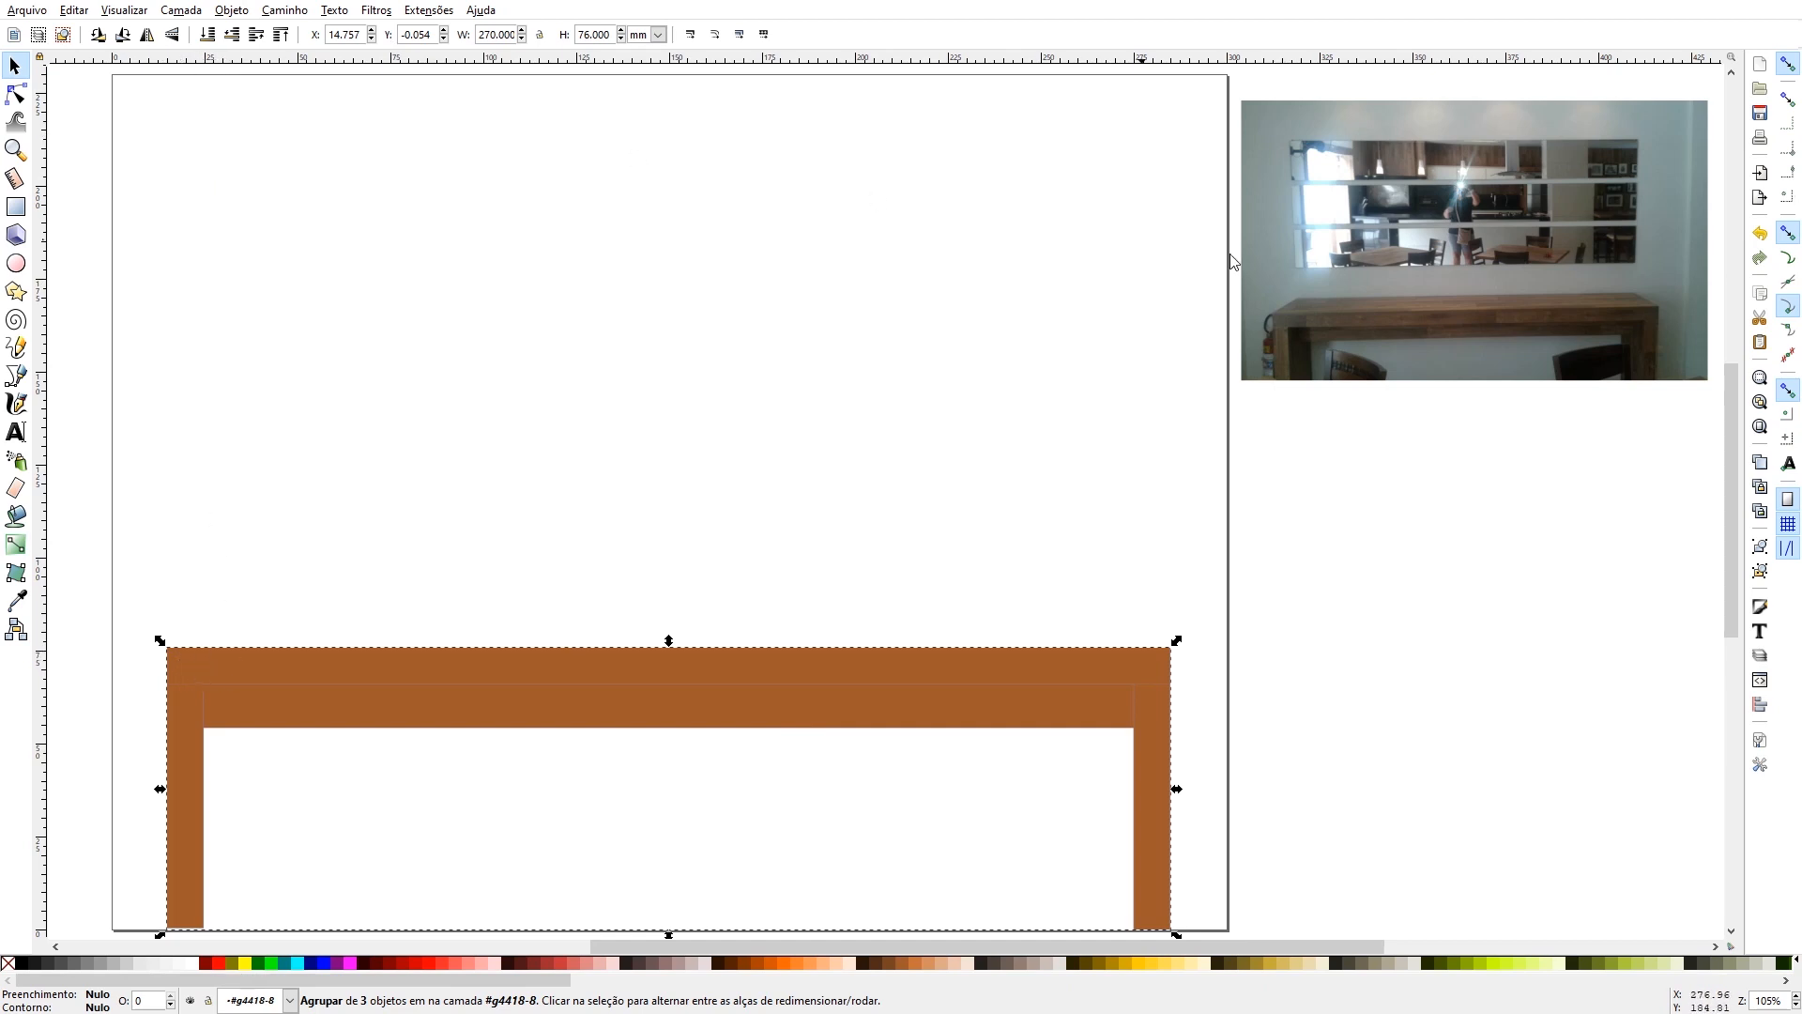
- Draw a yellow rectangle about 270 × 146 mm standing on the tabletop and spanning the table's full width
click(15, 207)
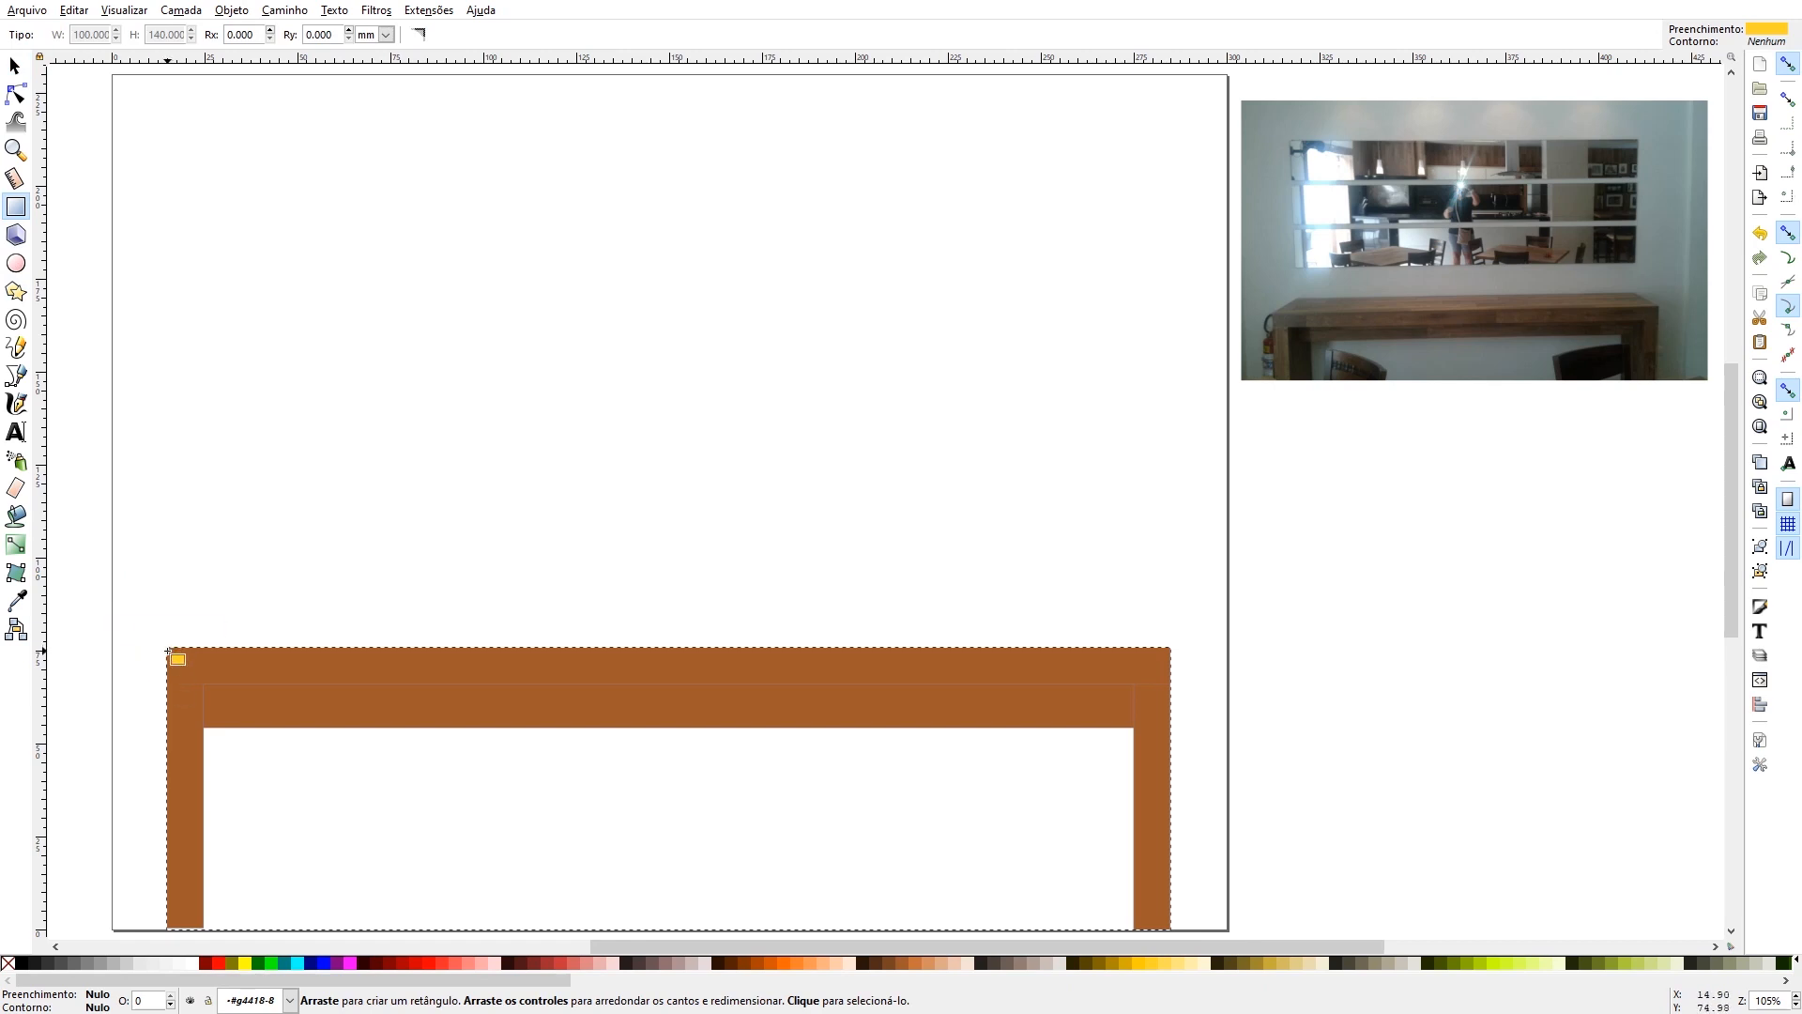
drag(169, 650, 1171, 105)
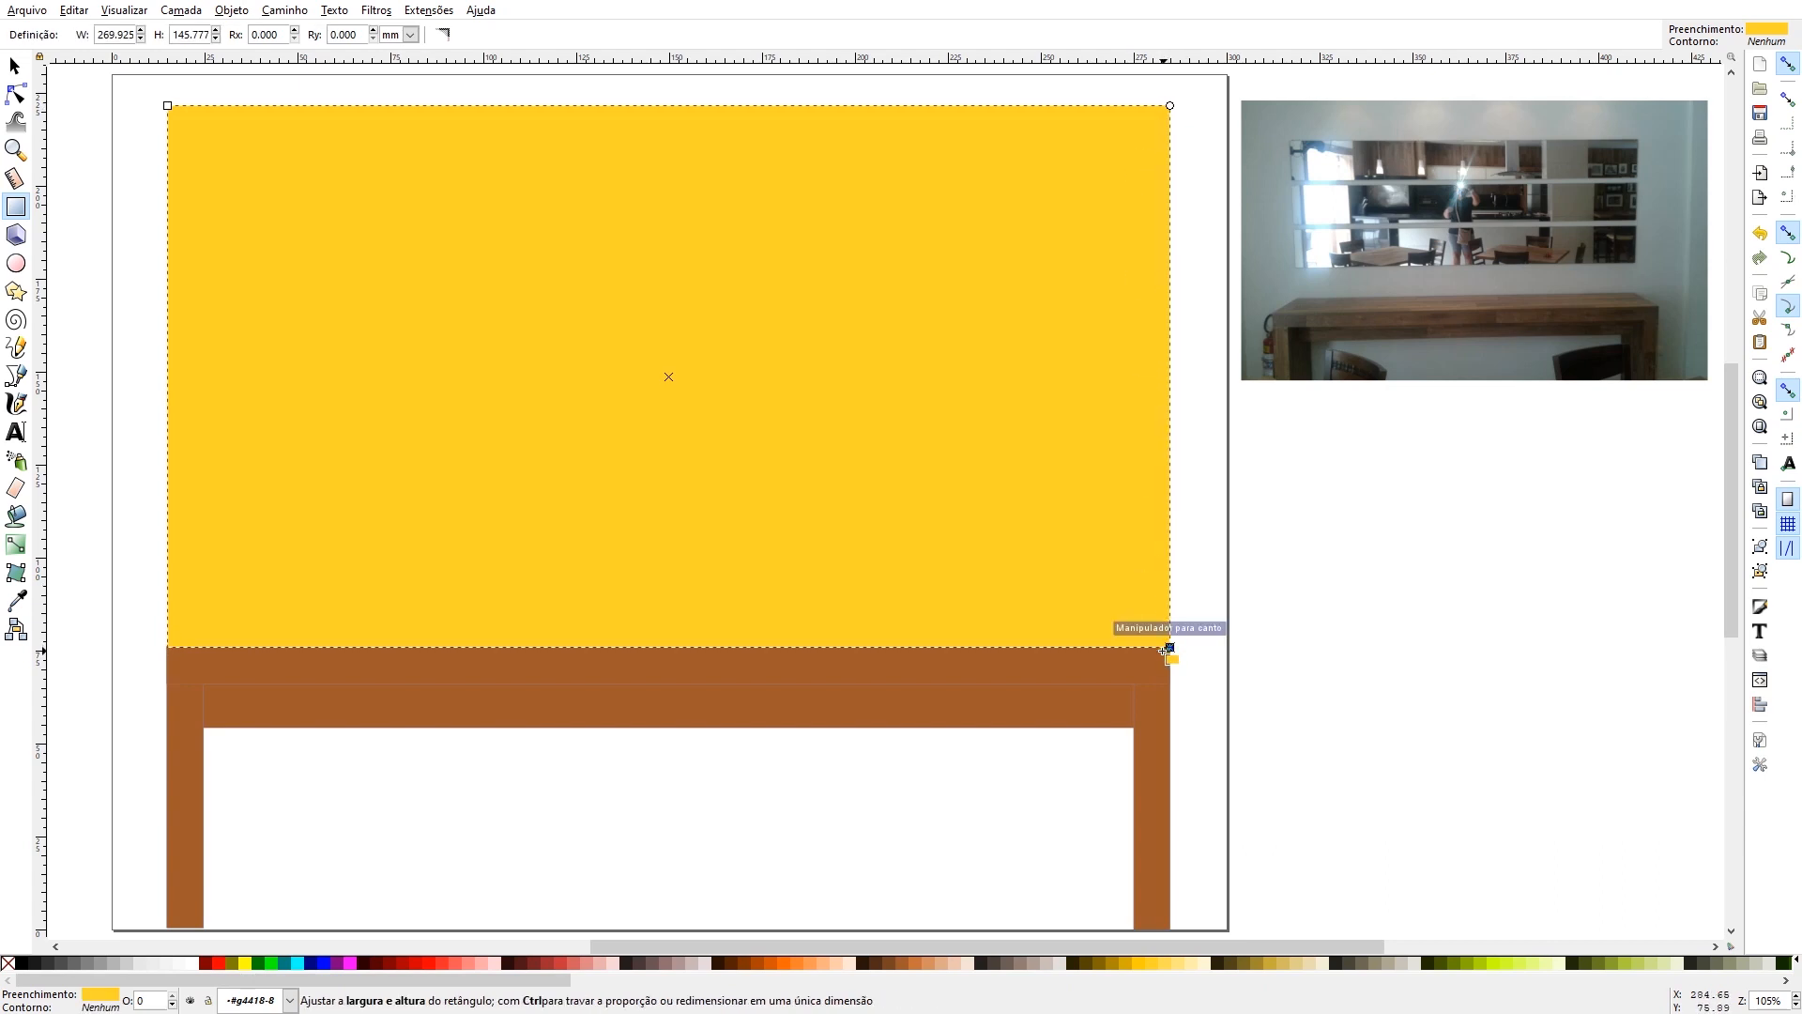
drag(1170, 647, 1167, 649)
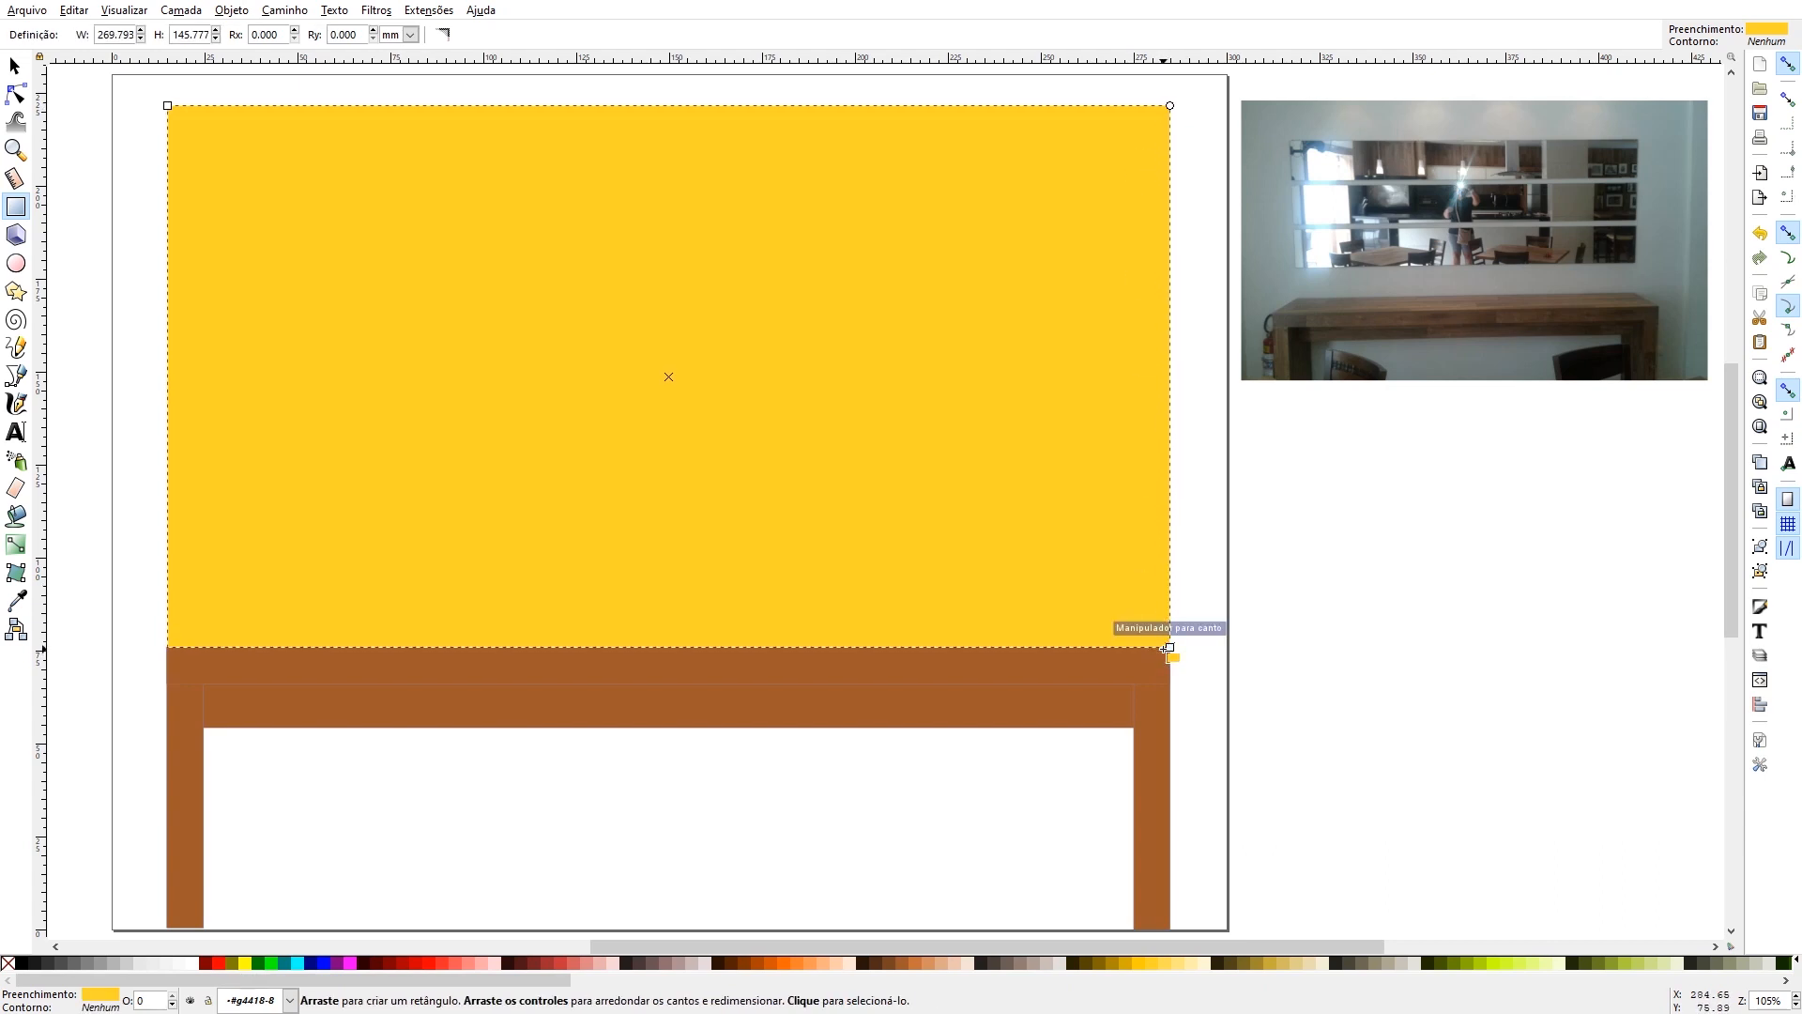
- Set the yellow rectangle's height to 120 mm, keeping its base on the tabletop, and leave it selected
click(14, 66)
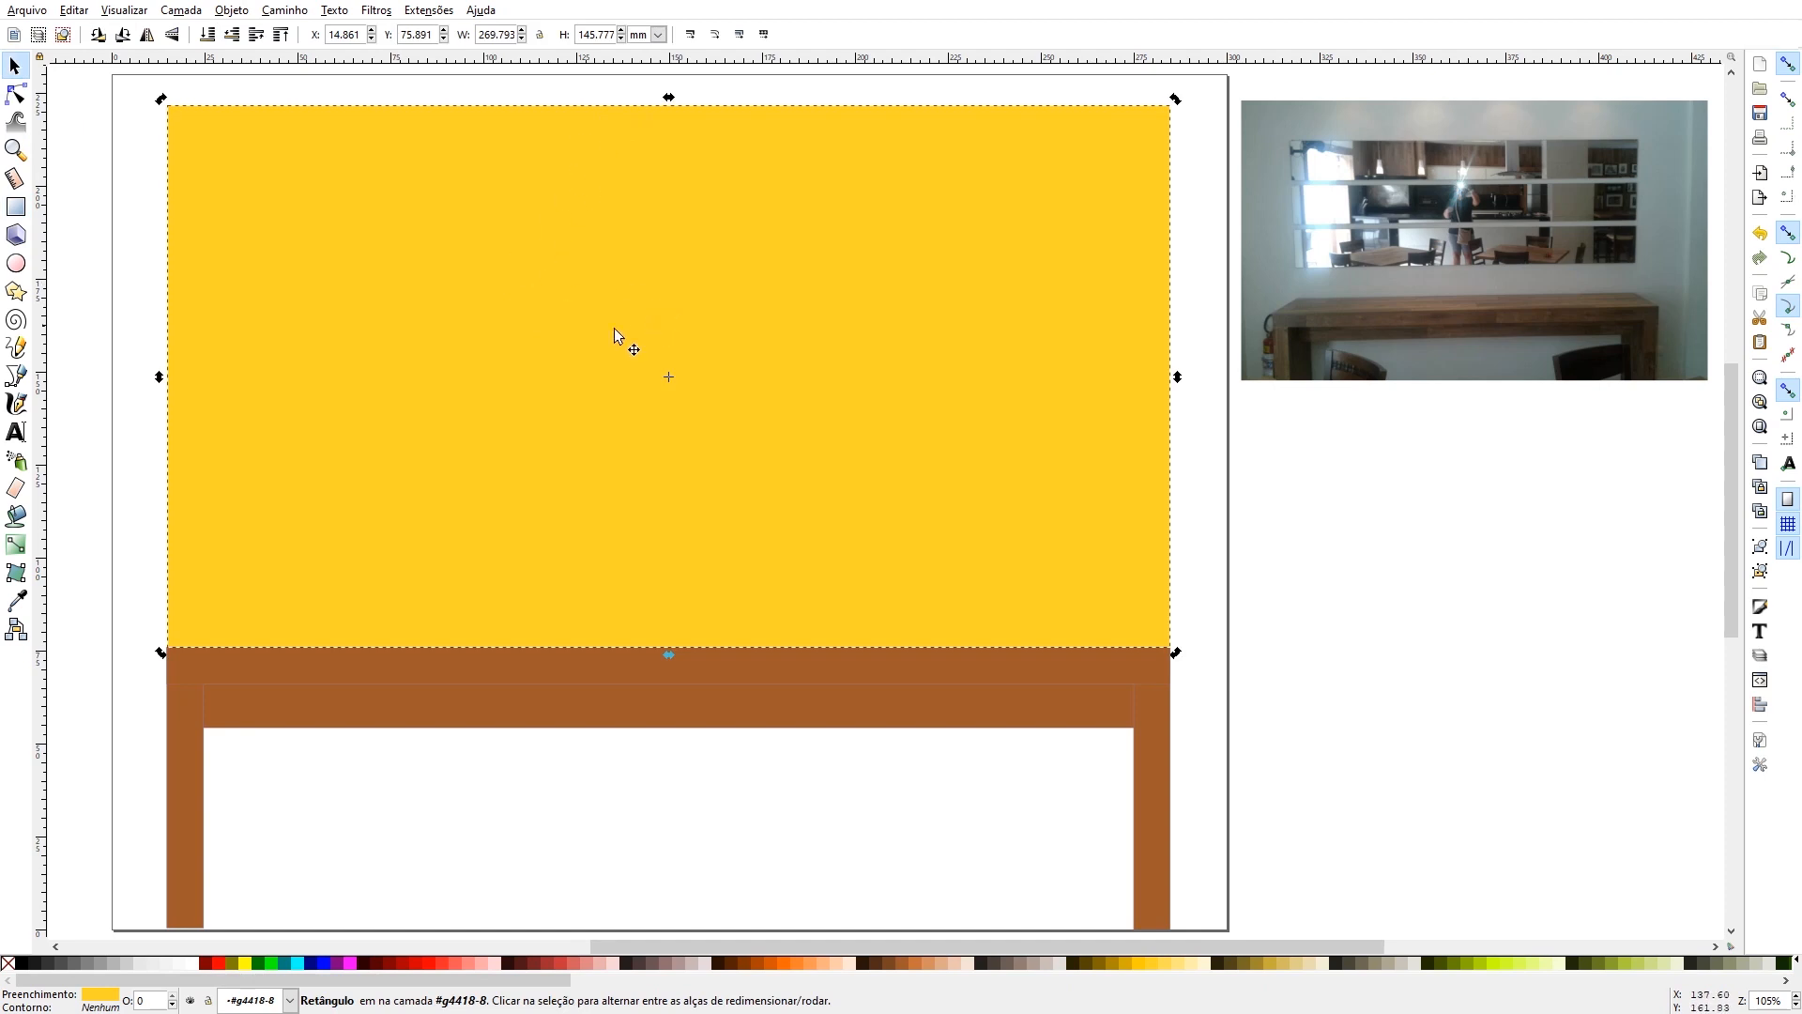
click(453, 250)
drag(611, 38, 597, 40)
text(120)
key(Return)
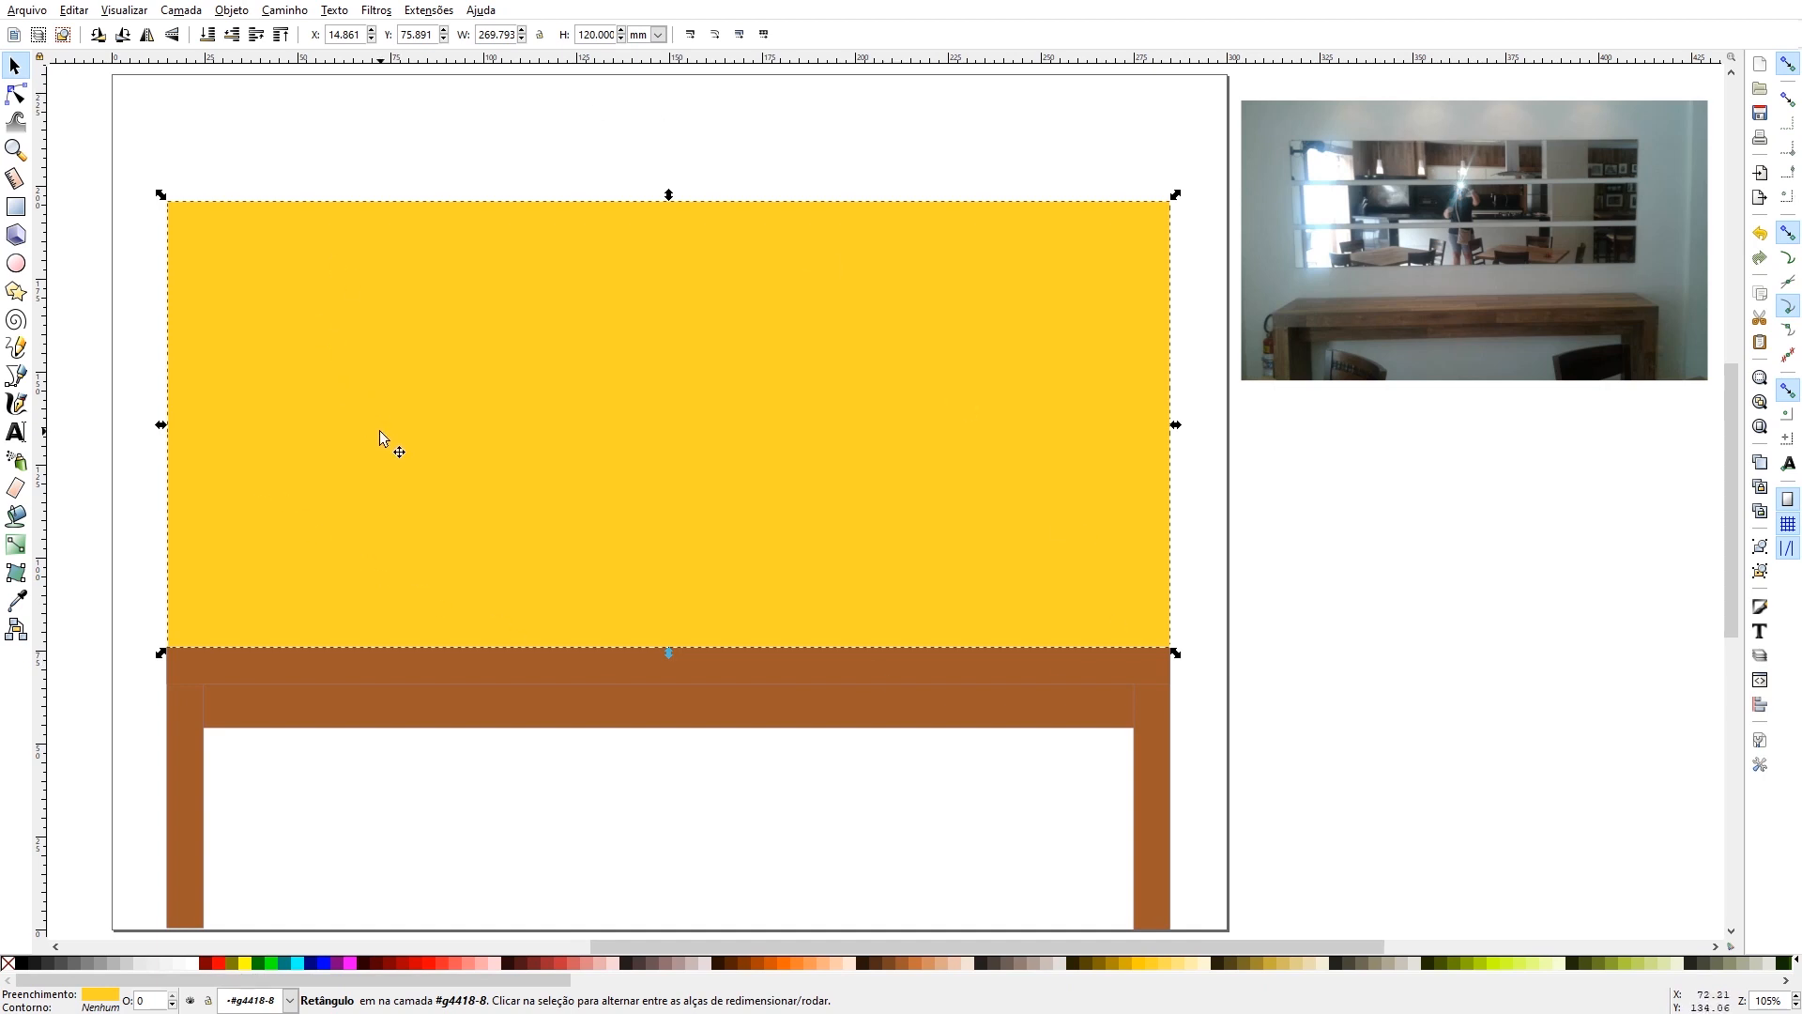
click(563, 138)
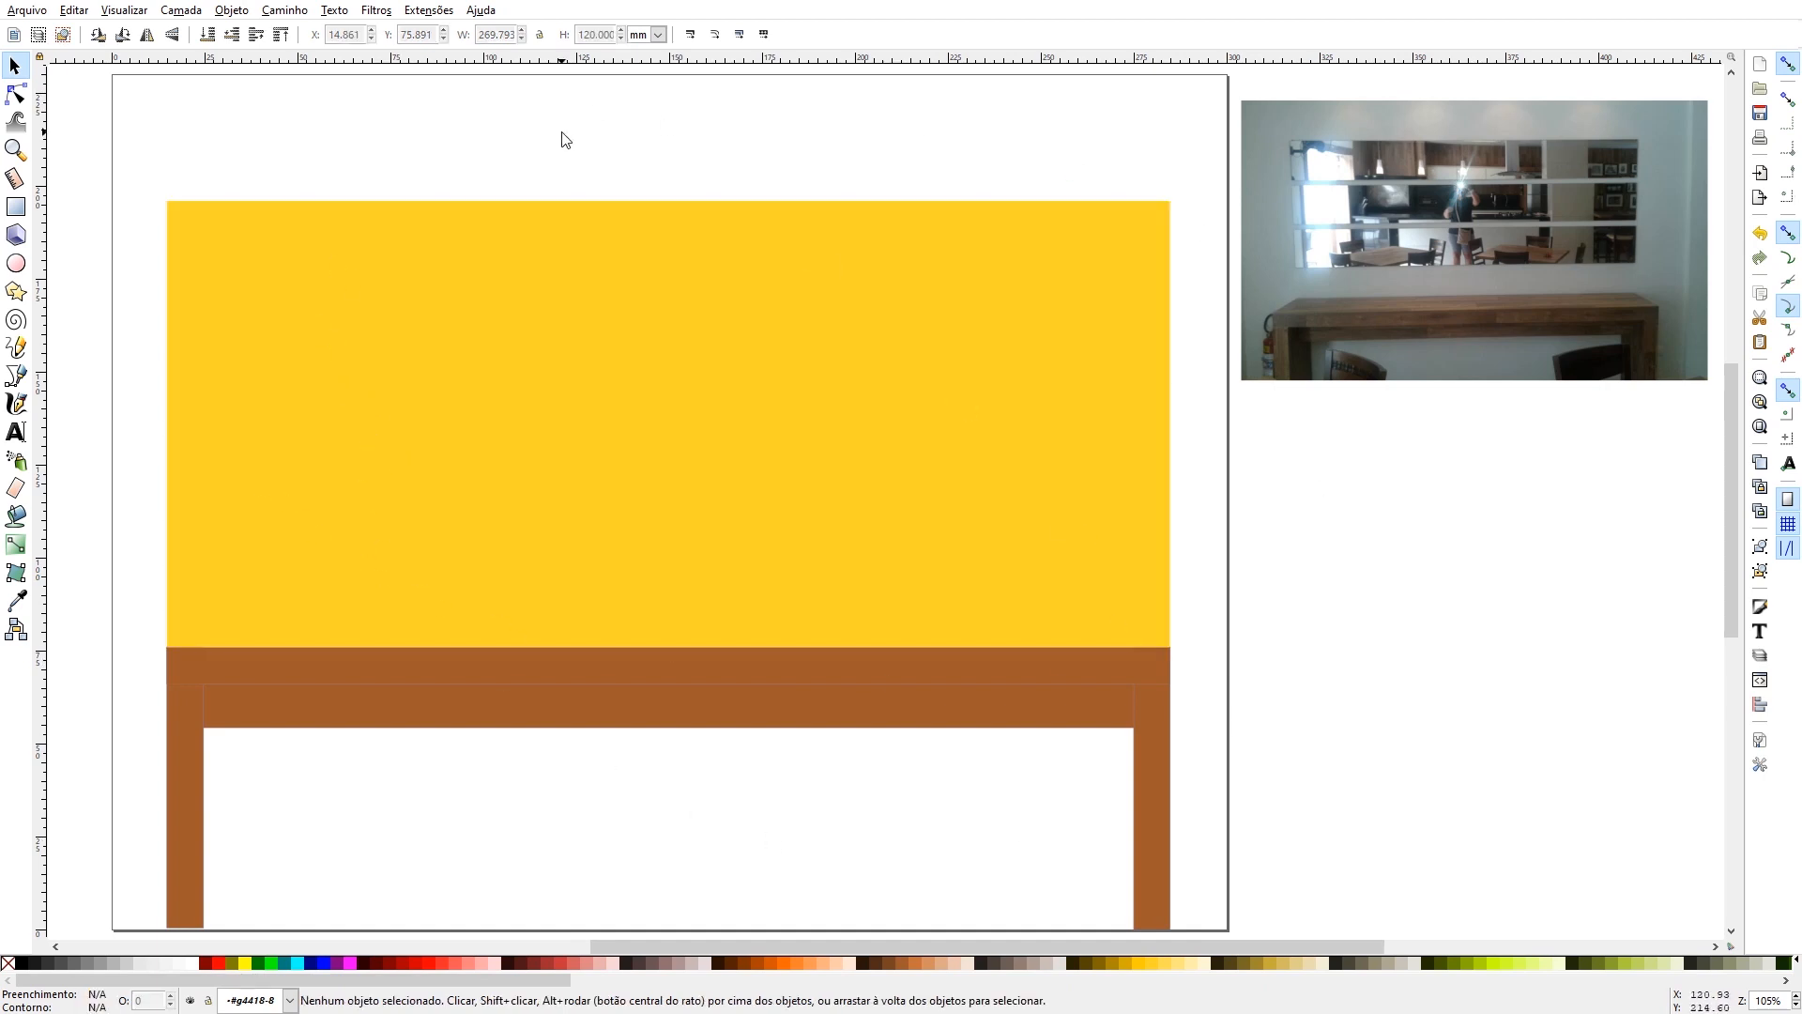
click(523, 288)
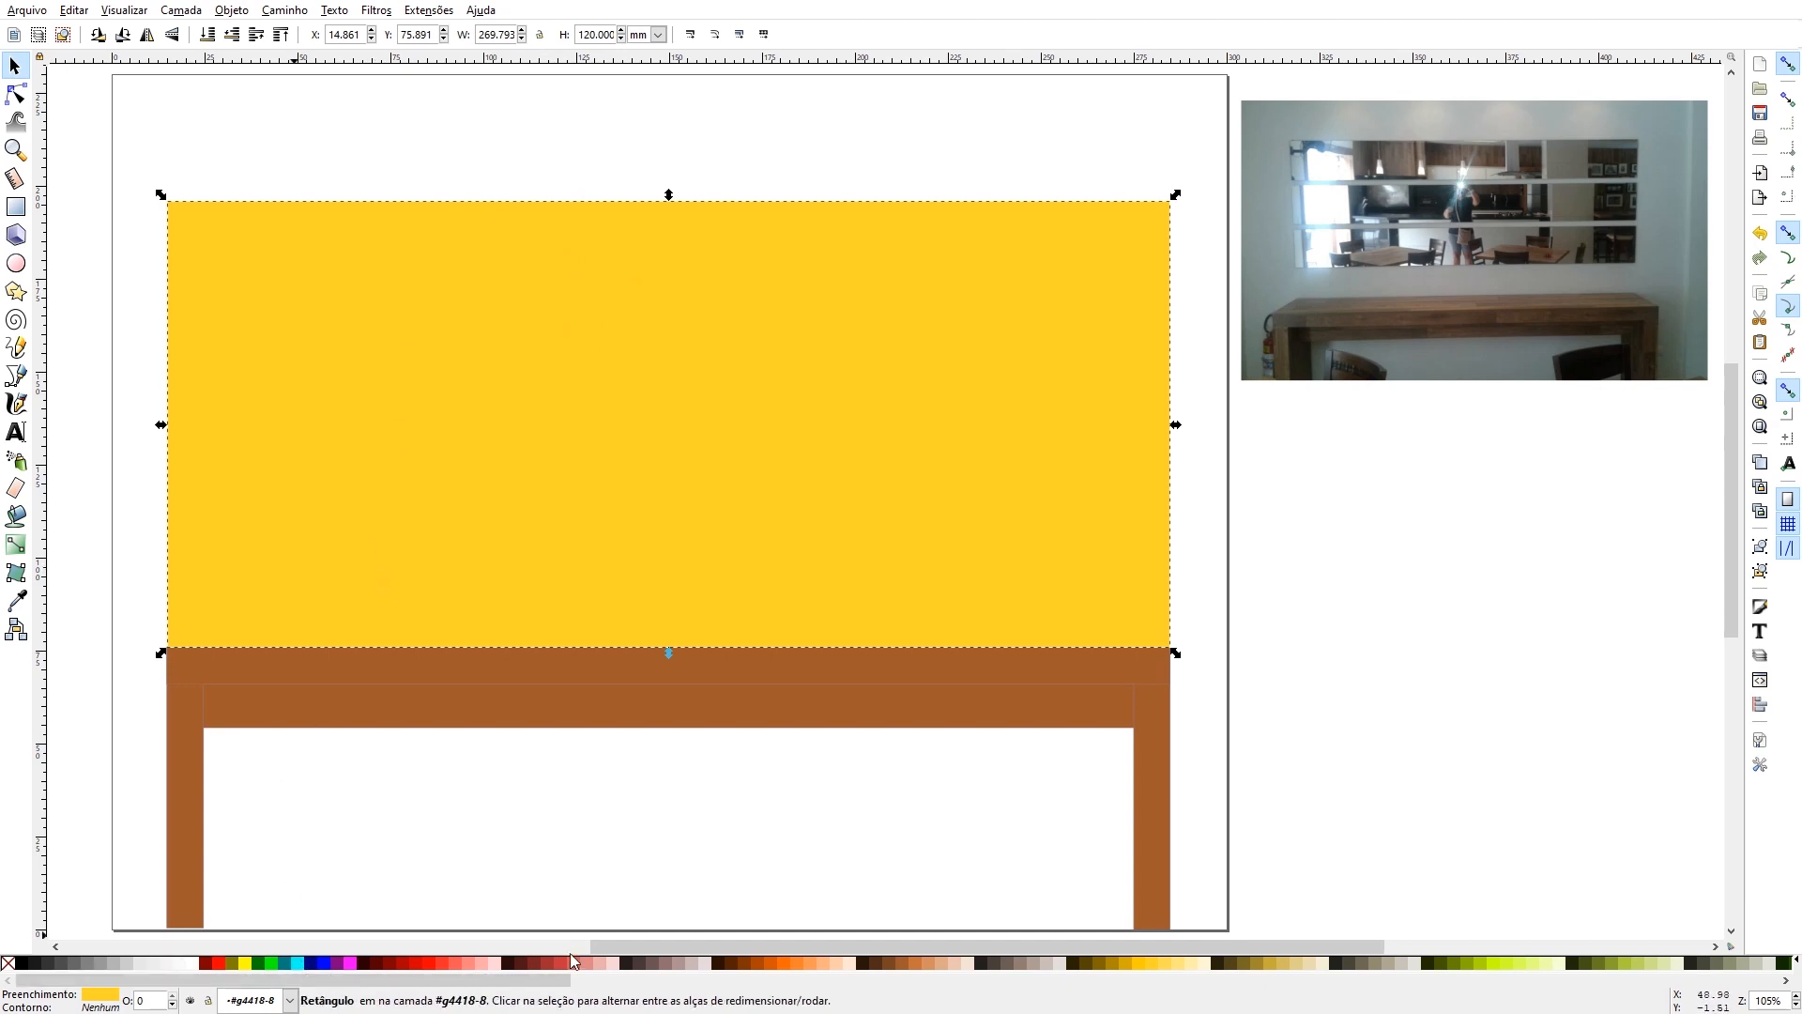
- Recolour the yellow back panel with the light blue fill #D5F6FF and leave the panel selected
drag(261, 986, 1131, 1012)
drag(1187, 1013, 1091, 1013)
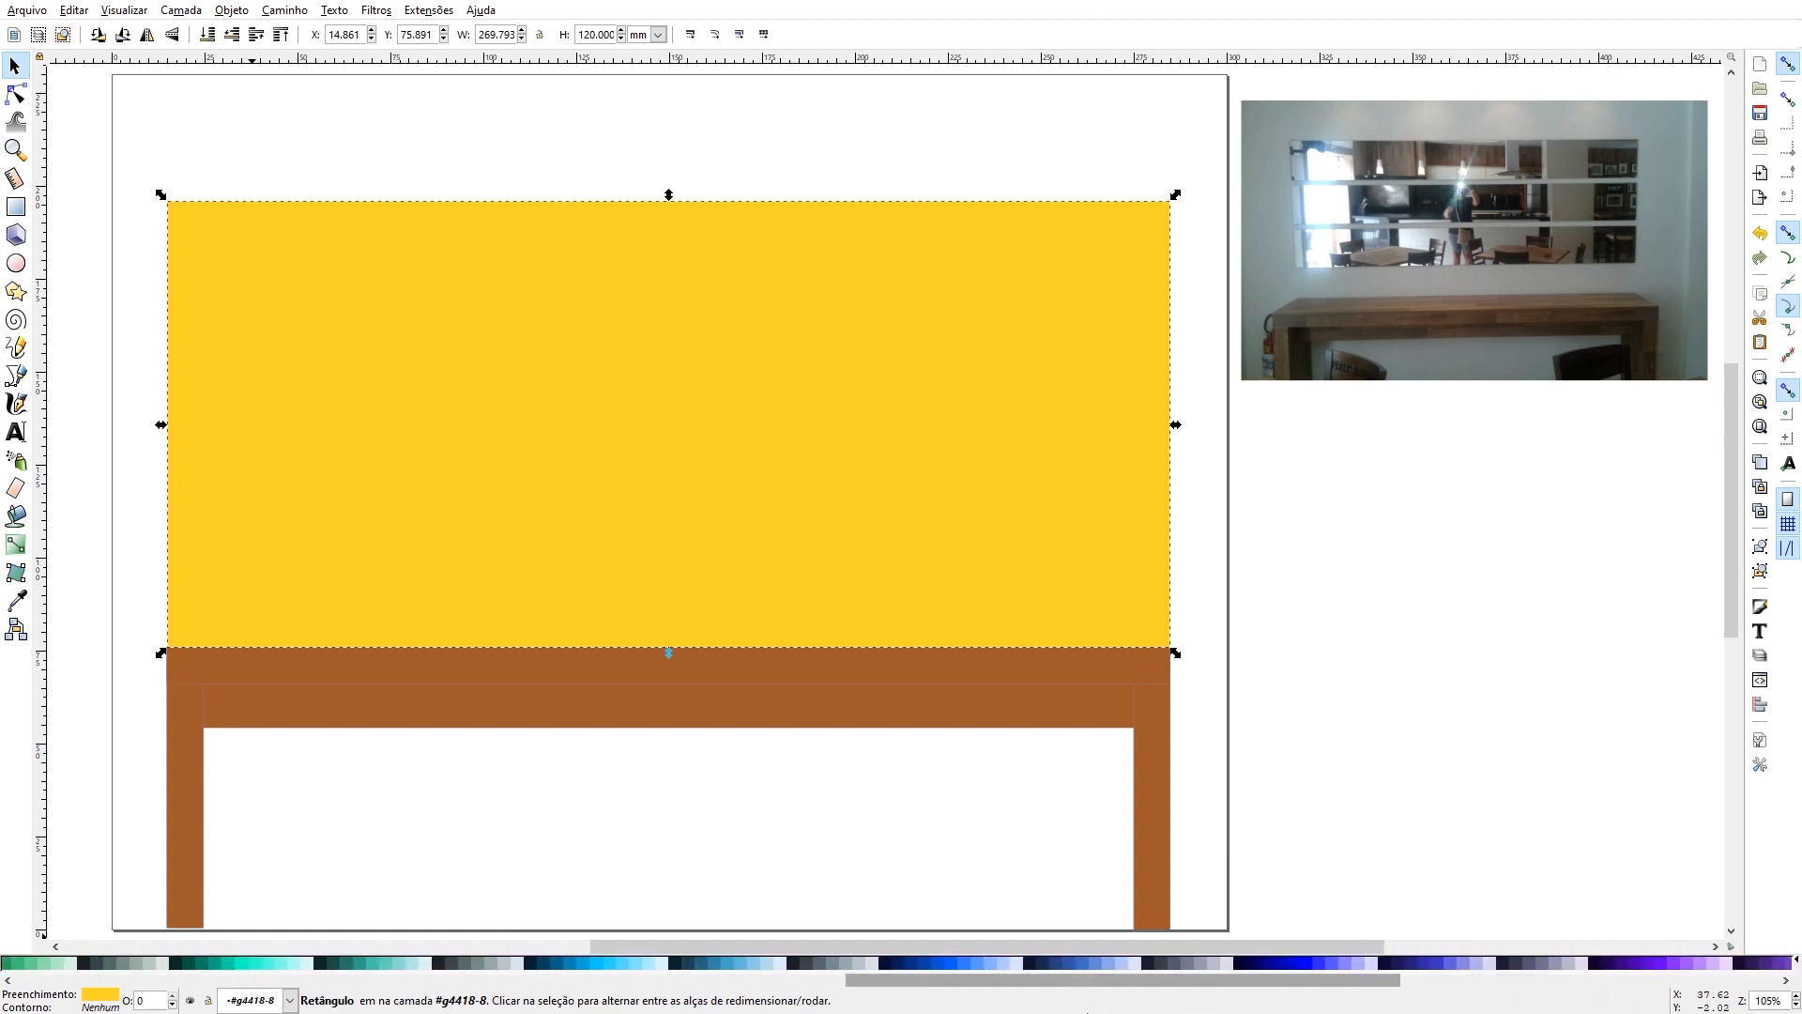
click(671, 965)
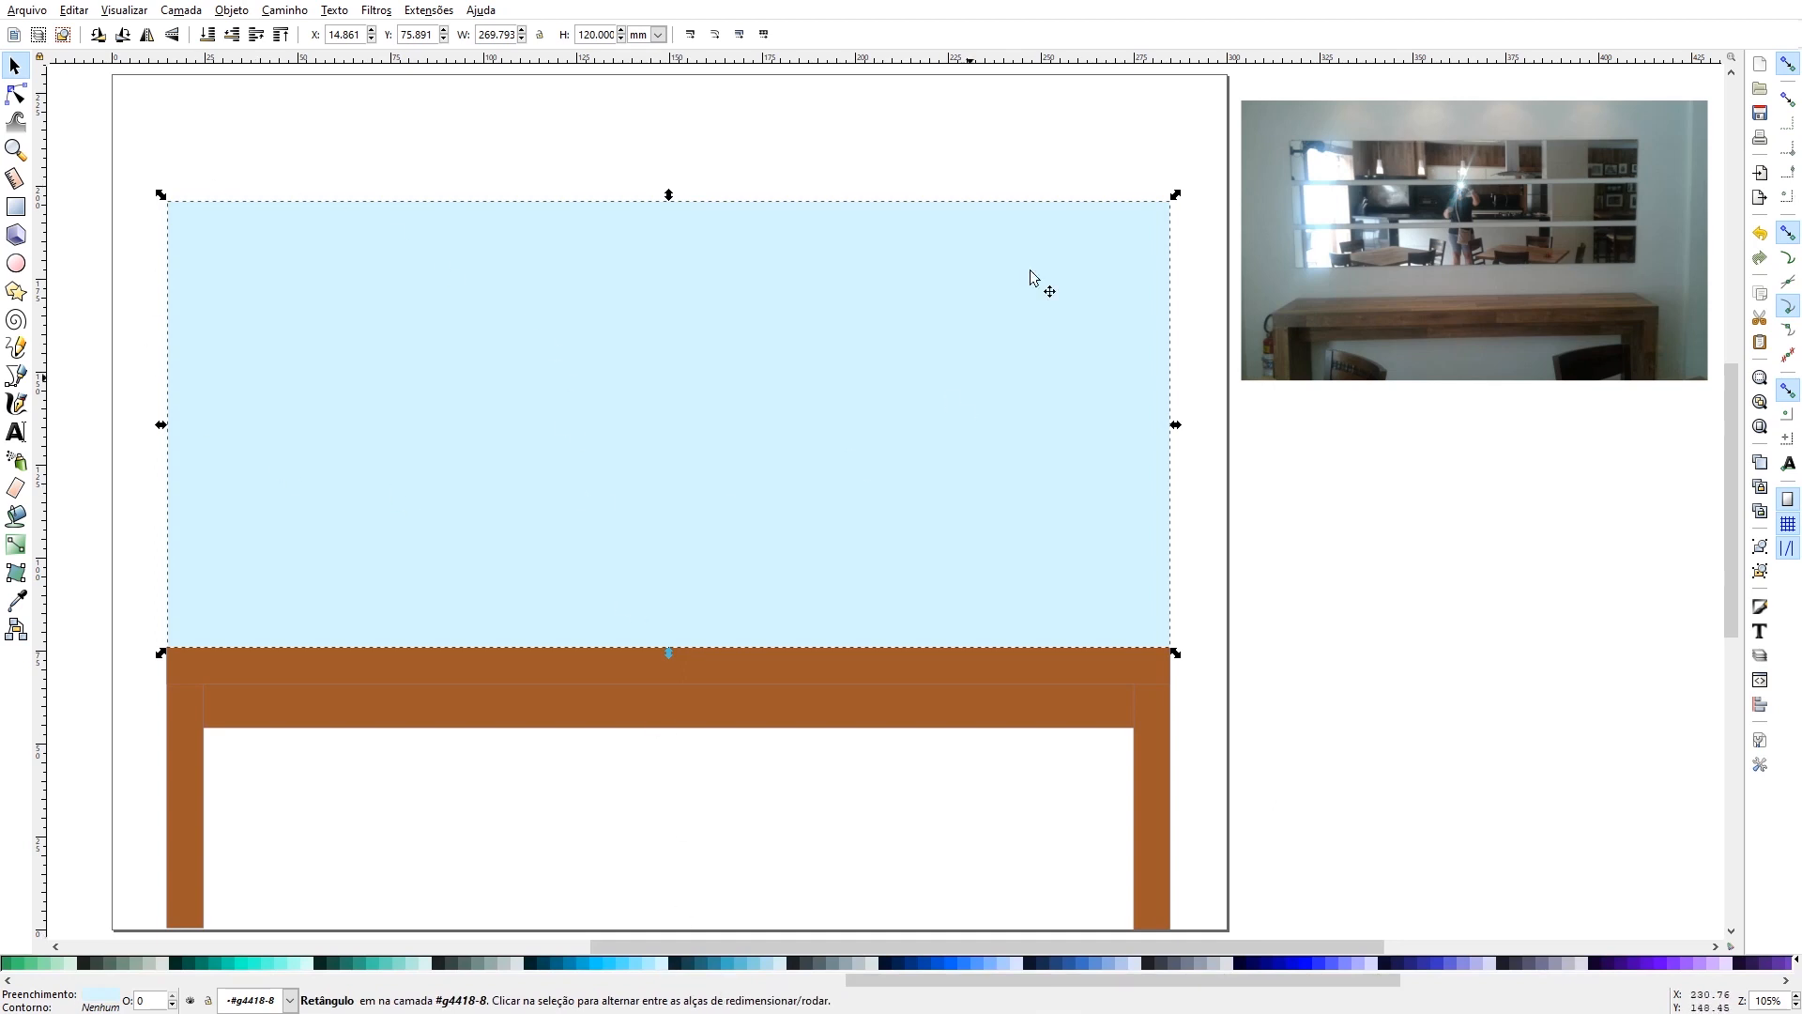
click(474, 128)
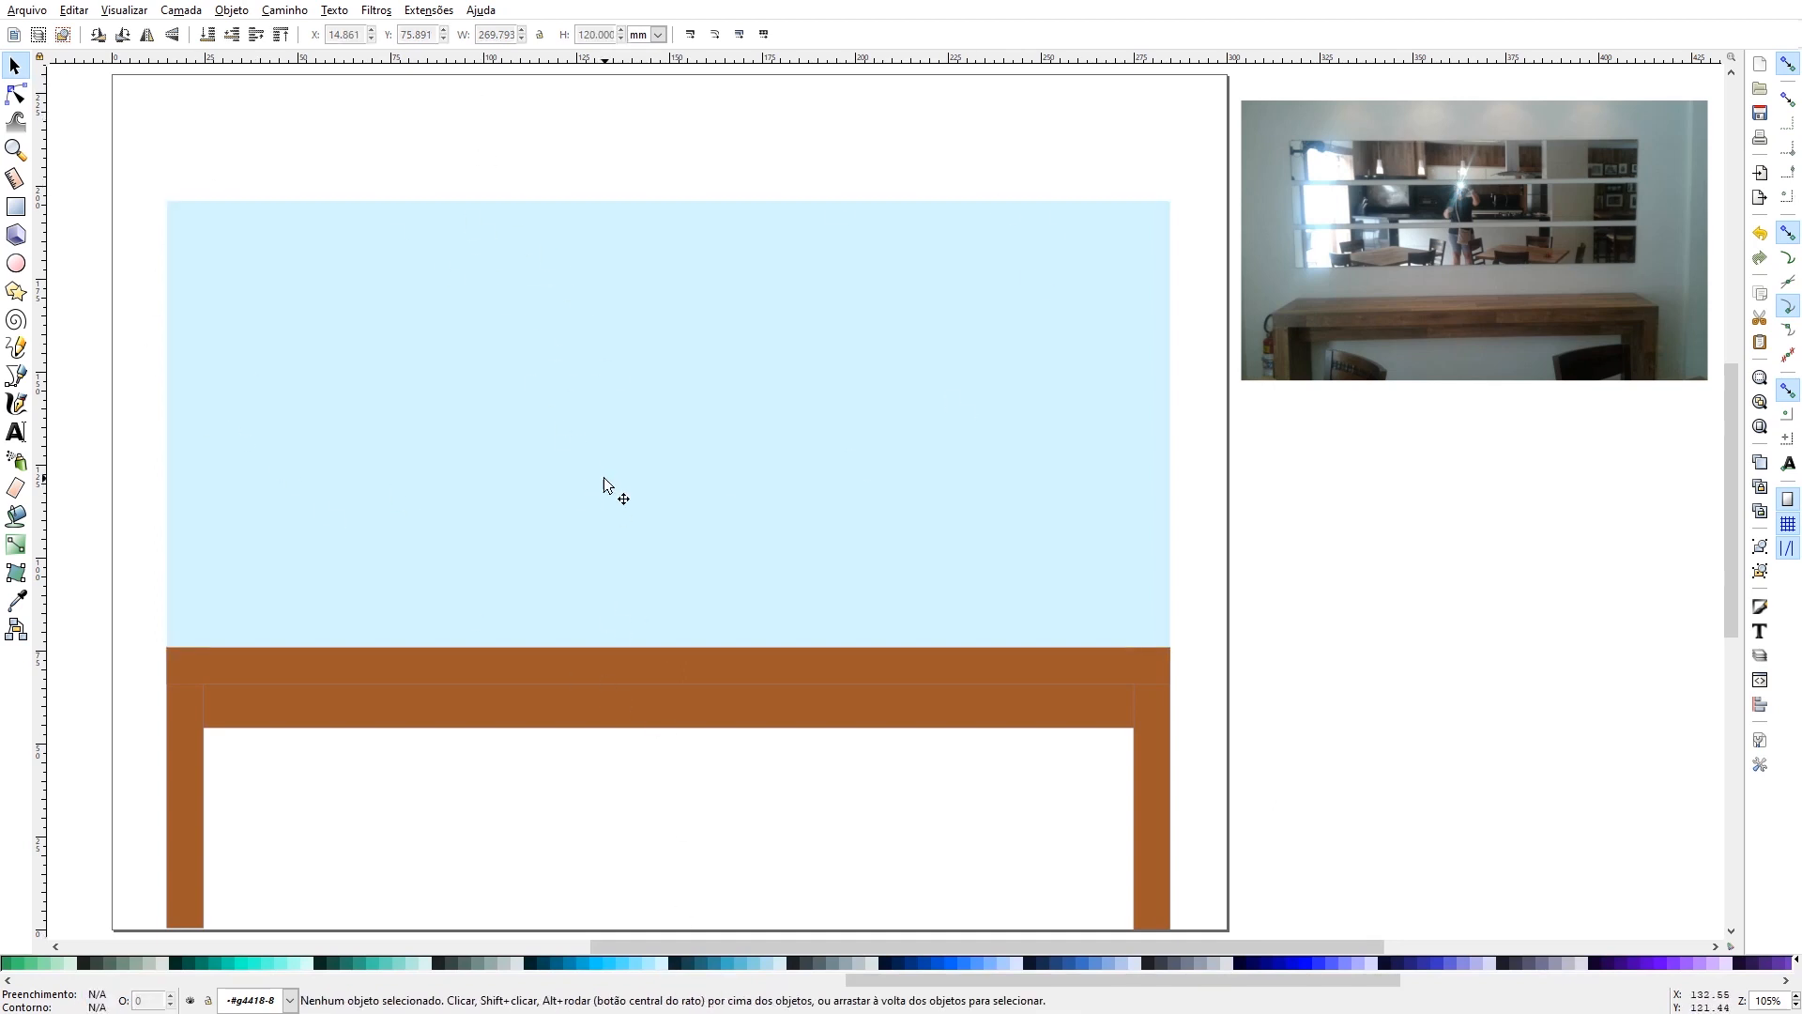
click(311, 520)
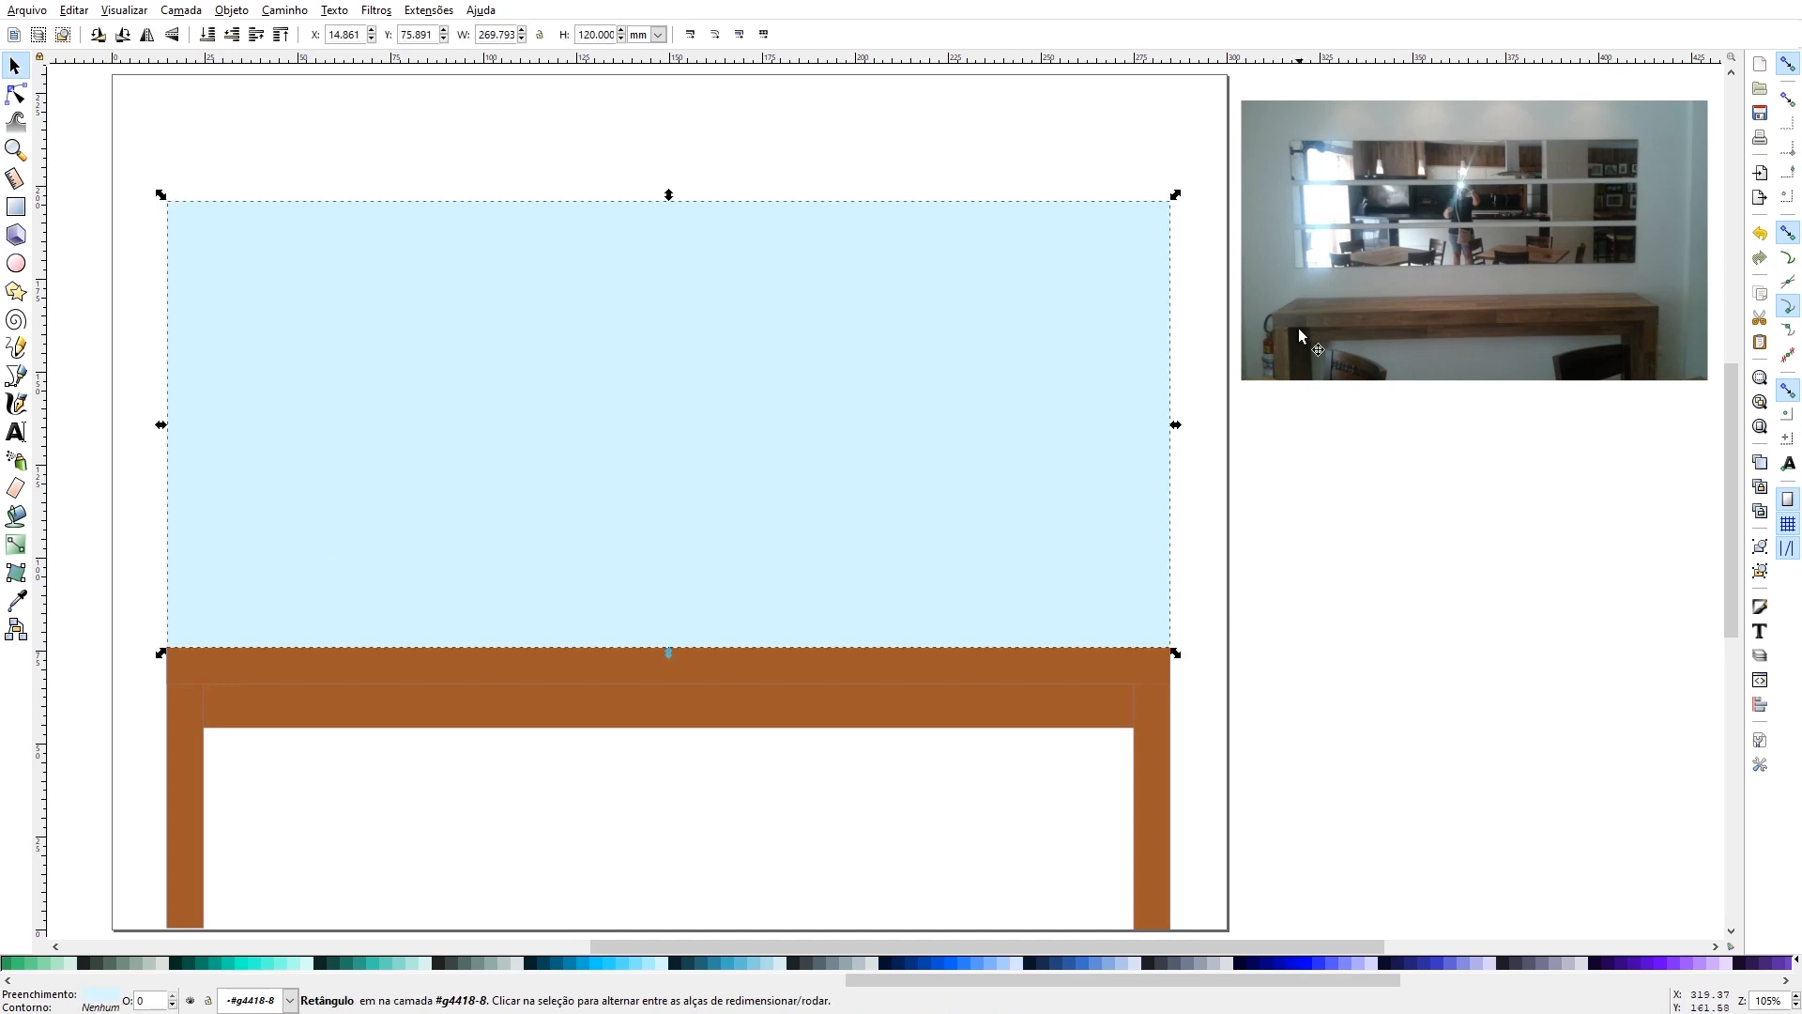
- Copy the pink, green, blue and yellow balloon garland from the balloon drawing and place it over the back panel's upper edge
click(540, 113)
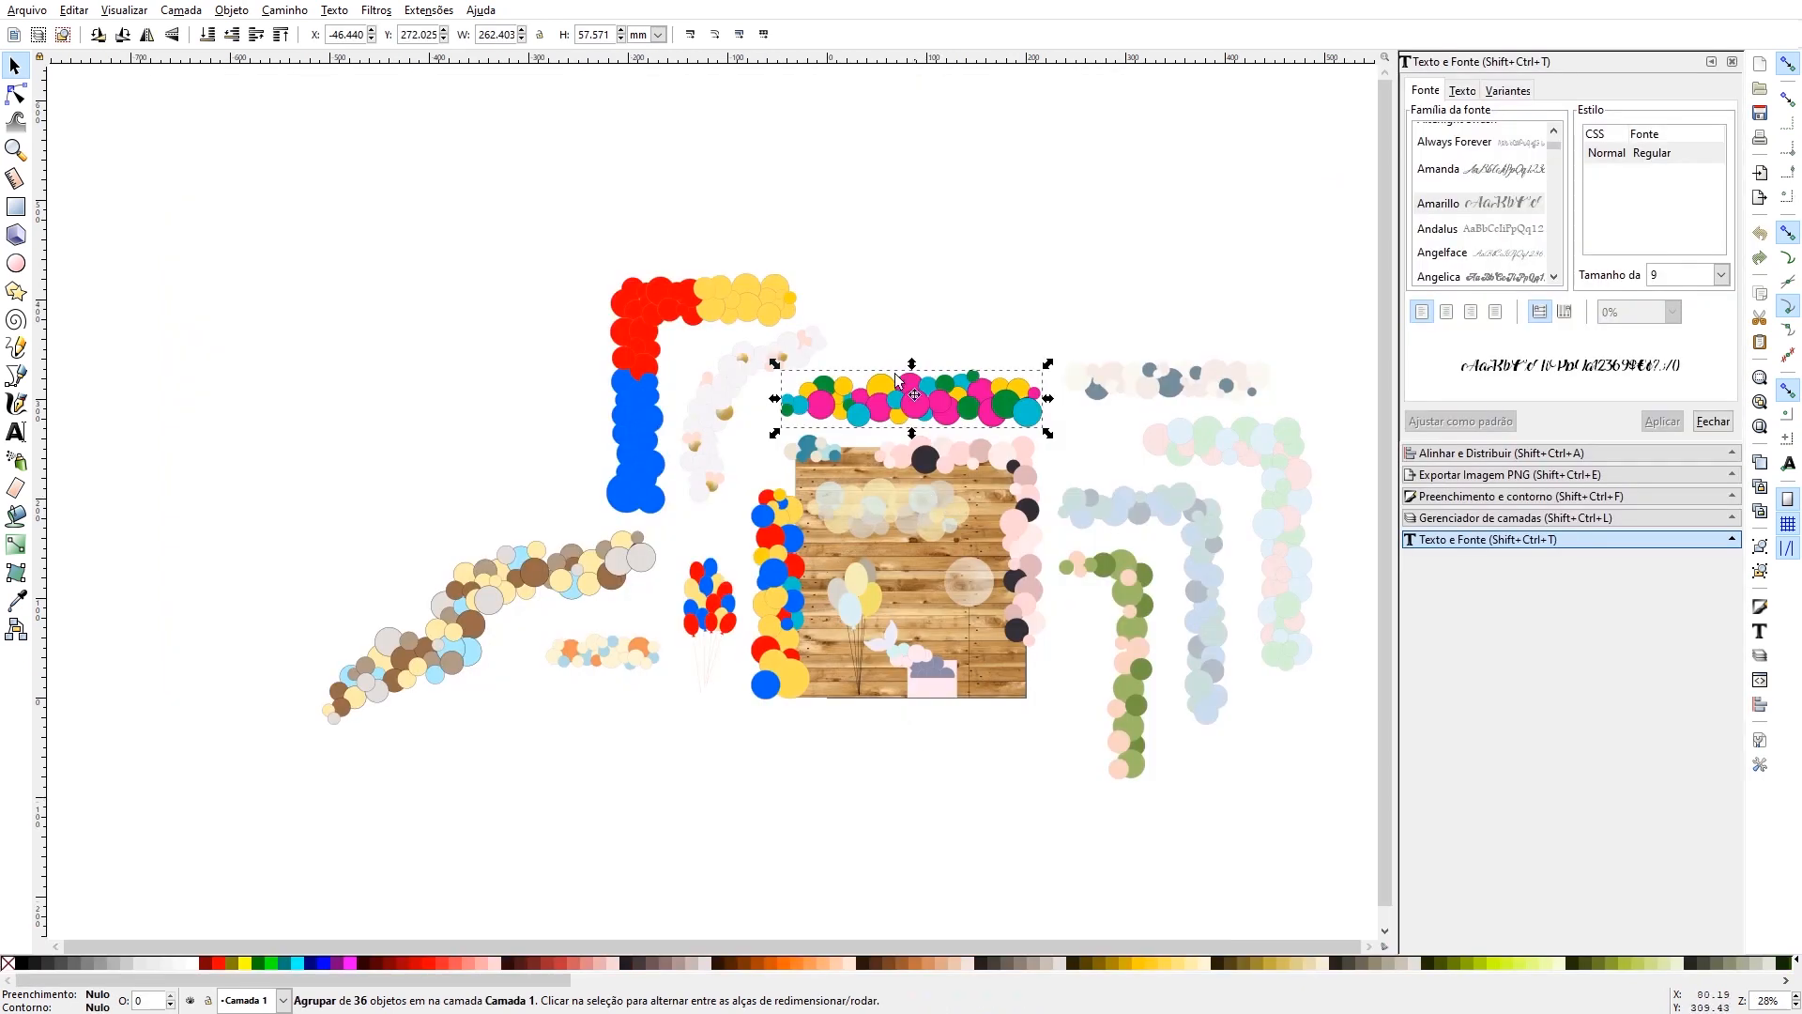
click(884, 394)
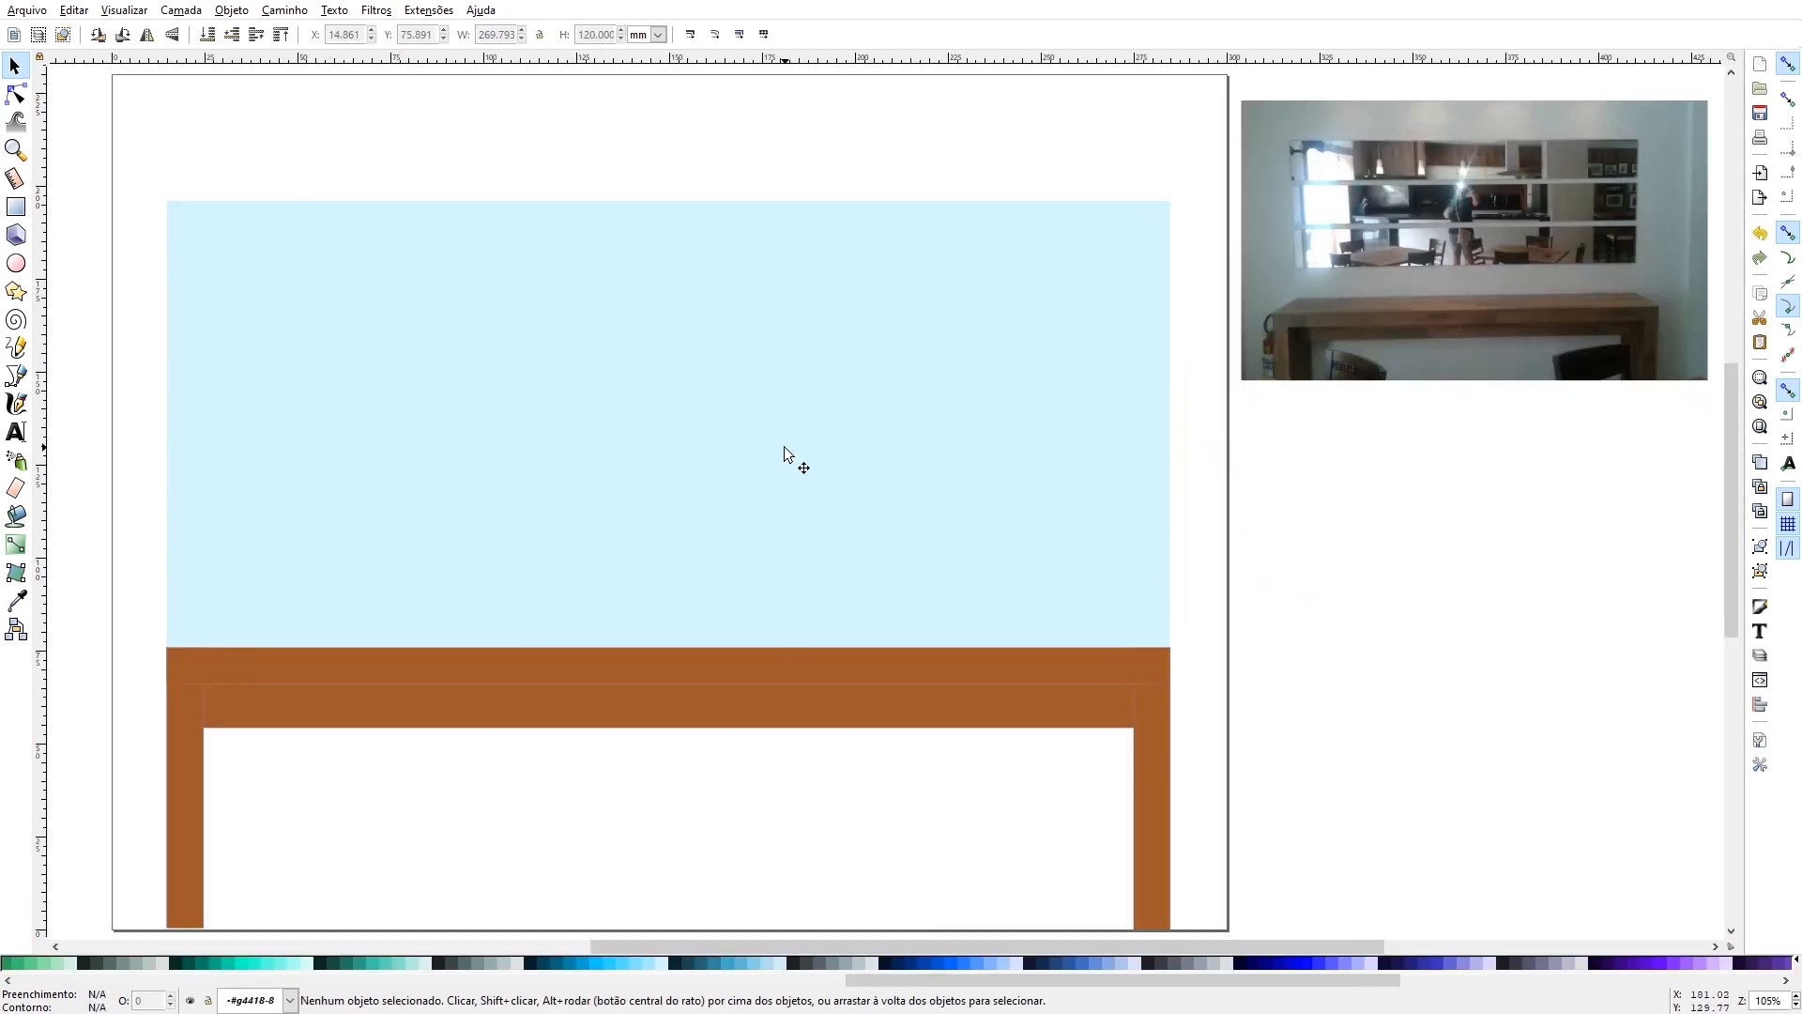
key(ctrl+v)
drag(785, 447, 634, 162)
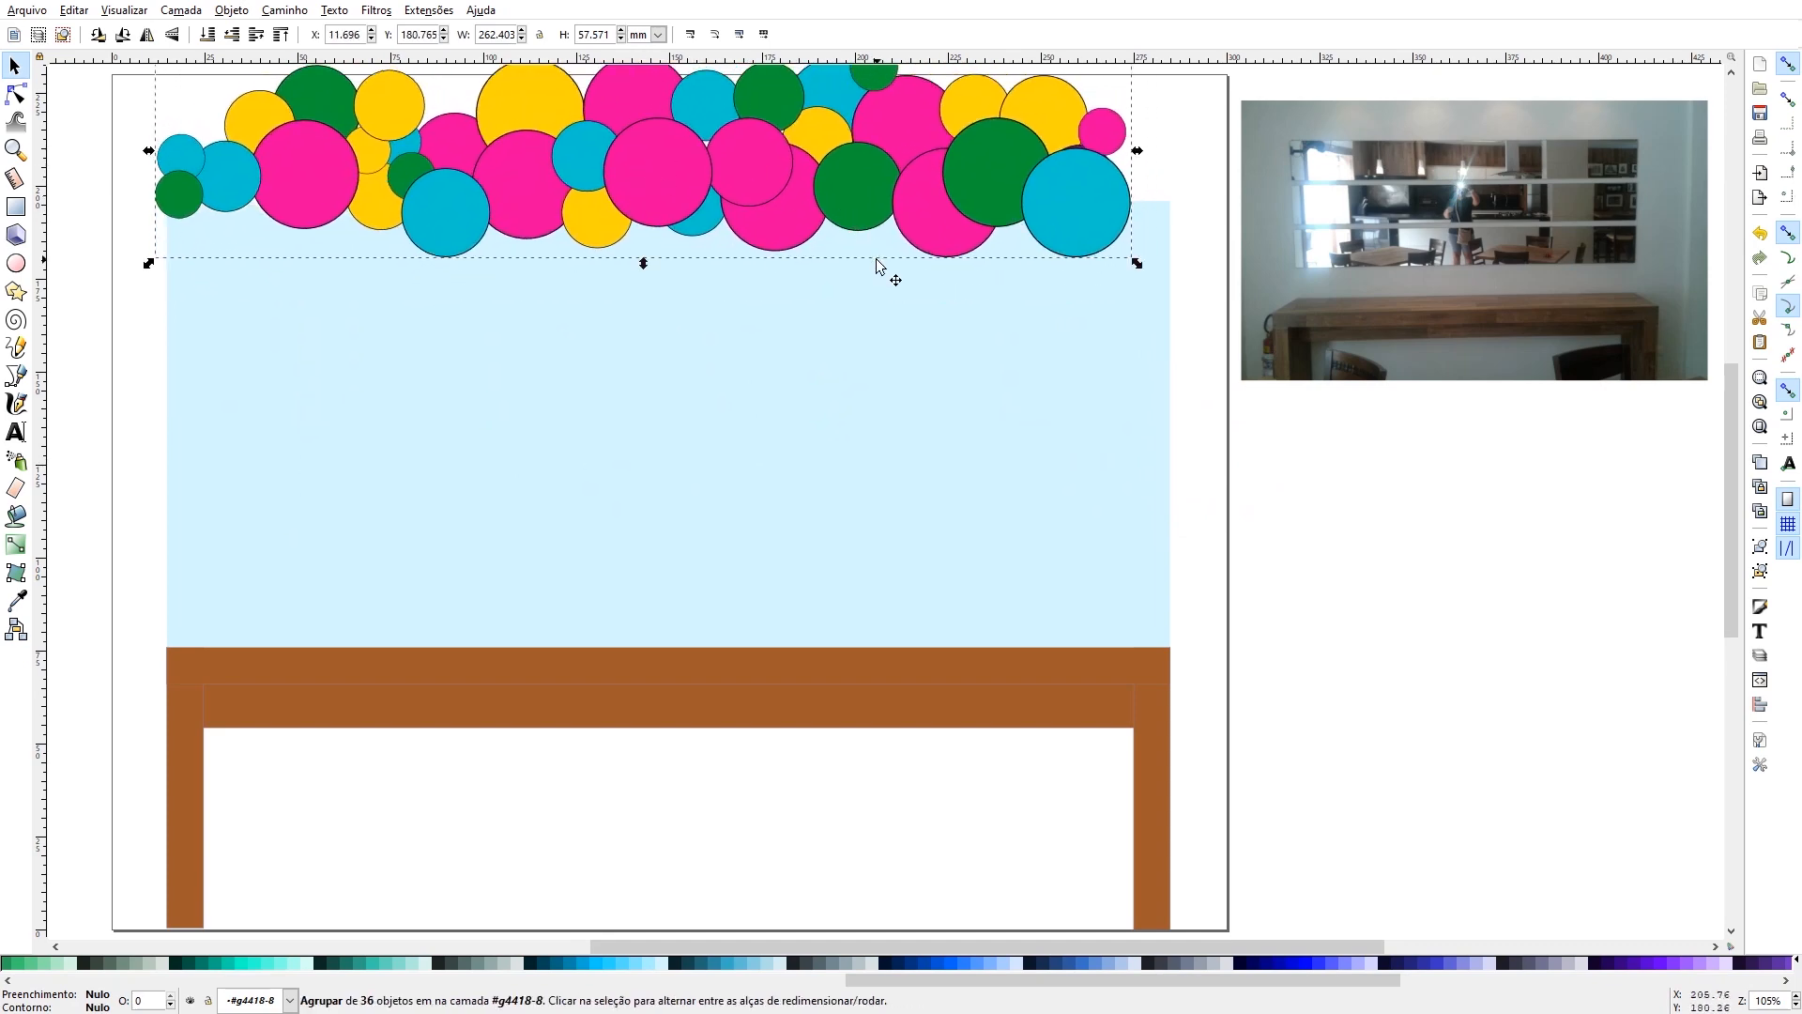
- Scale the balloon garland proportionally to about 159 × 35 mm, keeping it over the panel's upper-left corner
scroll(1058, 214, up, 4)
drag(1138, 187, 819, 282)
click(889, 289)
click(646, 336)
- Duplicate the garland, rotate the copy 180°, and place it overlapping the first to reach the panel's upper-right corner
key(ctrl+c)
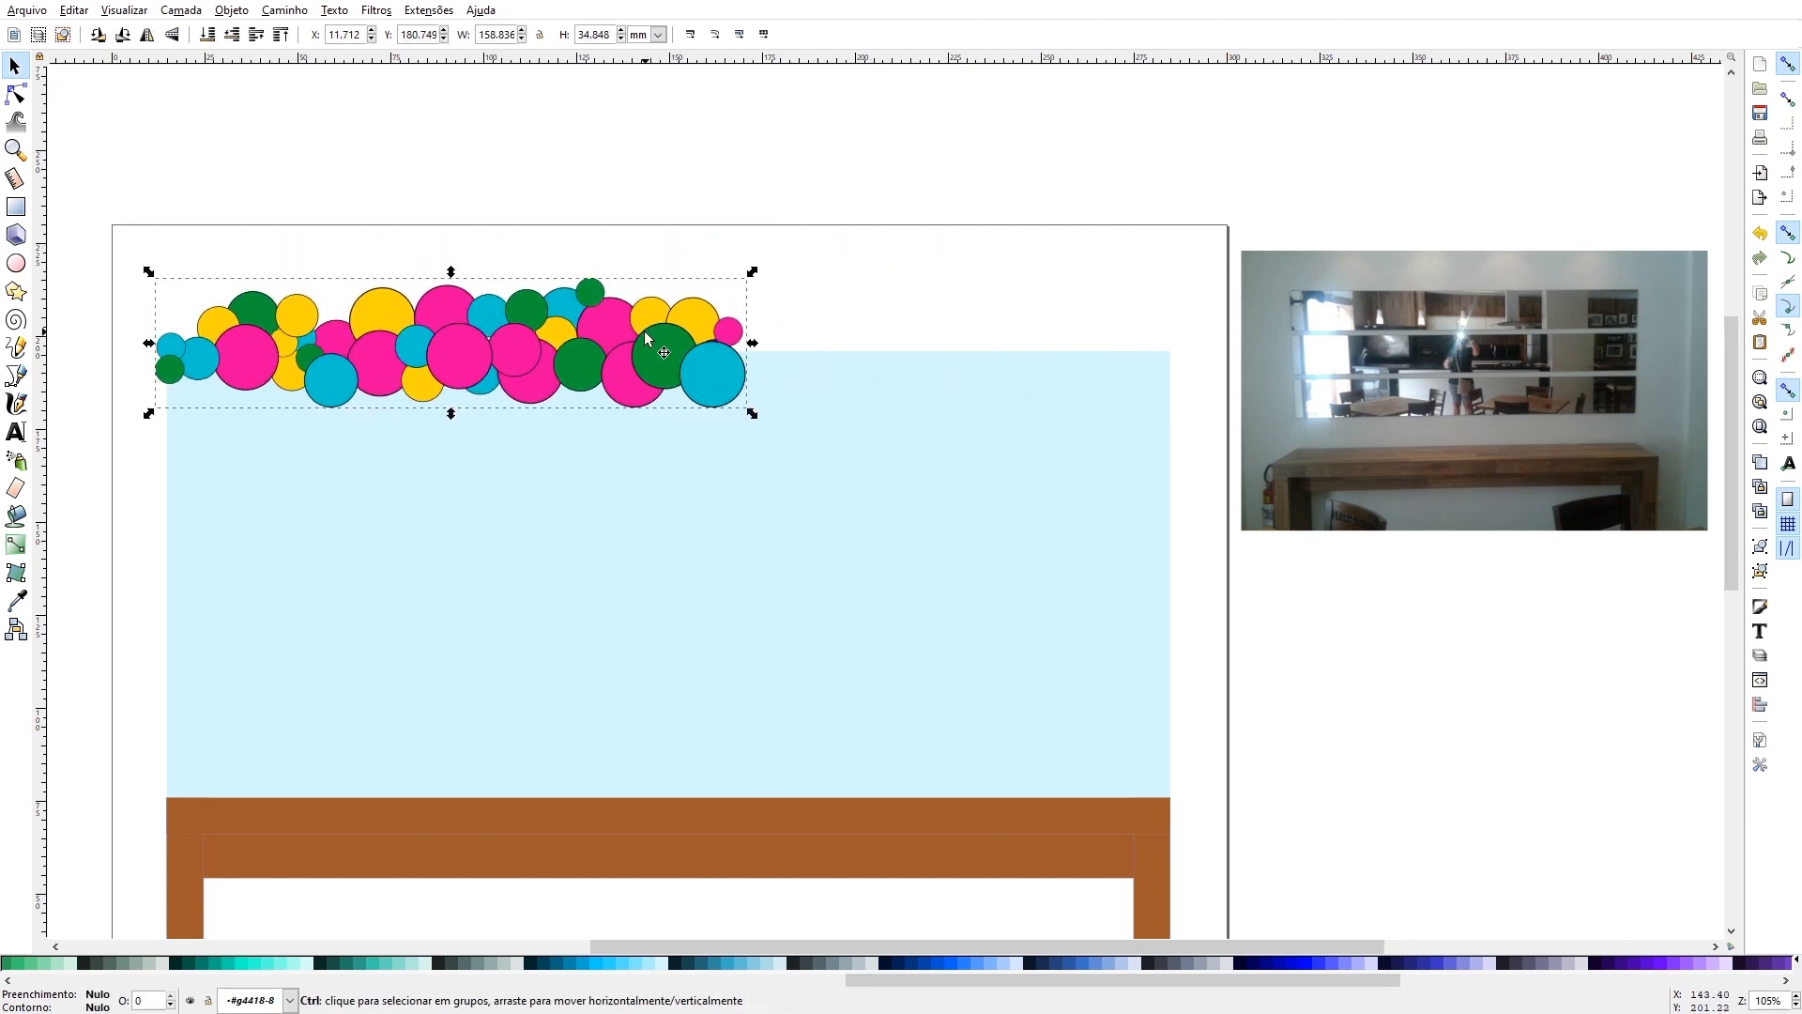
key(ctrl+v)
drag(644, 321, 785, 180)
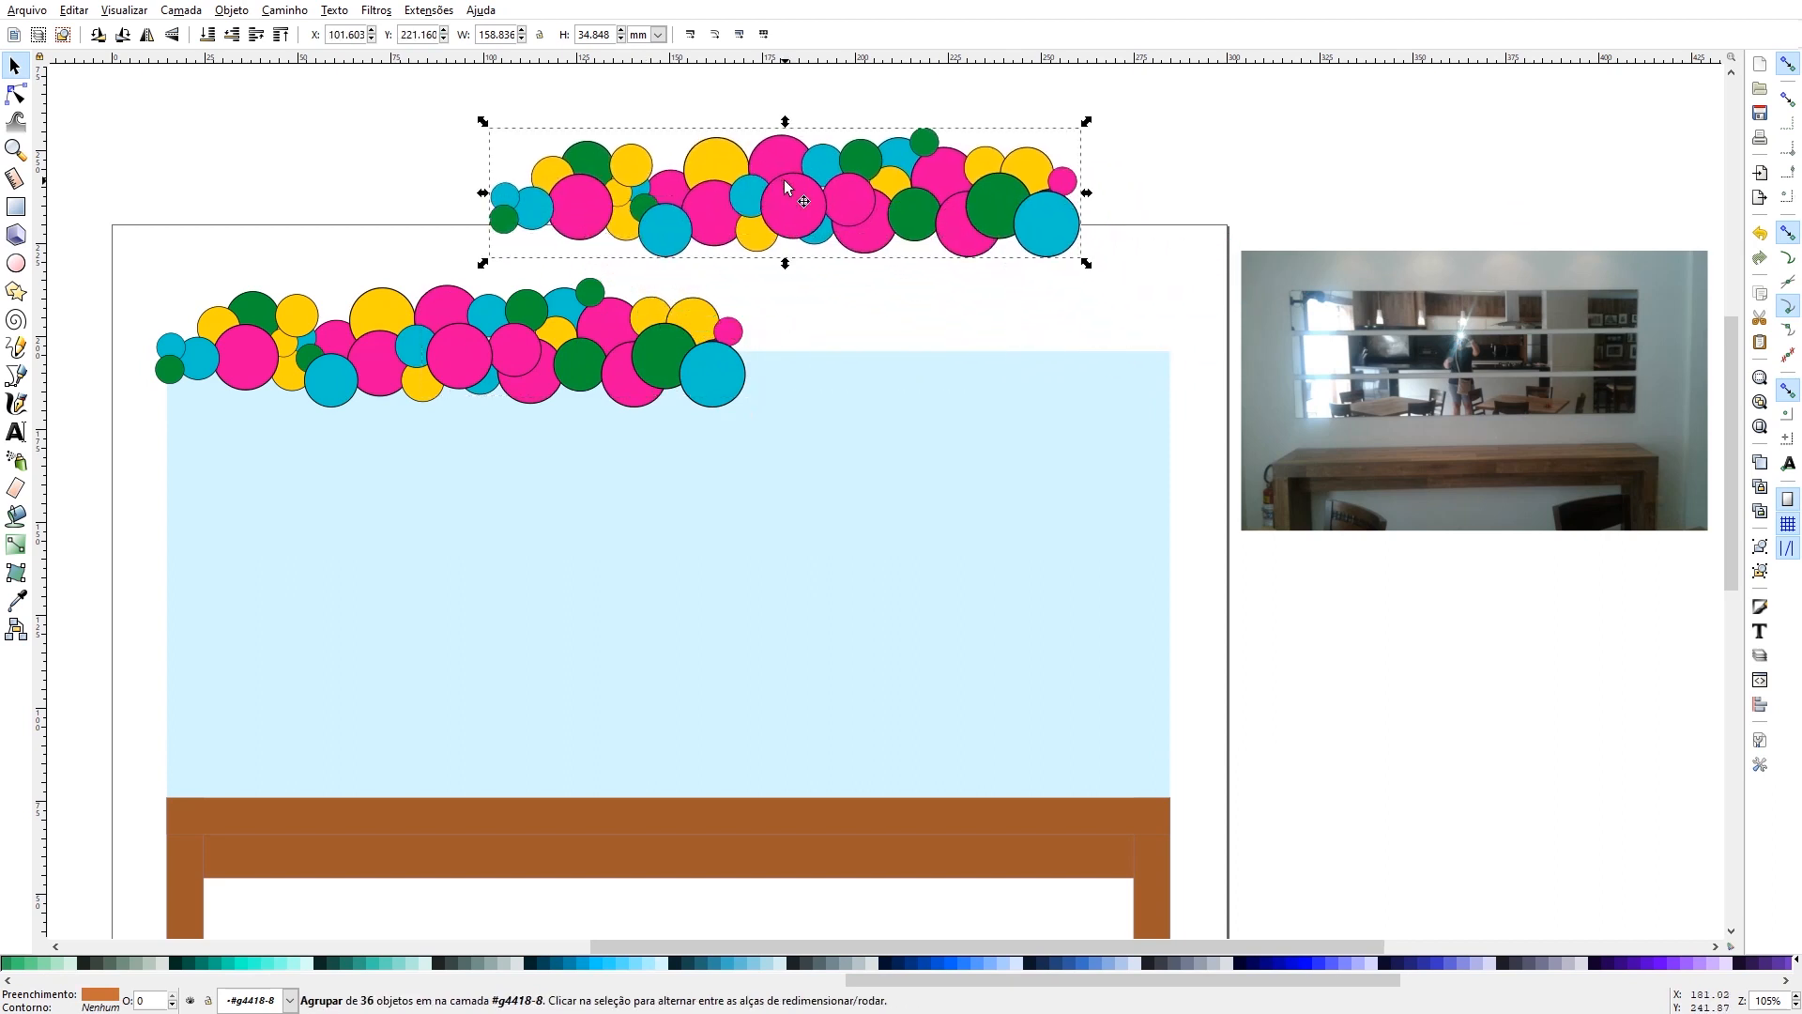
click(122, 36)
click(122, 35)
drag(685, 204, 779, 353)
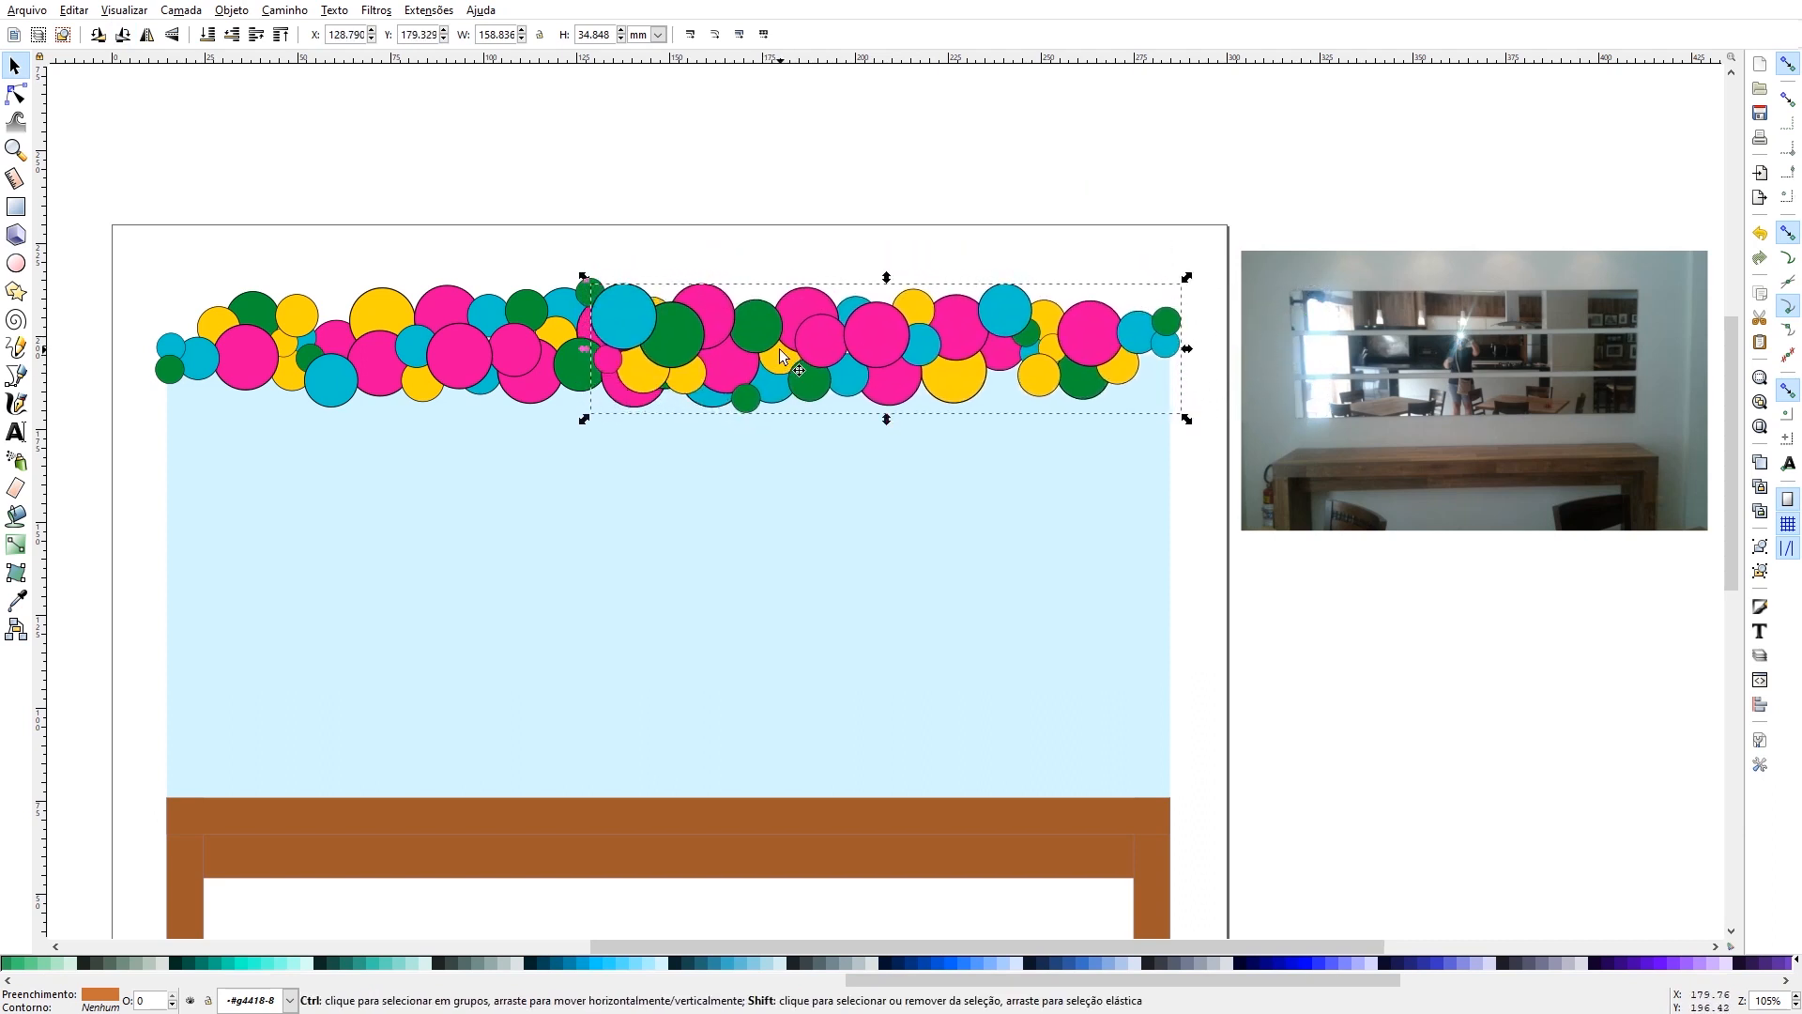
- Ungroup the rotated garland copy into individual balloons and clear the selection
key(ctrl+shift+g)
click(595, 229)
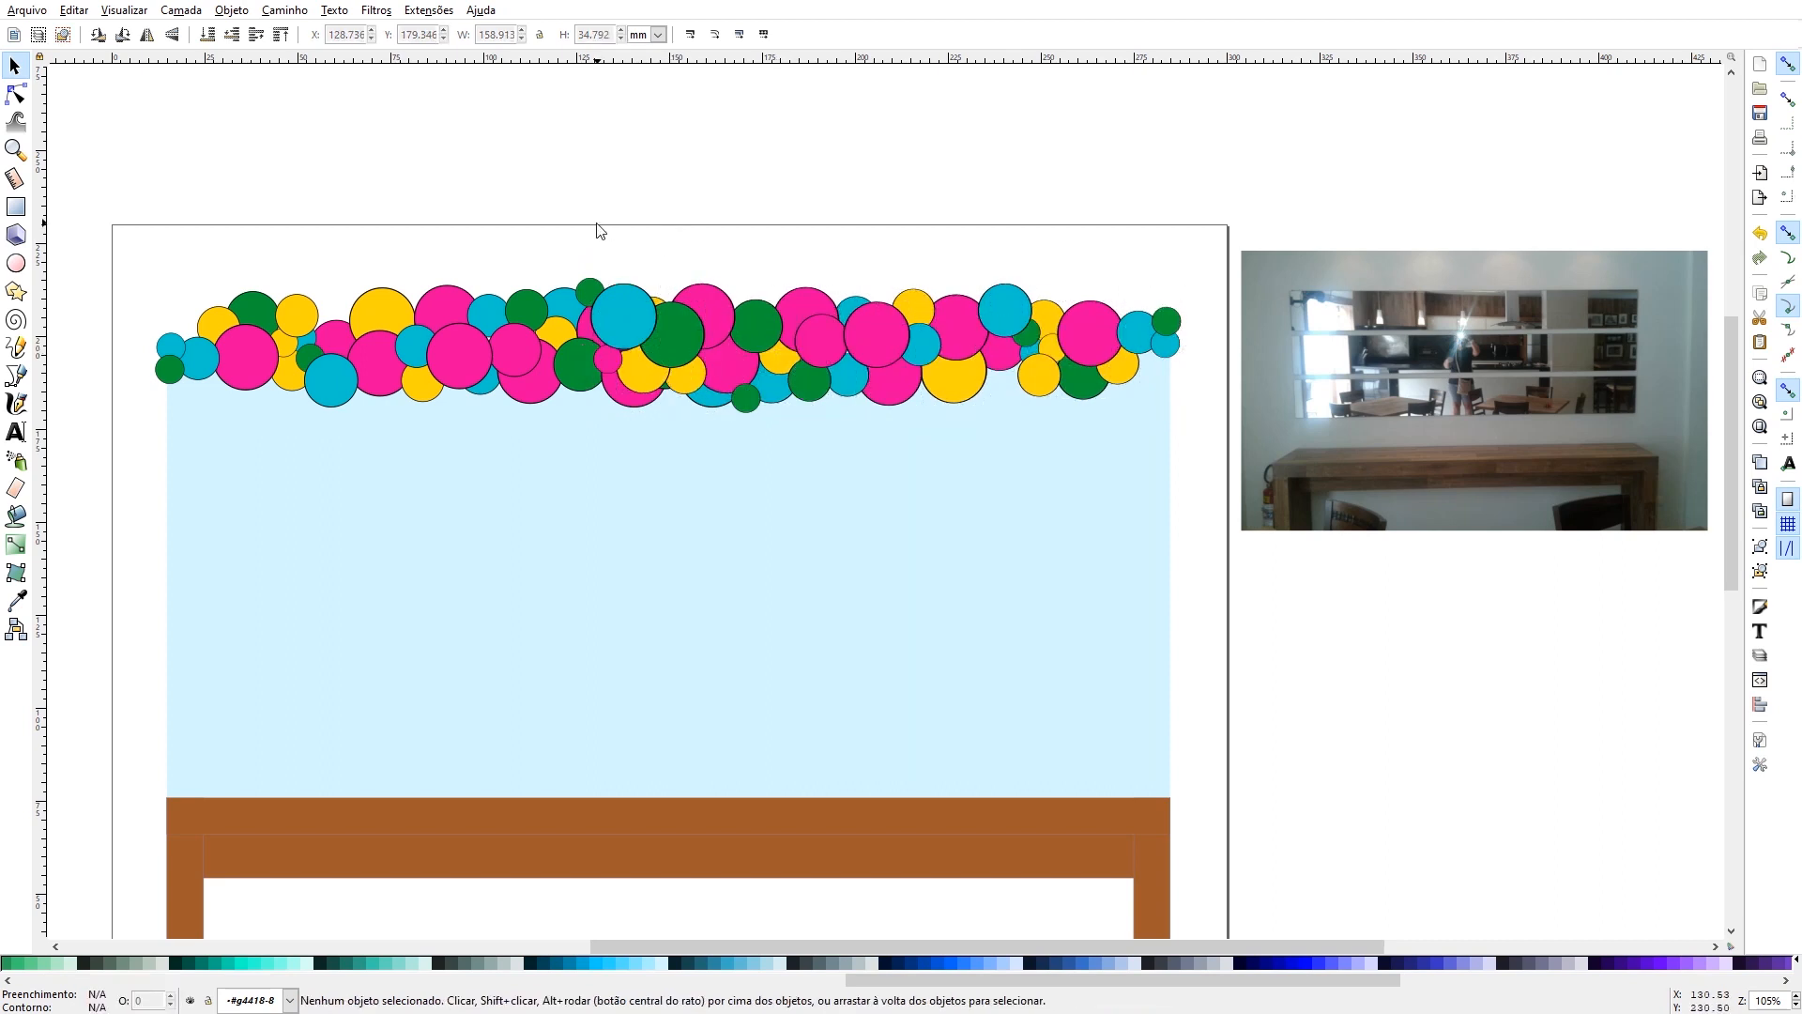
drag(577, 229, 893, 428)
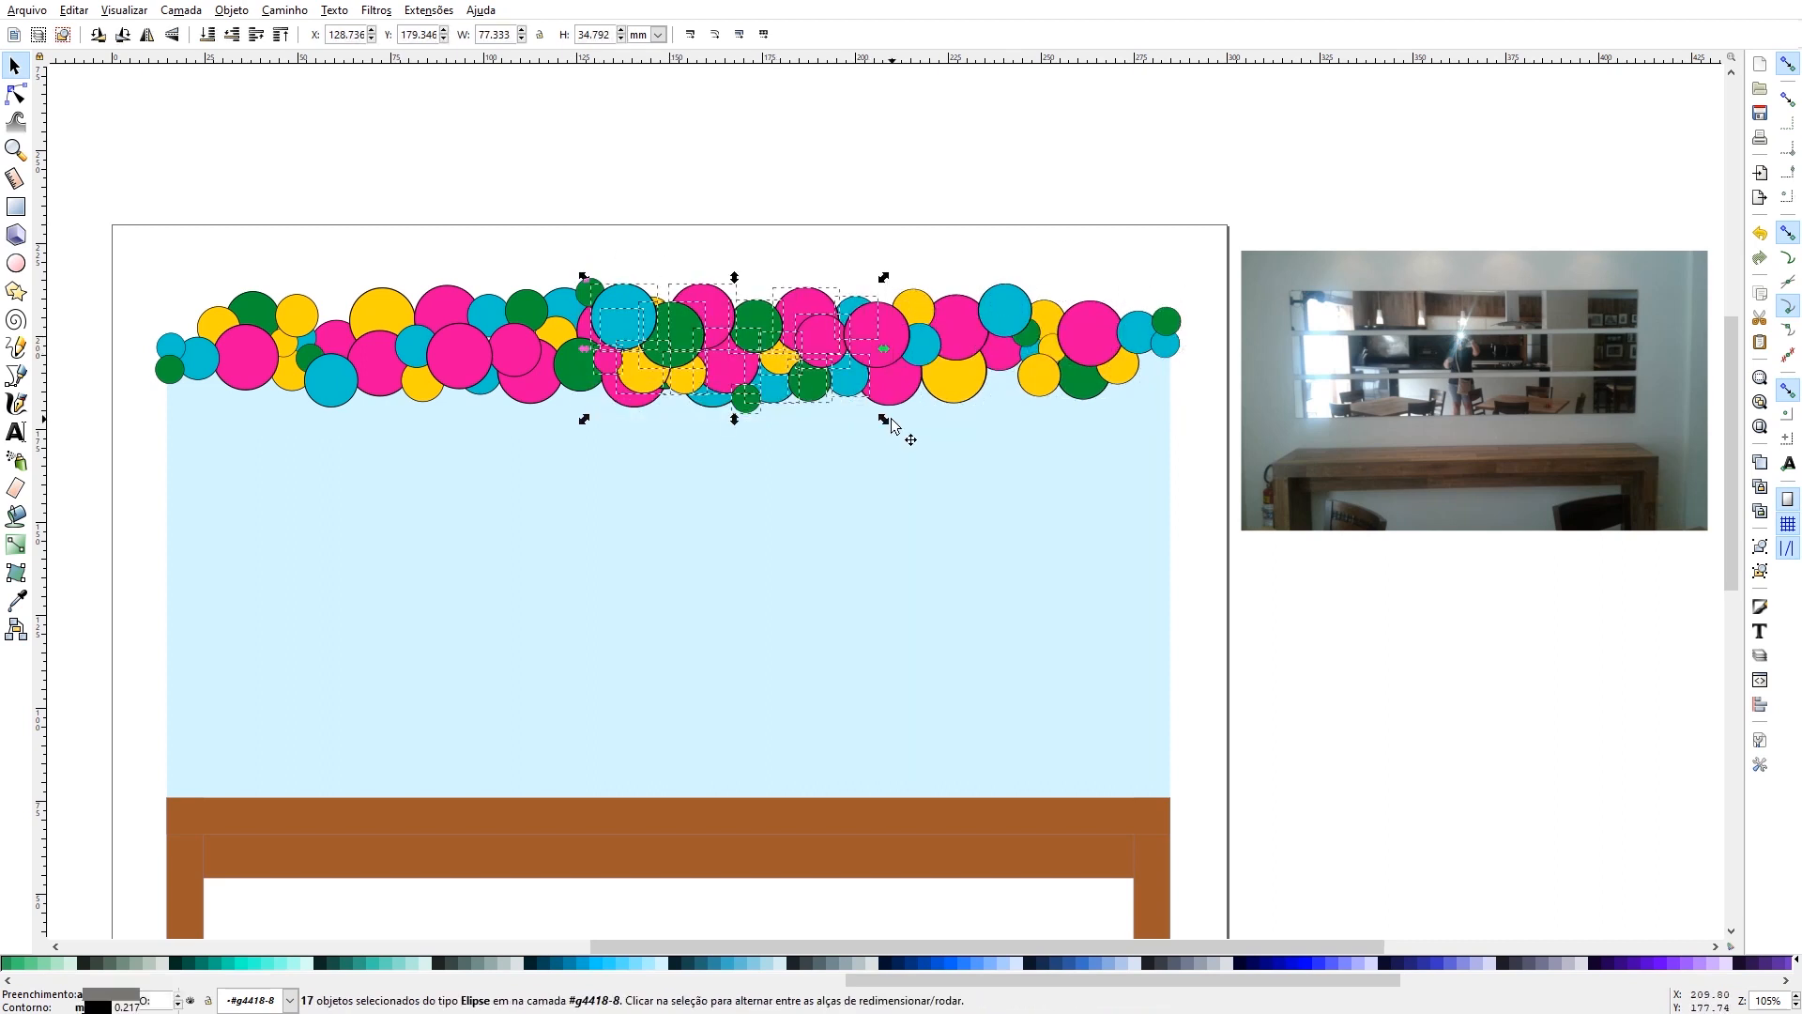
key(Delete)
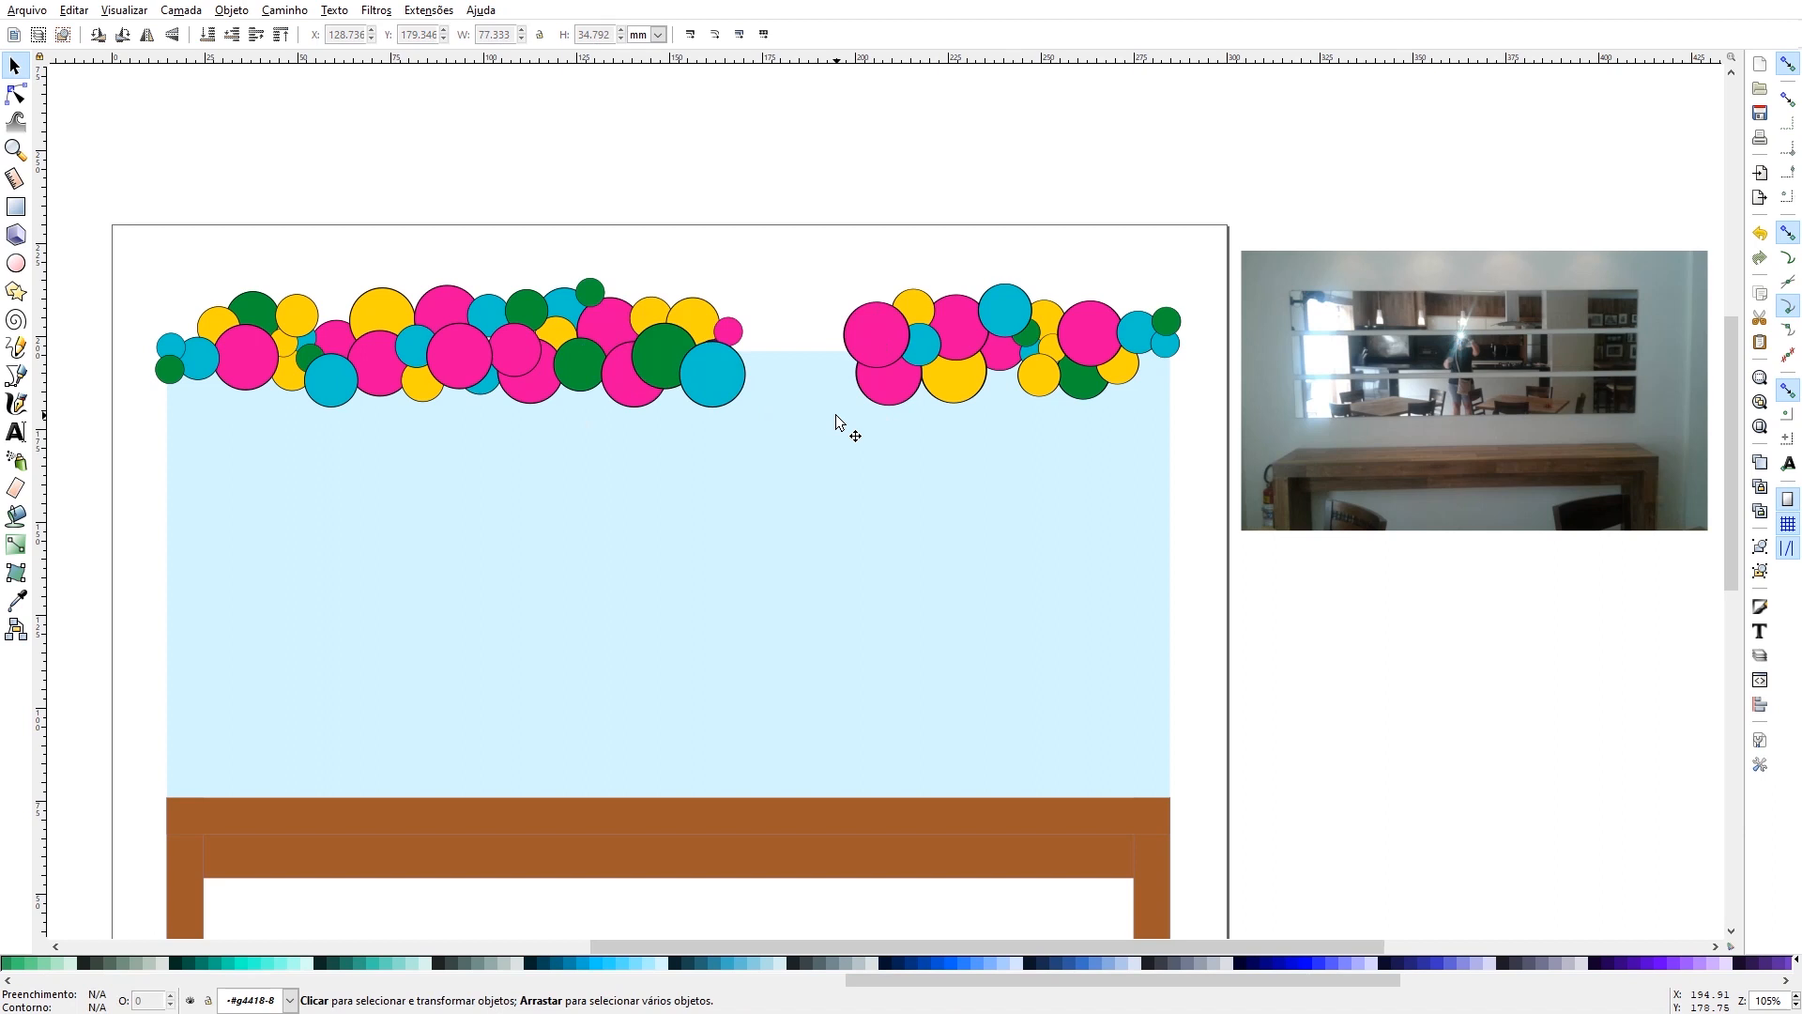
key(ctrl+z)
- Delete the copy's balloons that cover the right end of the first garland
drag(582, 193, 743, 421)
key(Delete)
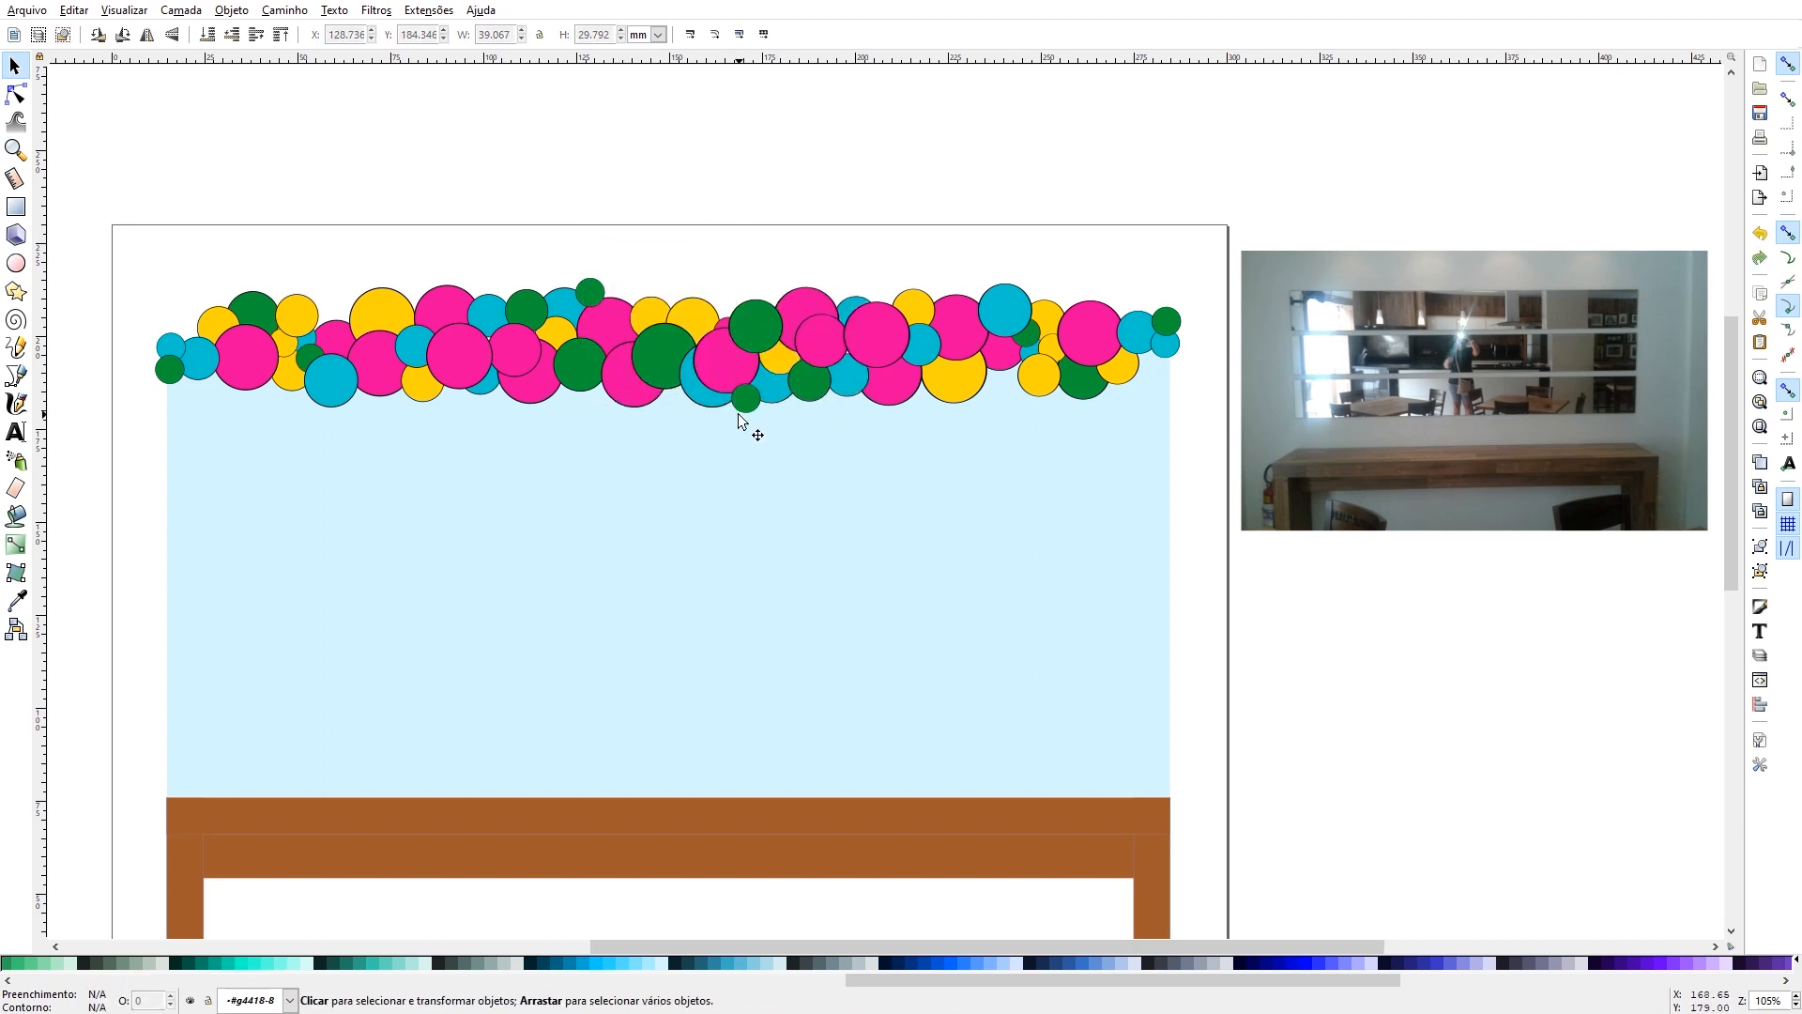
drag(686, 246, 793, 446)
key(Delete)
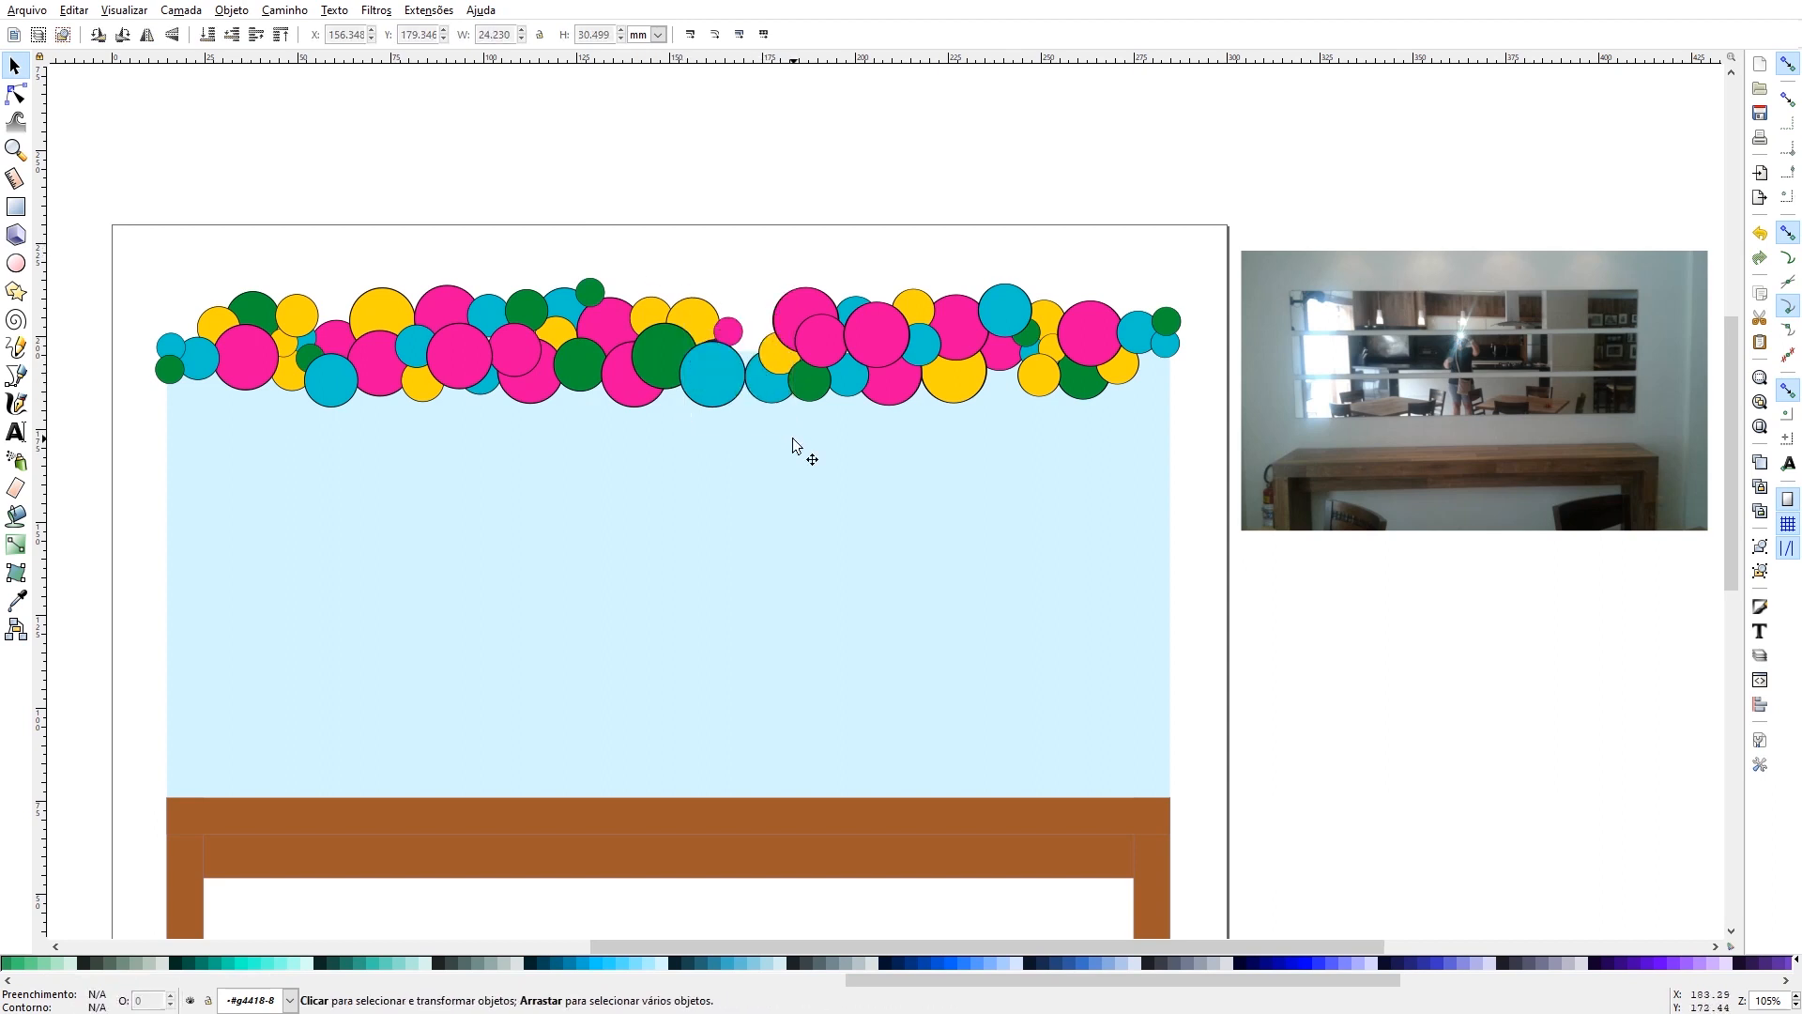
key(ctrl+z)
- Delete the pink balloon at the garlands' joint and shift the adjacent green and upper pink balloons to fill the gap
click(739, 383)
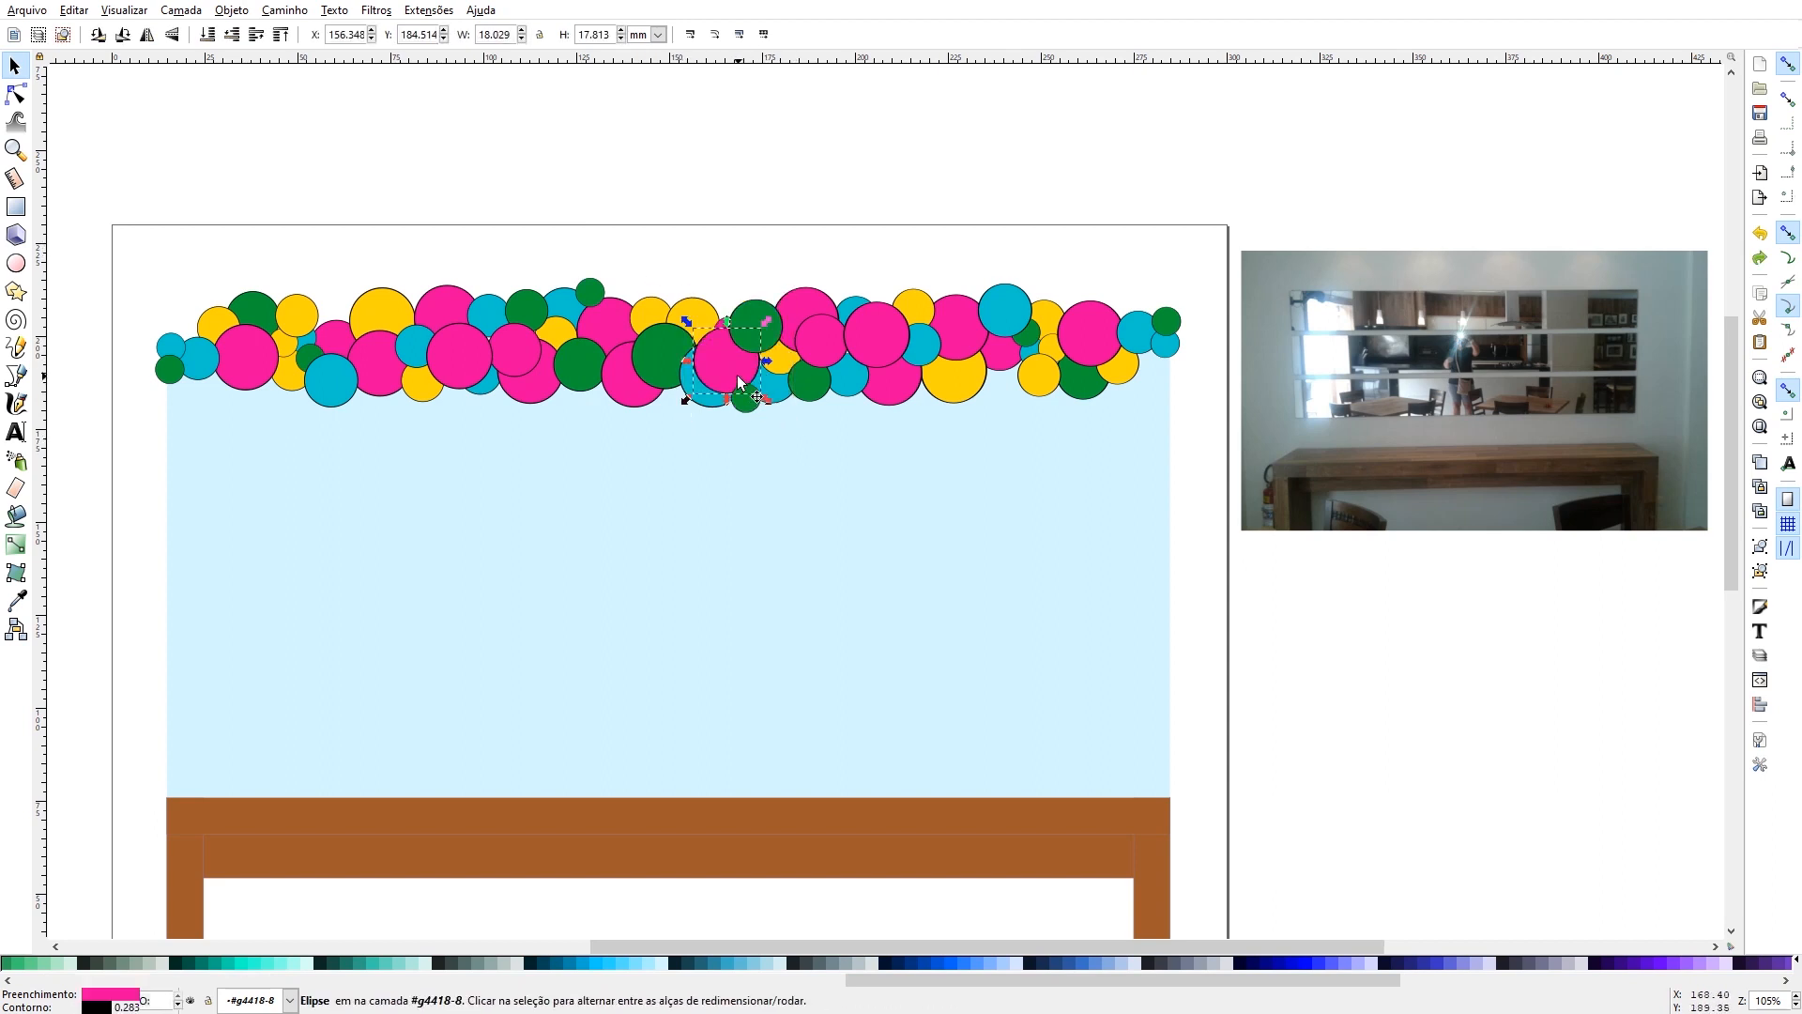
key(Delete)
drag(754, 334, 747, 359)
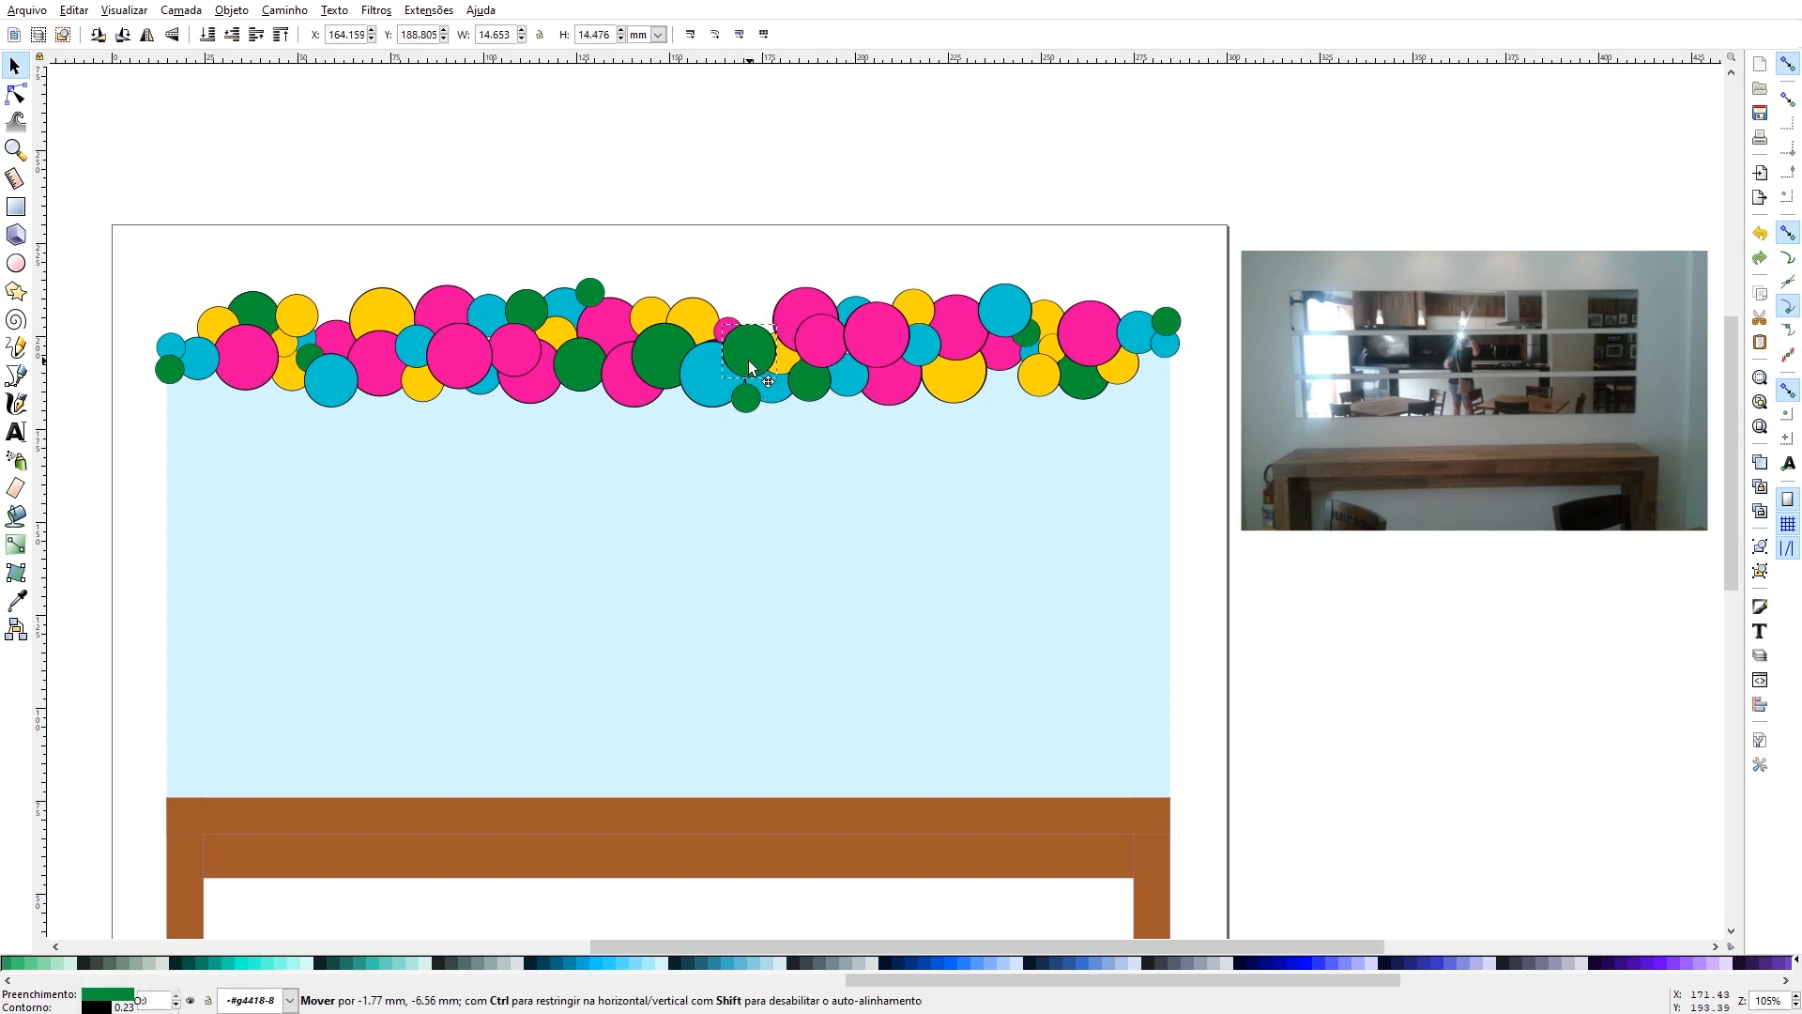
drag(800, 293, 777, 284)
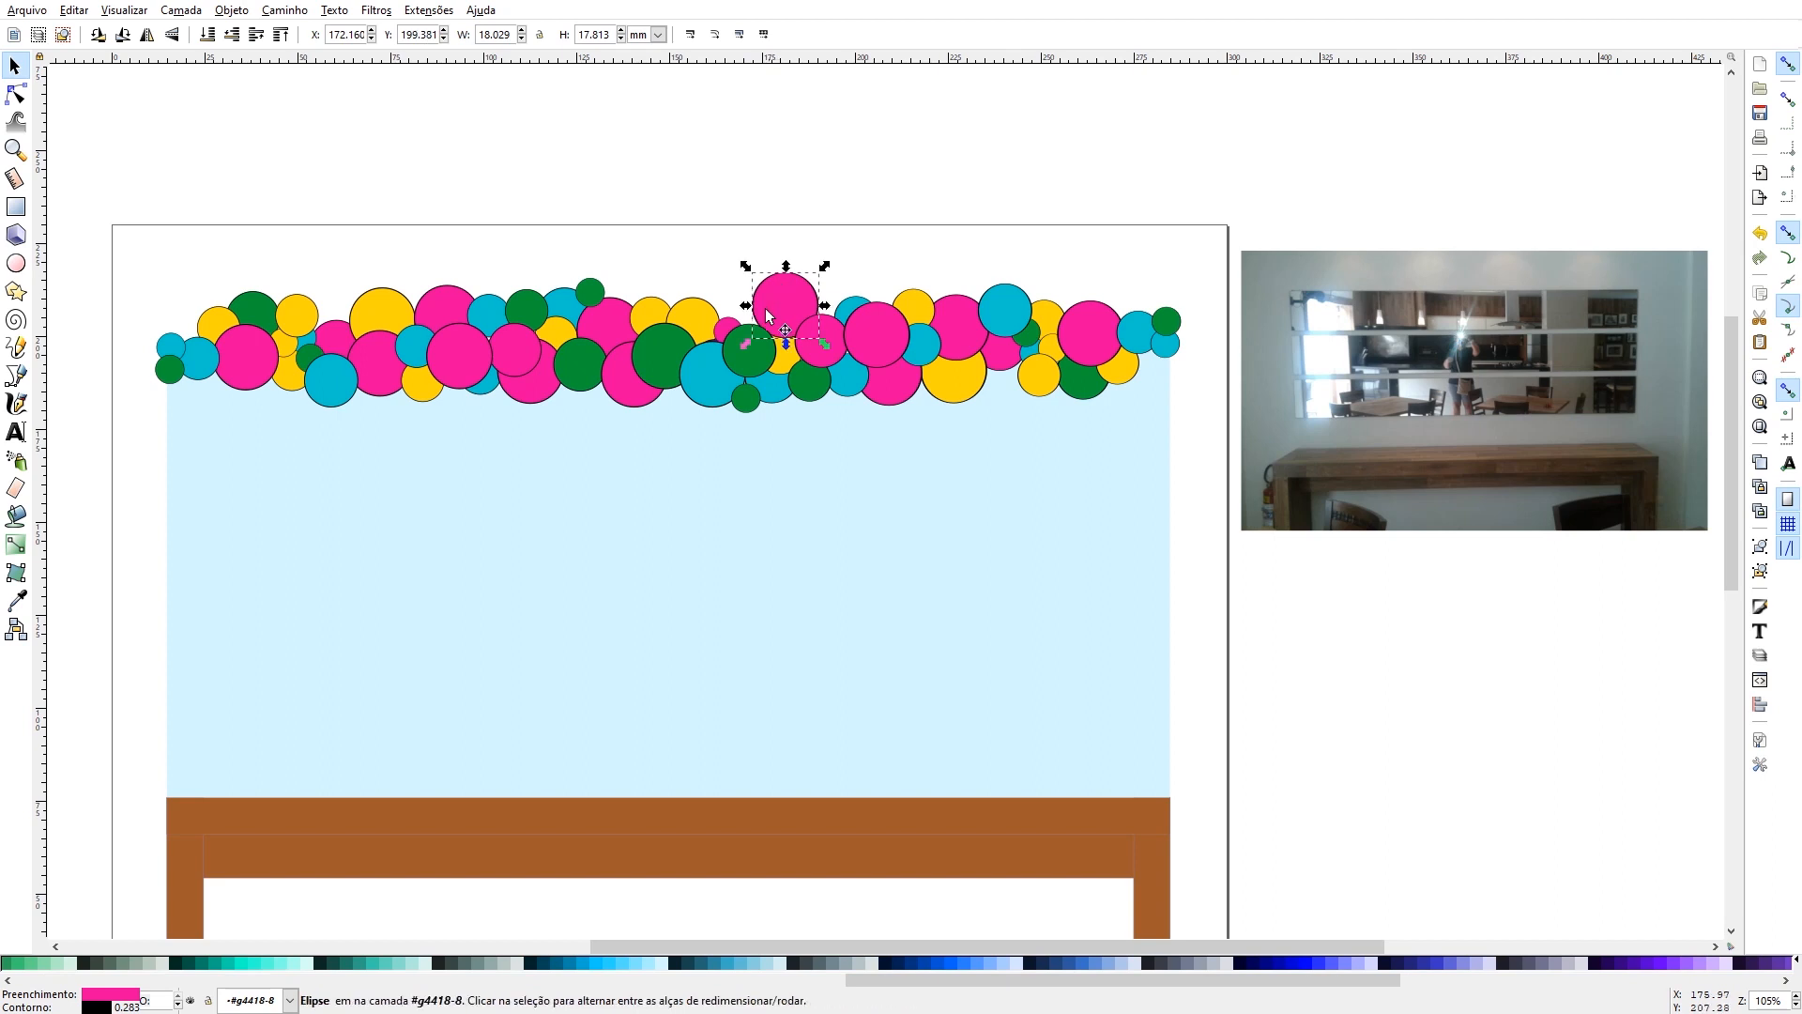
- Duplicate the green joint balloon twice, placing the copies on either side of the raised pink balloon and lowering them behind their neighbours
click(738, 343)
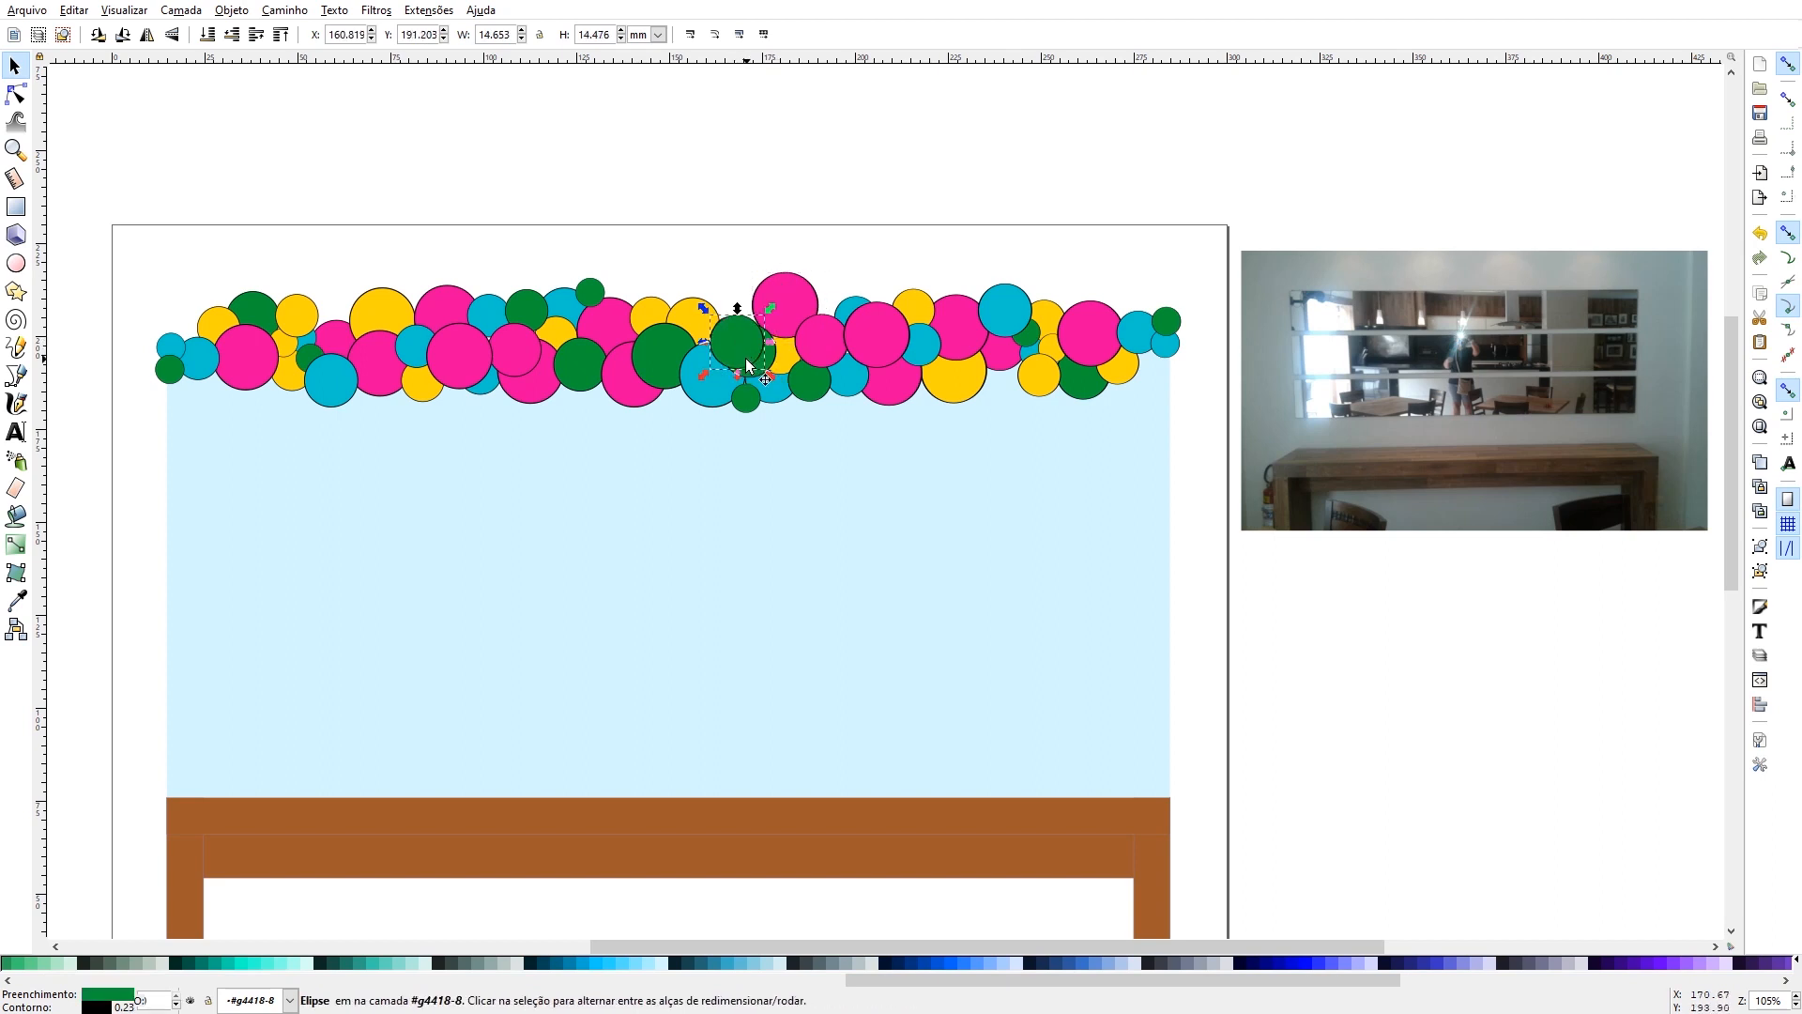
drag(736, 288, 739, 304)
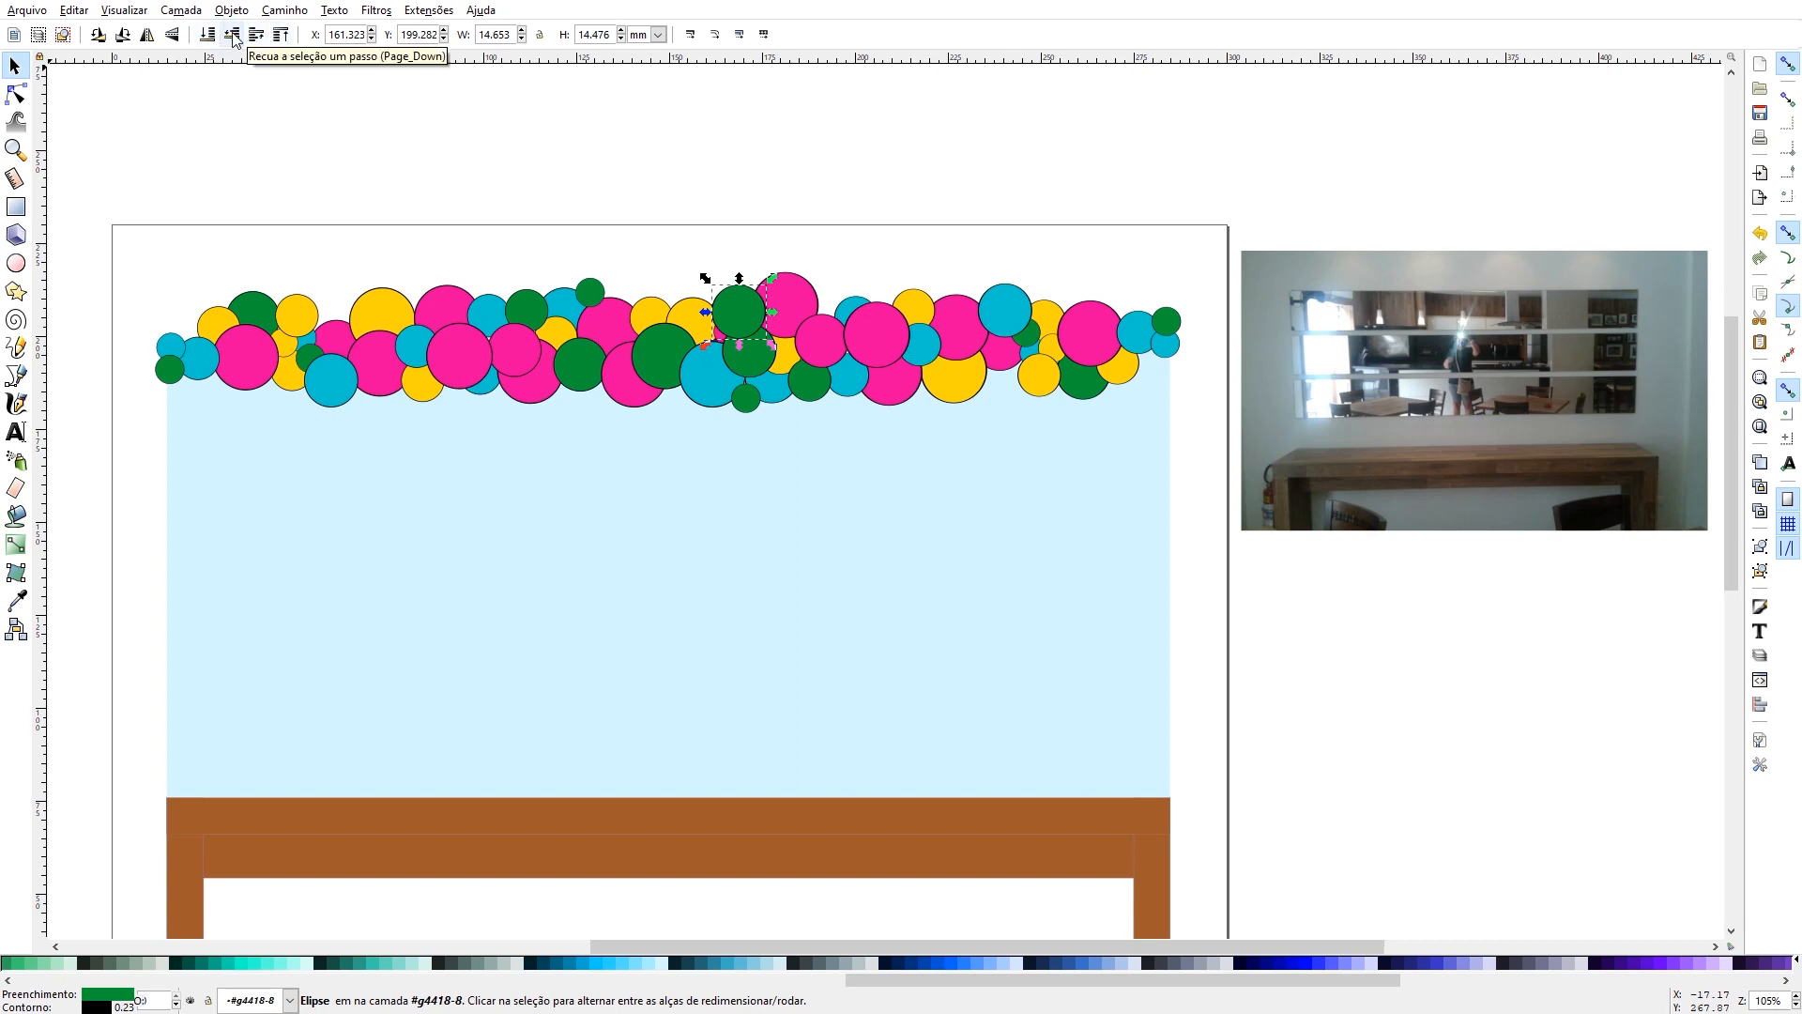
click(233, 36)
click(233, 36)
click(233, 35)
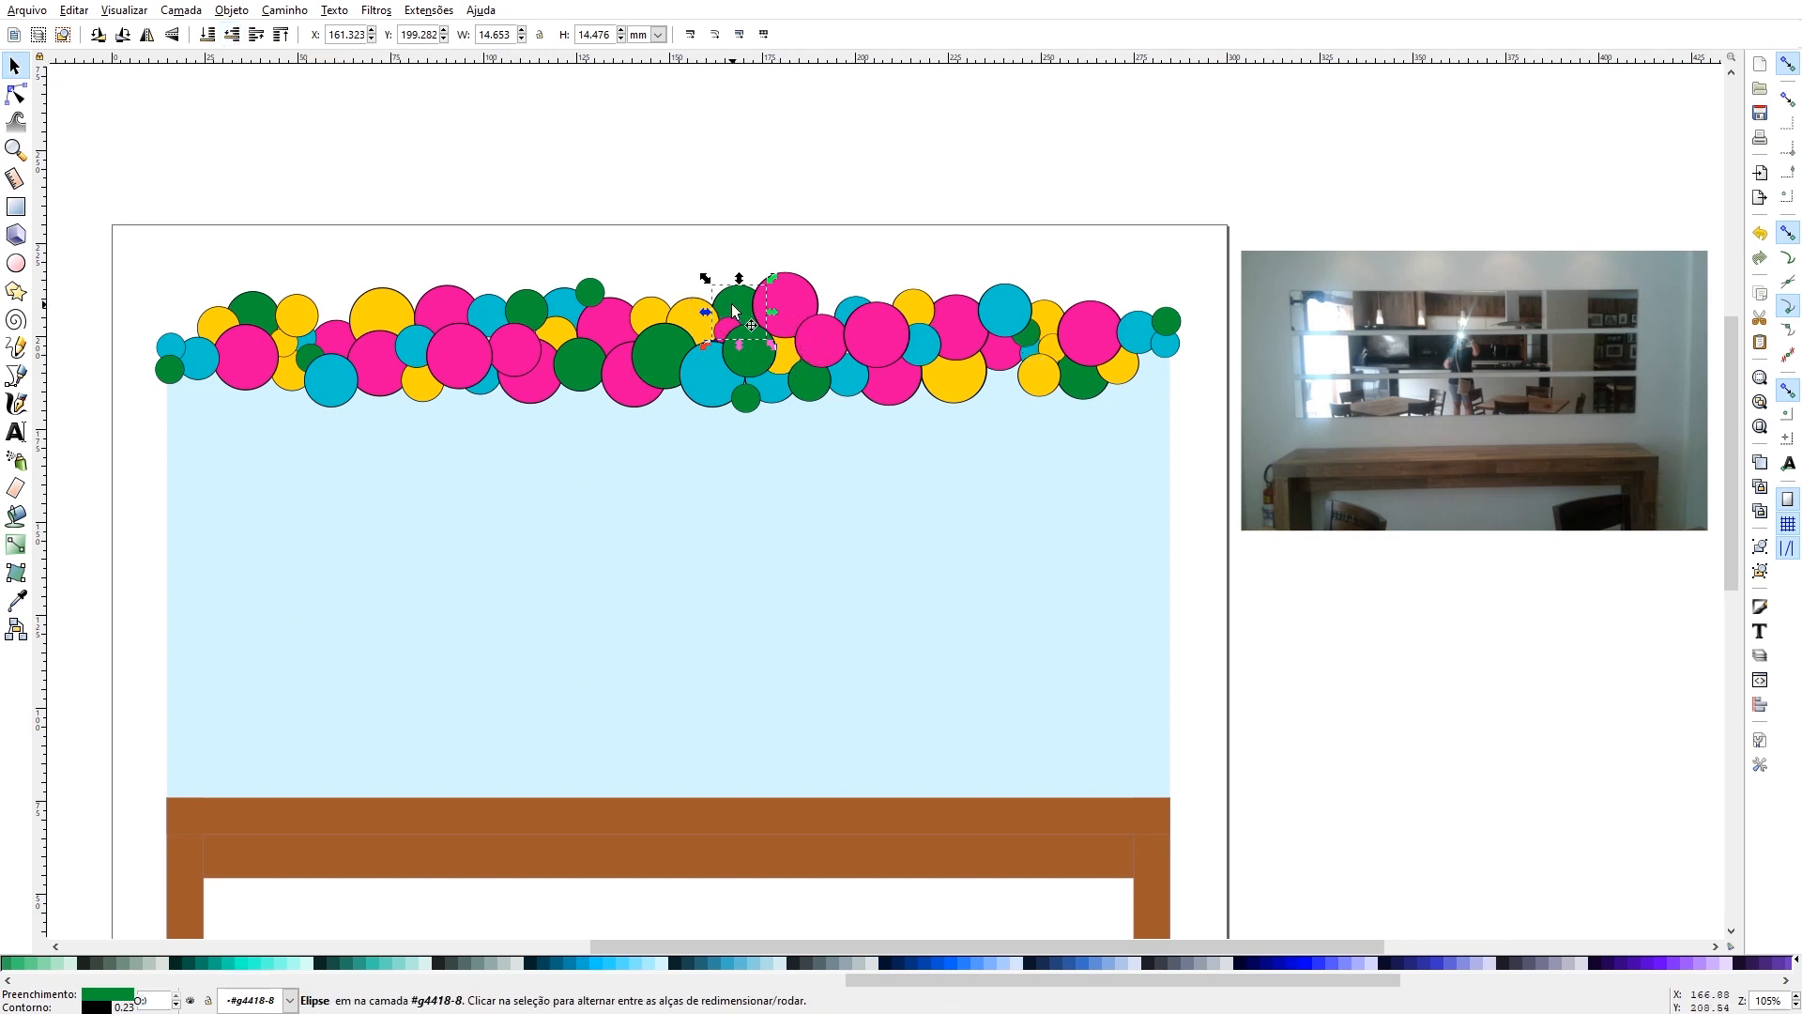
drag(733, 311, 833, 307)
click(240, 36)
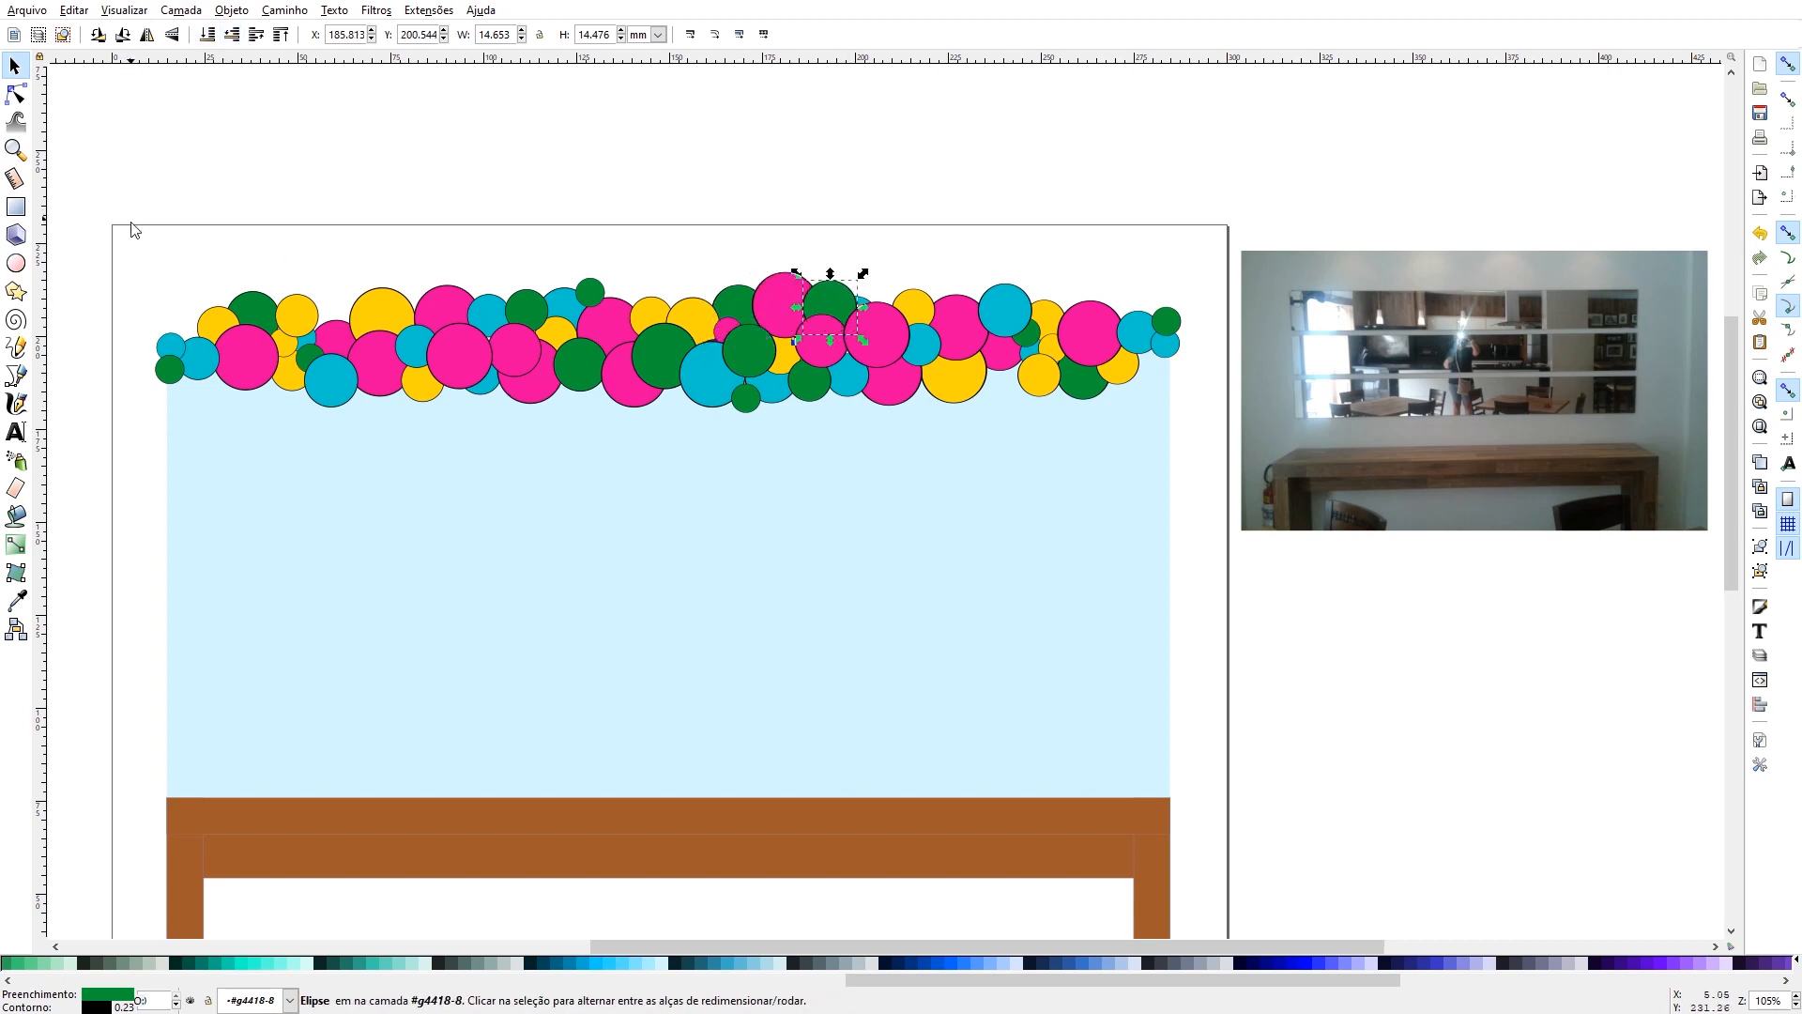
- Ungroup the left garland and copy its small upper green balloon into the gap between the two upper yellow balloons, lowered behind them
click(373, 310)
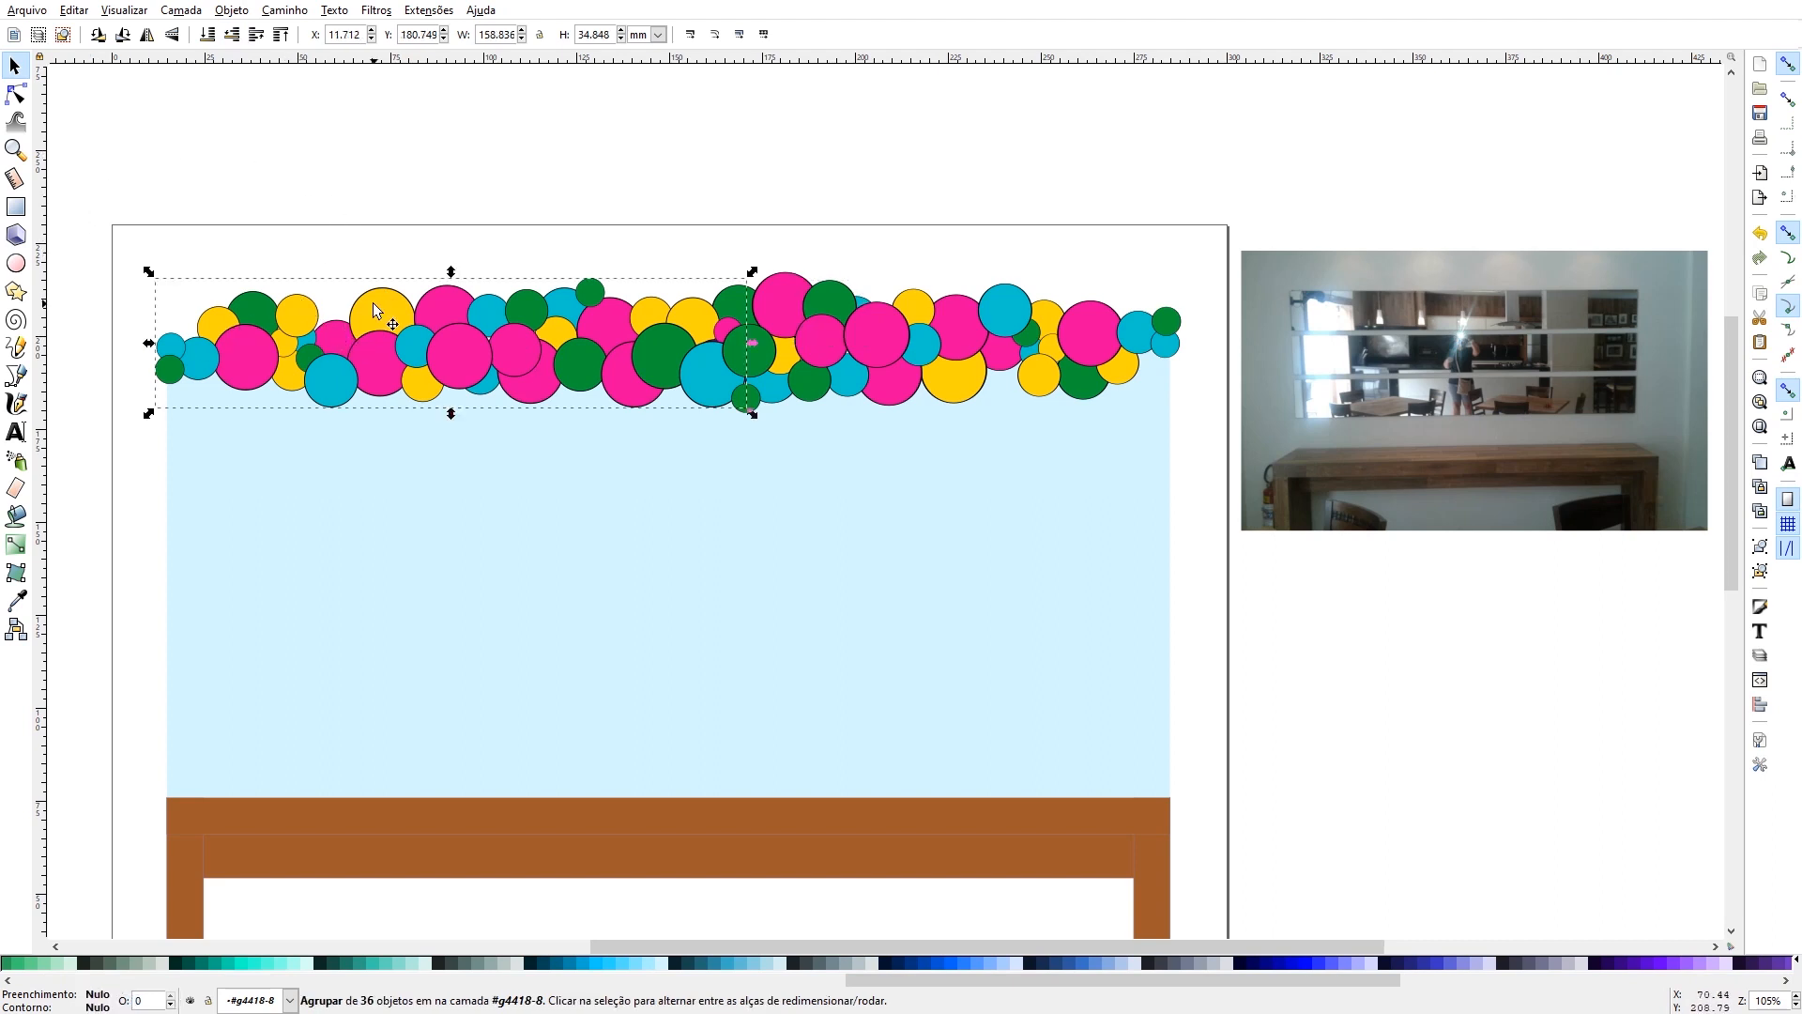
key(ctrl+shift+g)
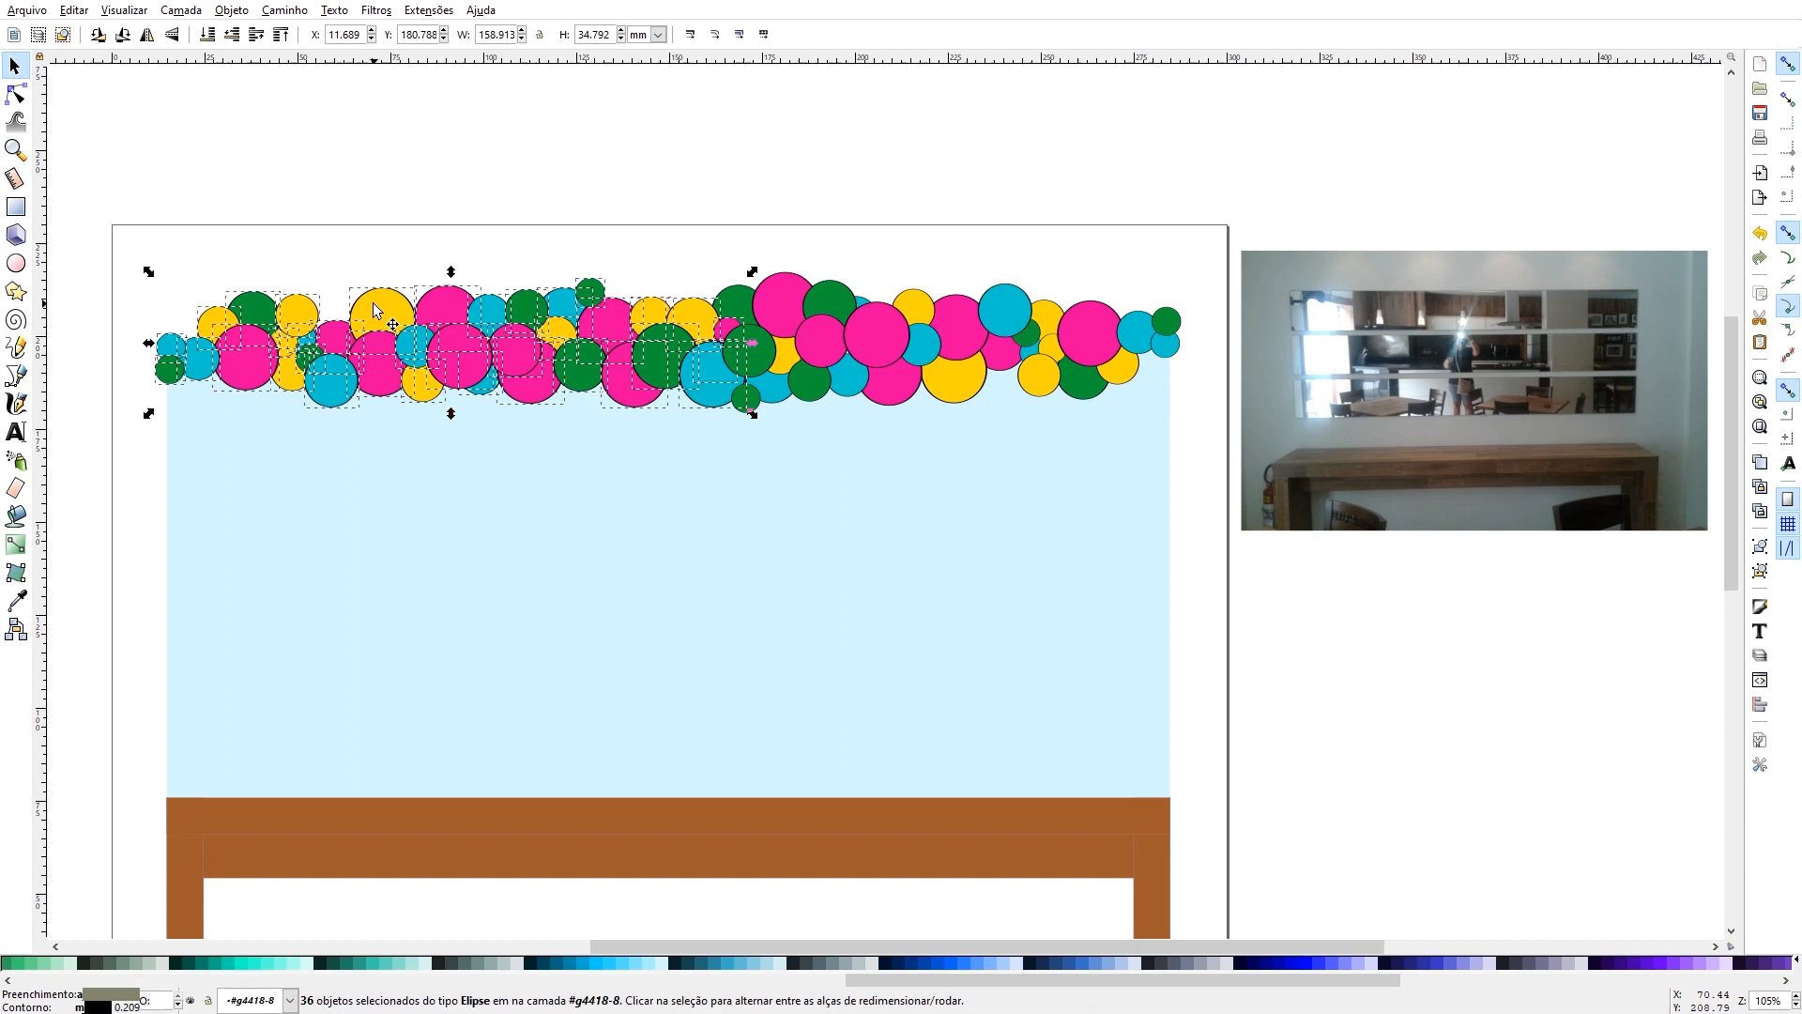
click(405, 166)
click(525, 310)
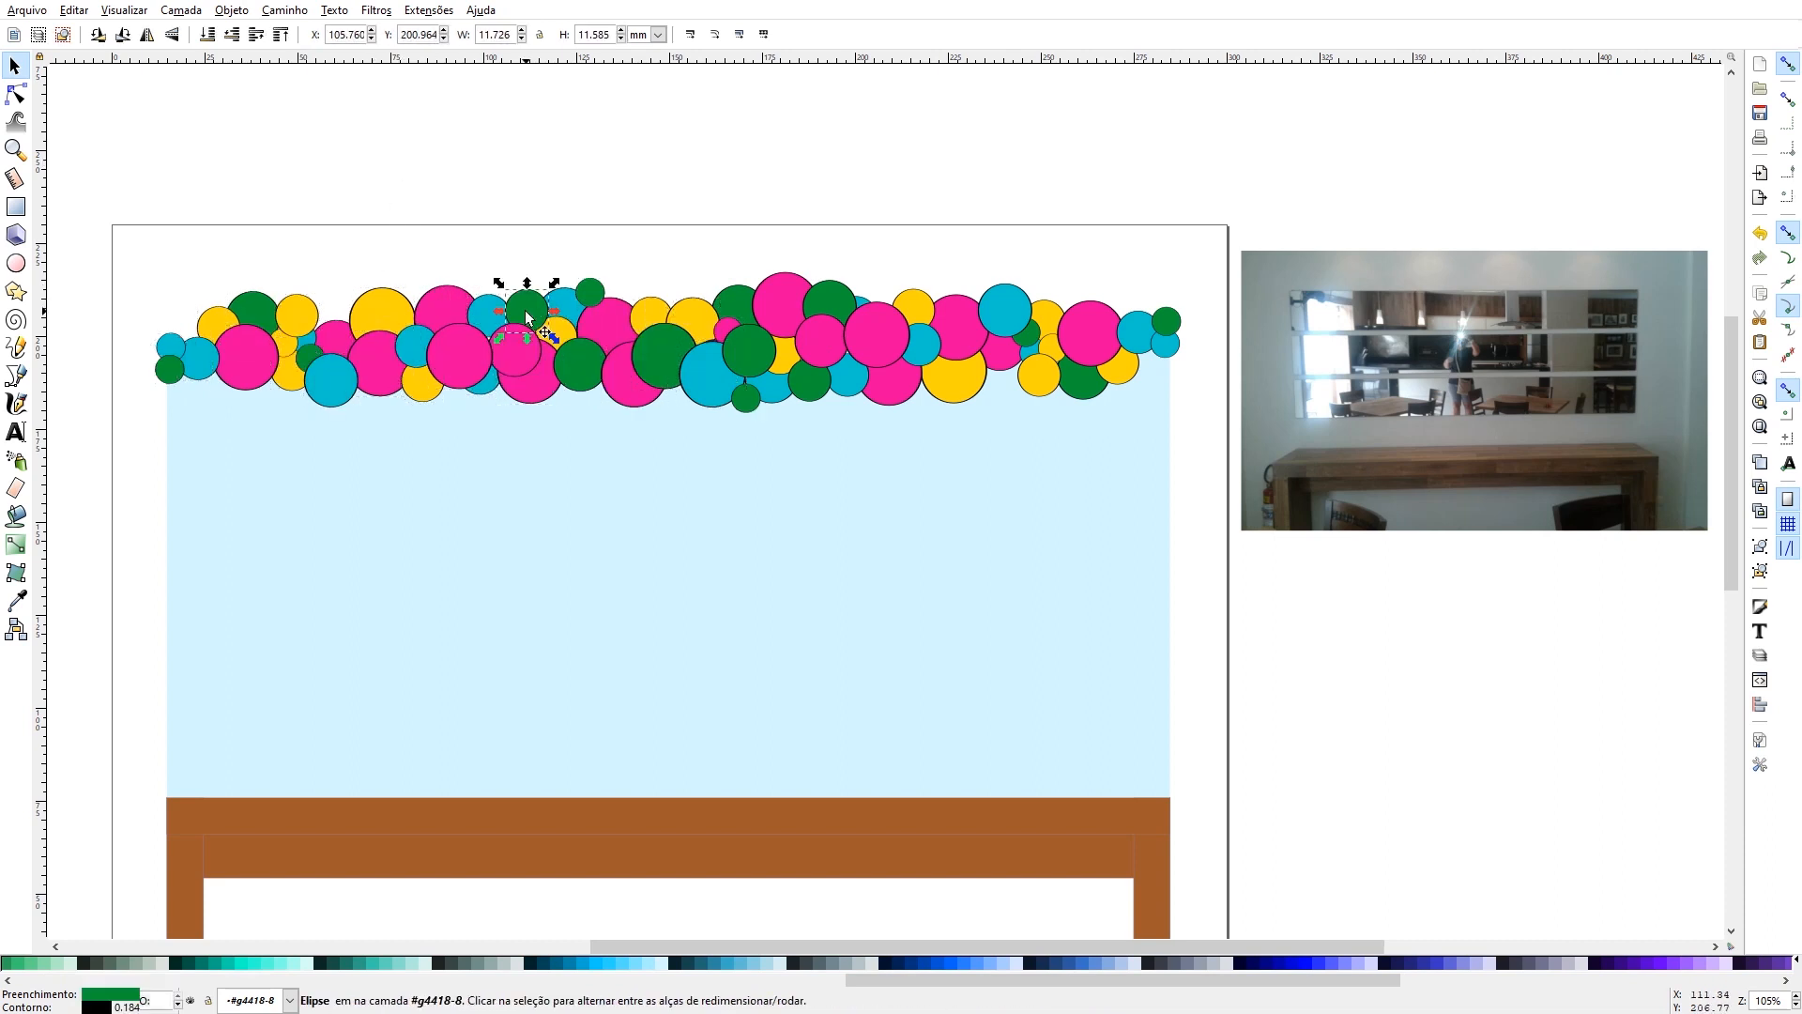
drag(526, 310, 327, 319)
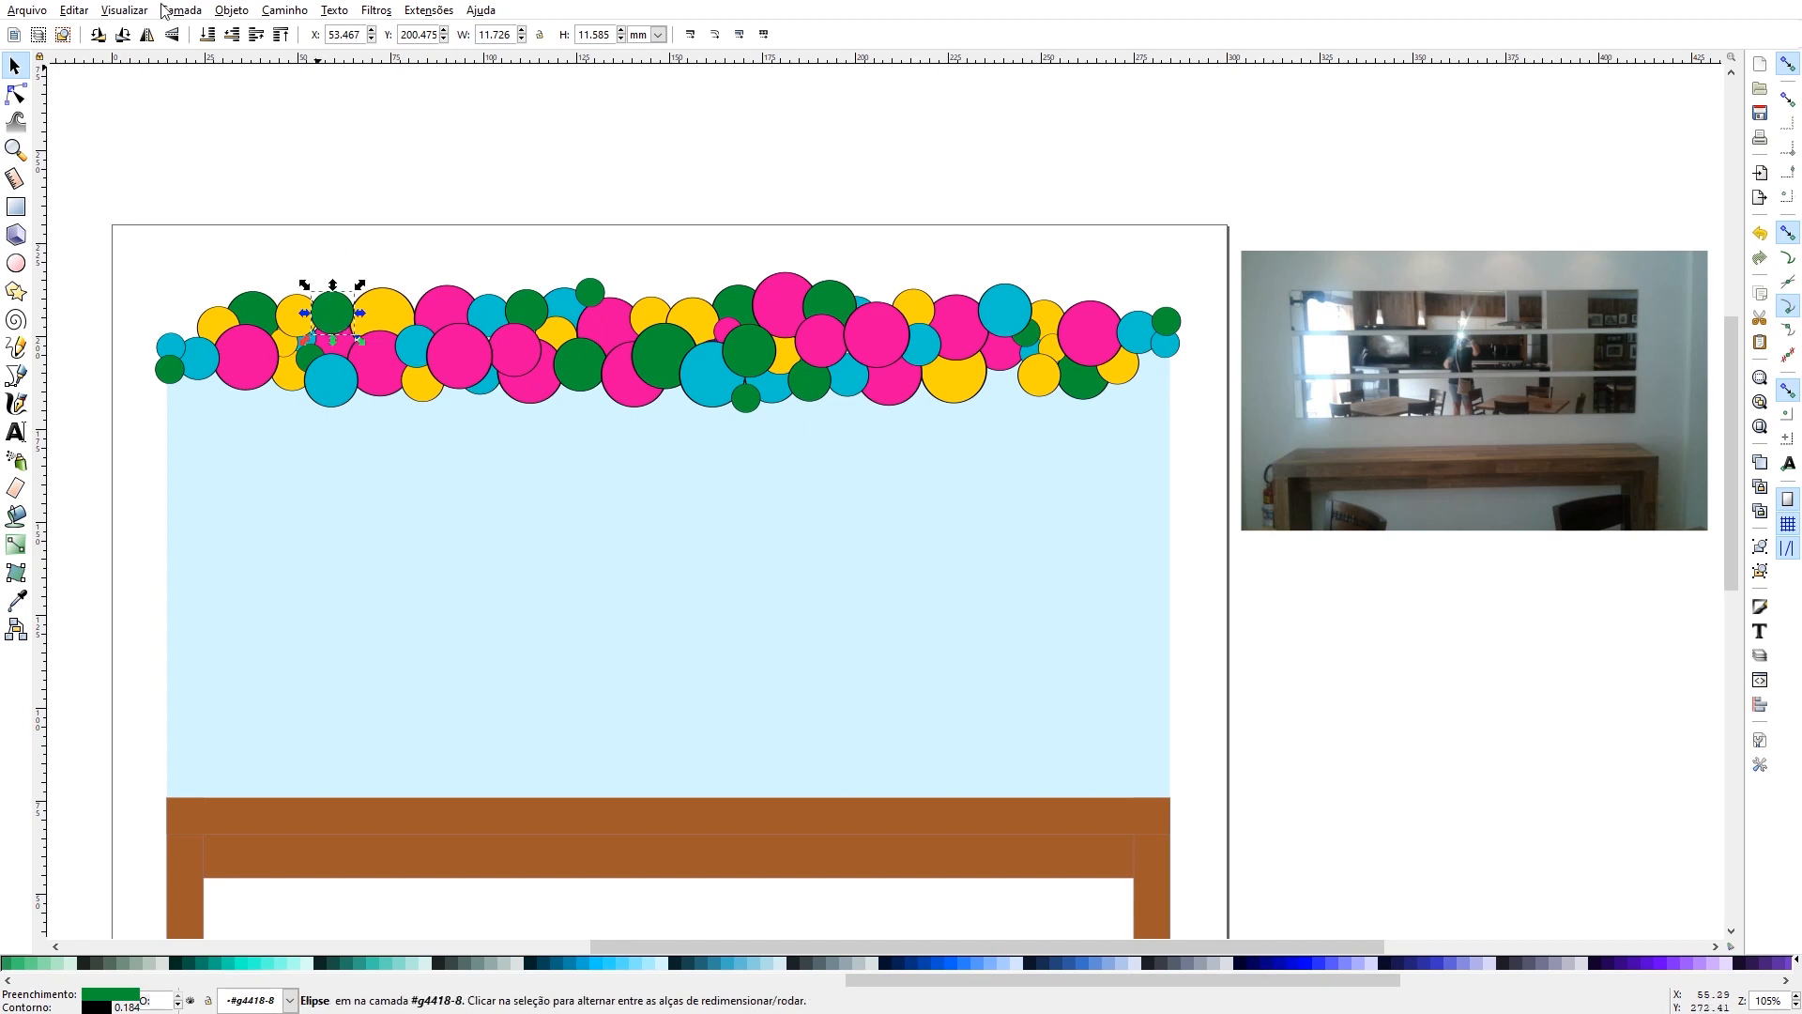
click(234, 36)
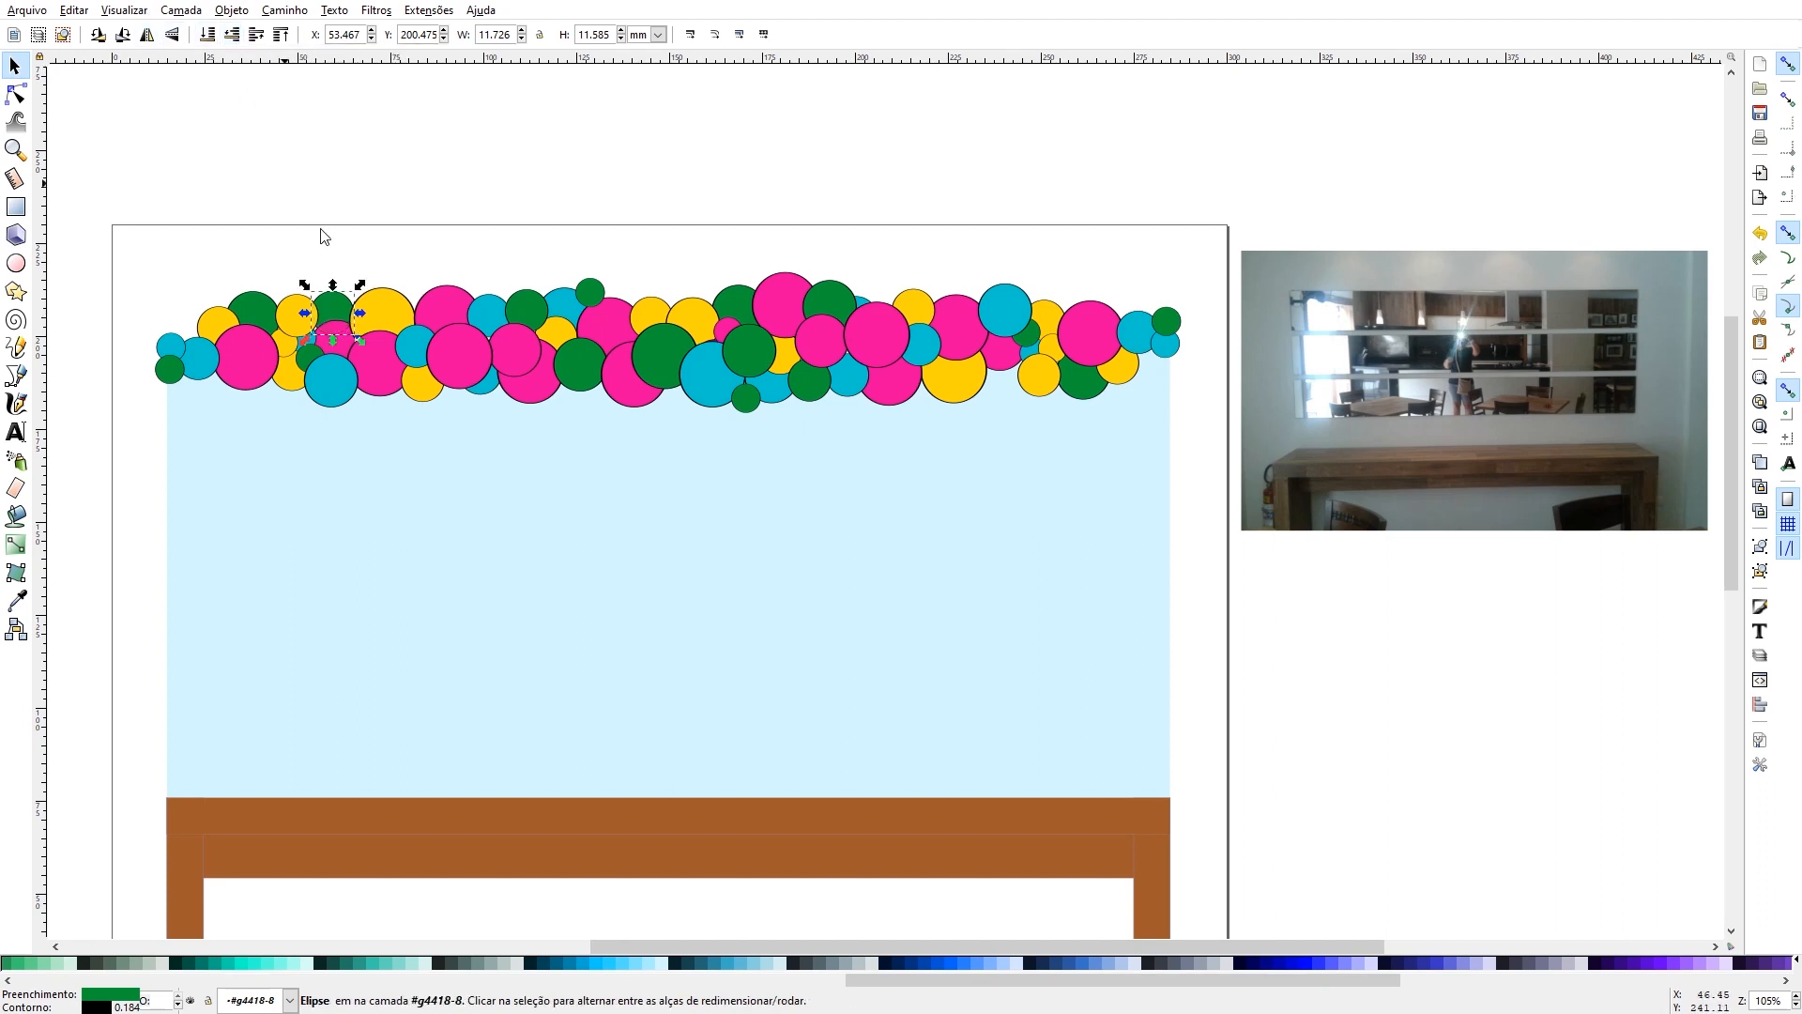
click(382, 202)
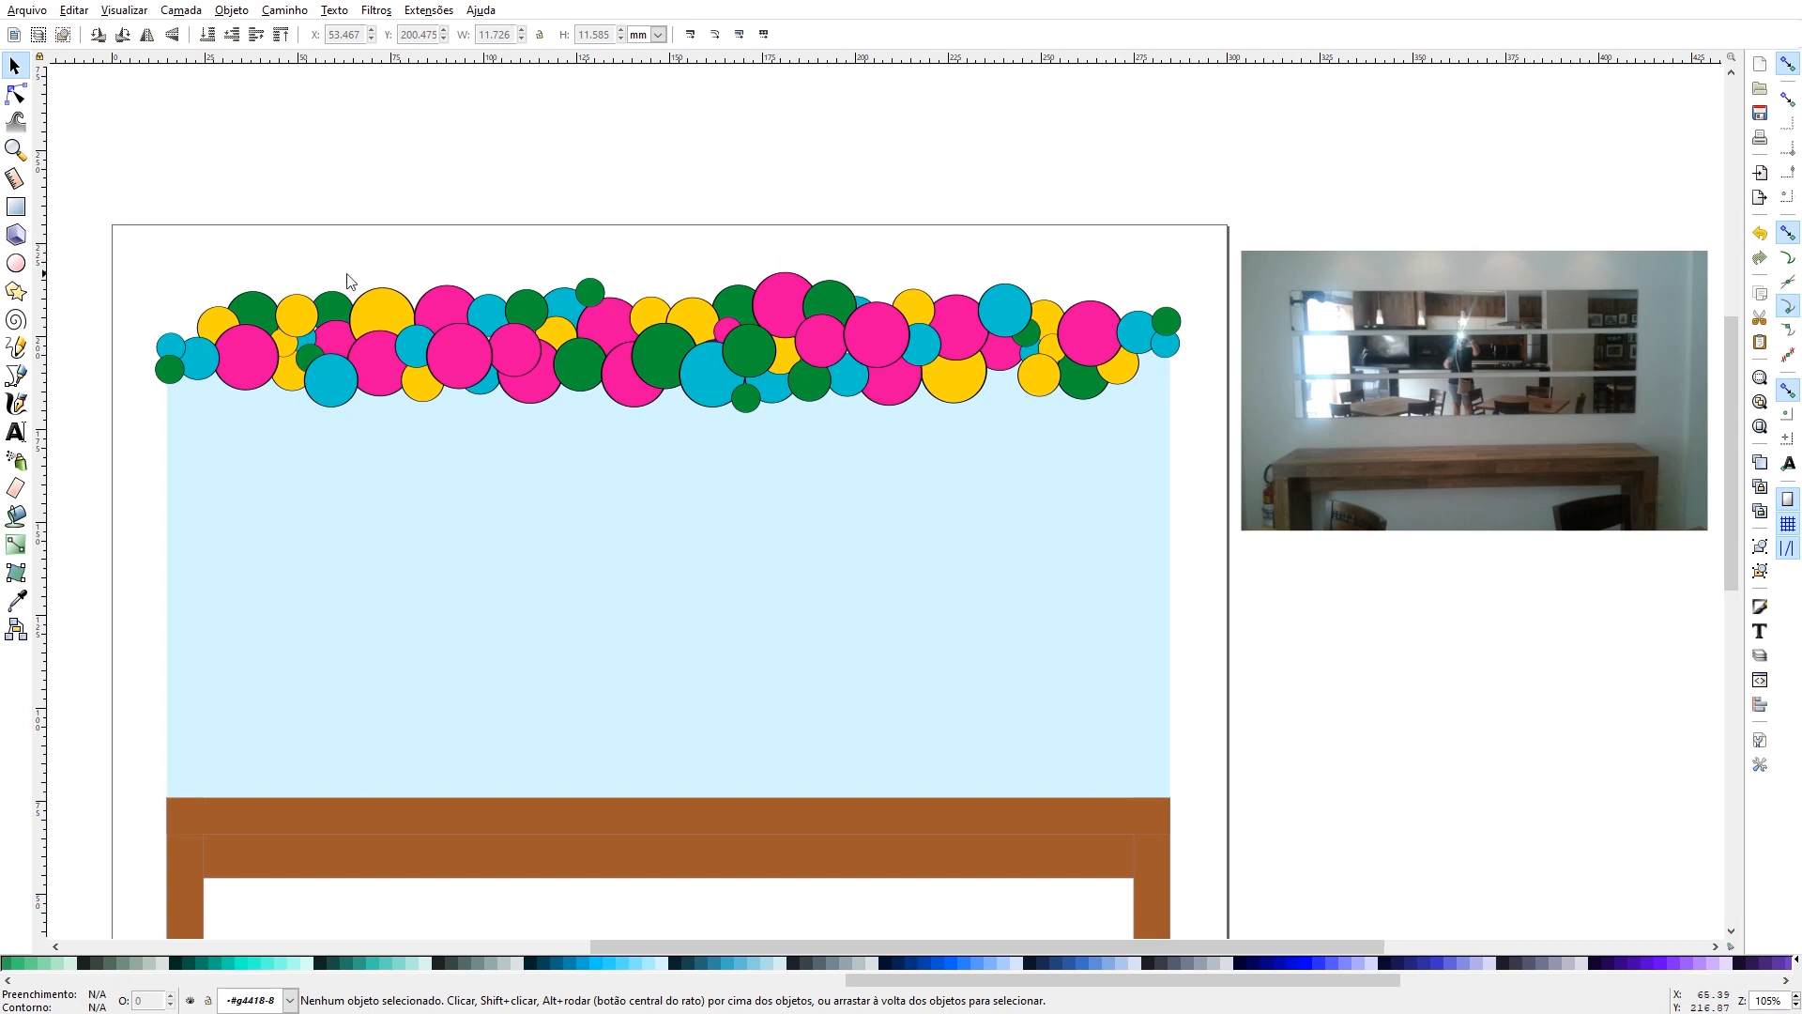
- Recolour fourteen balloons across the garland, mostly the large pink ones, with the yellow sampled from the small balloon near the left end
key(e)
click(251, 353)
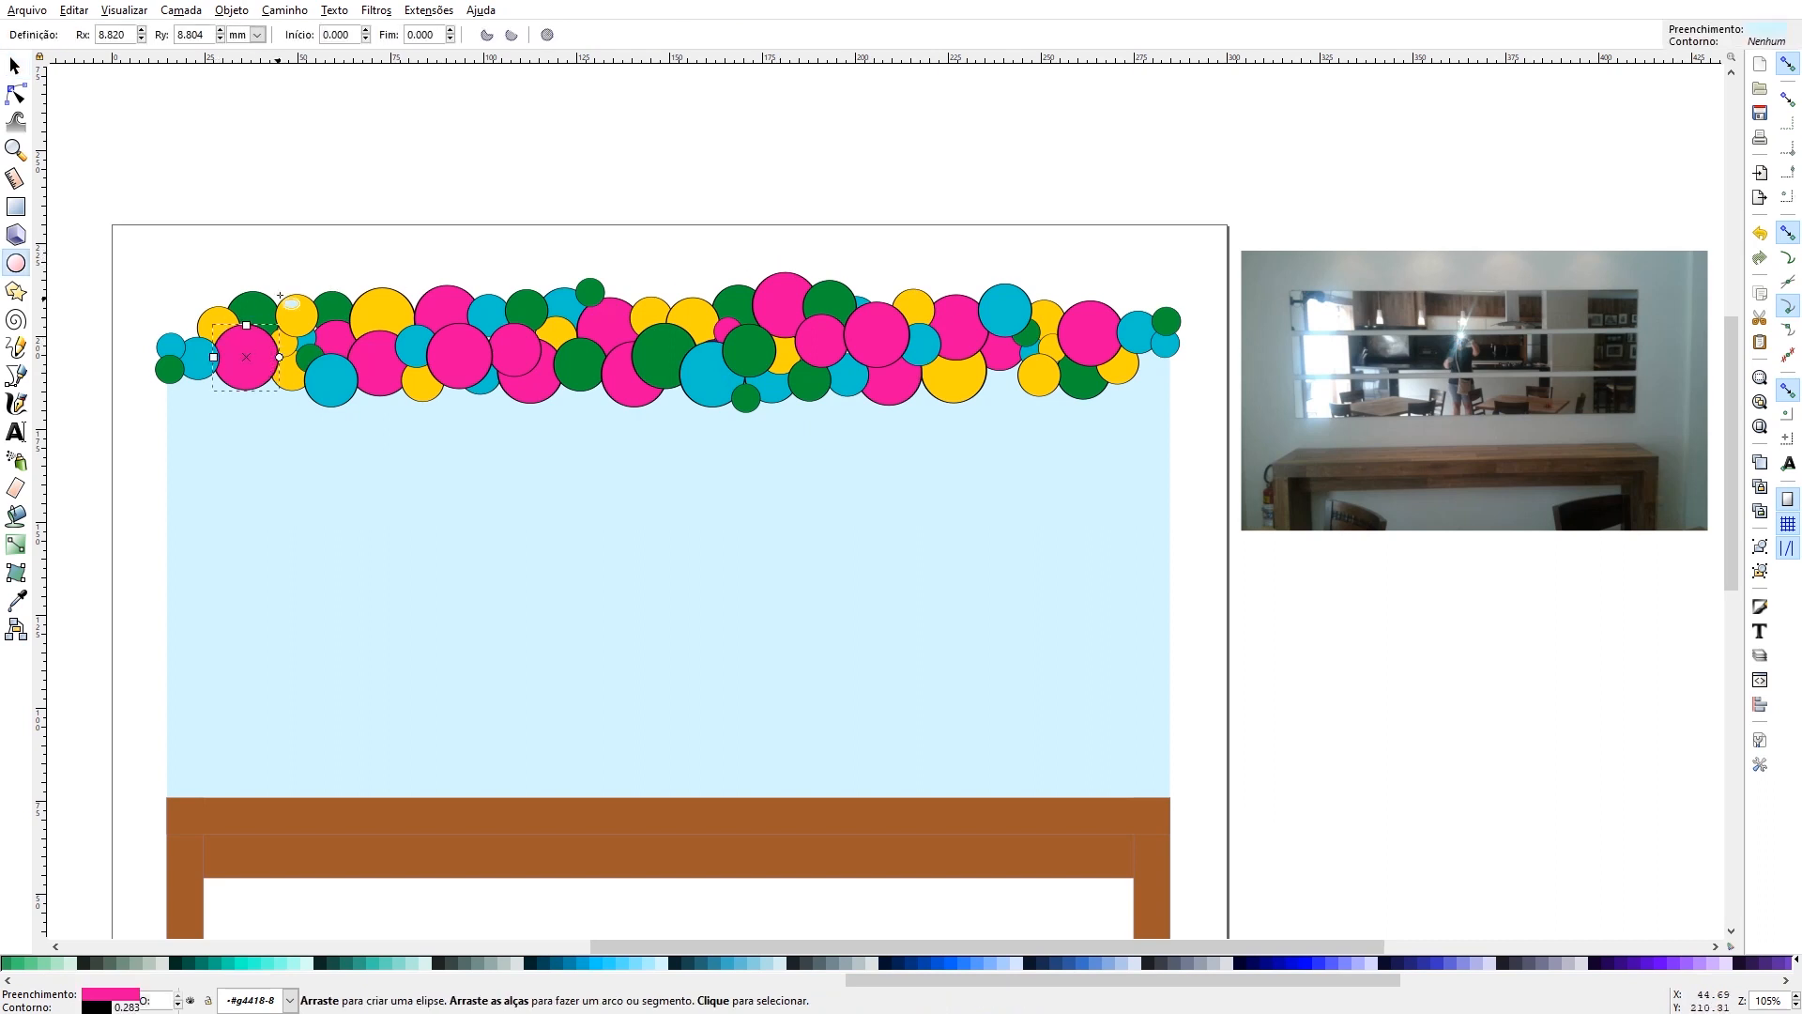
click(15, 65)
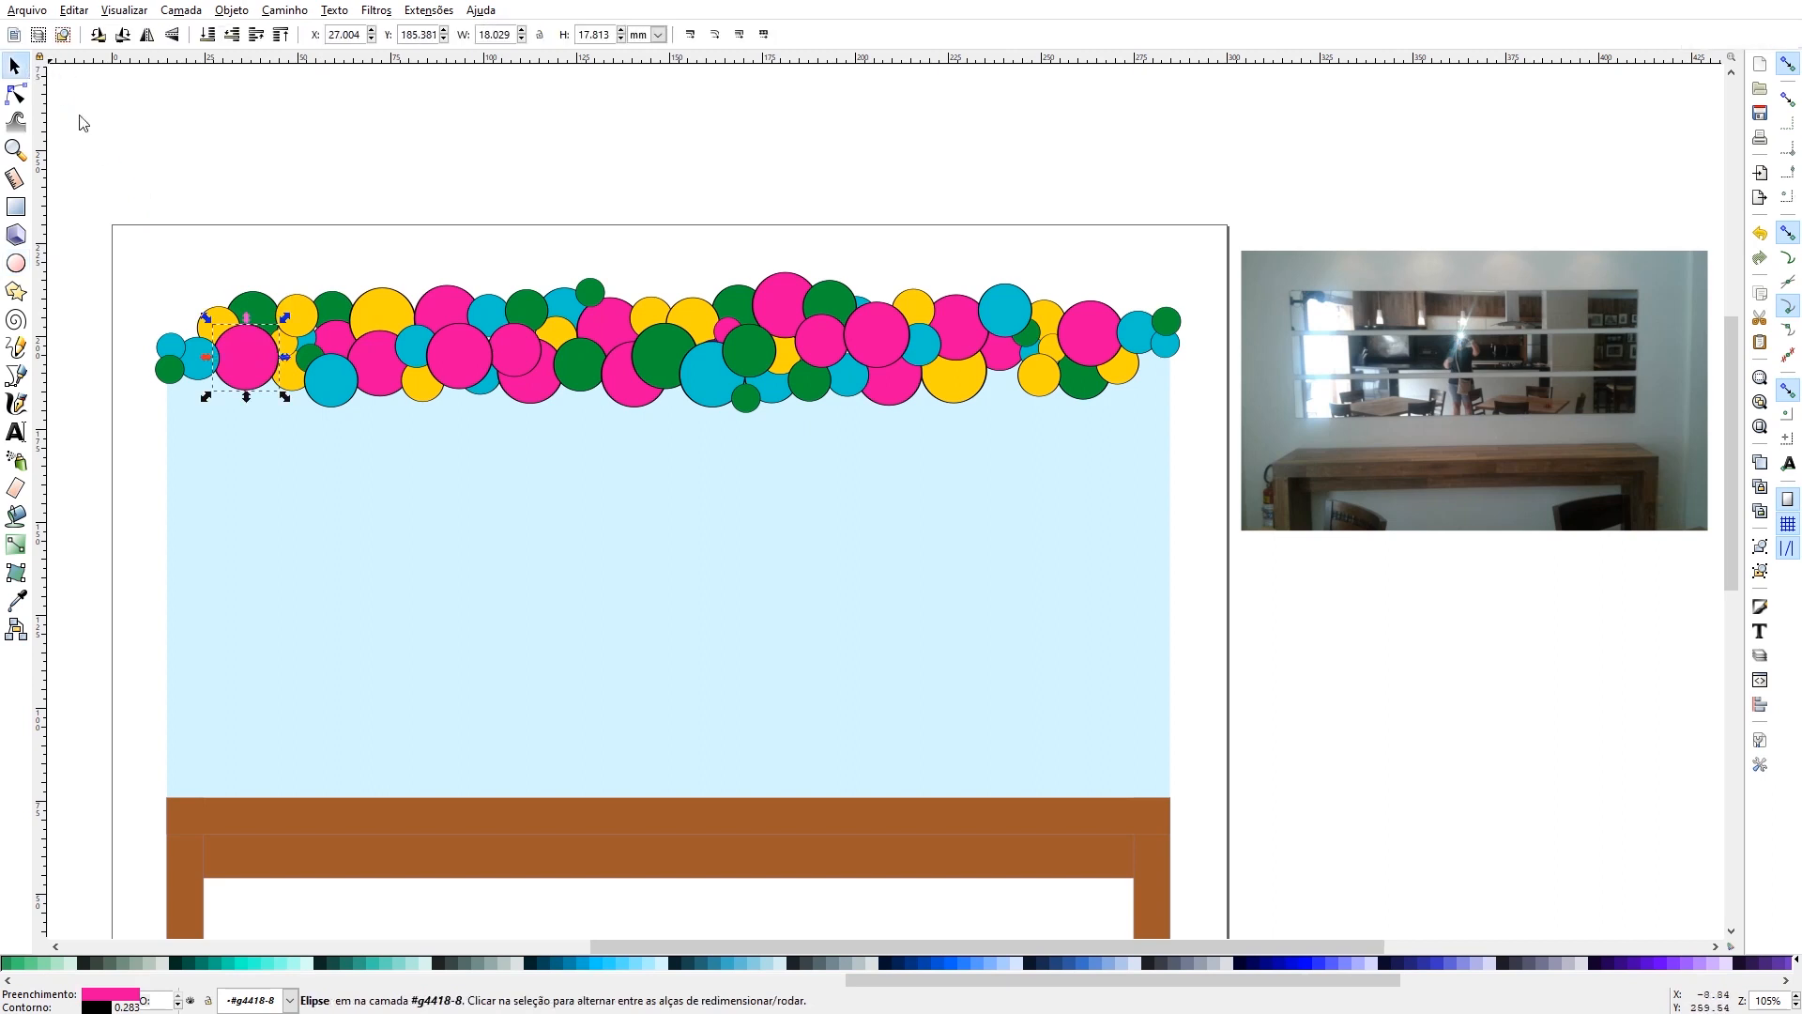
shift+click(385, 315)
shift+click(385, 373)
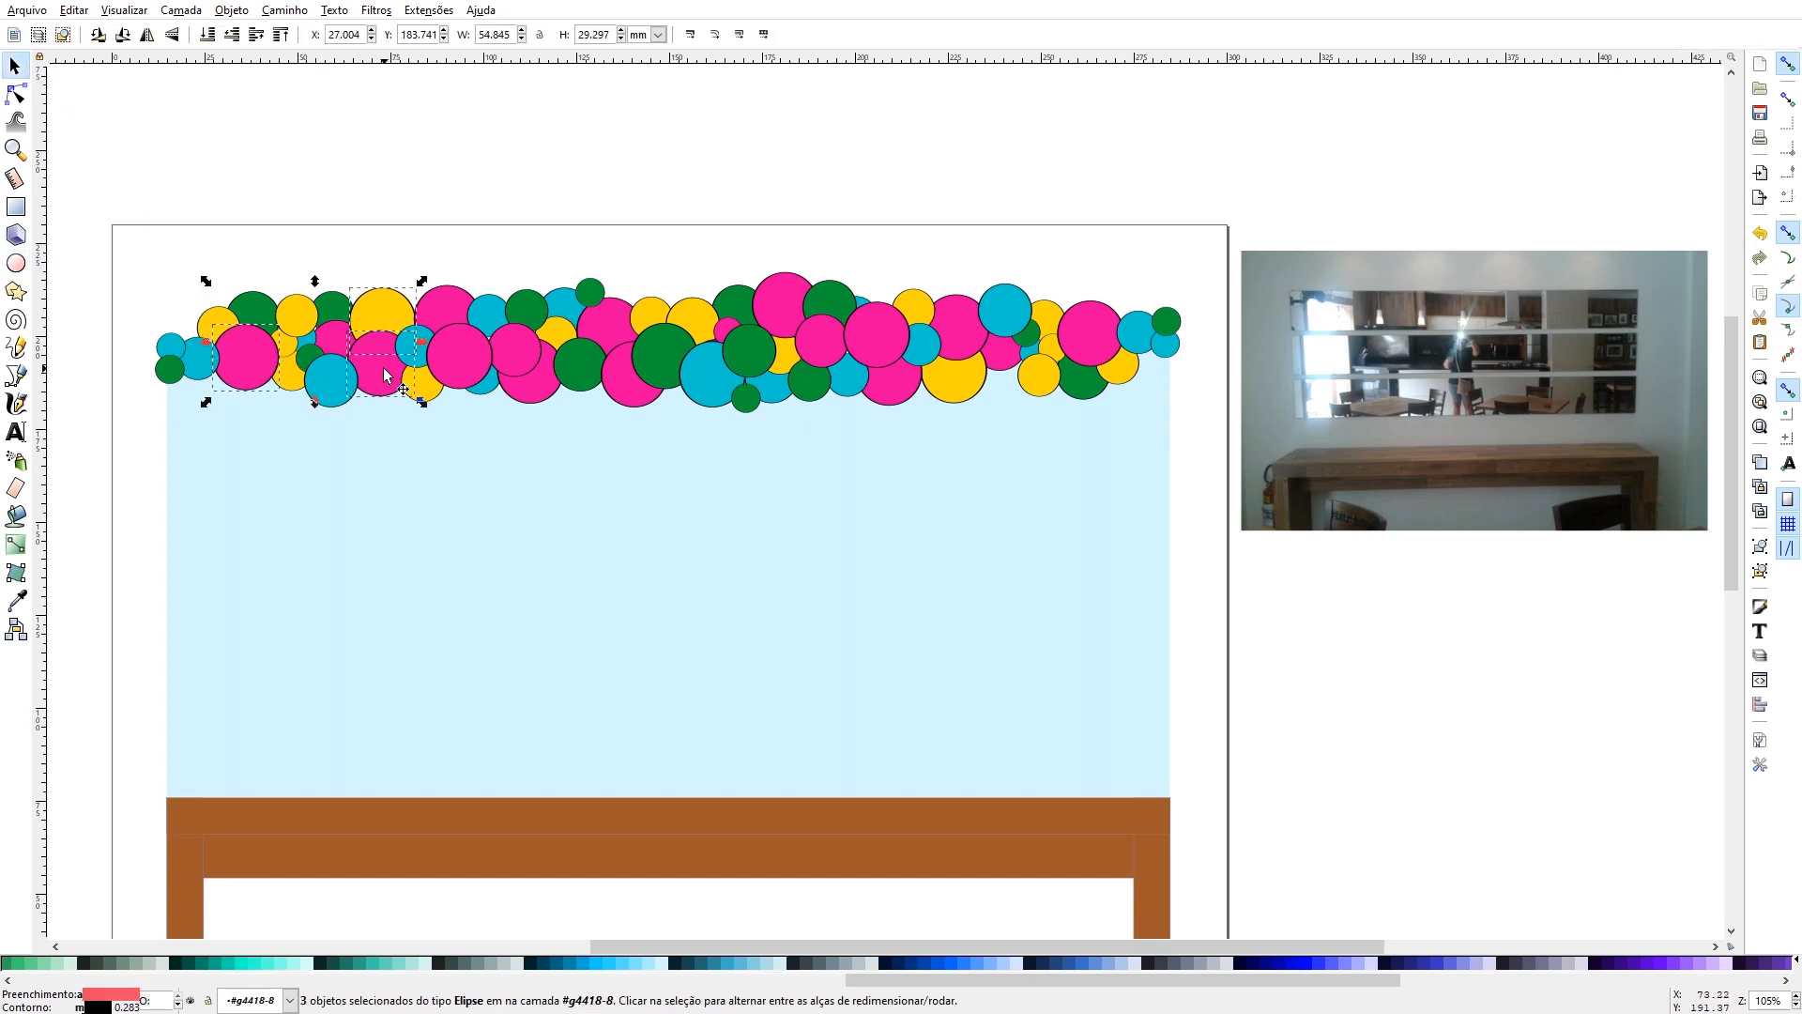
shift+click(435, 300)
shift+click(455, 368)
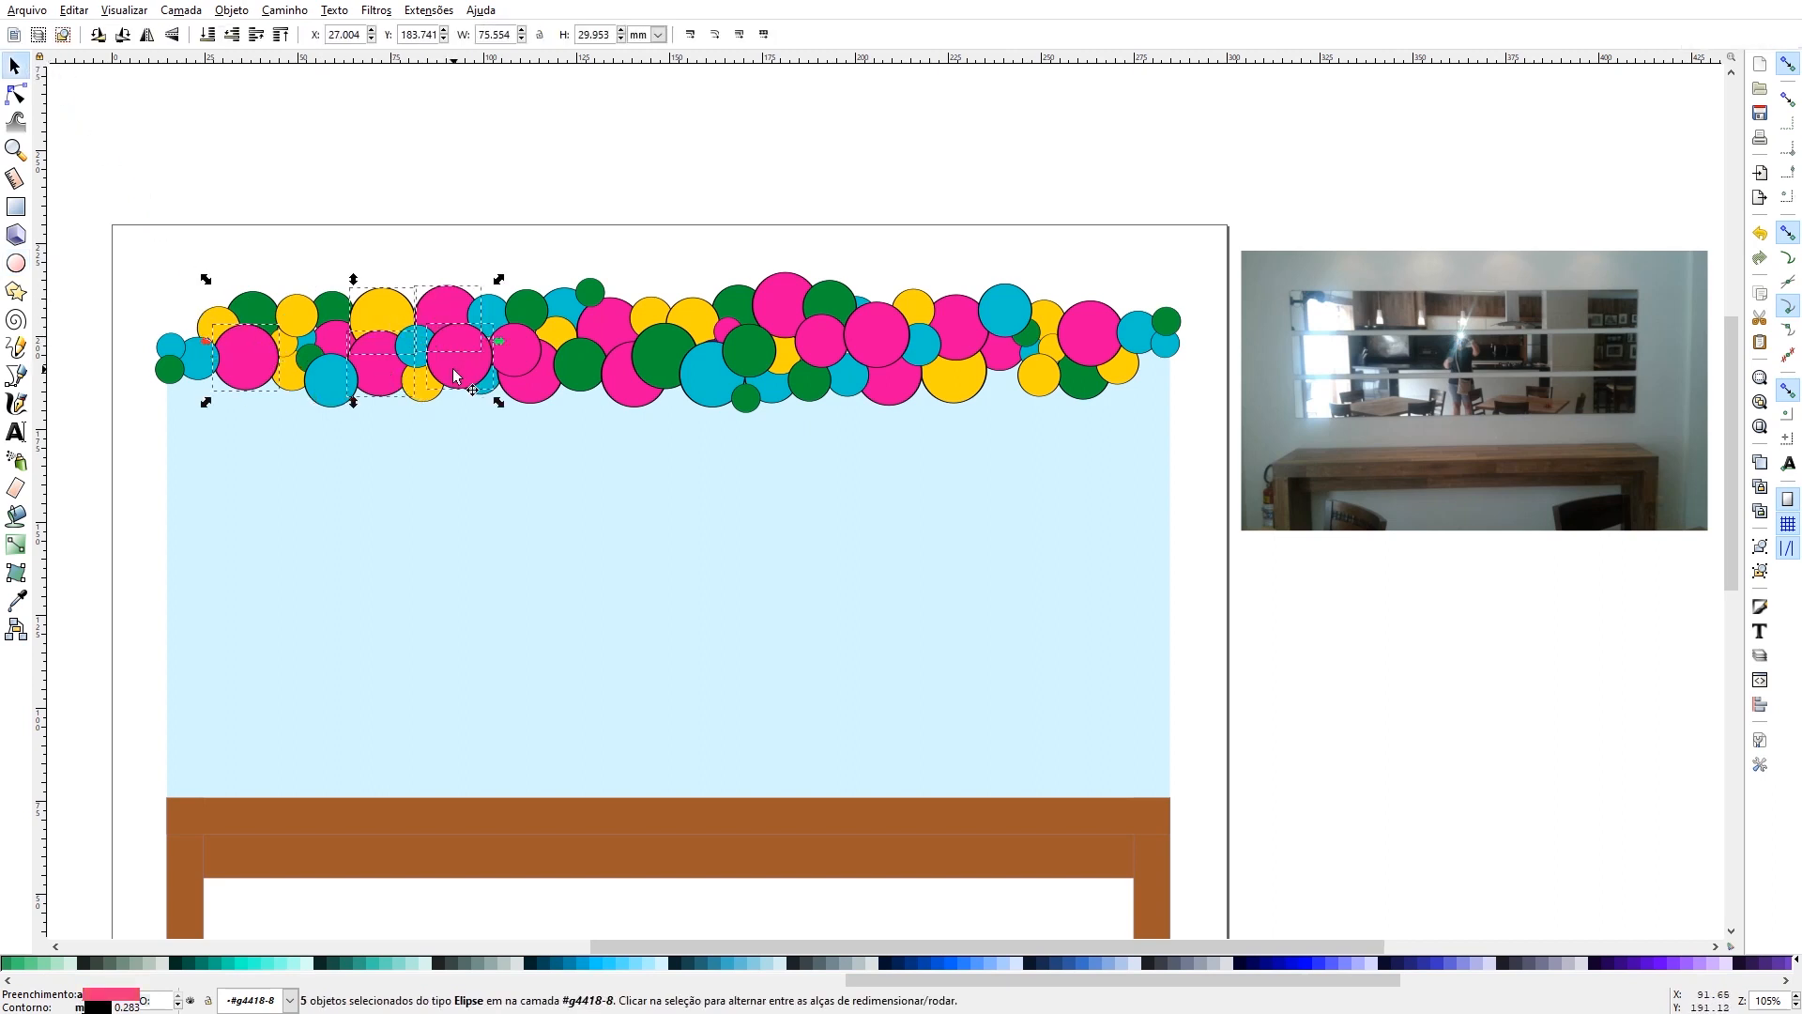
shift+click(511, 357)
shift+click(572, 375)
shift+click(610, 342)
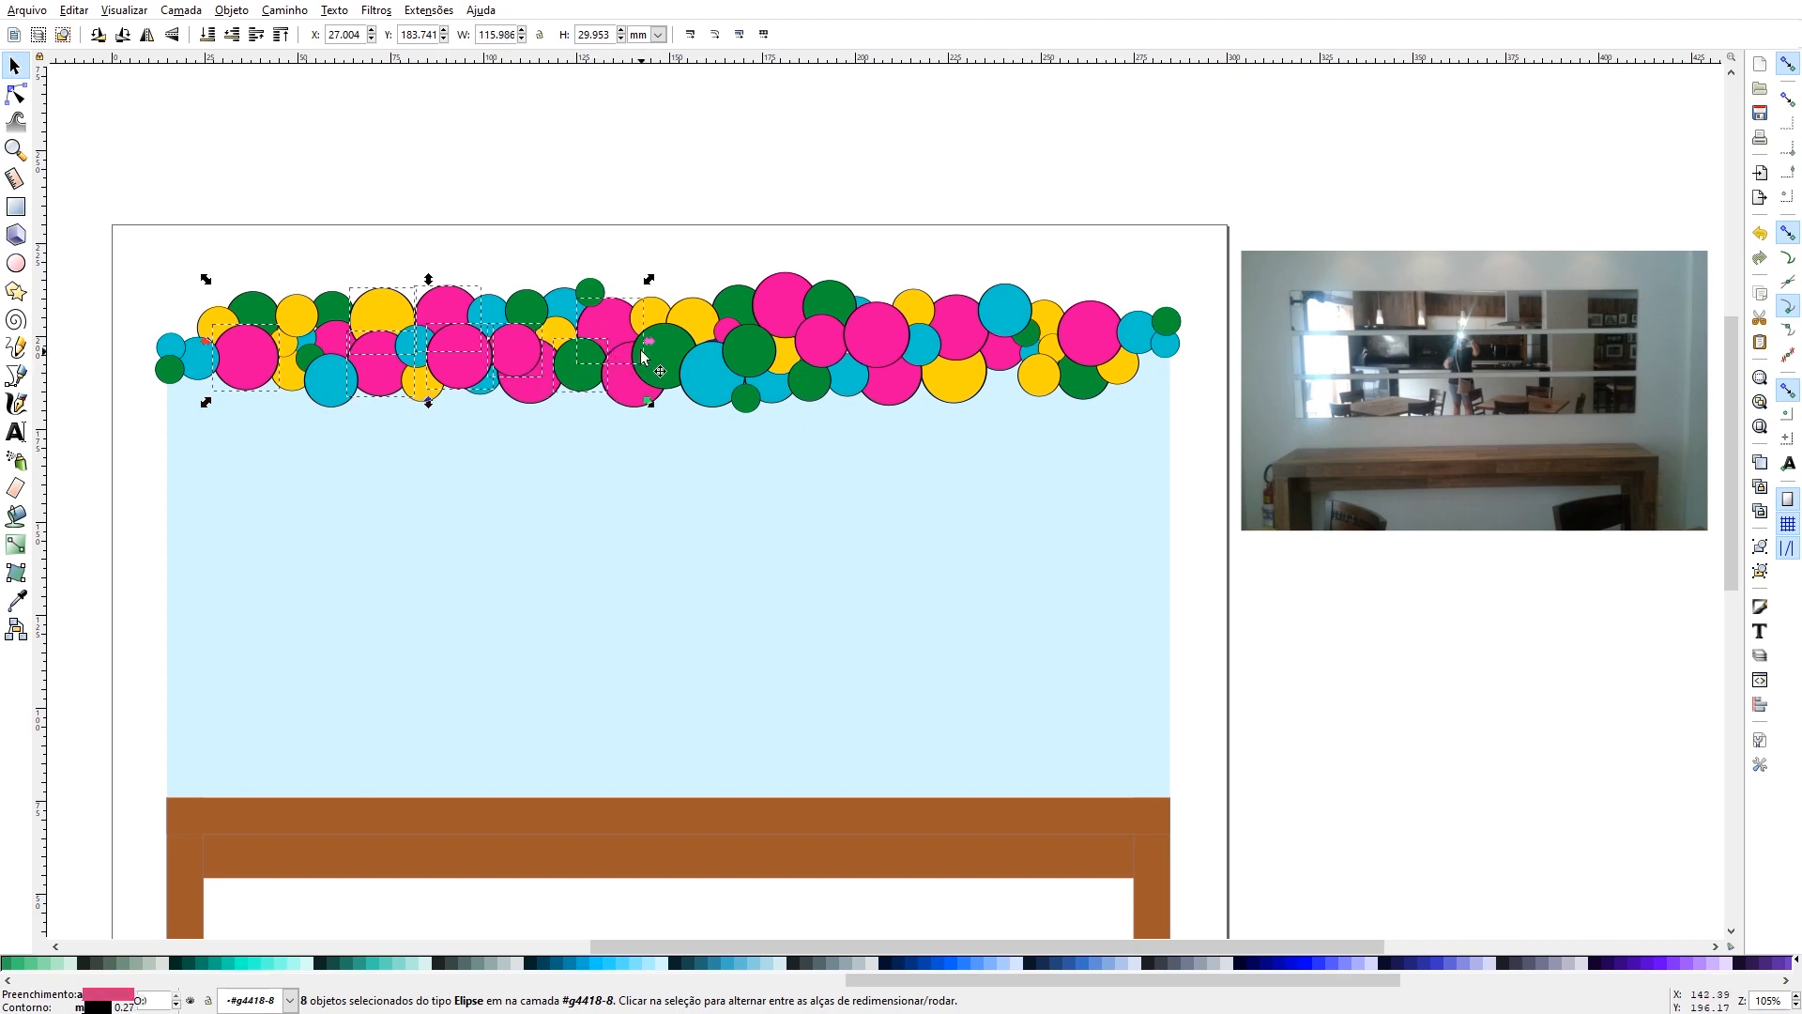
shift+click(668, 366)
shift+click(784, 300)
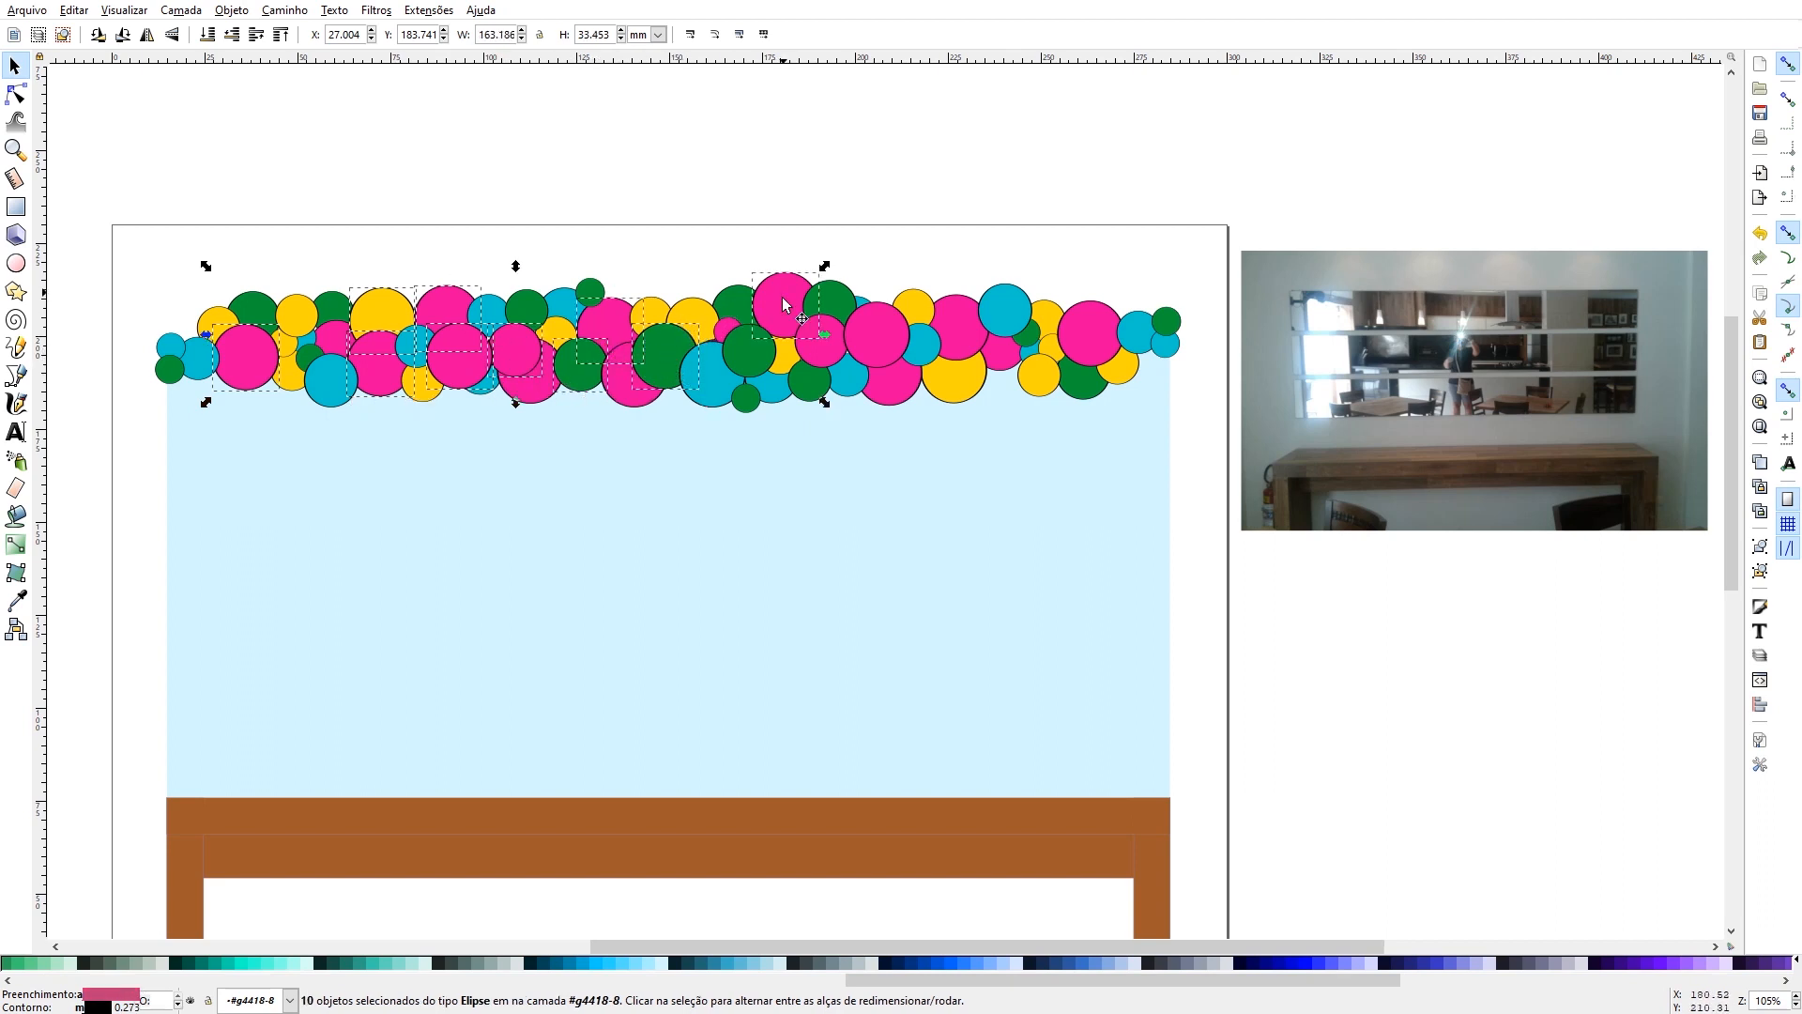
shift+click(862, 340)
shift+click(1009, 314)
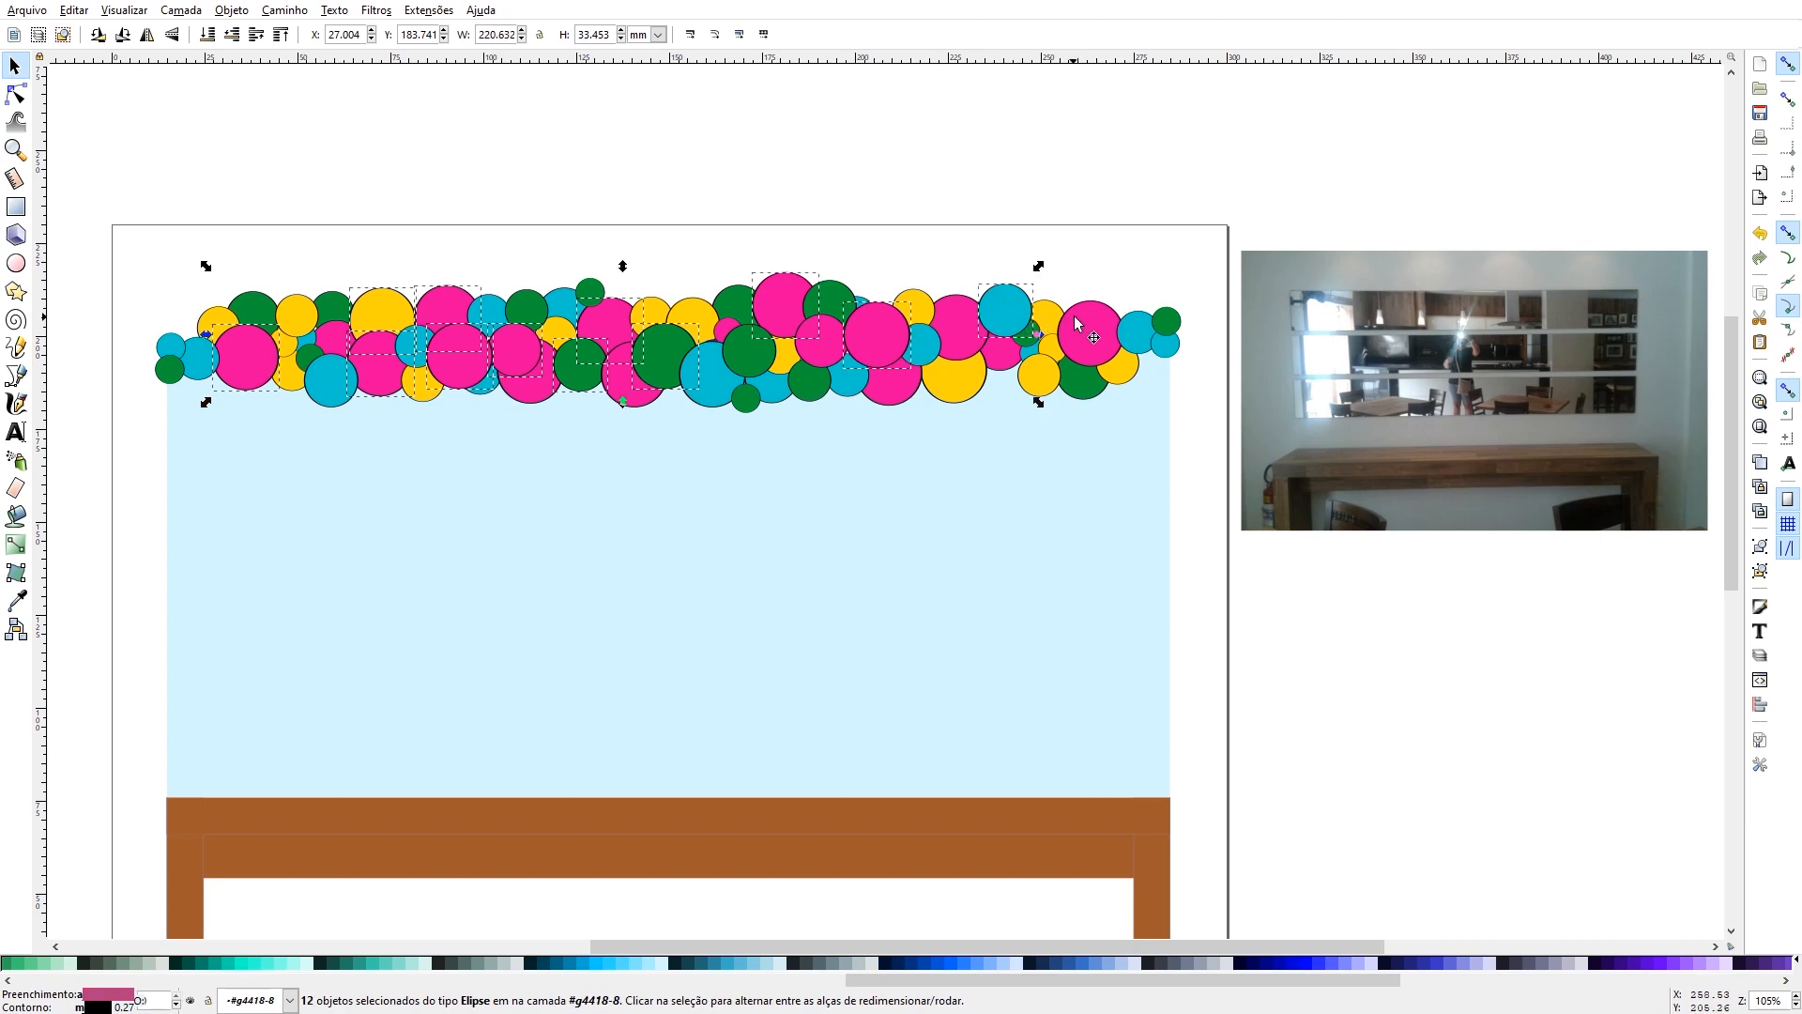
shift+click(1089, 328)
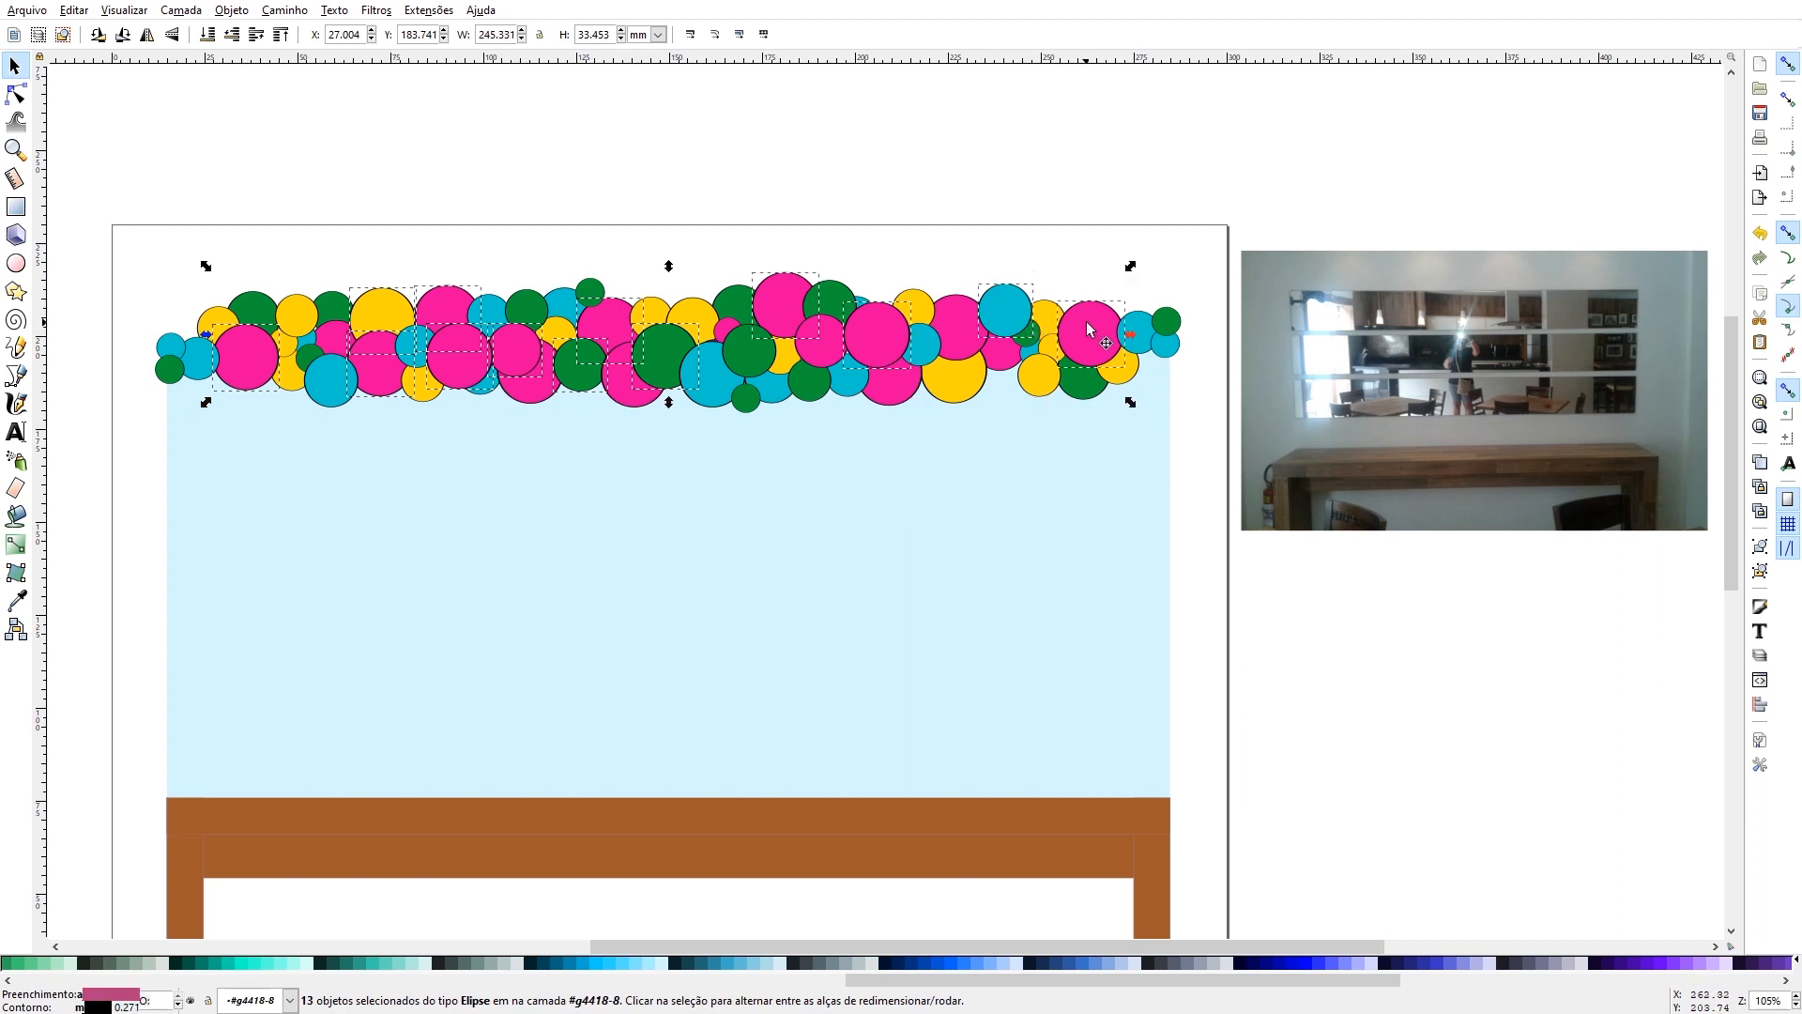
shift+click(1140, 344)
click(16, 602)
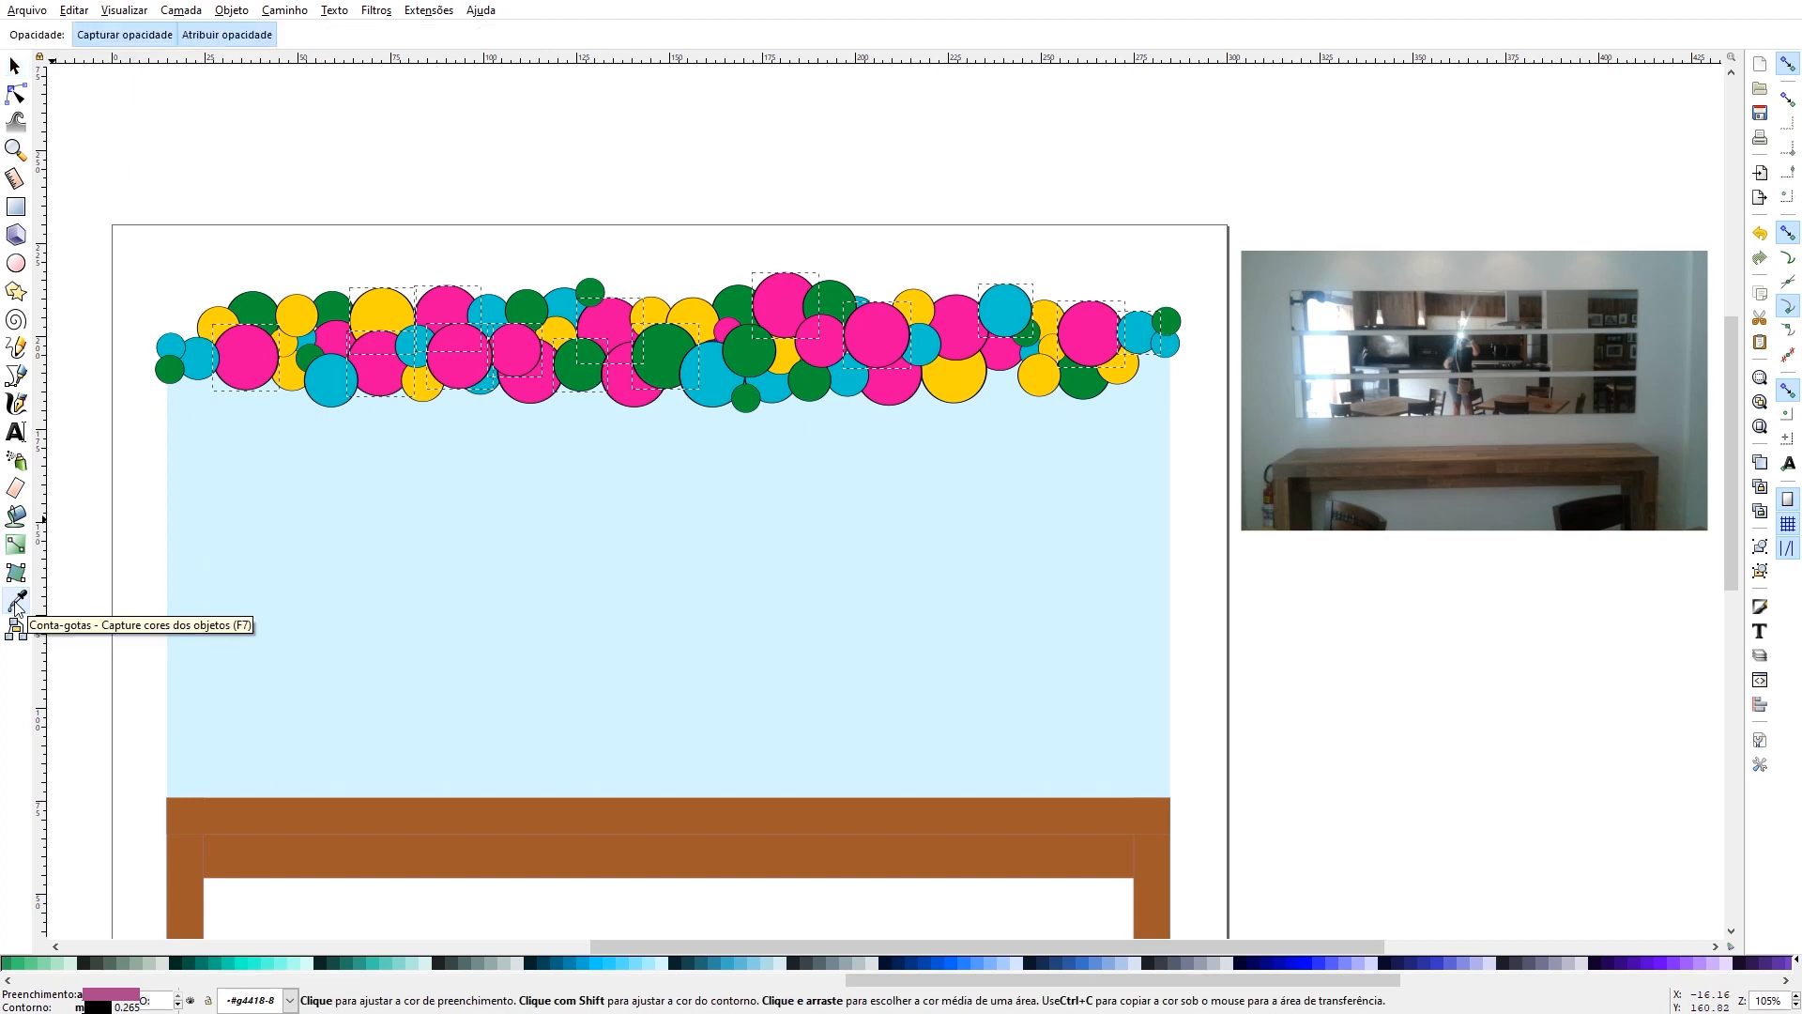
click(229, 323)
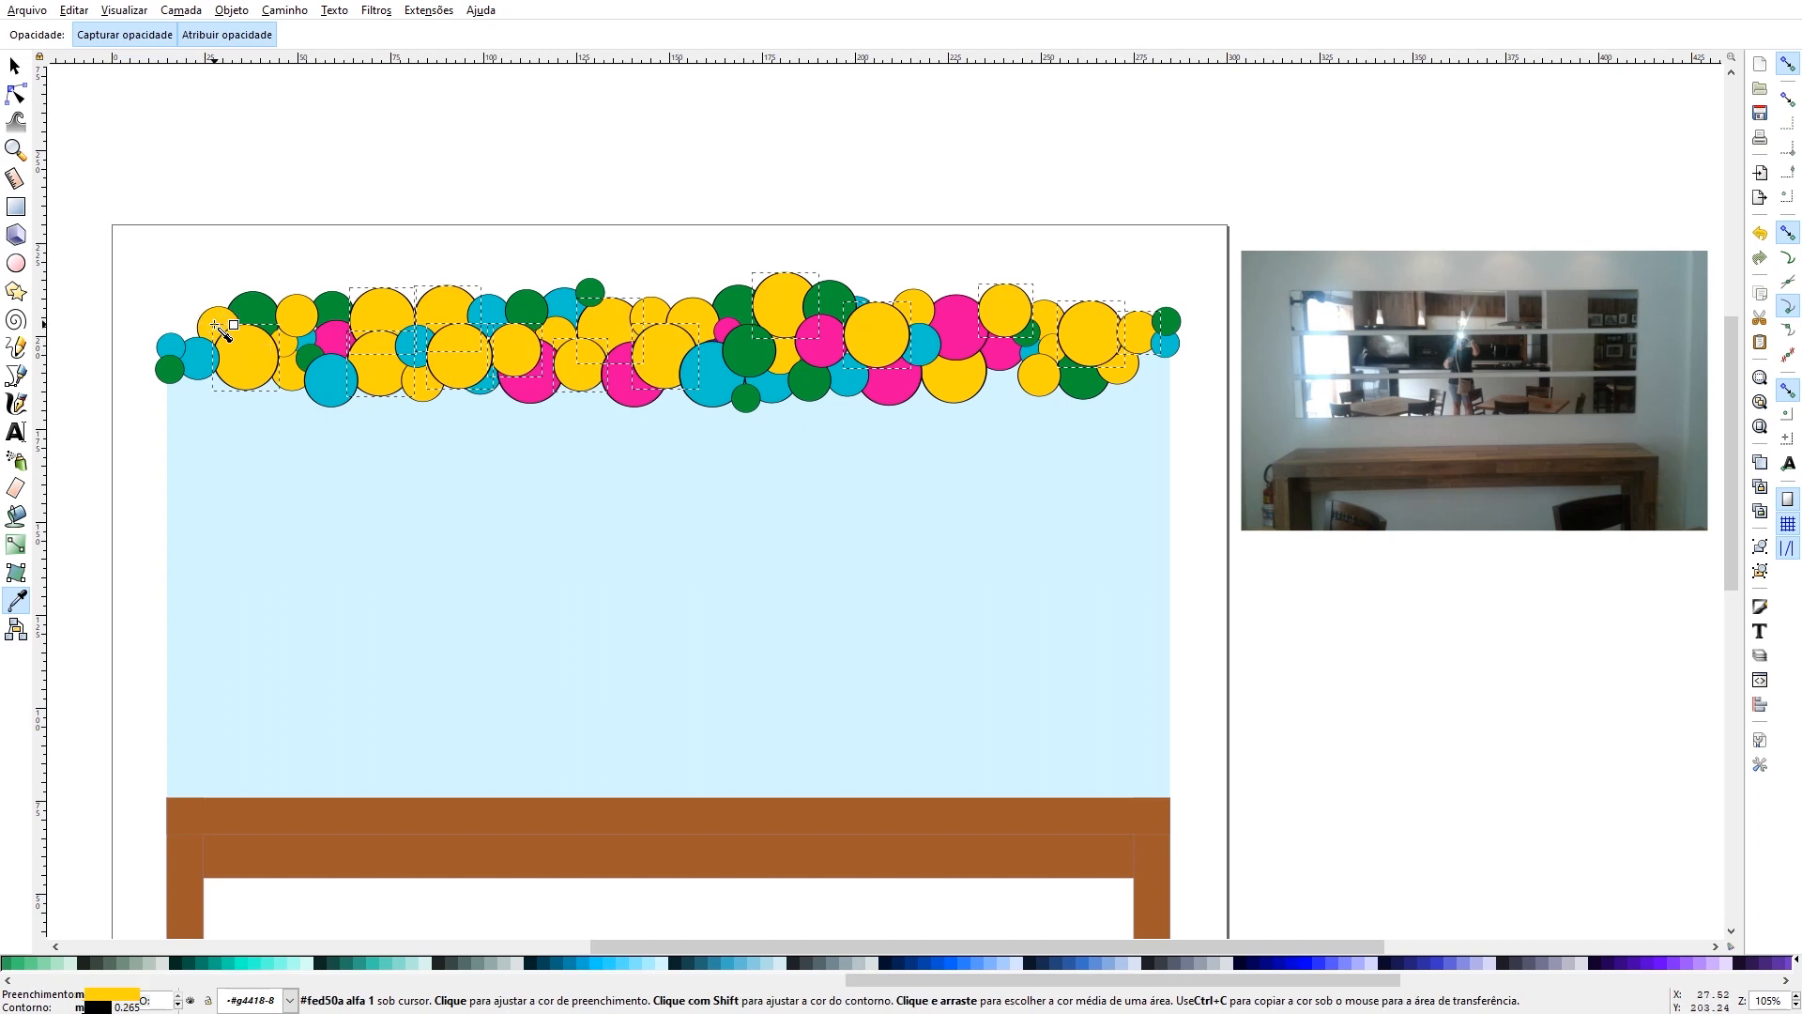
click(15, 66)
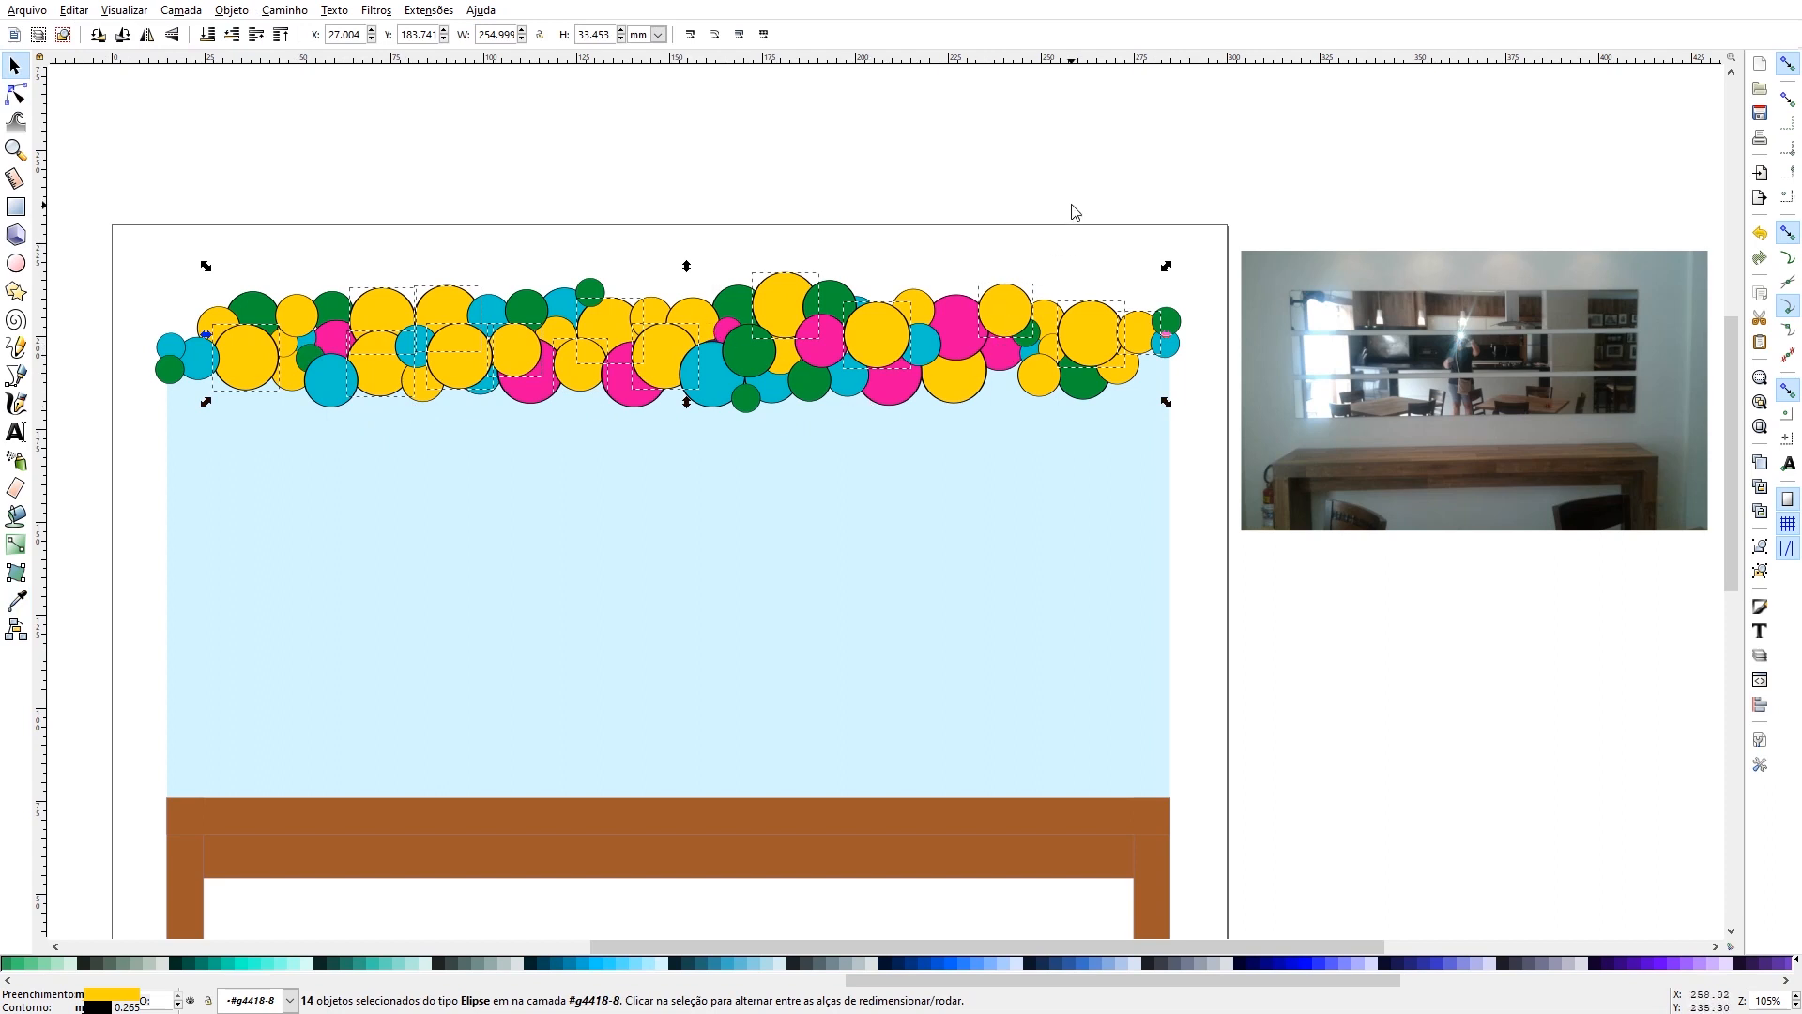
click(1082, 167)
click(972, 342)
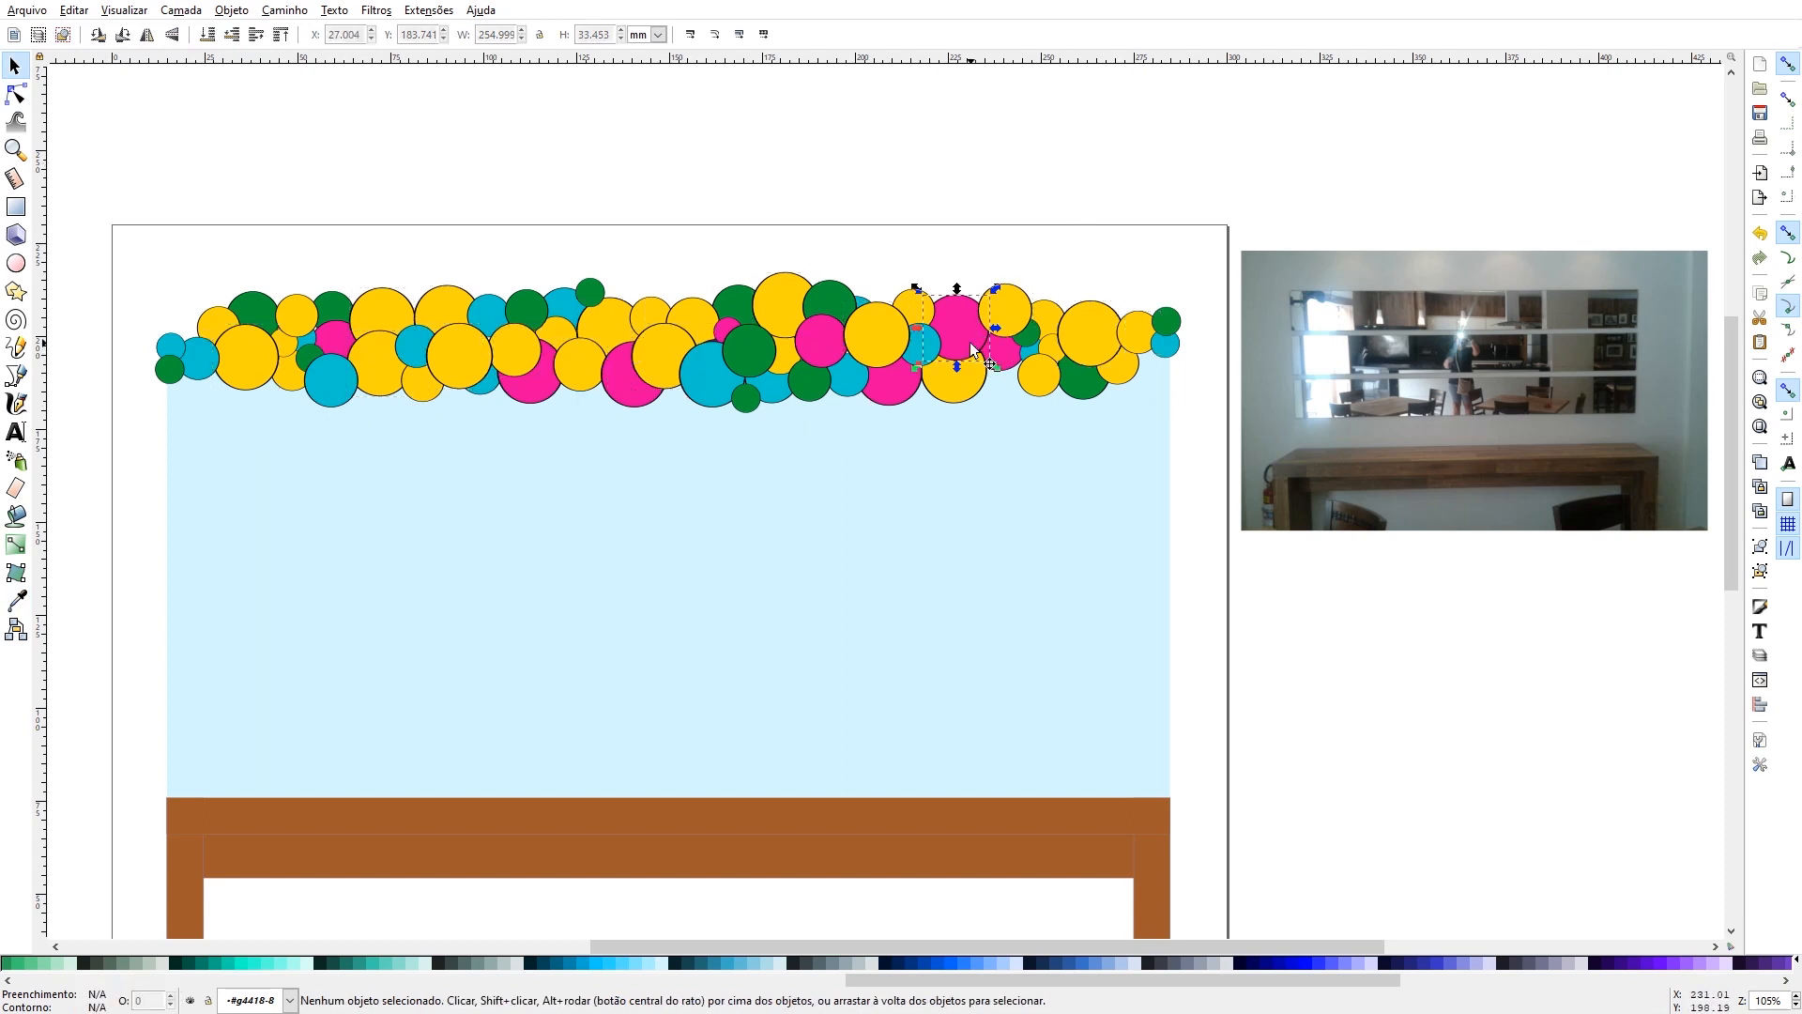
shift+click(1028, 368)
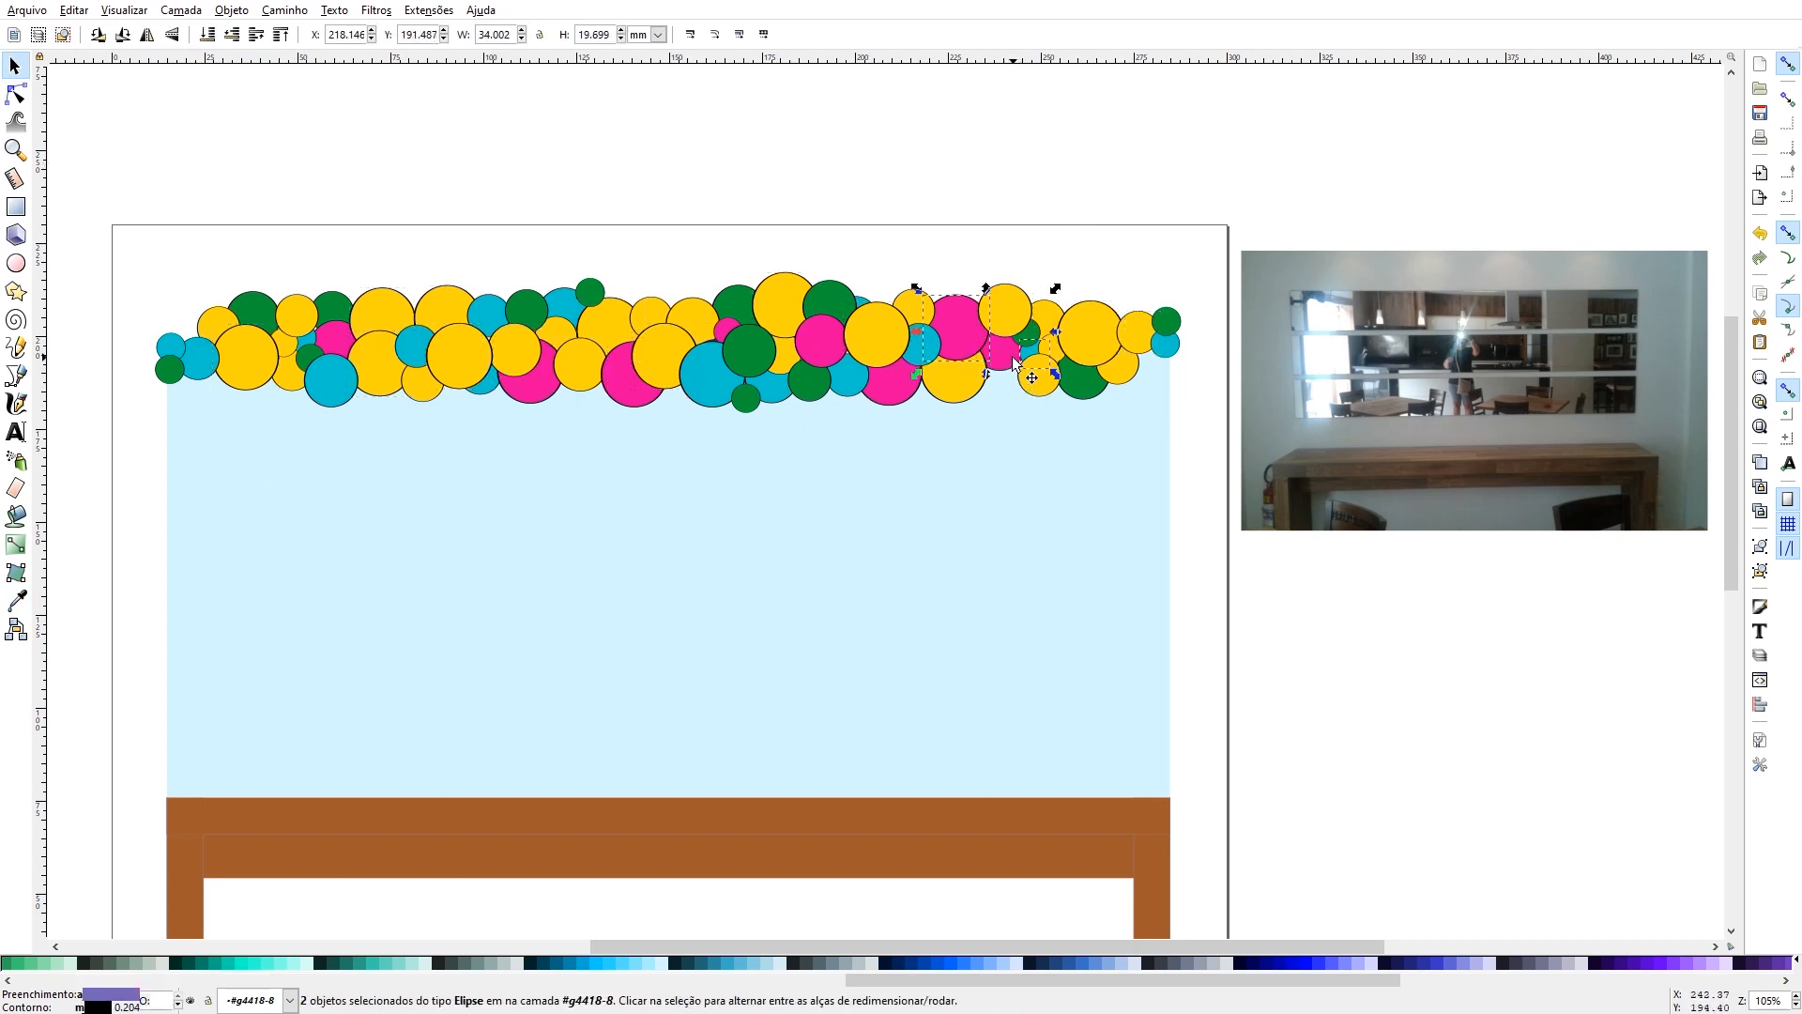
shift+click(1038, 370)
shift+click(1038, 355)
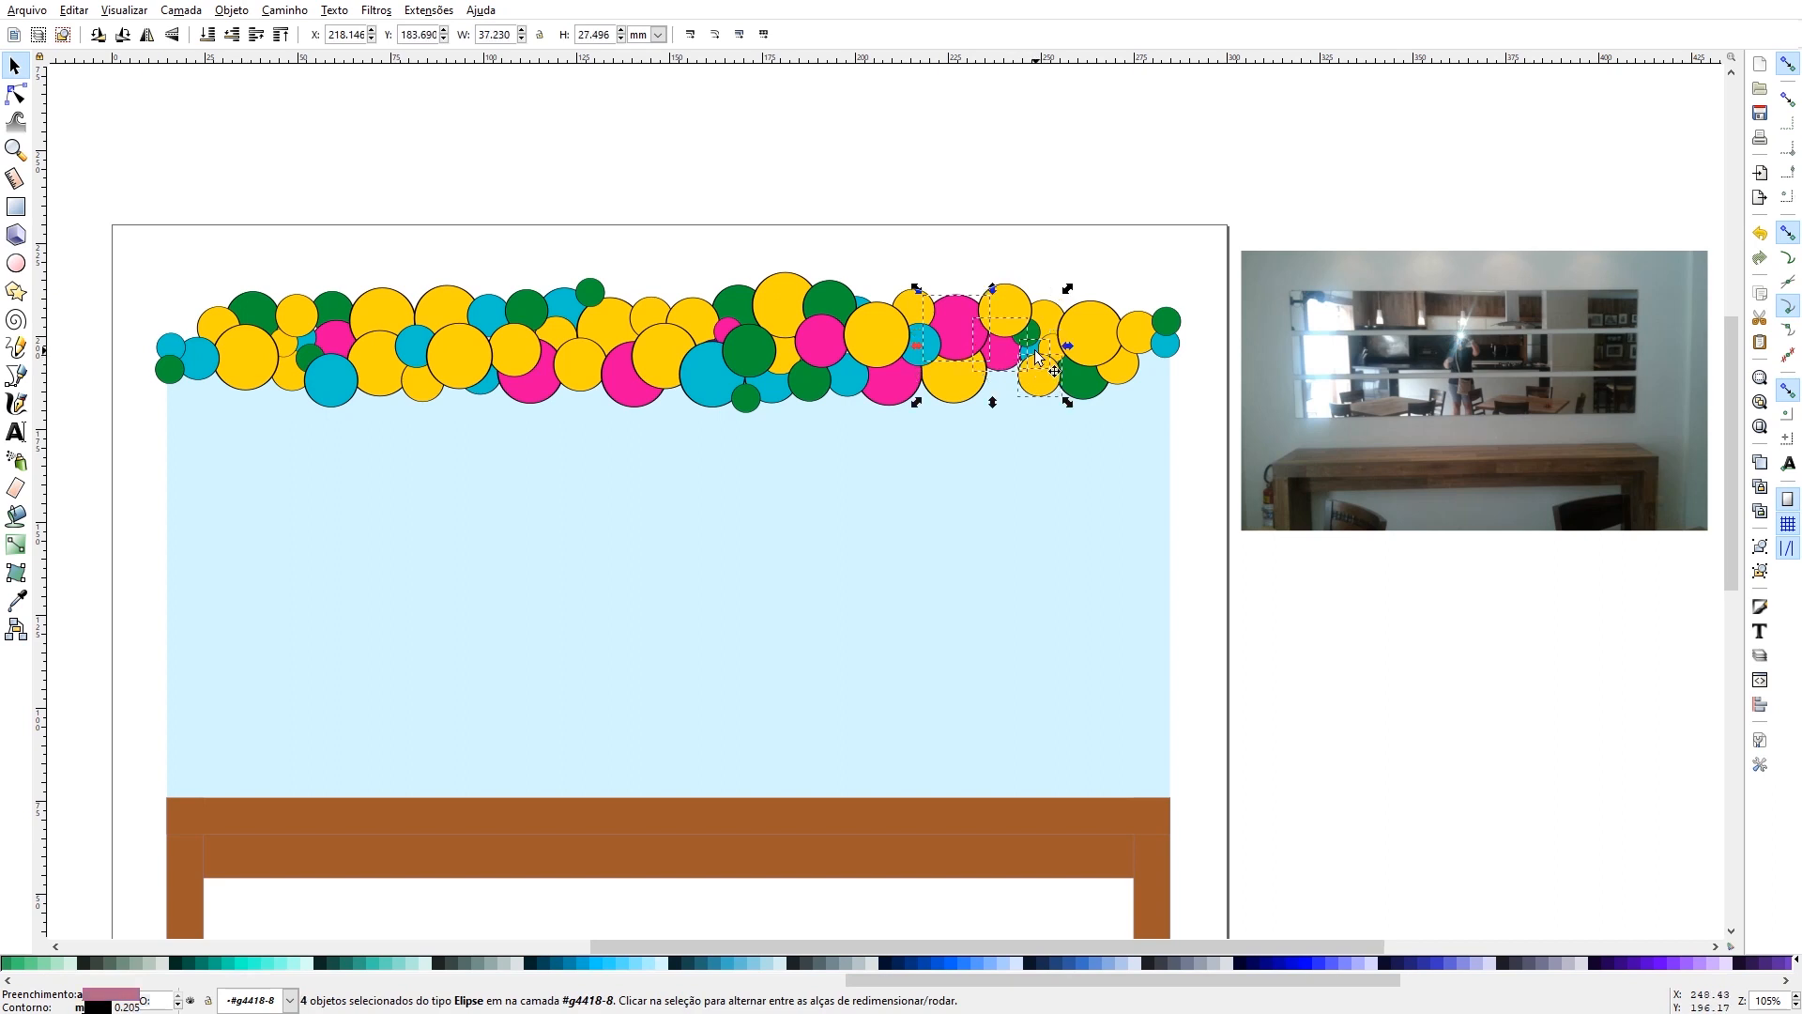
shift+click(1038, 368)
shift+click(1039, 370)
click(1003, 435)
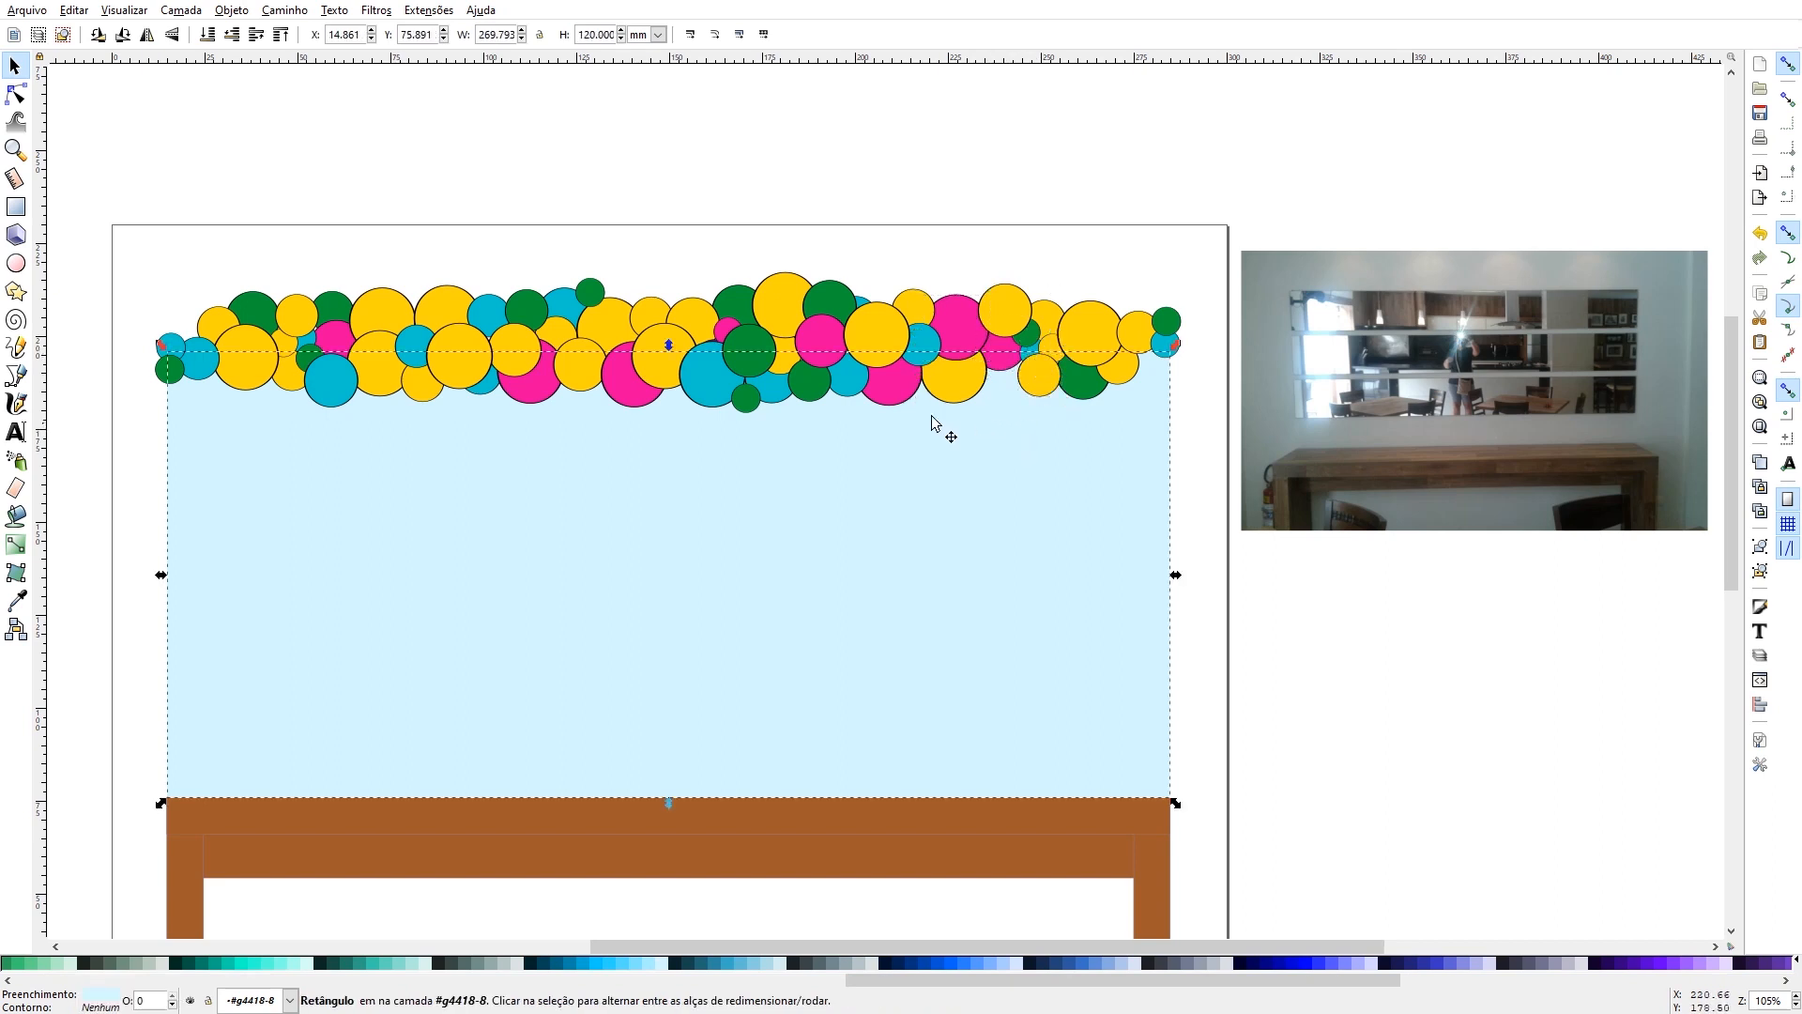
click(889, 217)
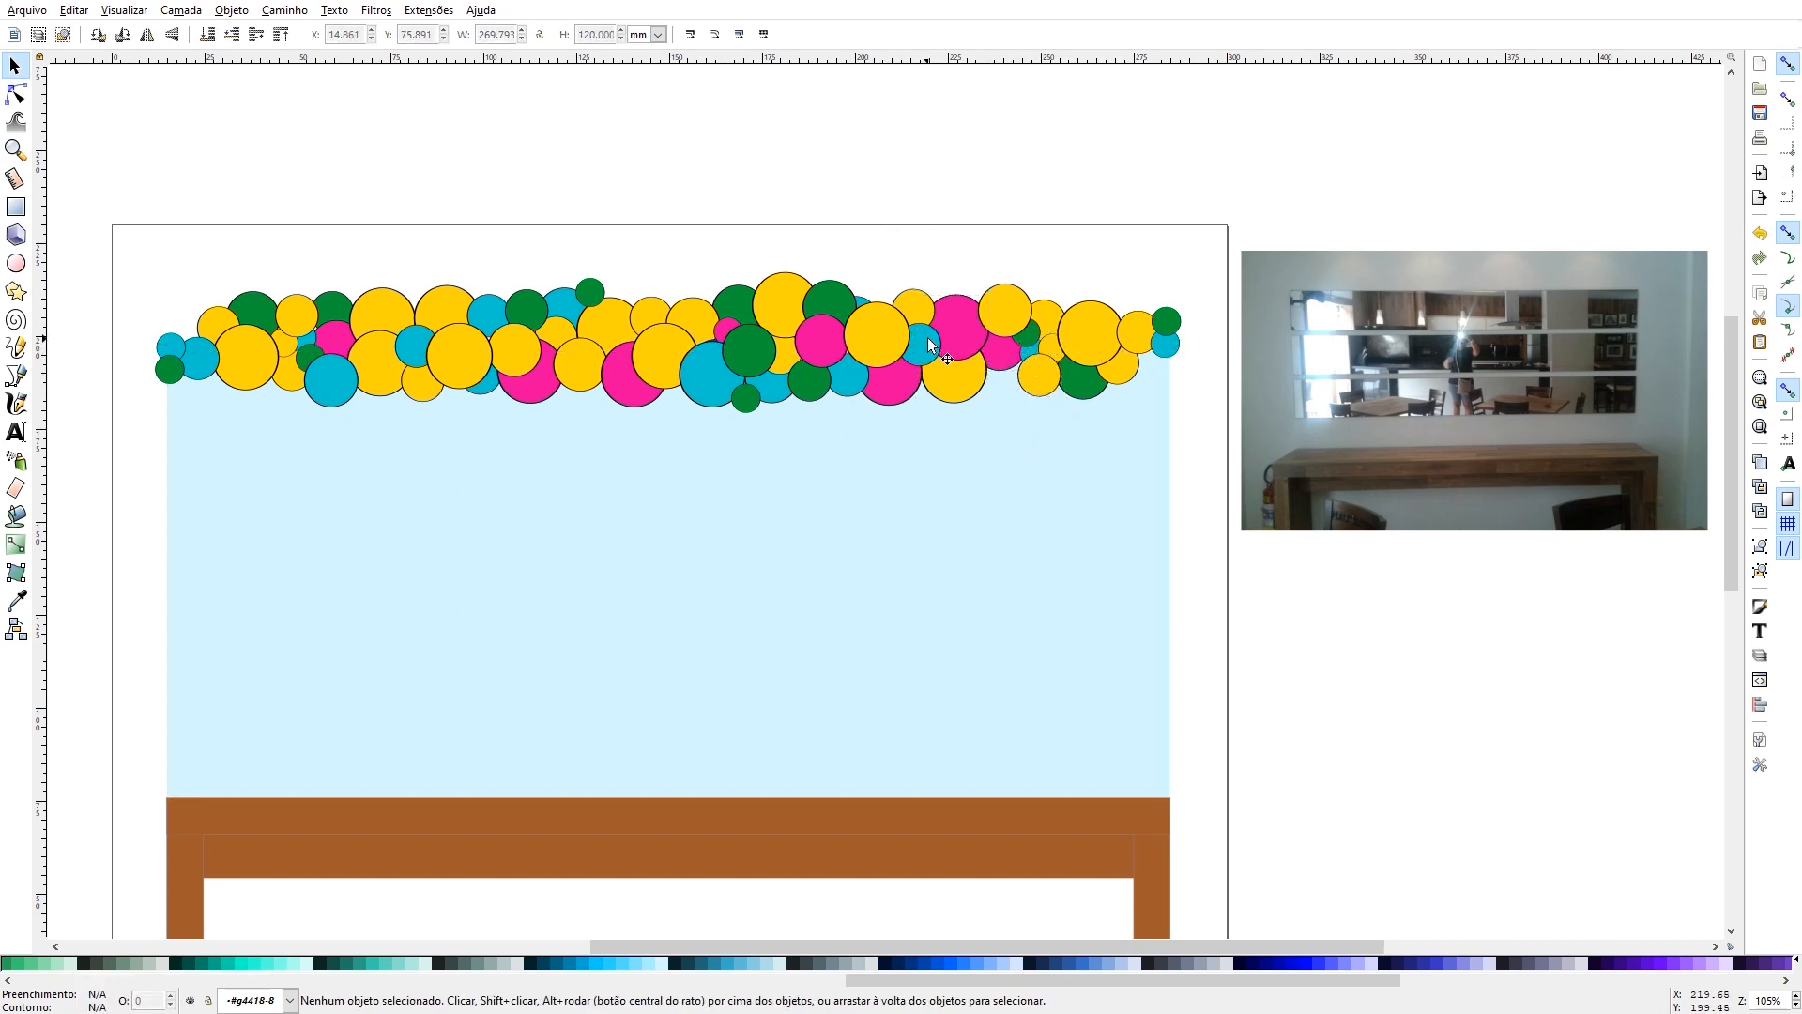
- Fill the remaining pink balloons, the blue one near the left end, and three small green ones along the upper edge with red
click(1003, 361)
key(shift)
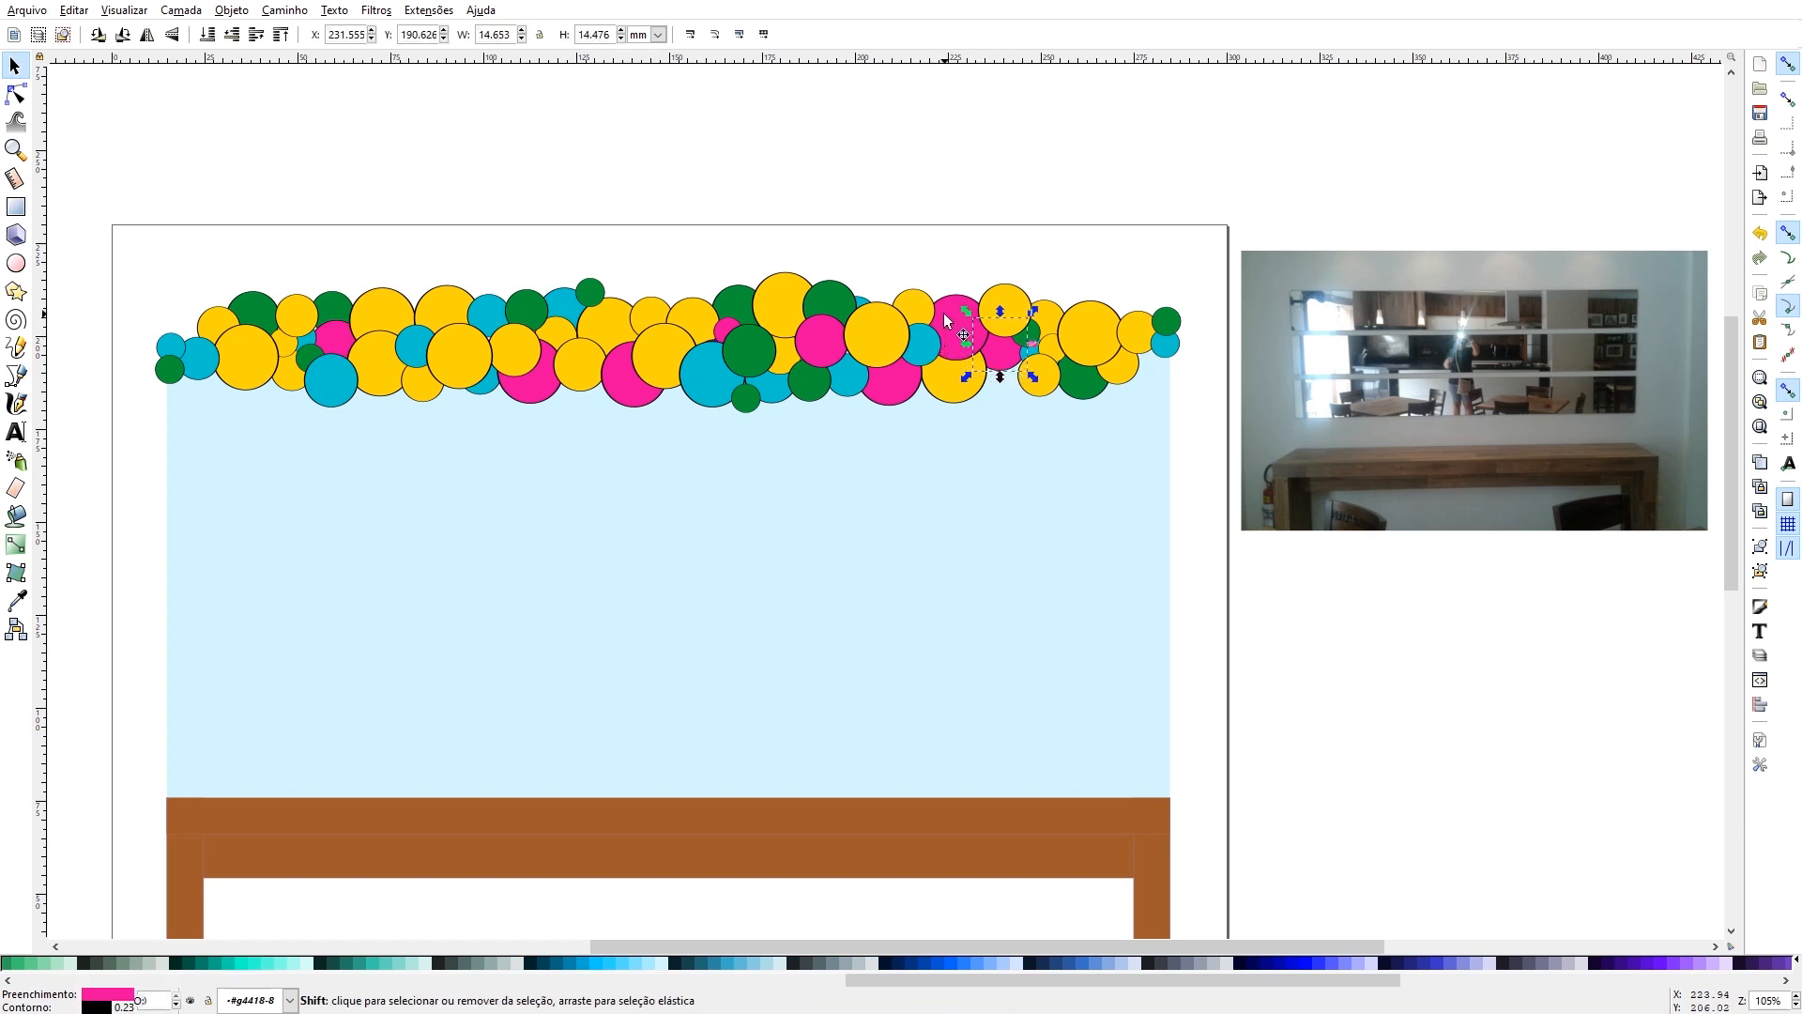
shift+click(957, 324)
shift+click(892, 380)
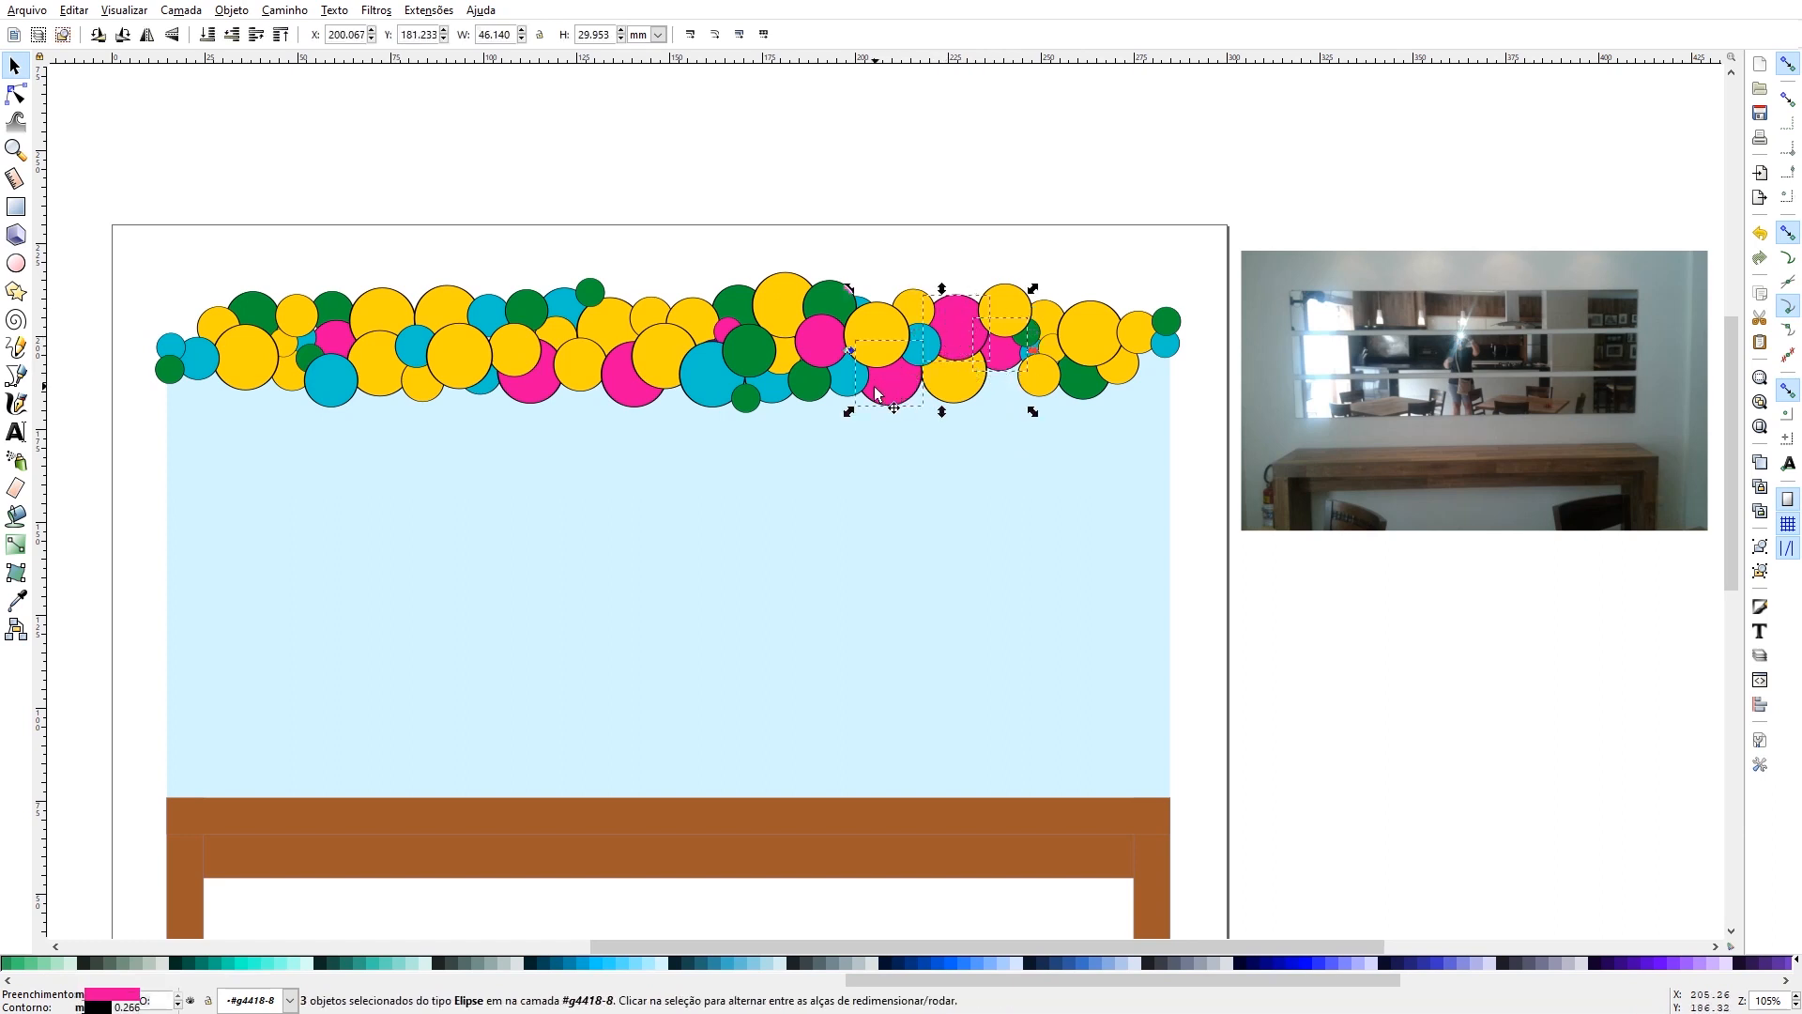
shift+click(821, 339)
shift+click(721, 334)
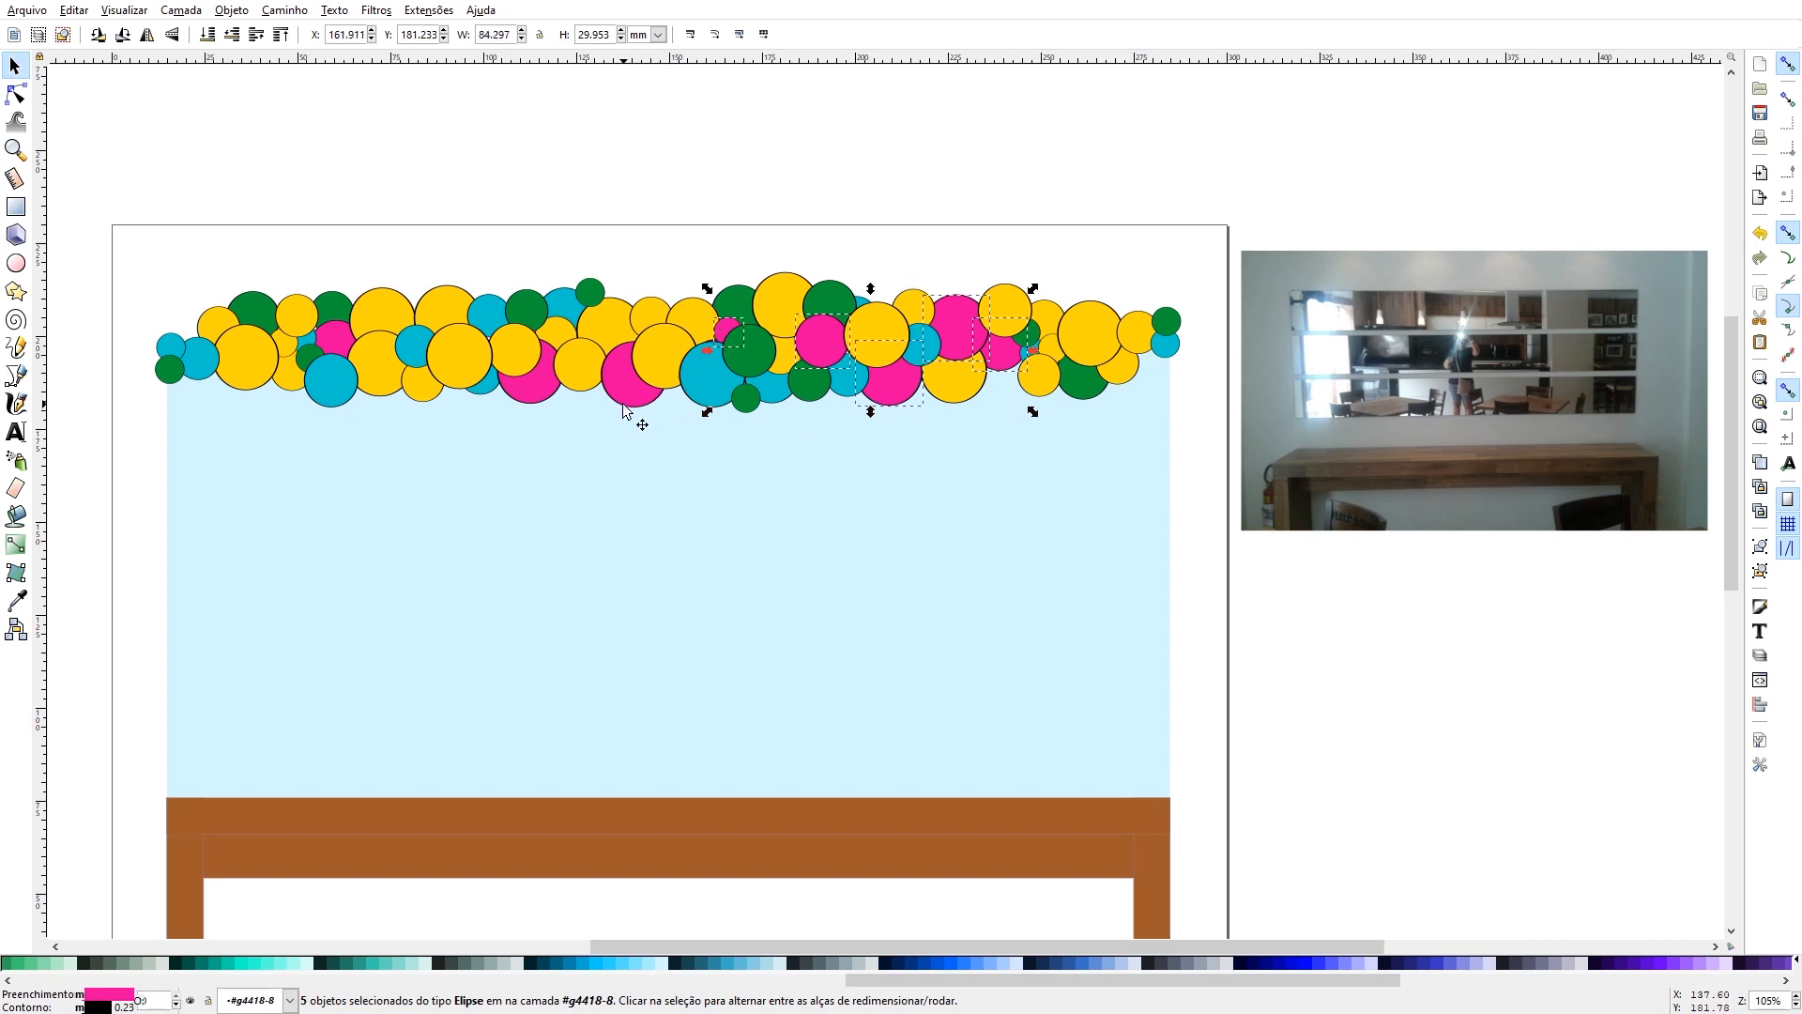
shift+click(625, 396)
shift+click(541, 390)
shift+click(334, 338)
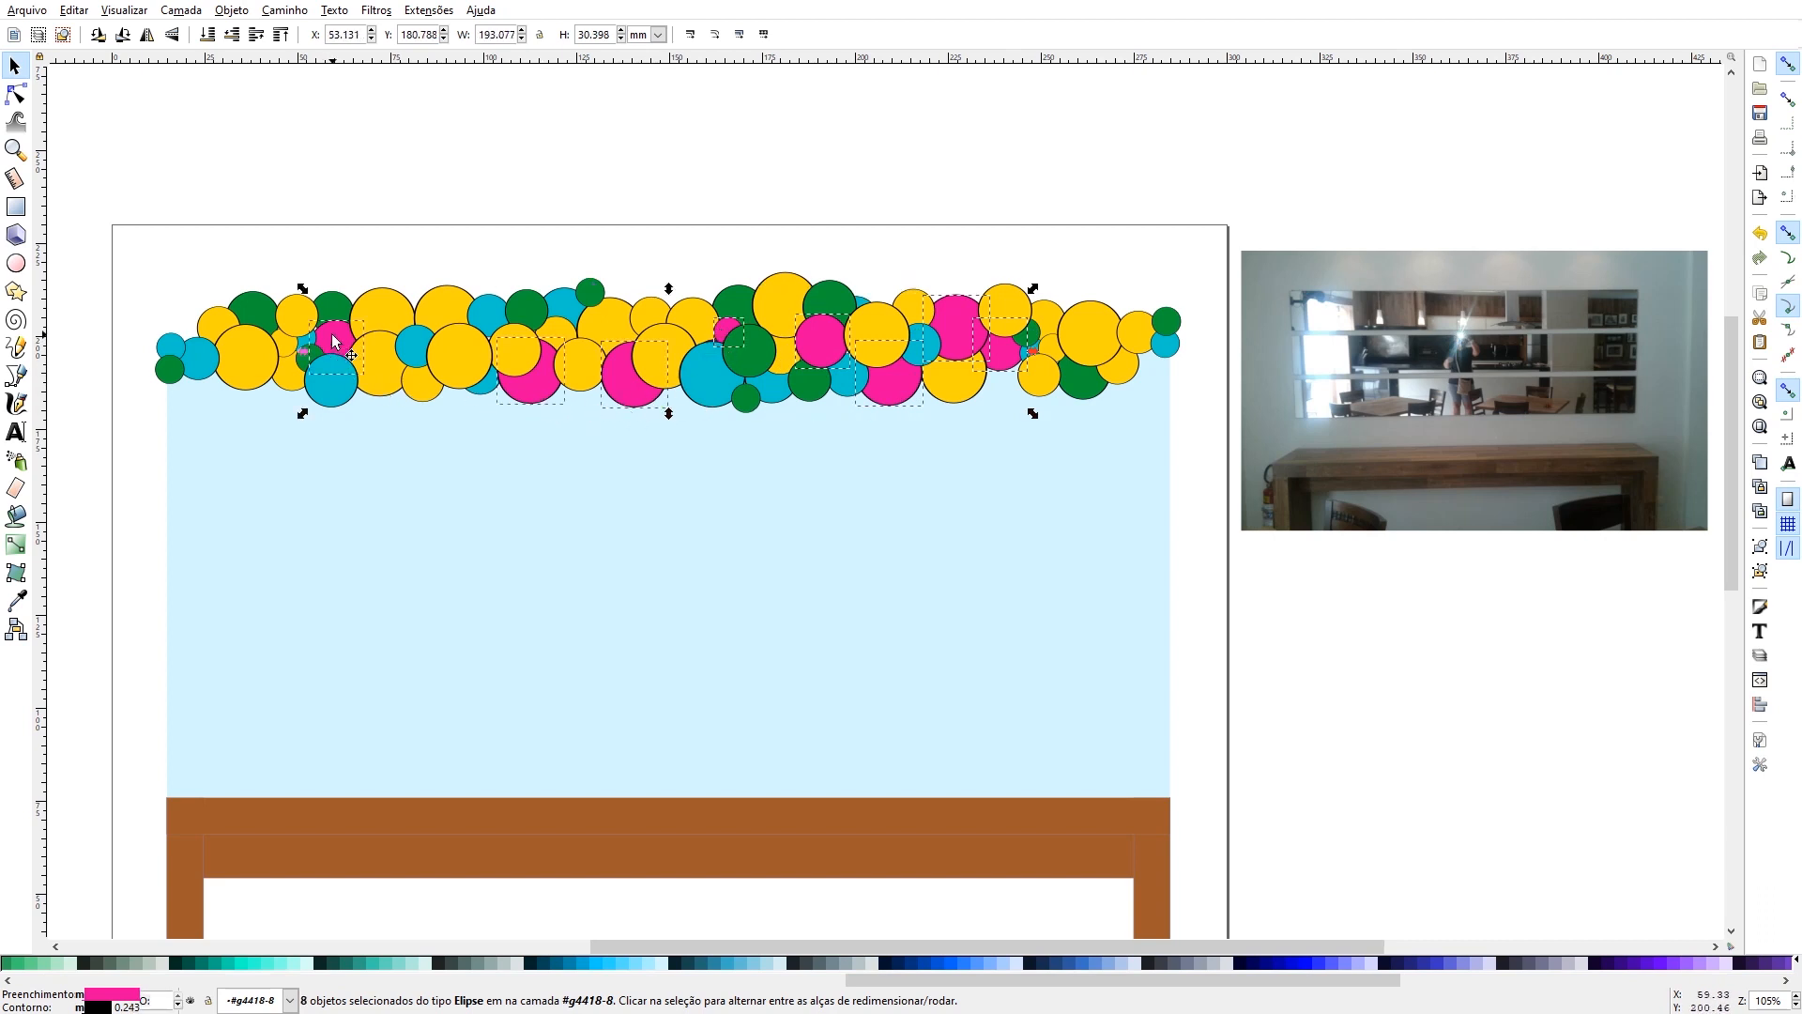
shift+click(214, 367)
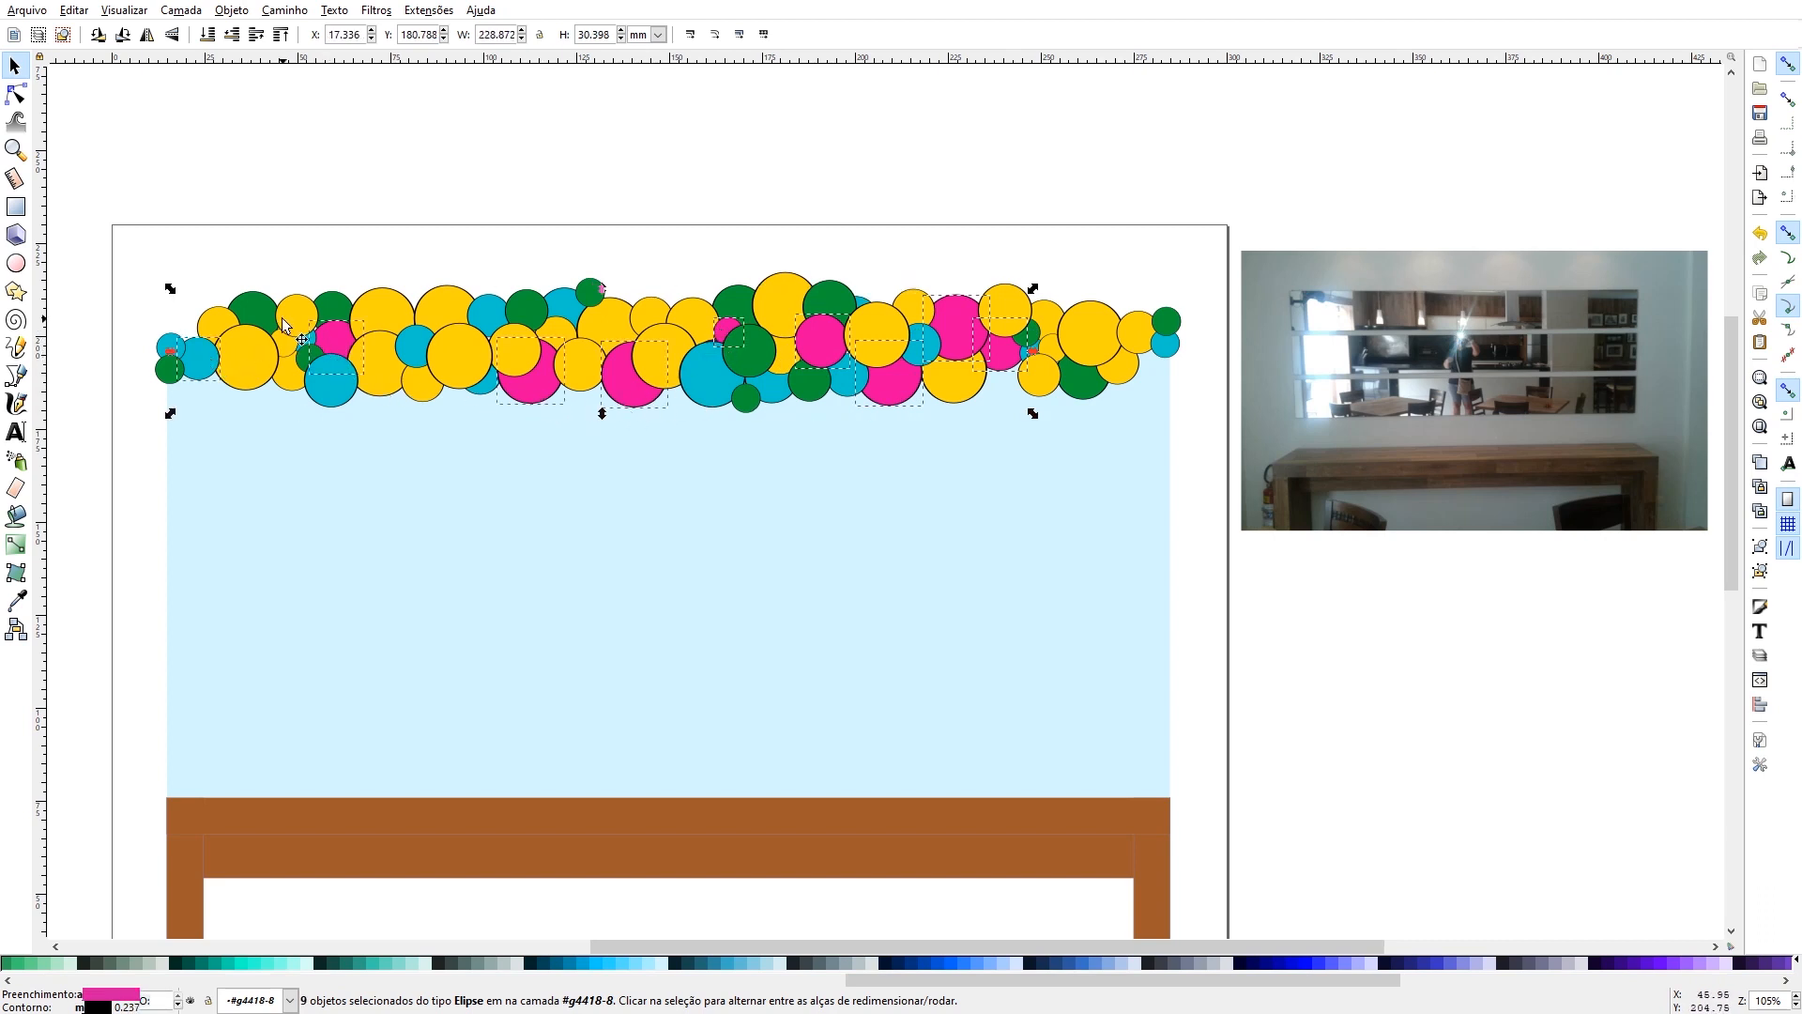
shift+click(330, 310)
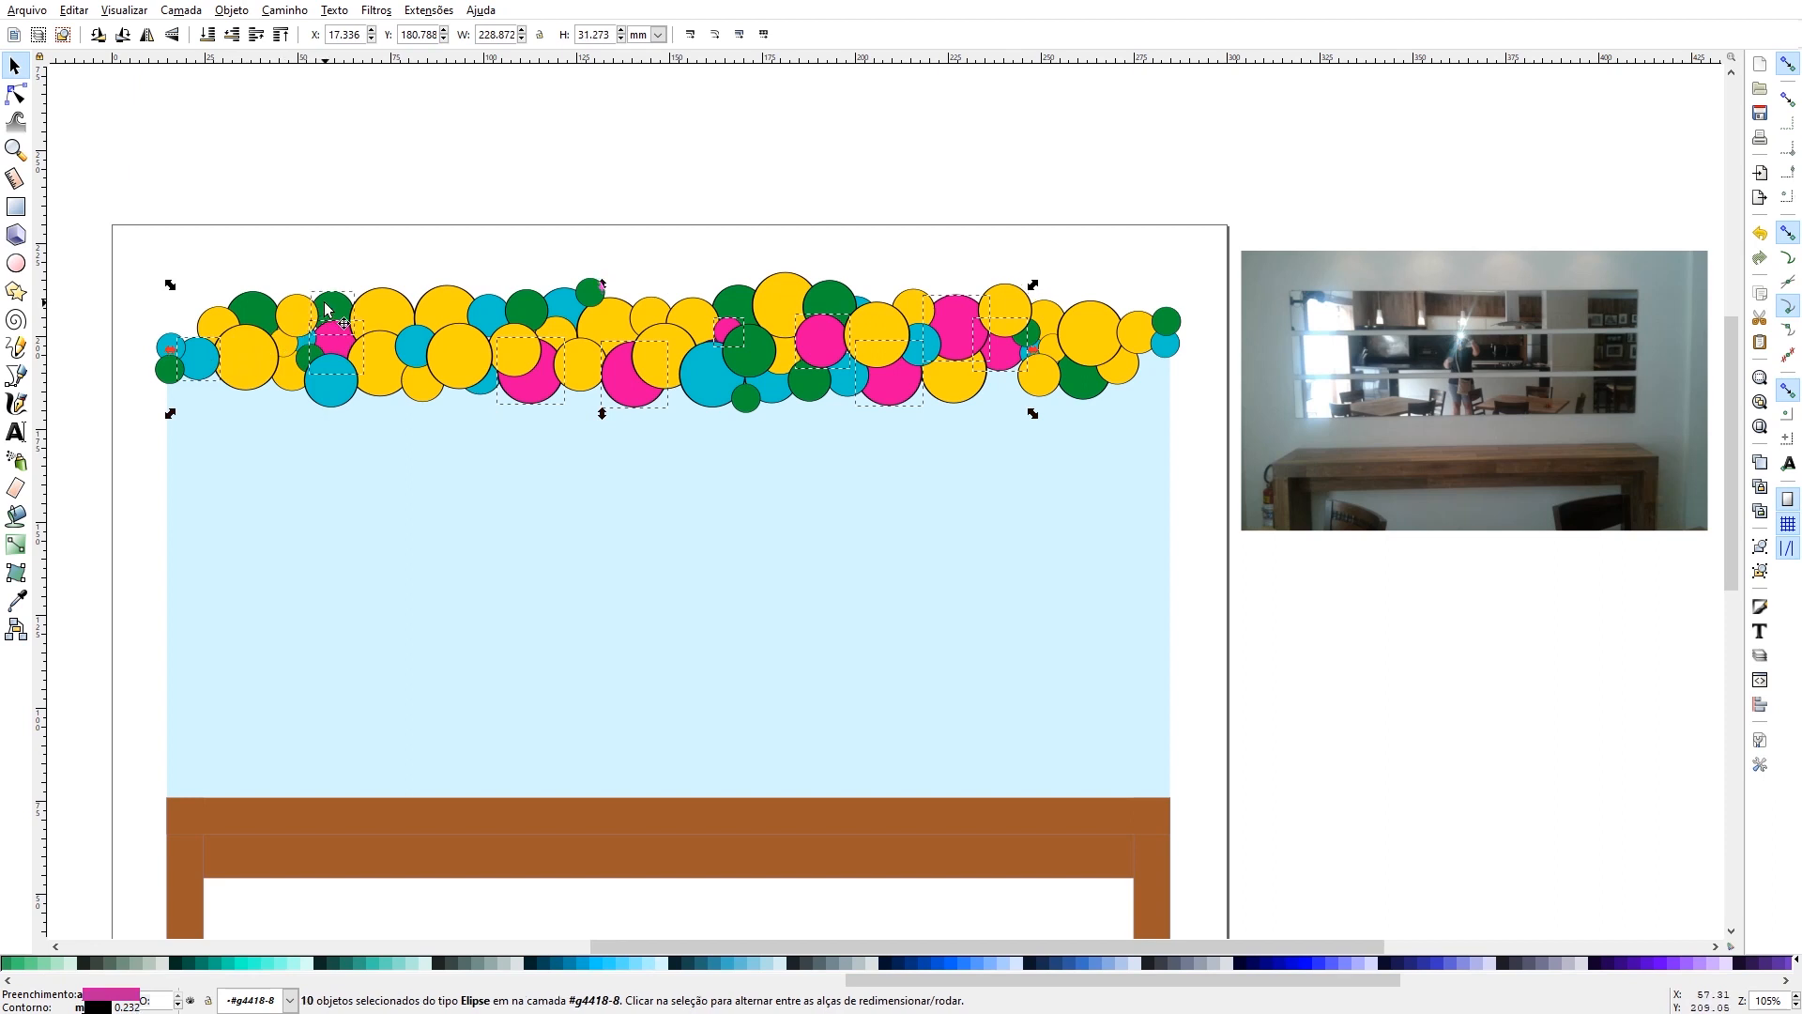
shift+click(594, 298)
shift+click(1173, 319)
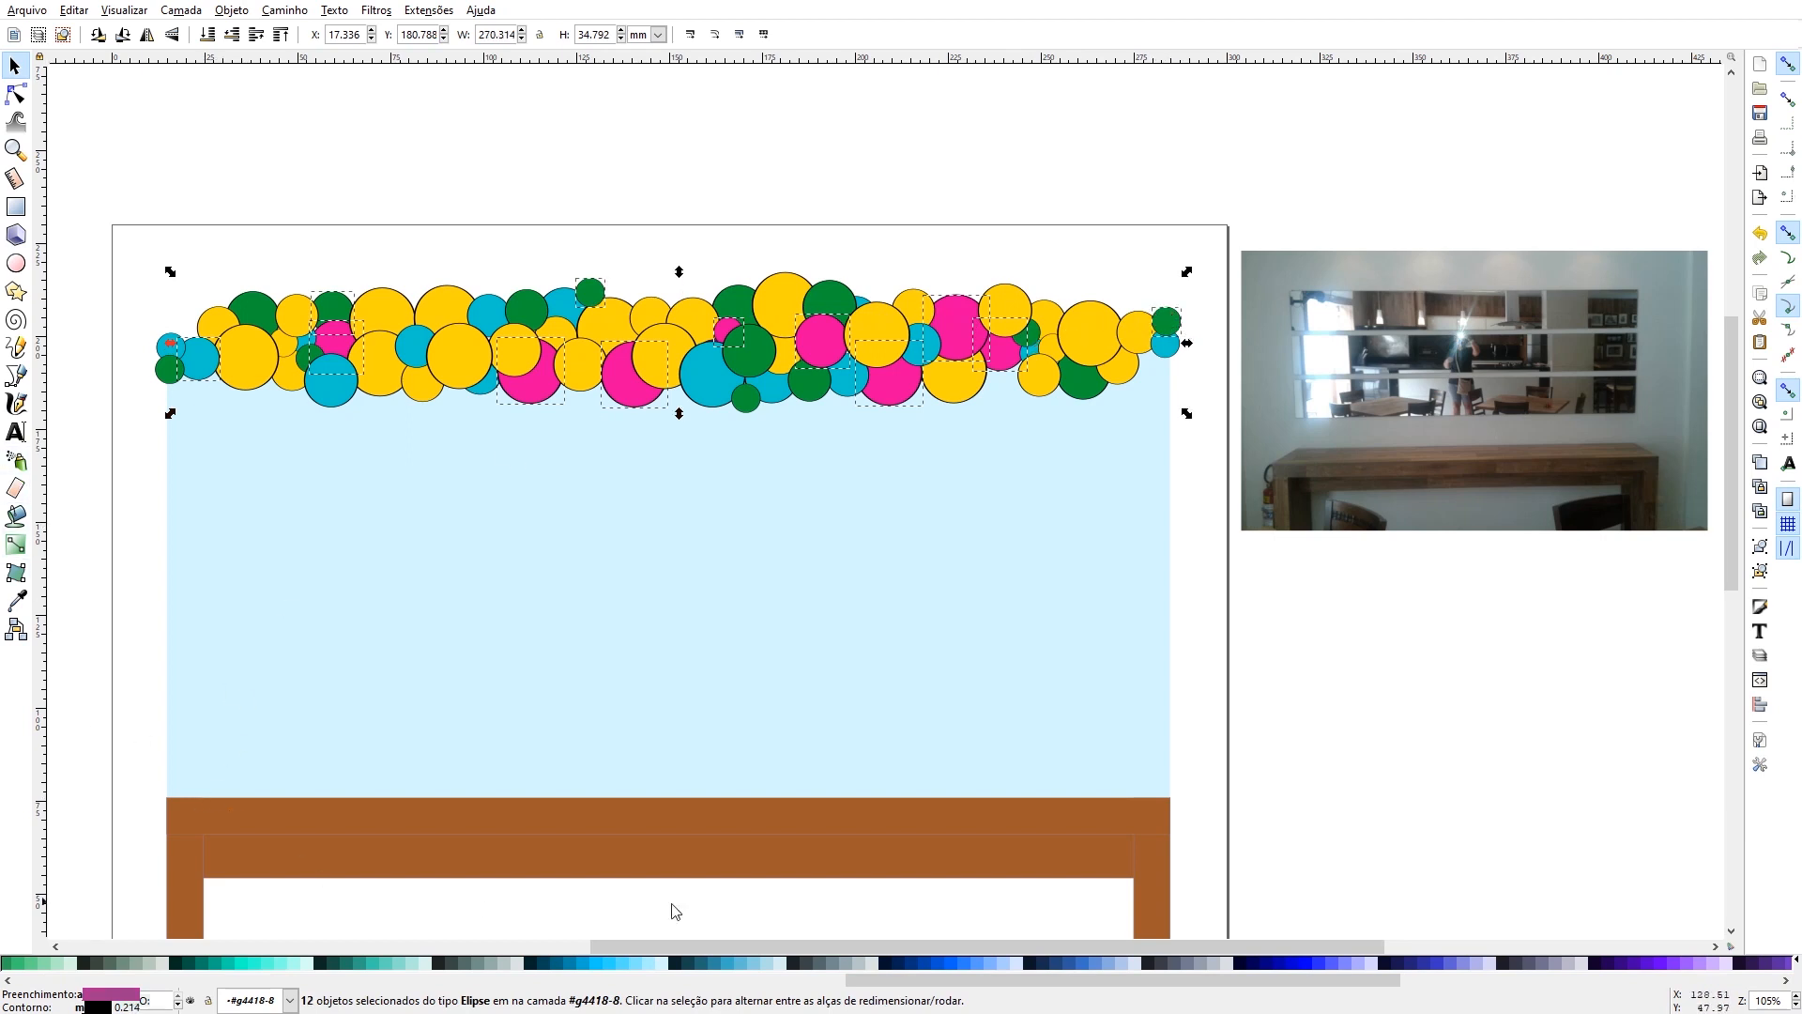
drag(1032, 981, 149, 983)
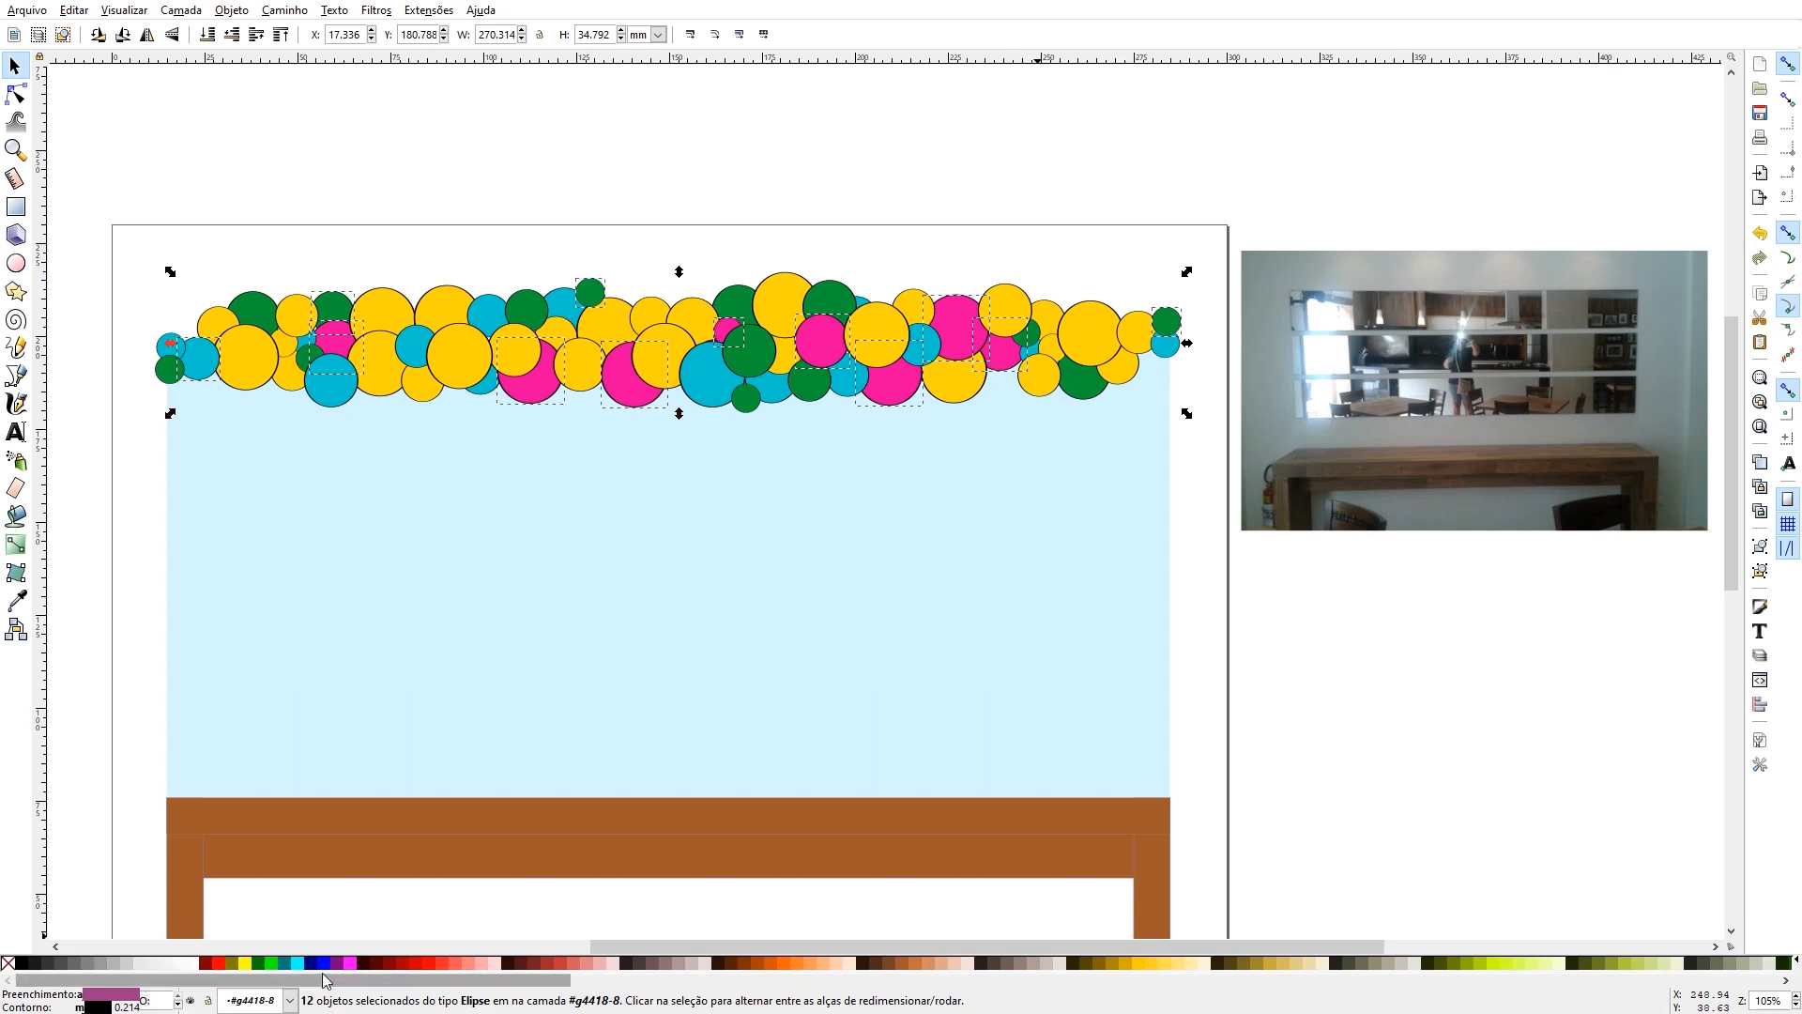
click(432, 963)
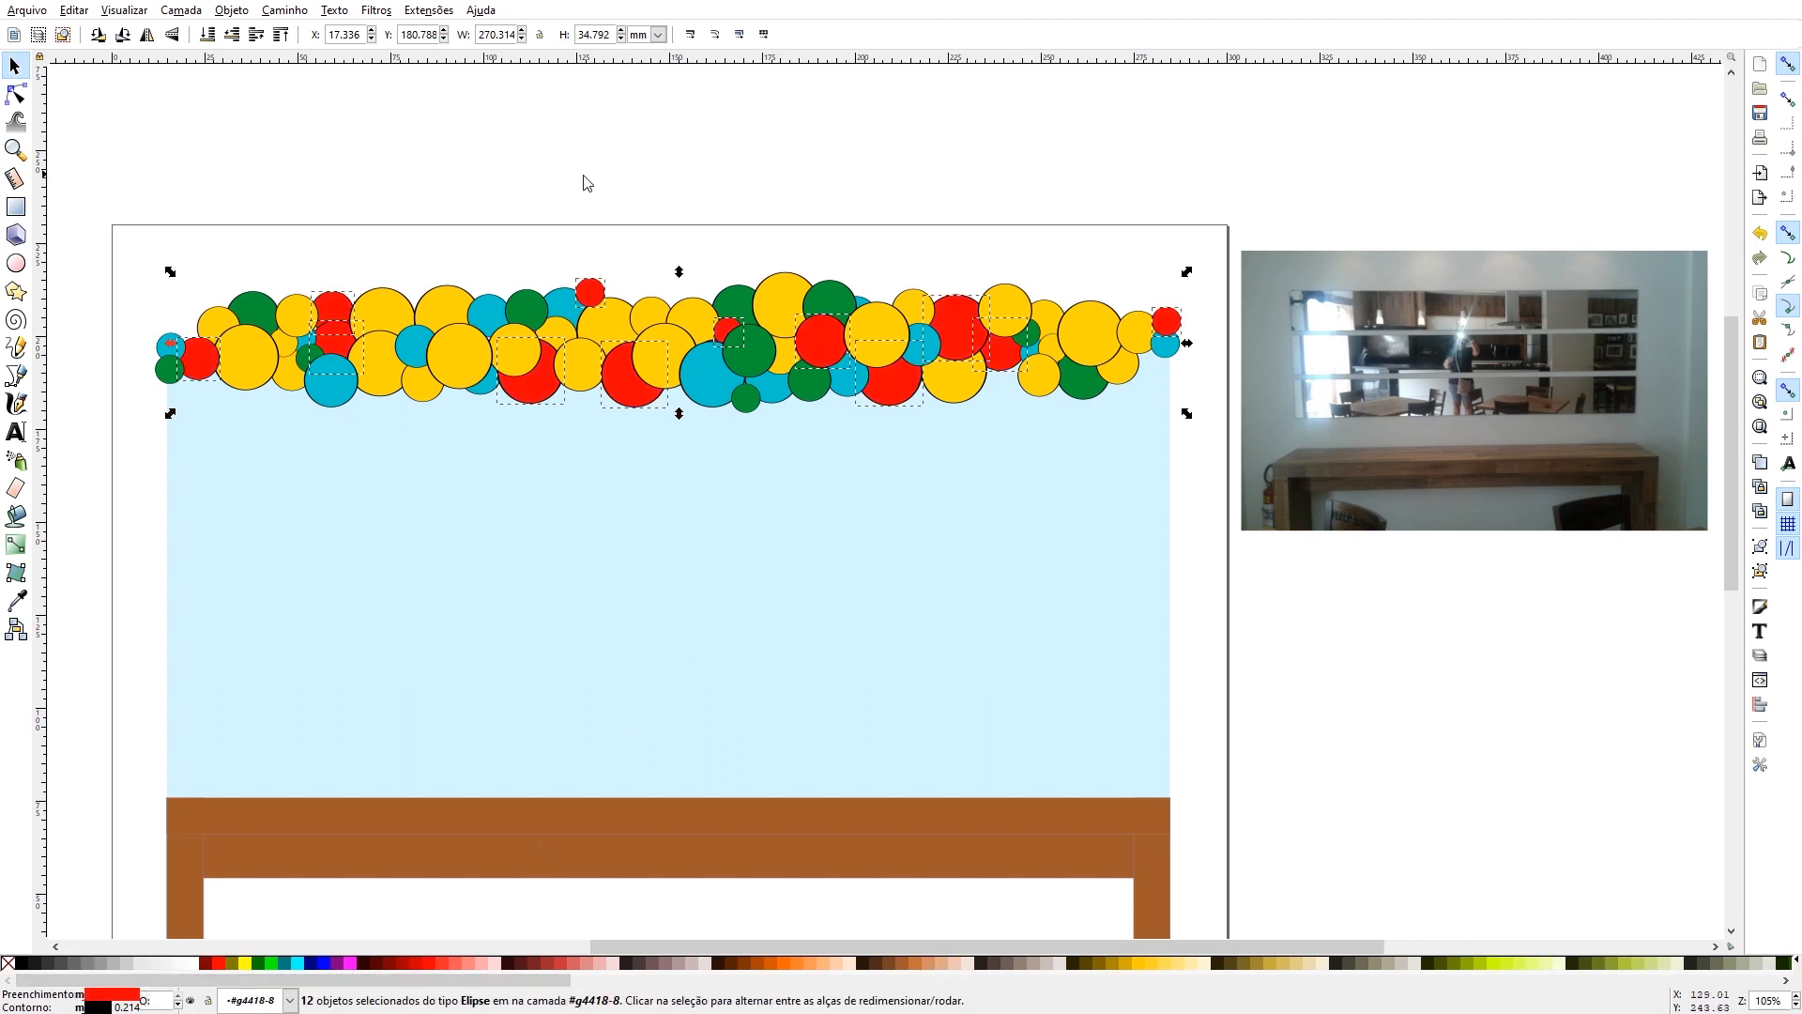
- Fill fourteen balloons across the garland with black, mostly green and blue ones, including the small red one on the upper edge
click(247, 305)
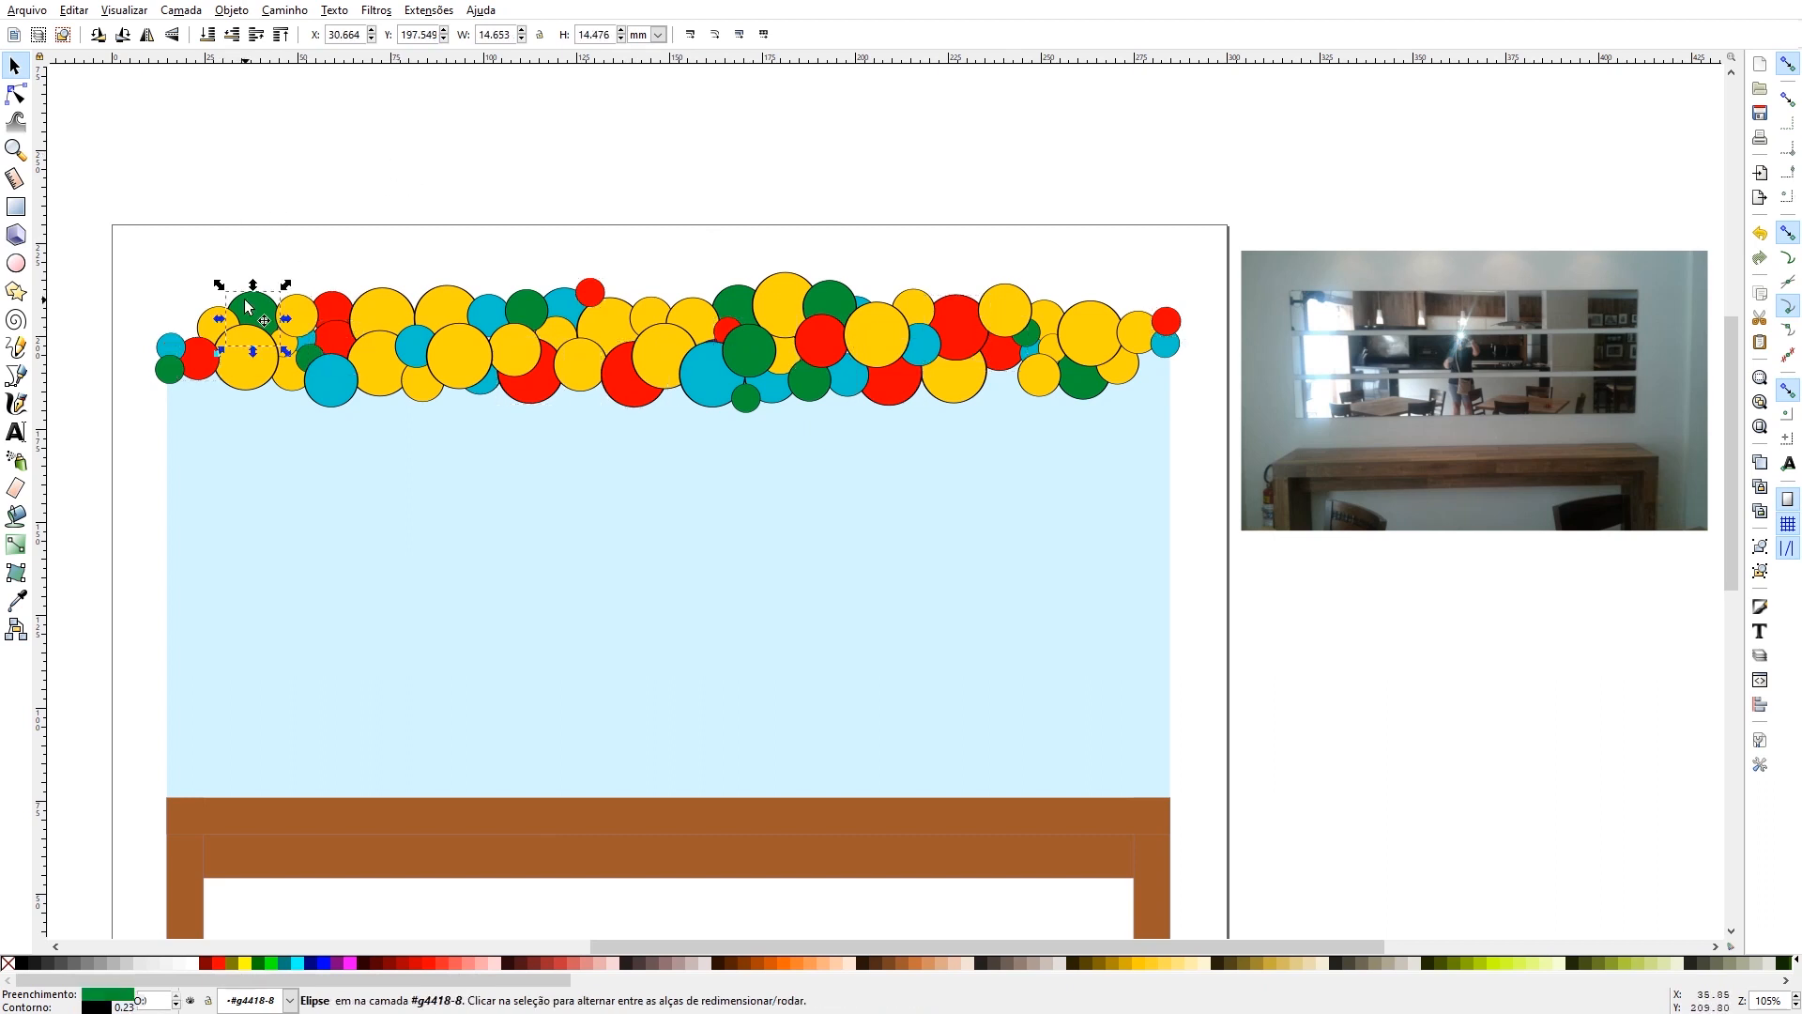
shift+click(171, 354)
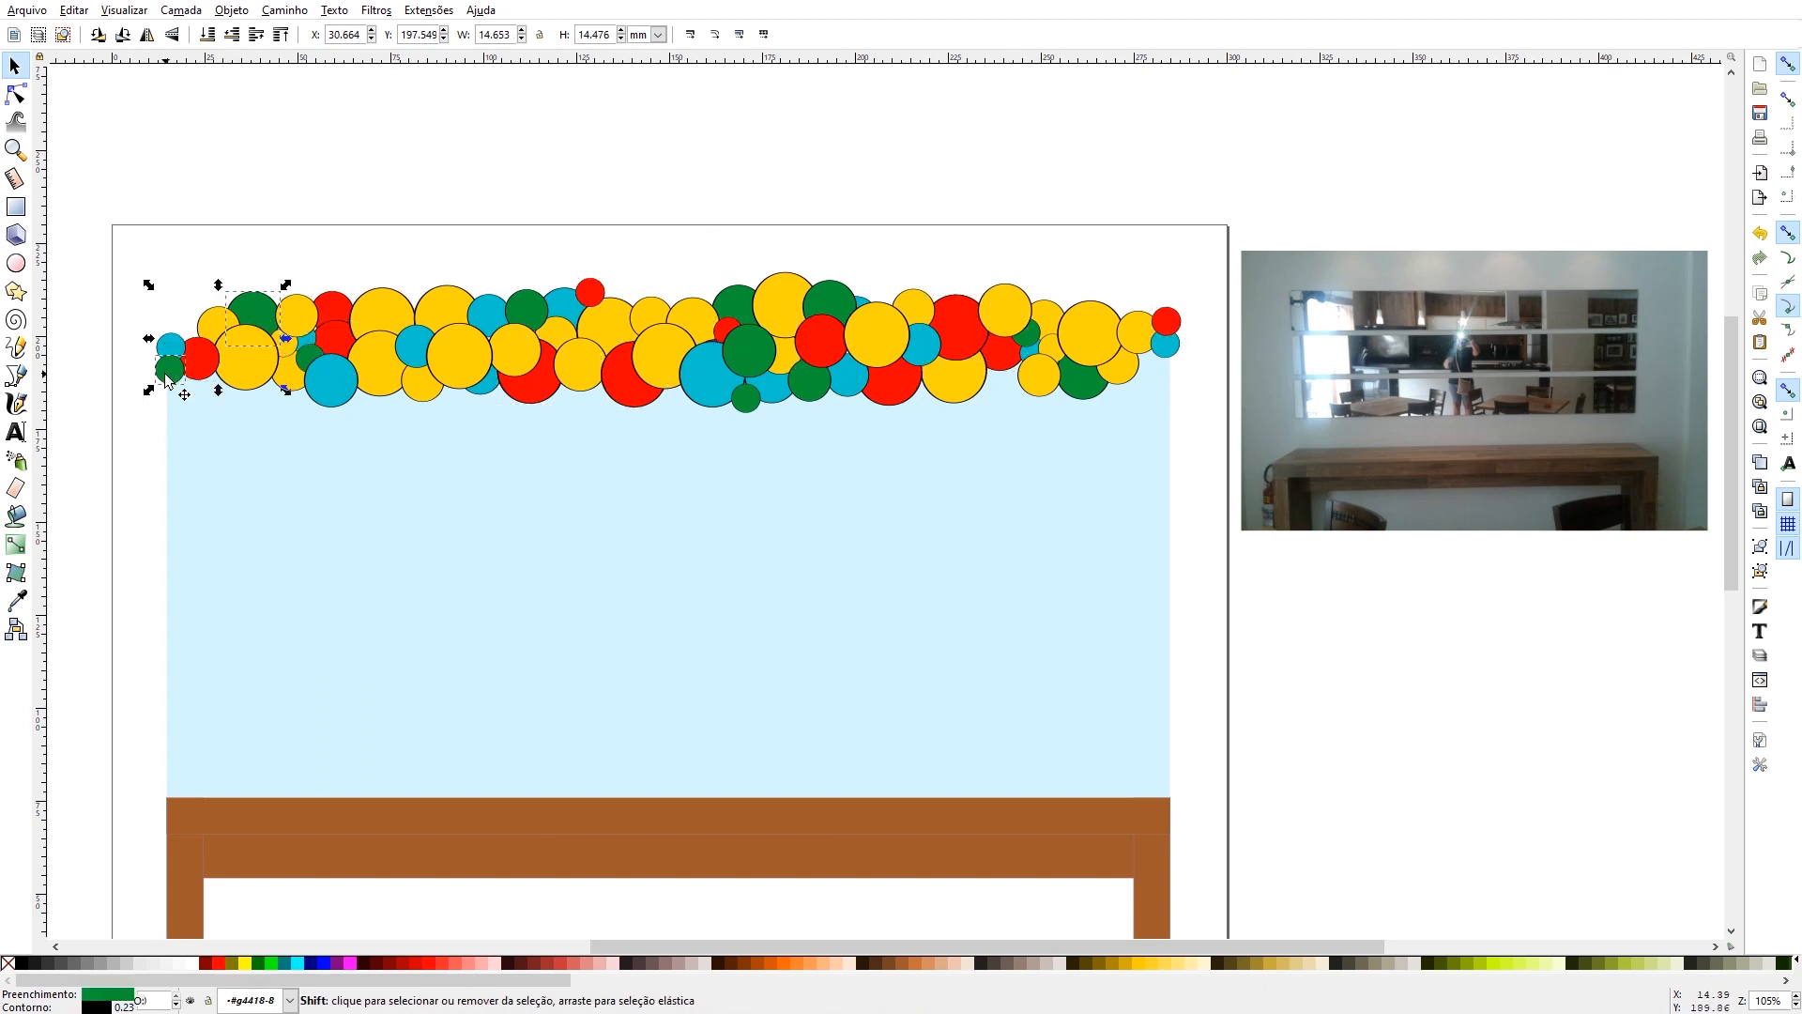
shift+click(324, 371)
shift+click(307, 358)
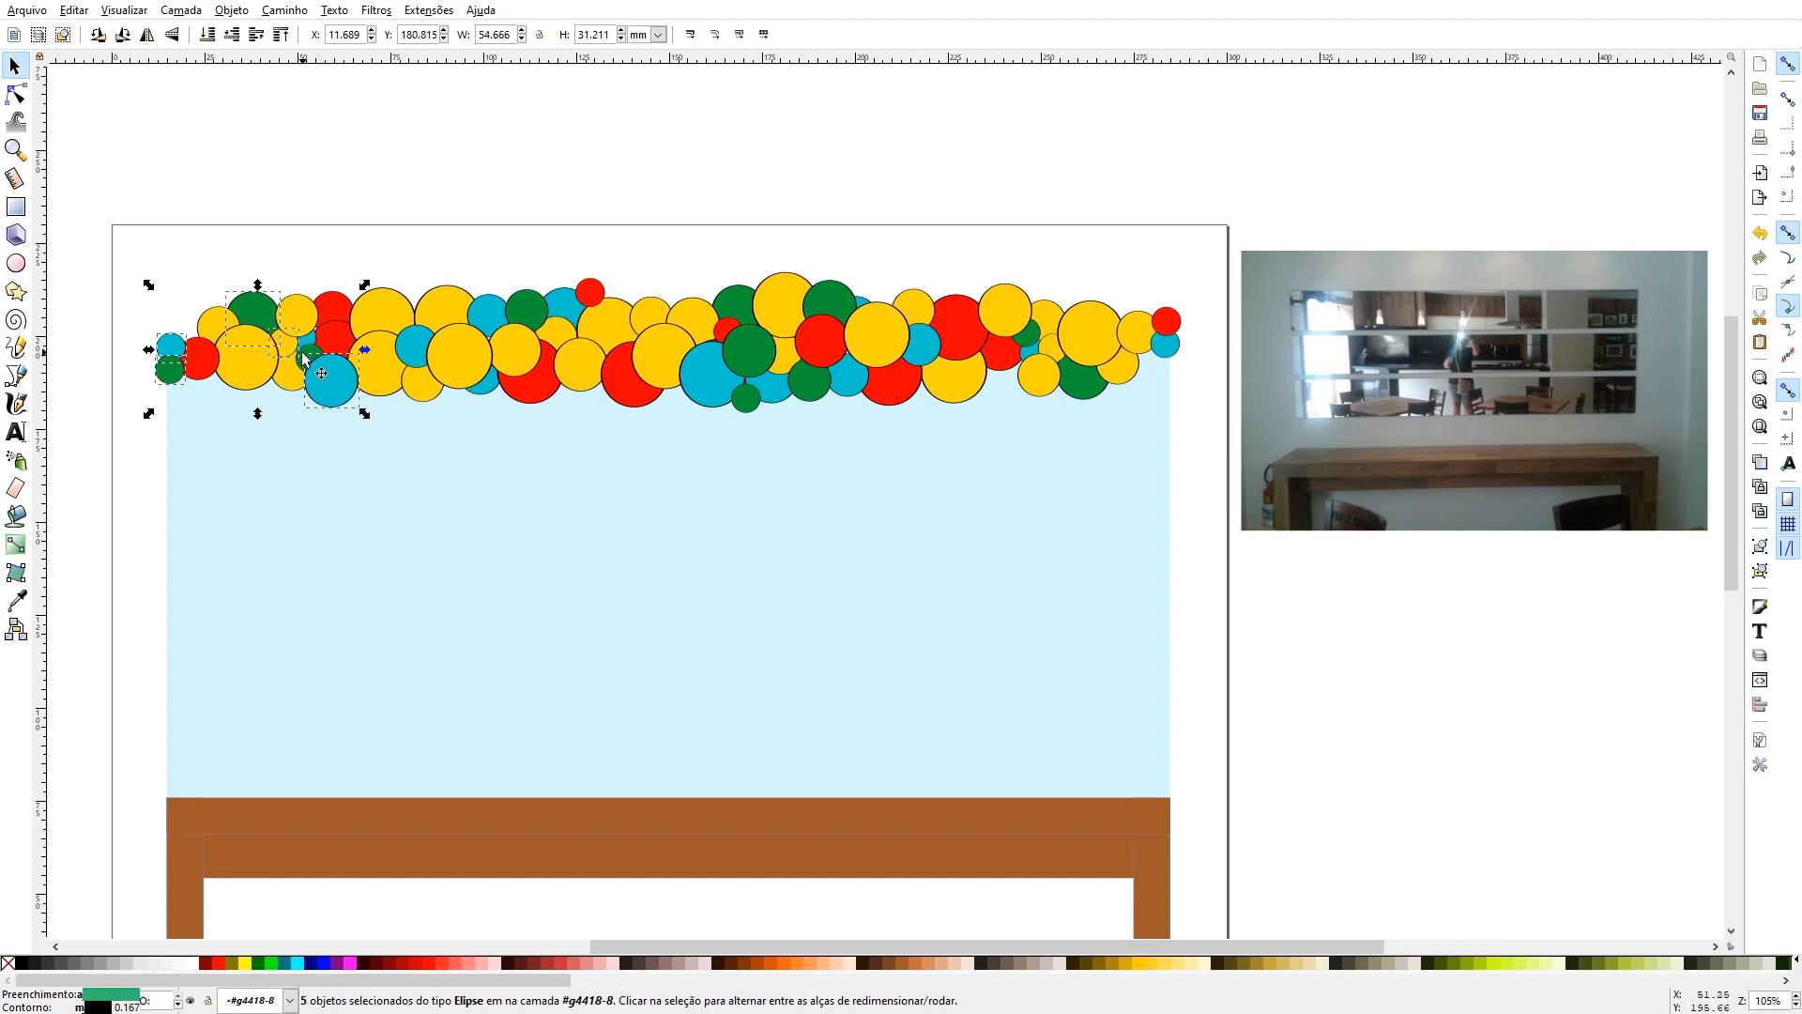
shift+click(307, 358)
shift+click(324, 376)
shift+click(324, 376)
shift+click(414, 350)
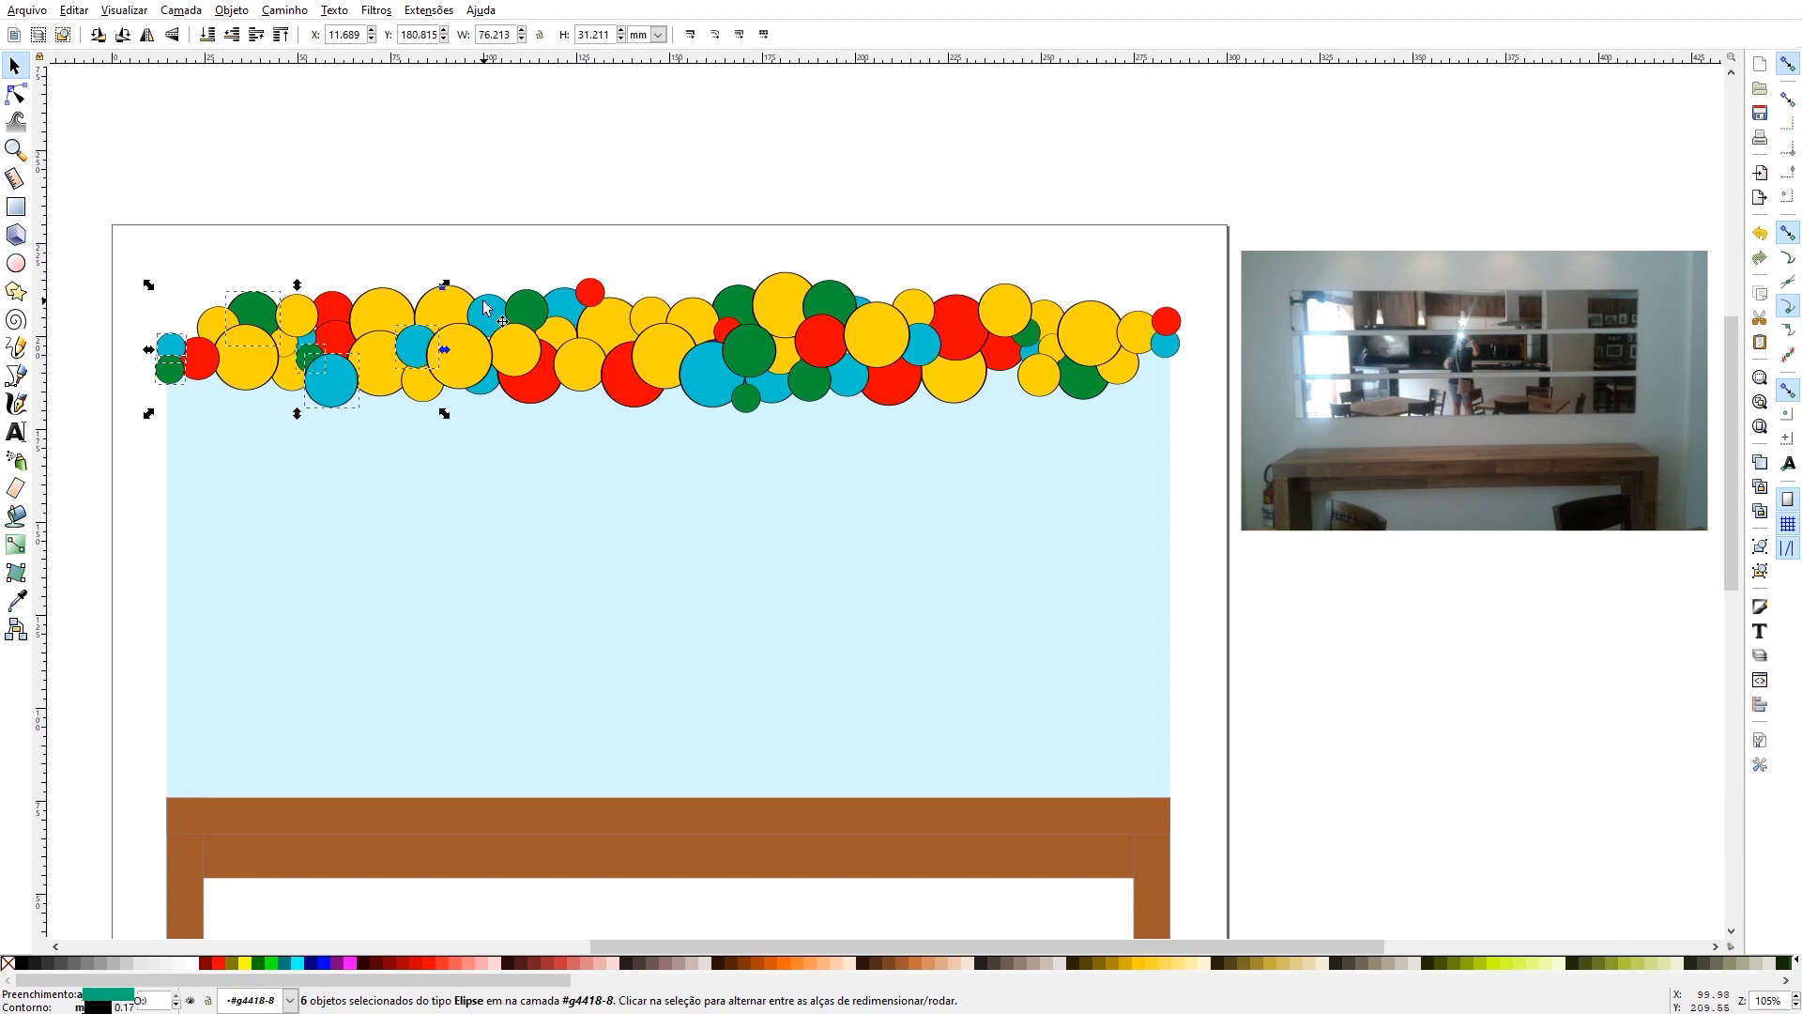
shift+click(485, 309)
shift+click(527, 308)
shift+click(590, 292)
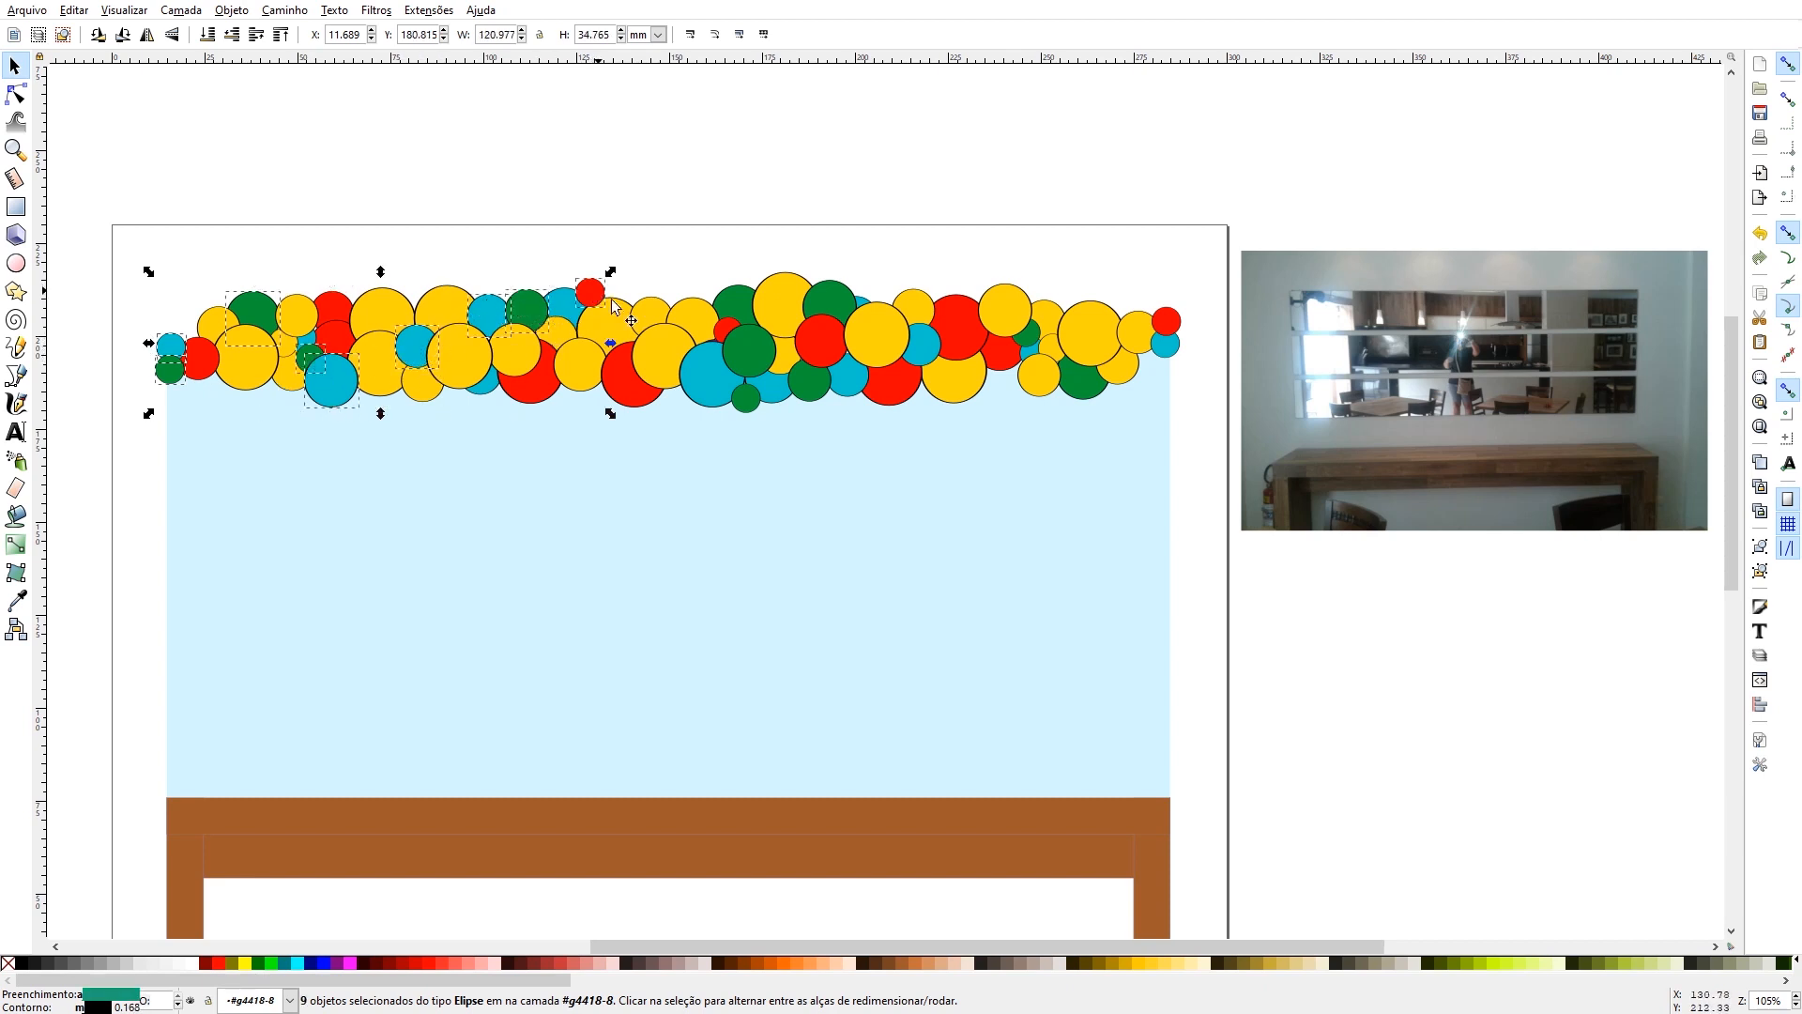
shift+click(741, 308)
shift+click(839, 313)
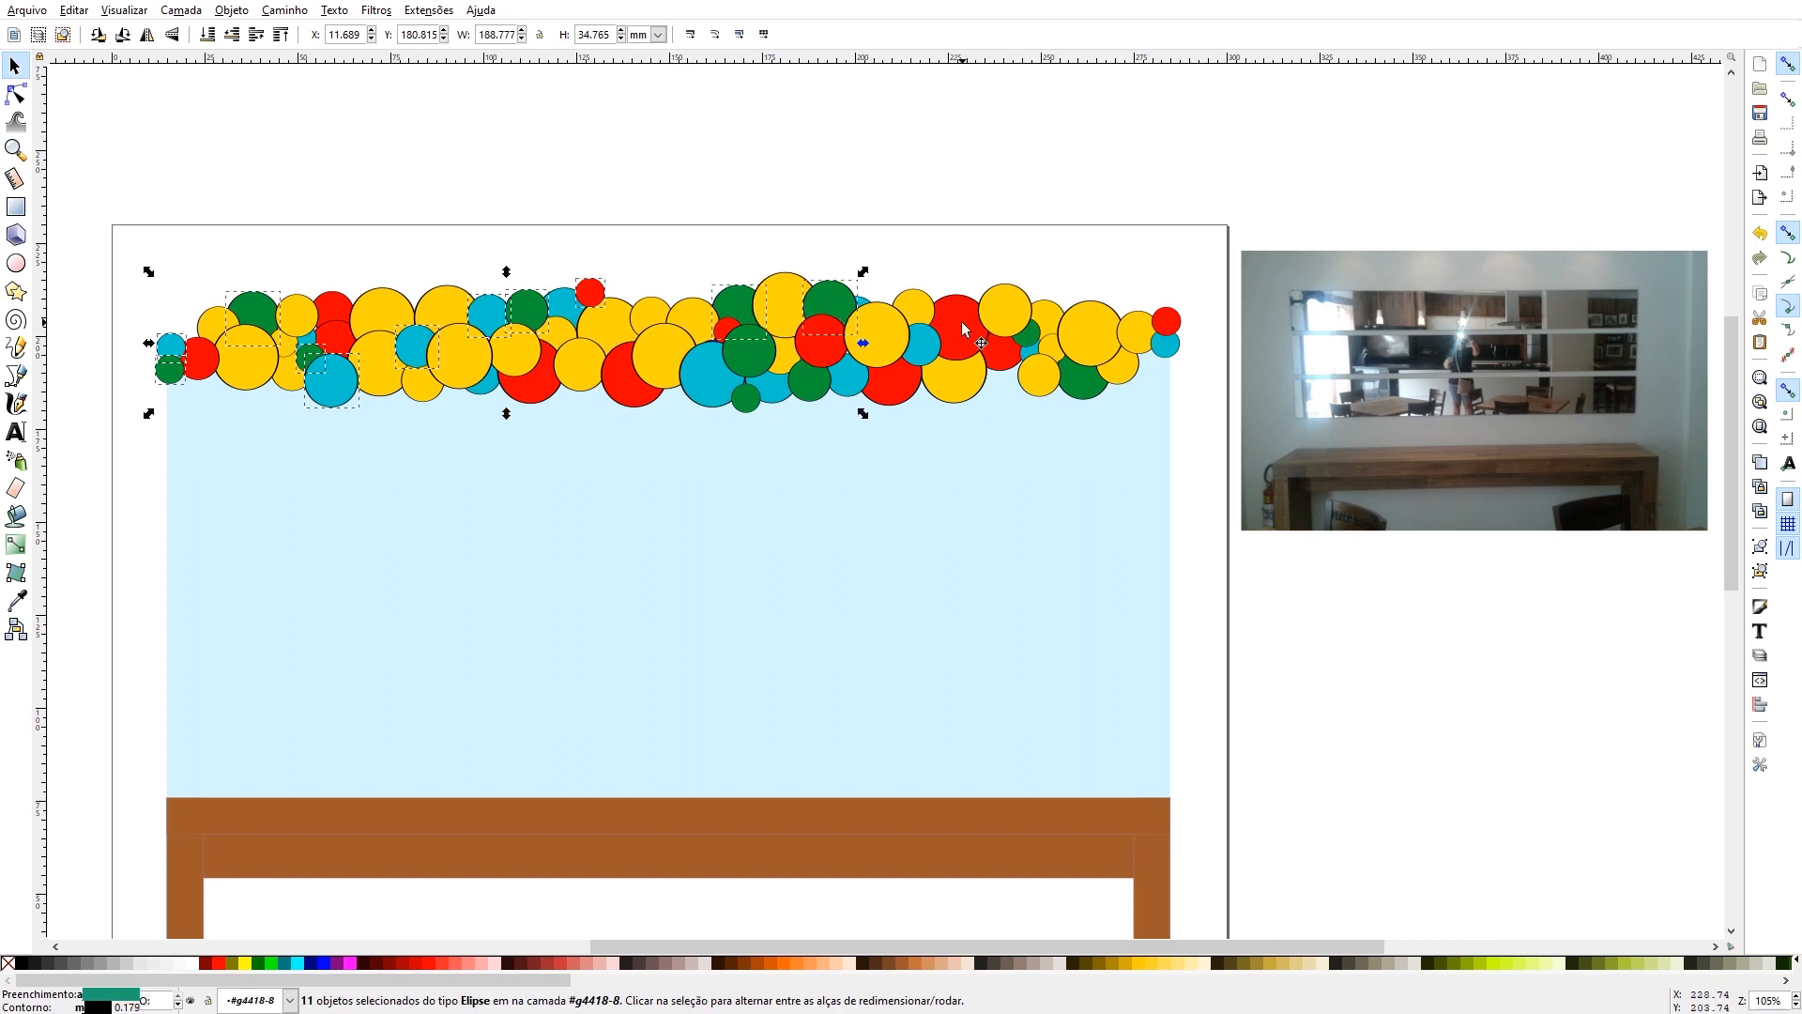
shift+click(1030, 341)
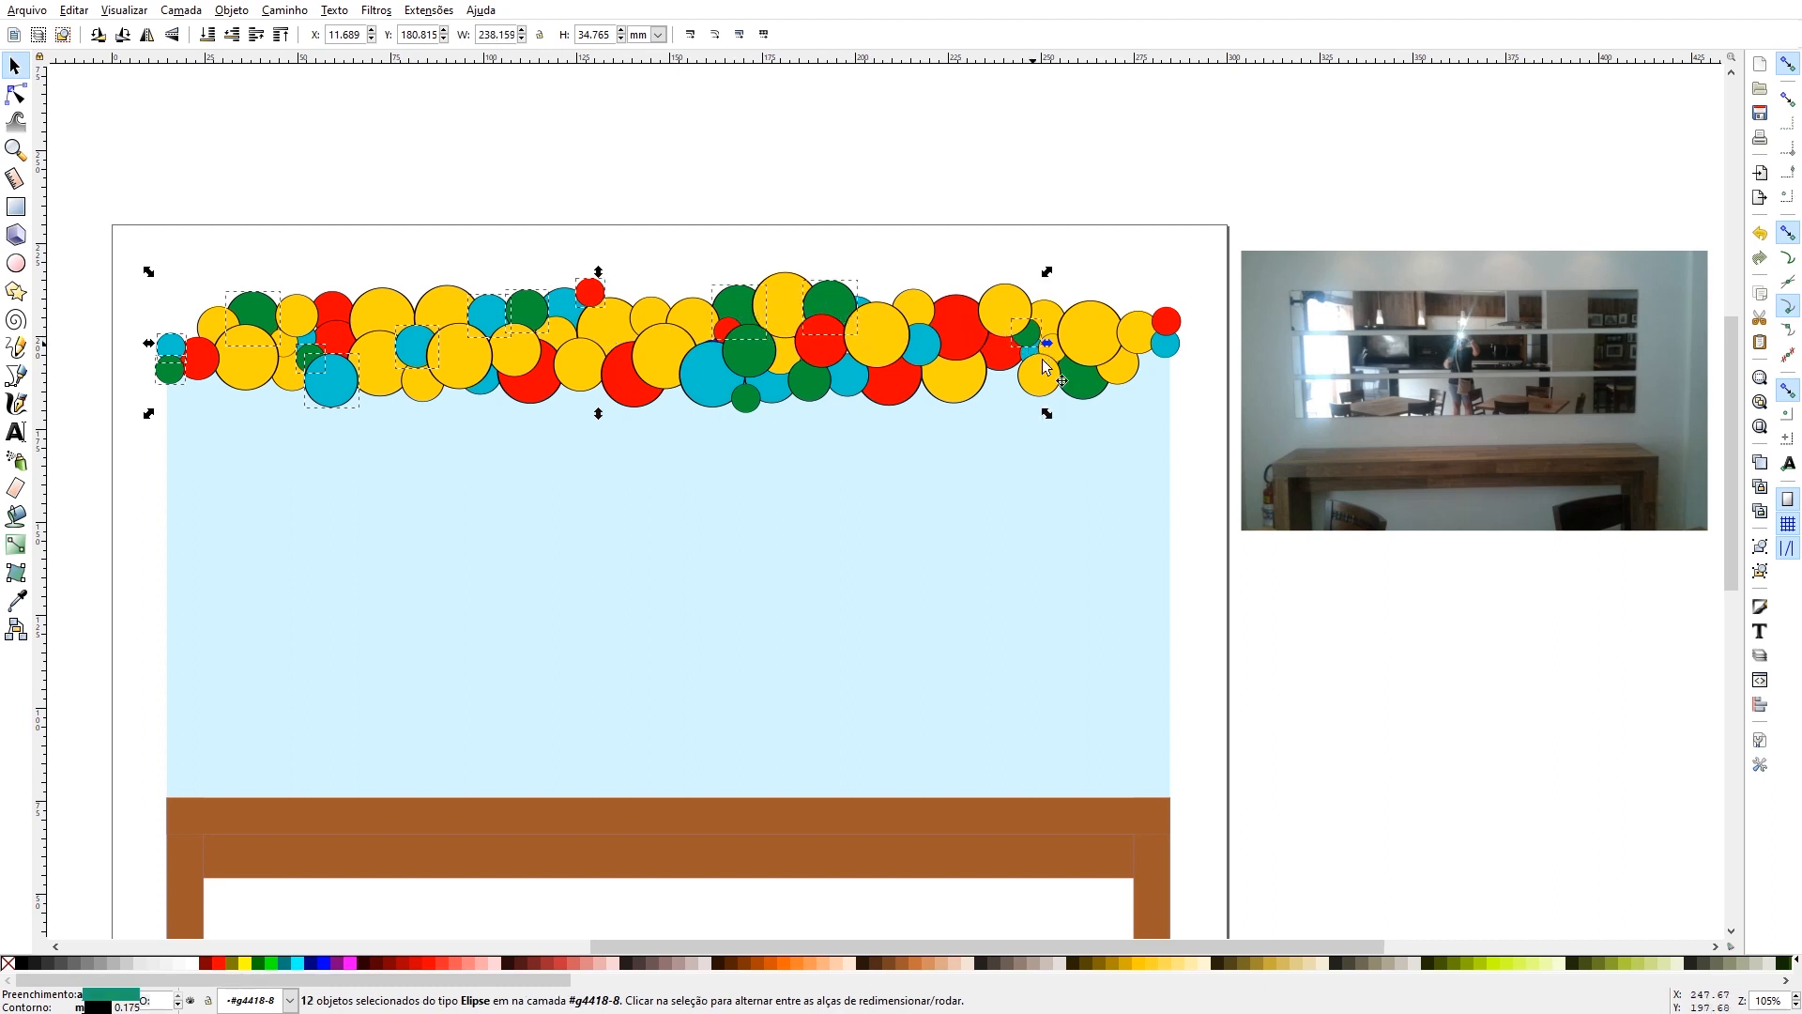
shift+click(1082, 388)
shift+click(1164, 354)
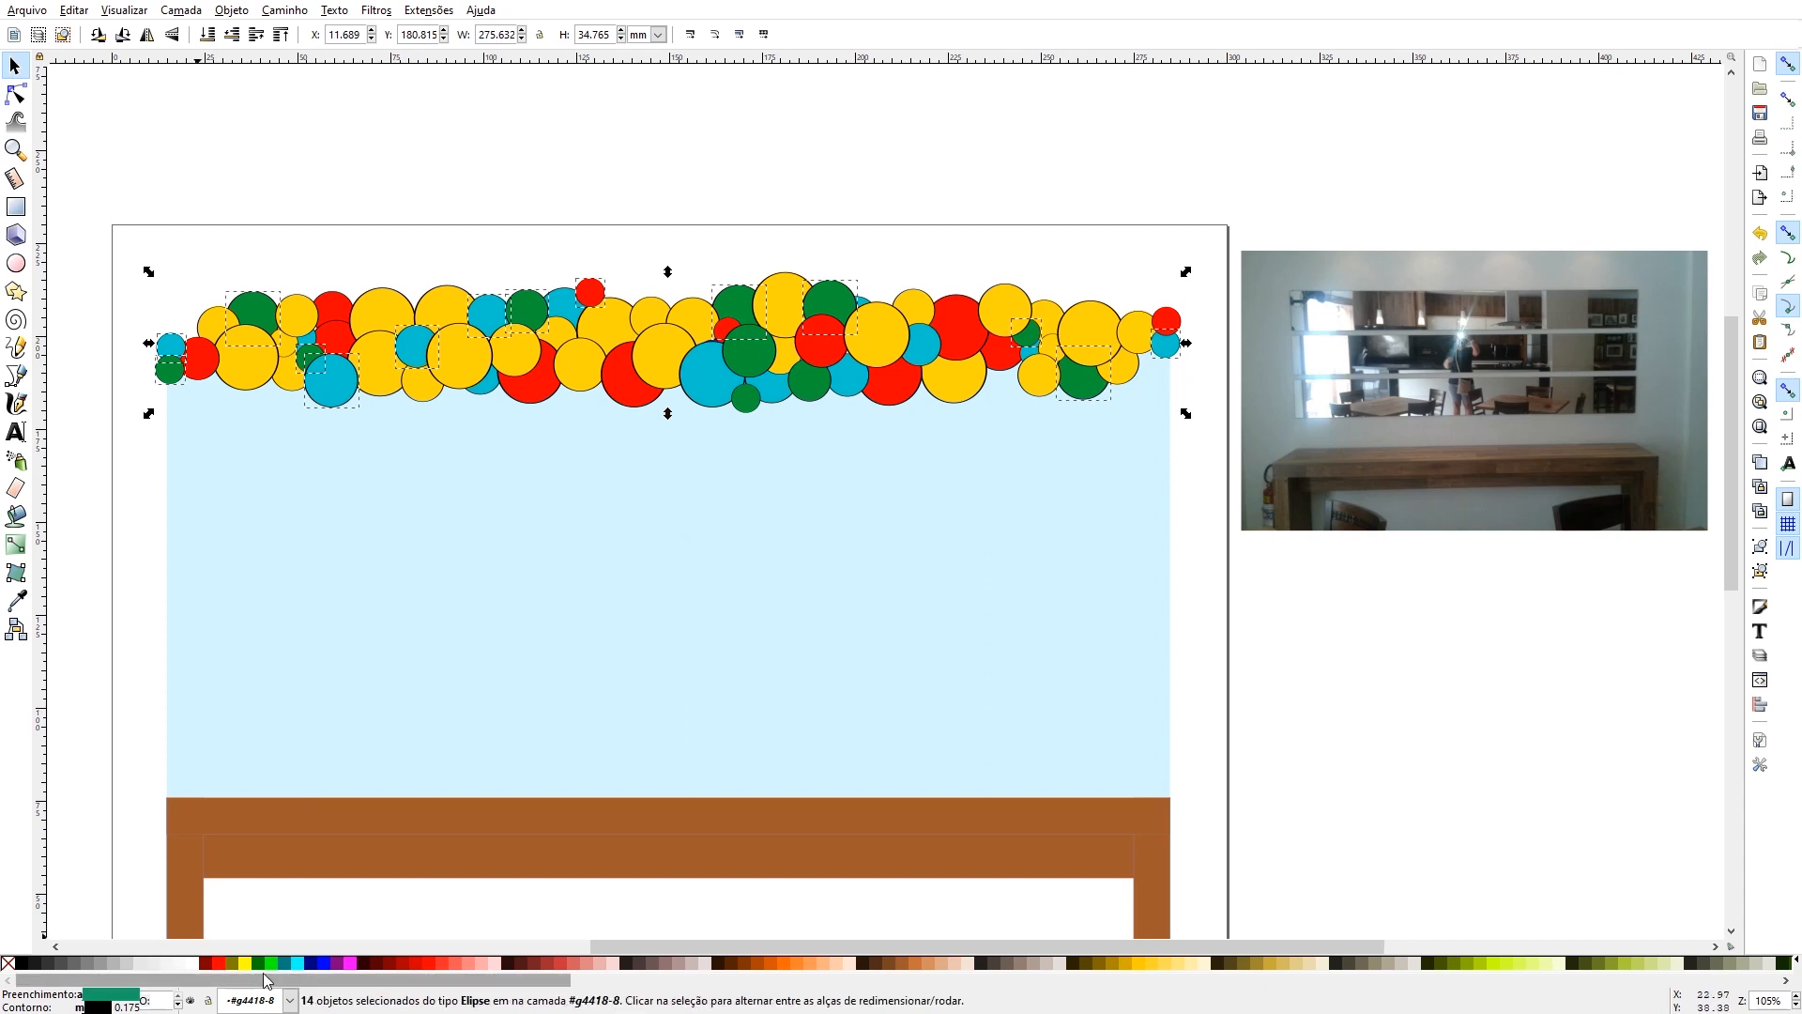
click(21, 963)
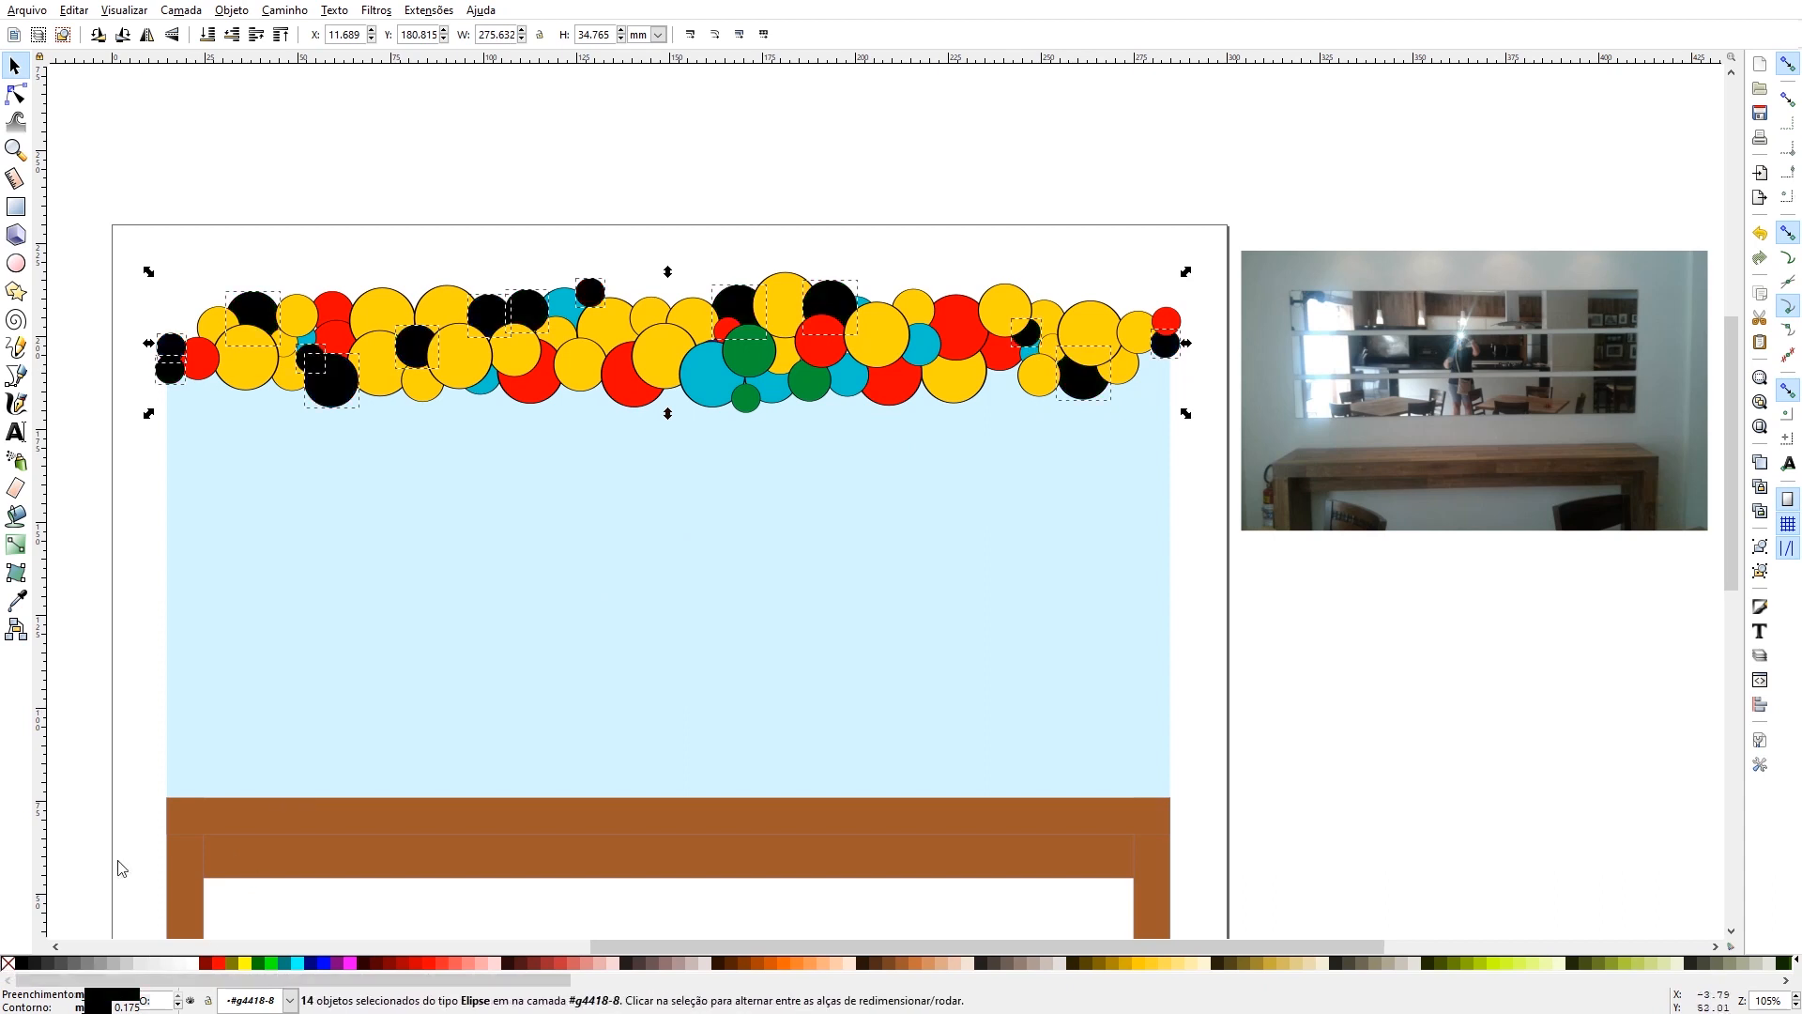
- Fill the three remaining green balloons near the garland's centre with black
click(741, 358)
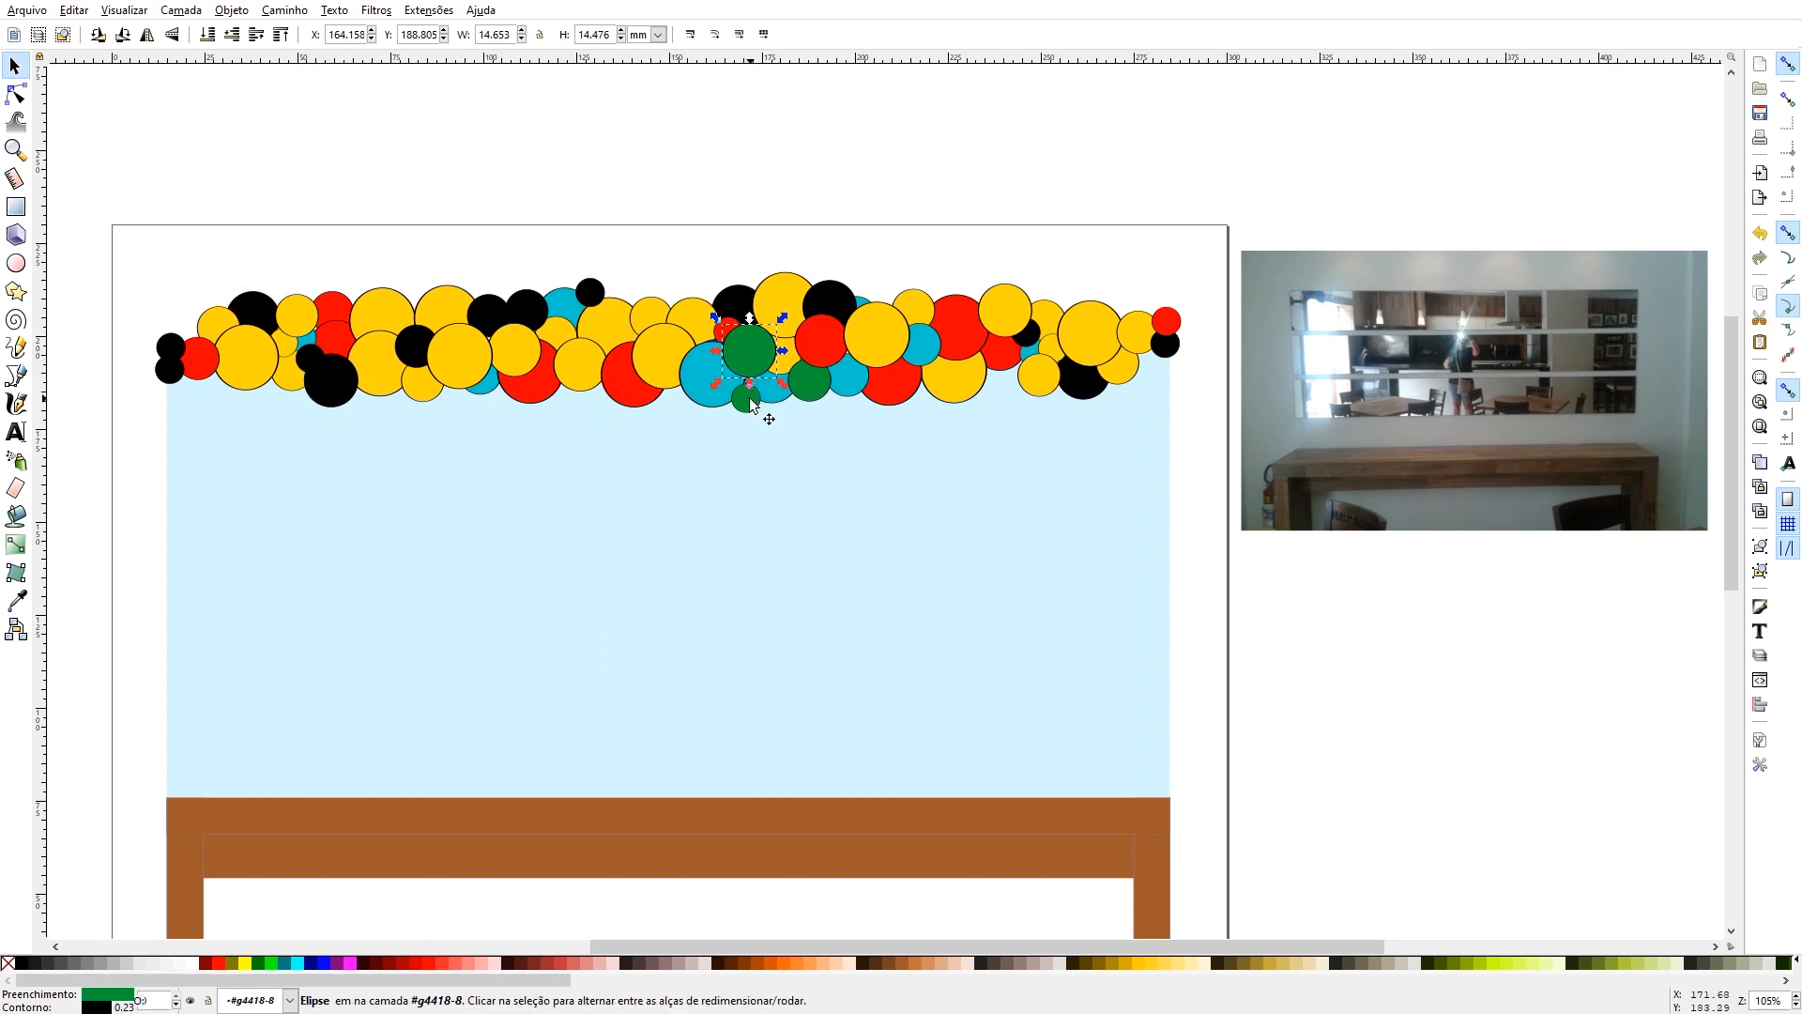
shift+click(746, 399)
shift+click(815, 390)
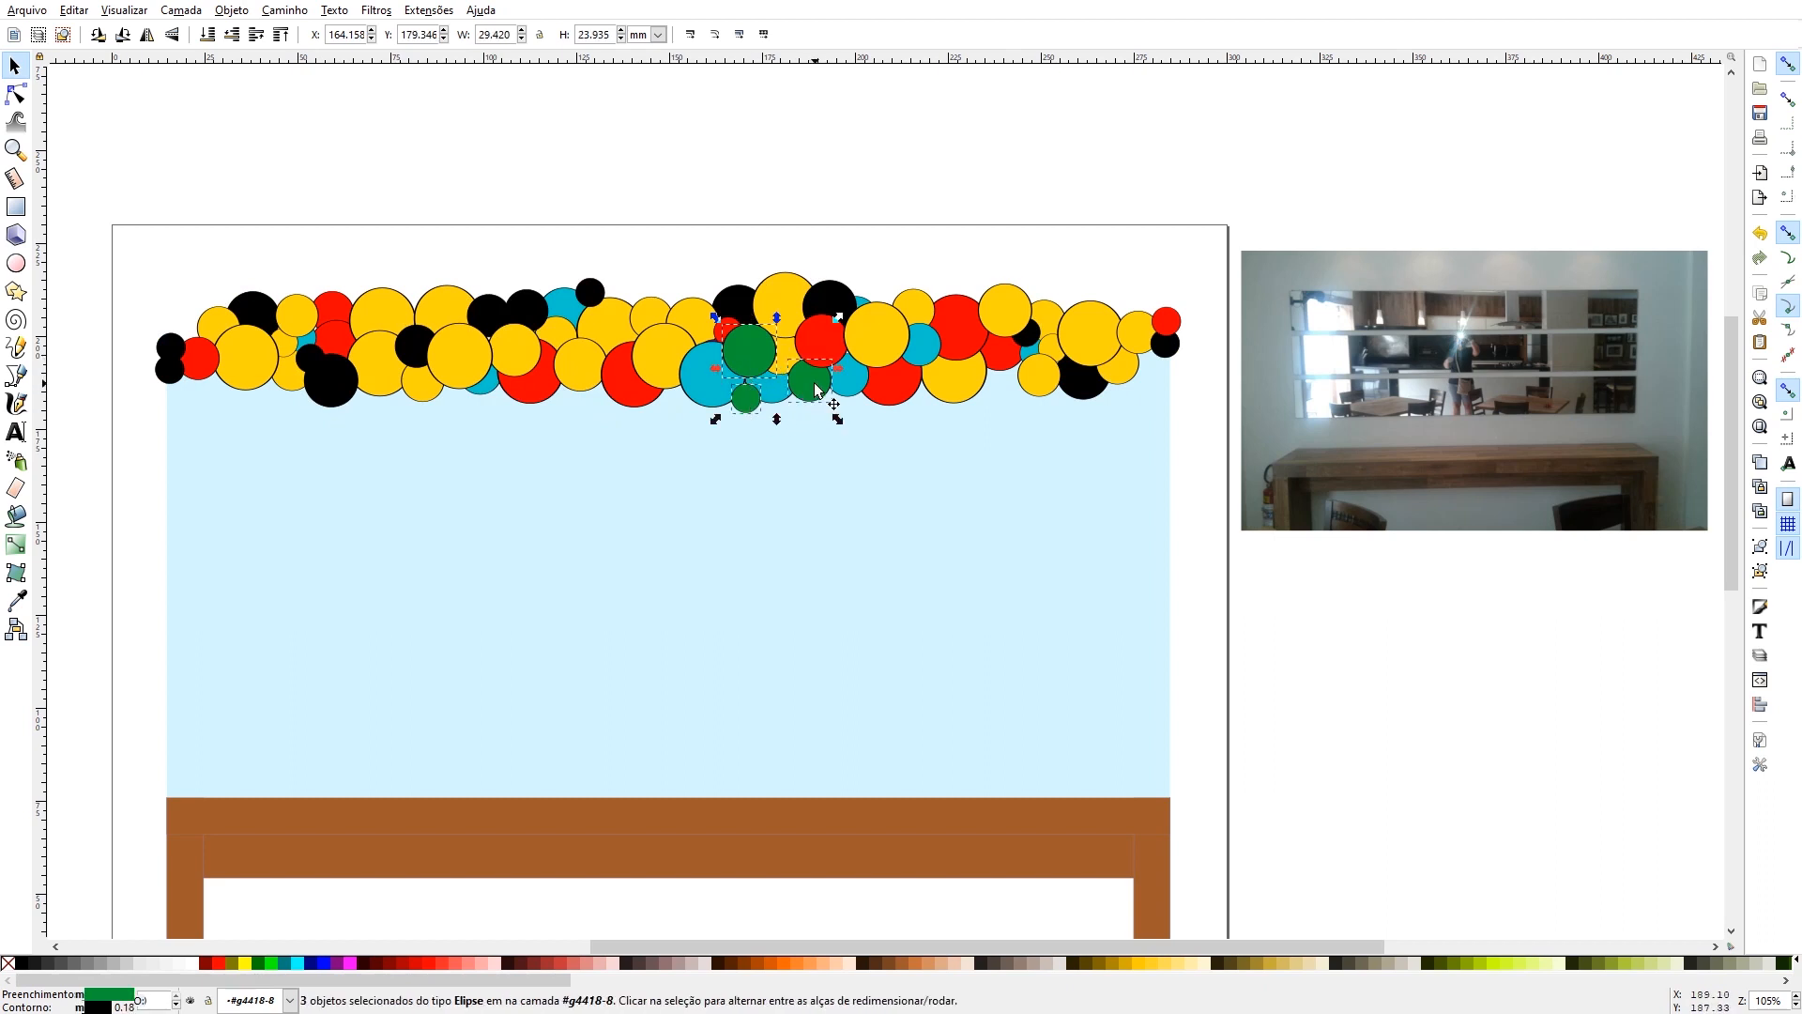
click(21, 963)
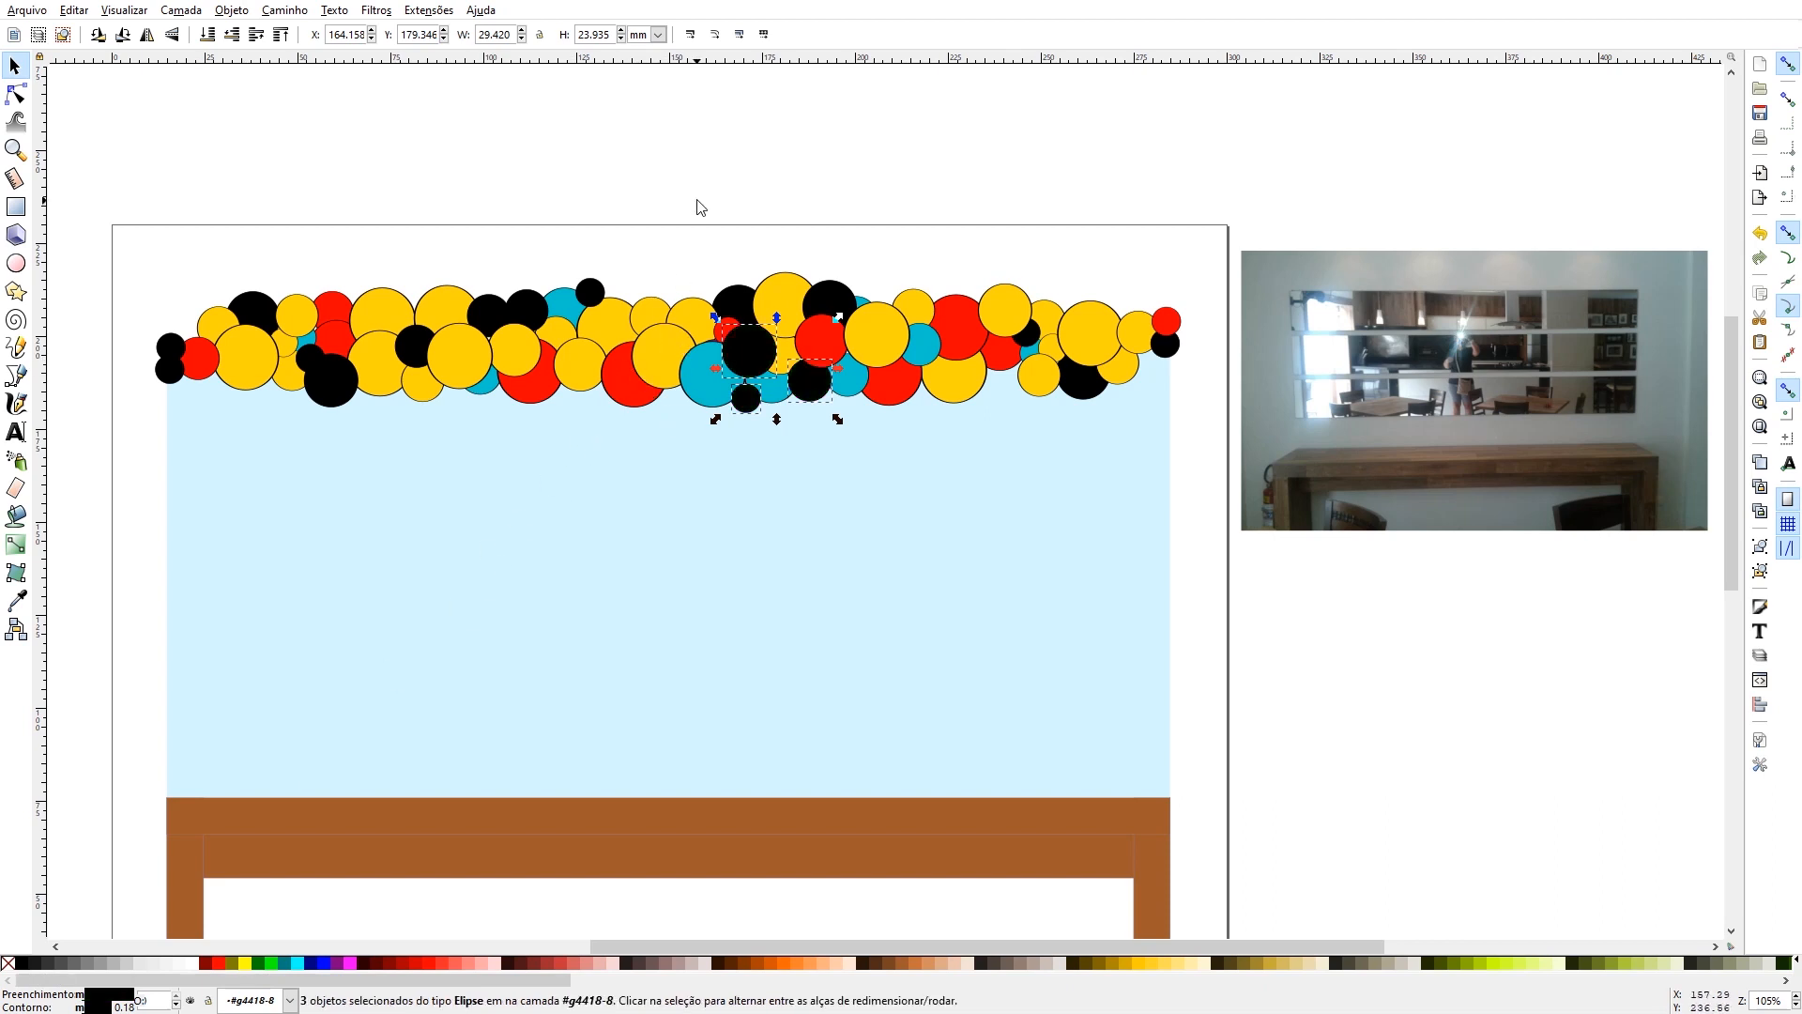
click(709, 134)
- Fill the large blue balloon on the lower edge near the garland's centre and the blue one on its upper edge with red
click(707, 374)
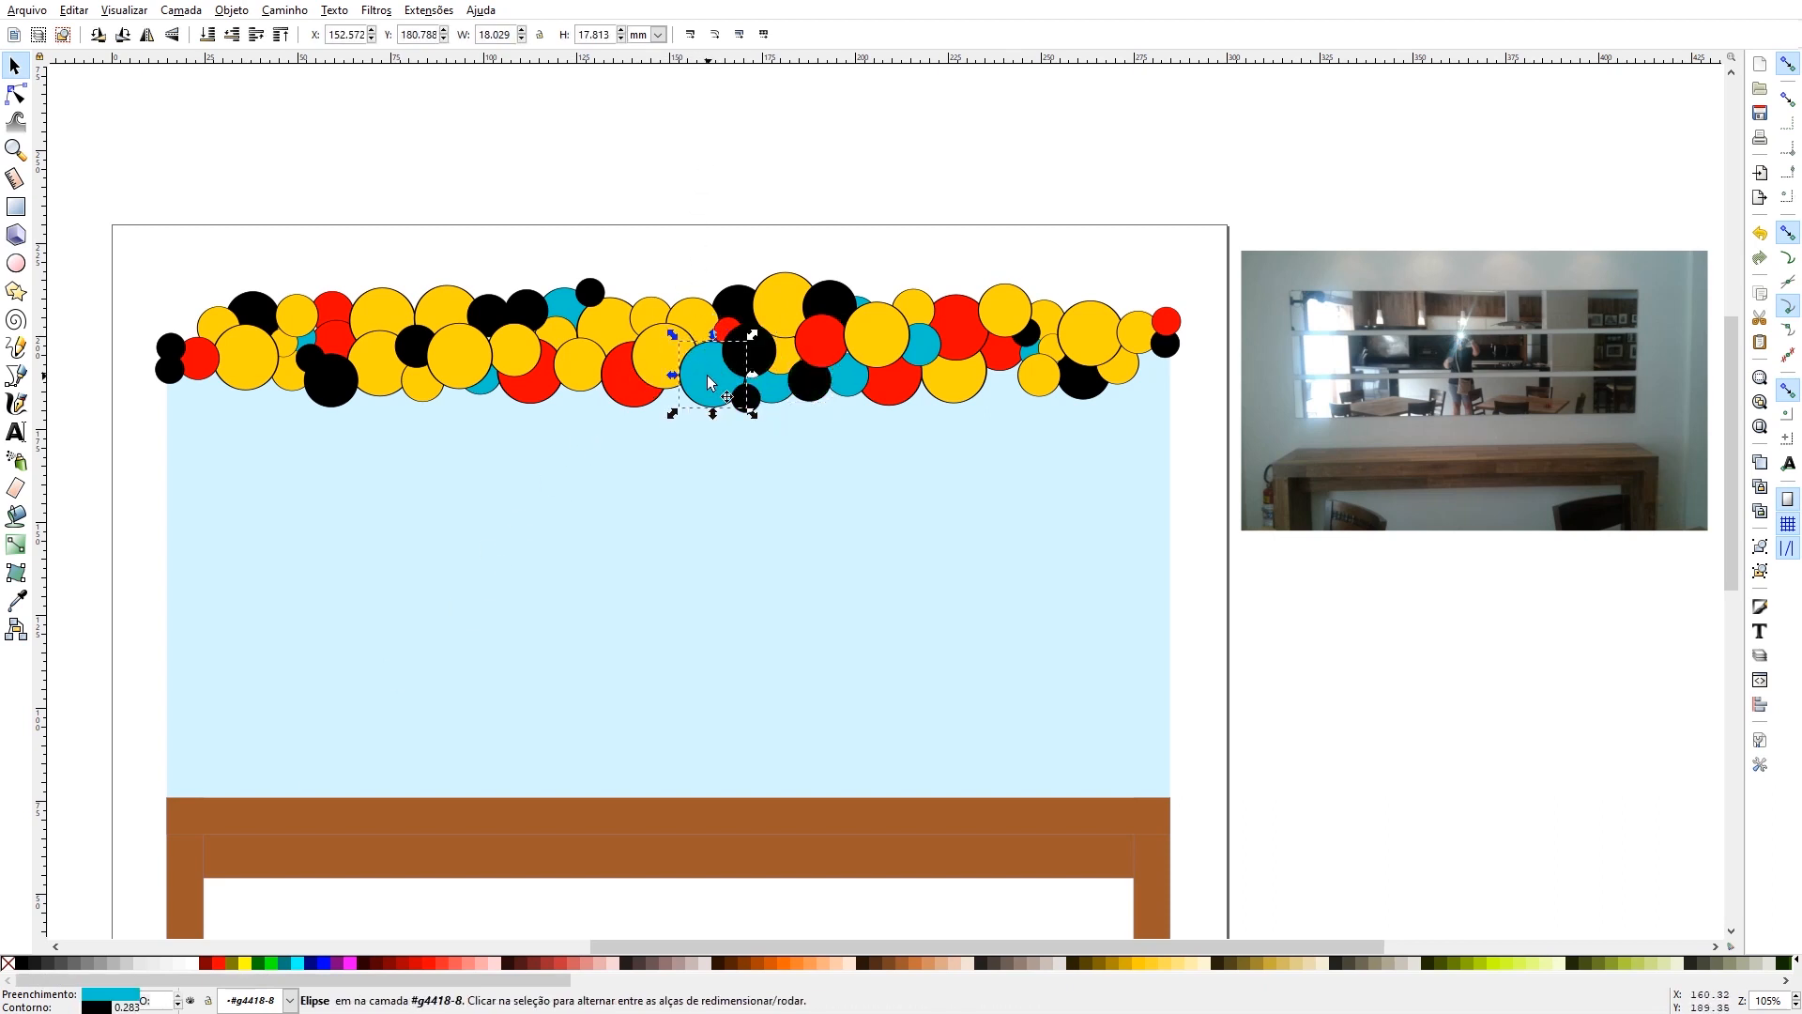
click(222, 963)
click(561, 306)
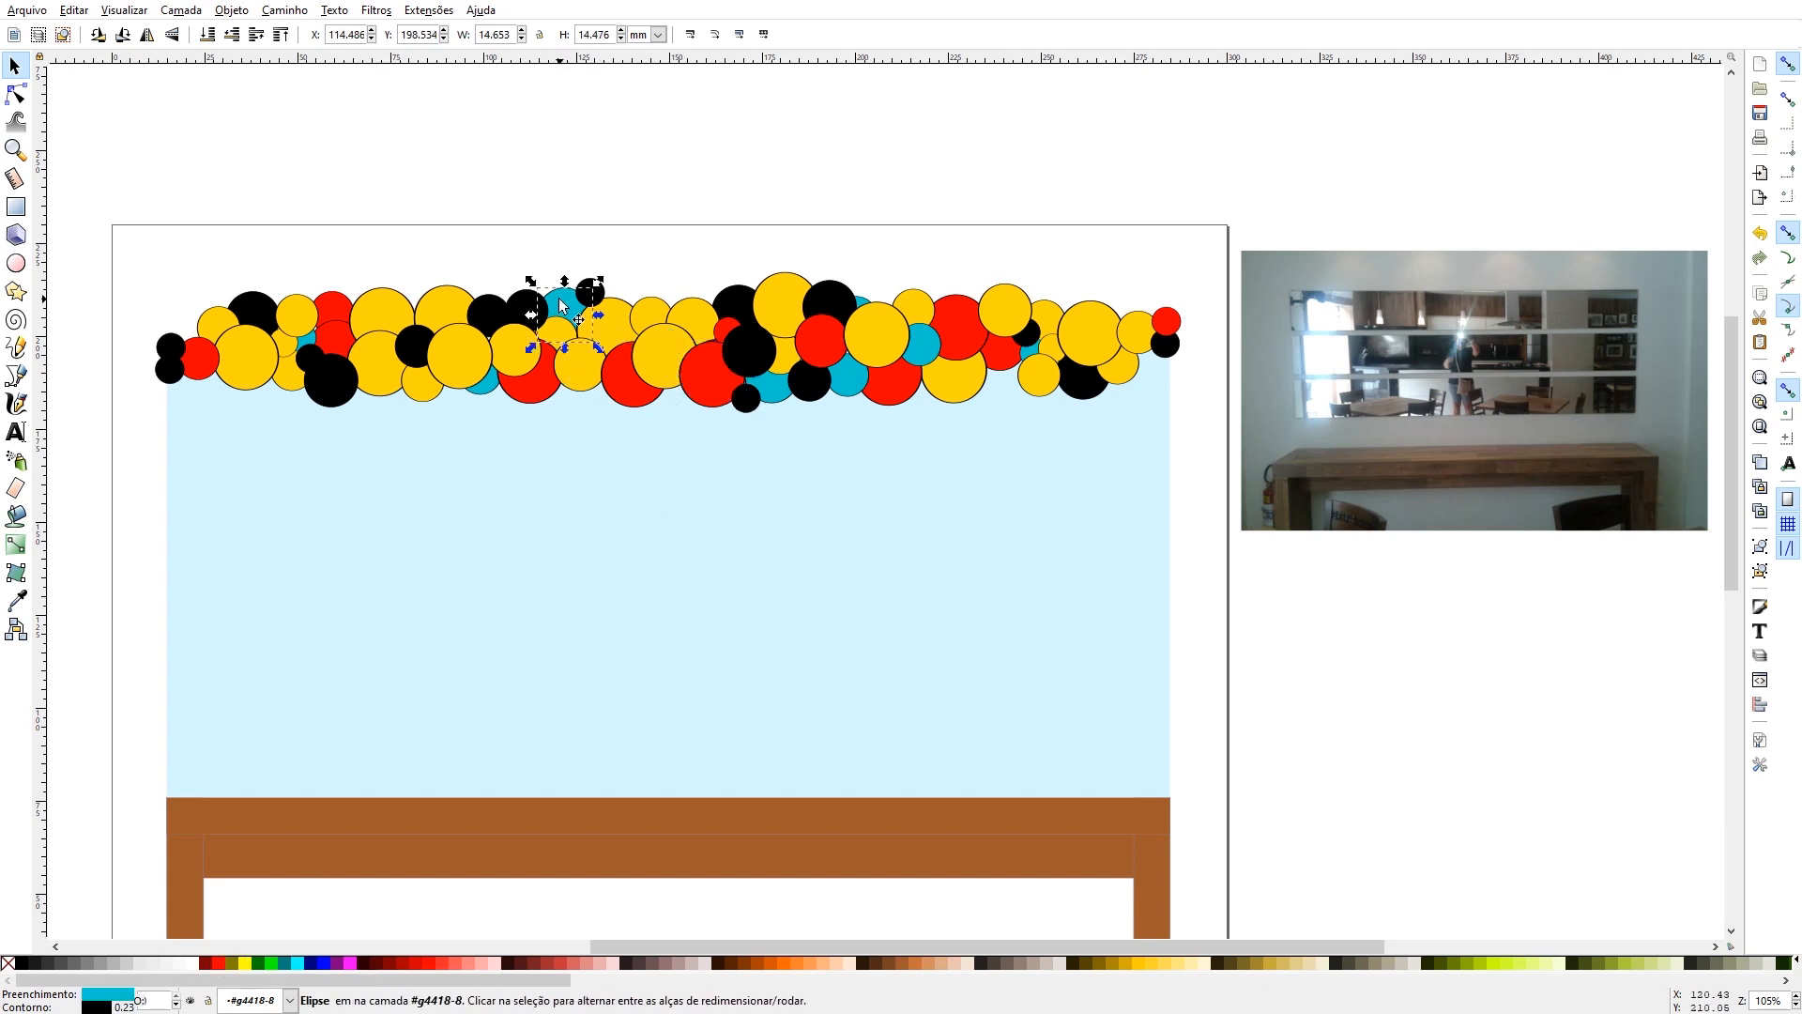
click(220, 963)
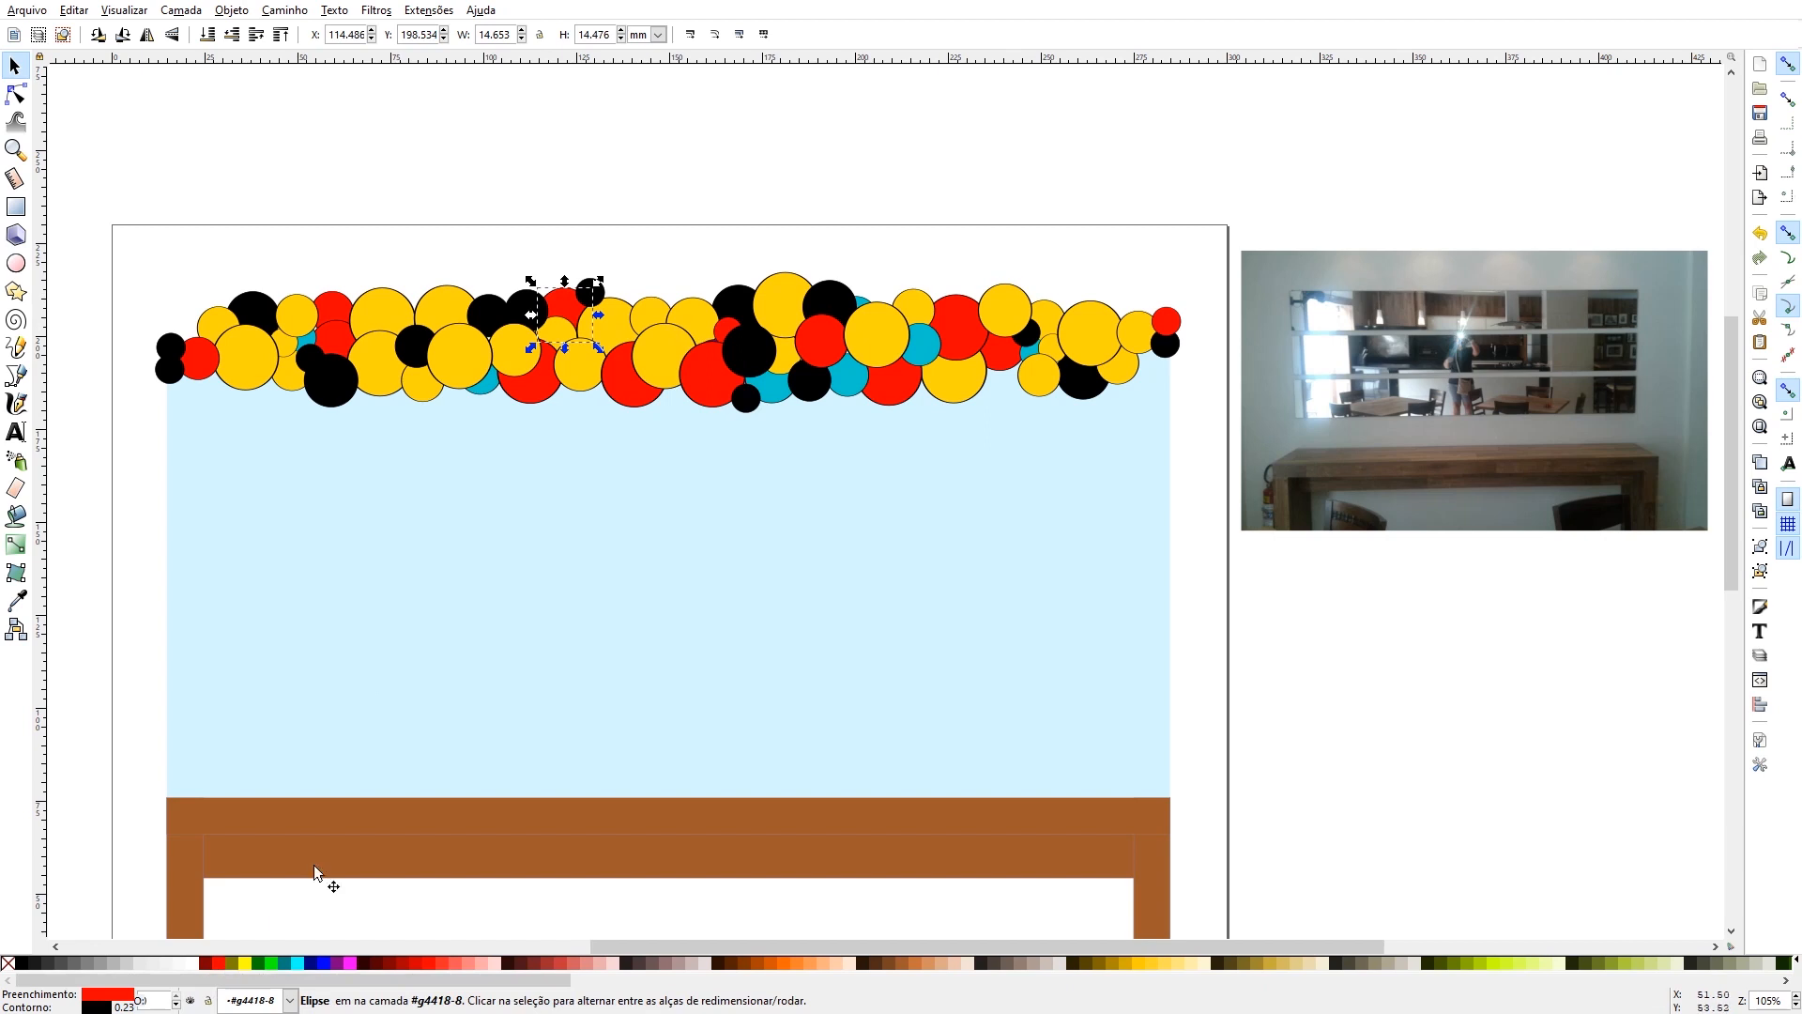
- Move the small yellow balloon near the garland's left end aside, delete the small blue balloon behind it, and put the yellow one back
click(298, 319)
drag(298, 319, 293, 275)
click(310, 327)
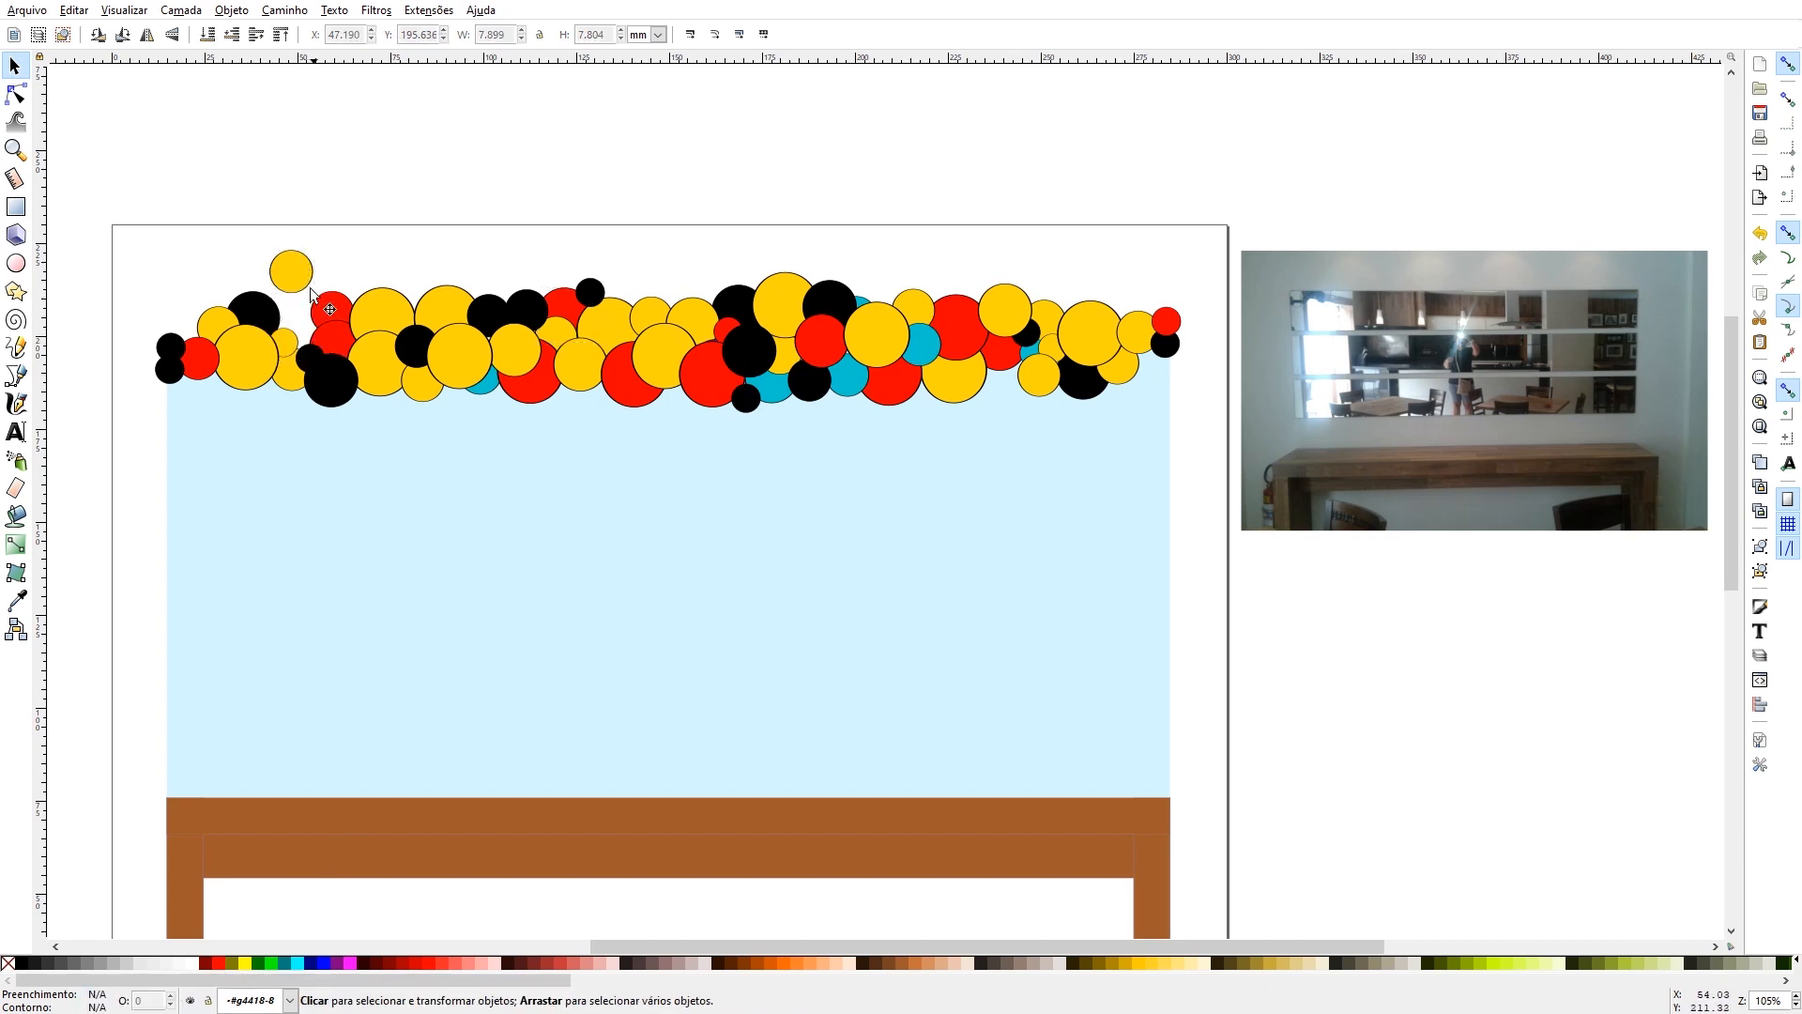
drag(303, 282, 296, 325)
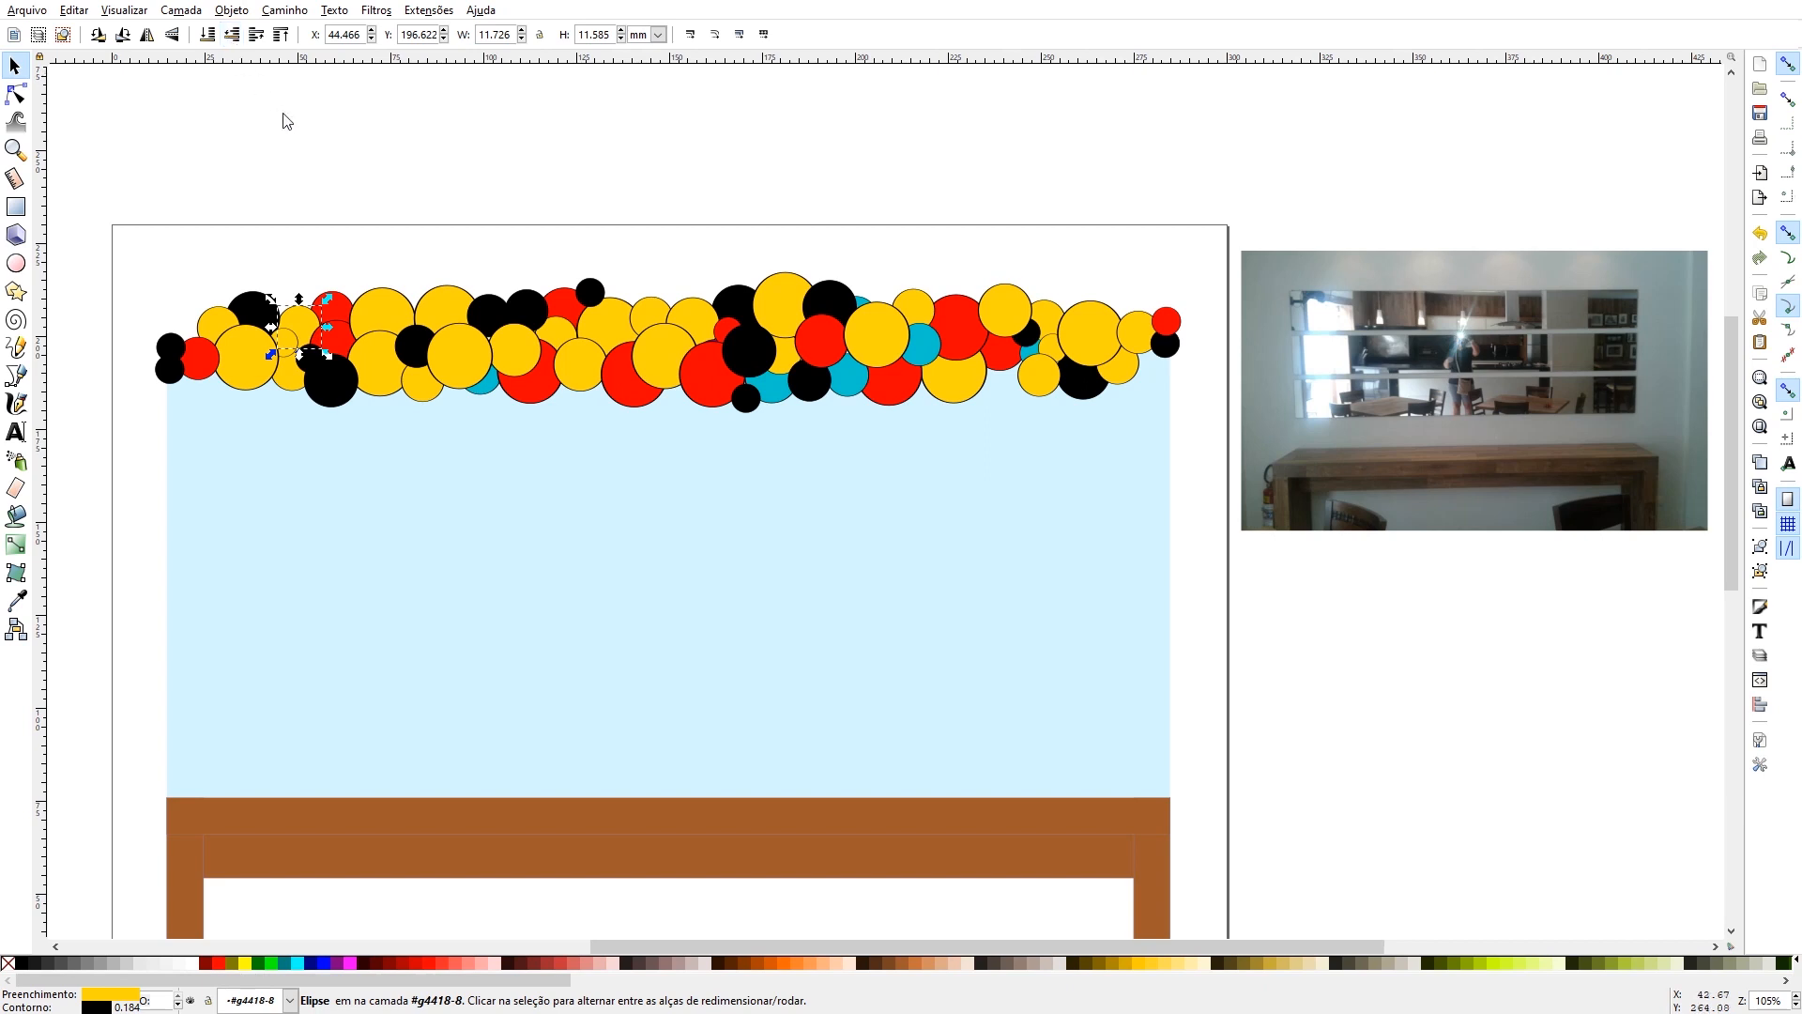
- Replace the blue balloon on the lower edge of the garland's left half with a copy of the nearby small yellow balloon
click(490, 390)
key(Delete)
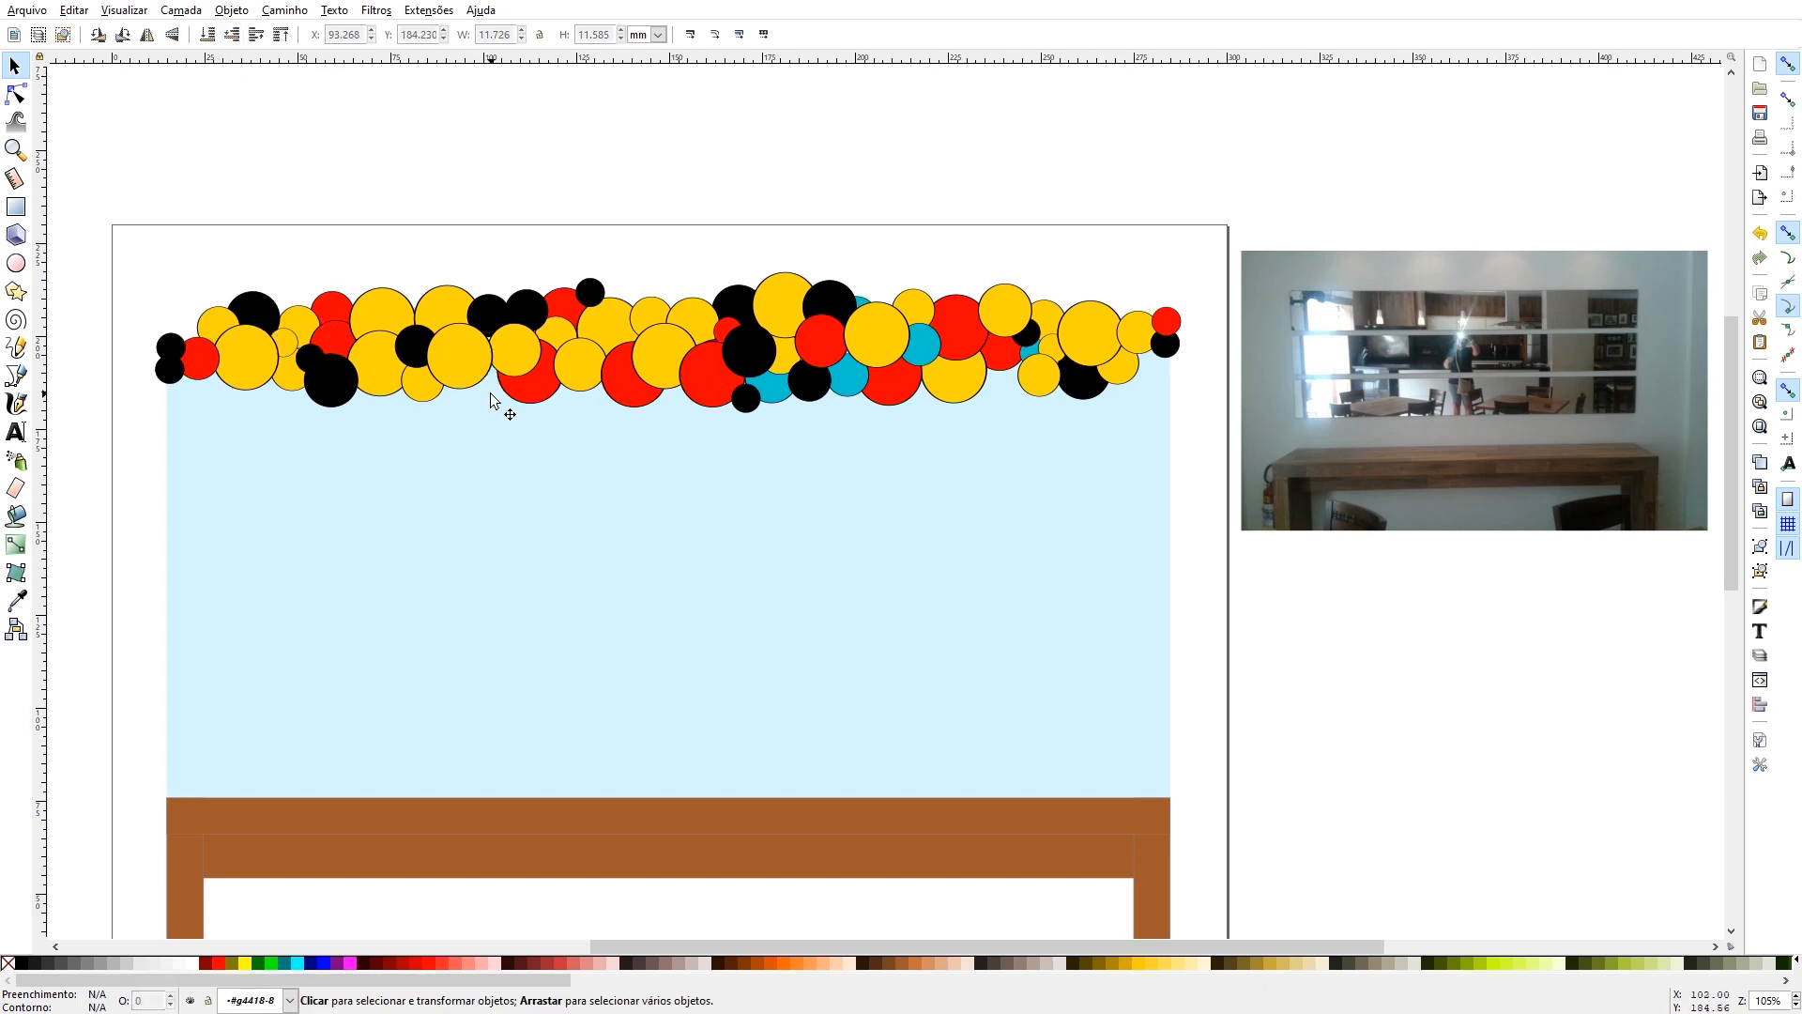
click(424, 397)
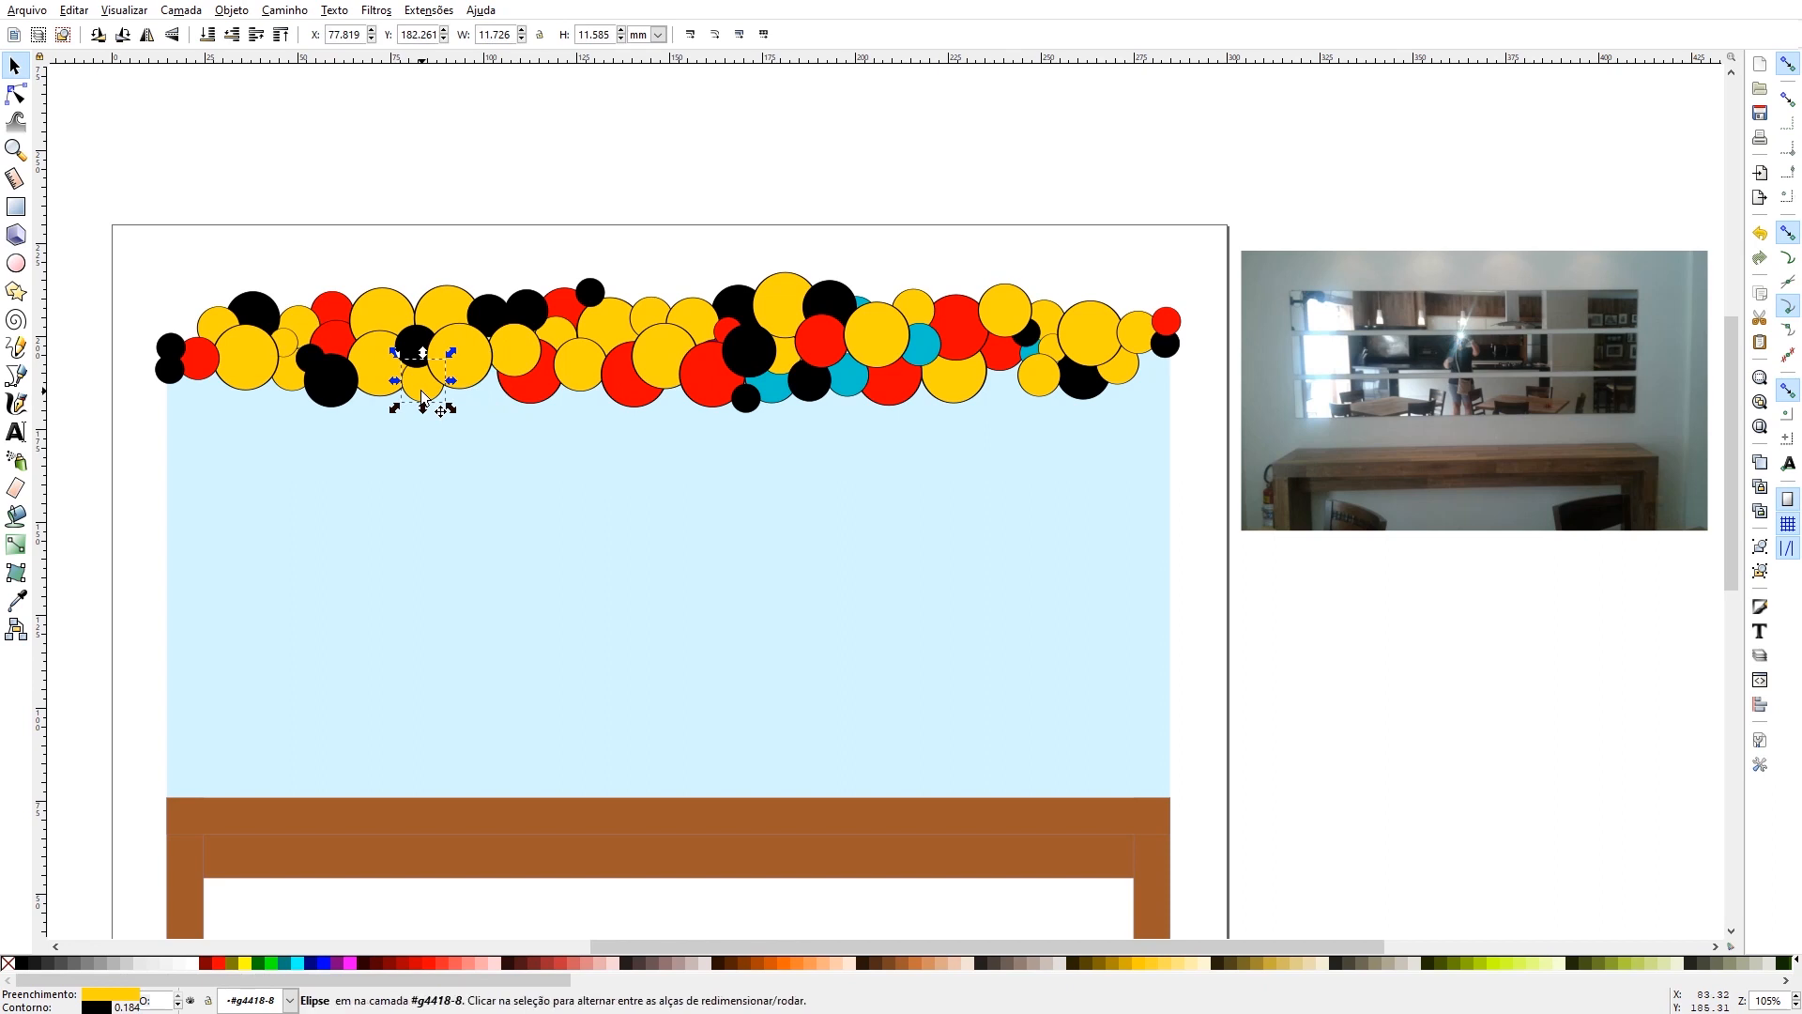
drag(479, 401, 498, 381)
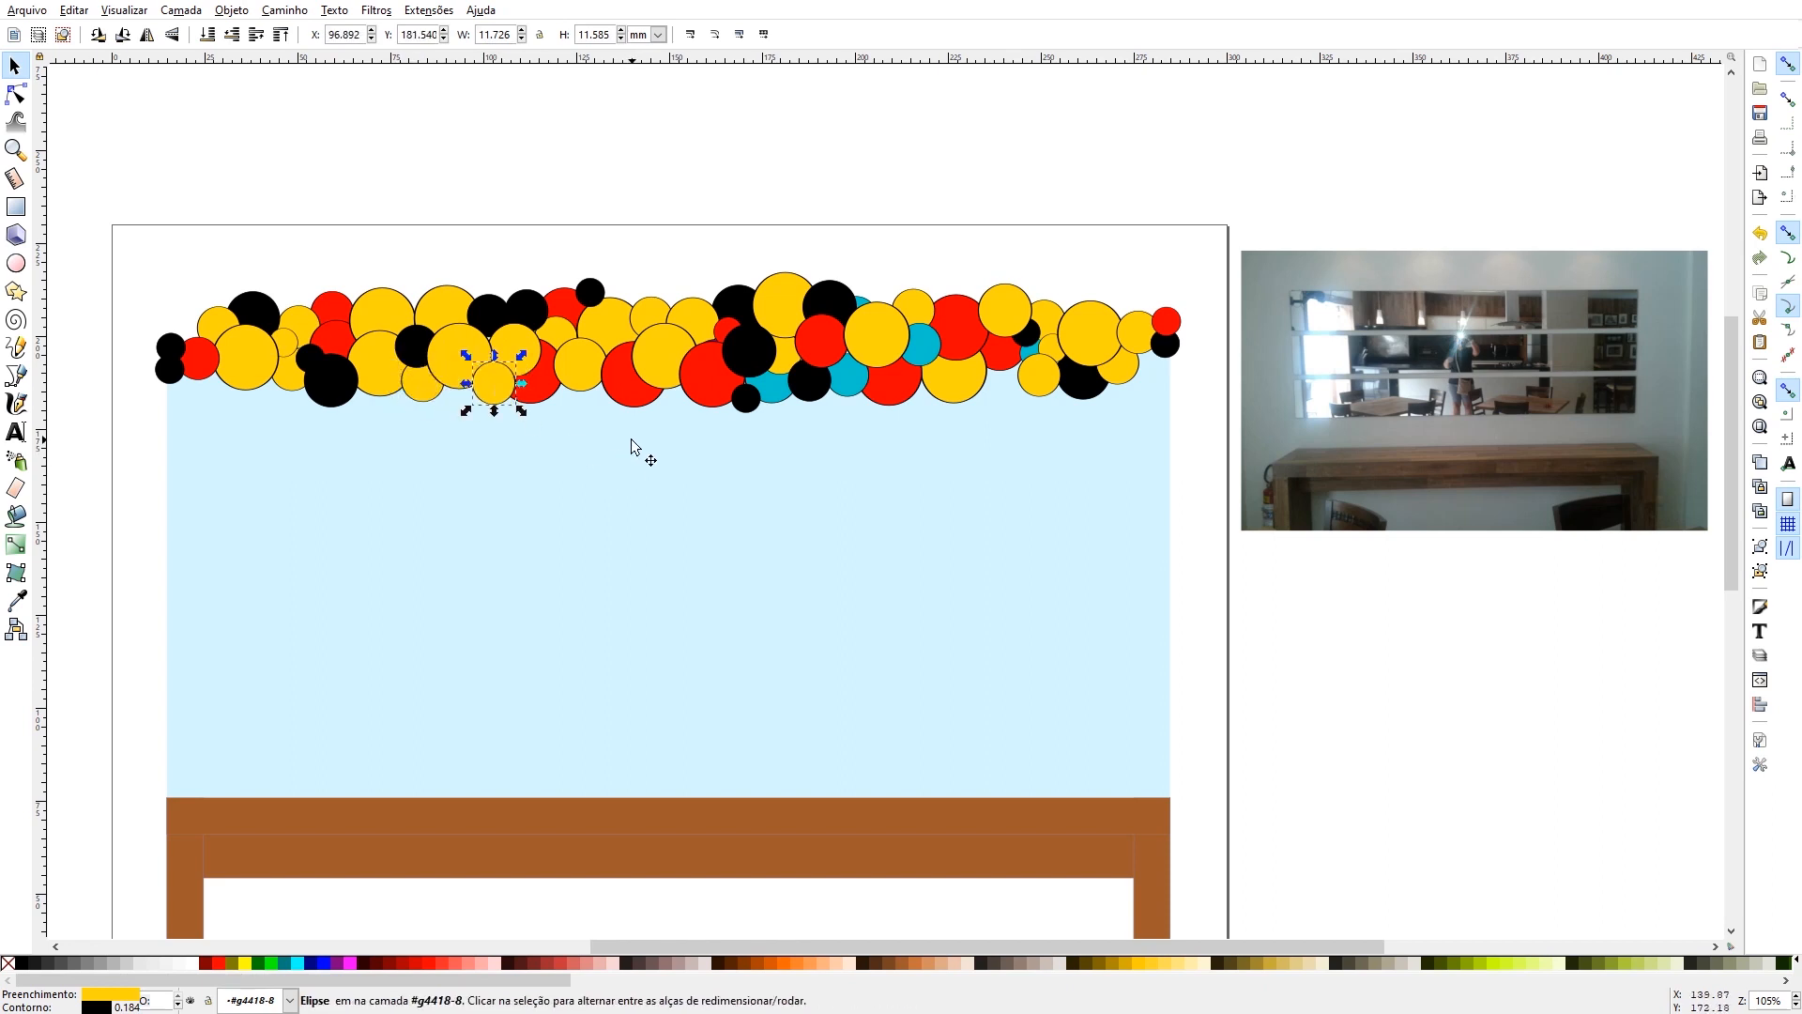
- Recolour the blue balloon on the lower edge near the centre and two more just right of it with yellow sampled from the garland
click(779, 396)
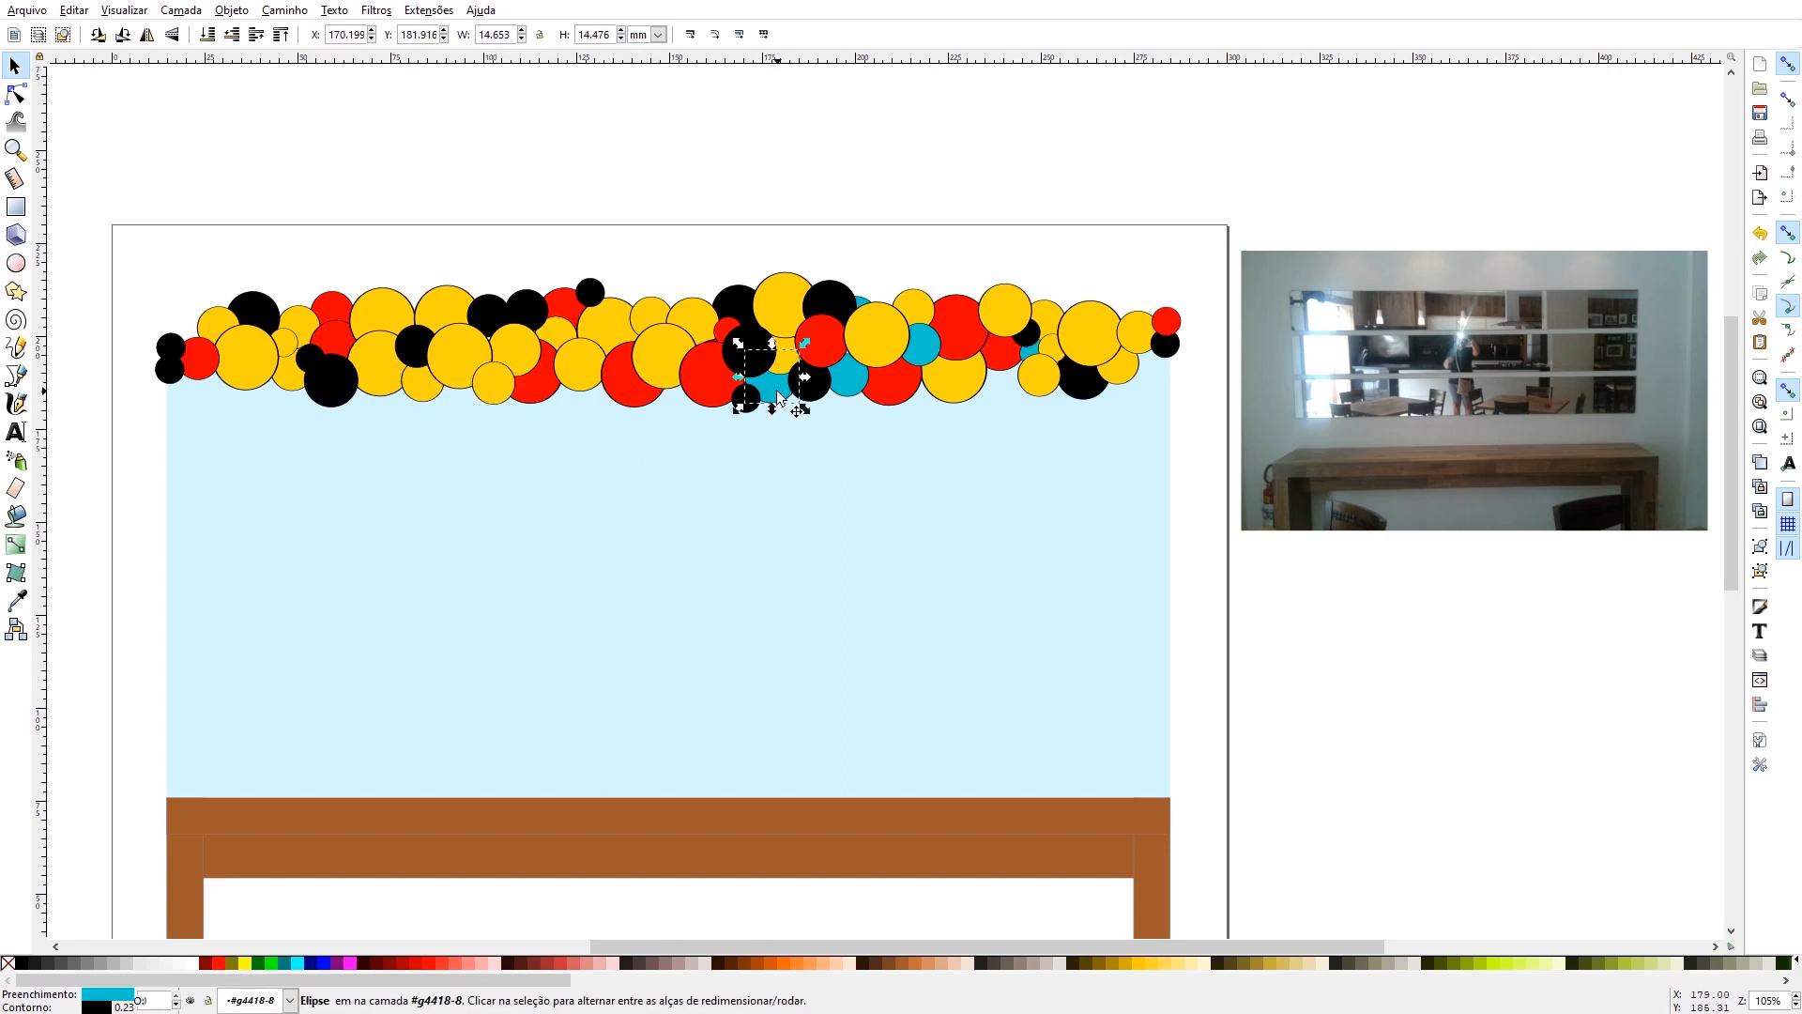
click(16, 601)
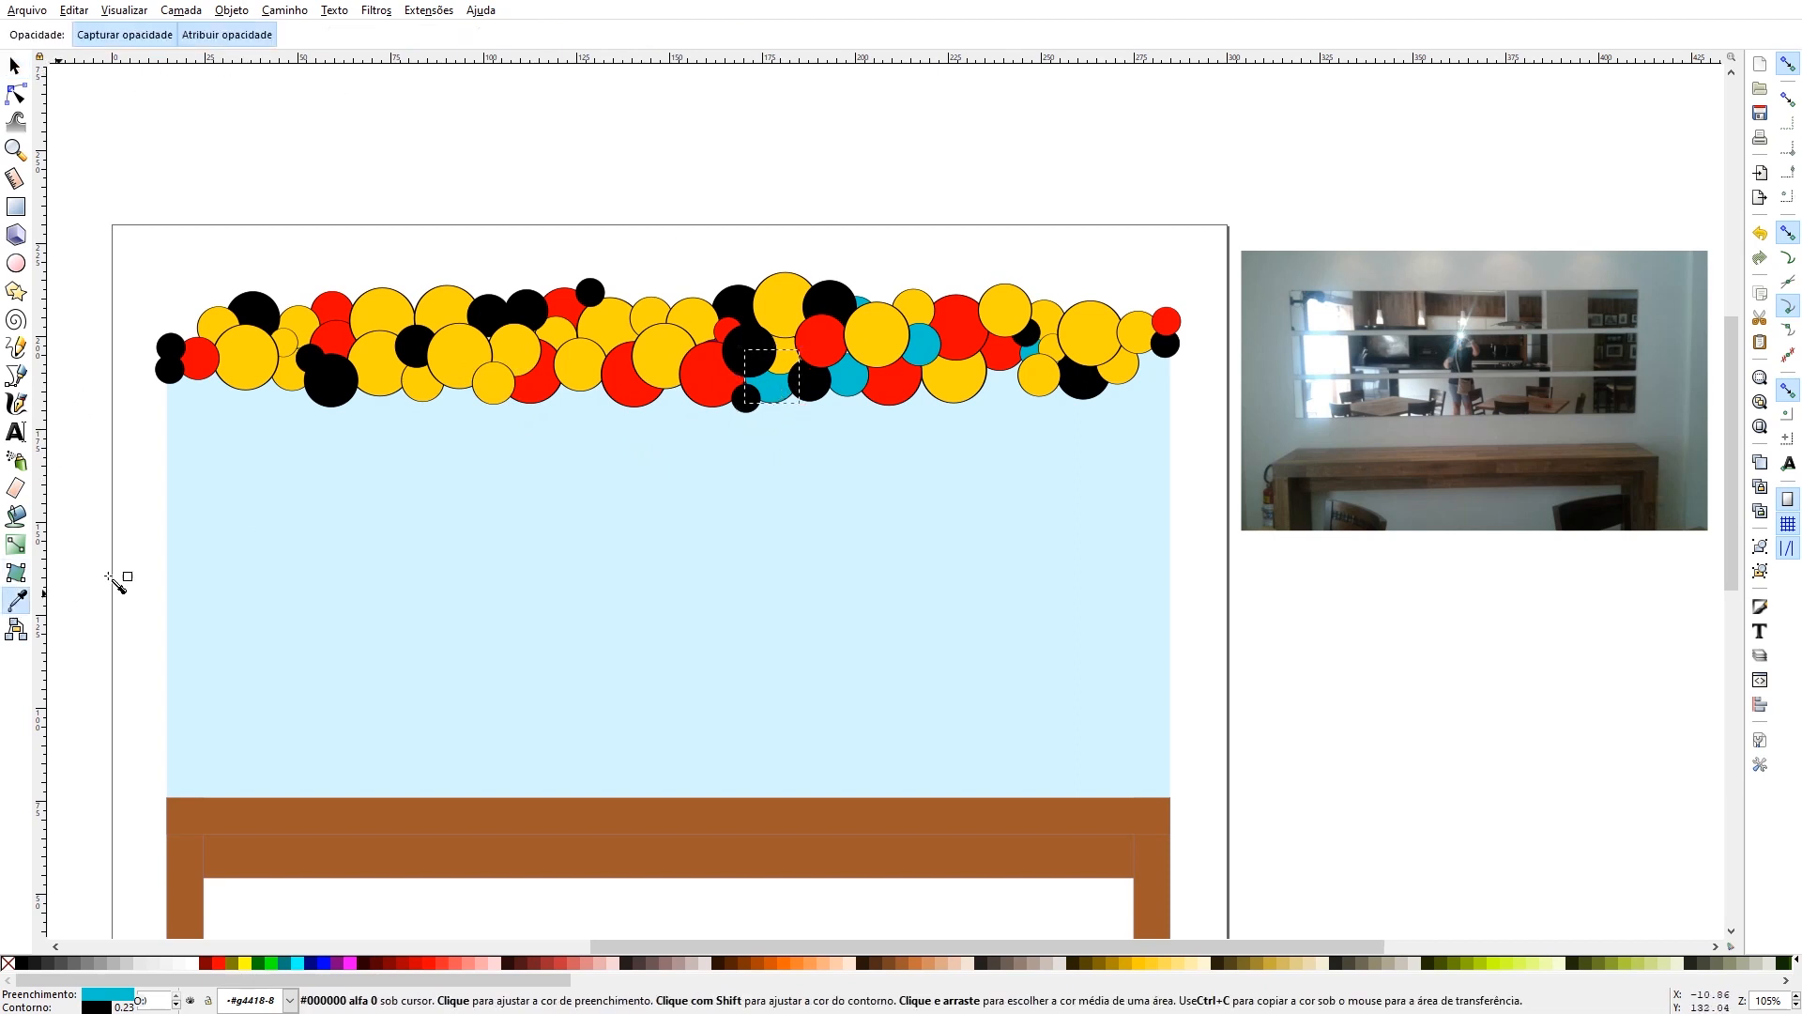
click(575, 355)
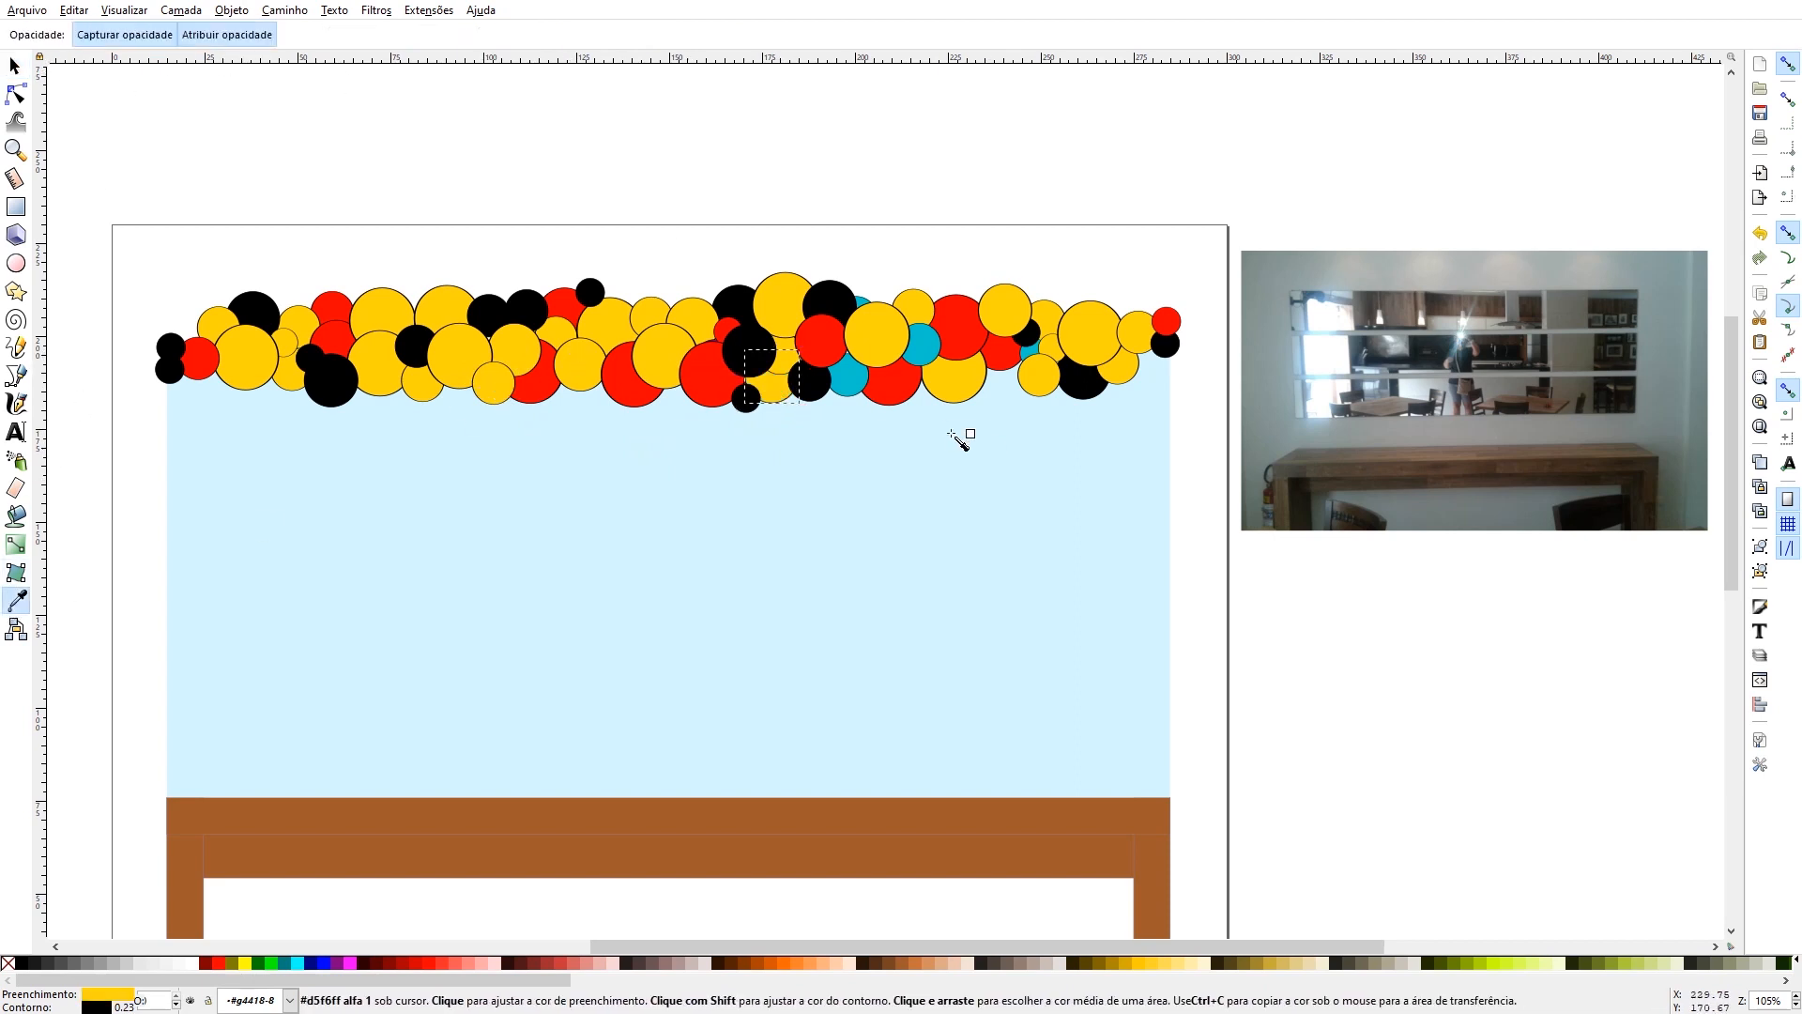
click(15, 66)
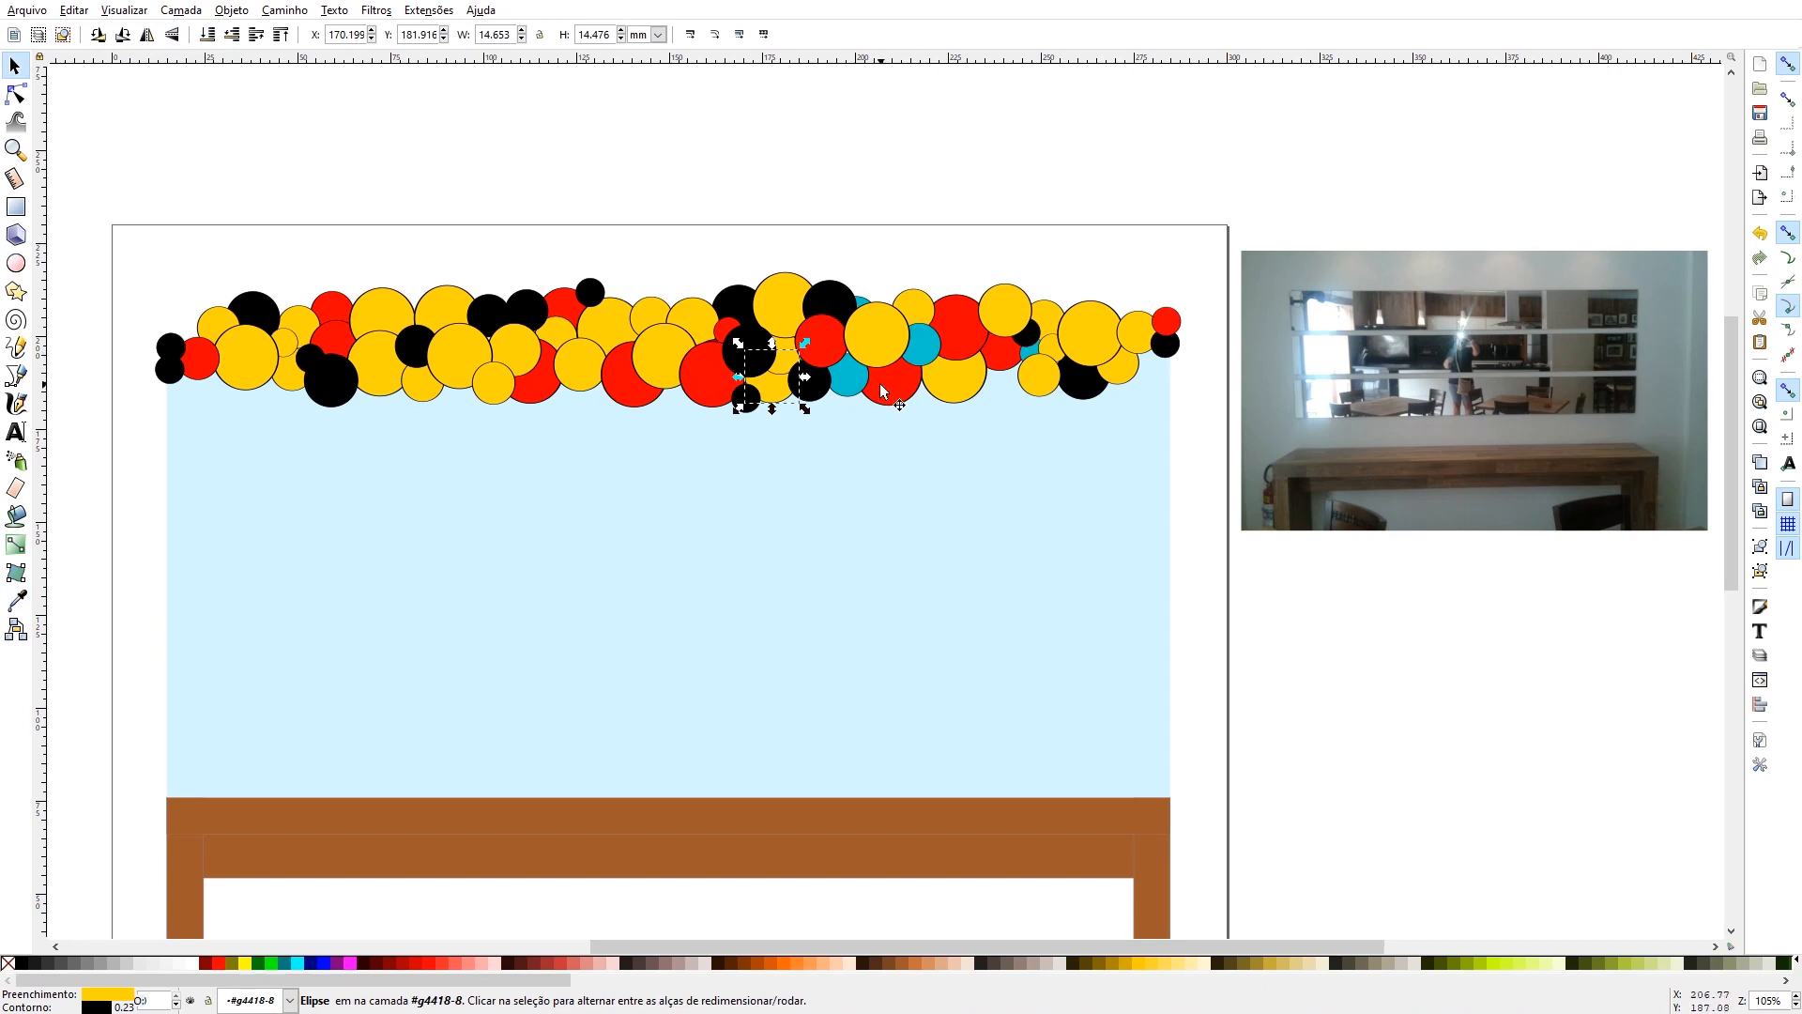
click(849, 377)
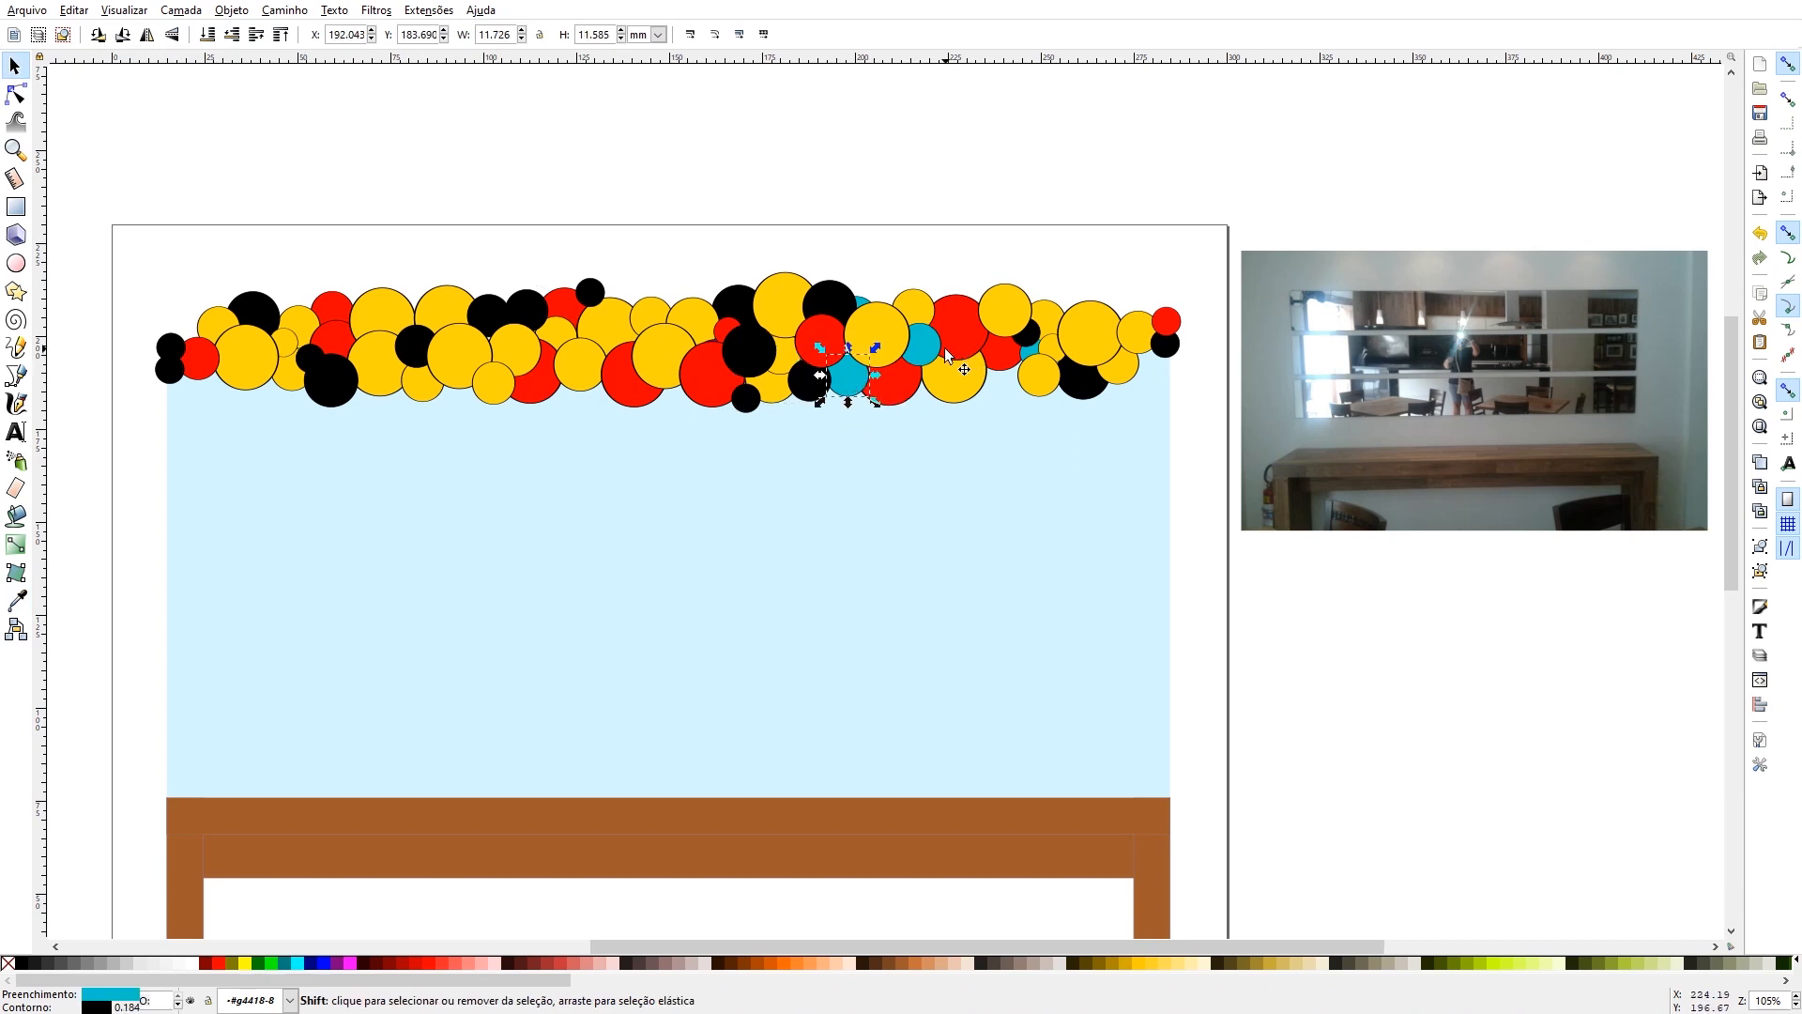
shift+click(925, 355)
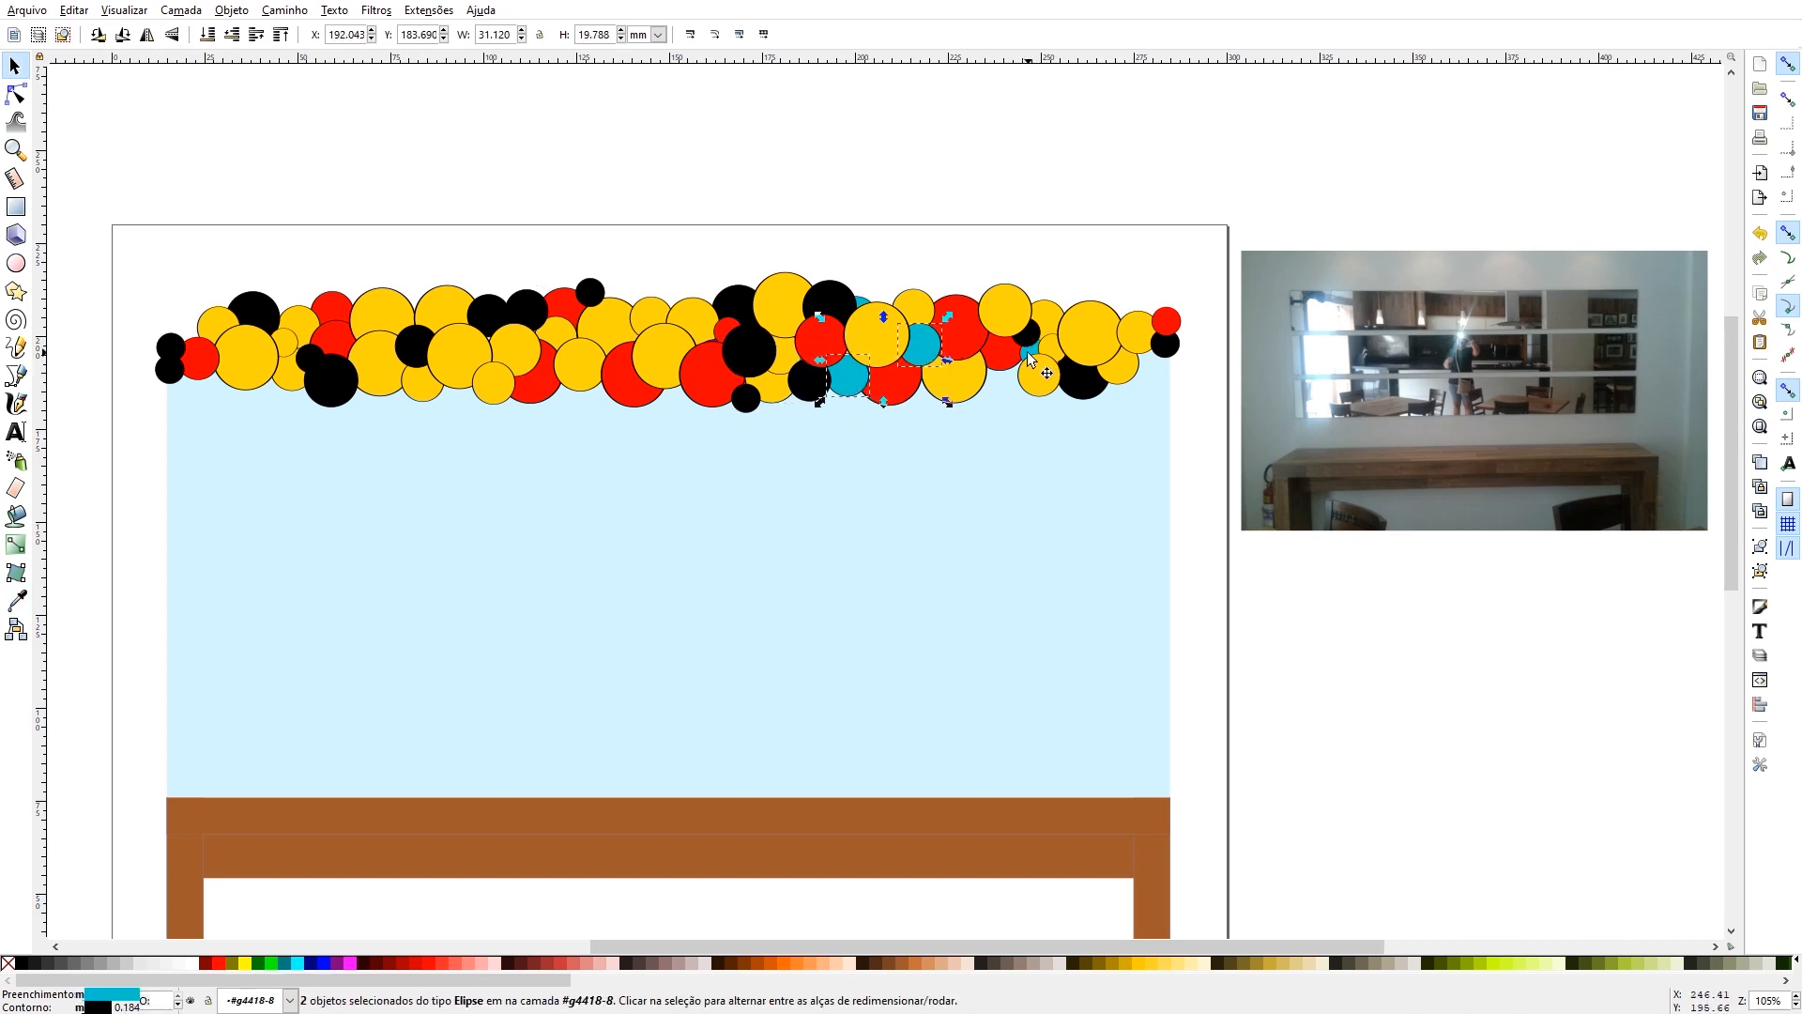
shift+click(862, 303)
shift+click(868, 316)
click(16, 601)
click(249, 354)
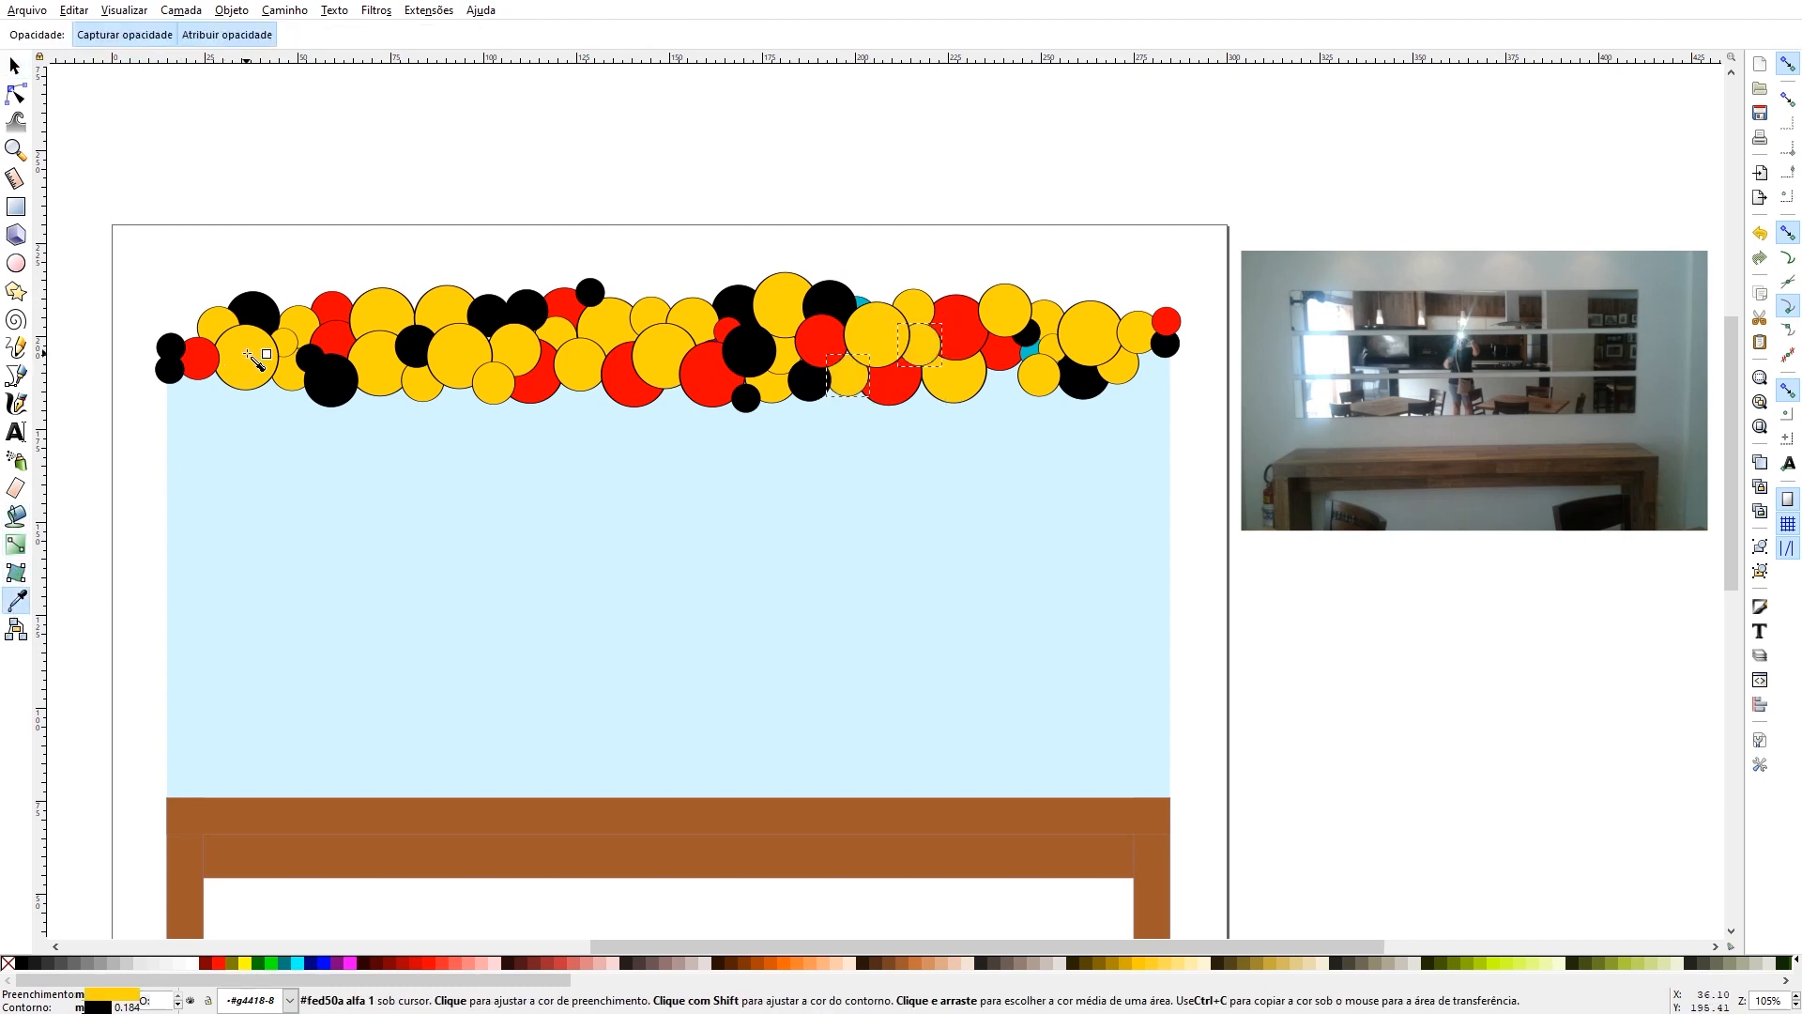
click(14, 65)
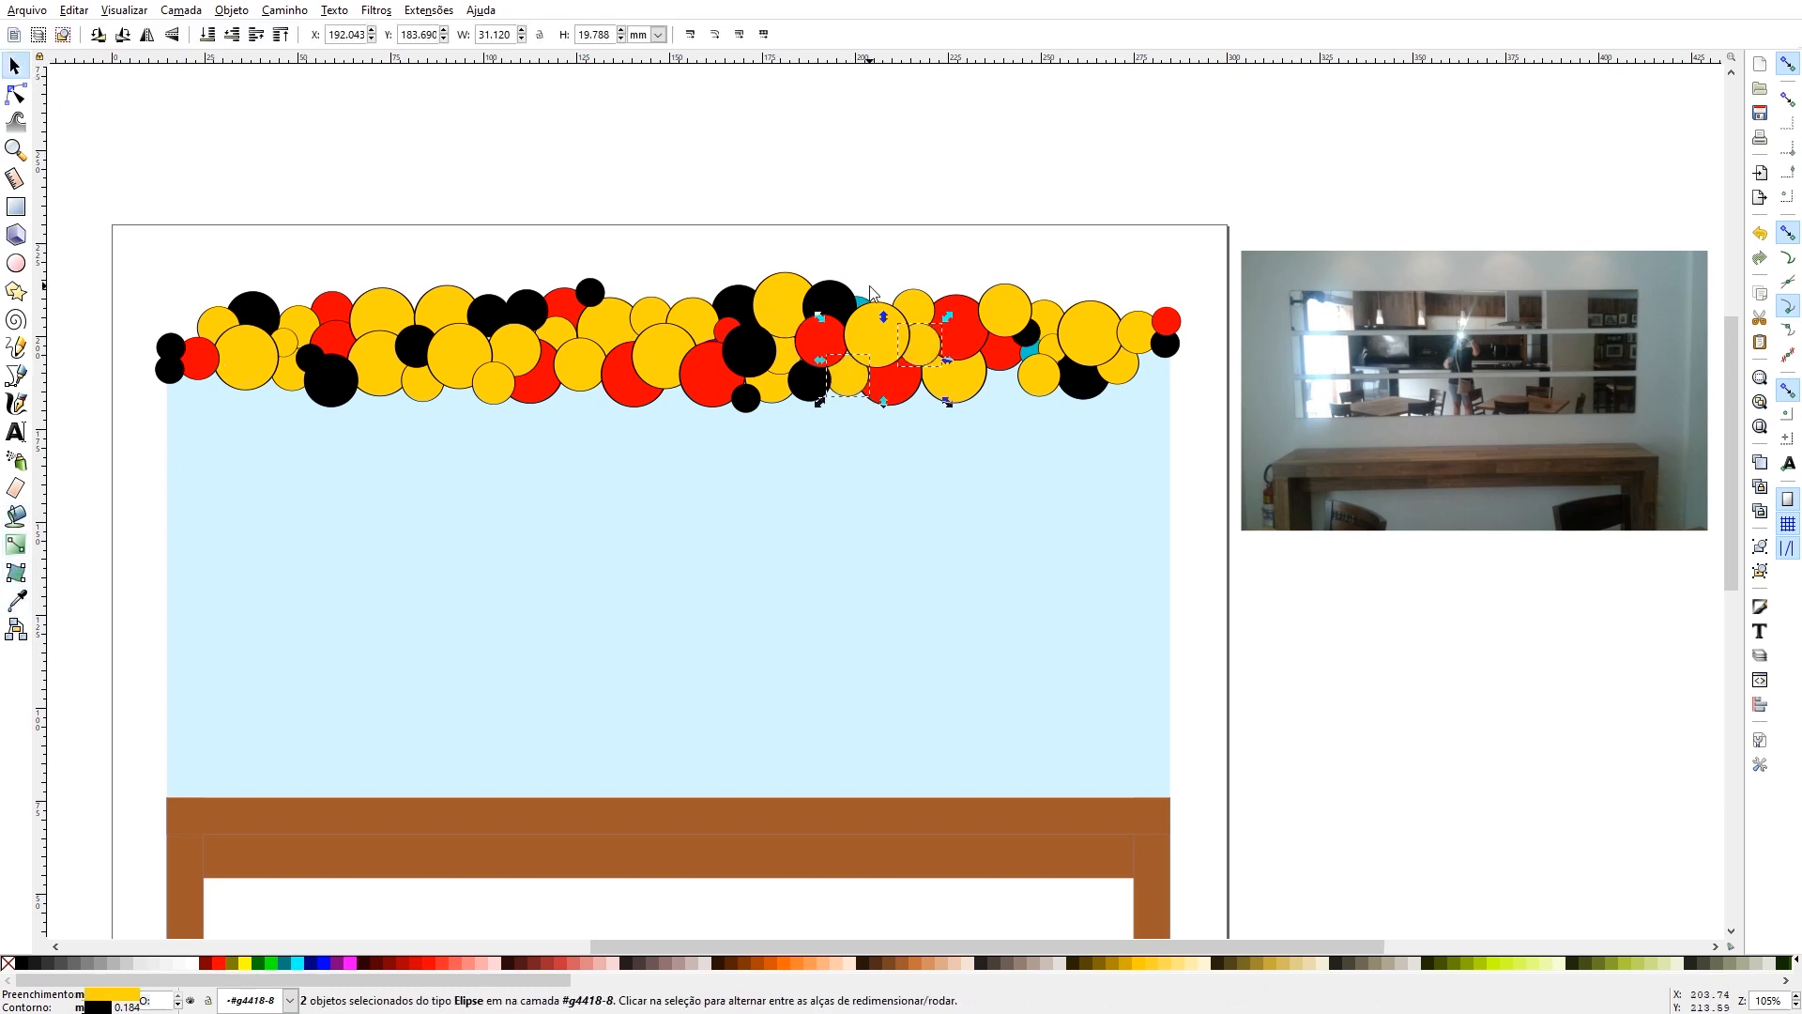
- Nudge the blue balloon on the upper edge right of centre upward and fill it with red
mouse_move(862, 295)
mouse_down()
mouse_move(880, 252)
mouse_move(877, 275)
mouse_up()
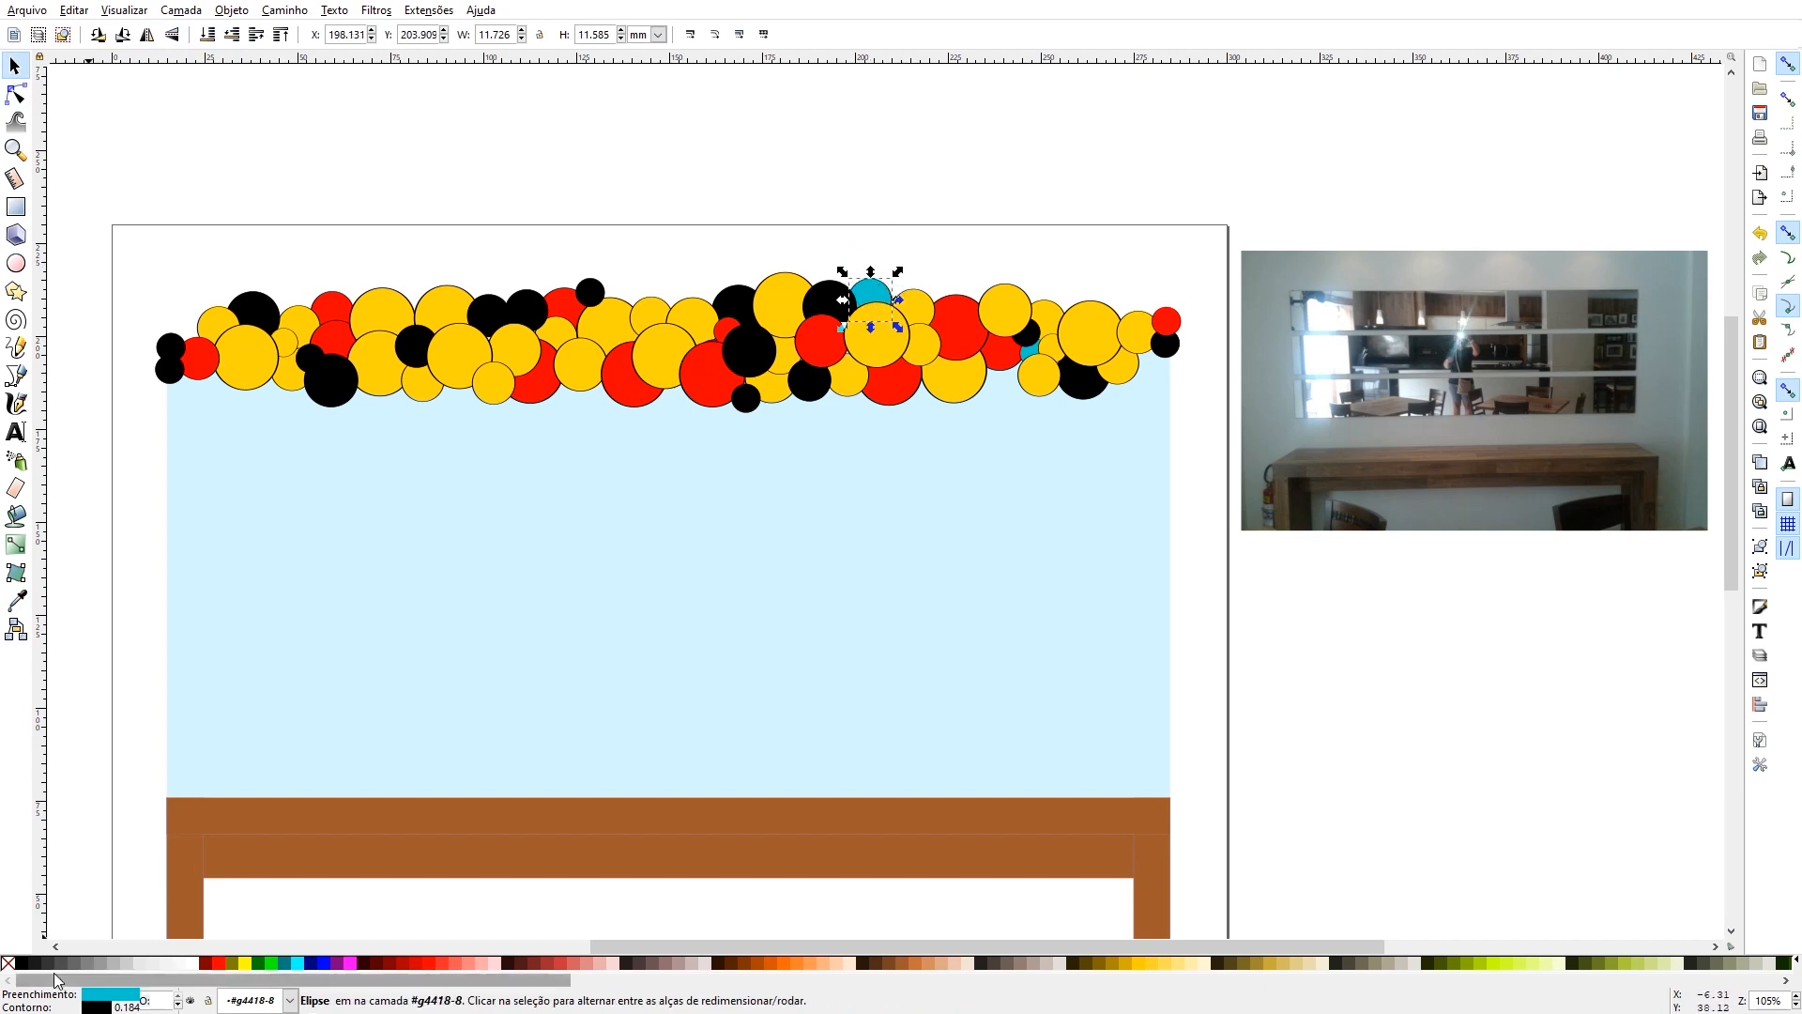
click(219, 971)
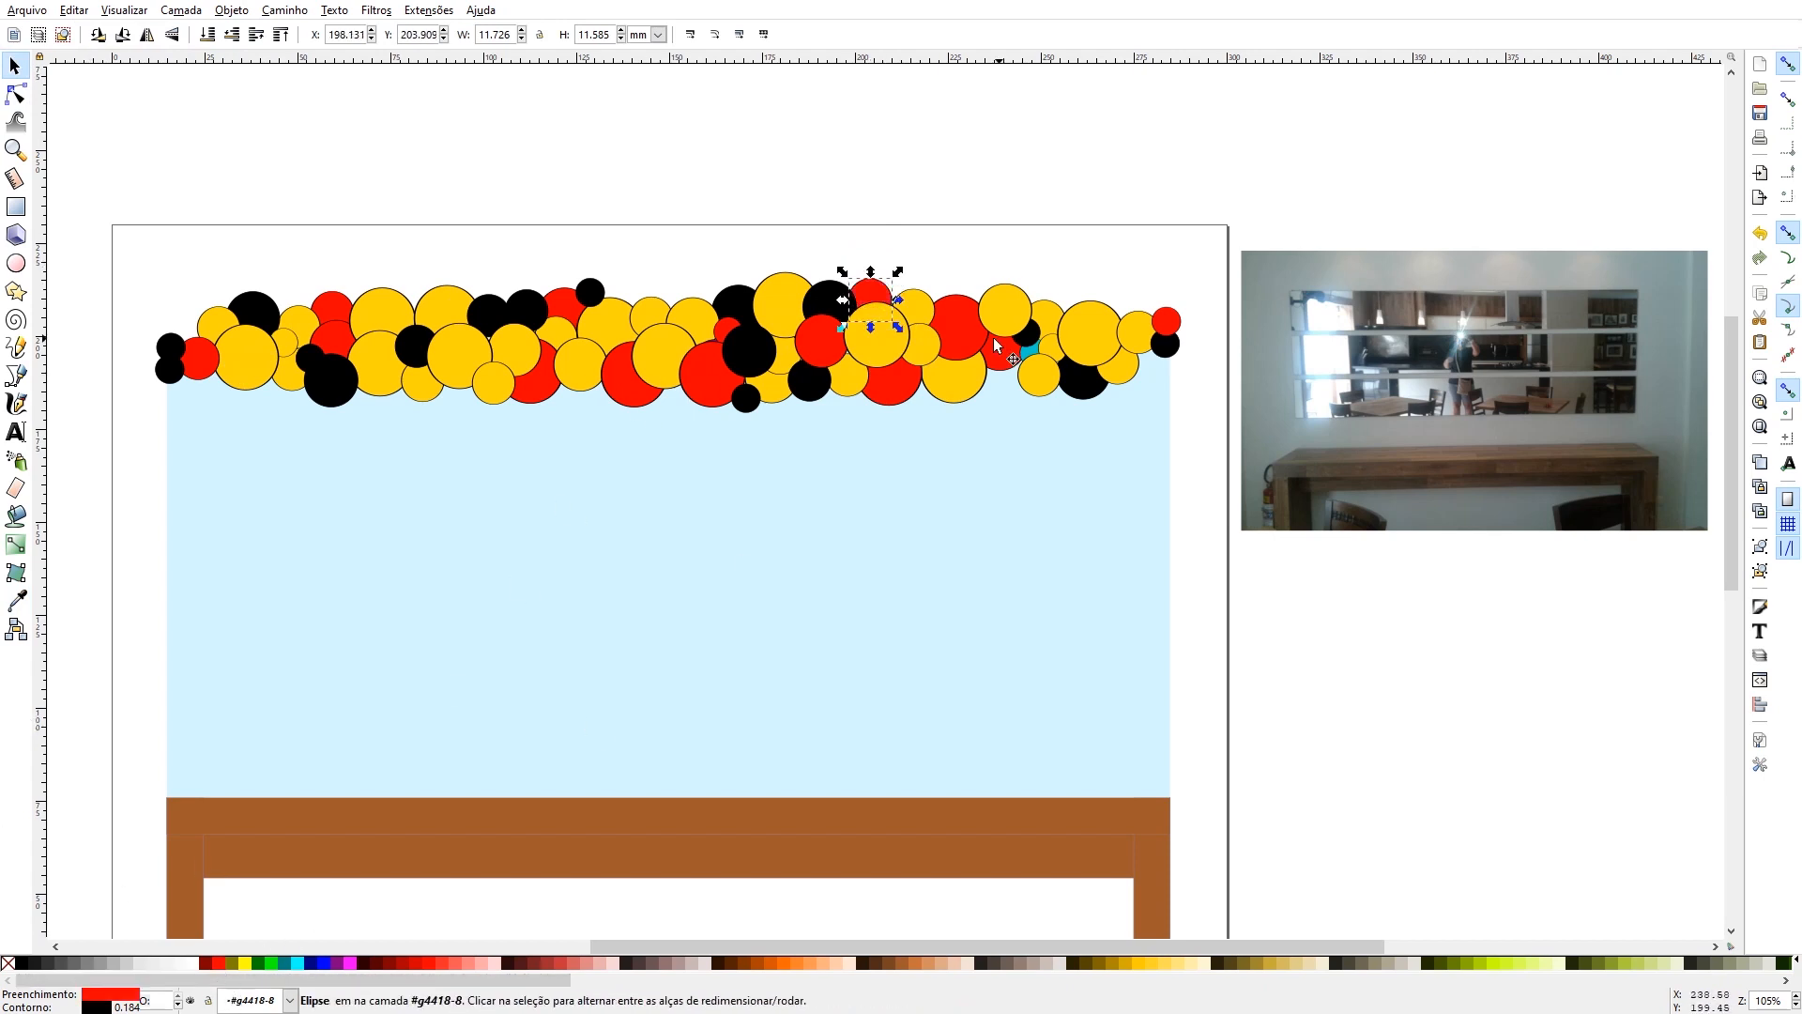
- Shift the small yellow balloon near the right end into the small blue balloon's place, lower it one level, and delete the blue one
click(1032, 353)
mouse_move(1032, 353)
mouse_down()
mouse_move(1032, 397)
mouse_move(1030, 374)
mouse_up()
click(938, 174)
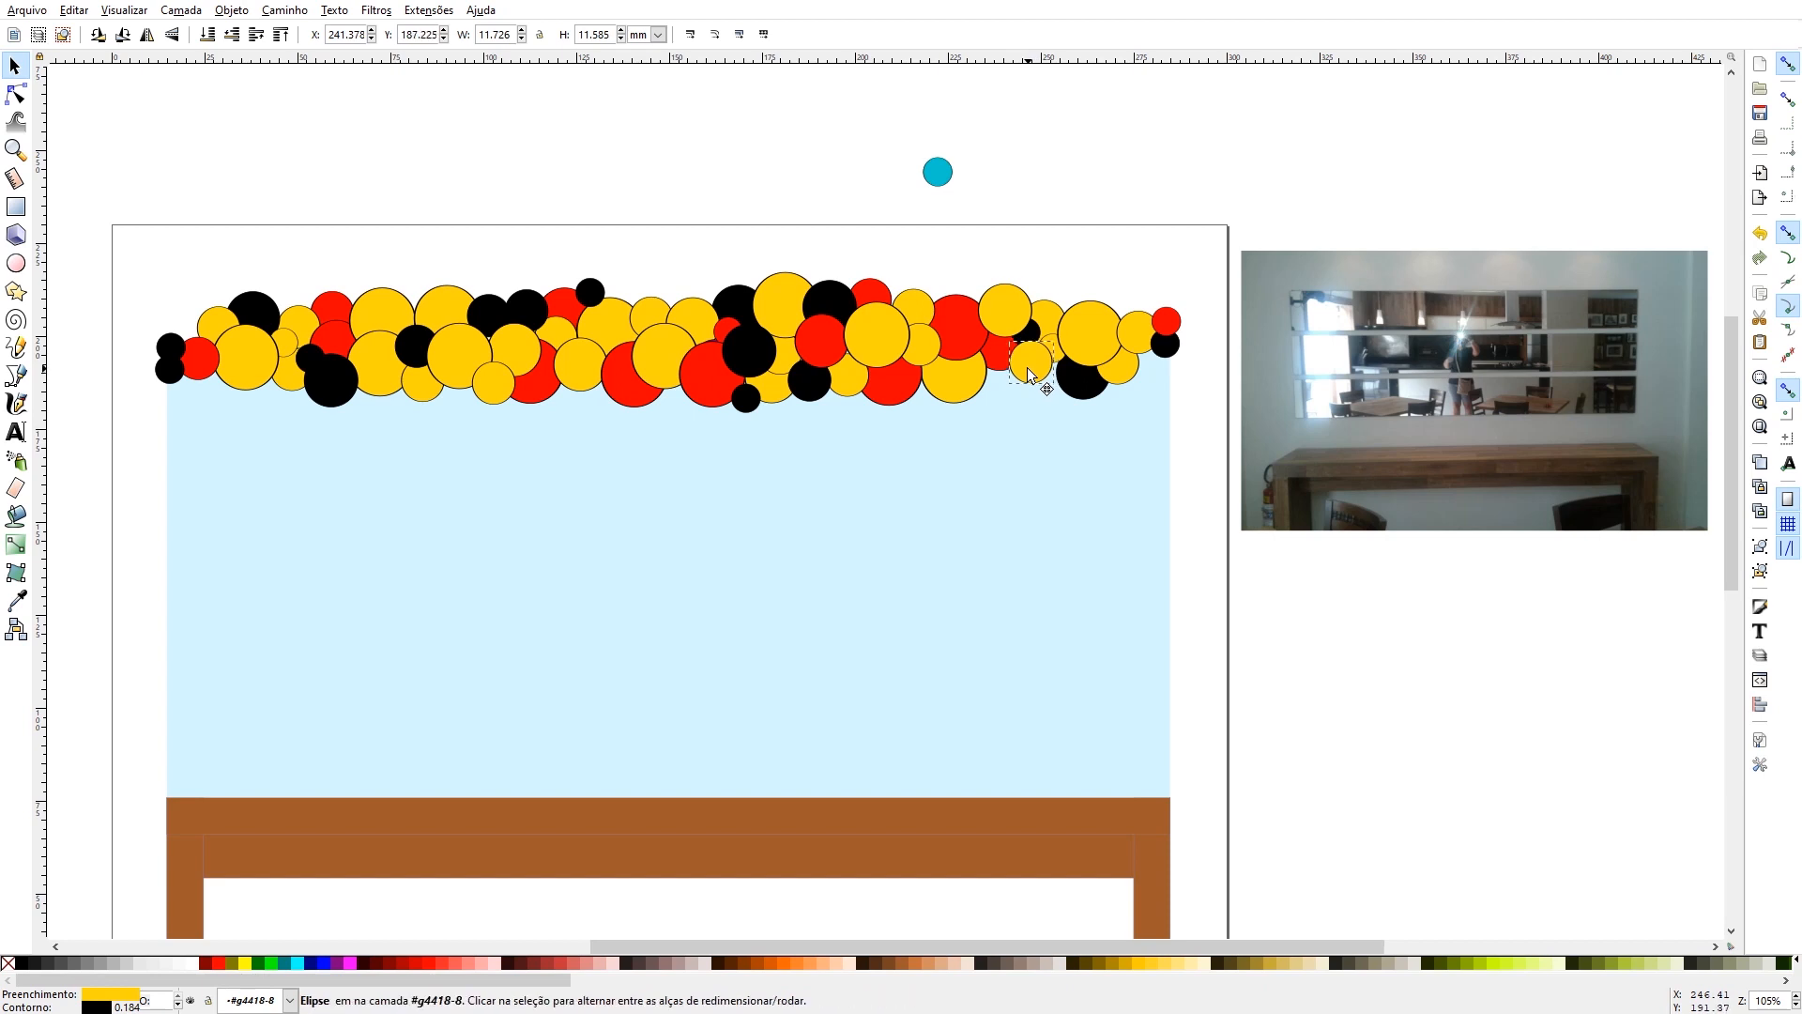
click(234, 38)
click(938, 172)
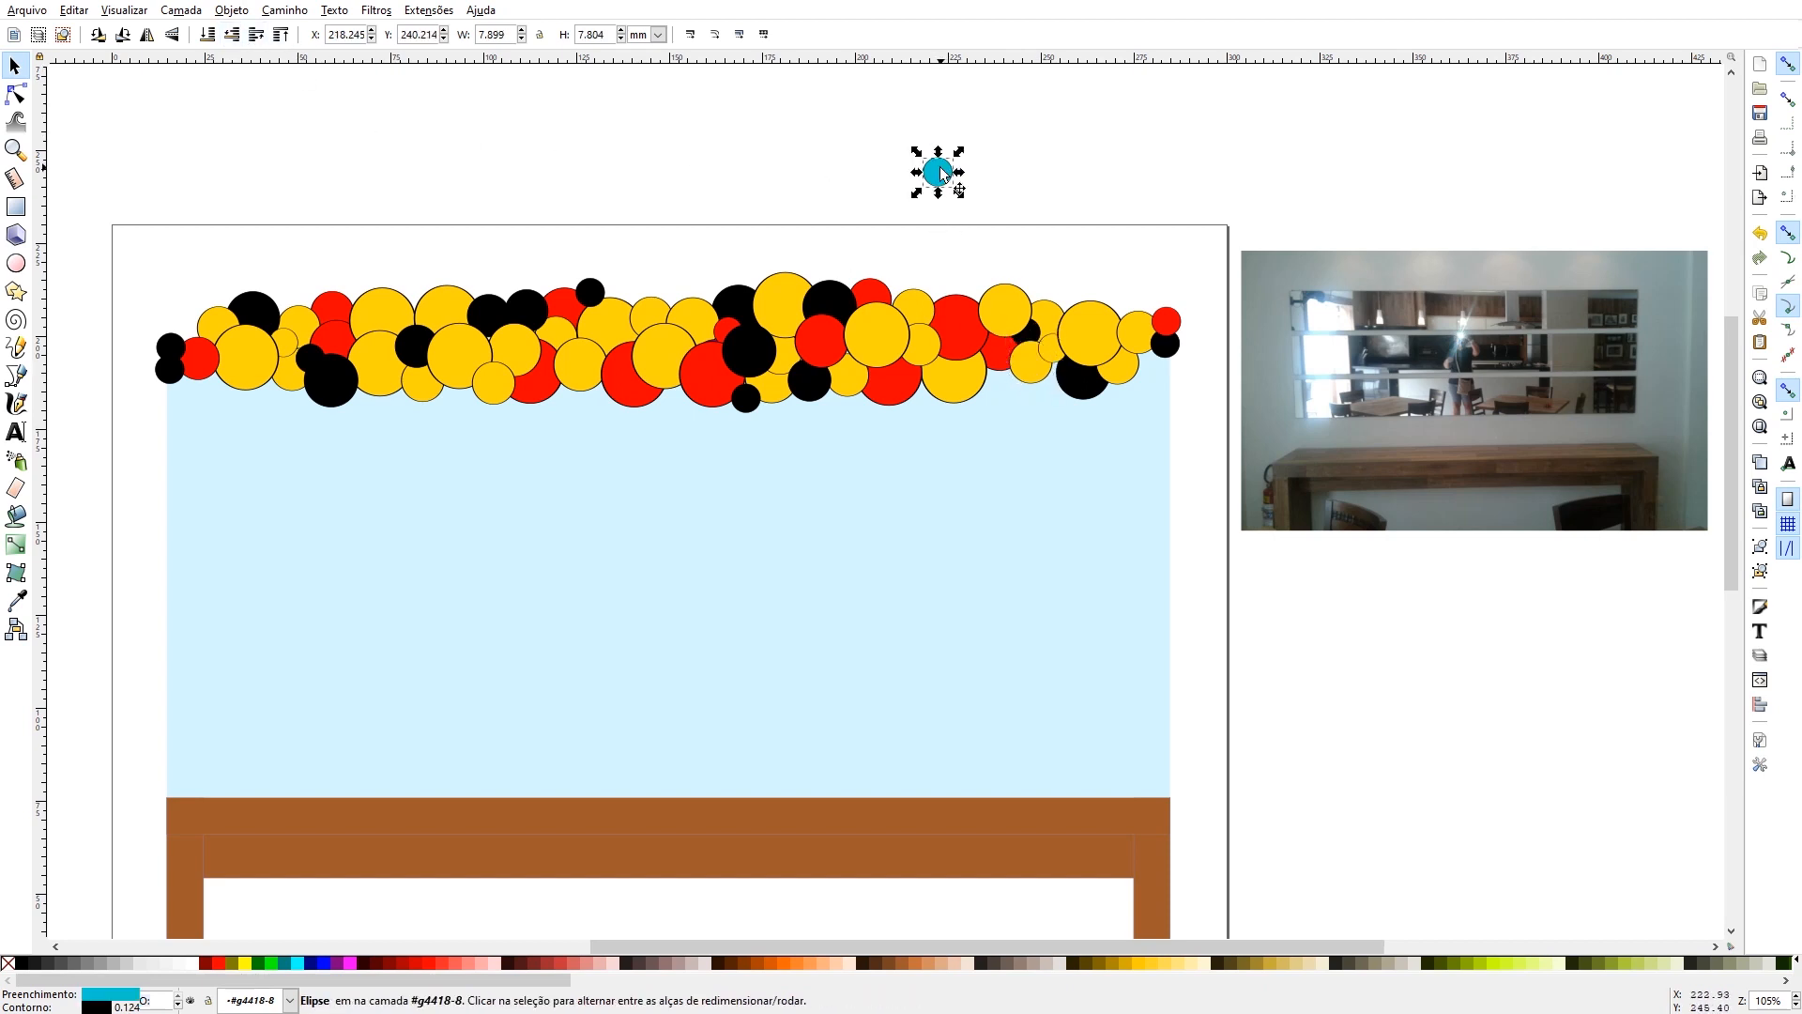
key(Delete)
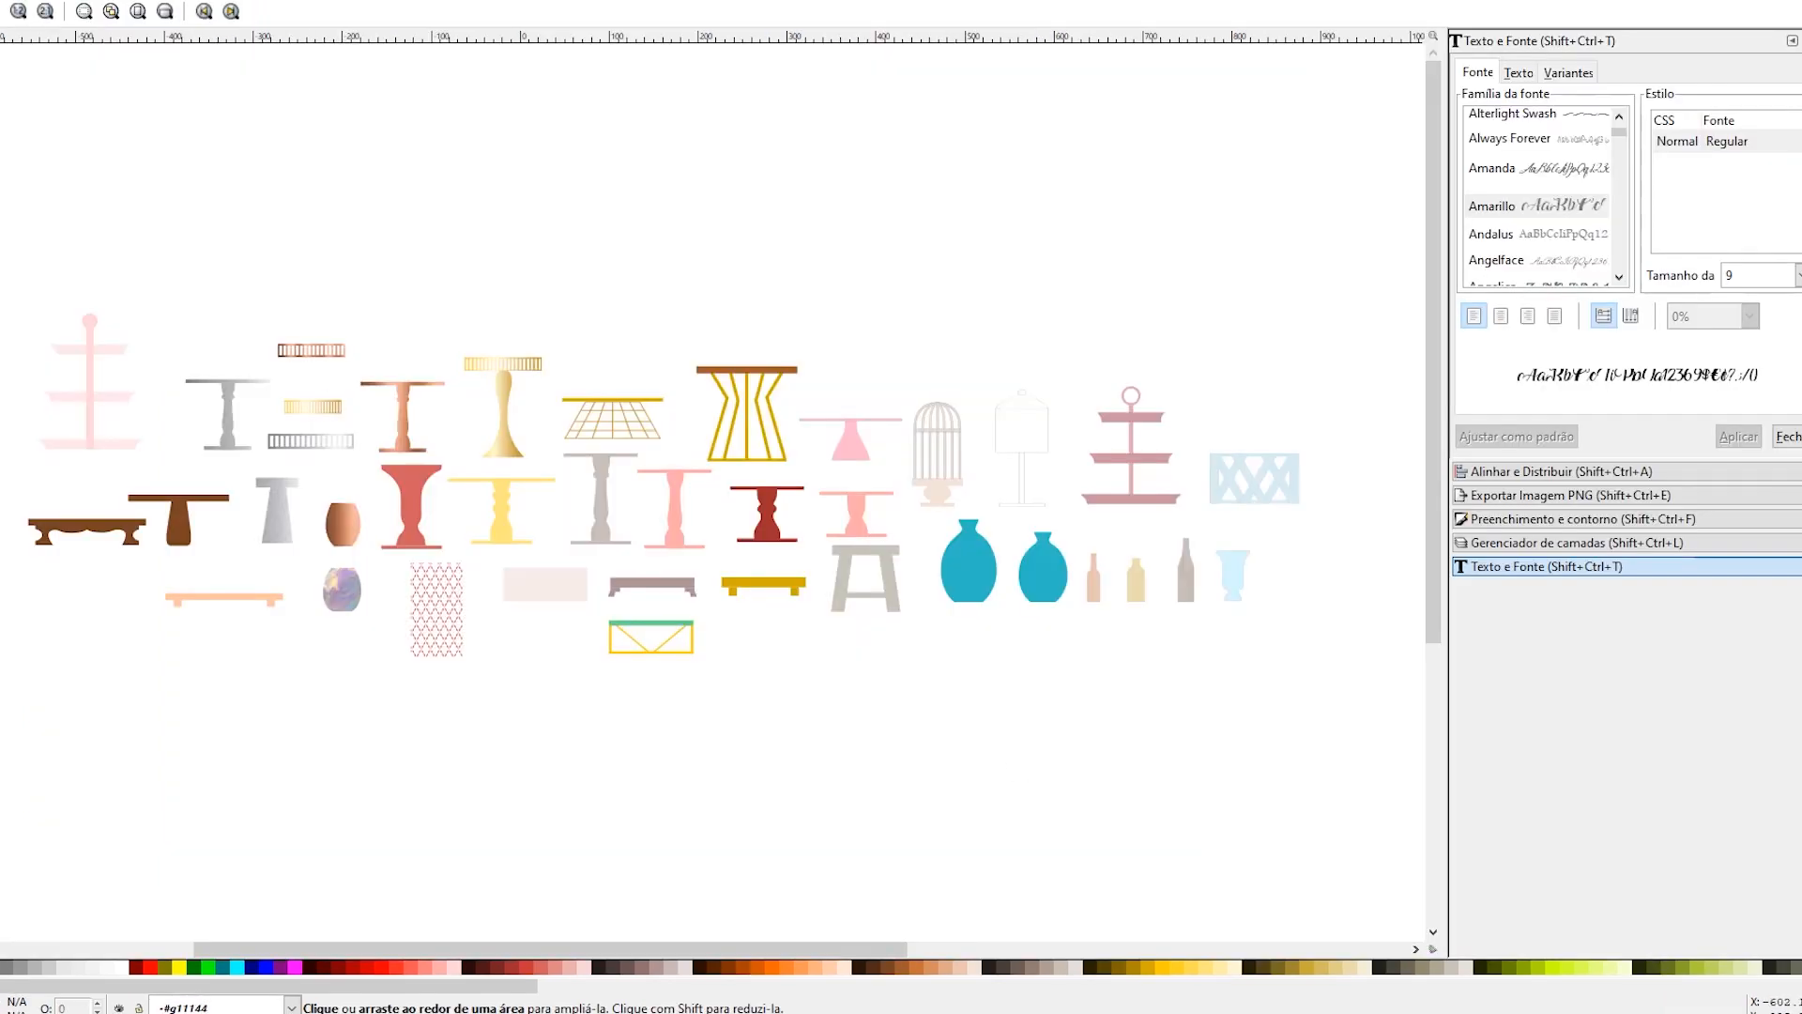
- Copy the yellow, tall pink and dark red cake stands from the furniture library document and paste them into the party mock-up
key(s)
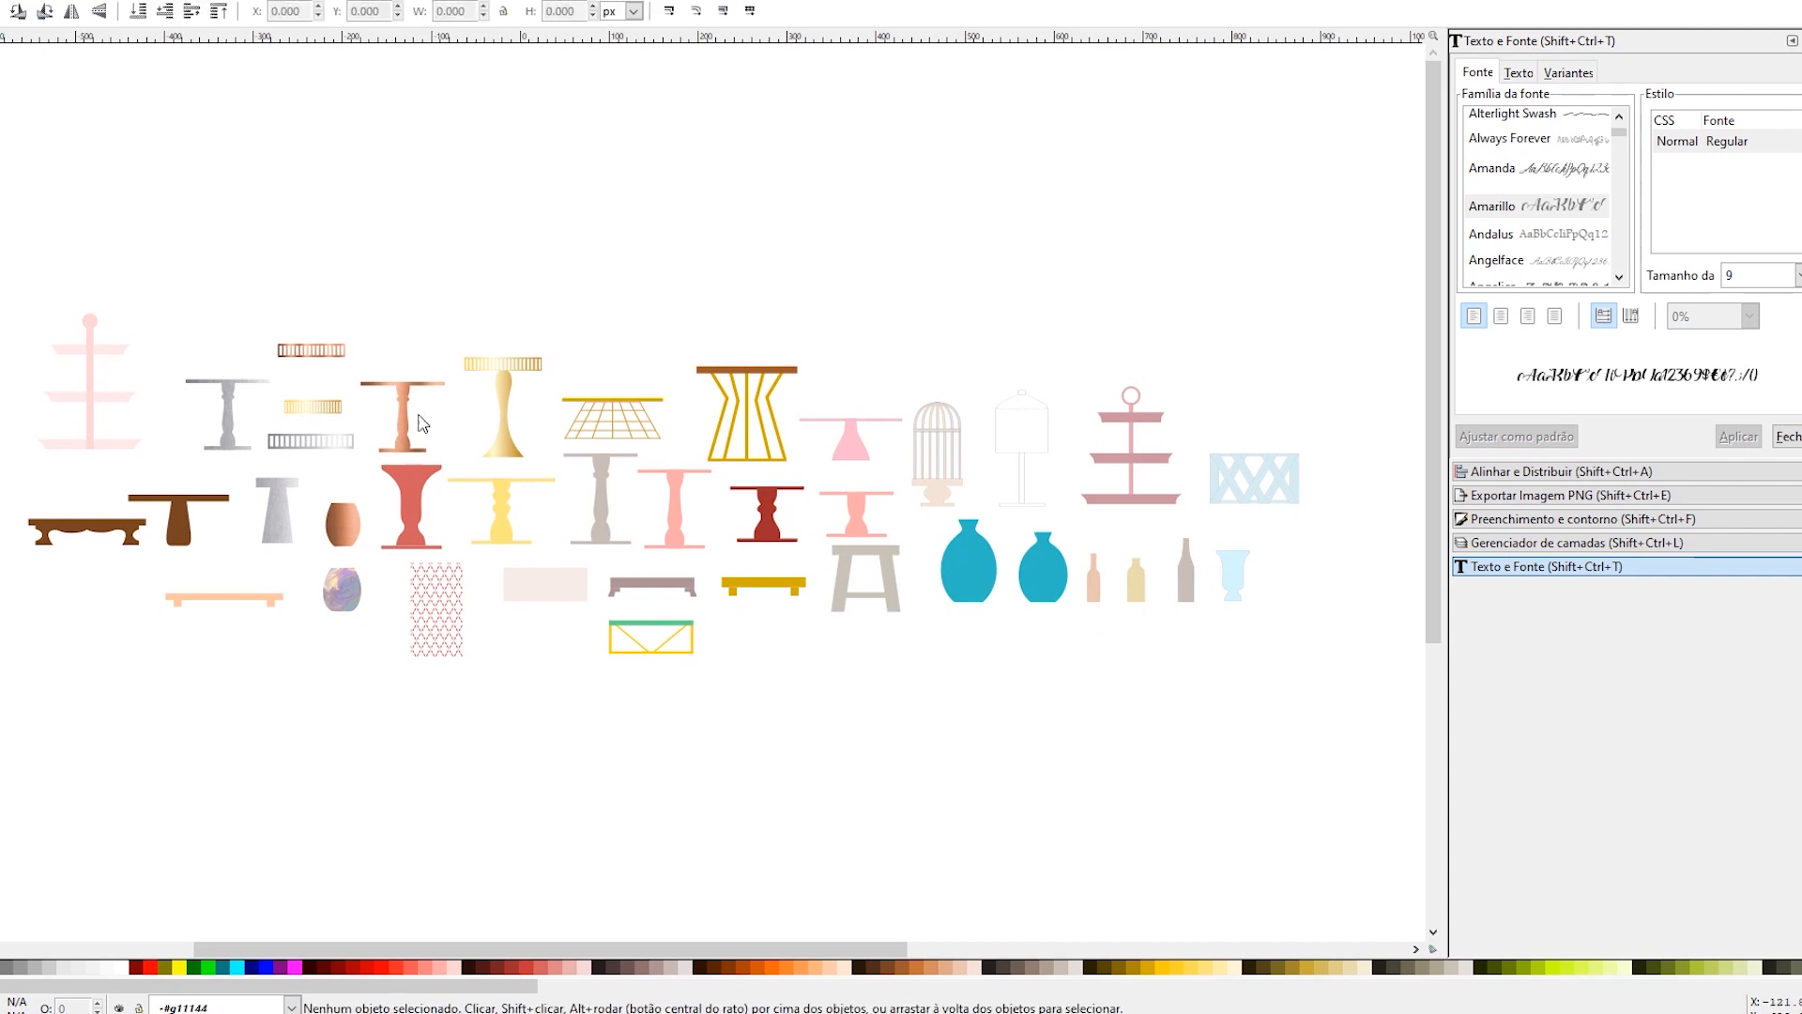
click(512, 533)
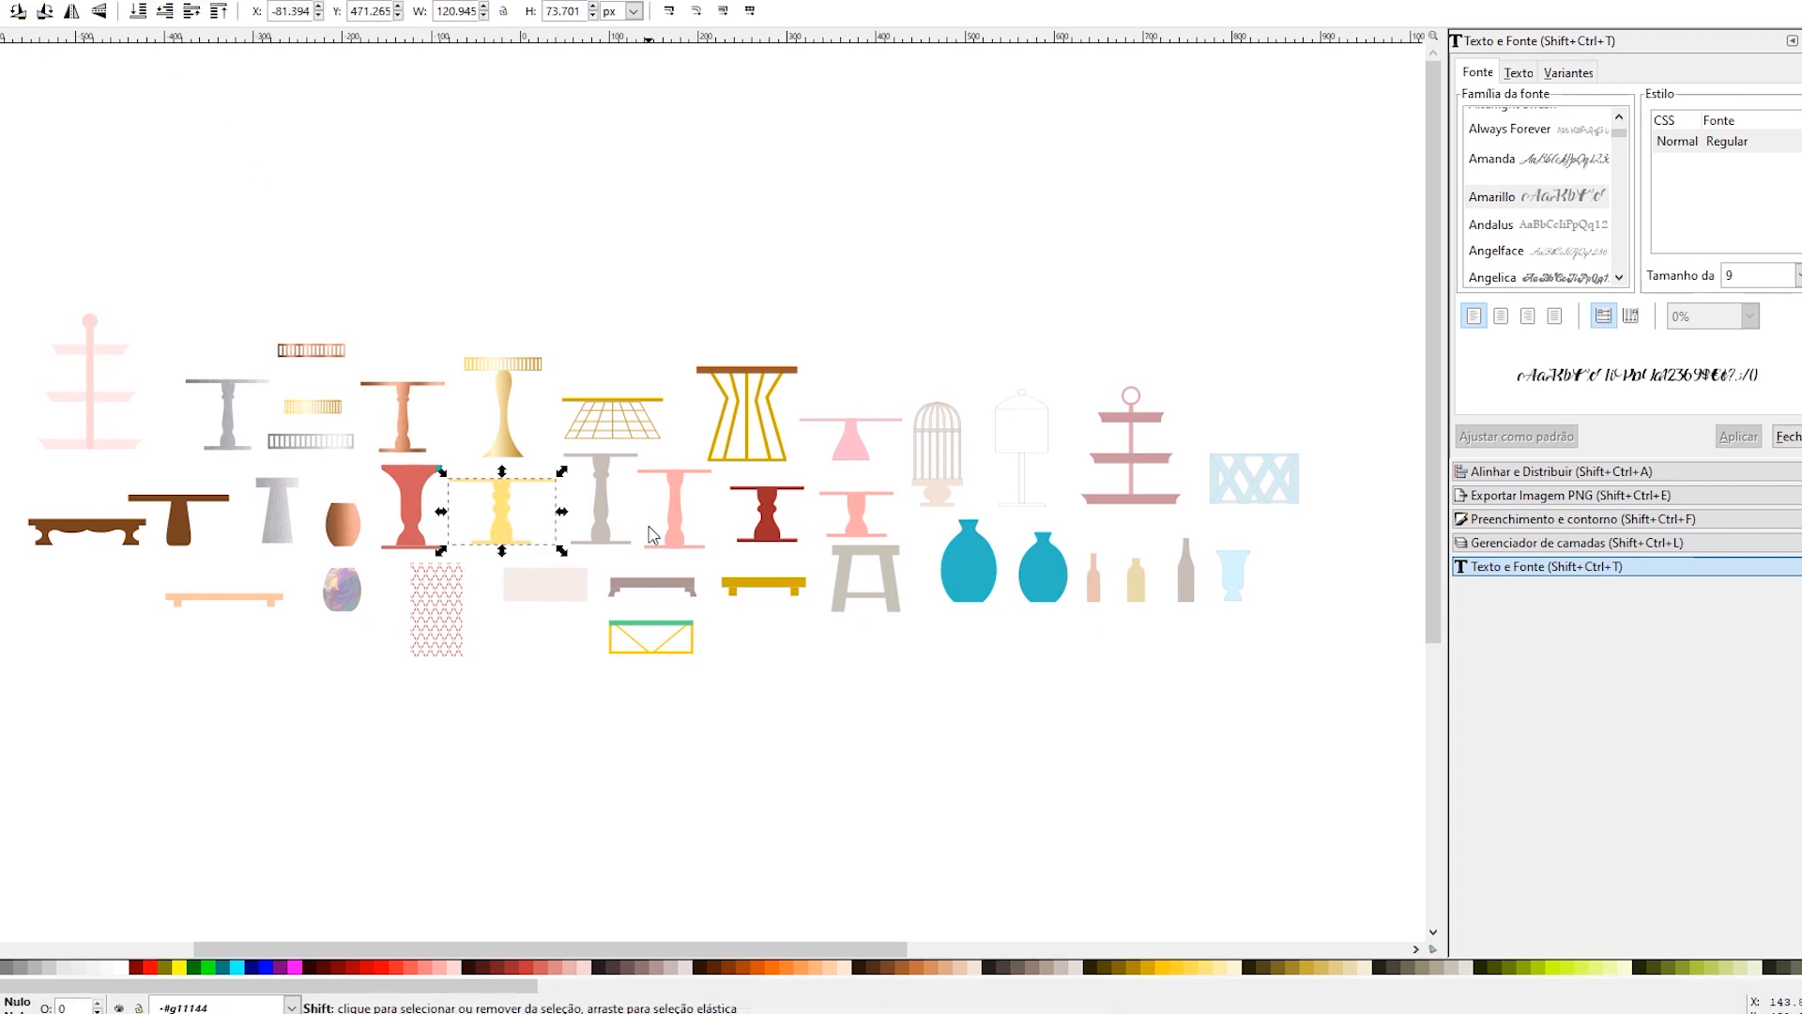
shift+click(681, 535)
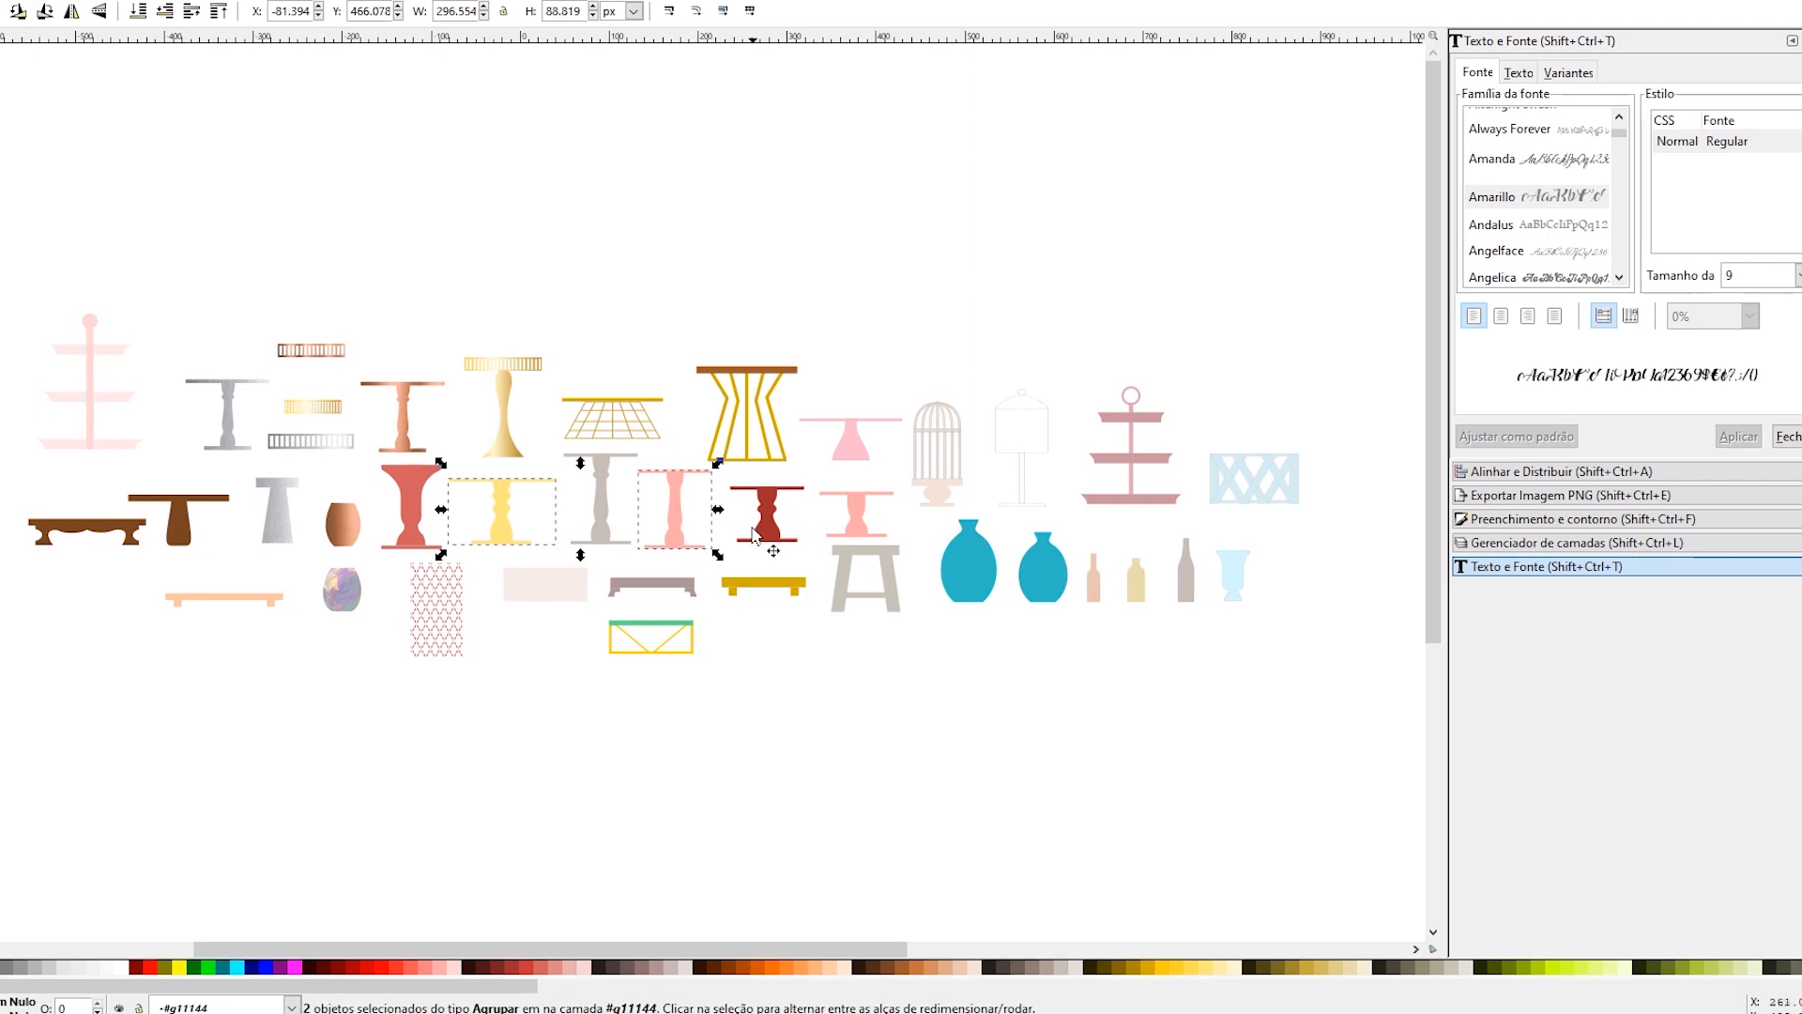
shift+click(765, 528)
key(alt+Tab)
key(ctrl+v)
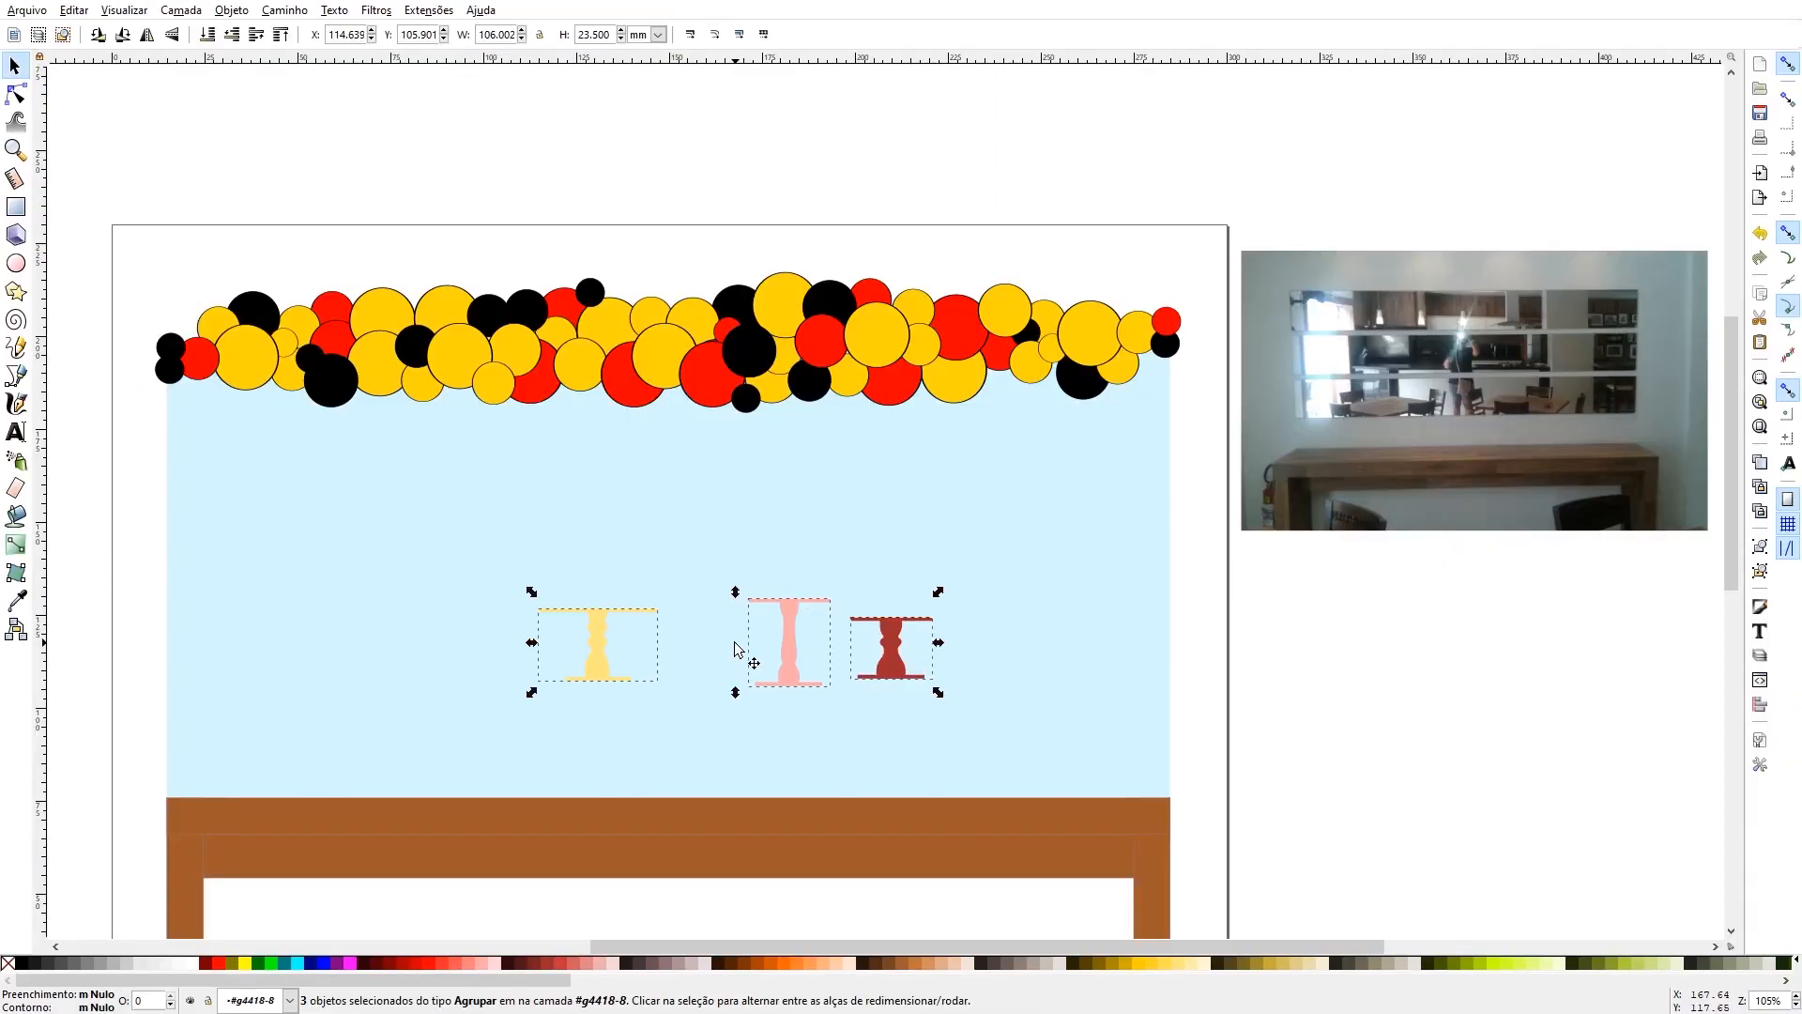
- Fill the pasted yellow cake stand with black
click(501, 633)
click(605, 634)
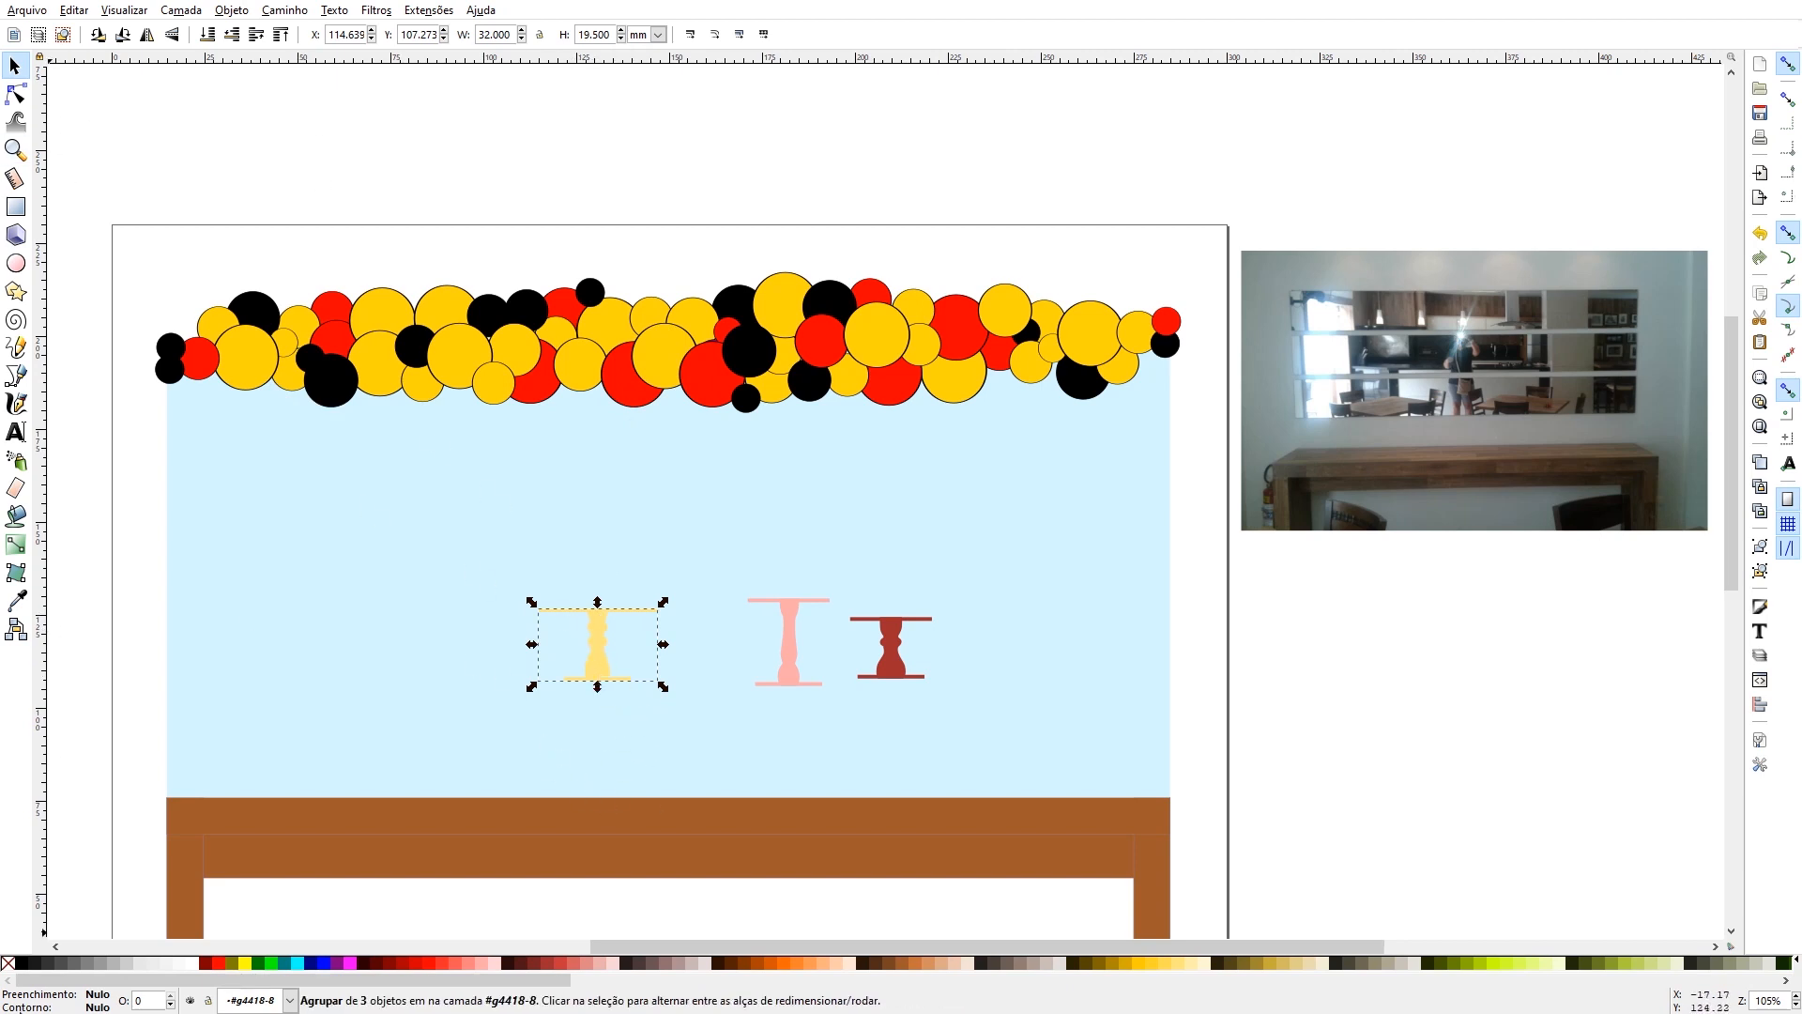
click(18, 963)
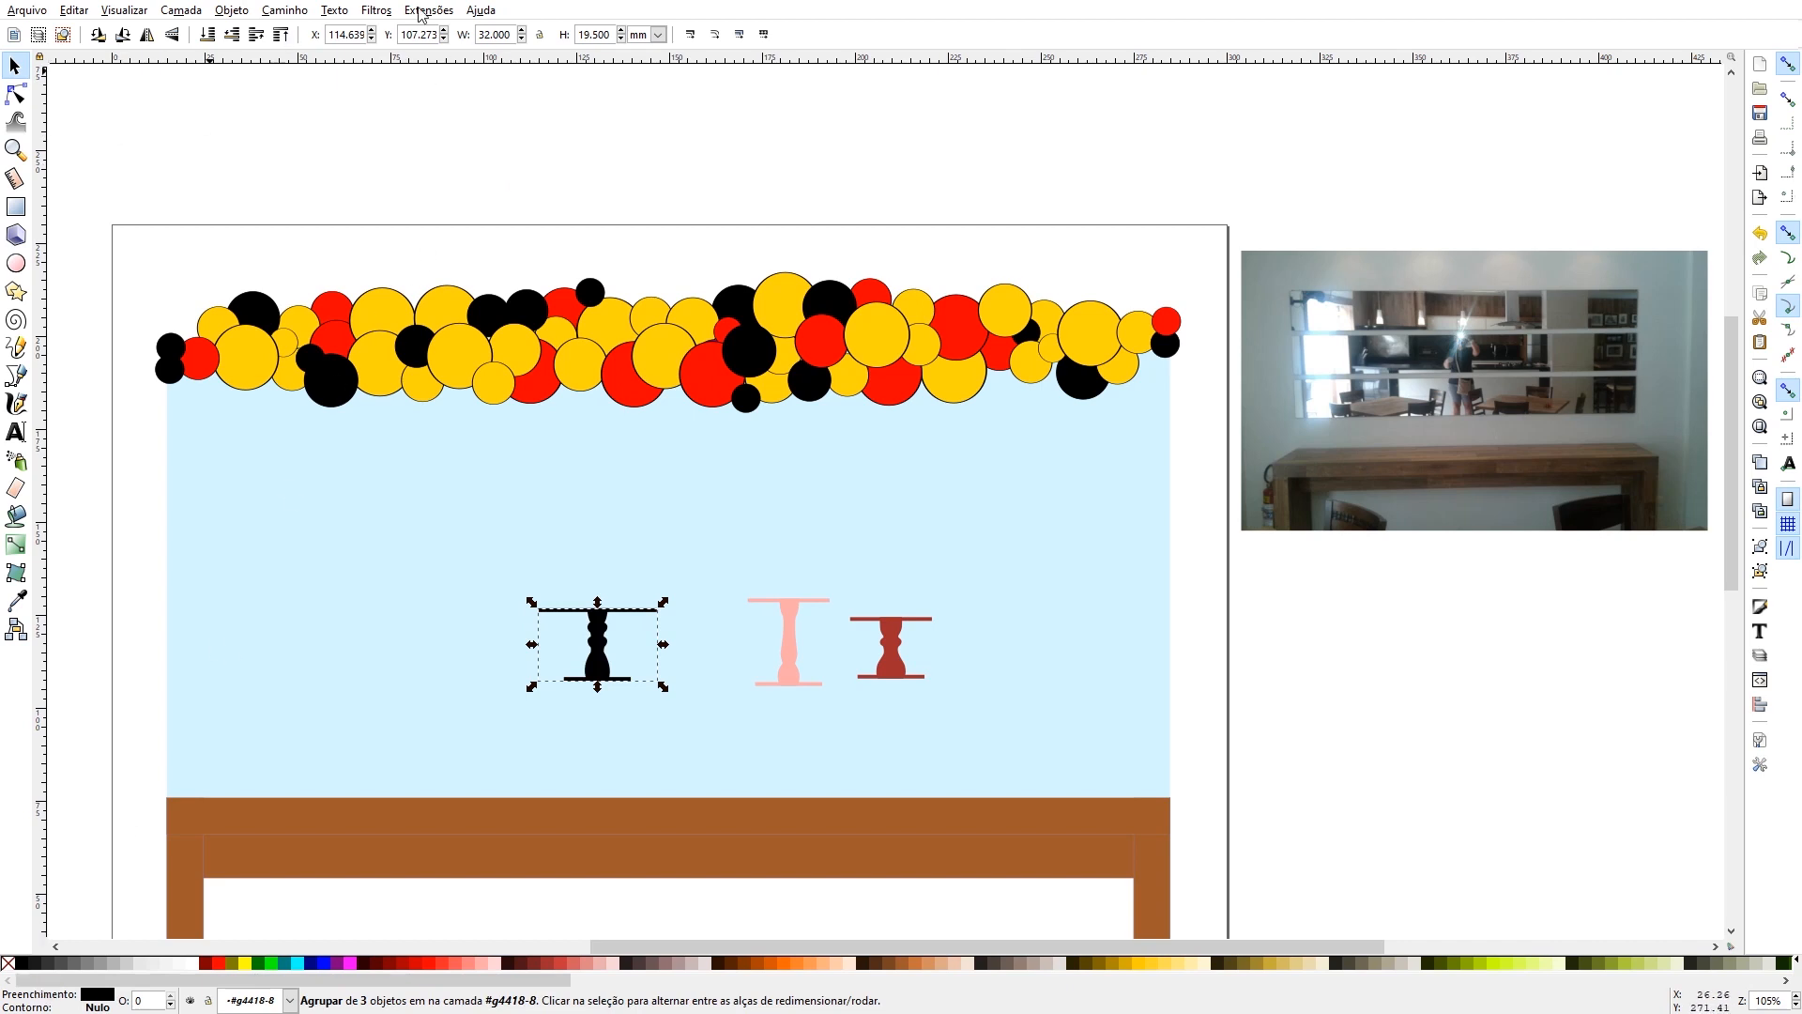
- Set the black cake stand's height to 27 mm and its width to 33 mm
text(27)
key(Return)
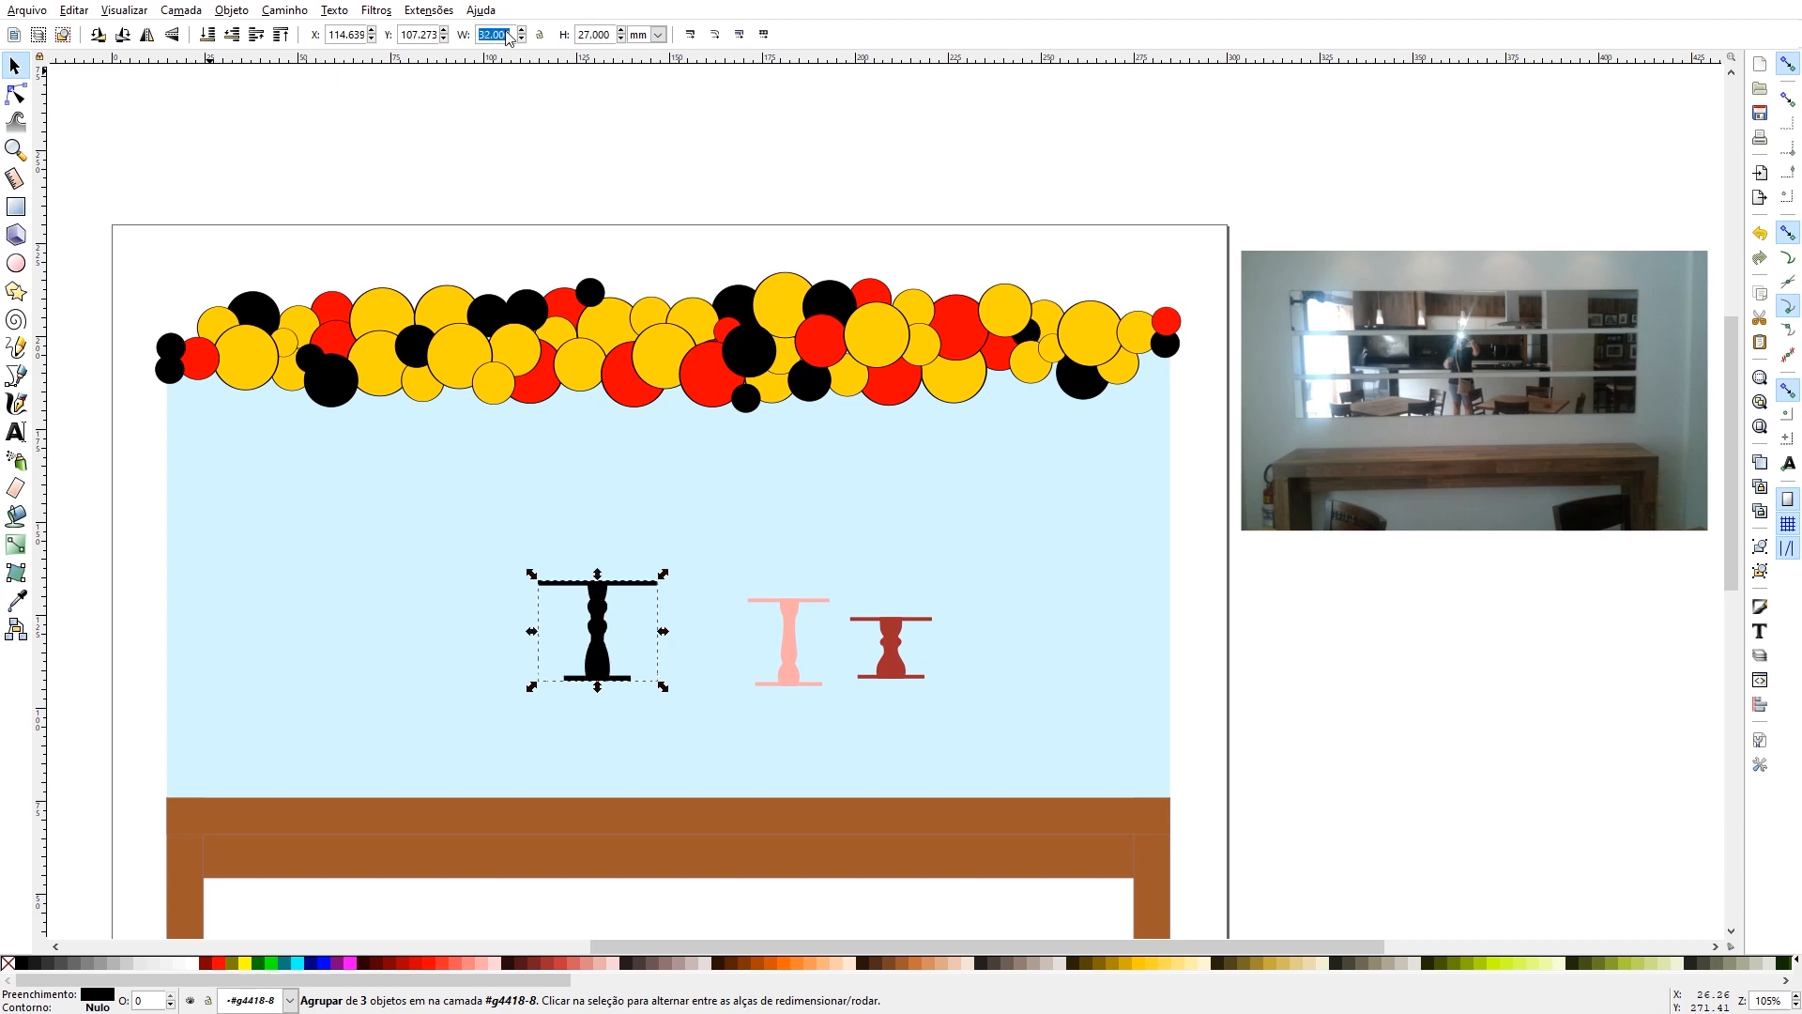
text(33)
key(Return)
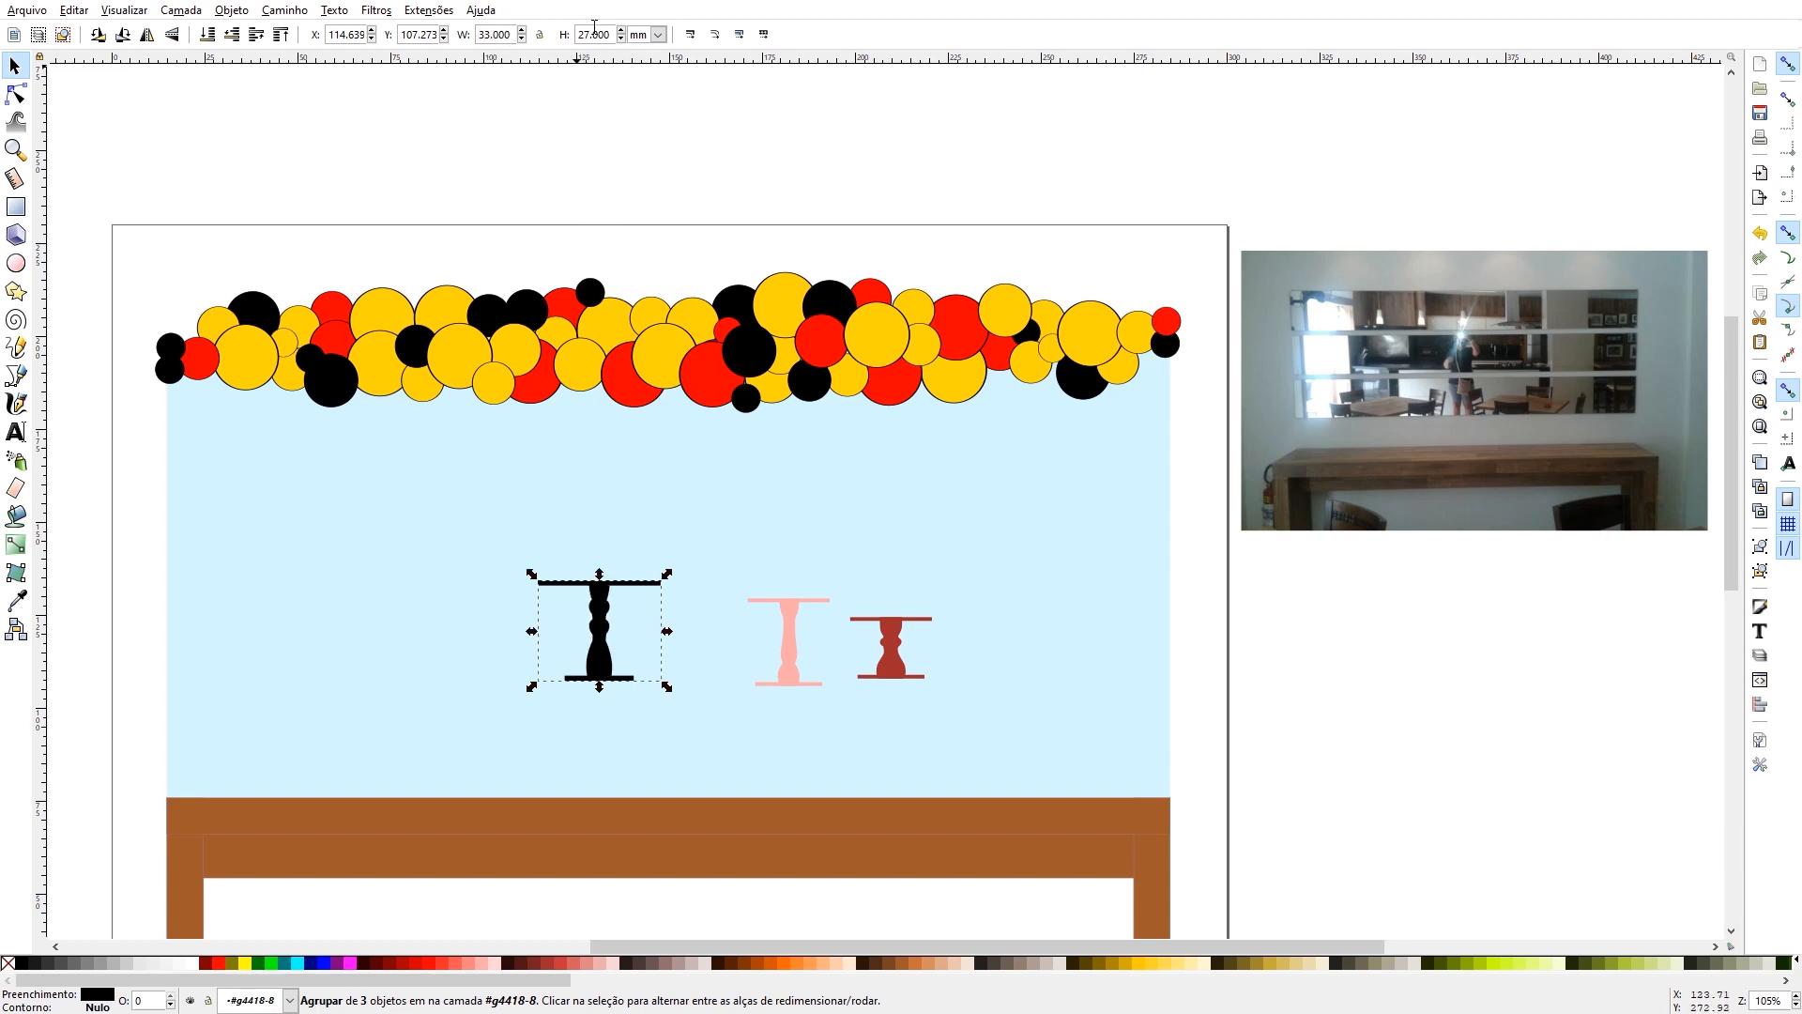
- Place the black cake stand on the tabletop and centre it horizontally relative to the page
drag(599, 635, 661, 745)
click(672, 772)
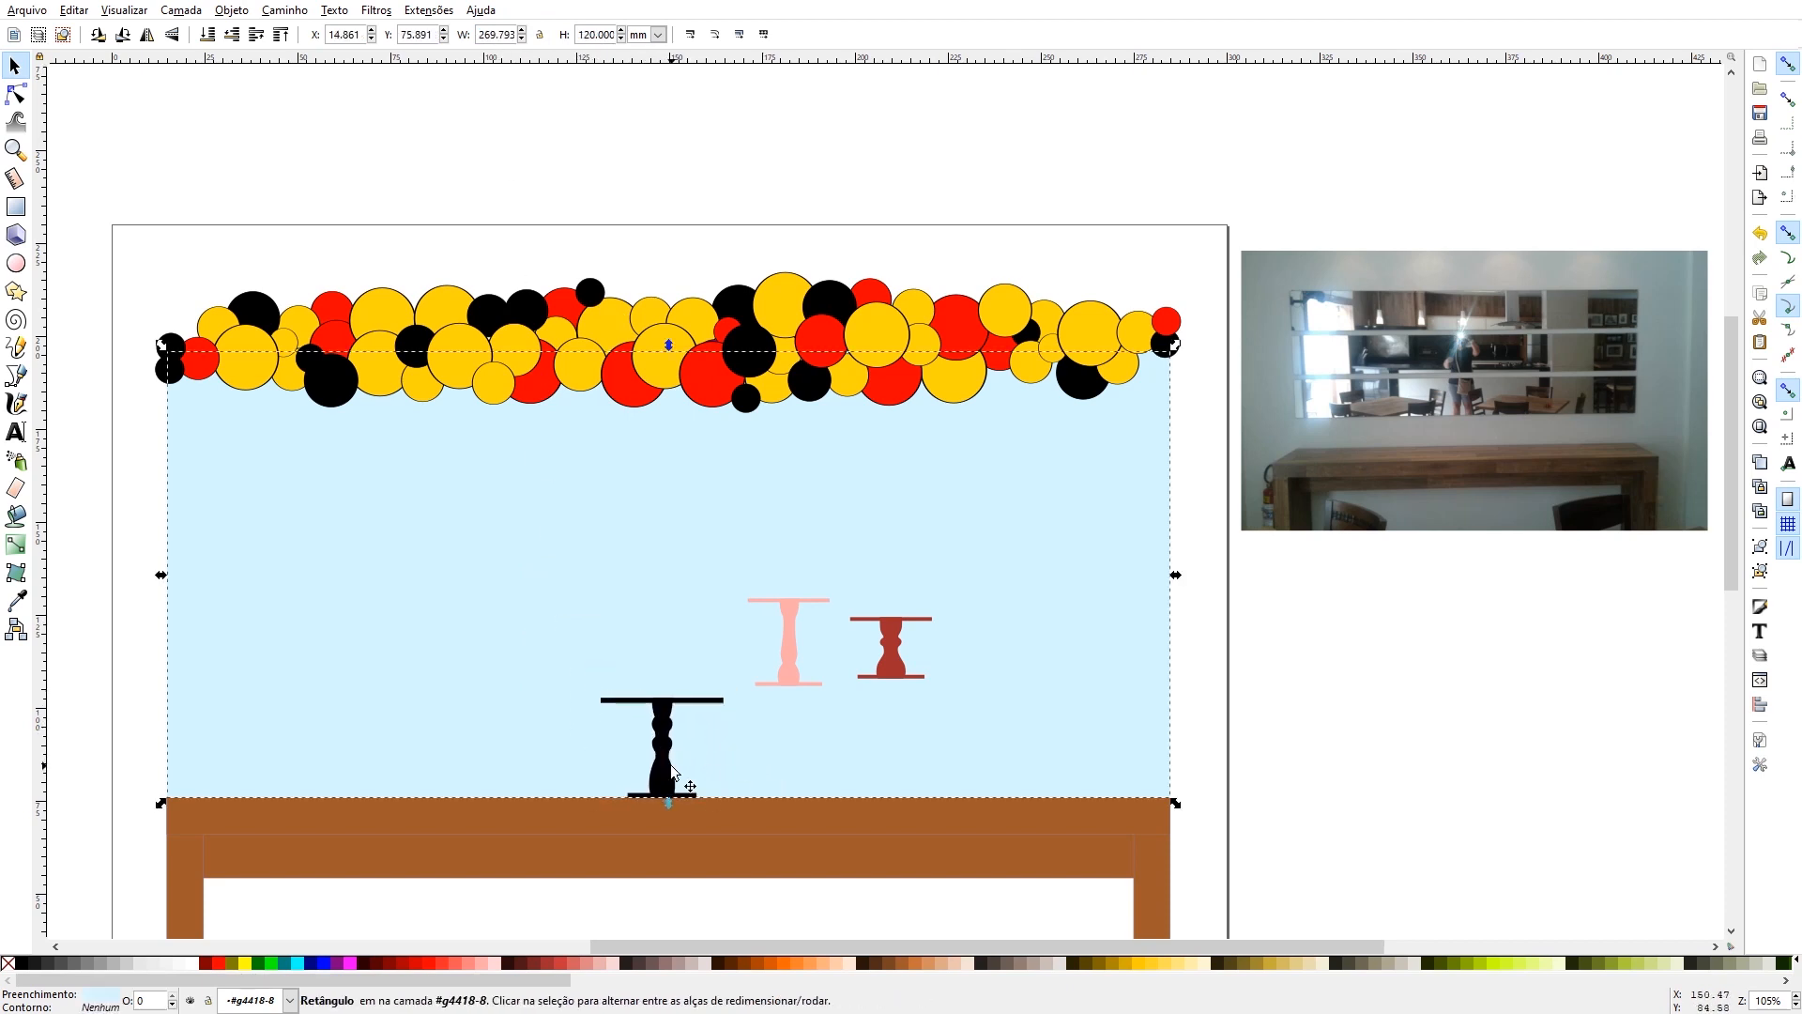
click(662, 767)
drag(663, 768, 191, 771)
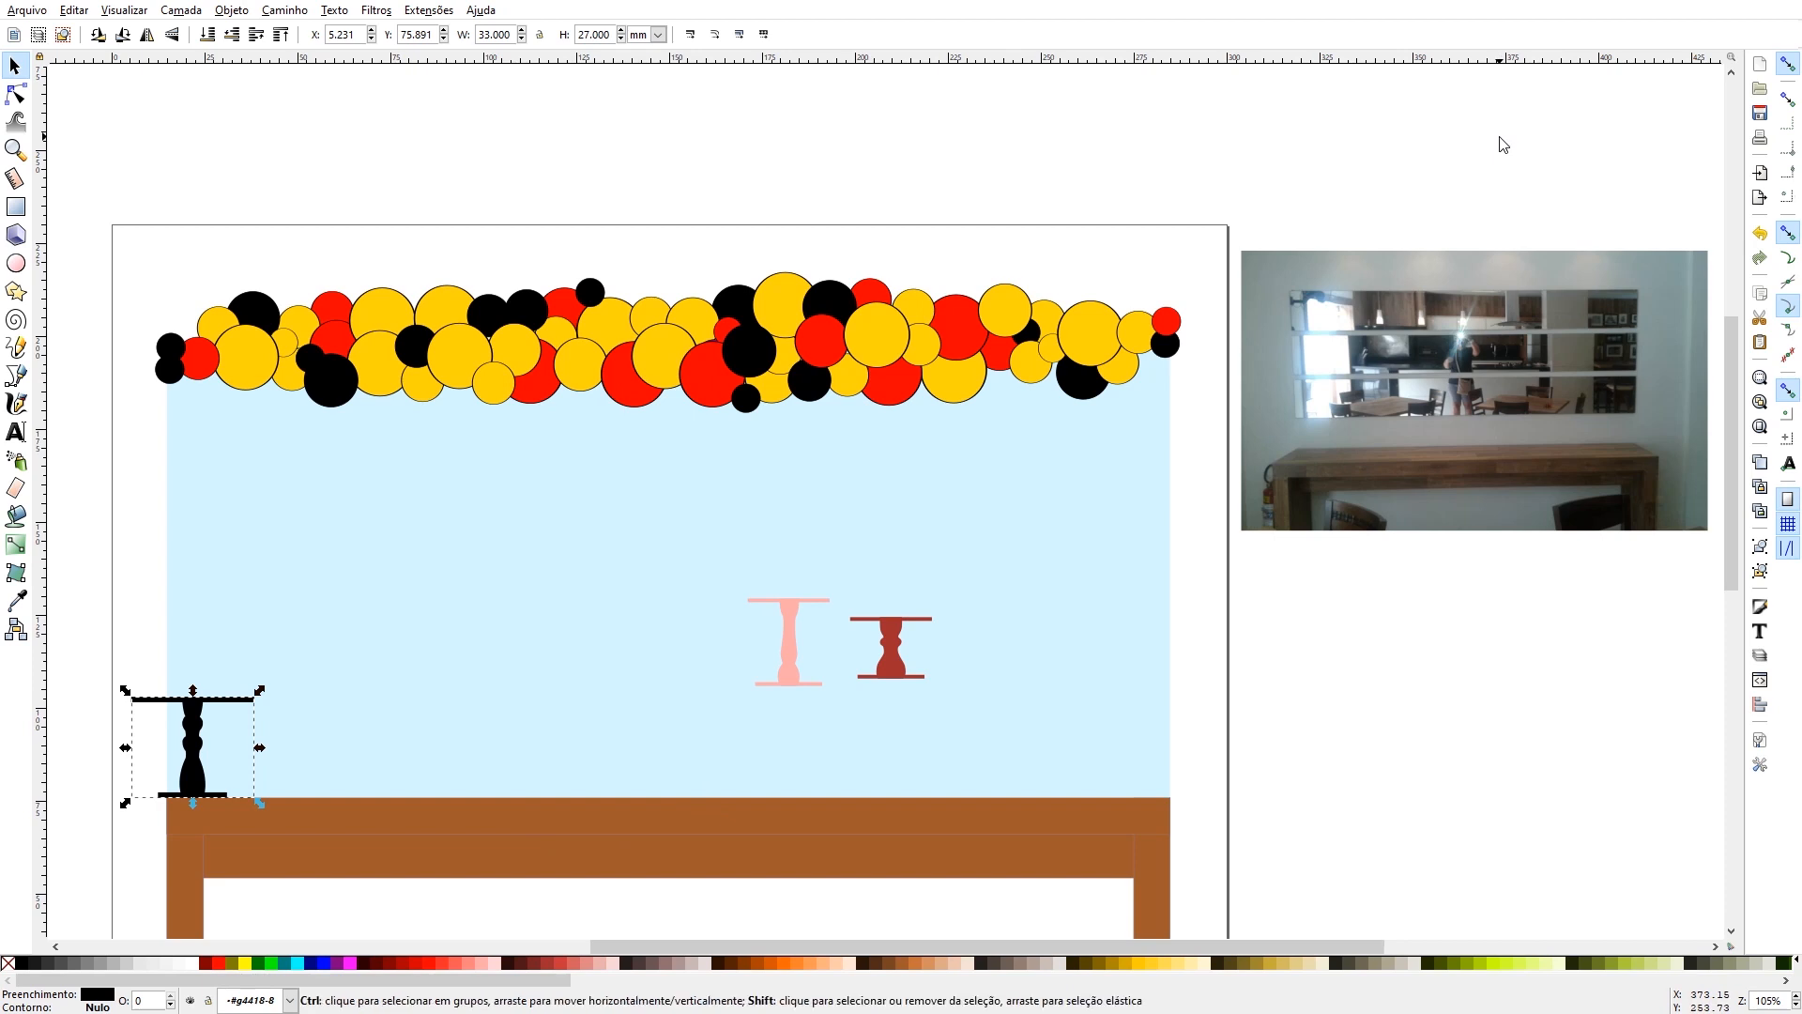
key(ctrl+shift+a)
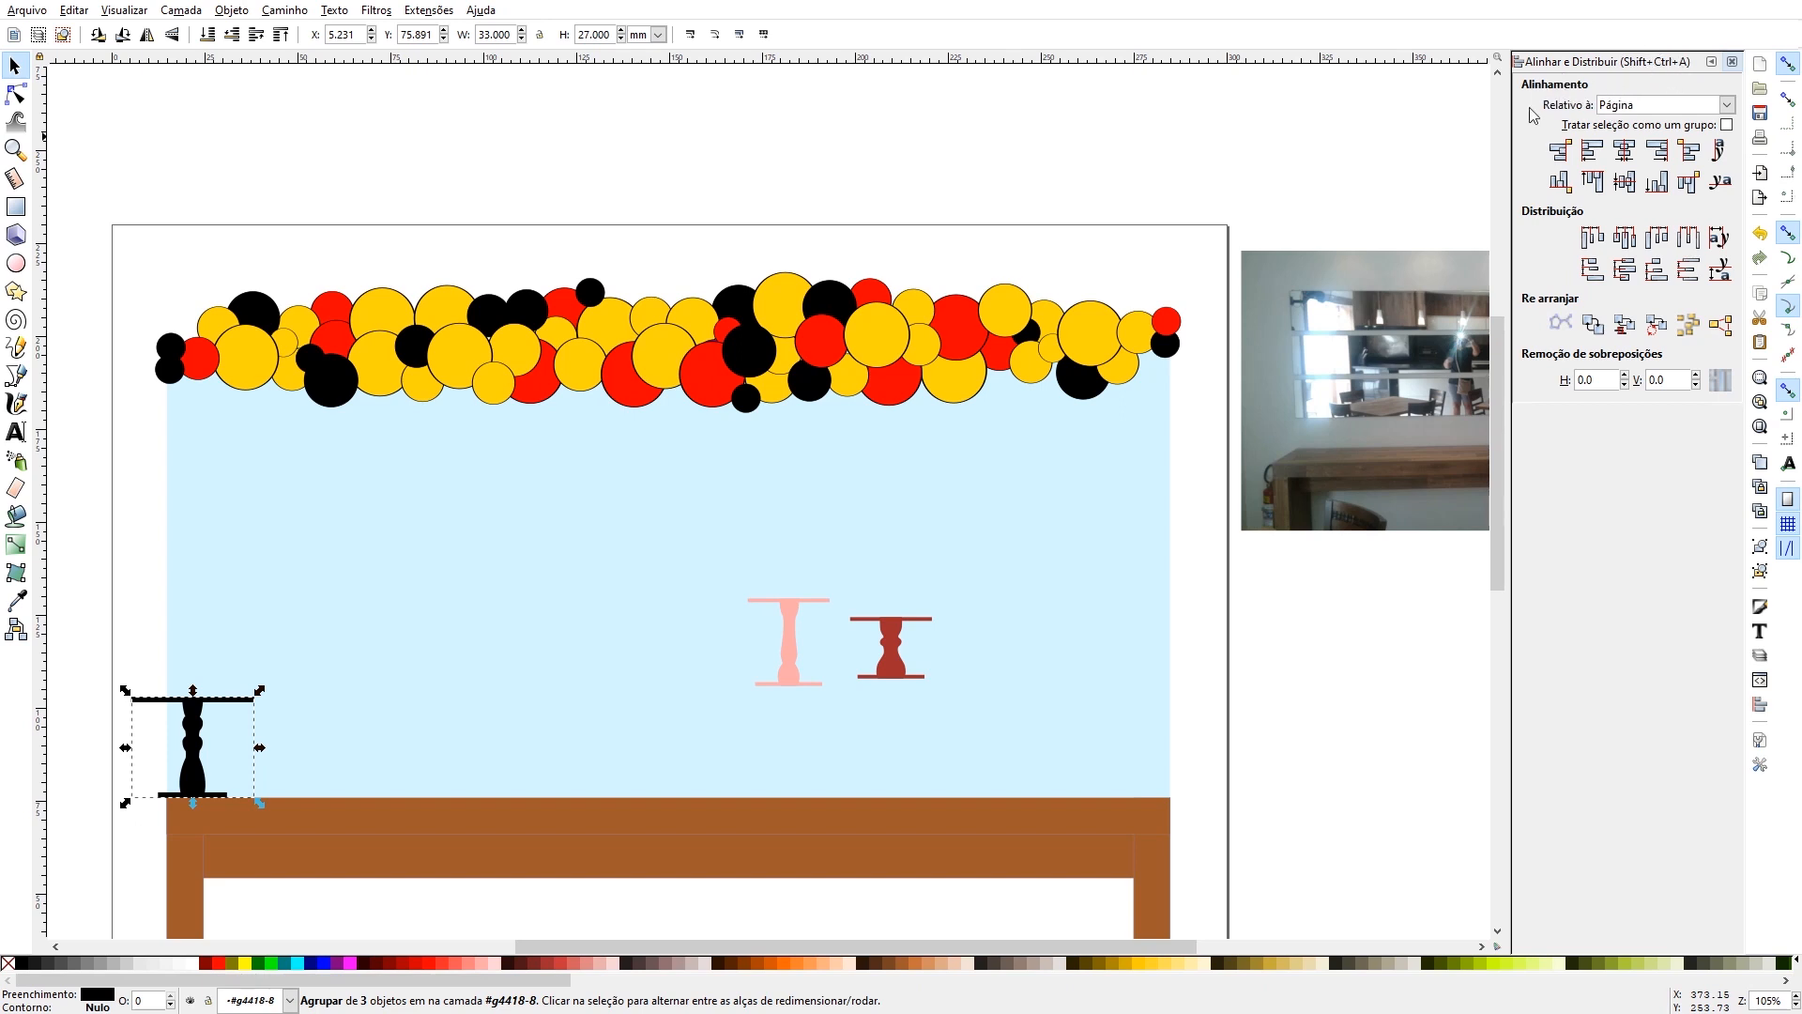
click(1625, 157)
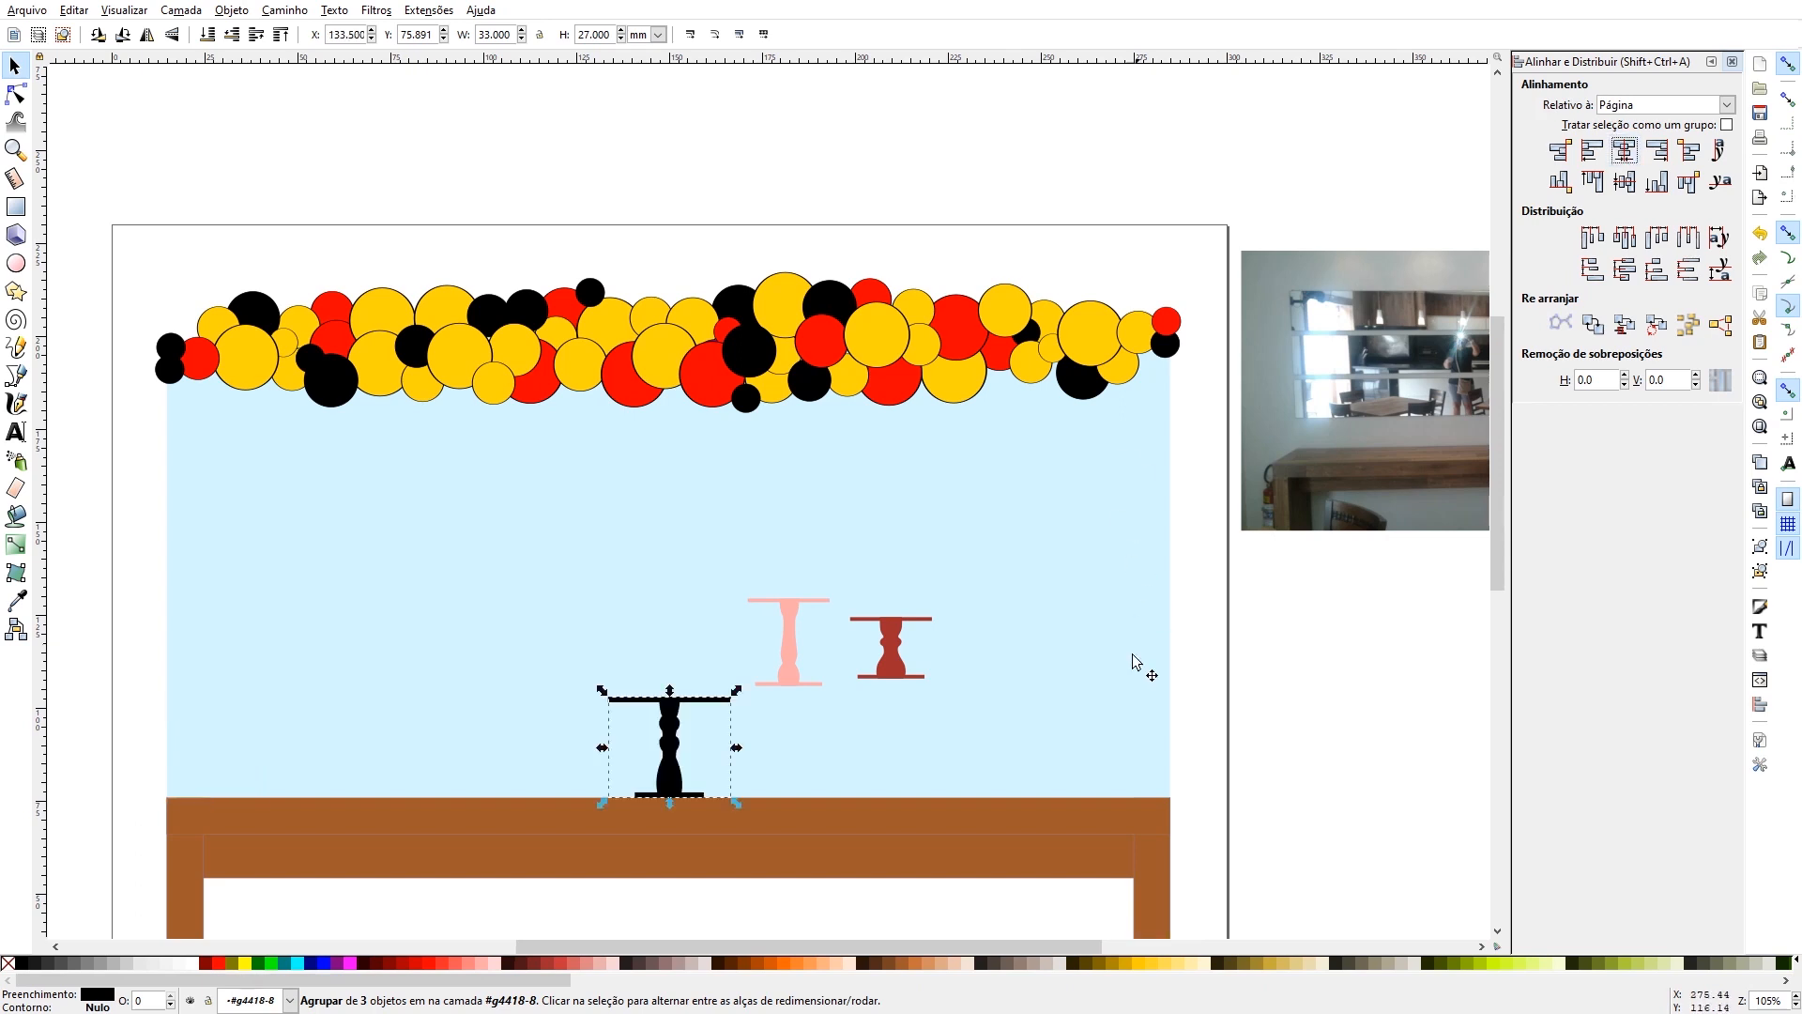
- Centre the brown table and the light blue panel horizontally relative to the page
click(965, 809)
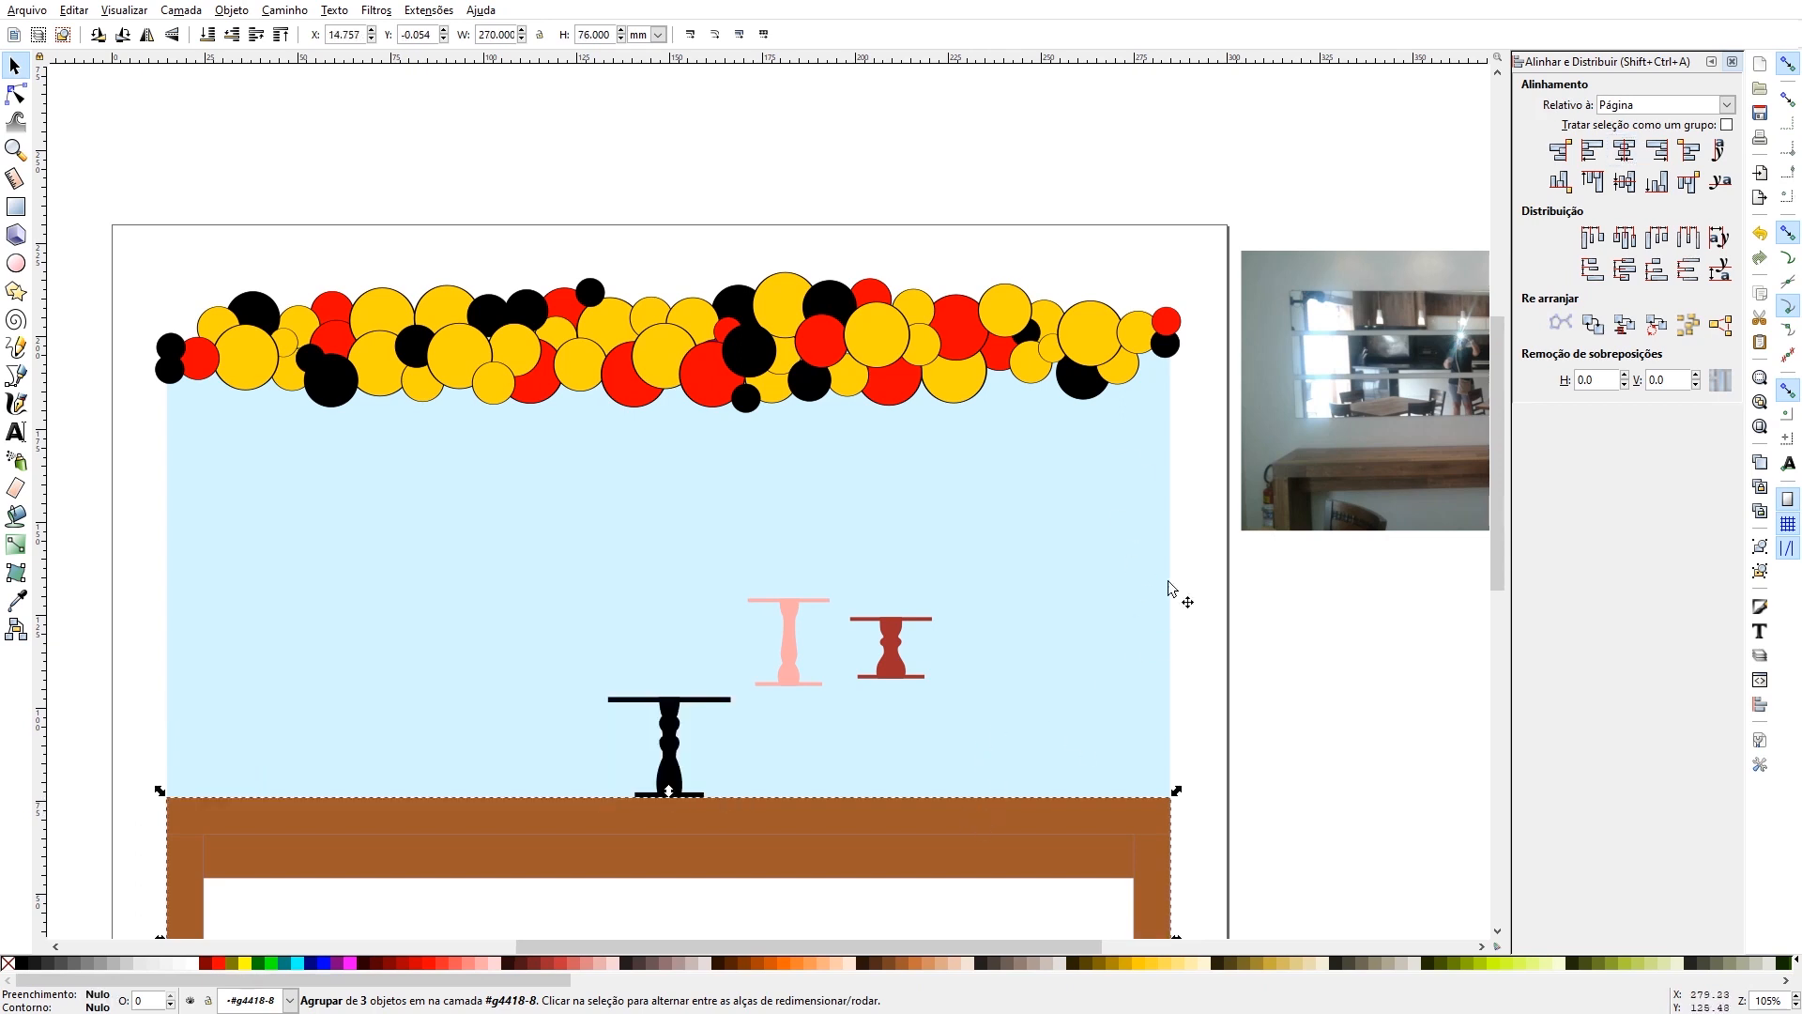
click(1627, 153)
click(1073, 530)
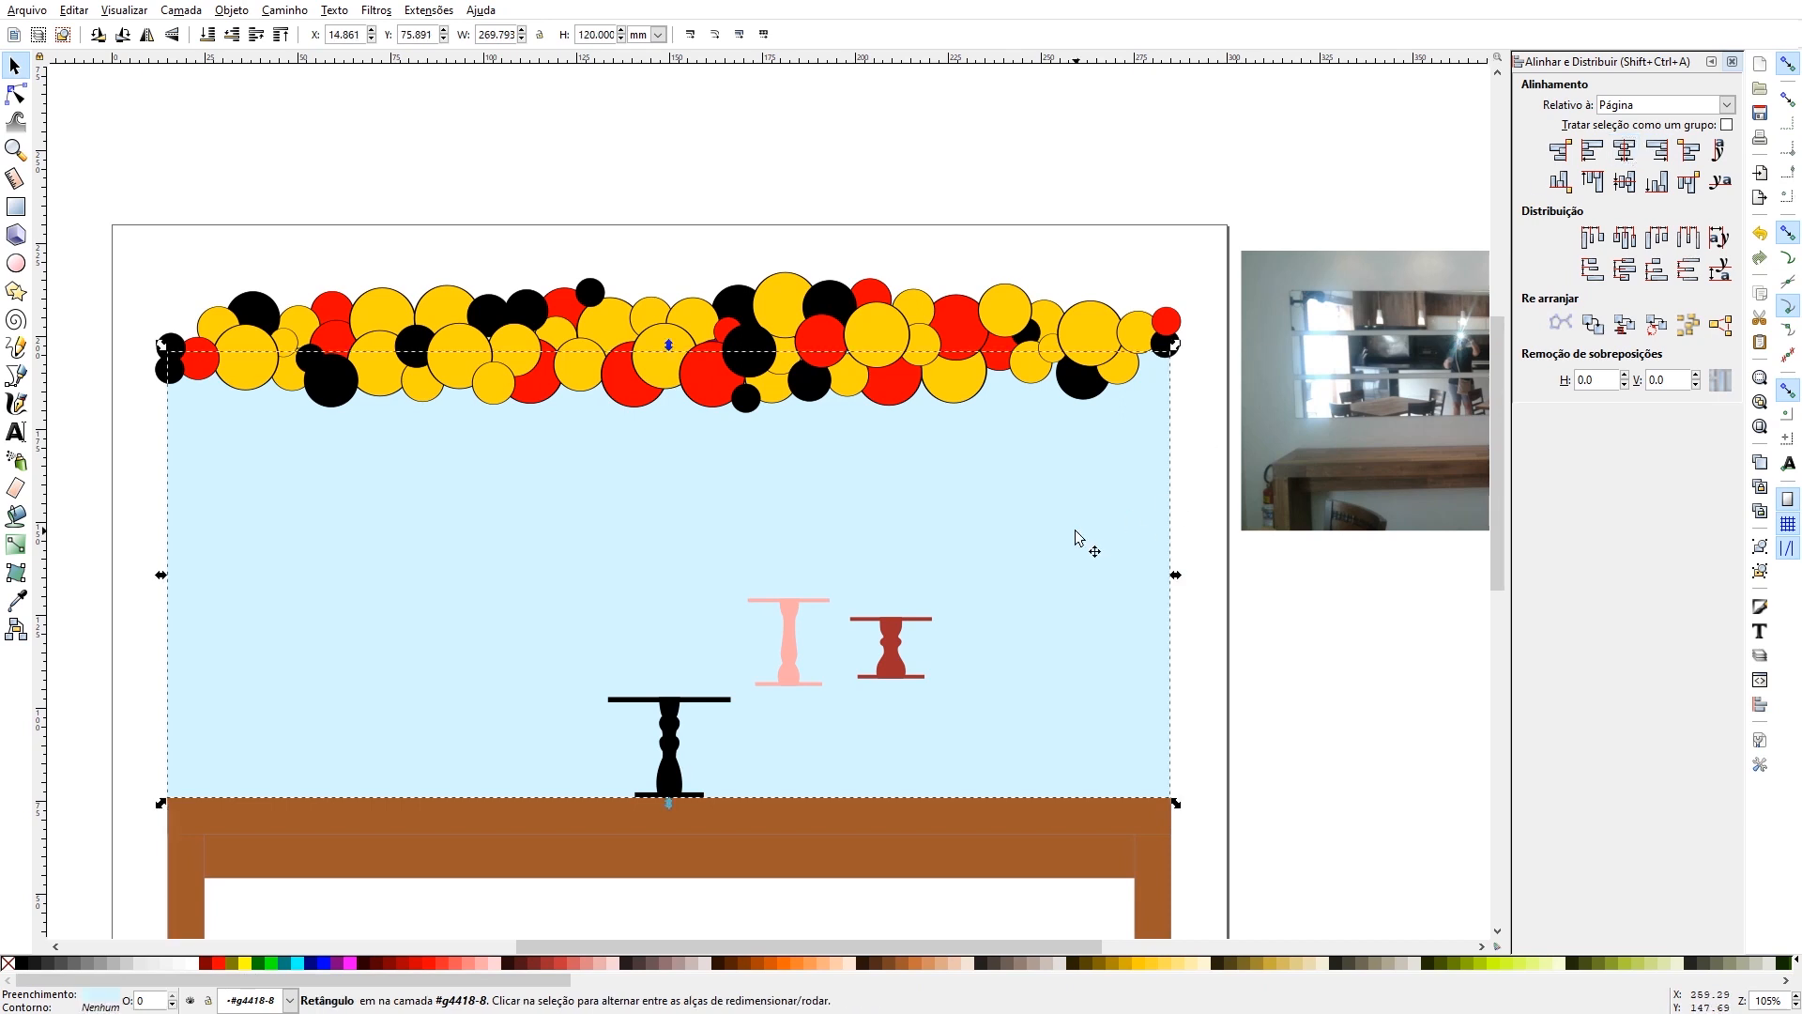
click(1627, 153)
click(680, 252)
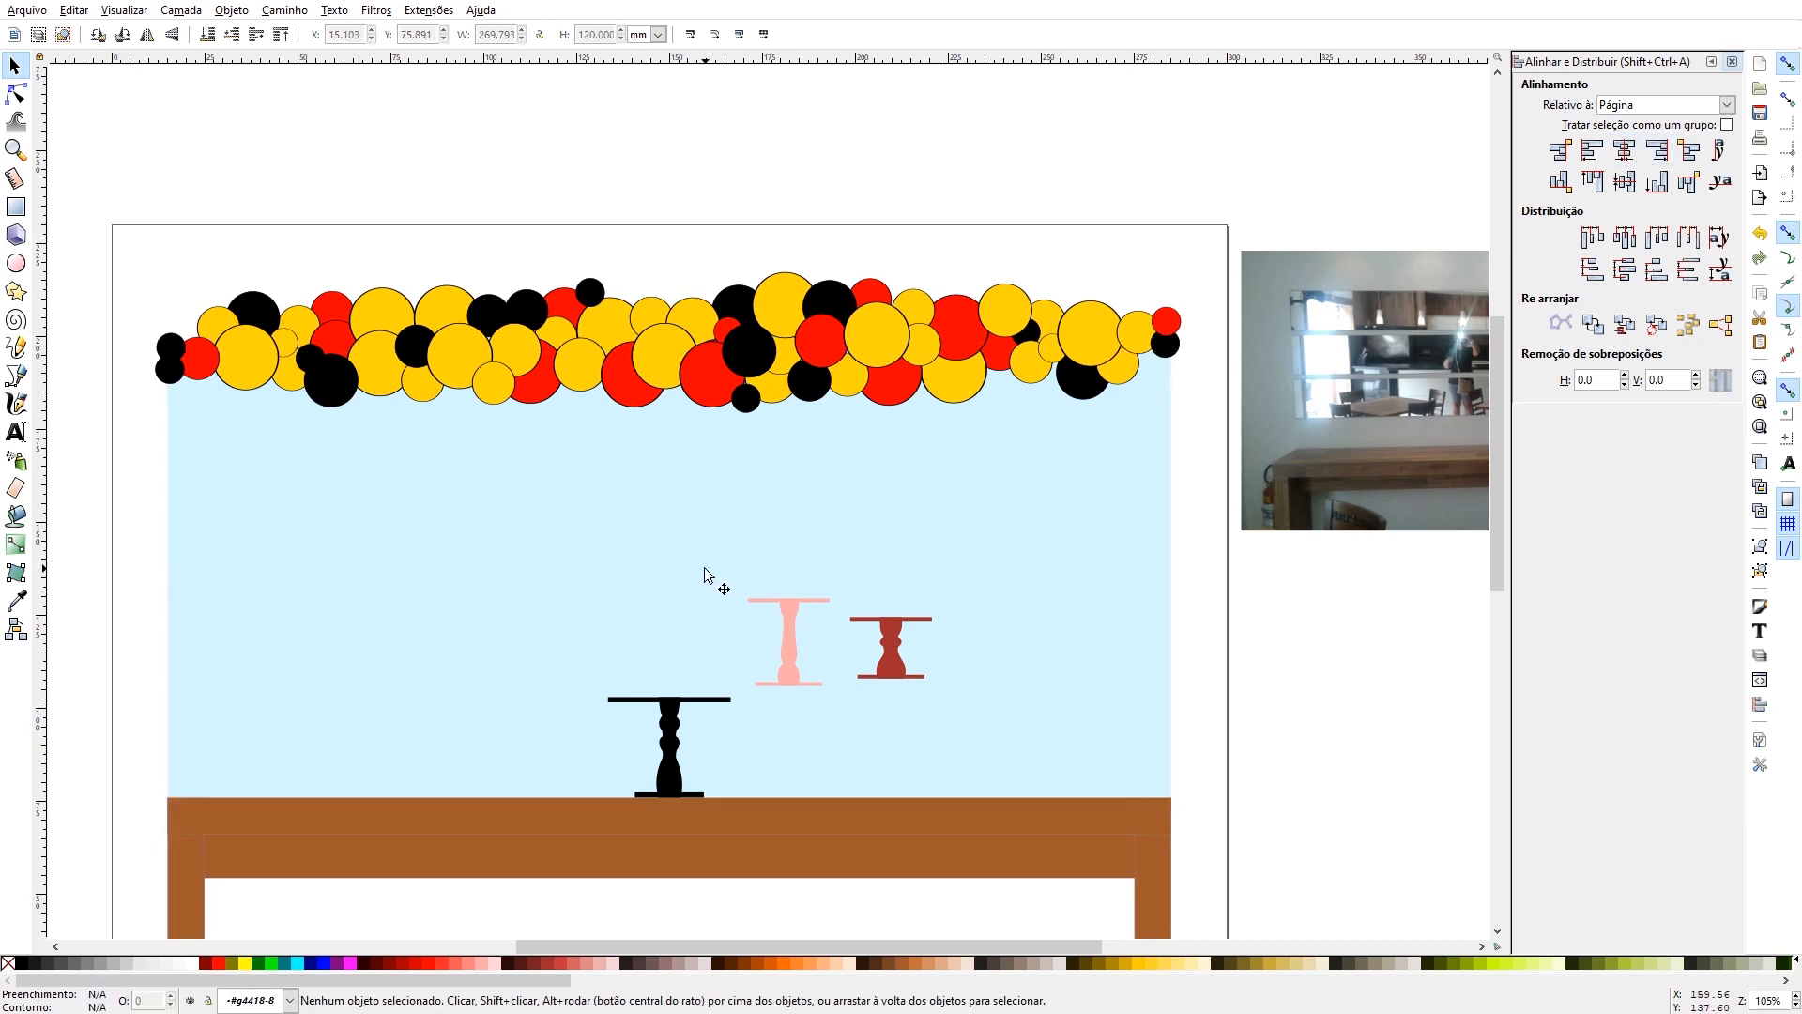
- Set the tall pink cake stand's height to 25 mm and its width to 30 mm
click(795, 657)
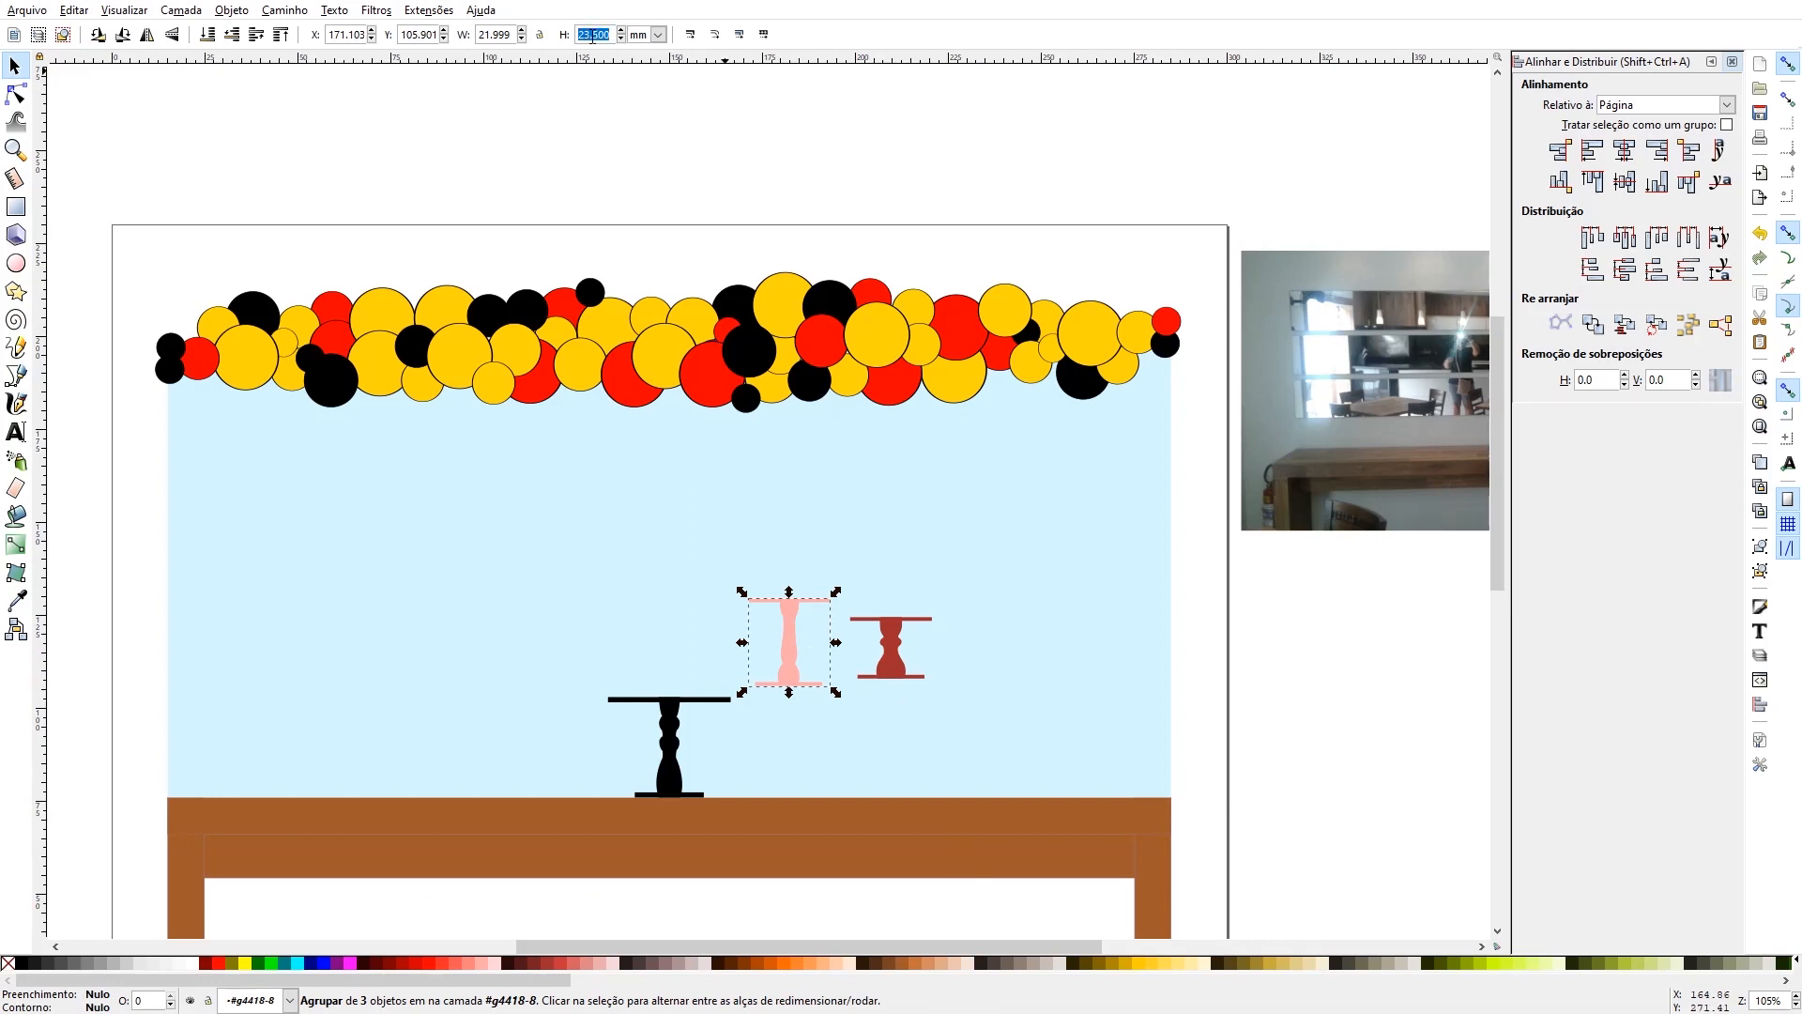
text(25)
key(Return)
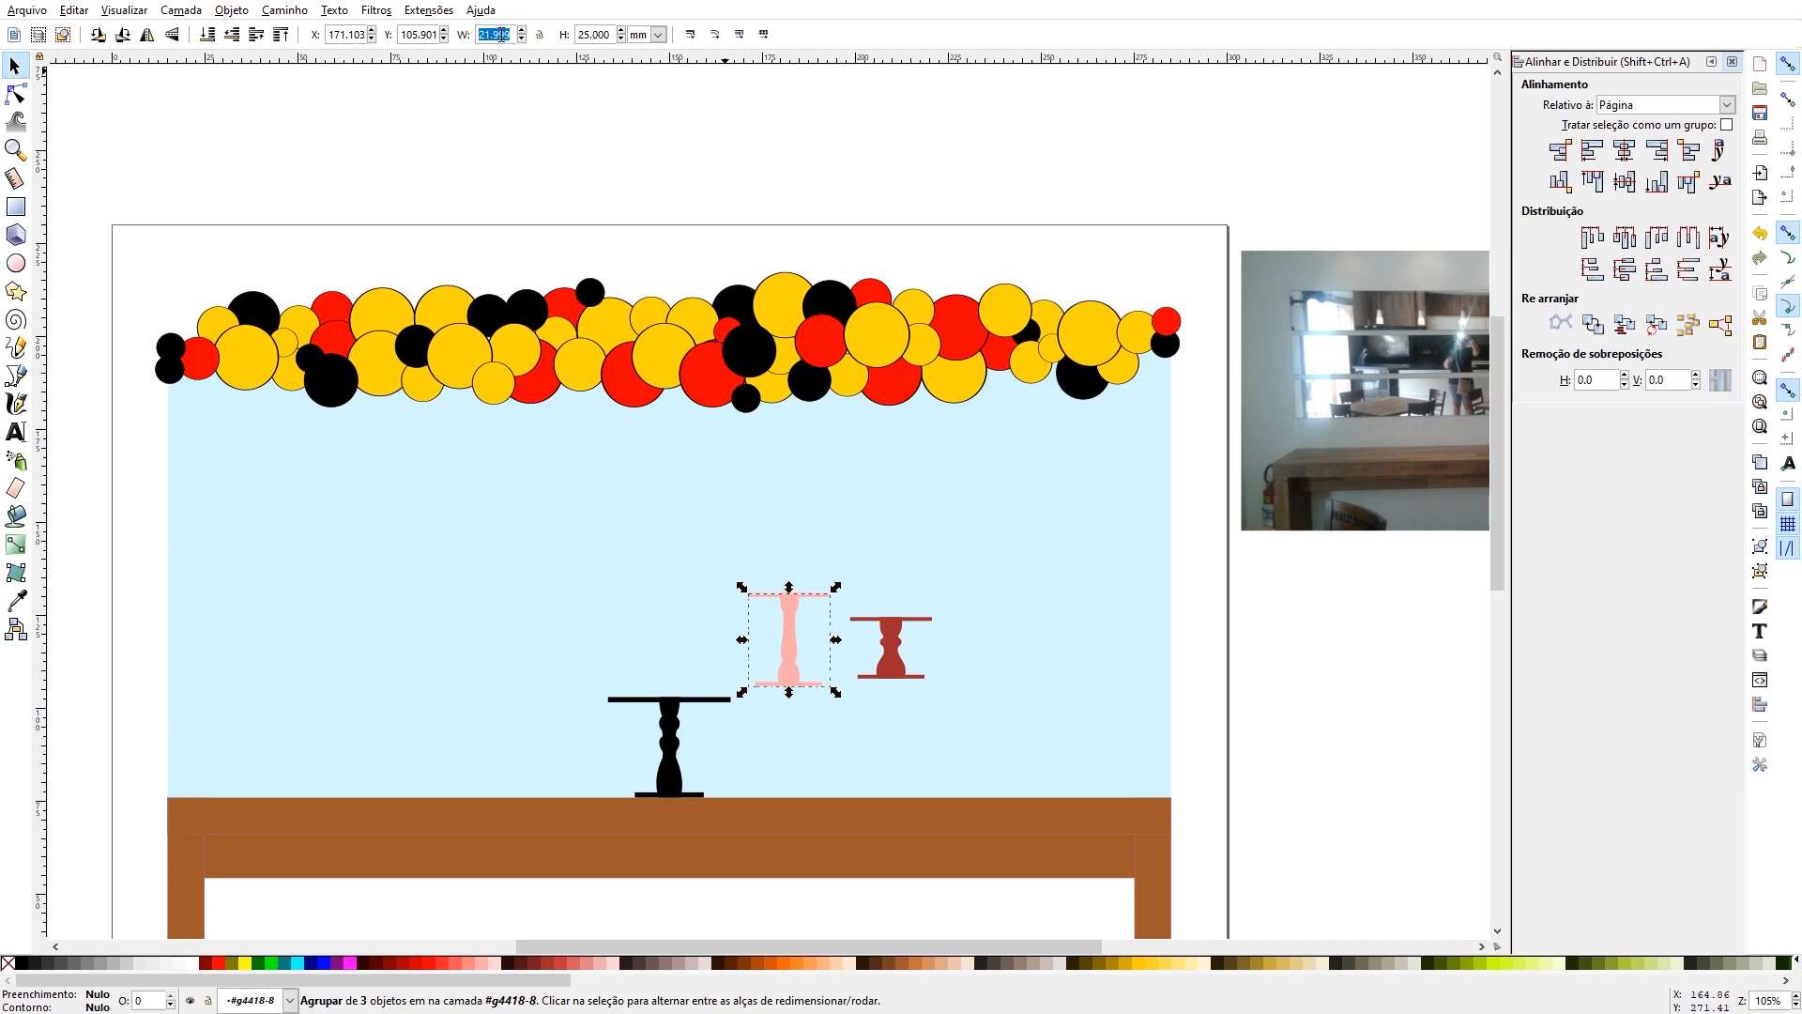
text(30)
key(Return)
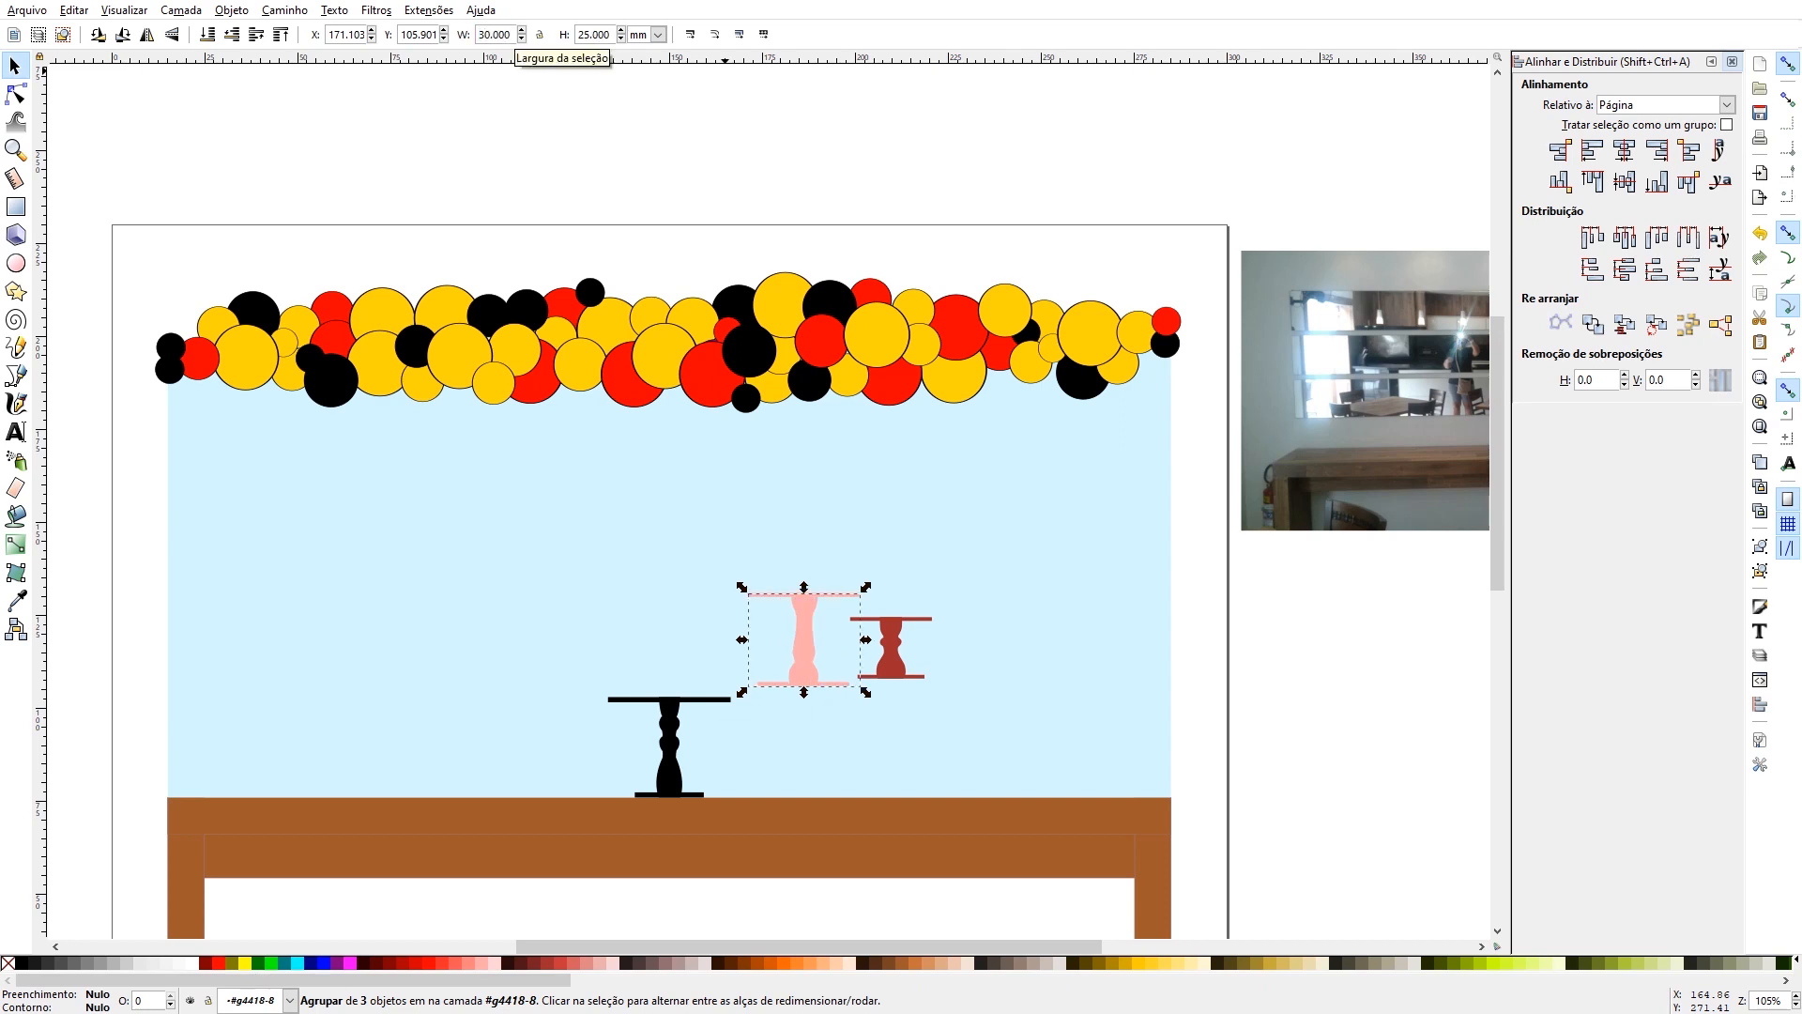
- Narrow only the column of the pink cake stand, leaving its top plate and base at full width
double_click(802, 614)
click(802, 613)
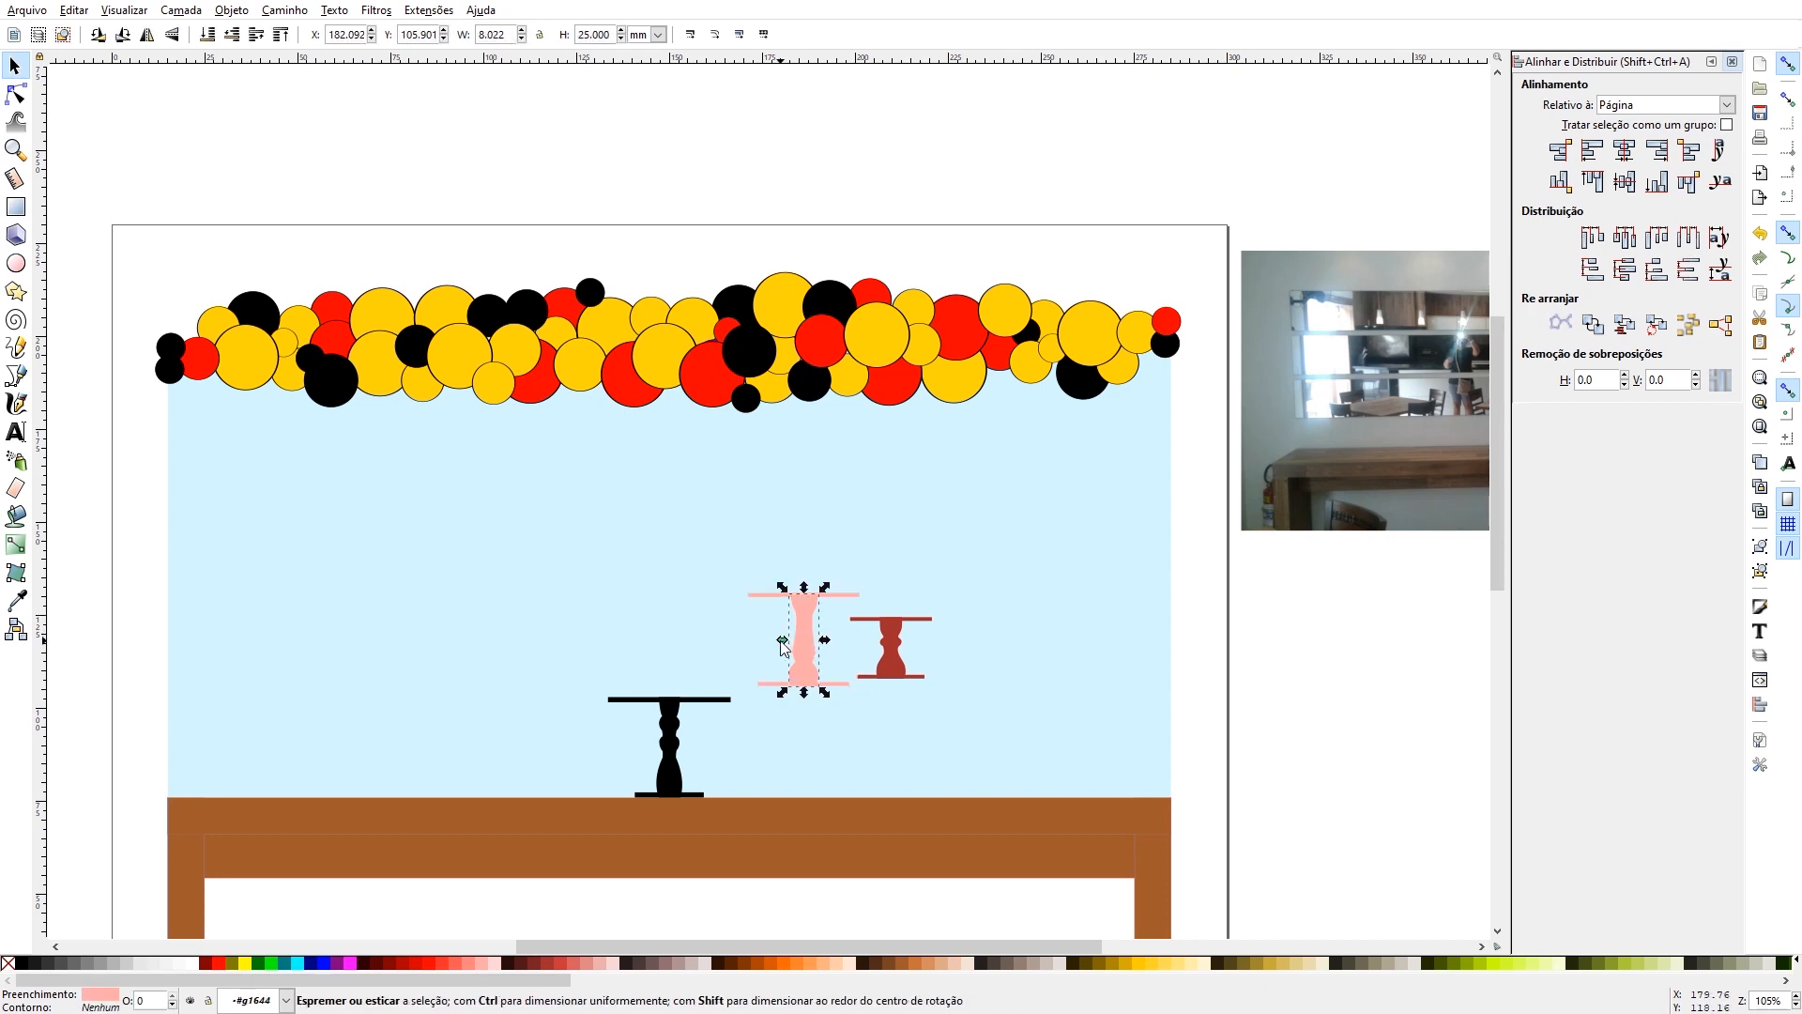
drag(783, 642, 793, 646)
- Centre the pink stand's column, top plate and base horizontally relative to the selection area and group them
shift+click(775, 595)
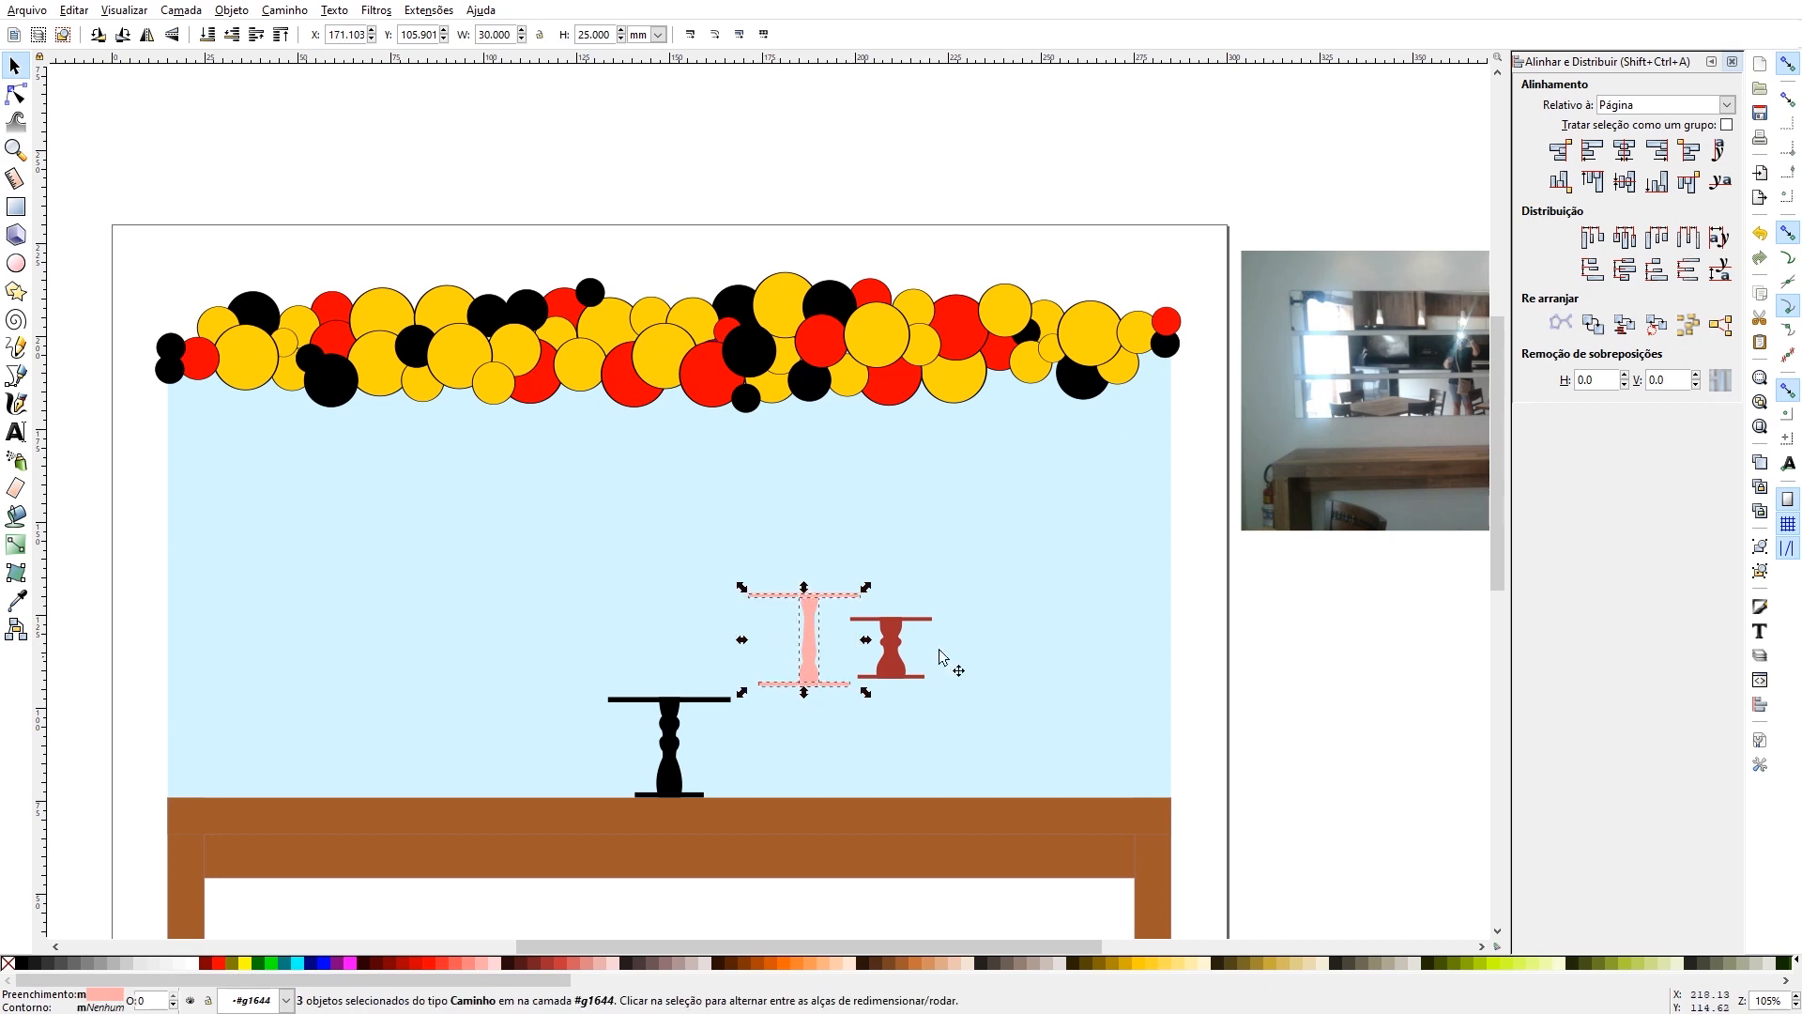
click(1630, 108)
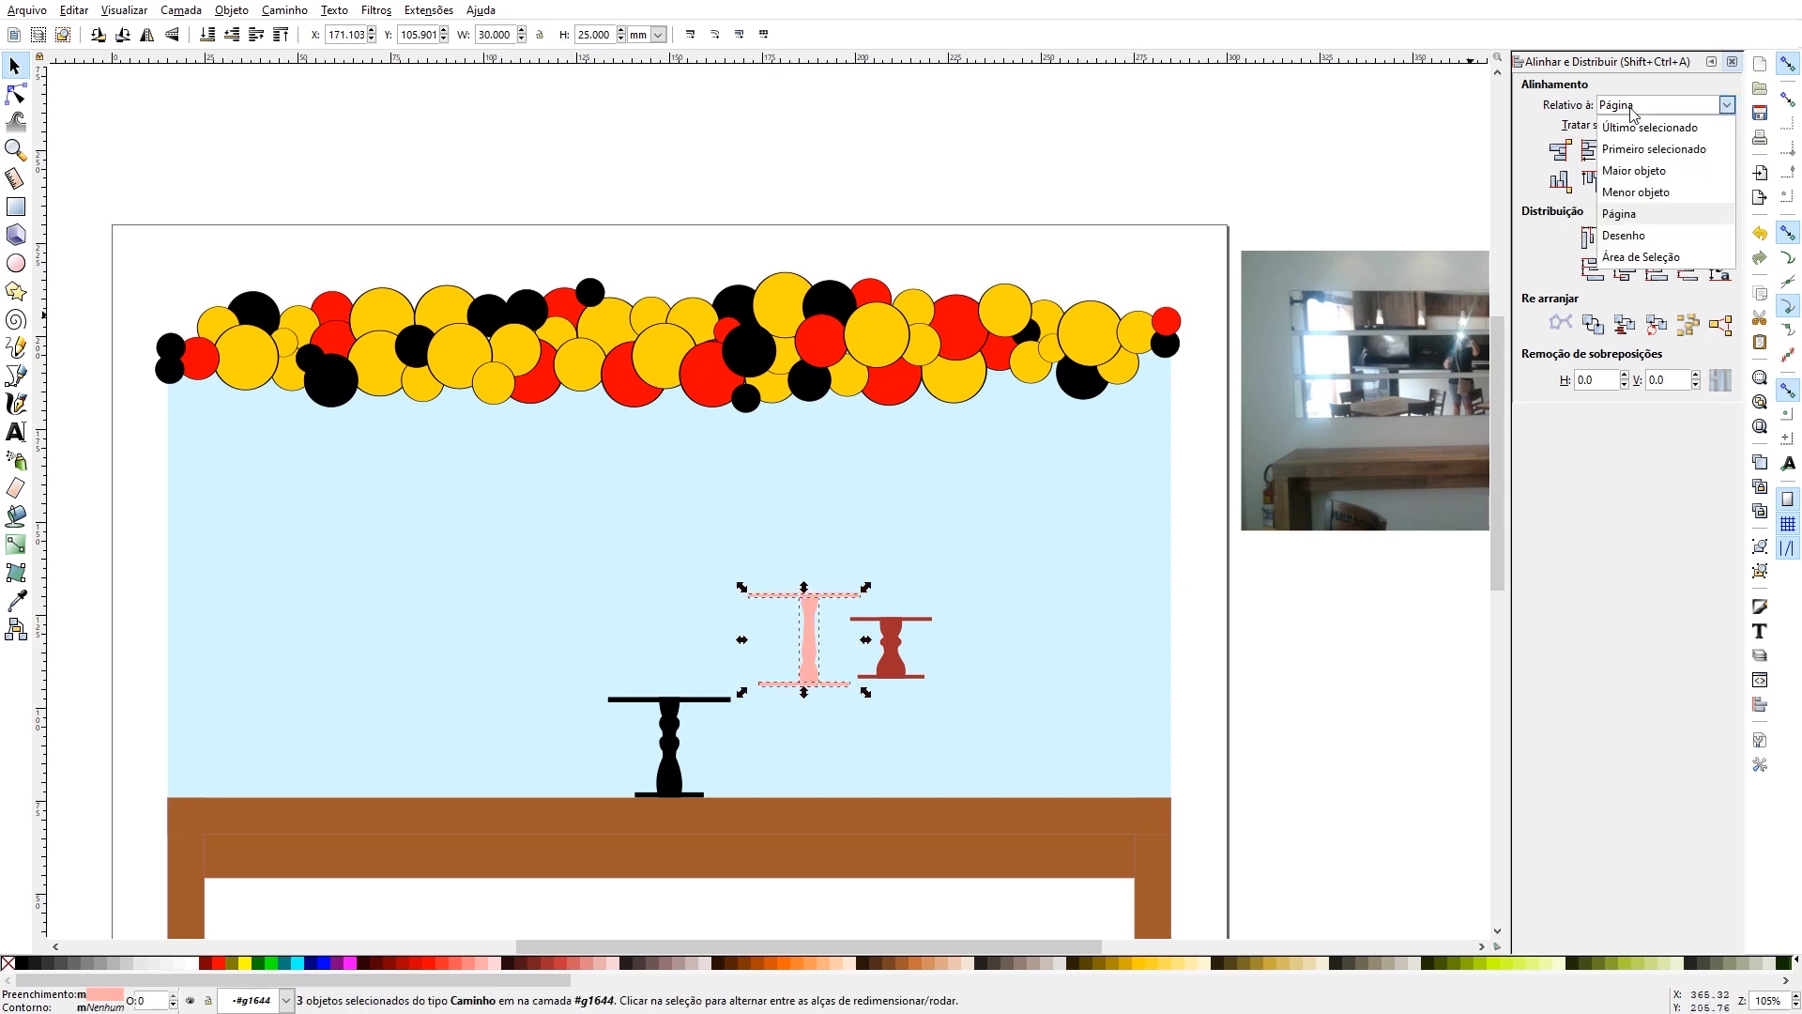
click(1634, 259)
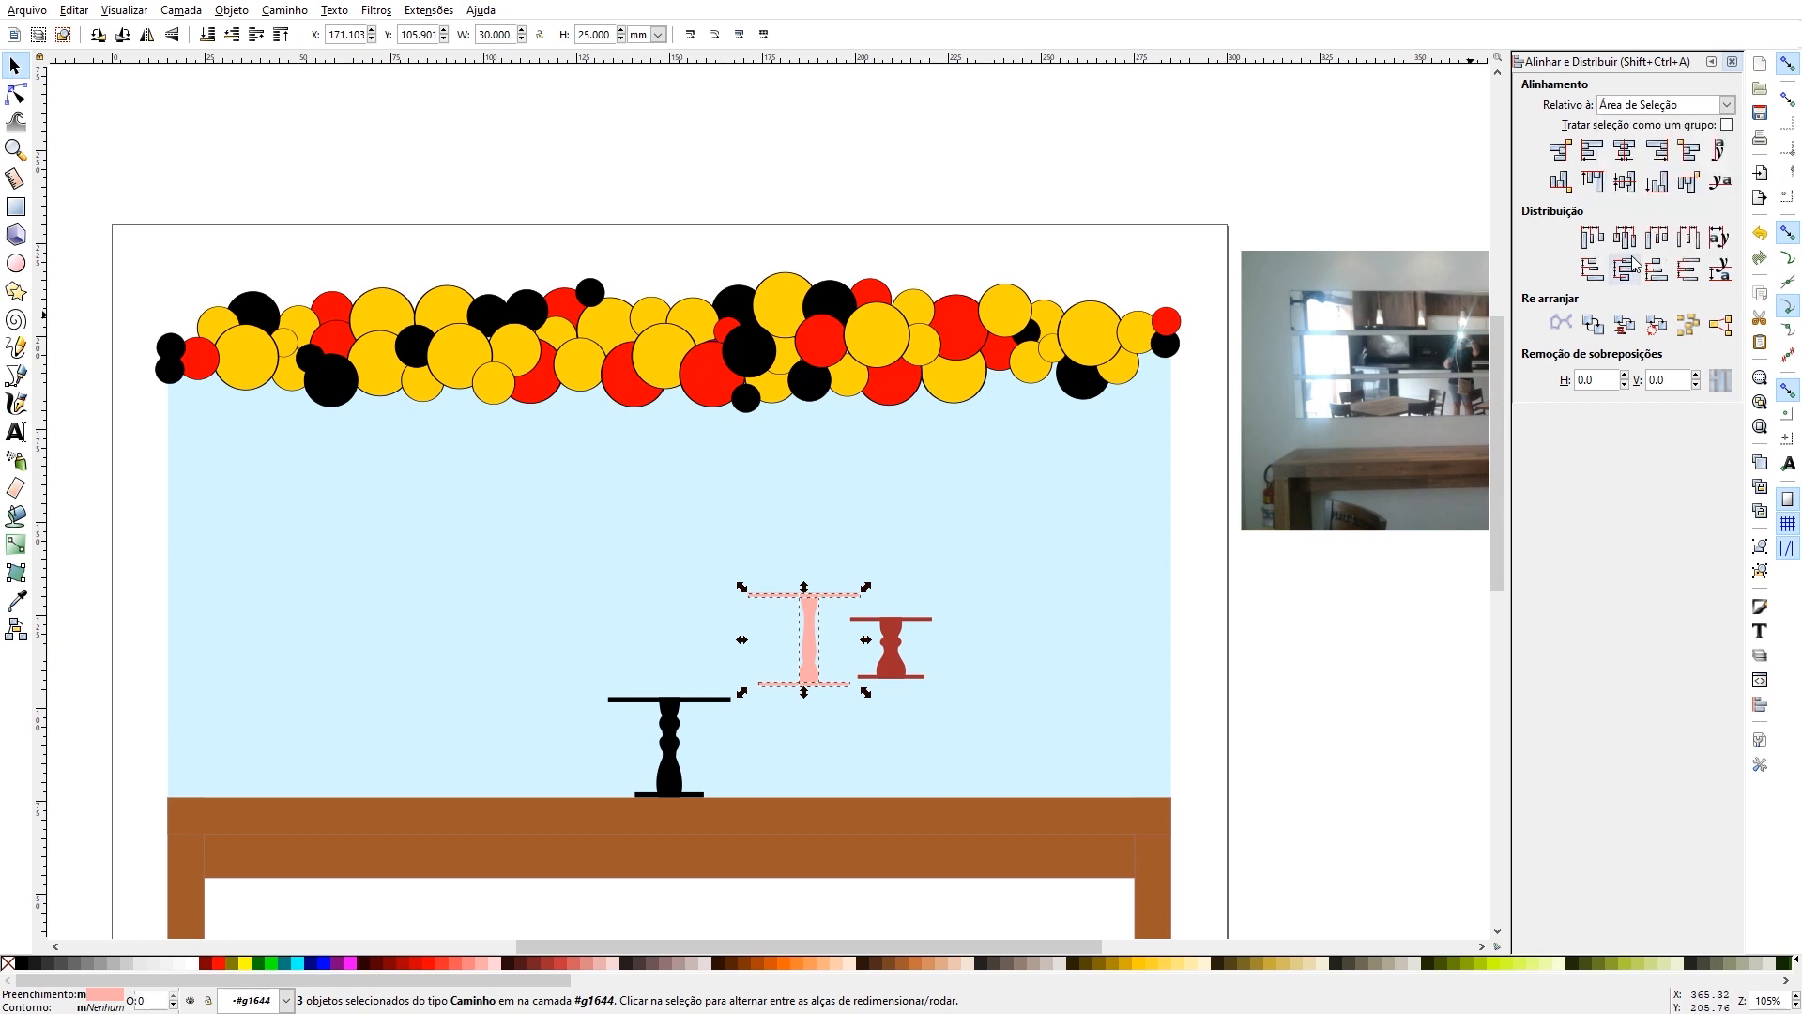
click(1627, 158)
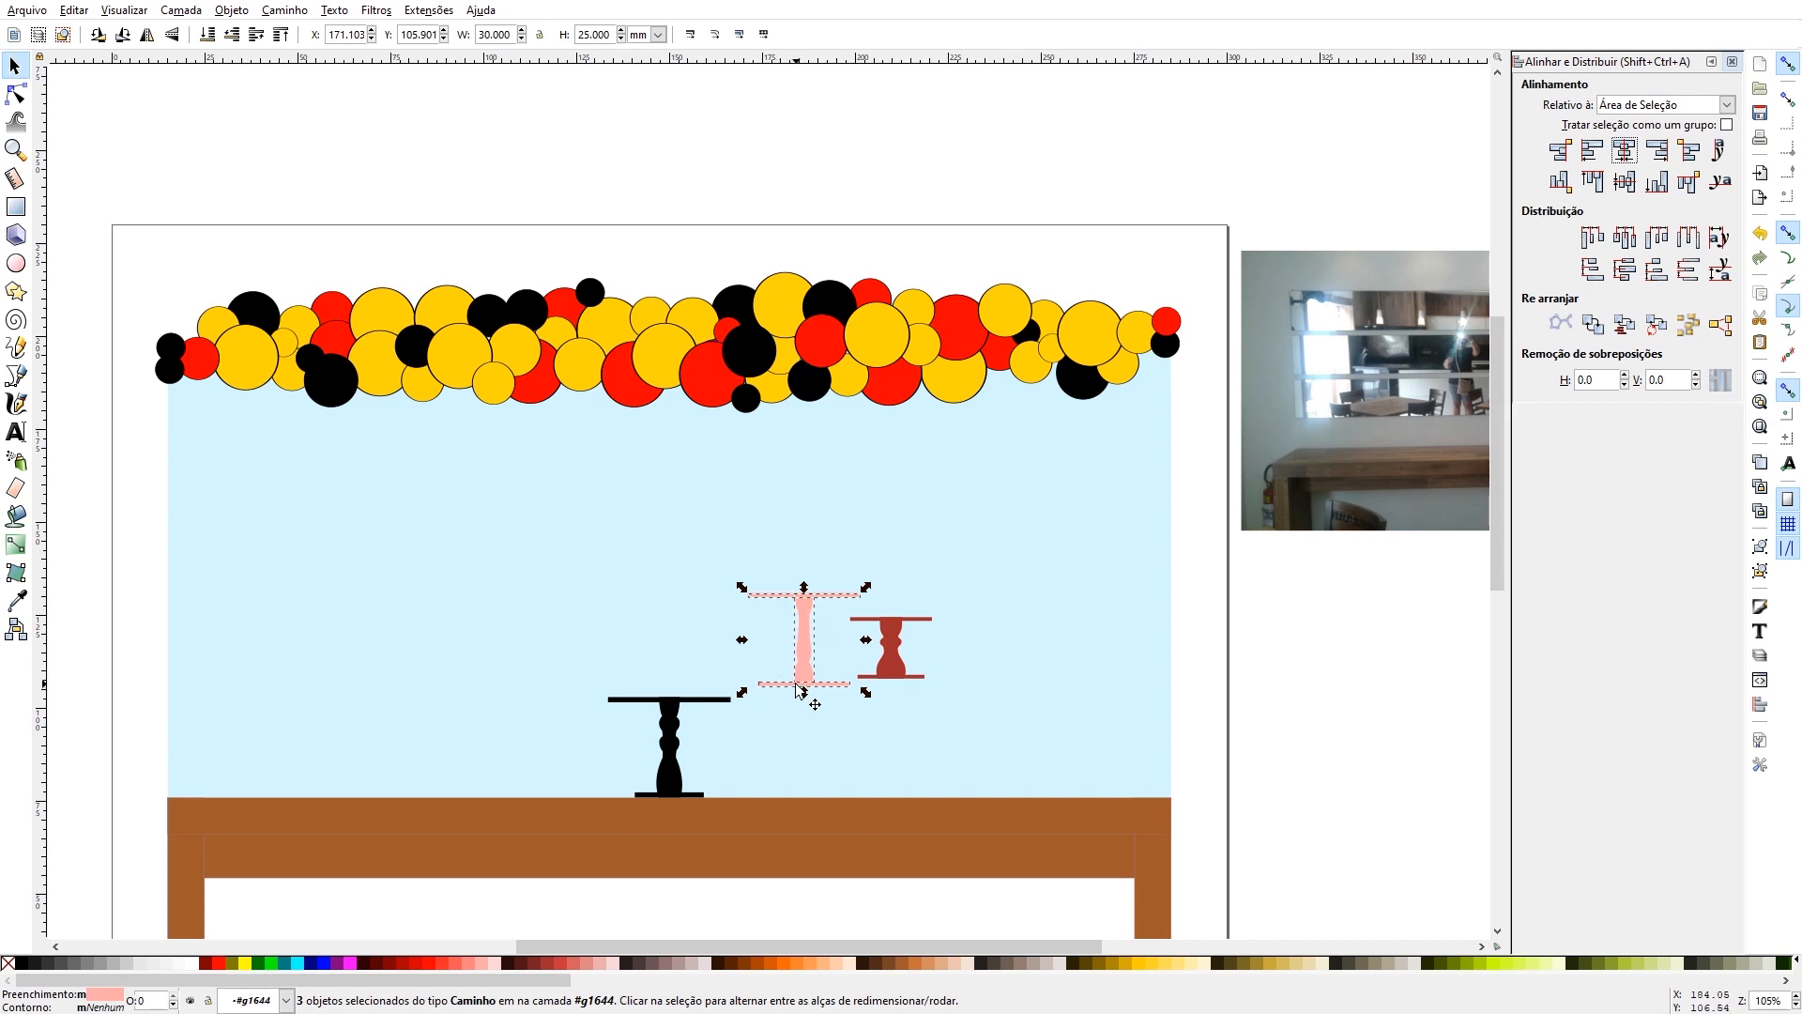
key(ctrl+g)
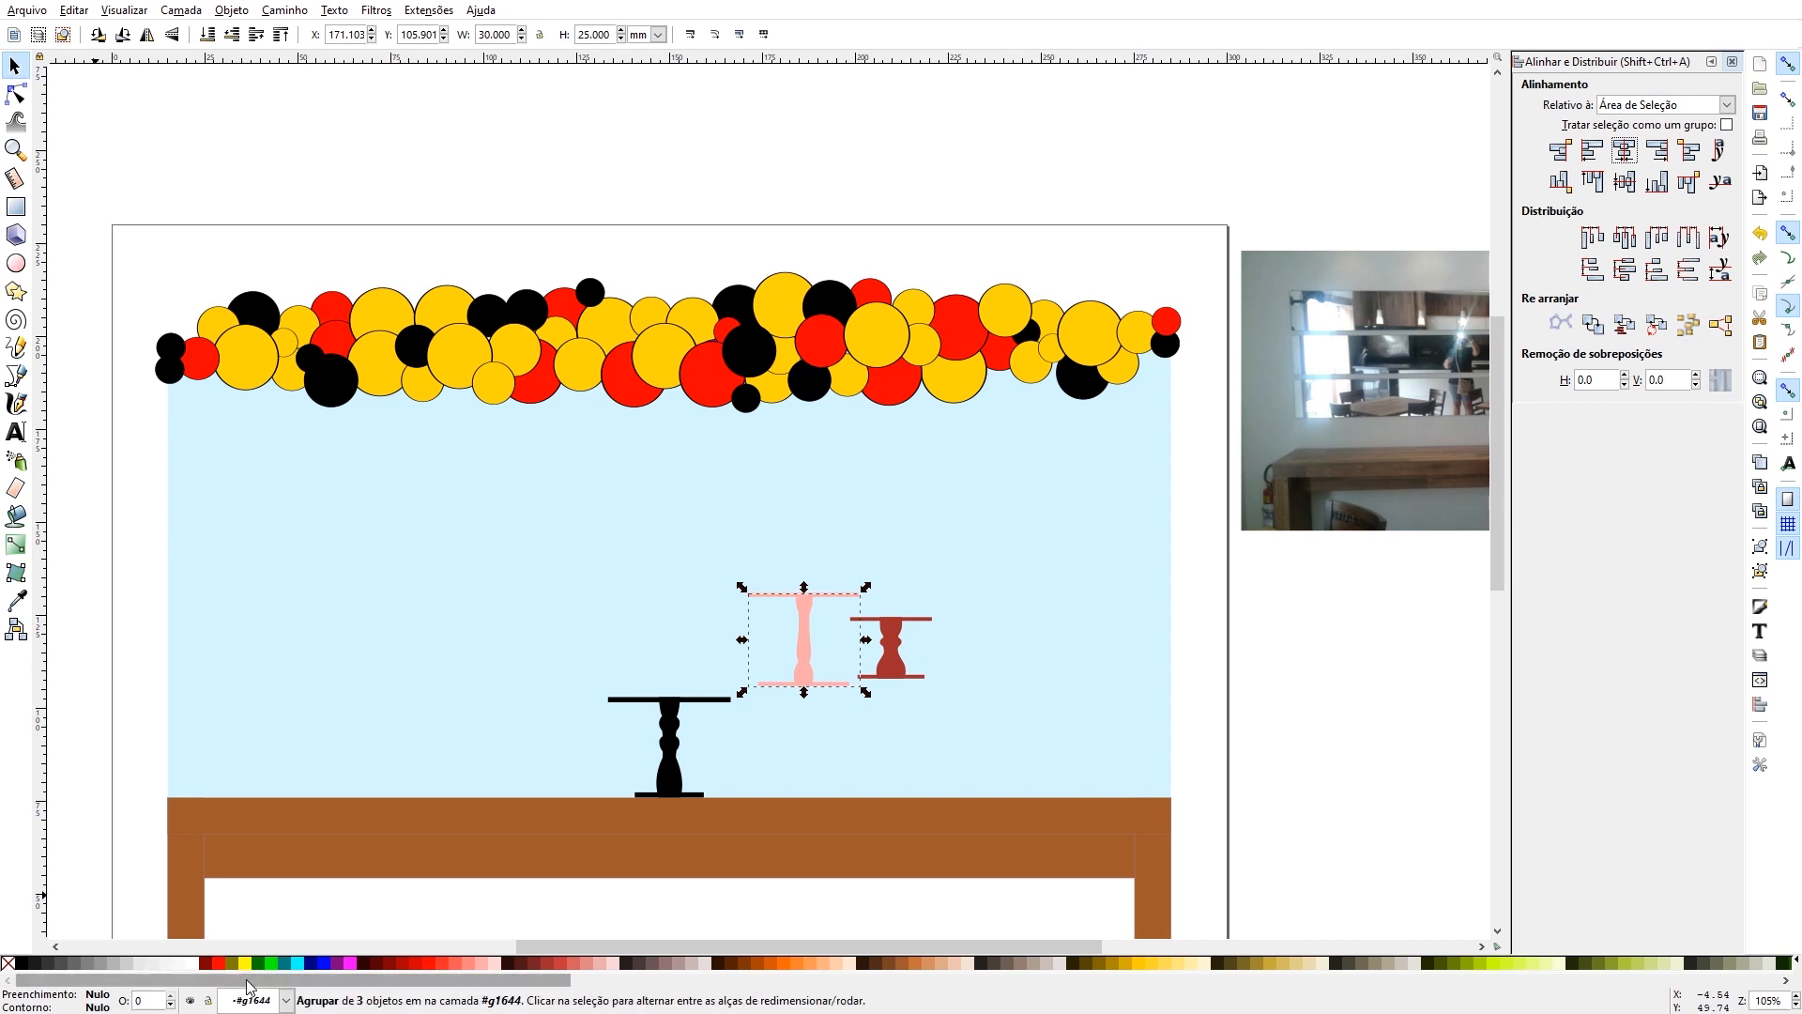
- Fill the pink cake stand with orange and place it on the tabletop near the table's right end
click(791, 962)
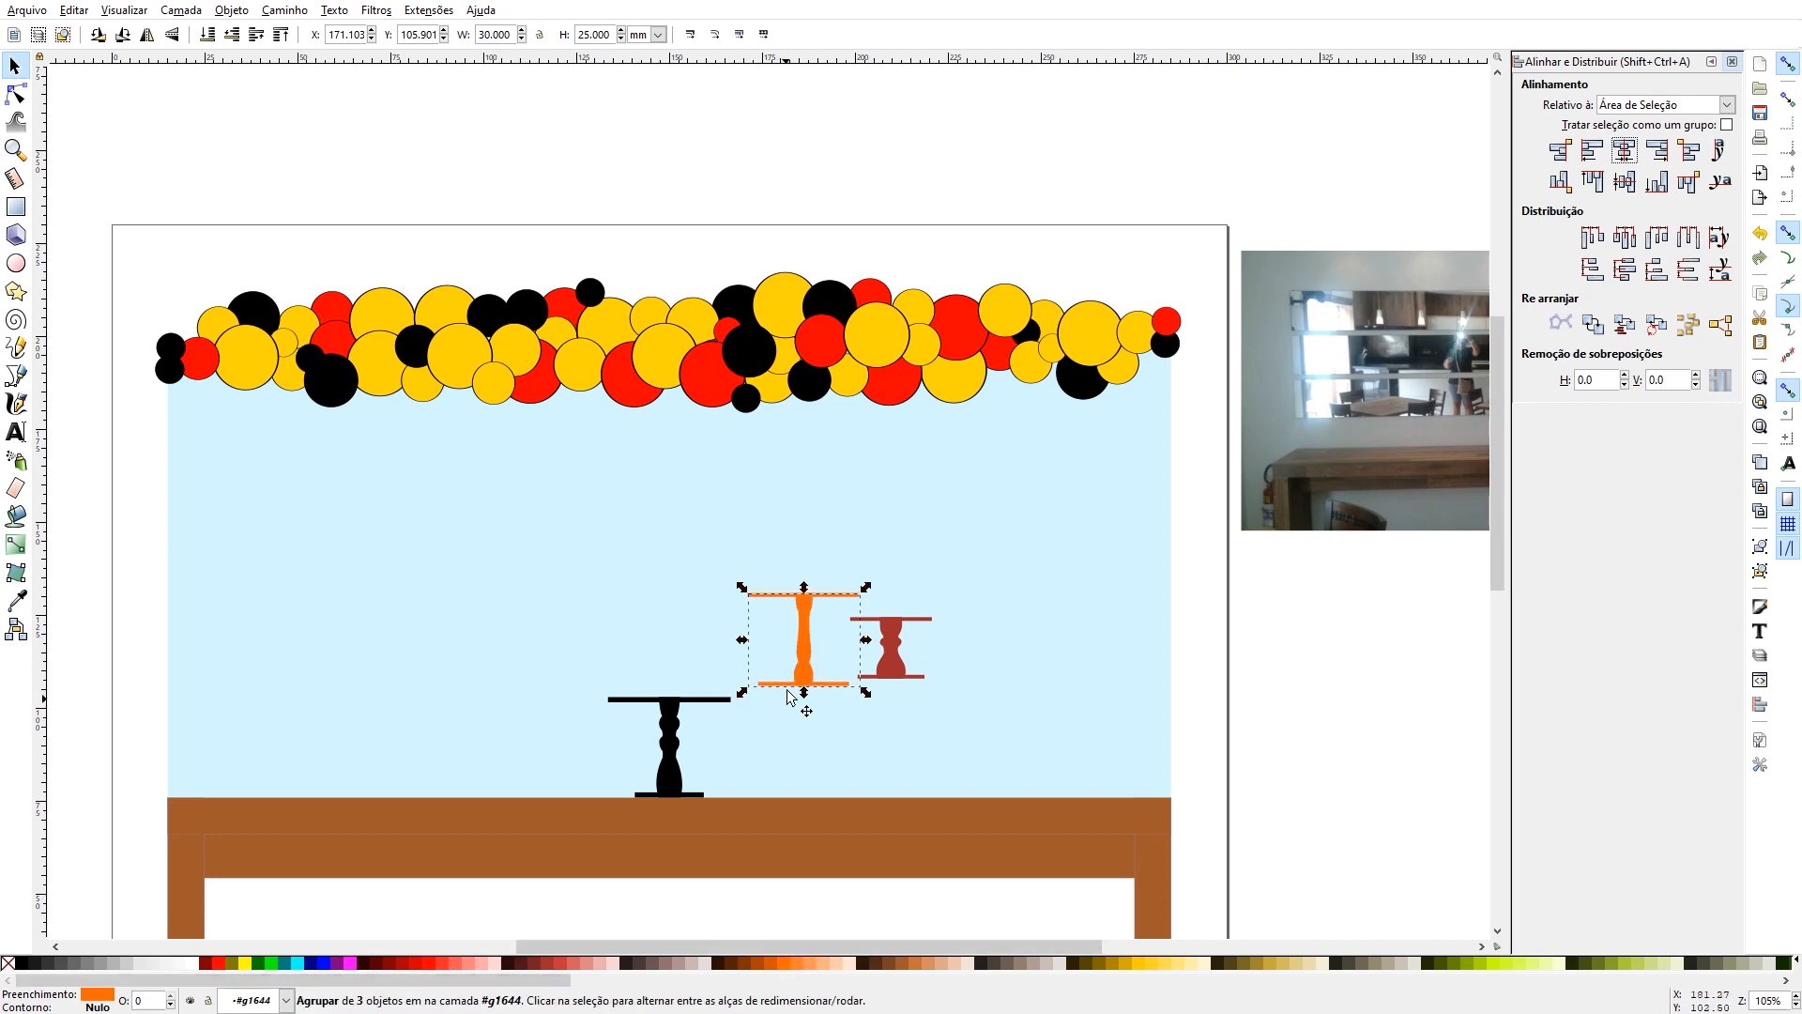
drag(788, 696, 1055, 800)
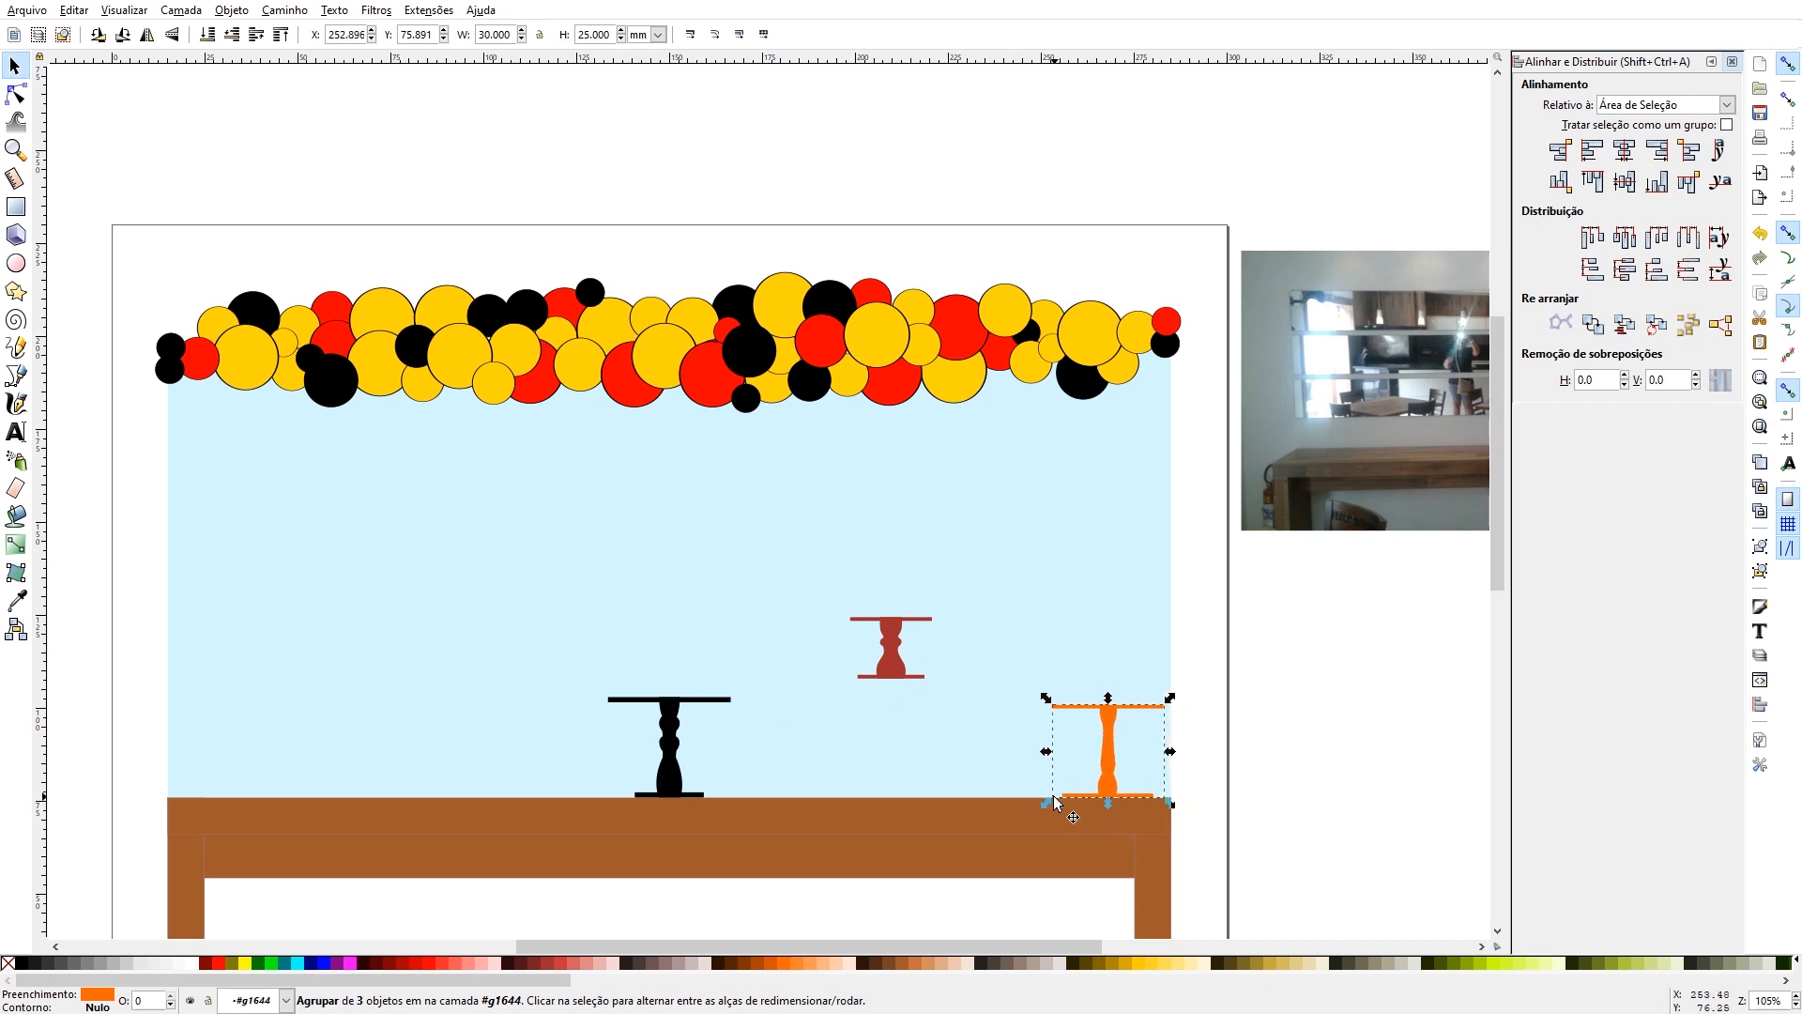
- Duplicate the orange cake stand and place the copy on the tabletop at the table's left end
key(ctrl+c)
key(ctrl+v)
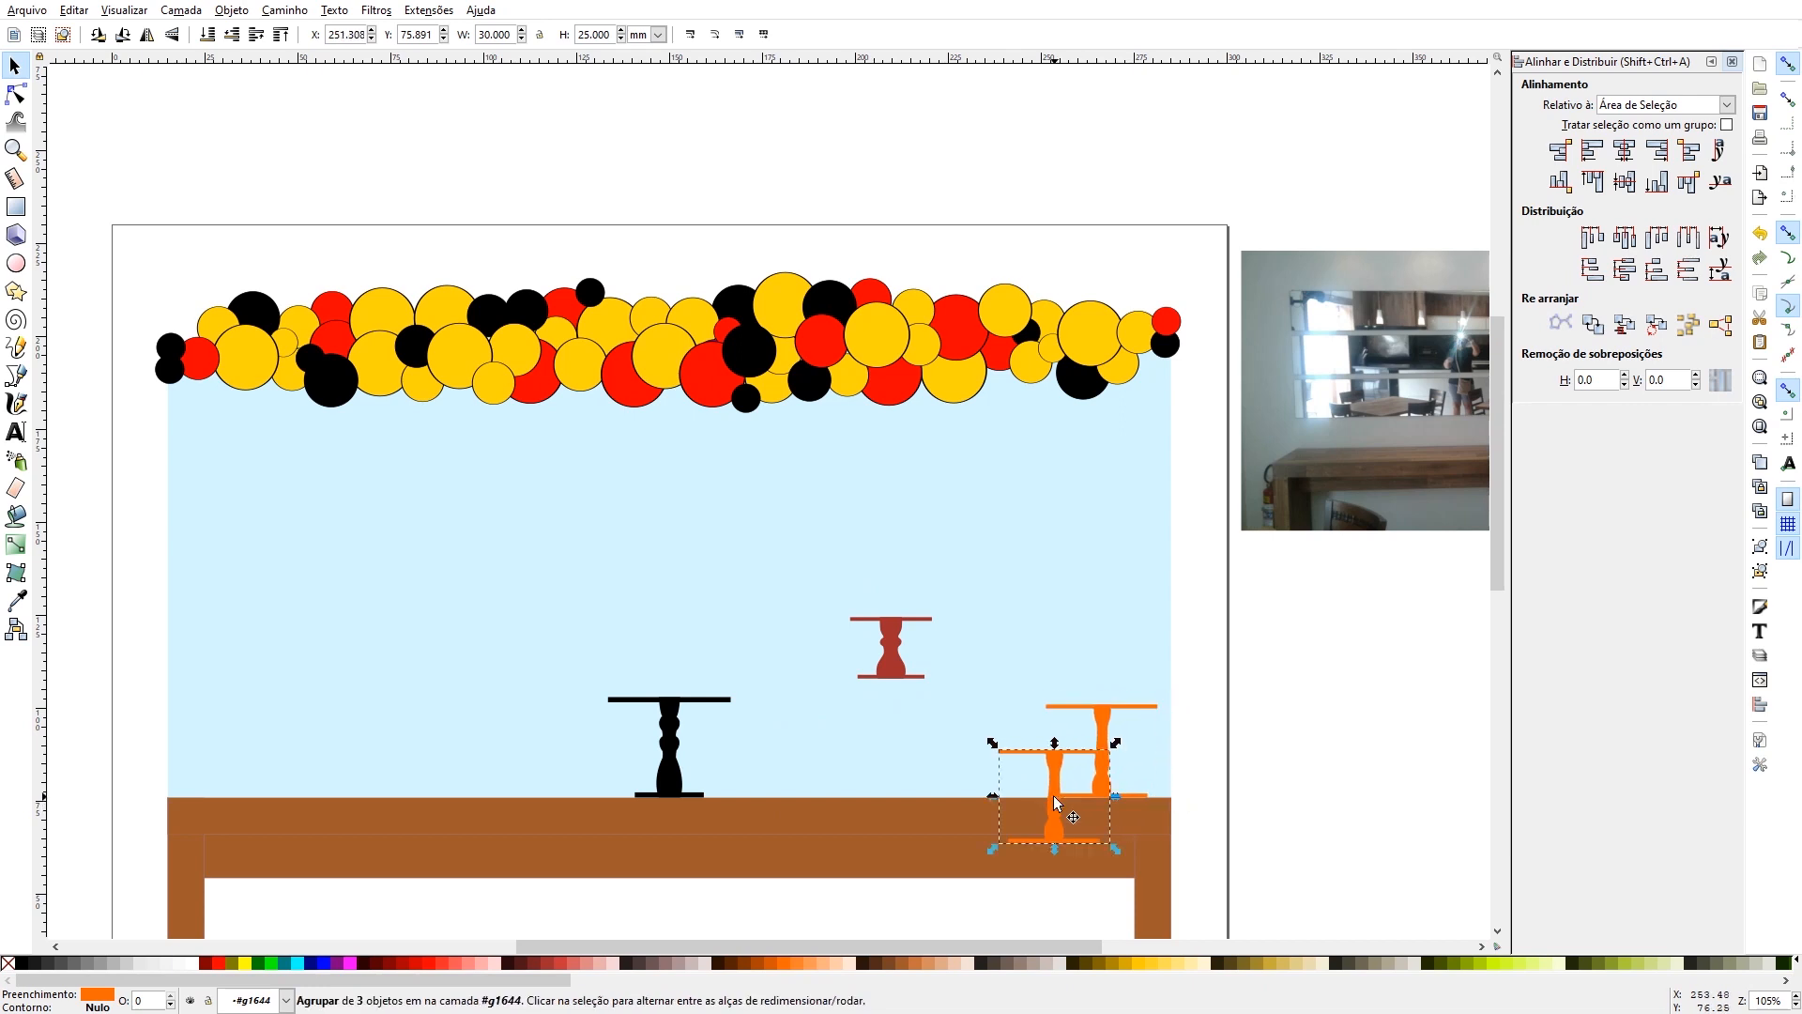
drag(1050, 837, 206, 785)
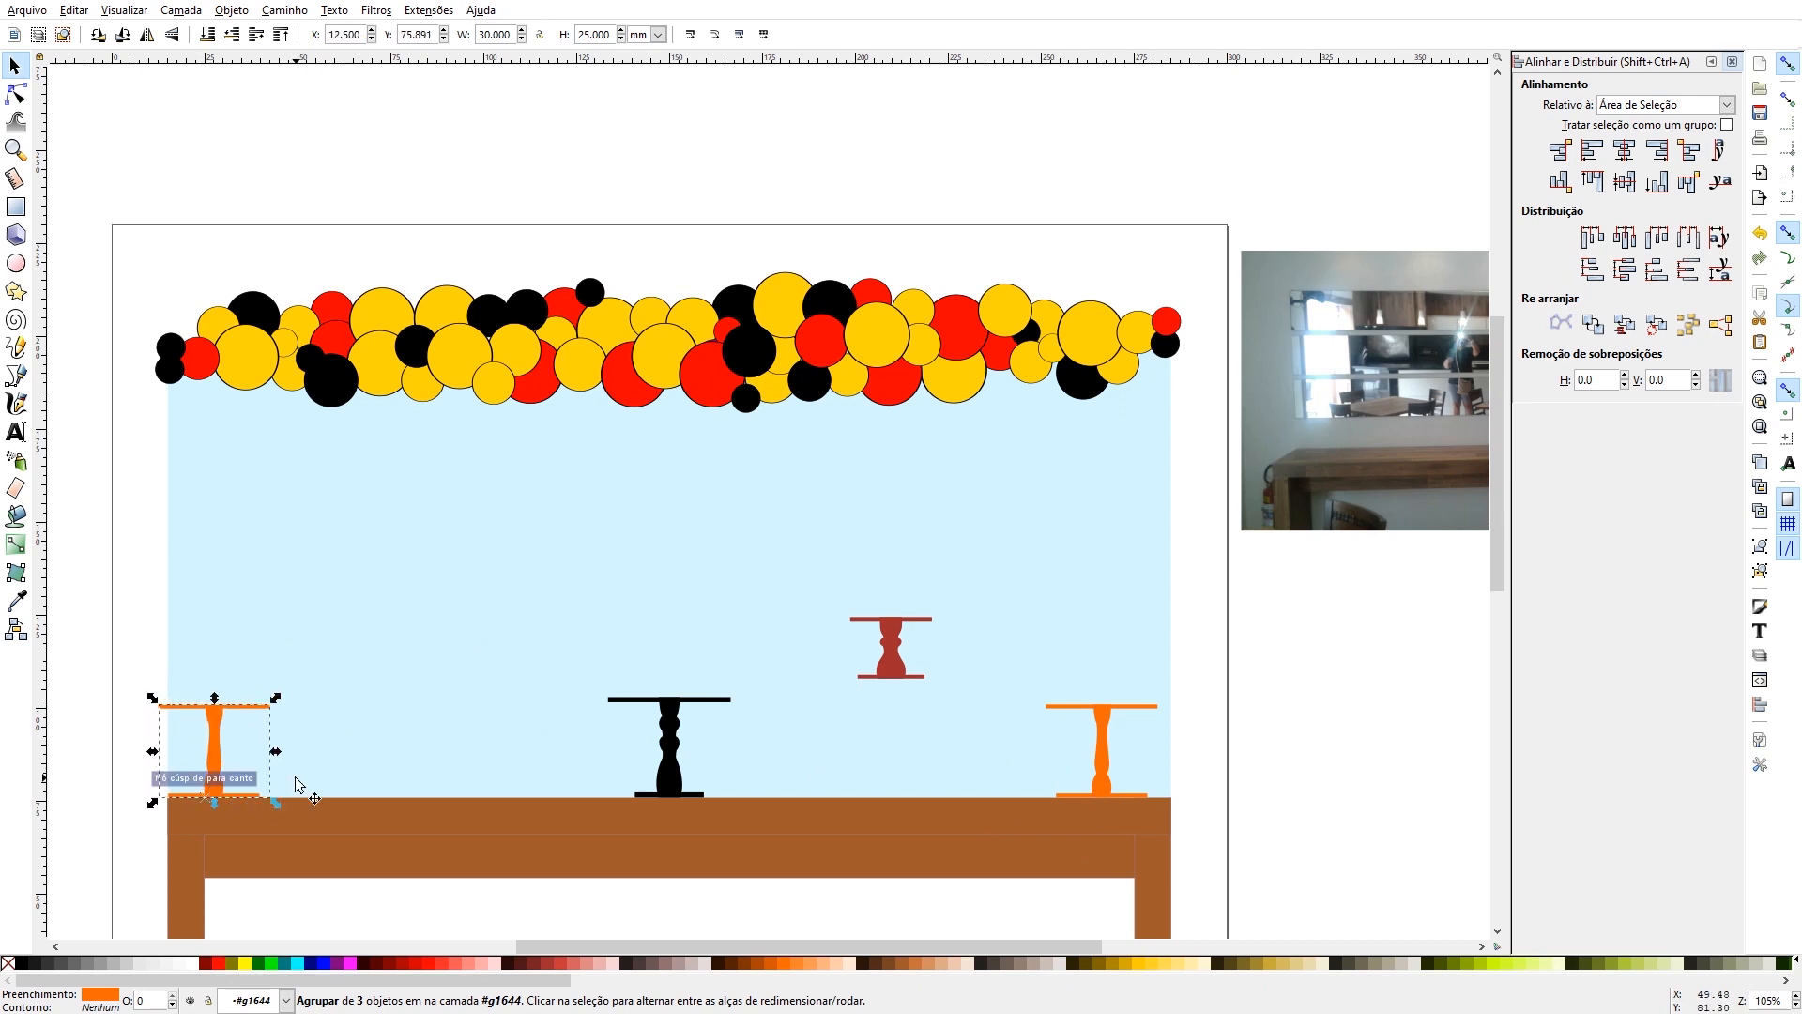
key(Right)
key(Right)
key(Right)
key(Right)
key(Right)
key(Right)
key(Right)
key(Right)
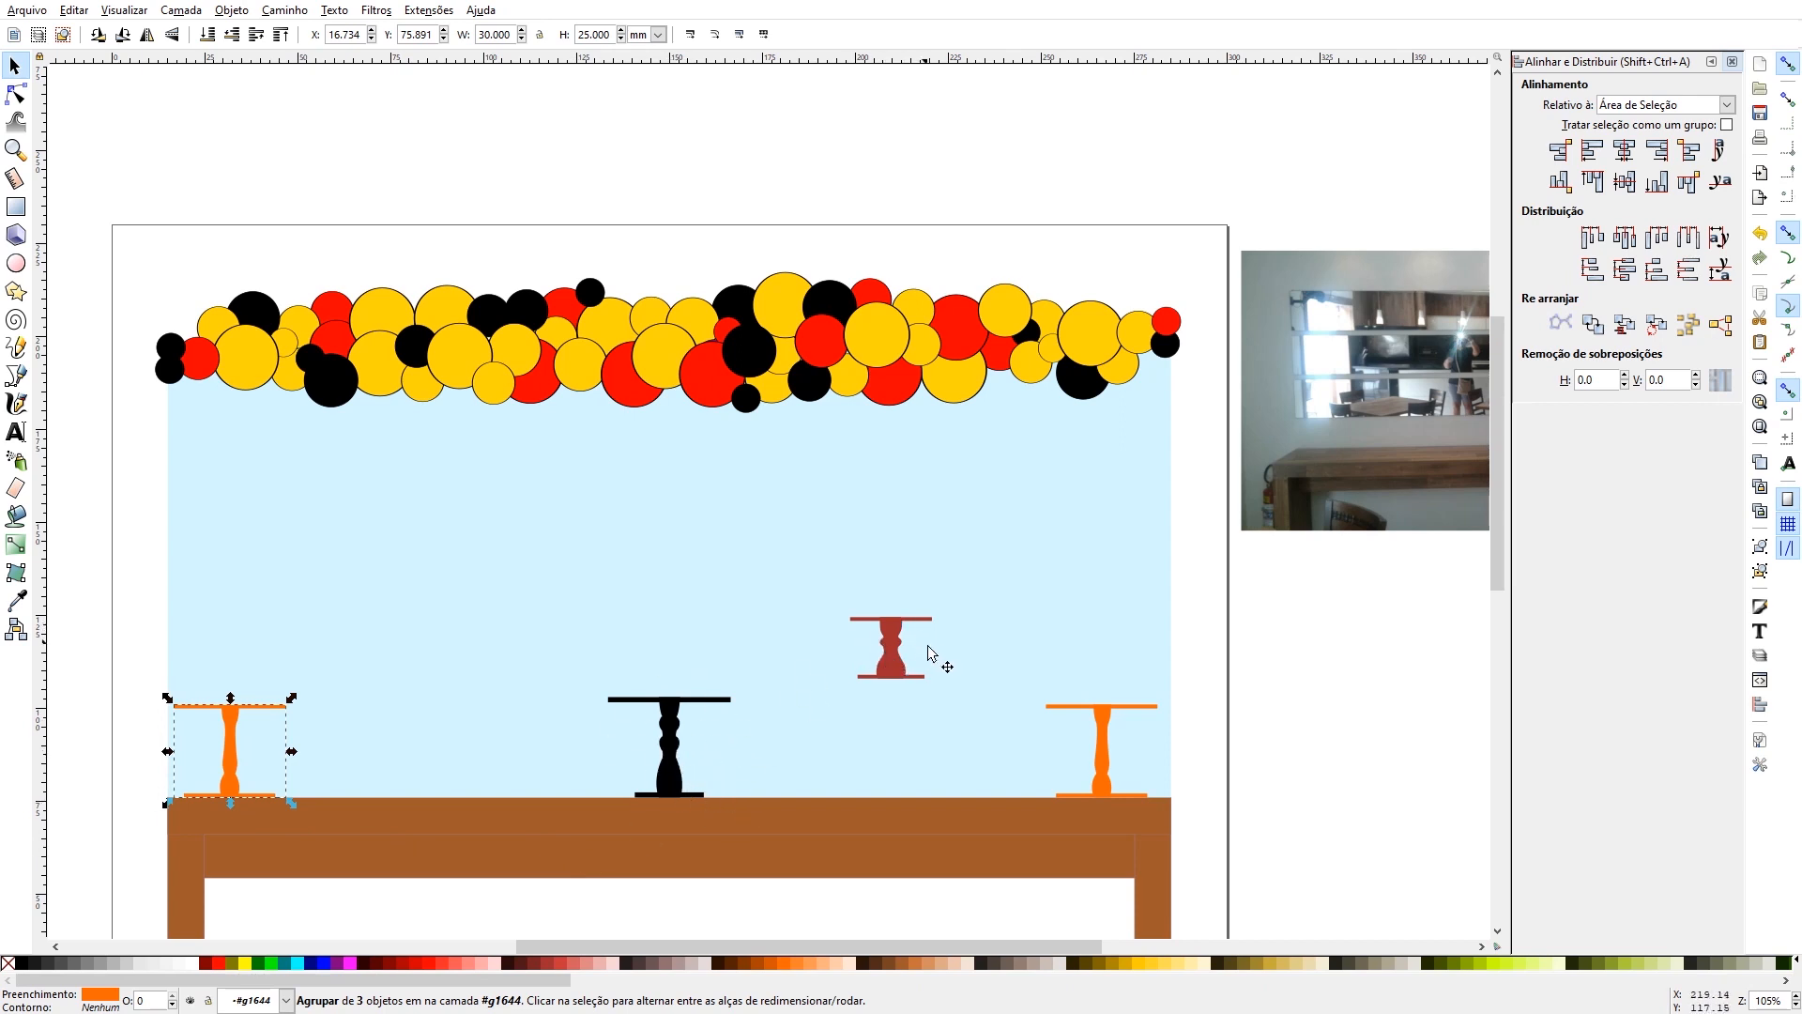
- Fill the short dark red cake stand with black and place a copy on the tabletop beside the left orange stand
click(896, 664)
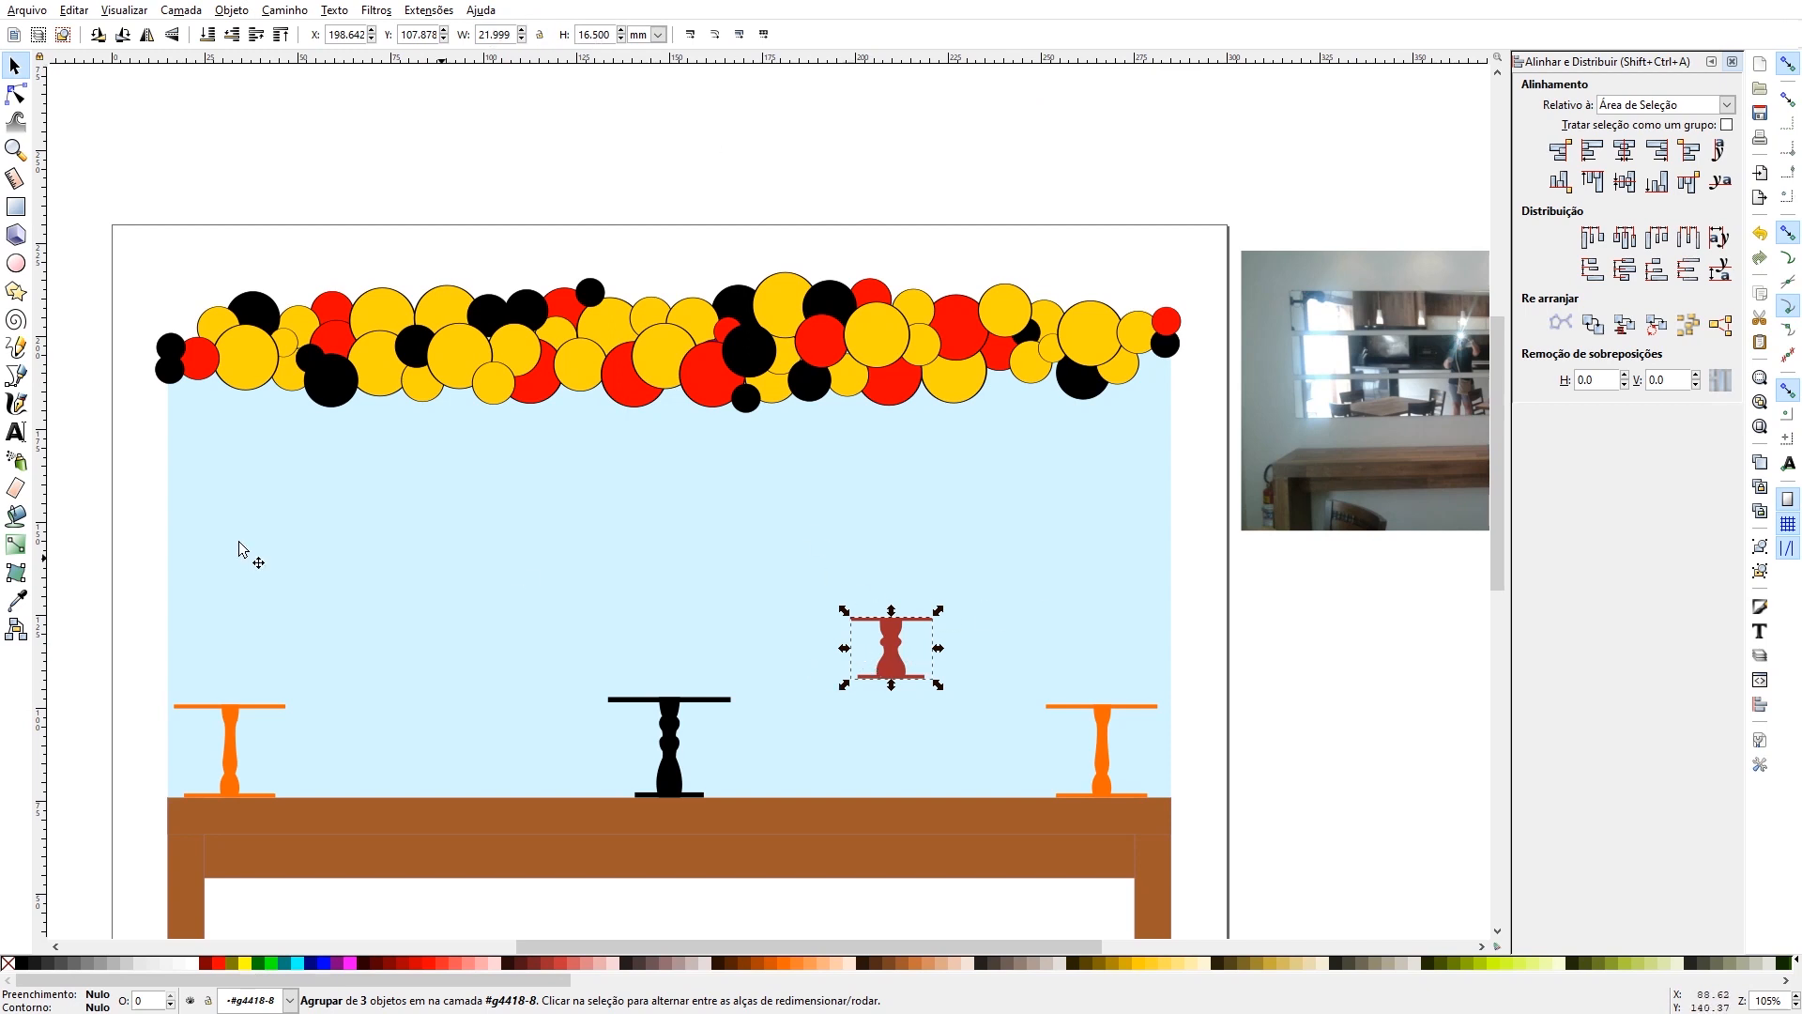
click(23, 964)
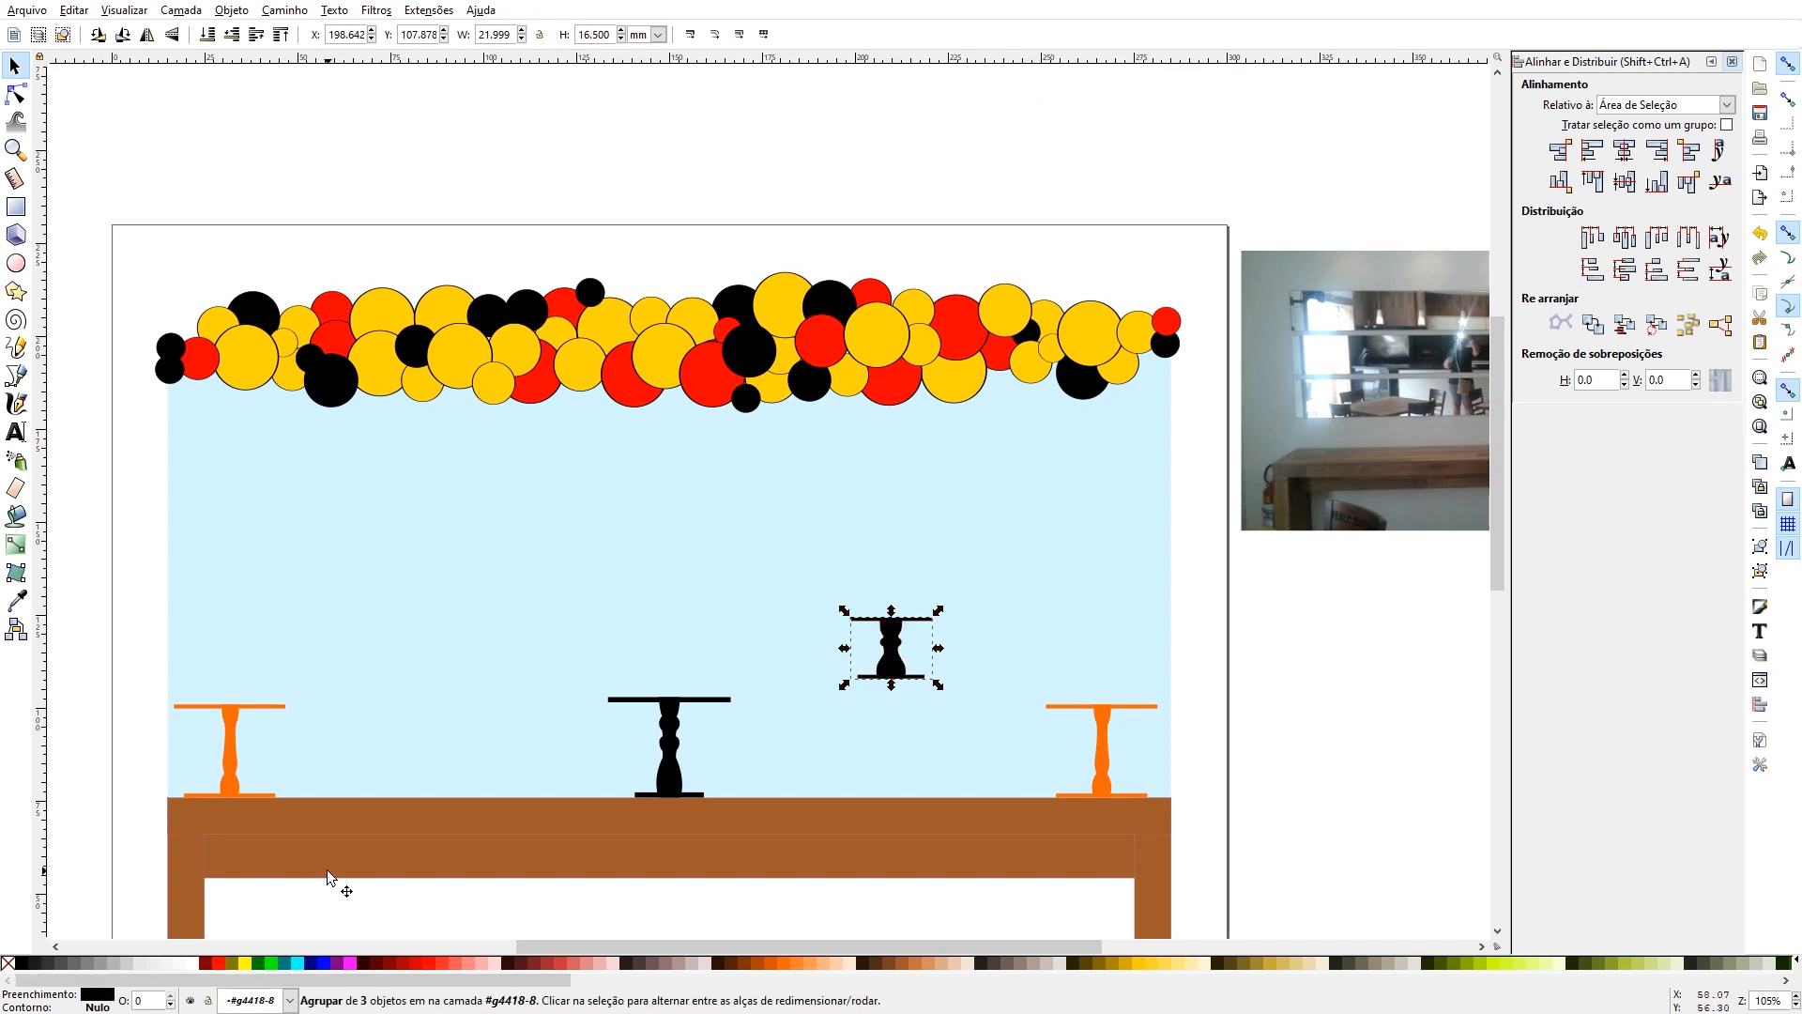
key(ctrl+c)
key(ctrl+v)
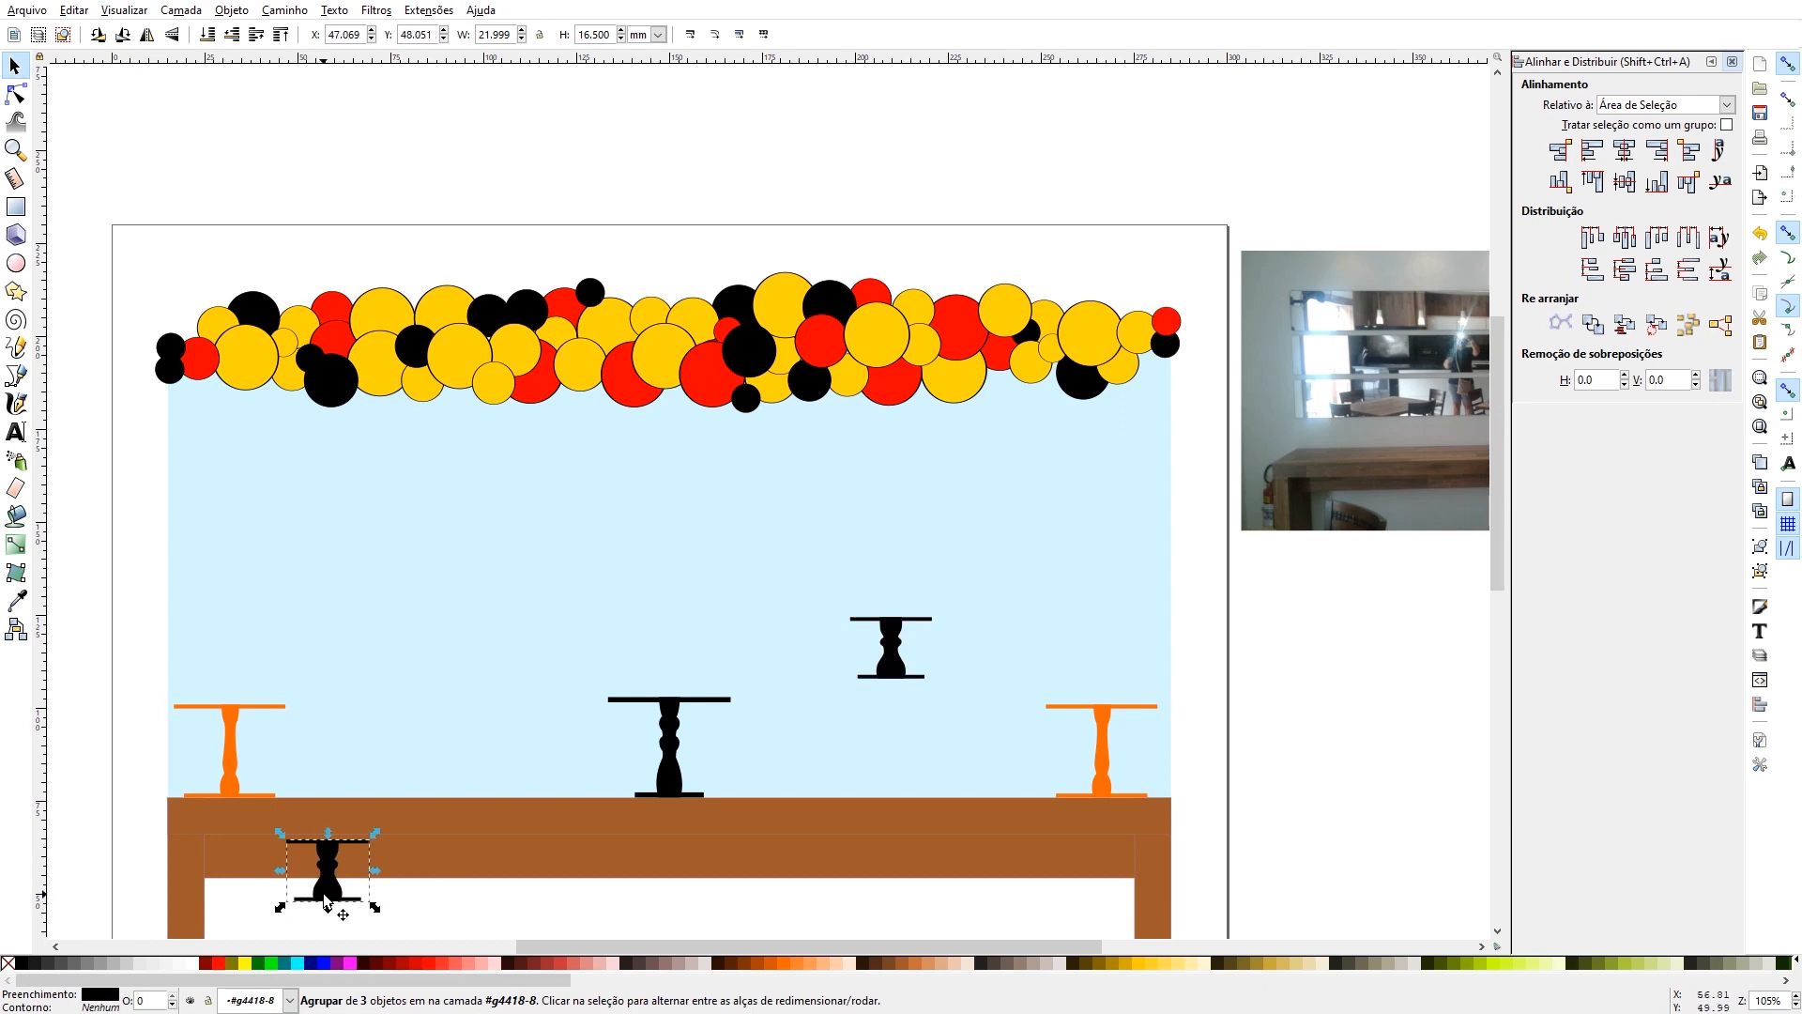
drag(327, 873, 309, 781)
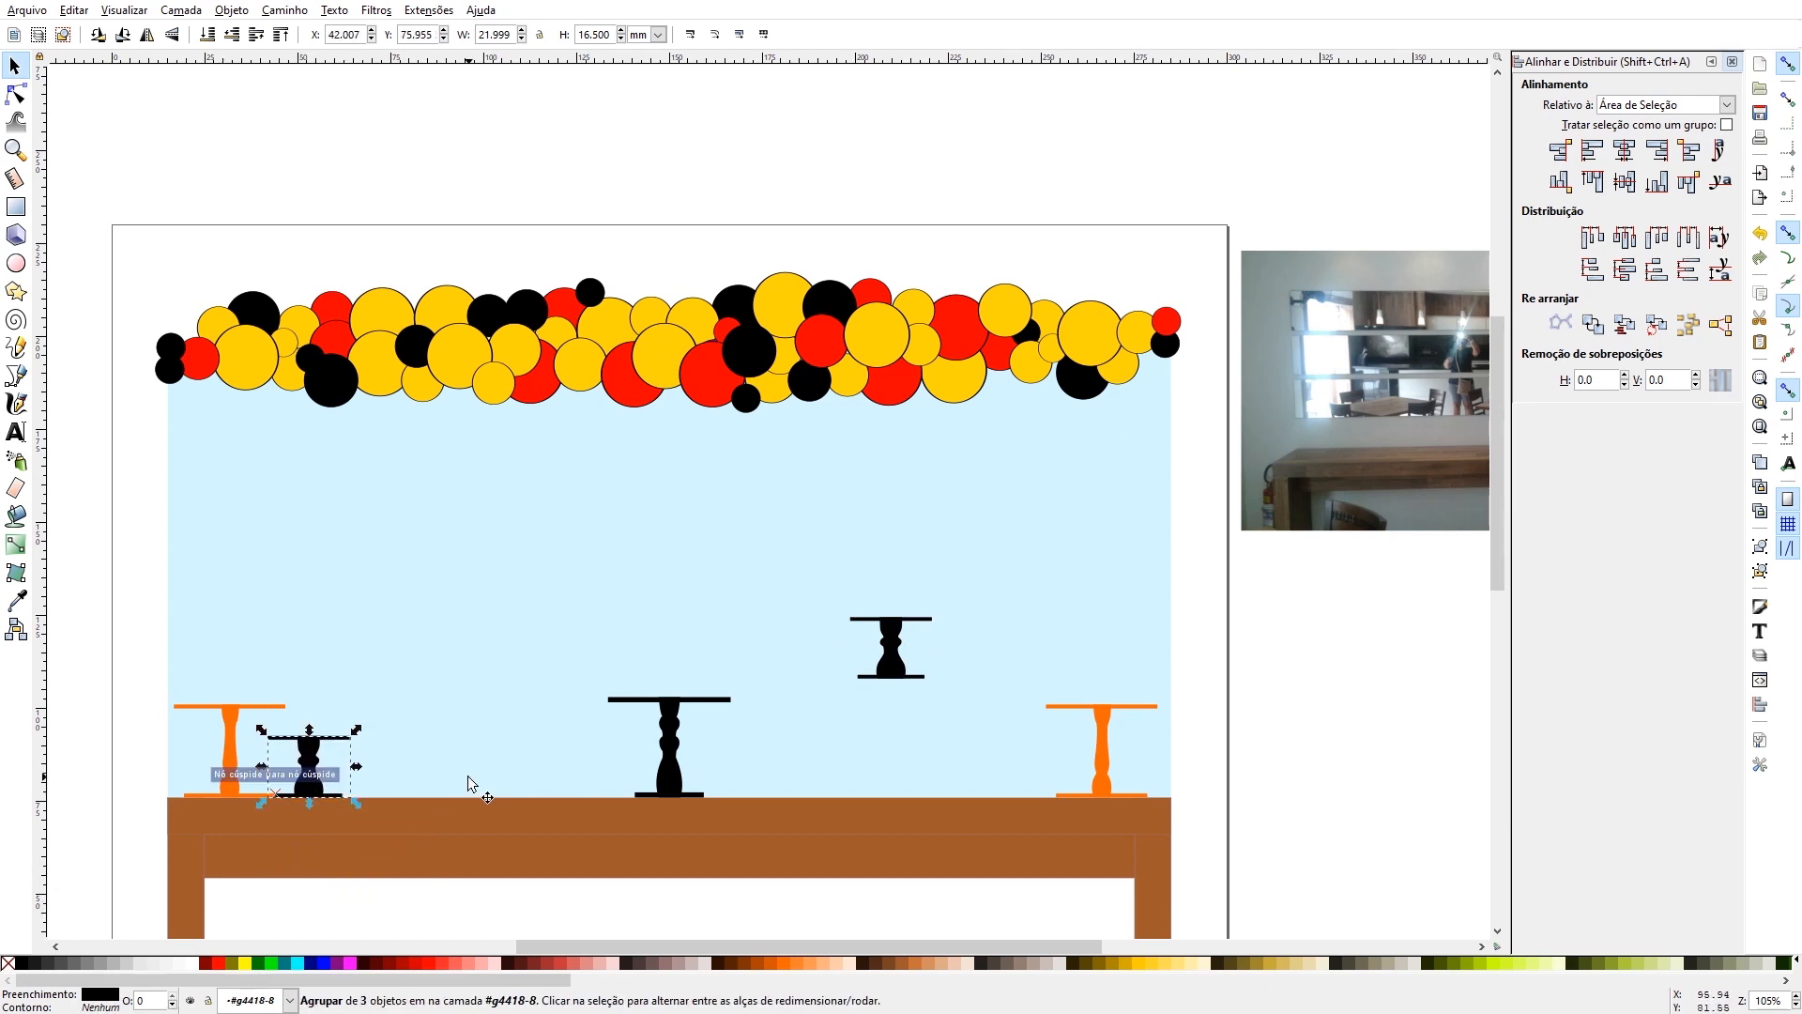
key(shift+Right)
key(shift+Right)
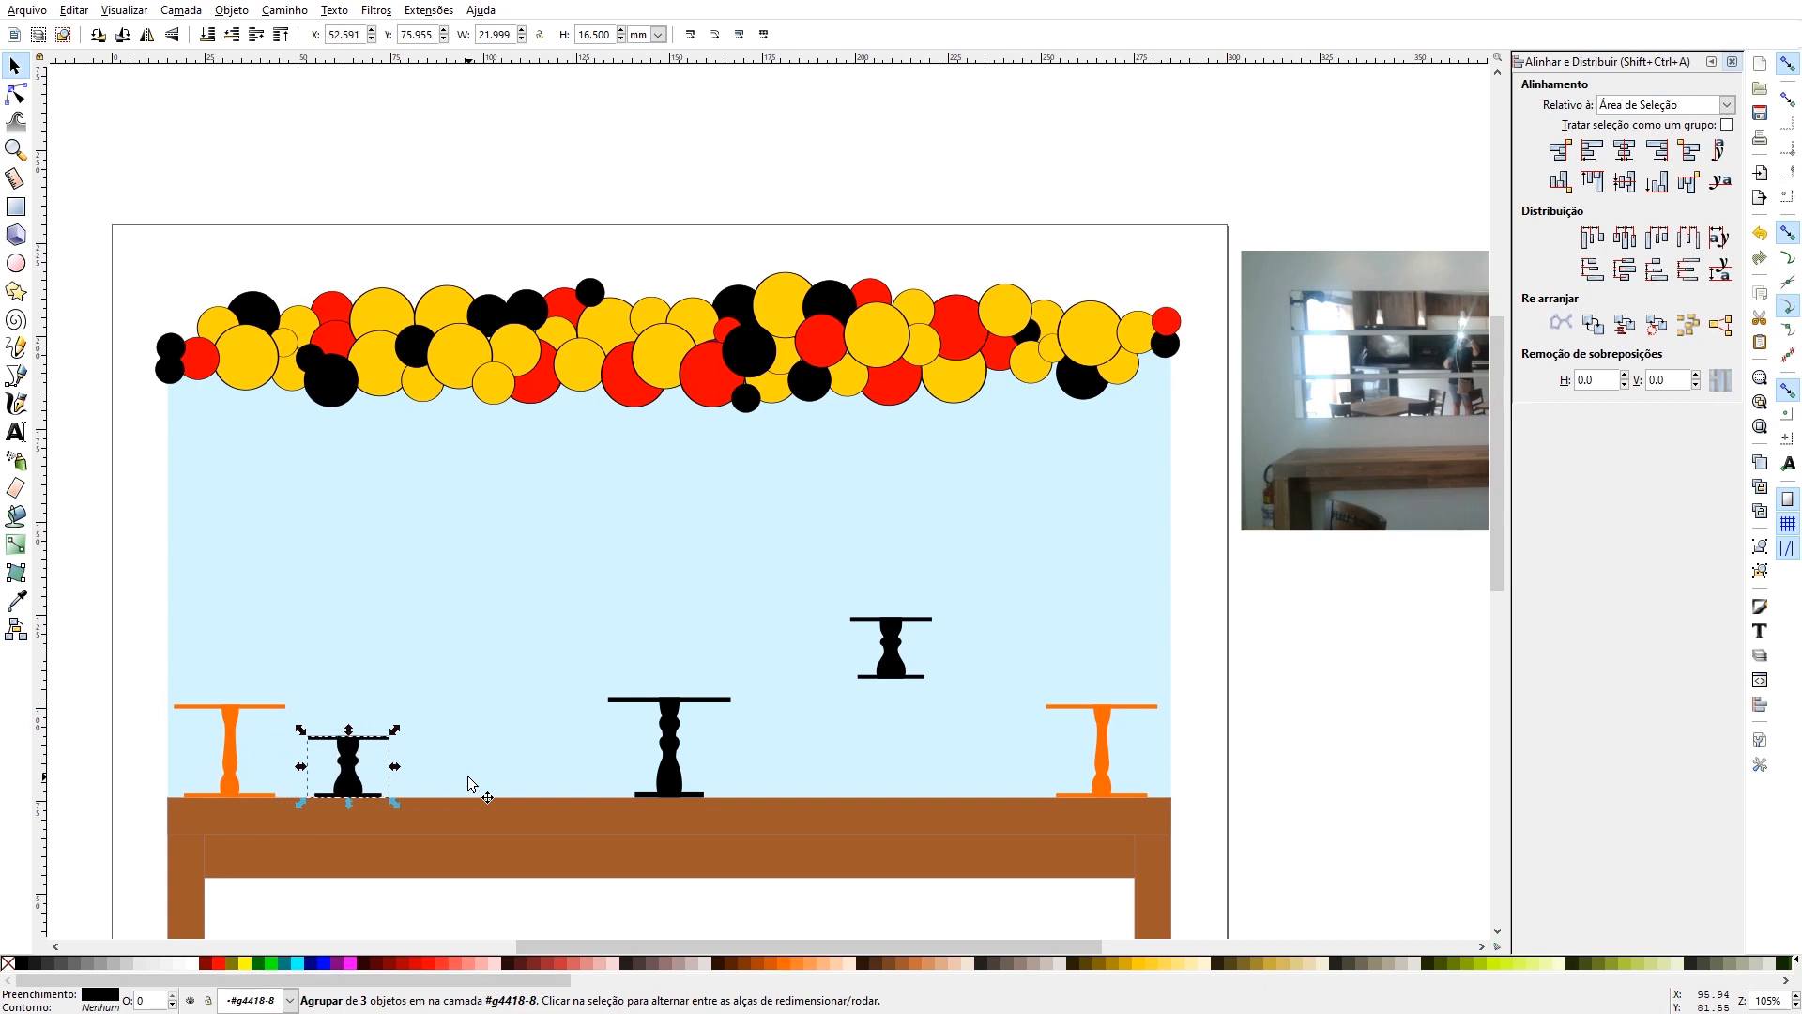
- Place the original short black cake stand on the tabletop, a small gap to the left of the right orange stand
drag(908, 692, 1039, 794)
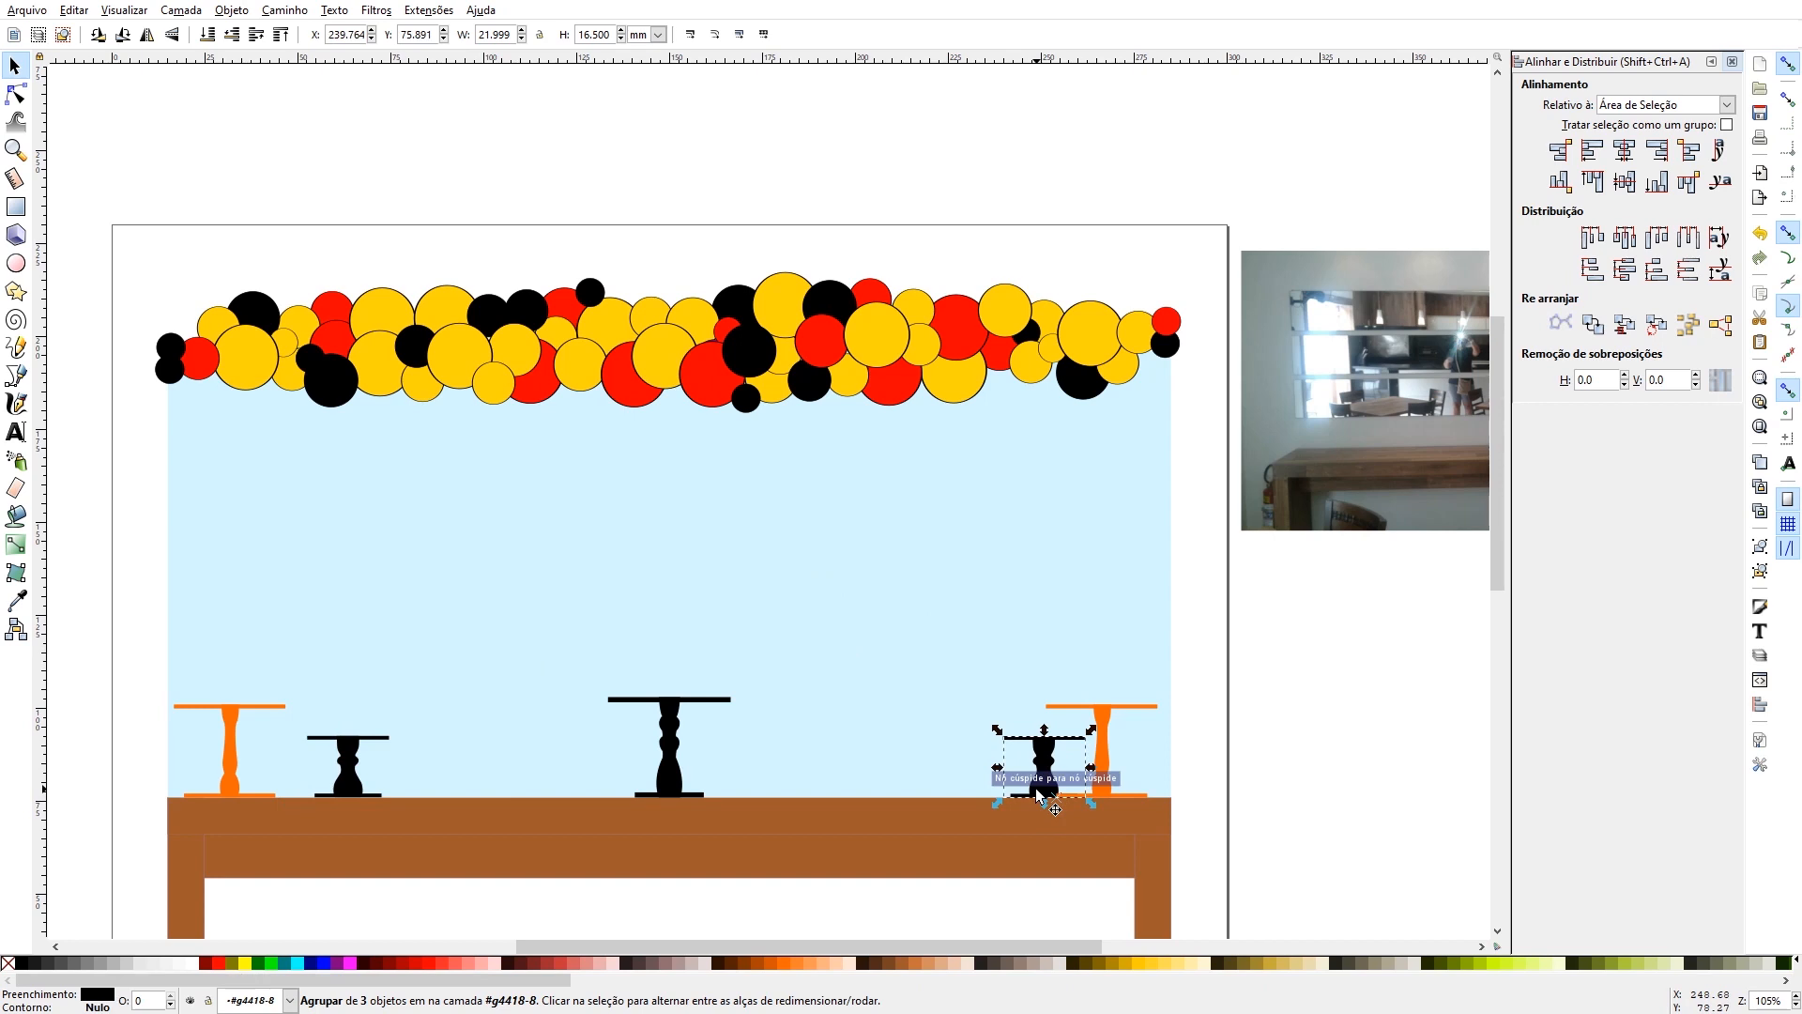
key(Left)
key(shift+Left)
key(shift+Left)
key(shift+Left)
key(shift+Left)
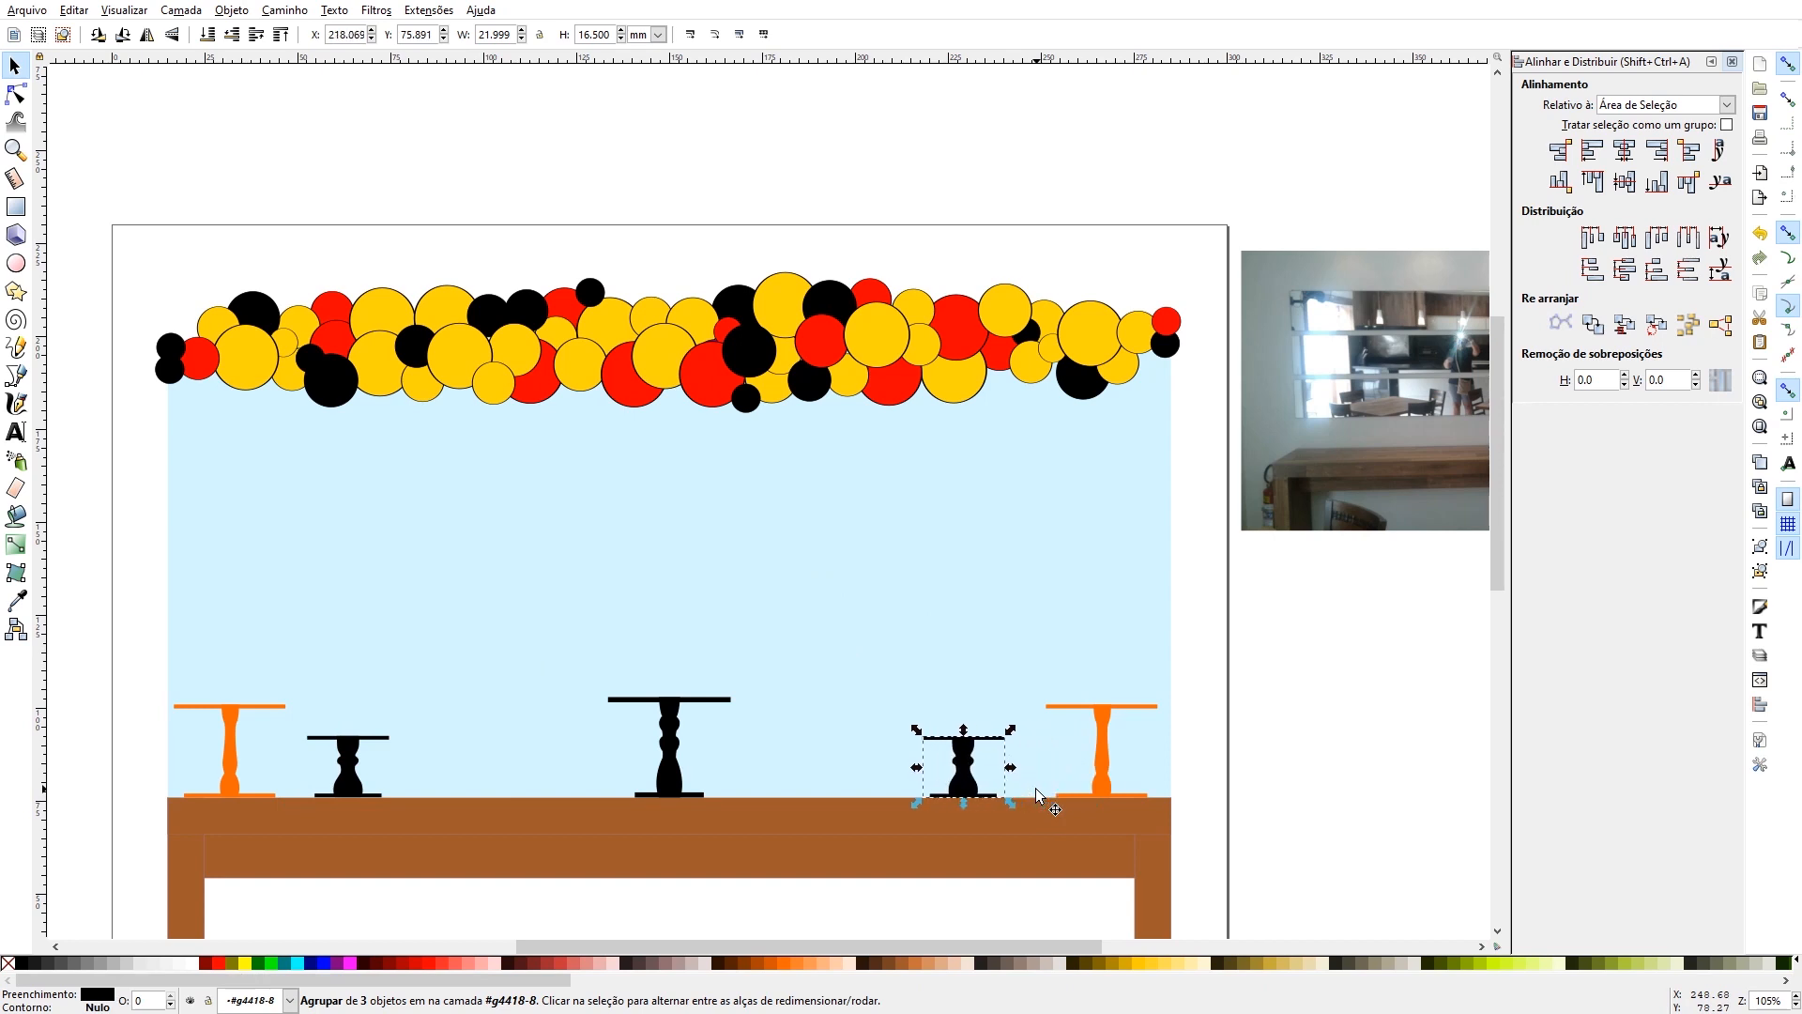
key(Left)
key(Left)
key(Left)
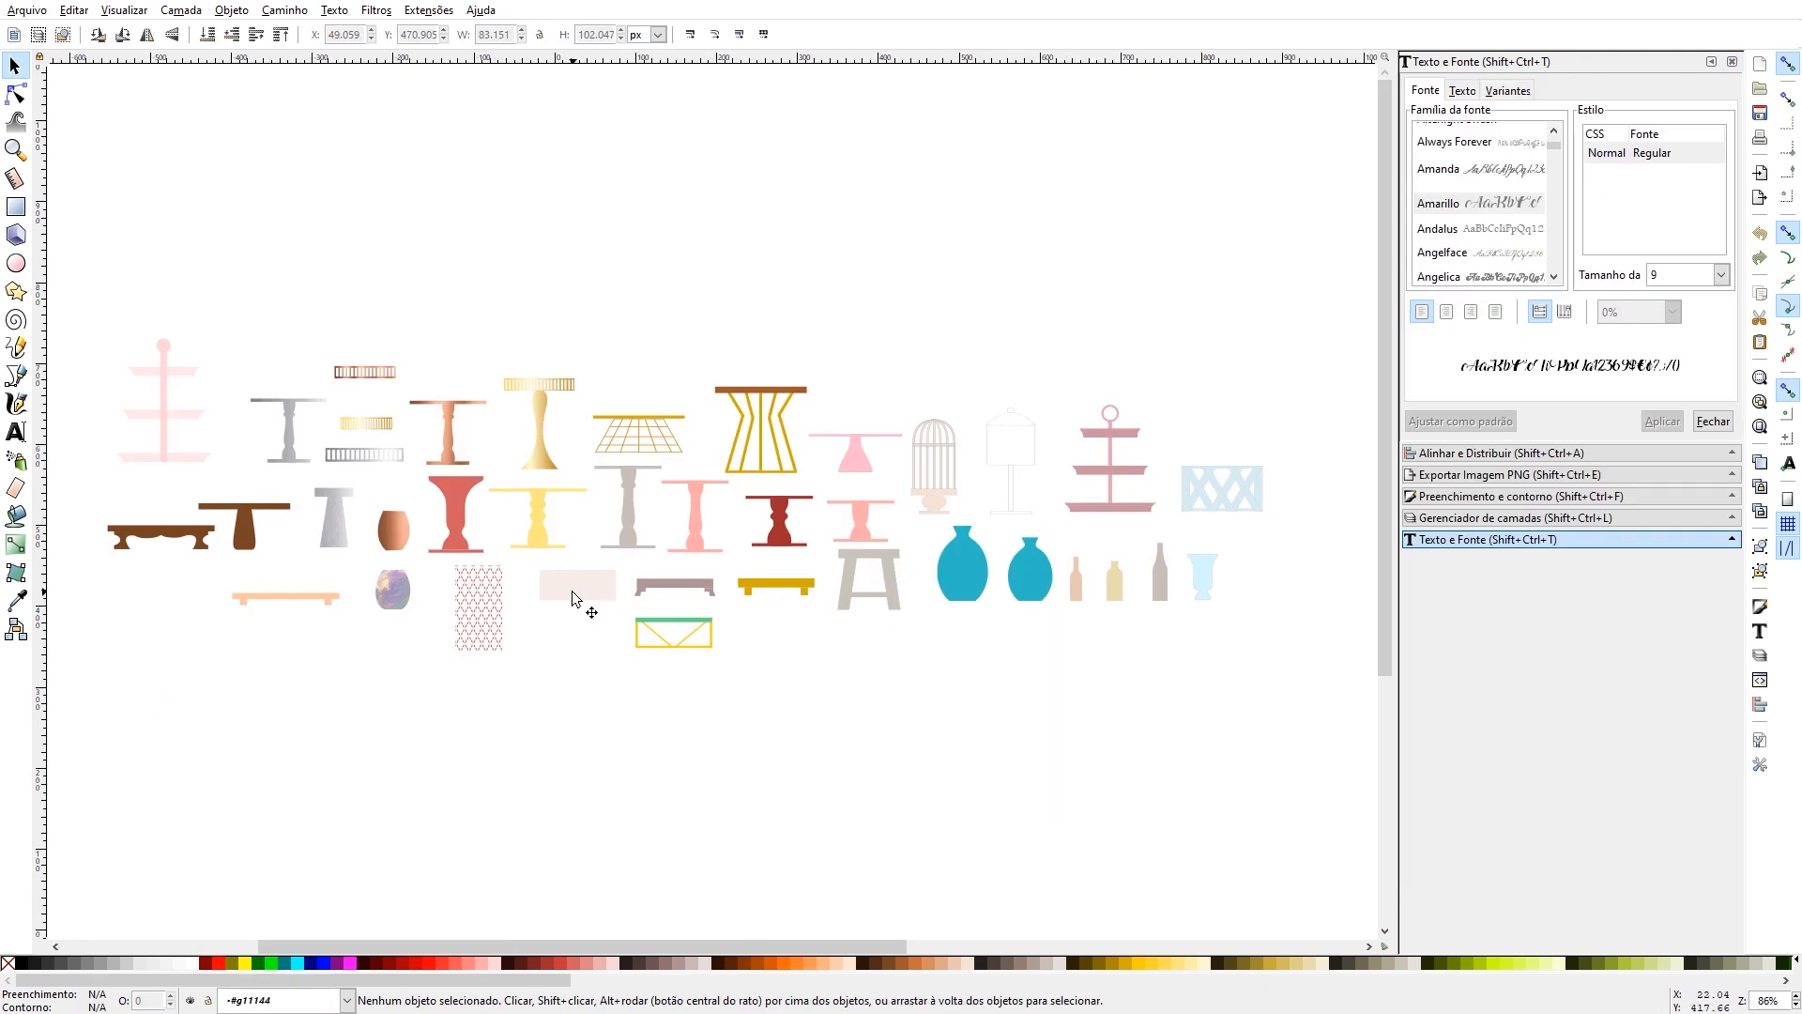
- Copy the tall grey cake stand from the furniture library onto the tabletop right of the centre stand, sized 25 mm wide and 21 mm high
click(634, 528)
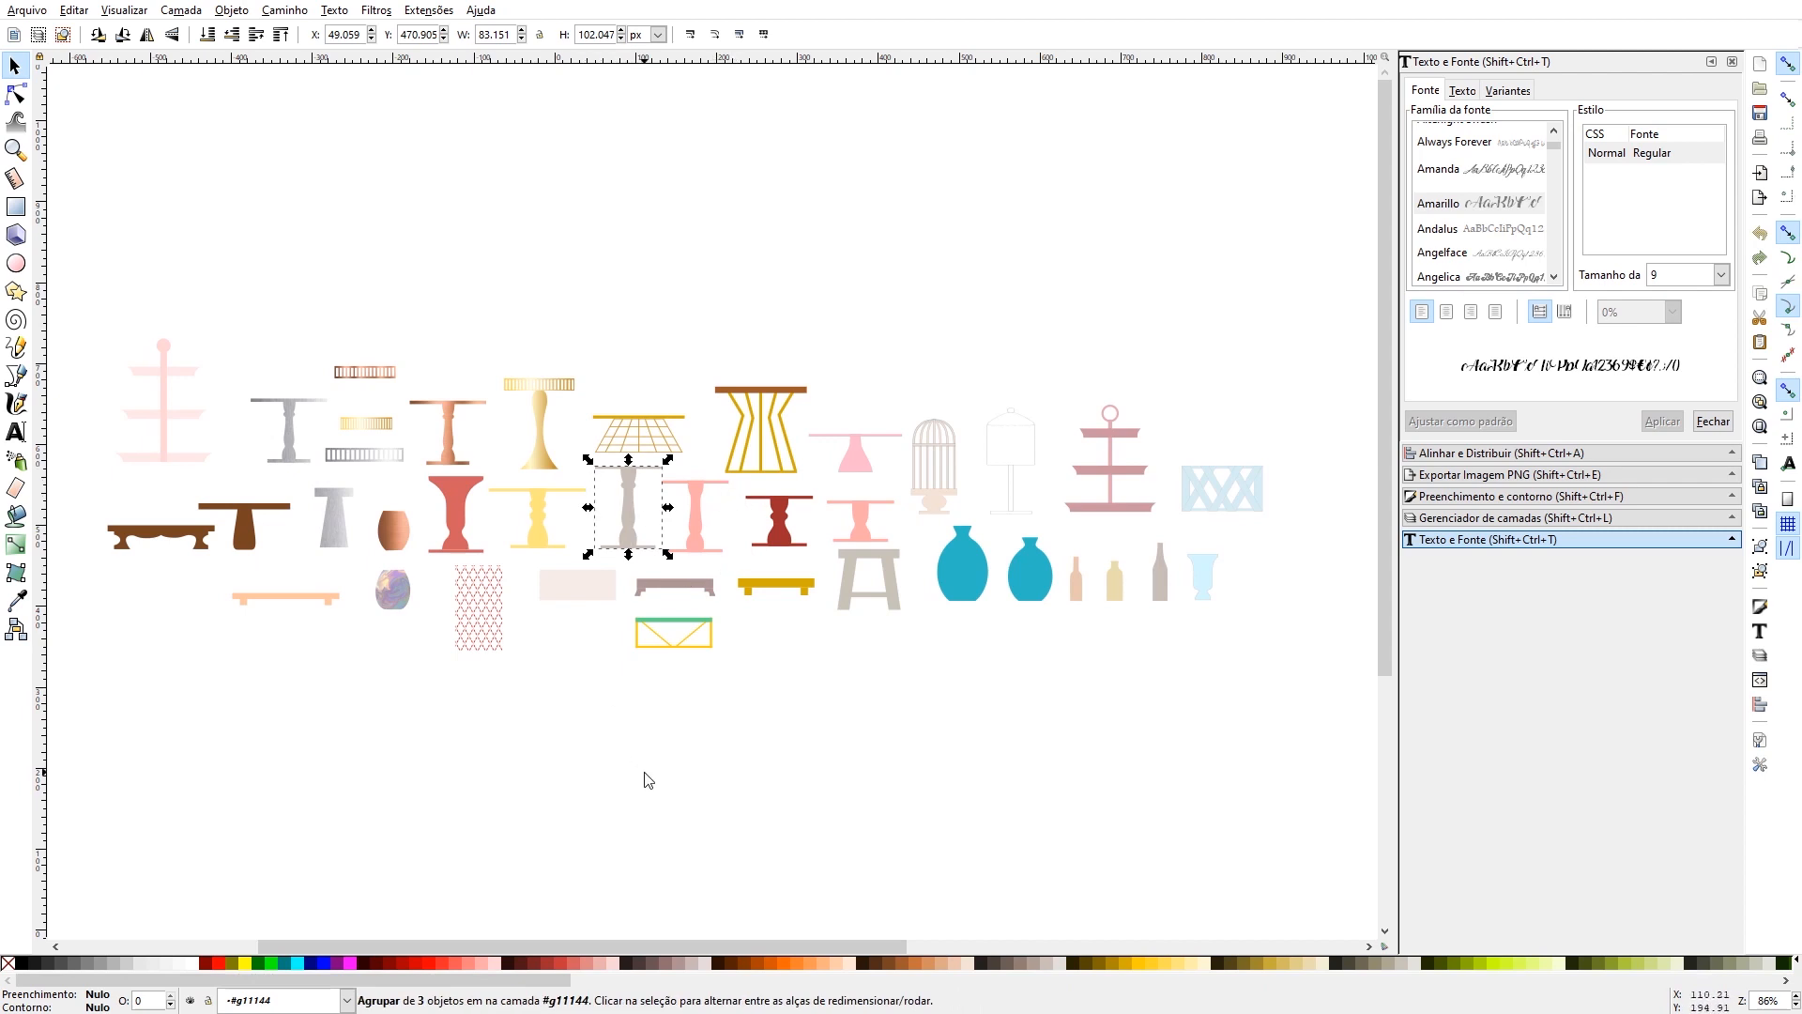
drag(852, 695, 814, 769)
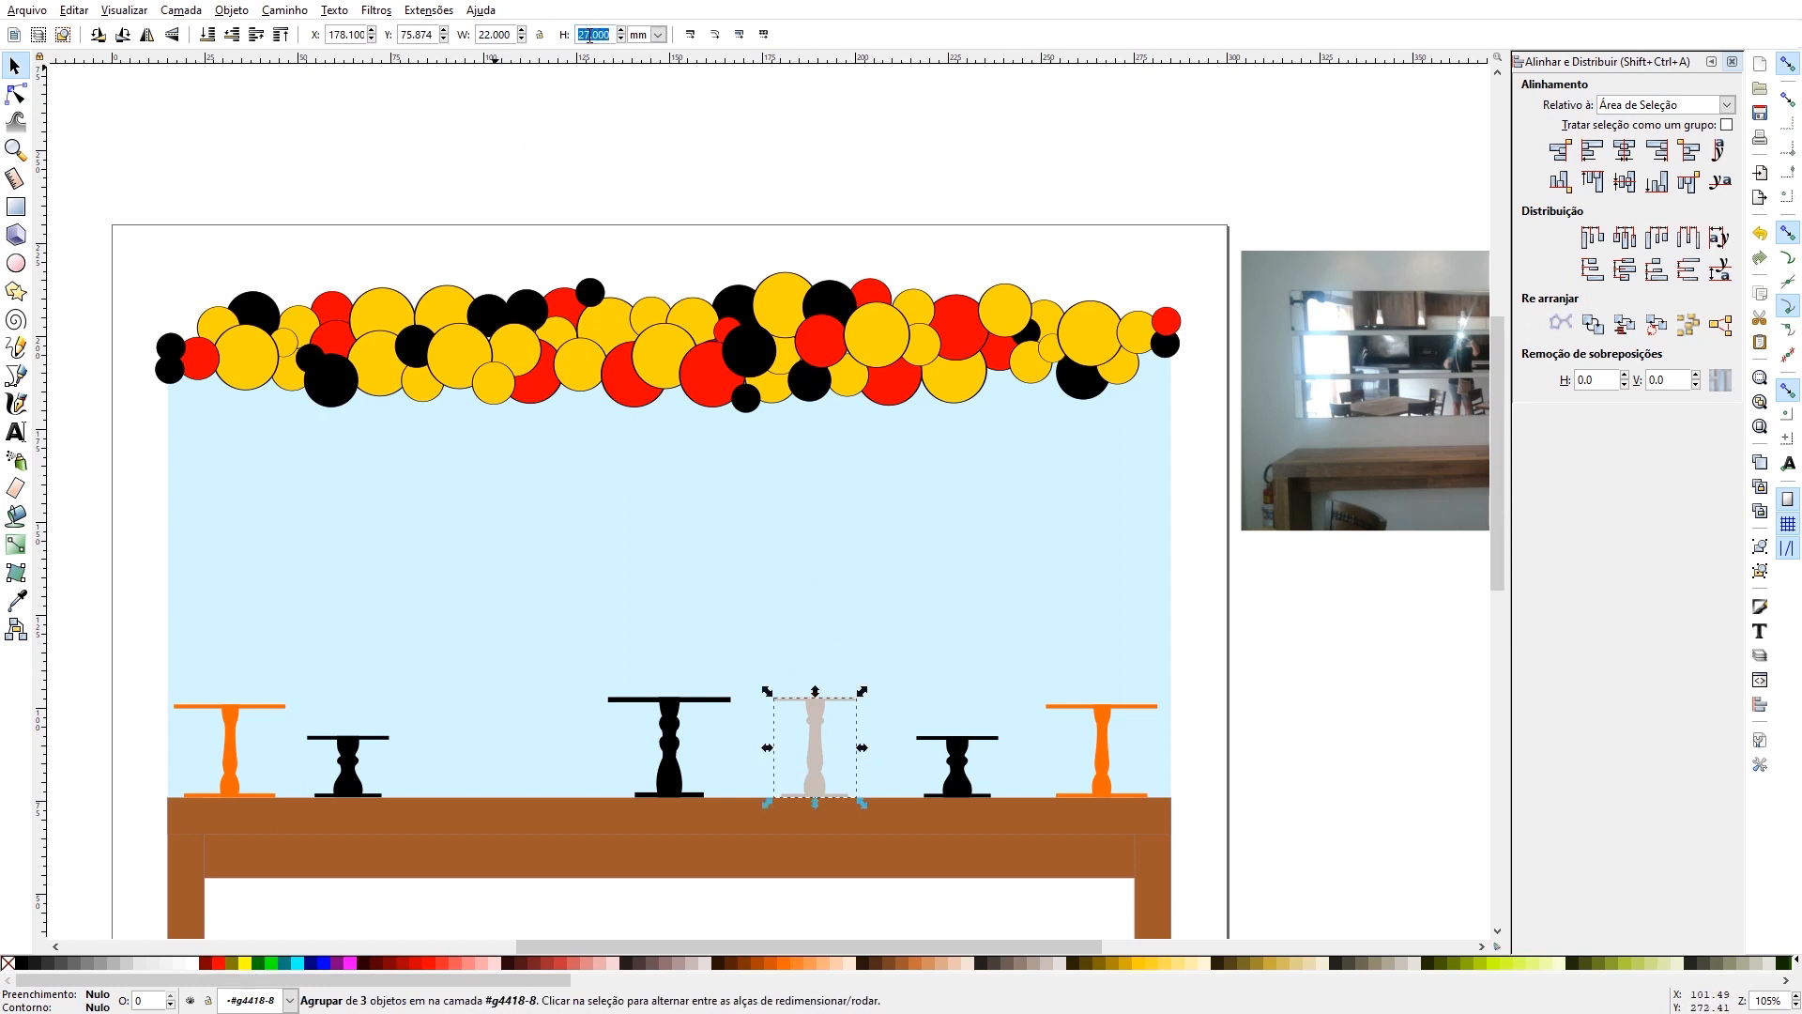
text(21)
key(Return)
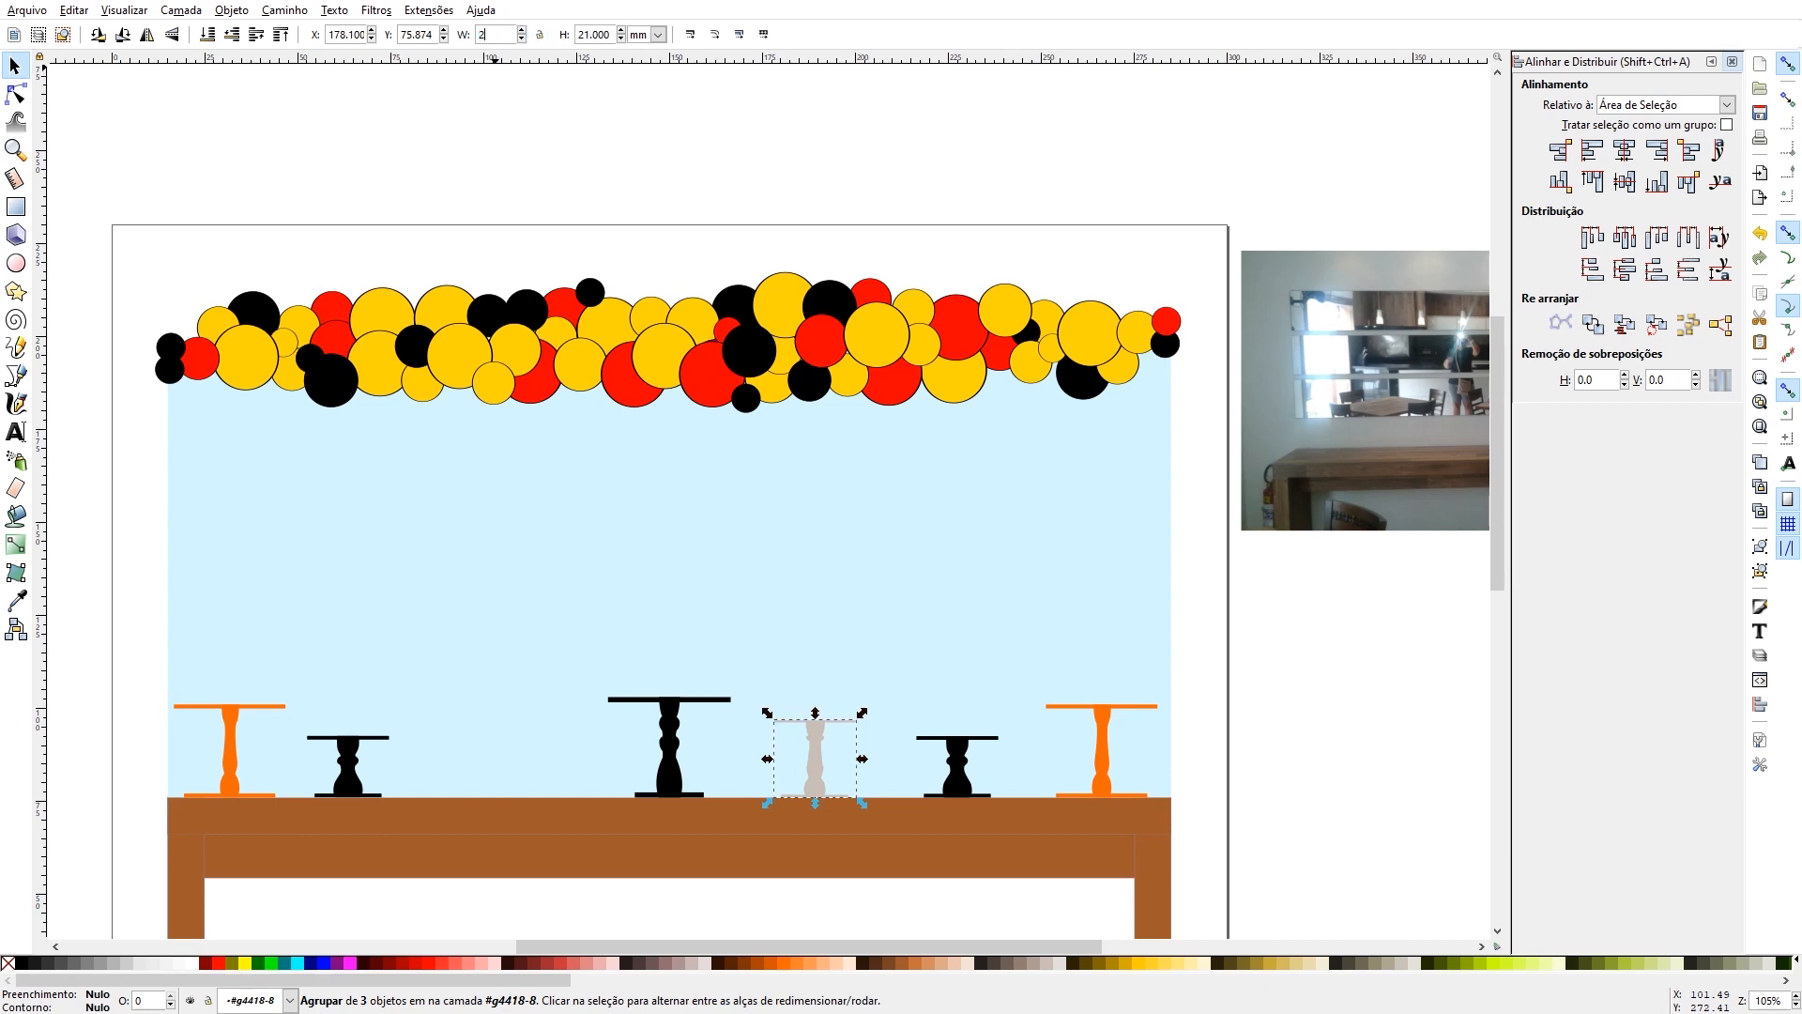
text(25)
key(Return)
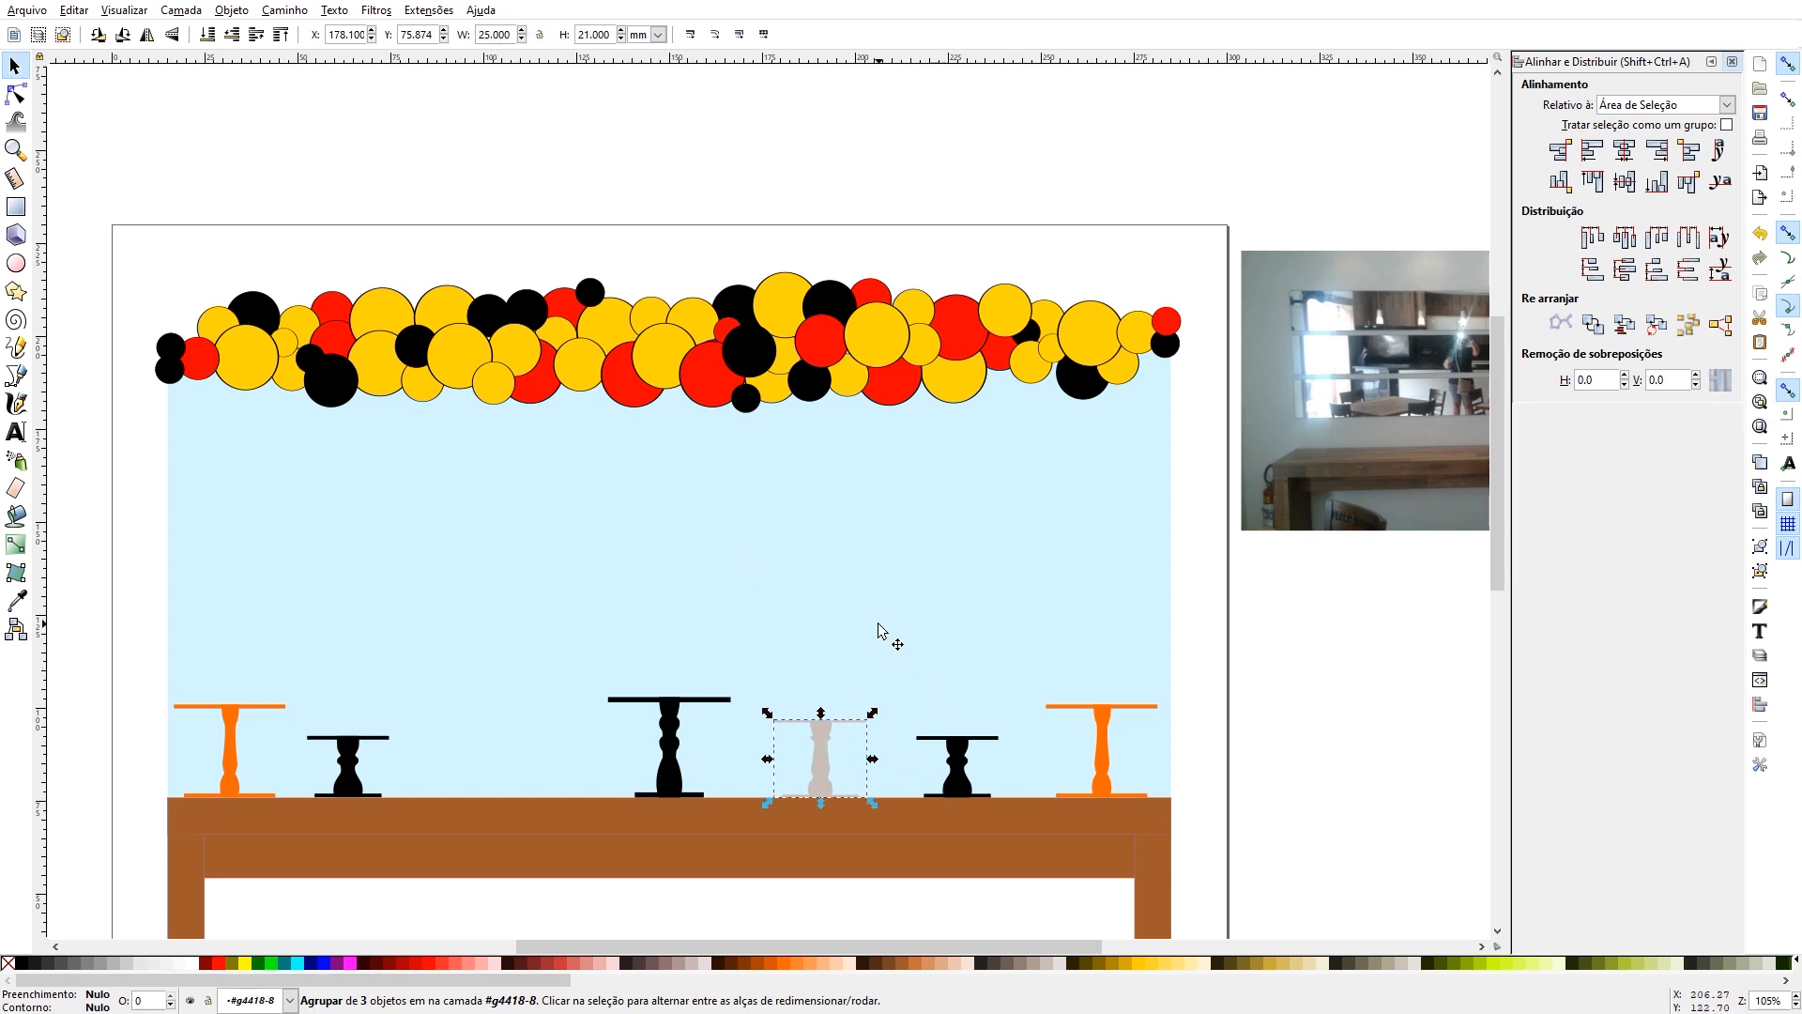
- Narrow only the column of the grey cake stand, keeping its top plate and base at full width
click(813, 764)
double_click(819, 769)
click(818, 770)
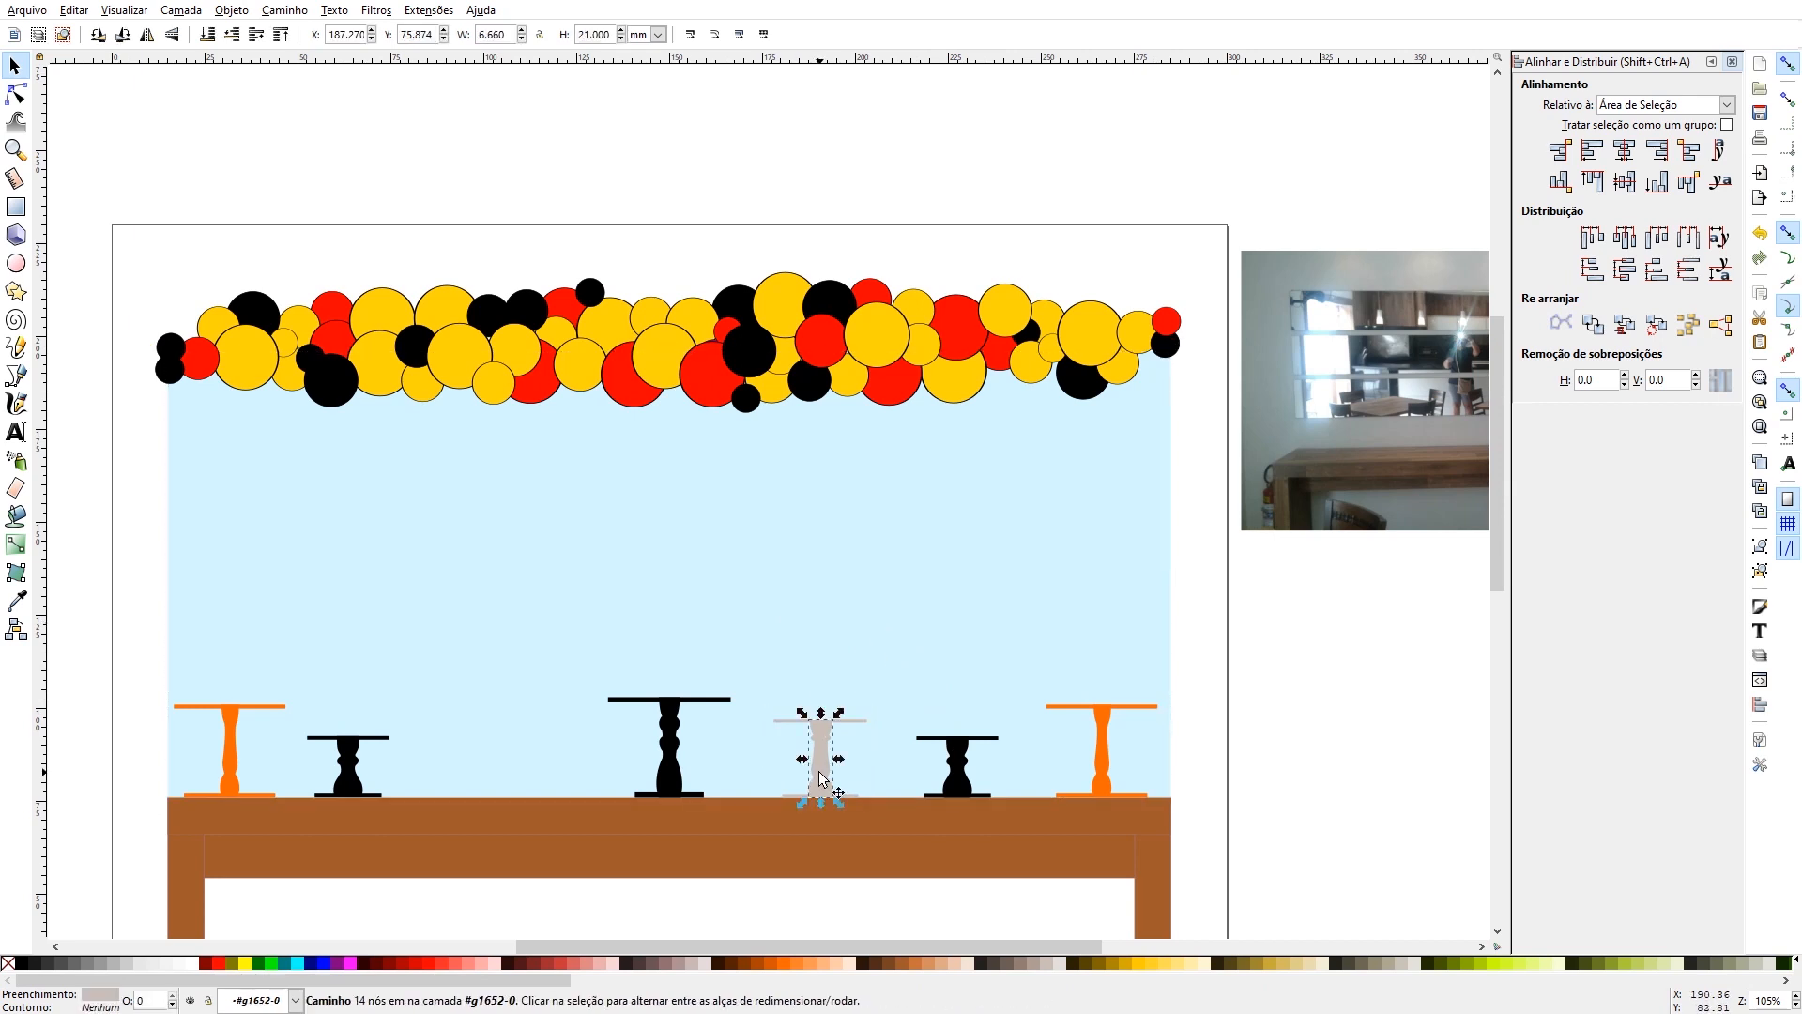
drag(839, 760, 841, 770)
- Centre the grey stand's three parts horizontally relative to the selection area and group them
shift+click(843, 721)
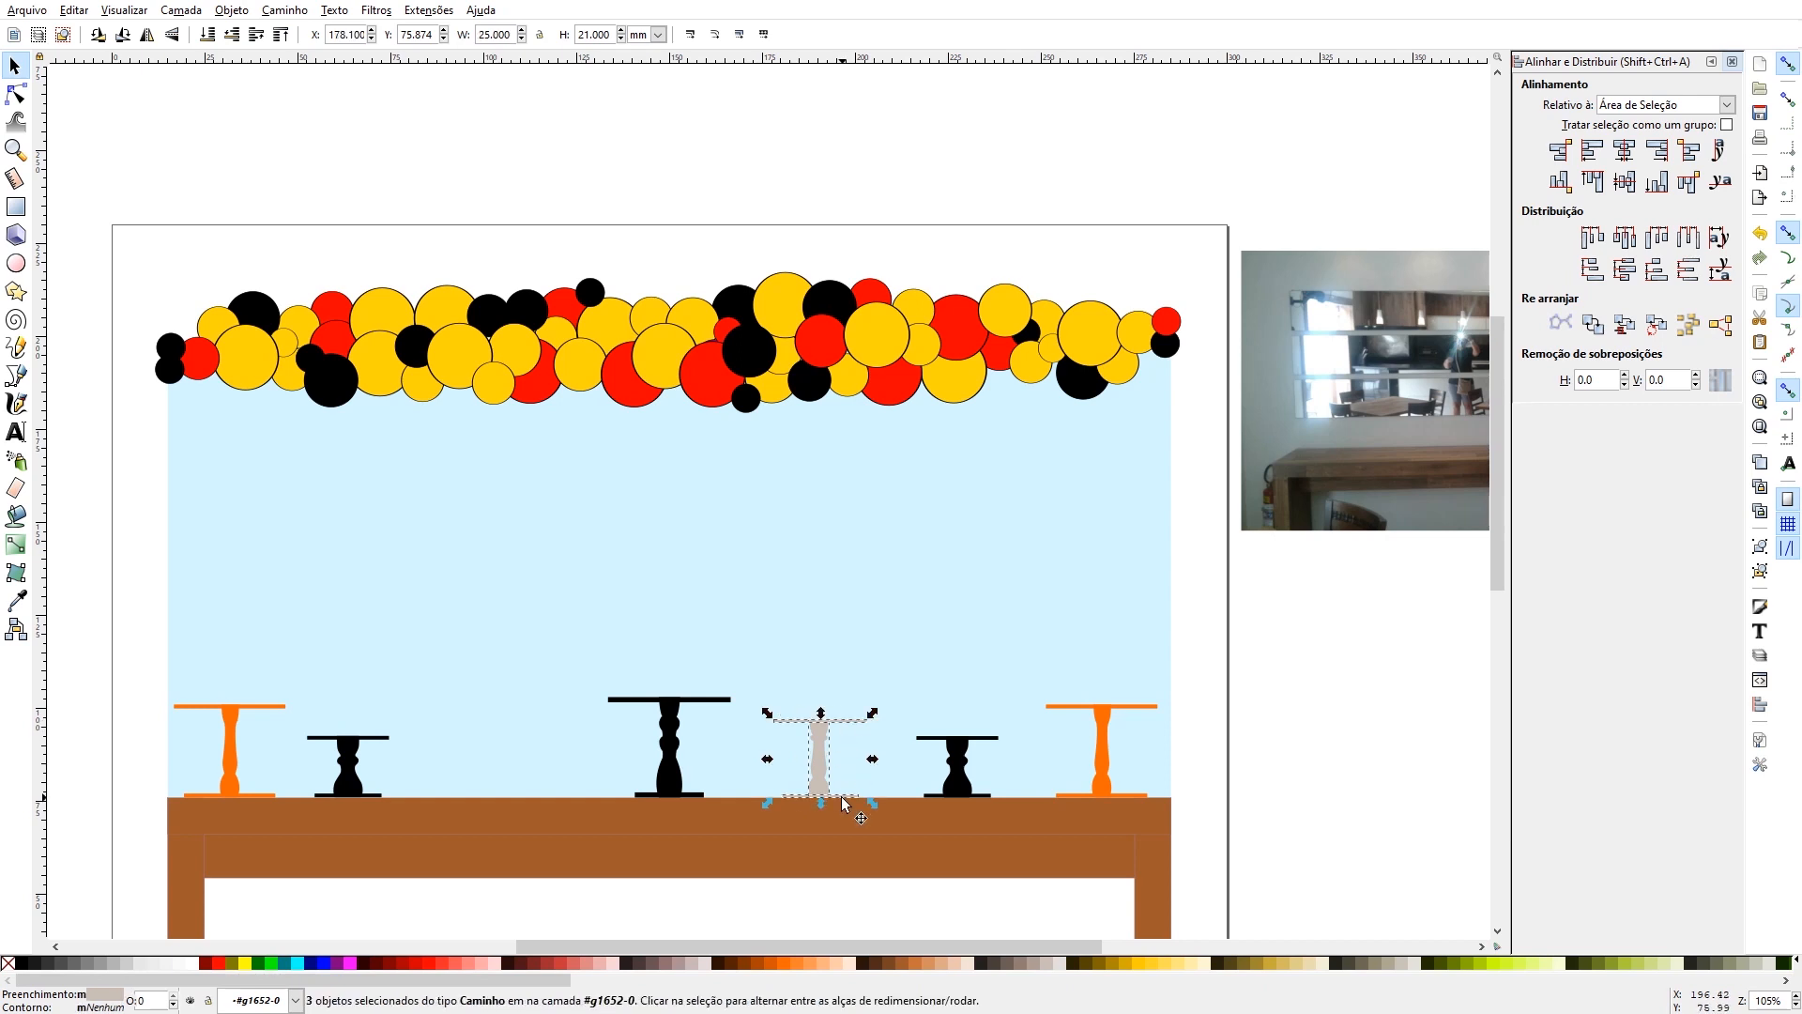
click(1624, 152)
key(ctrl+g)
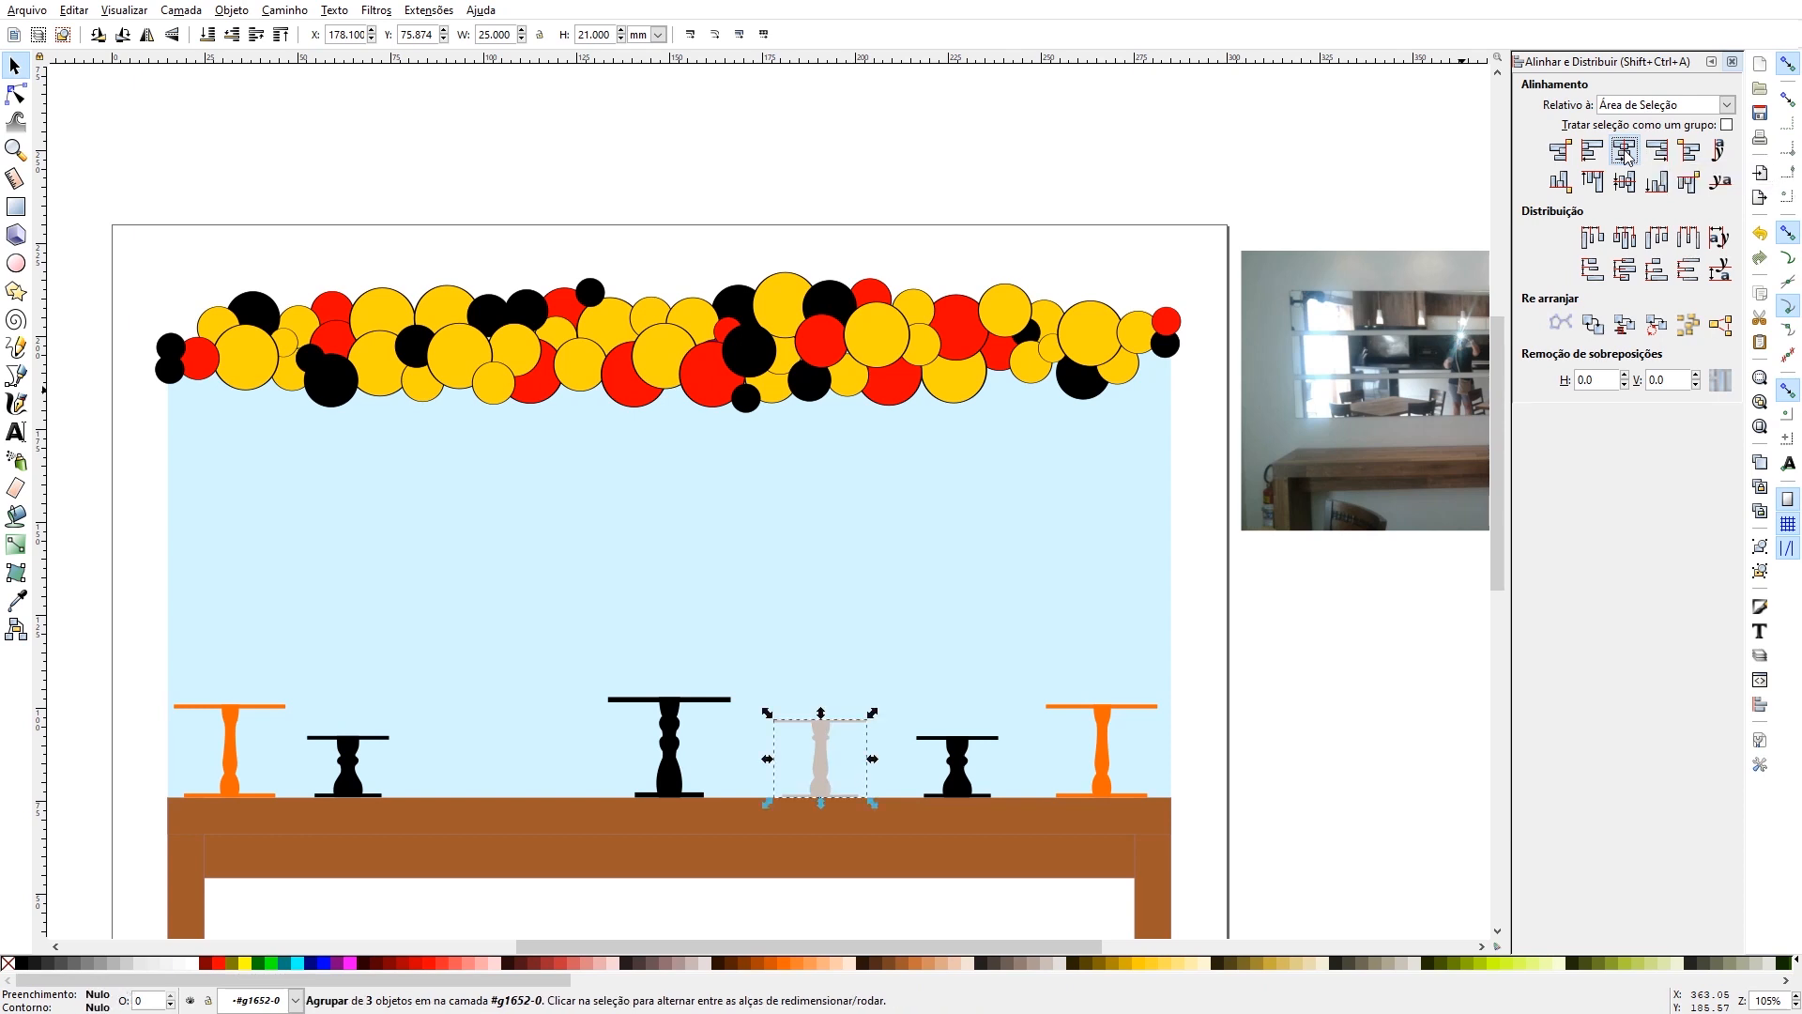
- Duplicate the grey cake stand and place the copy on the tabletop between the left short black stand and the centre stand
click(823, 735)
key(ctrl+c)
key(ctrl+v)
drag(823, 735, 550, 752)
drag(824, 739, 502, 762)
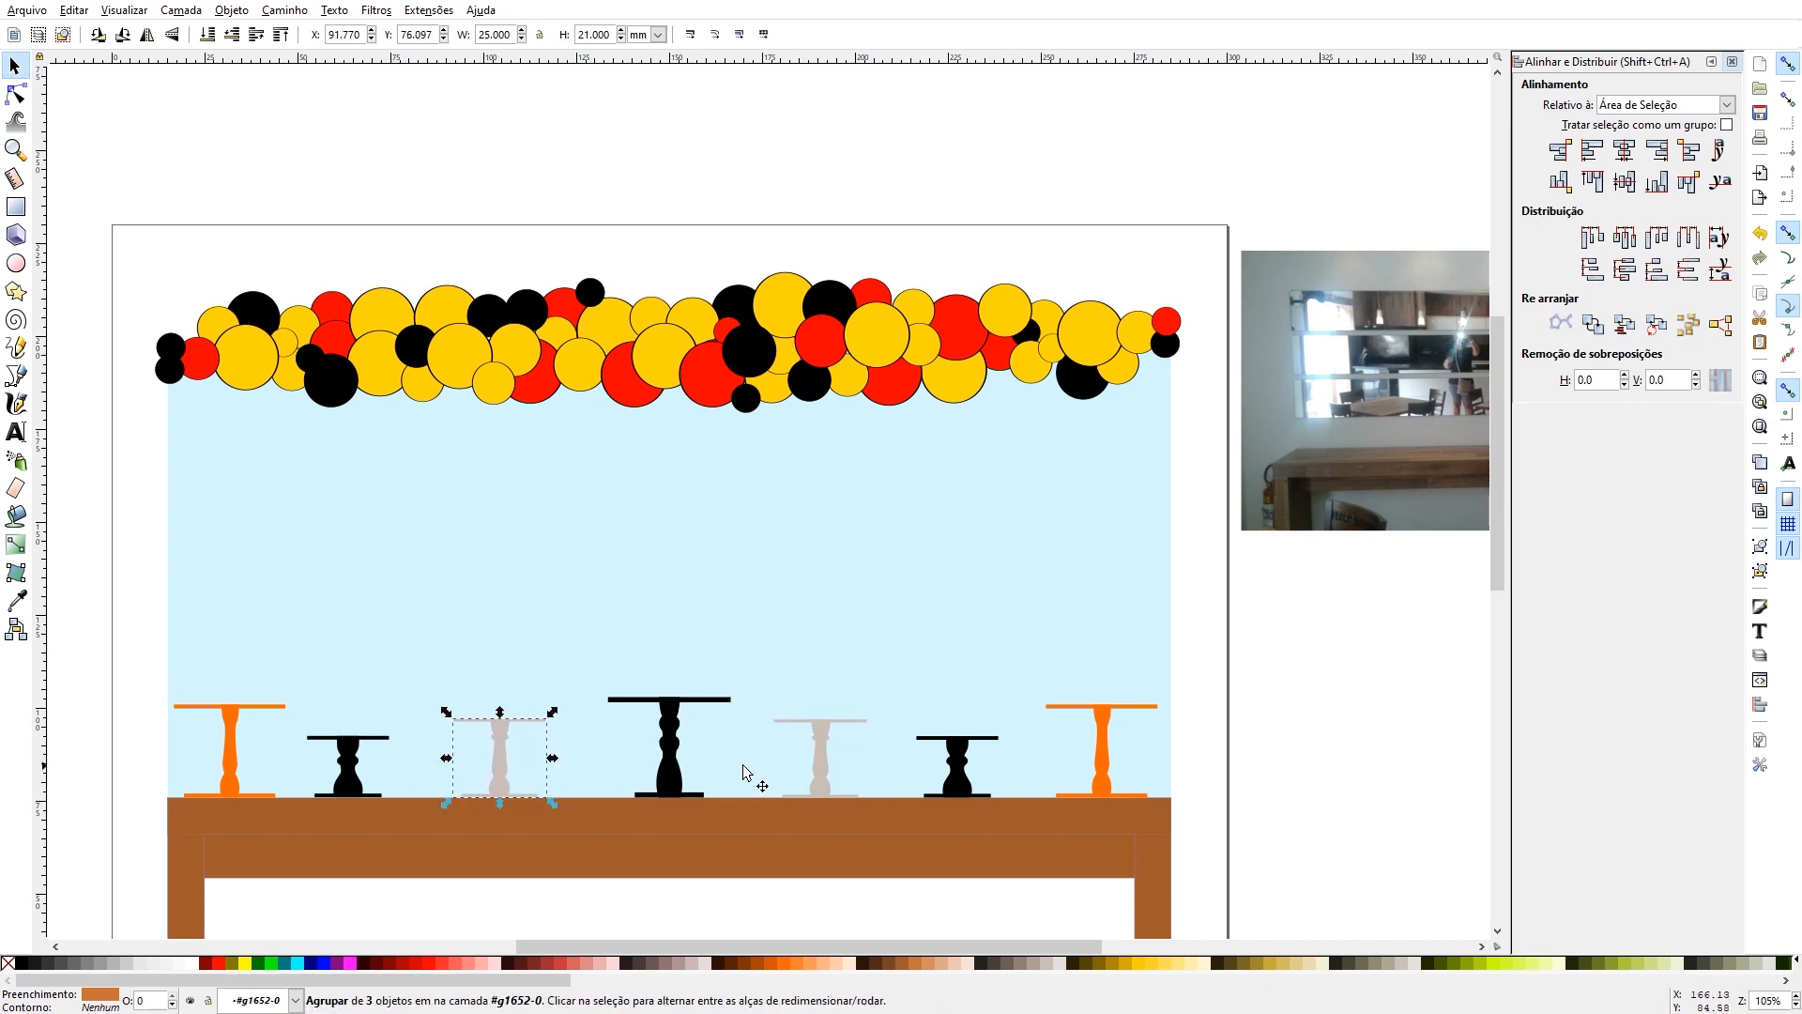
- Recolour the grey cake stand left of the centre stand pale yellow (#FFEEAA)
click(645, 612)
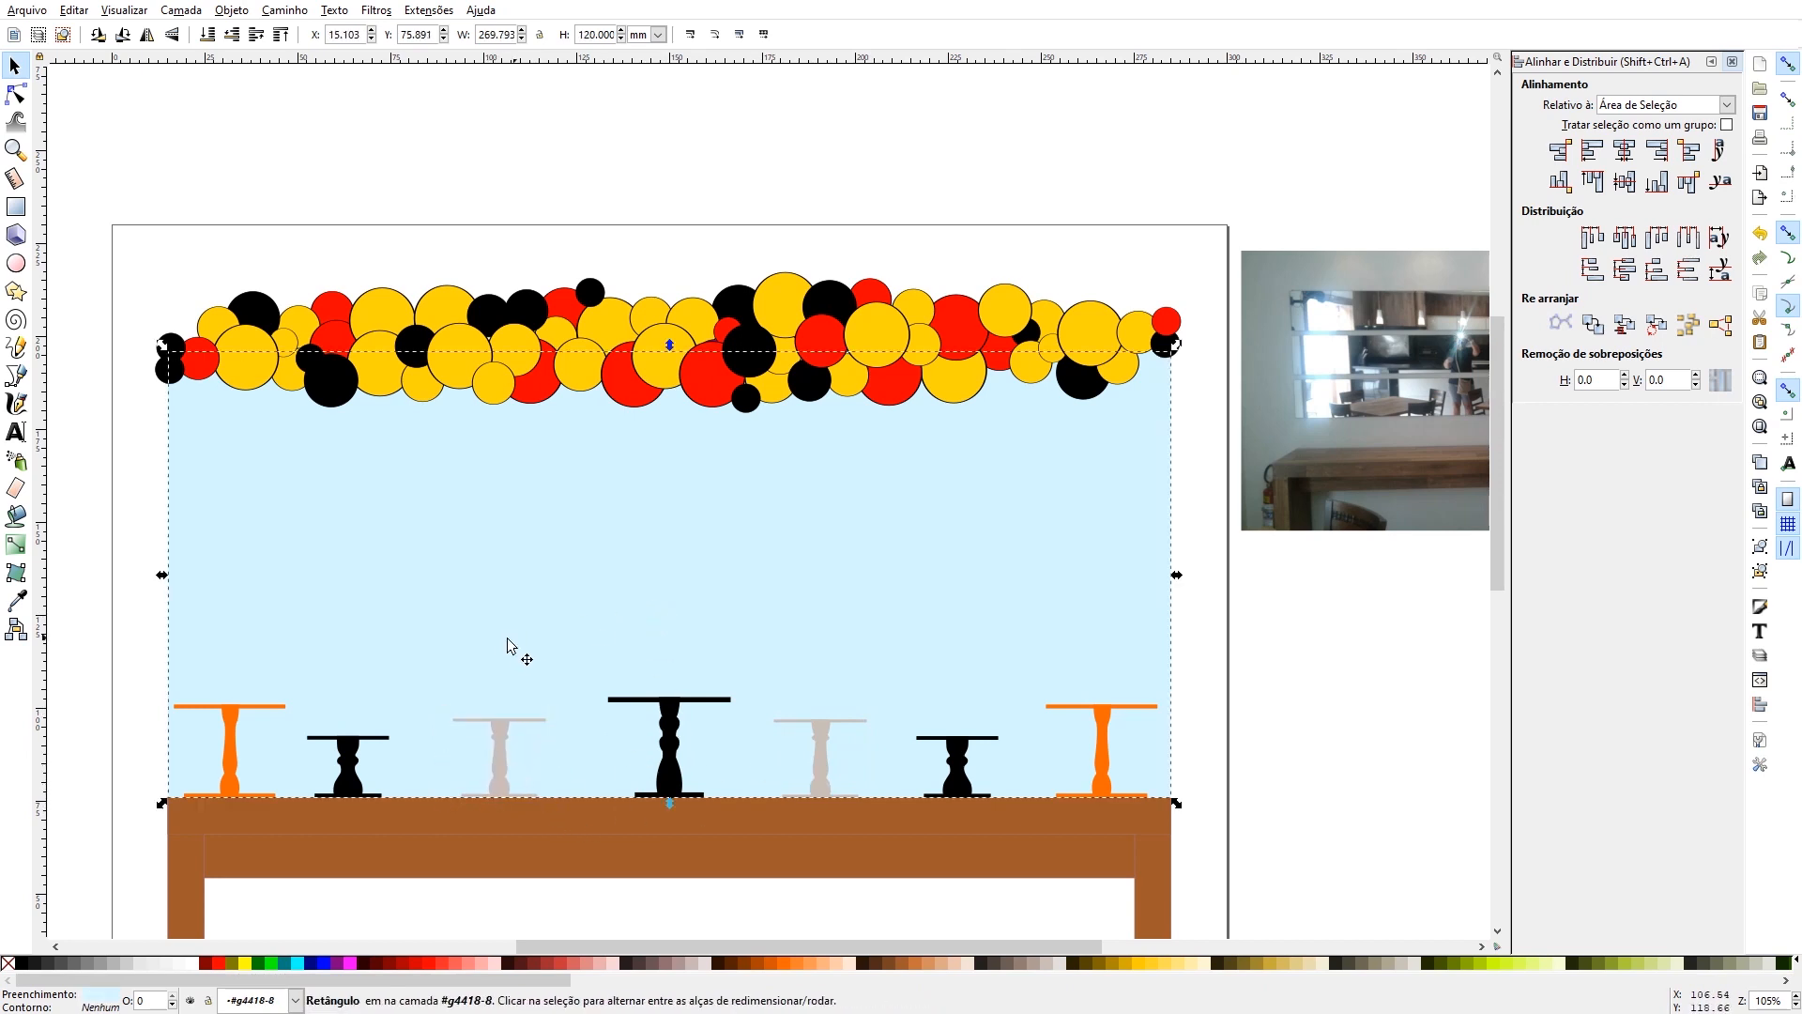
click(497, 767)
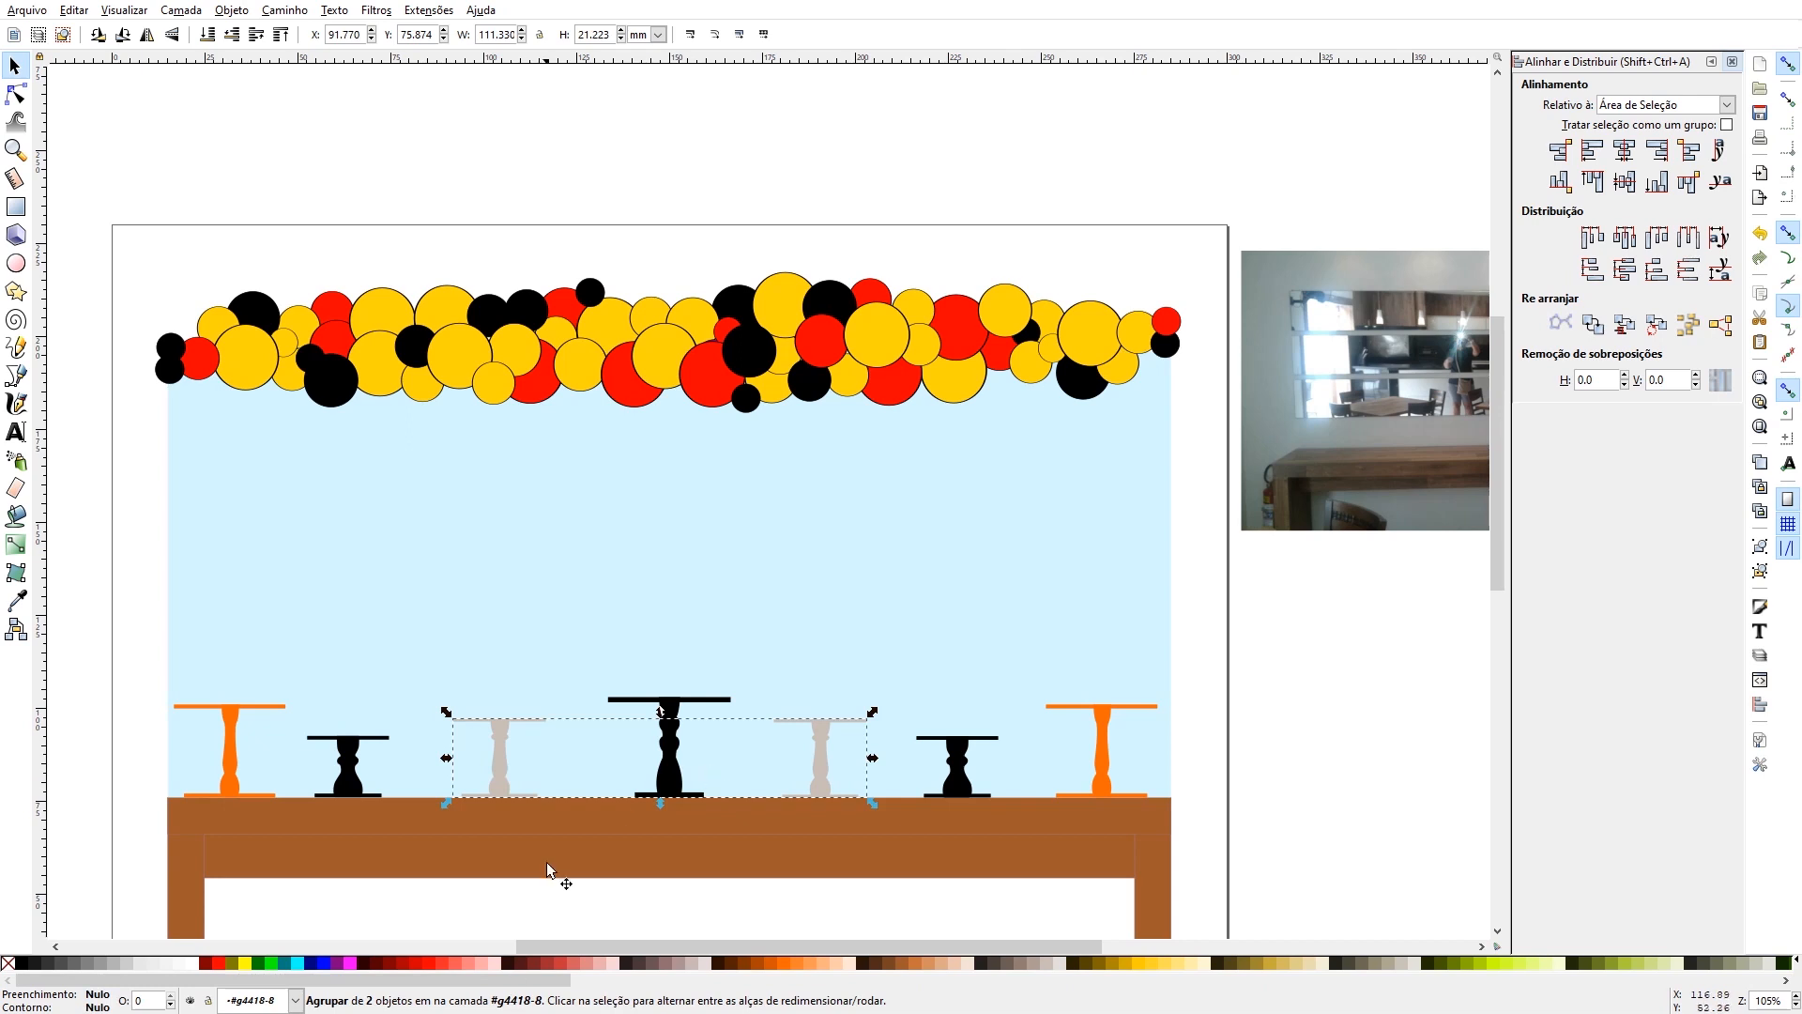
ctrl+click(504, 793)
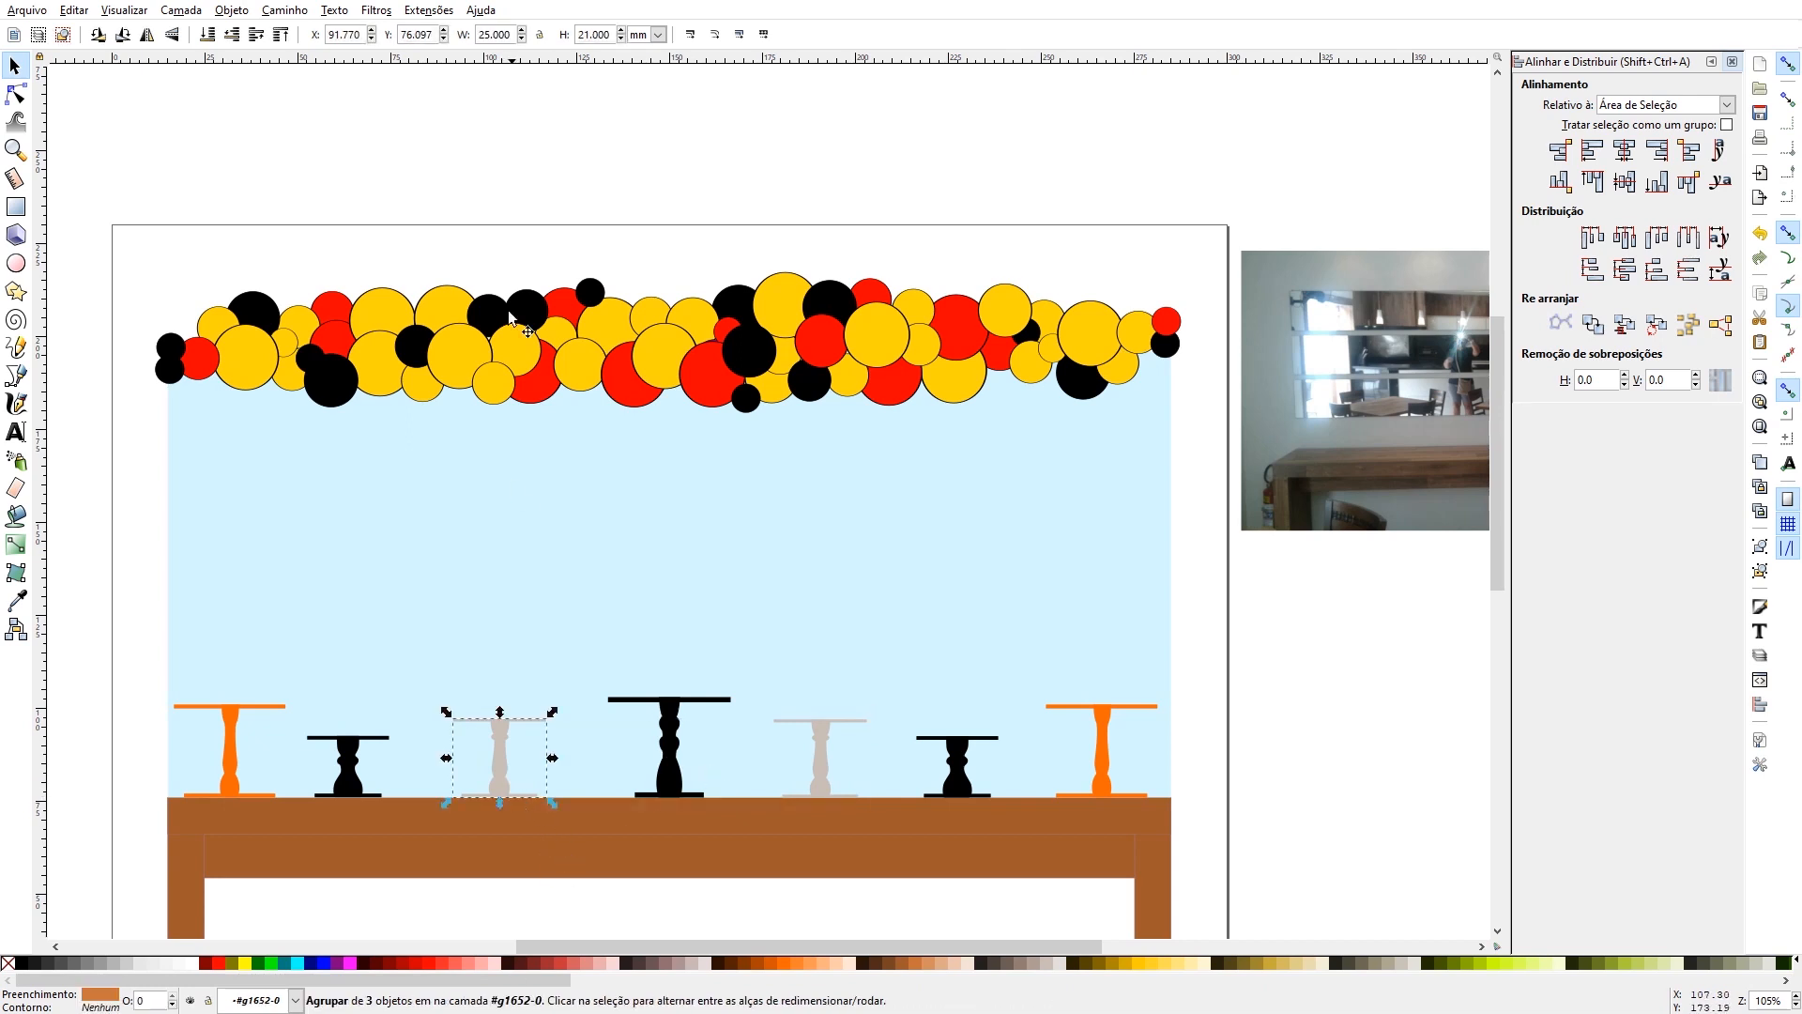
click(1208, 963)
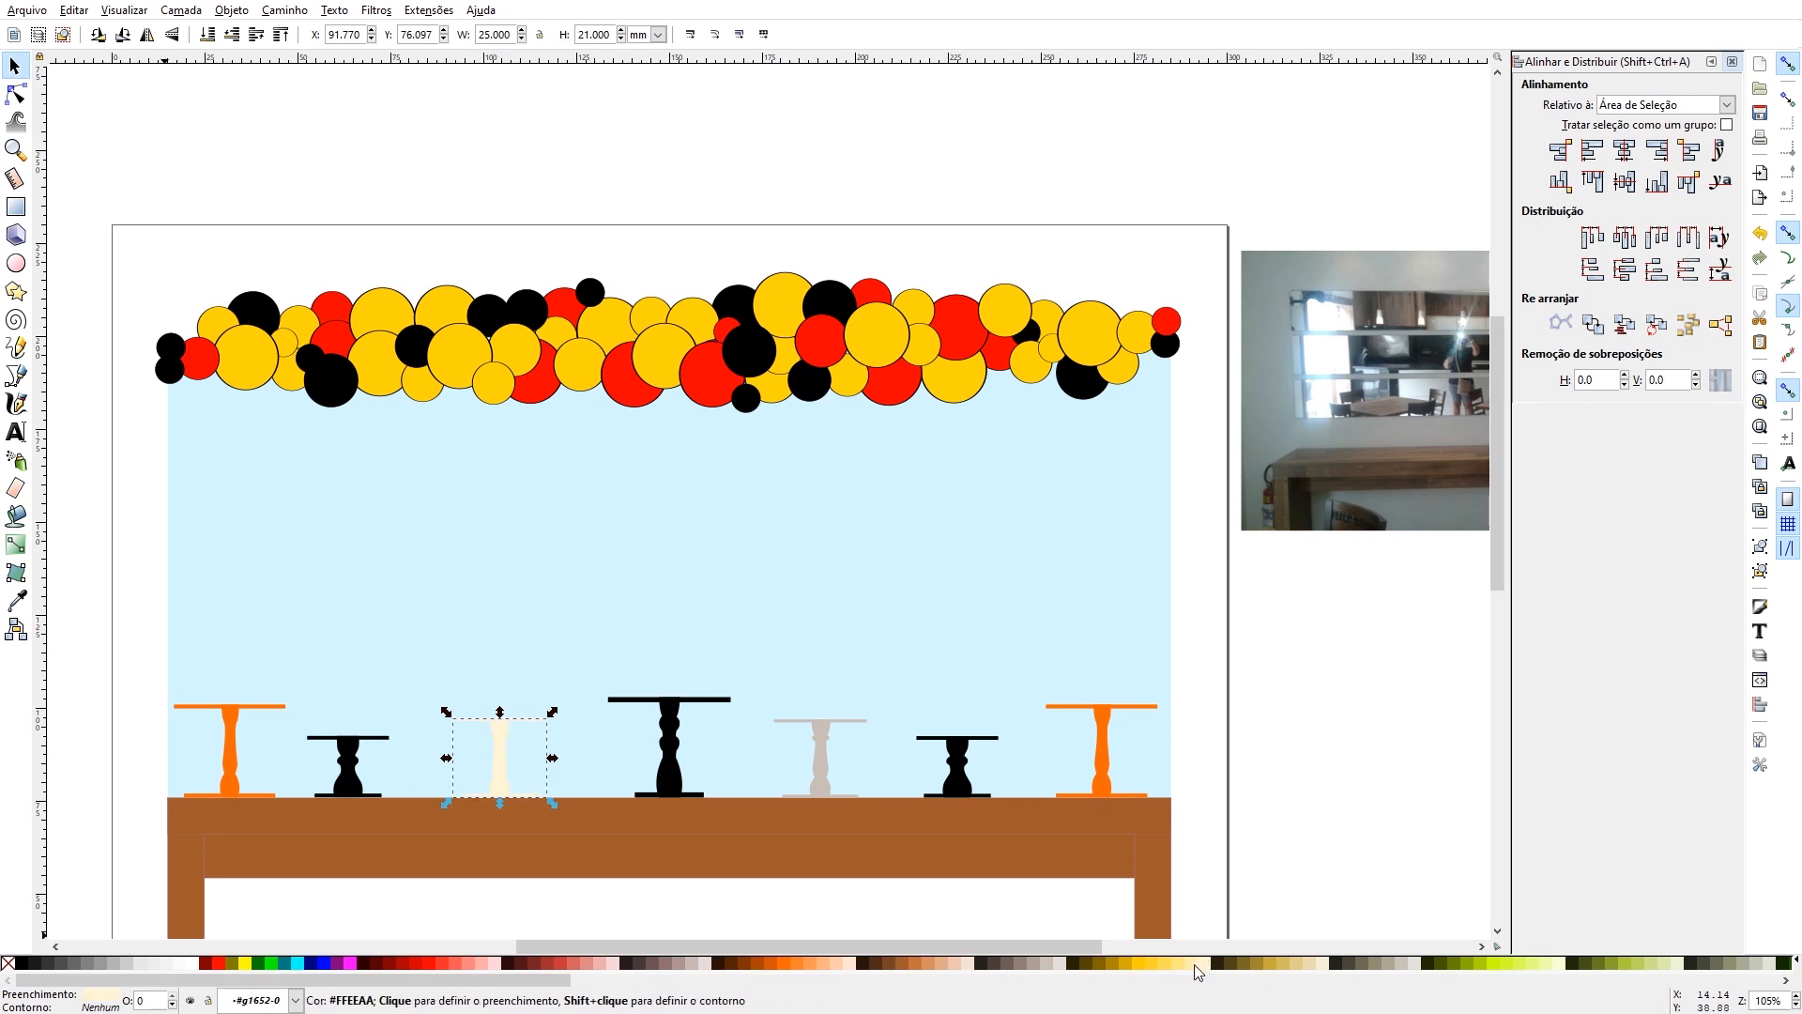
click(1194, 963)
click(616, 543)
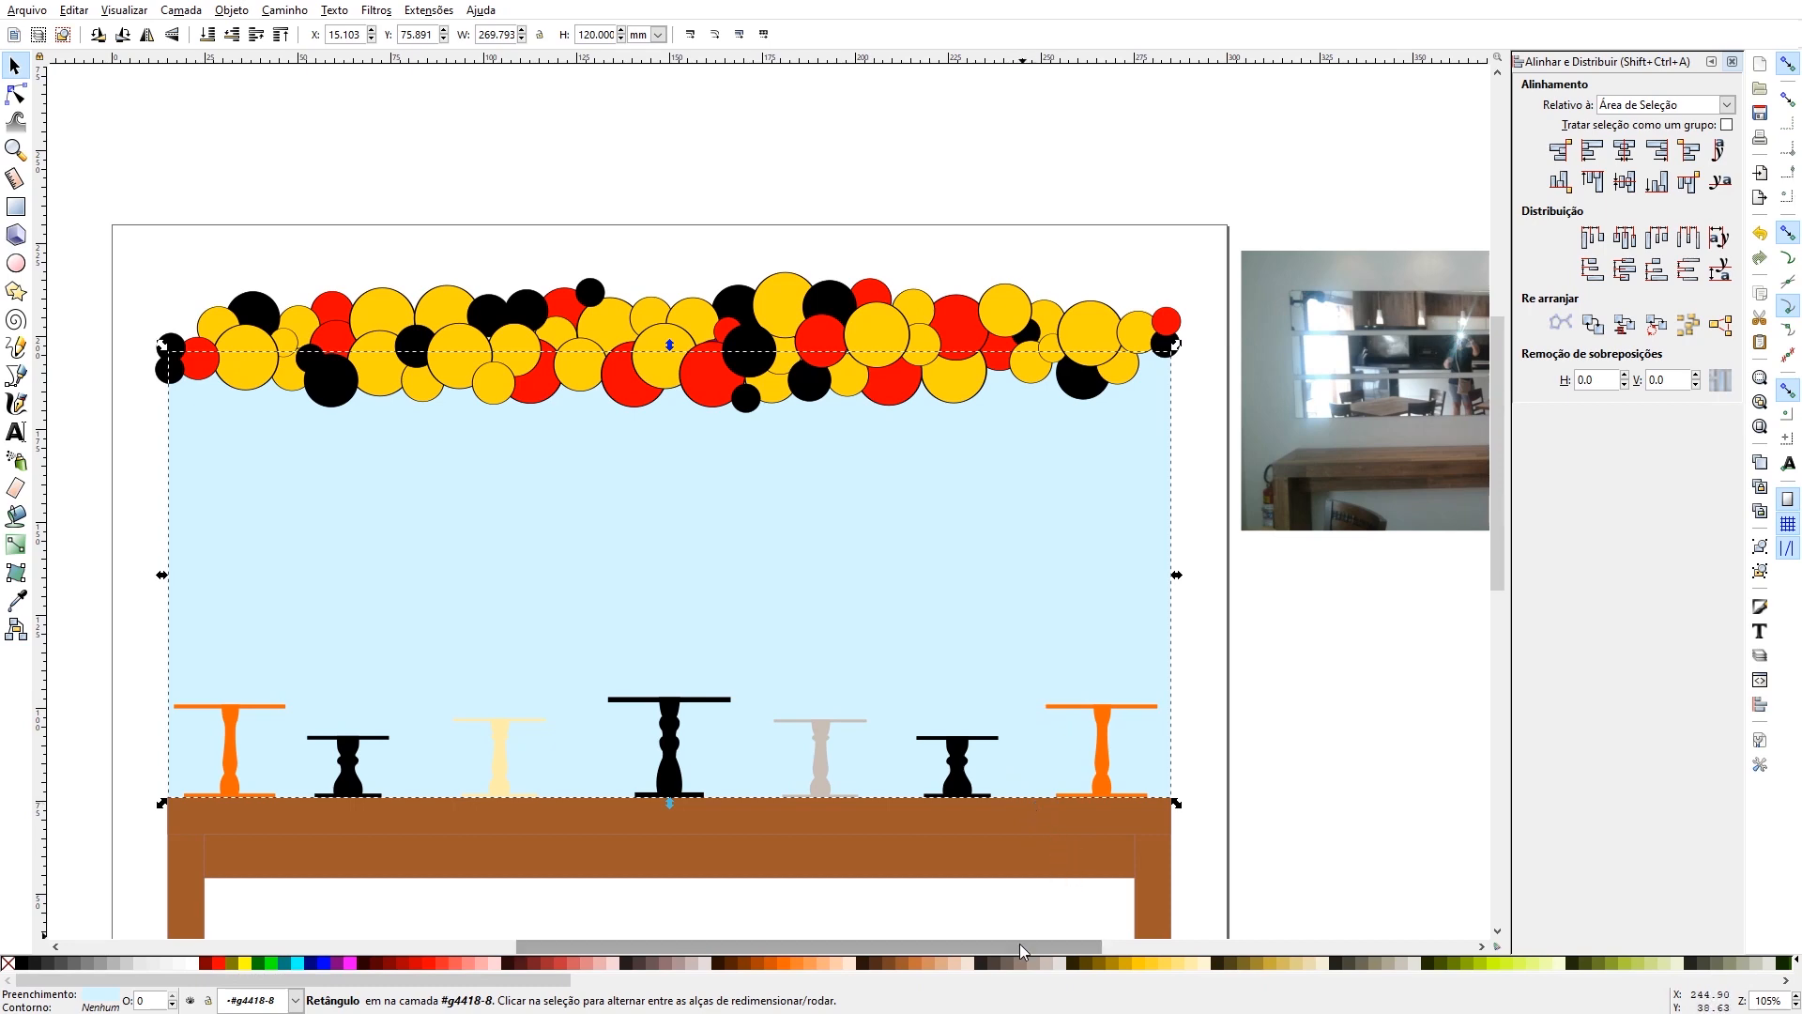
- Draw a vertical rectangle about 16.7 mm wide and 127 mm high in the empty area left of the page
scroll(1035, 864, down, 6)
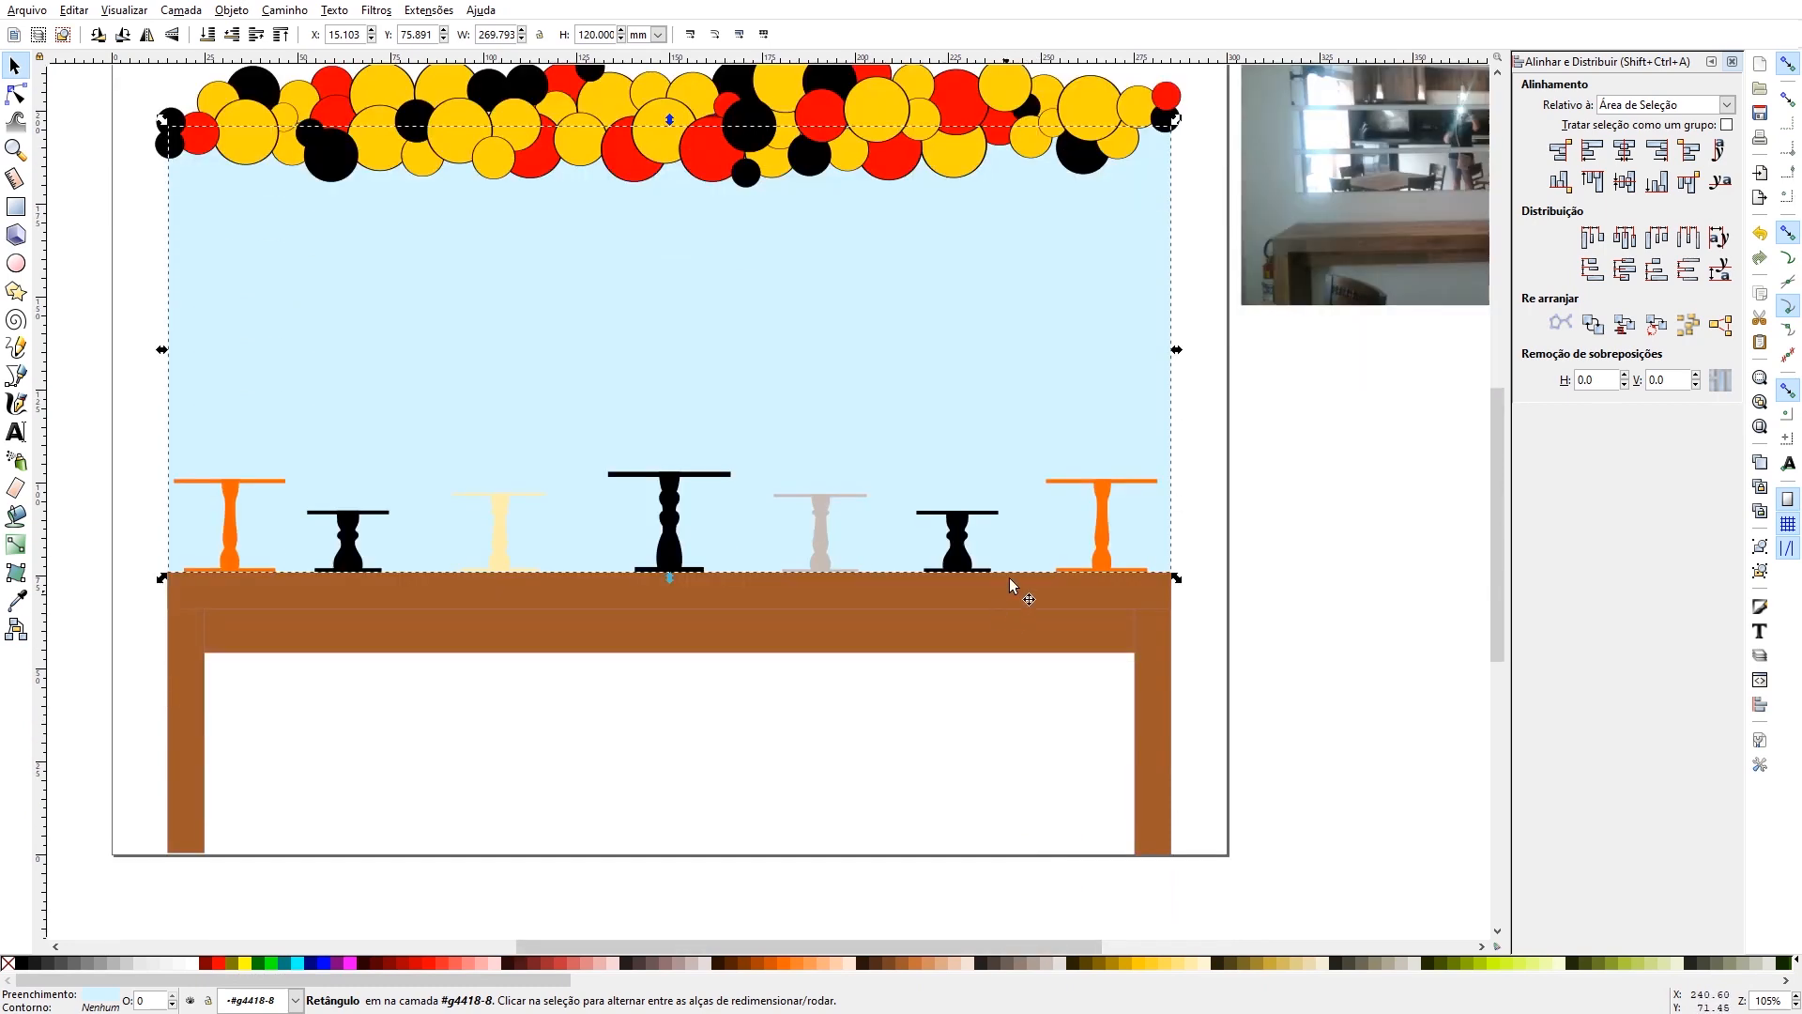
key(5)
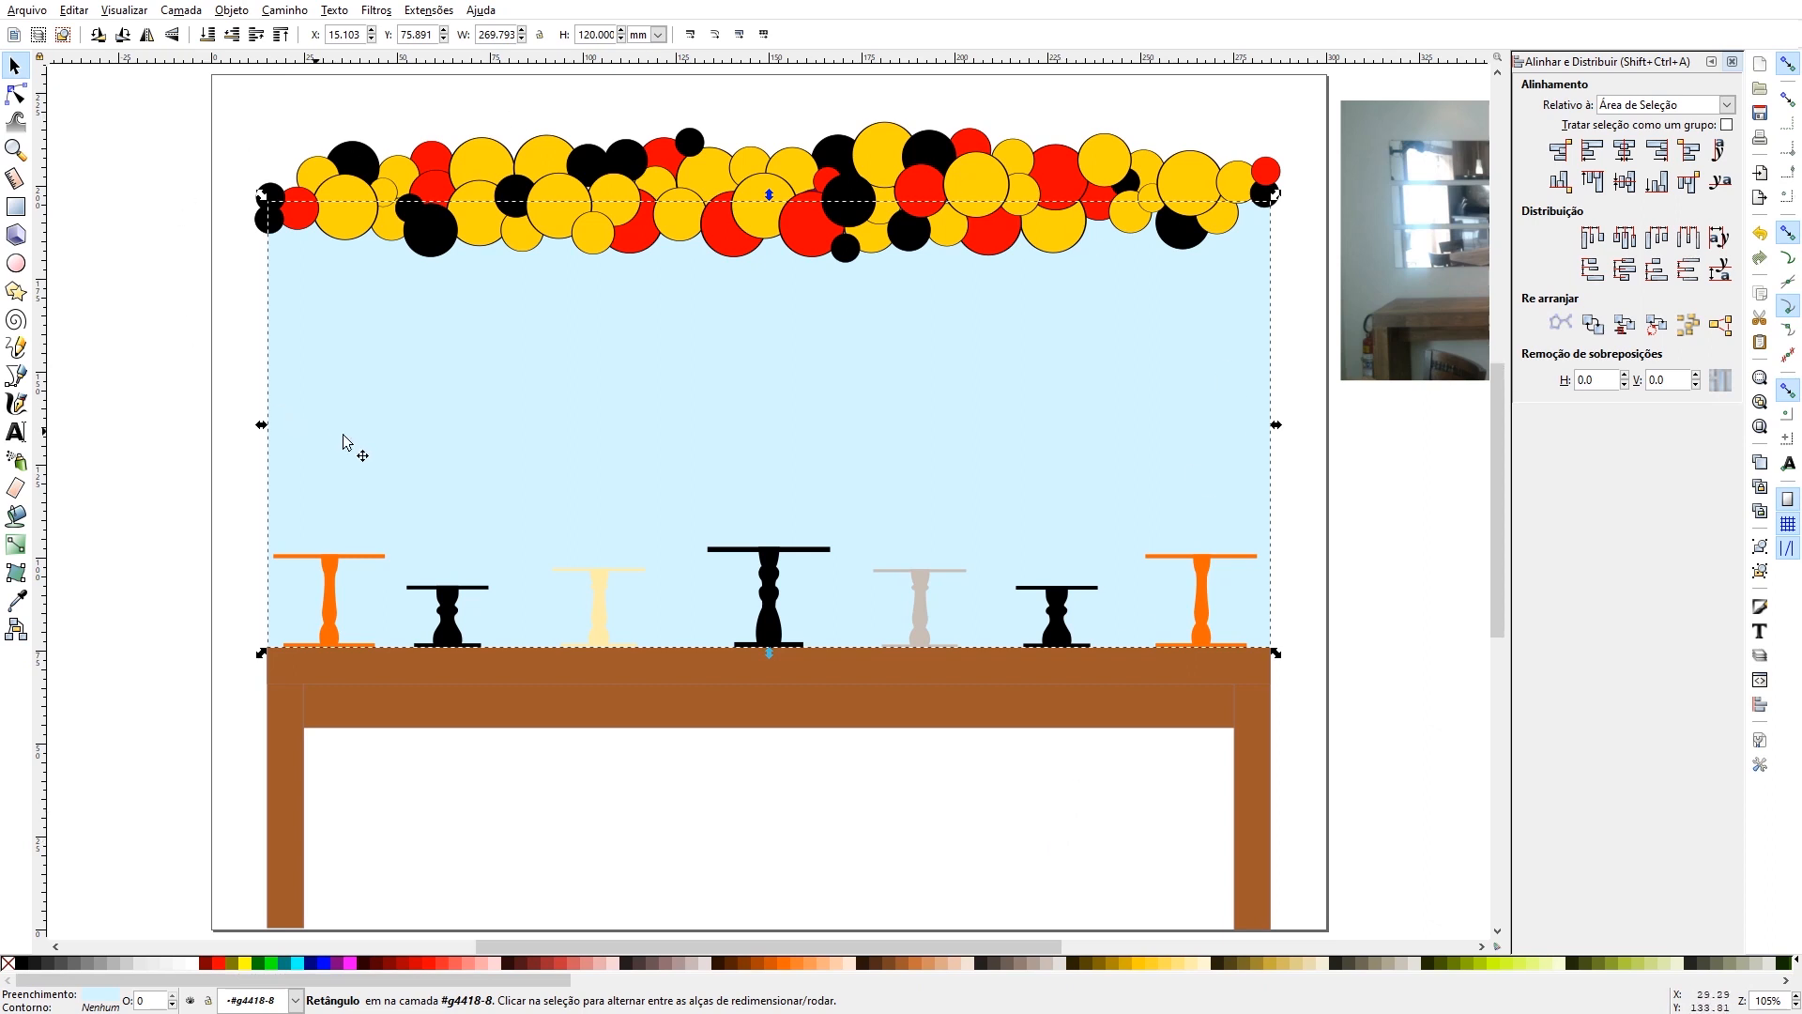
key(Escape)
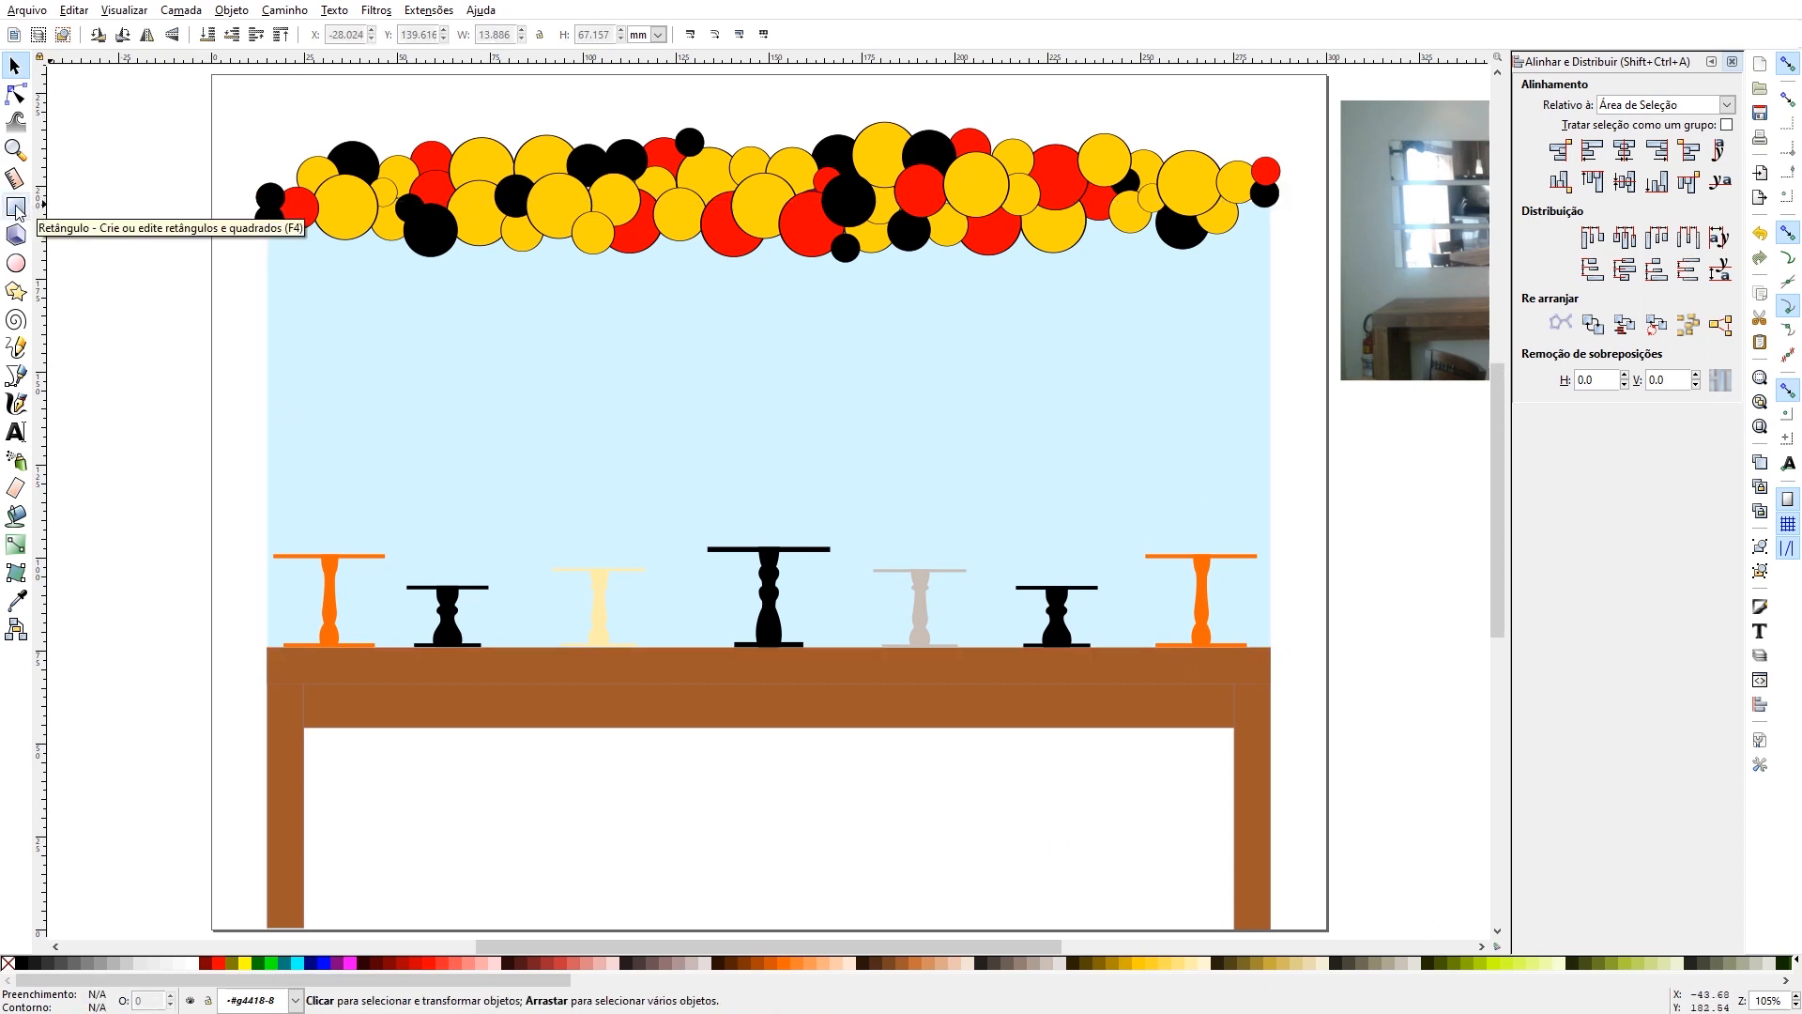
click(16, 207)
drag(93, 127, 156, 599)
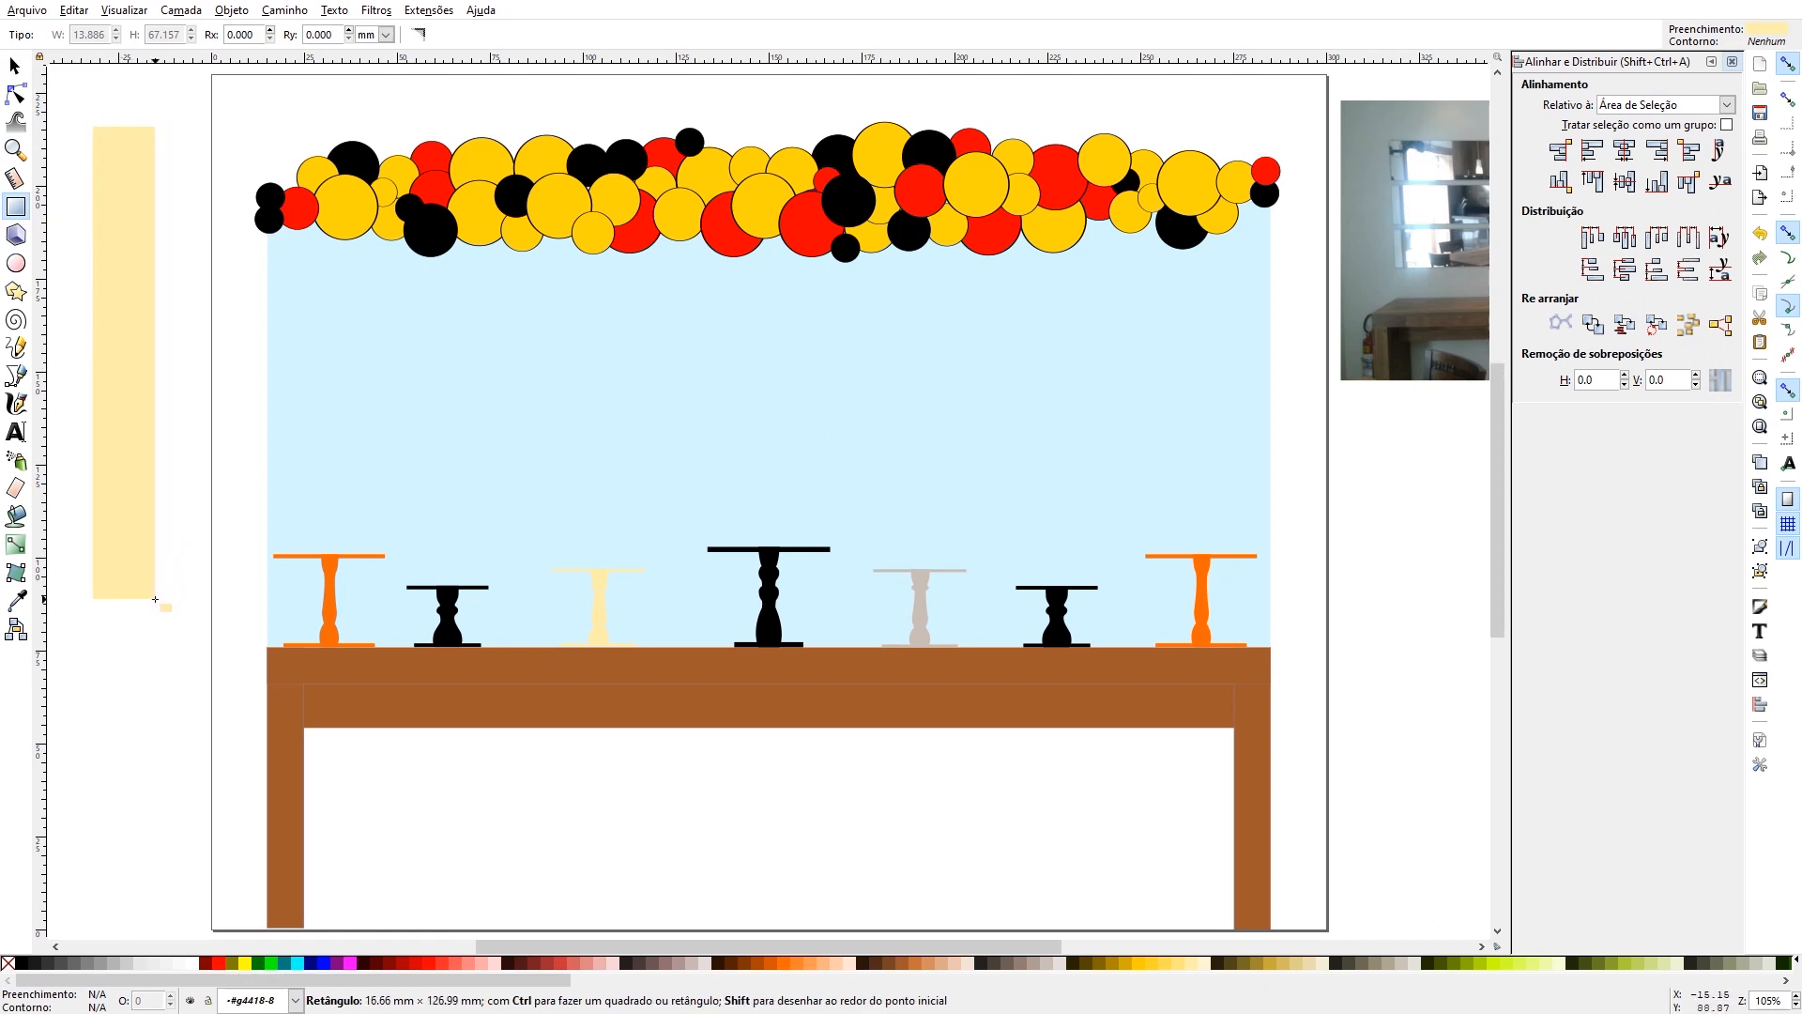
key(s)
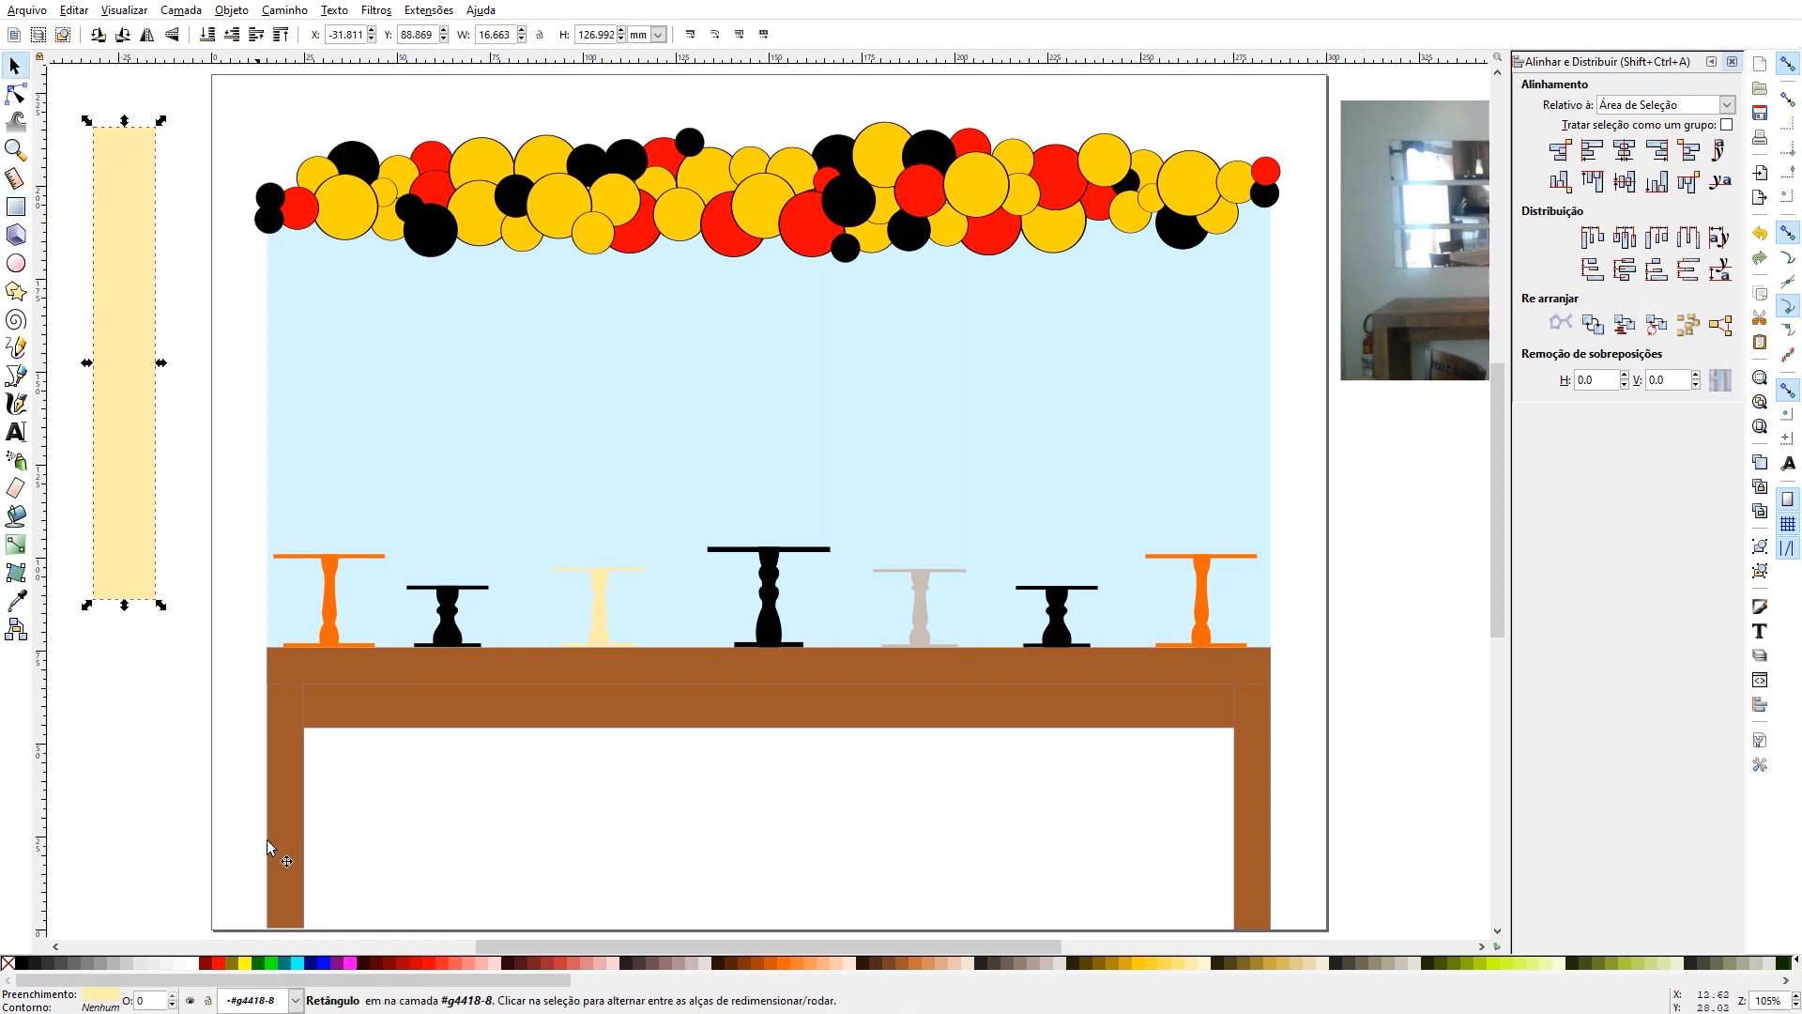
- Fill the new rectangle with orange and set its size to 10 mm wide and 120 mm high
click(781, 965)
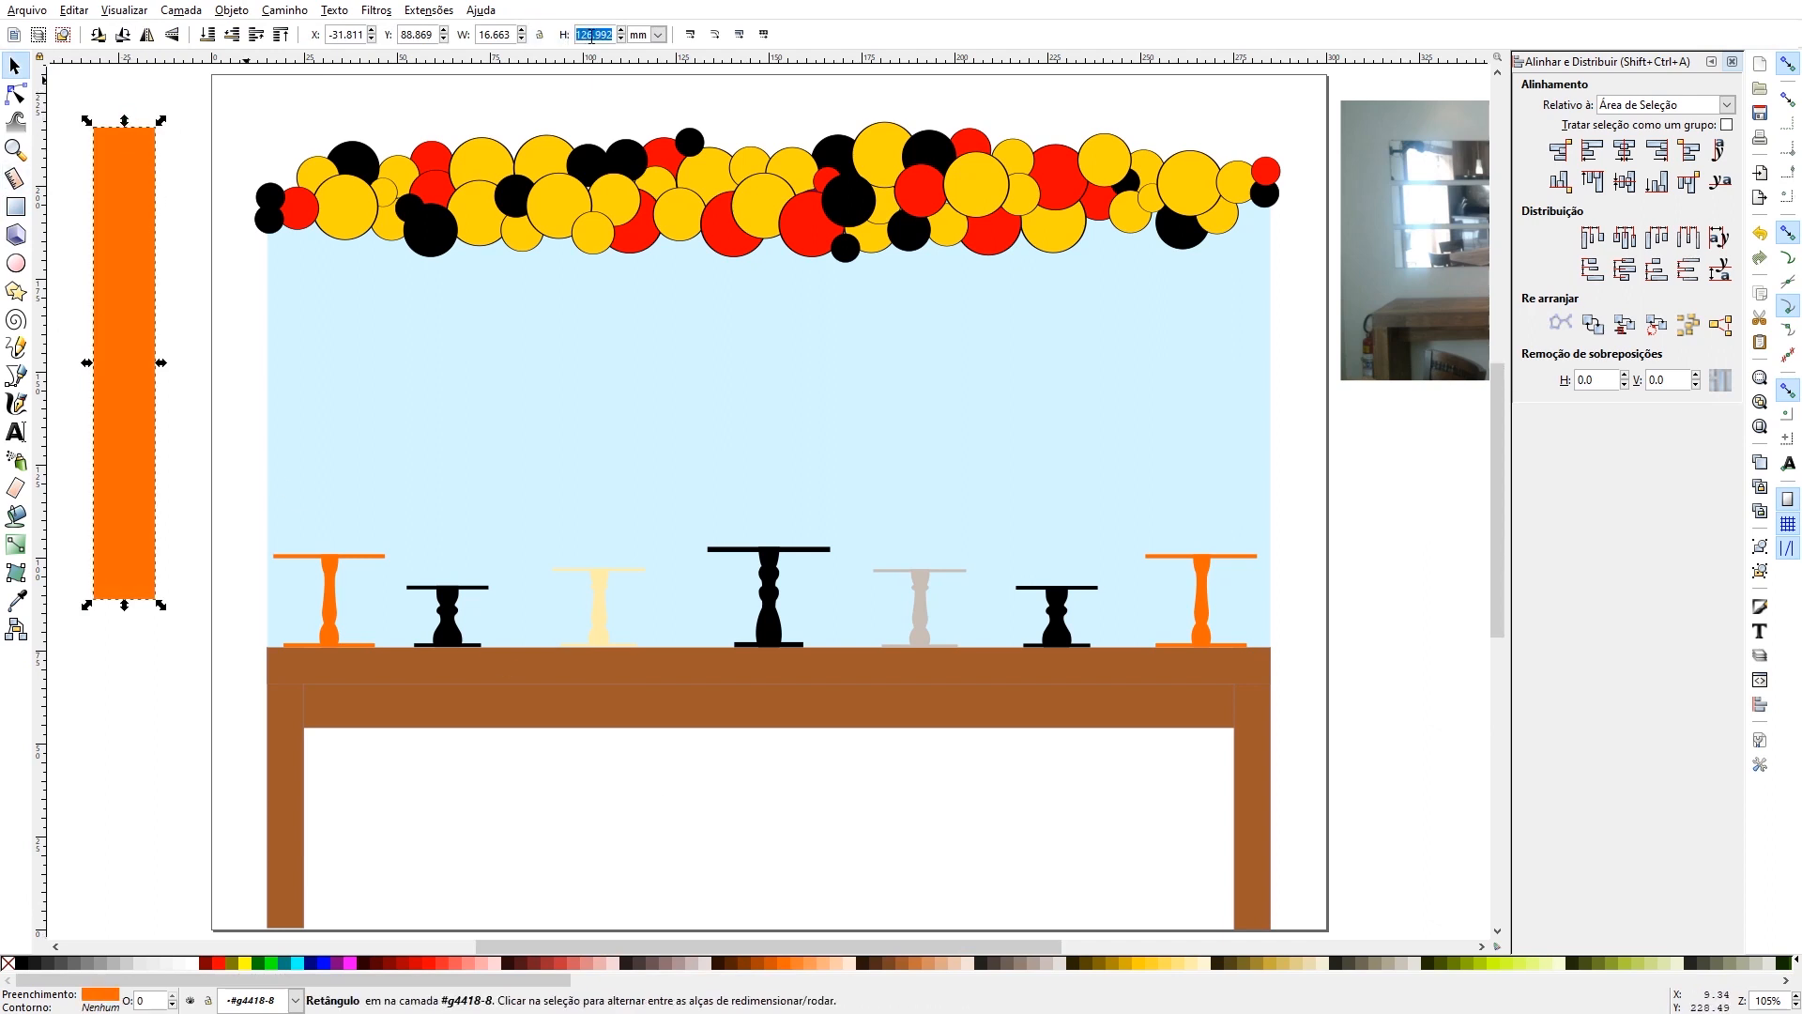
text(120)
key(Return)
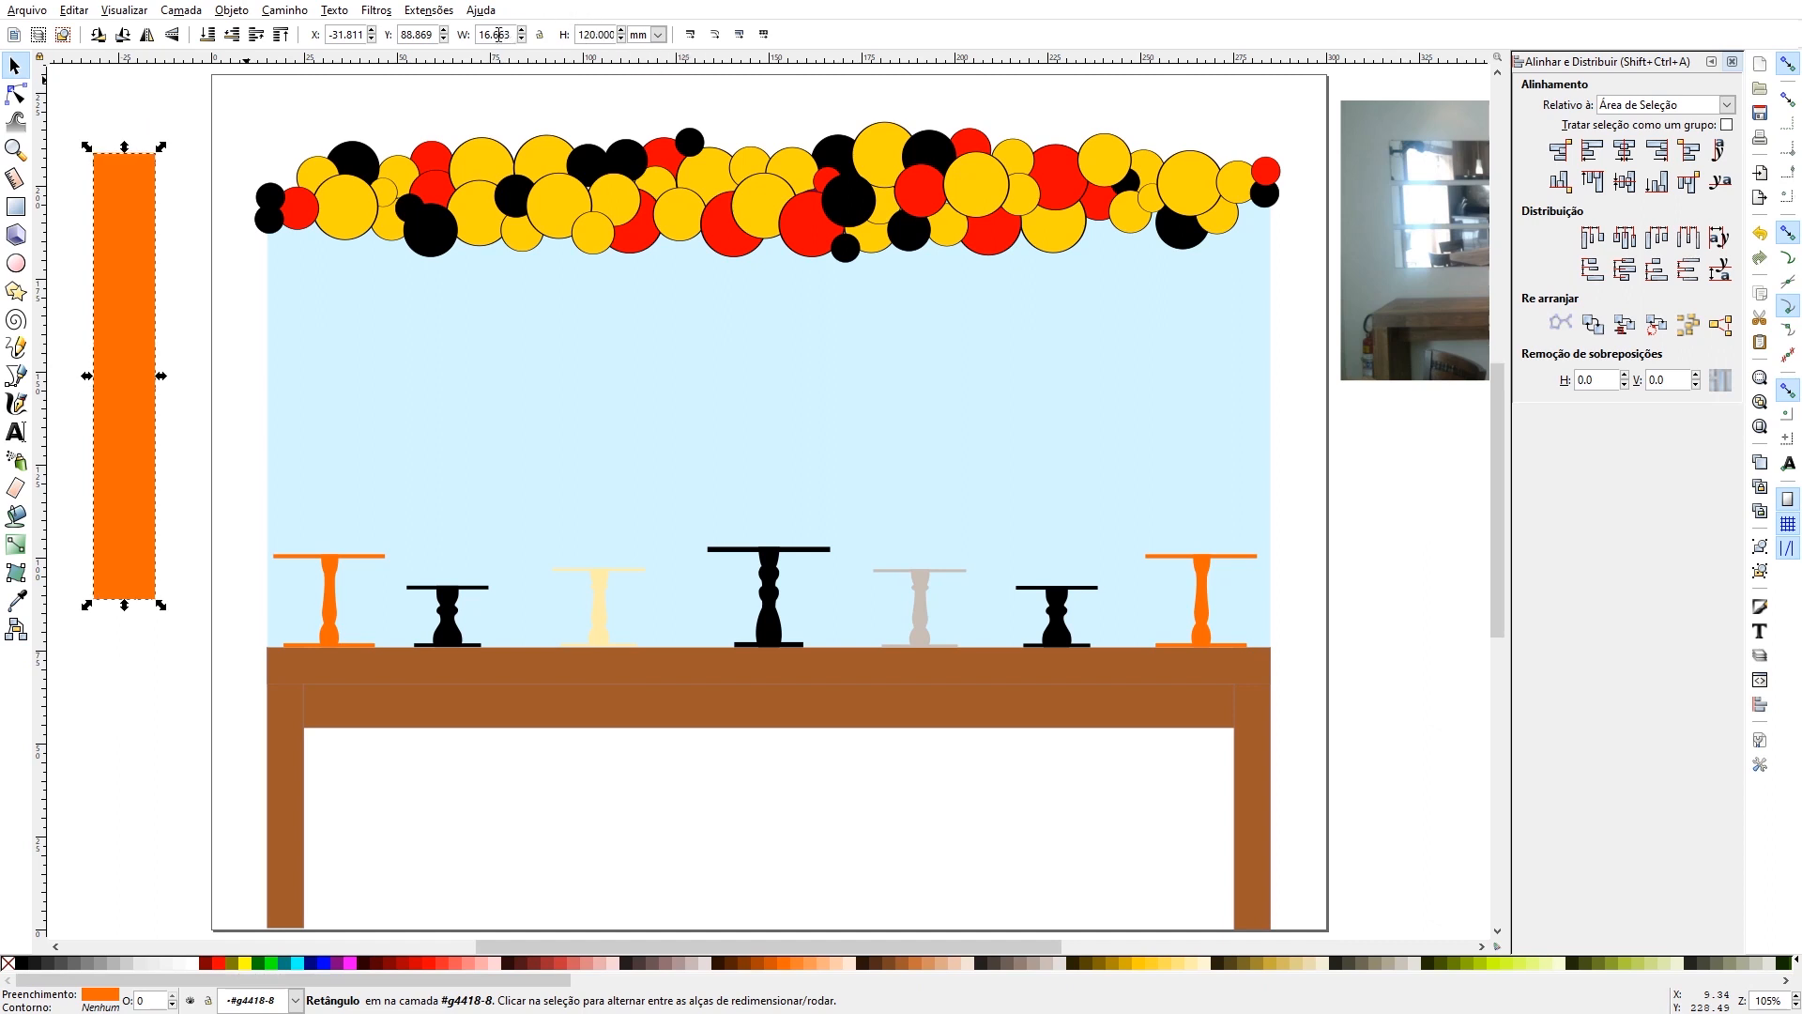
text(10)
key(Return)
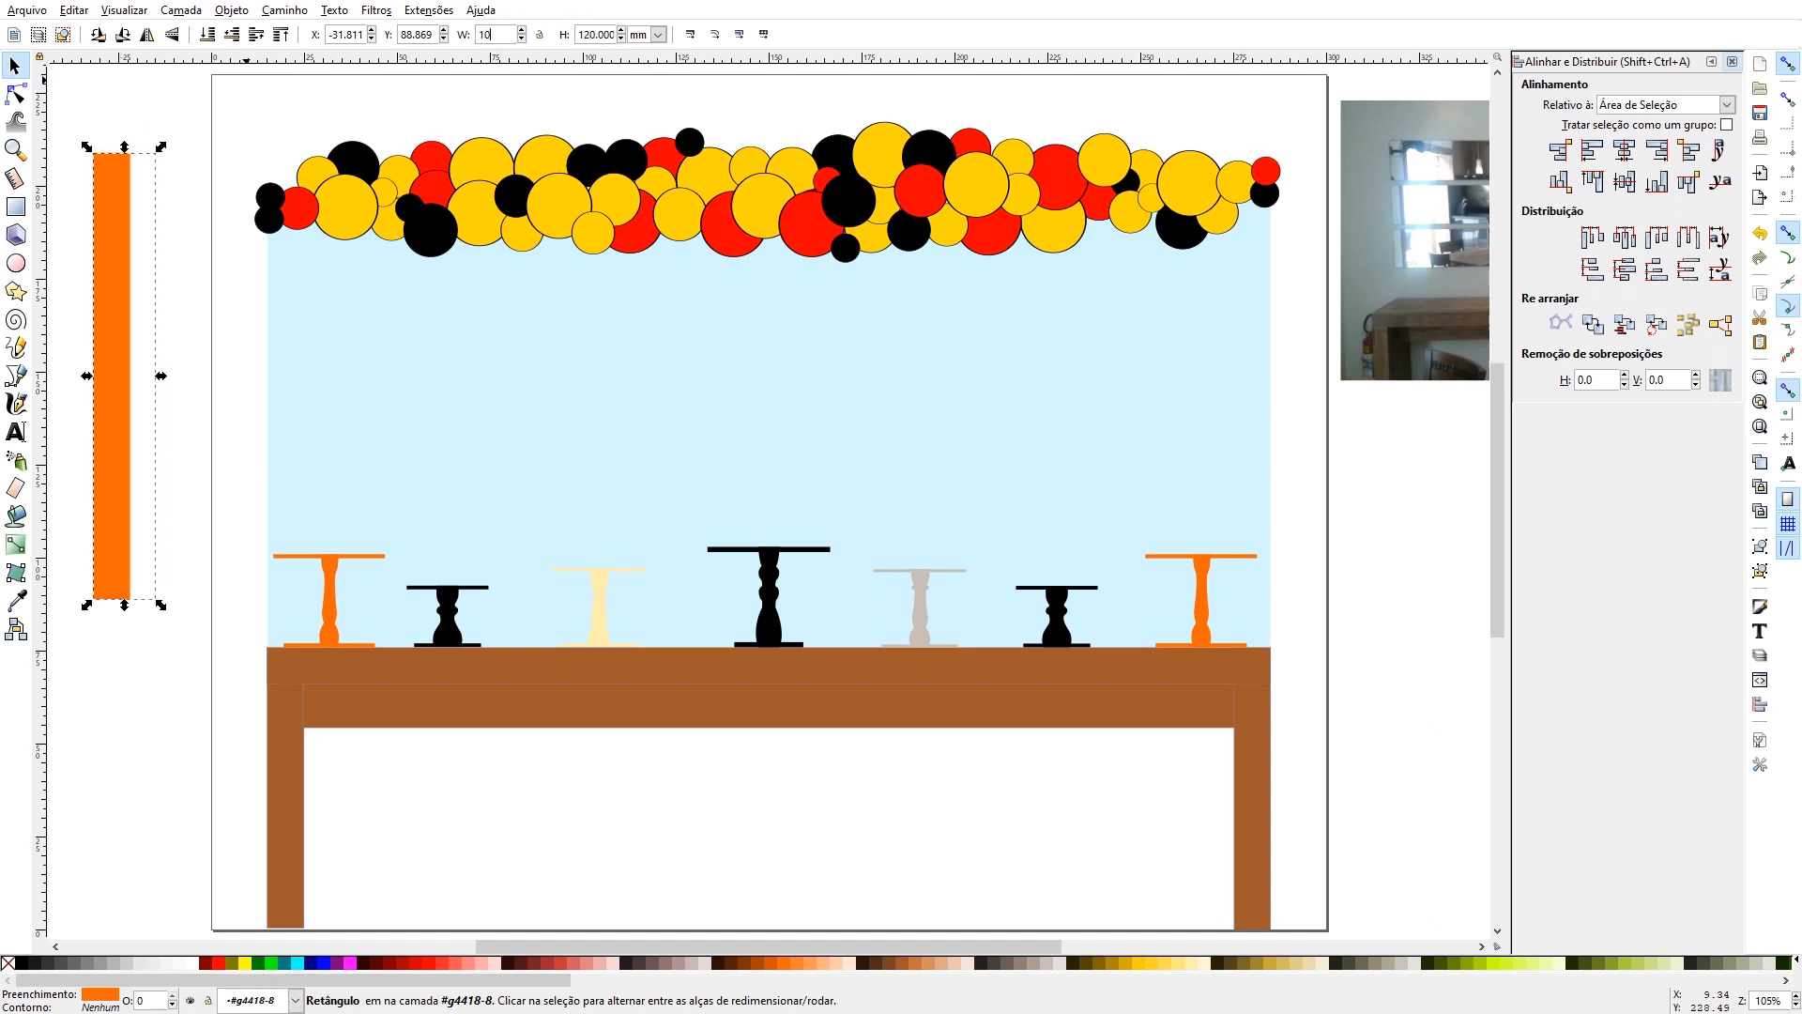
- Move the orange strip onto the blue panel, standing on the tabletop between the right short black stand and the right orange stand
drag(116, 227, 1022, 280)
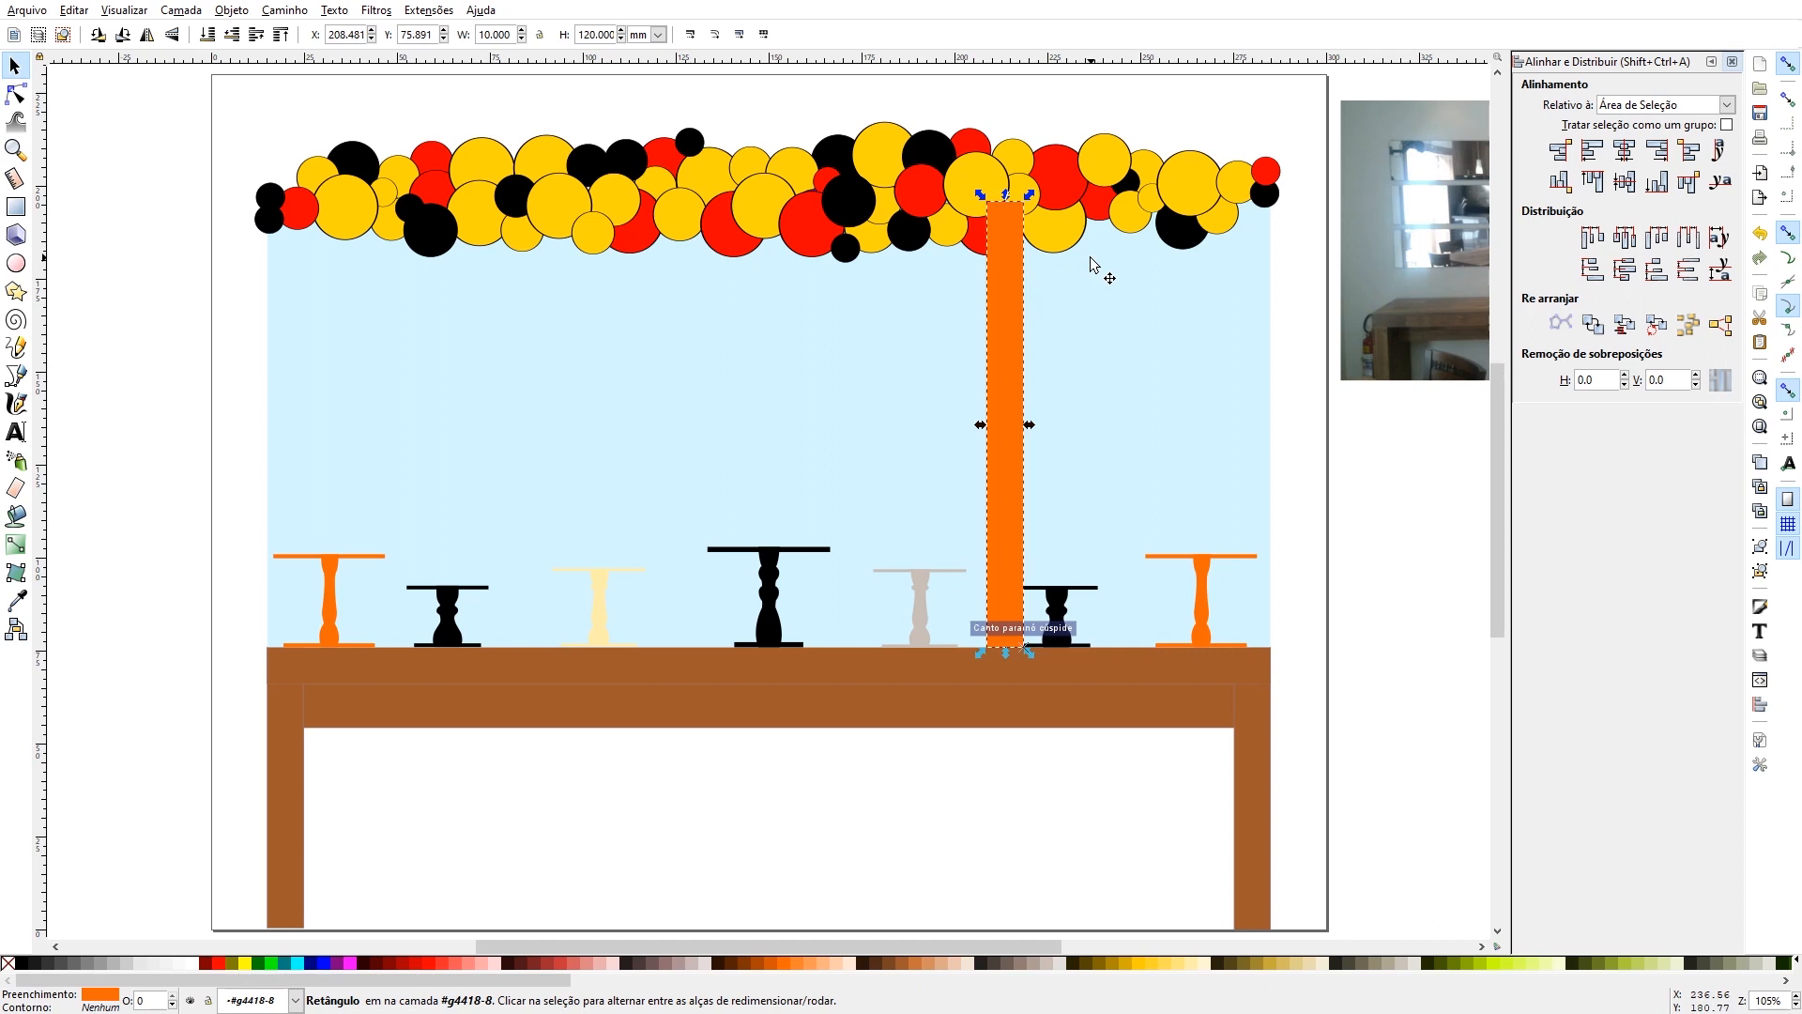
key(Left)
key(Left)
key(Left)
key(Left)
key(Left)
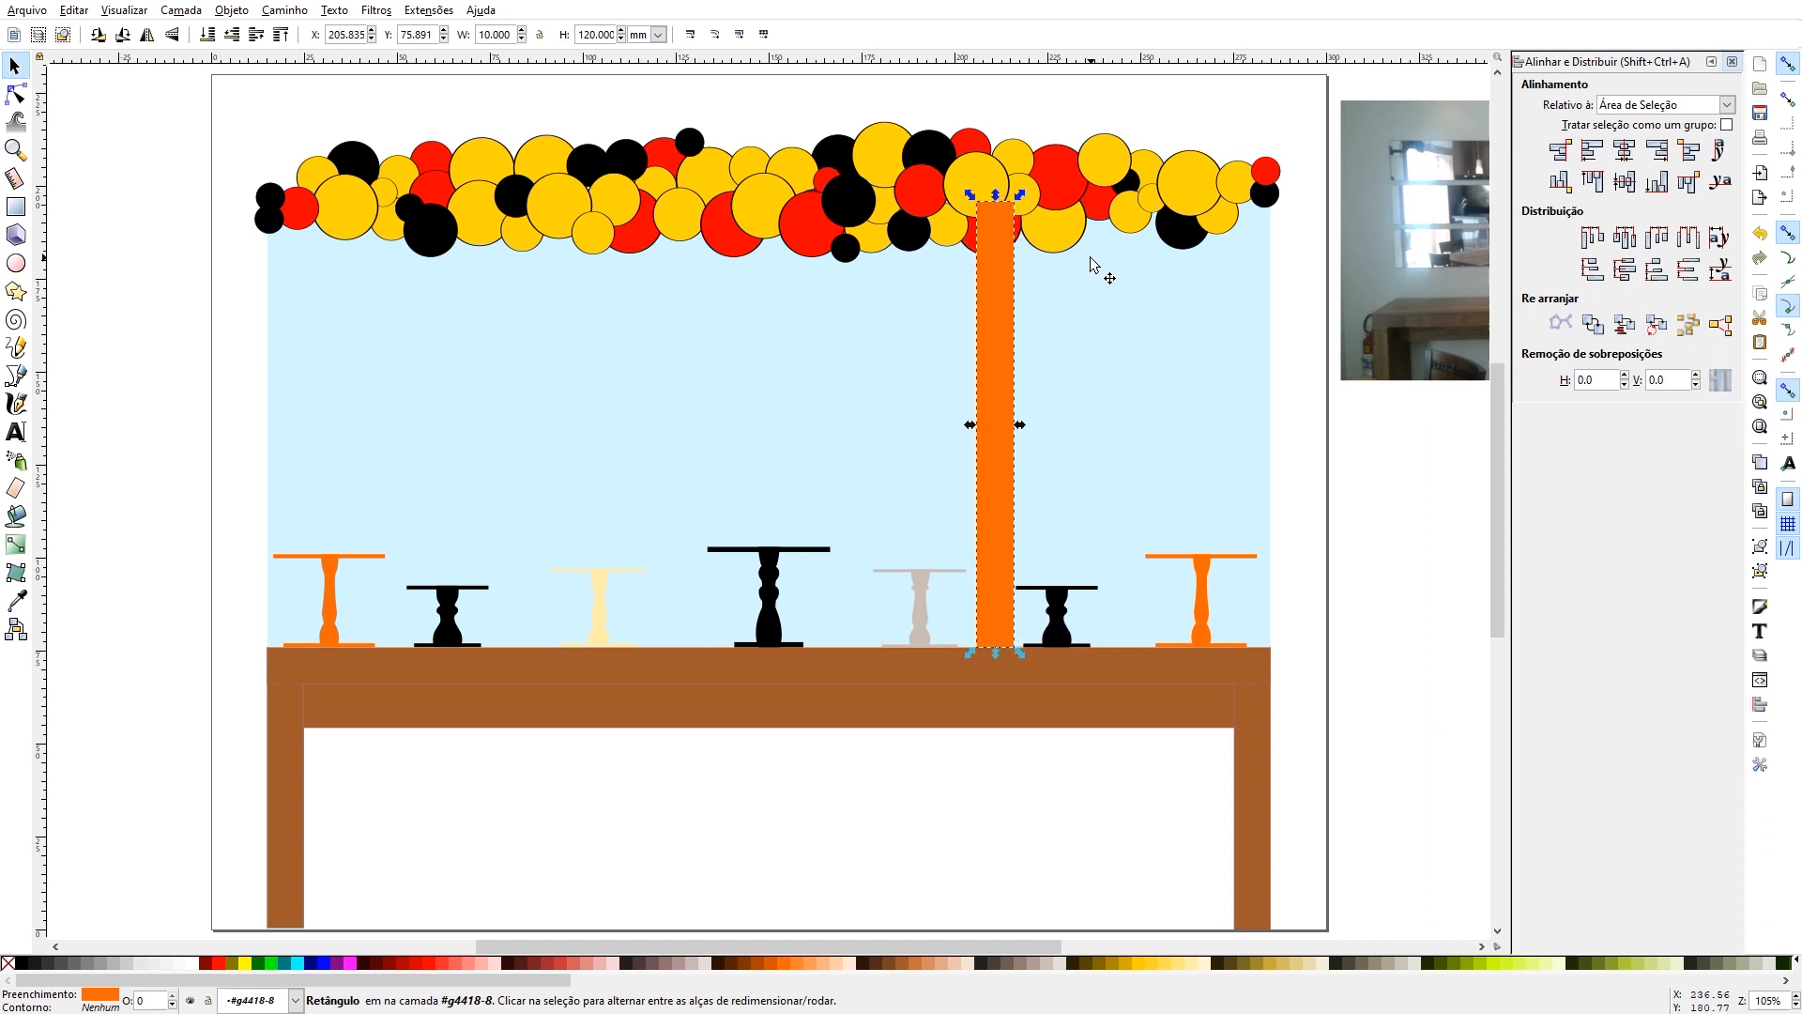
key(Right)
key(Right)
key(Right)
key(Right)
key(Right)
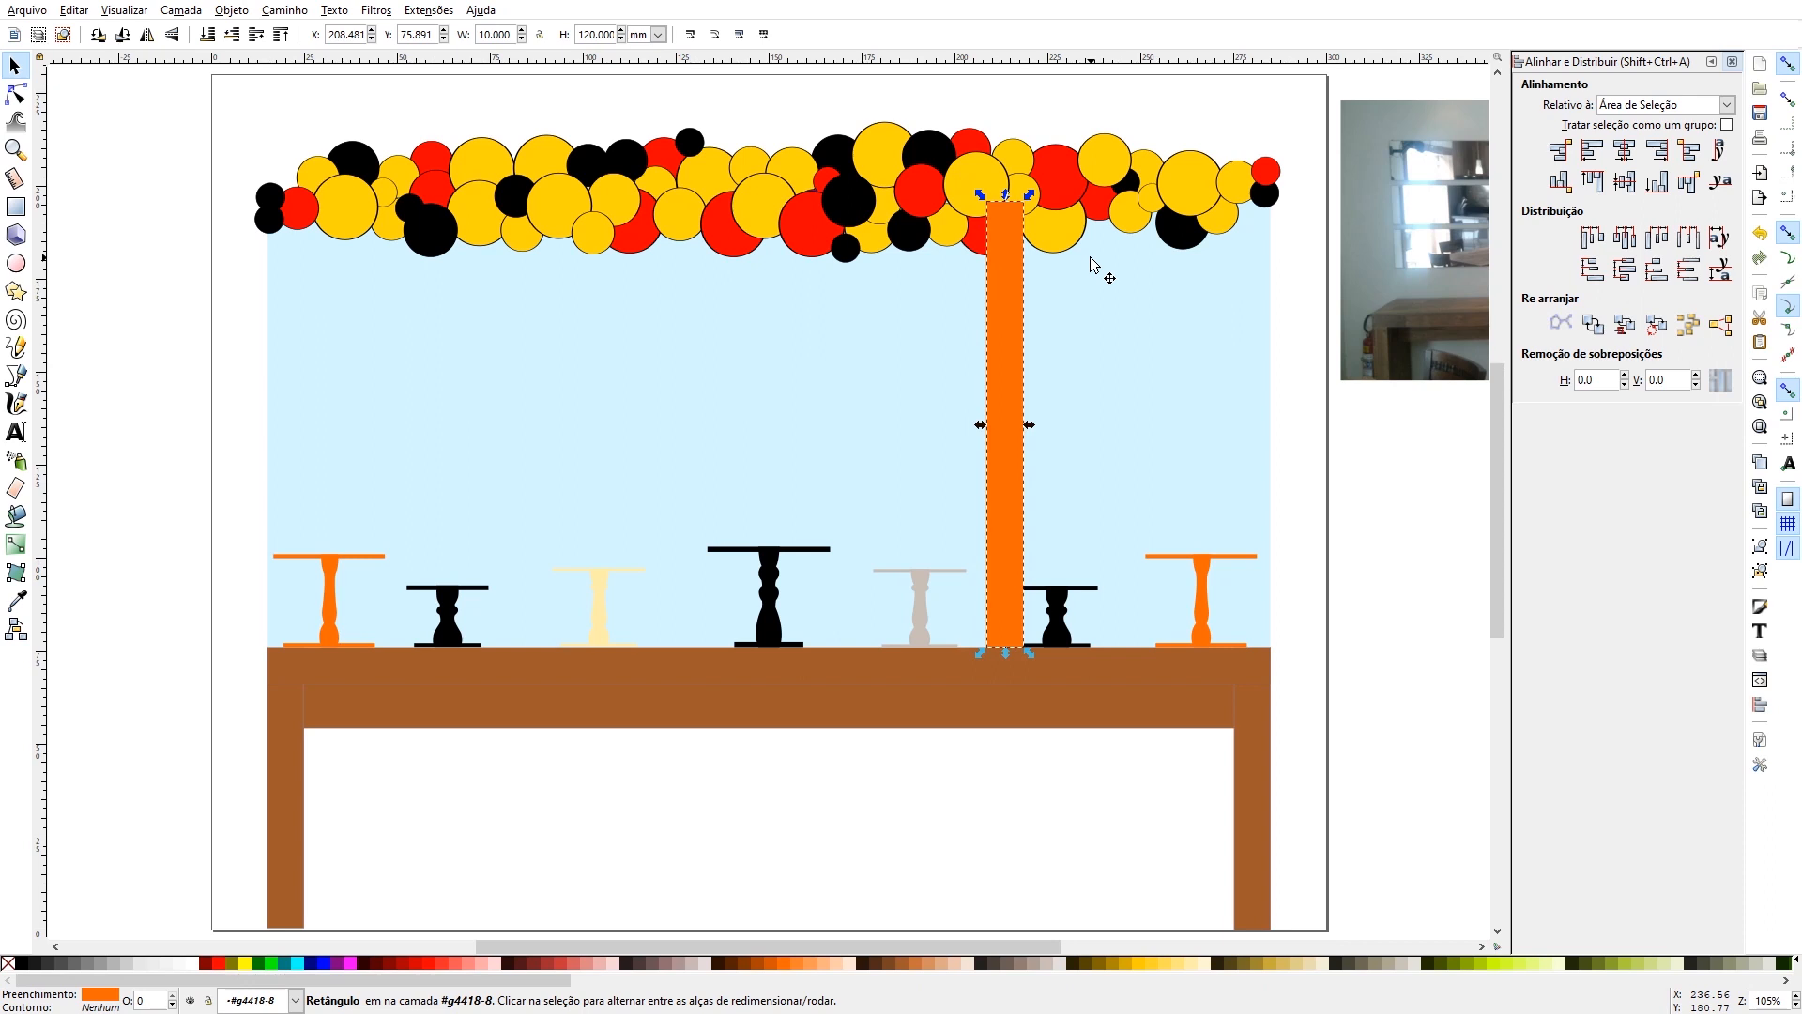
key(Right)
key(Right)
key(Right)
key(Right)
key(Right)
key(Right)
key(Right)
key(Right)
key(Right)
key(Right)
key(Right)
key(Right)
key(Right)
key(Right)
key(Right)
key(Right)
key(Right)
key(Right)
key(Right)
key(Right)
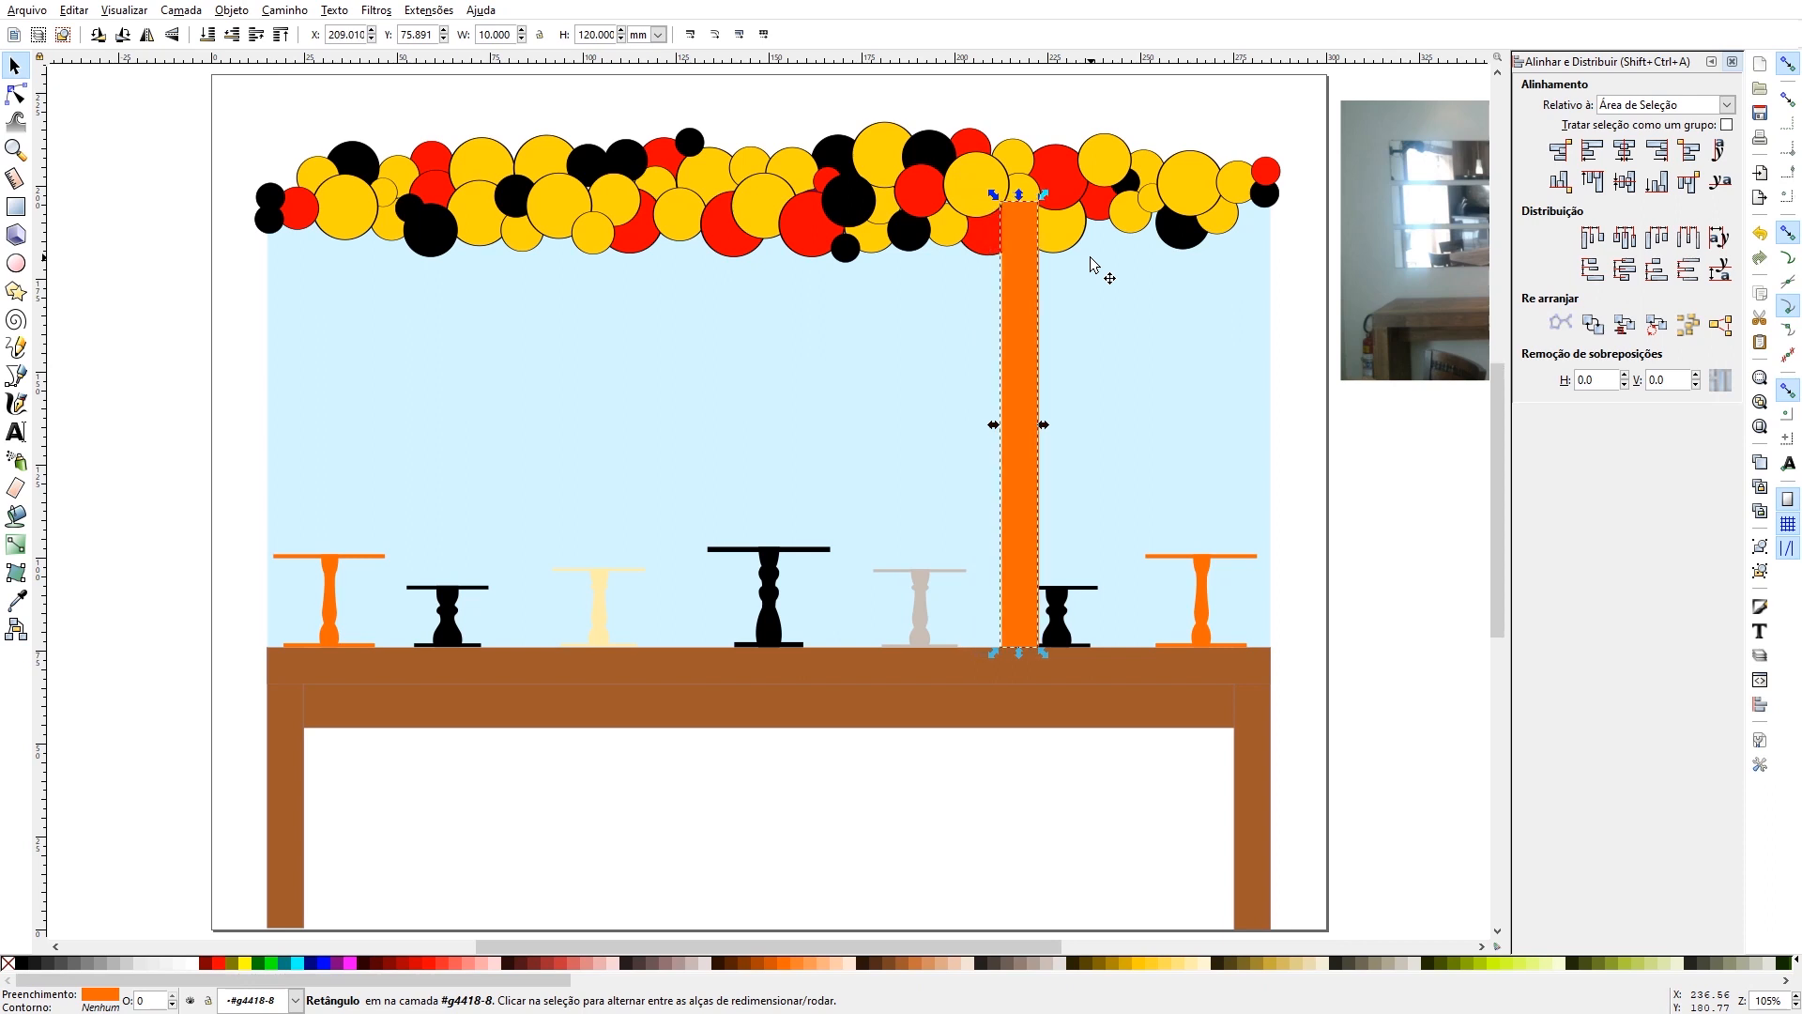
key(Right)
key(Right)
key(Right)
key(Right)
key(Right)
key(Right)
key(Right)
key(Right)
key(Right)
key(Right)
key(Right)
key(Right)
key(Right)
key(Right)
key(Right)
key(Right)
key(Right)
key(Right)
key(Right)
key(Right)
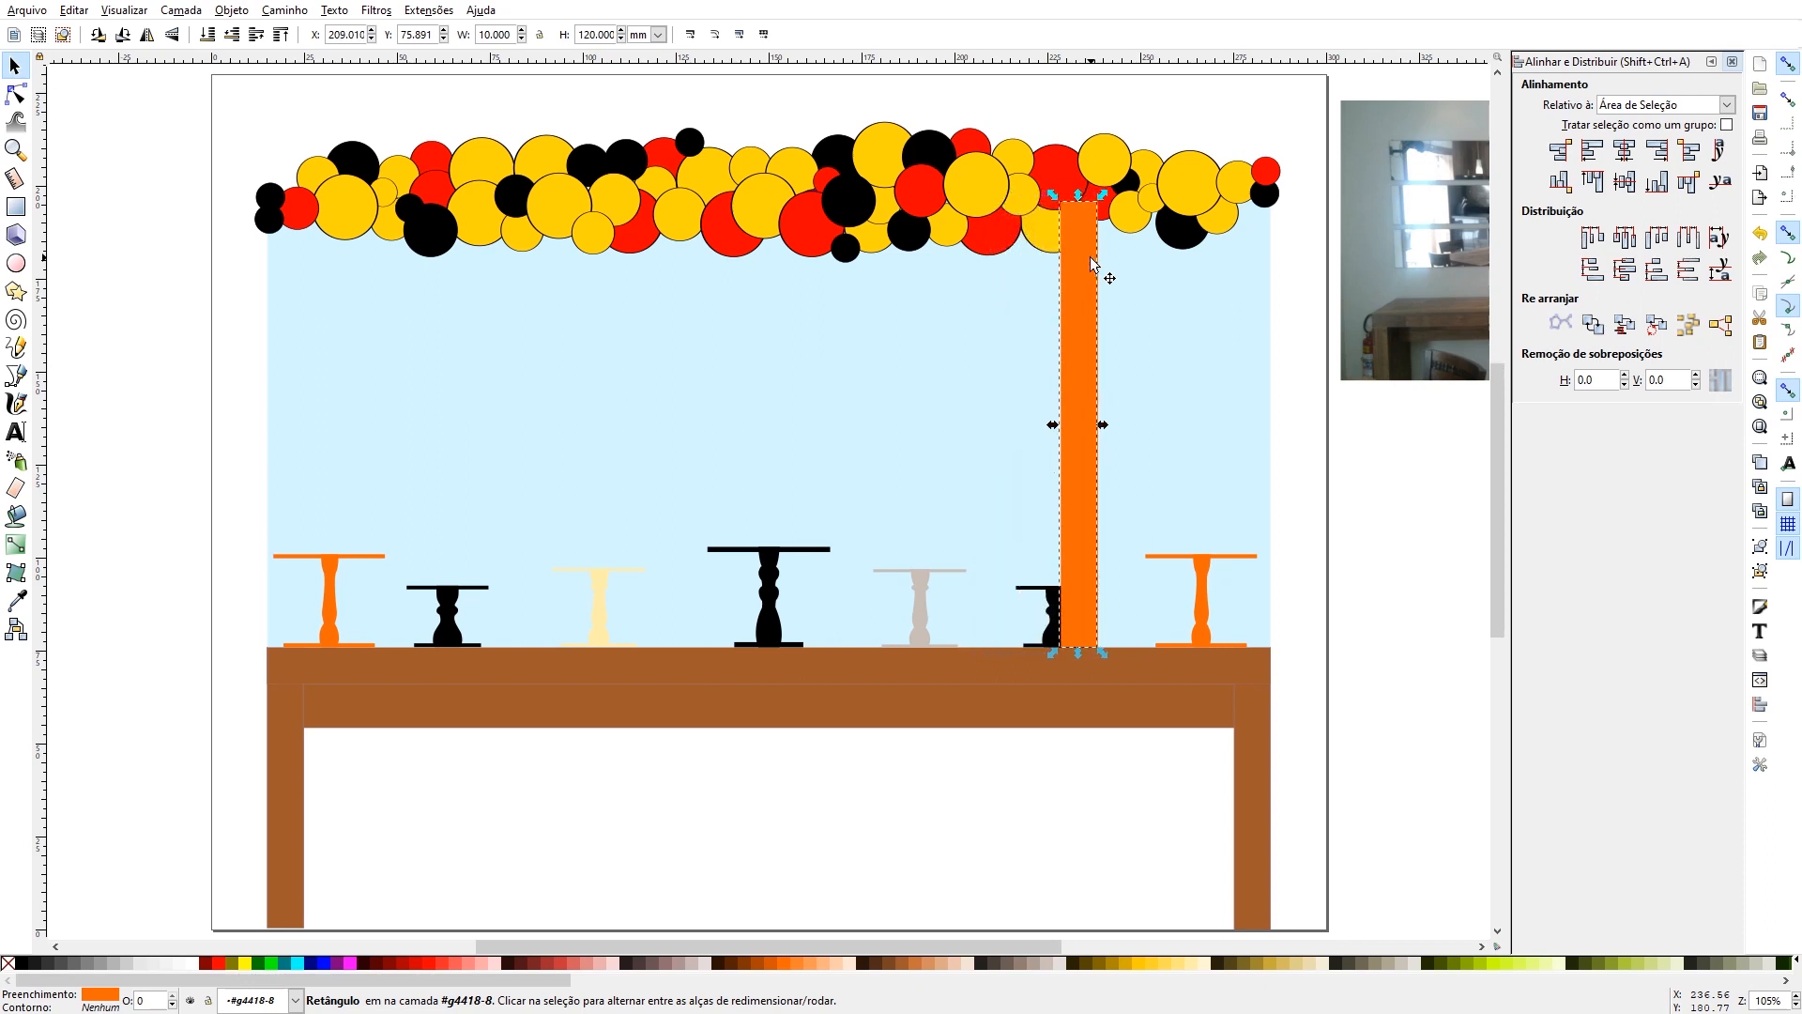
key(Right)
key(Right)
key(Right)
key(Right)
key(Right)
key(Right)
key(Right)
key(Right)
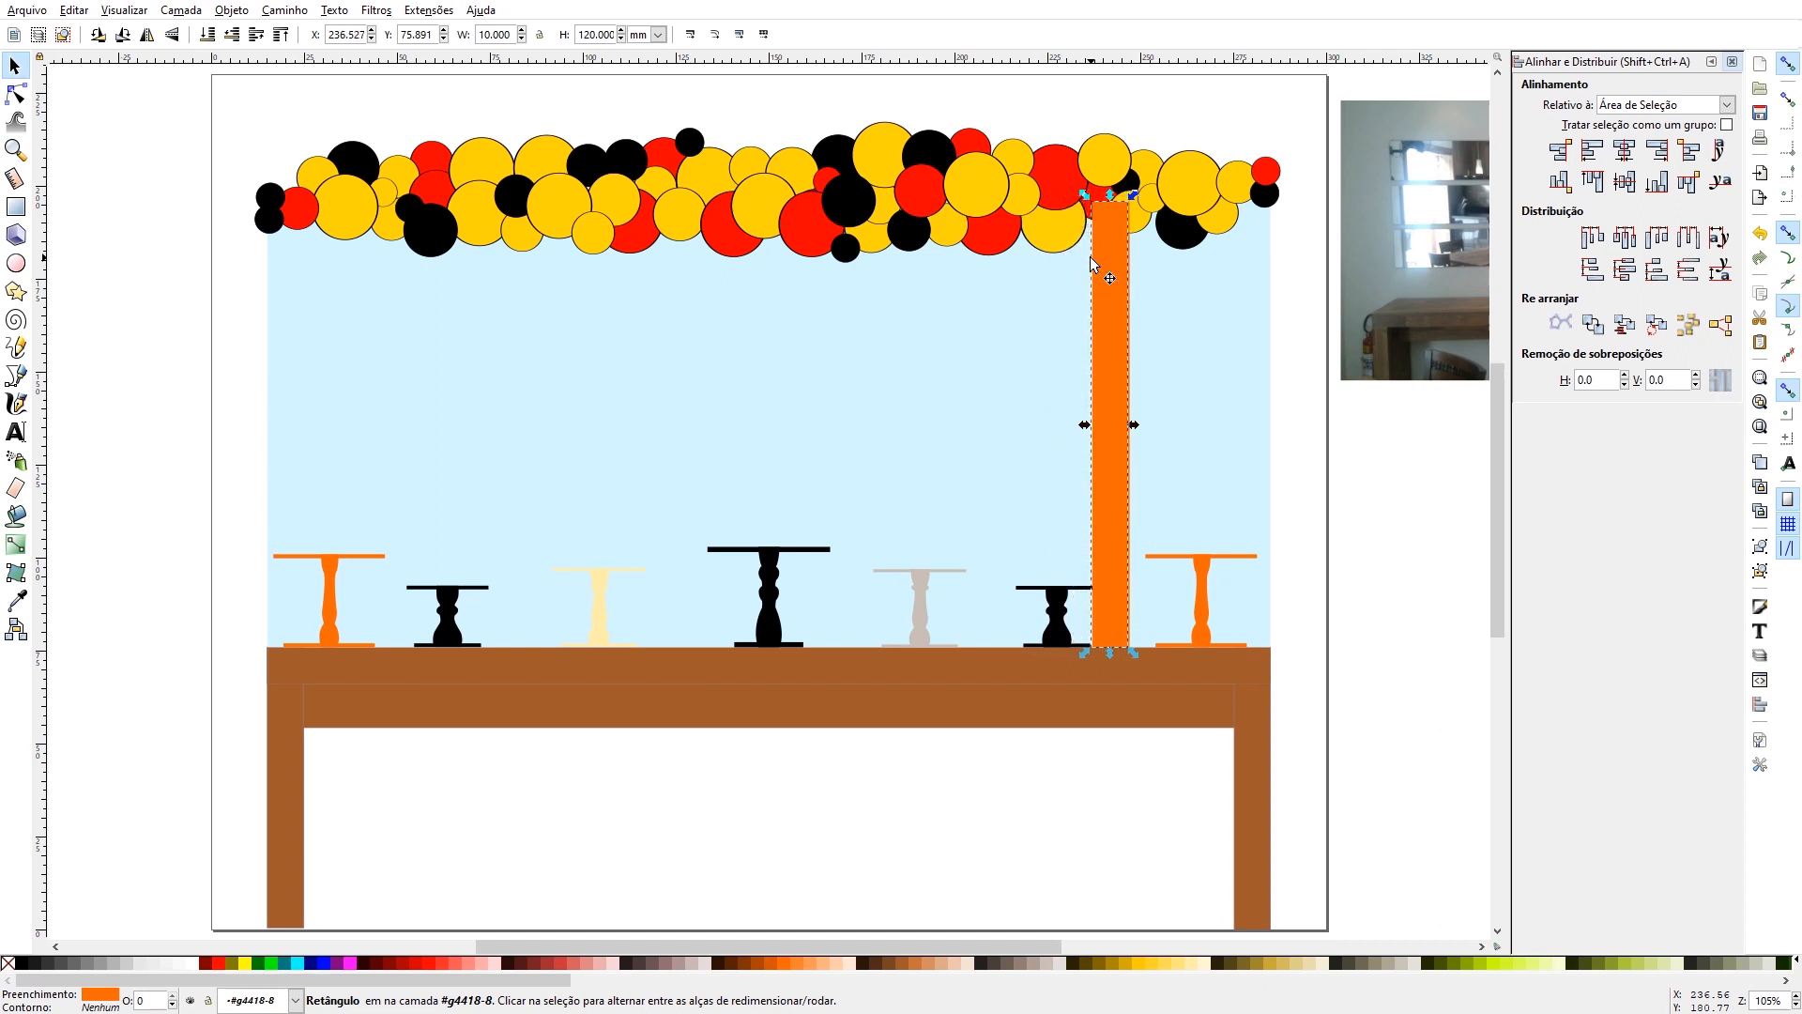
- Nudge the grey cake stand closer to the tall black centre stand
click(924, 624)
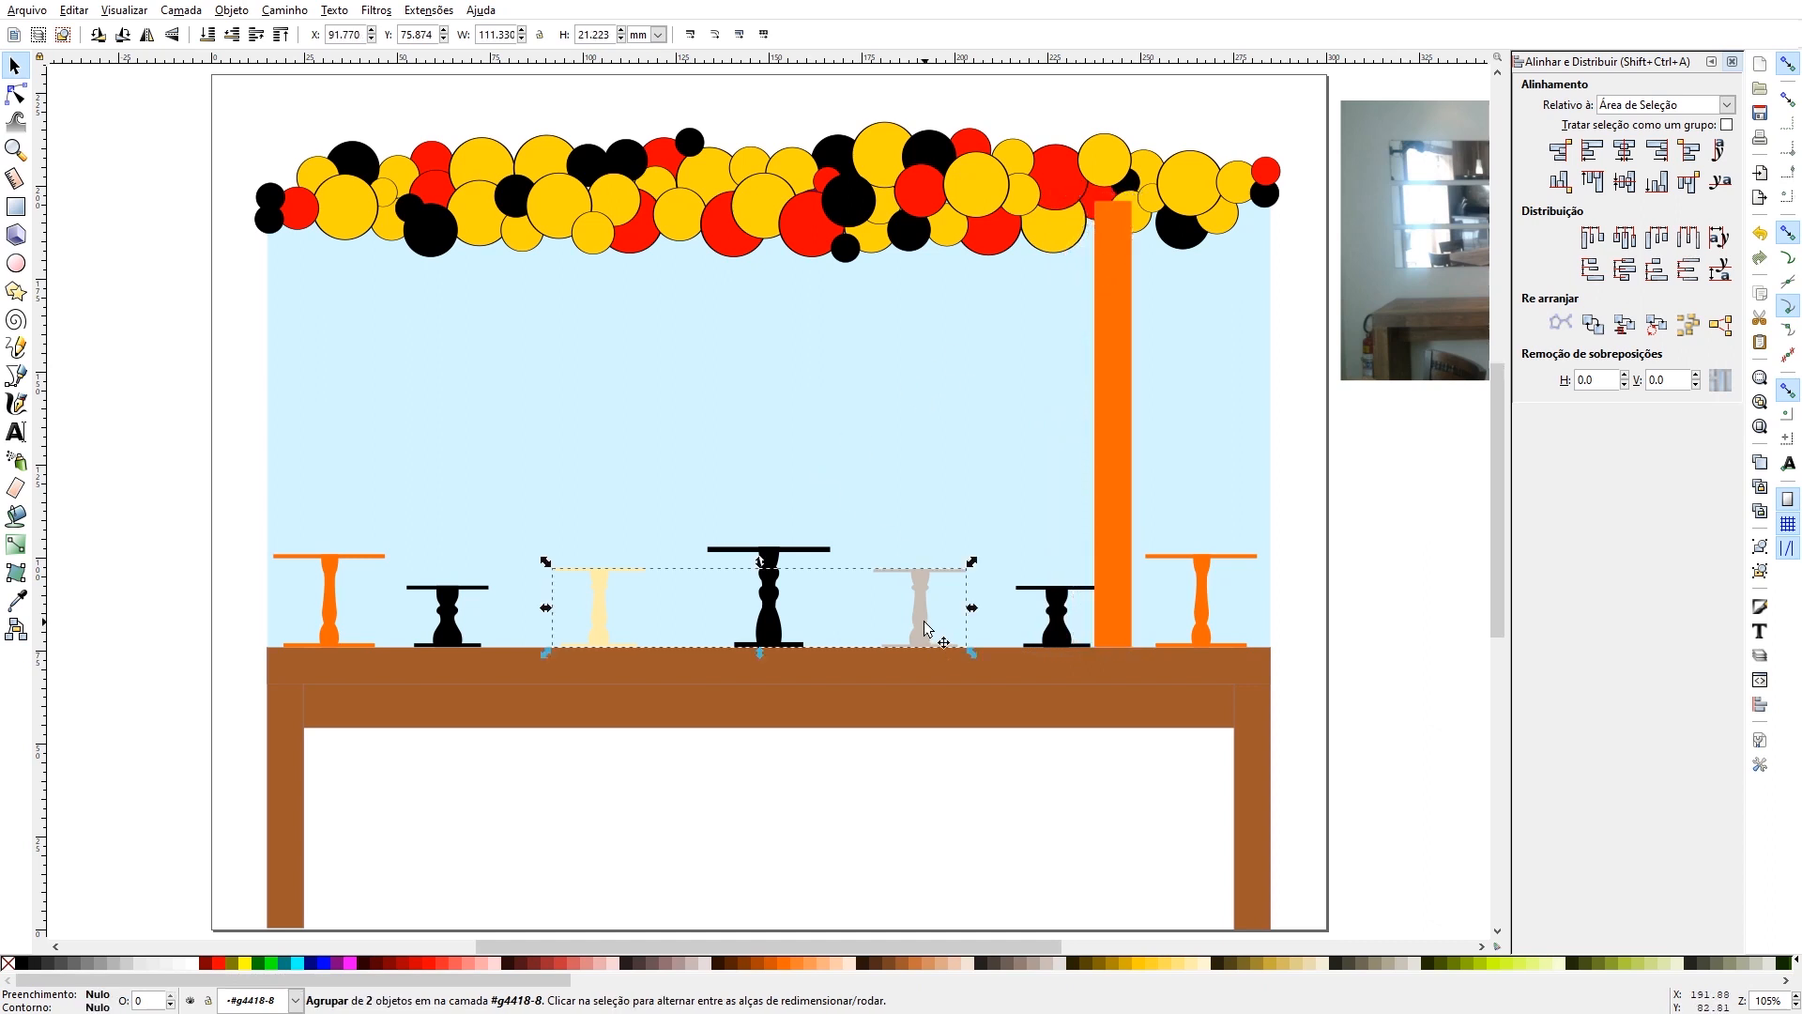
key(Escape)
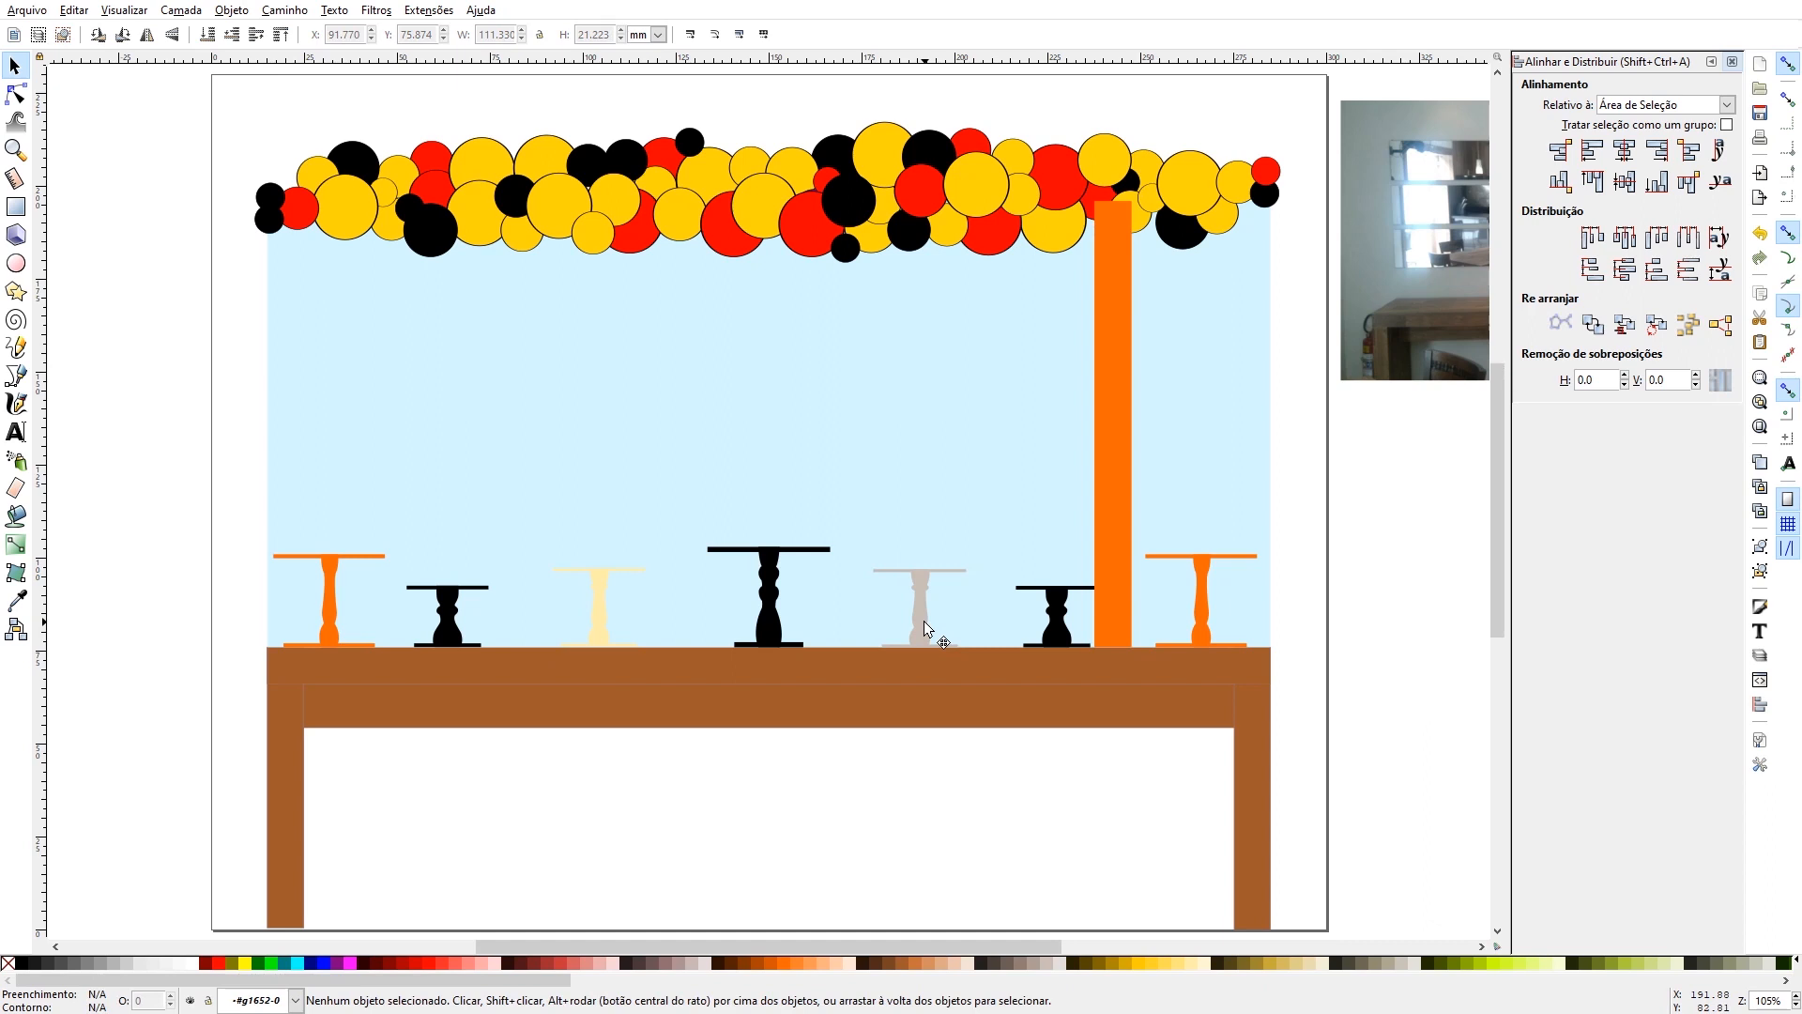
click(924, 622)
key(Left)
key(Left)
key(Left)
key(Left)
key(Left)
key(Left)
key(Left)
key(Left)
key(Left)
key(Left)
key(Left)
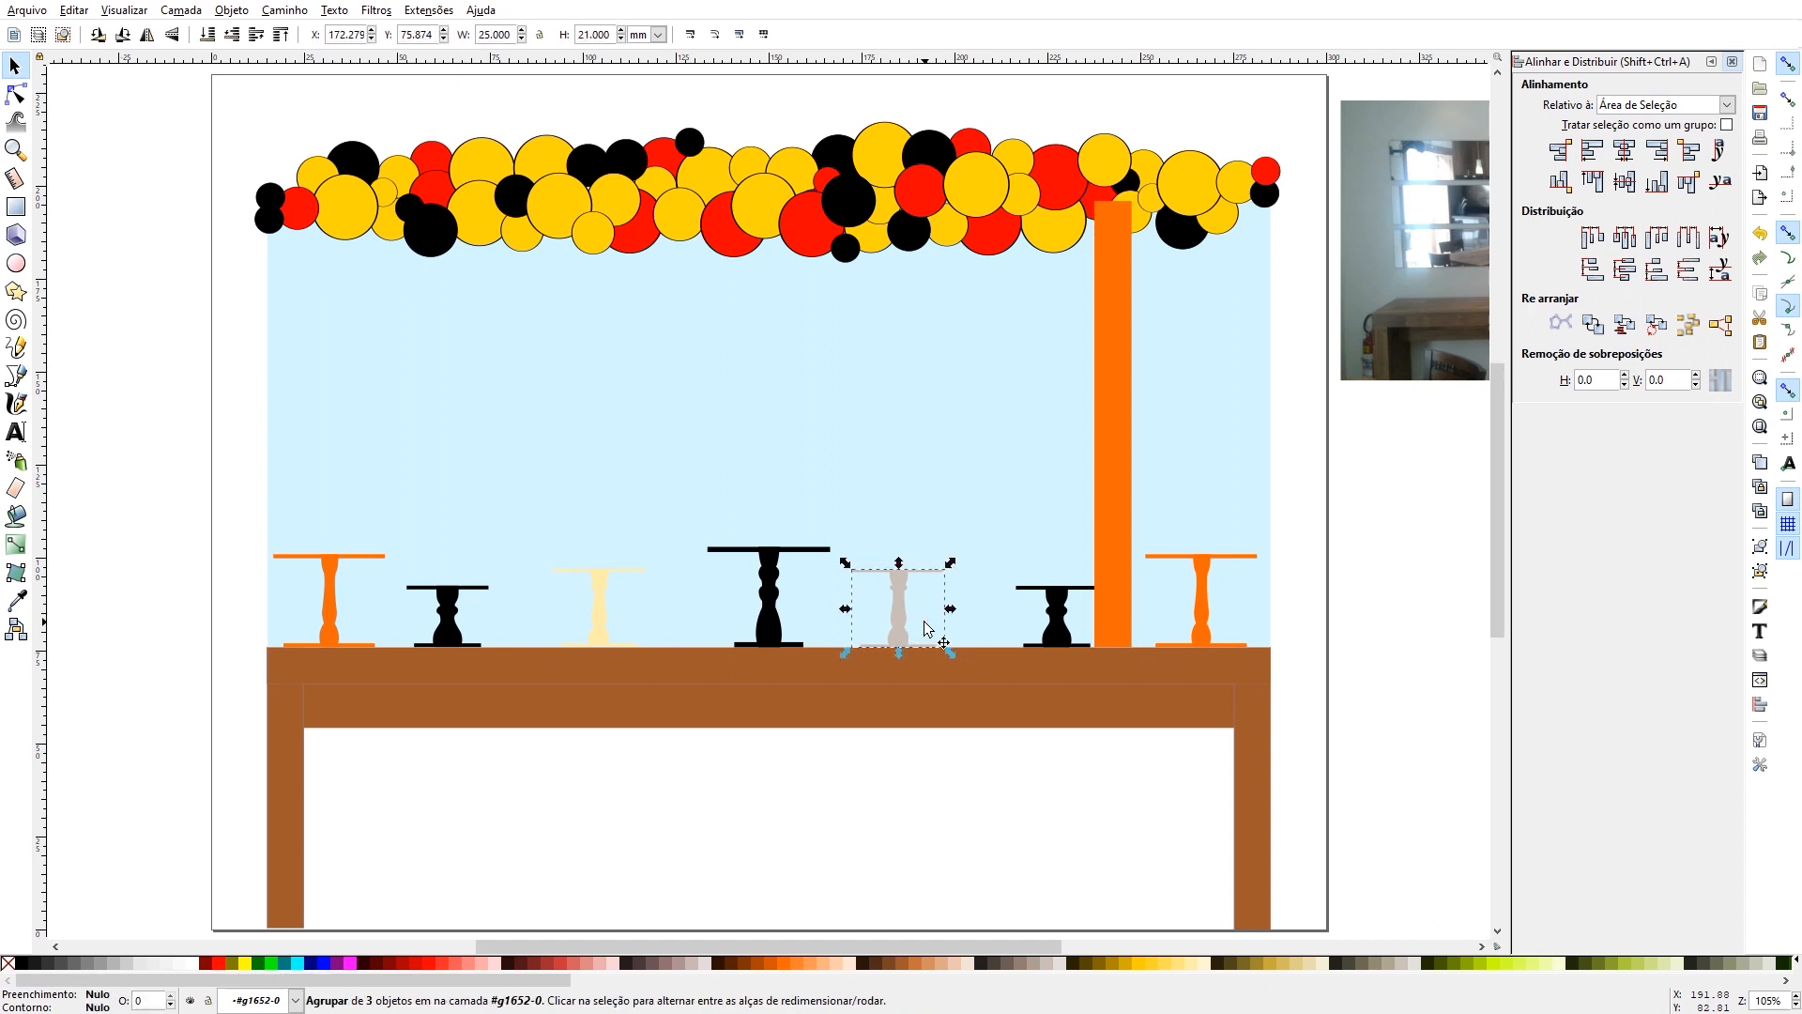
- Shift the right short black cake stand closer to the grey stand, clear of the orange strip
click(1053, 616)
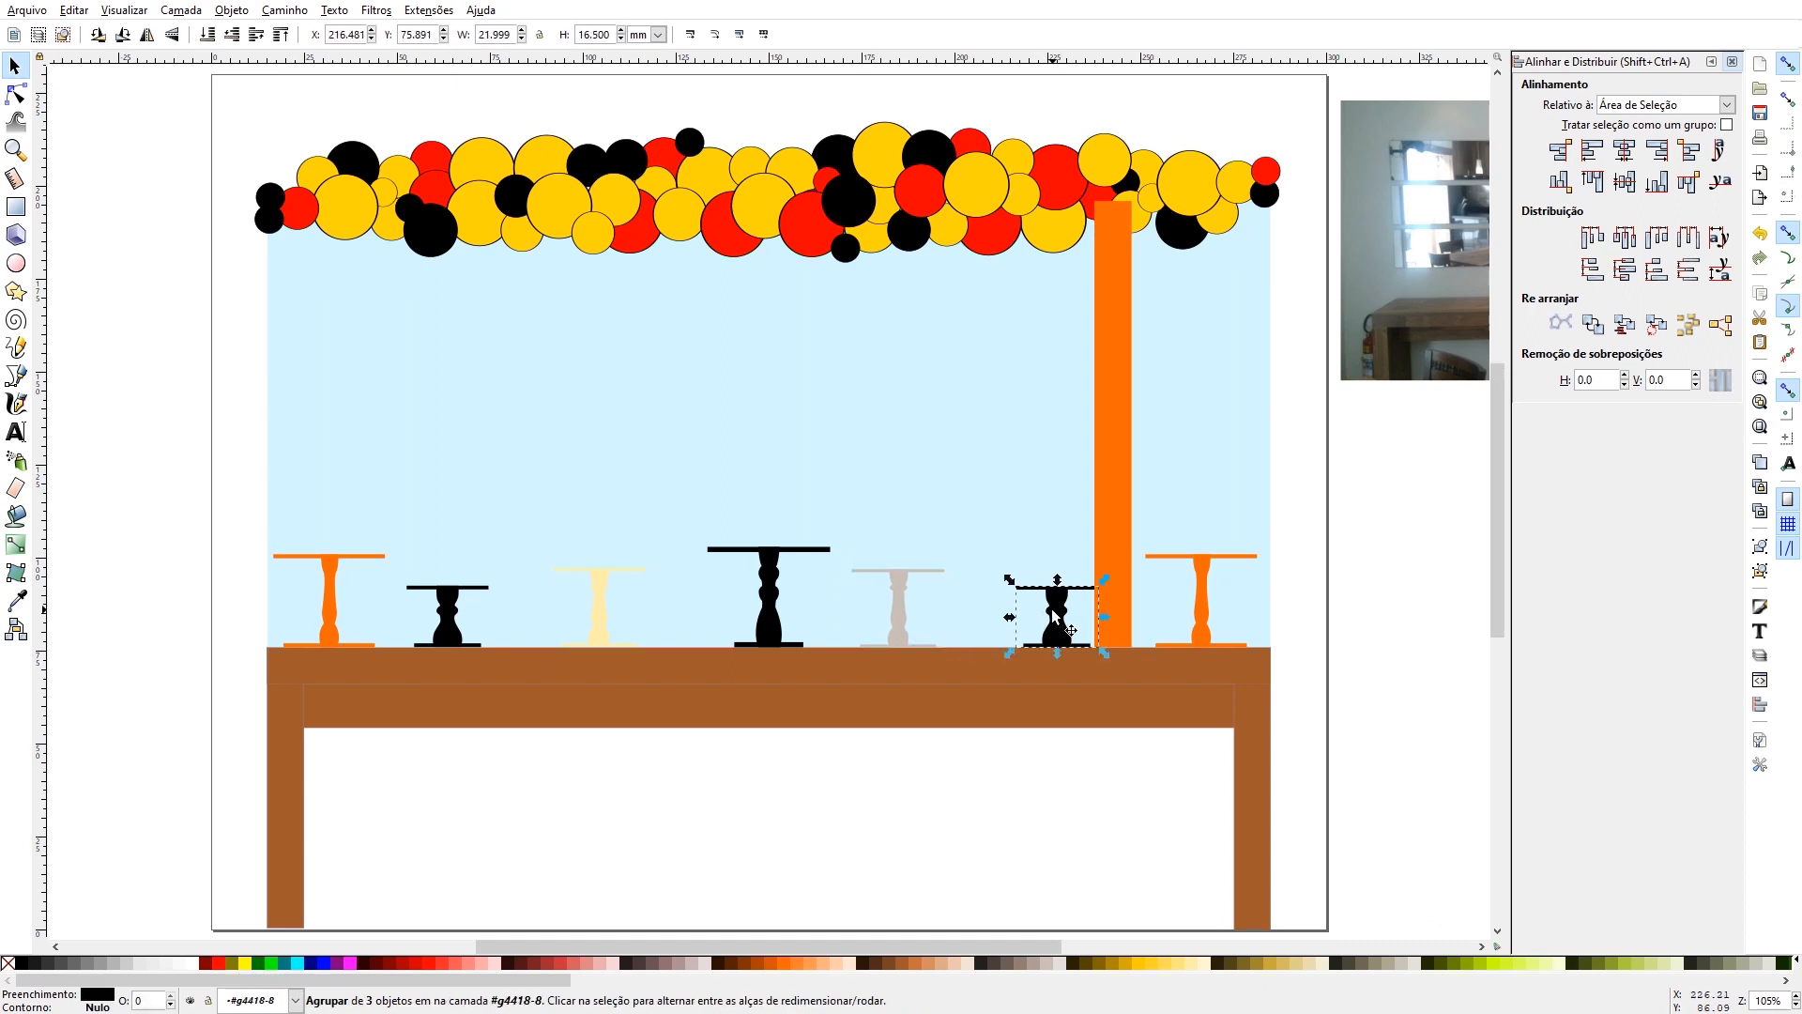
key(Left)
key(Left)
key(Left)
key(Left)
key(Left)
key(Left)
key(Left)
key(Left)
key(Left)
key(Left)
key(Left)
key(Left)
key(Left)
key(Left)
key(Left)
key(Left)
key(Left)
key(Left)
key(Left)
key(Left)
key(Left)
key(Left)
key(Left)
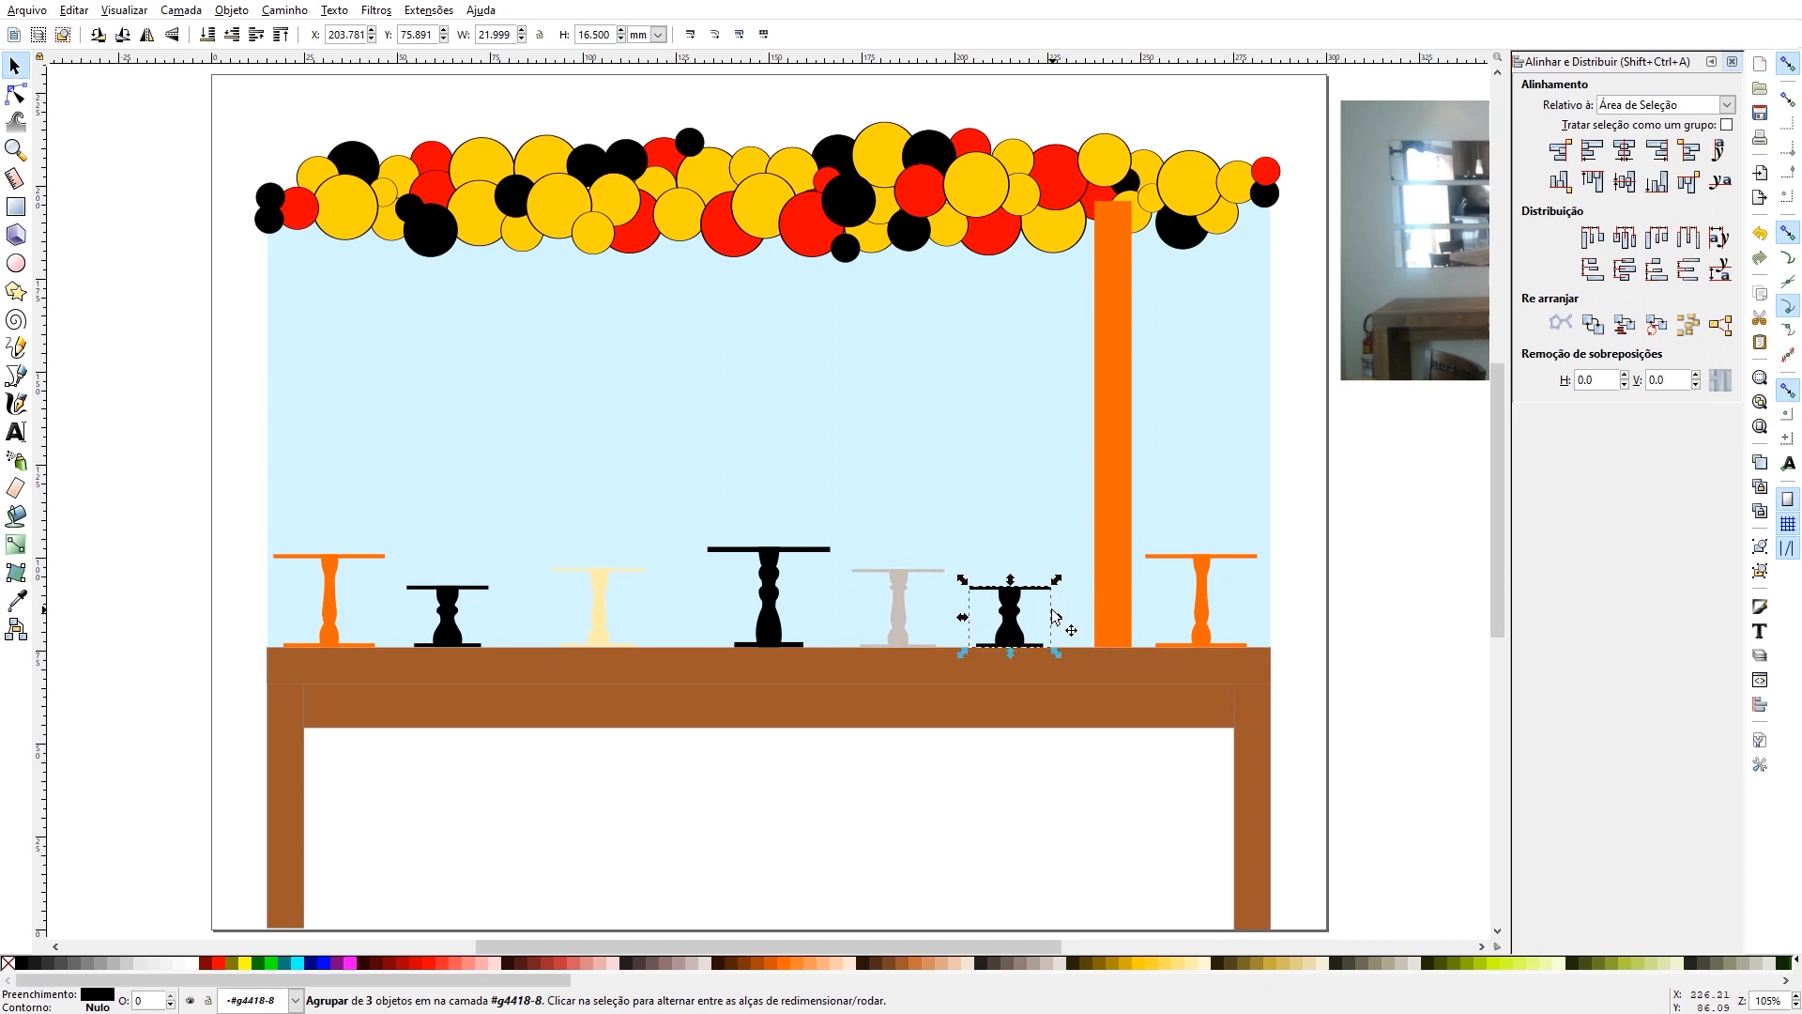
- Shorten the orange strip from below to about 83 mm and stand a duplicate about 54 mm high on the tabletop against its left edge
click(1111, 559)
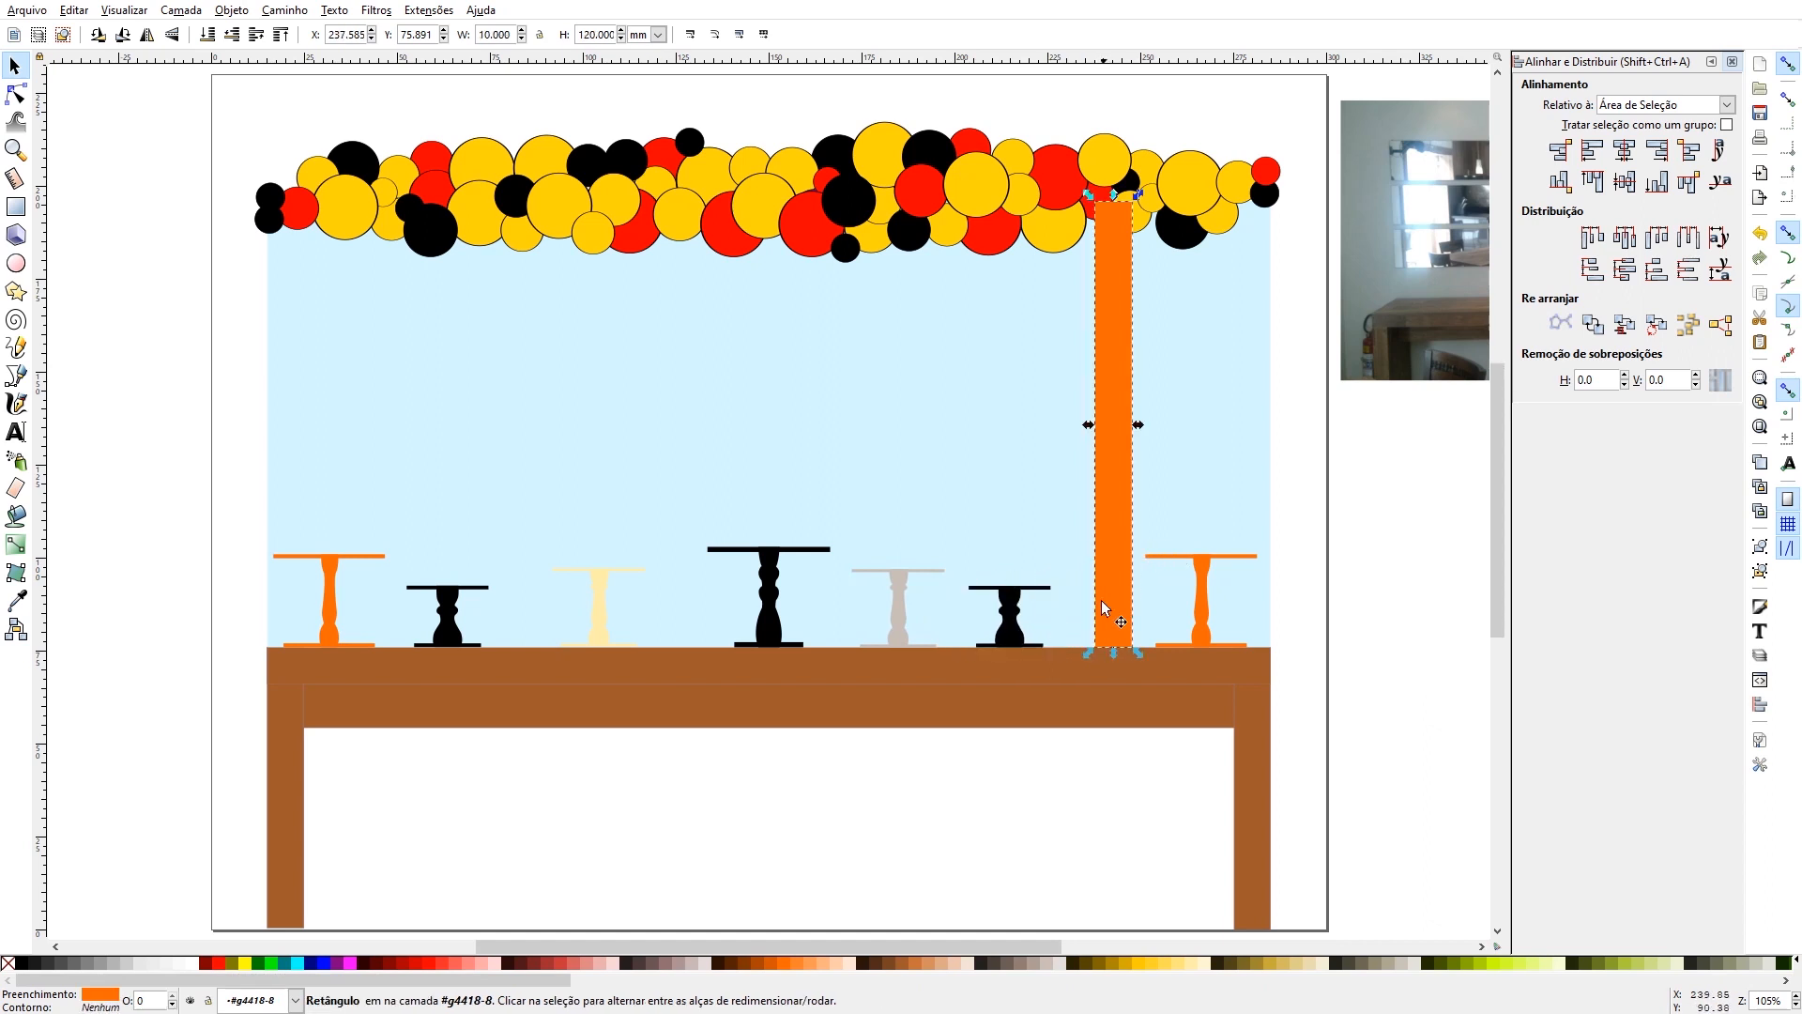
drag(1115, 654, 1084, 499)
key(ctrl+d)
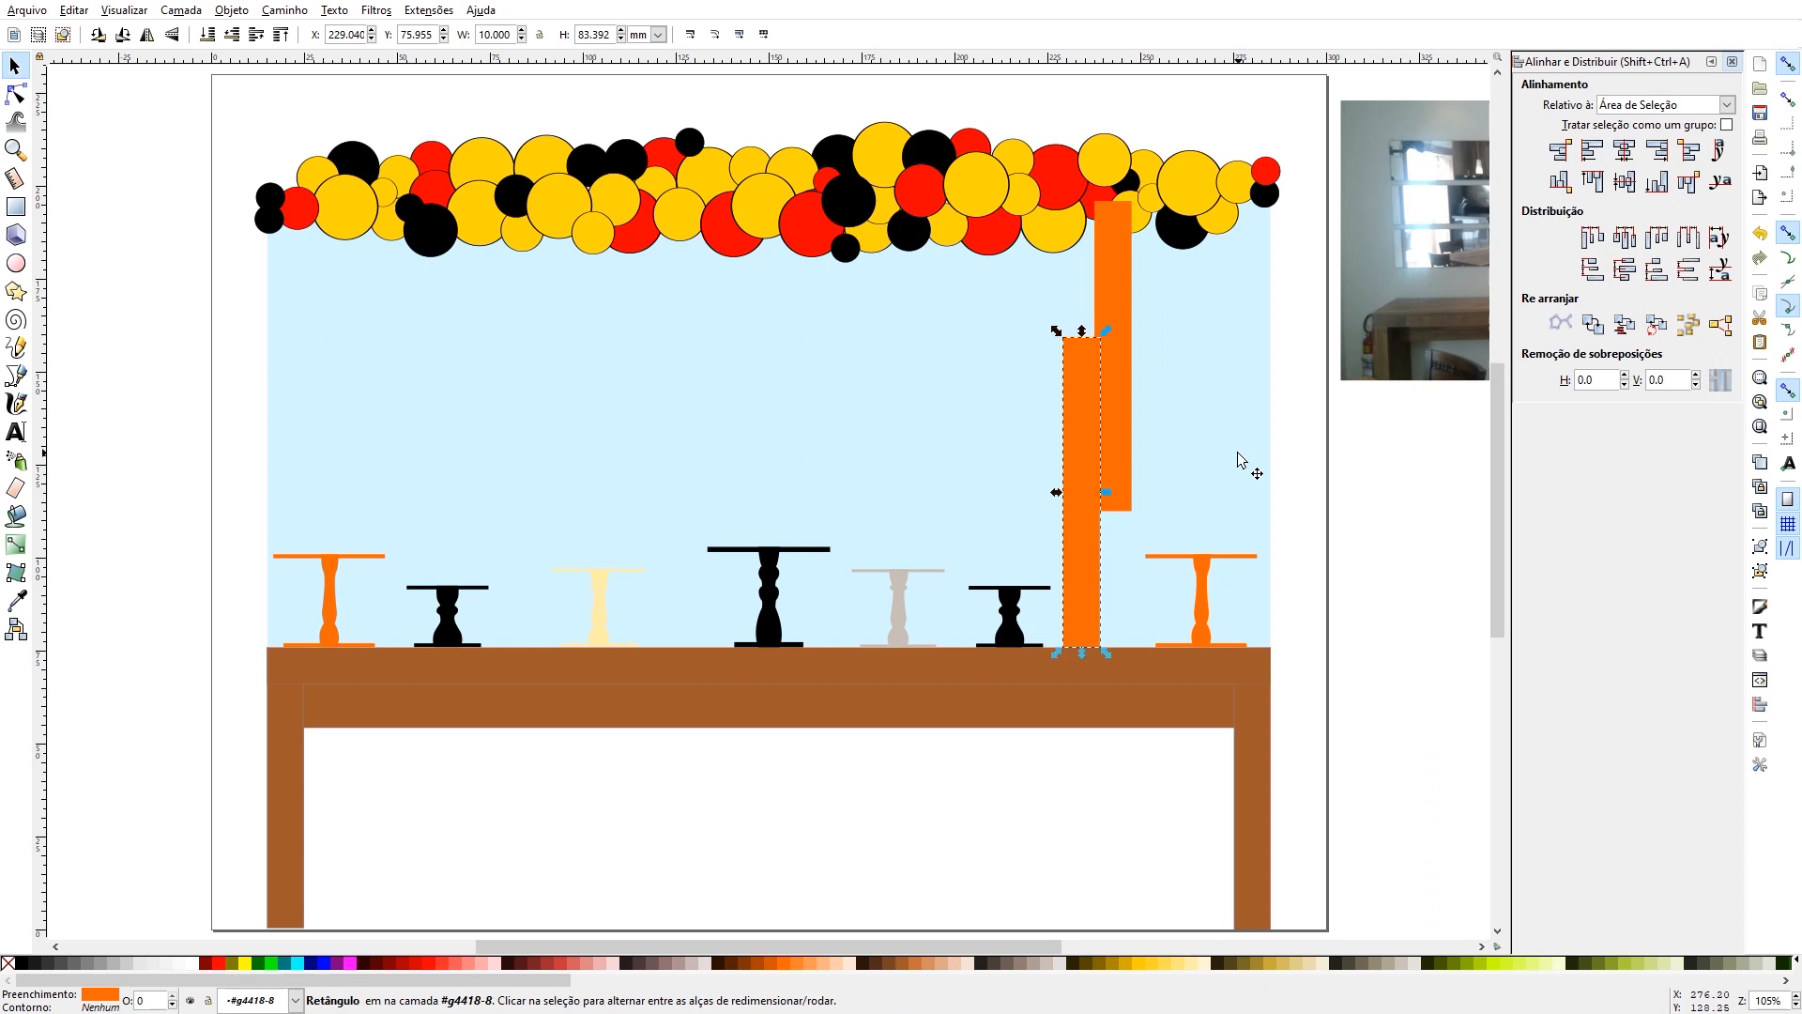
key(Left)
key(Left)
key(Left)
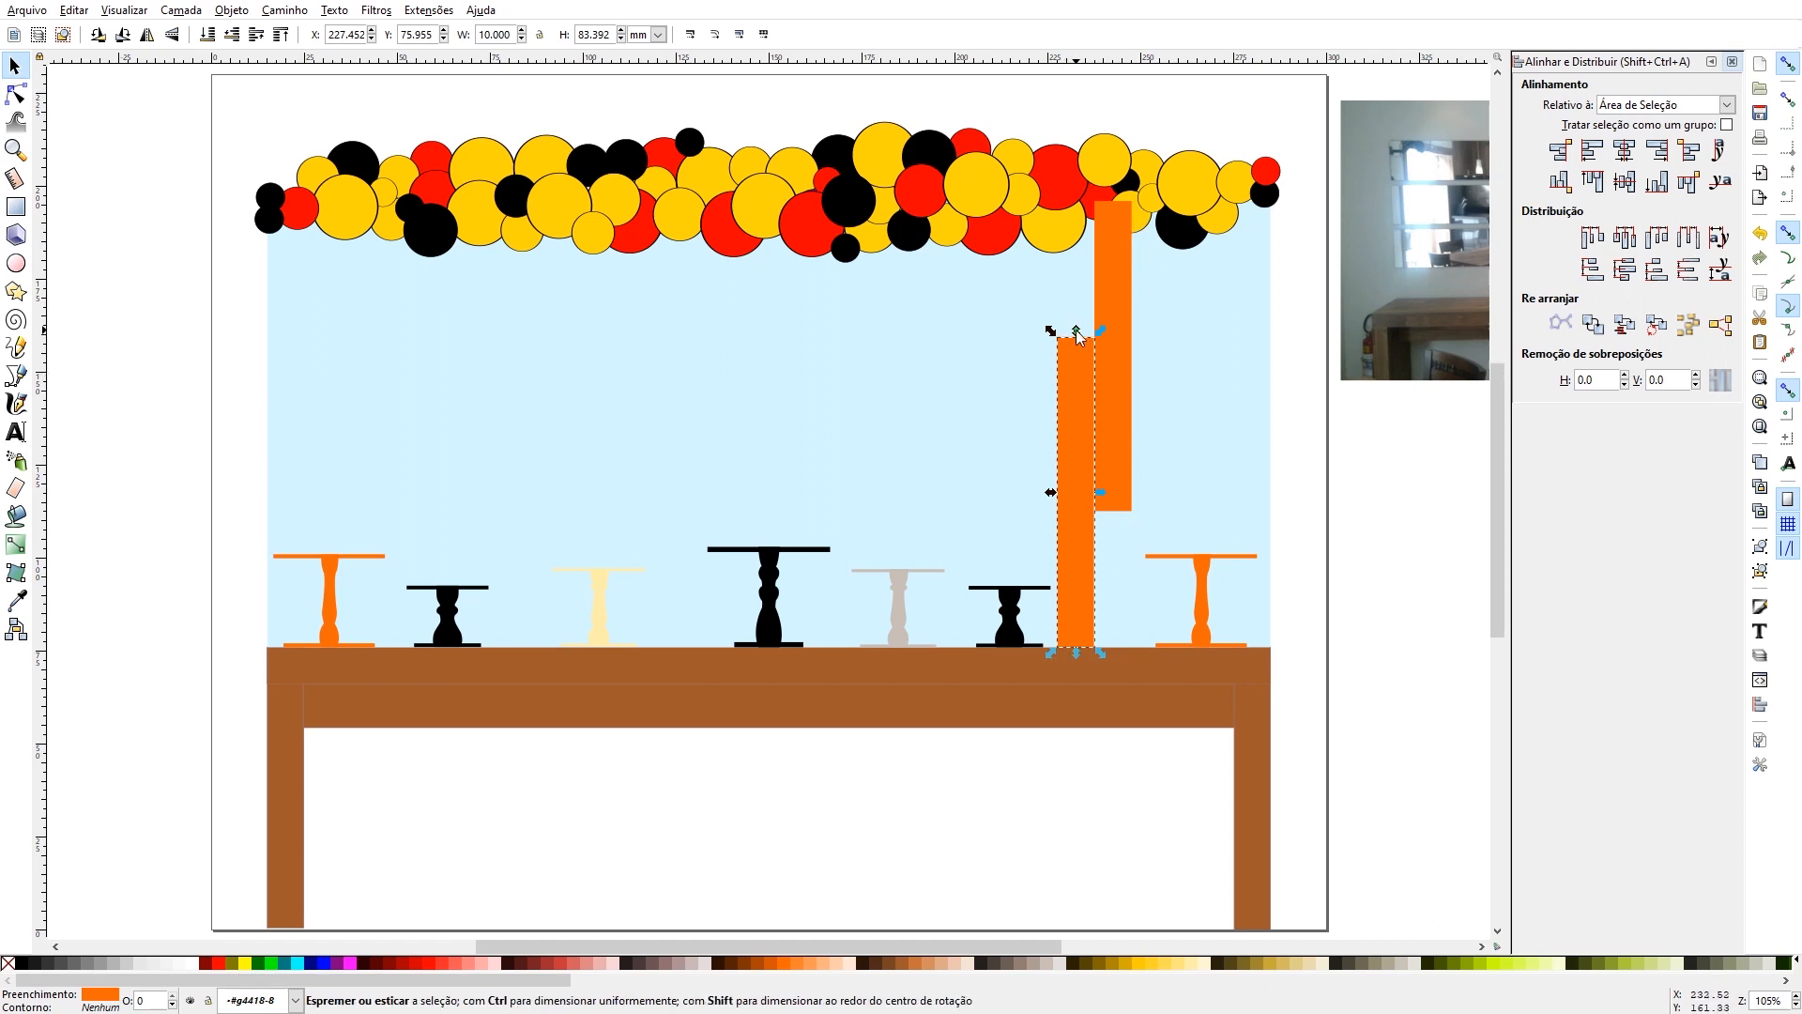
drag(1076, 331, 1079, 442)
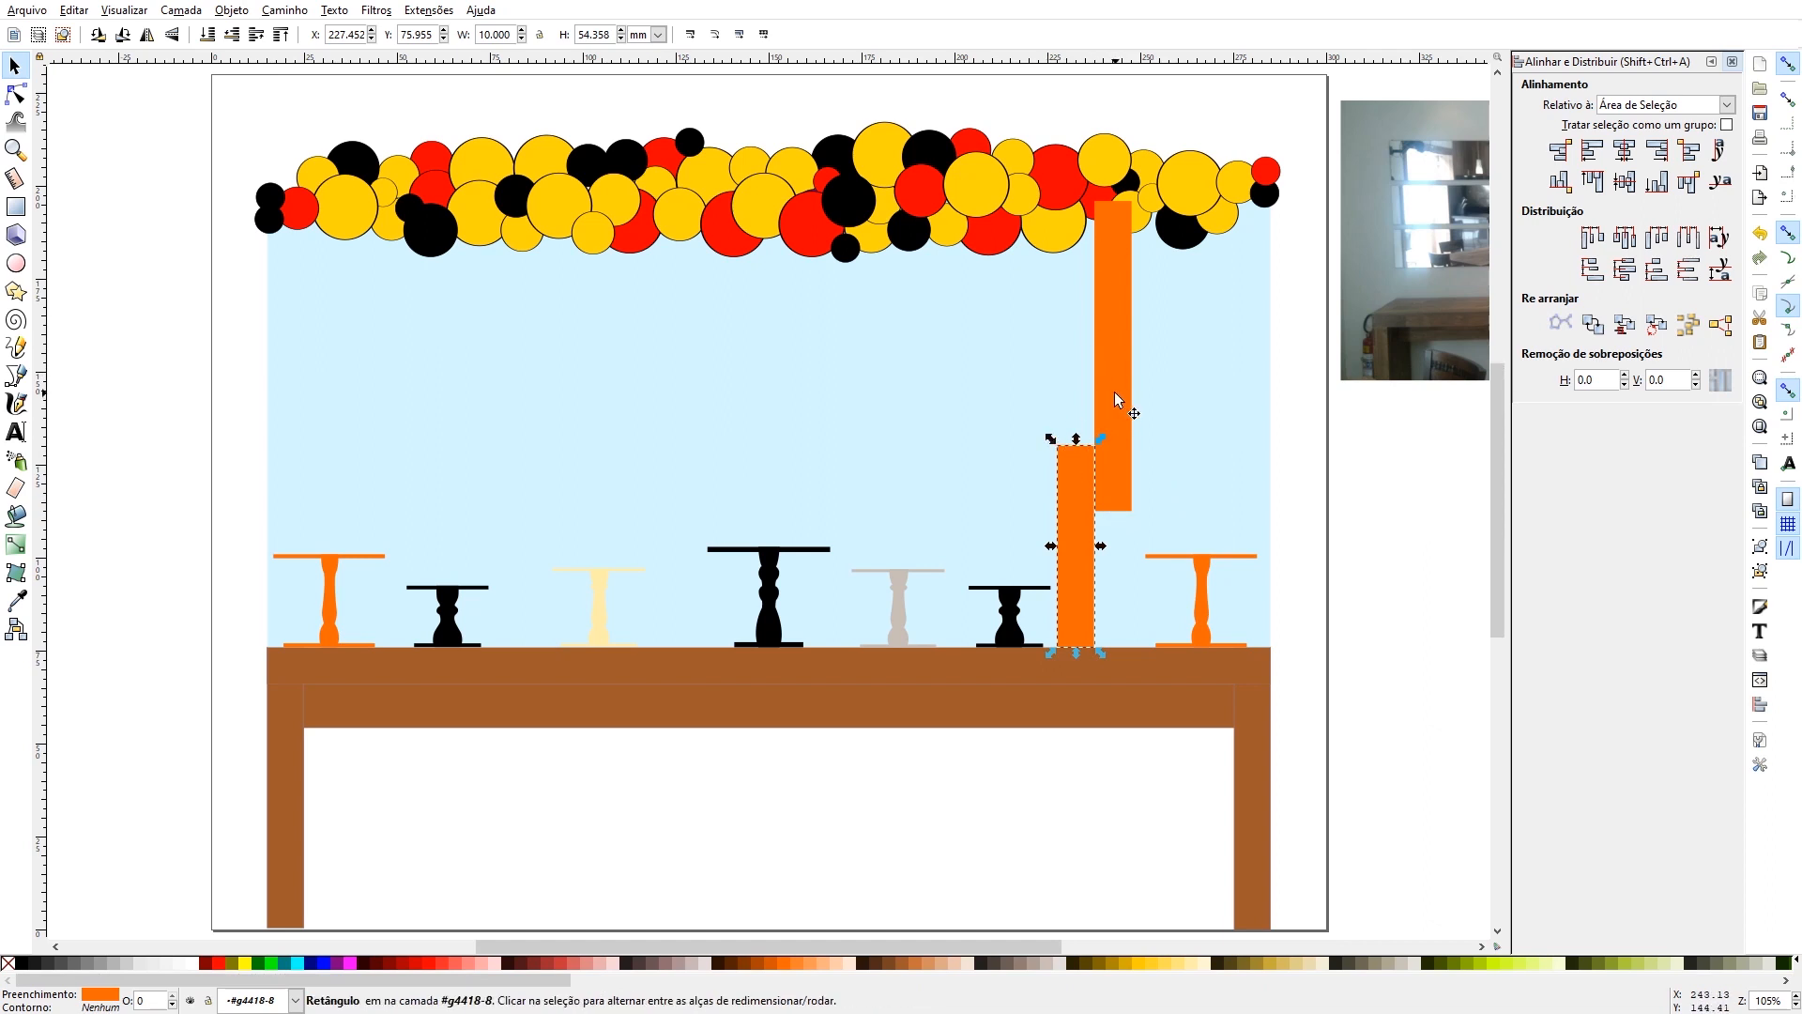
- Lower the upper orange strip in the stacking order so it sits behind the balloon garland
click(1125, 505)
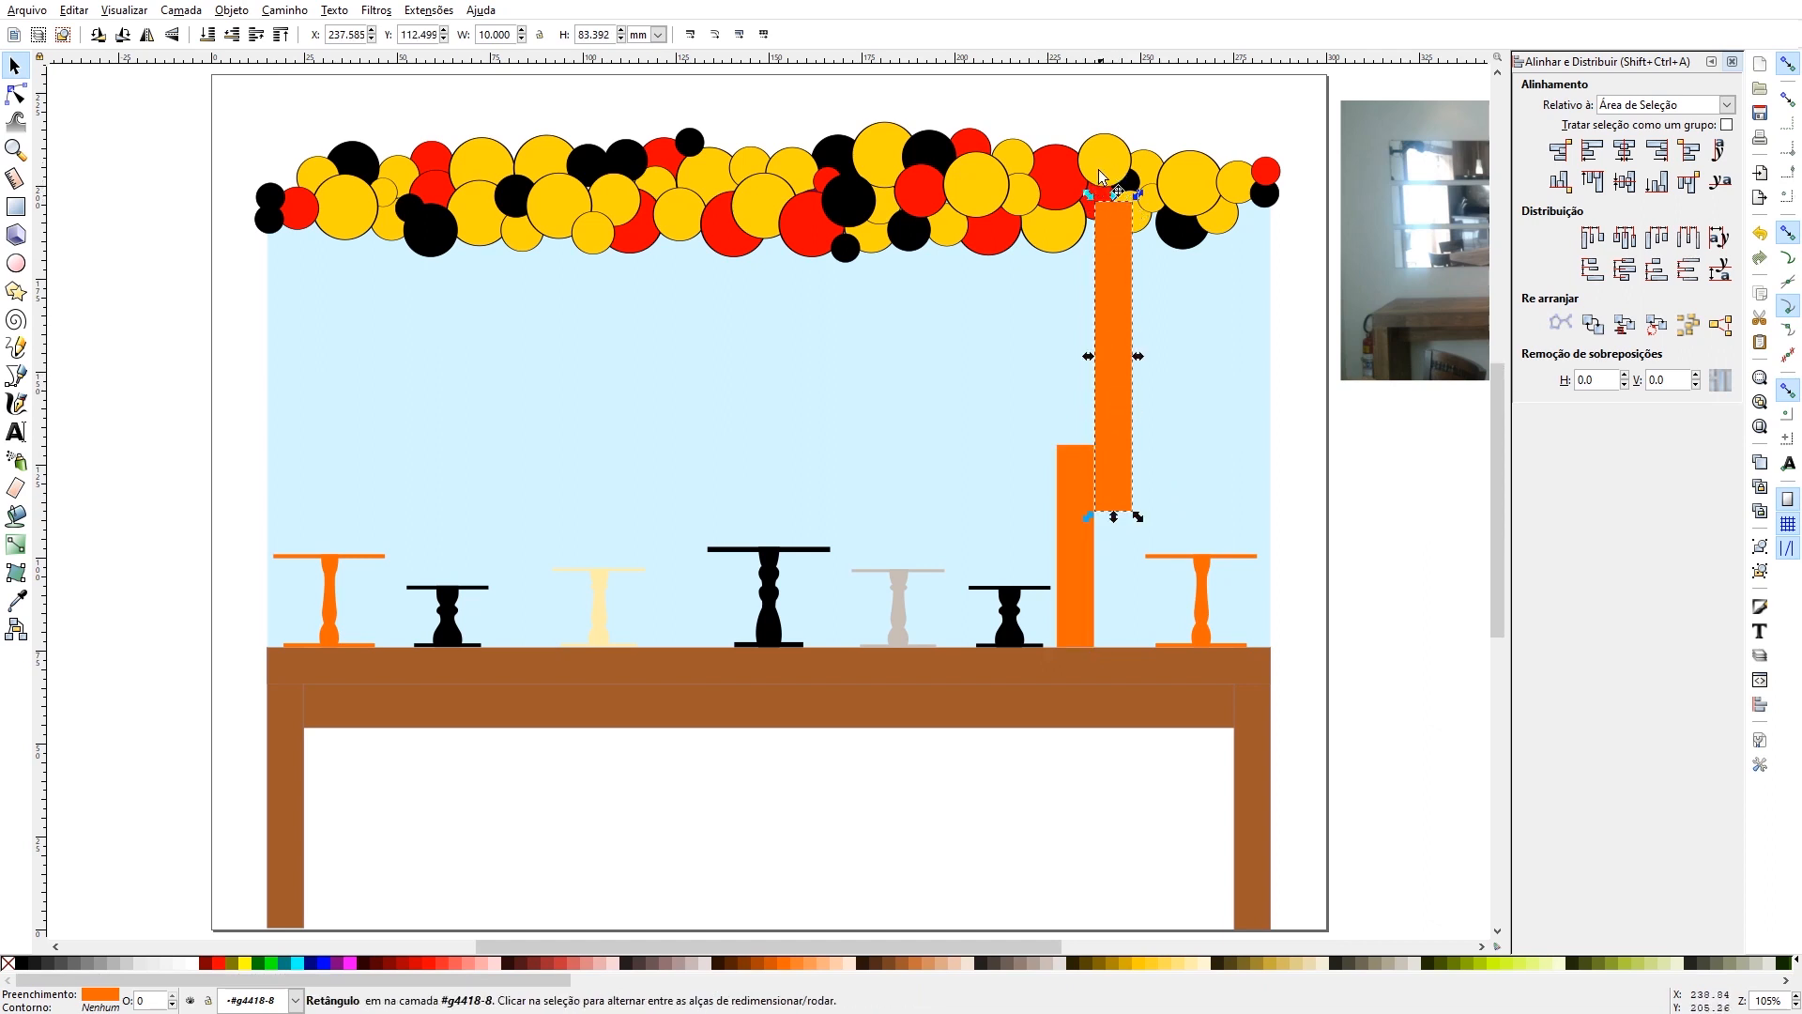
click(232, 36)
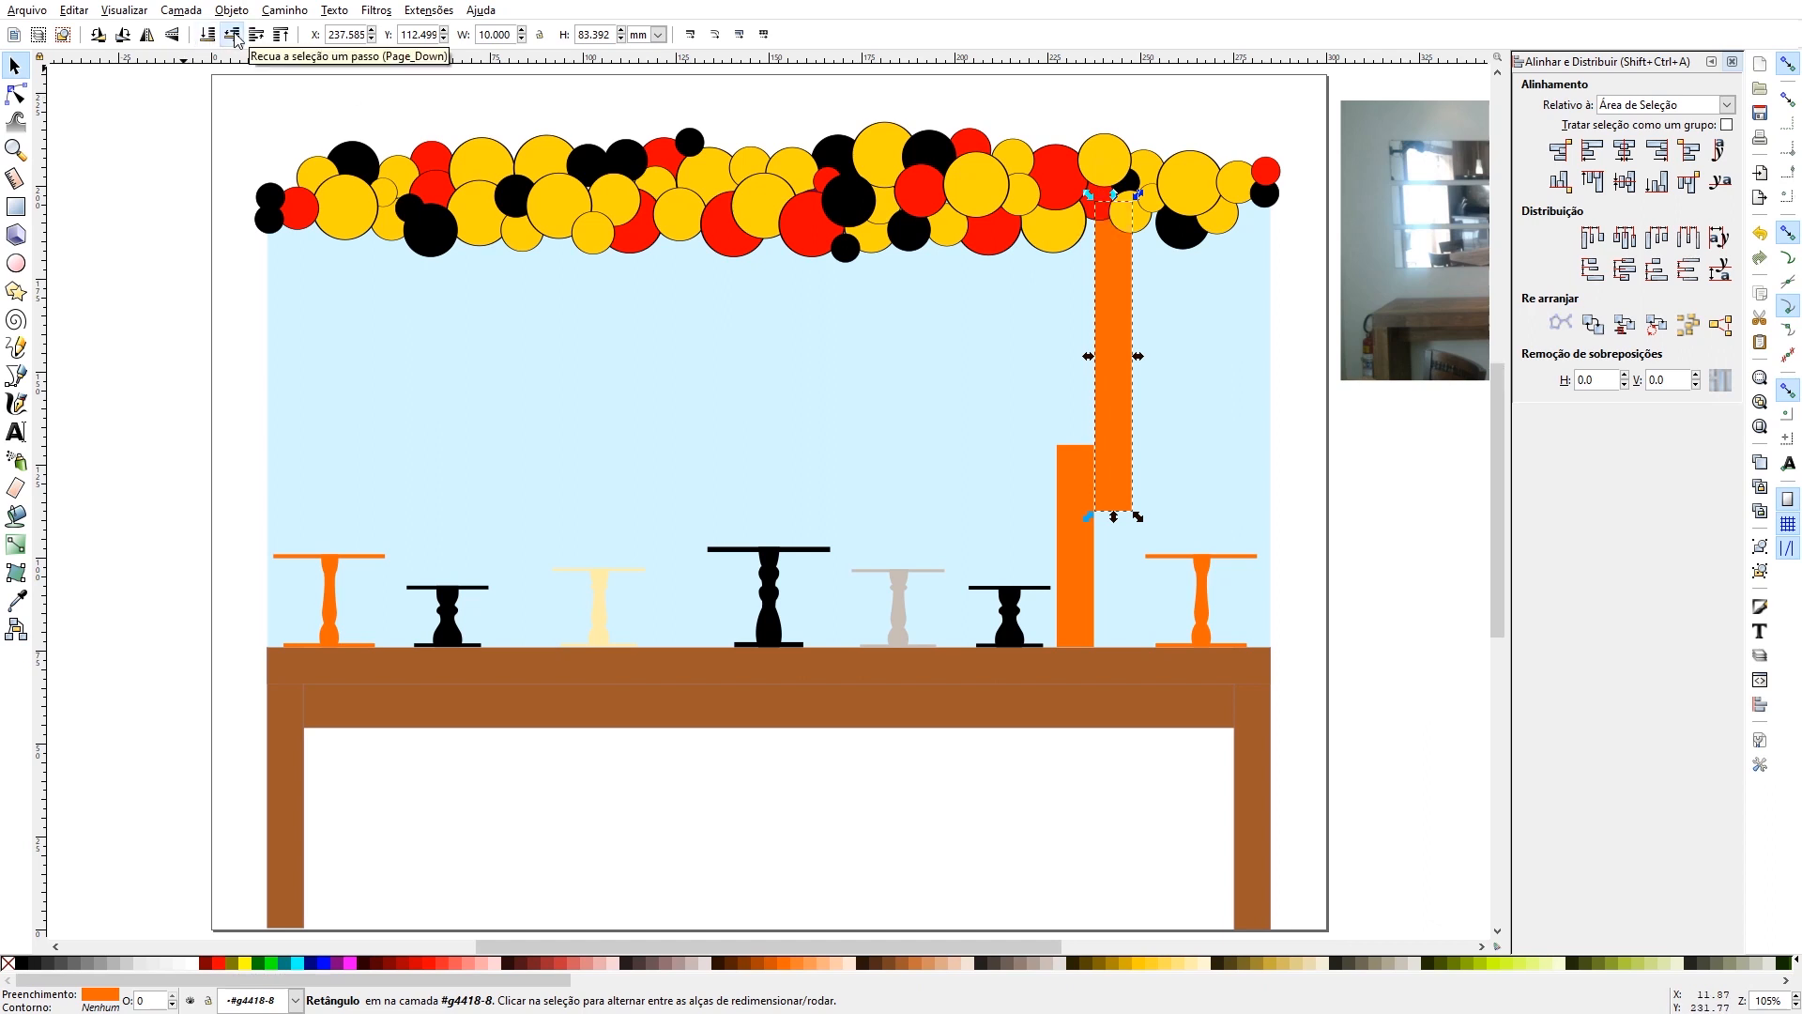
- Duplicate the short orange strip, place the copy in front of the table below the upper strip, and stretch it to about 76 mm, reaching the floor
click(1070, 547)
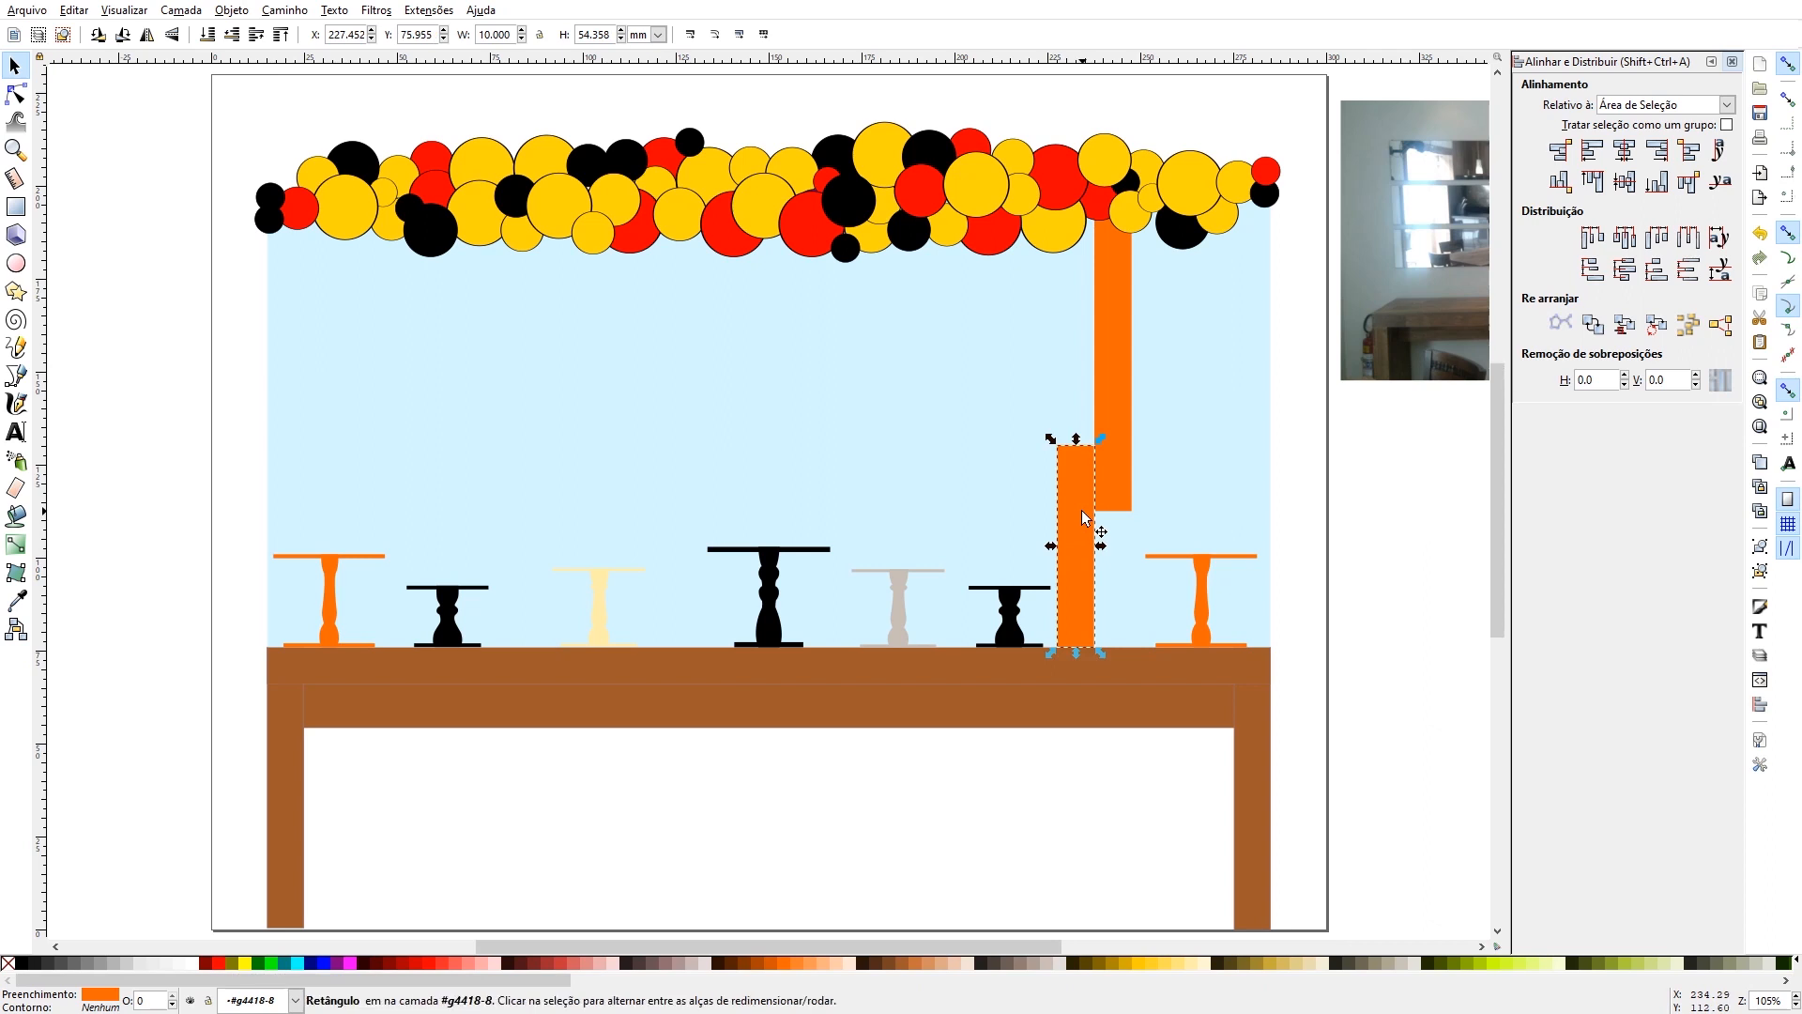
drag(1084, 518, 1154, 696)
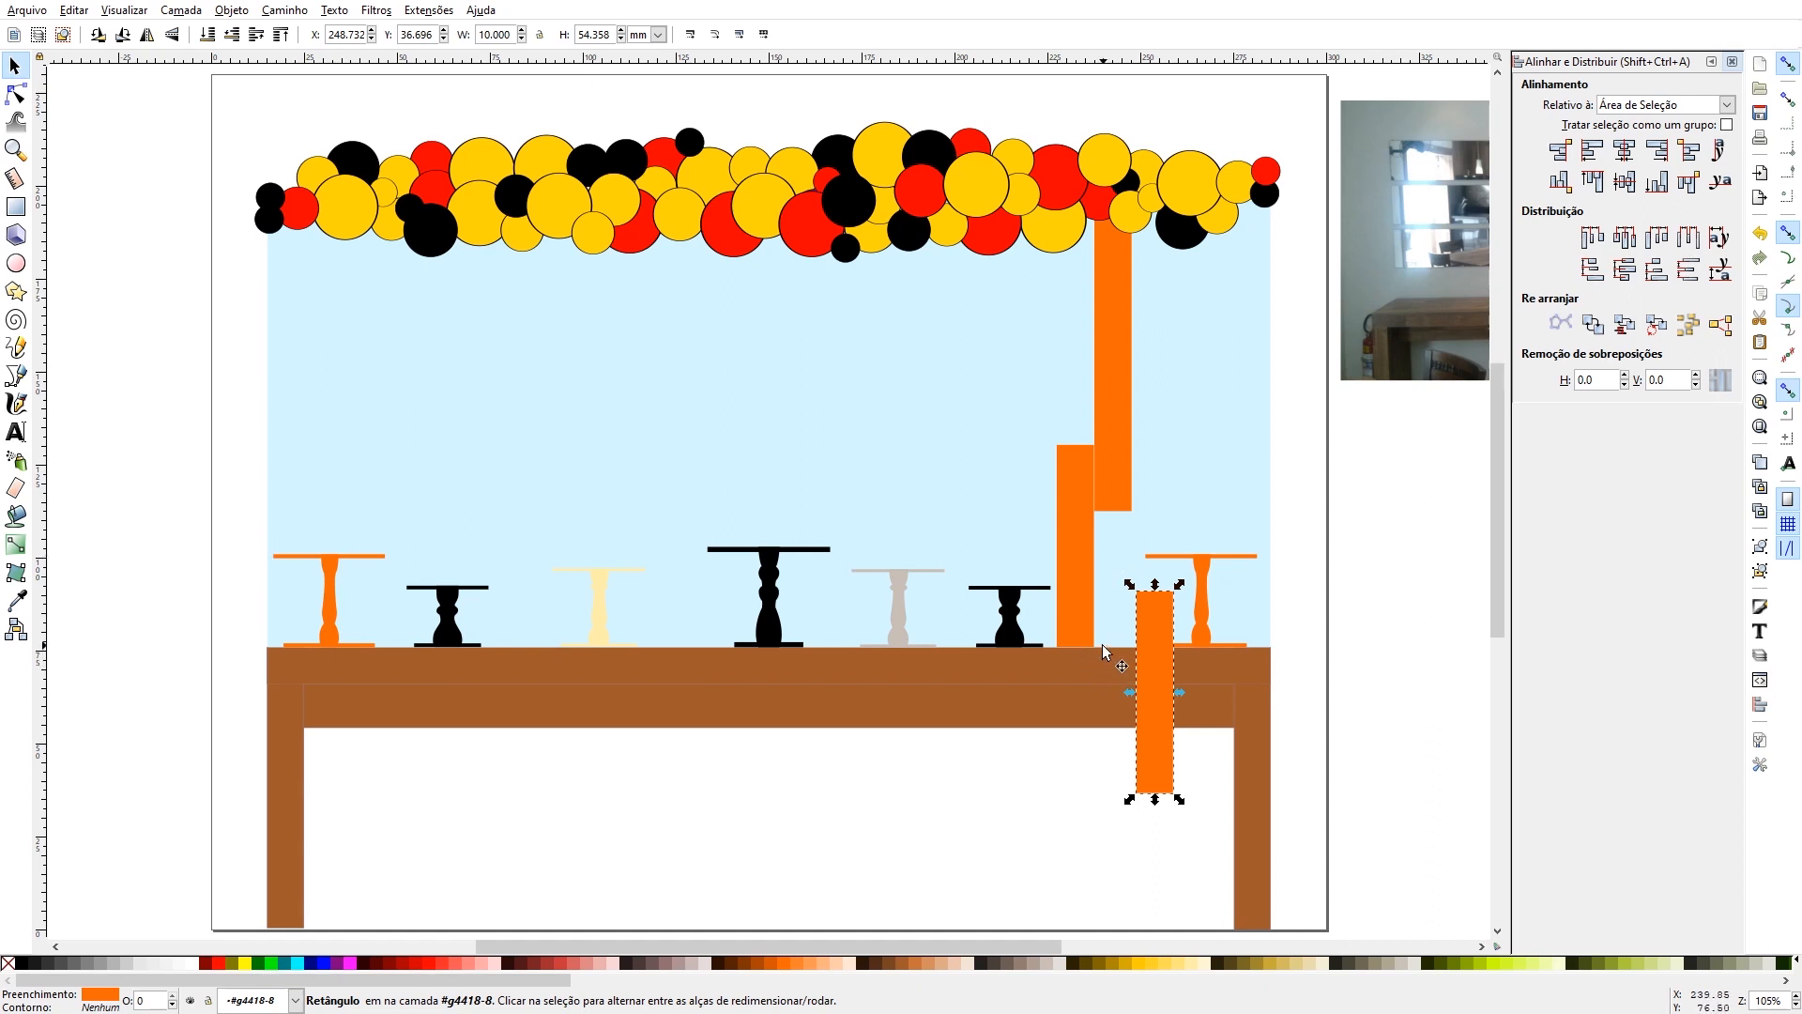
click(1102, 644)
click(1162, 610)
drag(1162, 610, 1111, 715)
drag(1113, 854, 1127, 943)
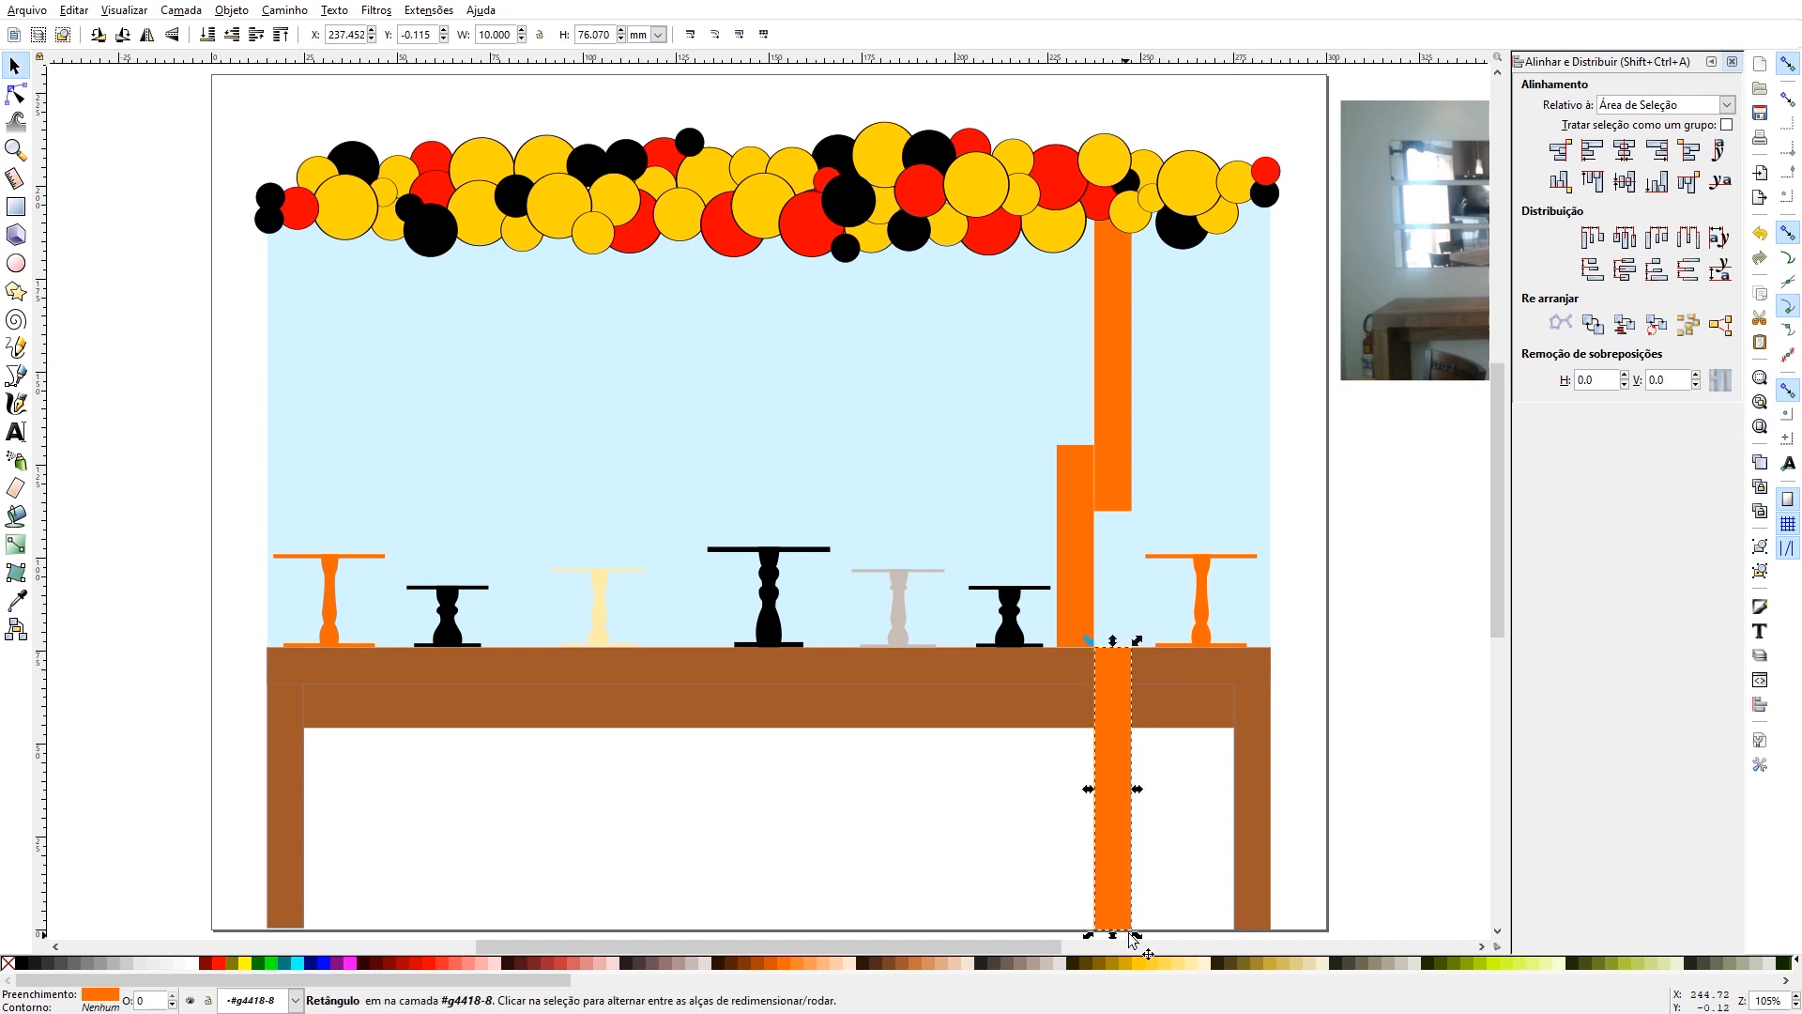
click(1221, 843)
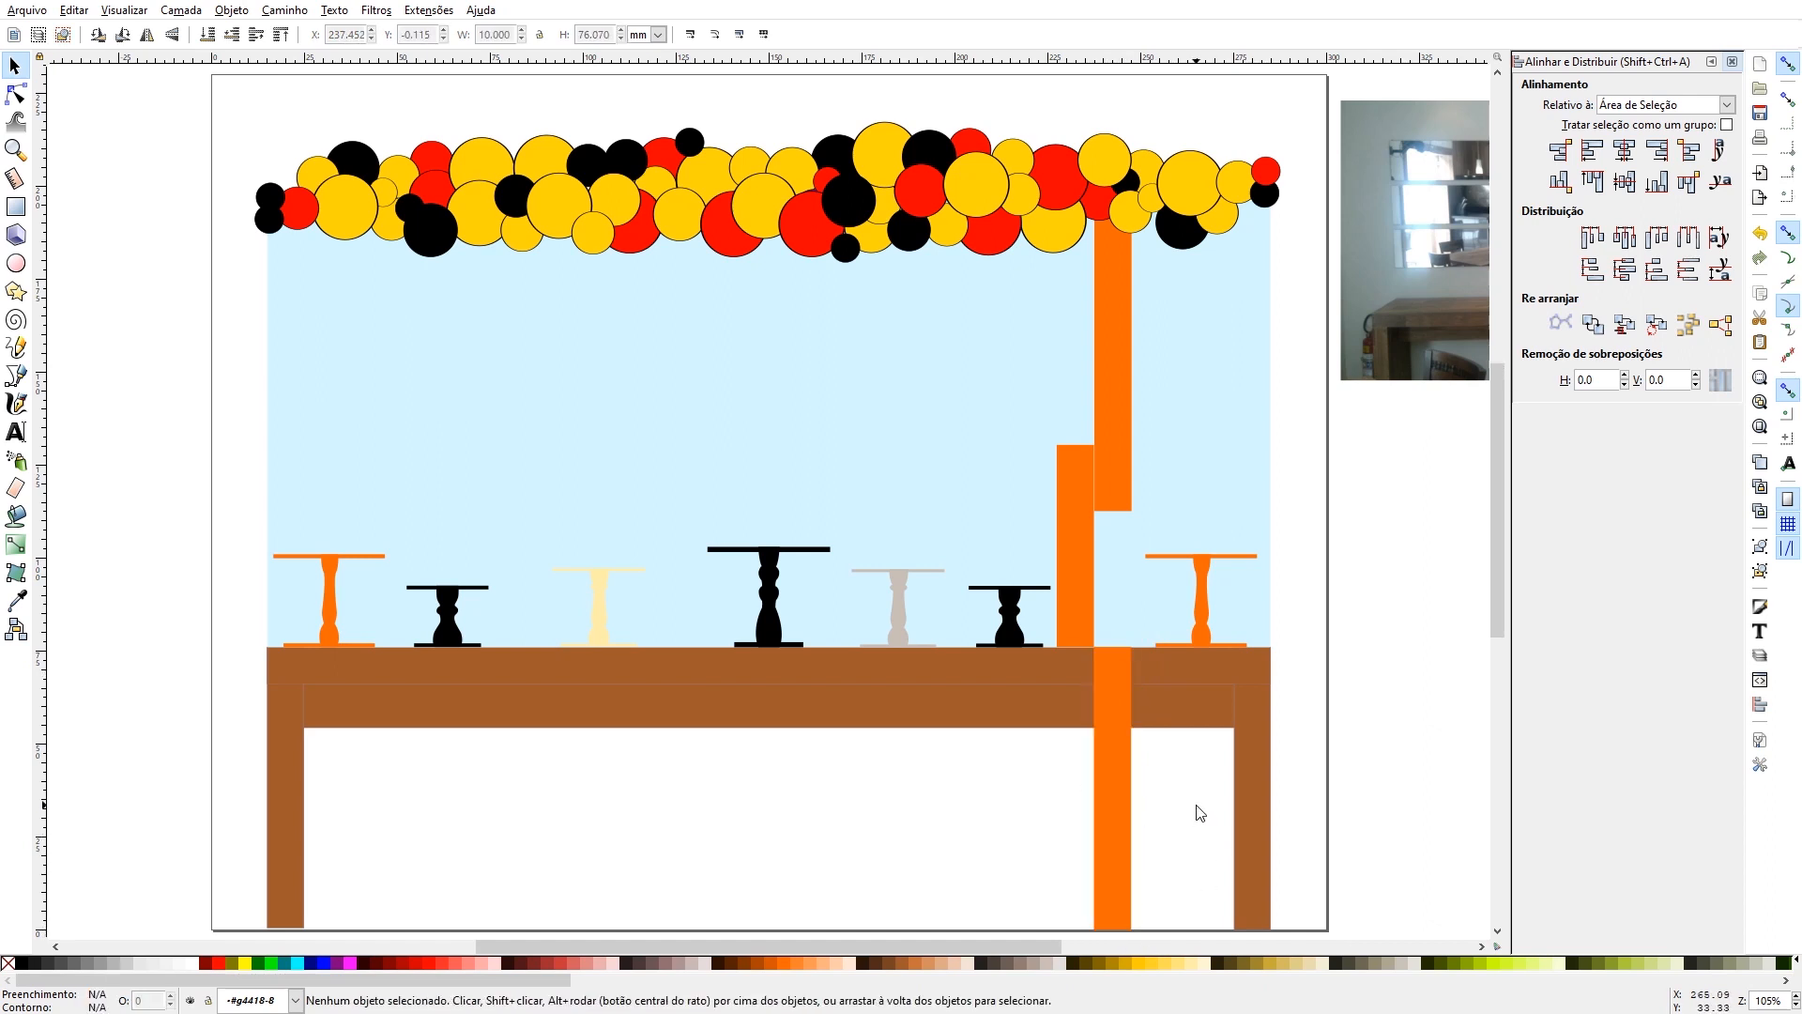
- Duplicate the upper orange strip, place the copy over the panel's left part at X about 49.5 mm, and lower it behind the balloon garland
click(1123, 432)
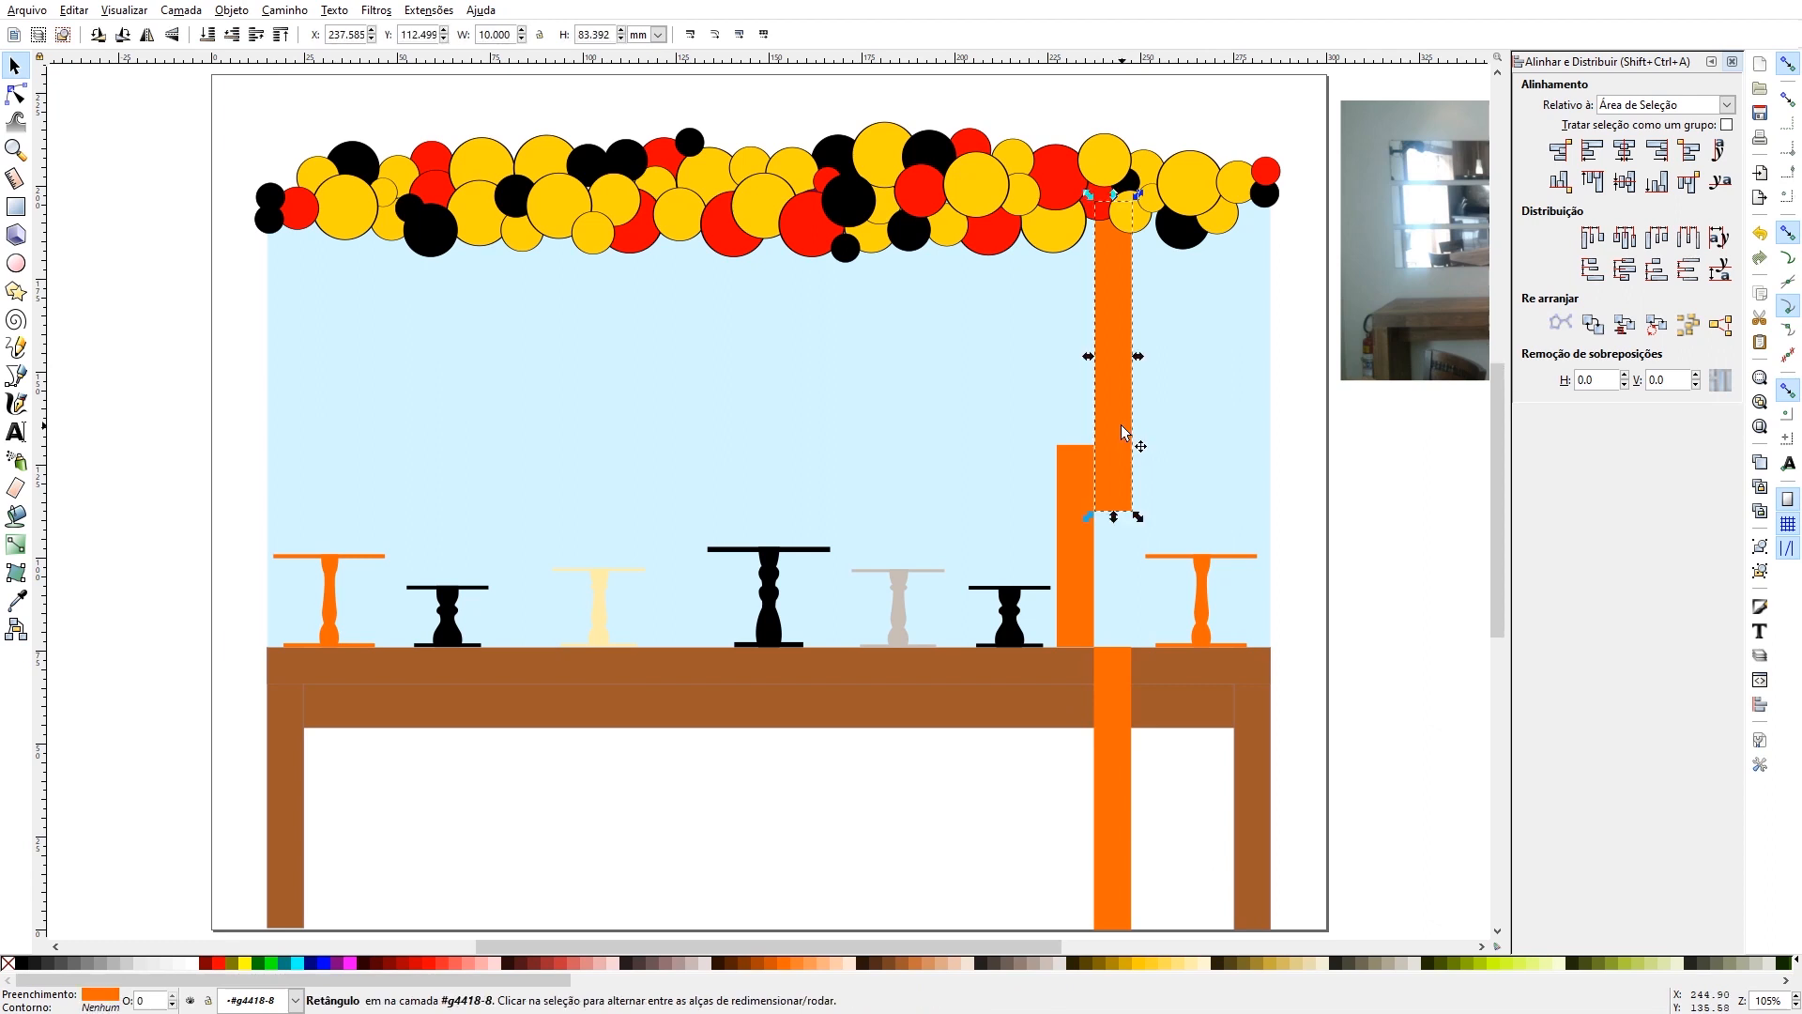
key(ctrl+d)
drag(1123, 427, 276, 346)
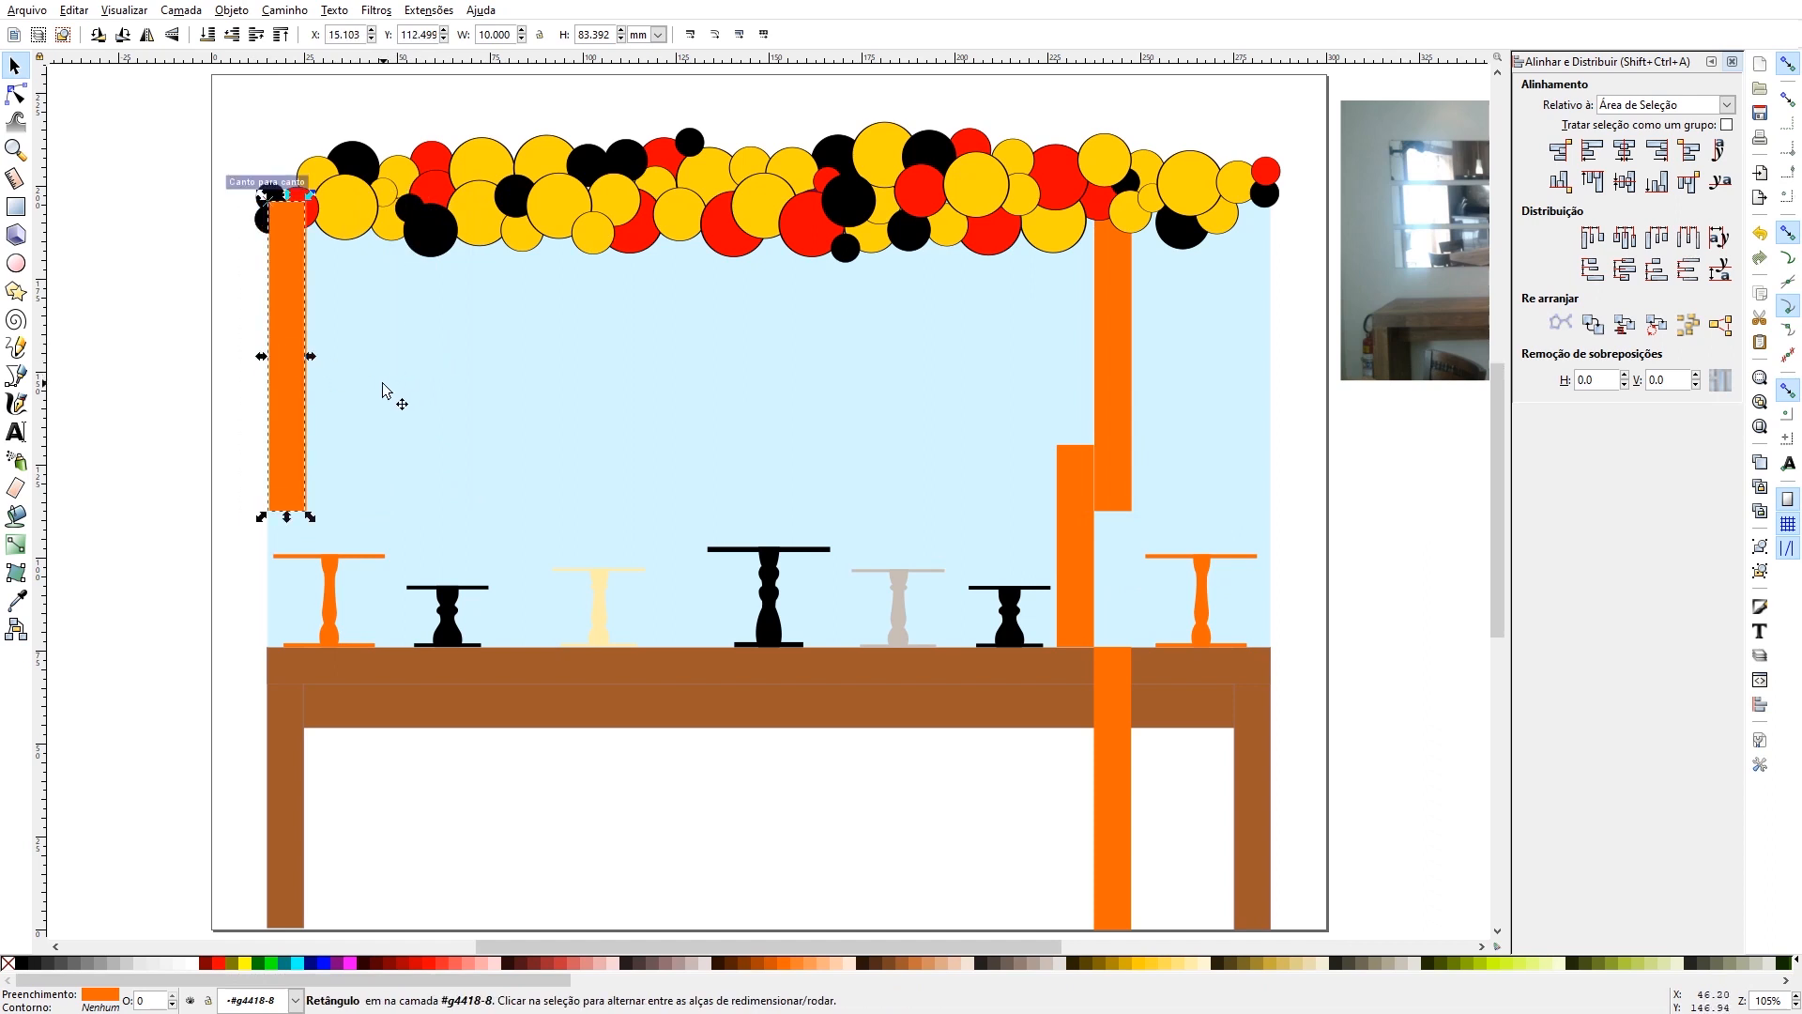
key(Right)
key(Right)
key(Right)
key(Right)
key(Right)
key(Right)
key(Right)
key(Right)
key(Right)
key(Right)
key(Right)
key(Right)
key(Right)
key(Right)
key(Right)
key(Right)
key(Right)
key(Right)
key(Right)
key(Right)
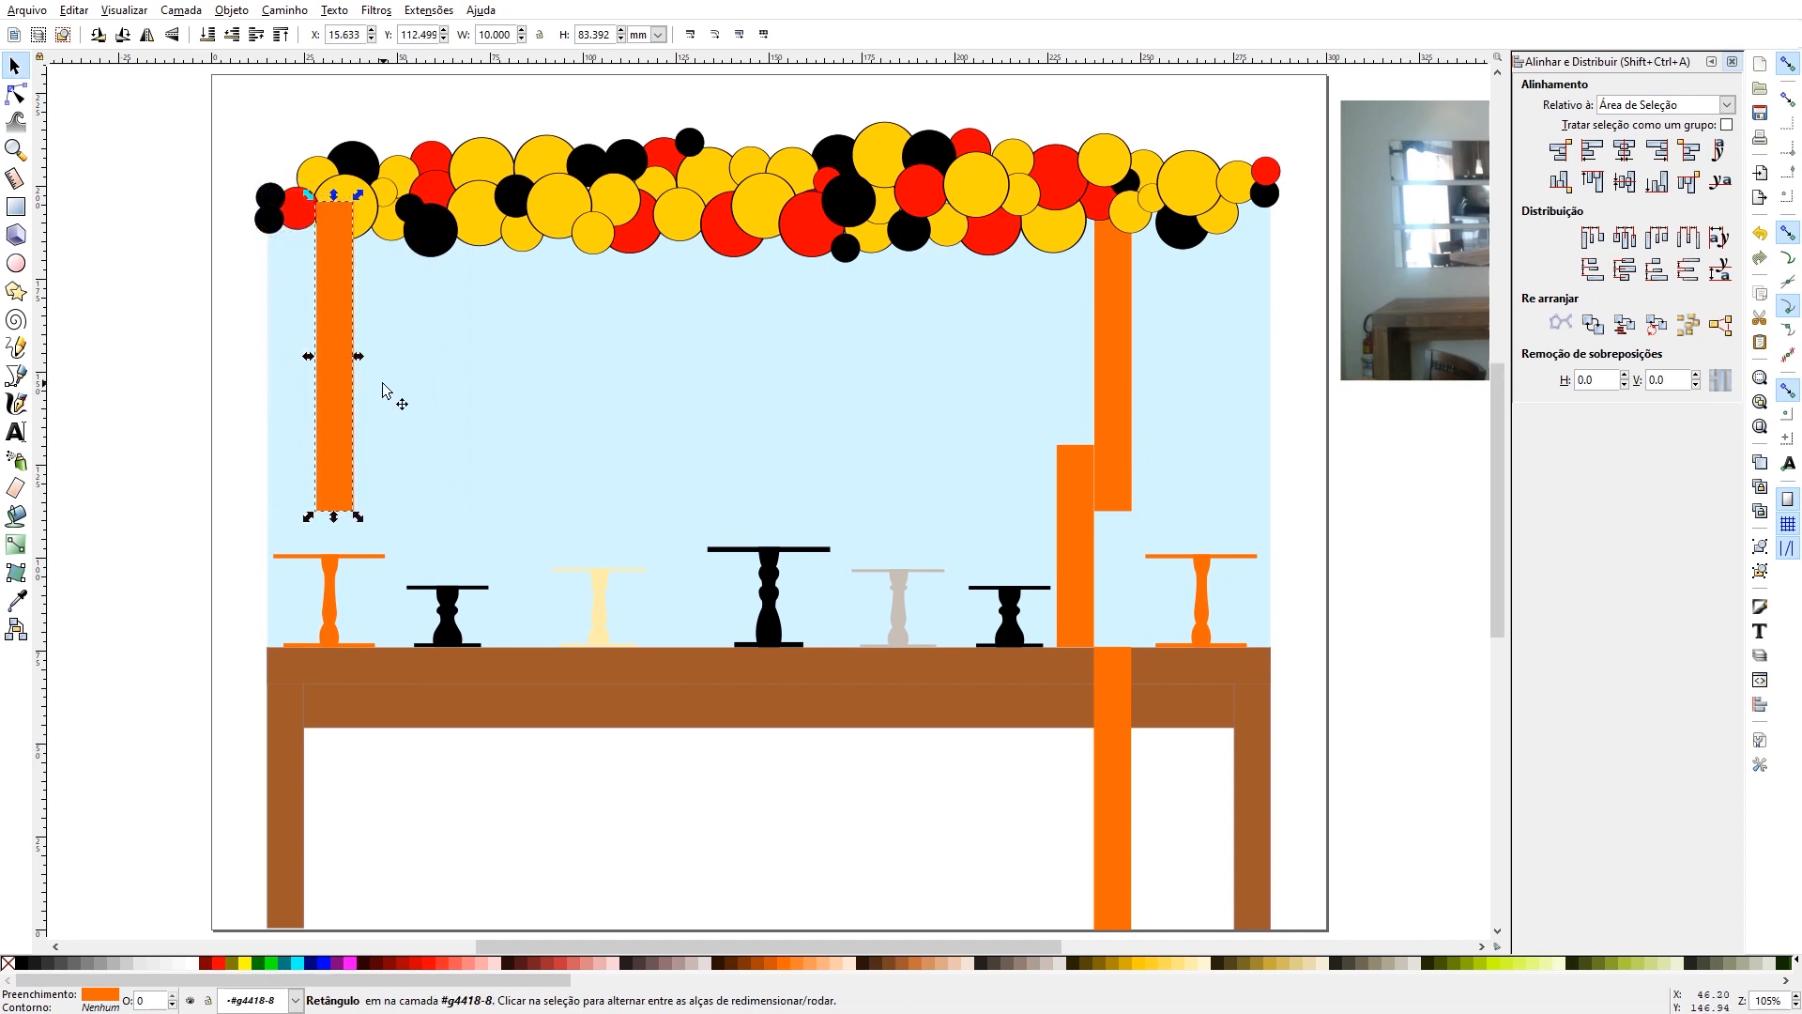
key(Right)
key(Right)
key(Right)
key(Right)
key(Right)
key(Right)
key(Right)
key(Right)
key(Right)
key(Right)
key(Right)
key(Right)
key(Right)
key(Right)
key(Right)
key(Right)
key(Right)
key(Right)
key(Right)
key(Right)
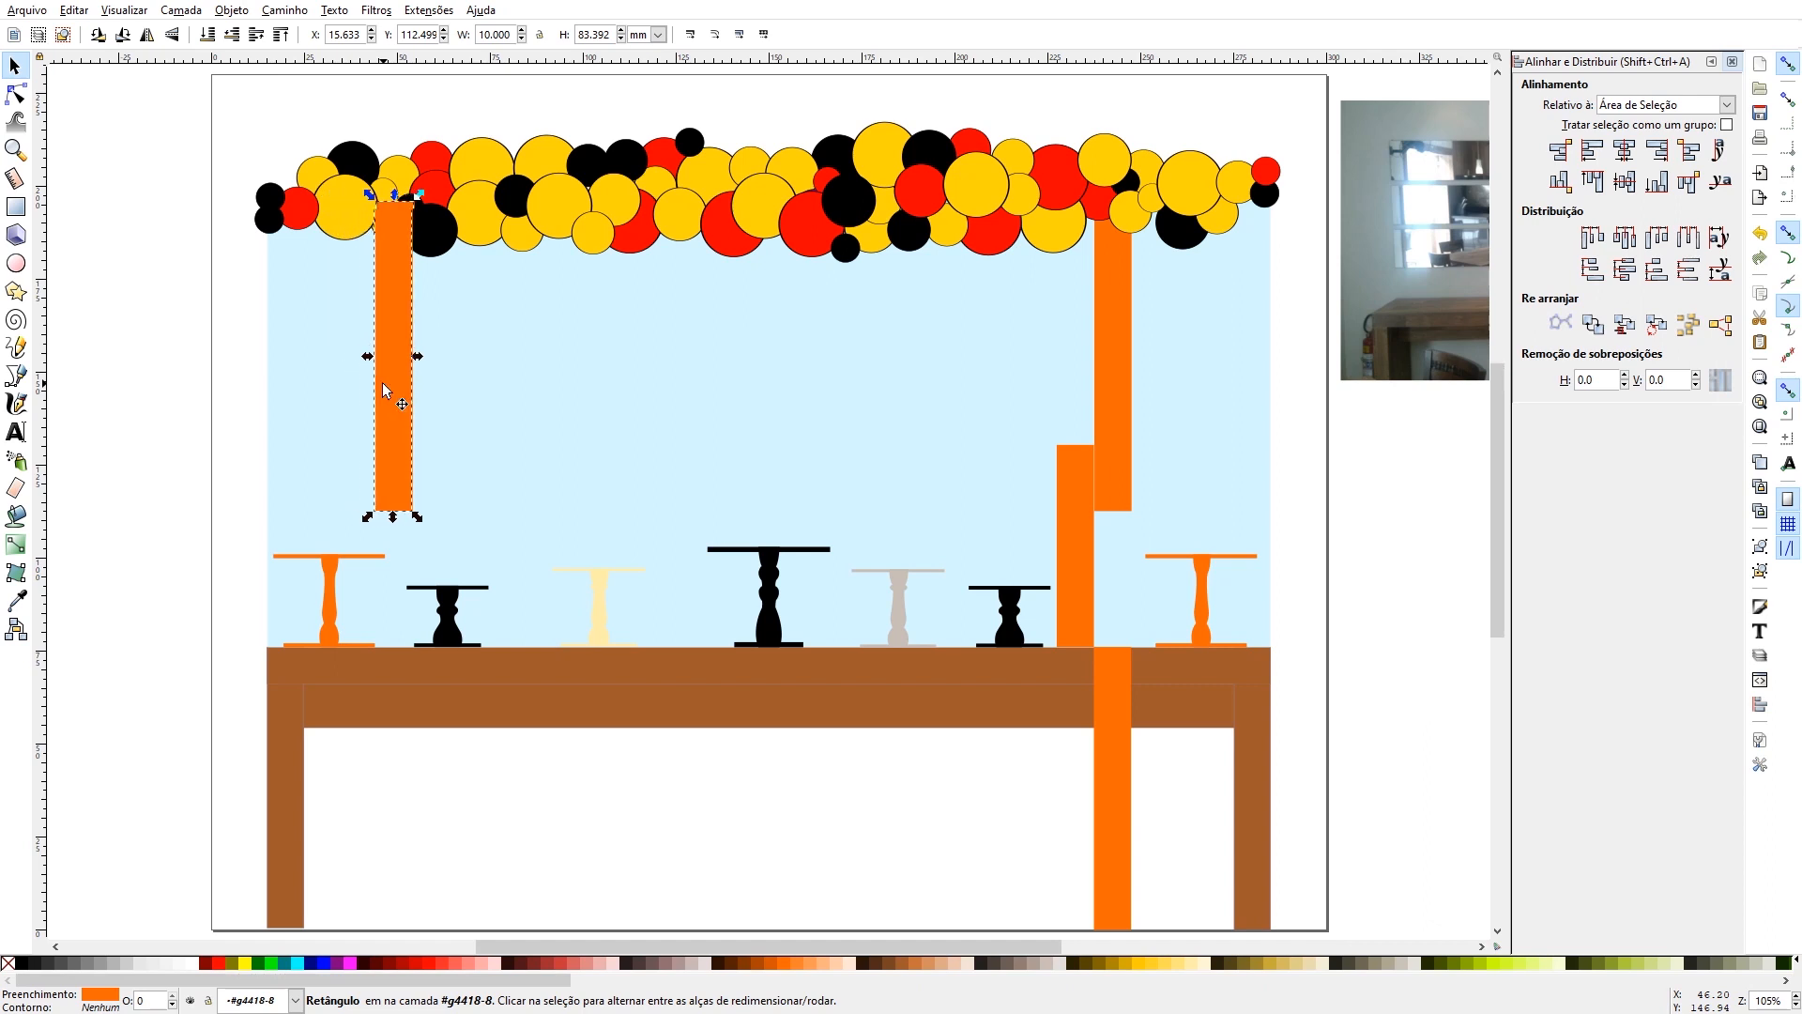
key(Right)
key(Right)
key(Right)
key(Right)
key(Right)
key(Right)
key(Right)
key(Right)
key(Right)
key(Right)
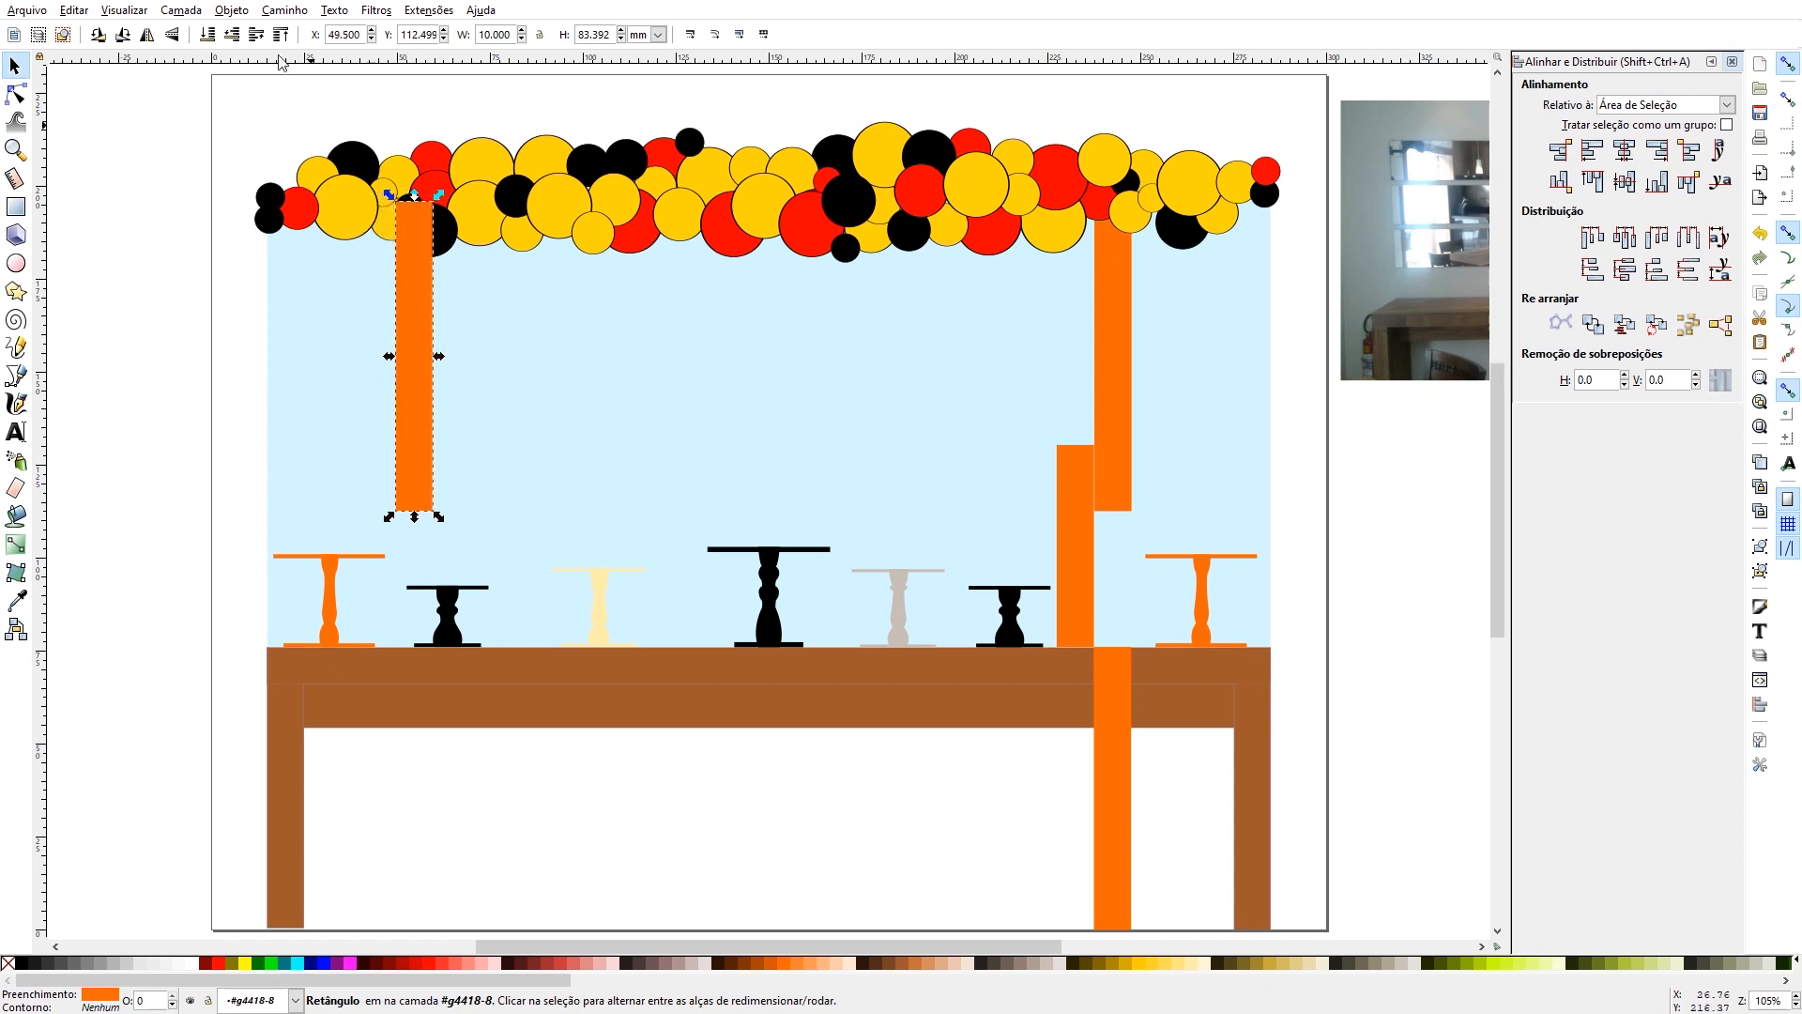
click(232, 35)
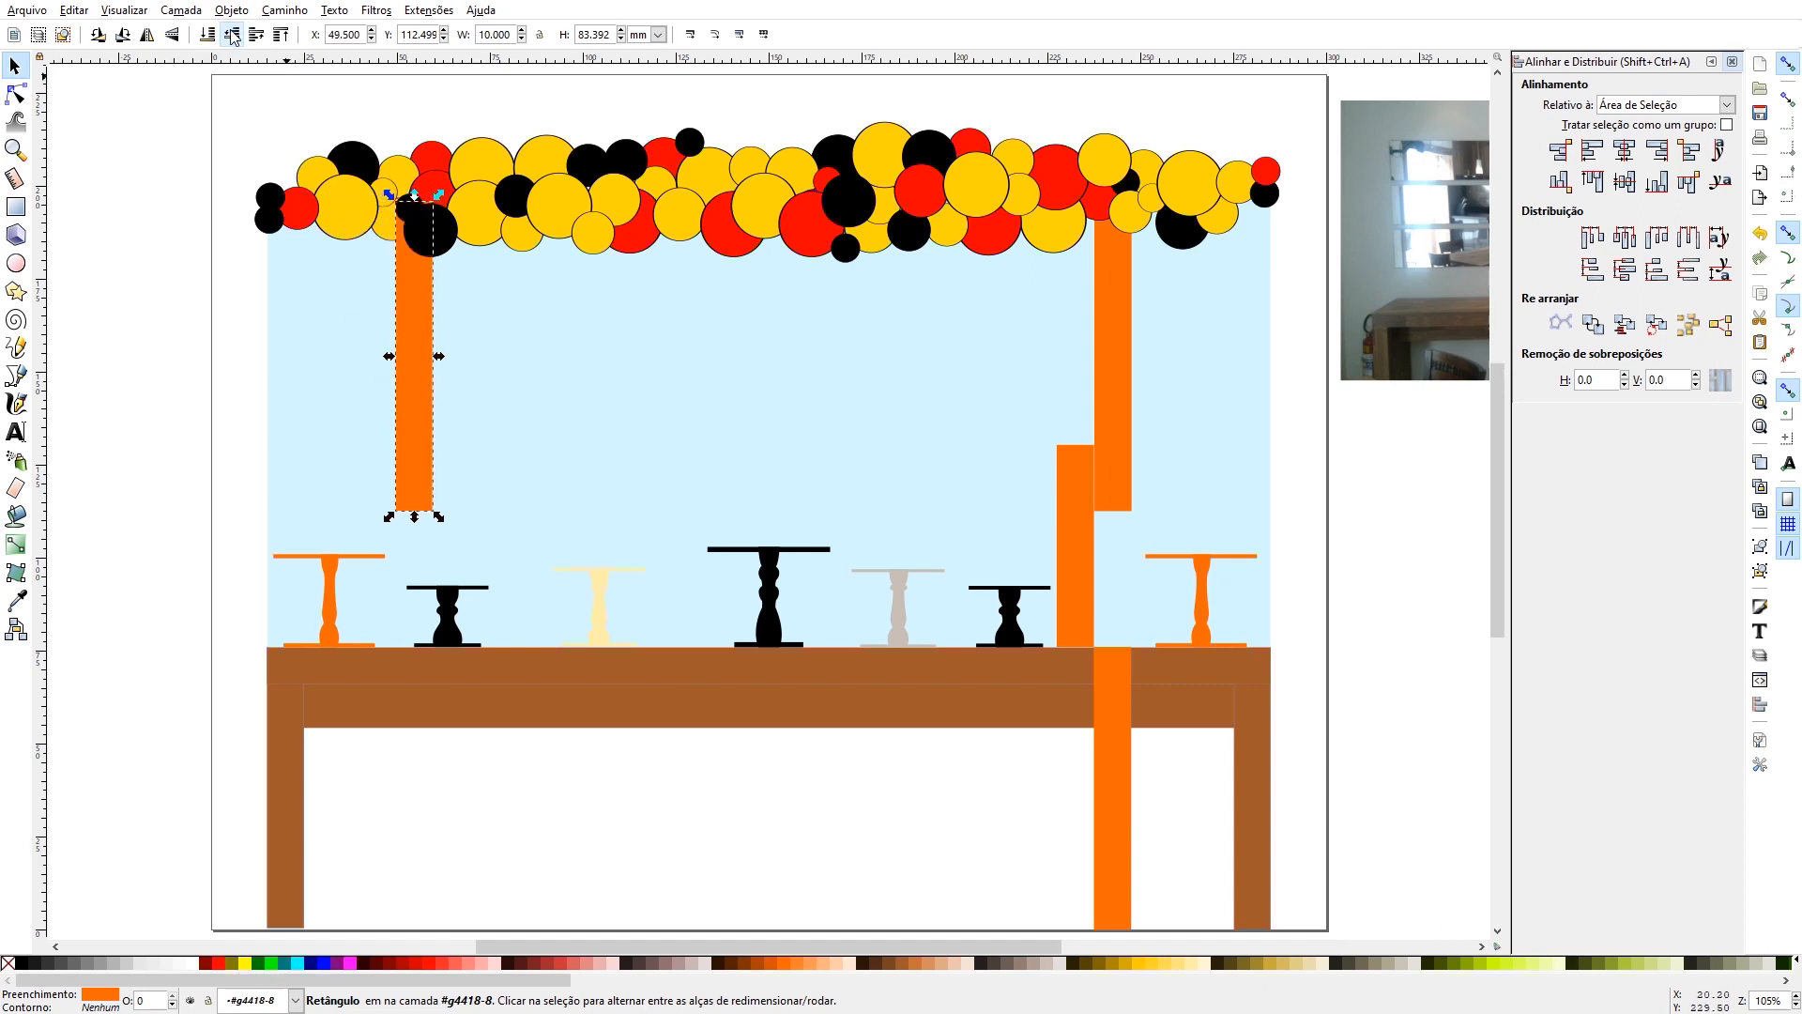
- Shift the left short black cake stand towards the cream stand, to X about 69.5 mm, clear of the left orange strip
click(452, 627)
key(Right)
key(Right)
key(Right)
key(Right)
key(Right)
key(Right)
key(Right)
key(Right)
key(Right)
key(Right)
key(Right)
key(Right)
key(Right)
key(Right)
key(Right)
key(Right)
key(Right)
key(Right)
key(Right)
key(Right)
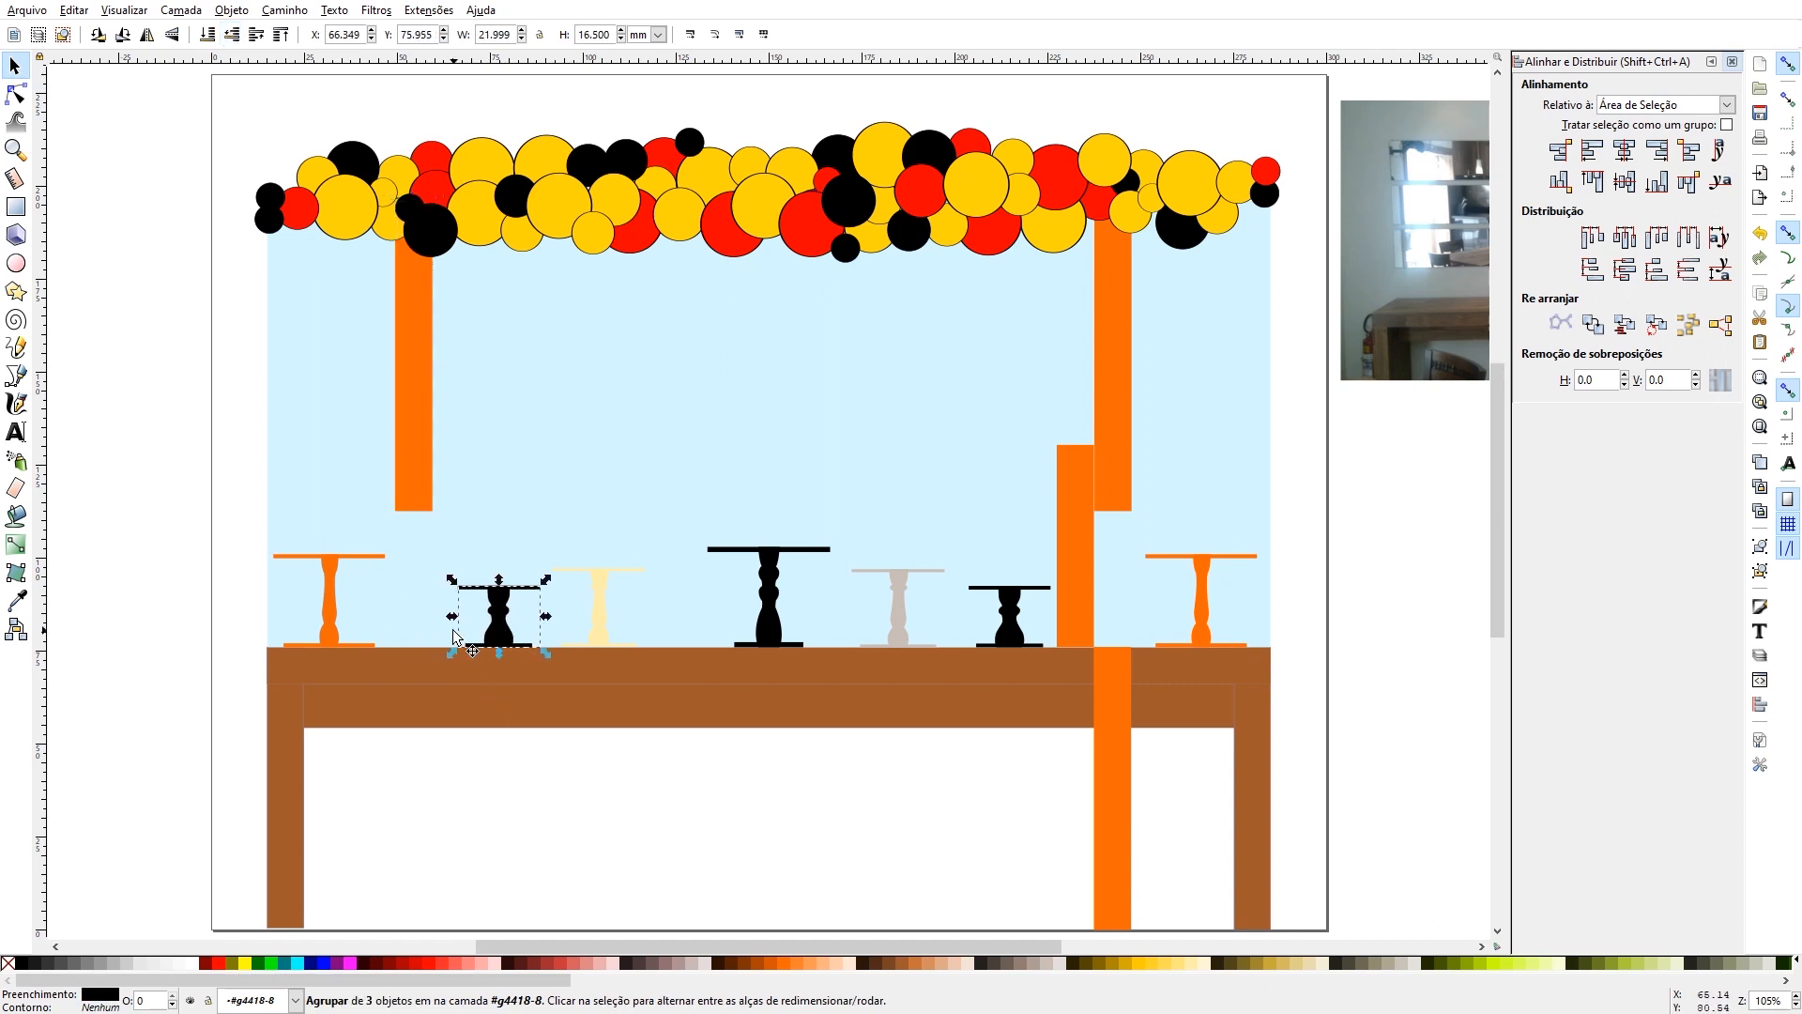
key(Right)
key(Right)
key(Right)
key(Right)
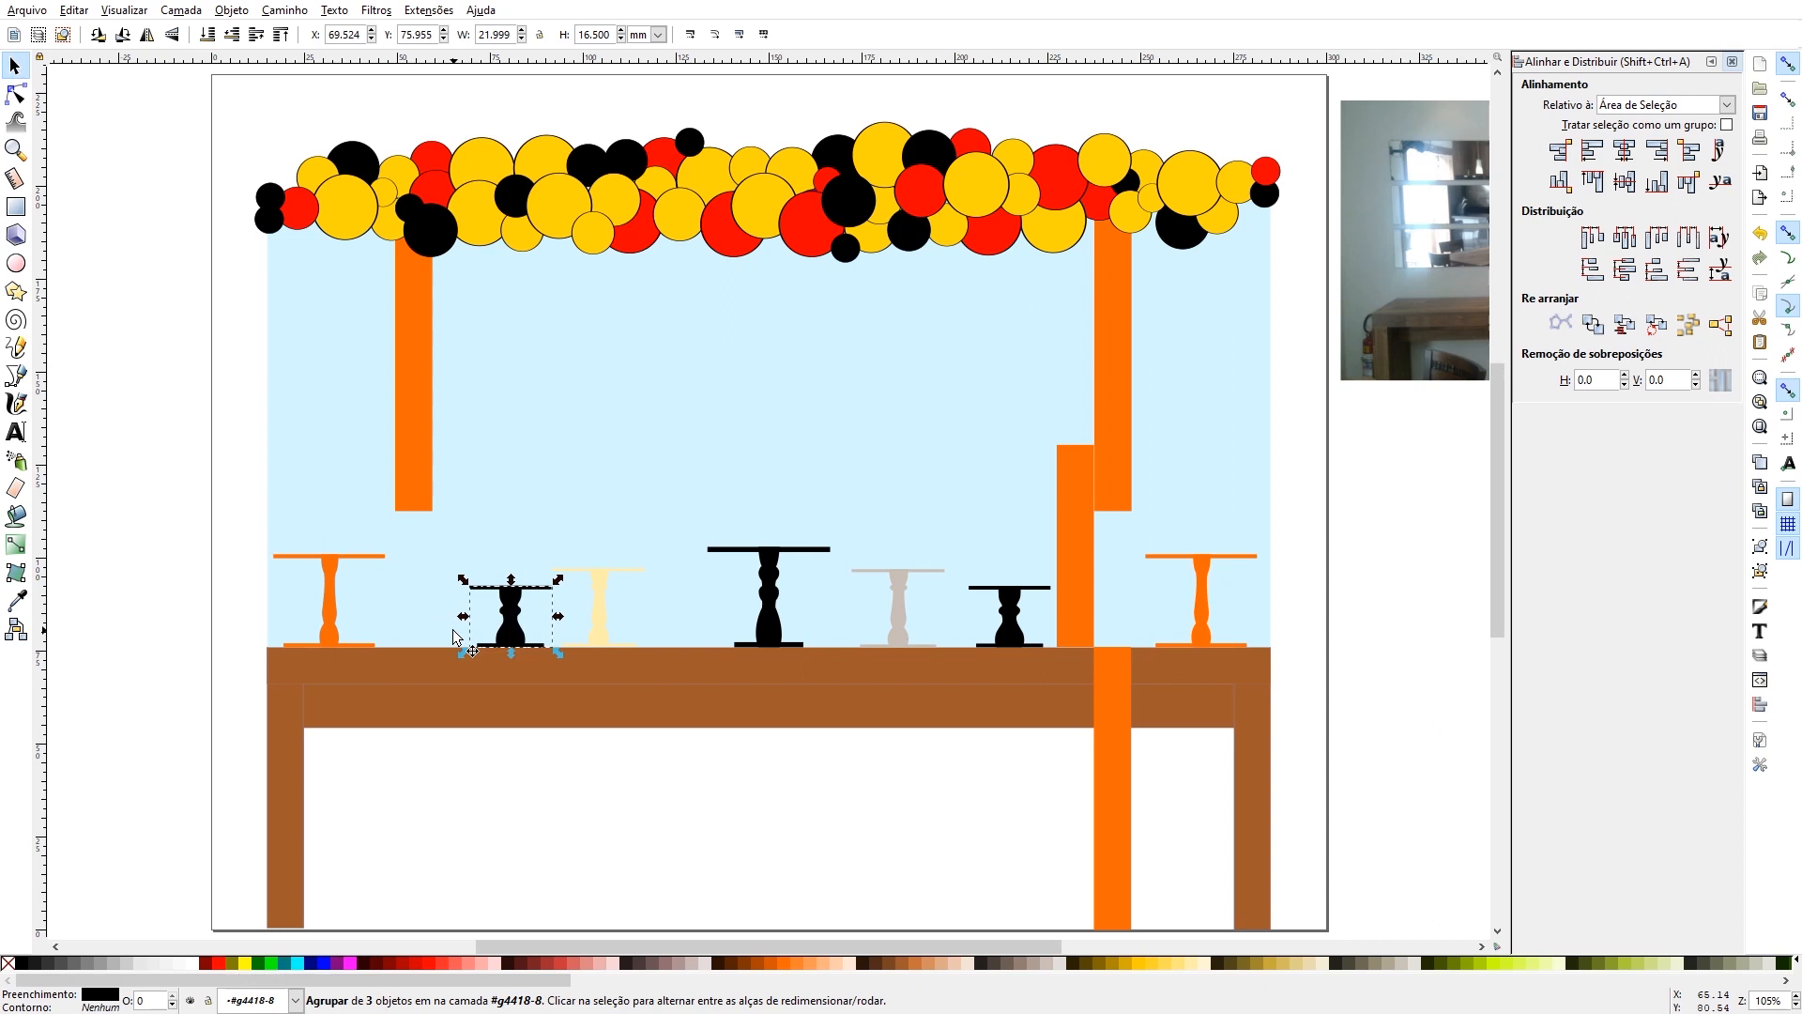
- Shift only the cream cake stand inside its group closer to the tall central black stand
click(600, 616)
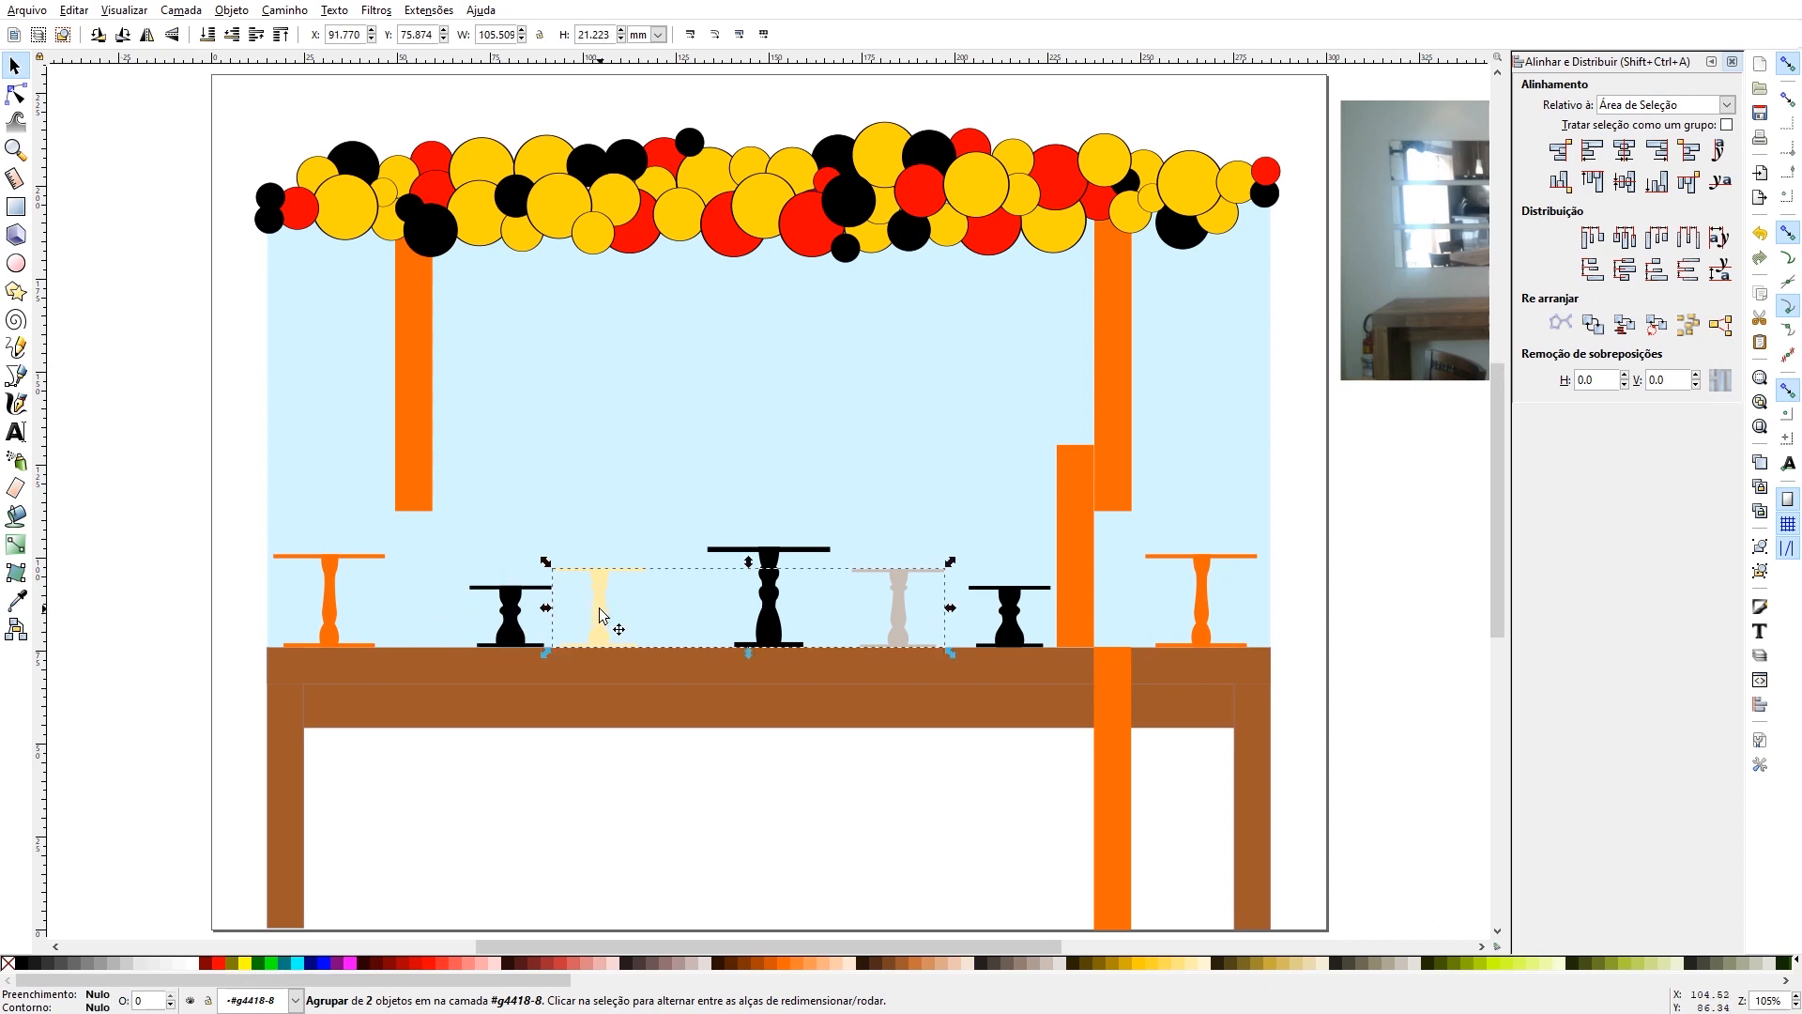
double_click(601, 615)
key(Right)
key(Right)
key(Right)
key(Right)
key(Right)
key(Right)
key(Right)
key(Right)
key(Right)
key(Right)
key(Right)
key(Right)
key(Right)
key(Right)
key(Right)
key(Right)
key(Right)
key(Right)
key(Right)
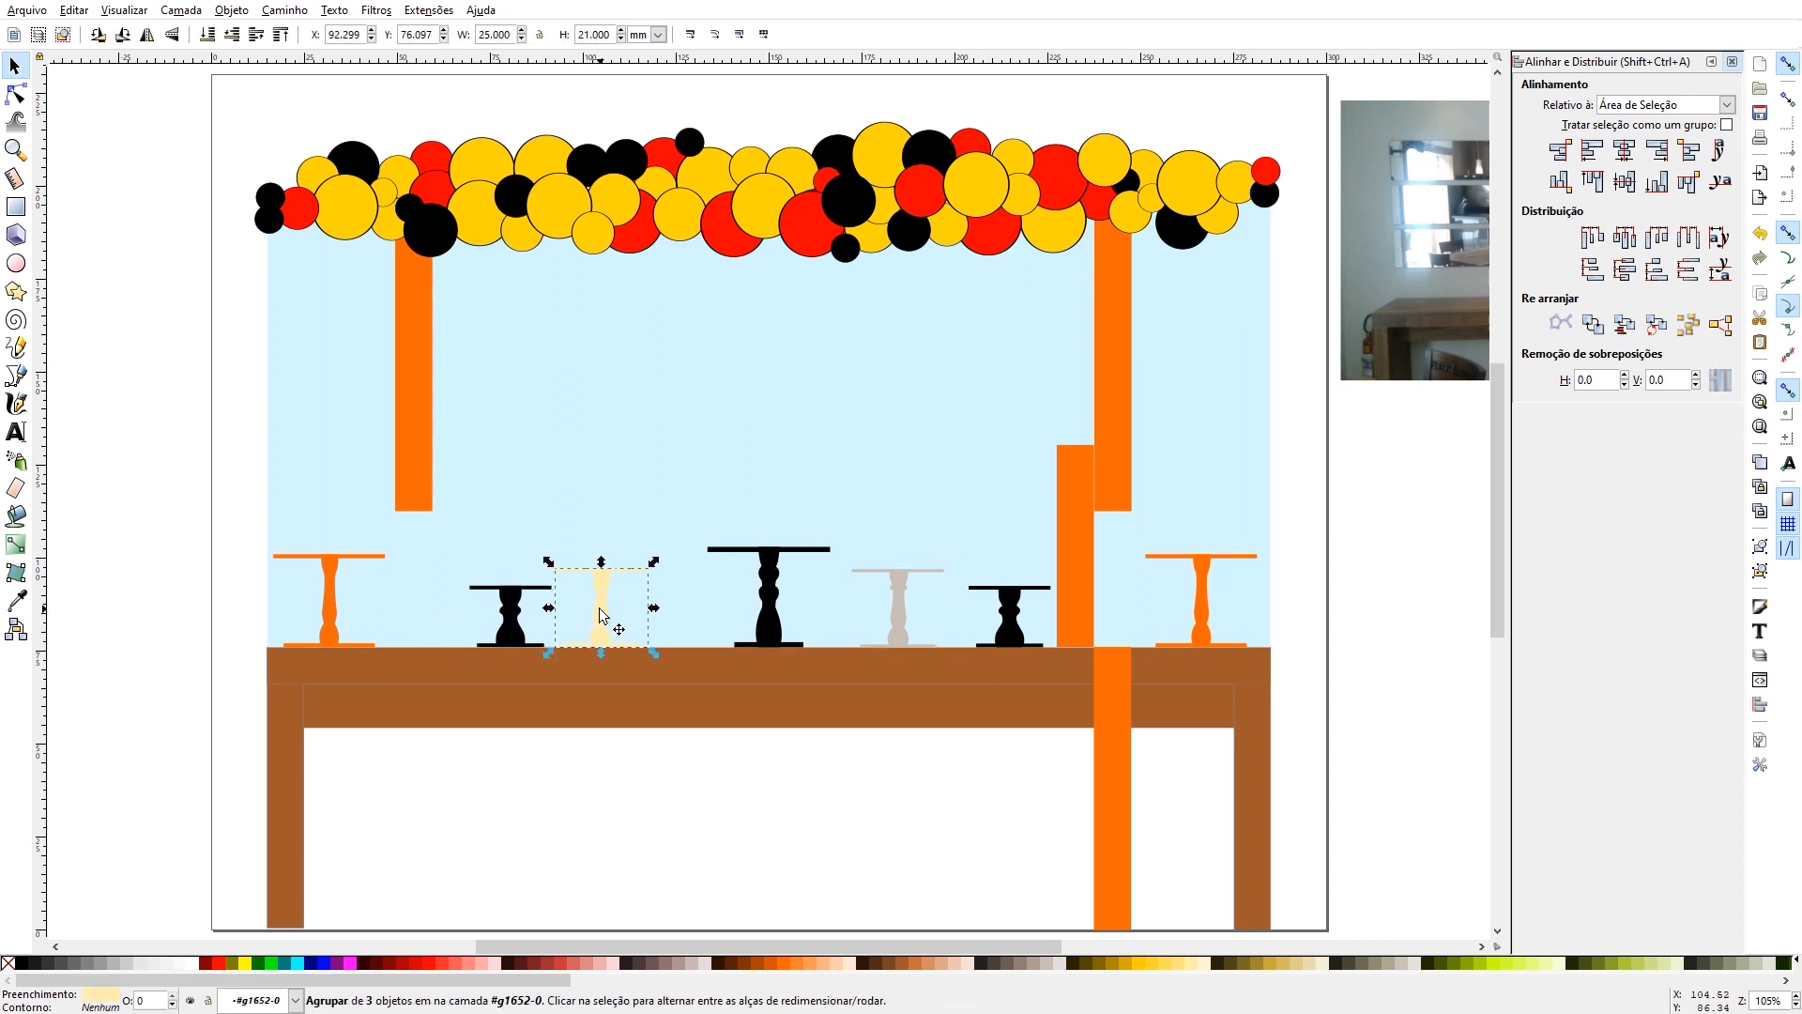
- Move the left short black cake stand nearer to the cream stand, to X about 76.4 mm
click(508, 621)
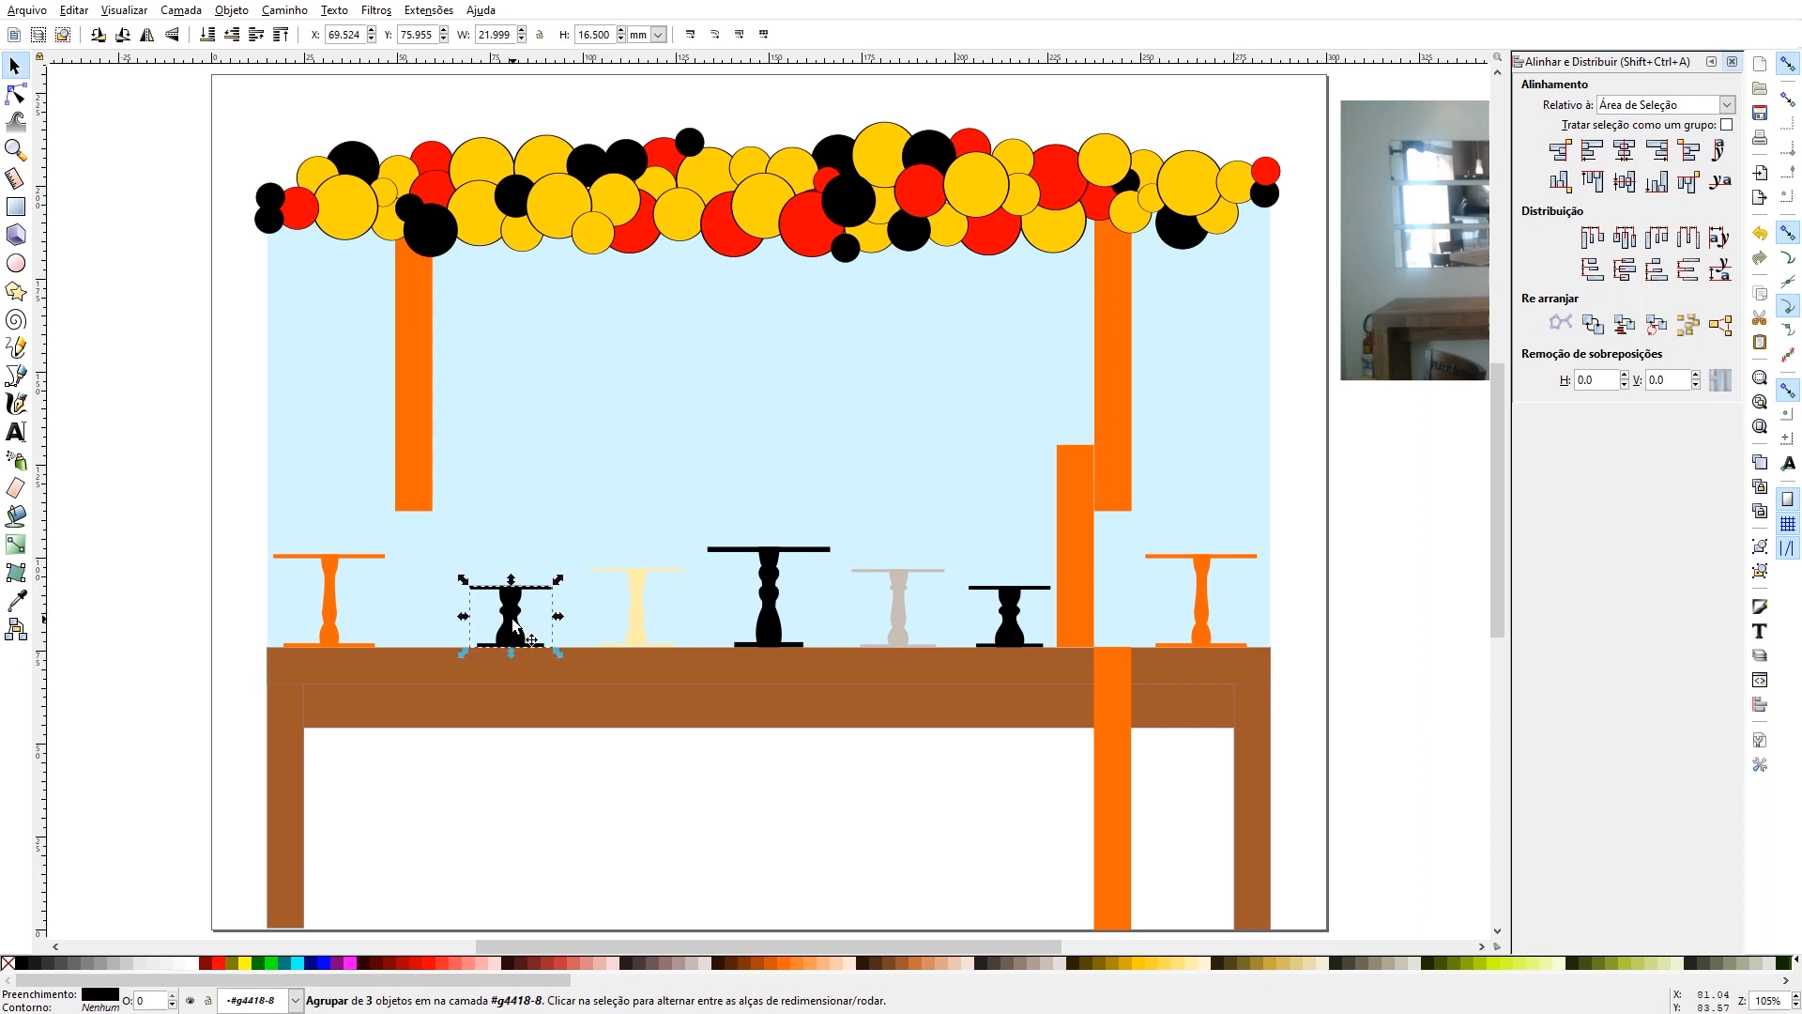
key(Right)
key(Right)
key(Right)
key(Right)
key(Right)
key(Right)
key(Right)
key(Right)
key(Right)
key(Right)
key(Right)
key(Right)
key(Right)
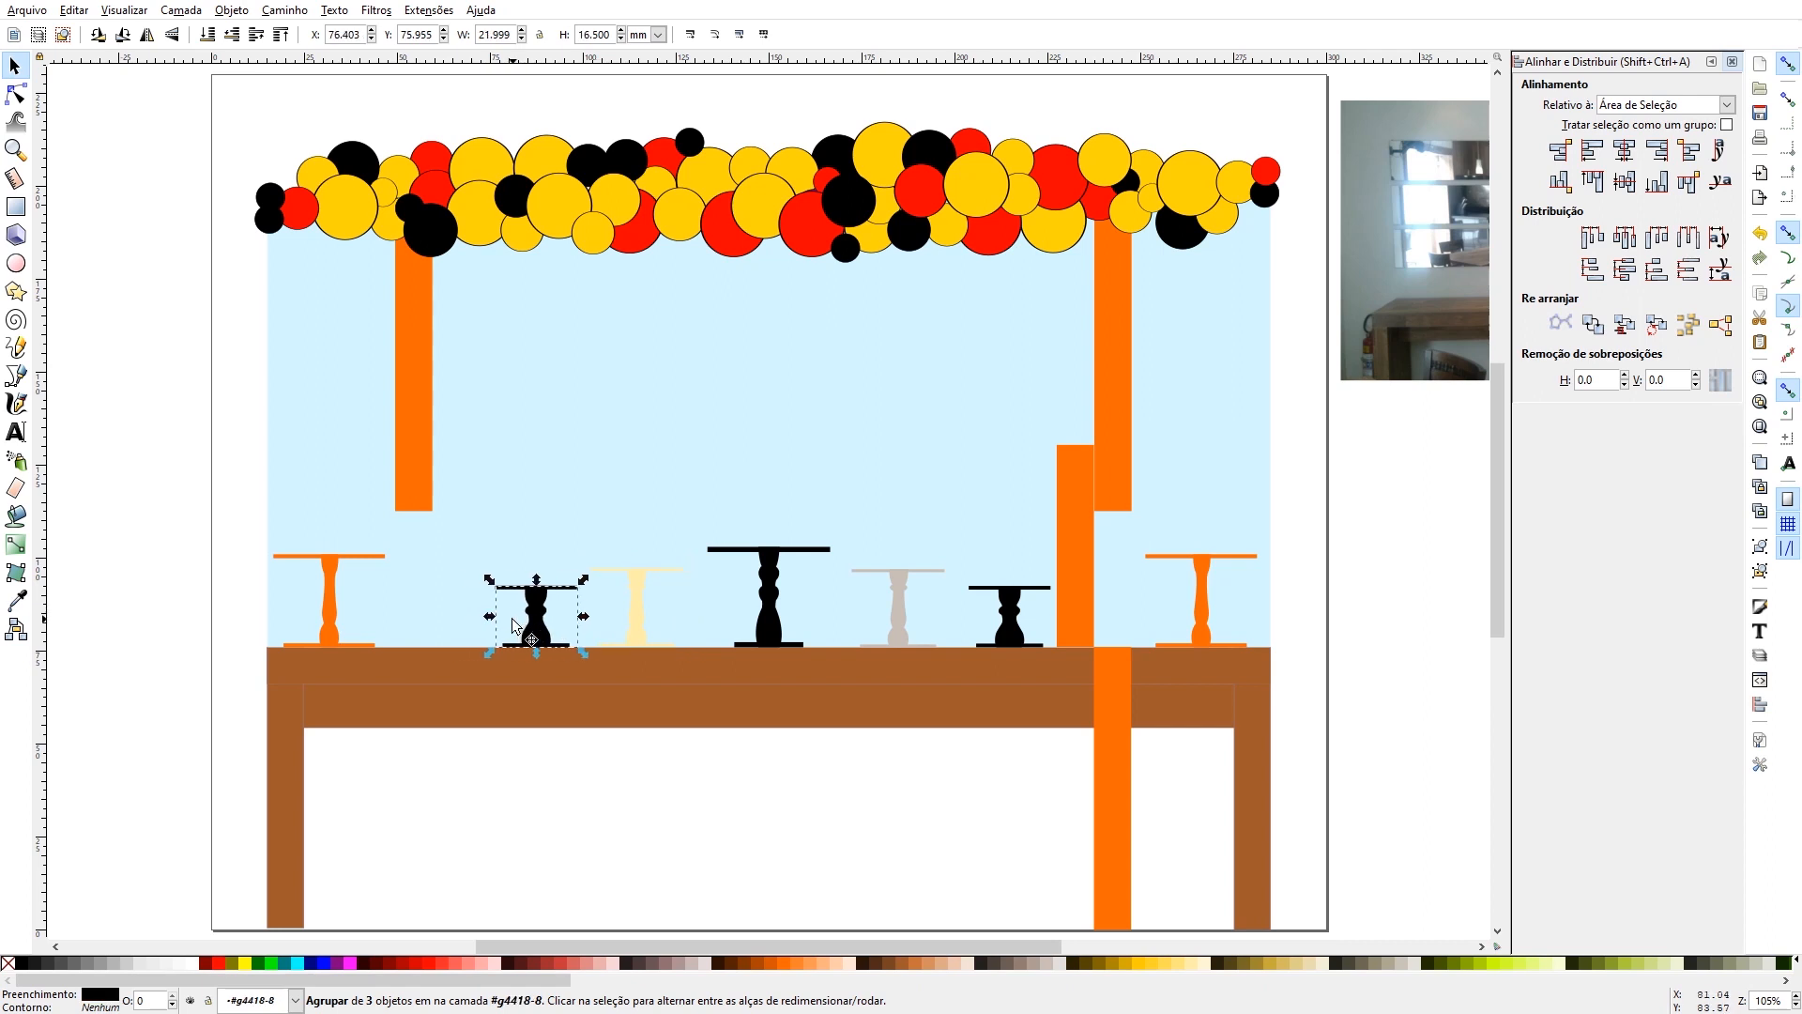
- Copy the left upper orange strip, stand the copy on the tabletop against its right edge, and shorten it from above to about 59 mm
click(413, 436)
key(ctrl+c)
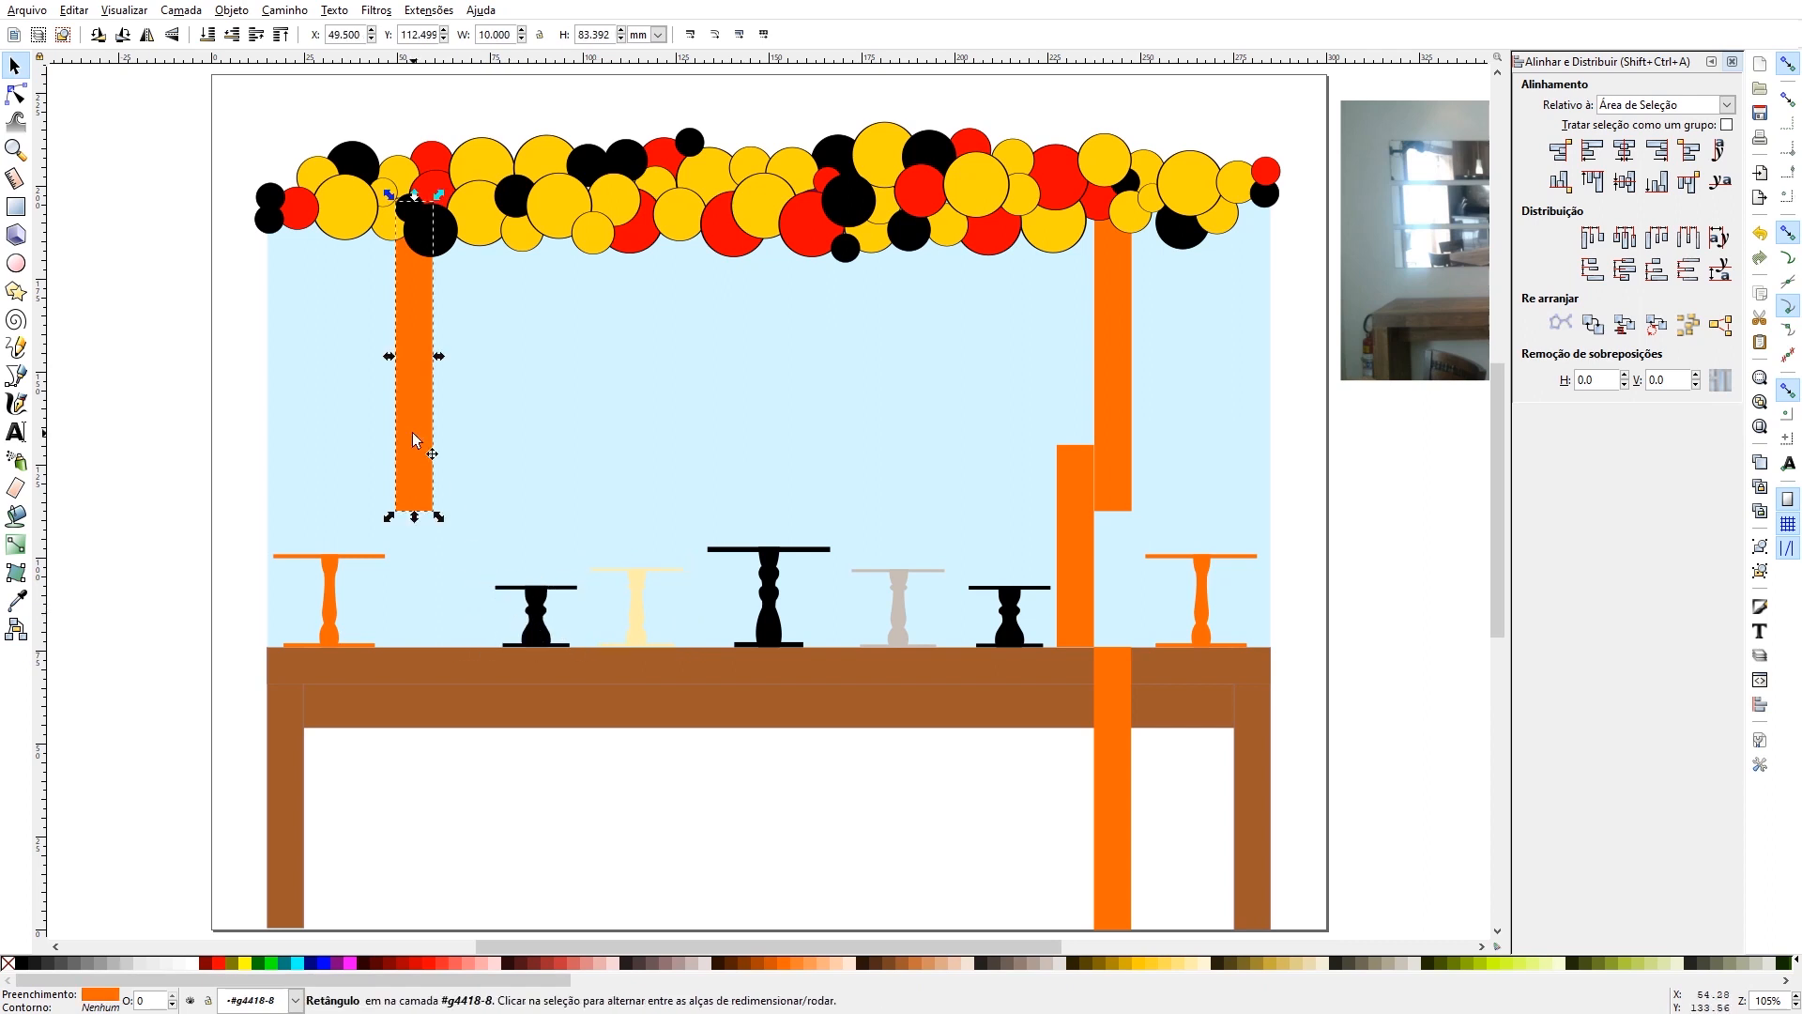
key(ctrl+v)
drag(416, 436, 454, 499)
drag(452, 340, 451, 425)
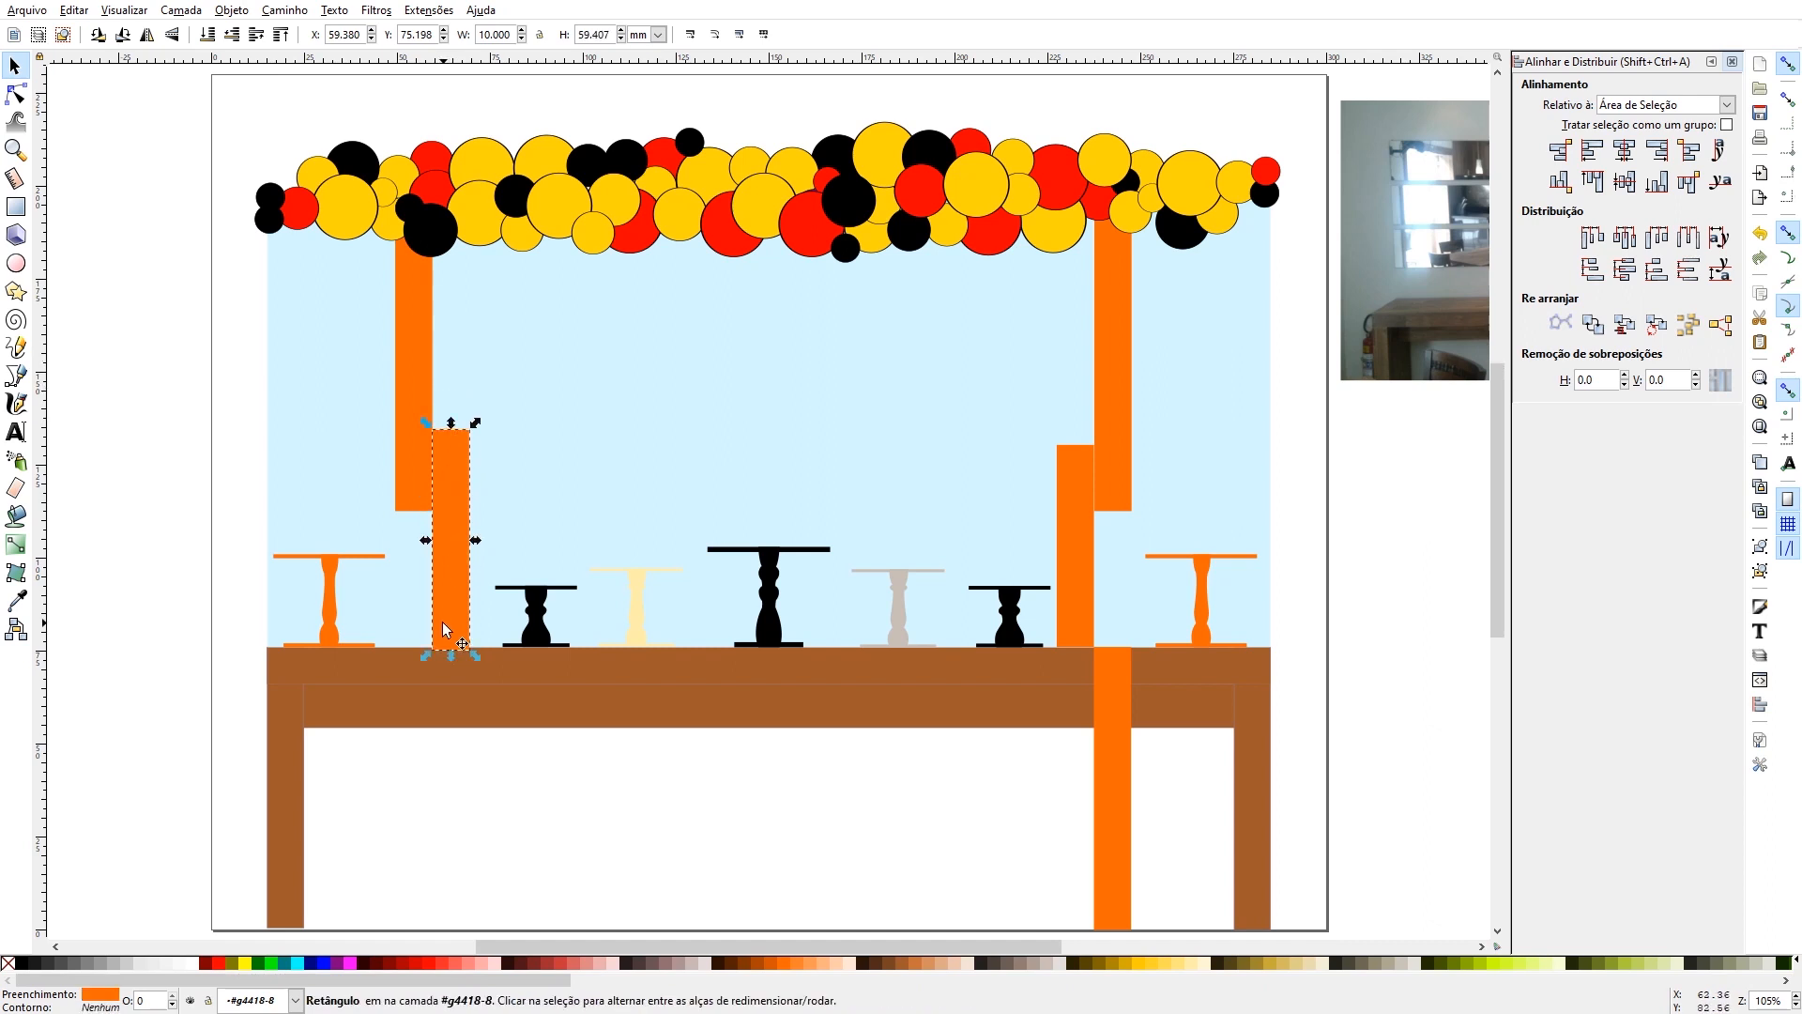
- Duplicate the left short orange strip in front of the table below the upper strip, and trim the original's base to the tabletop
key(ctrl+d)
drag(447, 554, 421, 724)
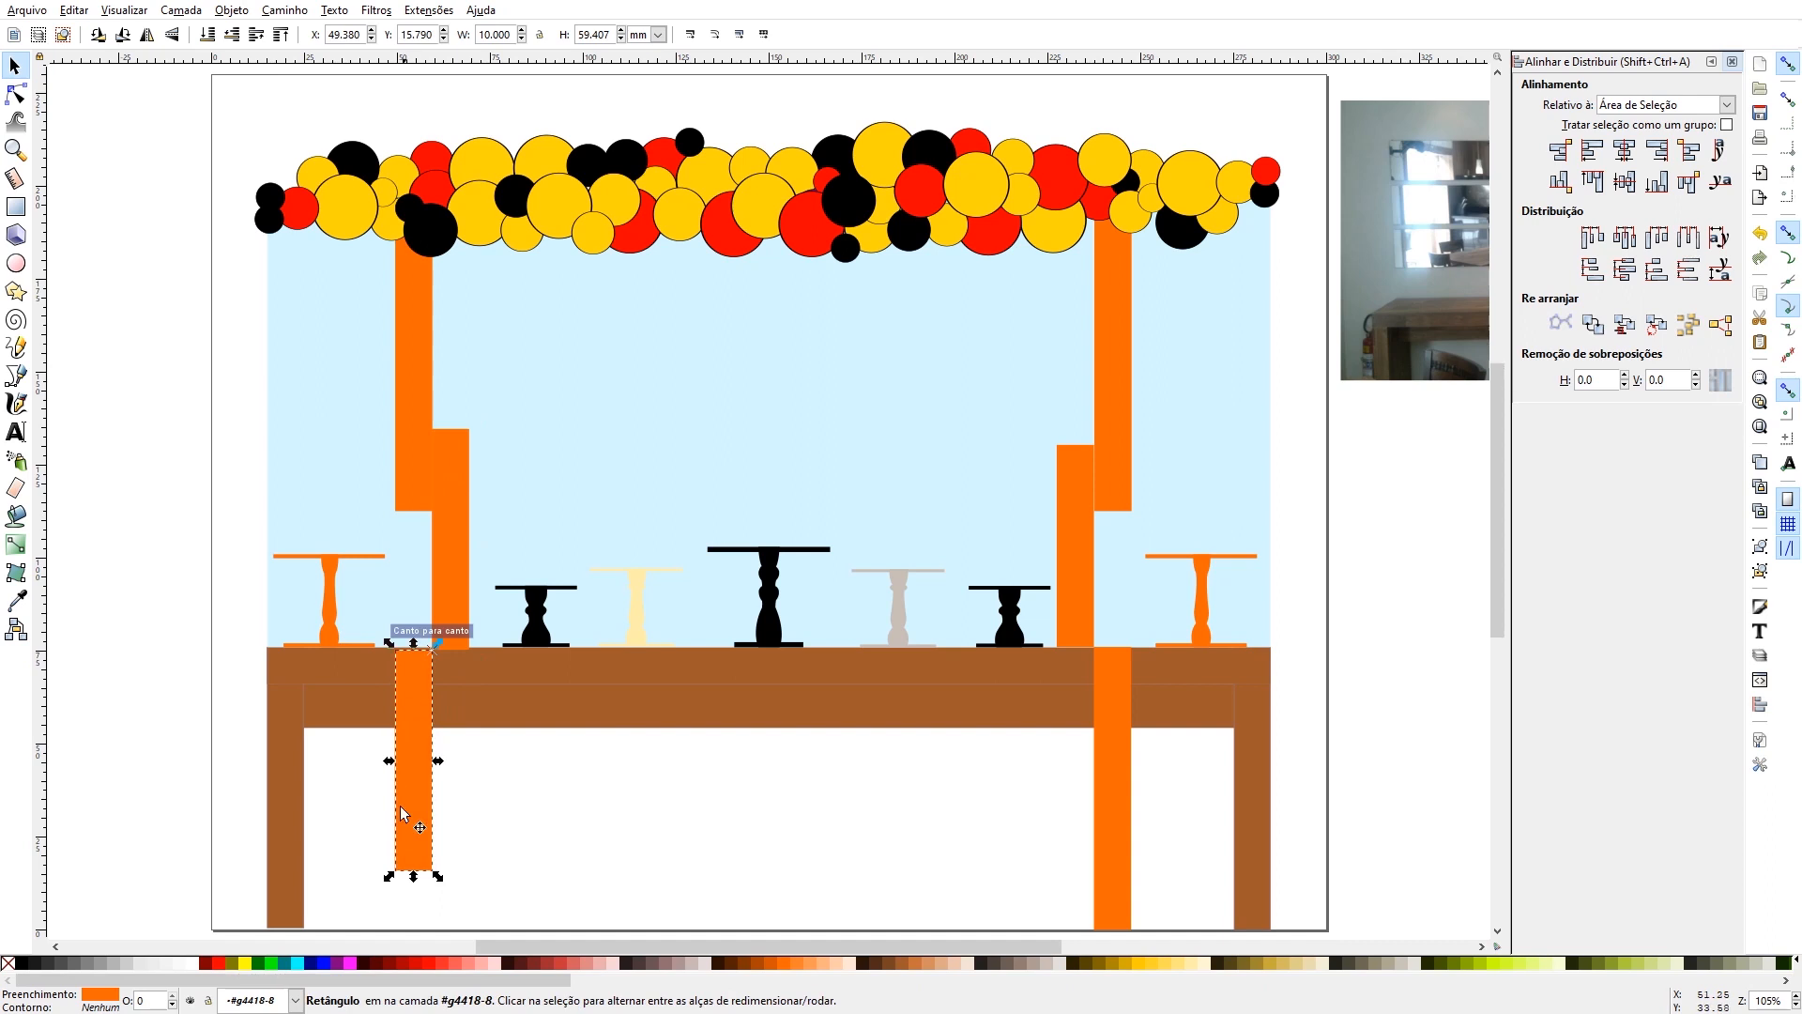
click(445, 644)
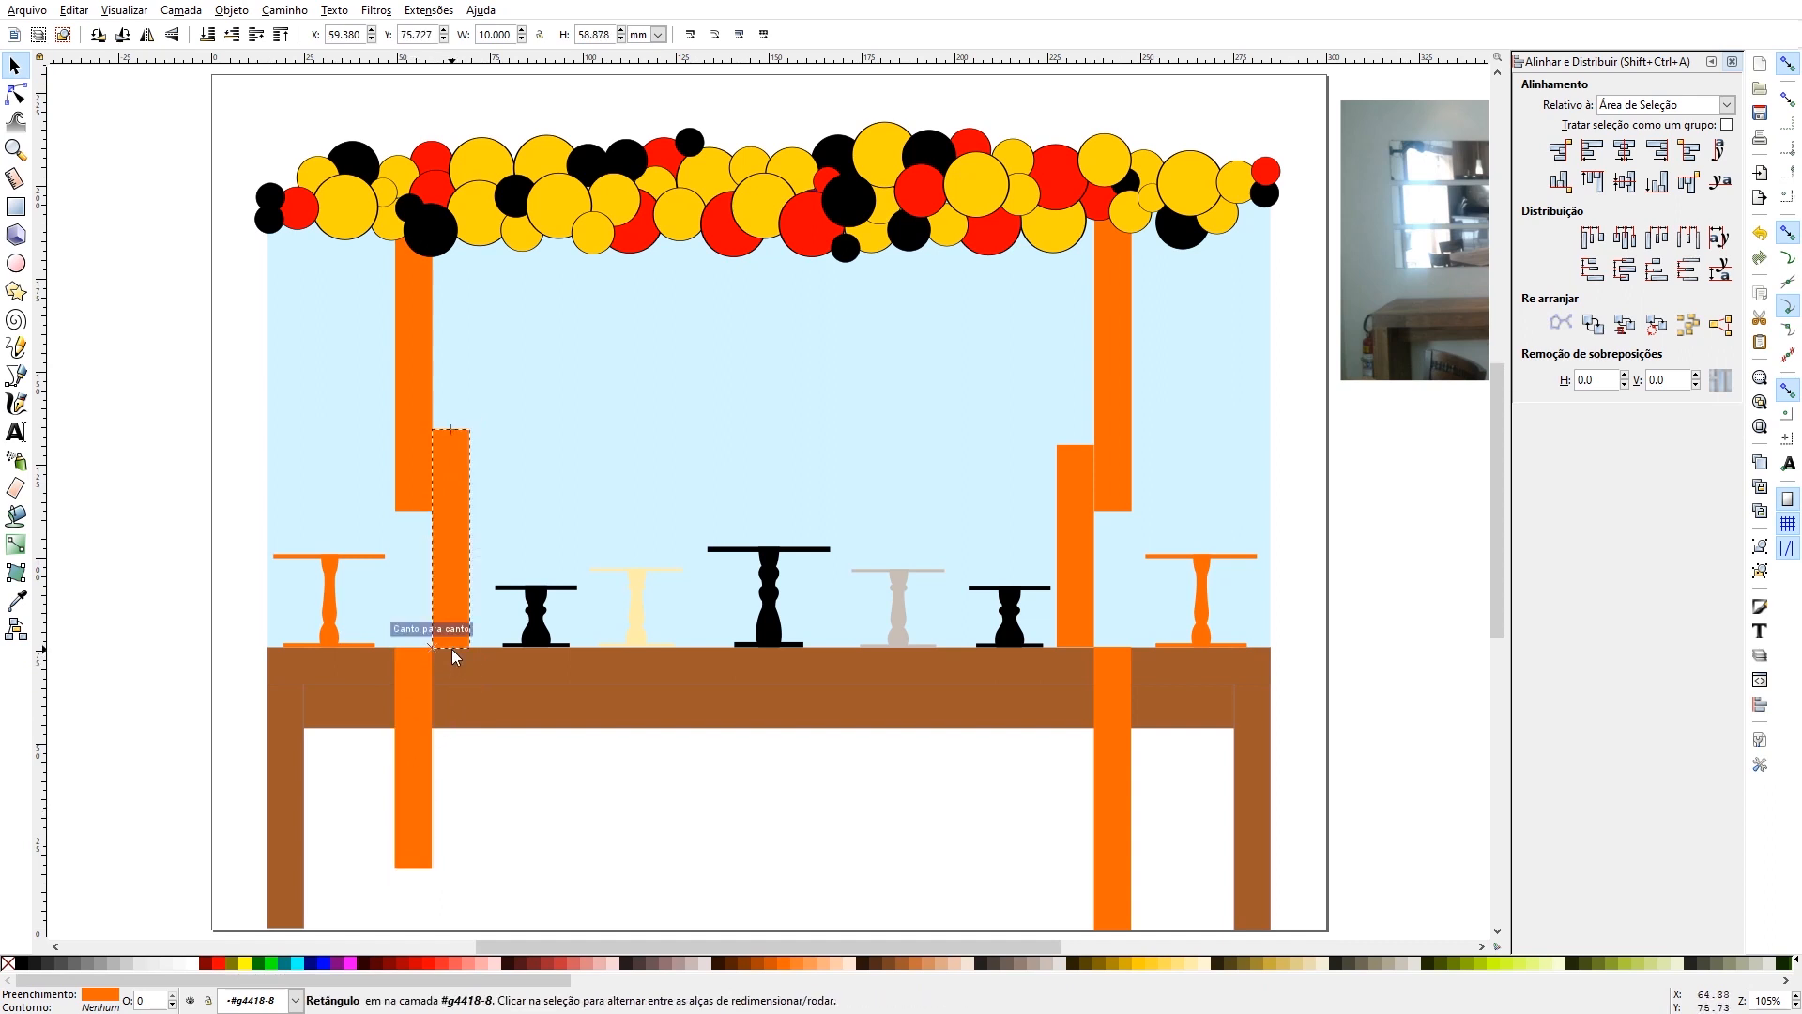
- Stretch the left orange strip in front of the table down to the floor, about 76 mm high
click(406, 825)
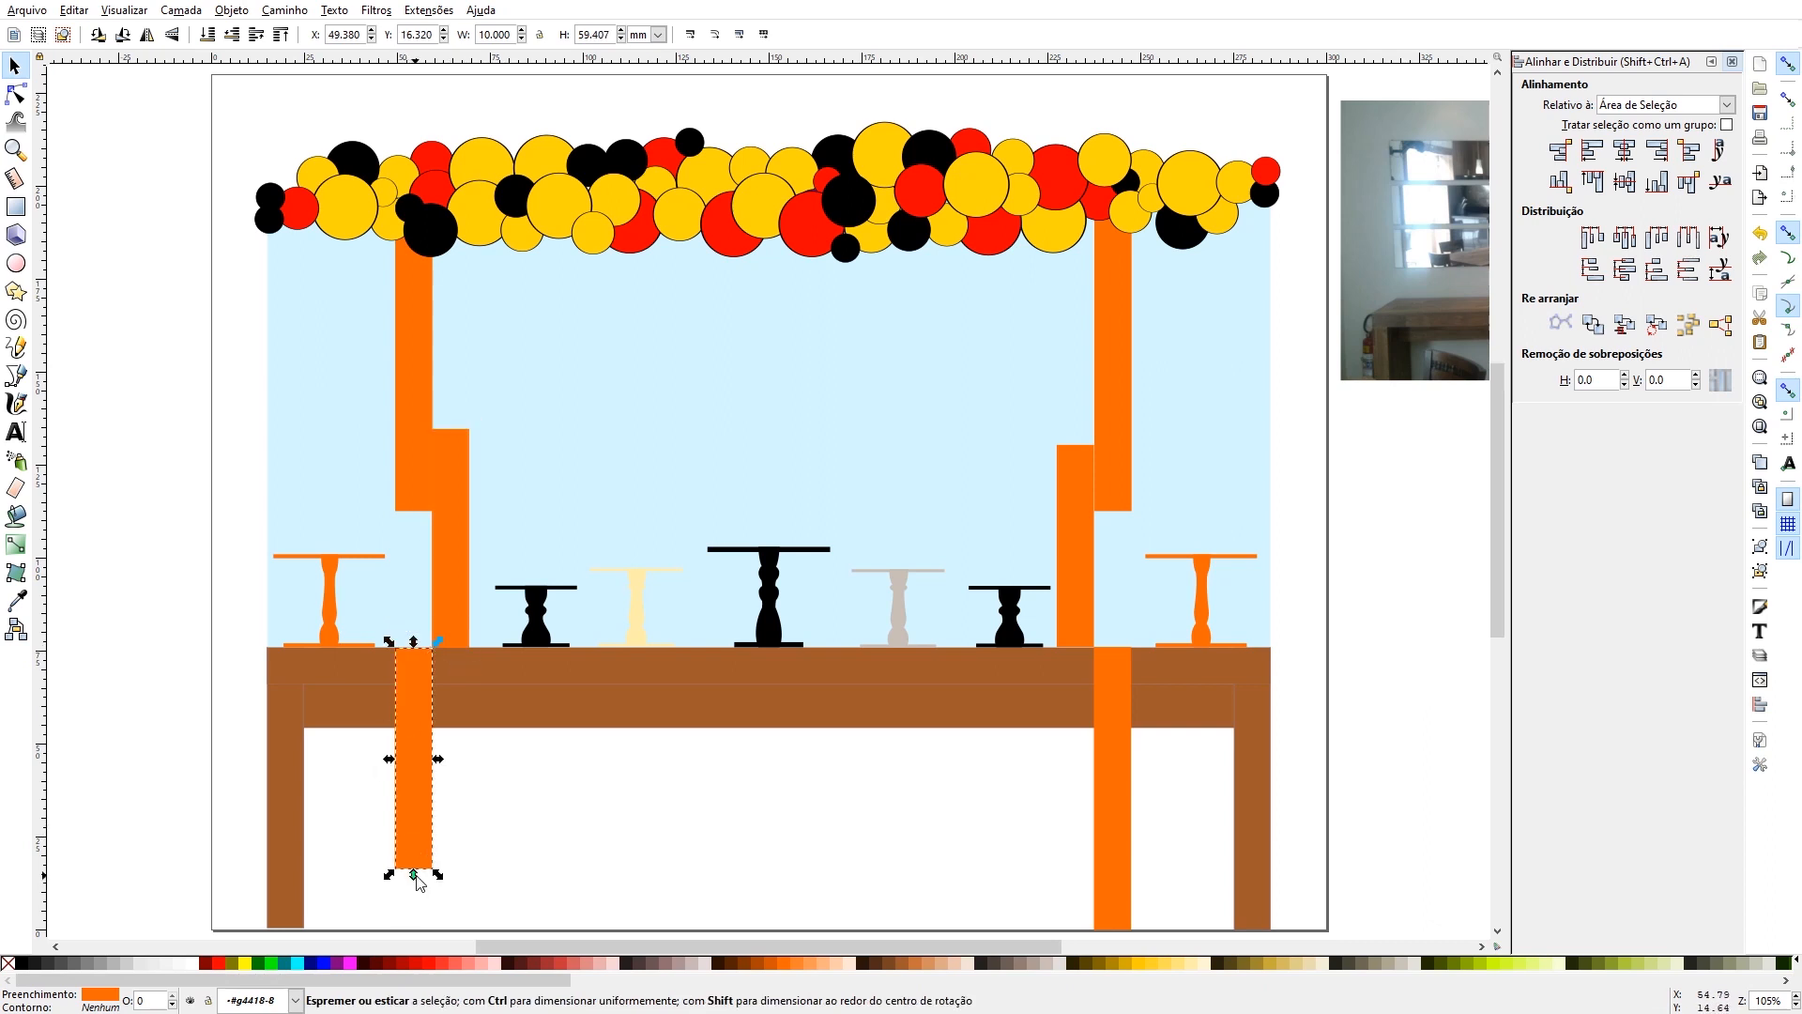
drag(414, 874, 417, 945)
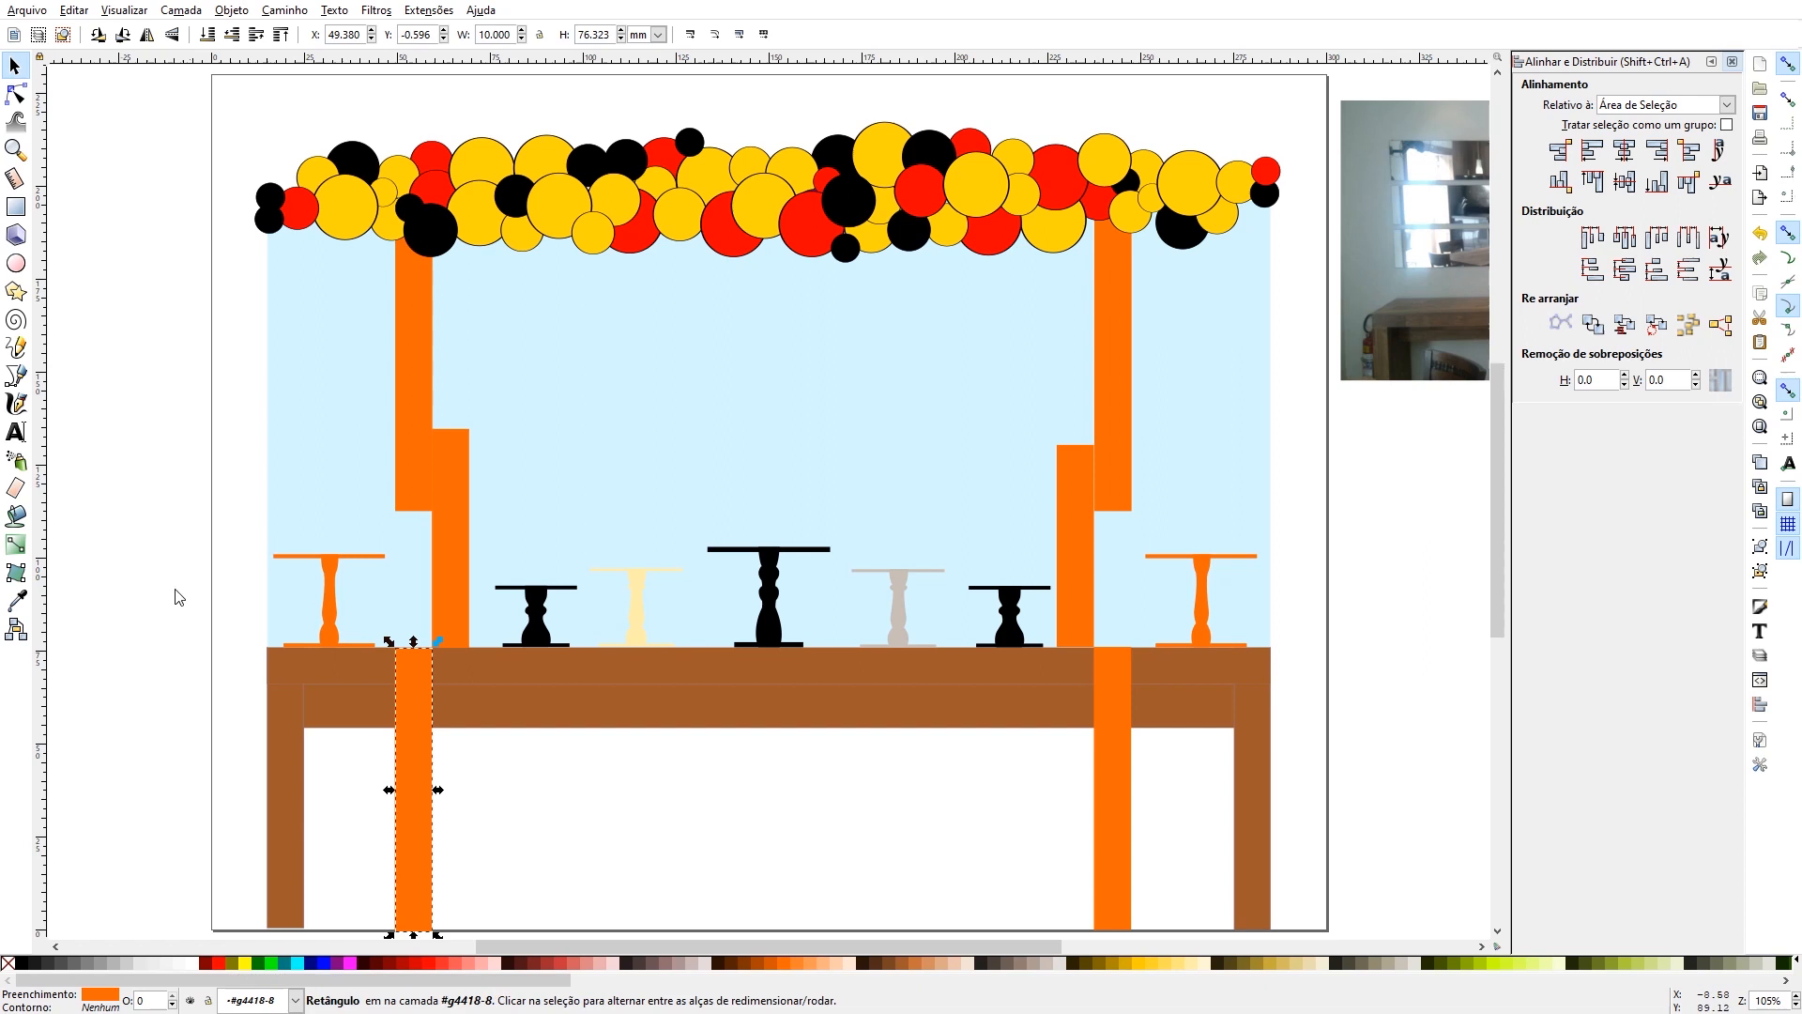
click(182, 528)
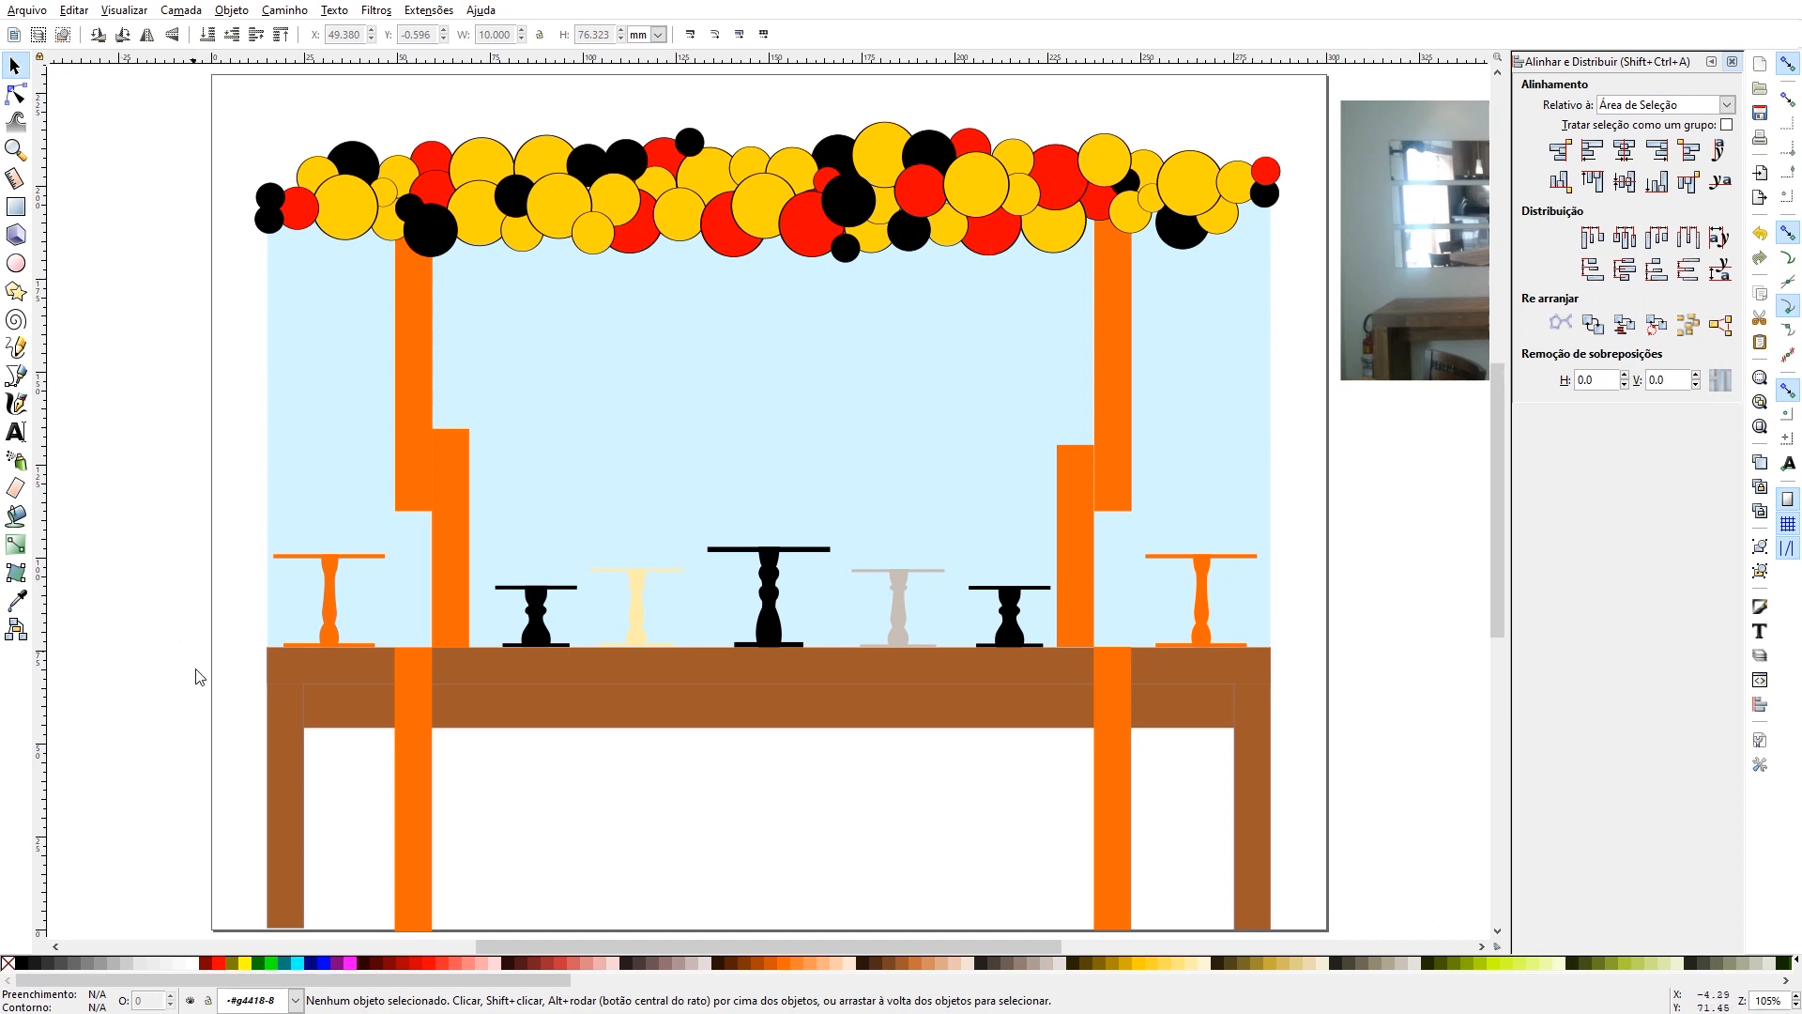
- Import the Hot Wheels logo JPEG as an embedded image and place it on the empty canvas beside the page
click(21, 11)
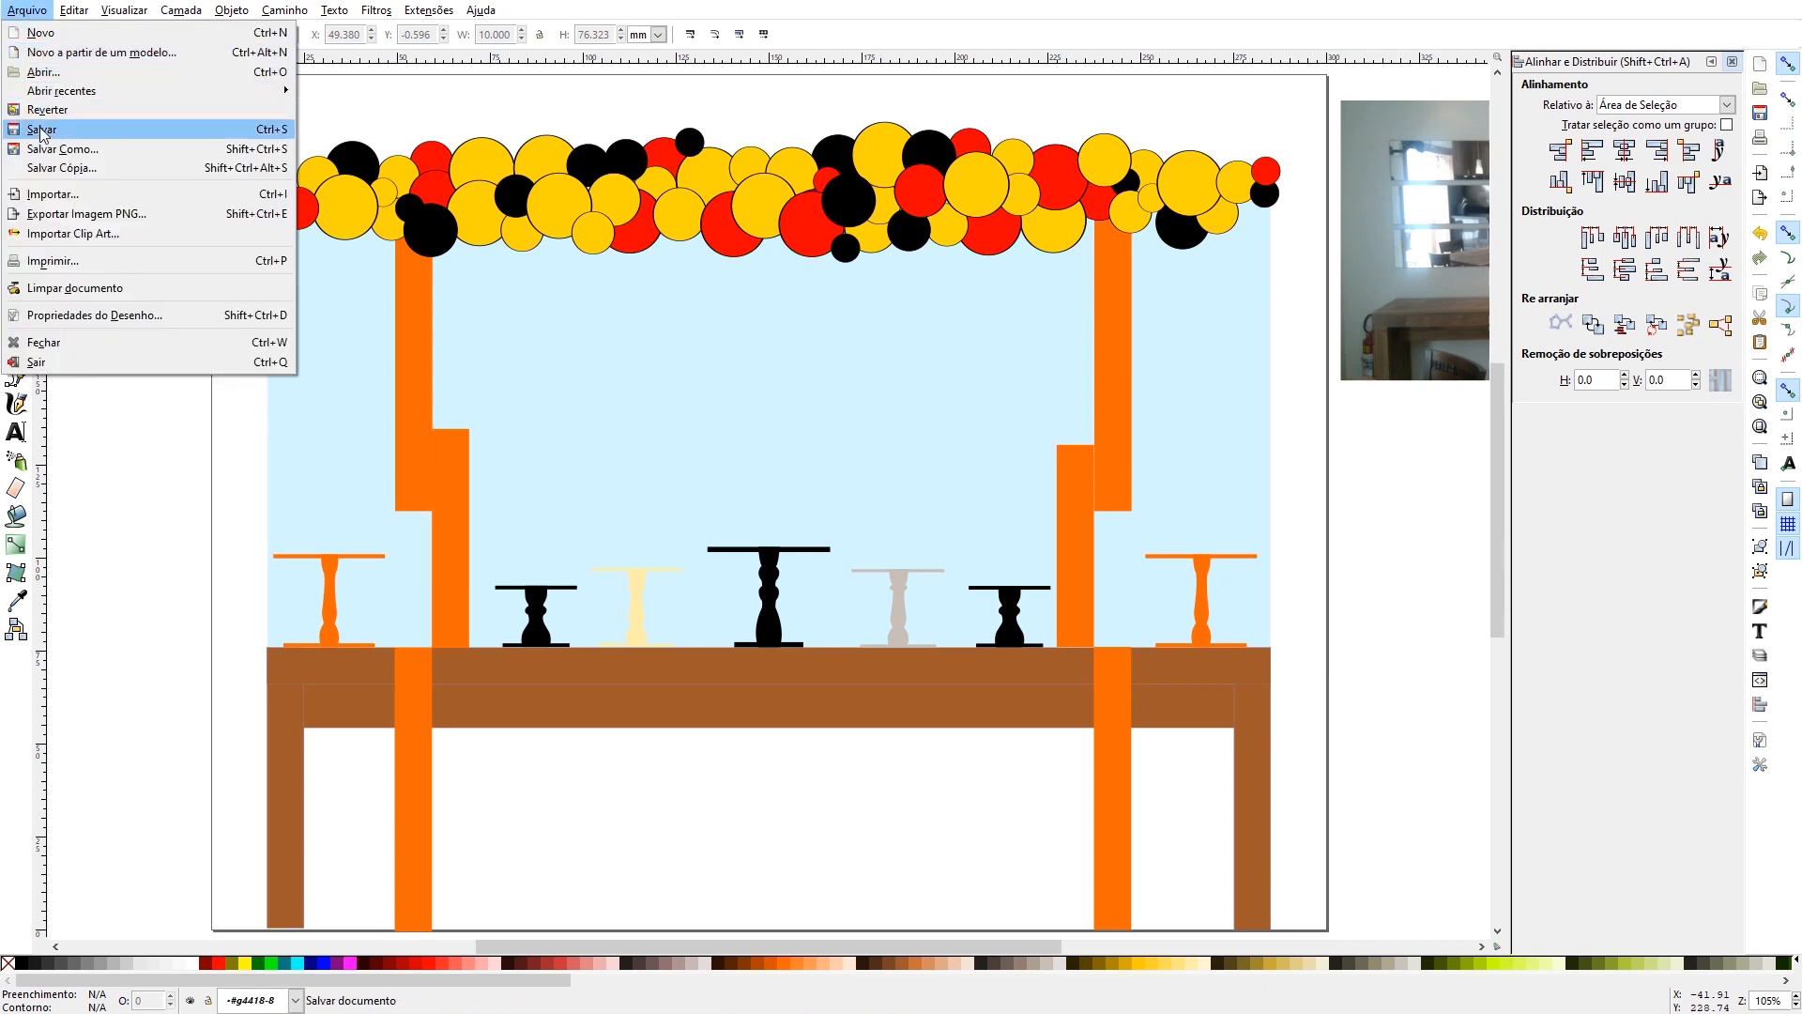
click(66, 195)
click(1110, 660)
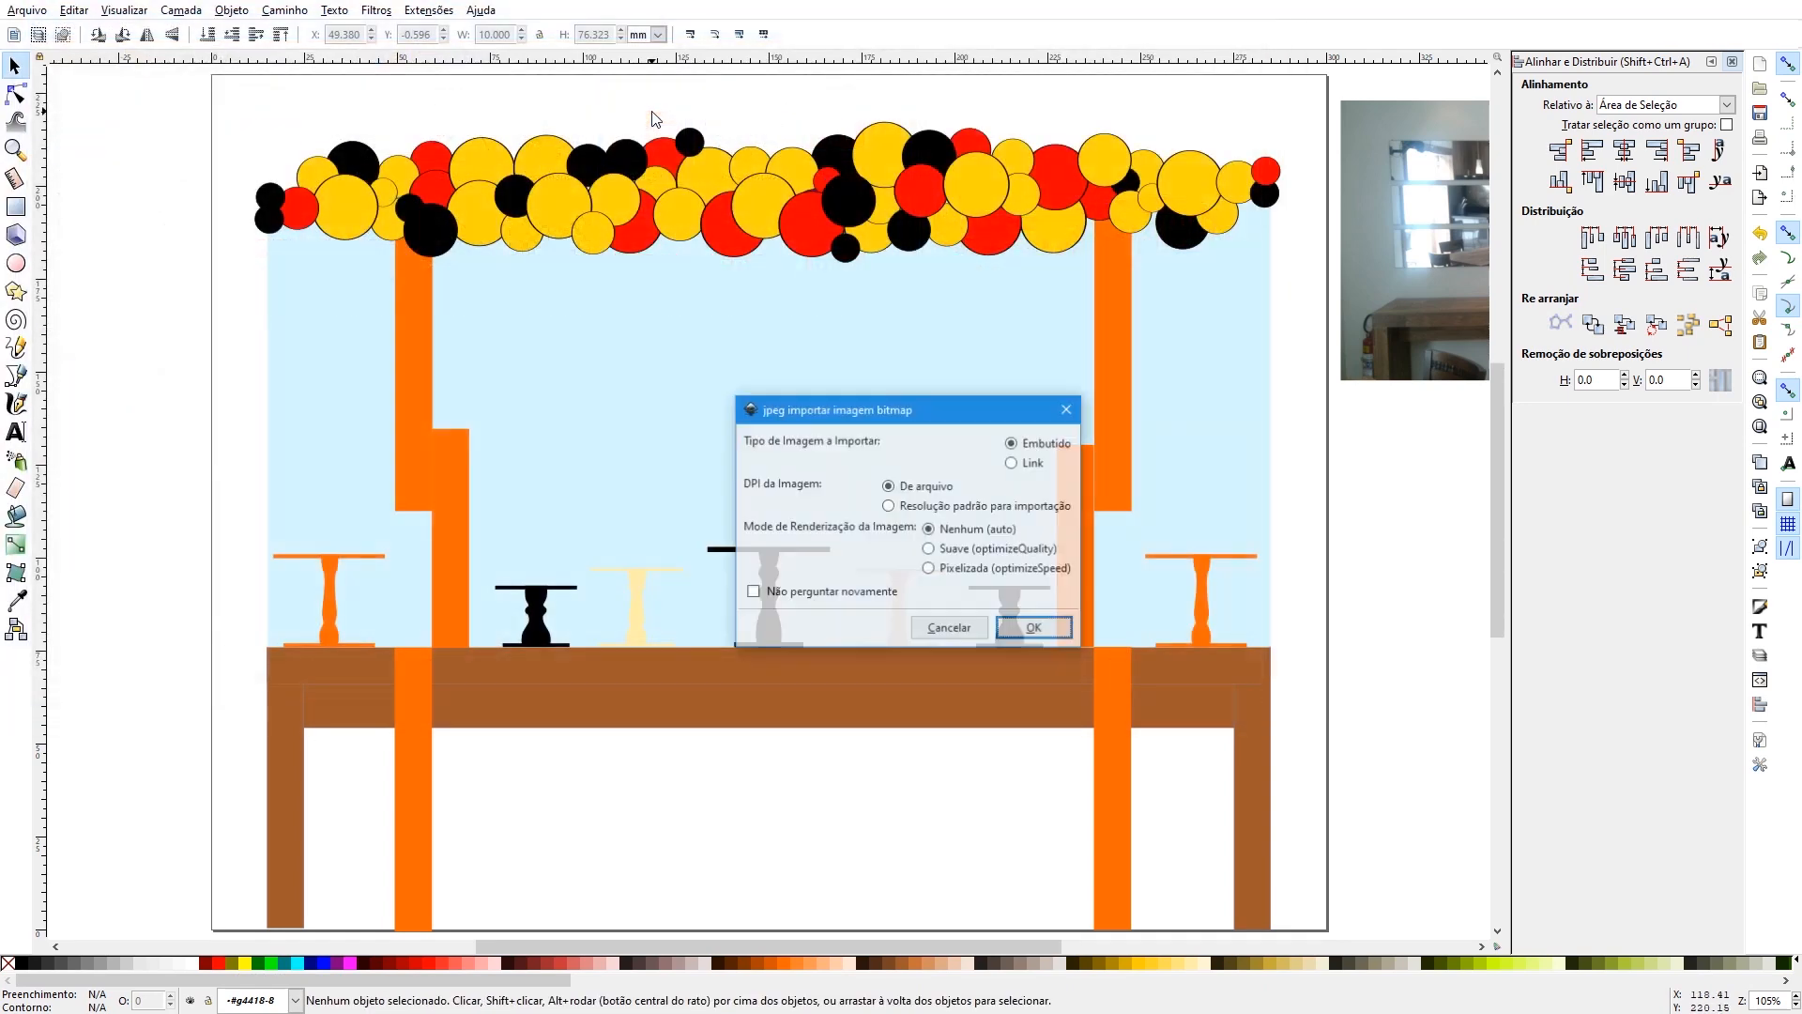
click(1033, 628)
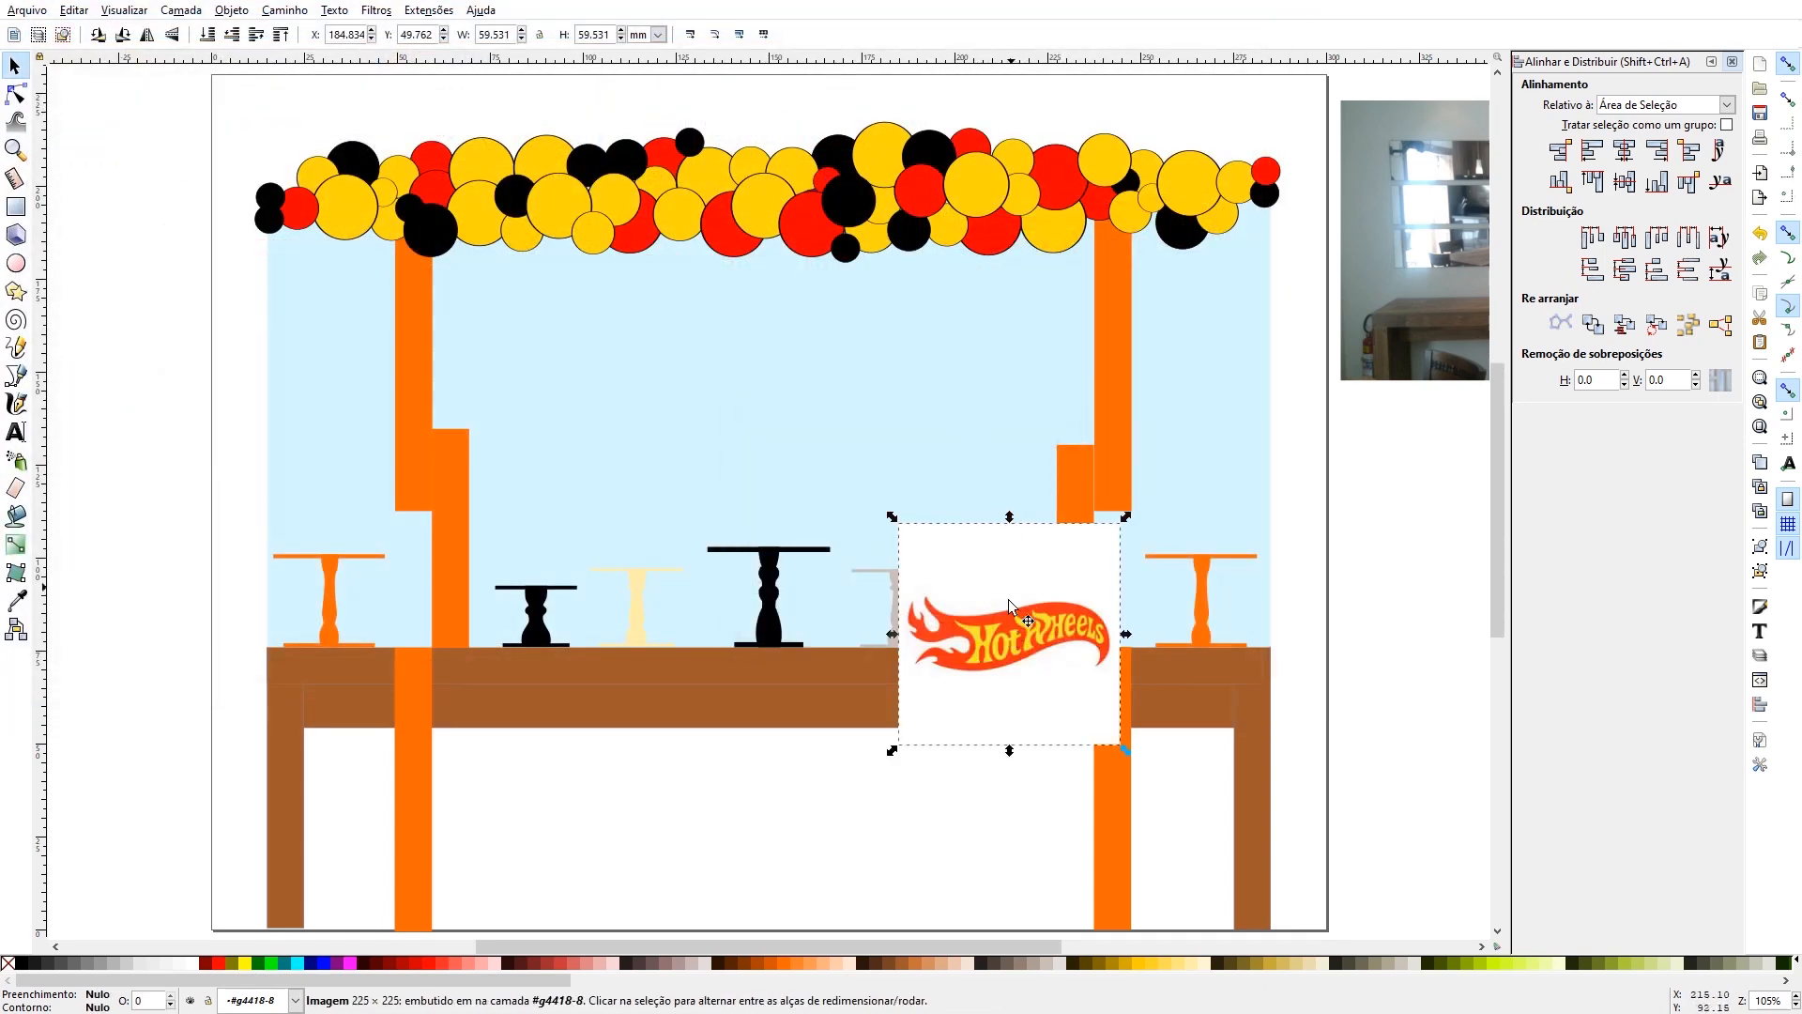
drag(1010, 639, 230, 239)
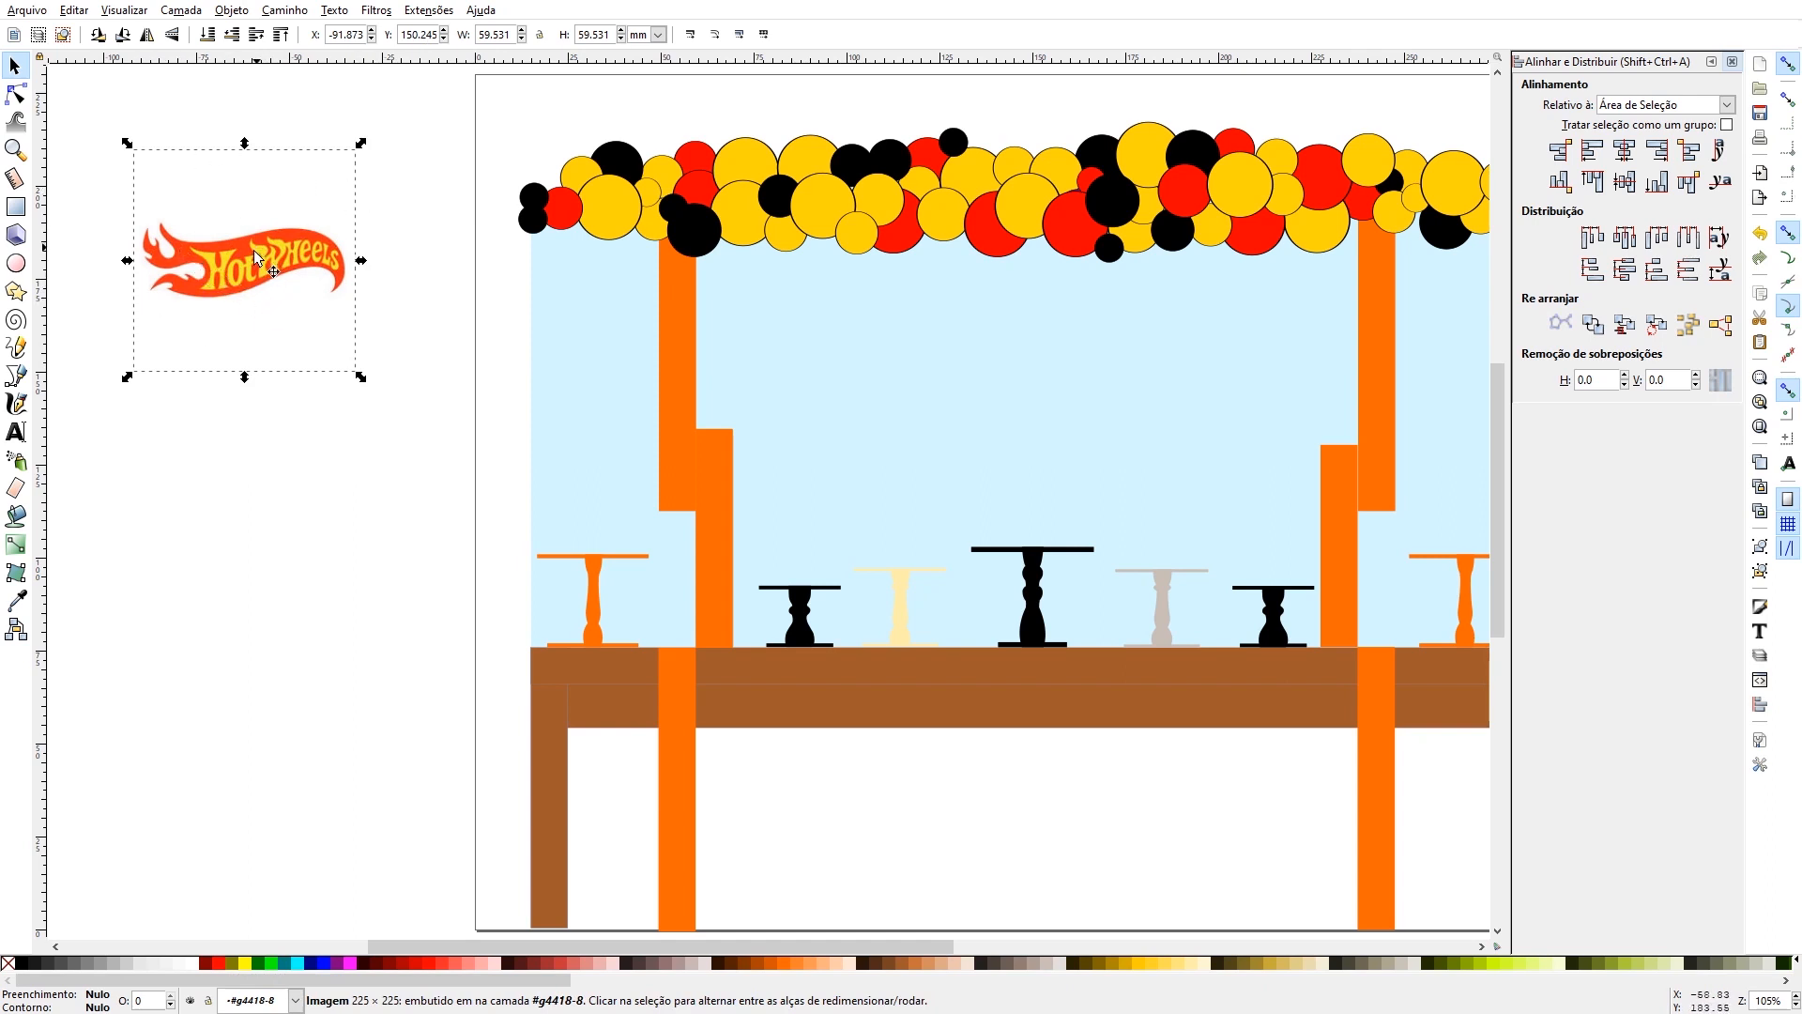
drag(254, 281, 216, 368)
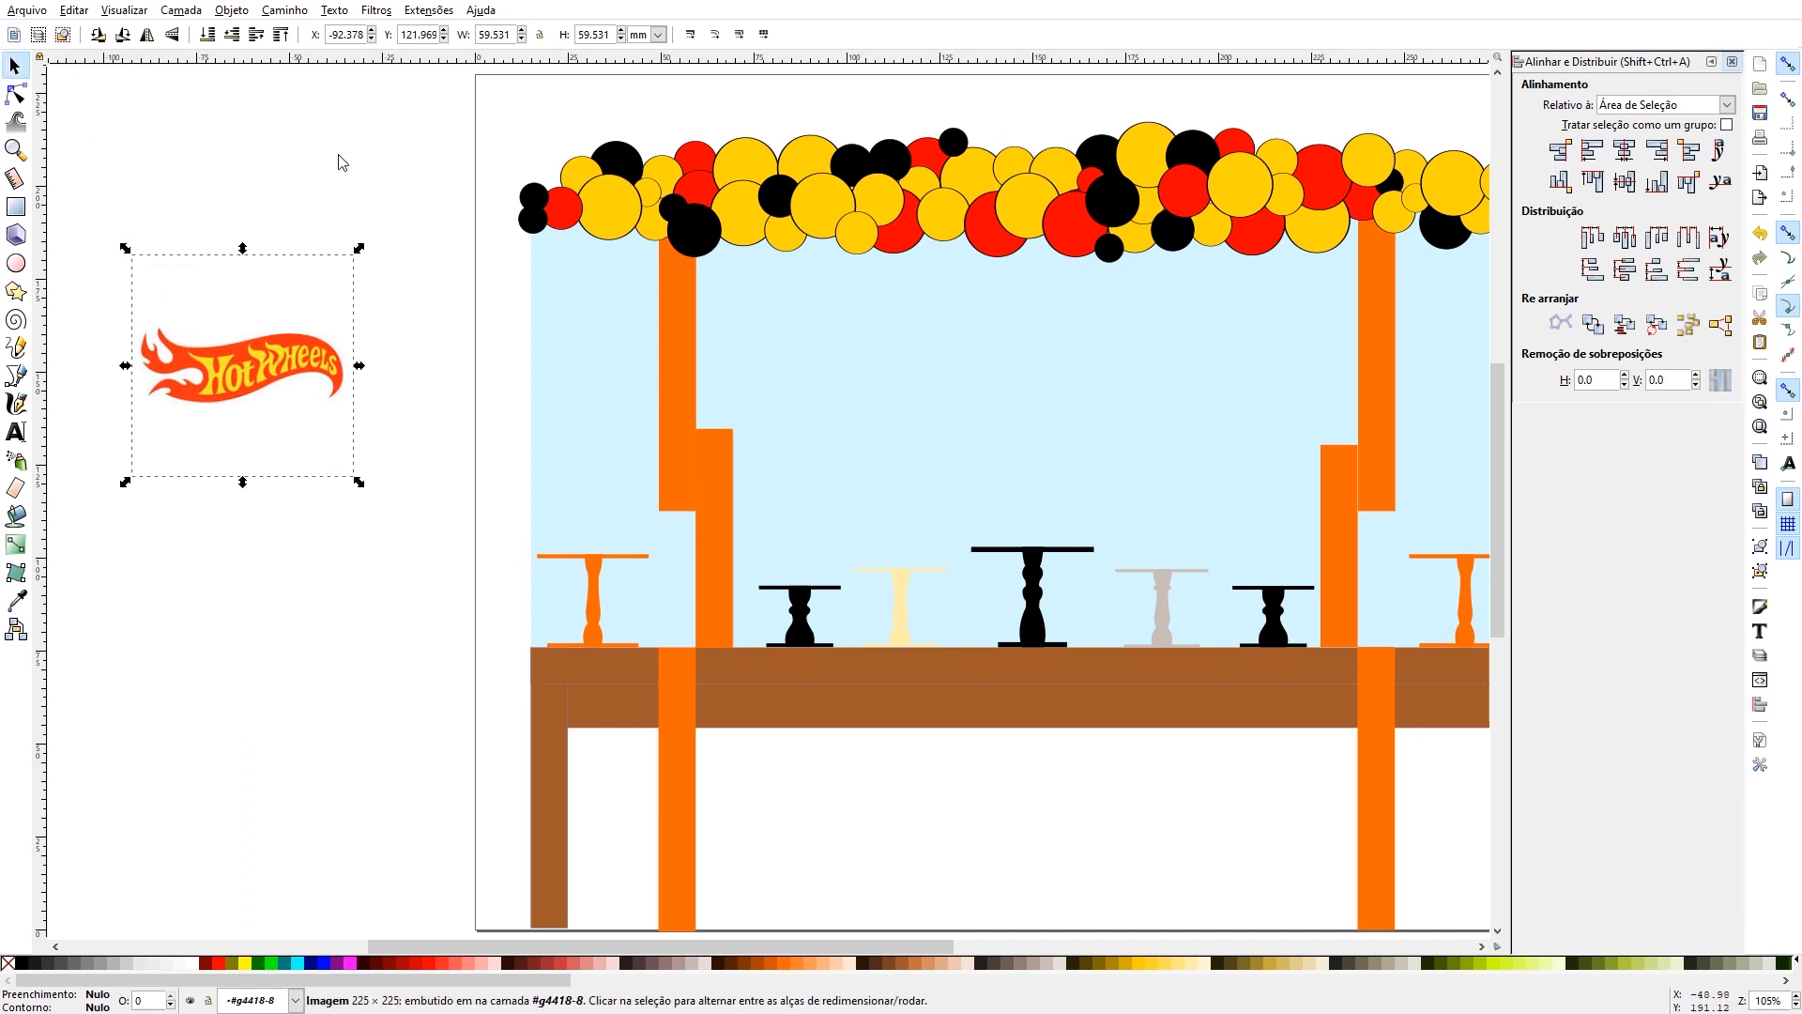
- Trace the Hot Wheels image into a single silhouette path by brightness level with a 0.780 threshold, checking the preview
click(287, 10)
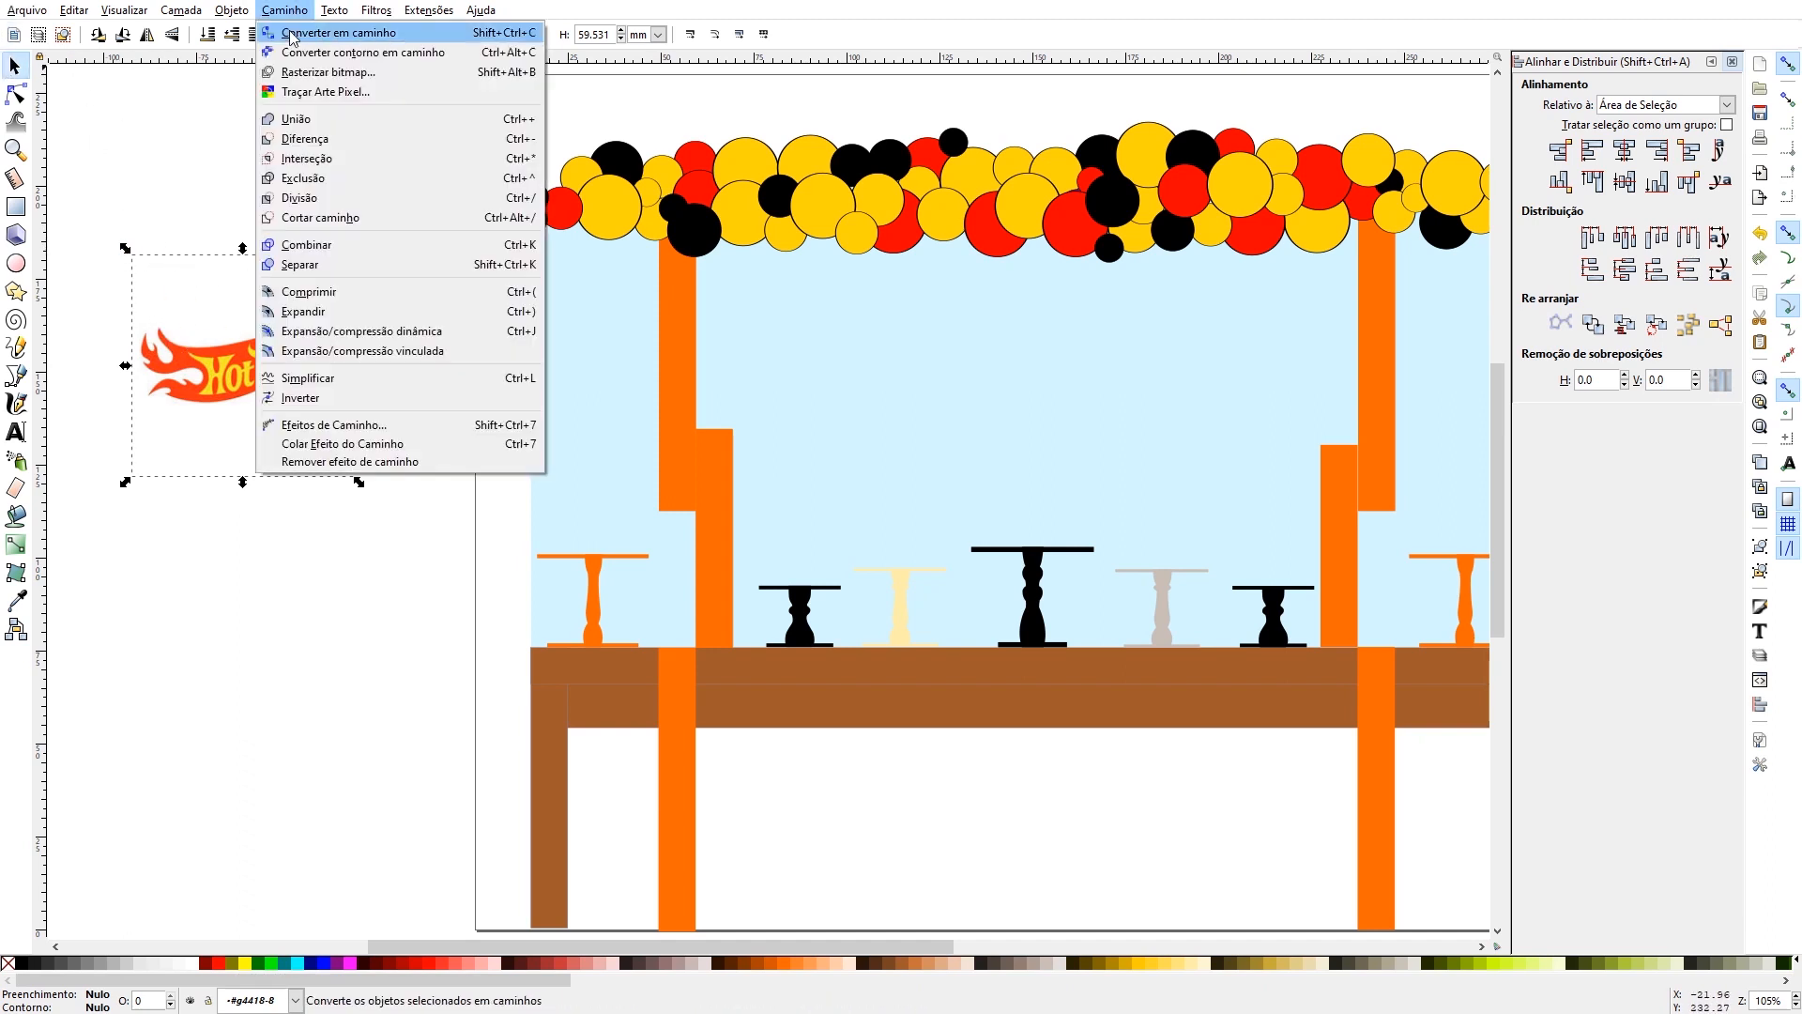
click(334, 75)
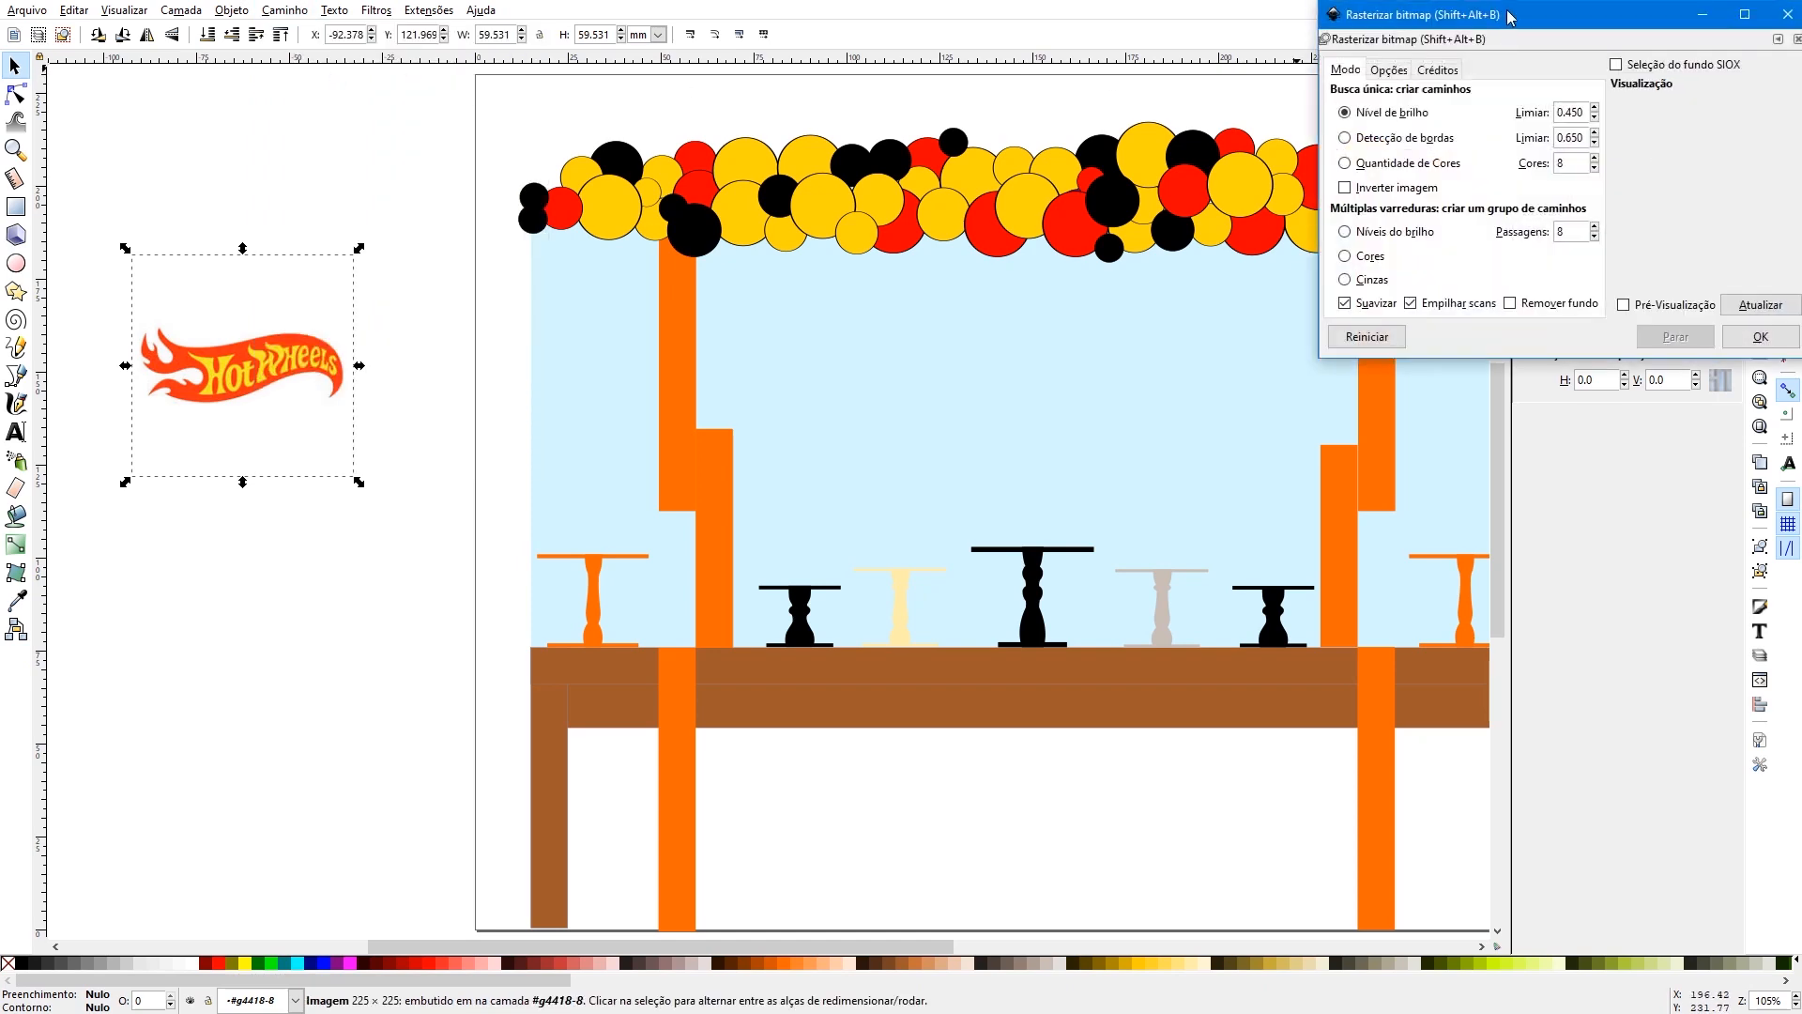
drag(1509, 17, 821, 133)
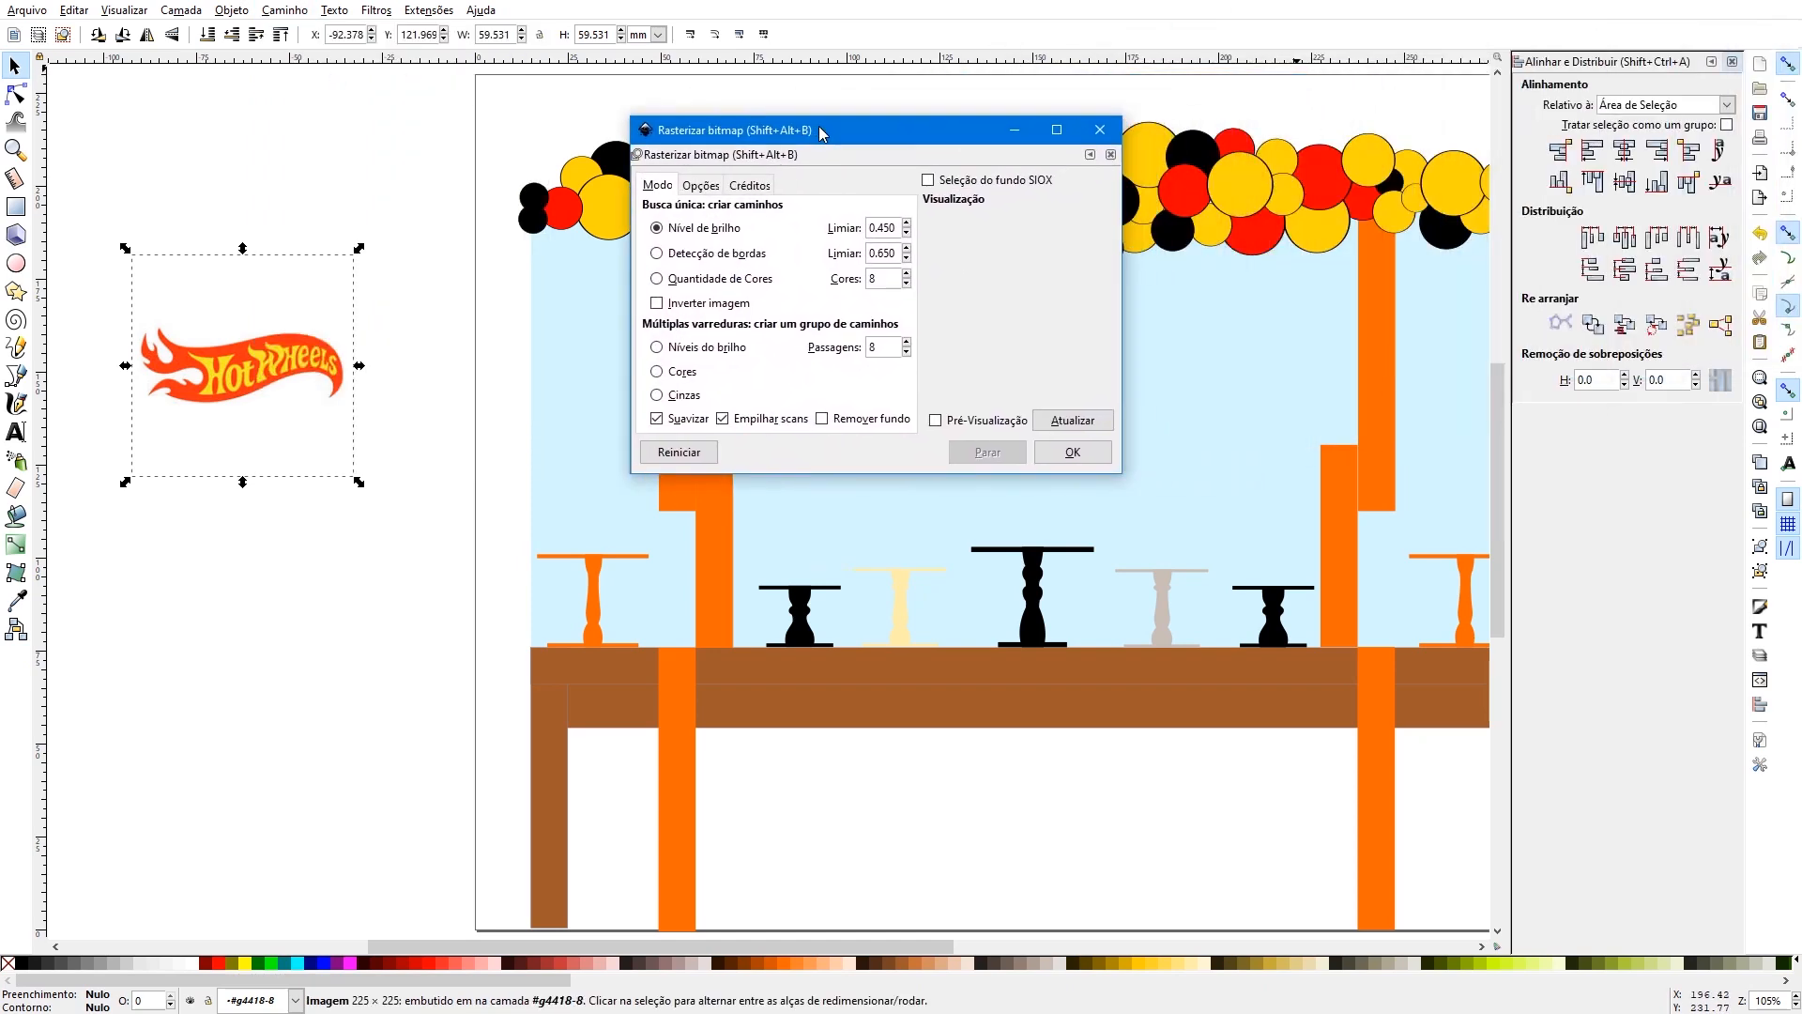
click(935, 420)
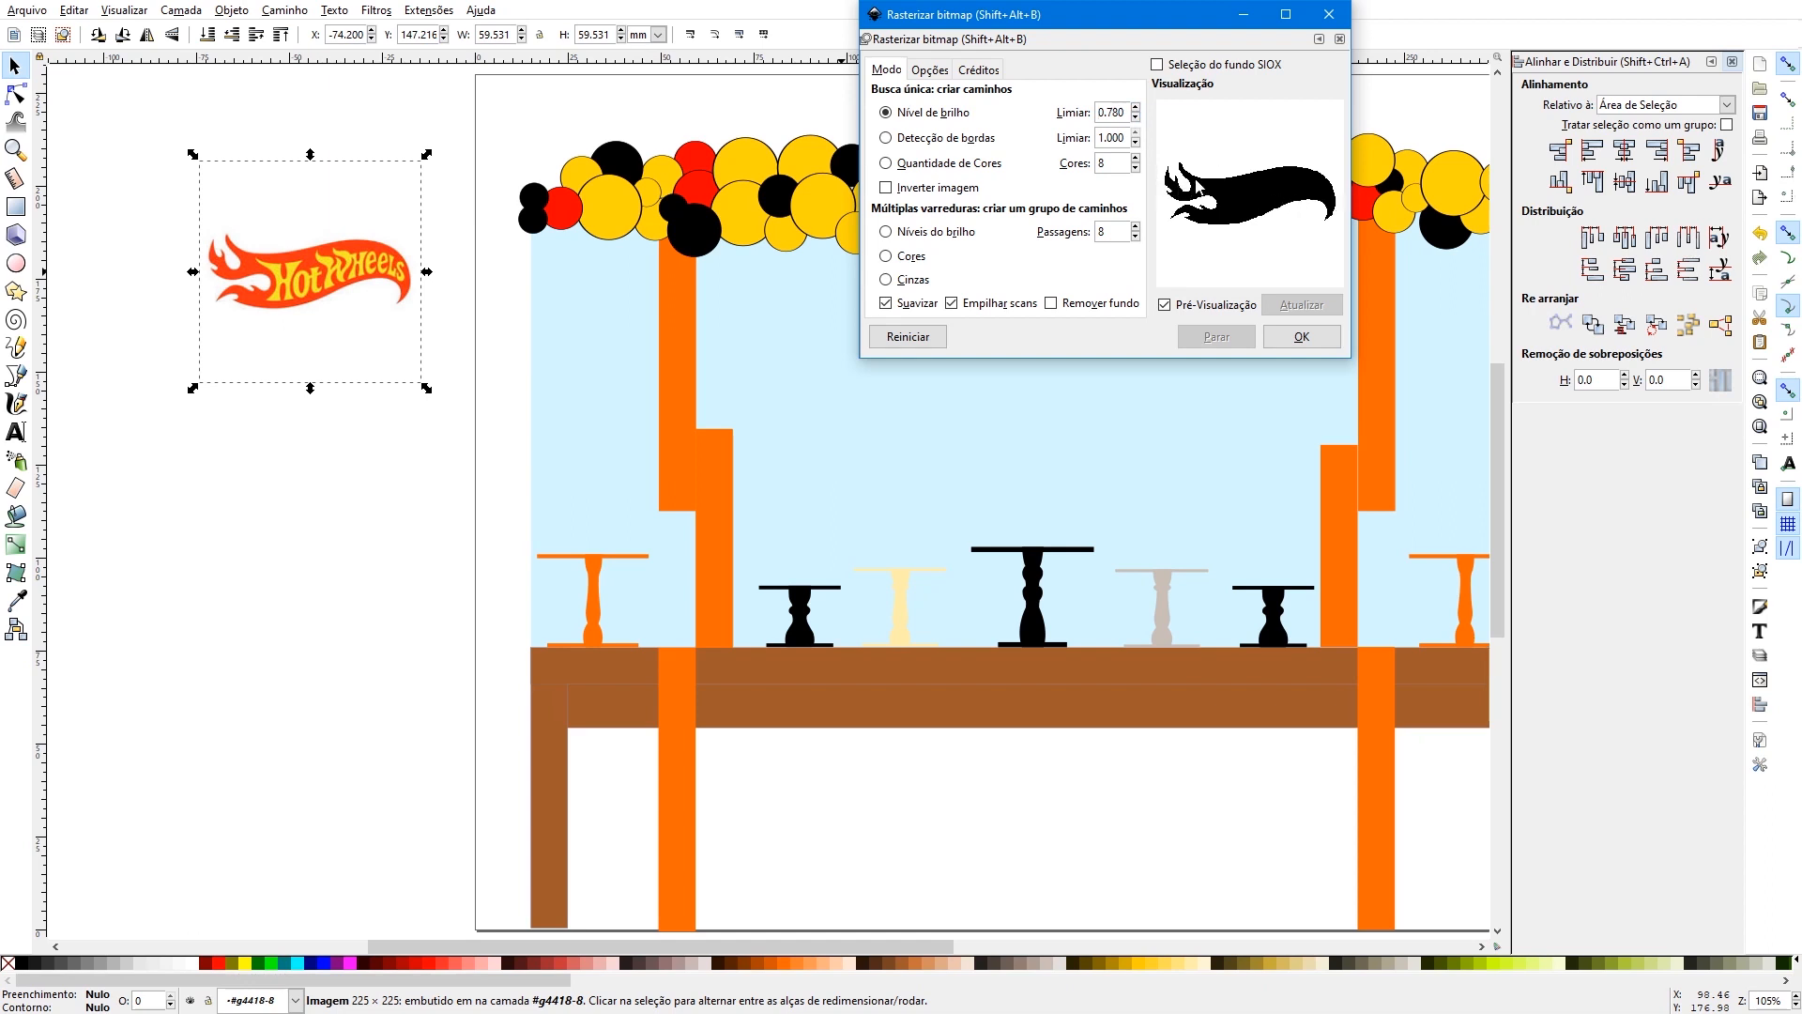
click(1301, 336)
- Move the black traced silhouette below the logo image and shift the image slightly up and away from it
drag(304, 272, 289, 435)
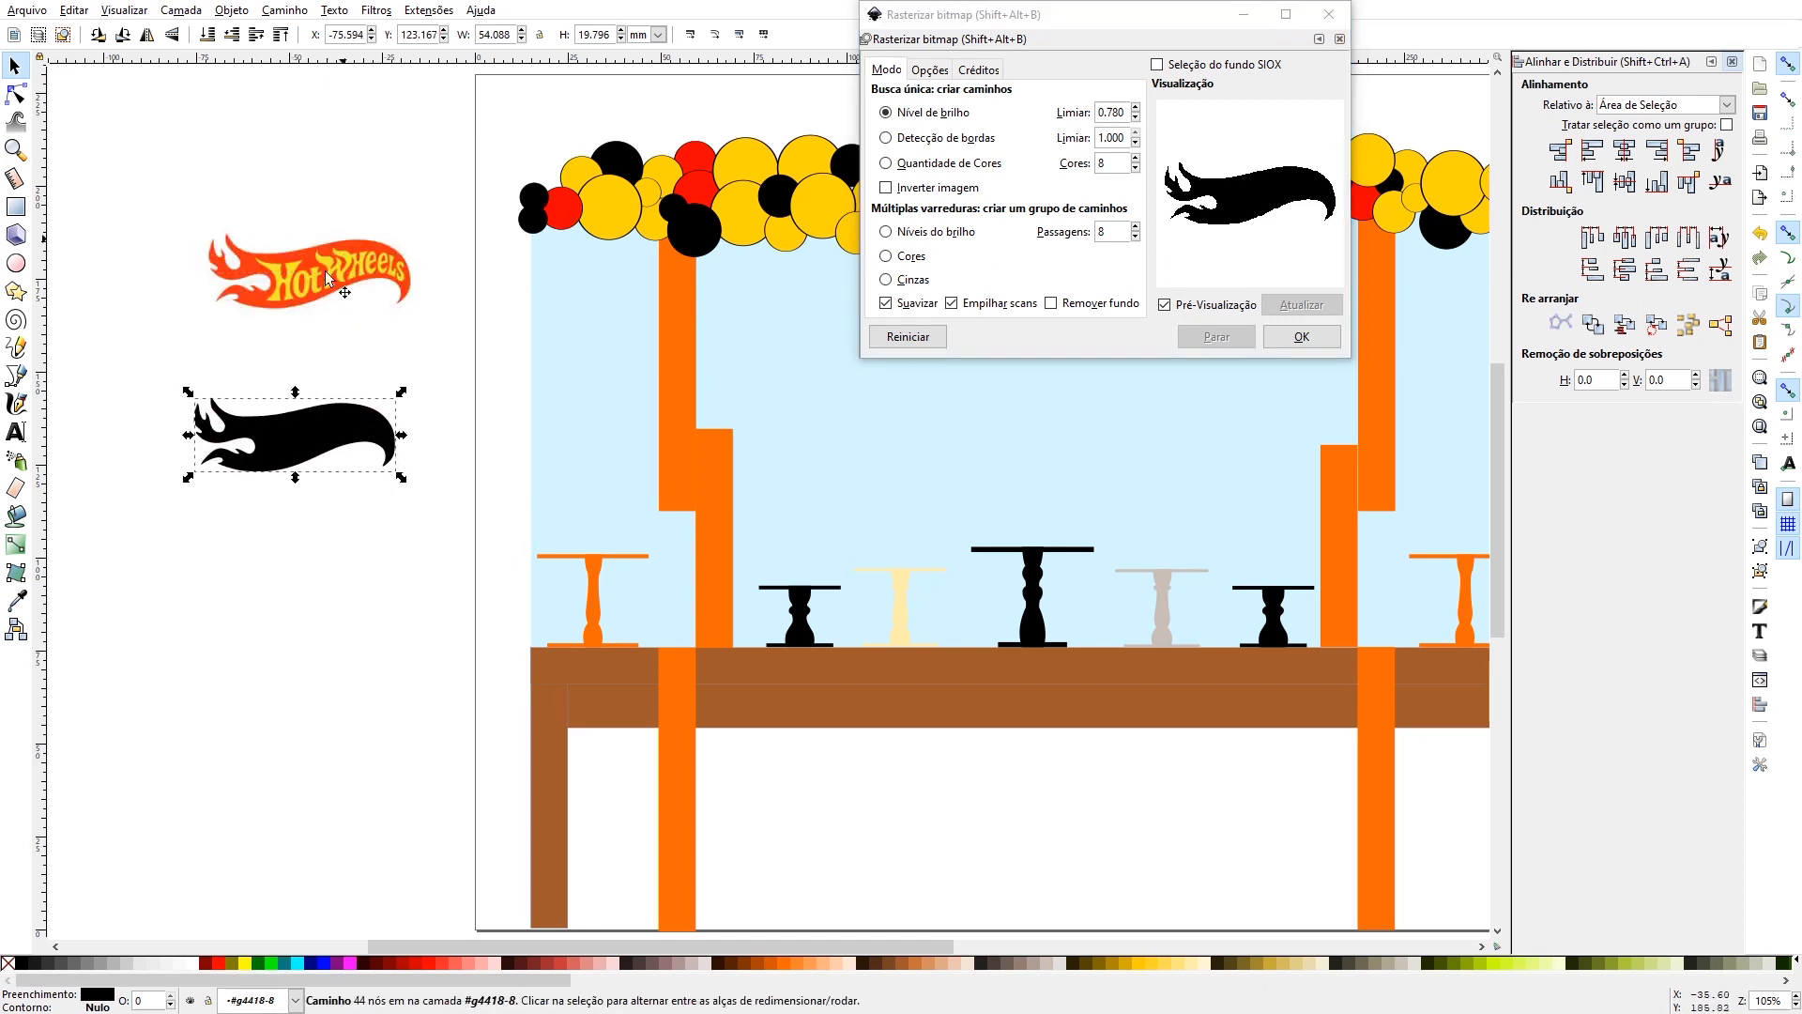
click(275, 470)
click(309, 261)
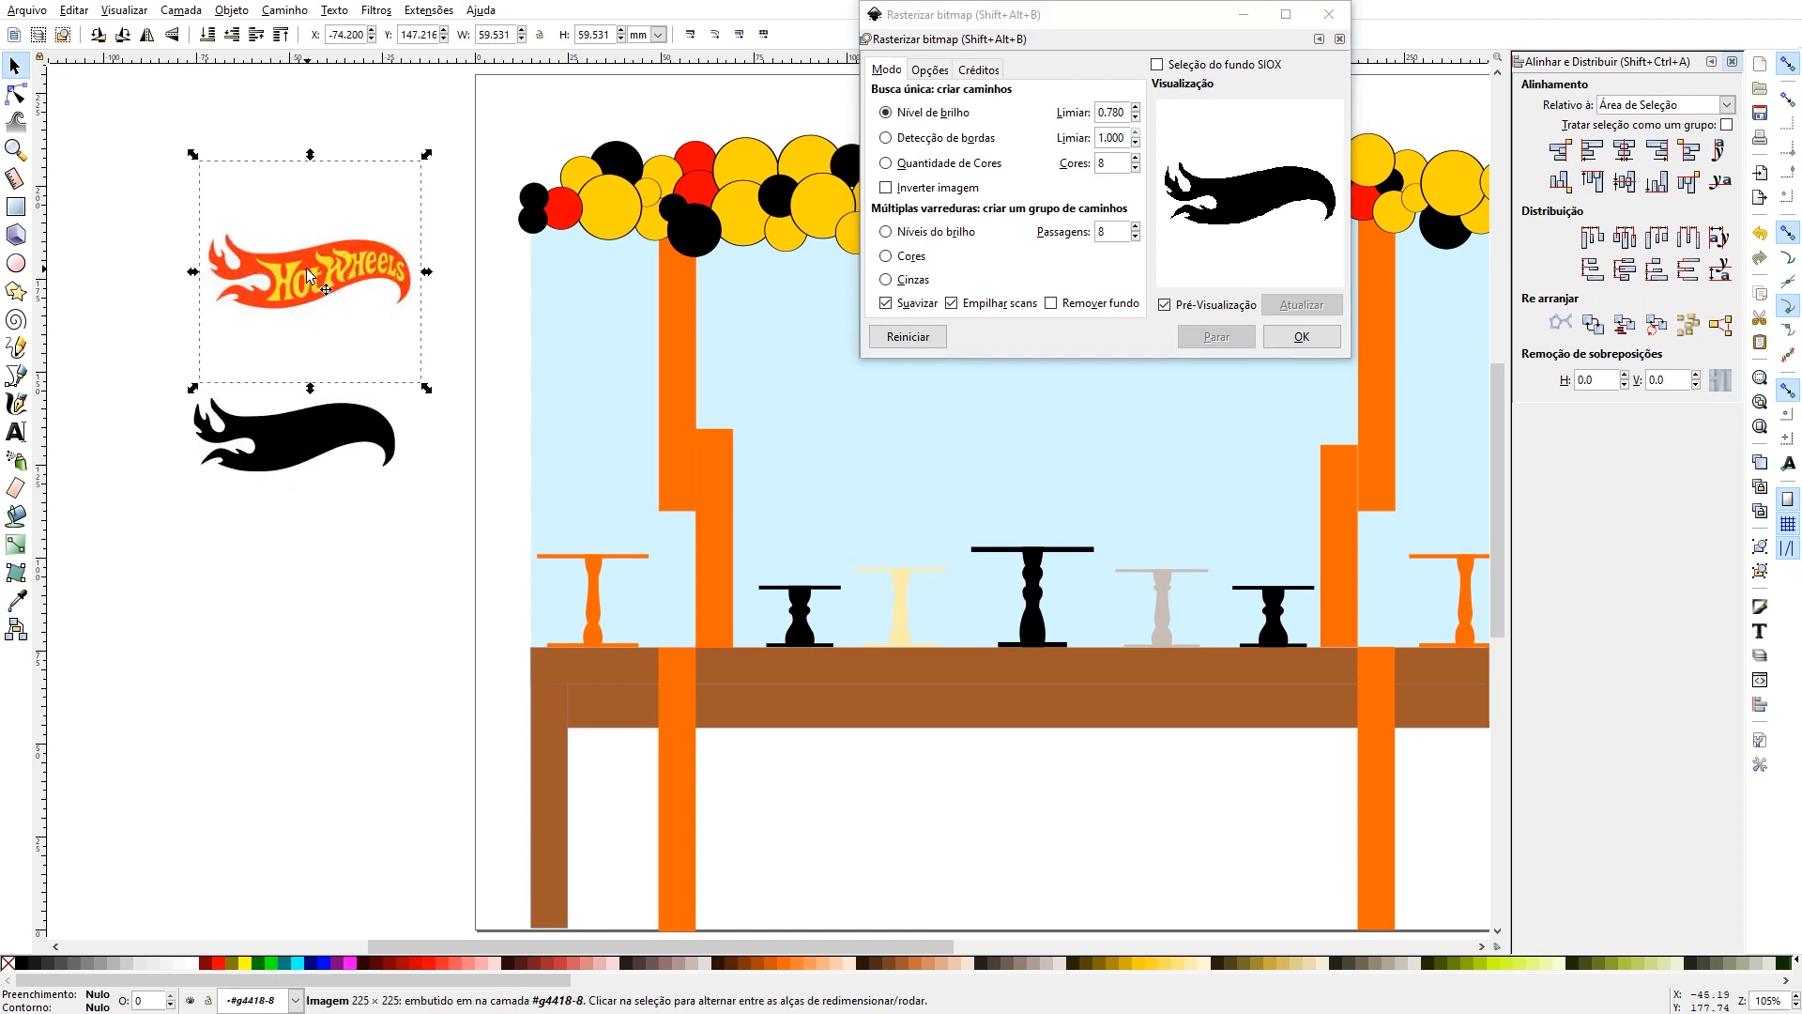
drag(307, 252, 324, 235)
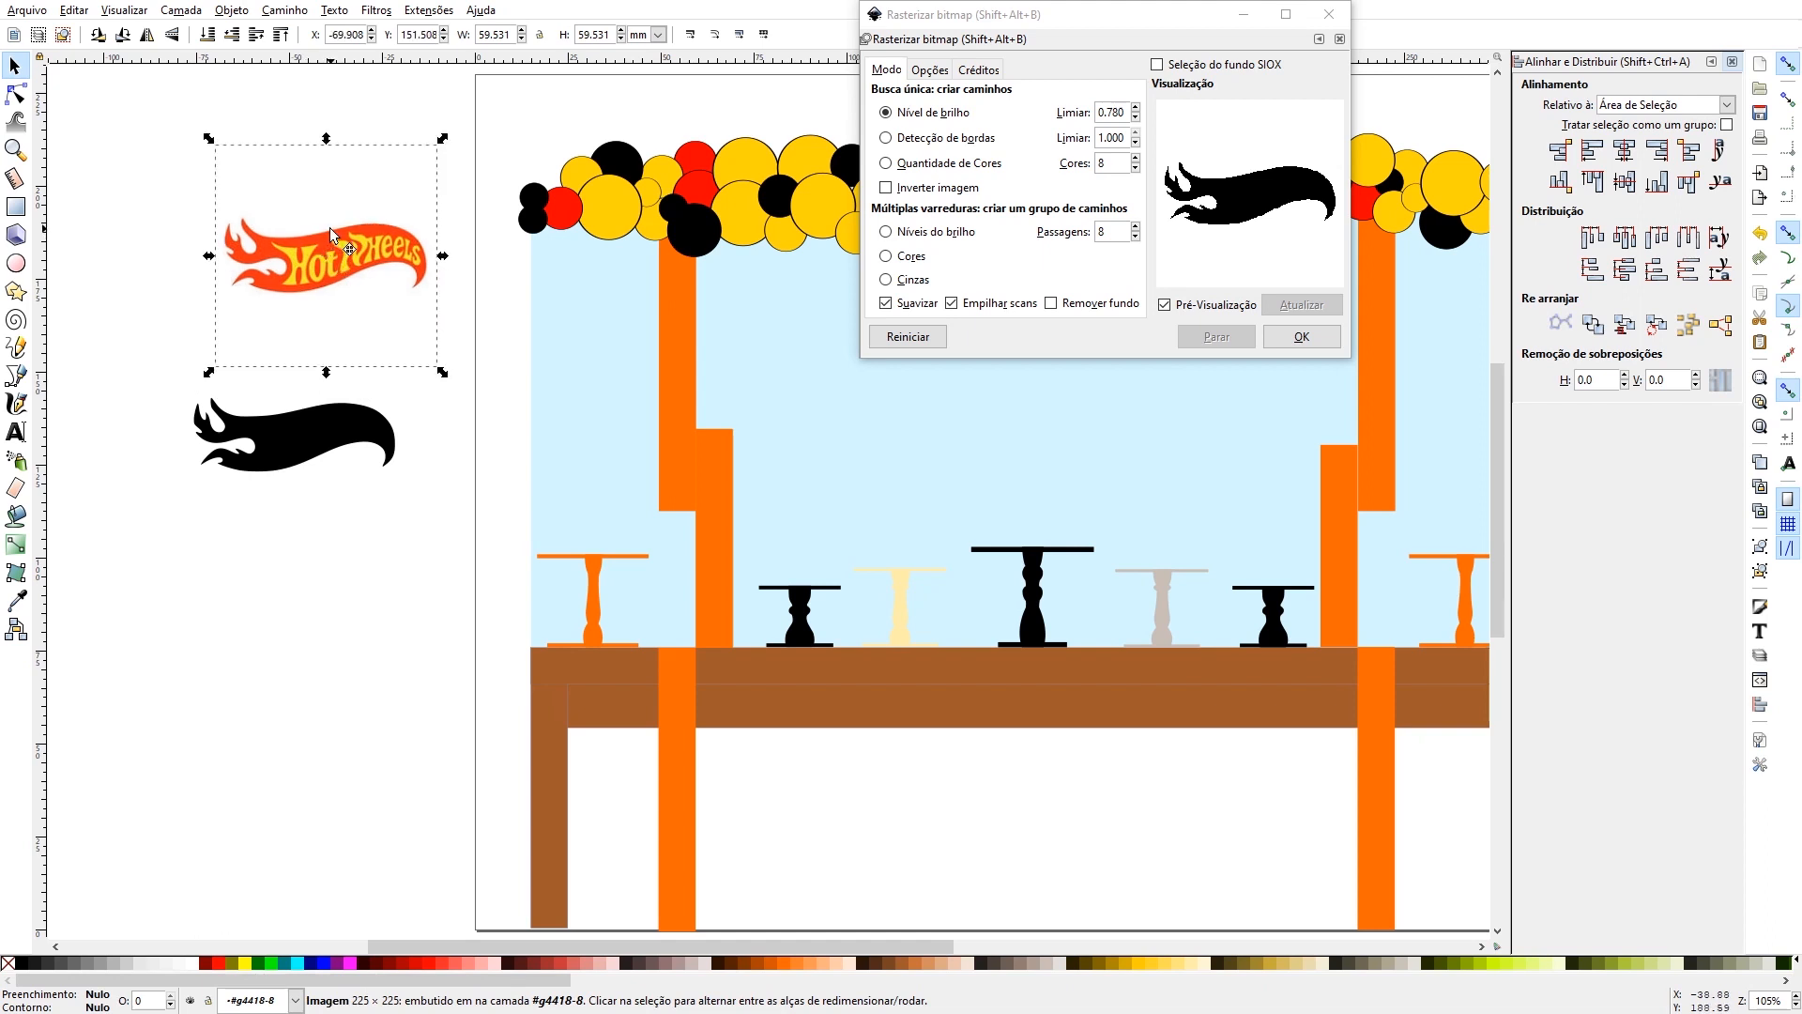
- Try pulling a node on the silhouette's upper edge upward, close the bitmap tracing dialog, and undo the node change
double_click(302, 438)
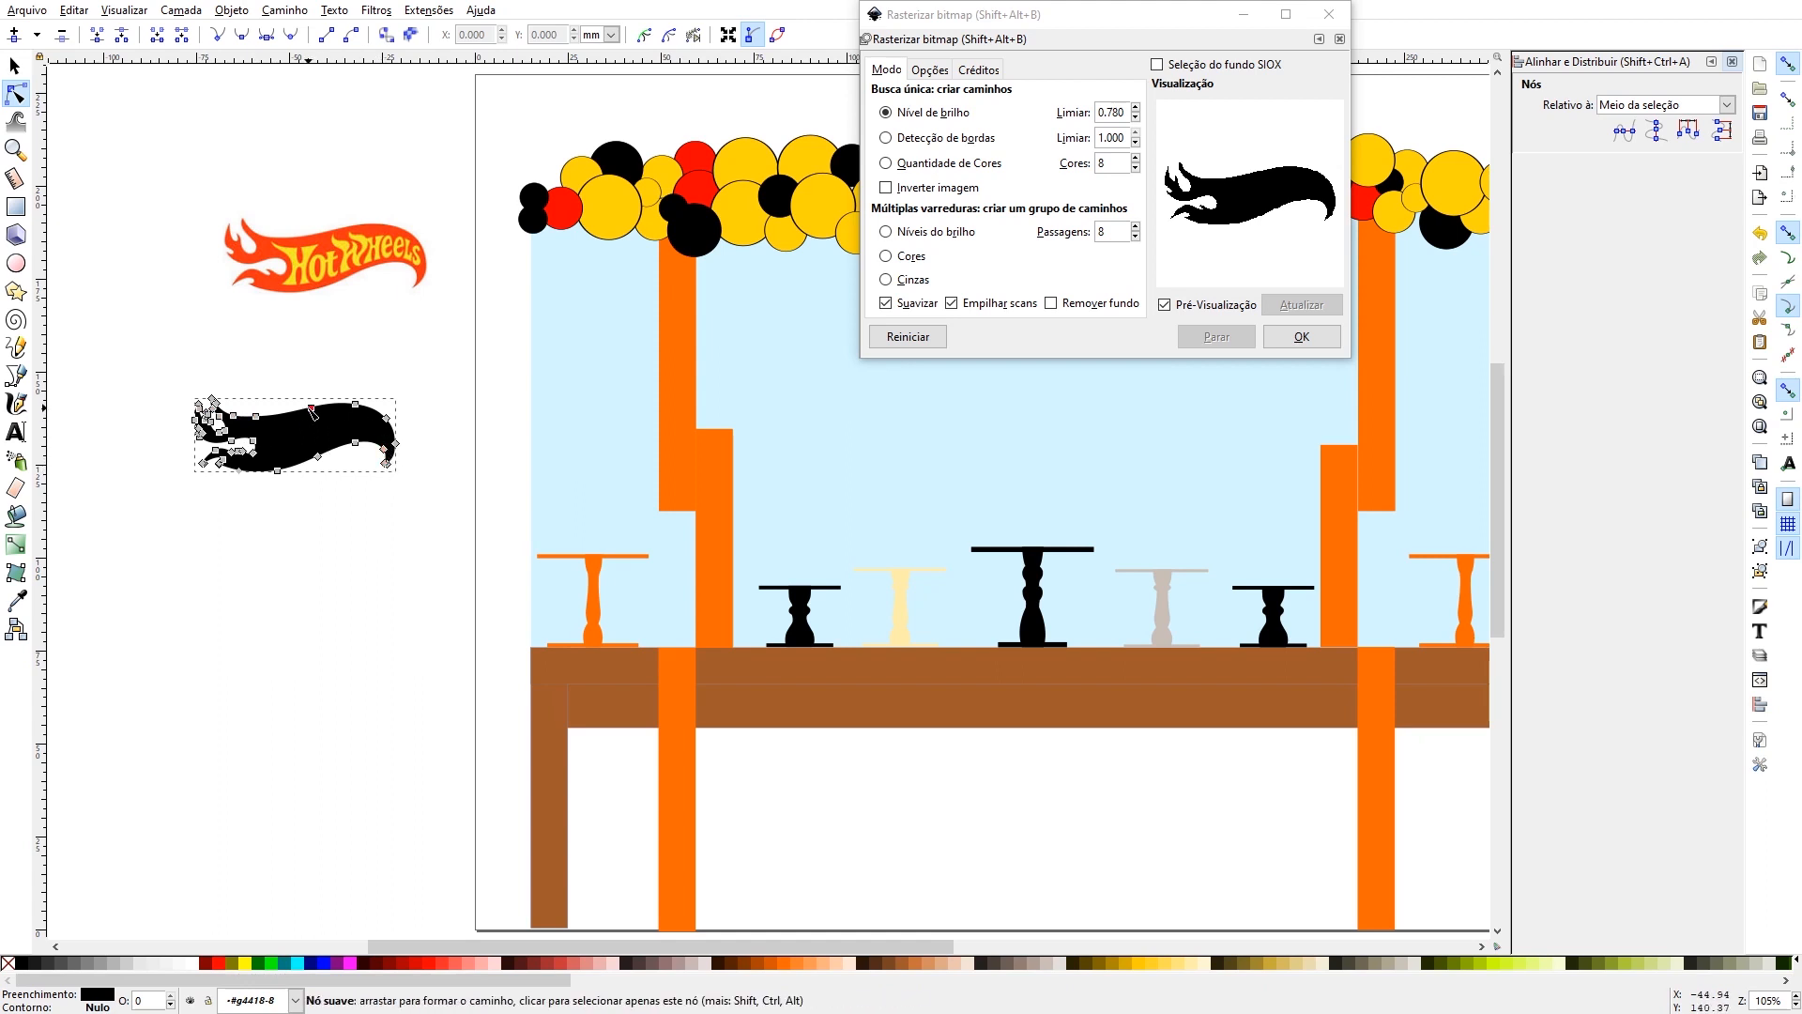
drag(312, 410, 296, 354)
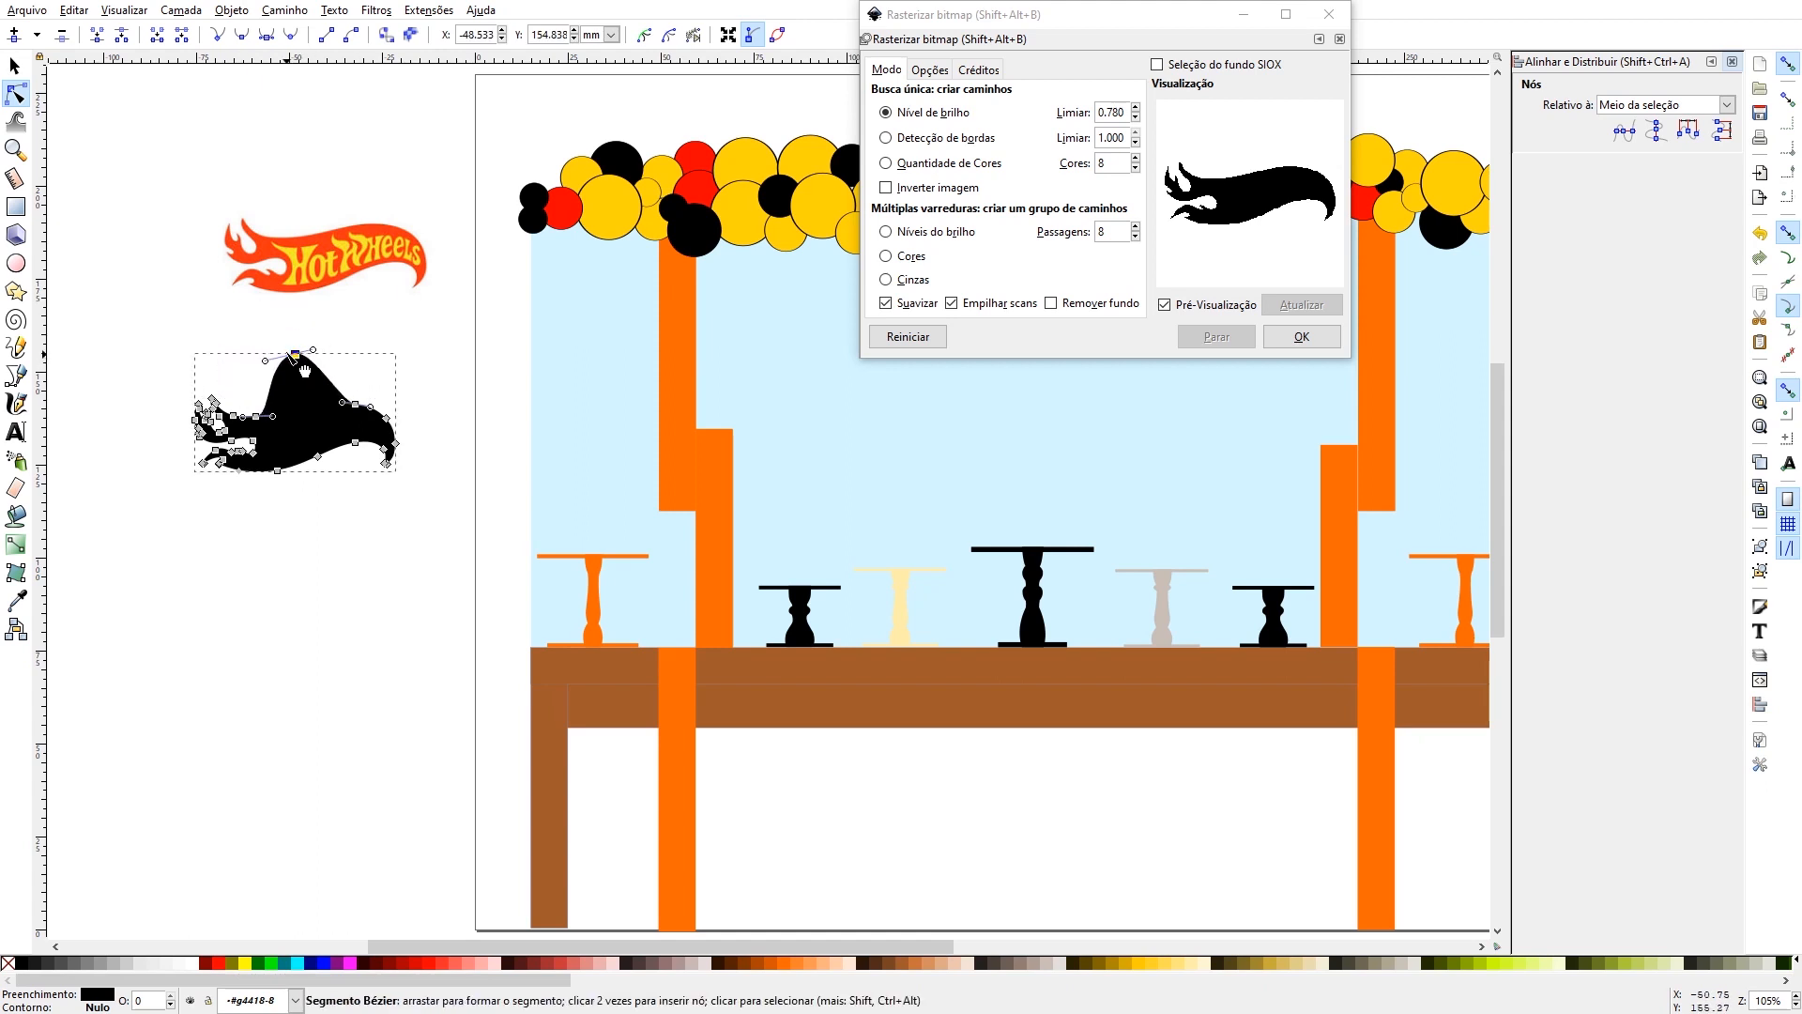
click(1329, 14)
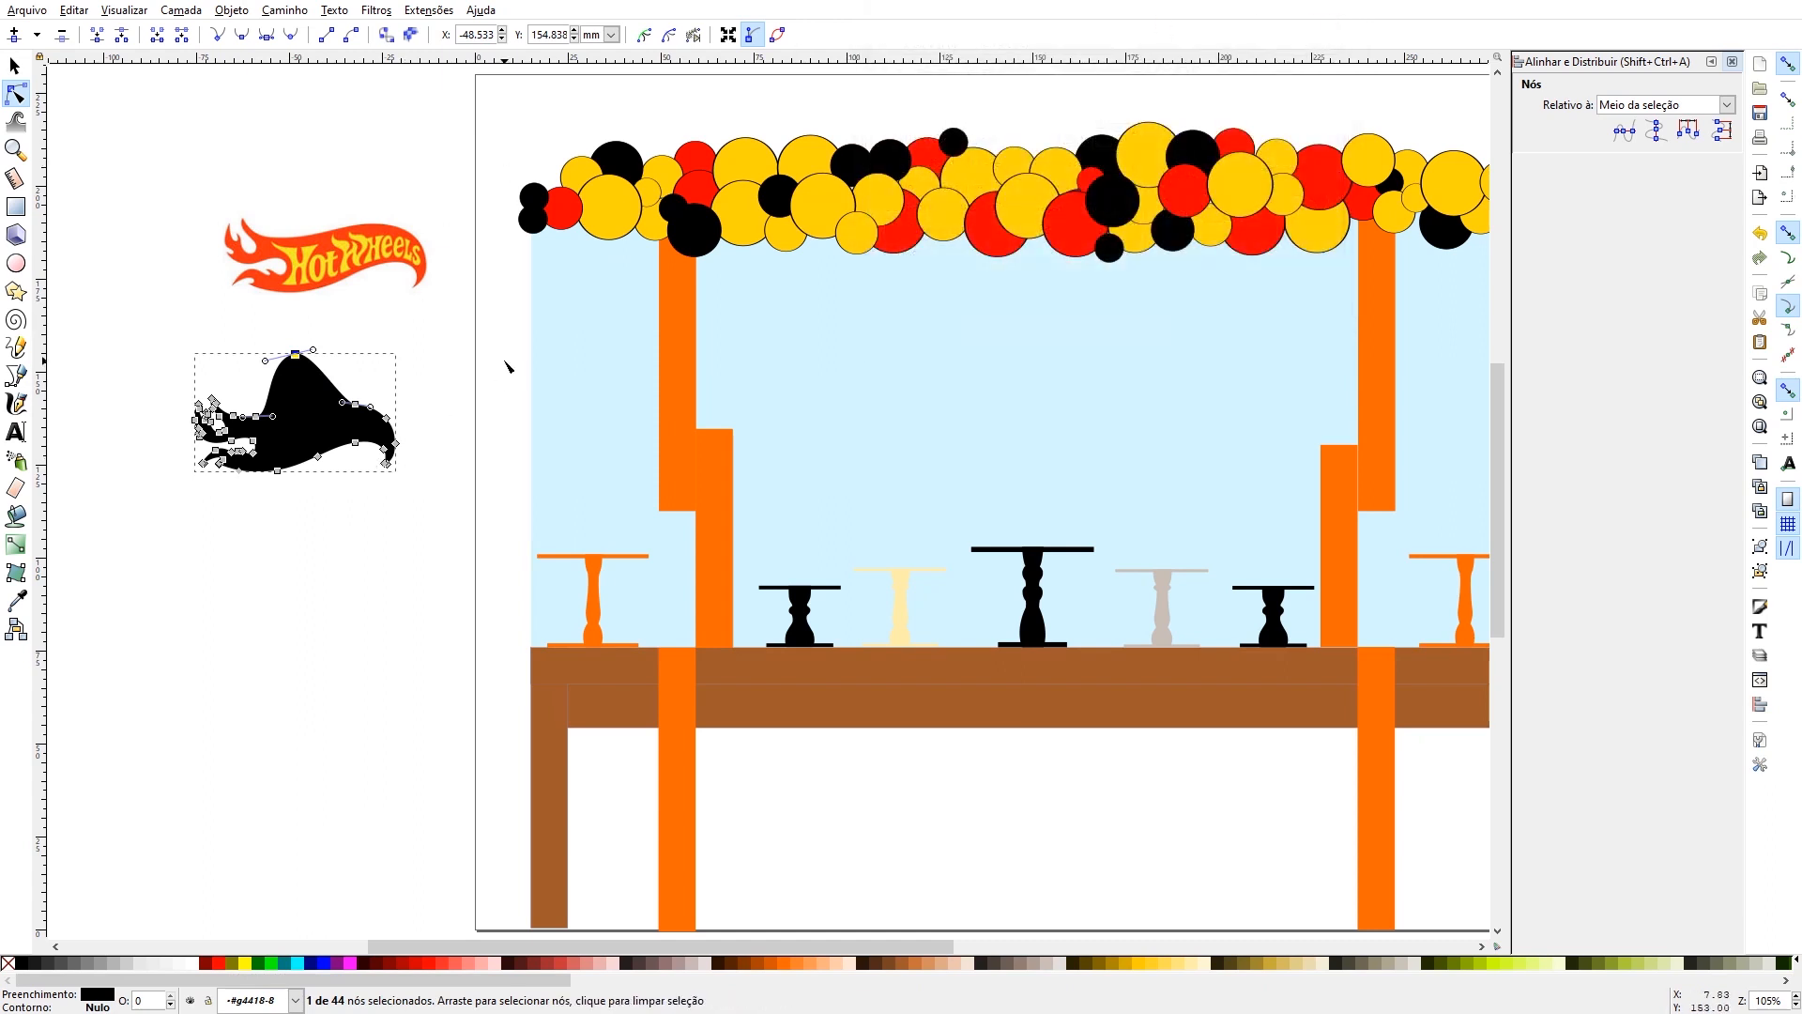
key(ctrl+z)
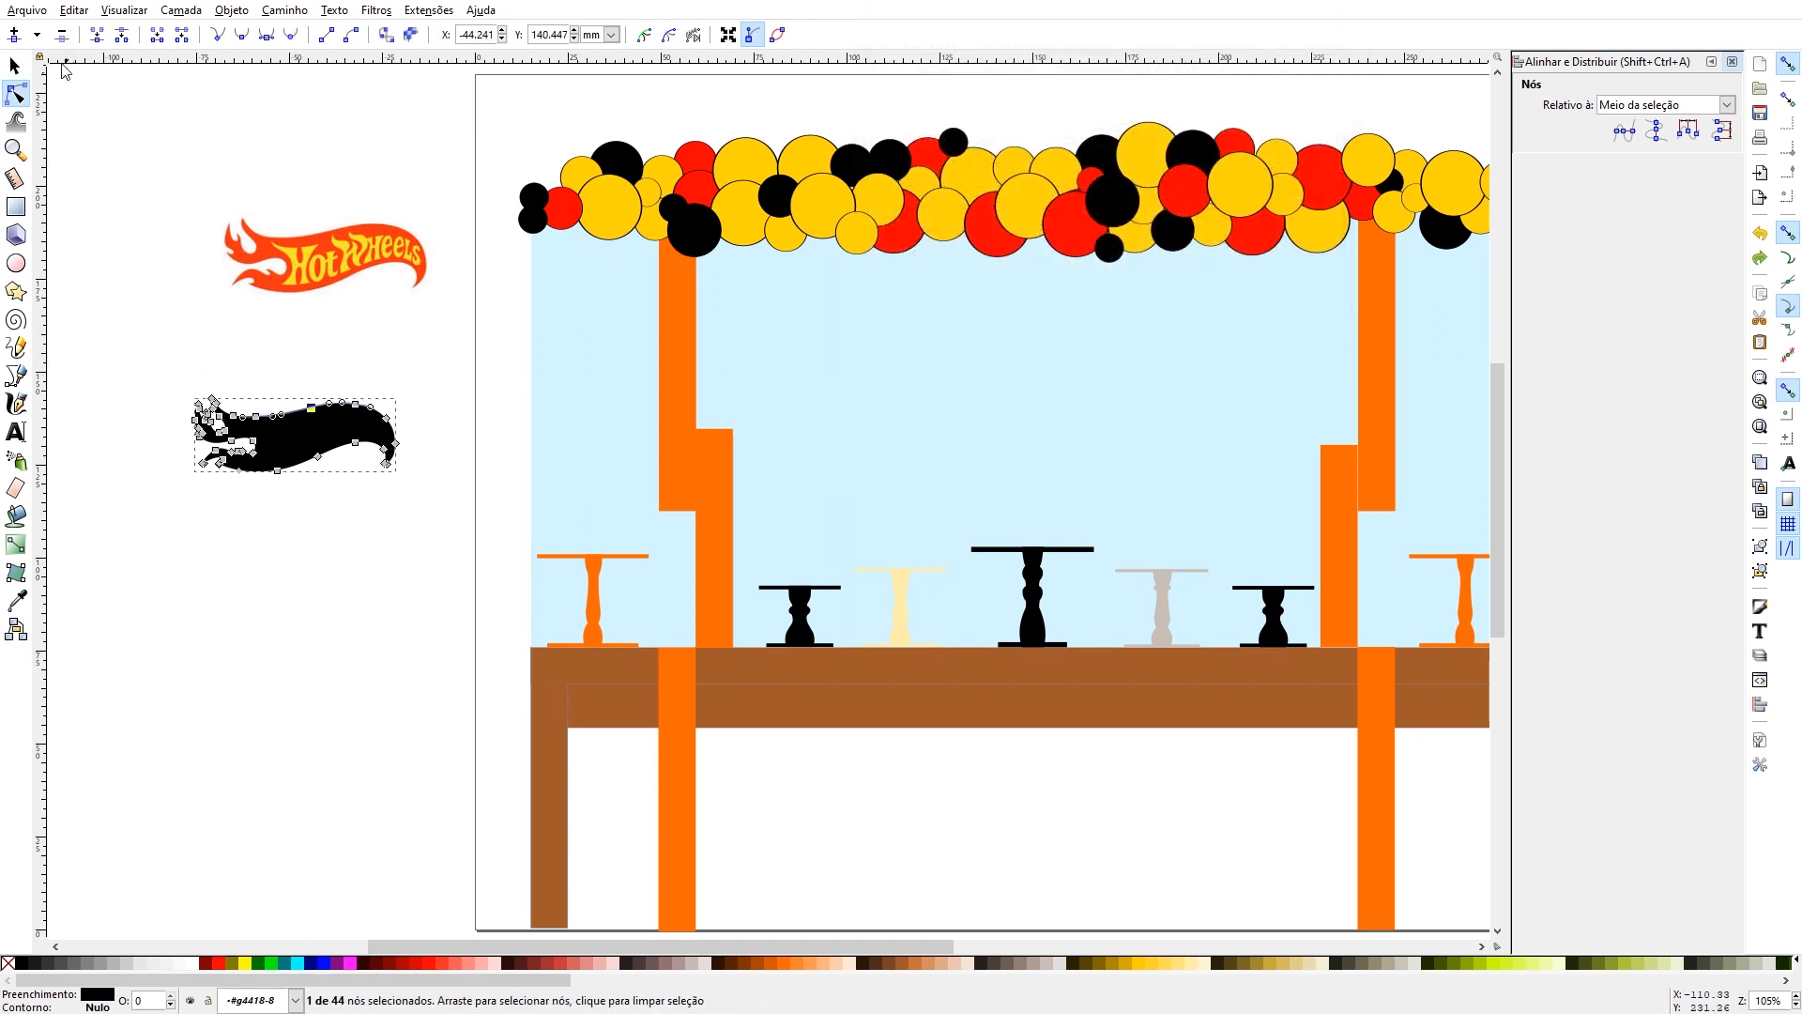
key(s)
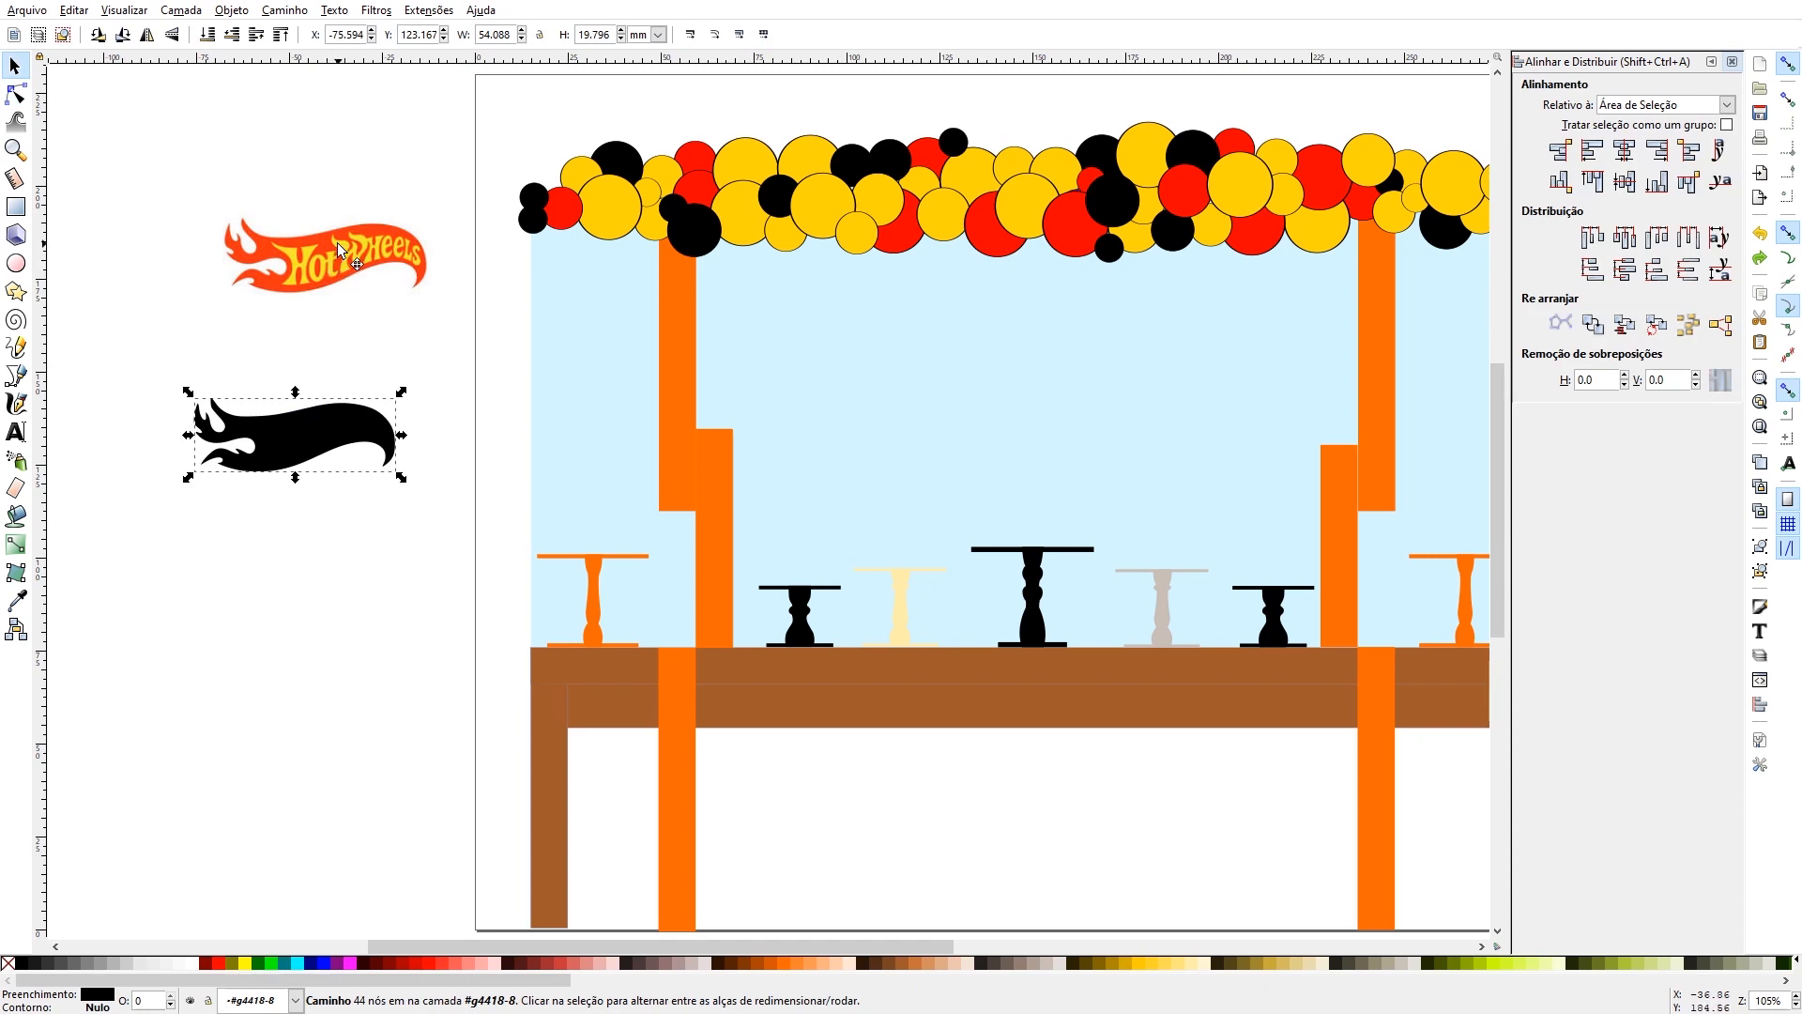
- Delete the original Hot Wheels logo image
click(336, 242)
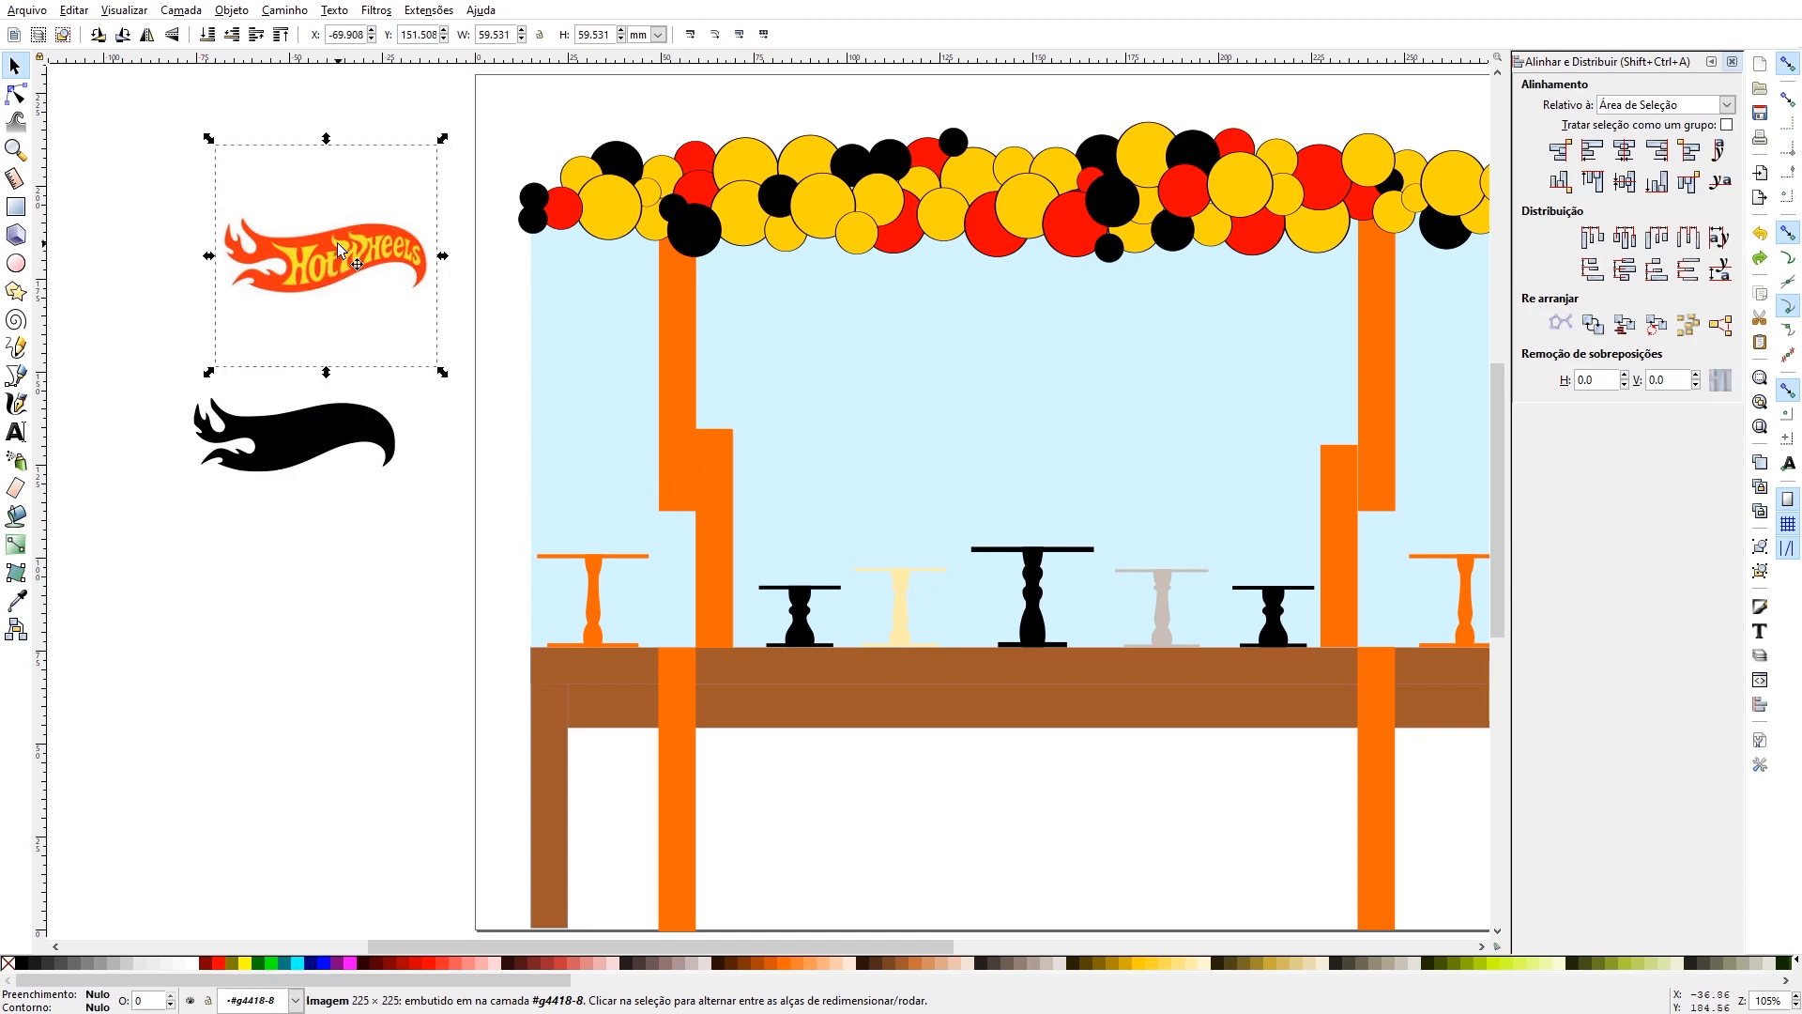
key(Delete)
- Resize the black flame silhouette proportionally to about 77 × 28 mm and place it on the light blue panel above the central cake stand
click(310, 419)
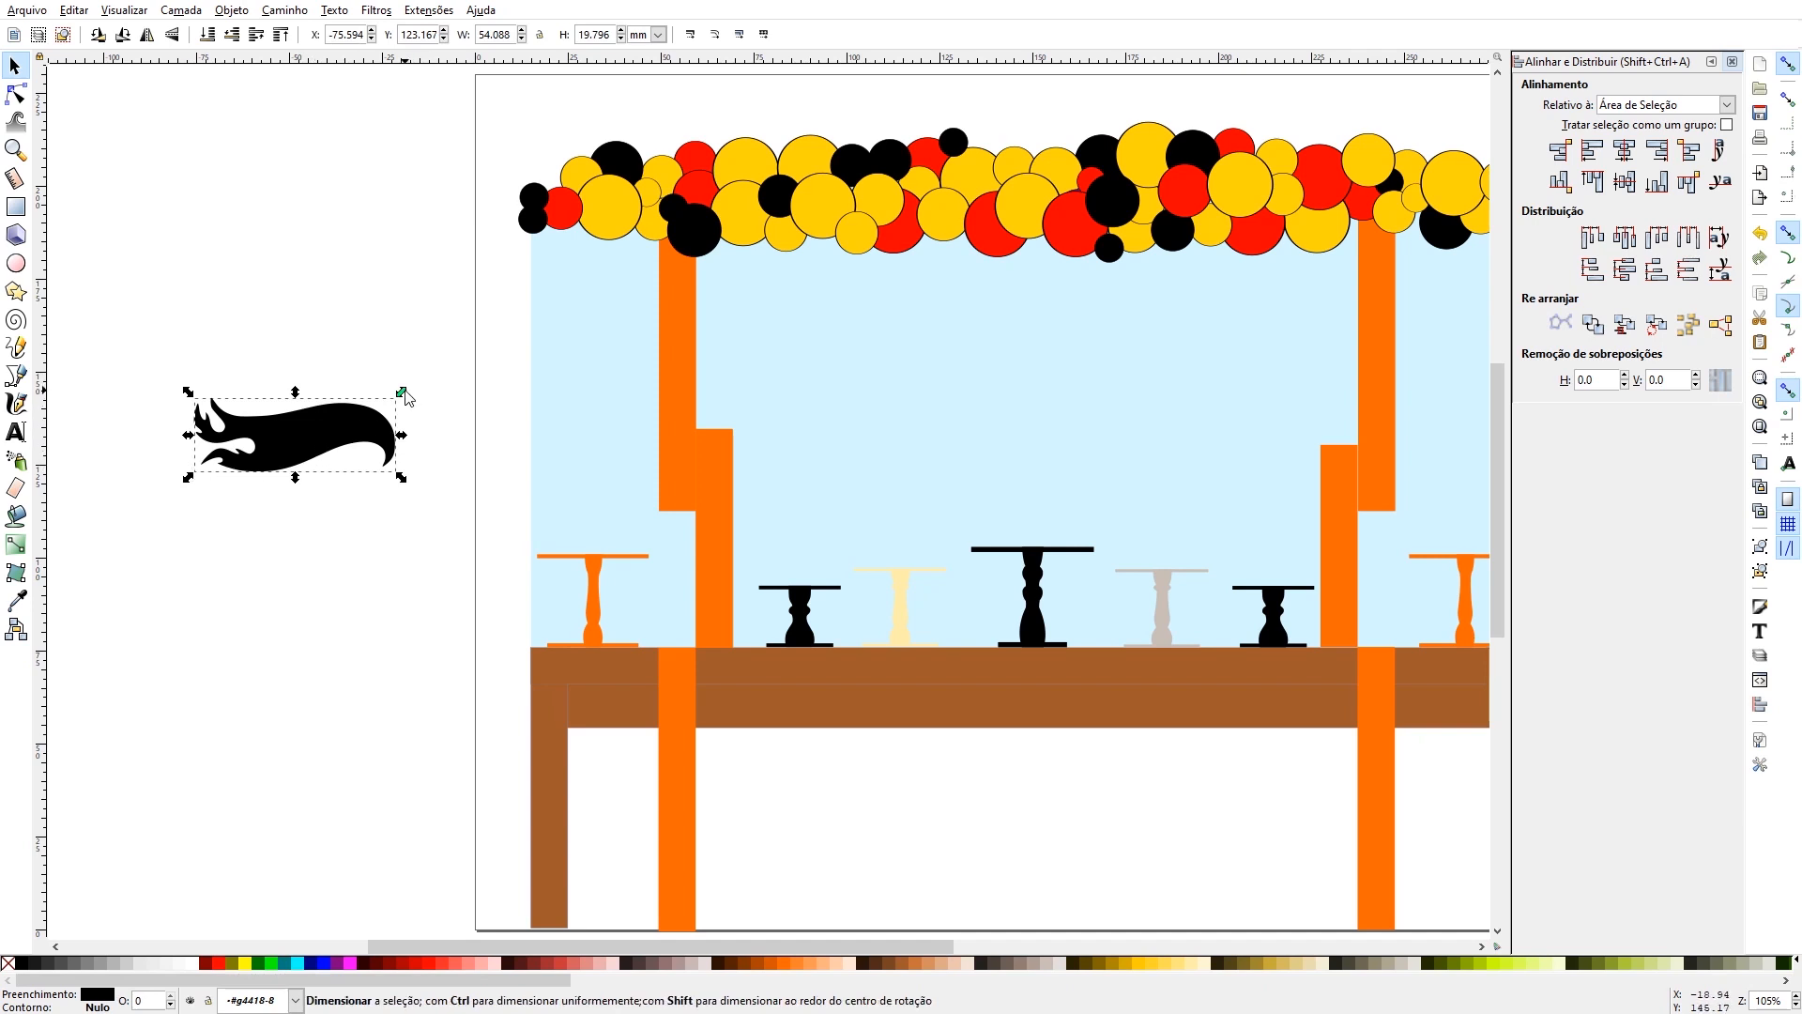
drag(402, 398, 764, 340)
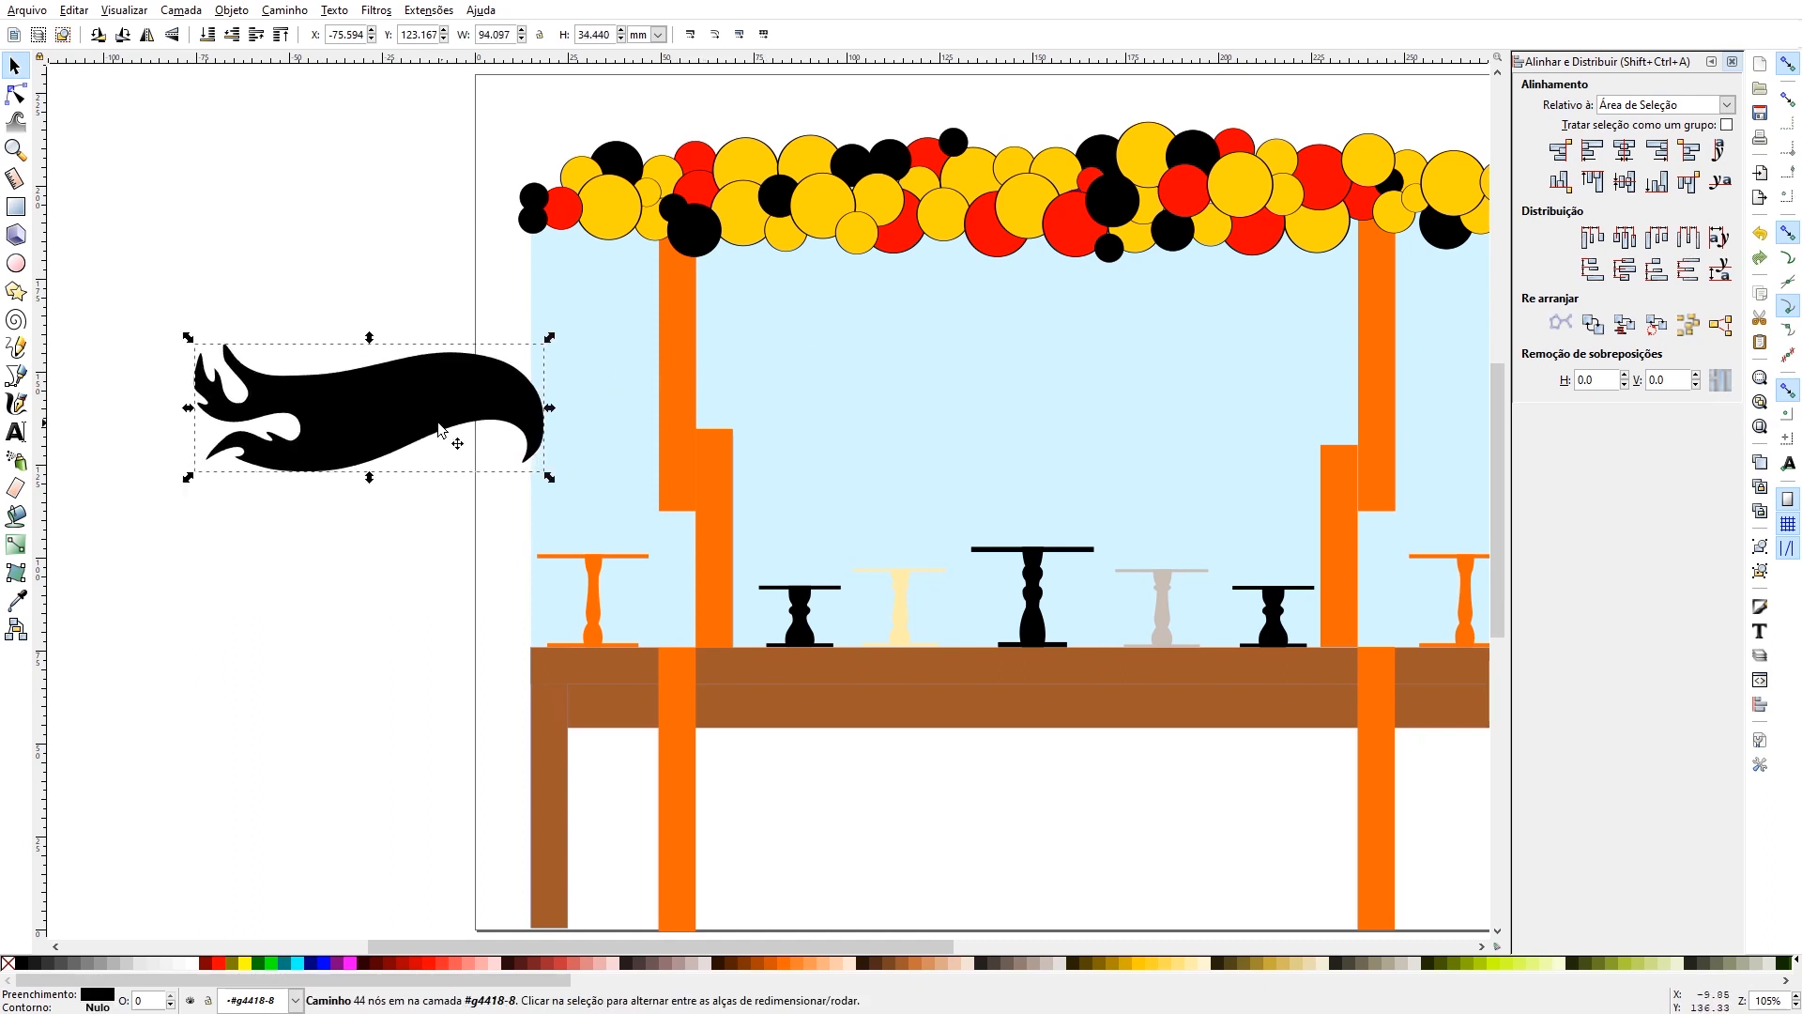
drag(409, 402, 1038, 350)
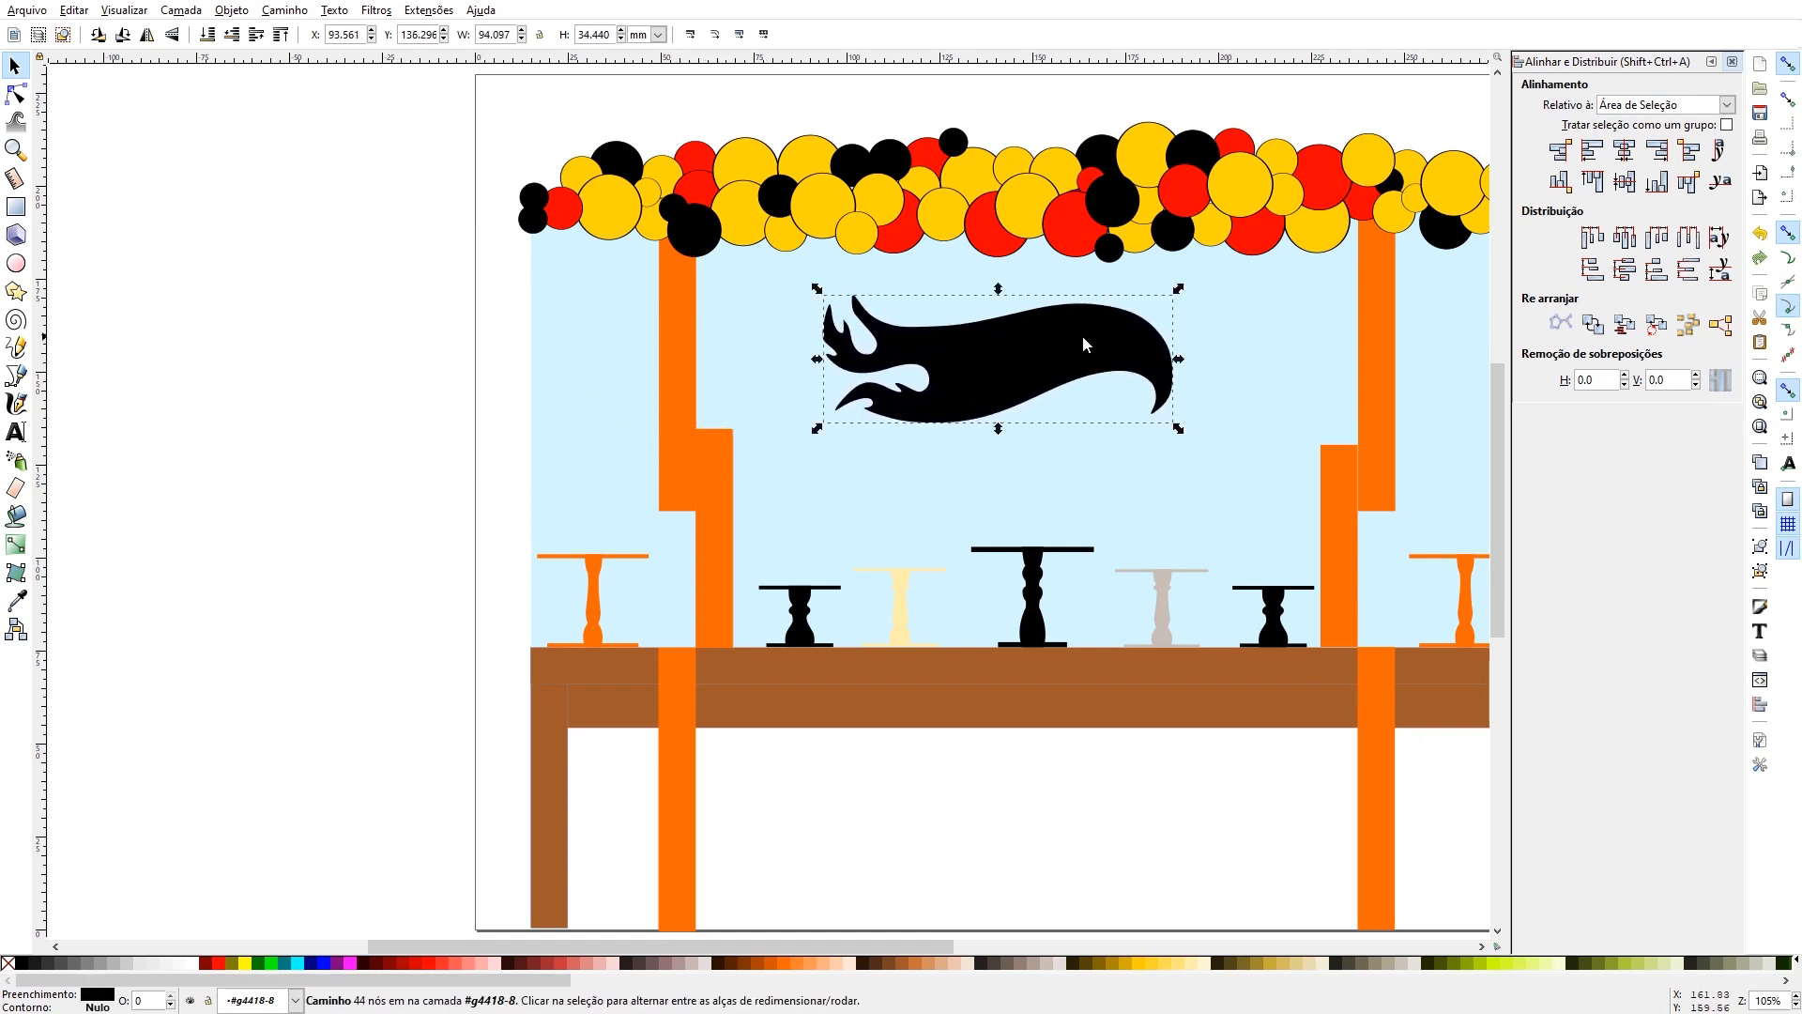
drag(1179, 291, 1070, 344)
drag(1002, 395, 1106, 359)
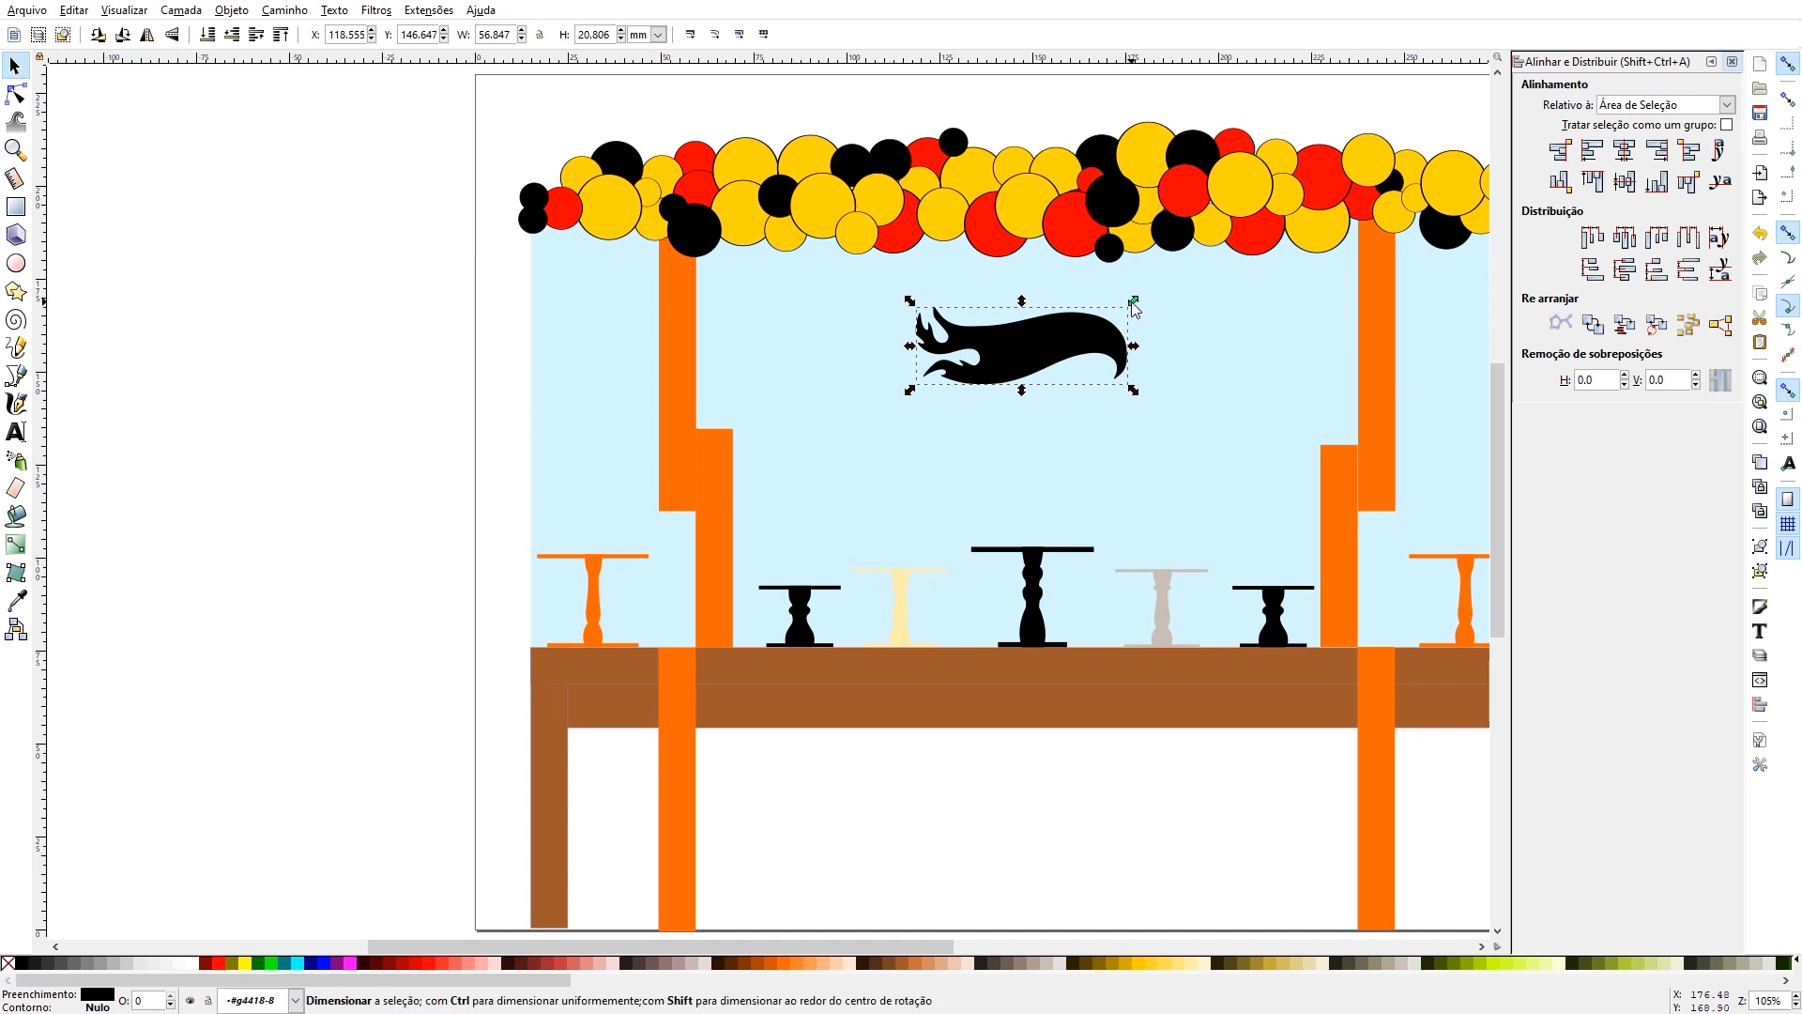
drag(1134, 301, 1308, 271)
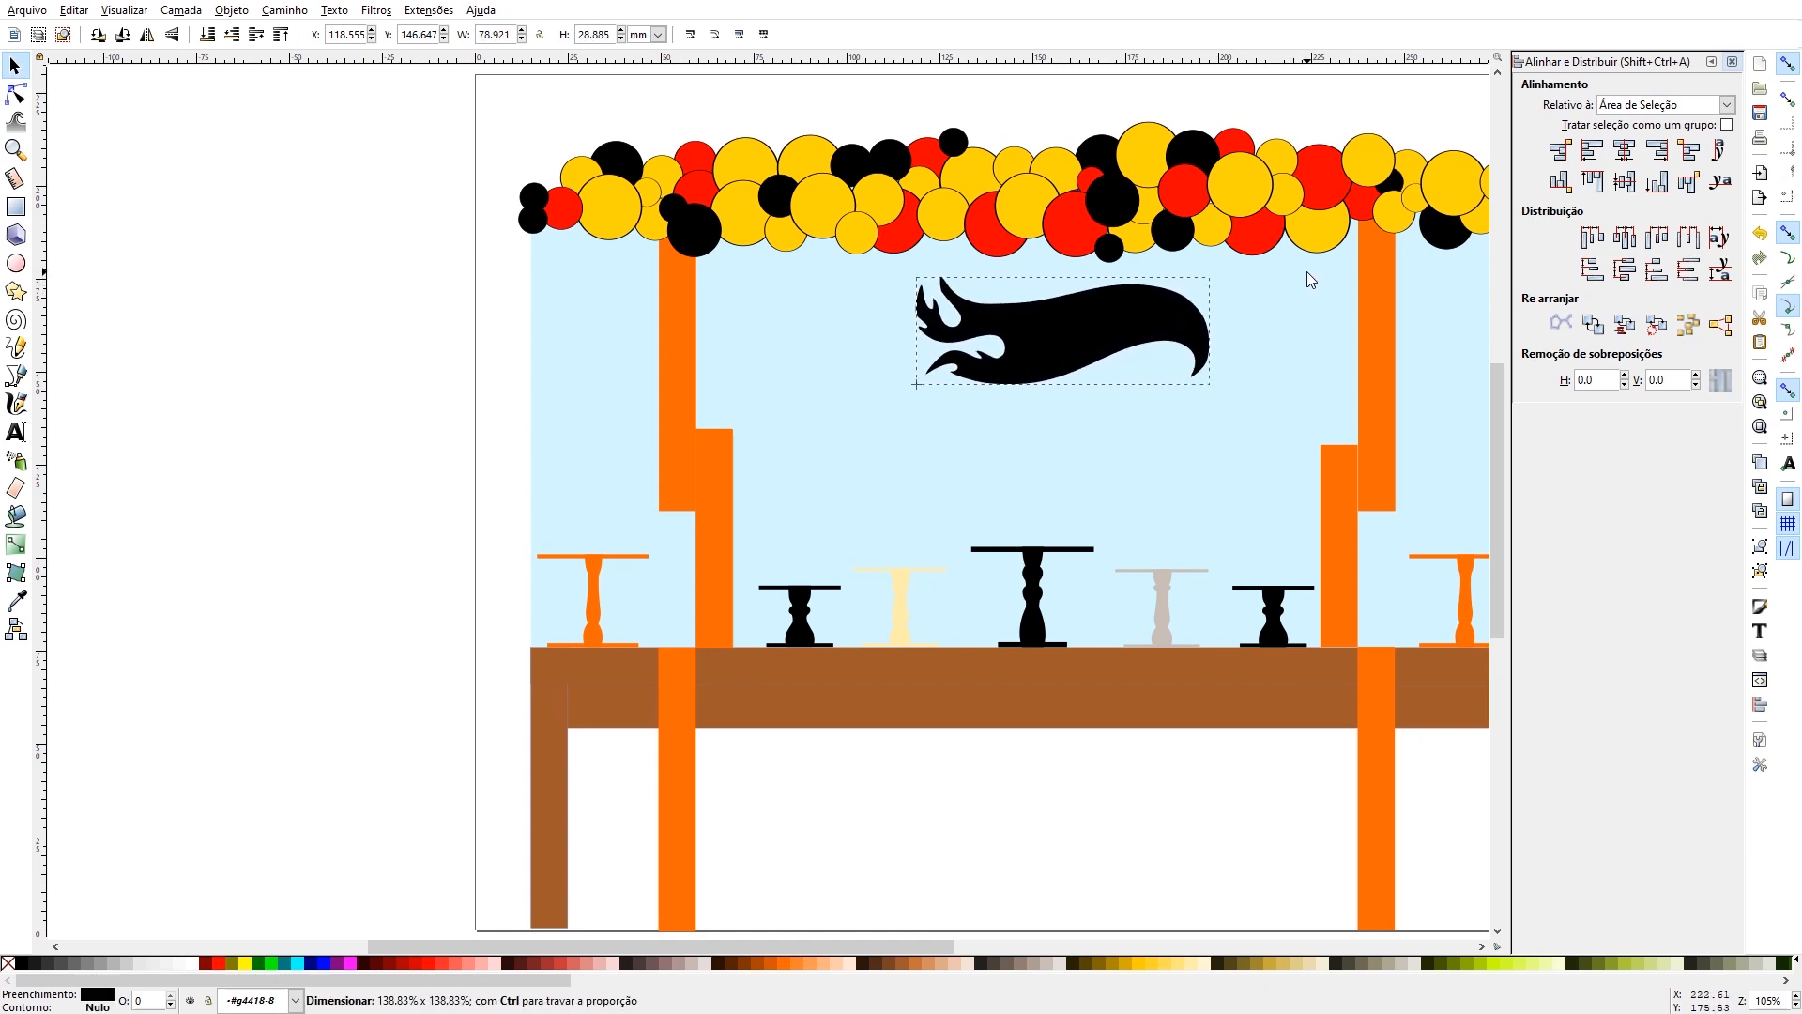
drag(1141, 318, 1097, 352)
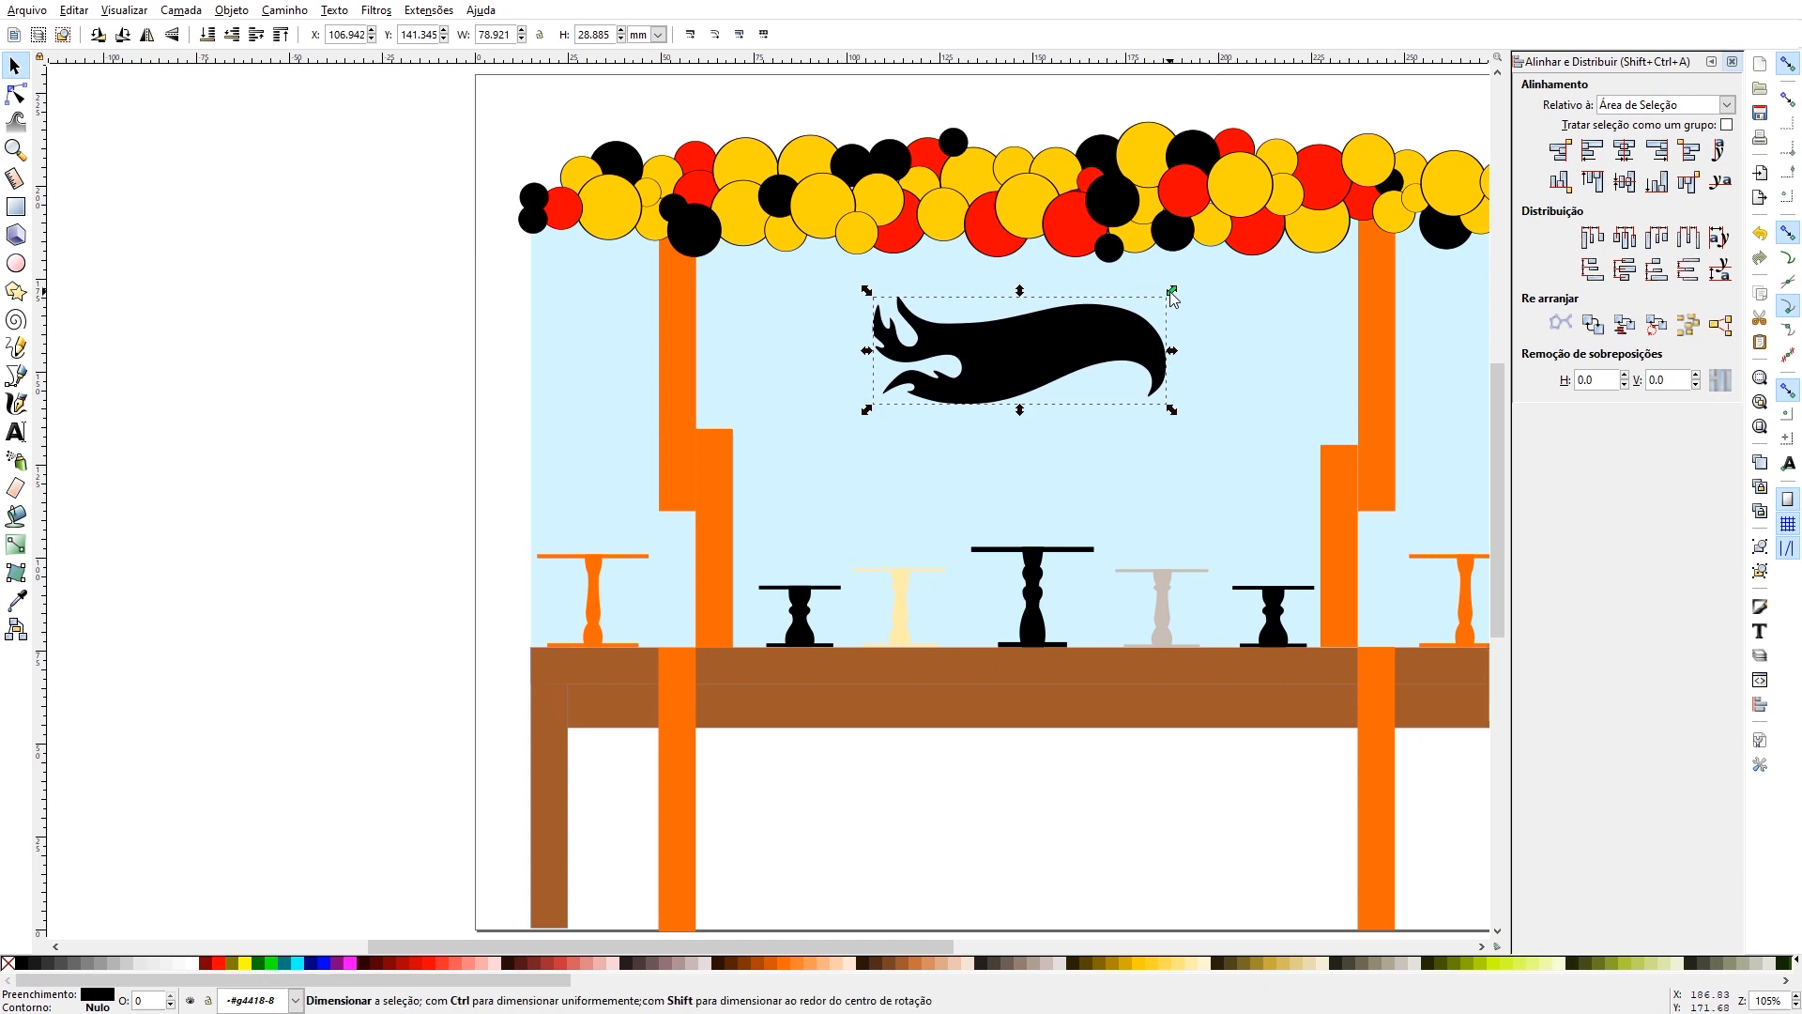
drag(1171, 290, 1164, 294)
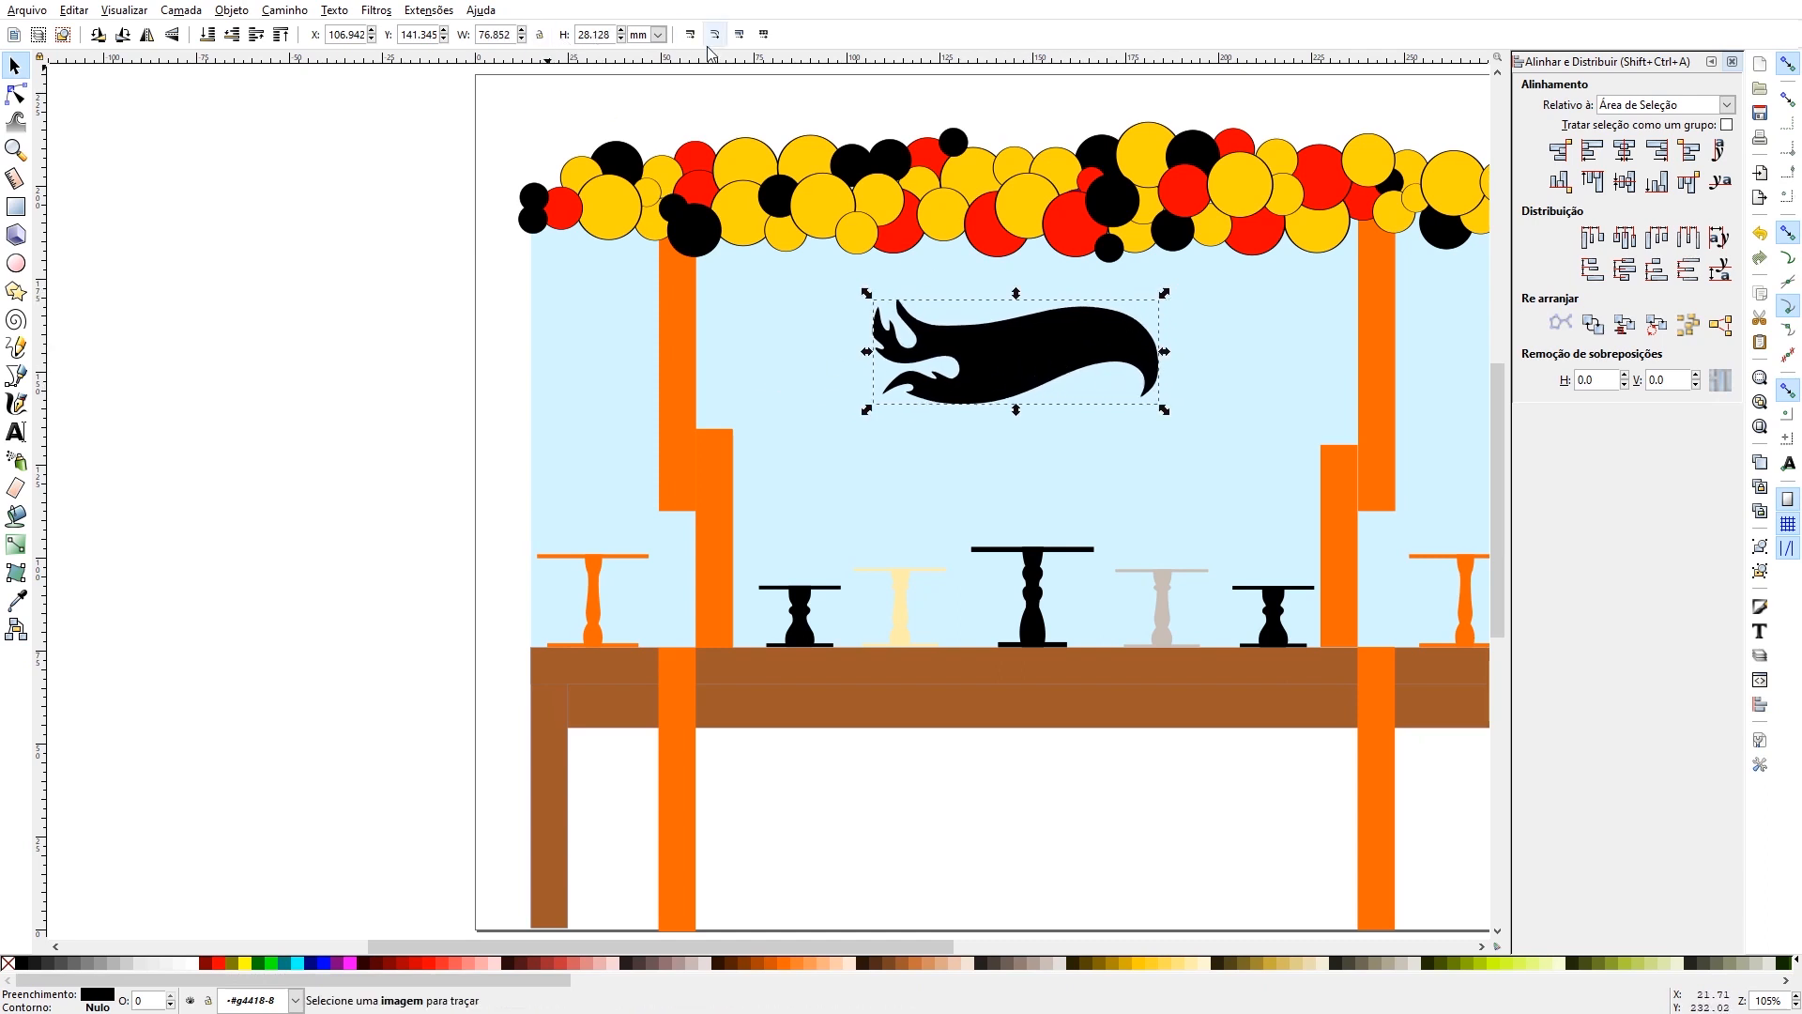
drag(1031, 356, 1033, 385)
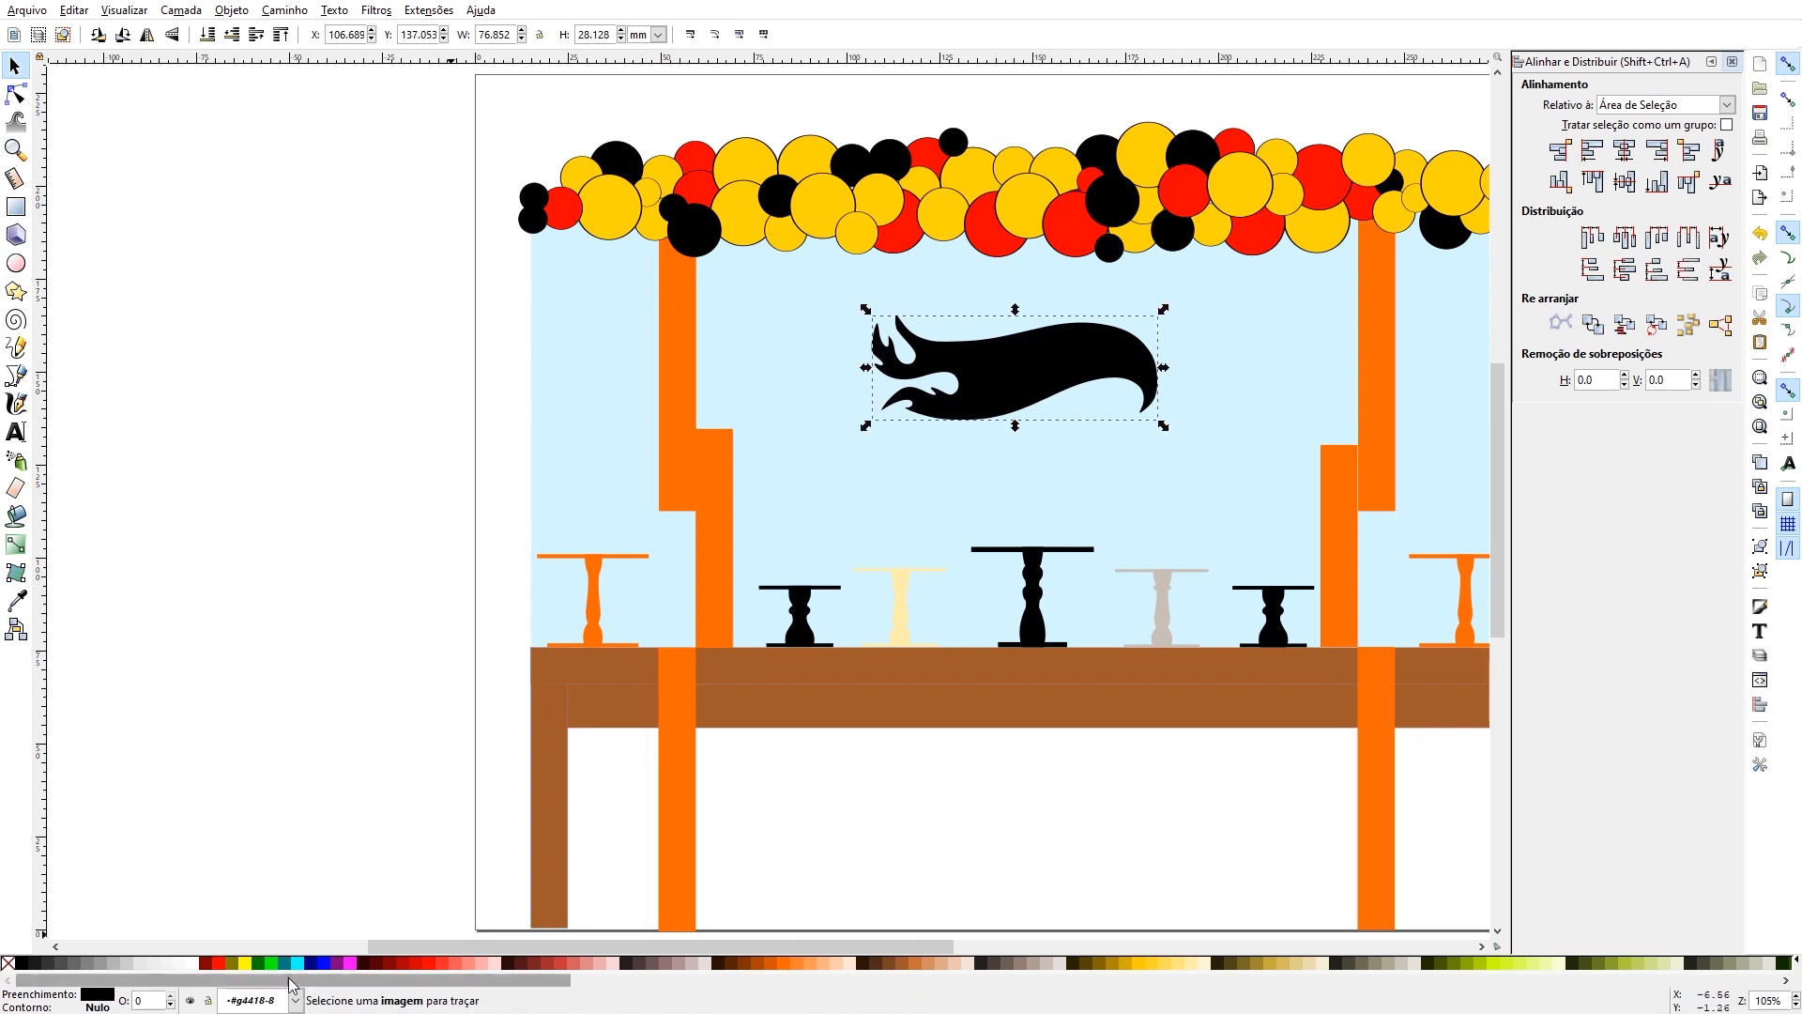
- Recolour the flame silhouette on the panel red, undoing the extra trial edits
click(219, 963)
key(ctrl+z)
key(ctrl+z)
key(ctrl+z)
key(ctrl+z)
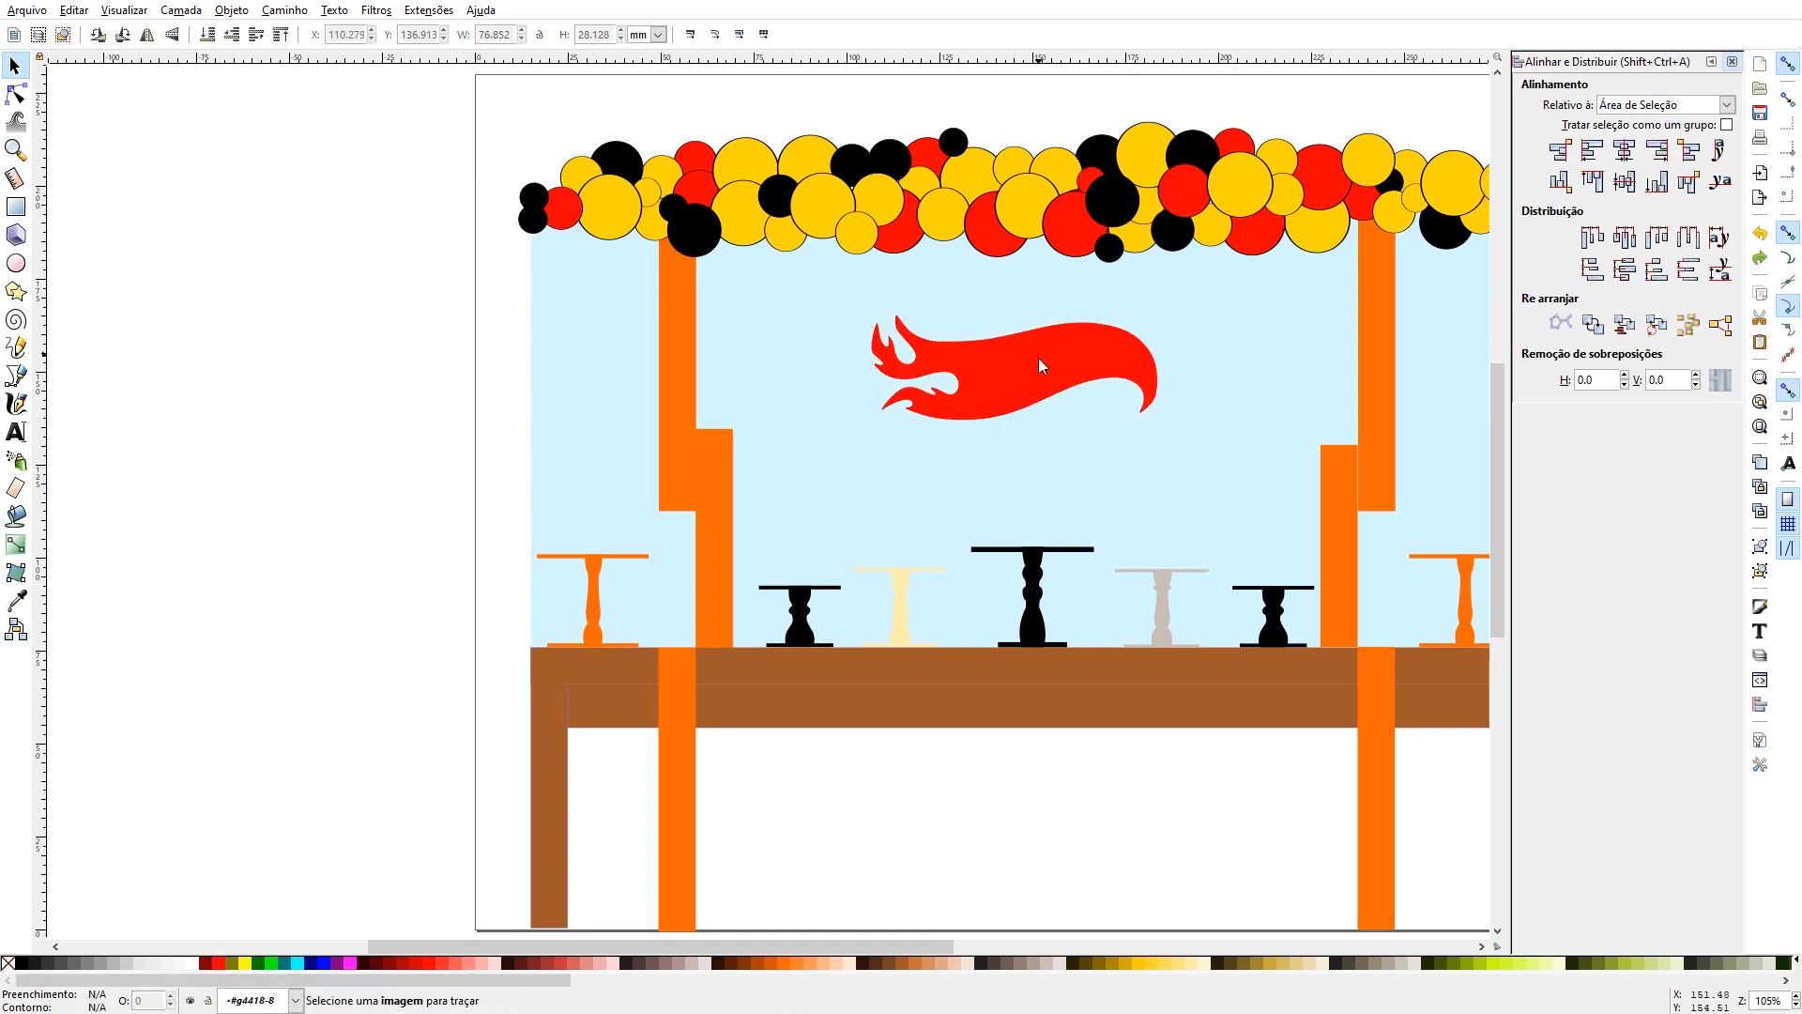
- Duplicate the red flame shape, fill the copy yellow, and enlarge it from its lower-left corner to about 84 × 31 mm
click(1009, 375)
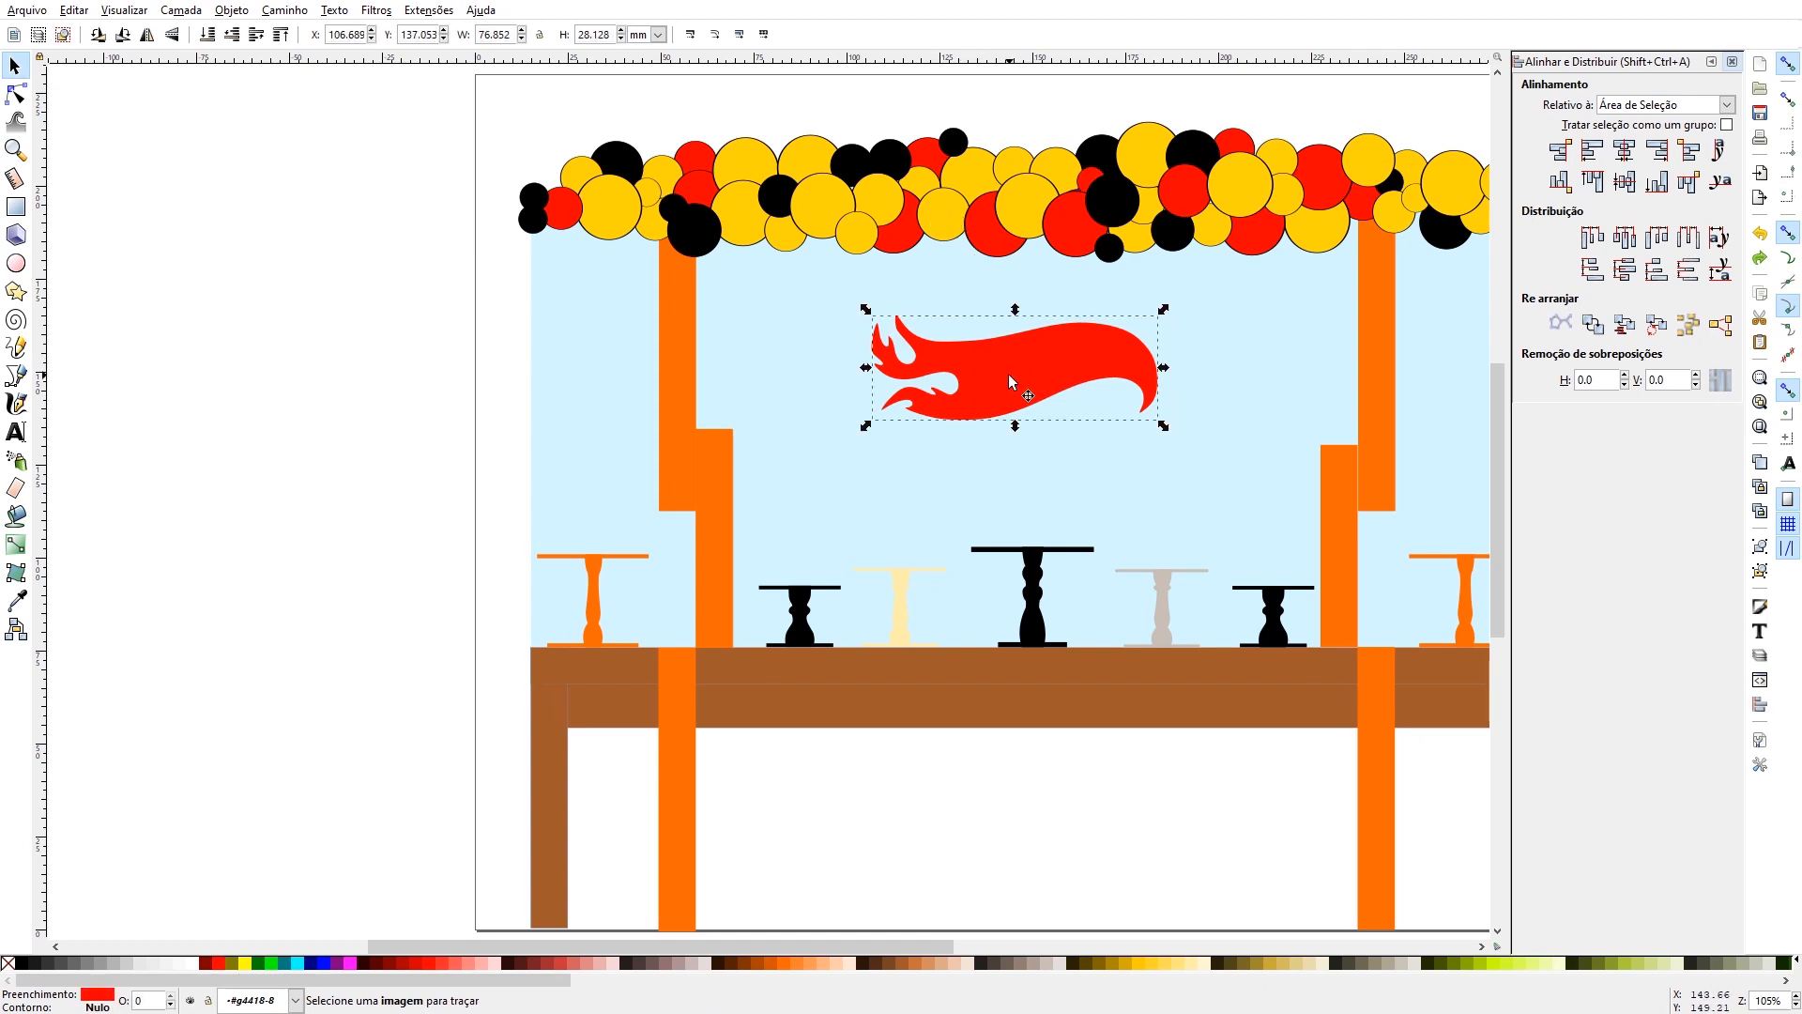
key(ctrl)
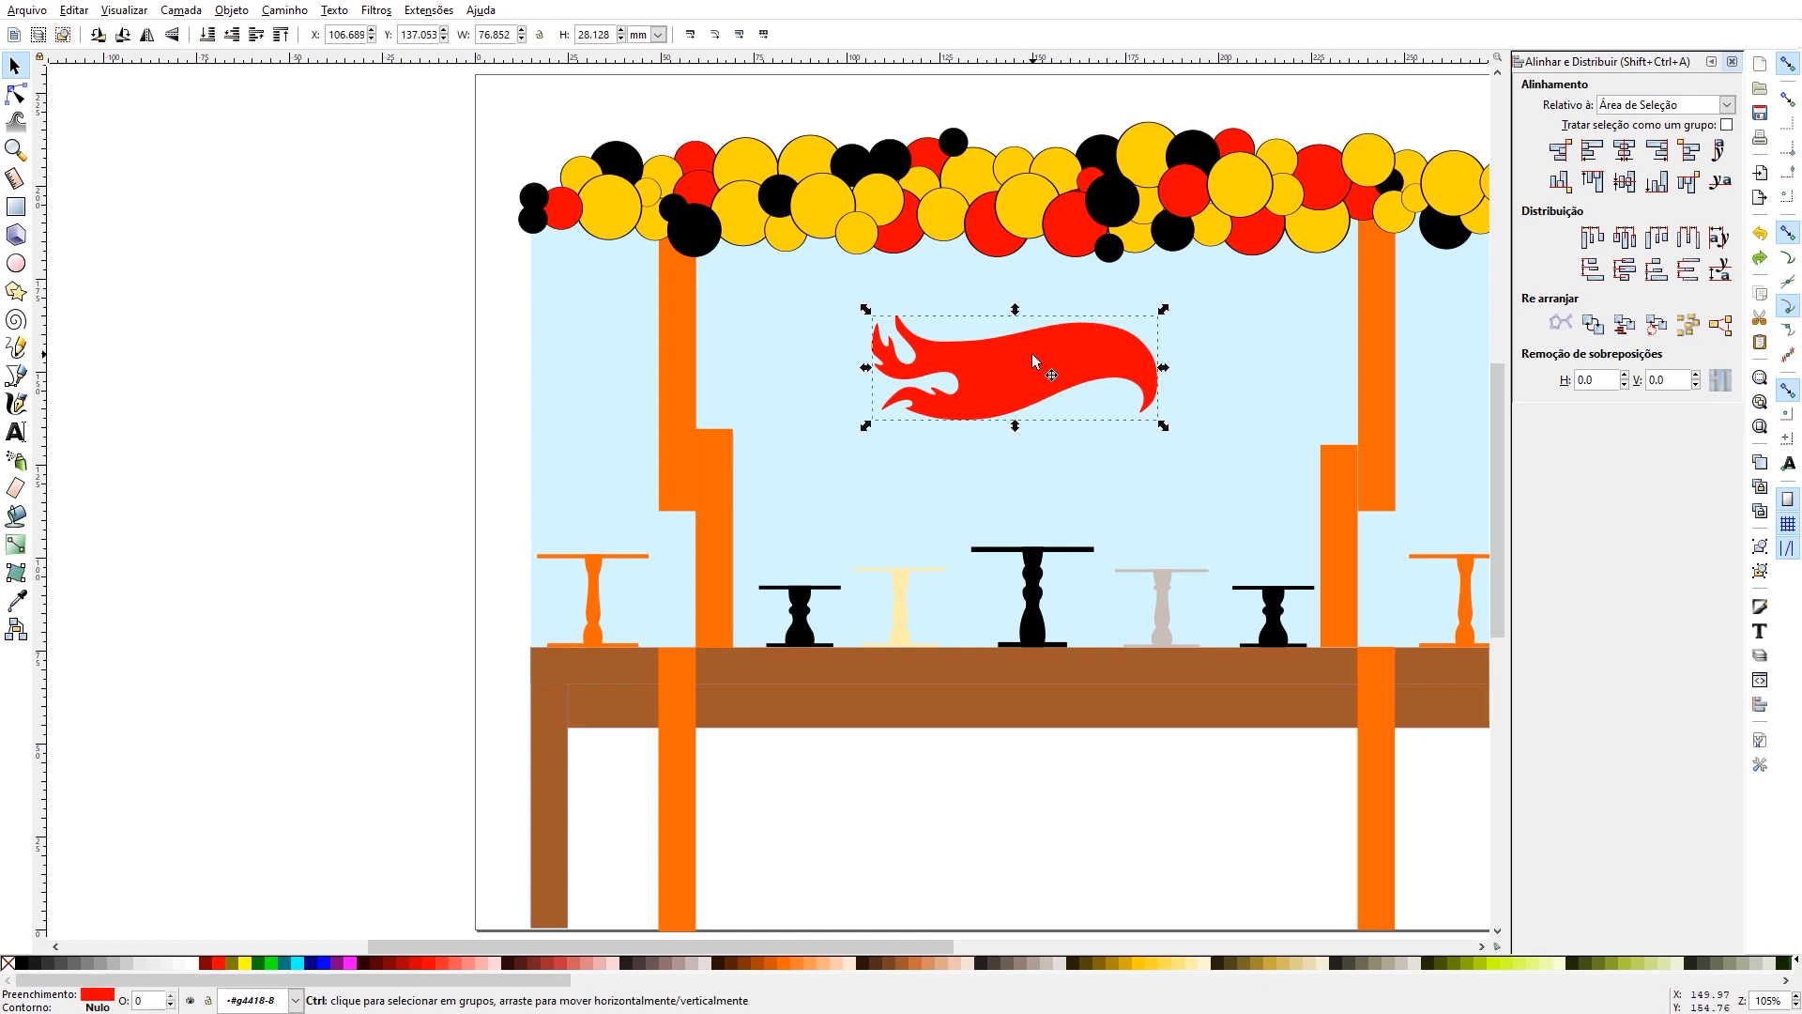
key(ctrl+d)
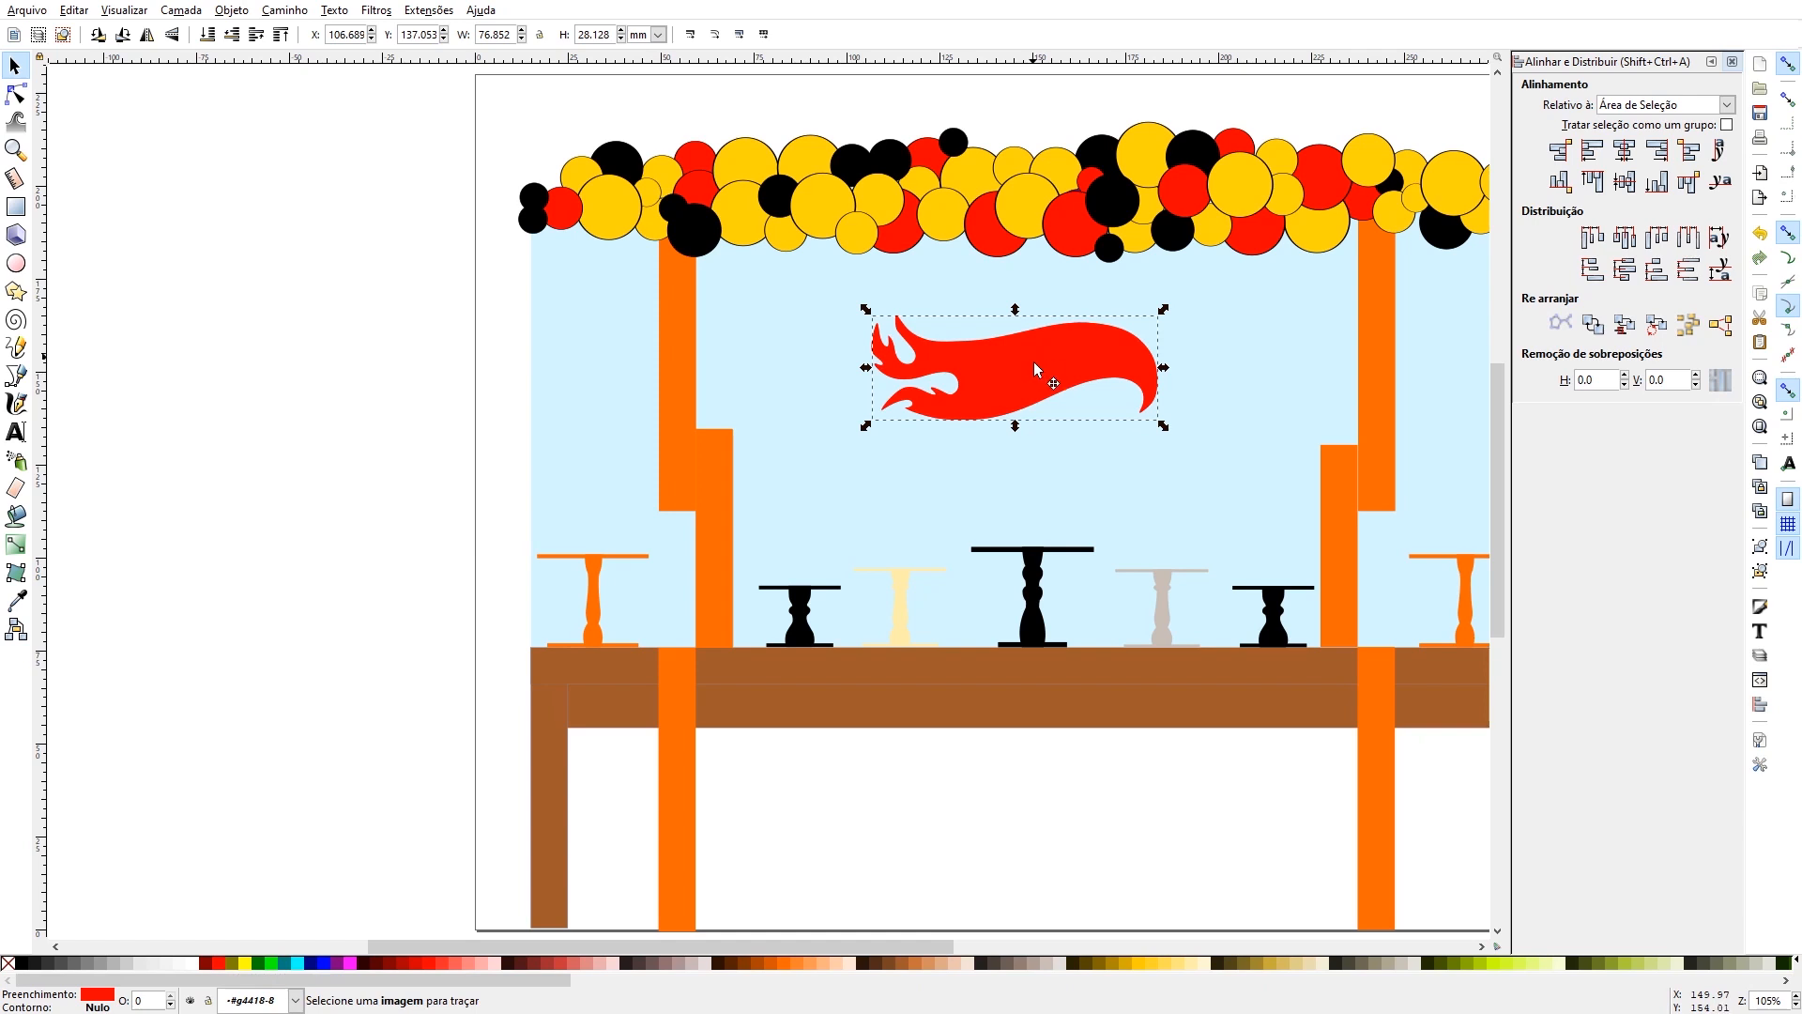
mouse_move(1033, 362)
mouse_down()
mouse_move(1040, 475)
mouse_move(1031, 363)
mouse_up()
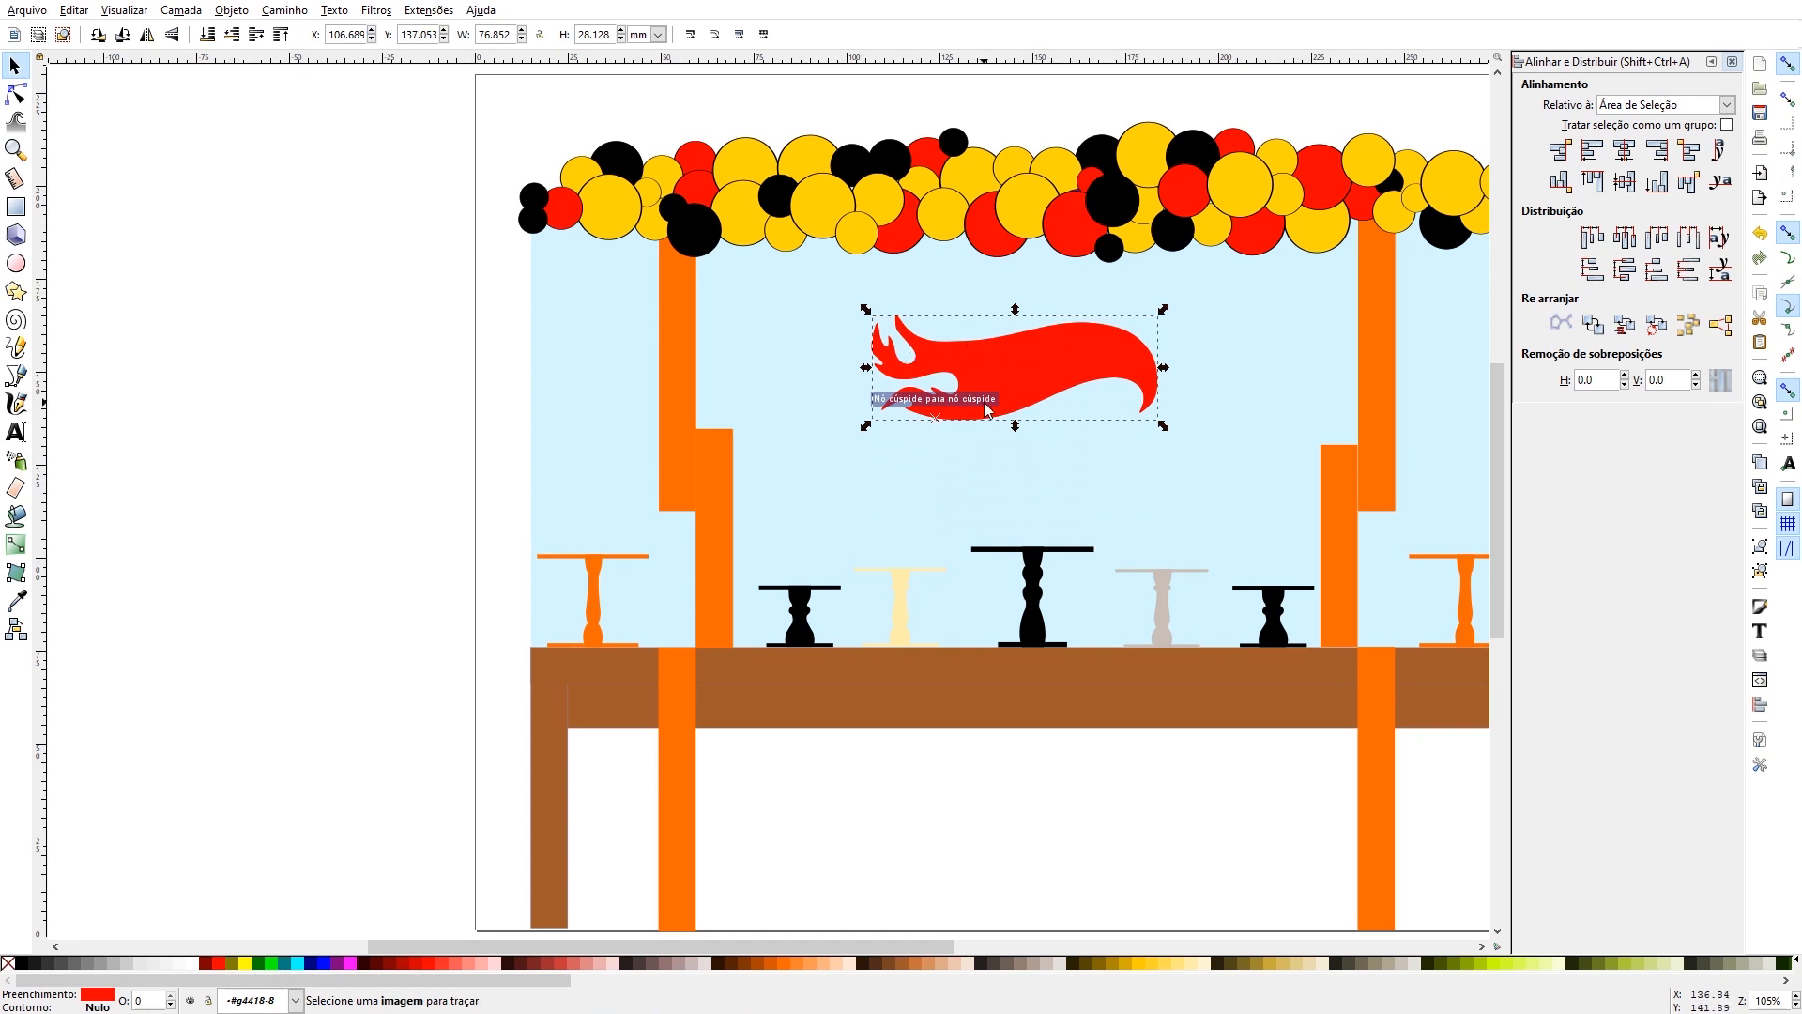
click(245, 967)
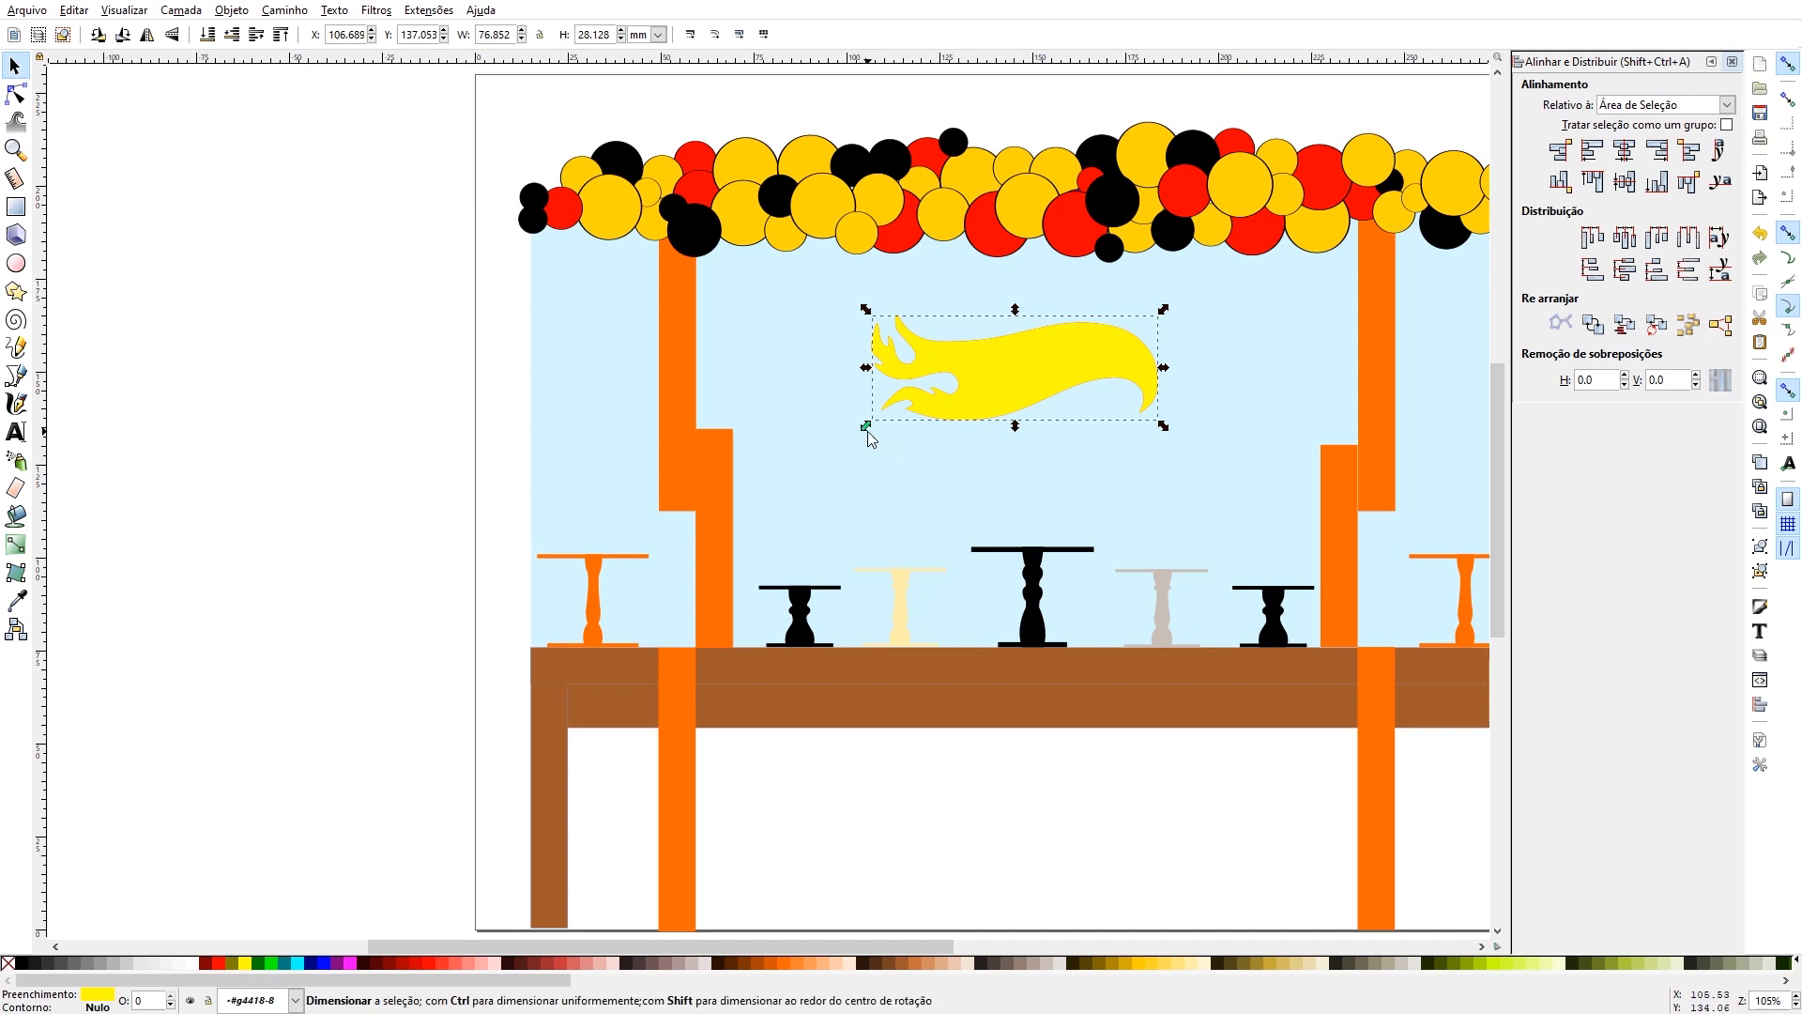
drag(869, 433, 841, 465)
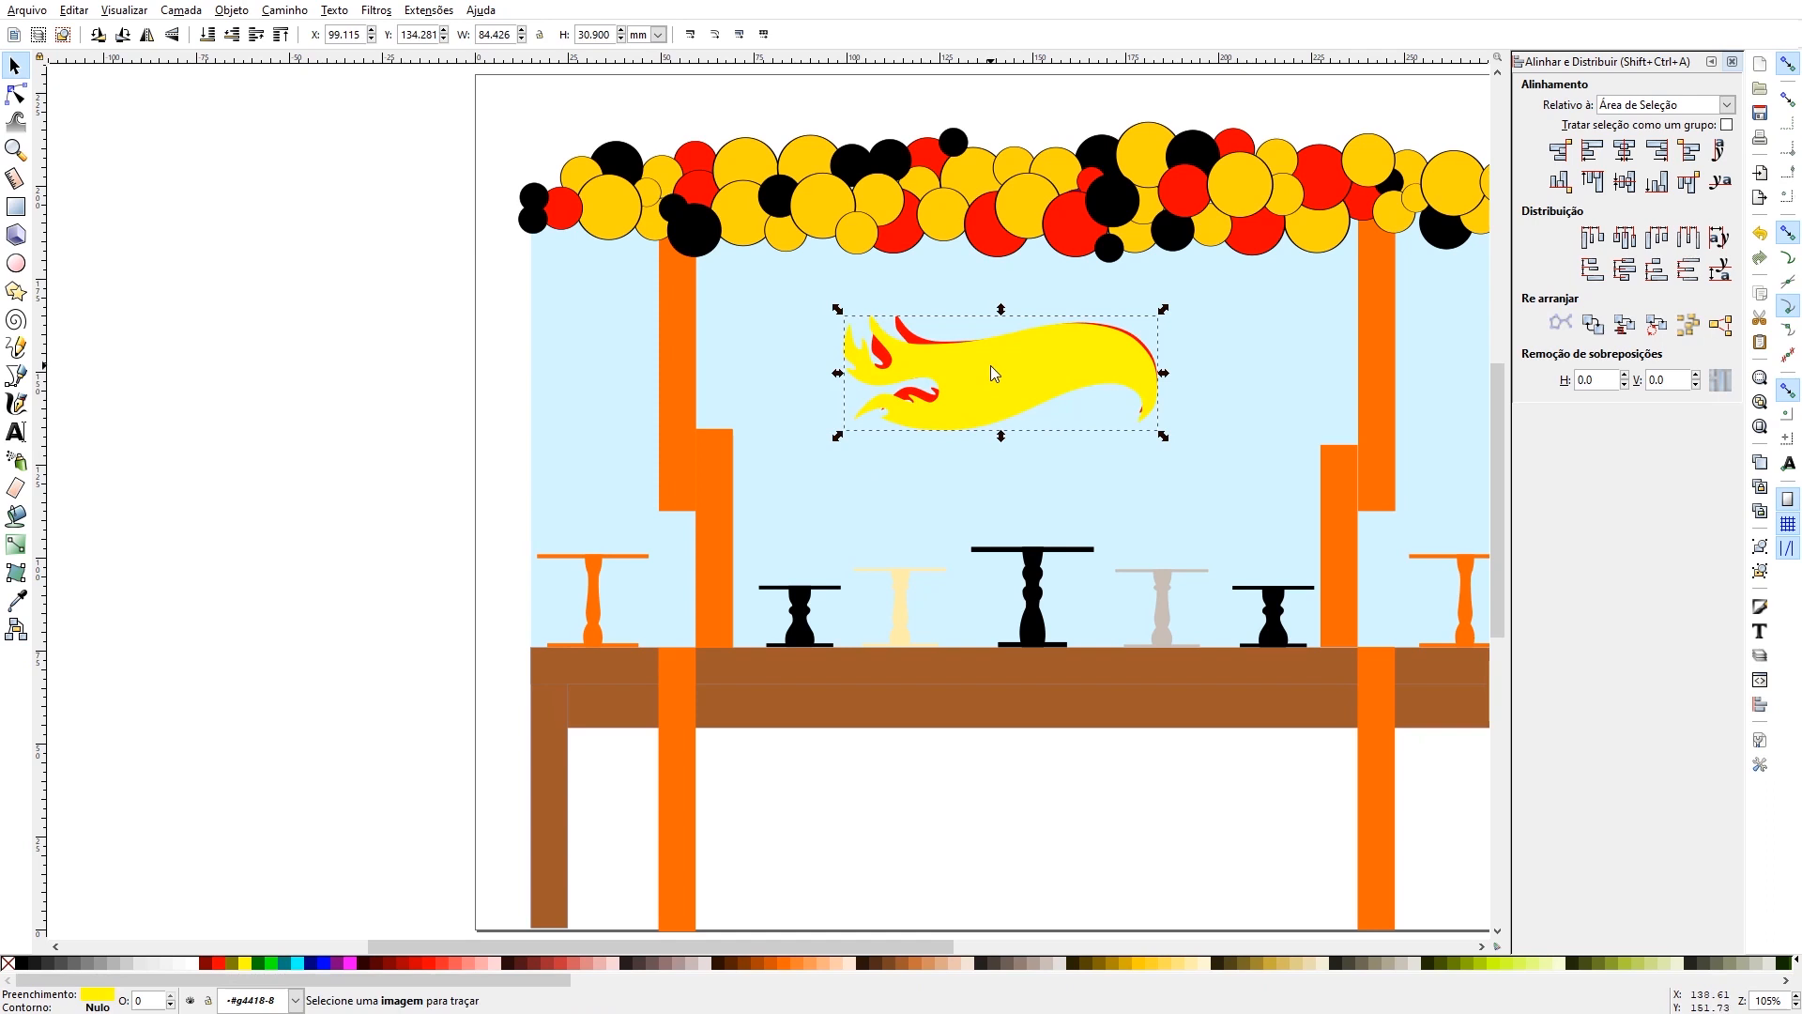
- Centre the red and yellow flames on each other horizontally and vertically, and put the red flame in front of the yellow one
key(Escape)
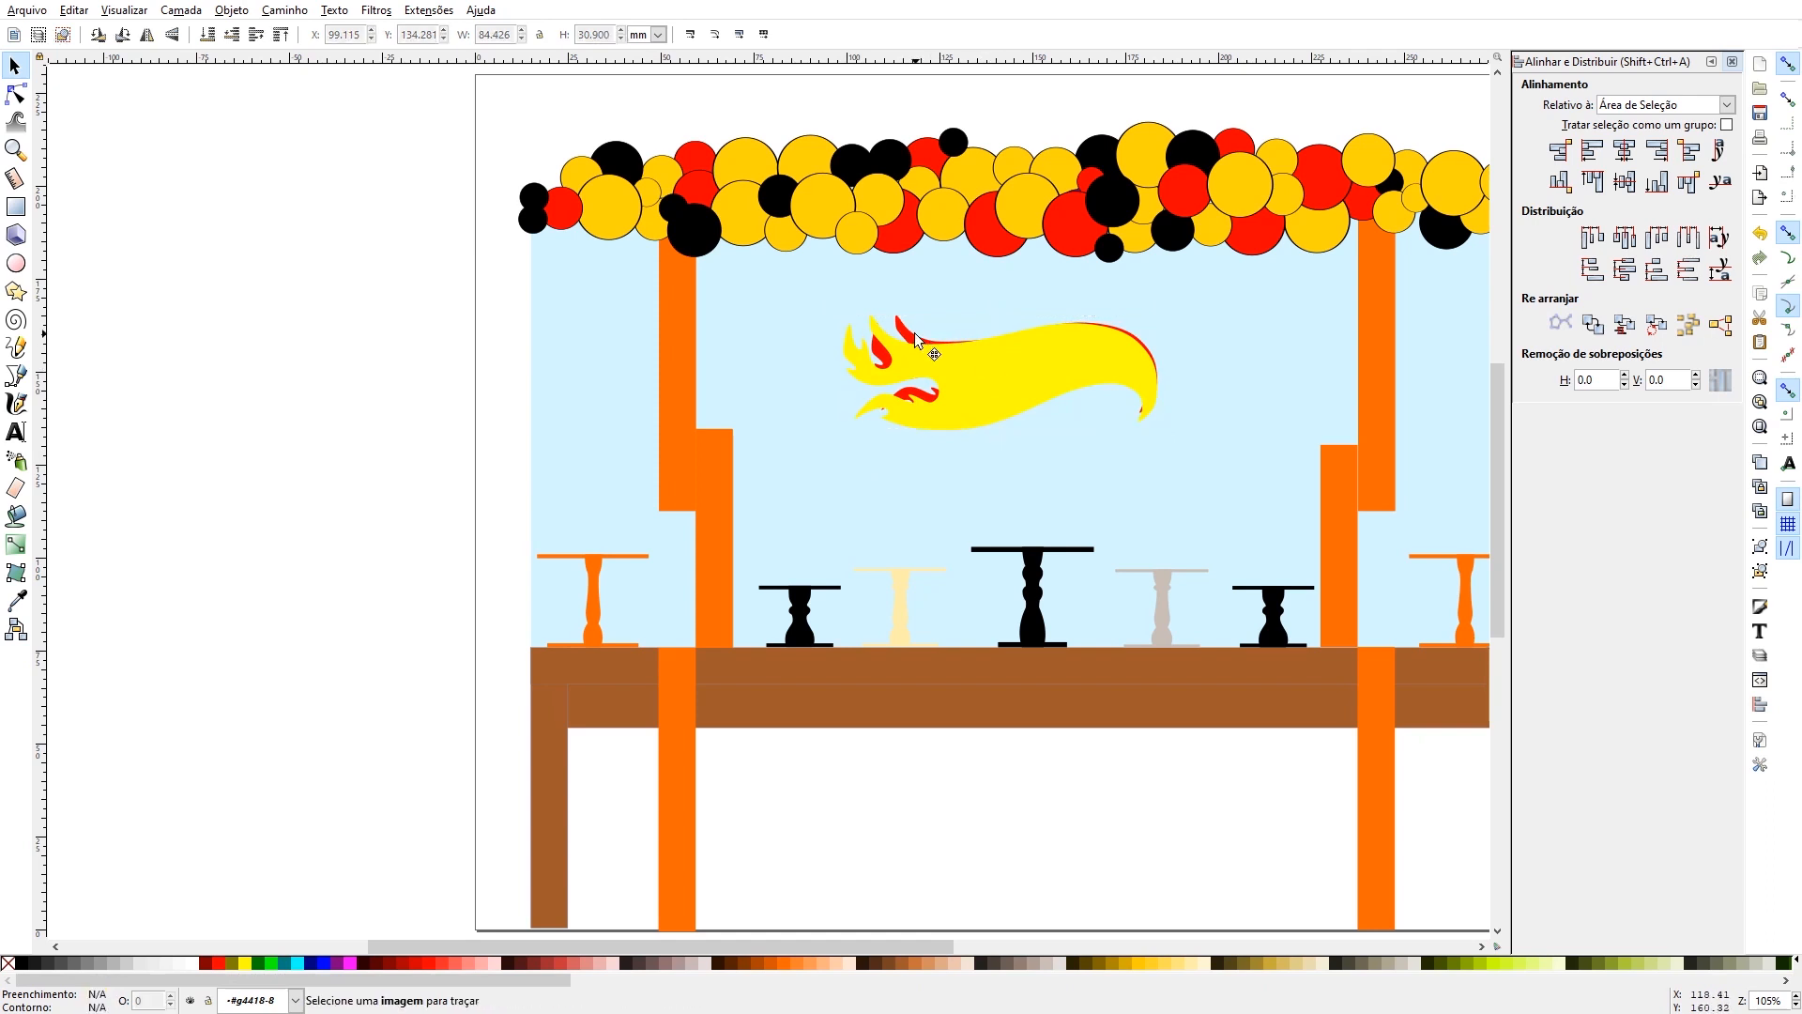
click(916, 340)
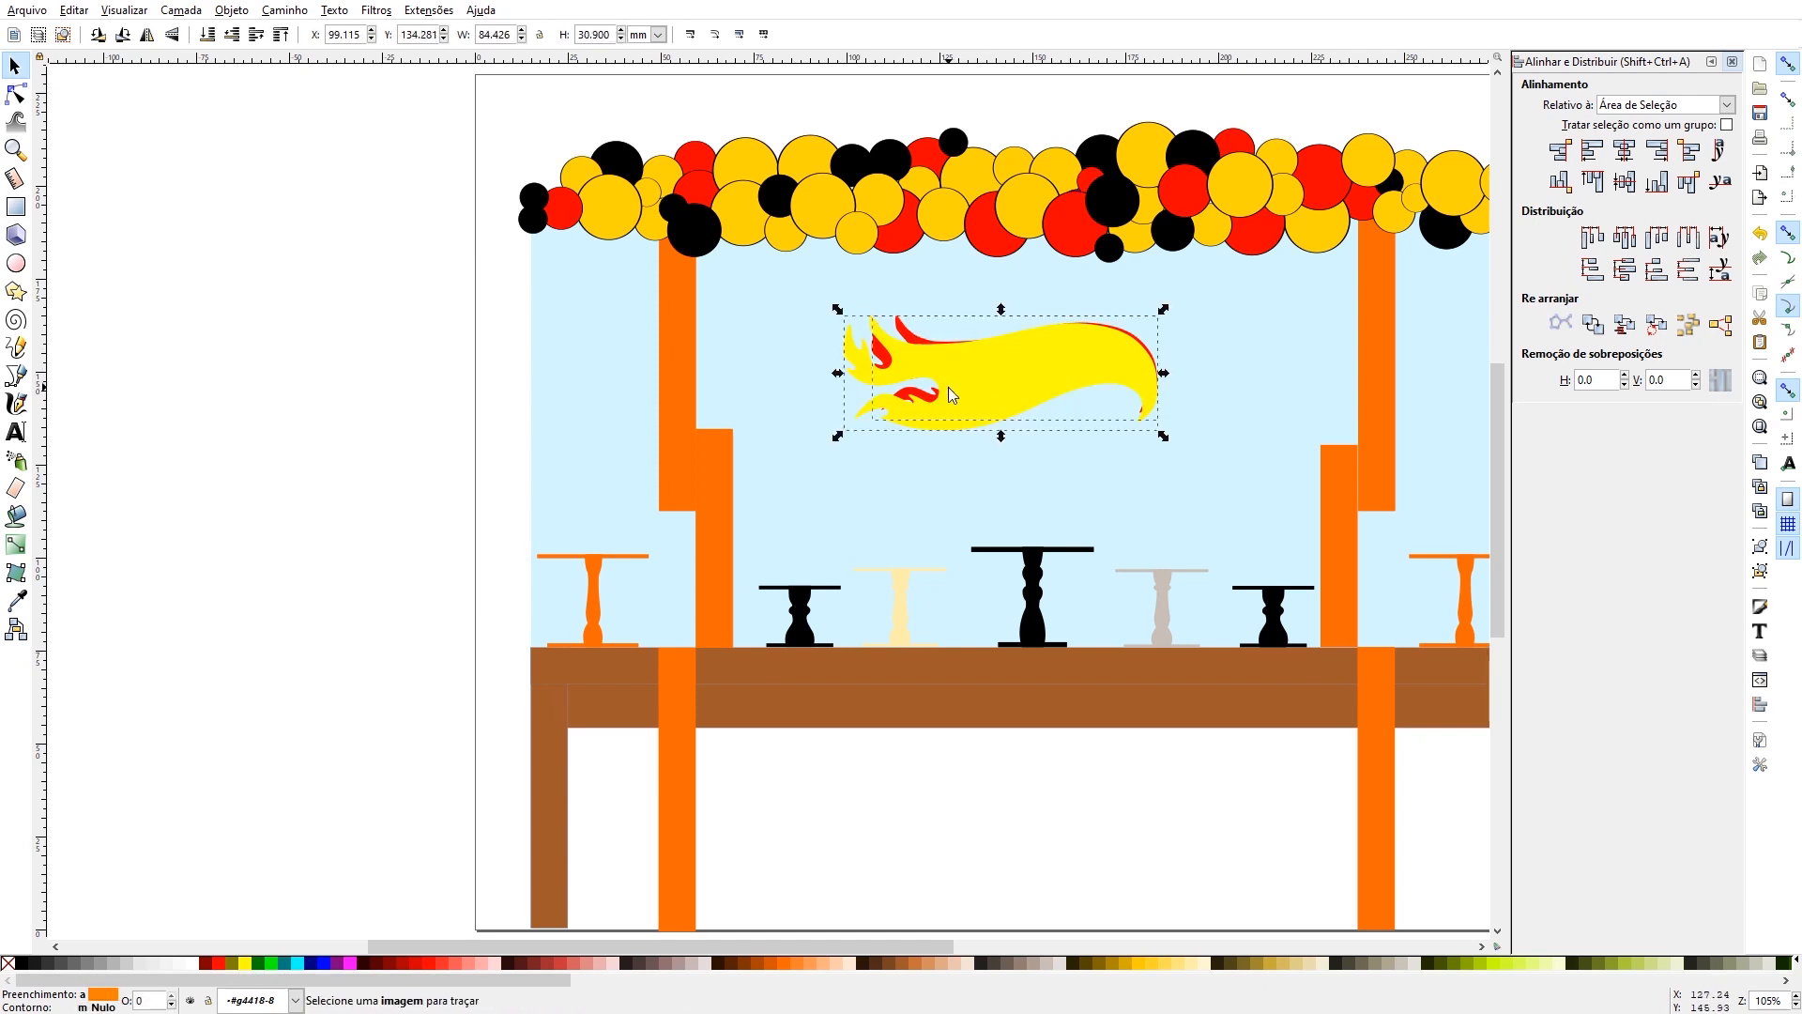
click(1625, 150)
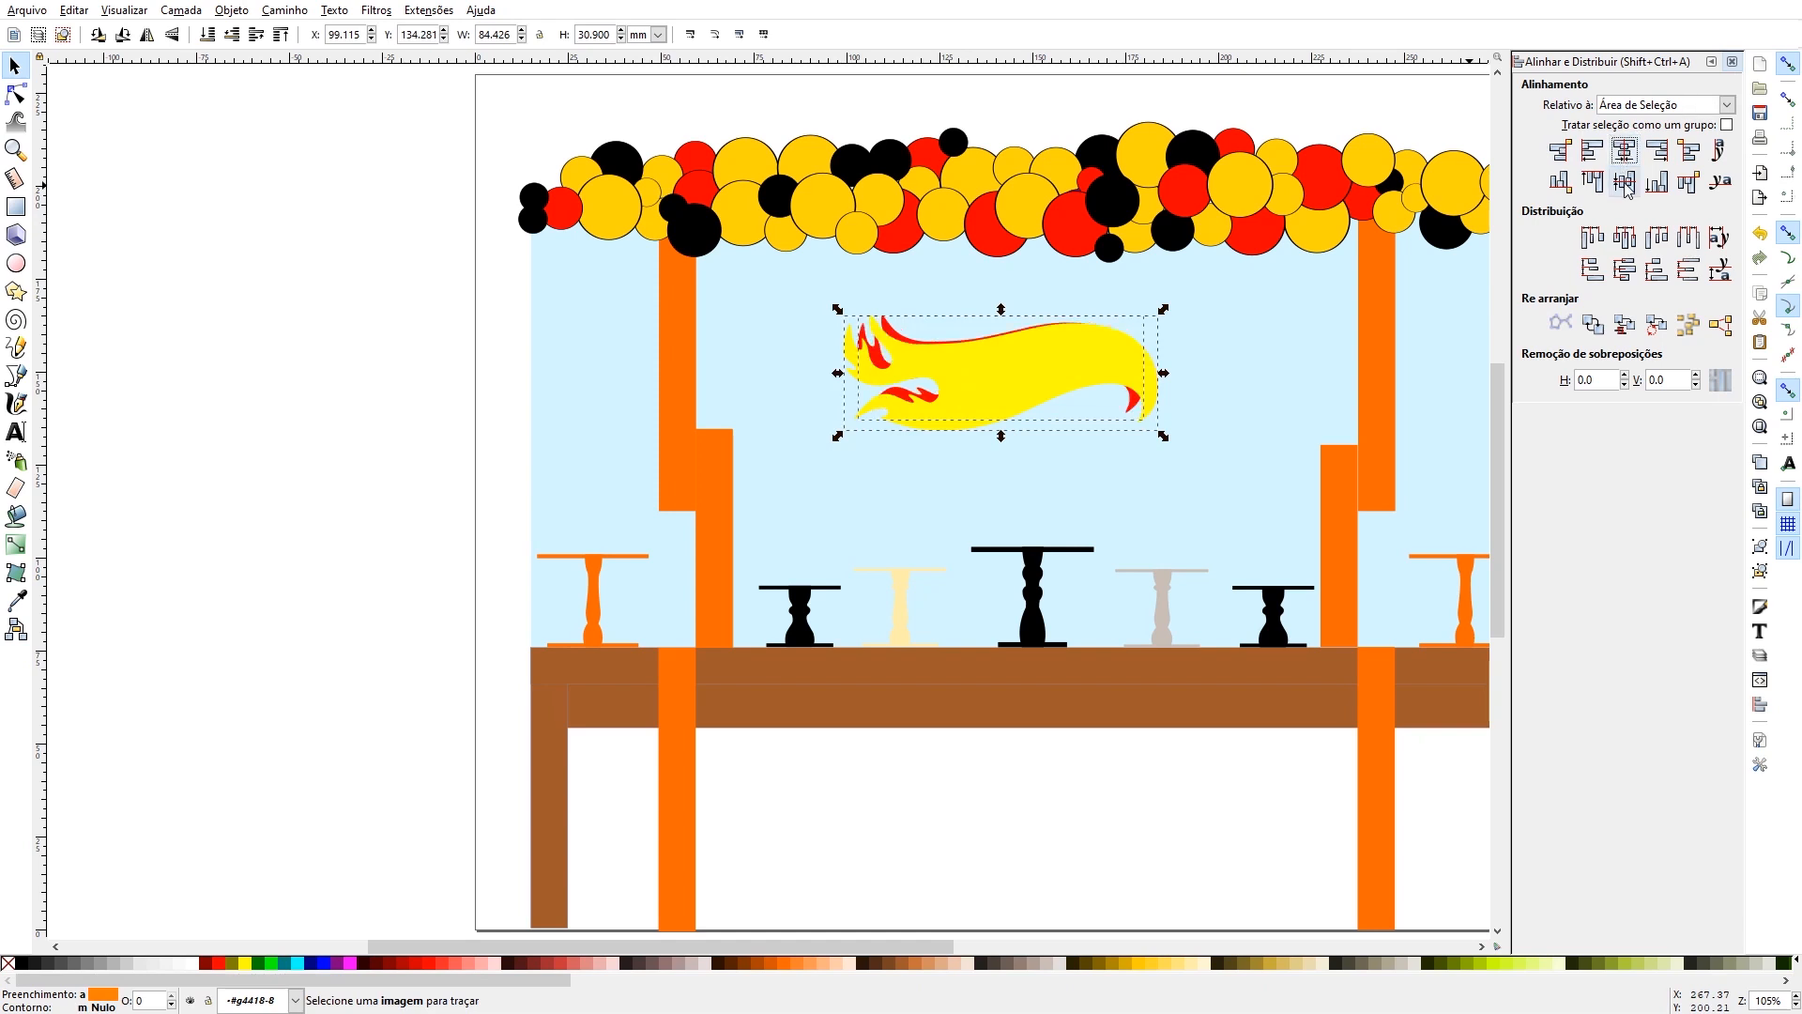
click(1625, 181)
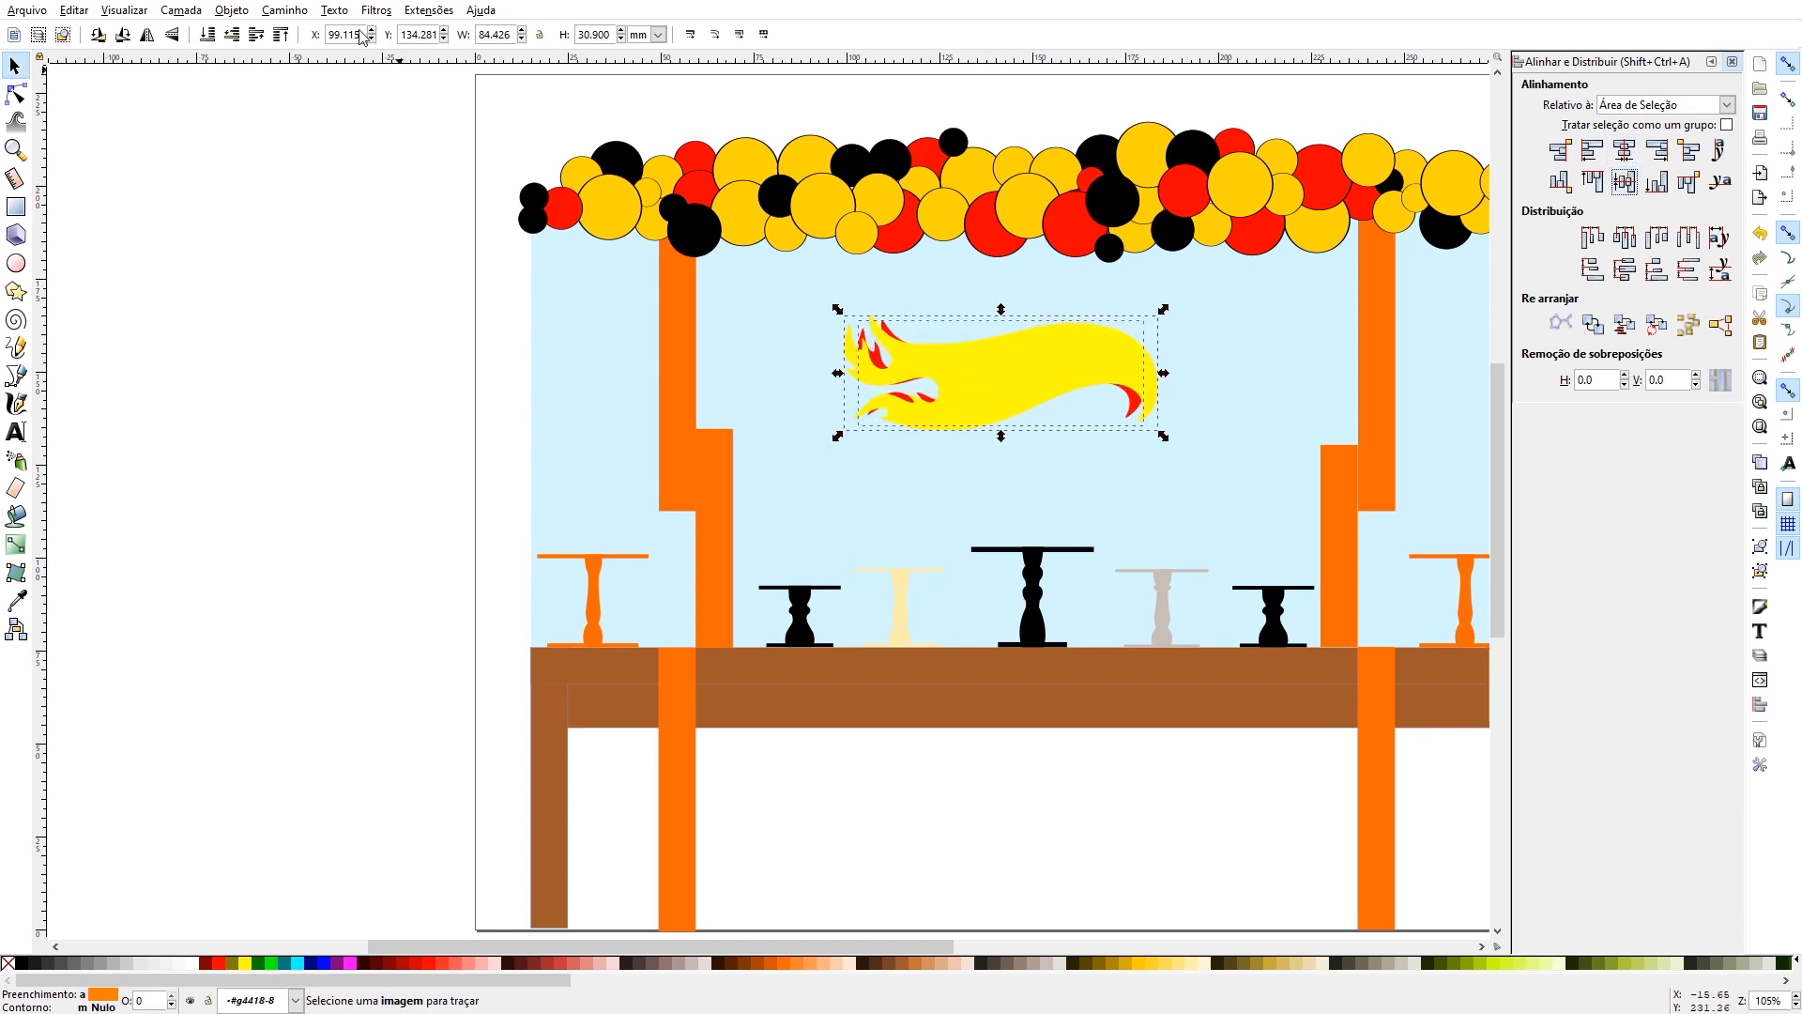
click(311, 284)
click(965, 352)
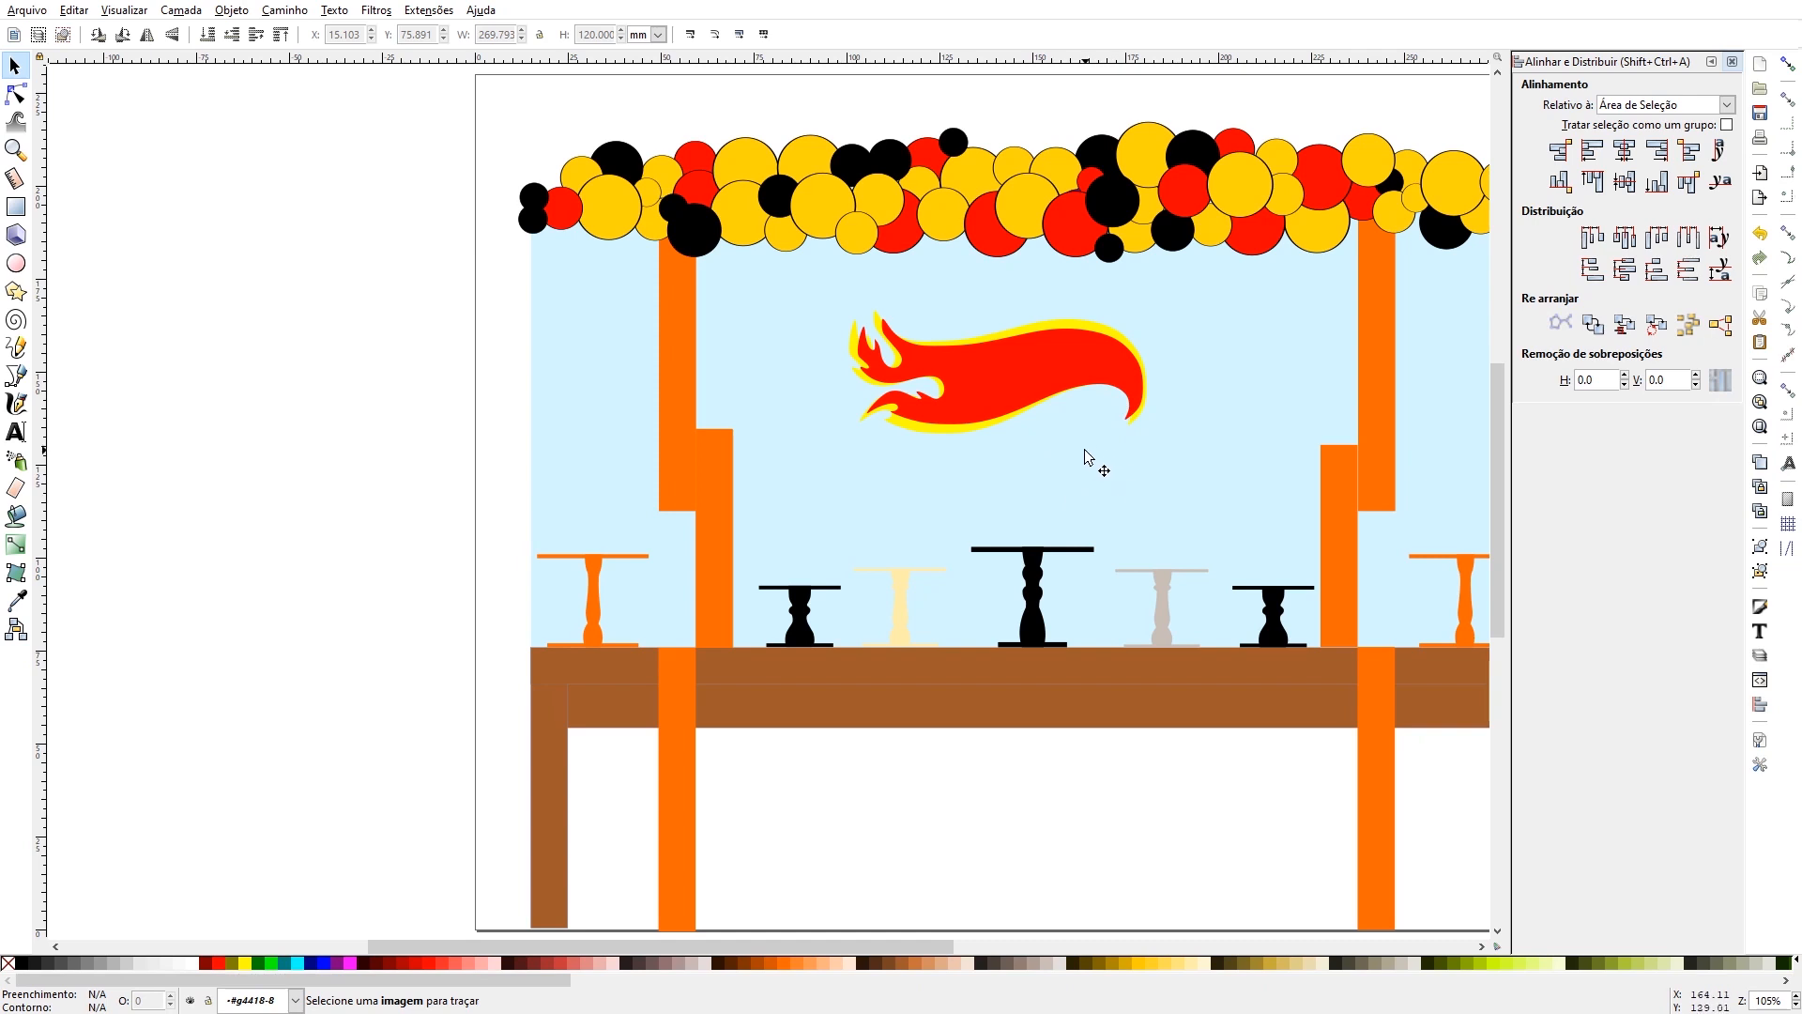
- Add the text "6" in the empty area beside the page and enlarge it proportionally to about 20 × 32 mm
click(15, 431)
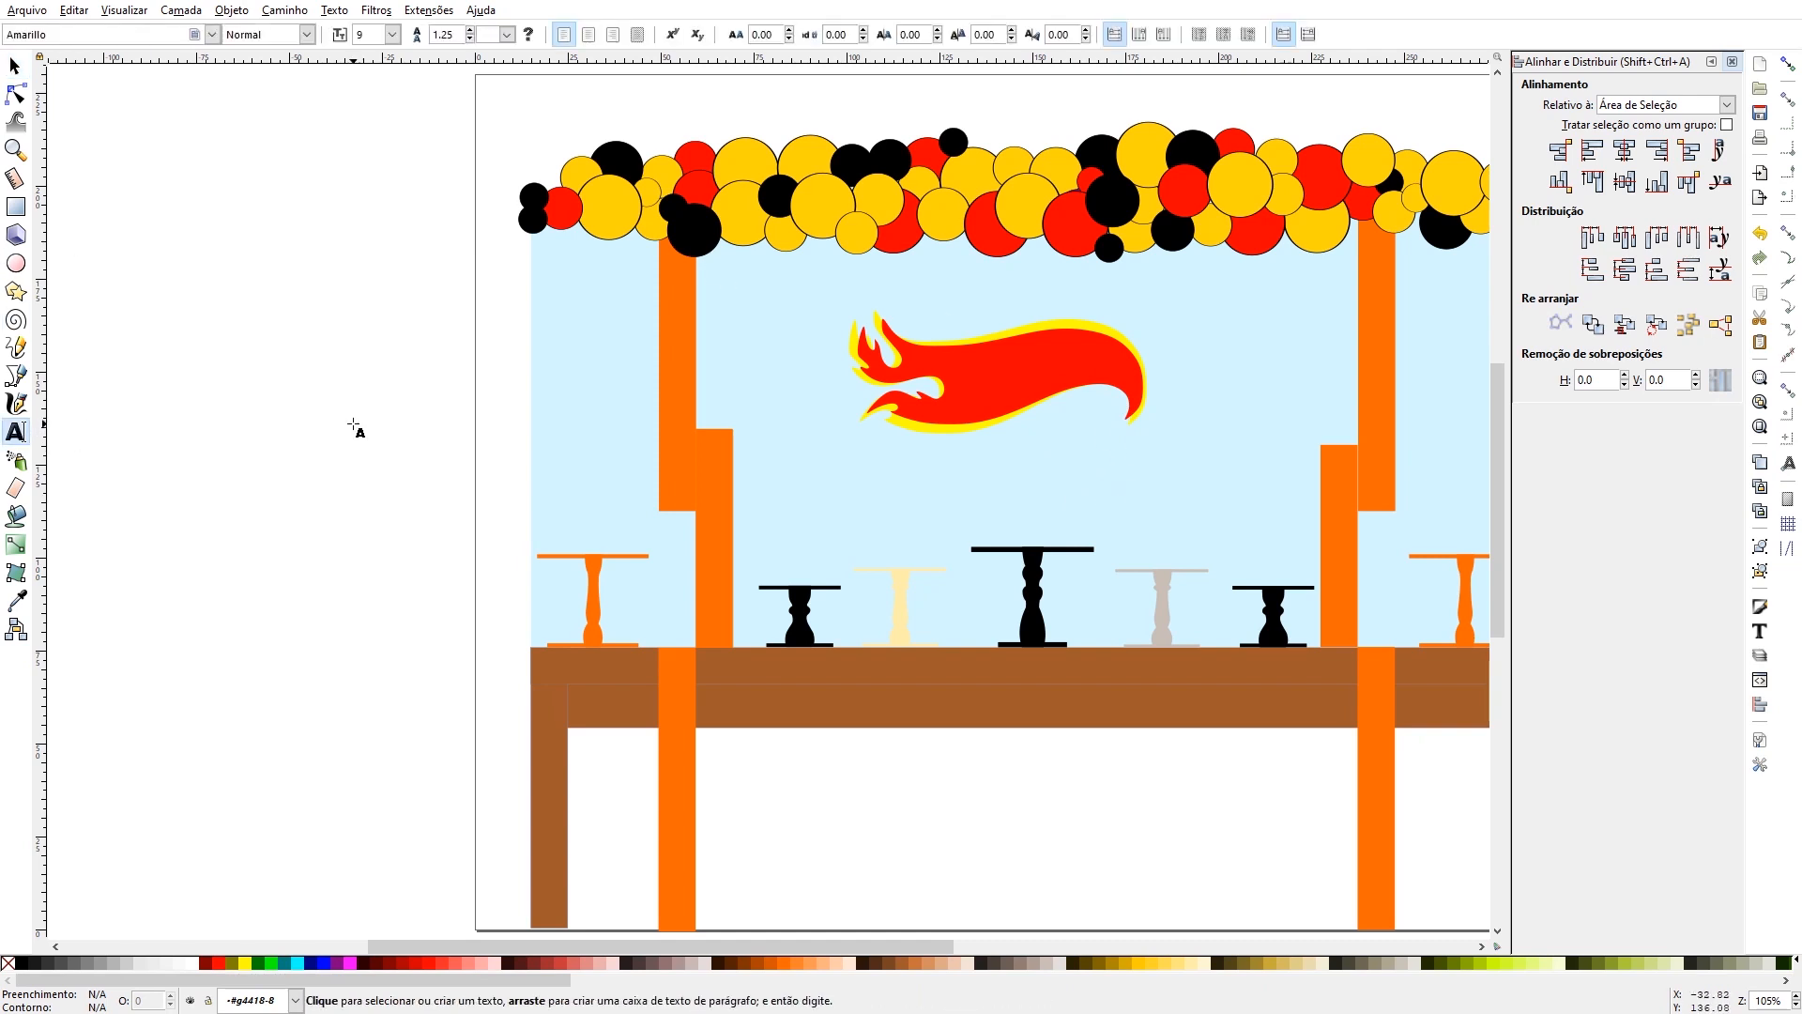
click(353, 424)
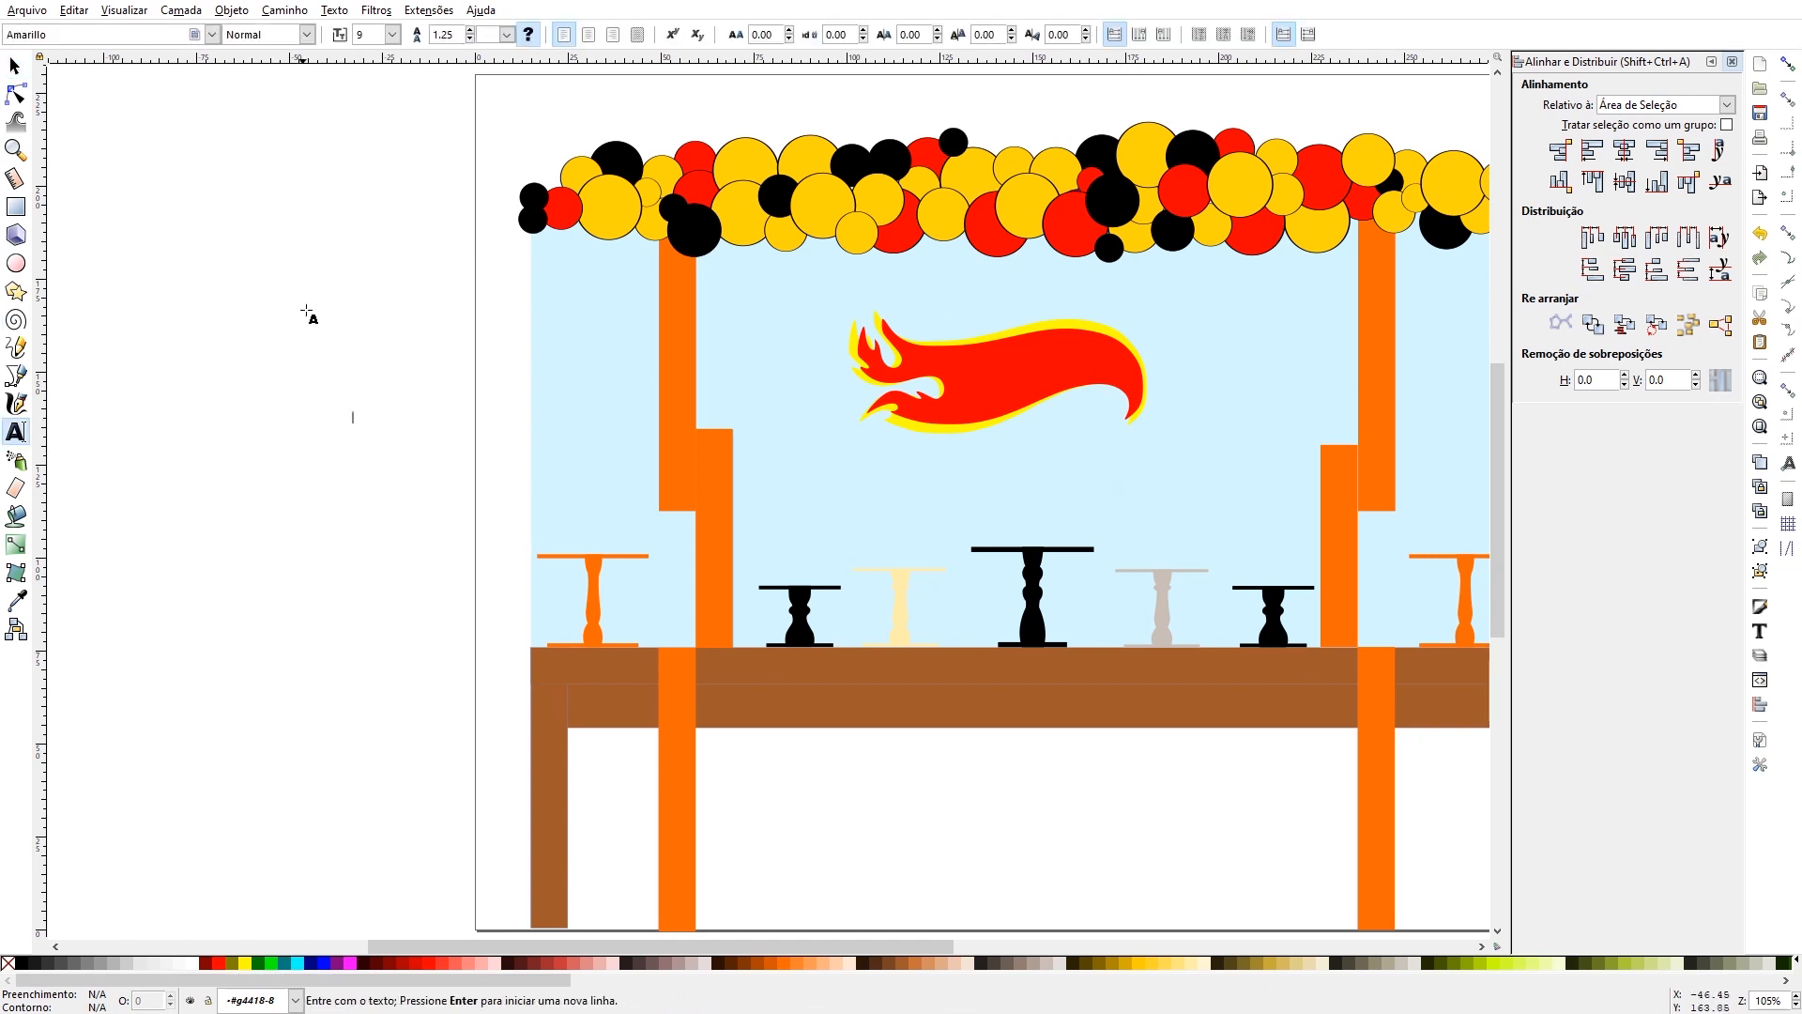
text(H)
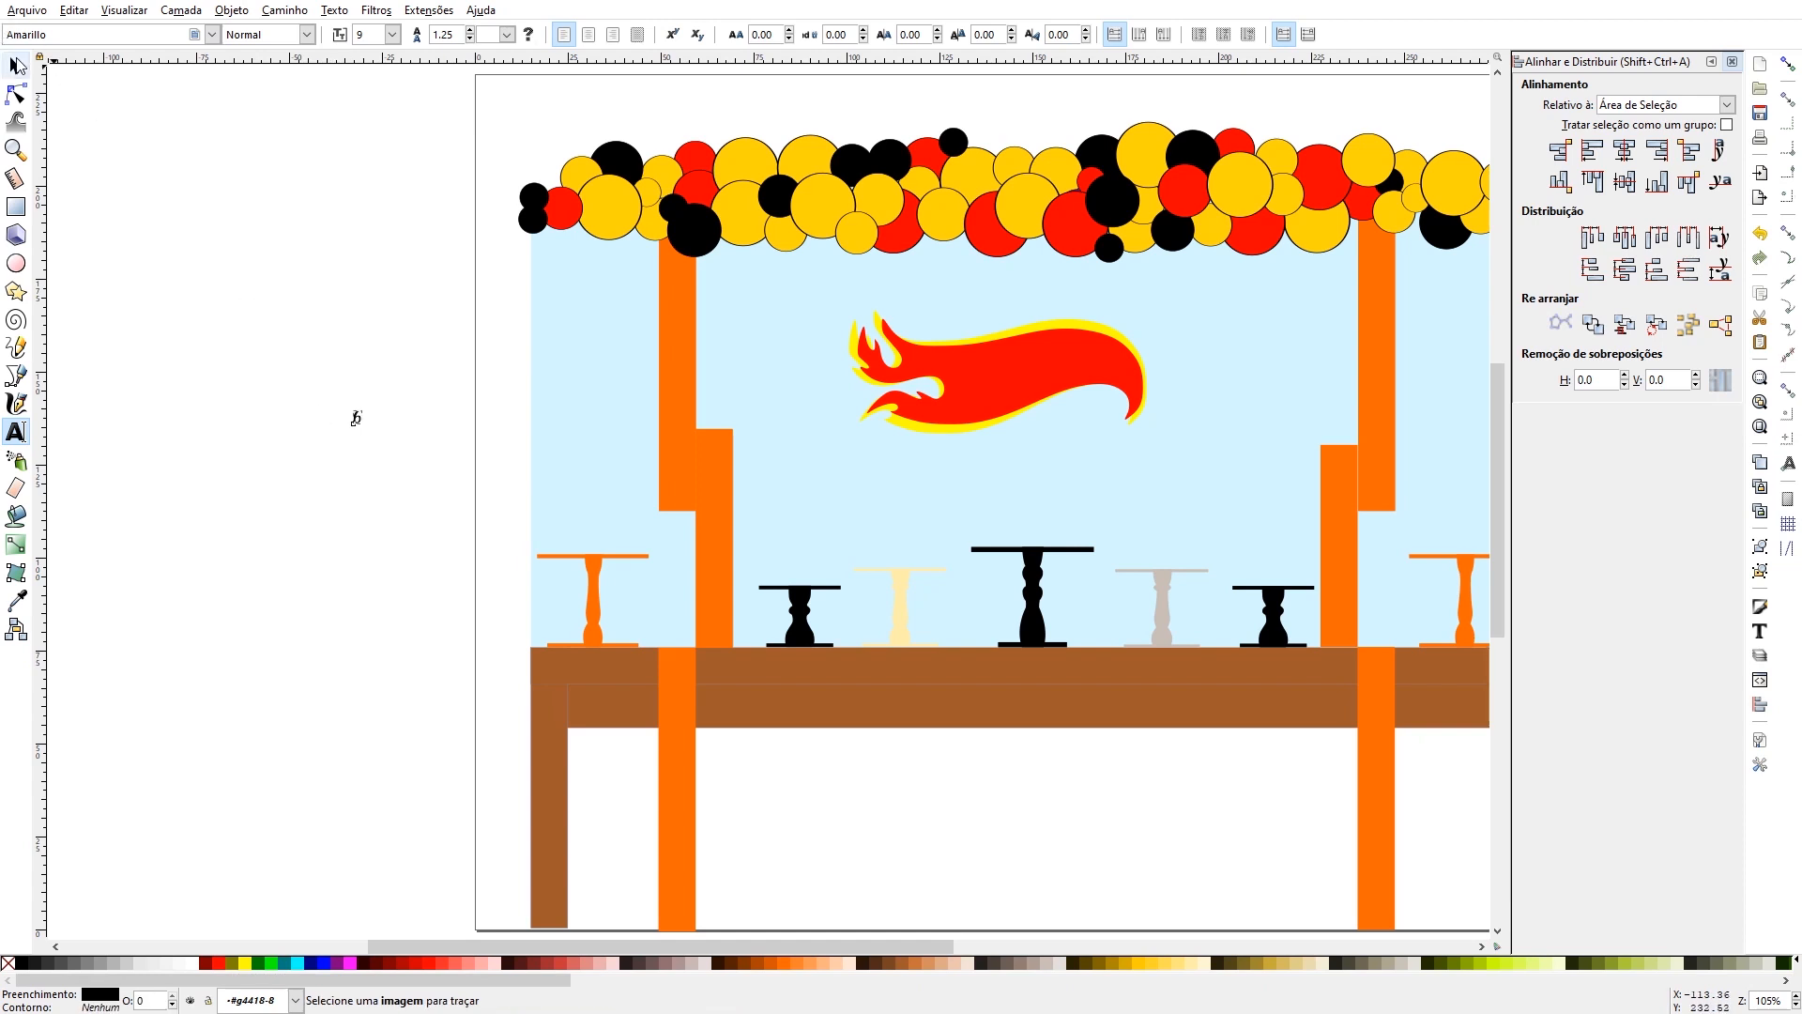
click(15, 65)
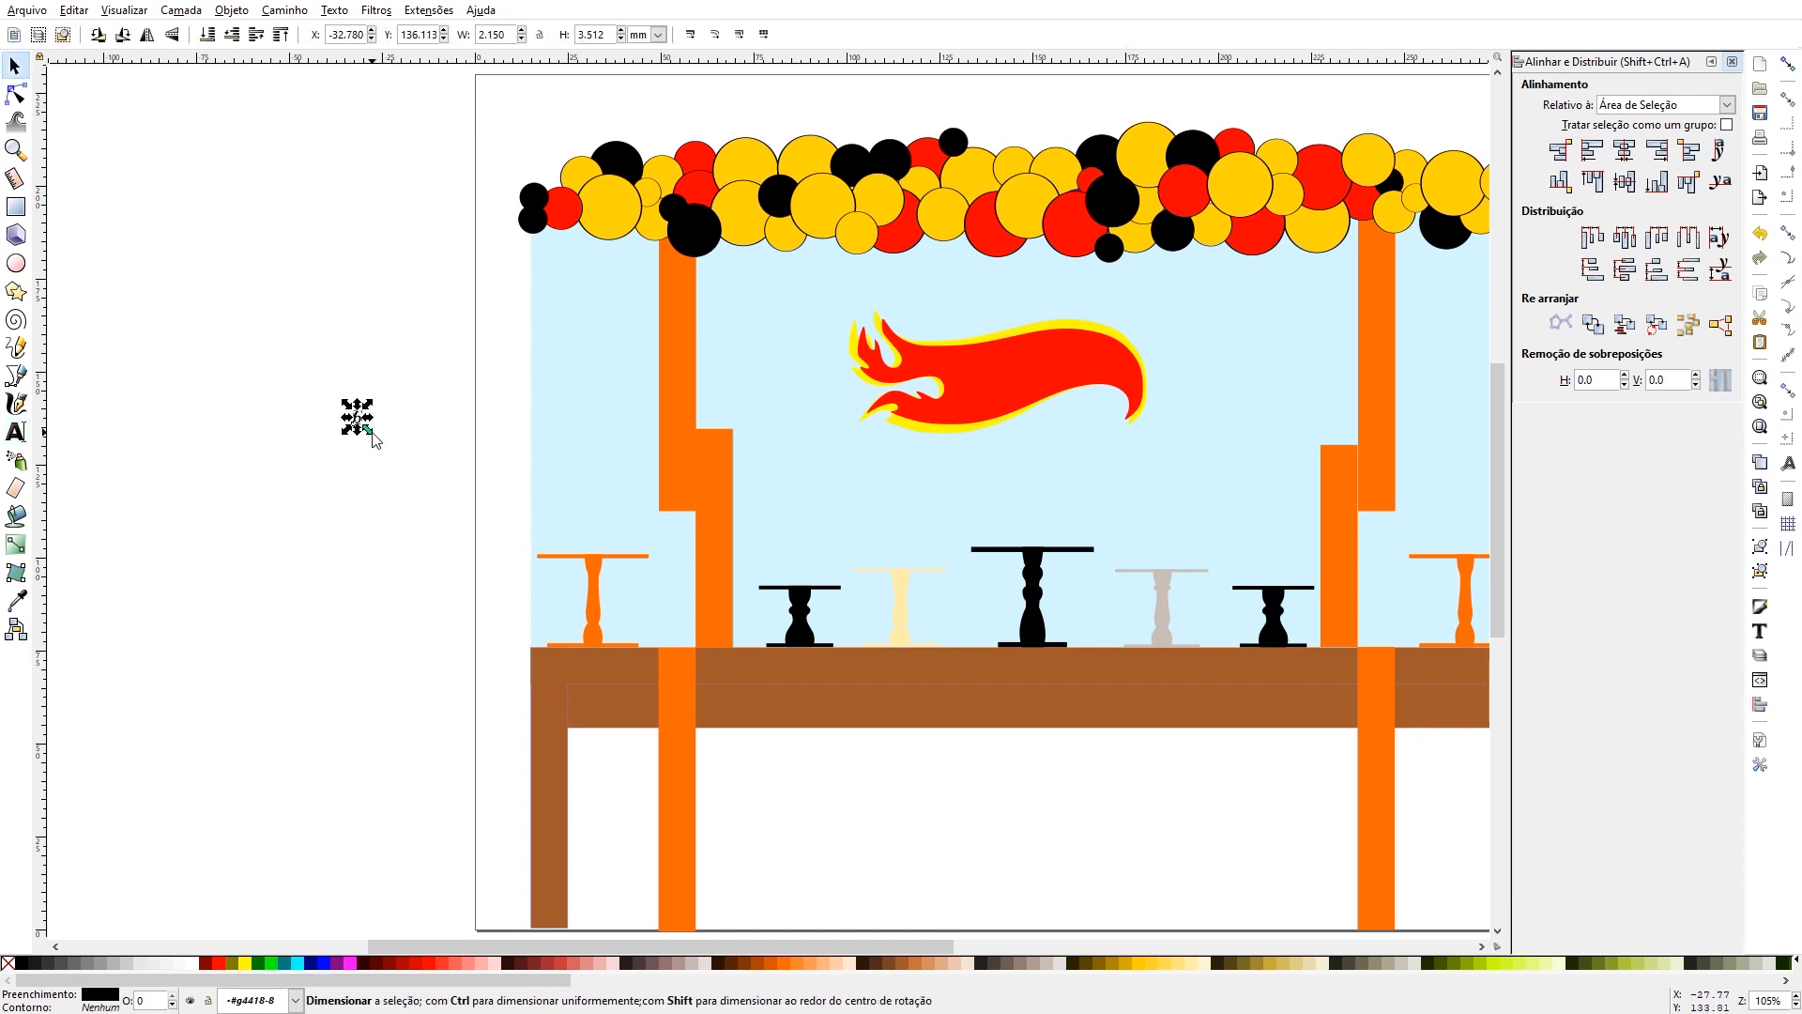
drag(372, 432, 500, 545)
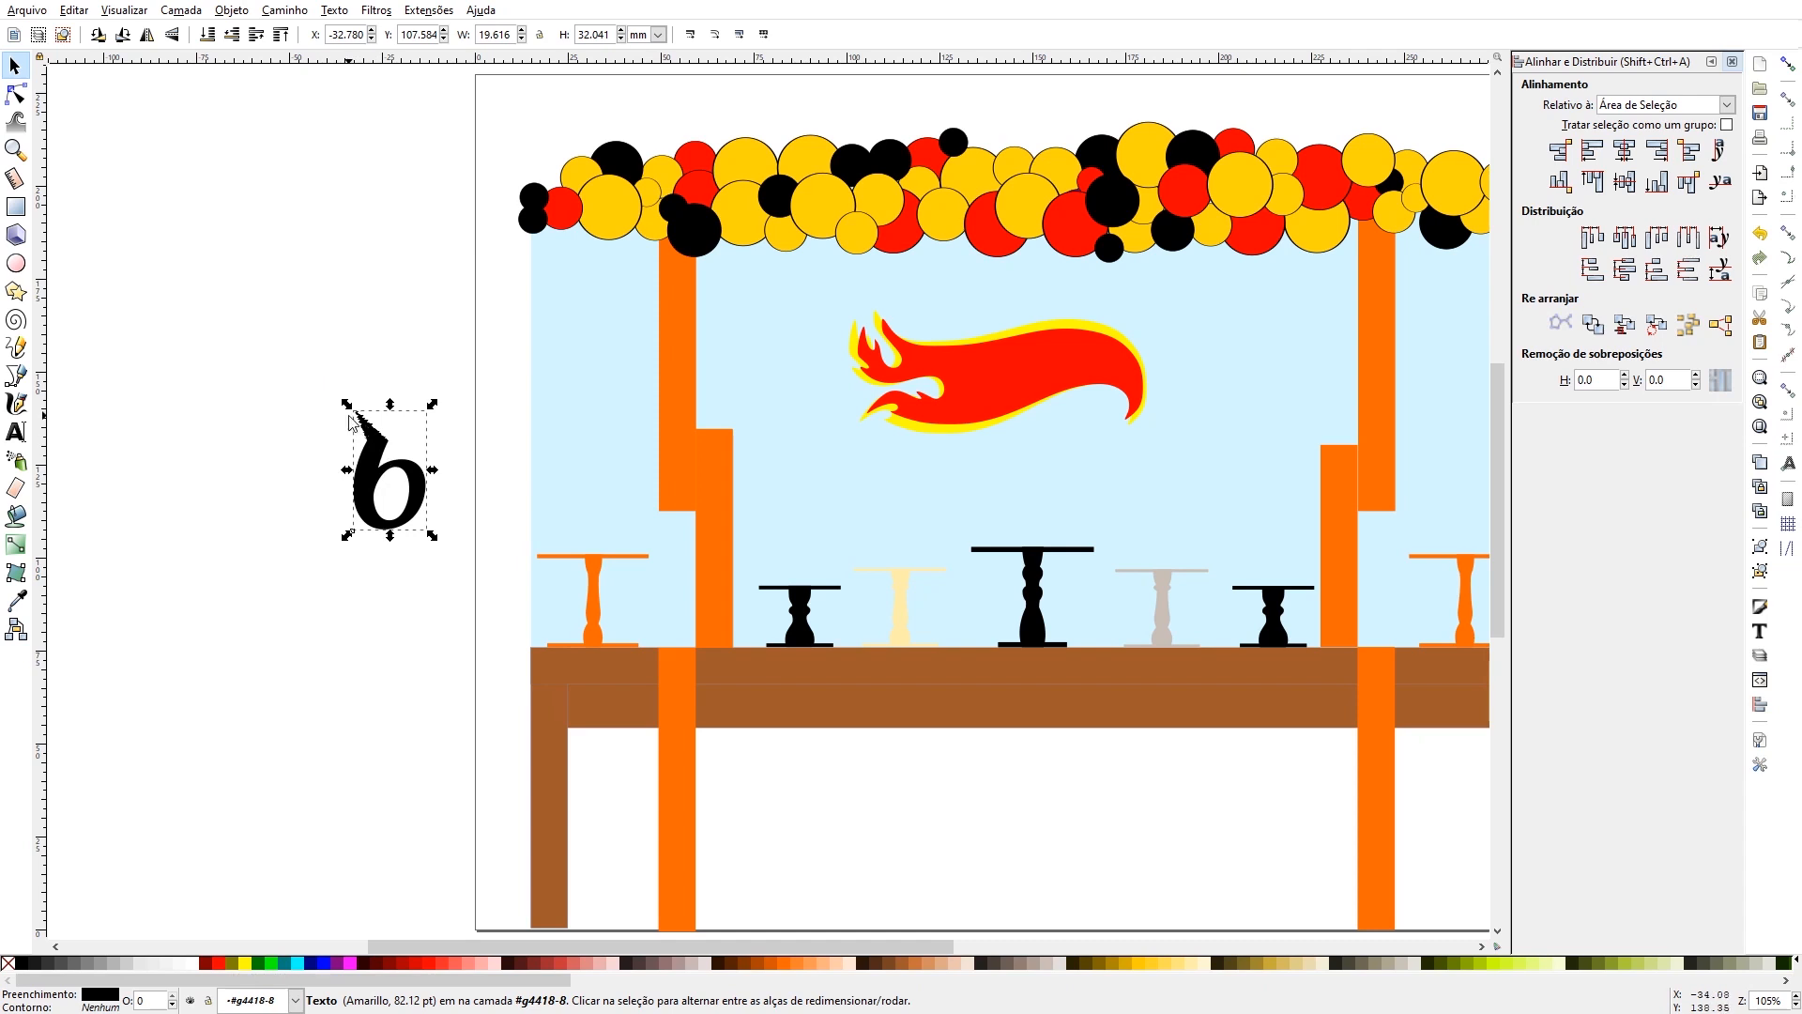
- Change the font of the number 6 to Heavy Heap
click(368, 454)
double_click(368, 454)
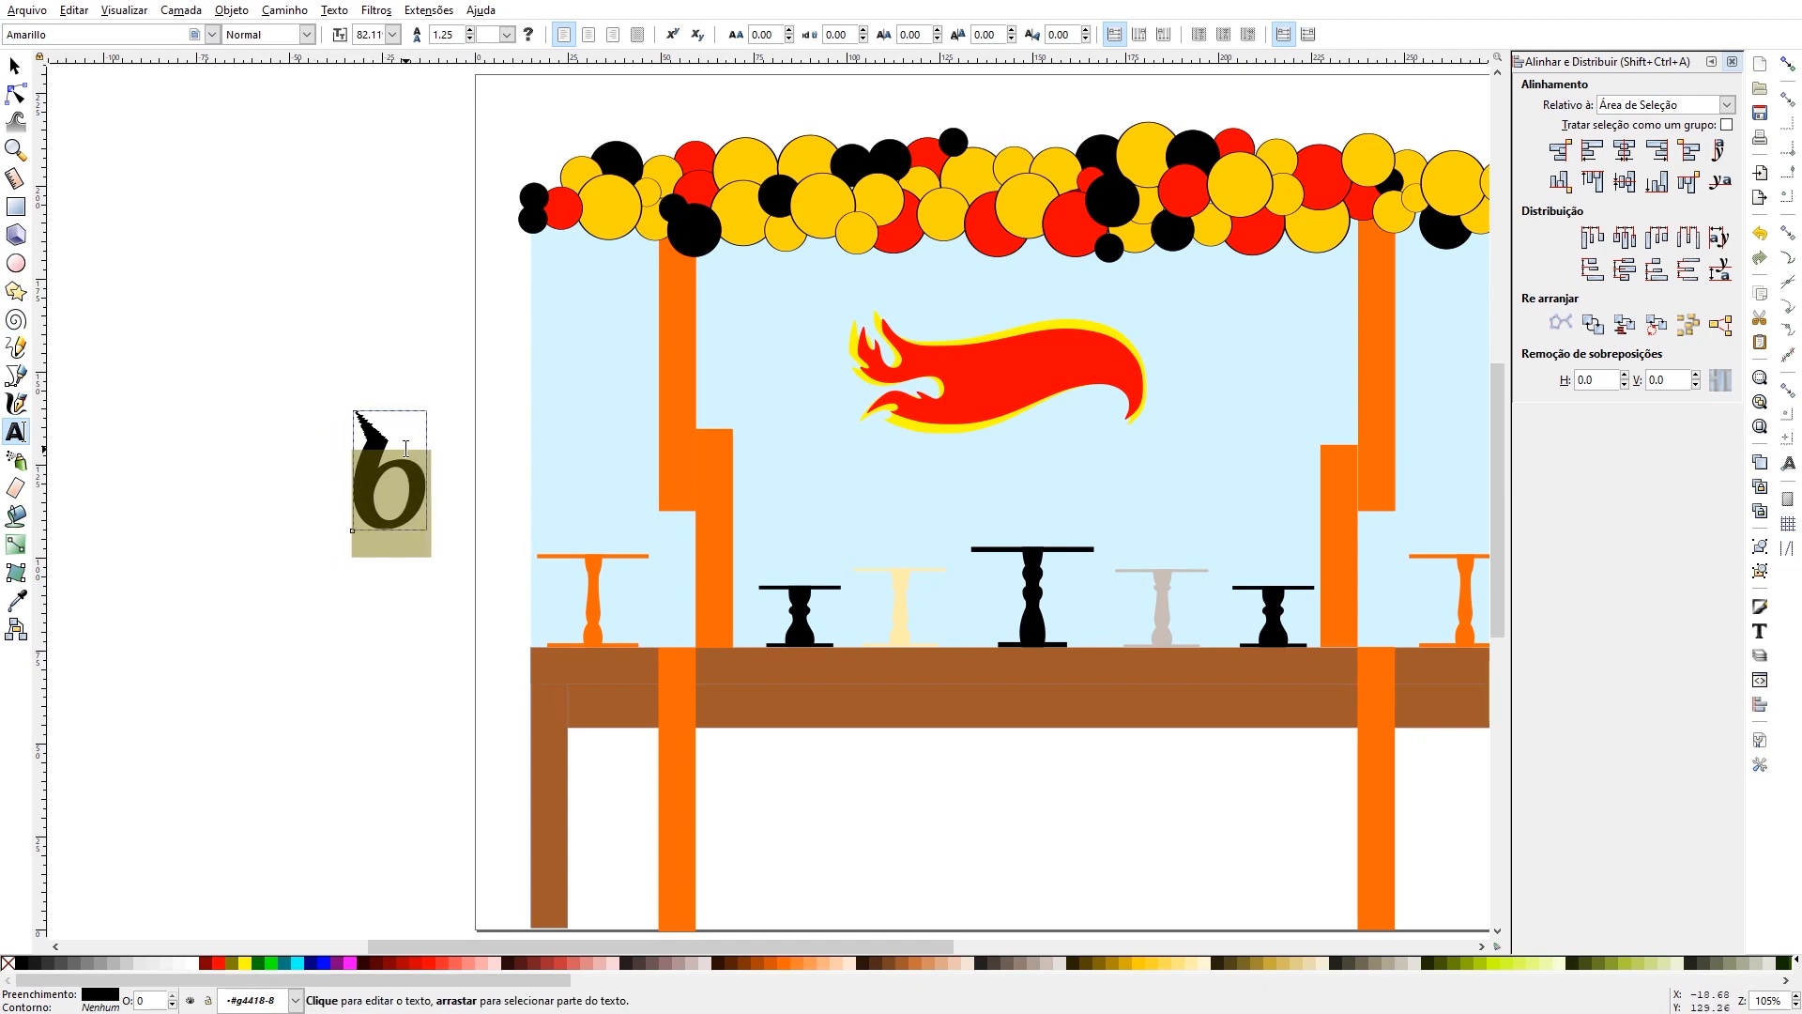
key(ctrl+shift+t)
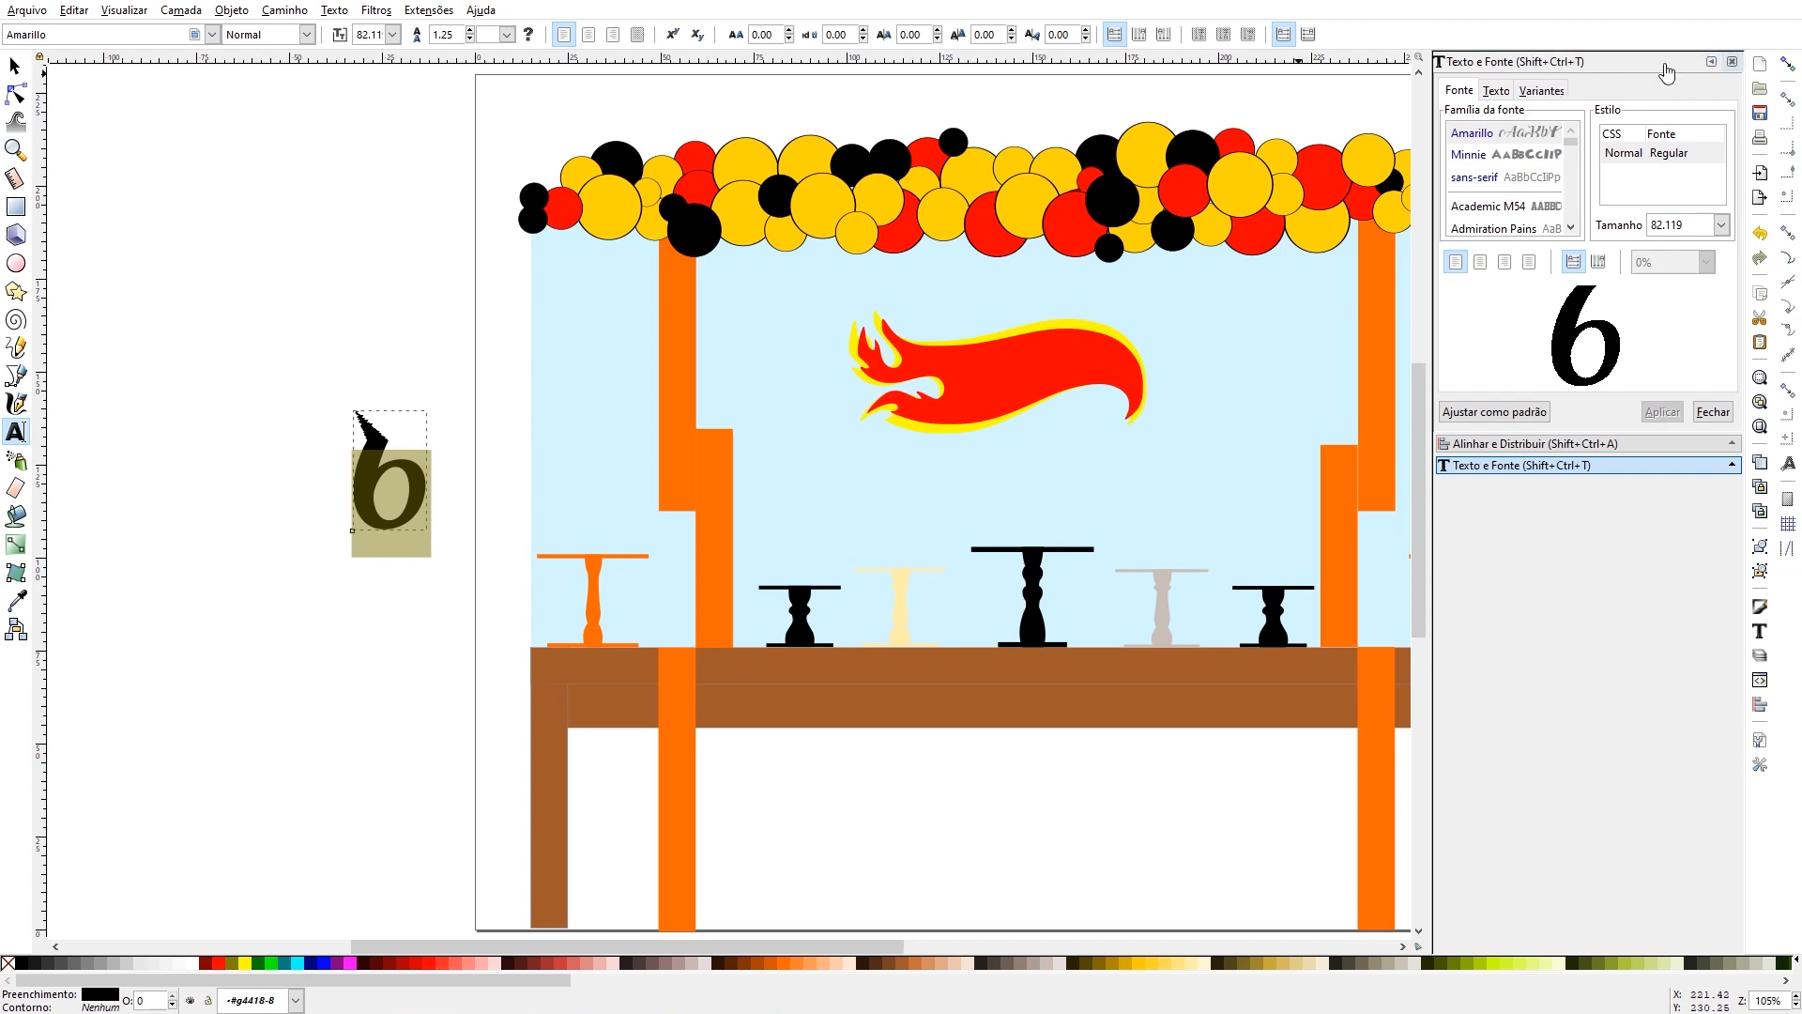
click(1731, 61)
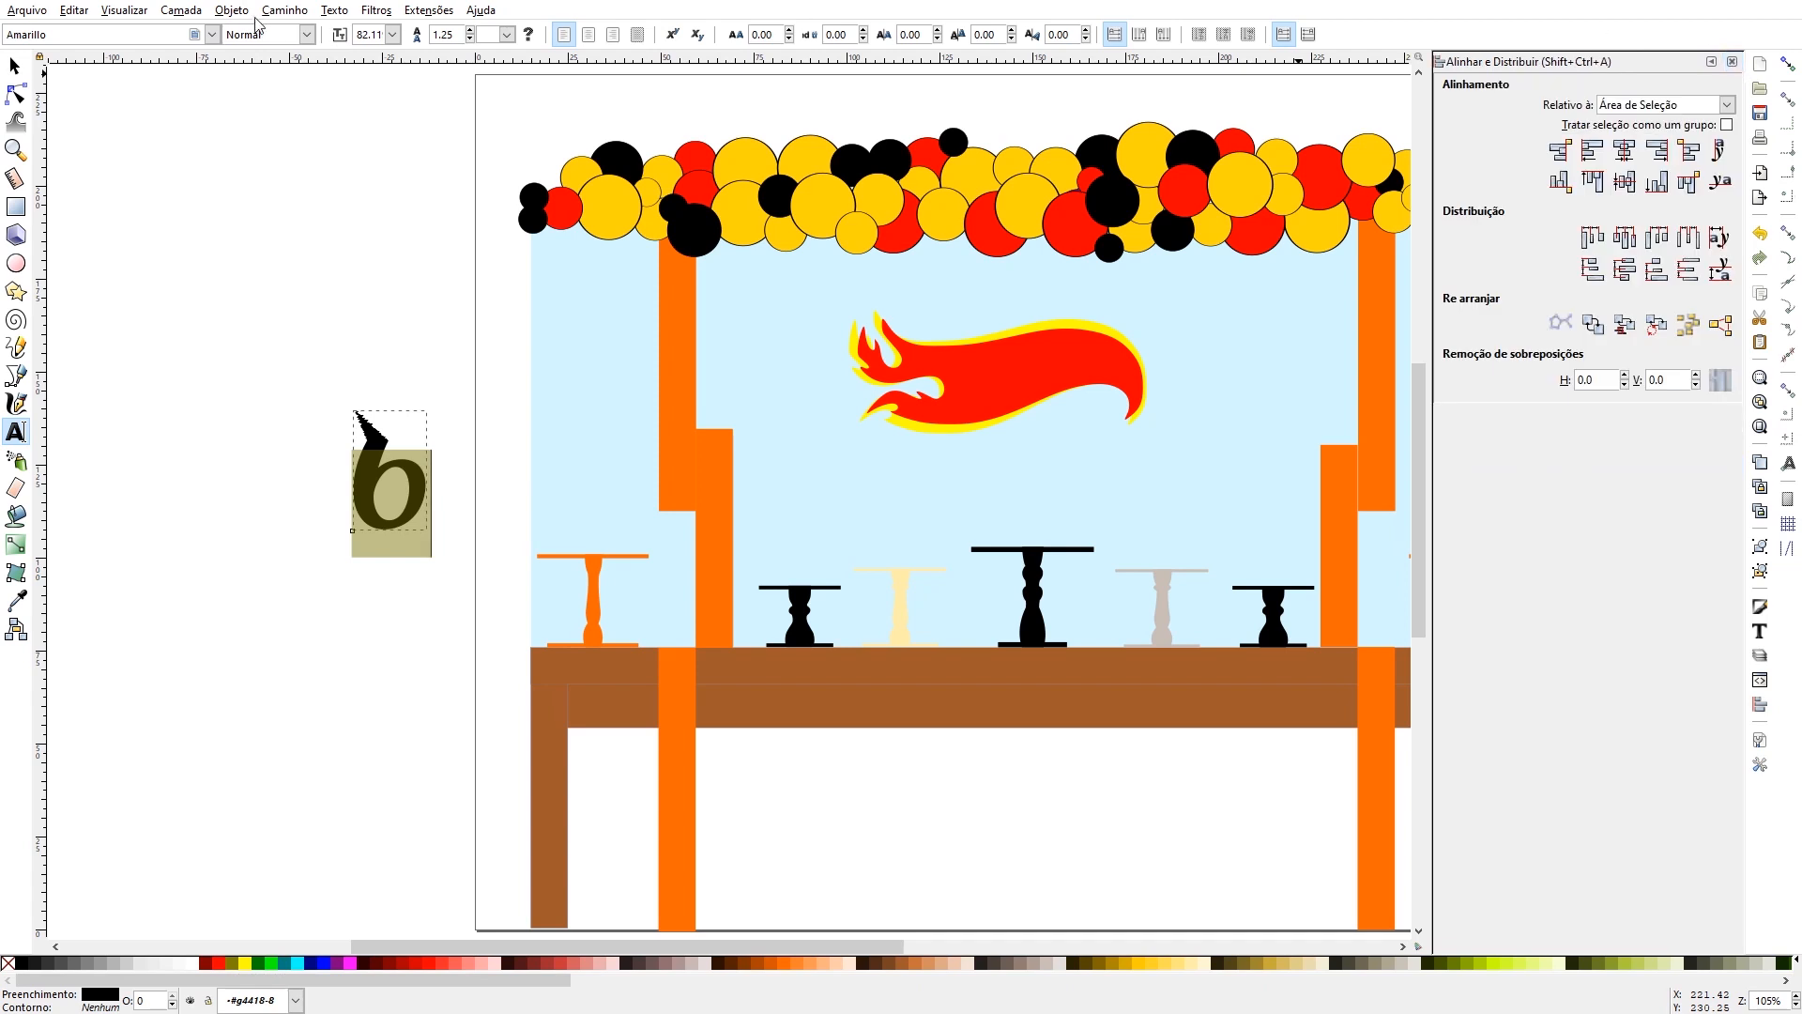
click(332, 11)
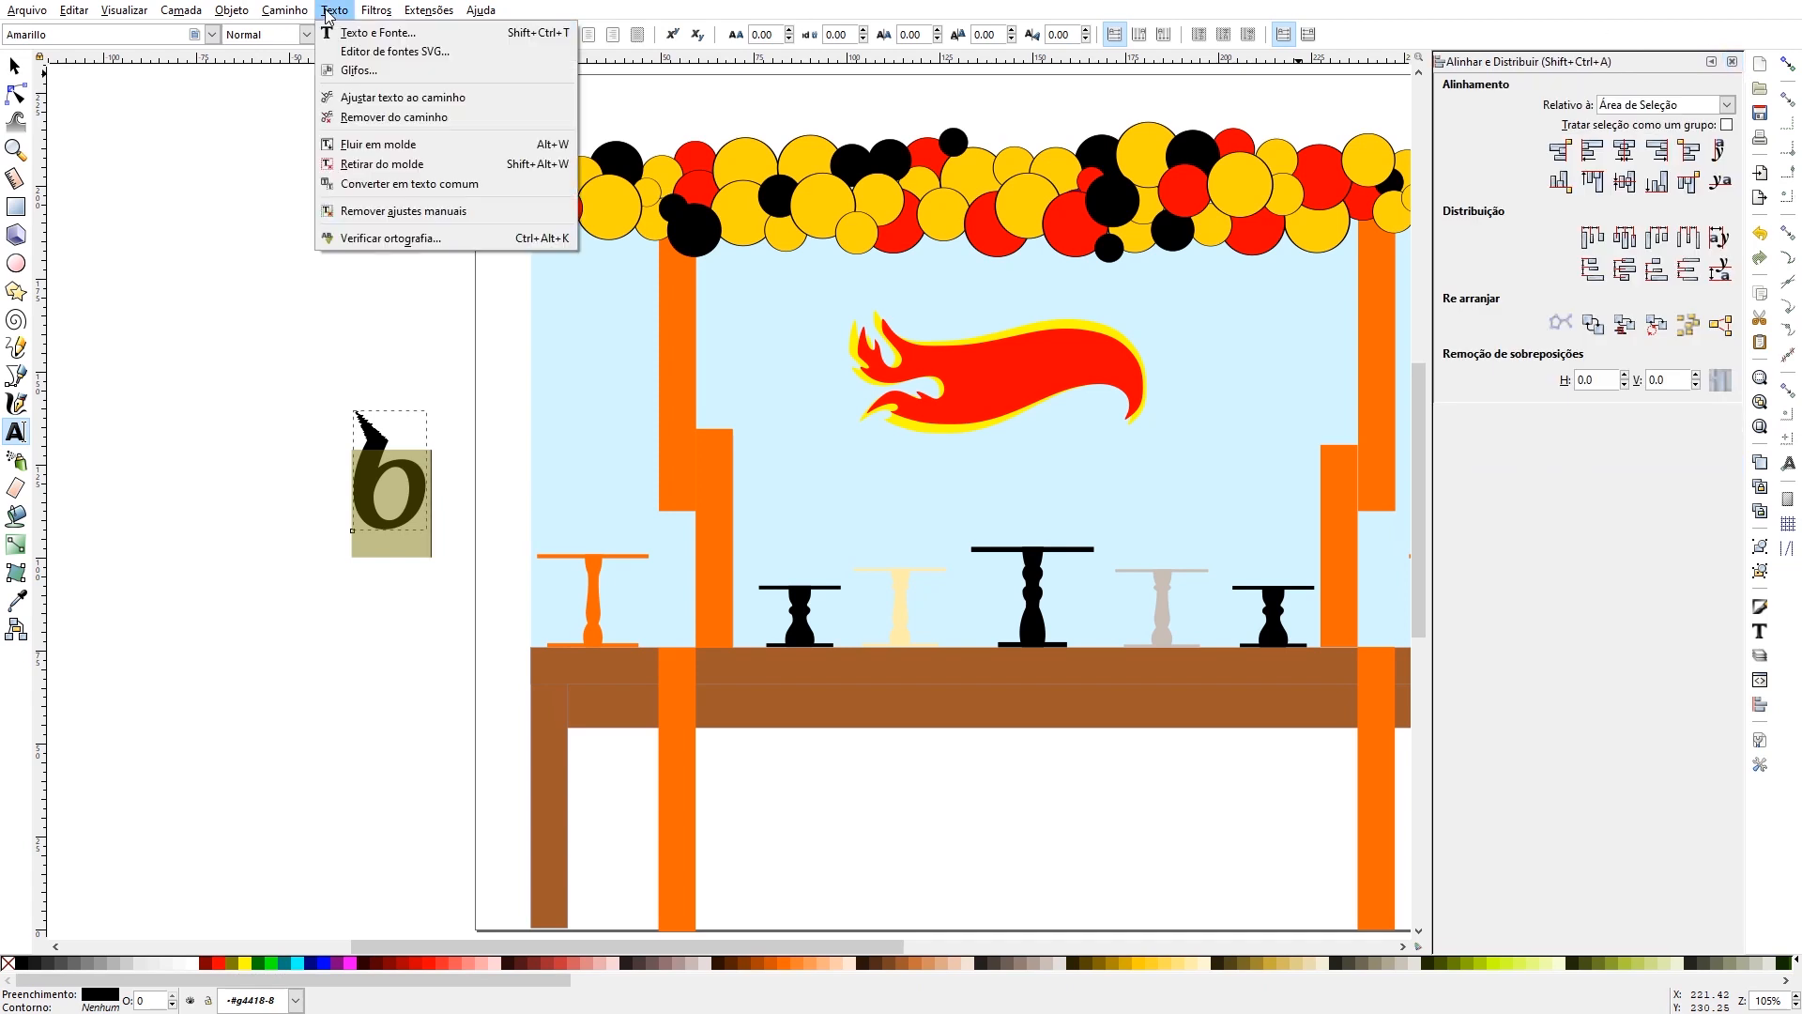
click(369, 34)
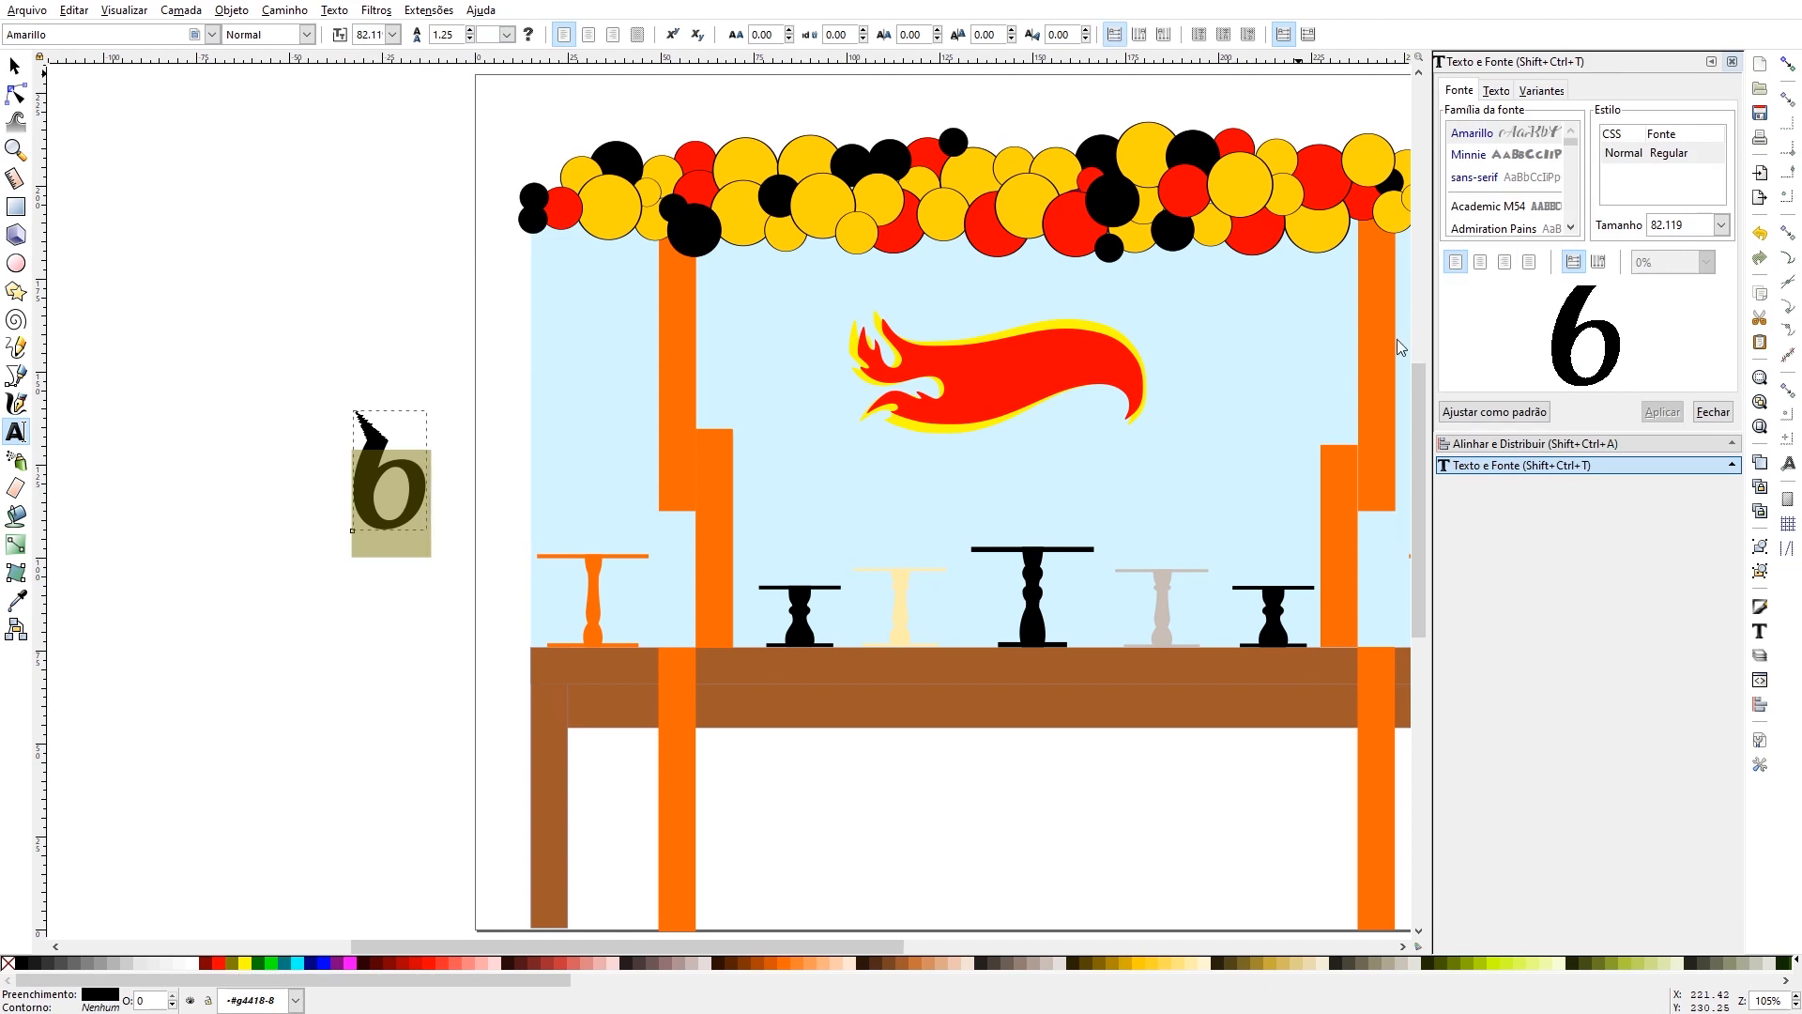
scroll(1496, 156, down, 10)
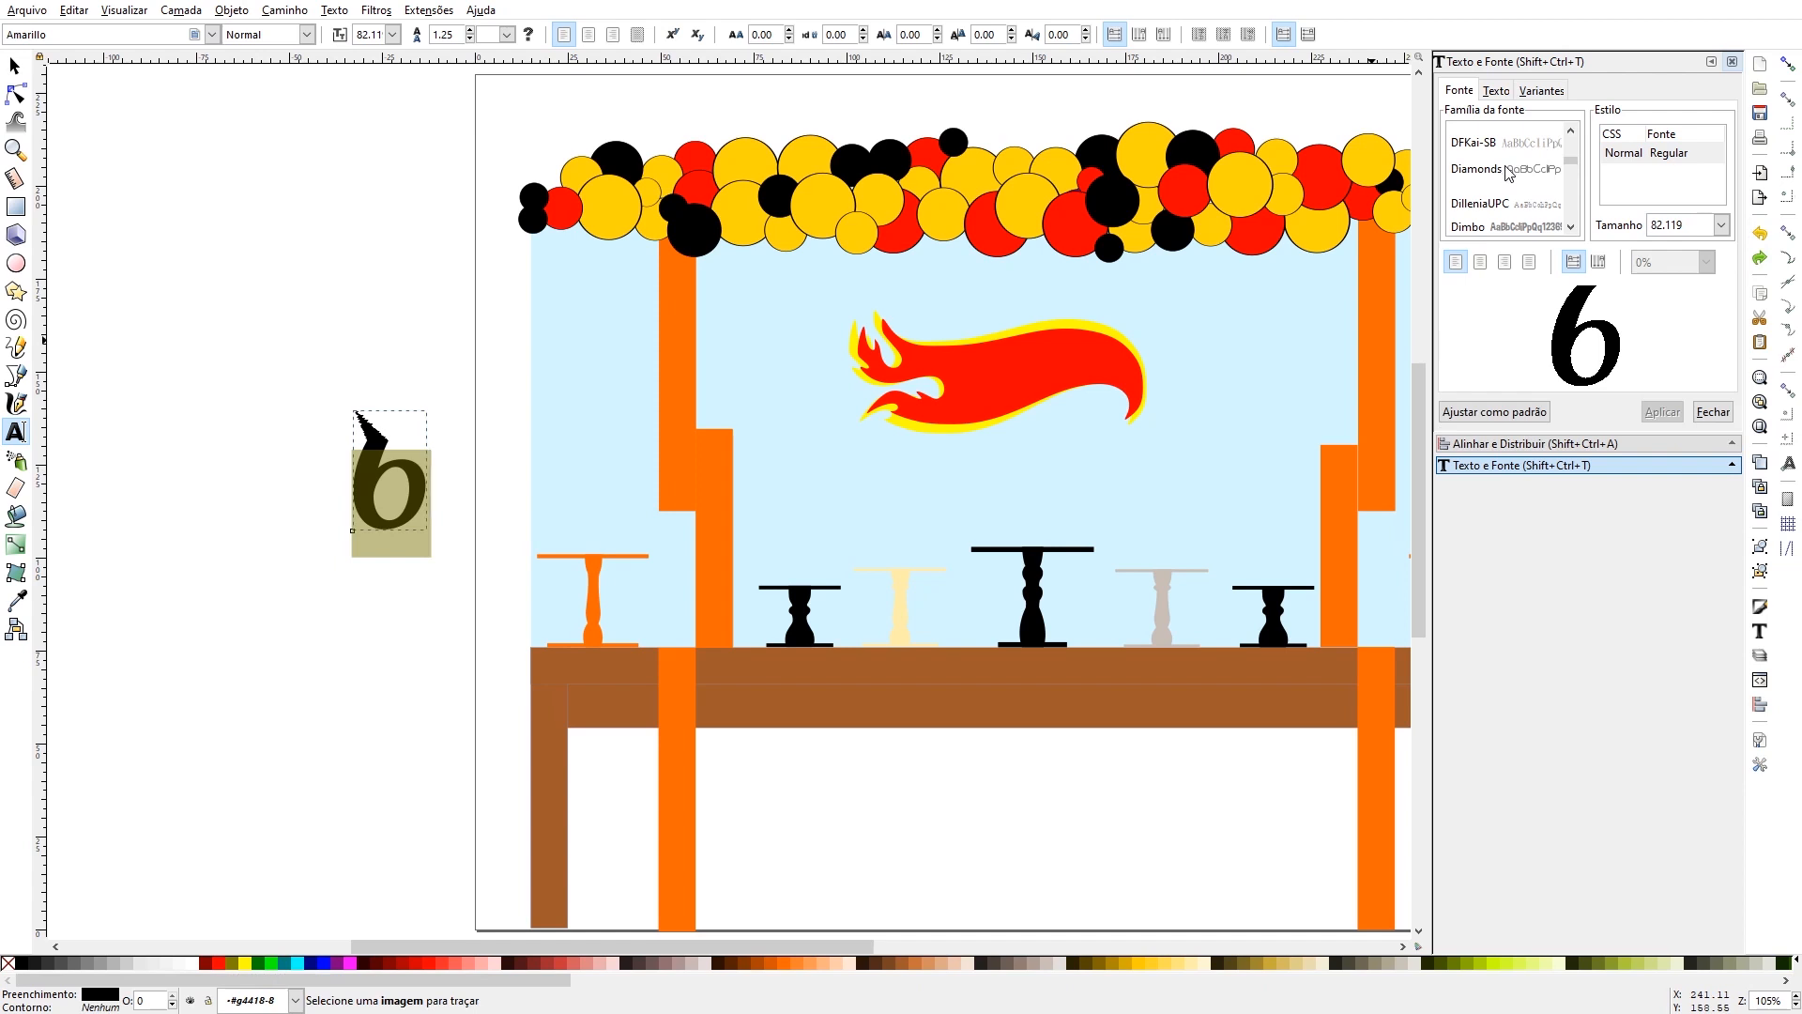
click(1478, 170)
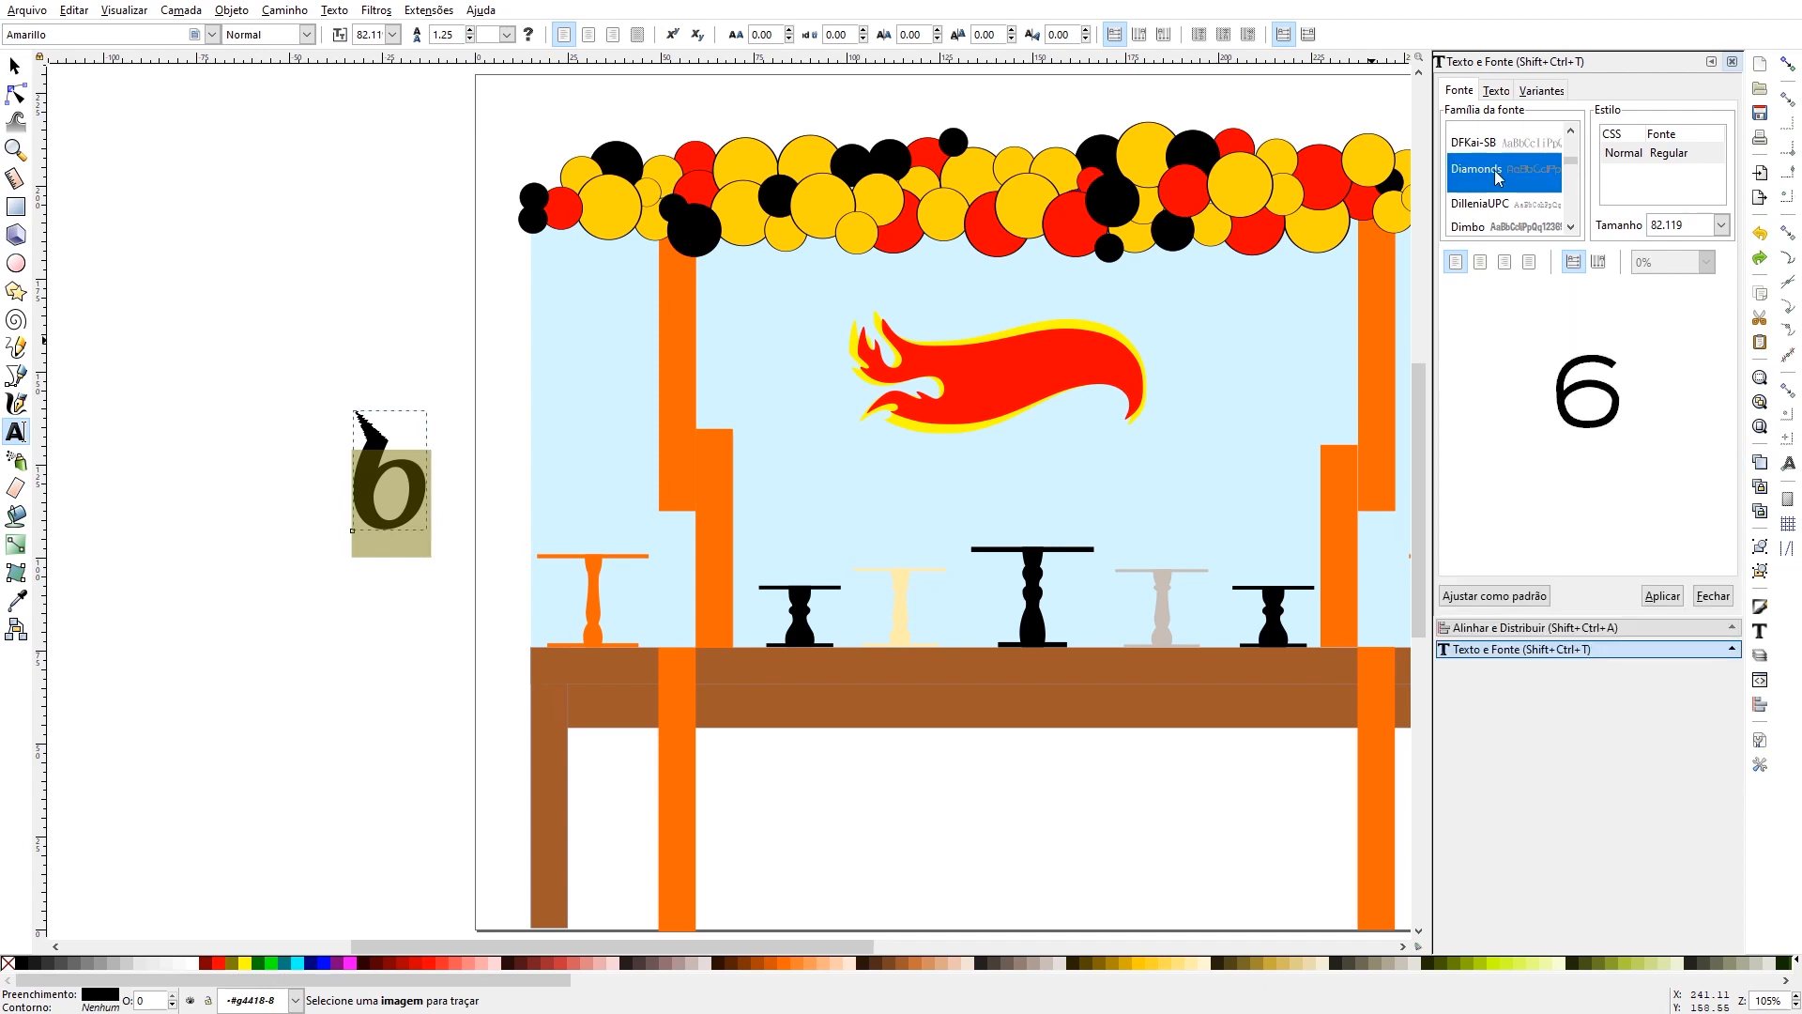
text(hea)
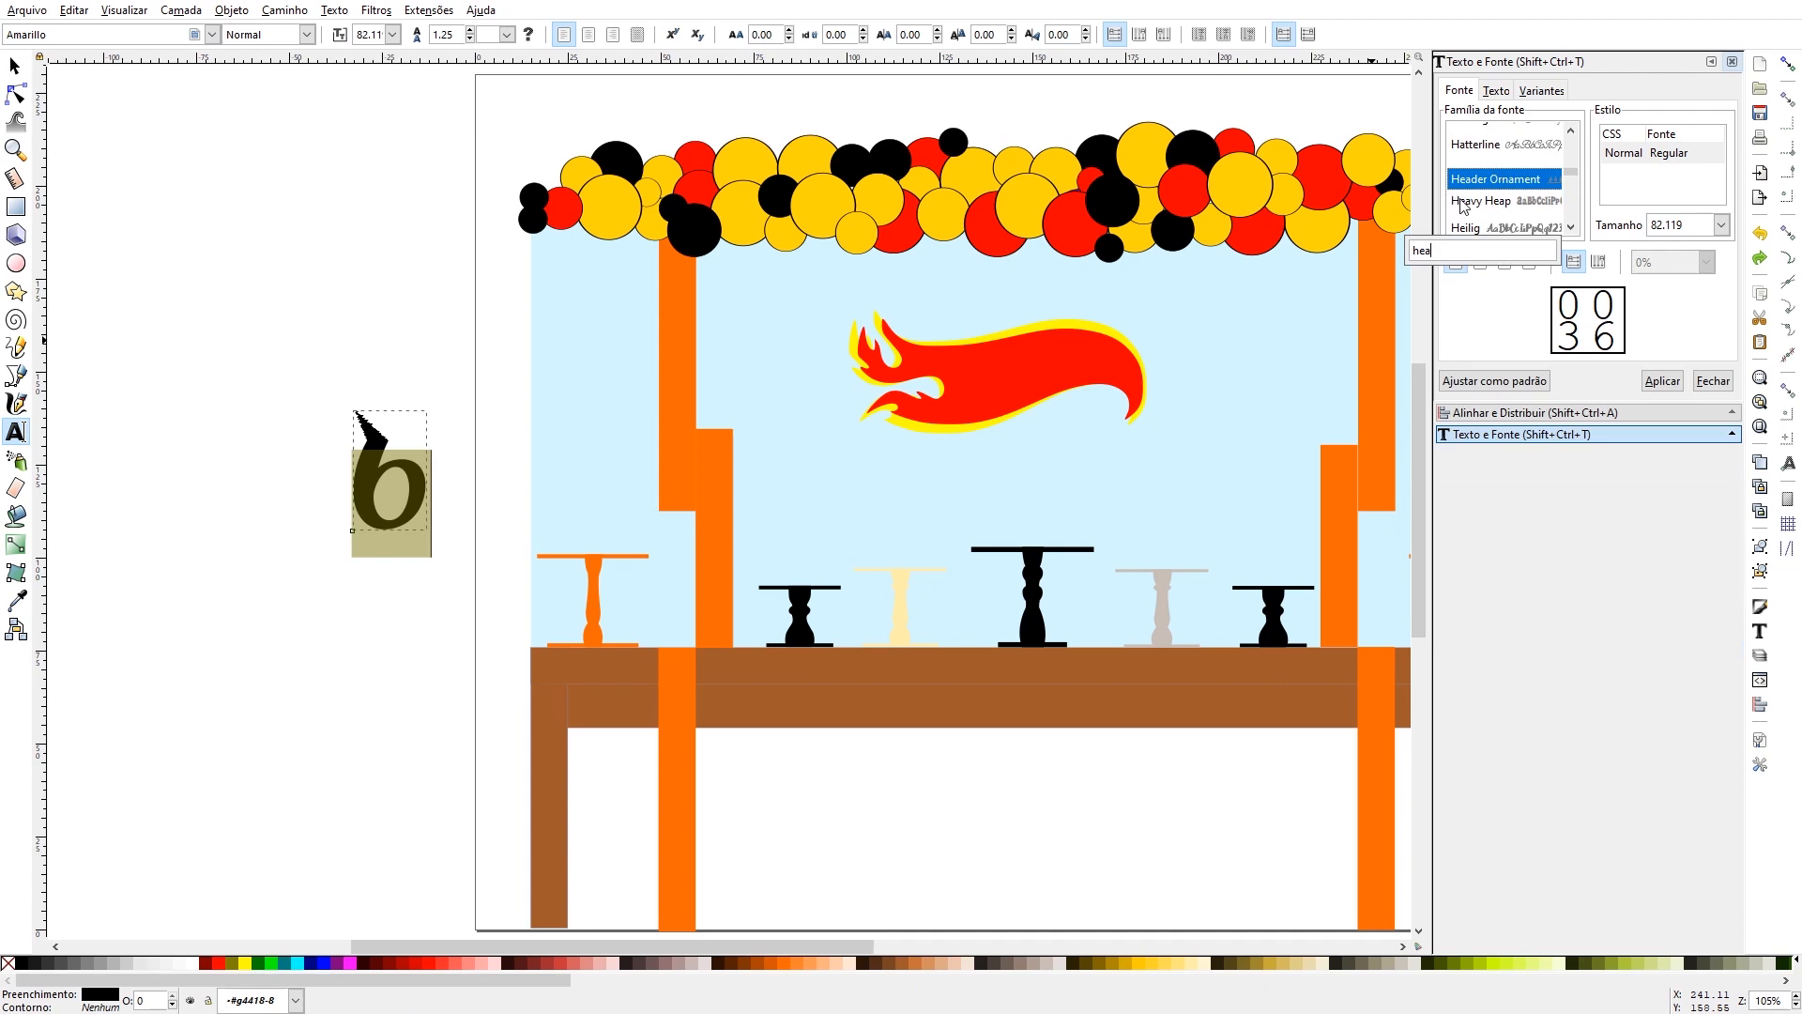
click(1513, 201)
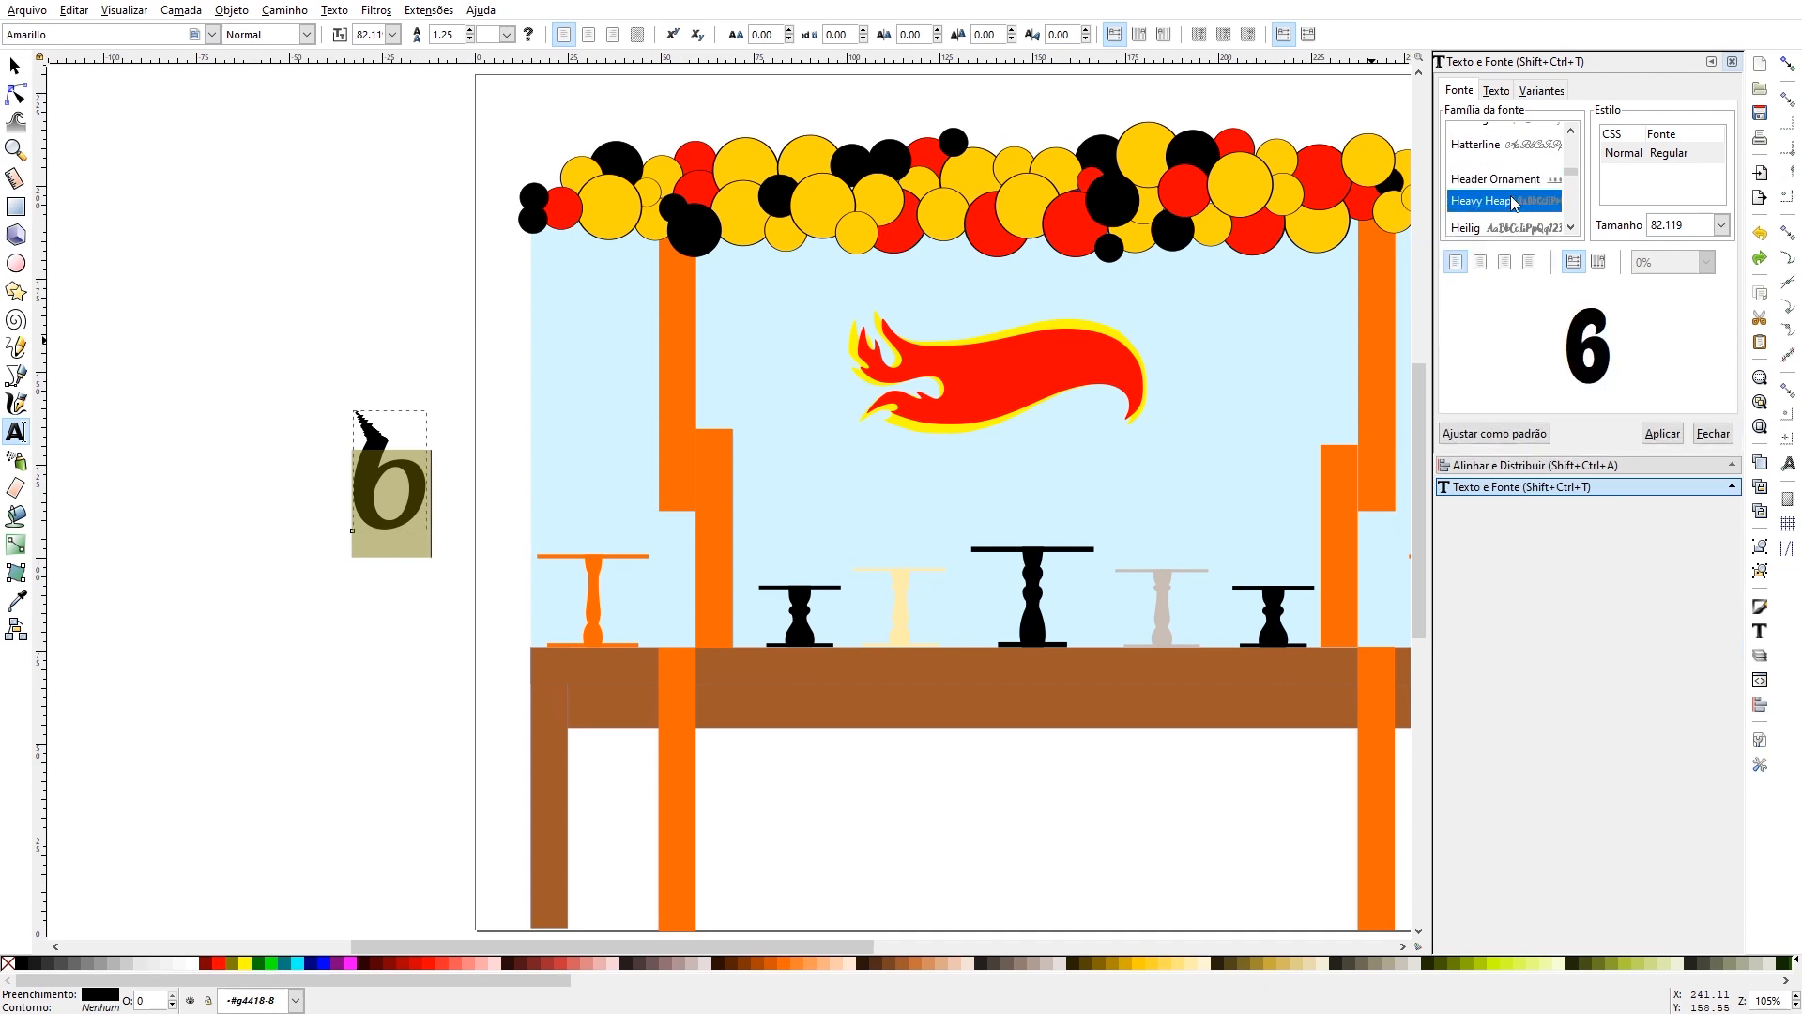
click(1661, 435)
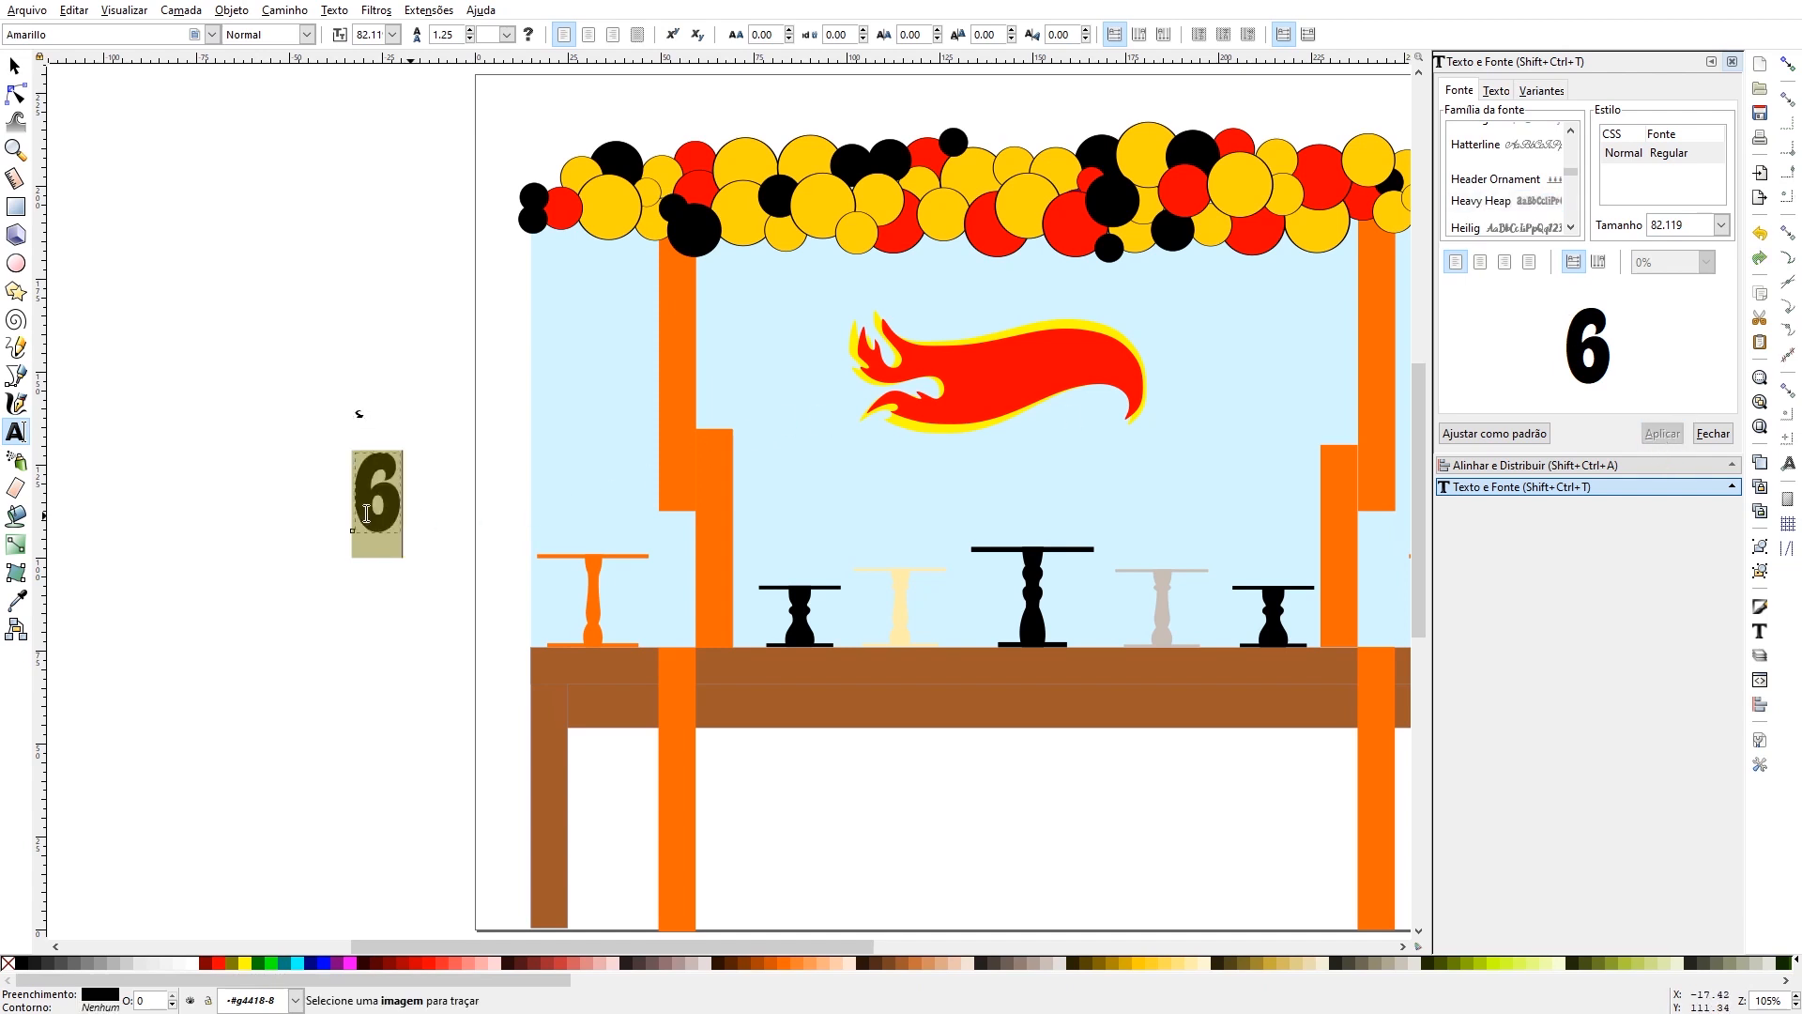
- Move the 6 to the lower right tip of the flame and enlarge it proportionally to about 15 × 26 mm
key(F1)
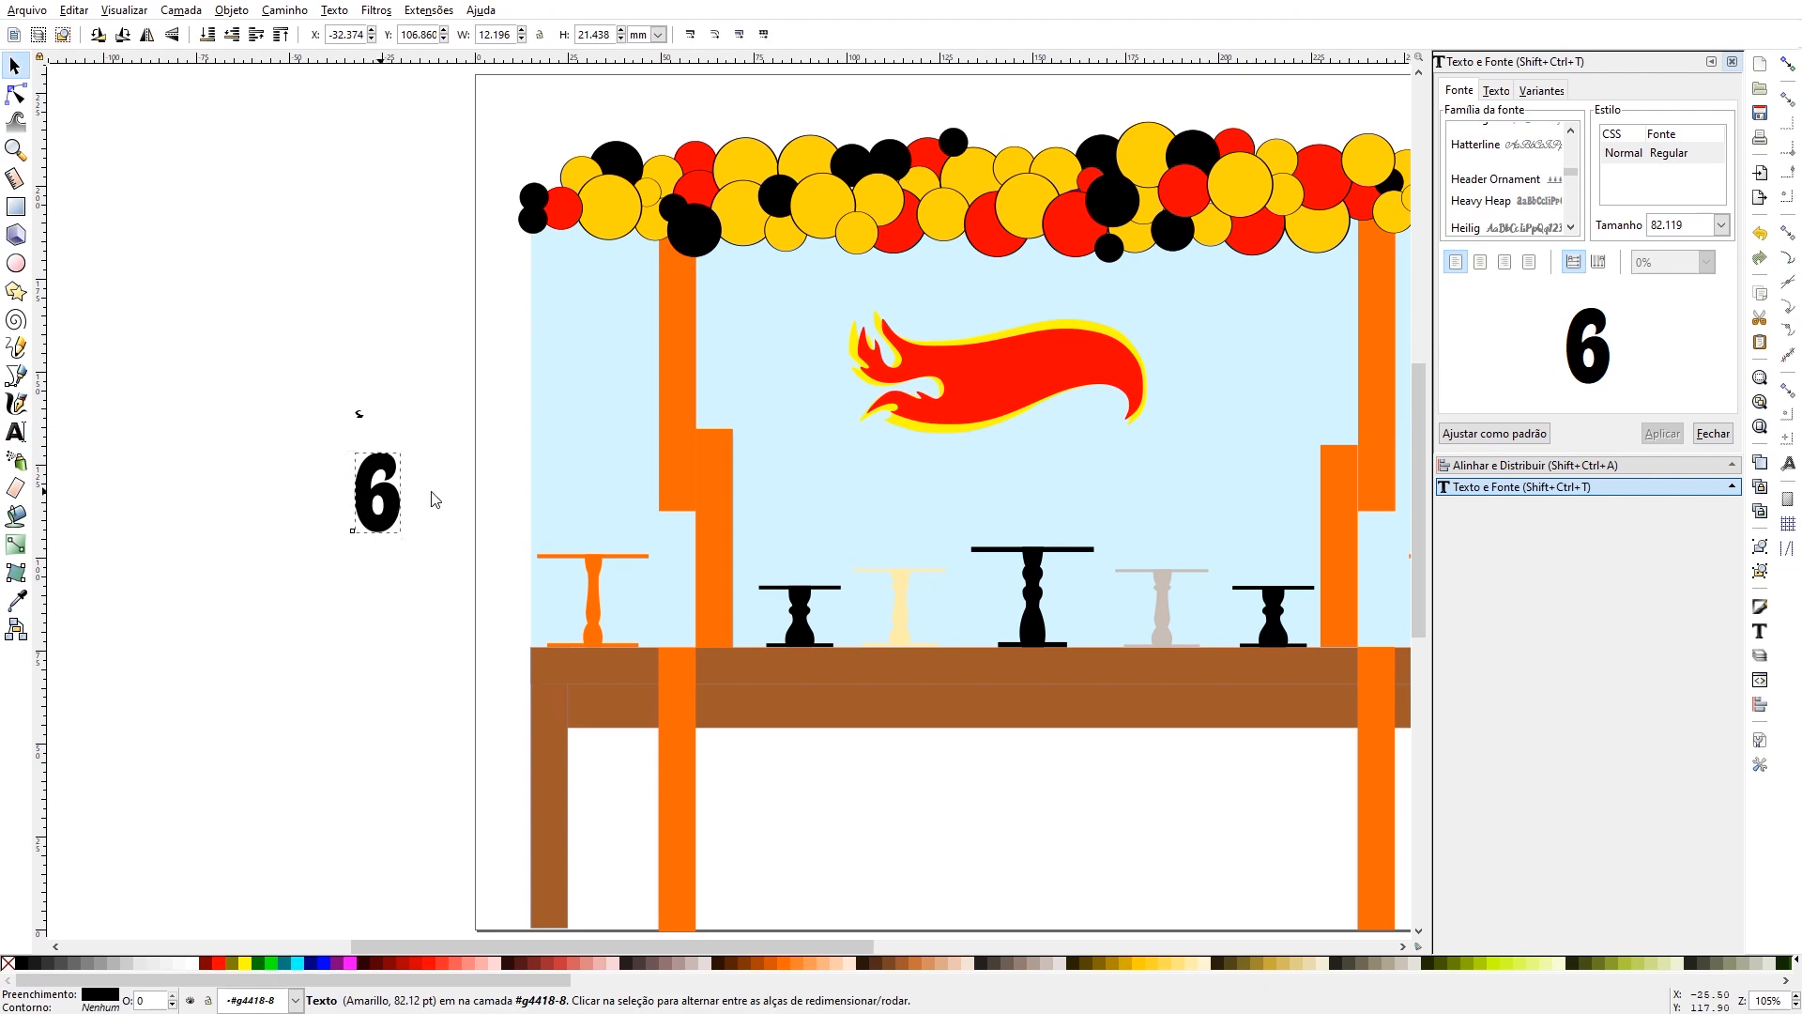
drag(385, 508, 1125, 431)
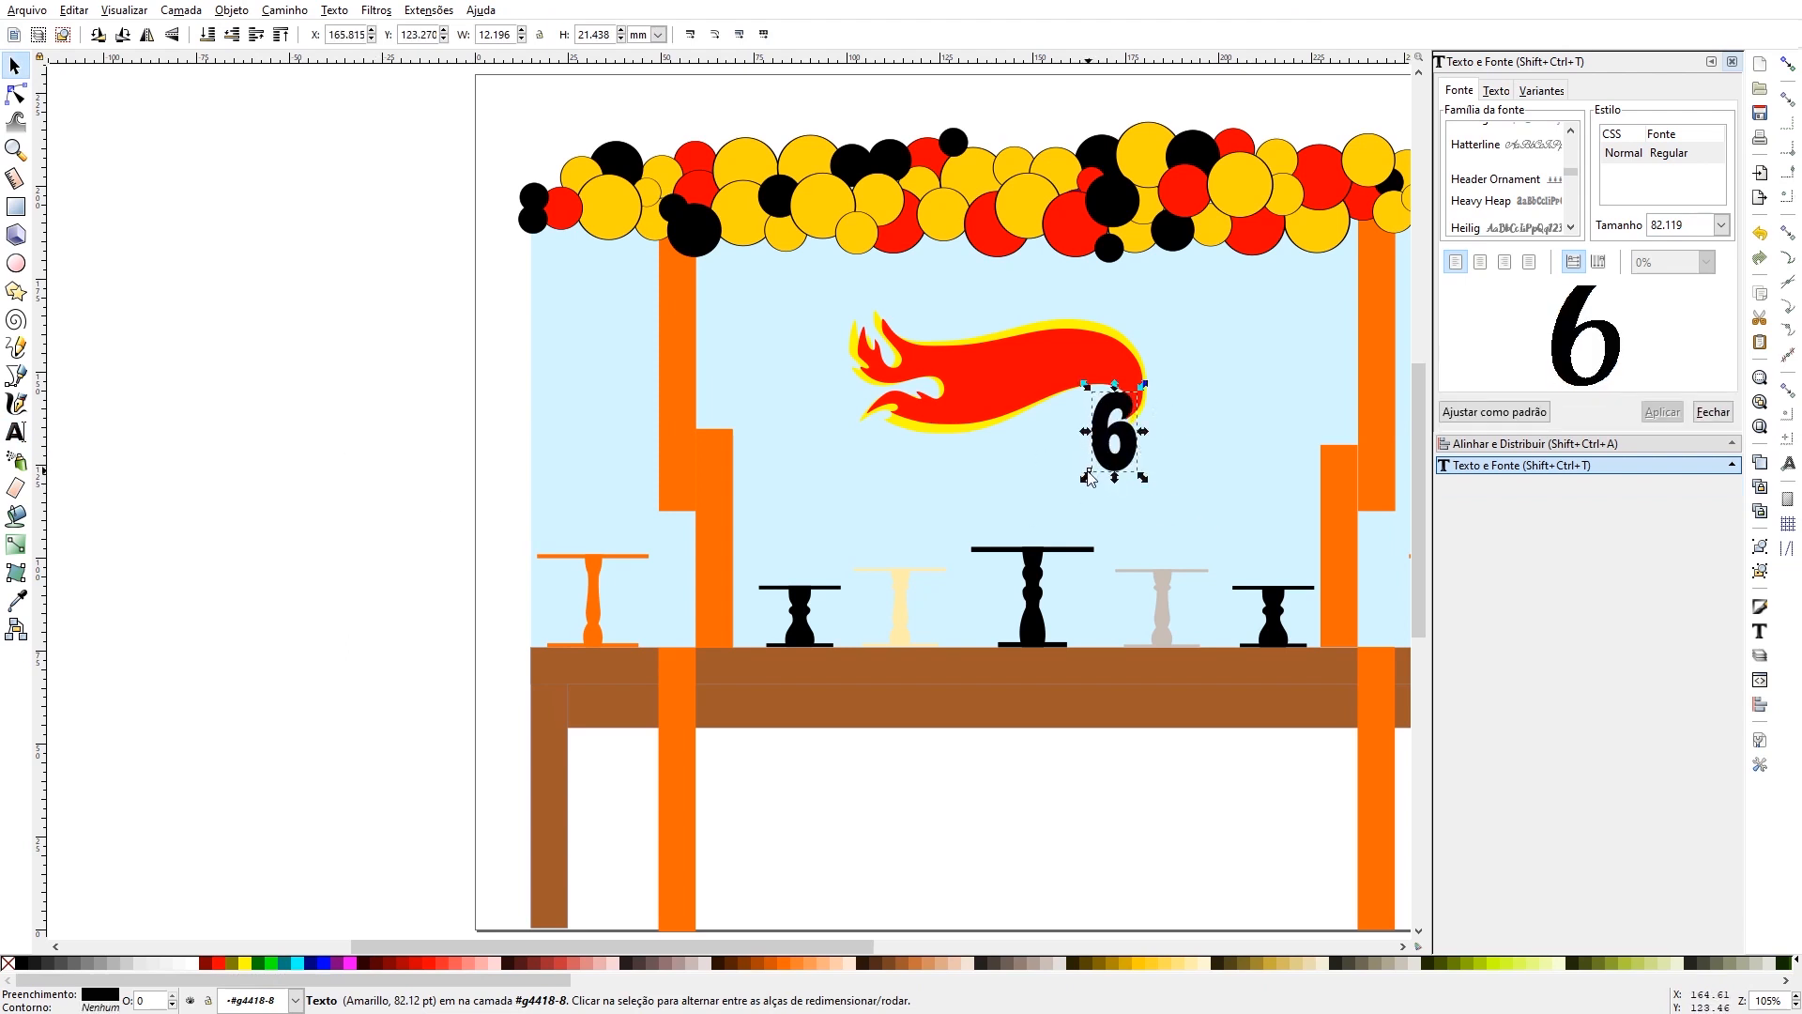
key(ctrl)
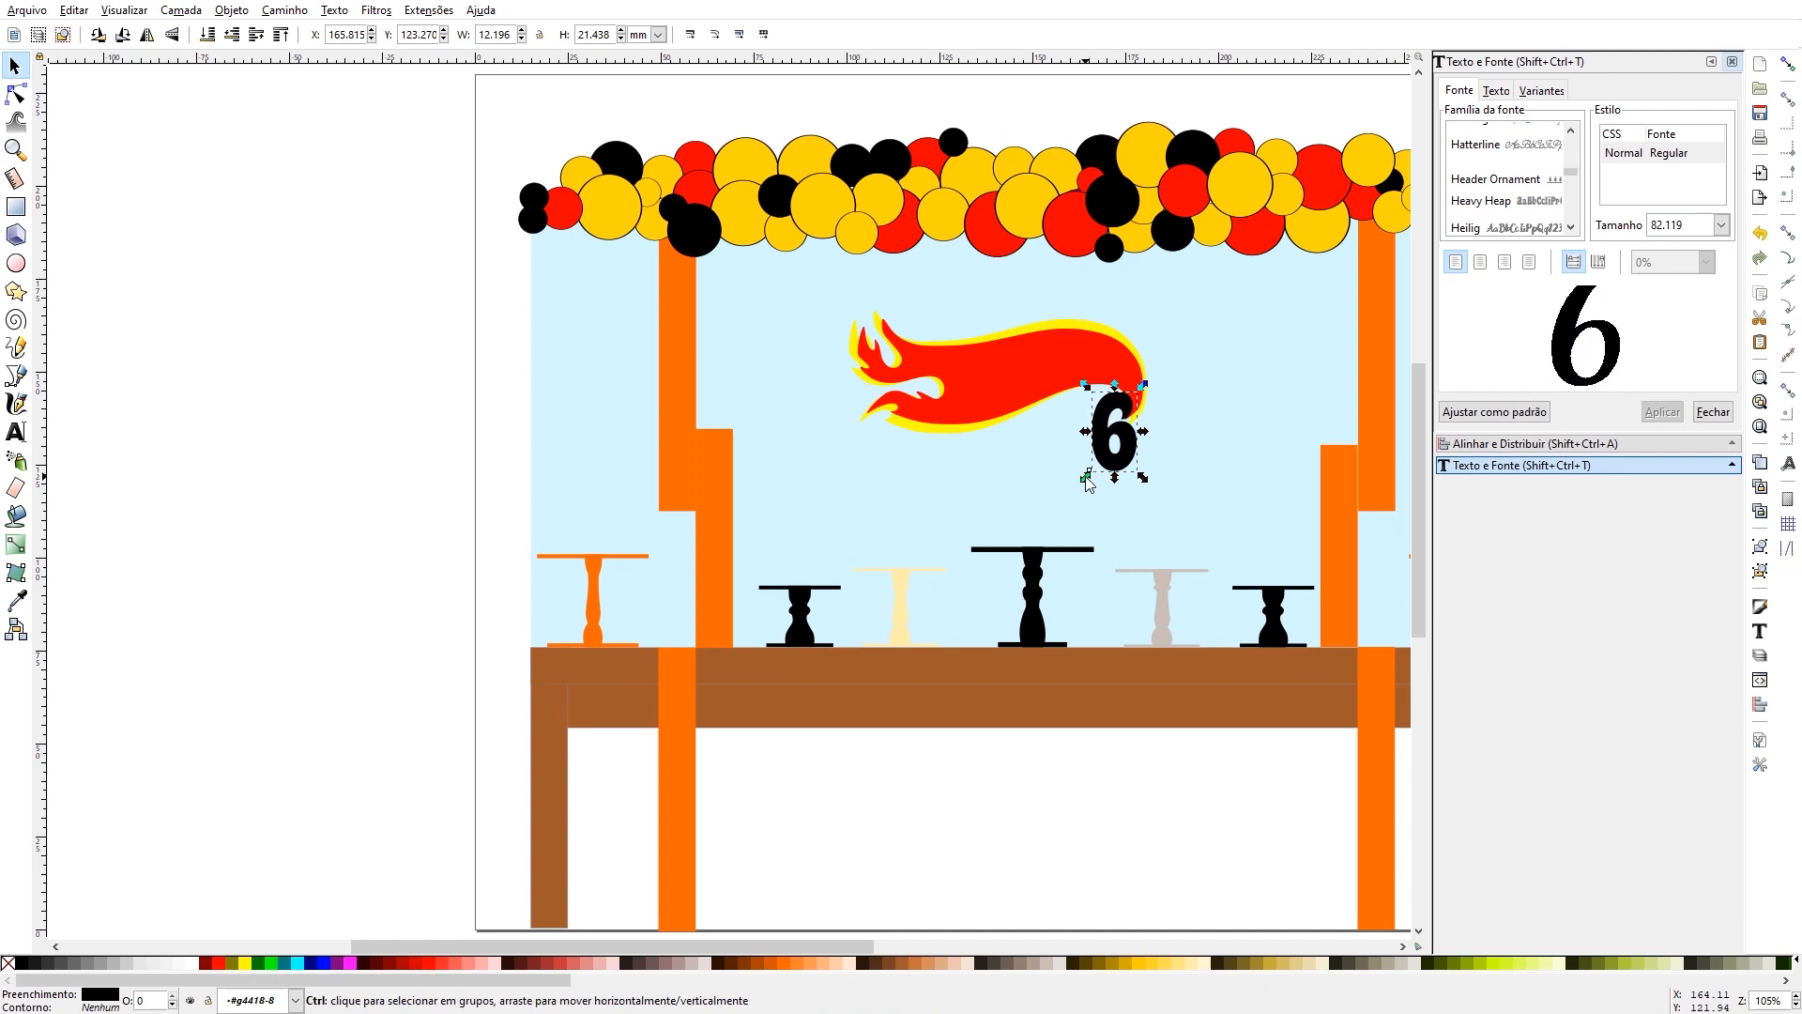
mouse_move(1086, 476)
mouse_down()
mouse_move(1070, 492)
mouse_move(1104, 473)
mouse_up()
- Fill the 6 with the red colour sampled from the flame, and clear the selection
click(16, 601)
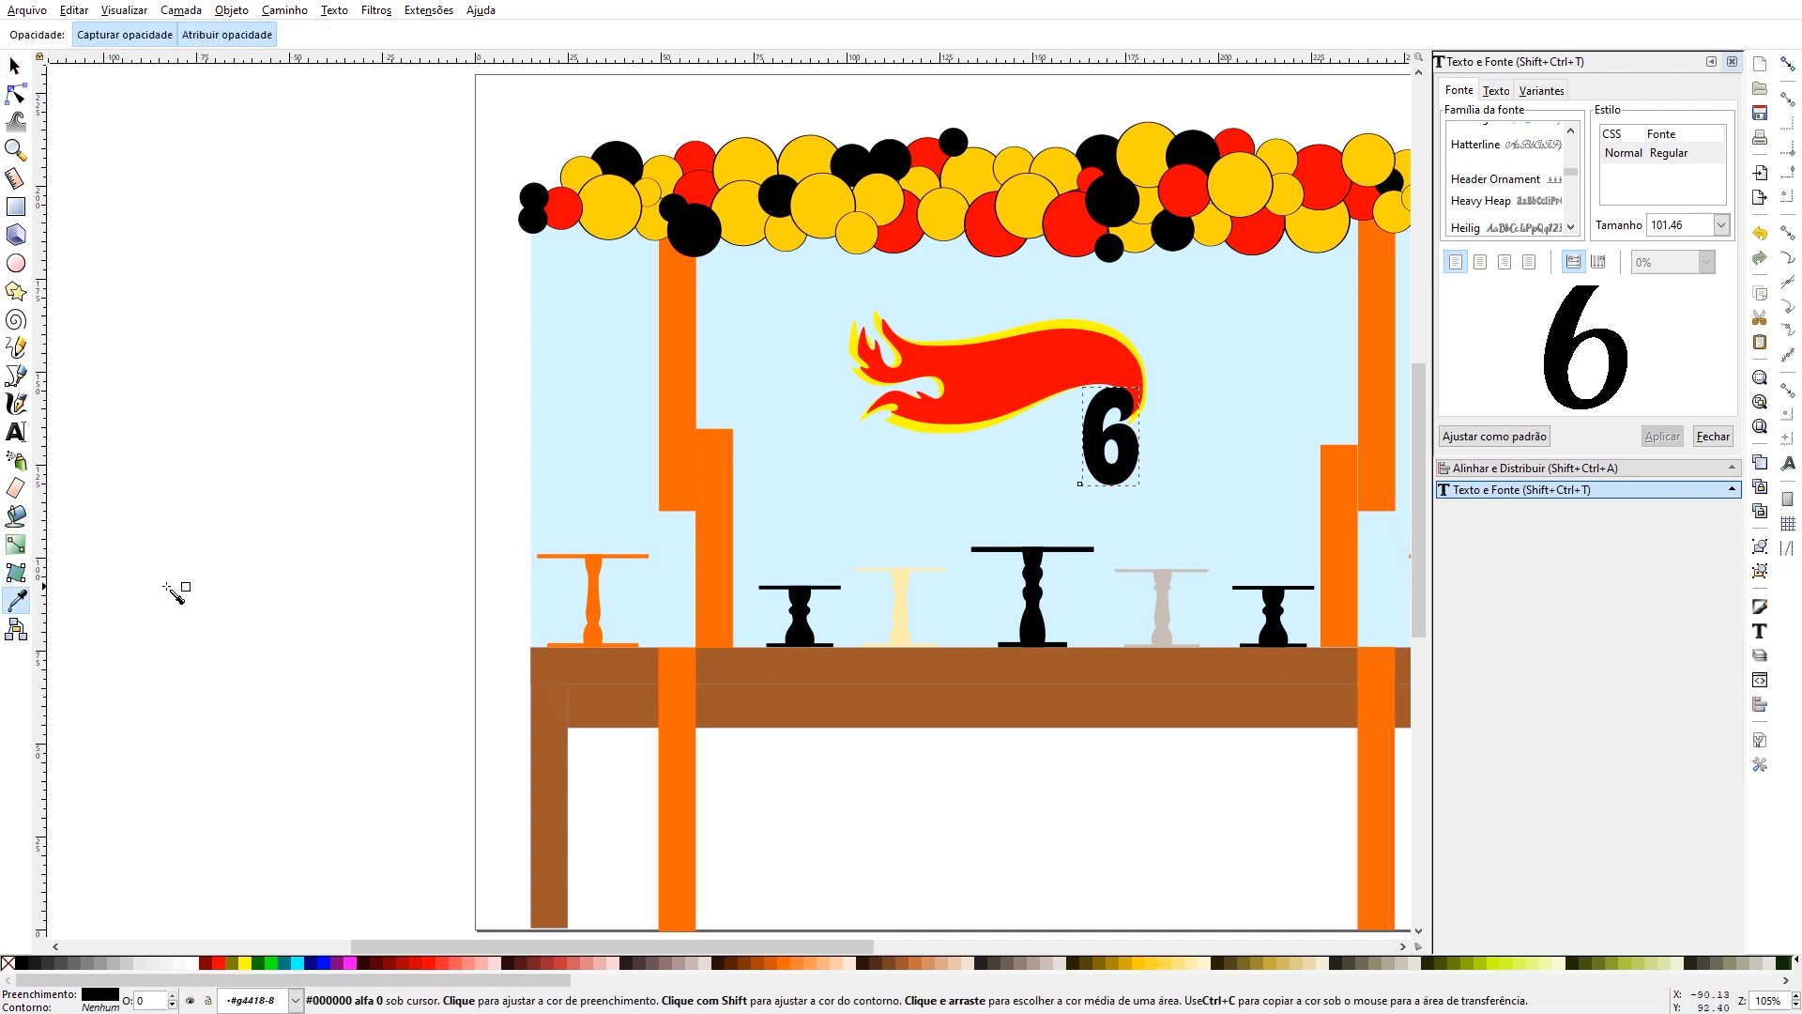
click(1011, 380)
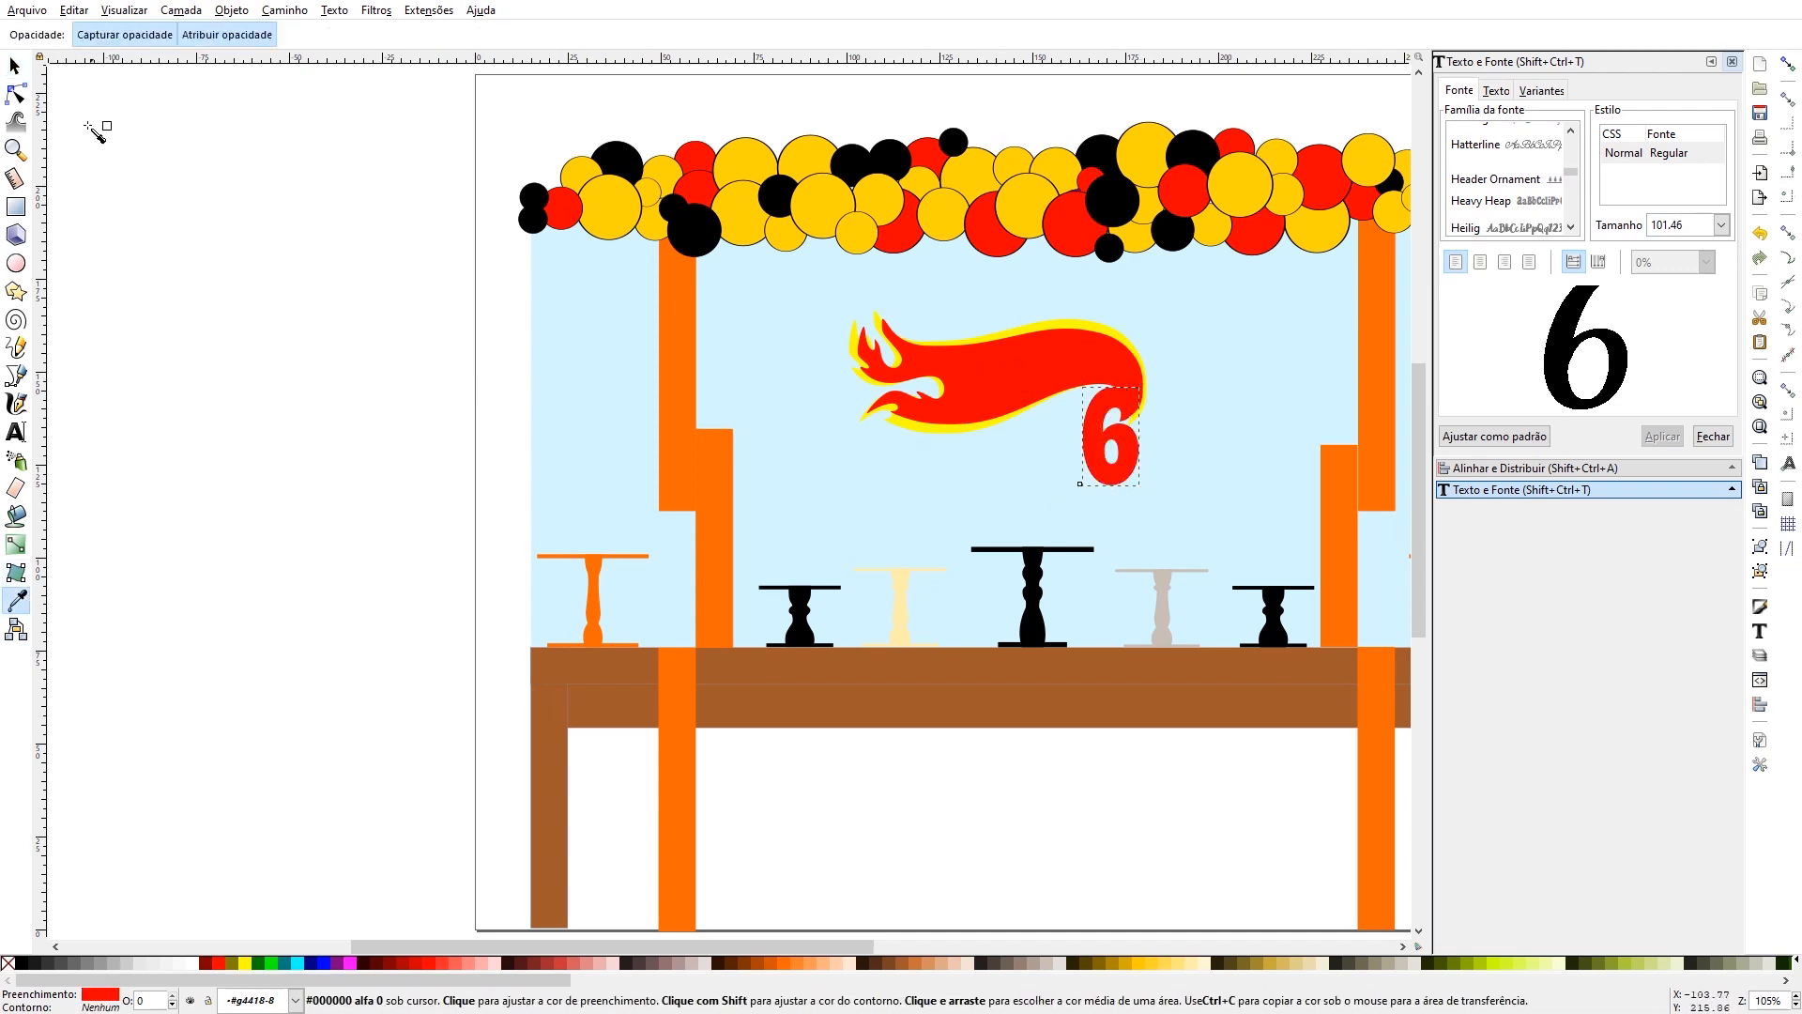
click(15, 66)
click(120, 250)
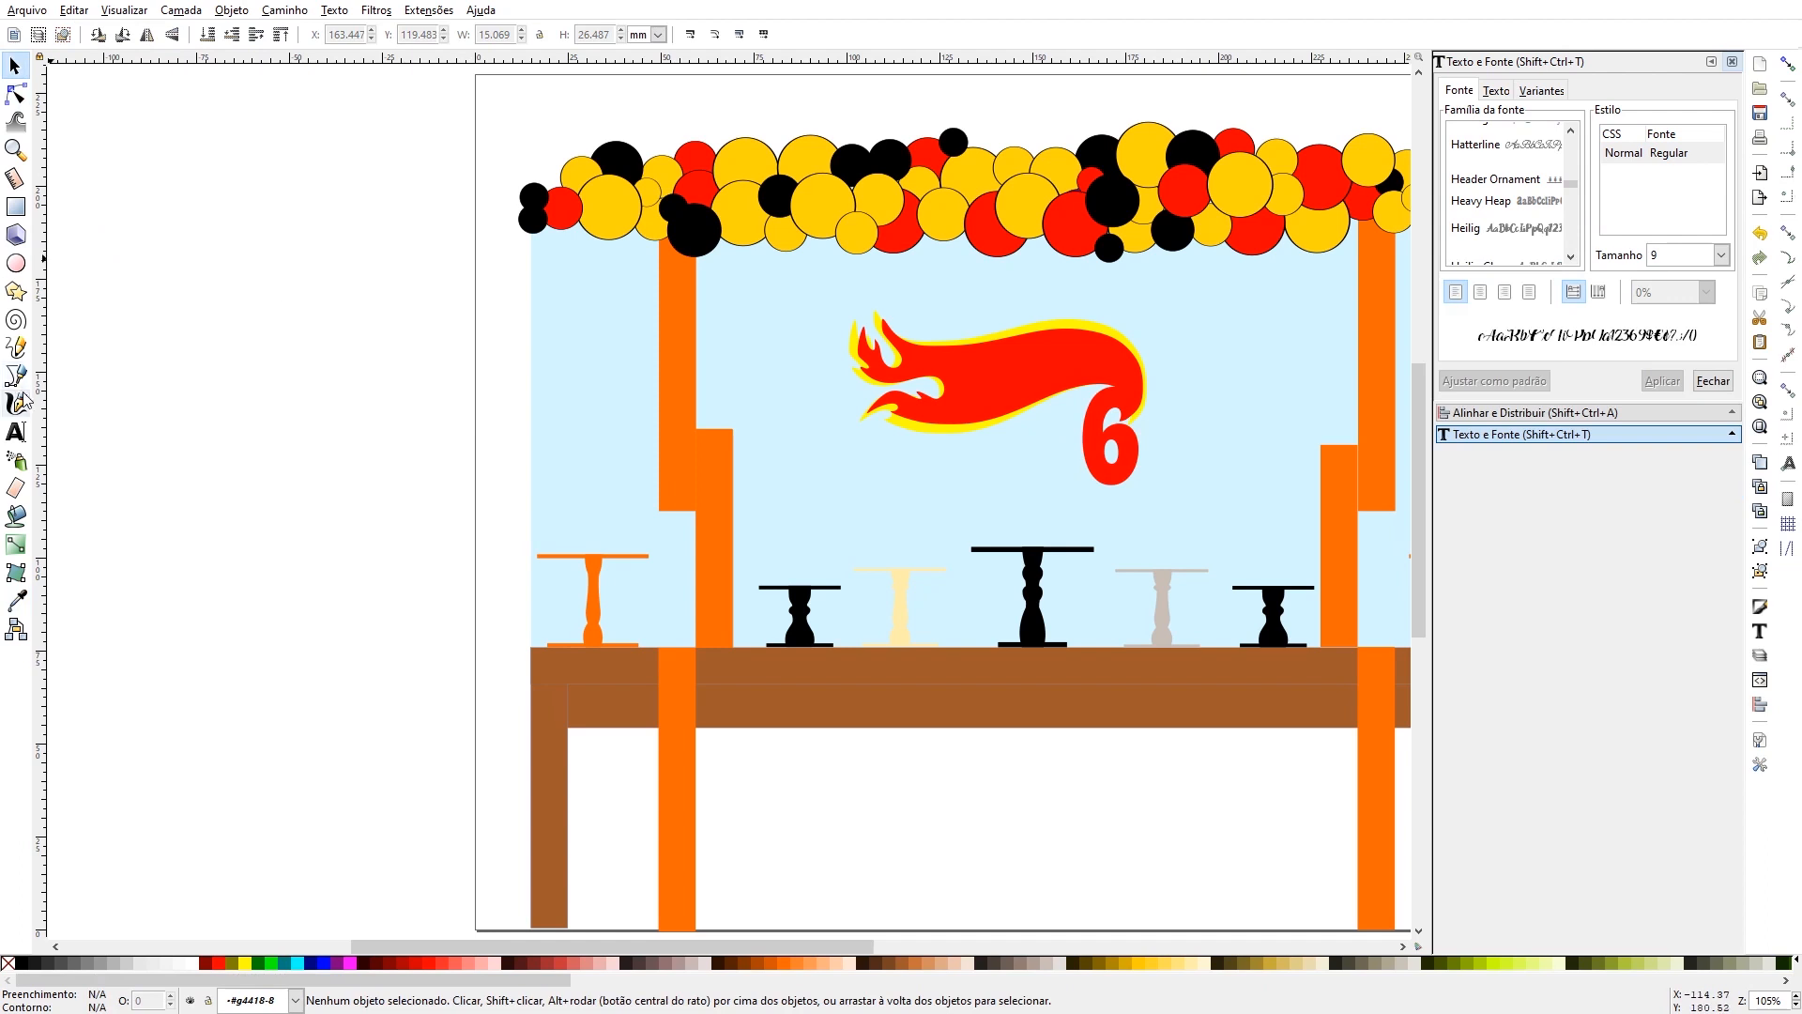
- Add the letter "I" as a separate Heavy Heap text, about 4 × 13 mm, in the empty area beside the page
click(13, 435)
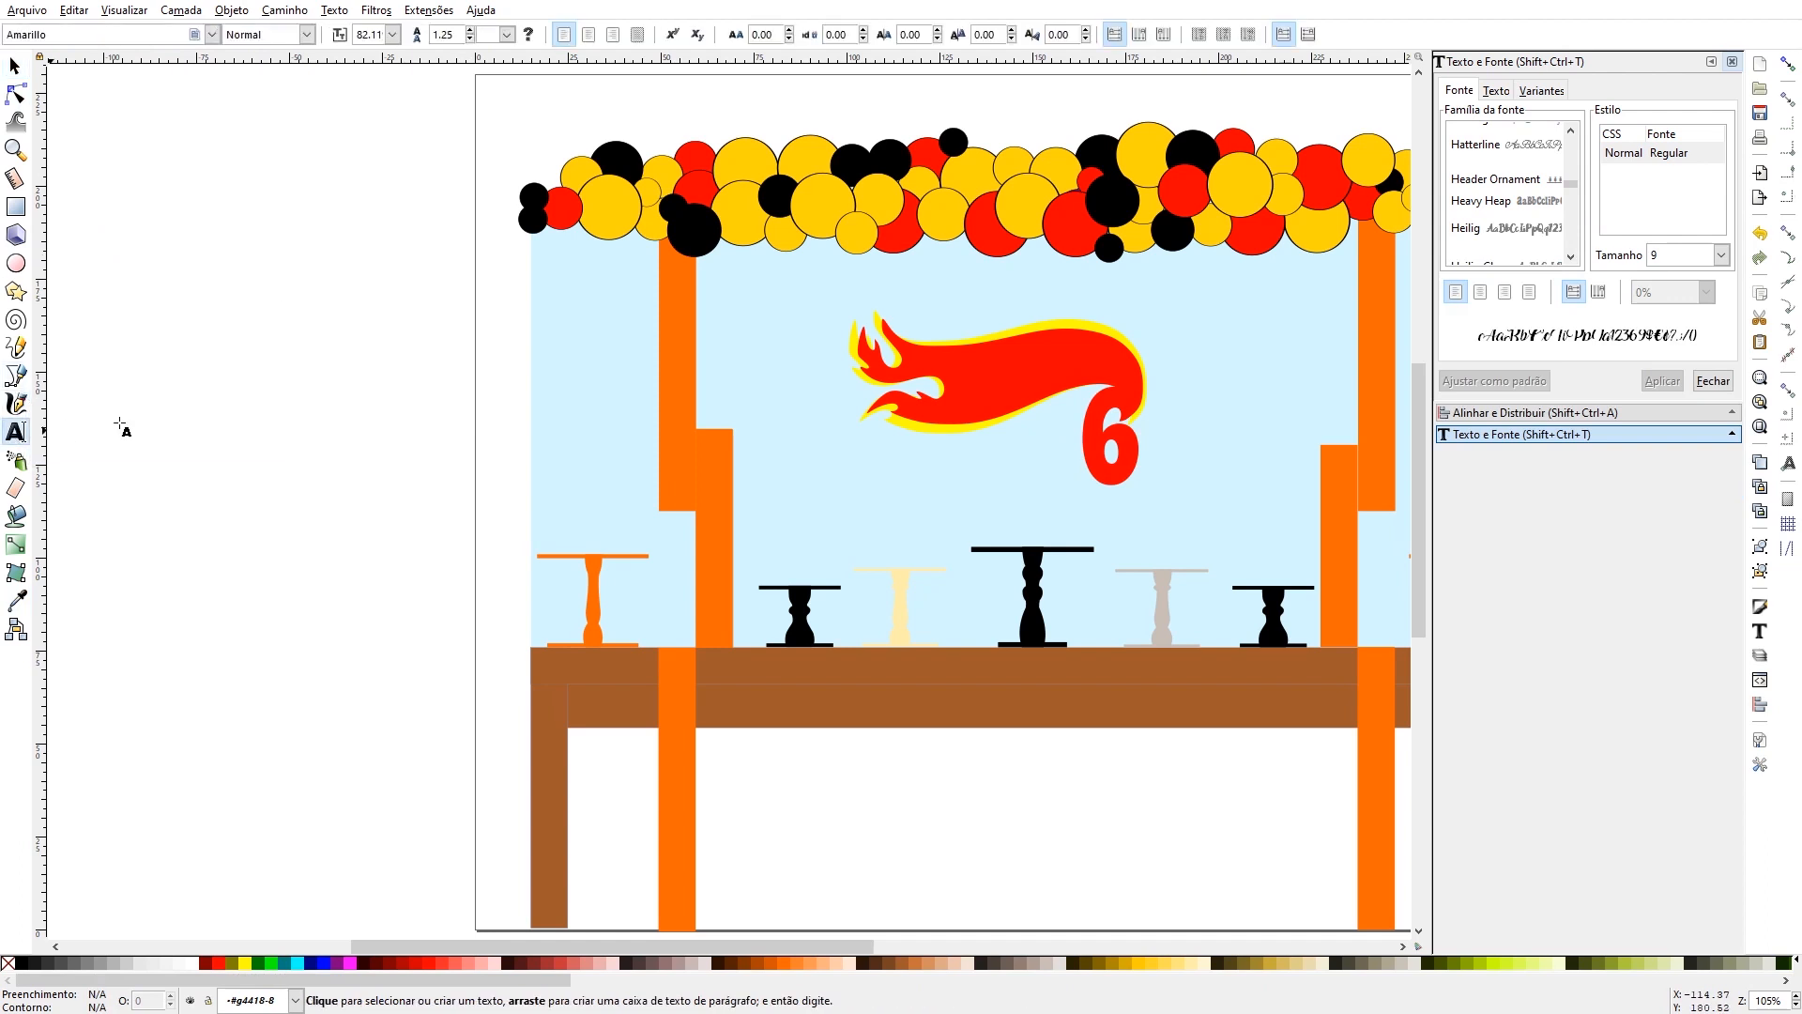
click(294, 415)
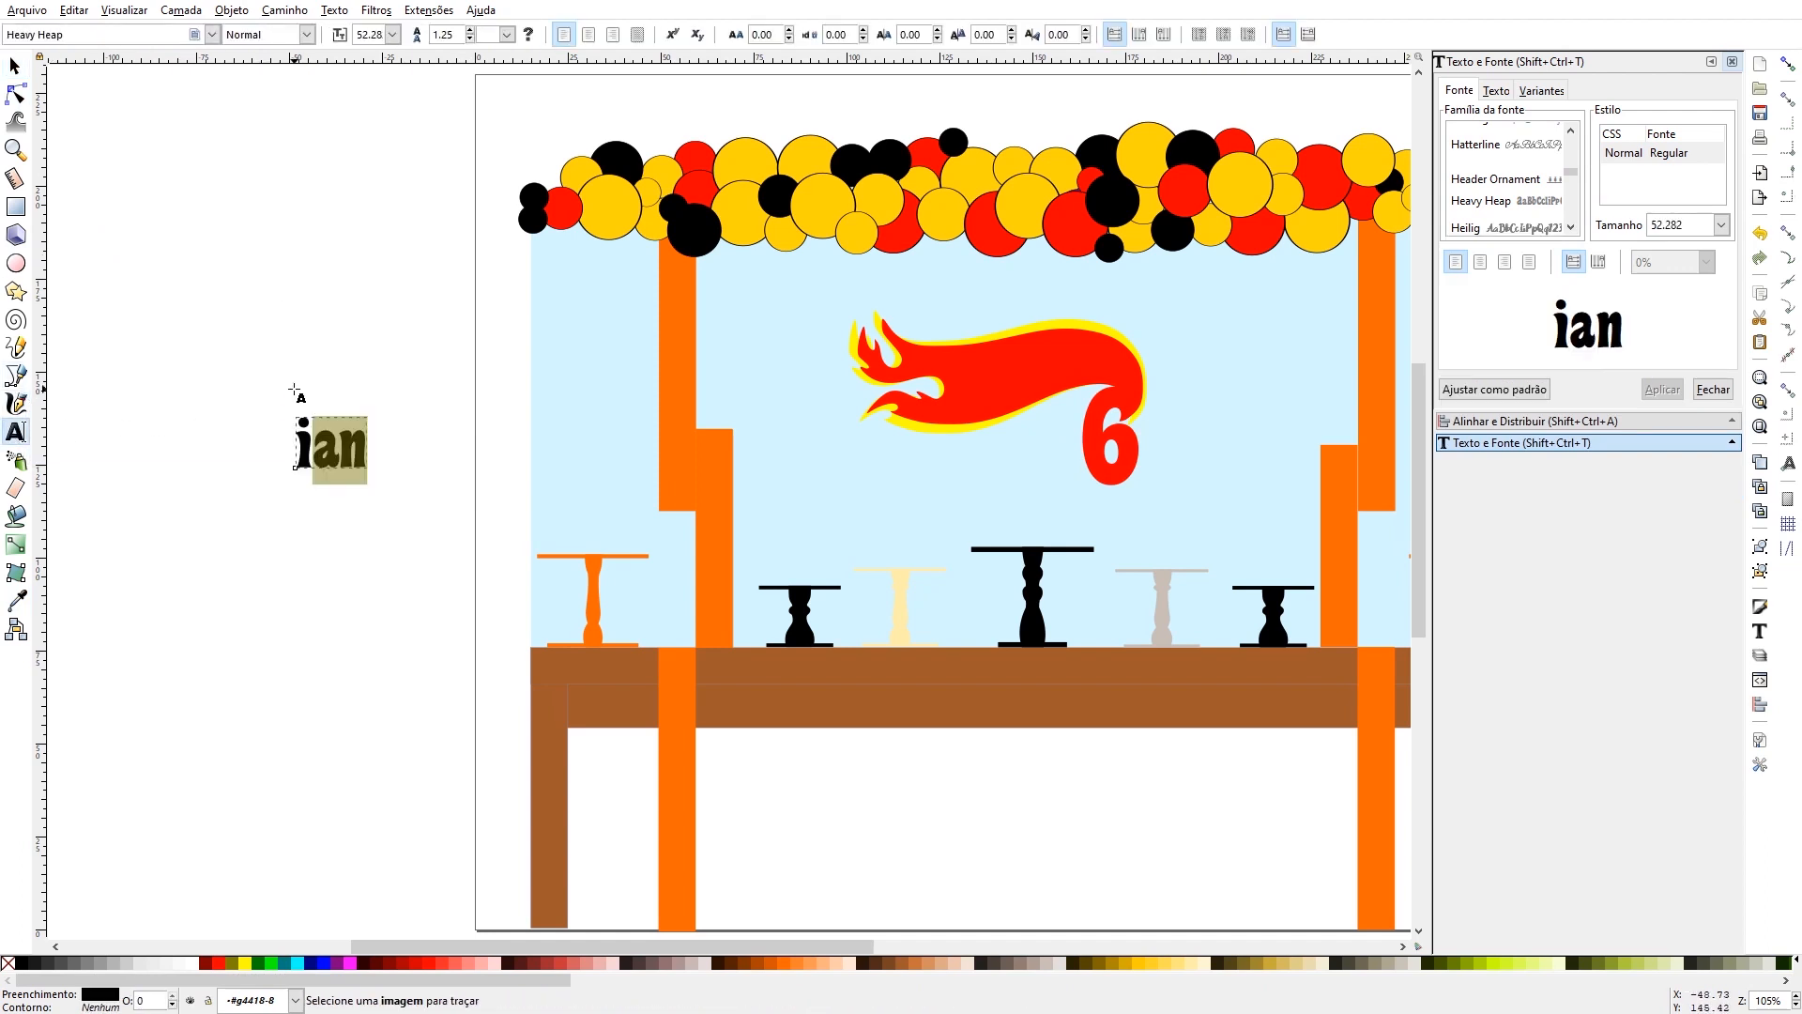
key(BackSpace)
key(BackSpace)
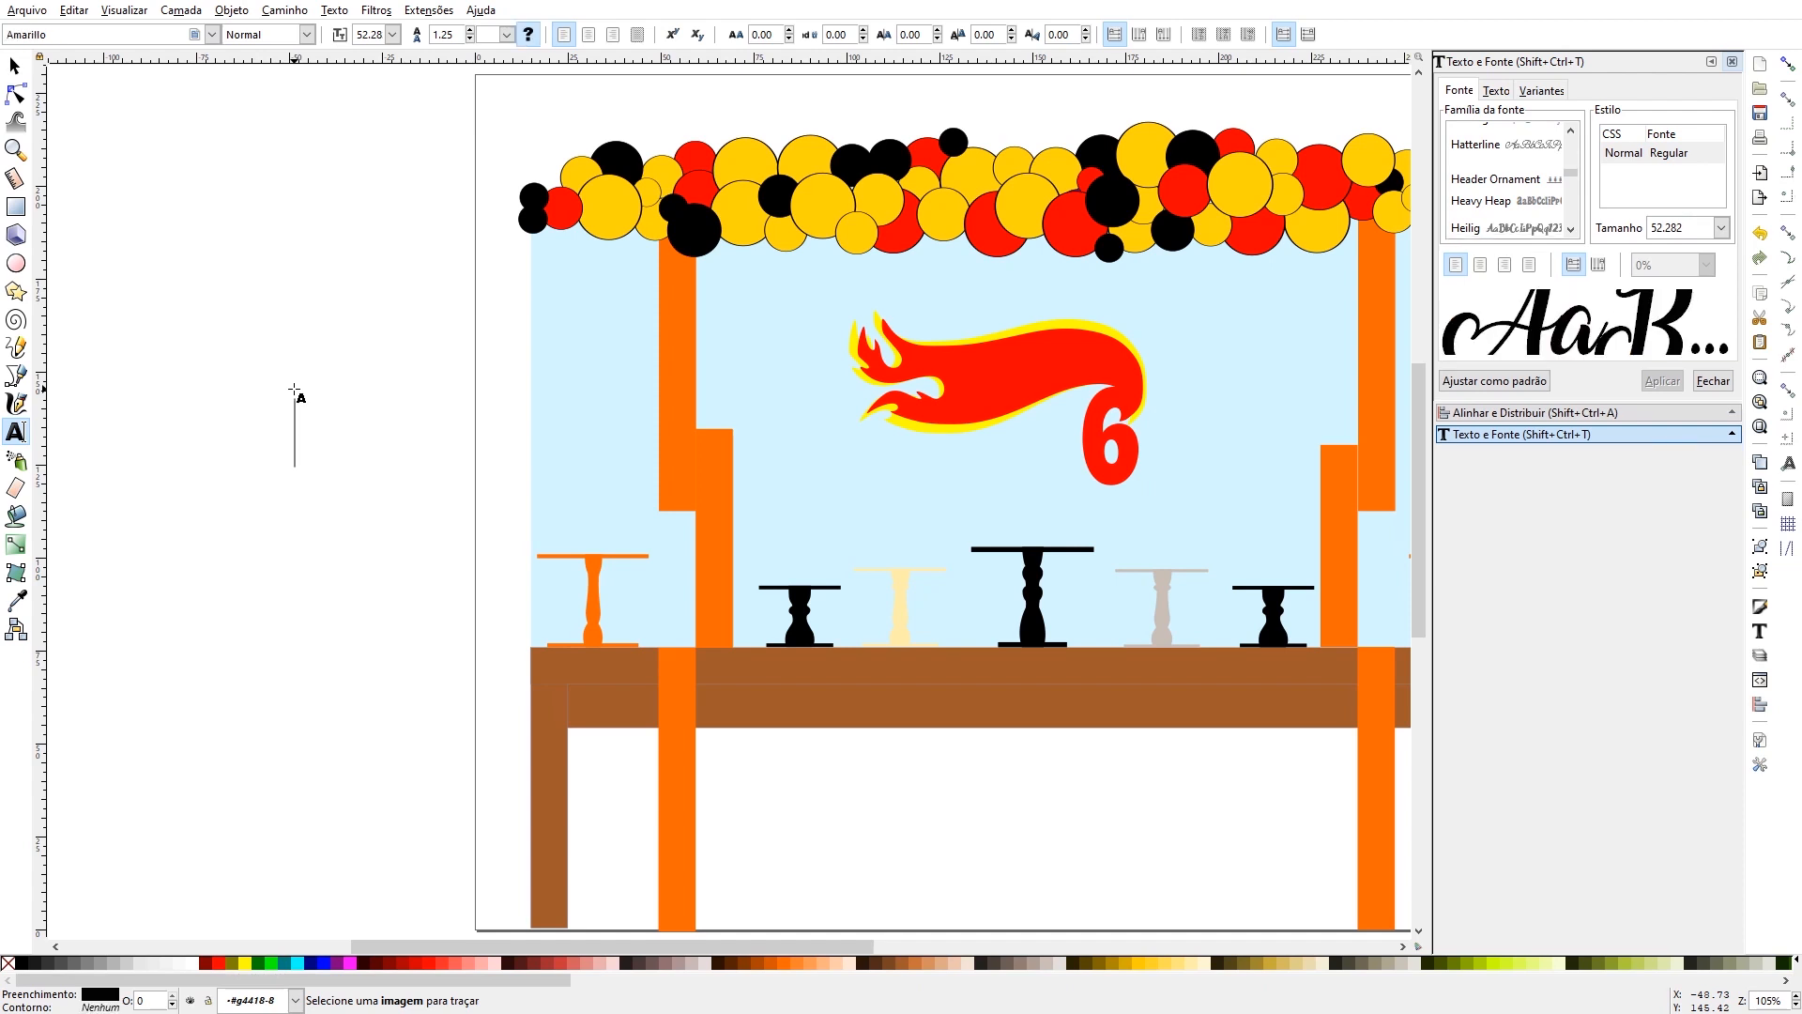
text(I)
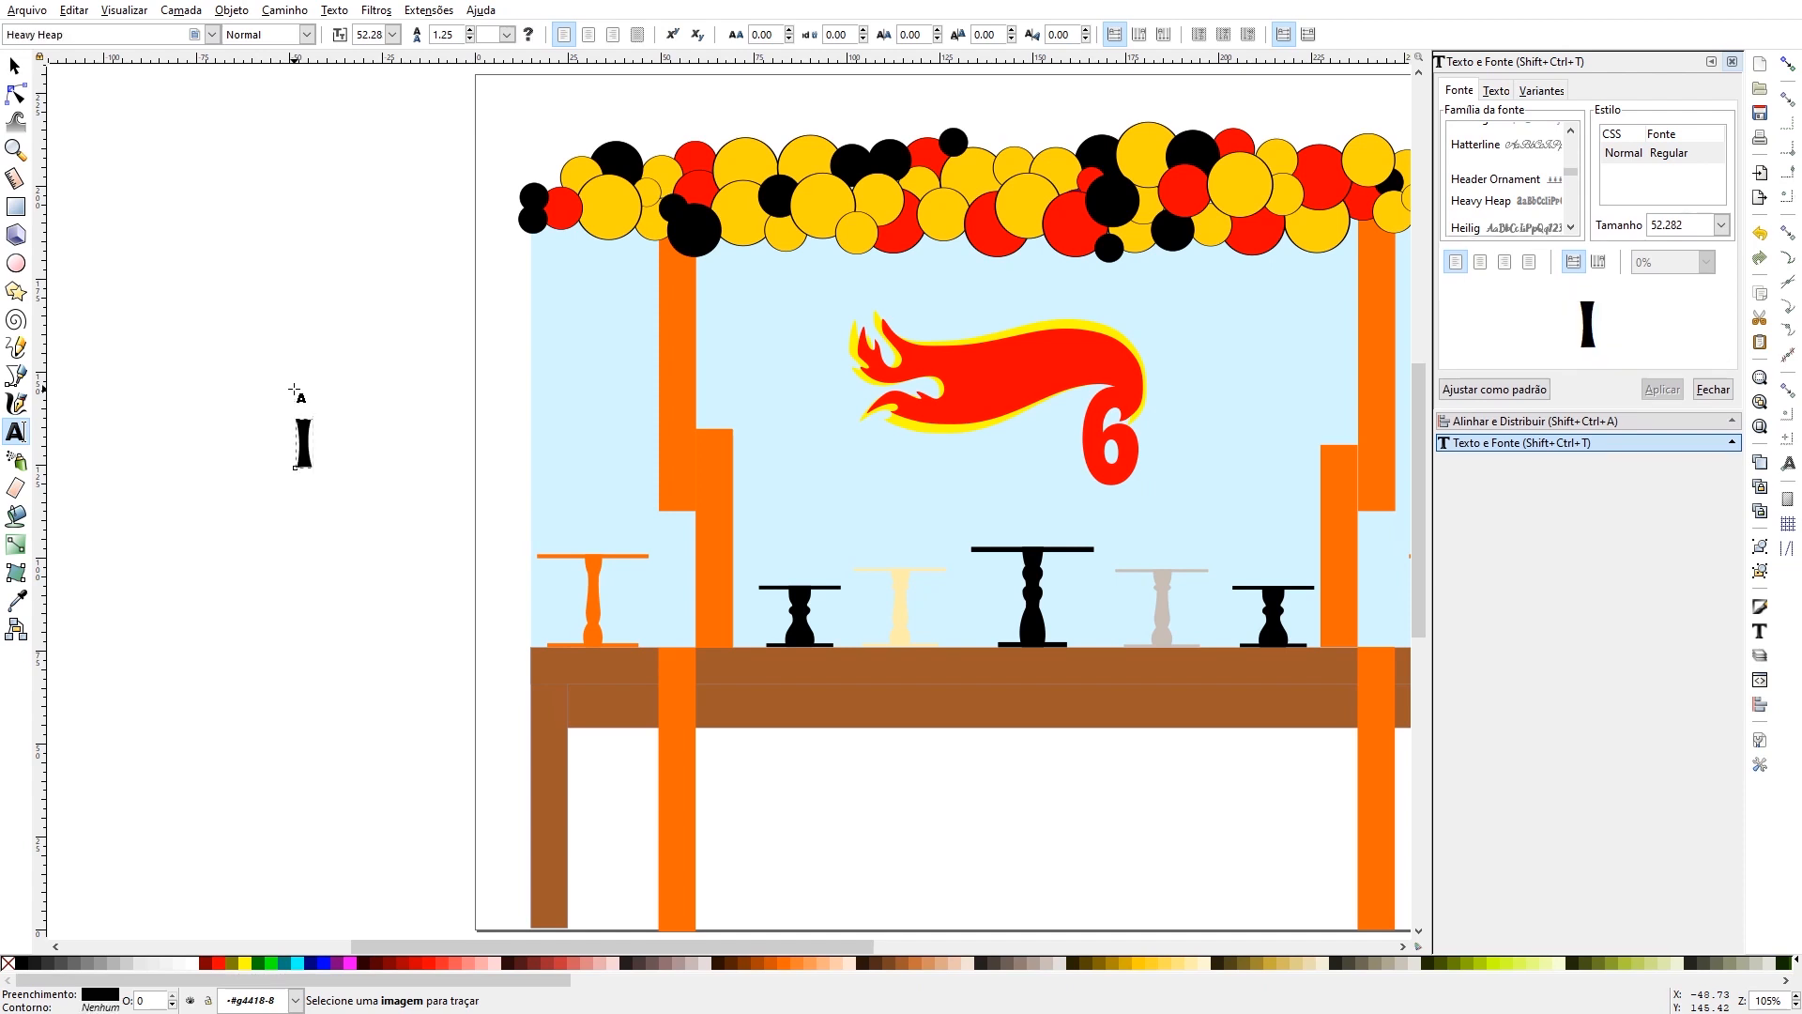
click(14, 66)
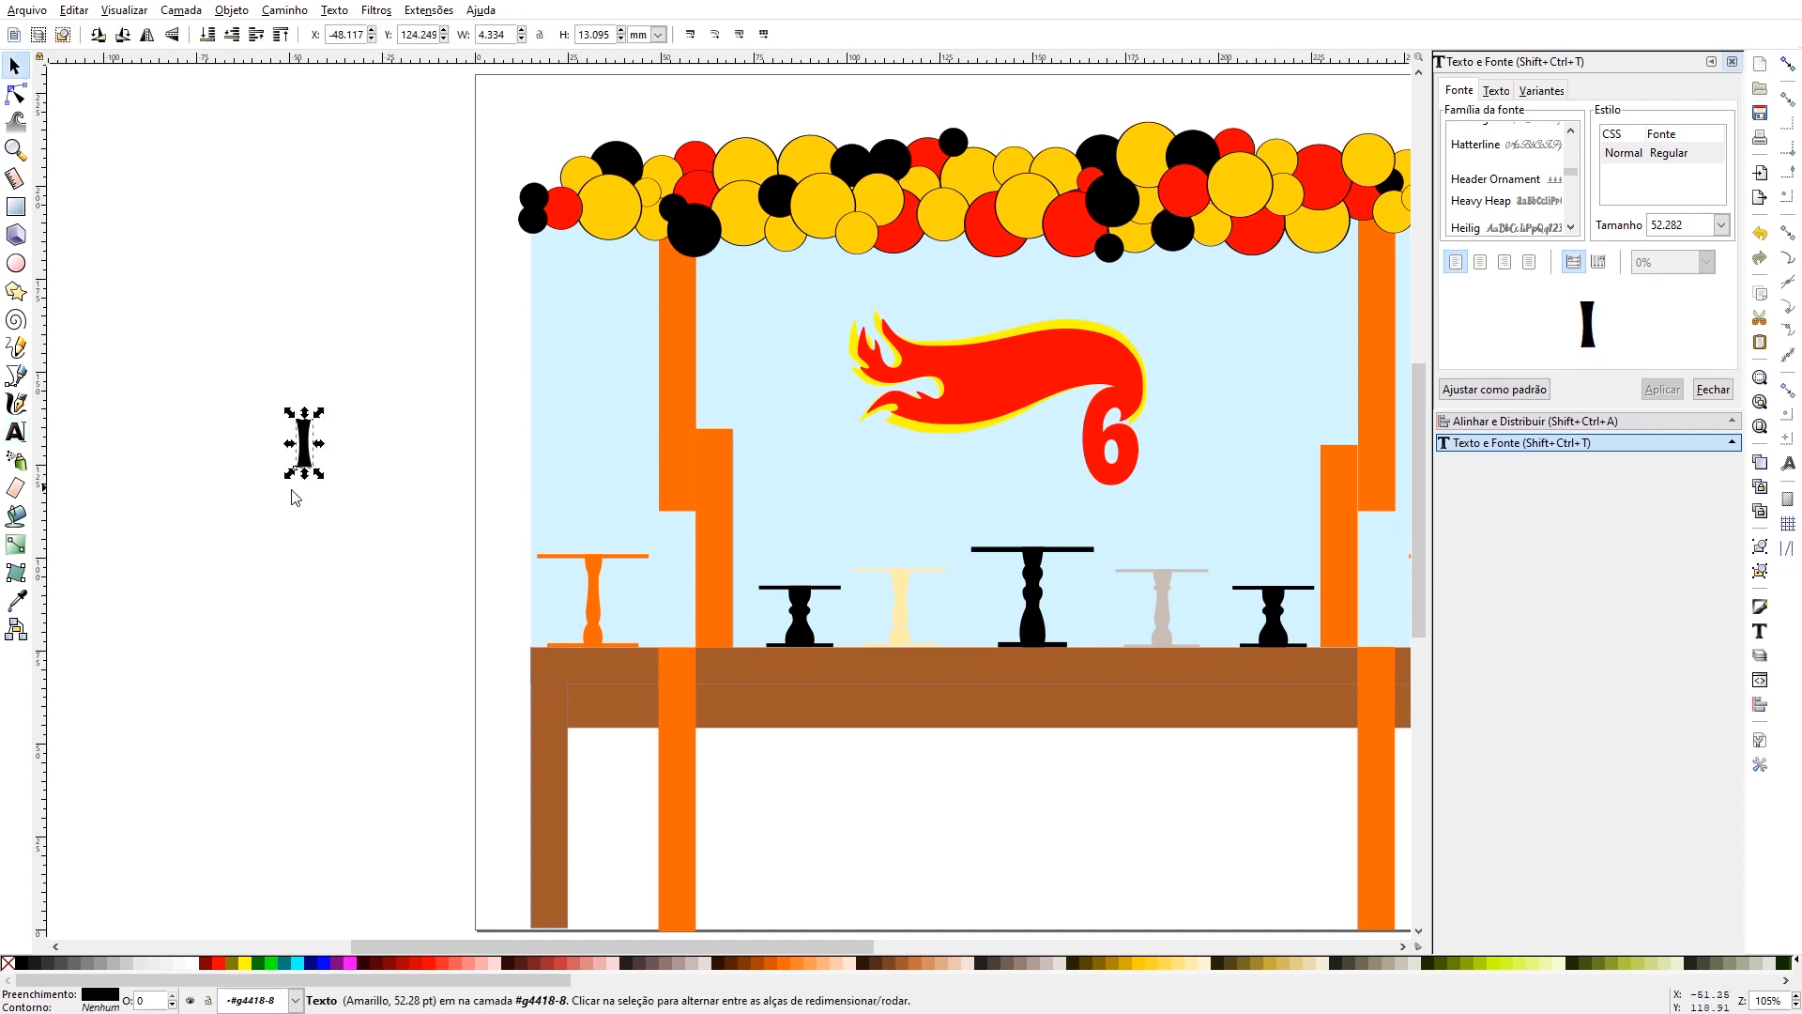
- Add the letters "A" and "N" as two separate text objects beside the I, and select the A
click(14, 431)
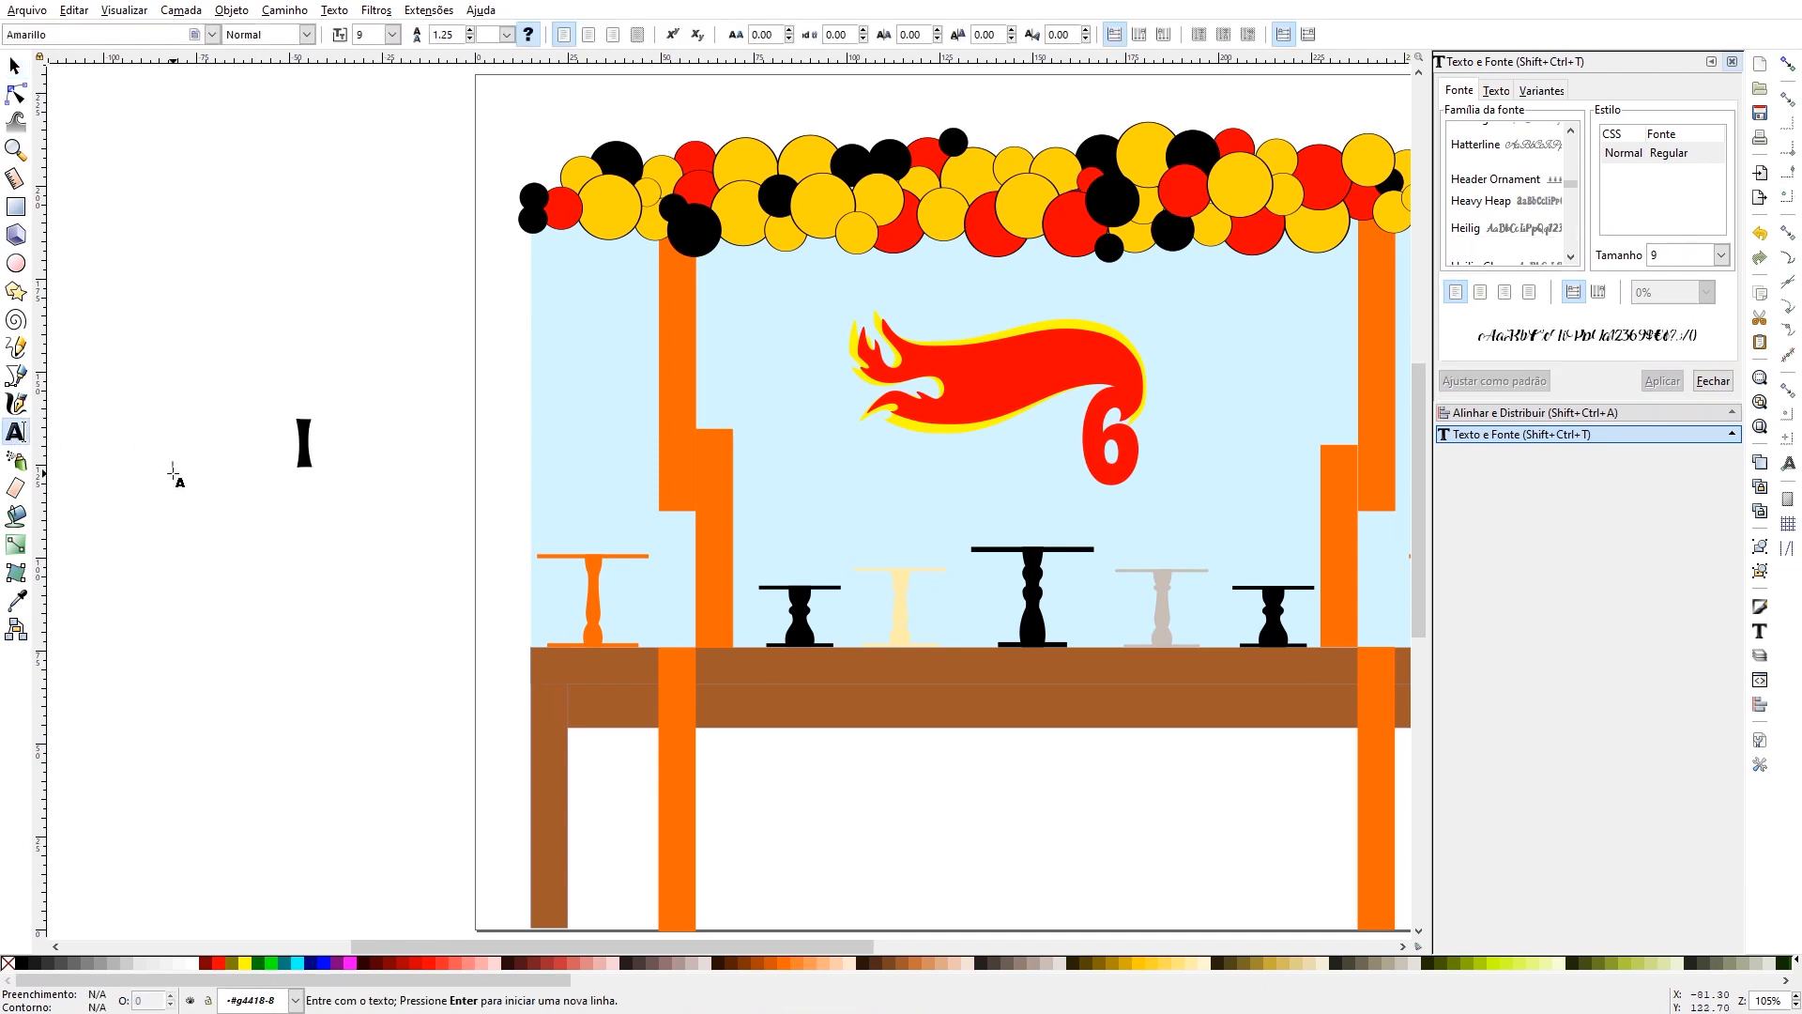
click(174, 477)
text(A)
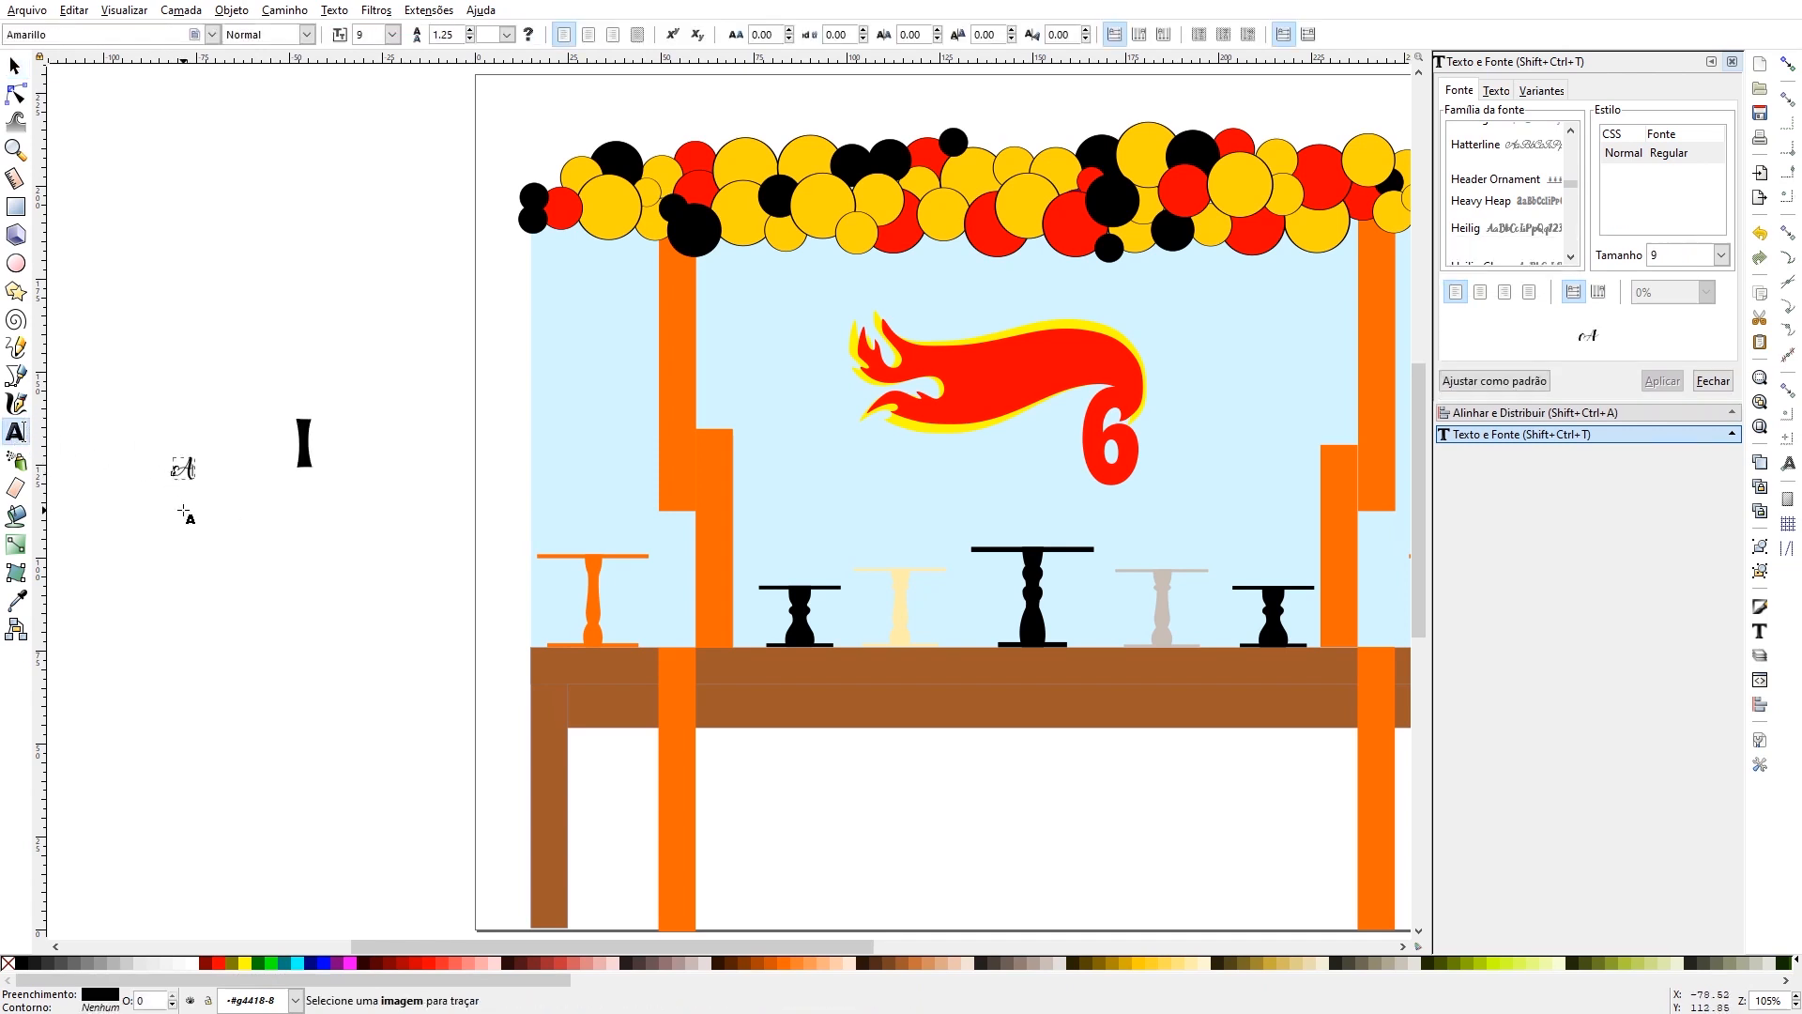
click(183, 508)
text(N)
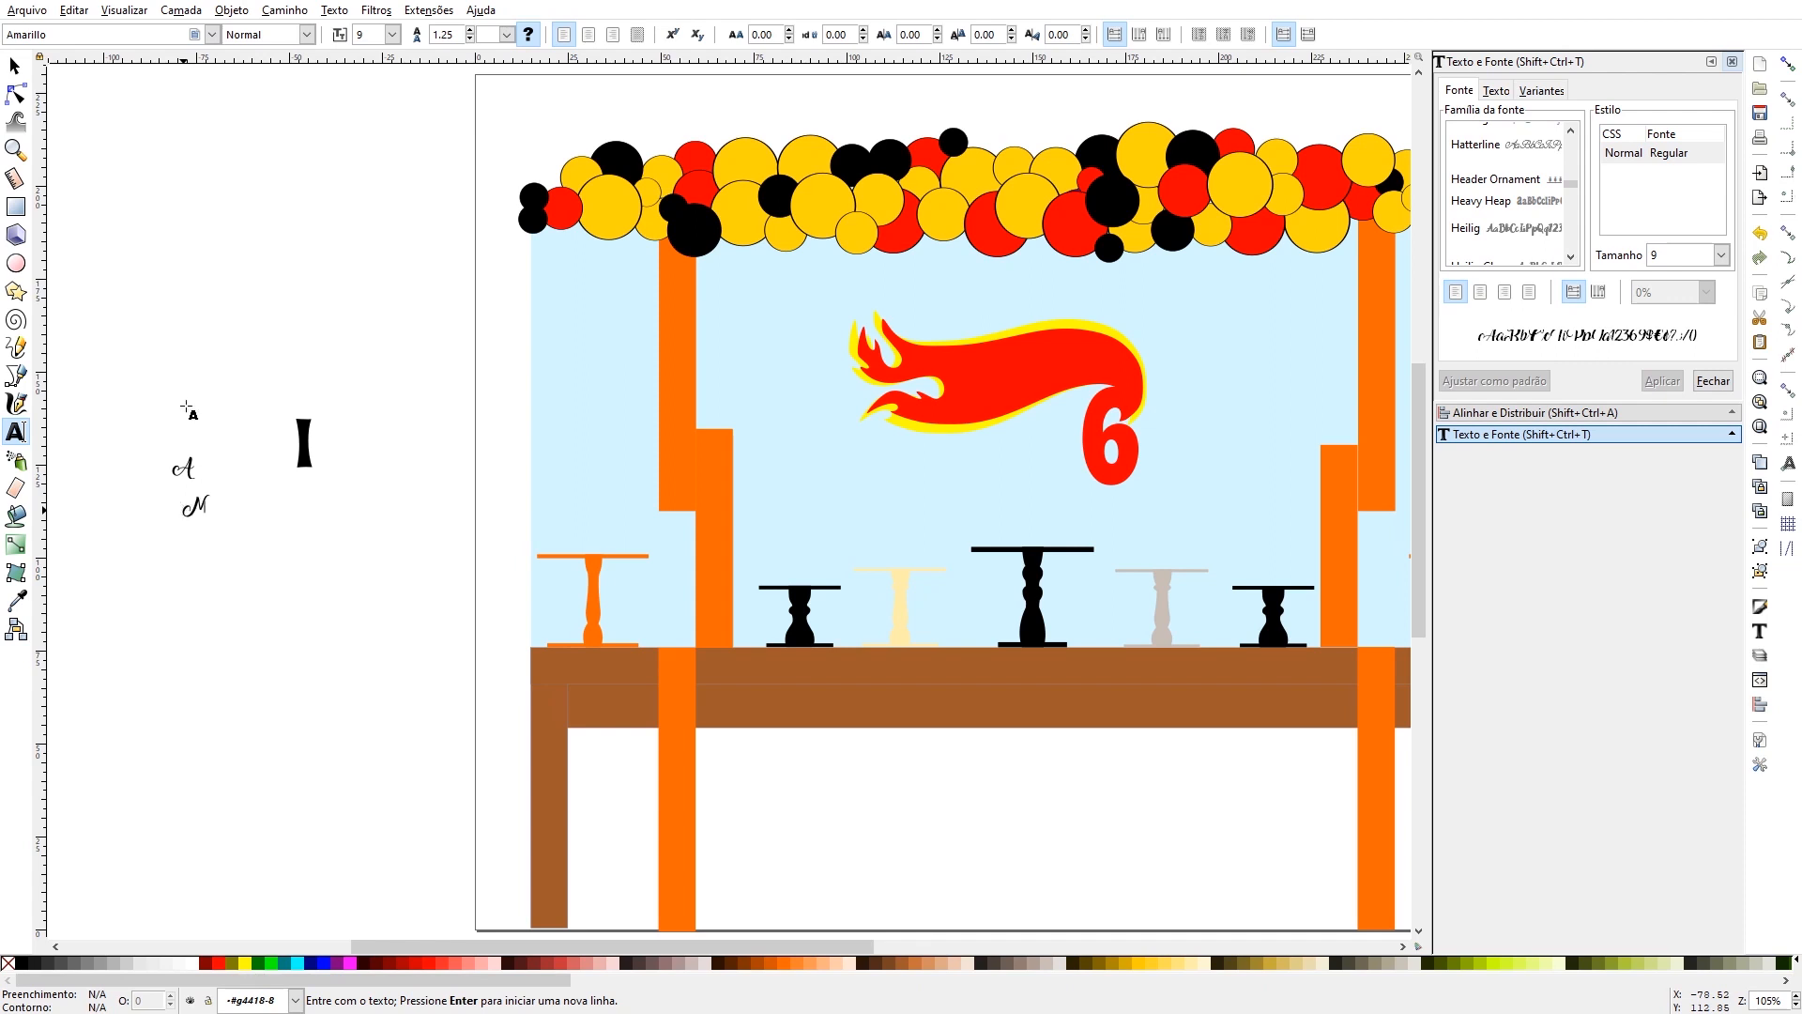
click(14, 65)
click(184, 469)
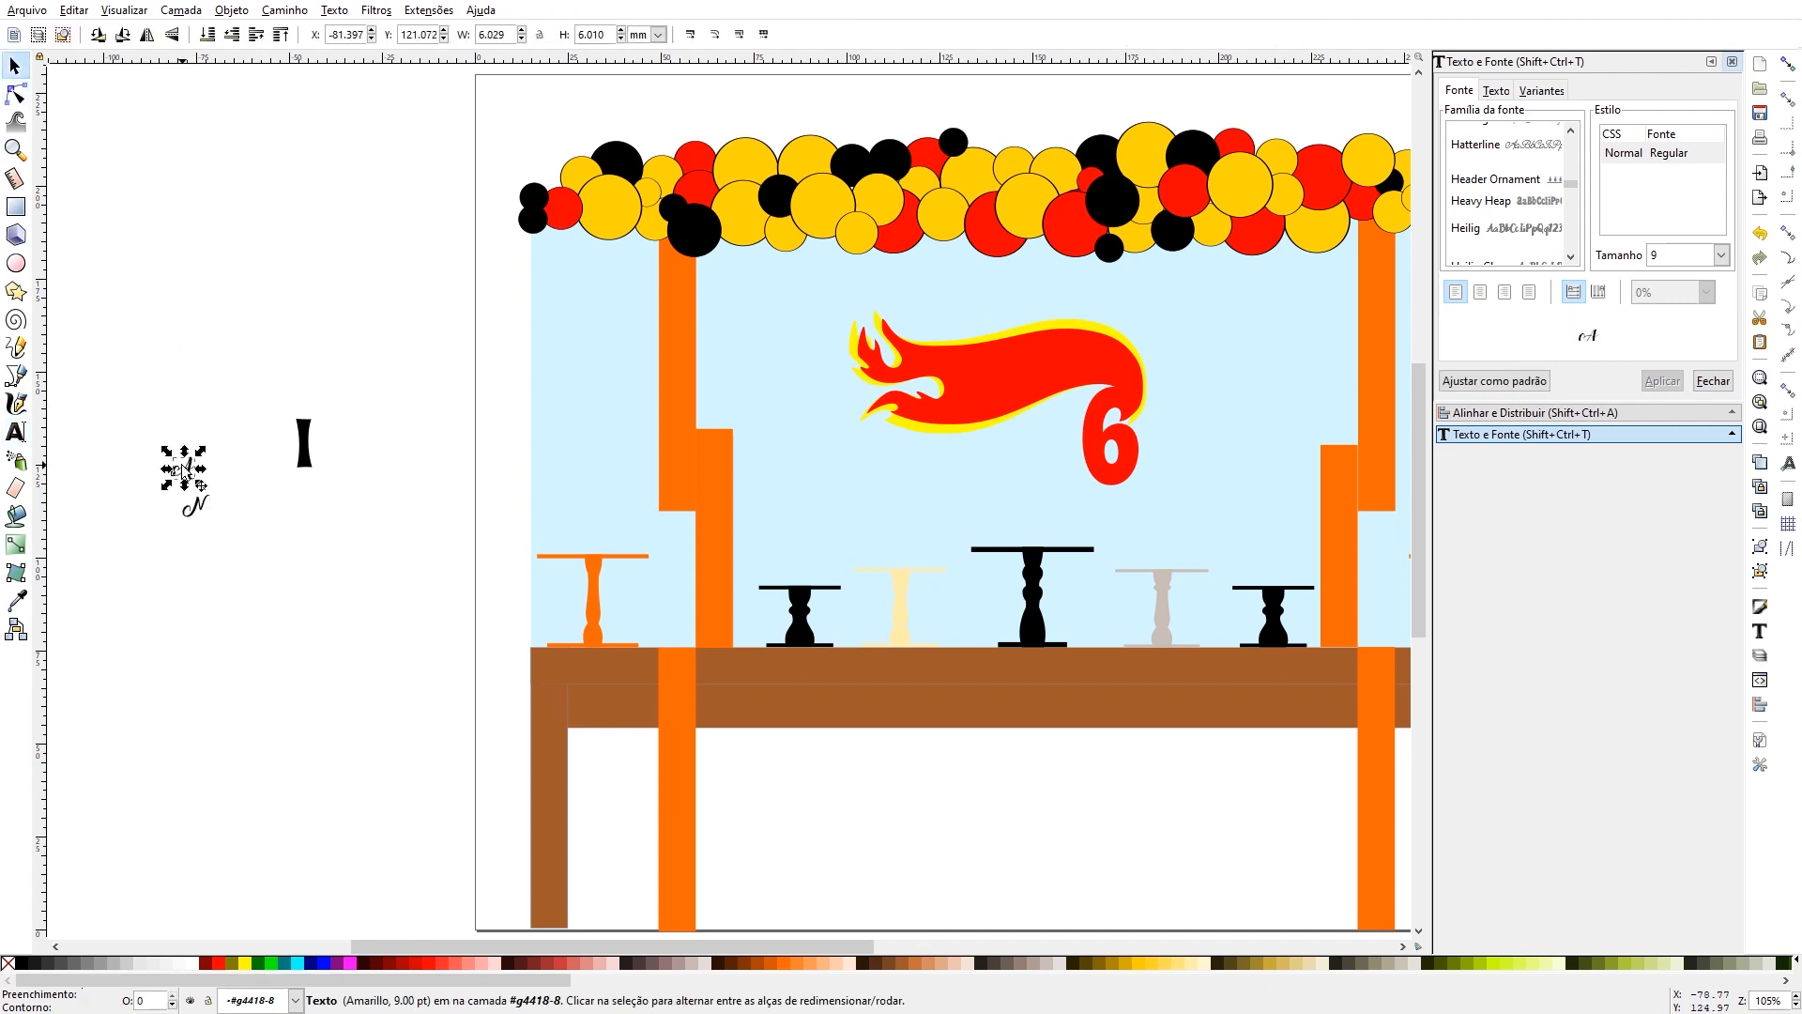
- Change the separate letters A and N beside the page to the Heavy Heap font
click(1498, 203)
click(1657, 388)
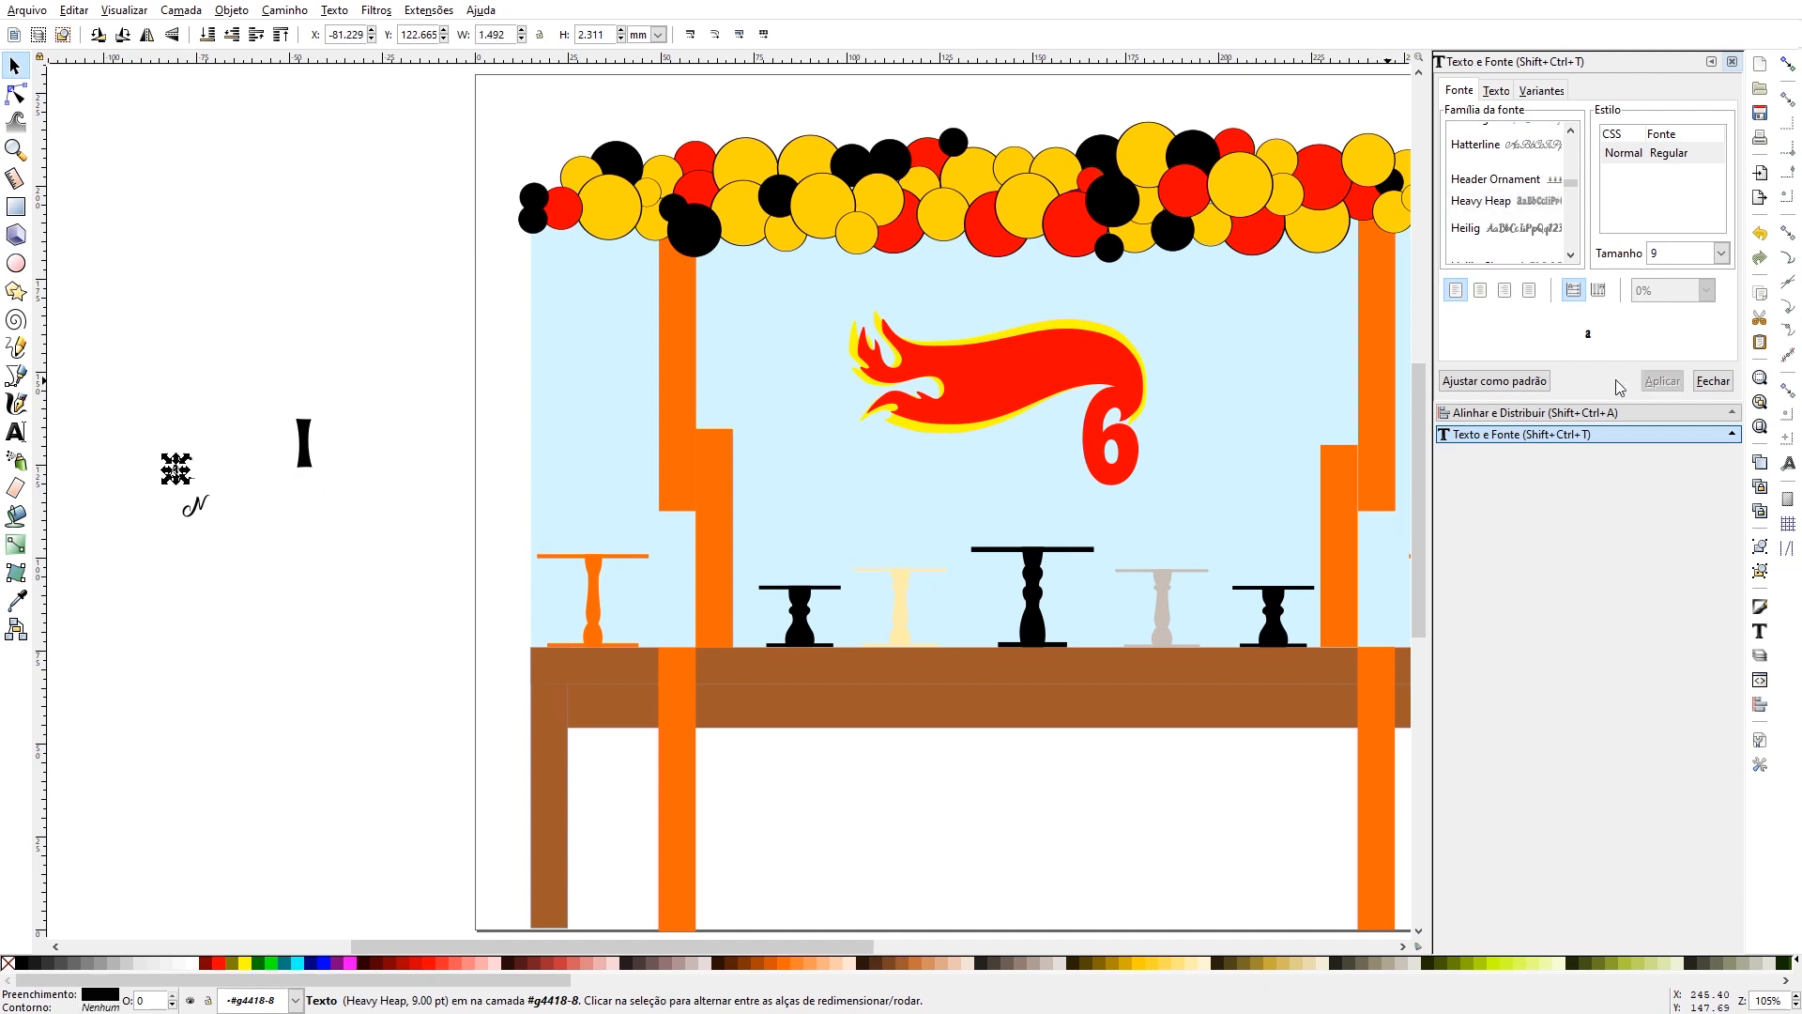
click(209, 521)
click(206, 516)
click(200, 509)
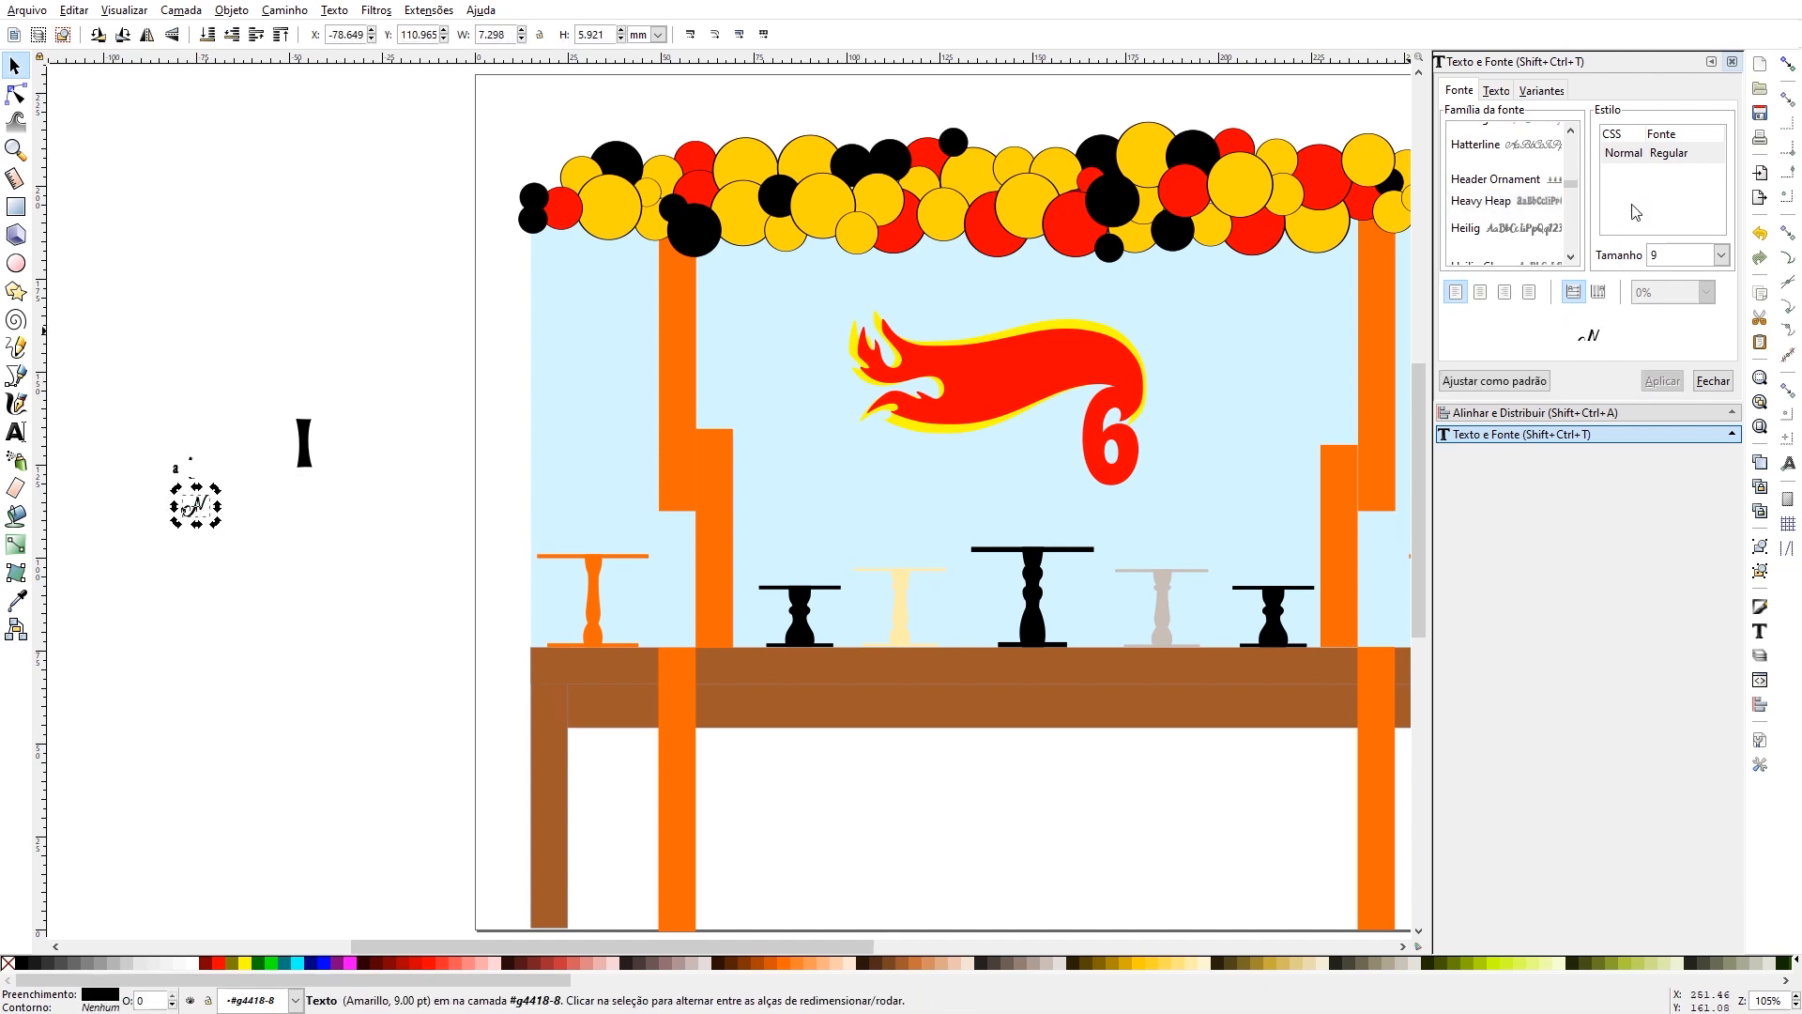
click(1489, 202)
click(1654, 380)
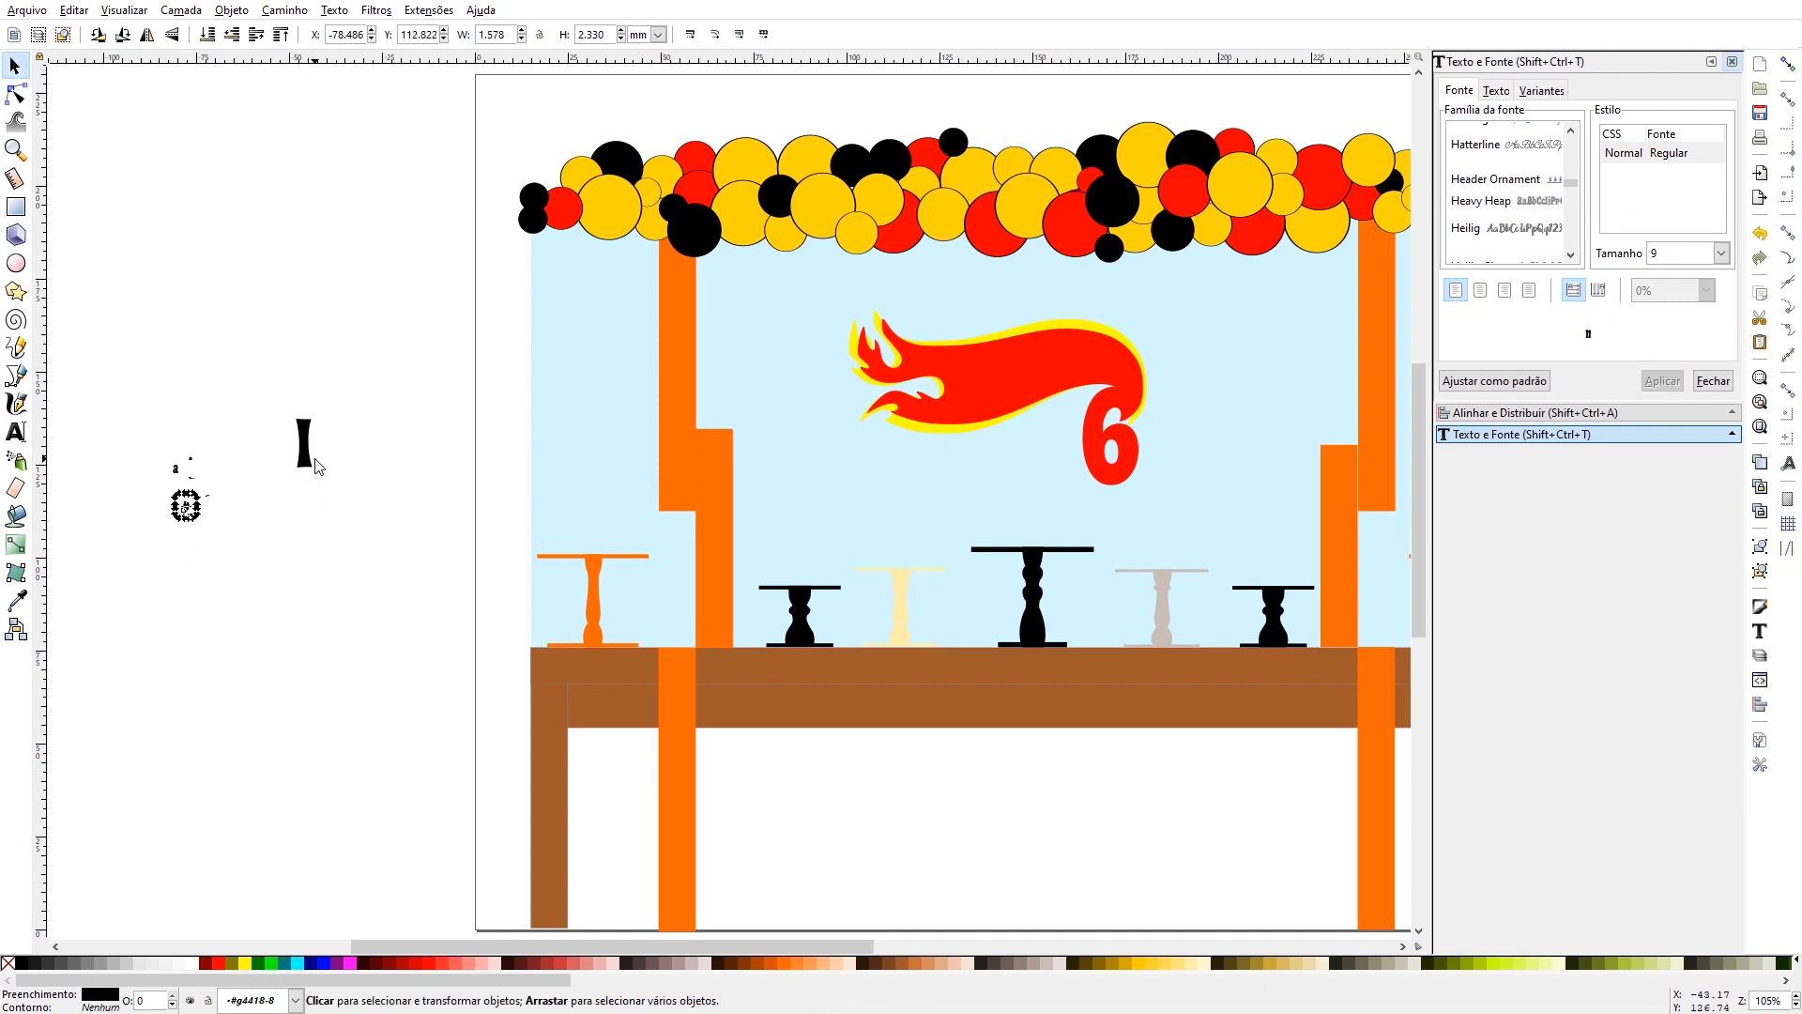
- Place the letter I on the flame at about 5 × 16 mm and tilt it slightly counterclockwise
drag(304, 445, 1010, 406)
drag(991, 393, 1013, 419)
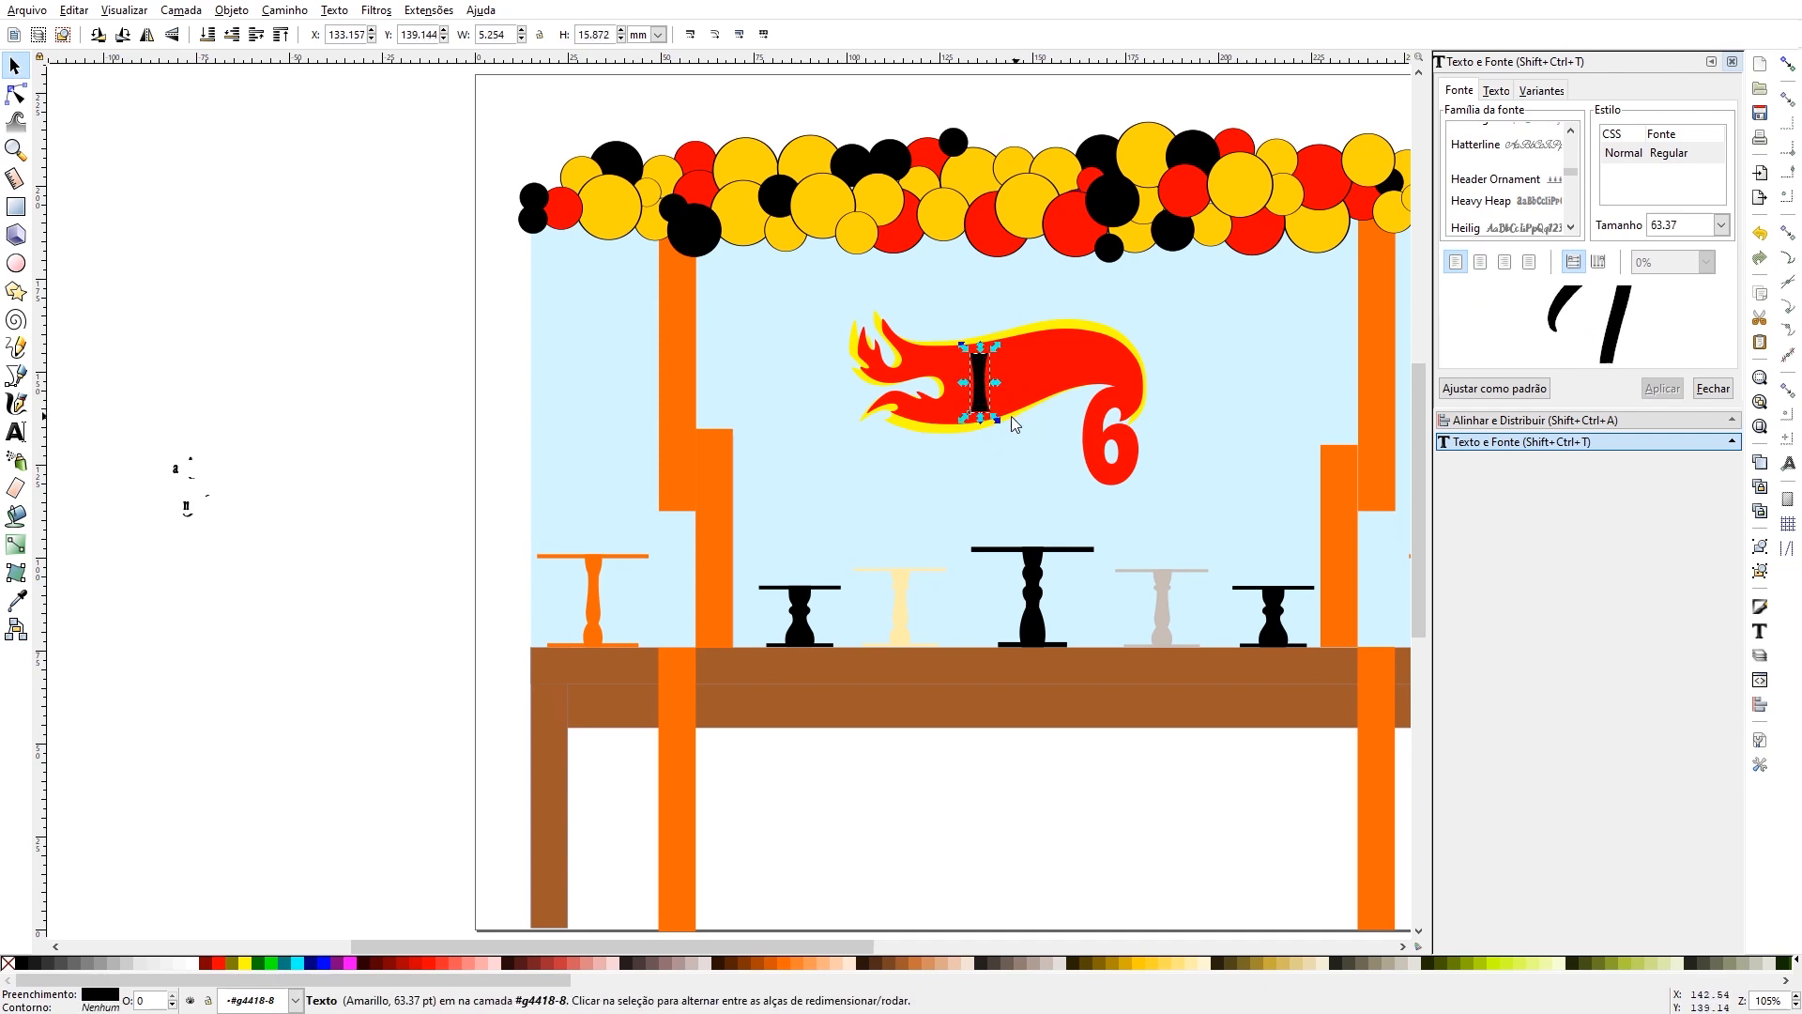
click(981, 361)
drag(963, 348, 958, 351)
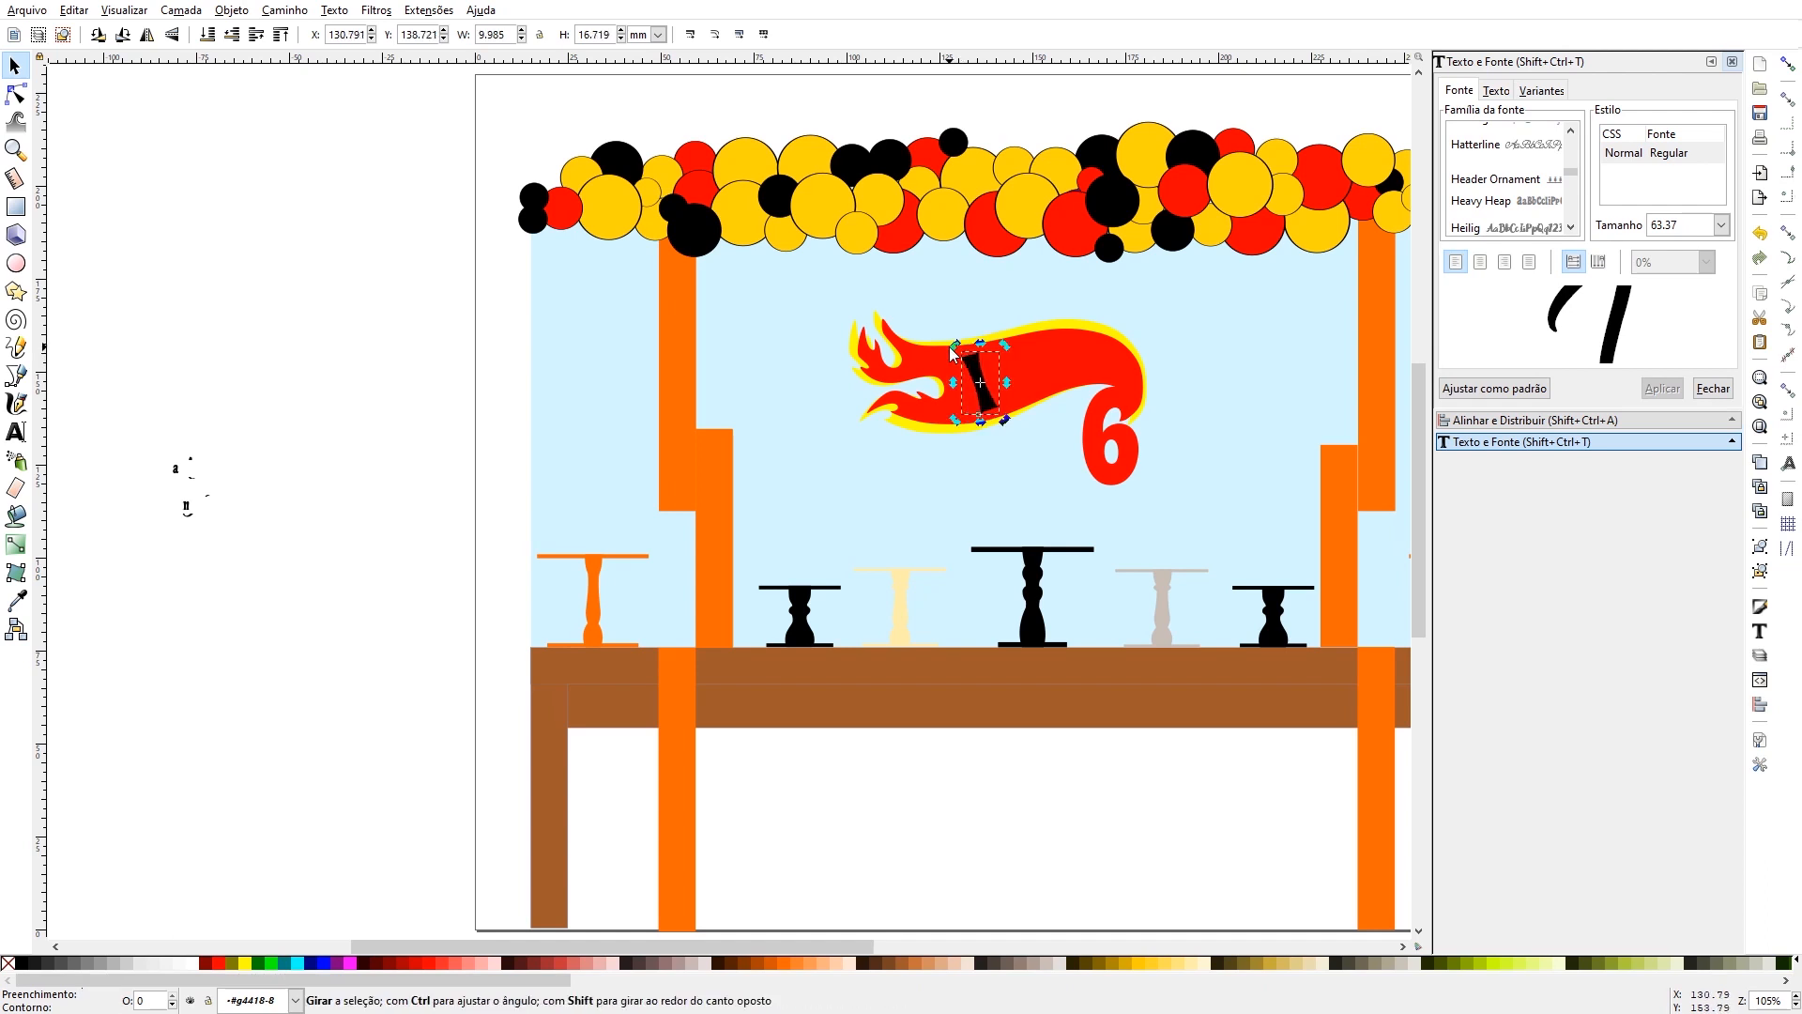
click(972, 368)
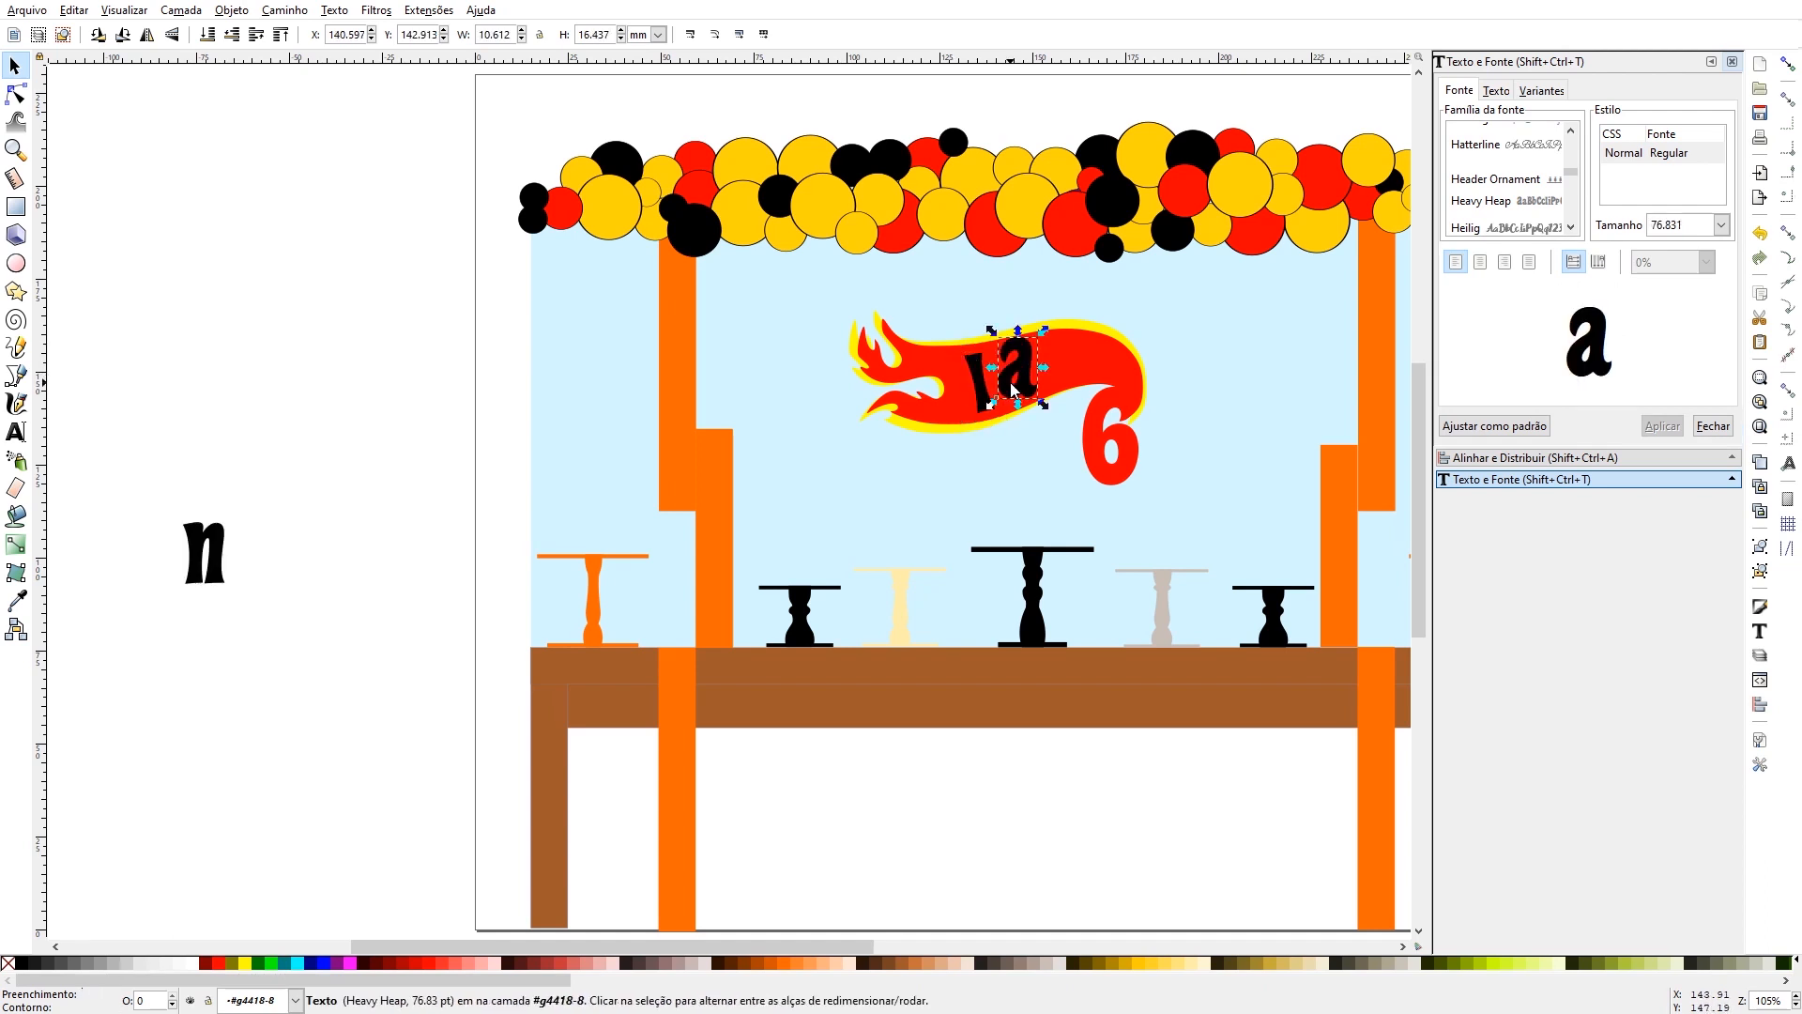
- Move the letter n onto the flame beside the a, and tilt the a slightly counterclockwise
drag(225, 574, 1089, 388)
click(1011, 383)
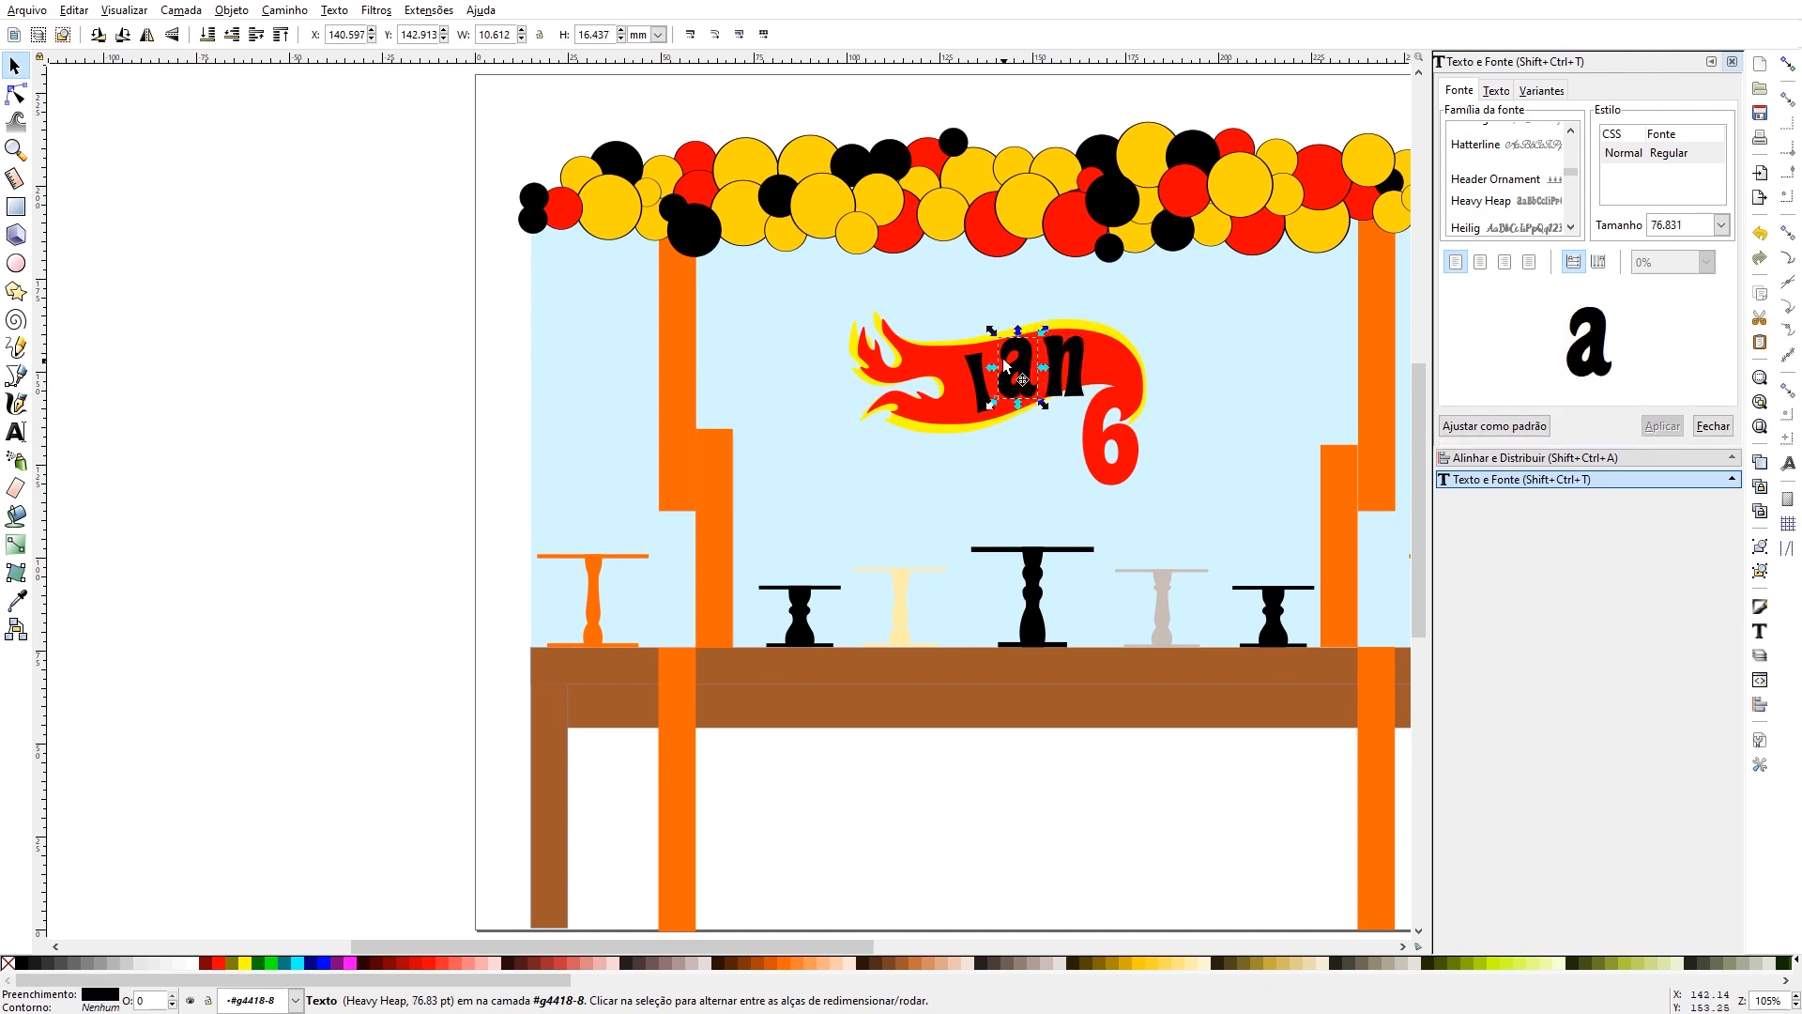
drag(992, 331, 983, 338)
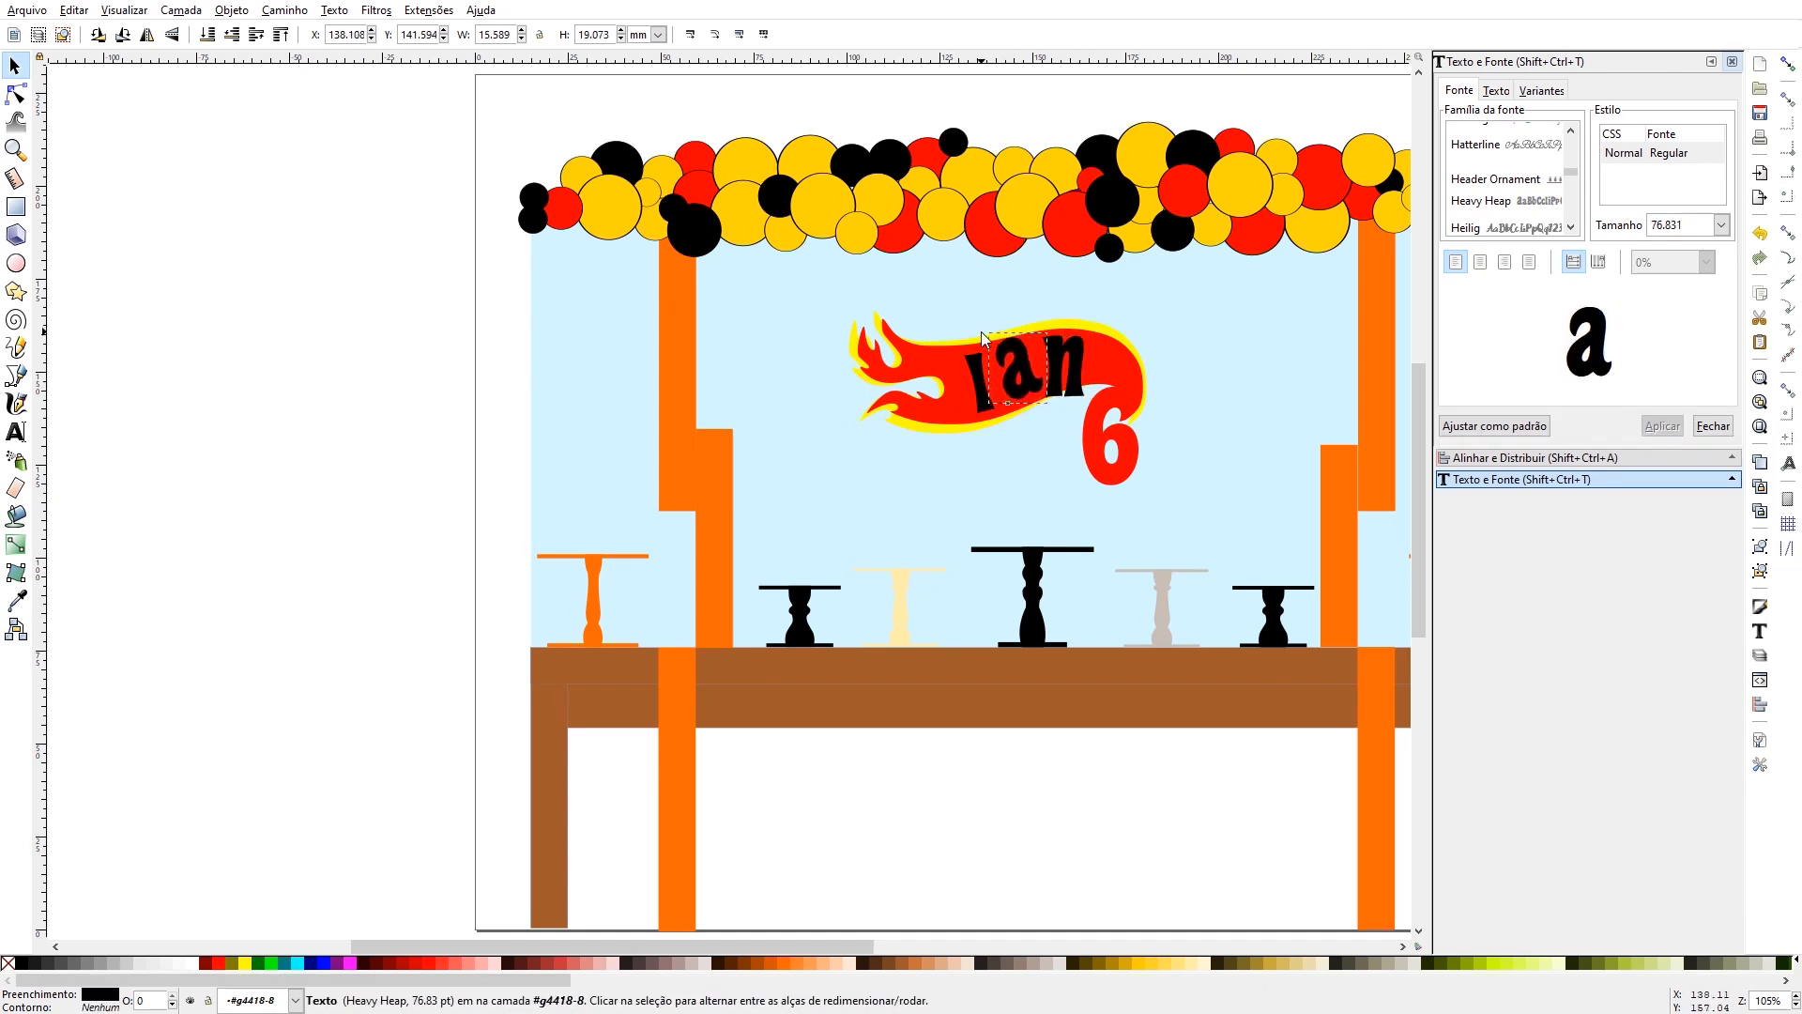
click(1013, 378)
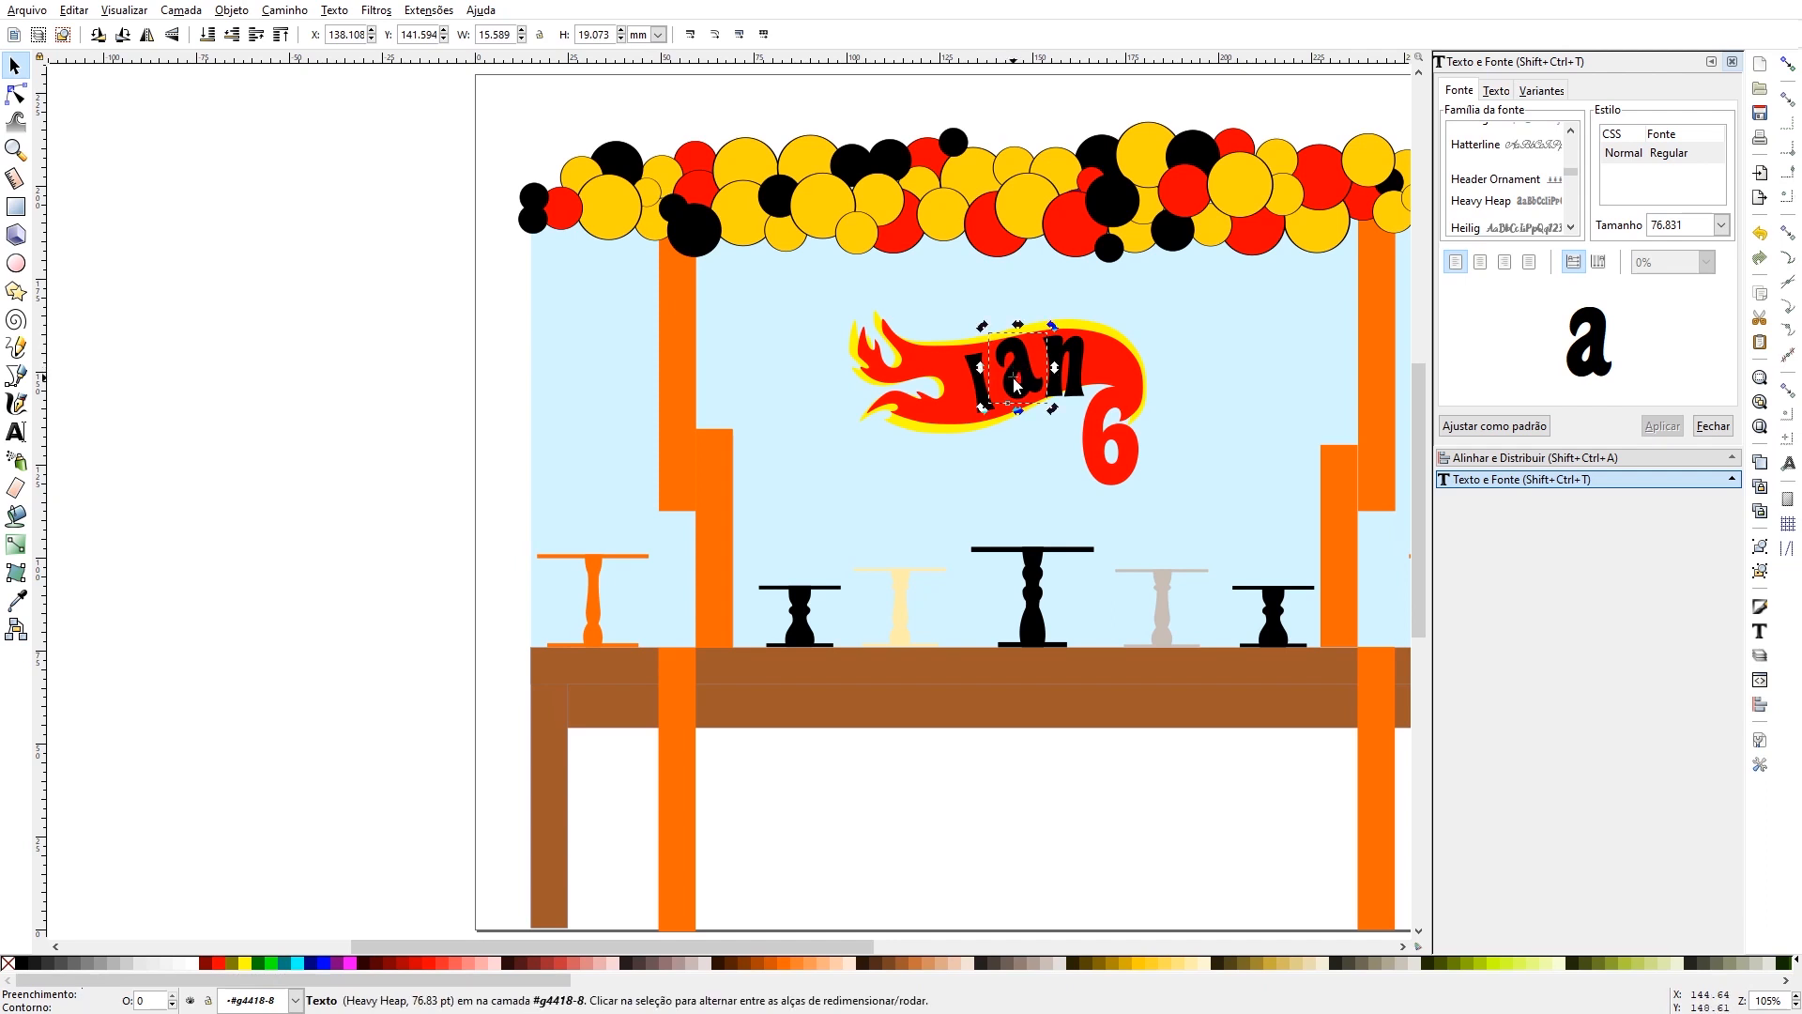
- Tilt the letter n counterclockwise to follow the flame's curve and shrink it to fit inside the red area
click(1062, 341)
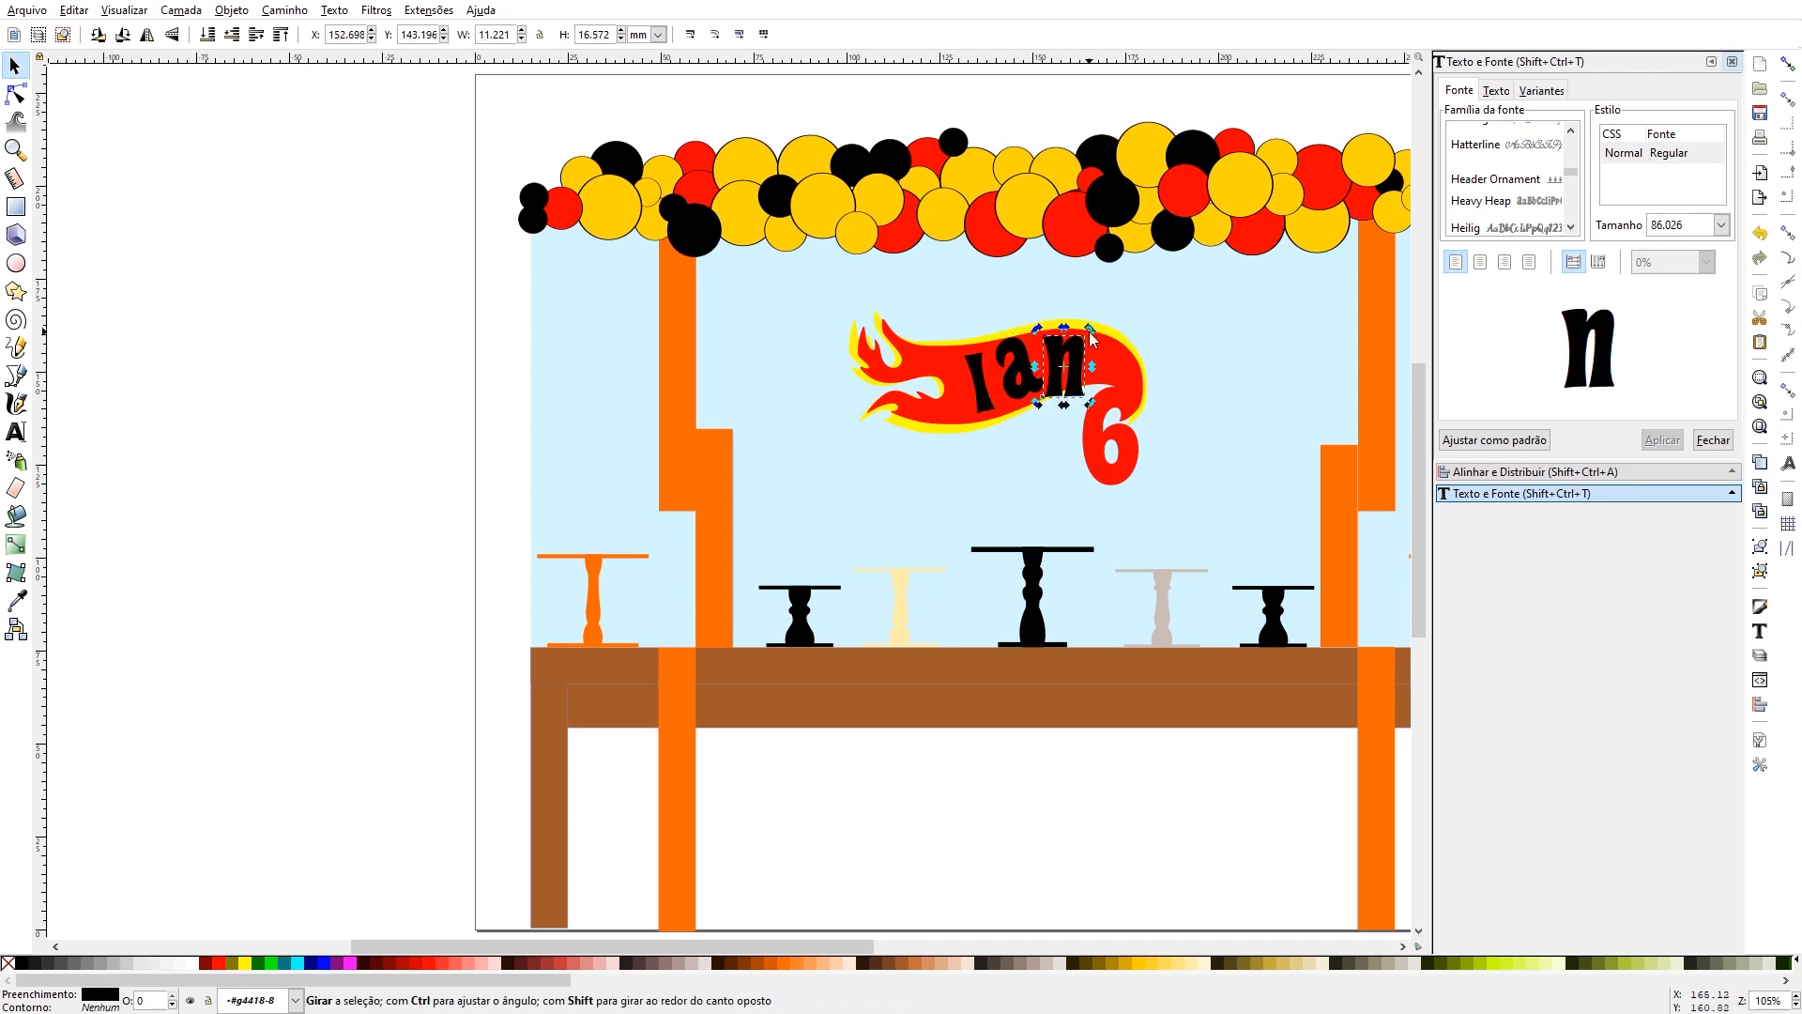
drag(1090, 329, 1076, 356)
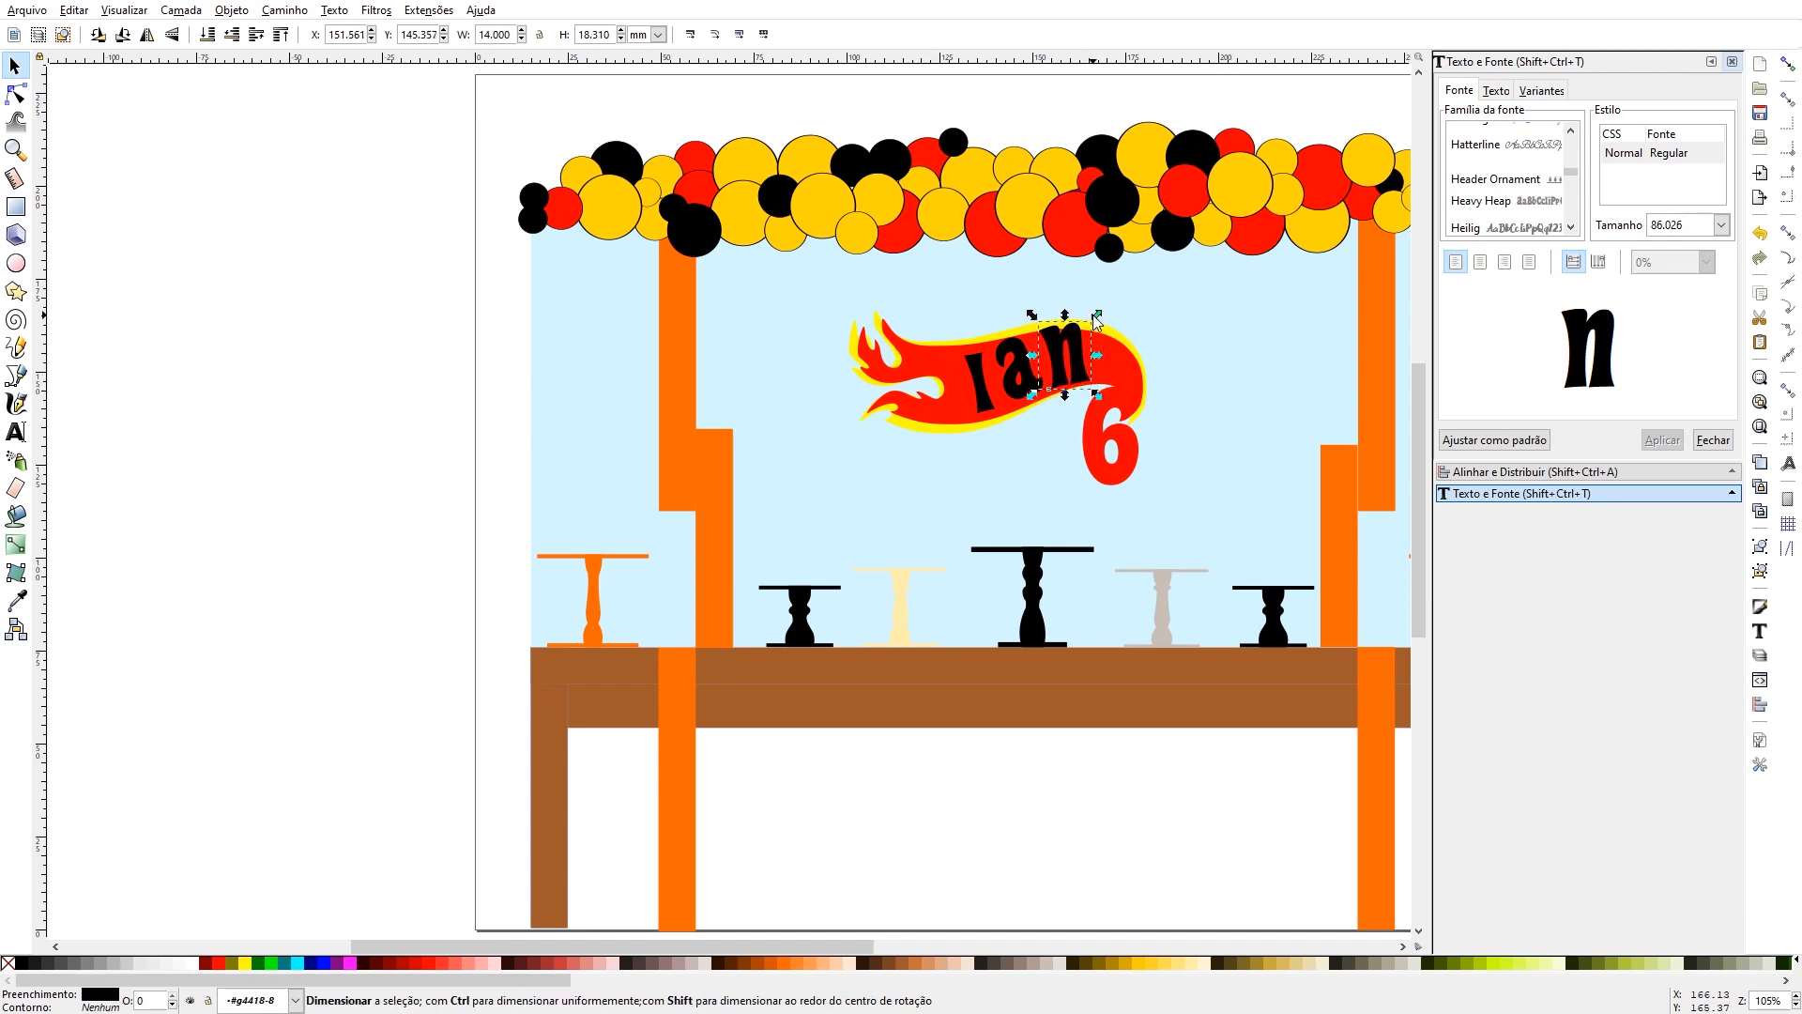
drag(1098, 320, 1043, 336)
- Reduce the letter a to about 13 × 16 mm and nudge it right, away from the I
click(1019, 351)
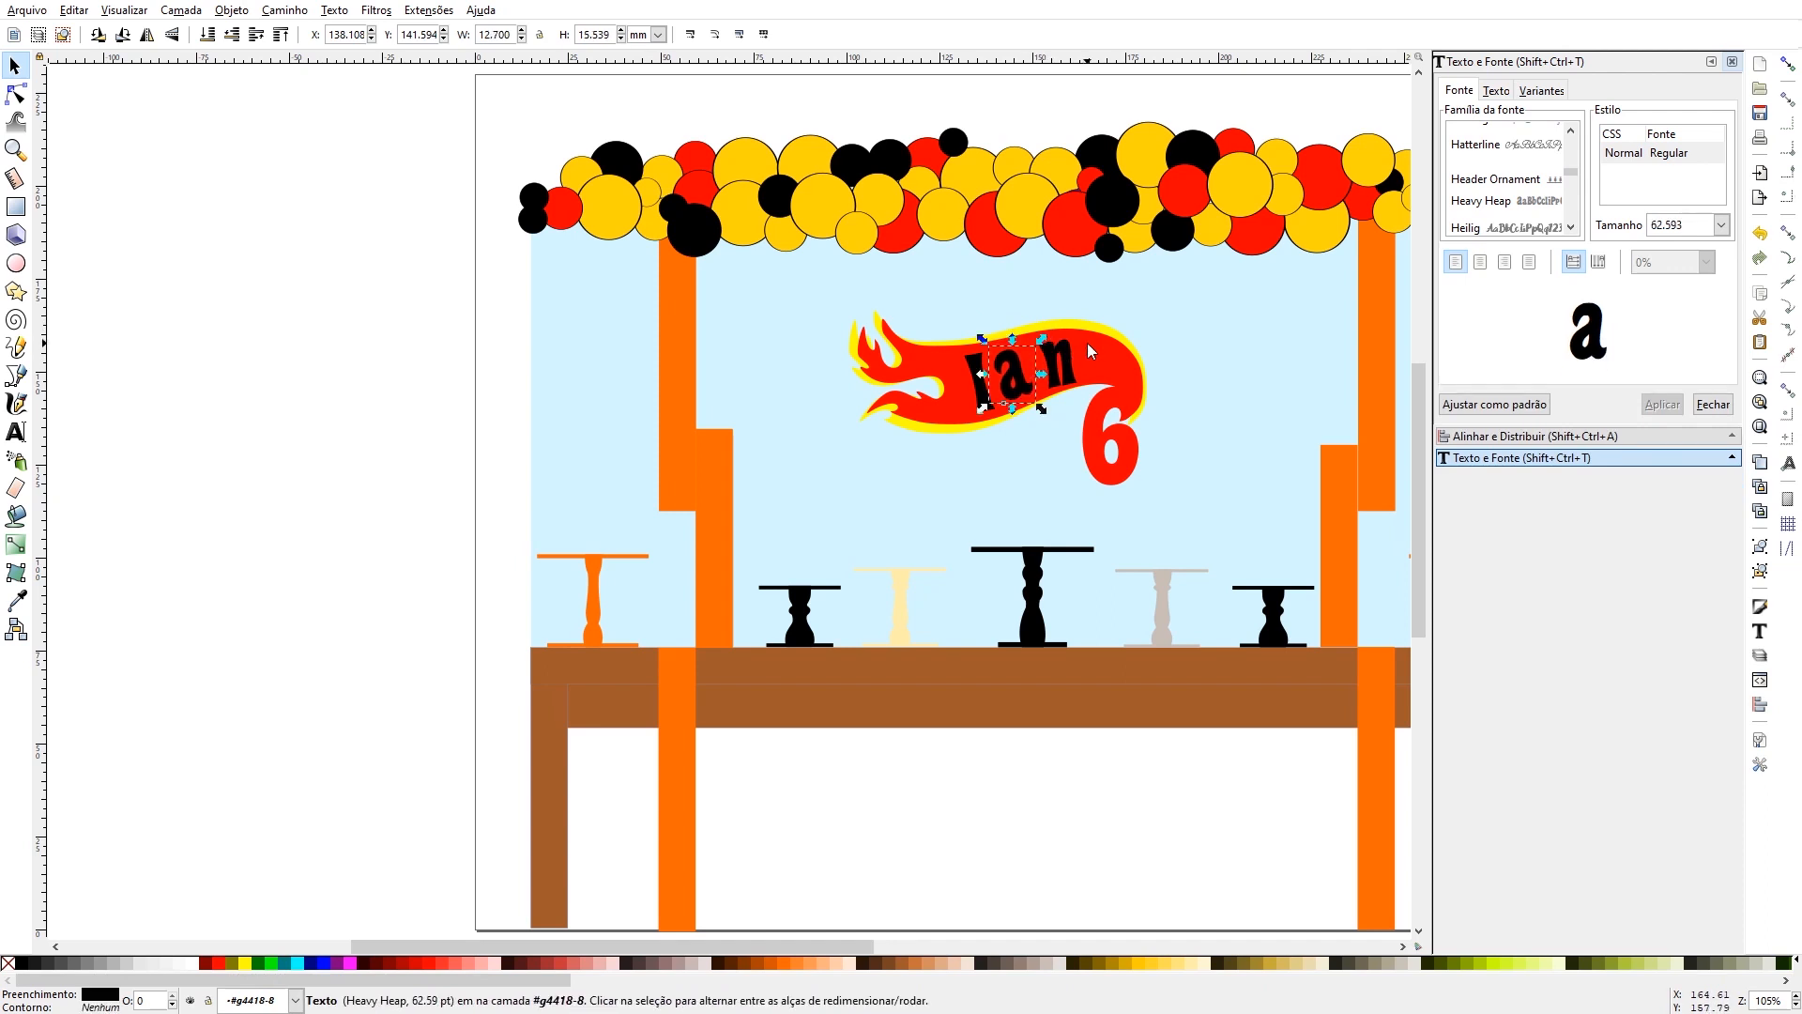
key(Right)
key(Right)
key(Right)
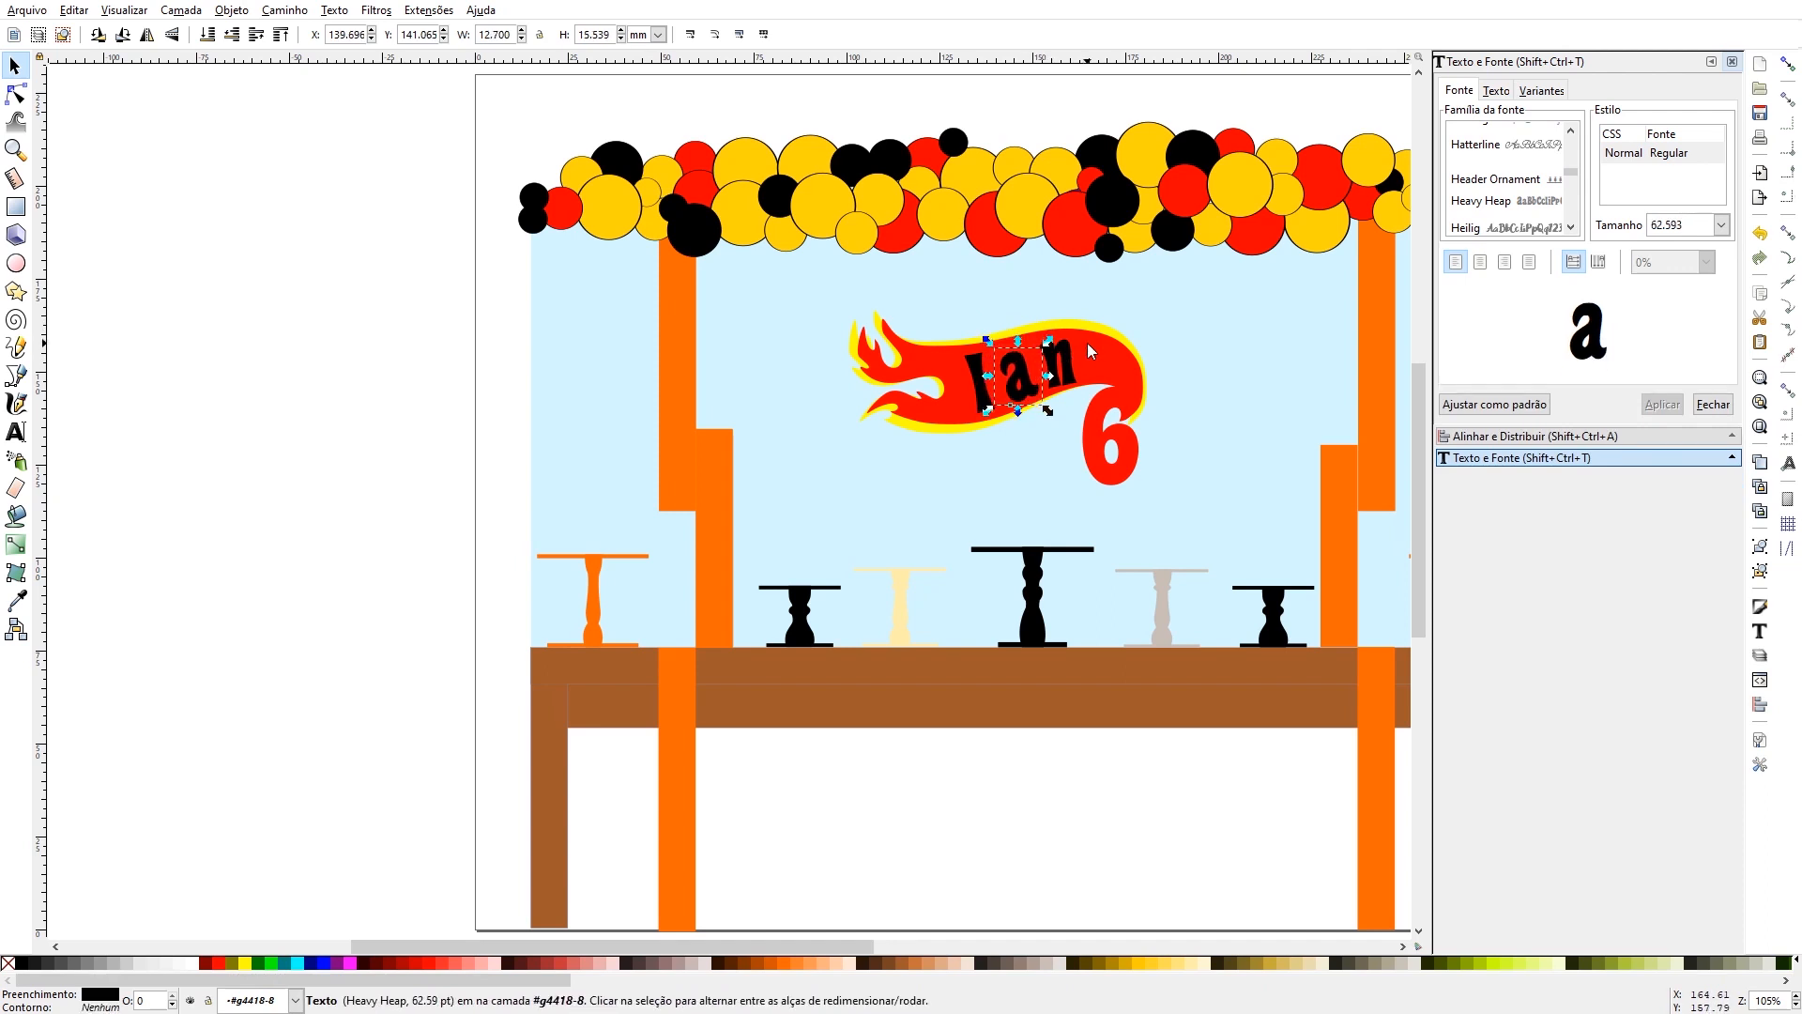
- Nudge the letter I slightly right on the flame and rotate it slightly clockwise
click(976, 374)
key(Right)
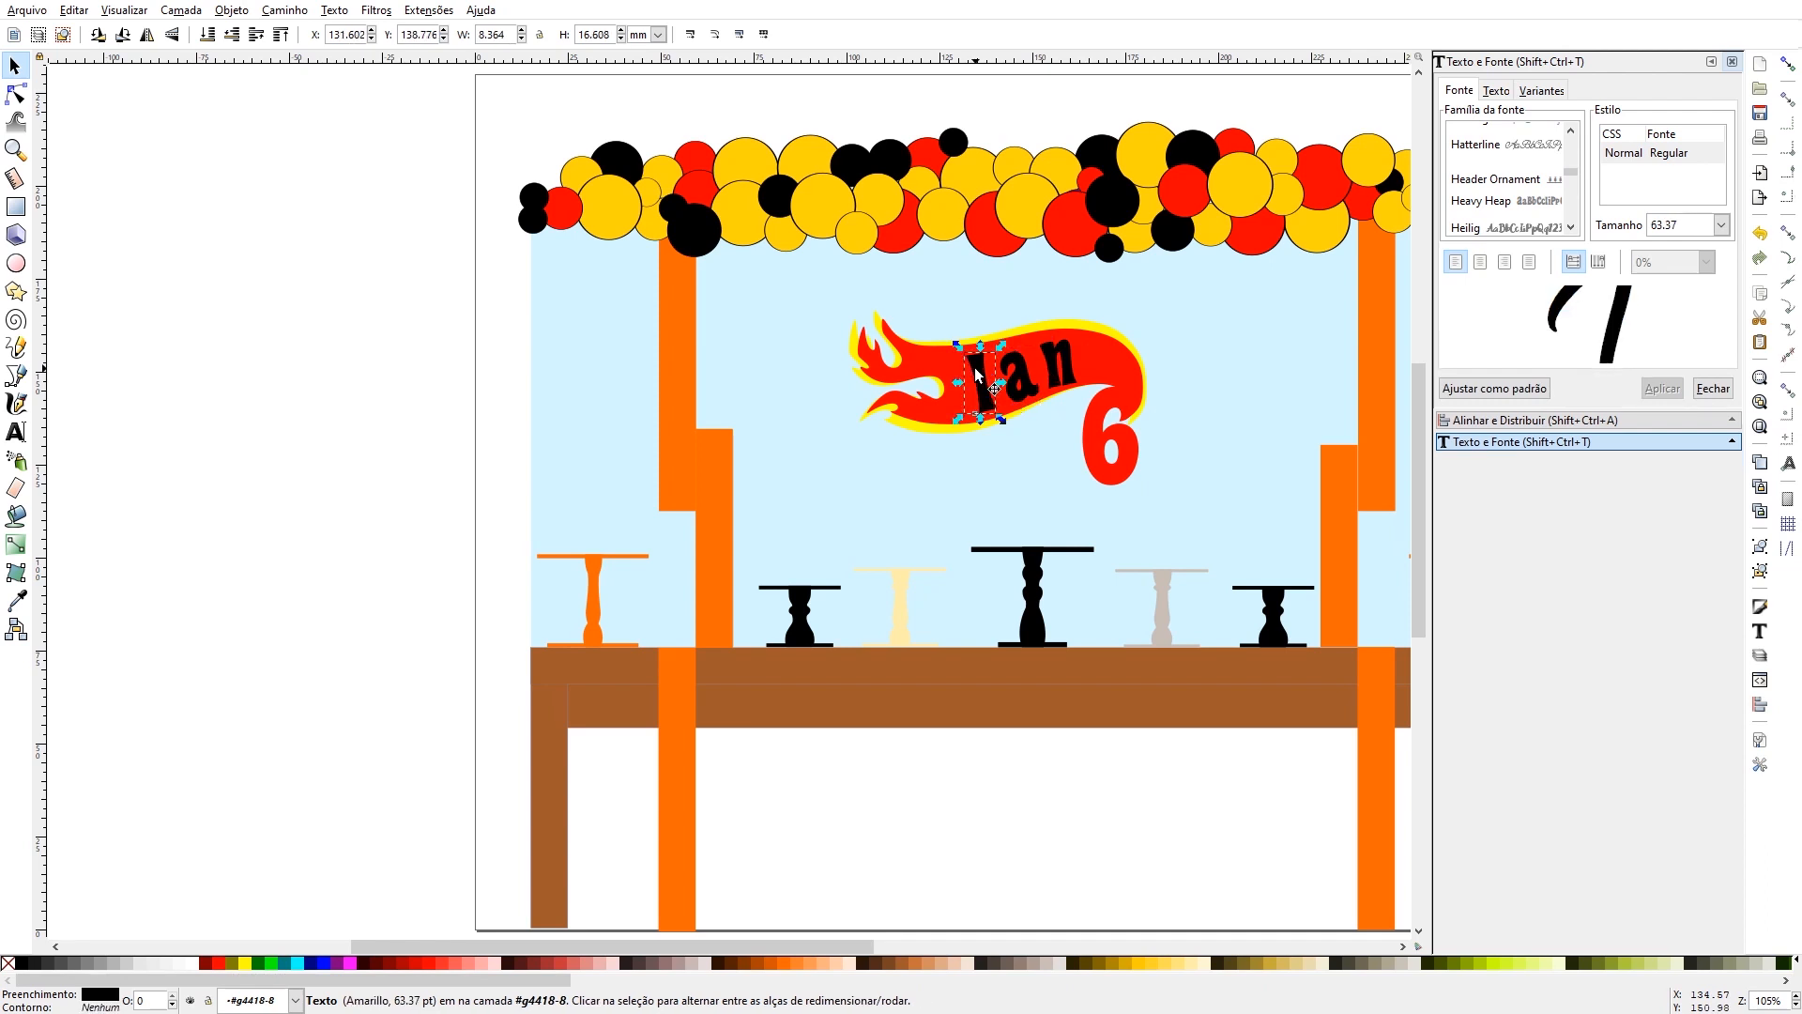
click(976, 373)
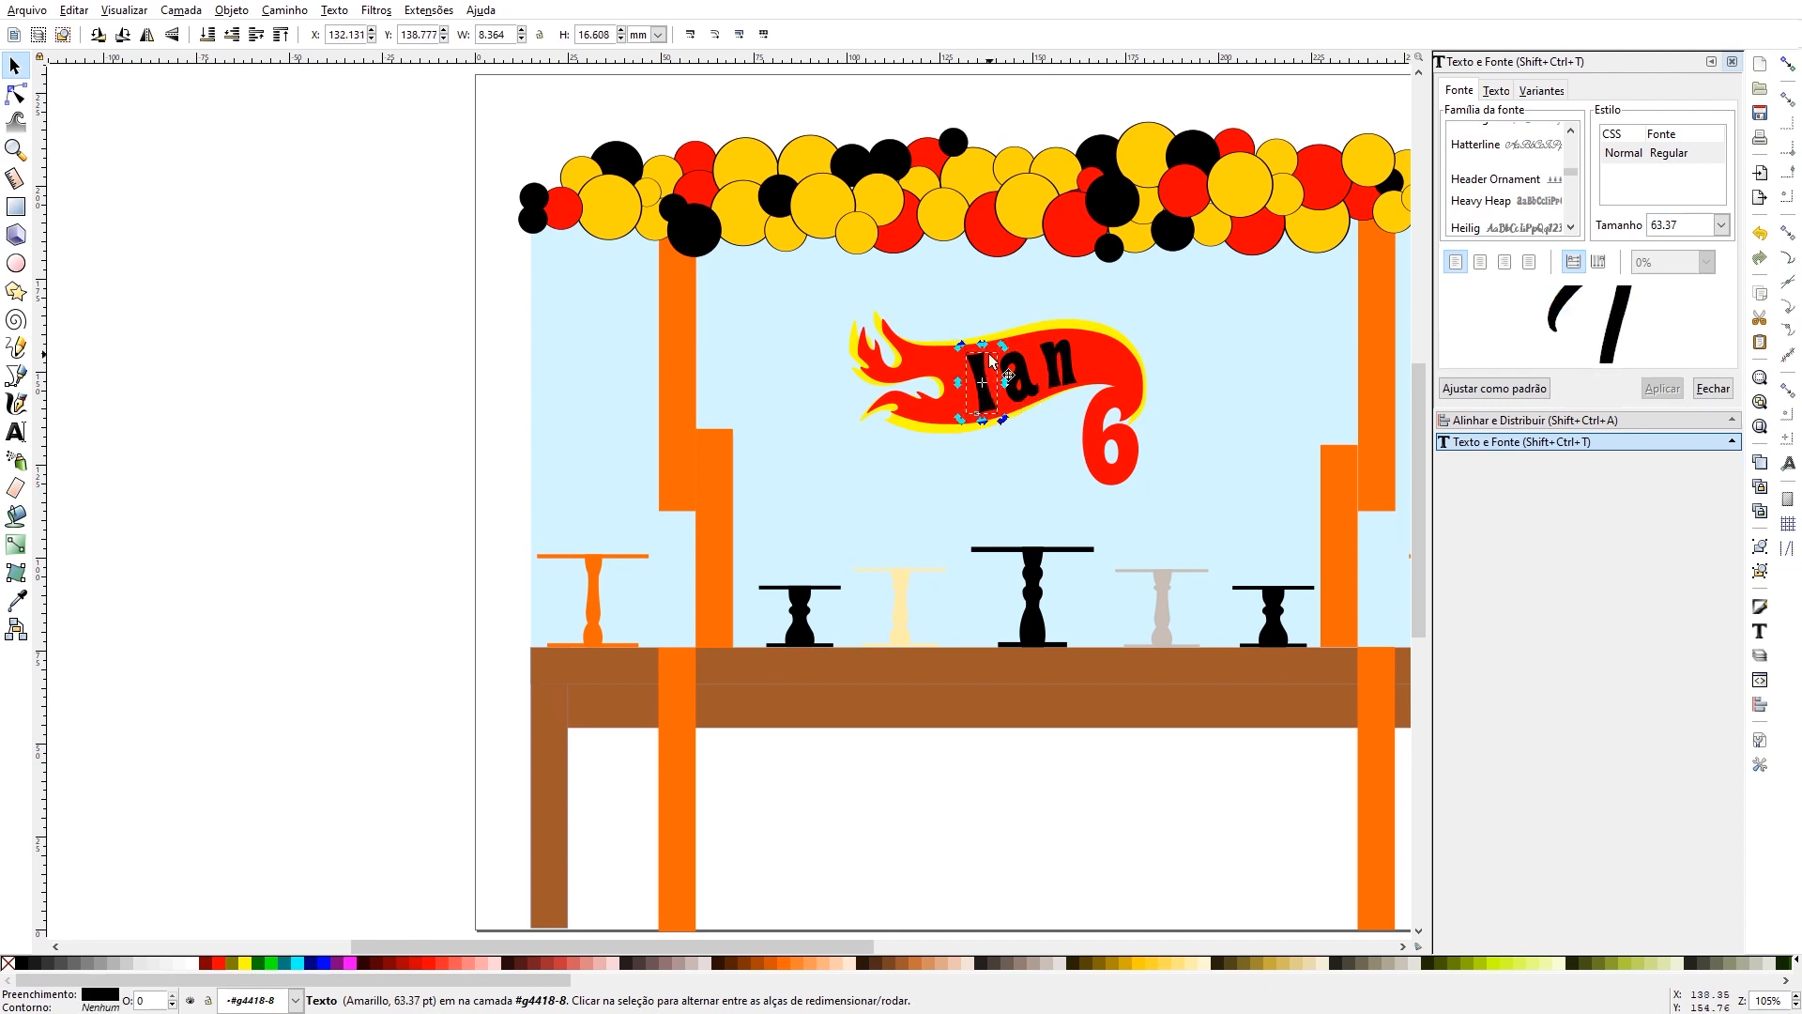
drag(1003, 346, 1010, 349)
click(1022, 319)
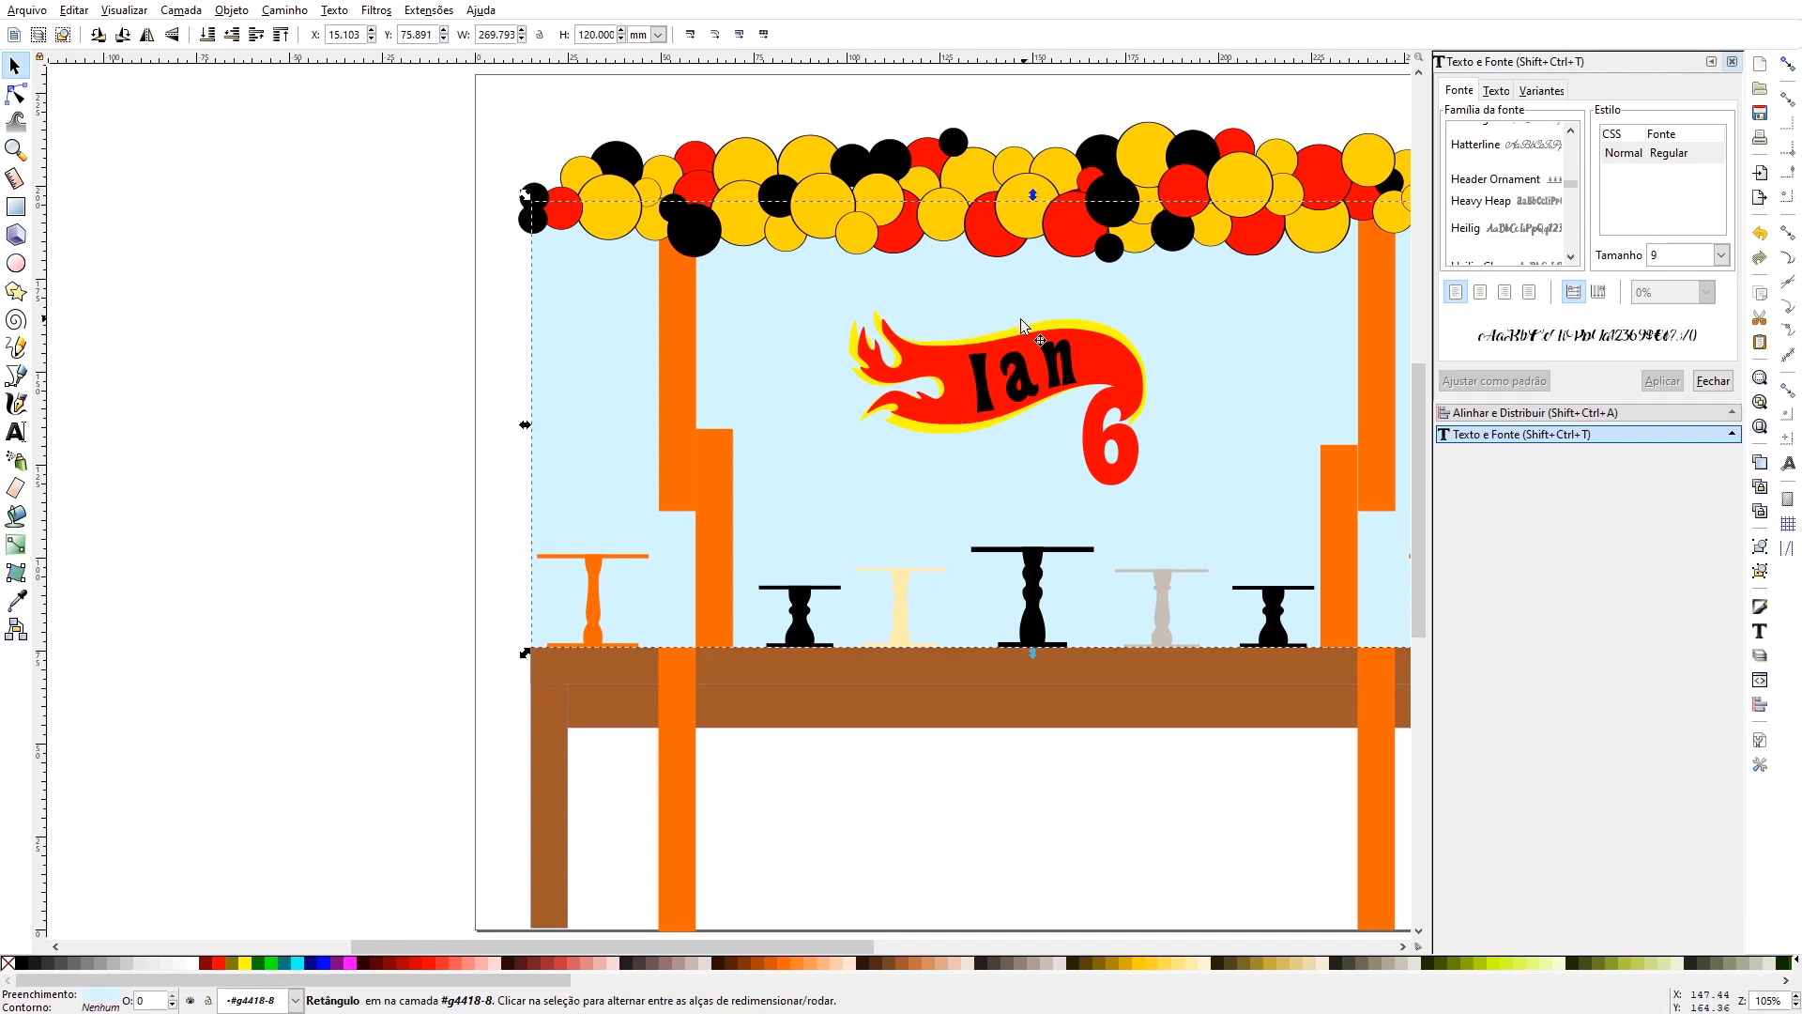
- Fill the three name letters on the flame with yellow and clear the selection
click(978, 398)
click(1030, 380)
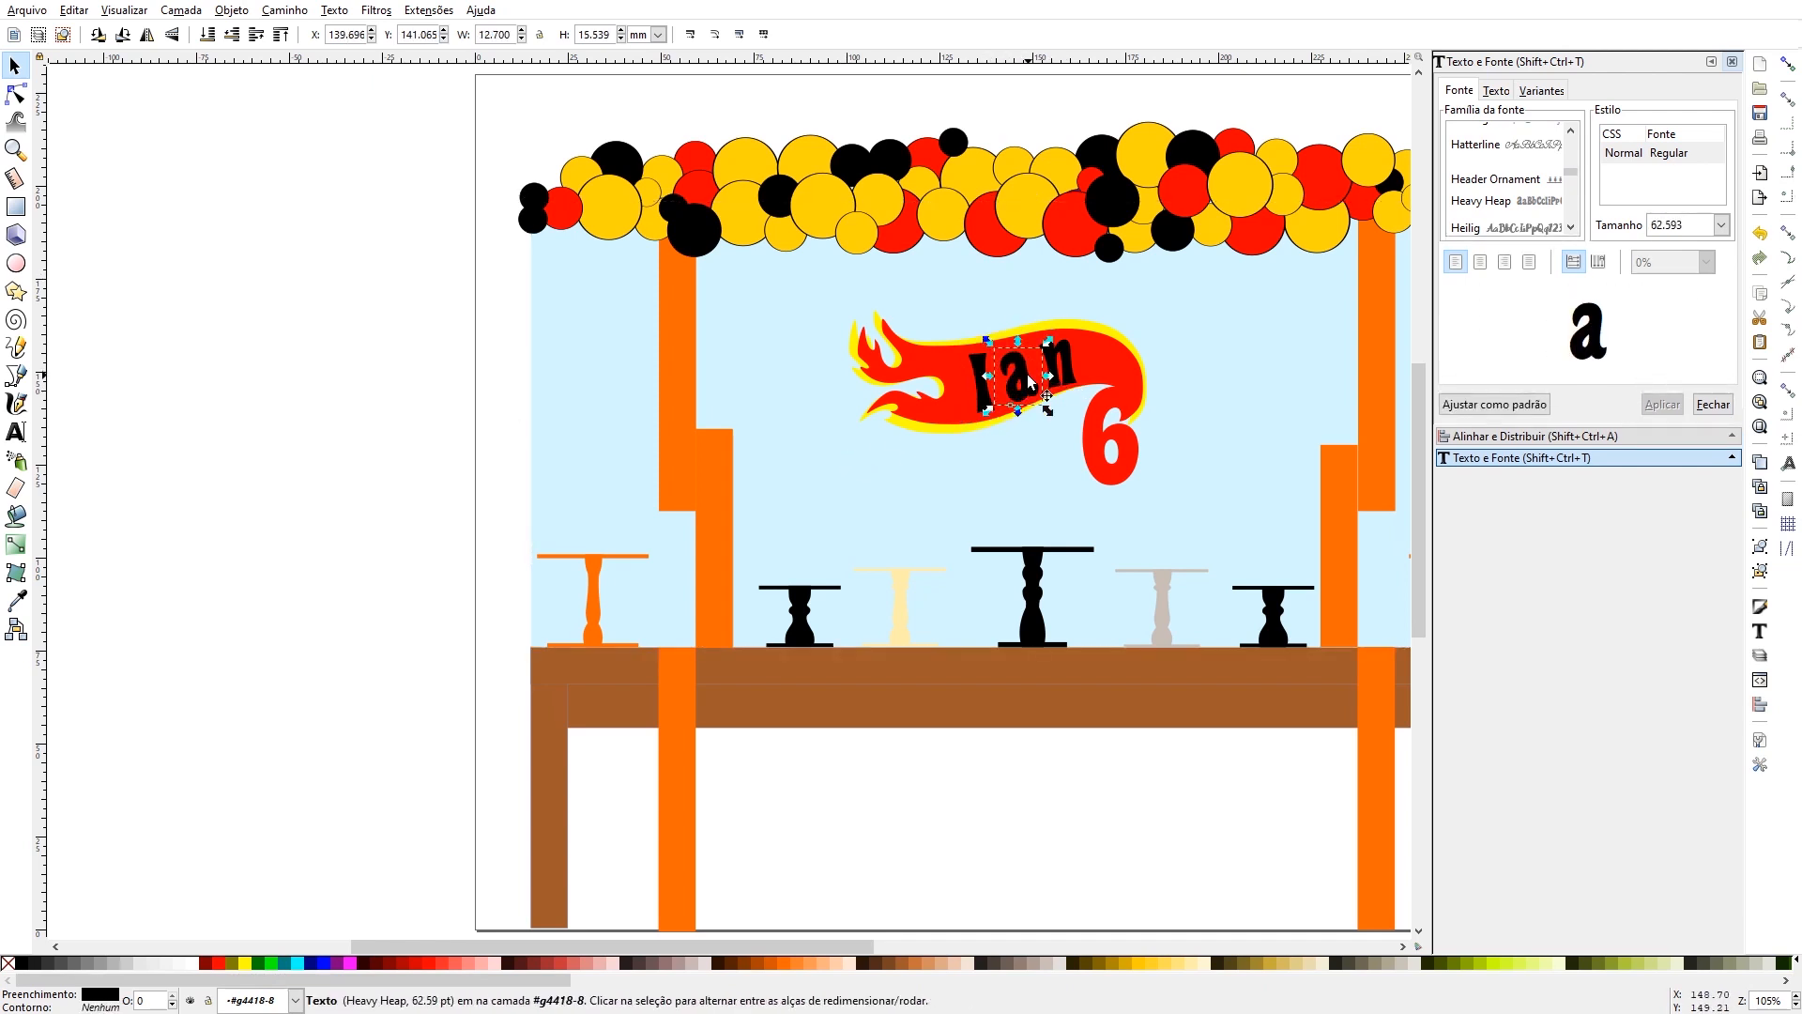
shift+click(981, 394)
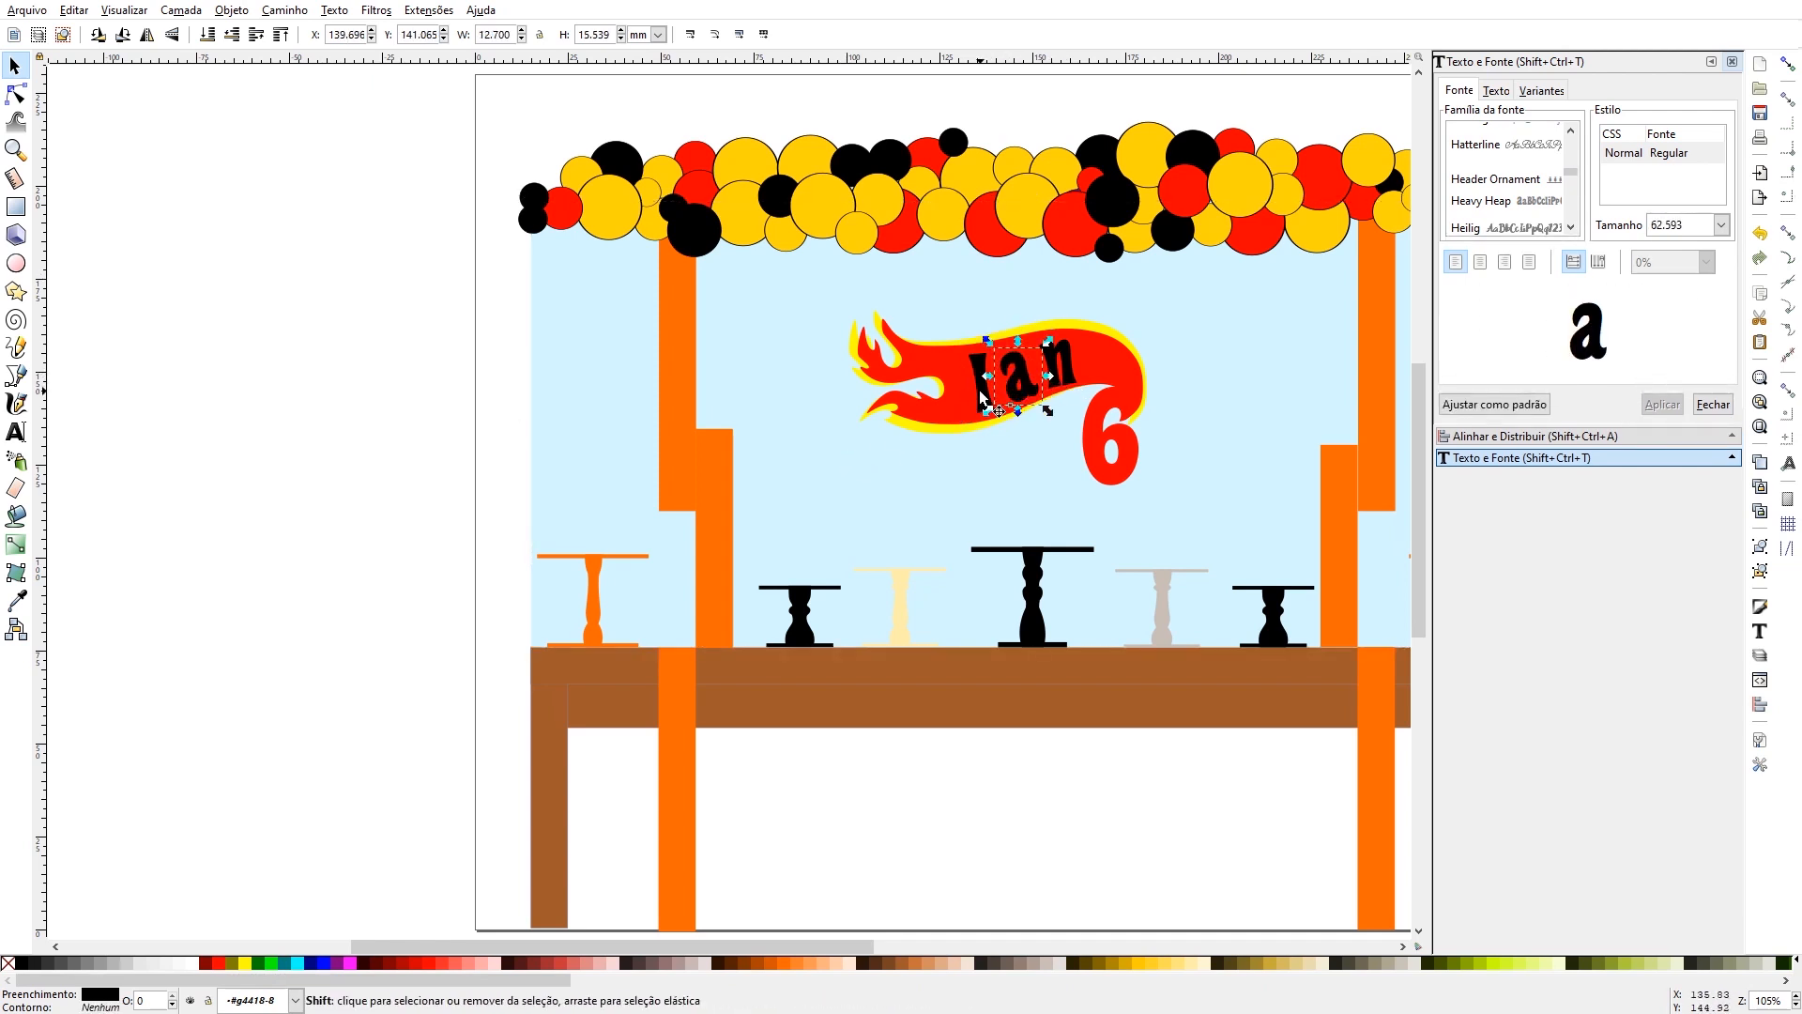
shift+click(1053, 363)
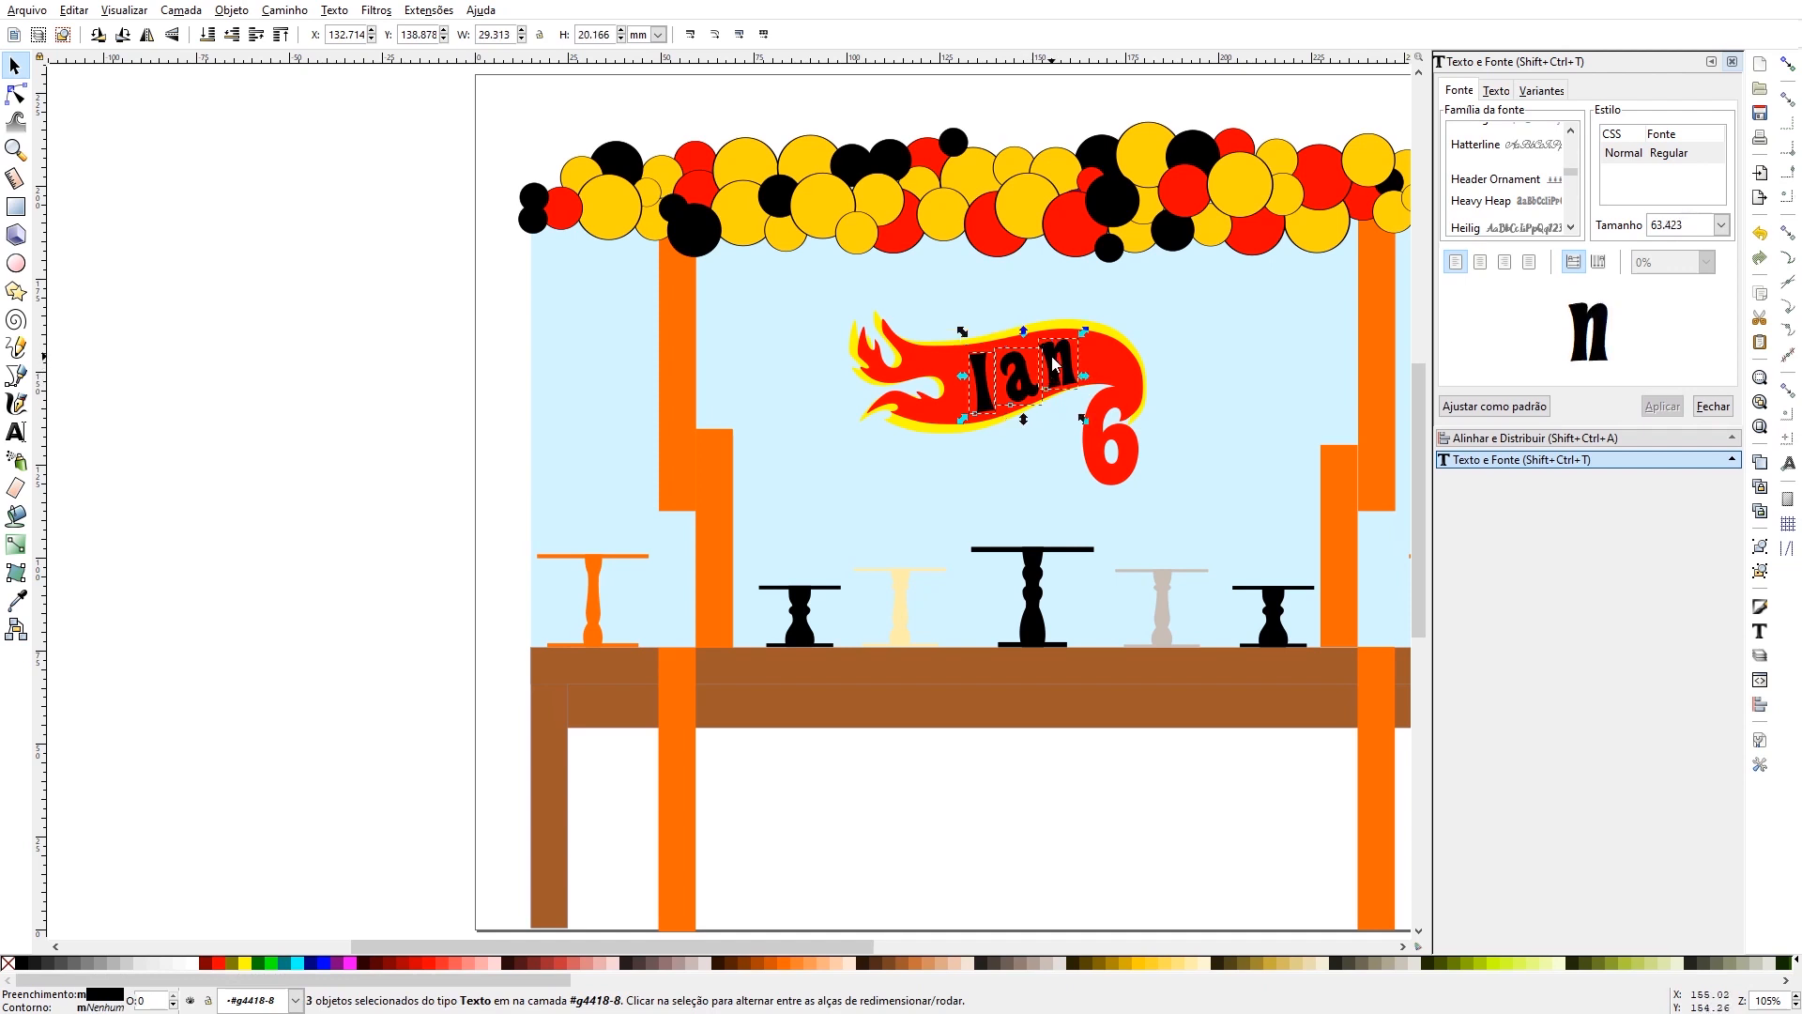
click(245, 962)
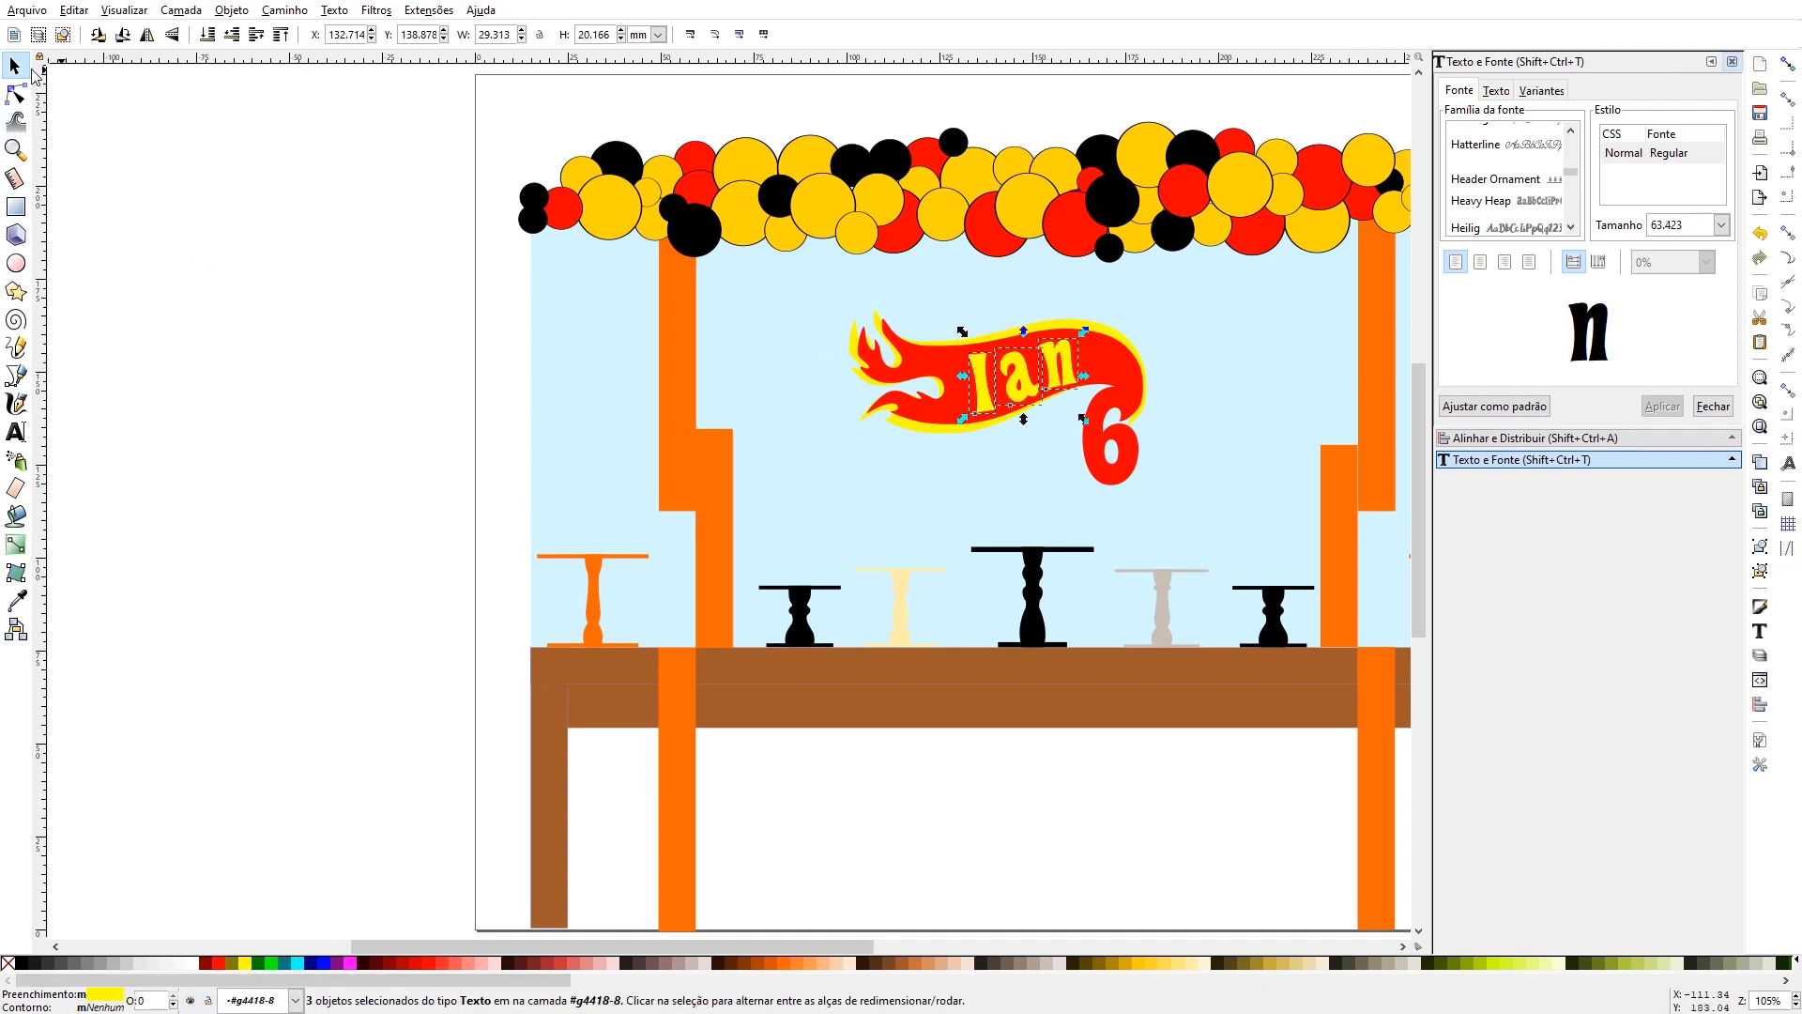
click(153, 246)
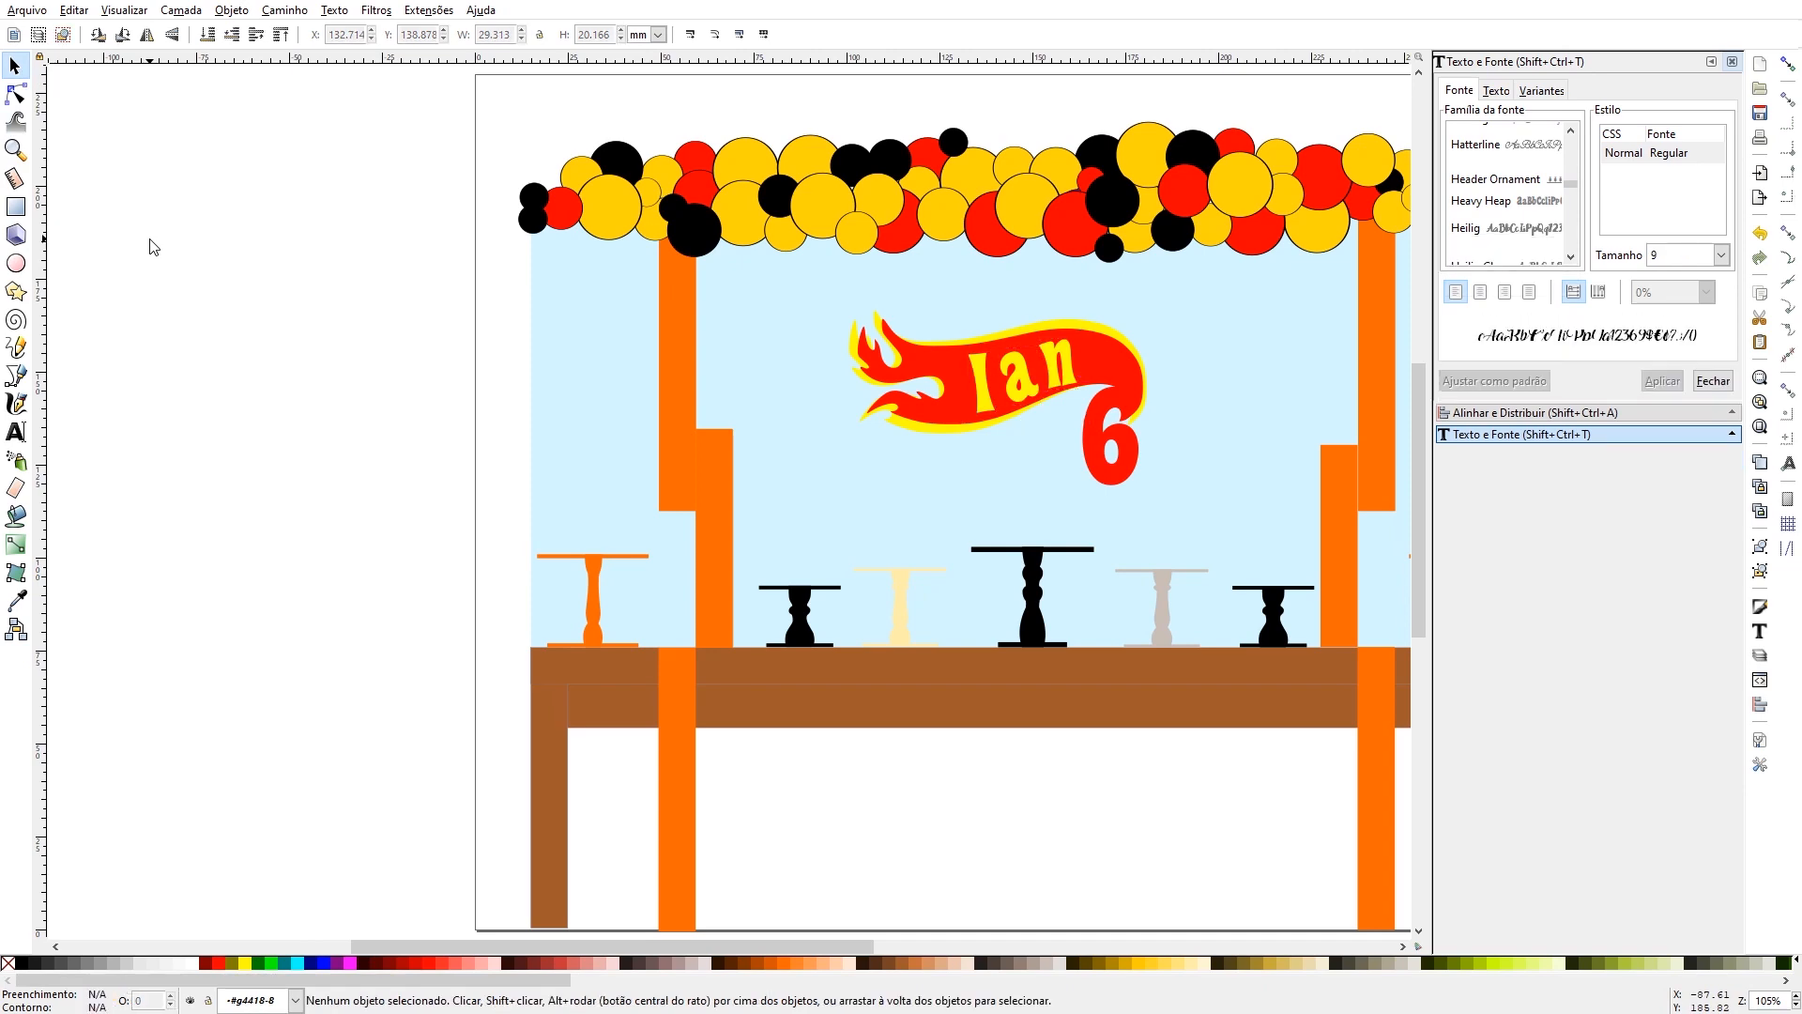
- Hide the docked dialogs and import the checkered flag image 309862 into the drawing
key(5)
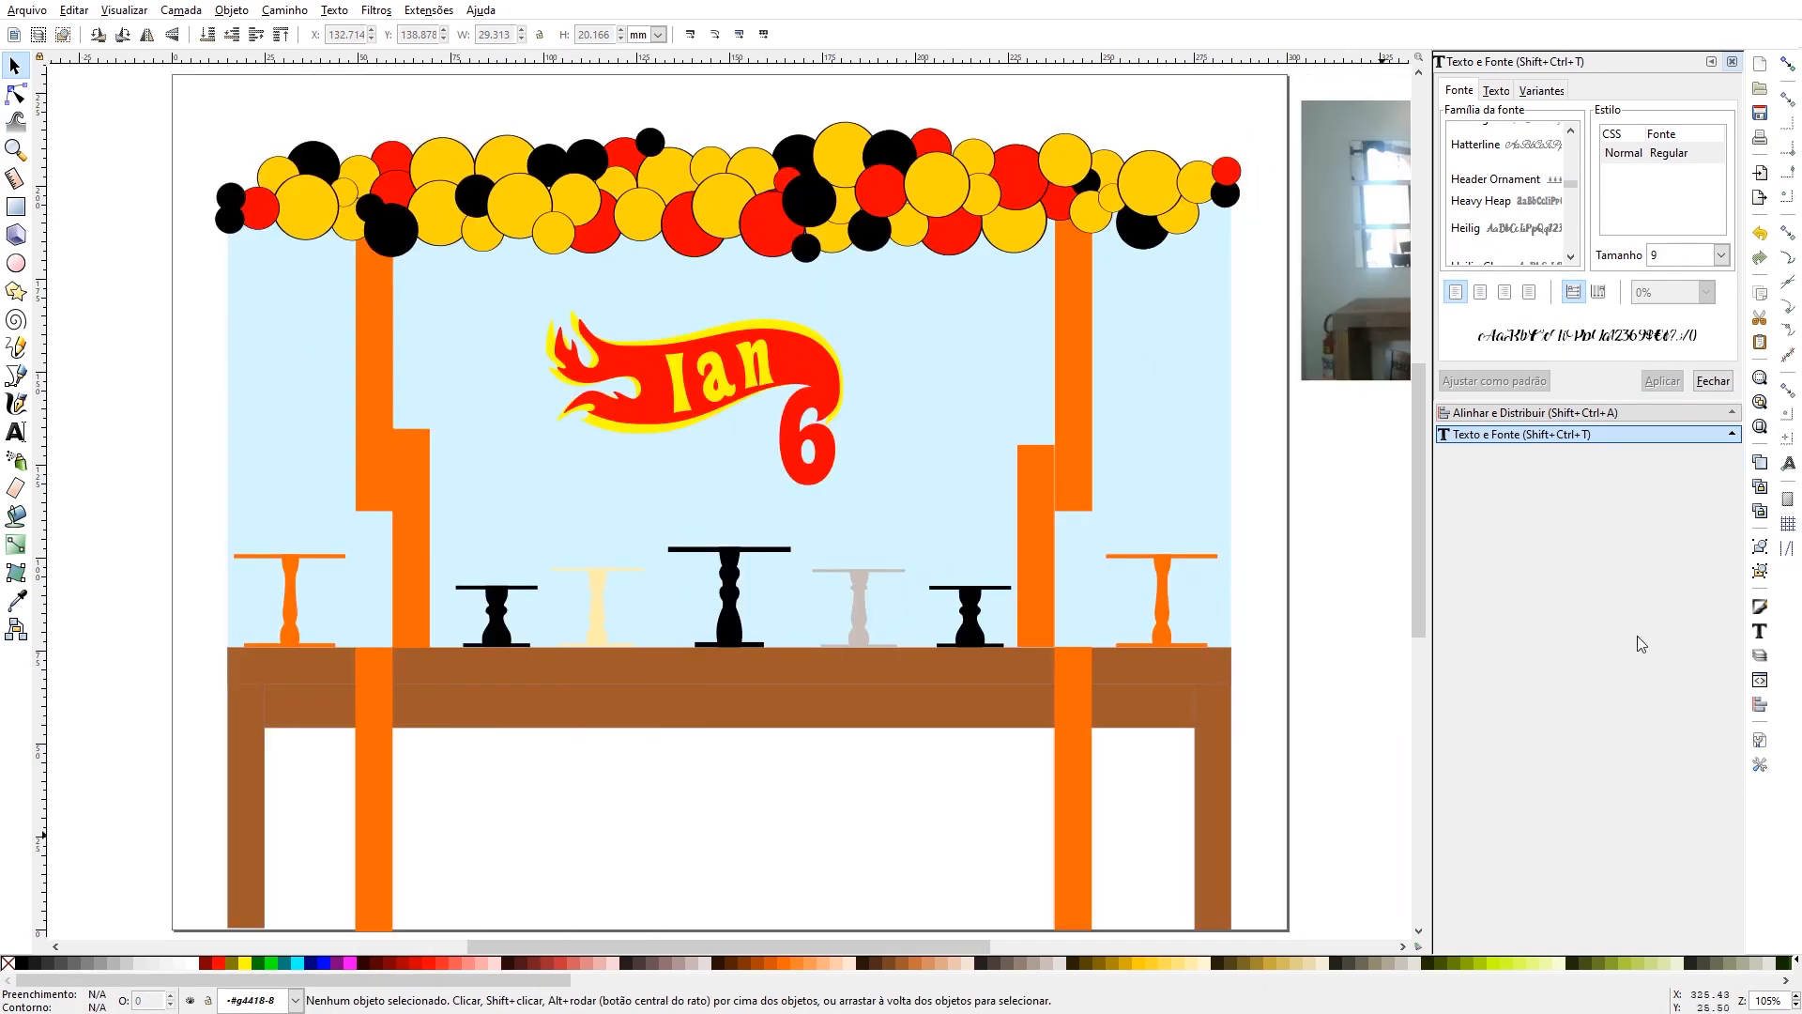
key(F12)
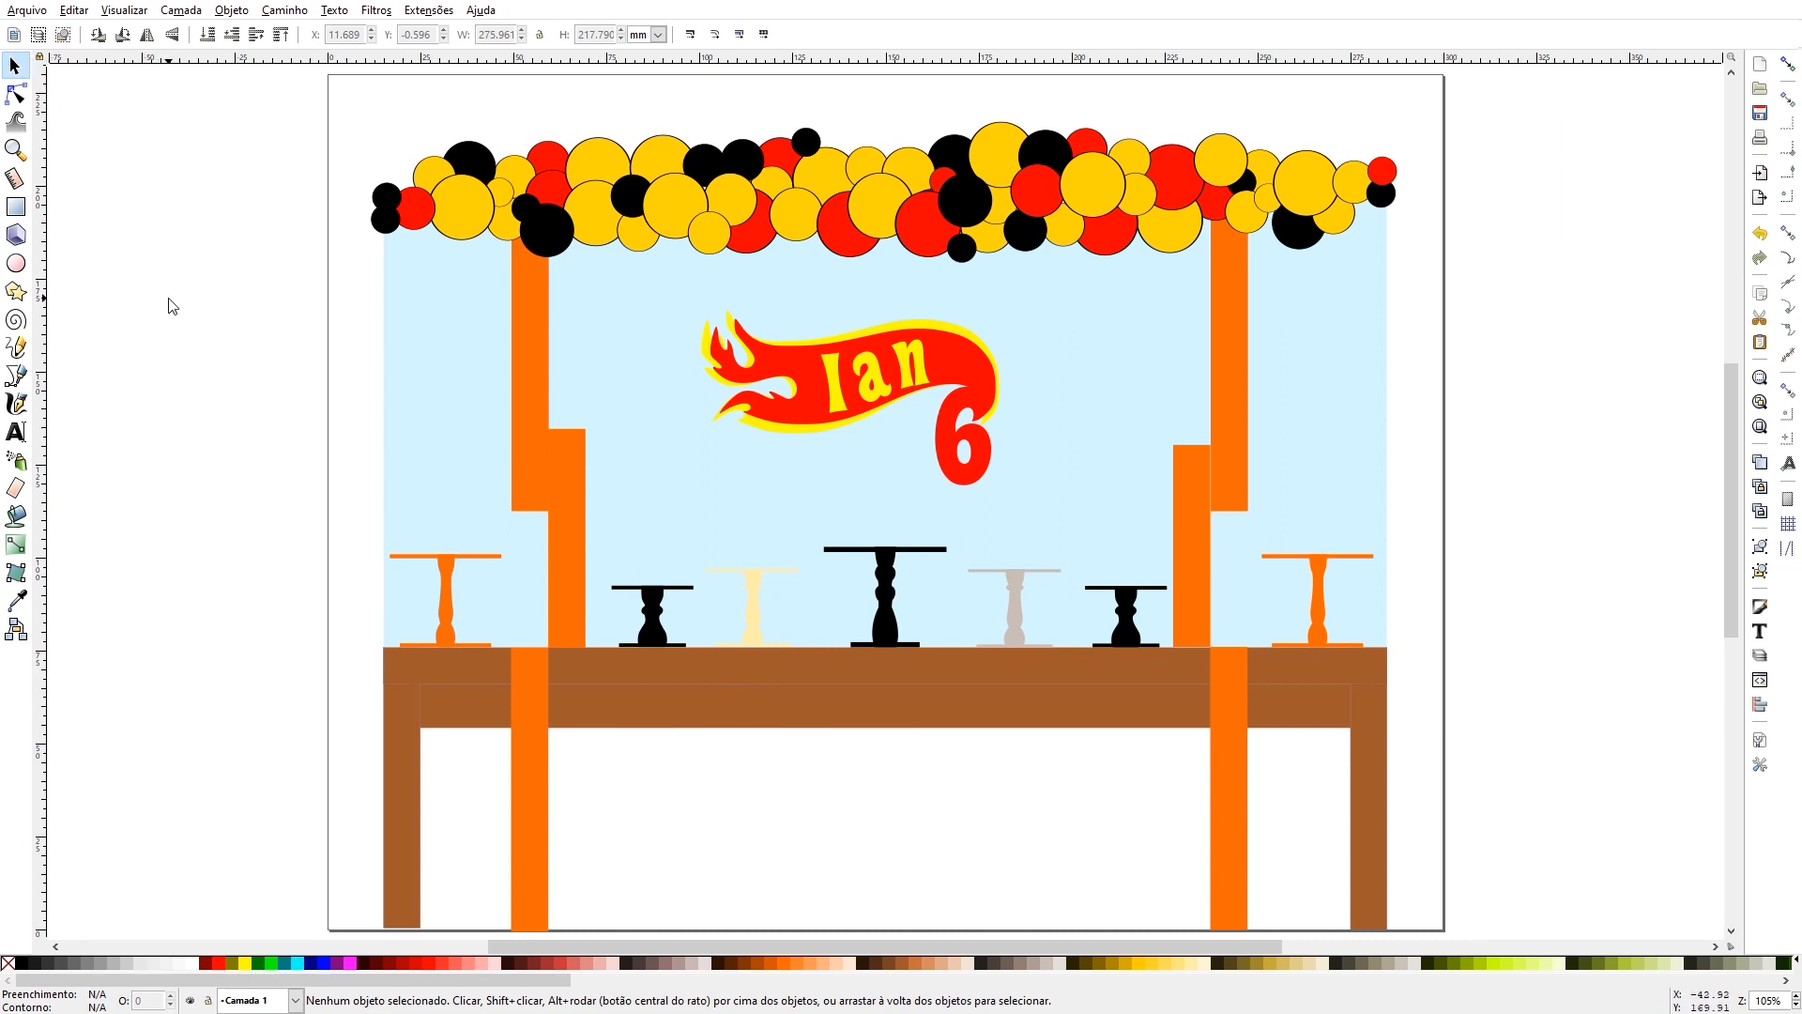
click(21, 10)
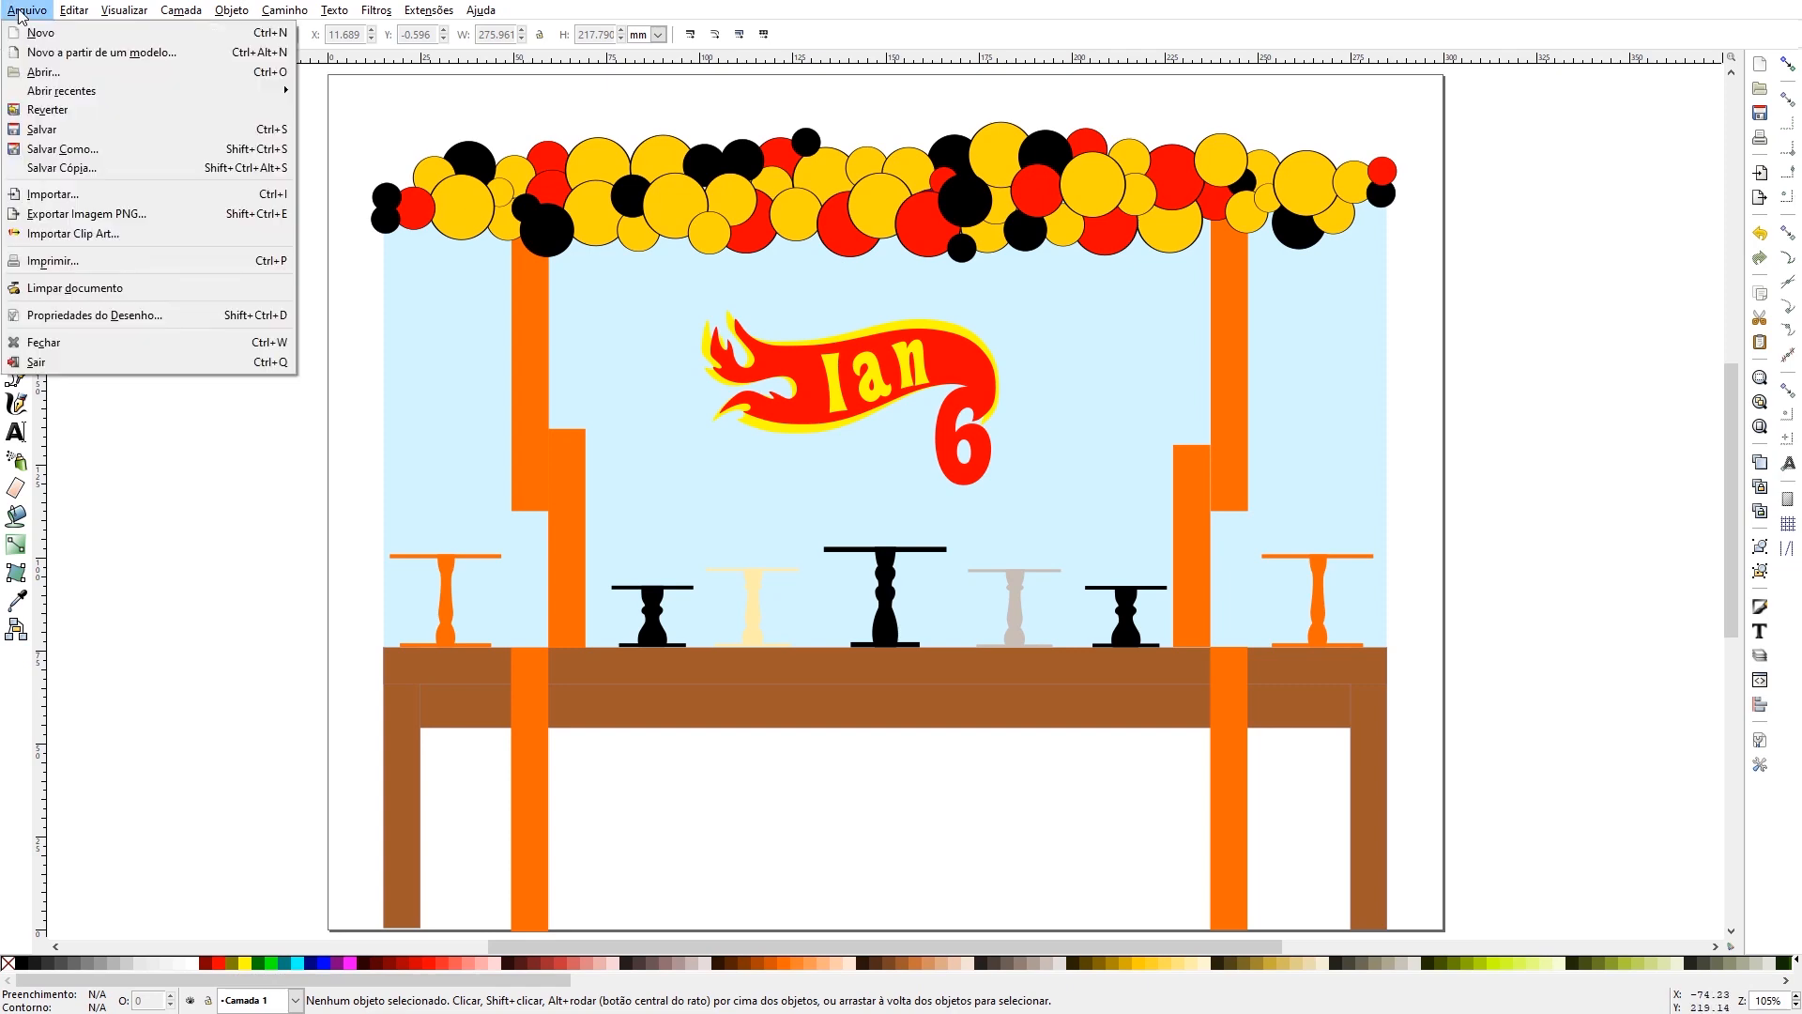
click(58, 206)
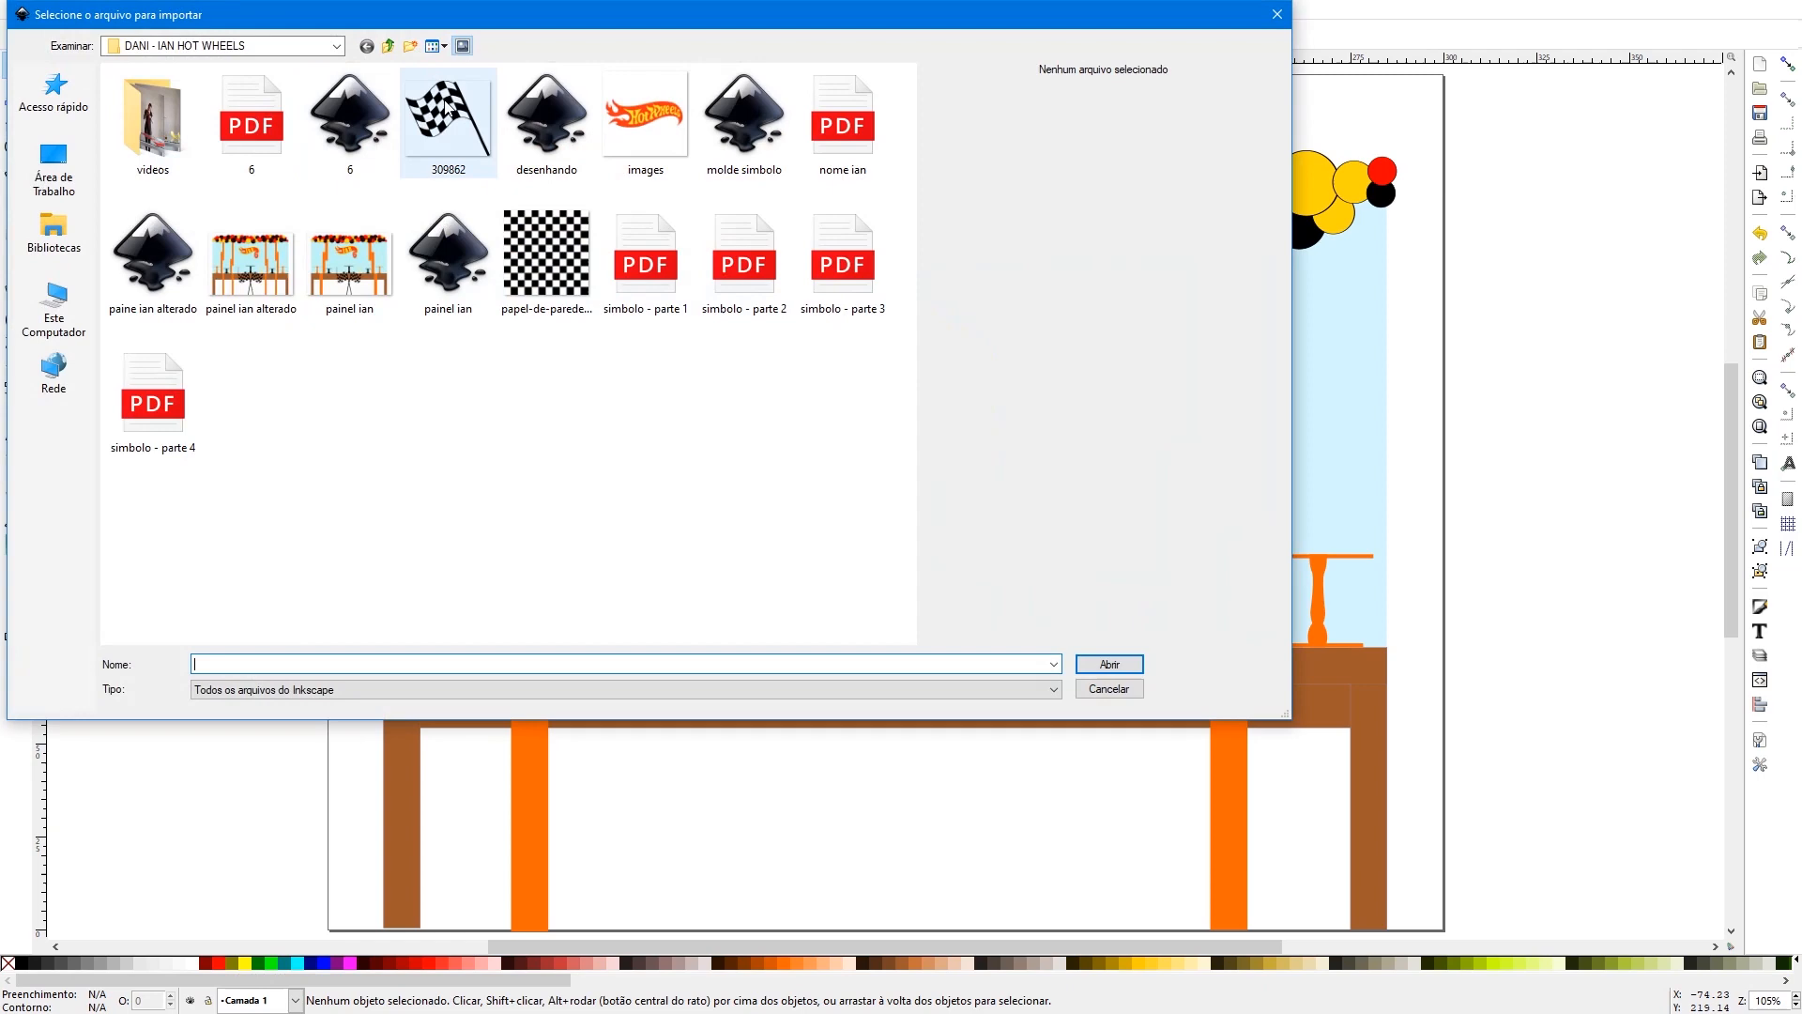
click(449, 111)
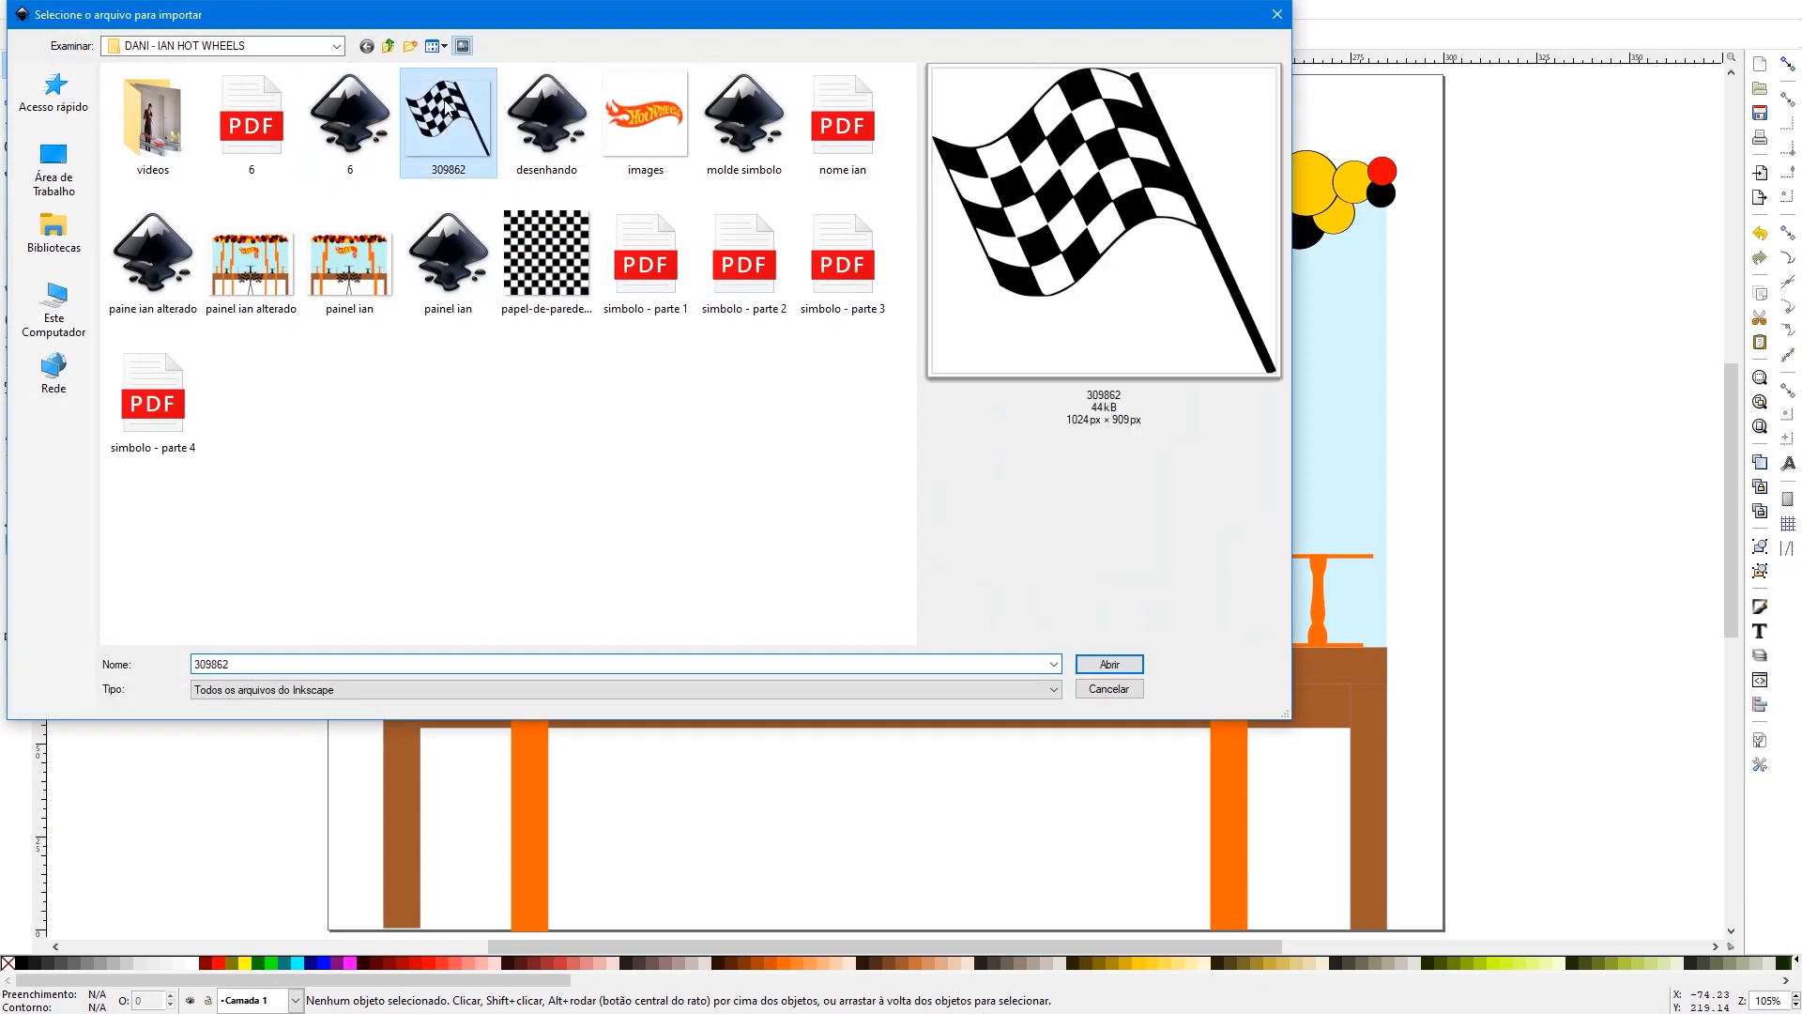
double_click(448, 111)
click(1013, 623)
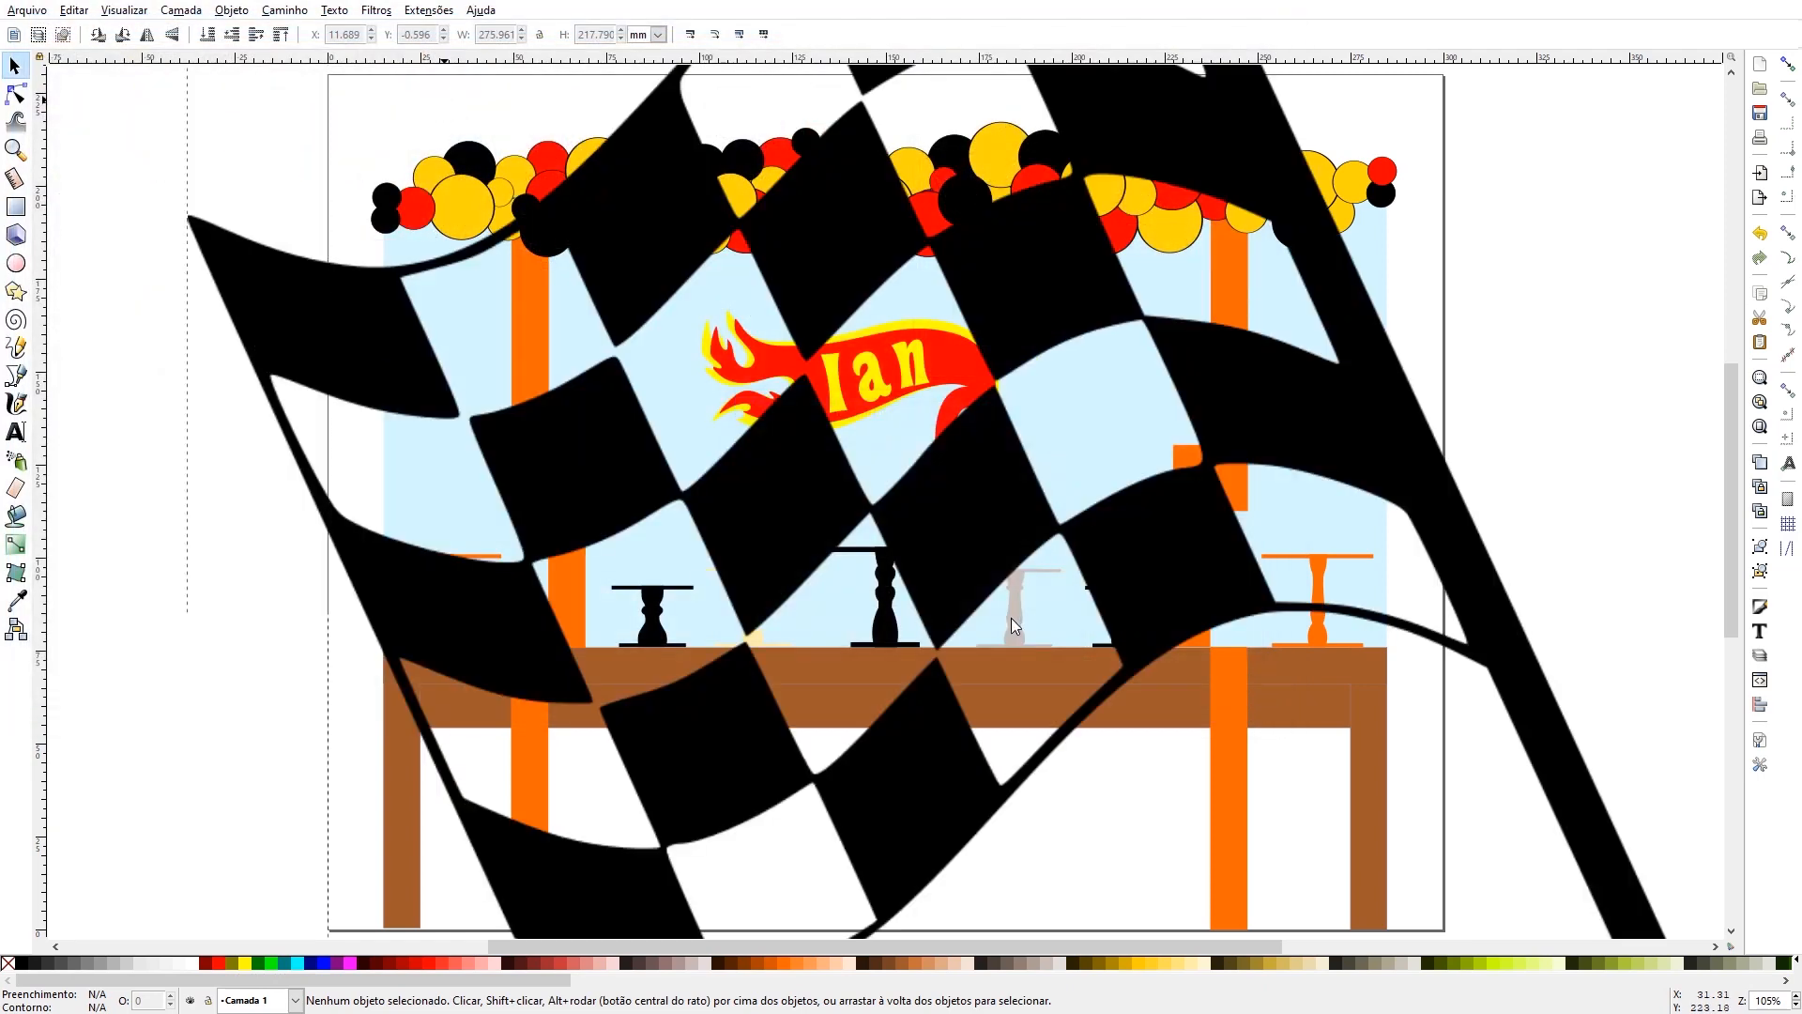
- Scale the checkered flag down proportionally to about 76 × 68 mm and place it in front of the table, left of centre
drag(1016, 276, 745, 350)
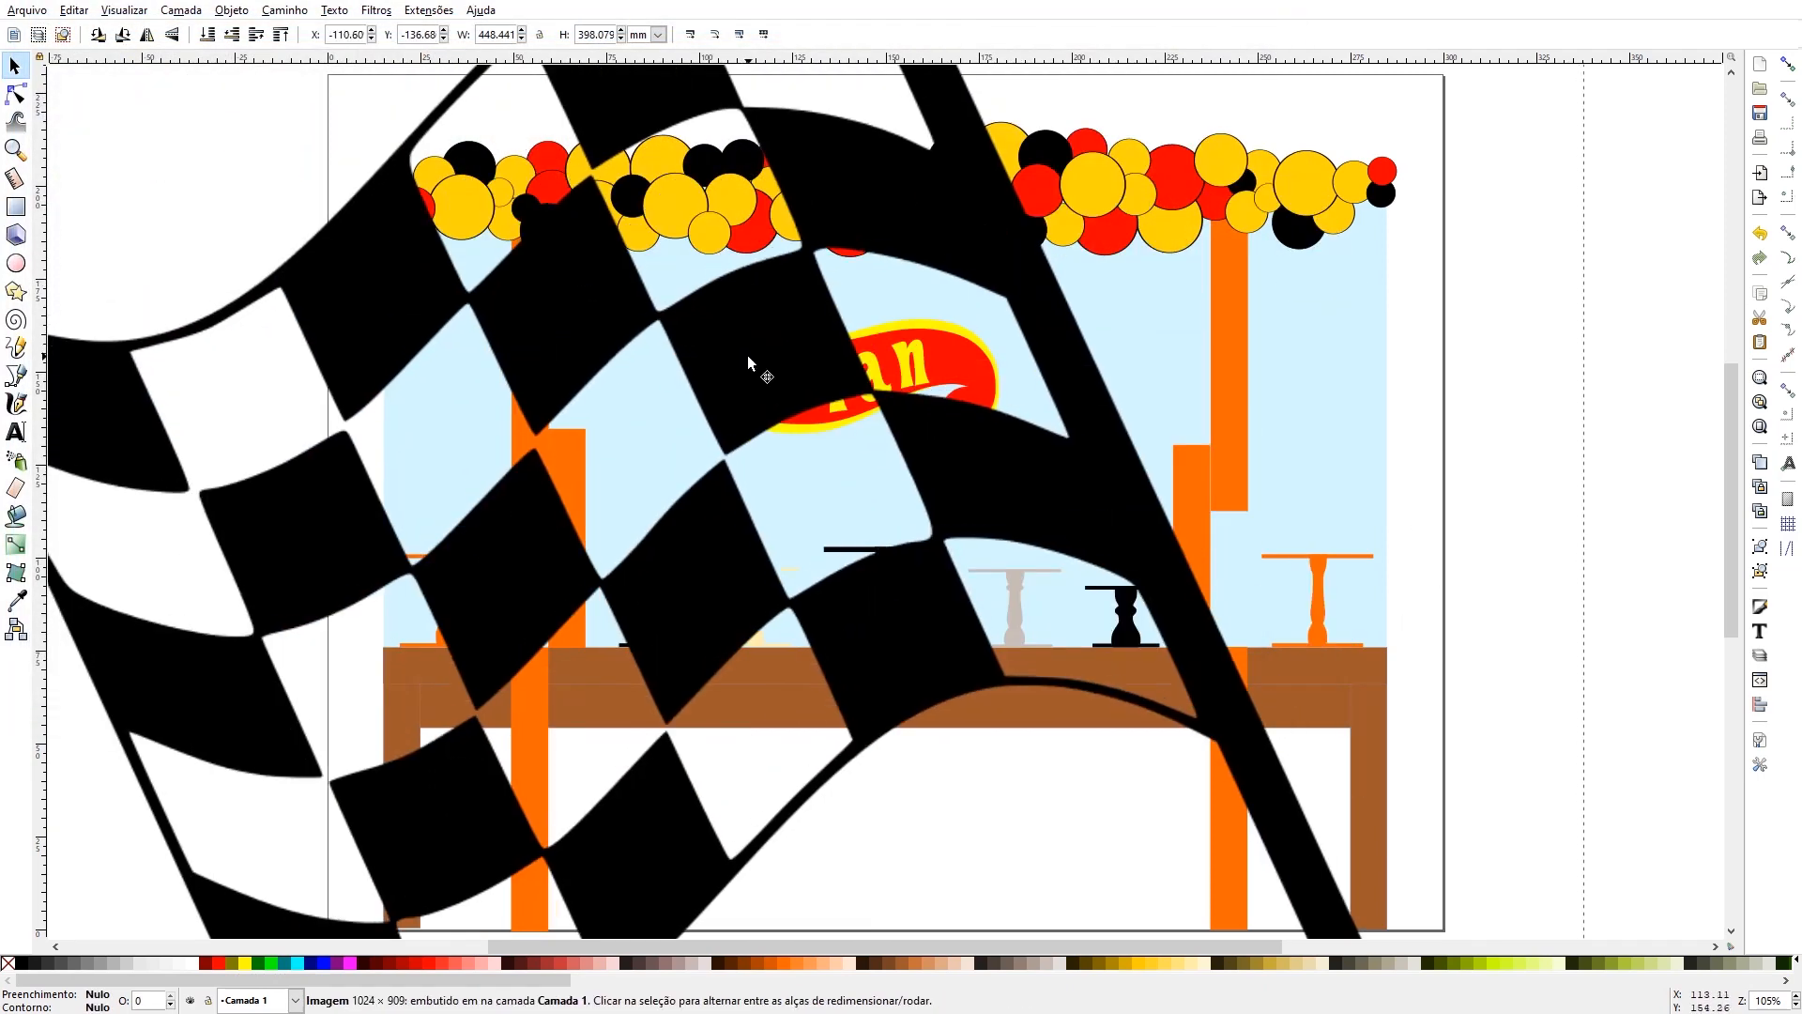
drag(693, 140, 798, 394)
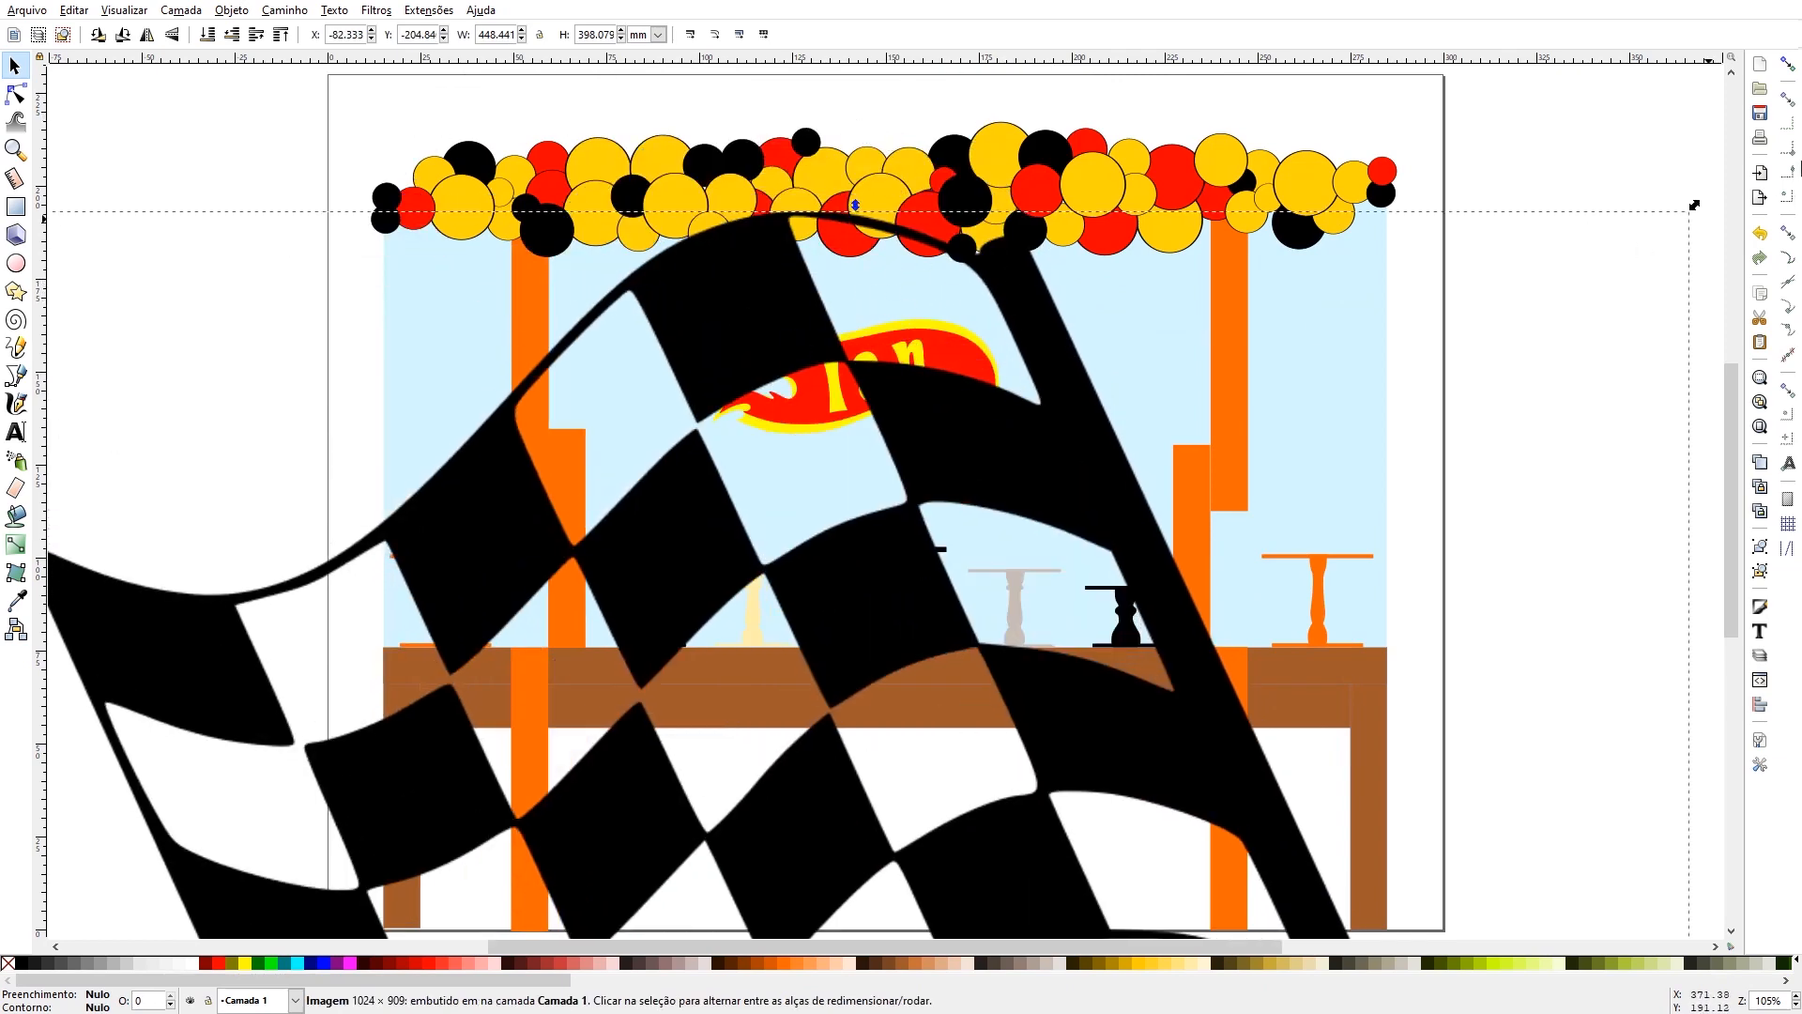
drag(1694, 209, 967, 621)
drag(488, 887, 782, 359)
drag(1235, 329, 805, 706)
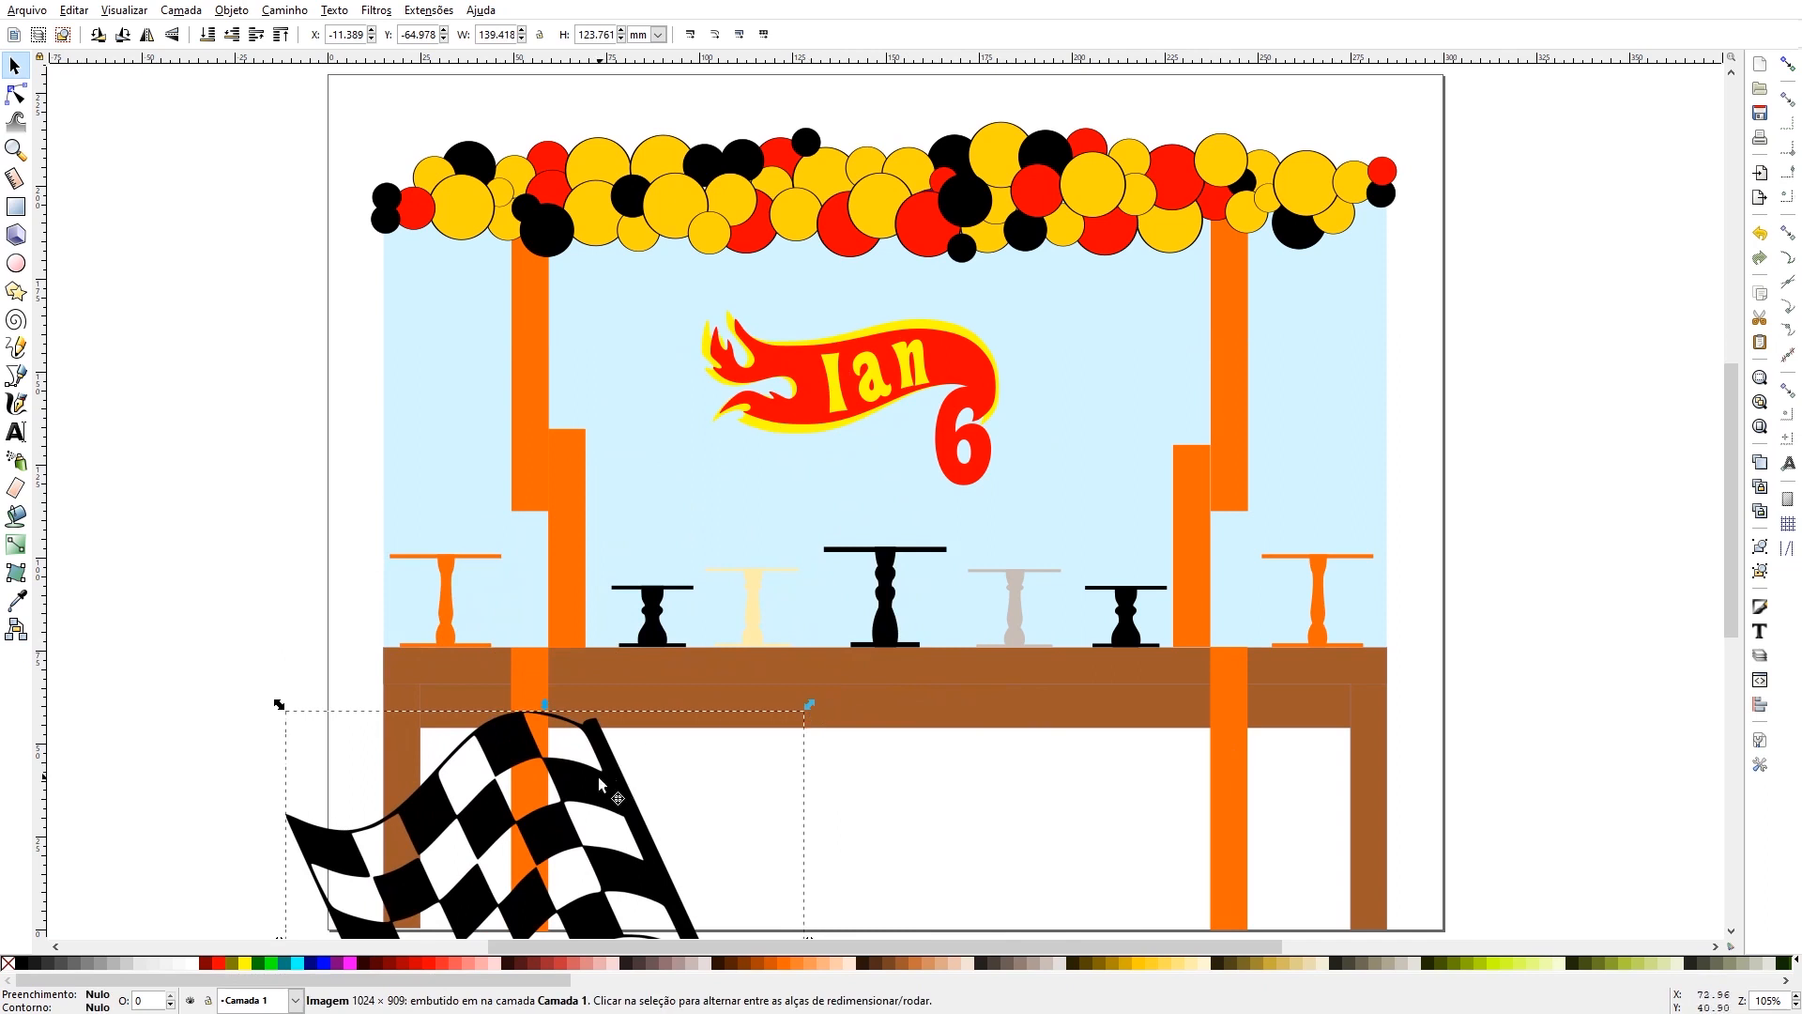
drag(599, 776, 779, 593)
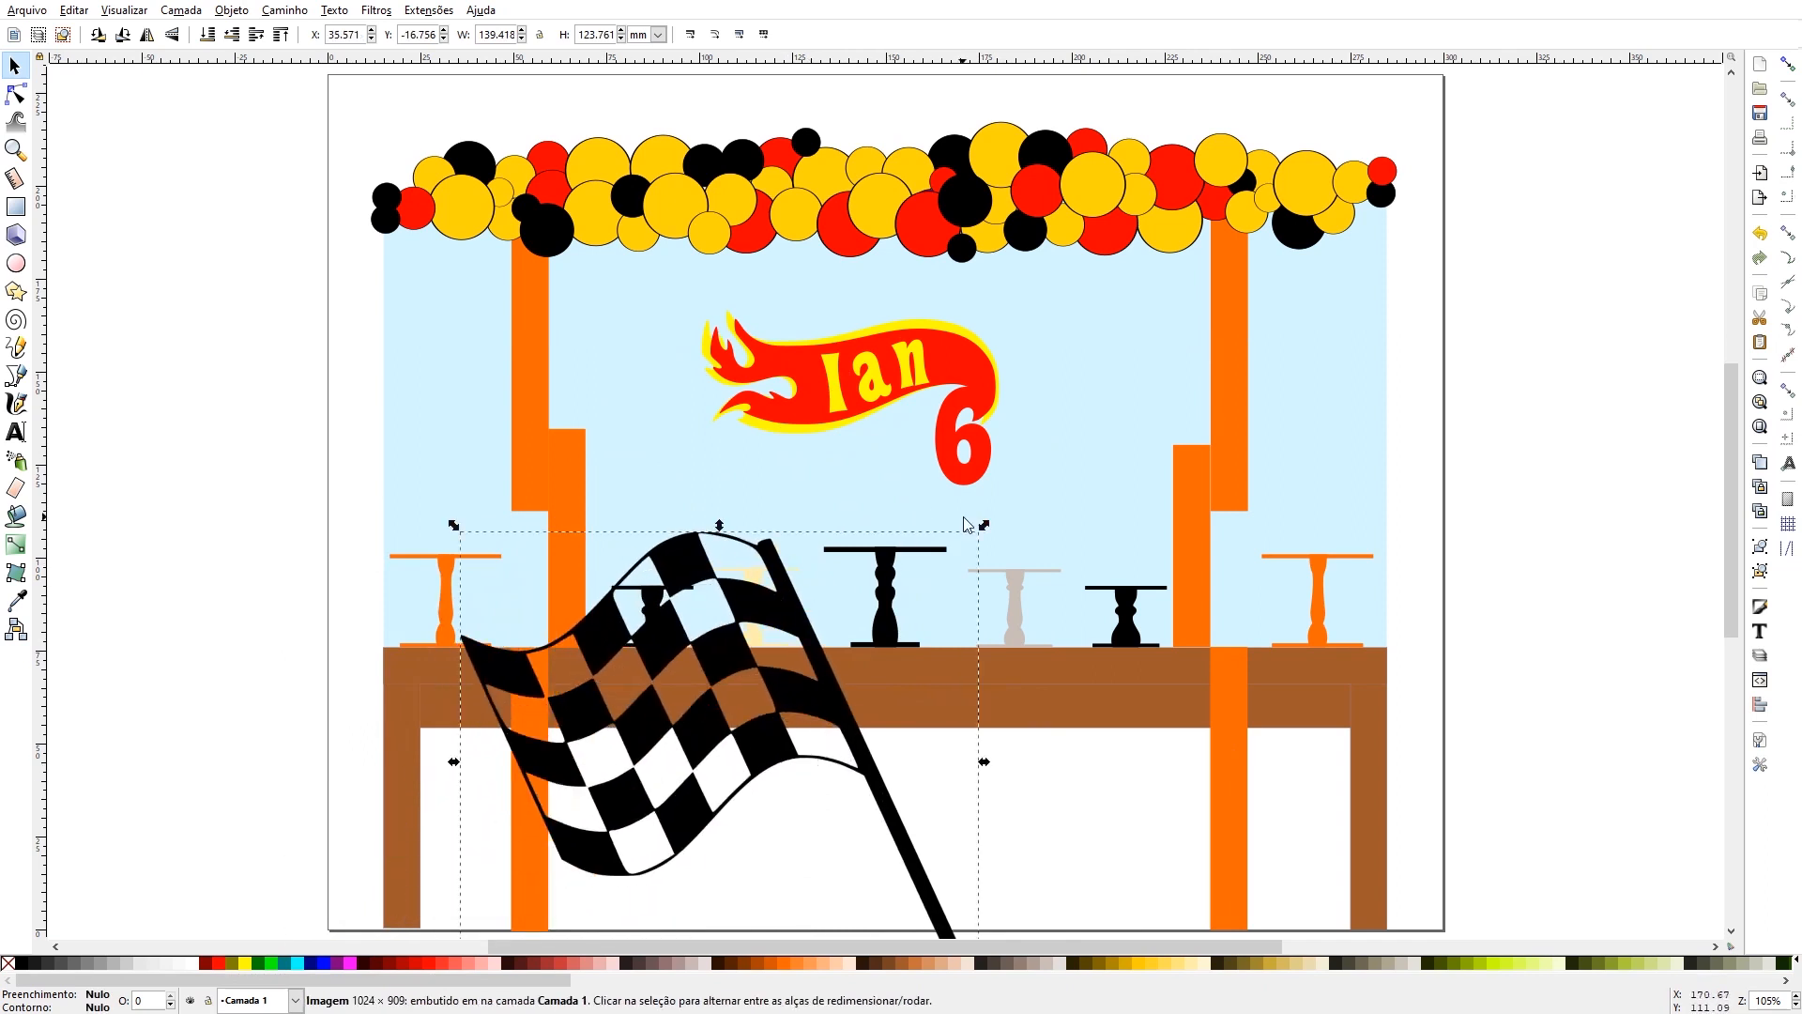
drag(983, 526, 748, 735)
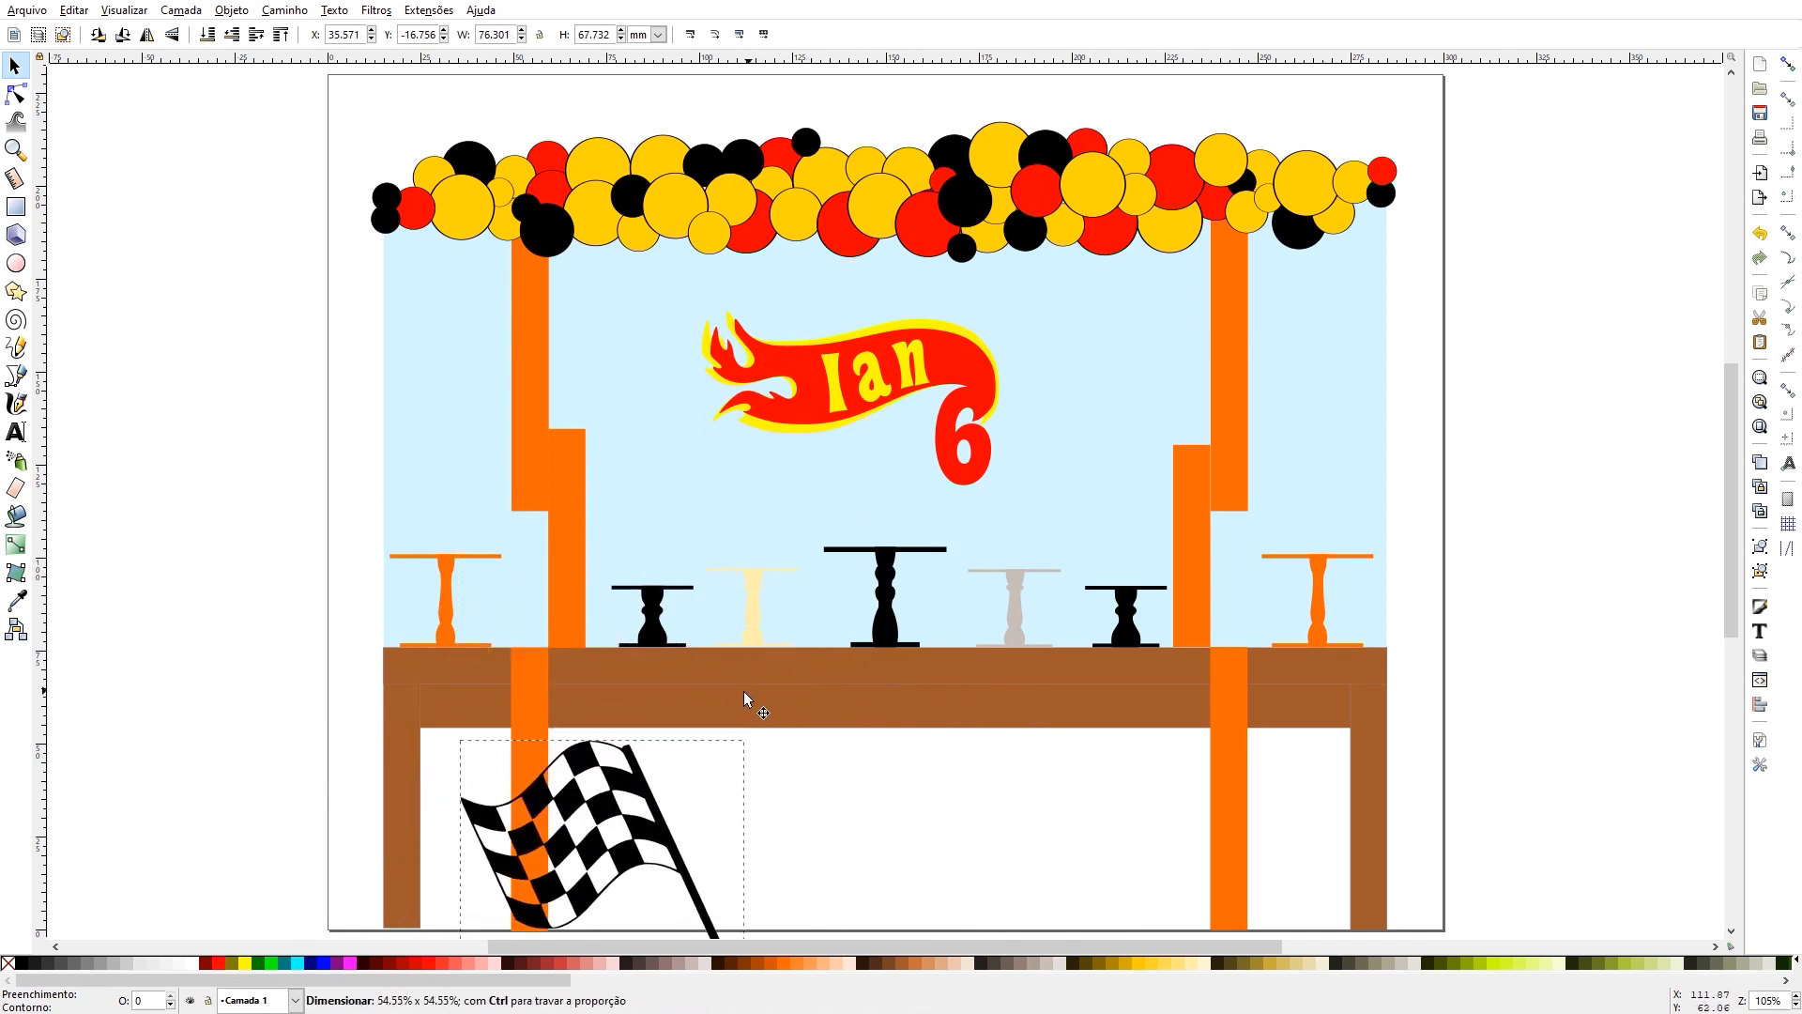
drag(619, 796, 770, 680)
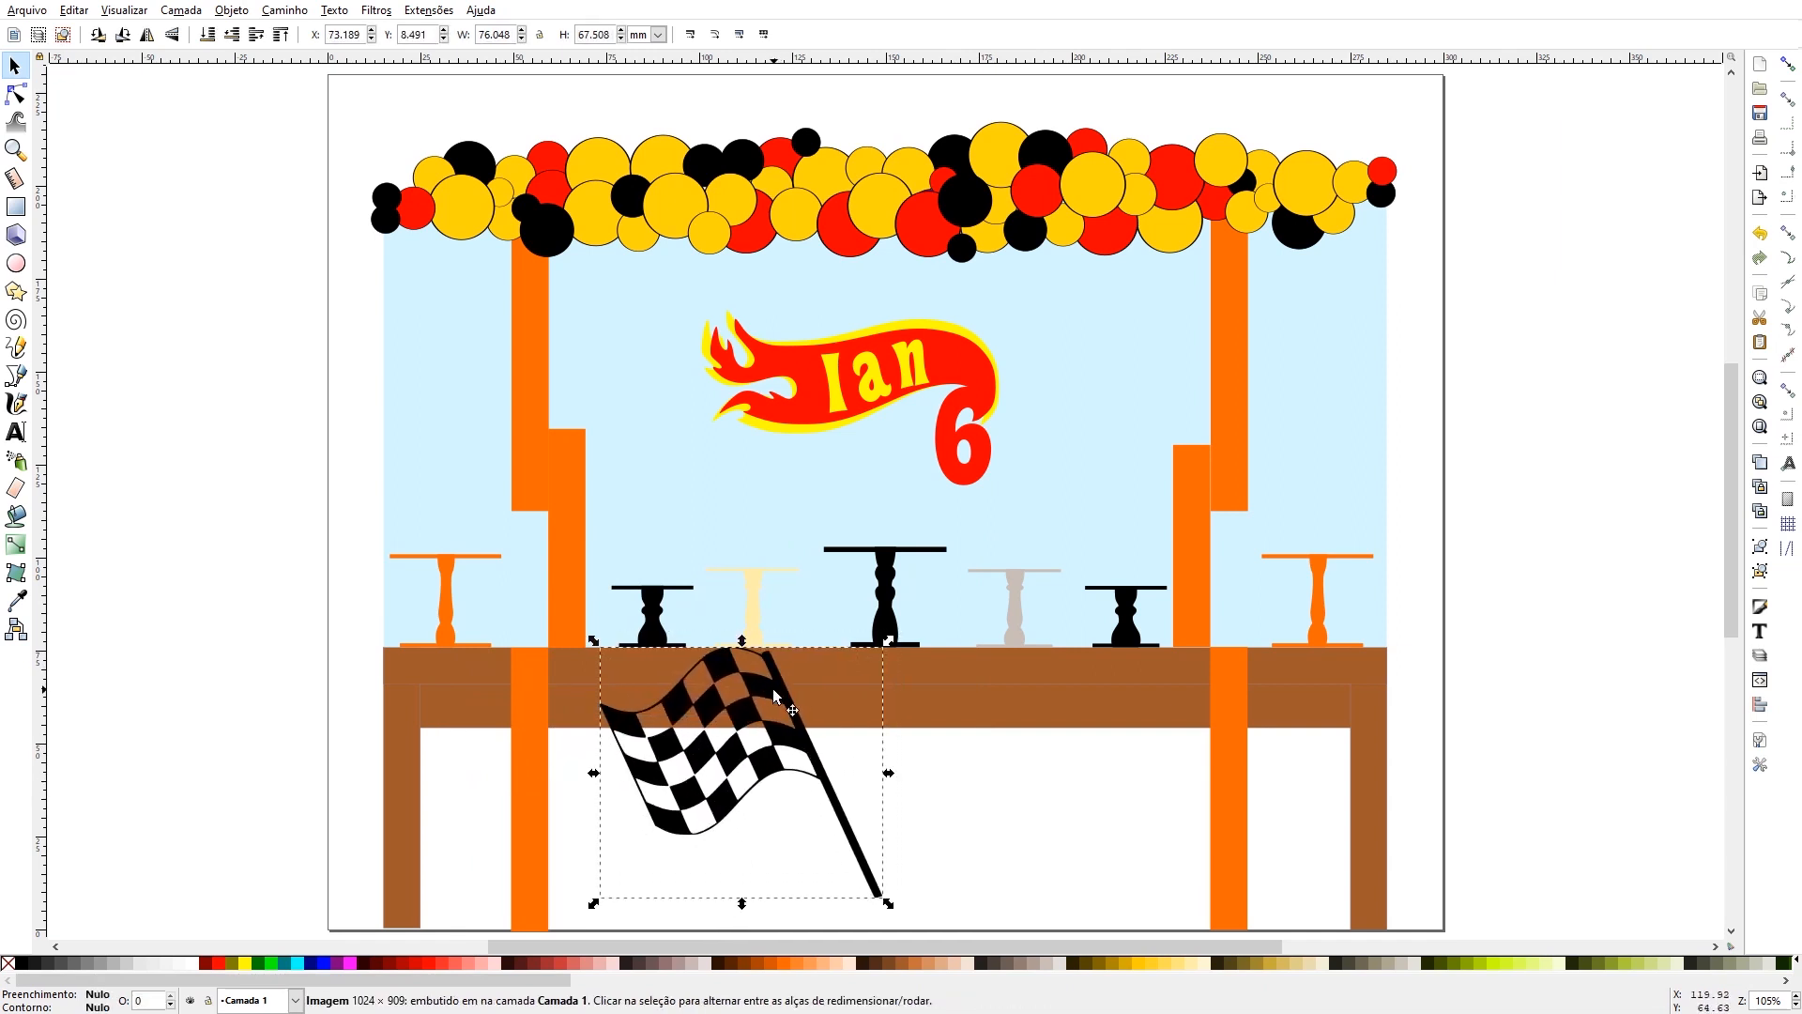
- Rotate the flag slightly clockwise so its pole stands more upright, and resize it to about 83 × 69 mm over the tabletop
click(773, 689)
drag(888, 638, 893, 662)
drag(786, 698, 797, 678)
click(856, 845)
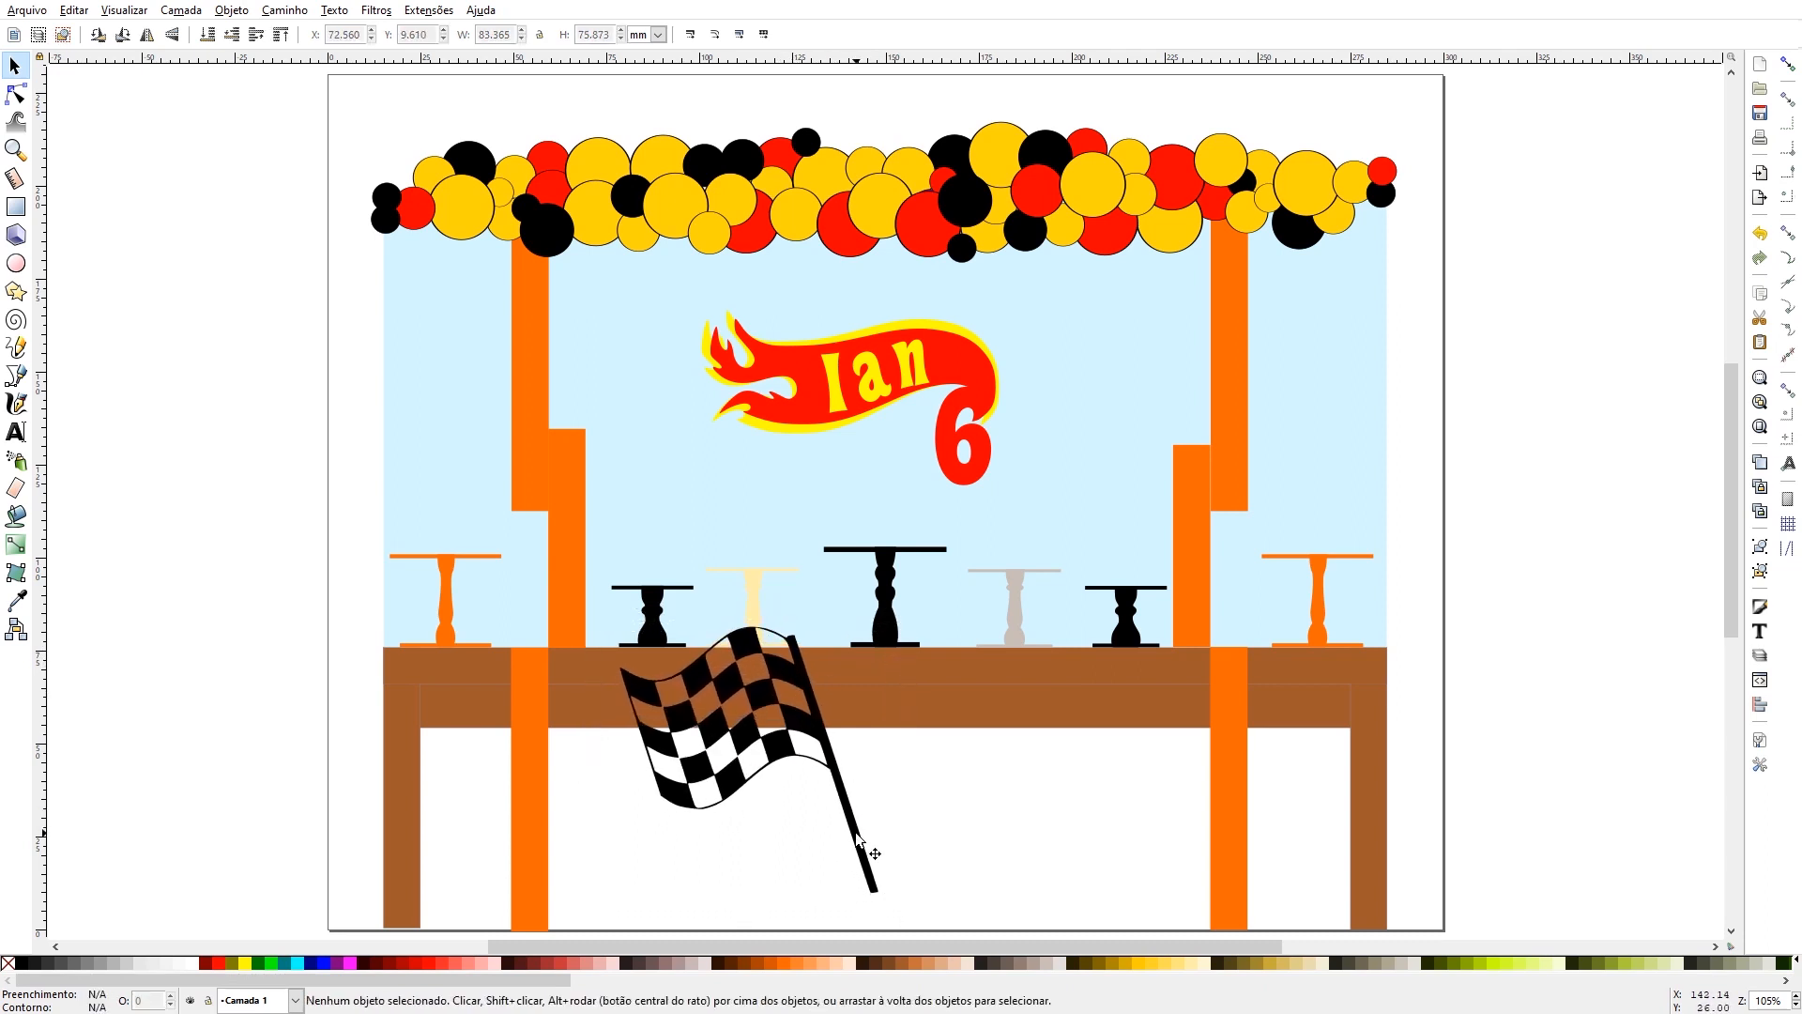
click(856, 844)
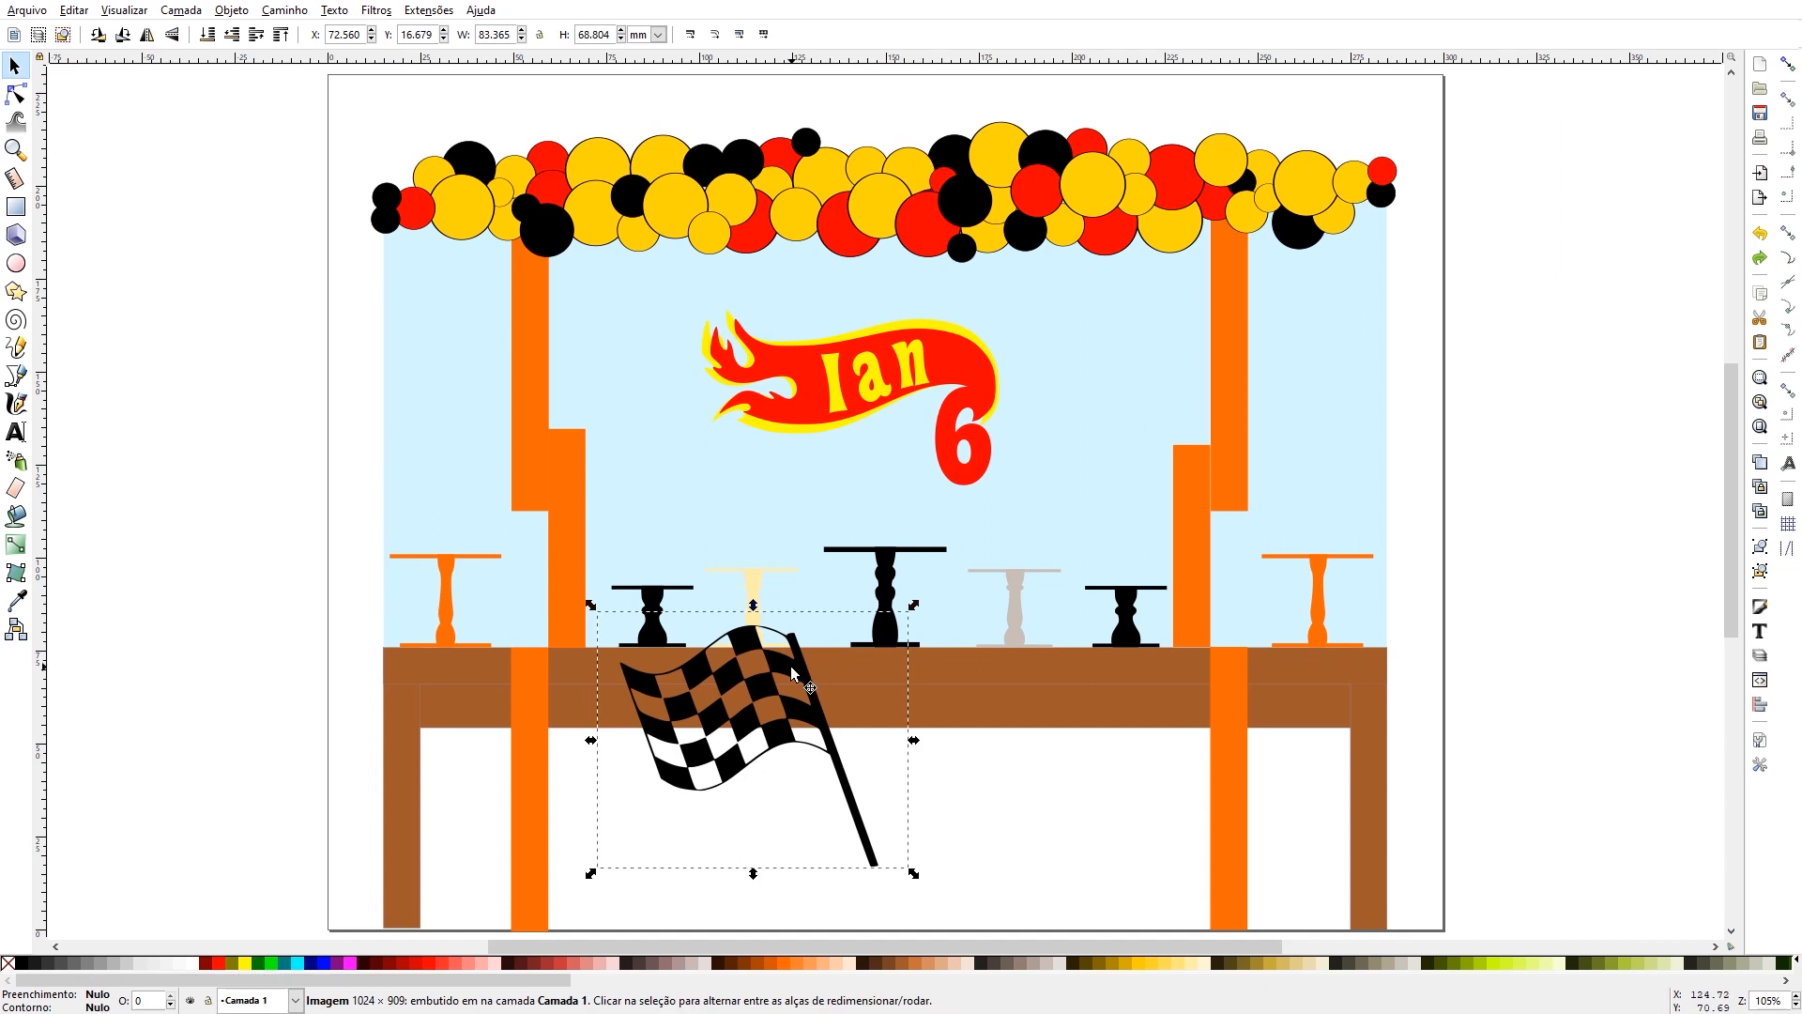
- Rotate the checkered flag slightly more clockwise, and paste a copy of it flipped horizontally
click(793, 668)
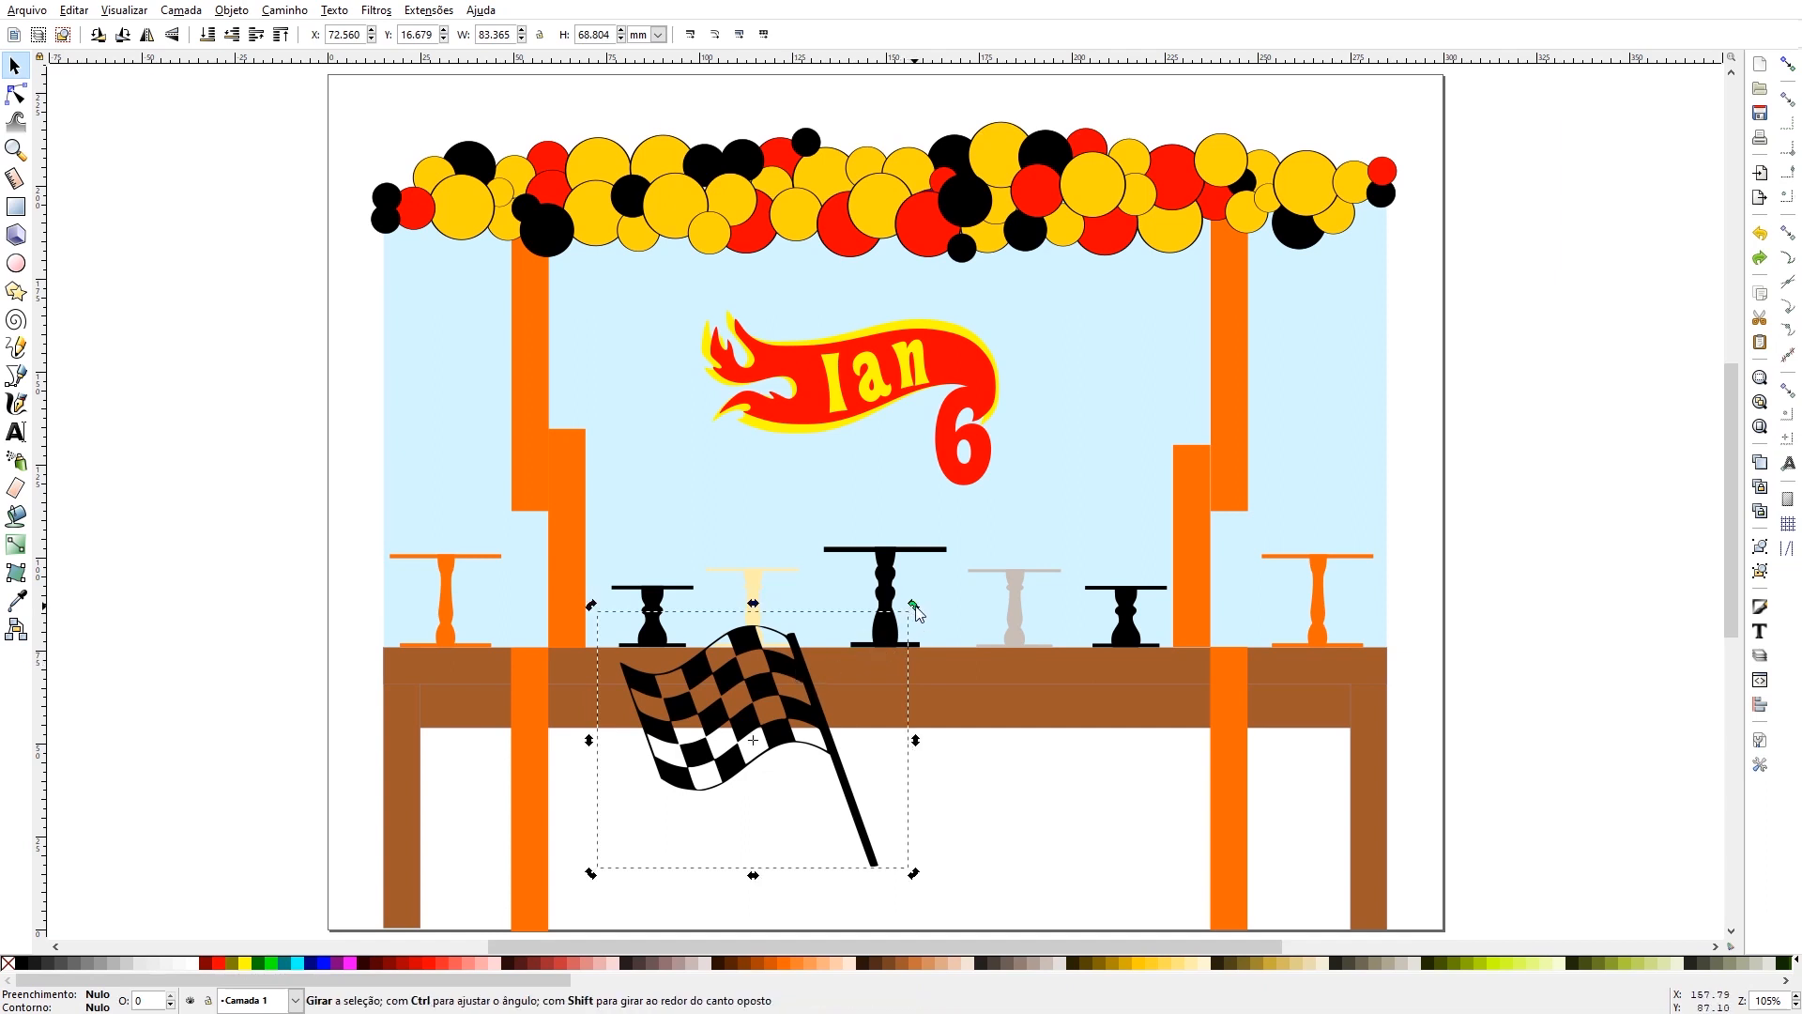
drag(916, 610, 918, 621)
key(ctrl+c)
key(ctrl+v)
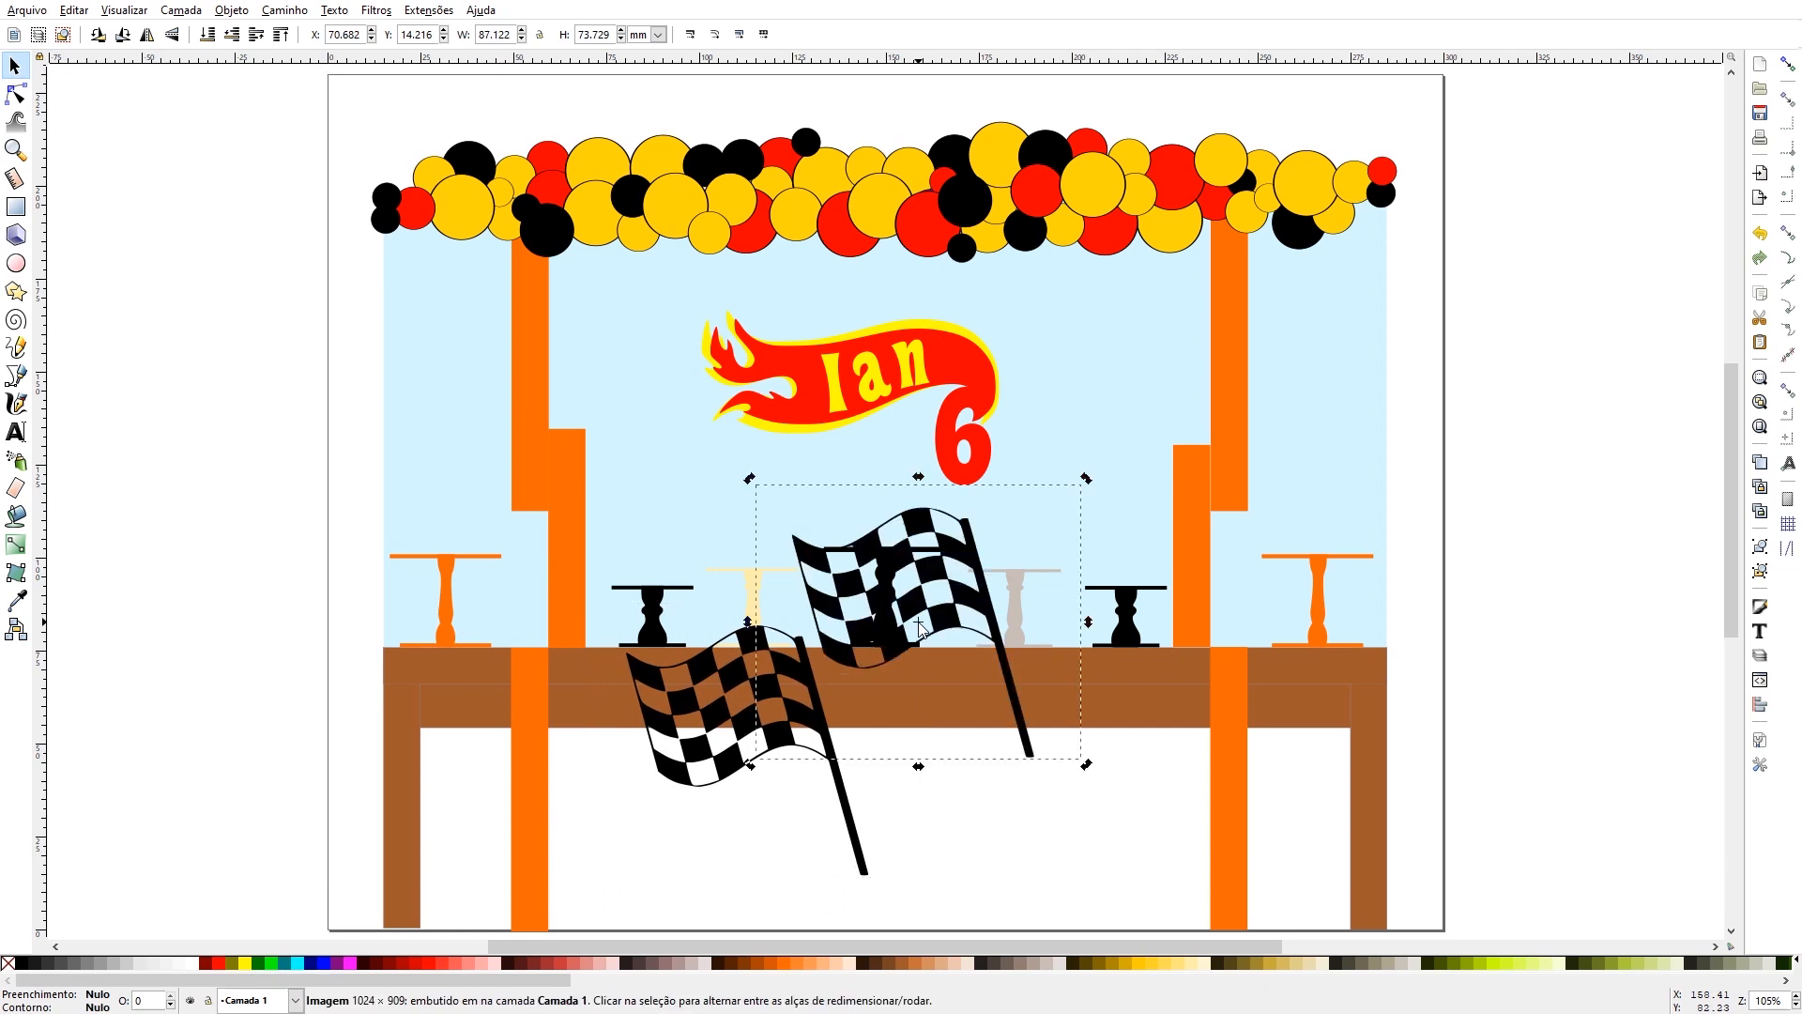
click(147, 38)
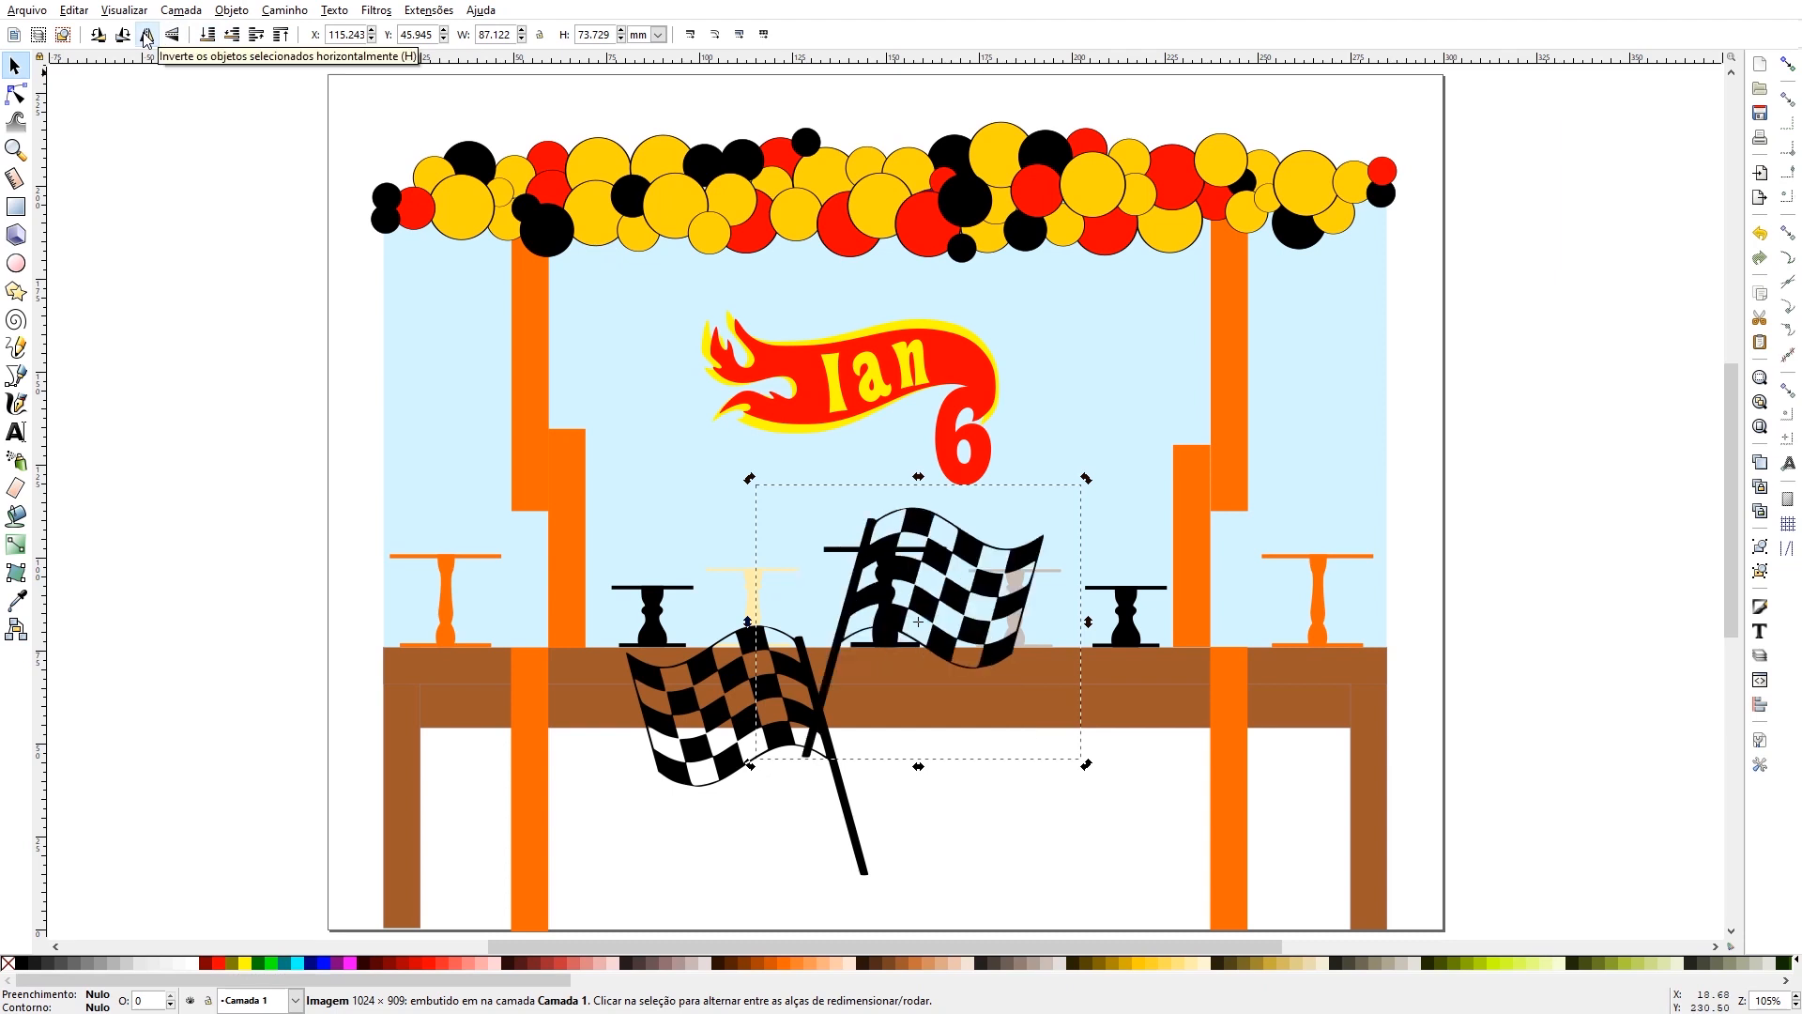
- Try a vertical flip and successive 90° rotations on the pasted flag copy
click(172, 36)
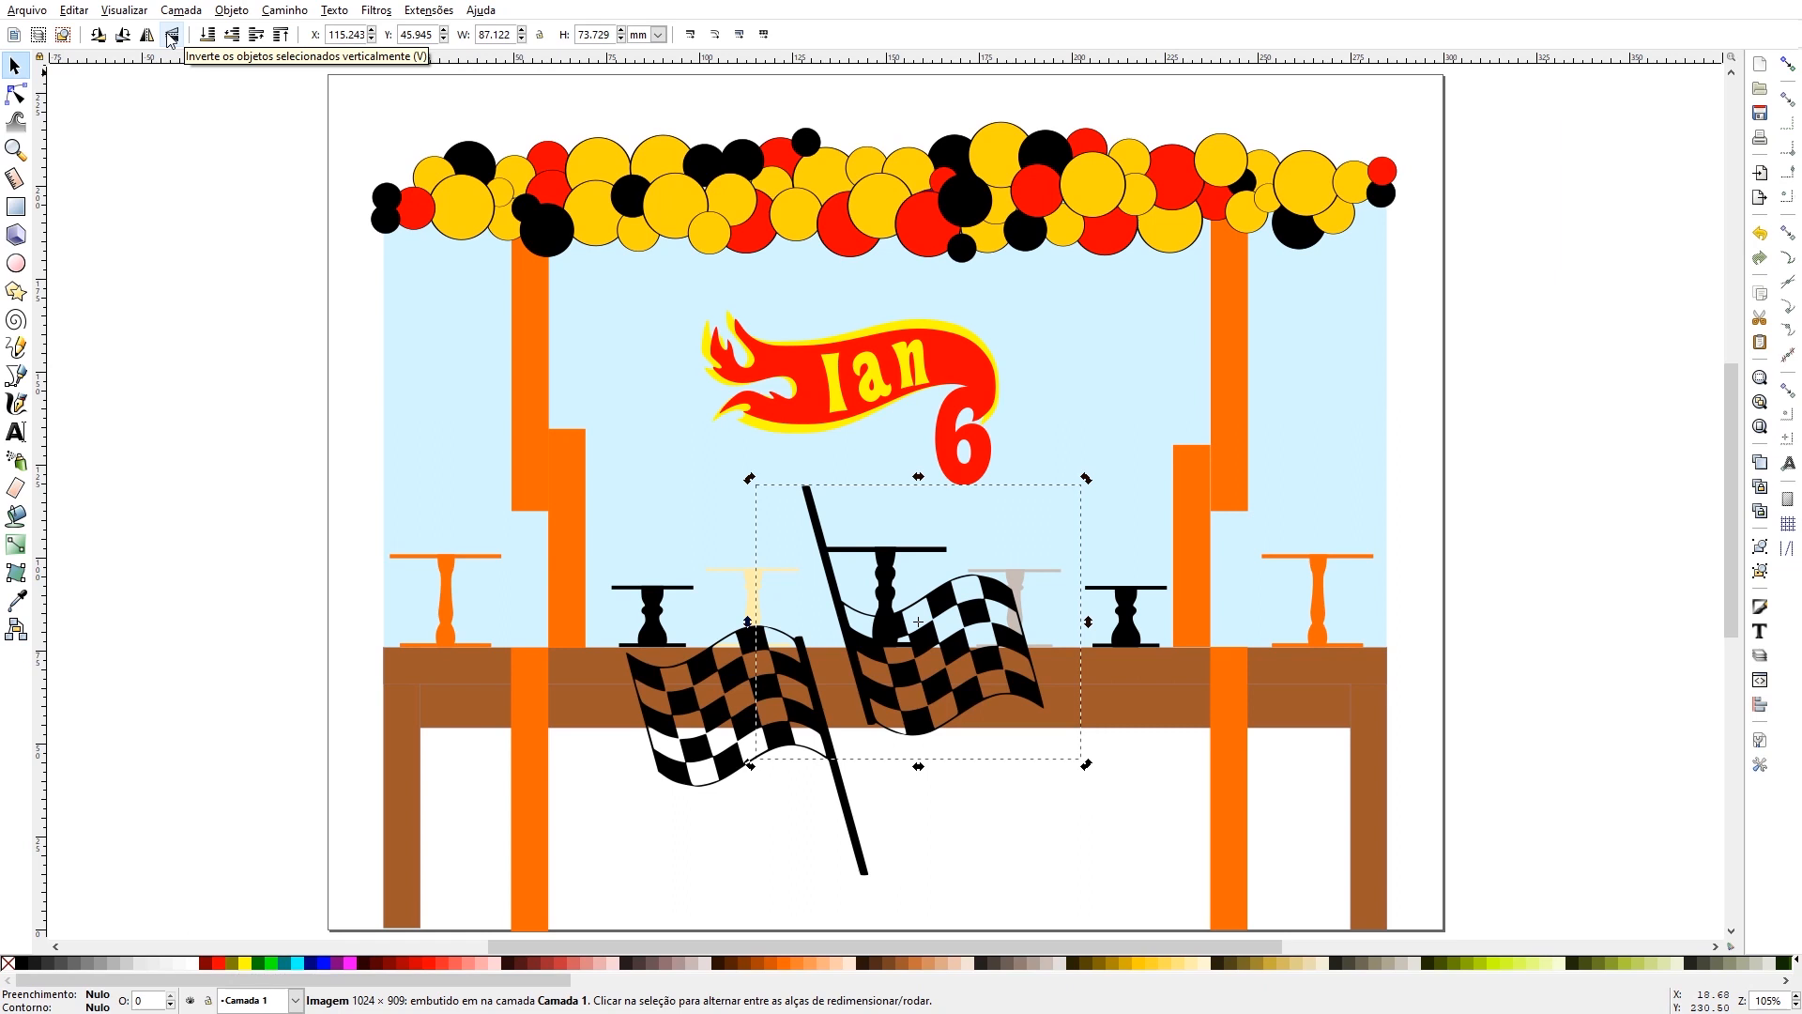
click(172, 37)
click(123, 35)
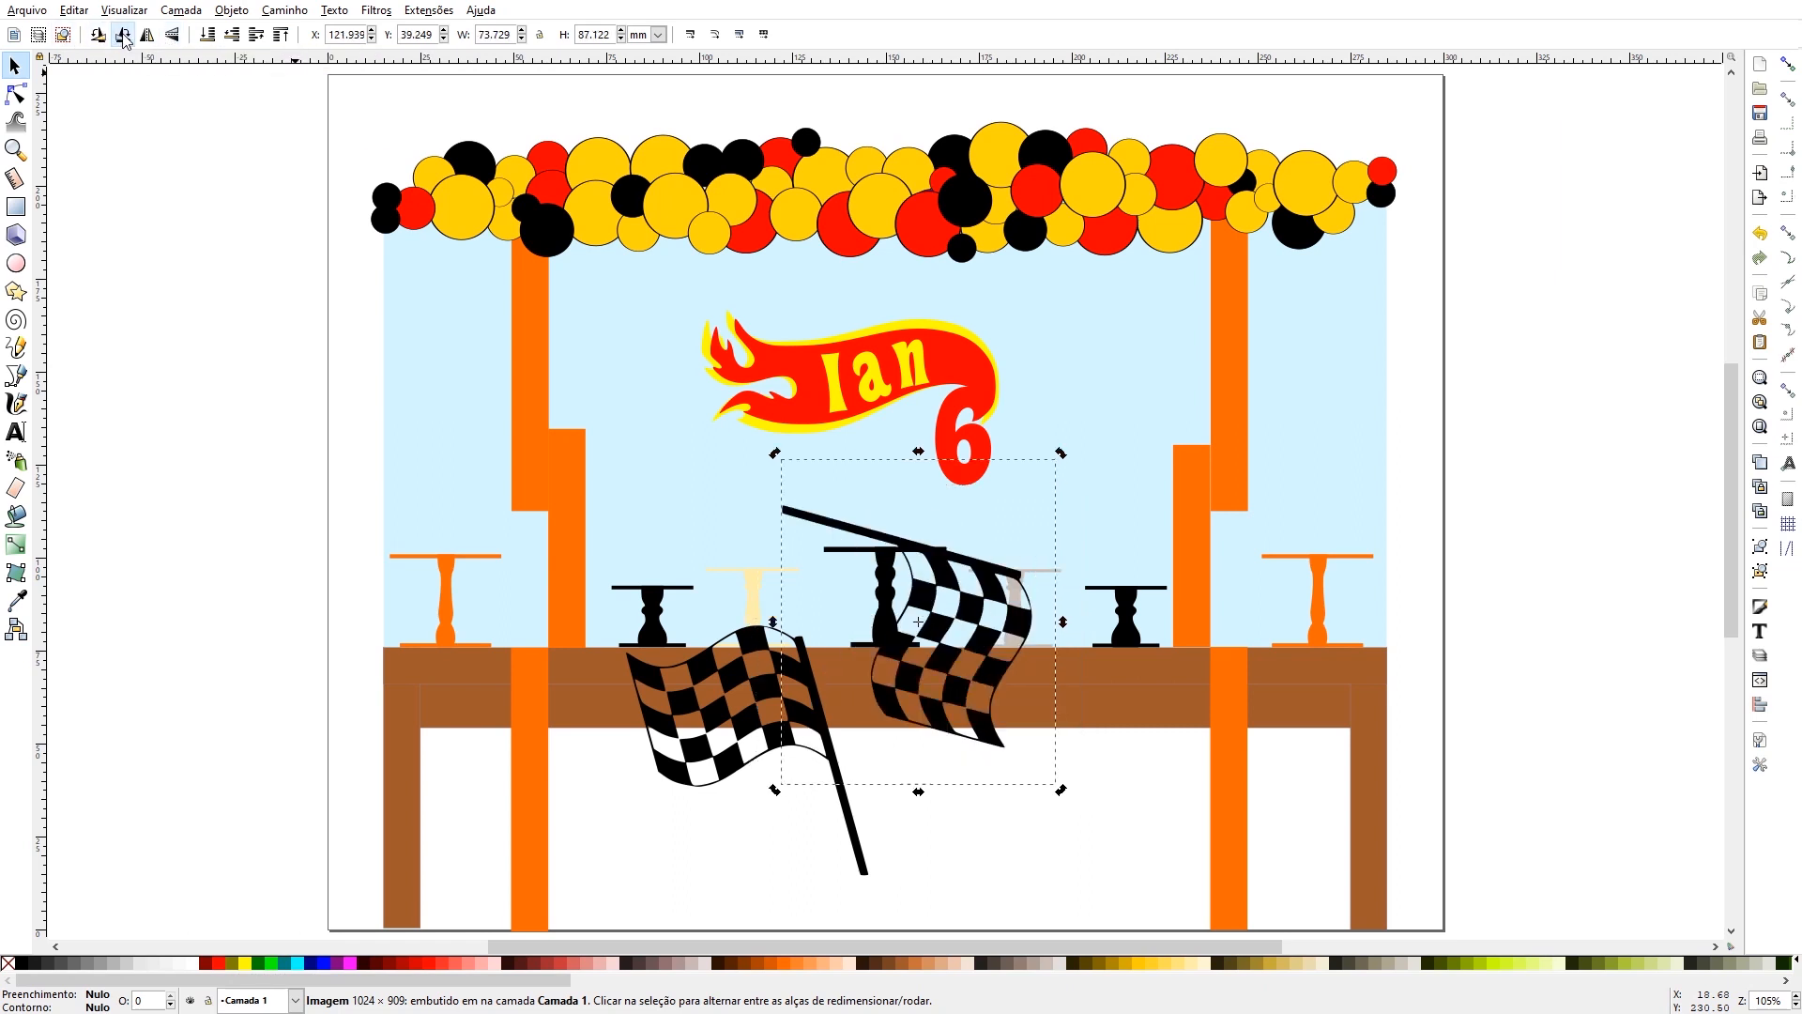
click(123, 36)
click(123, 35)
click(122, 36)
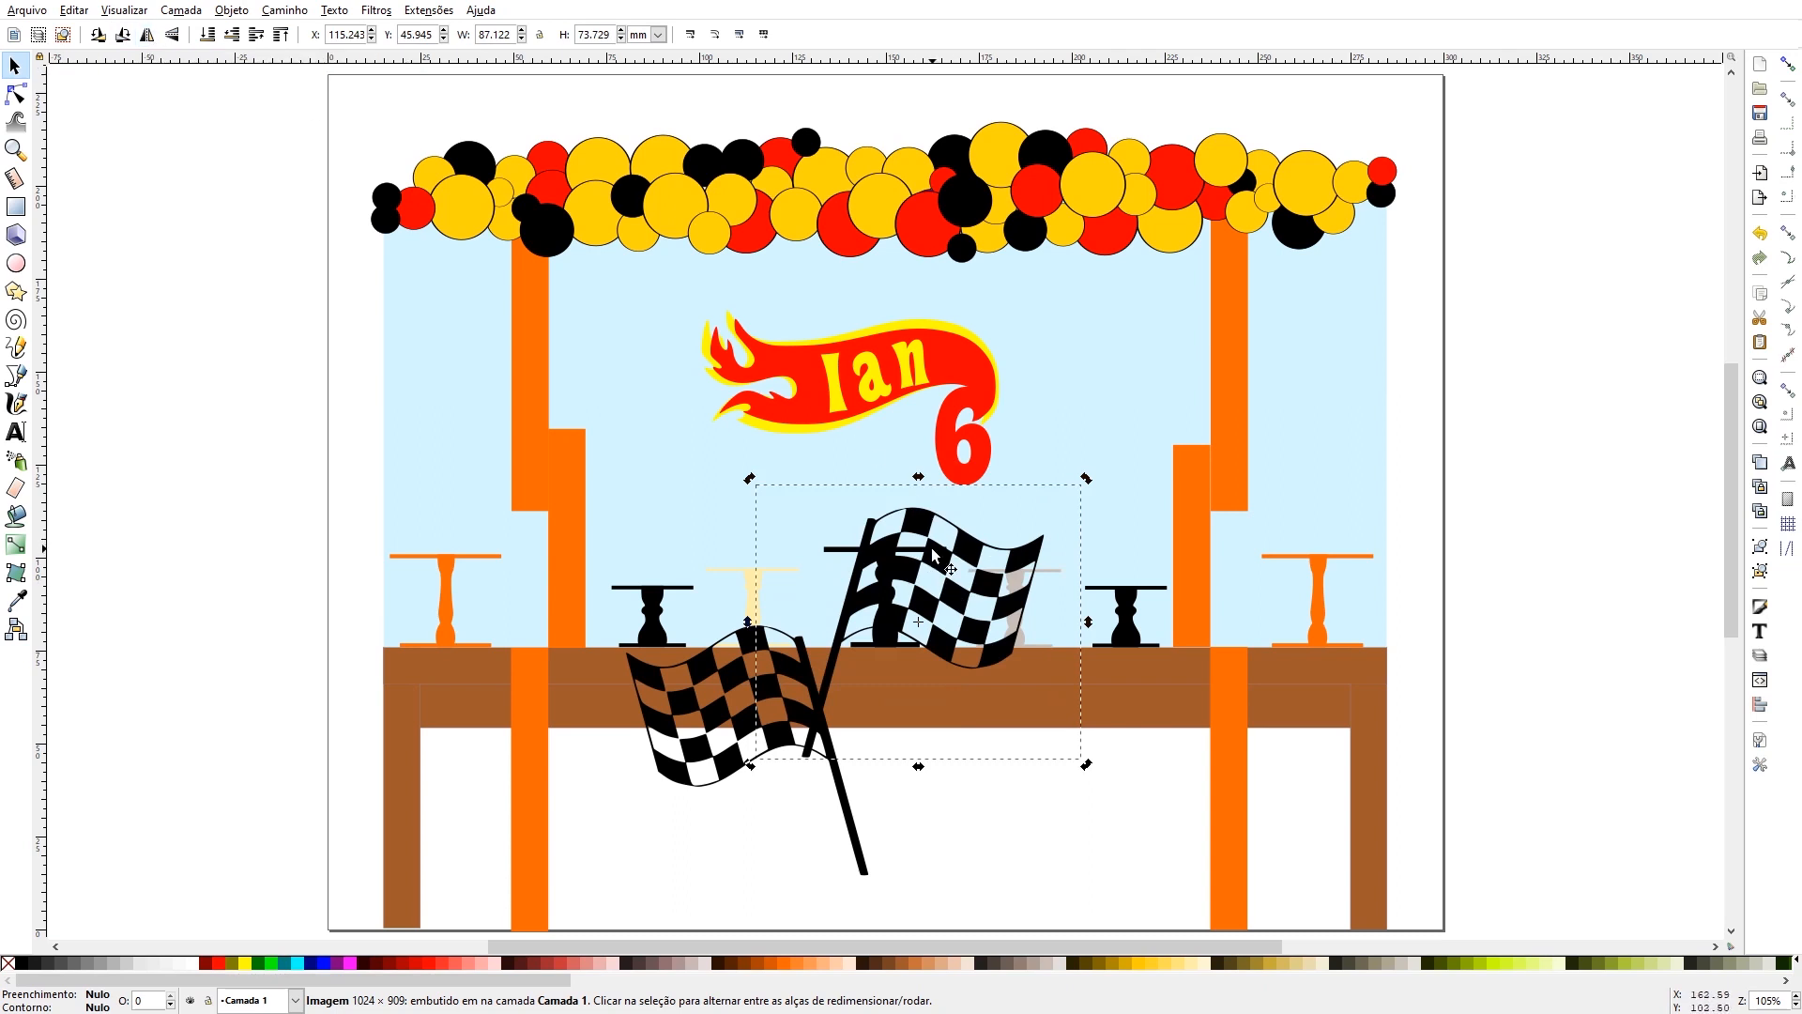
- Place the mirrored flag in front of the table, right of the first one and level with it, and clear the selection
drag(931, 550, 1010, 685)
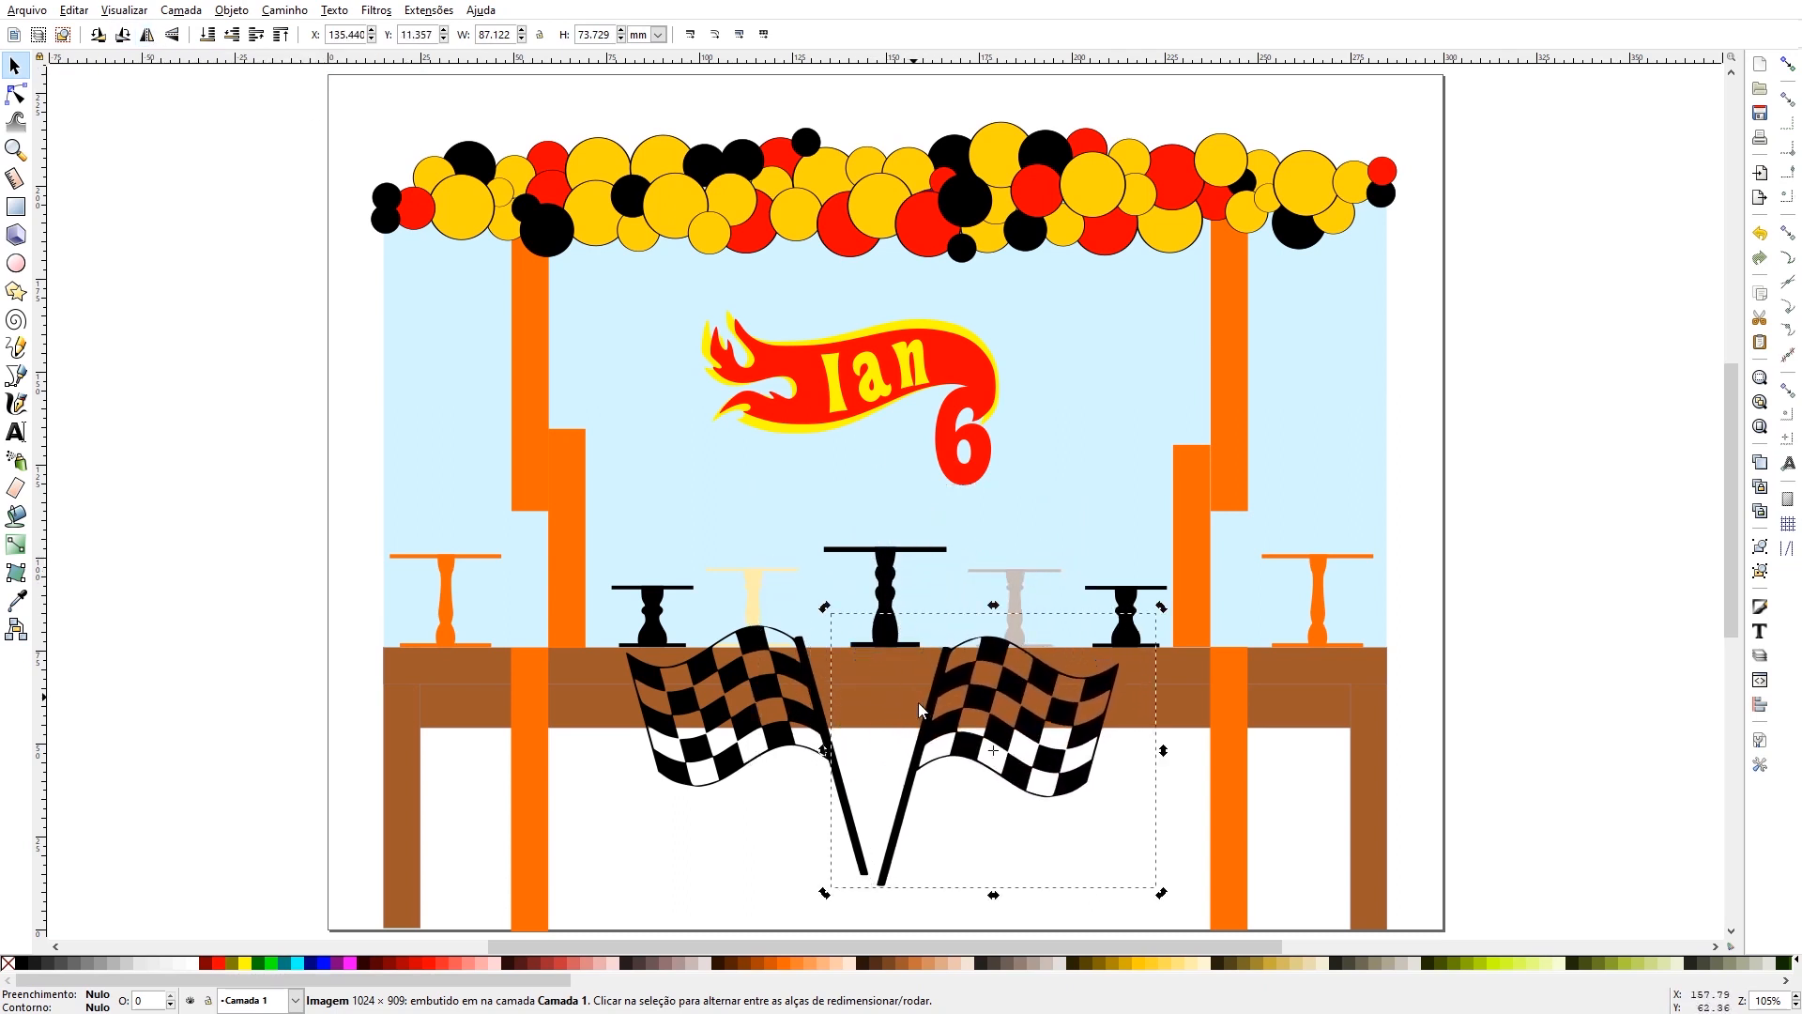
drag(944, 680, 958, 666)
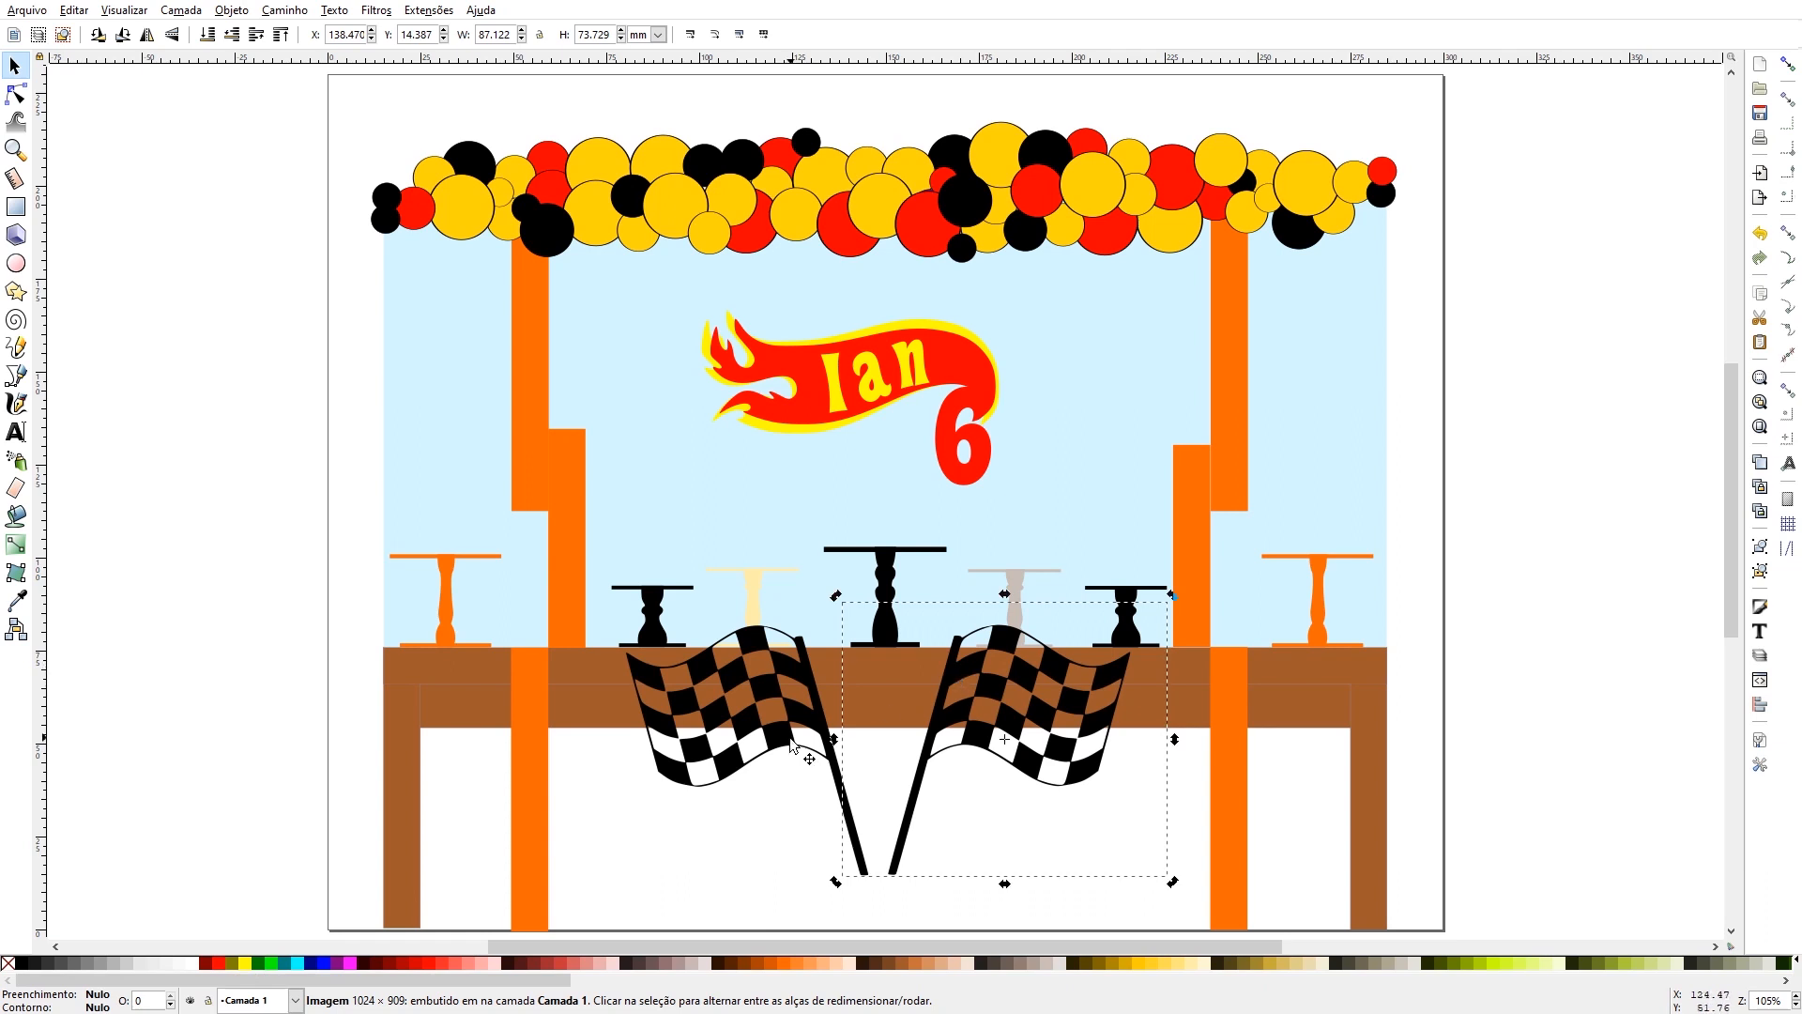
click(790, 817)
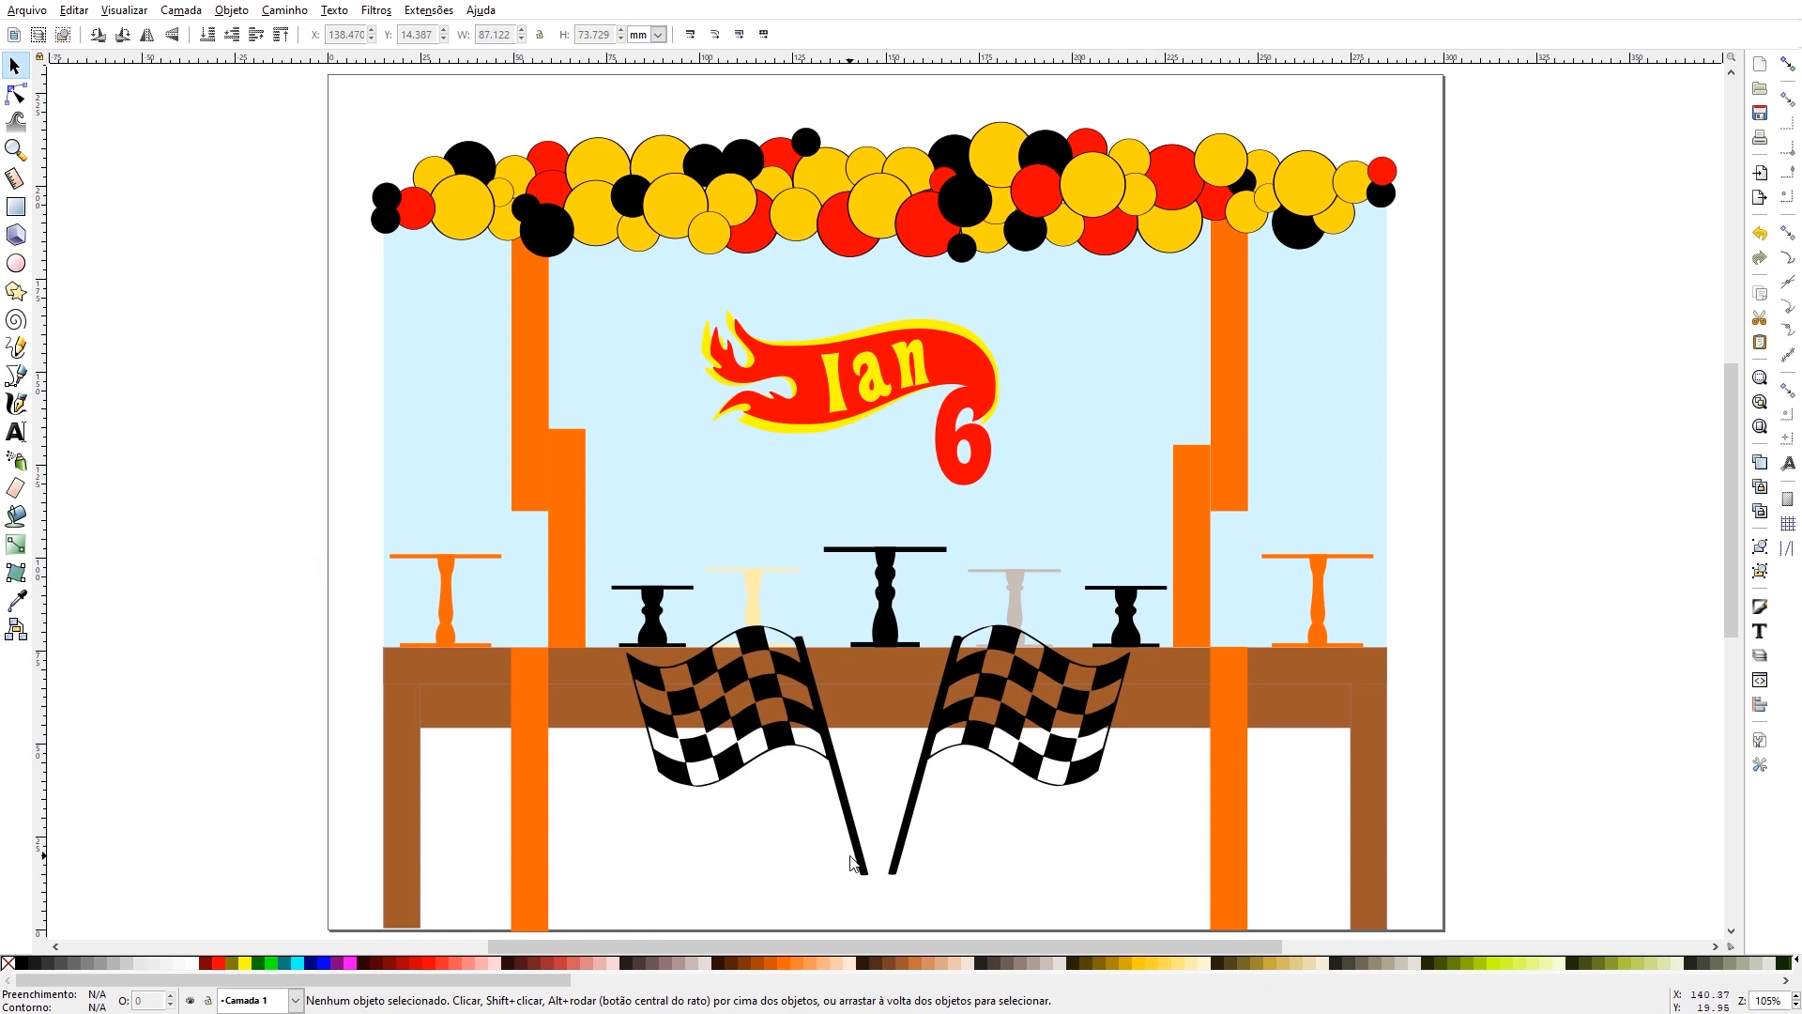
- Draw a narrow vertical rectangle about 126 mm tall left of the page, fill it black and set its width to 4 mm
click(16, 206)
drag(150, 185, 173, 653)
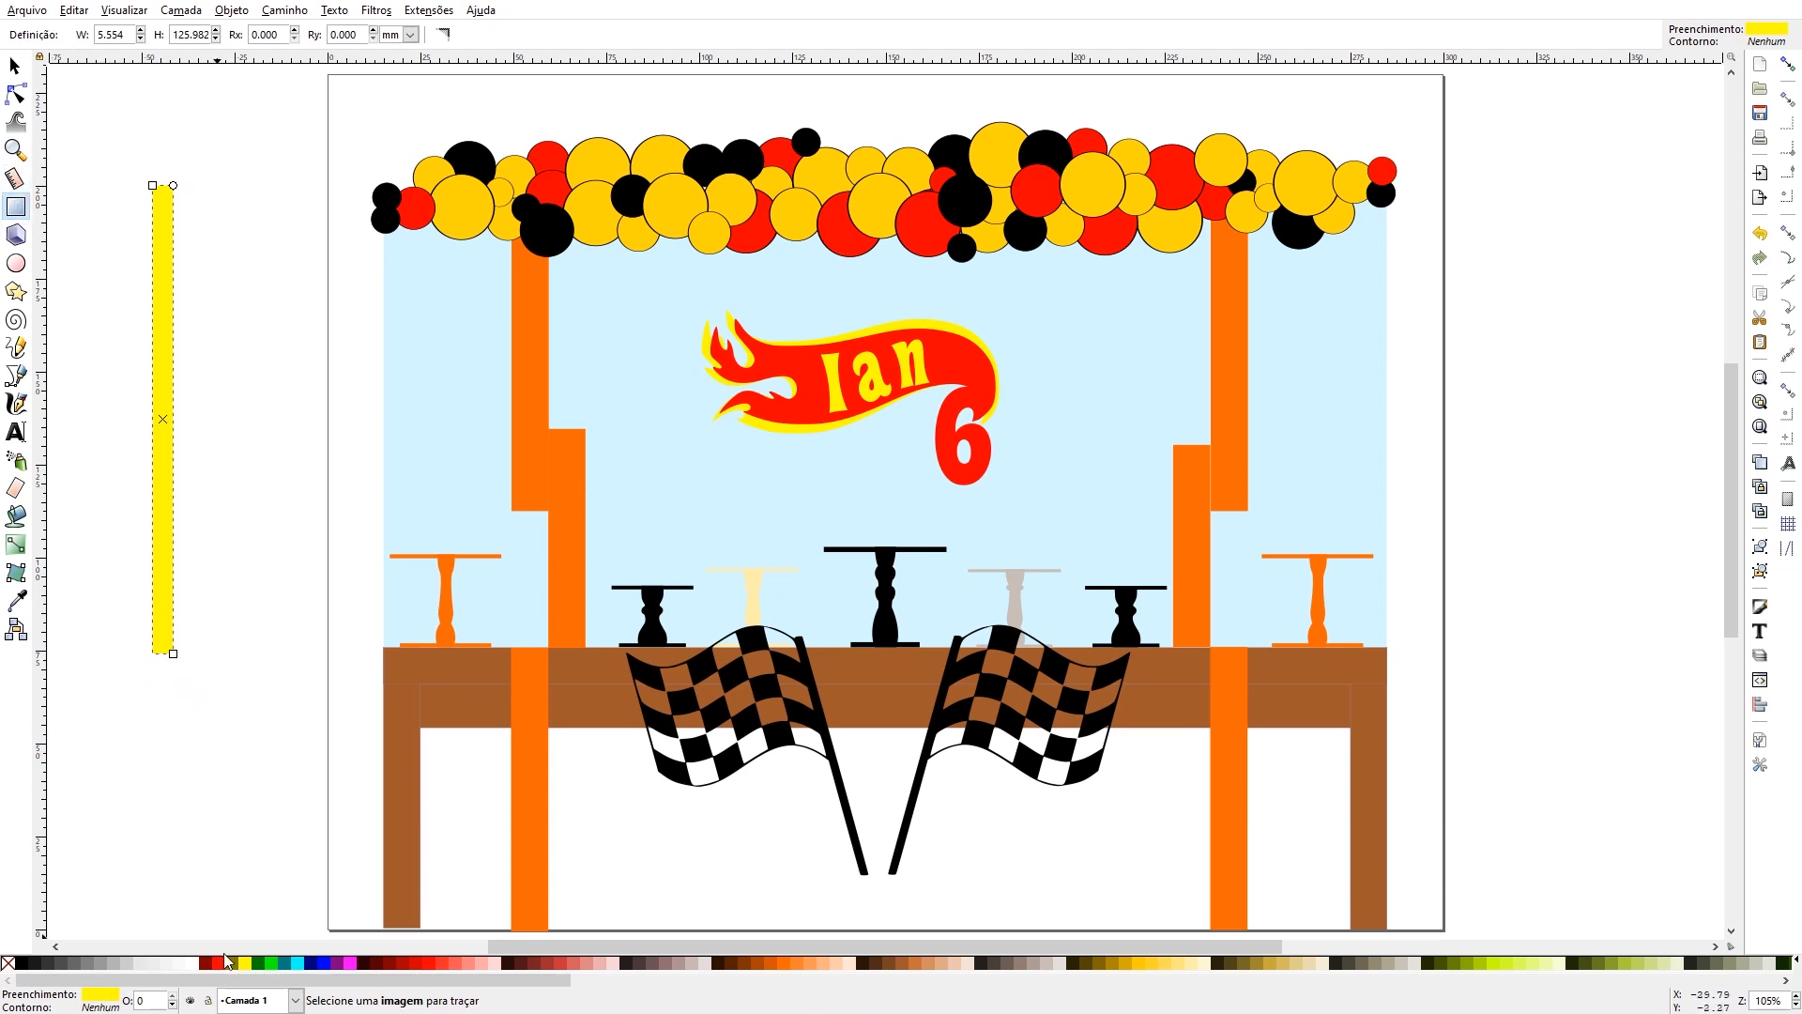
click(20, 963)
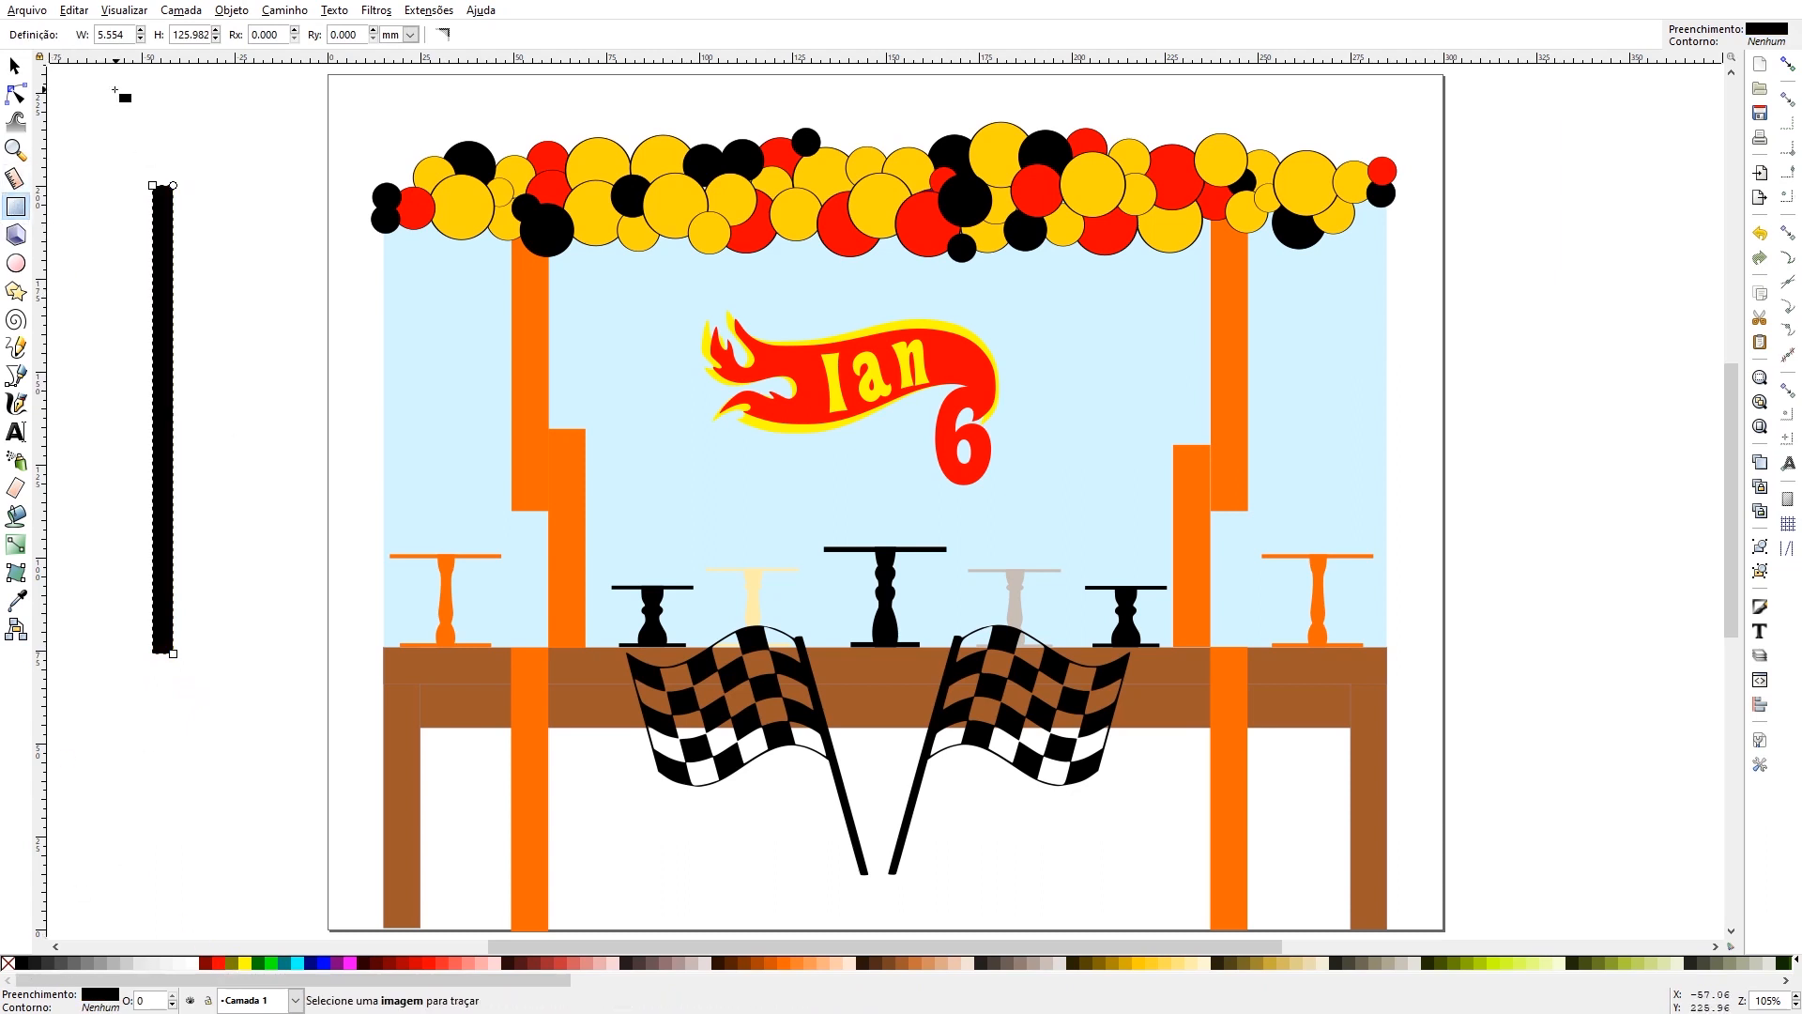
click(15, 66)
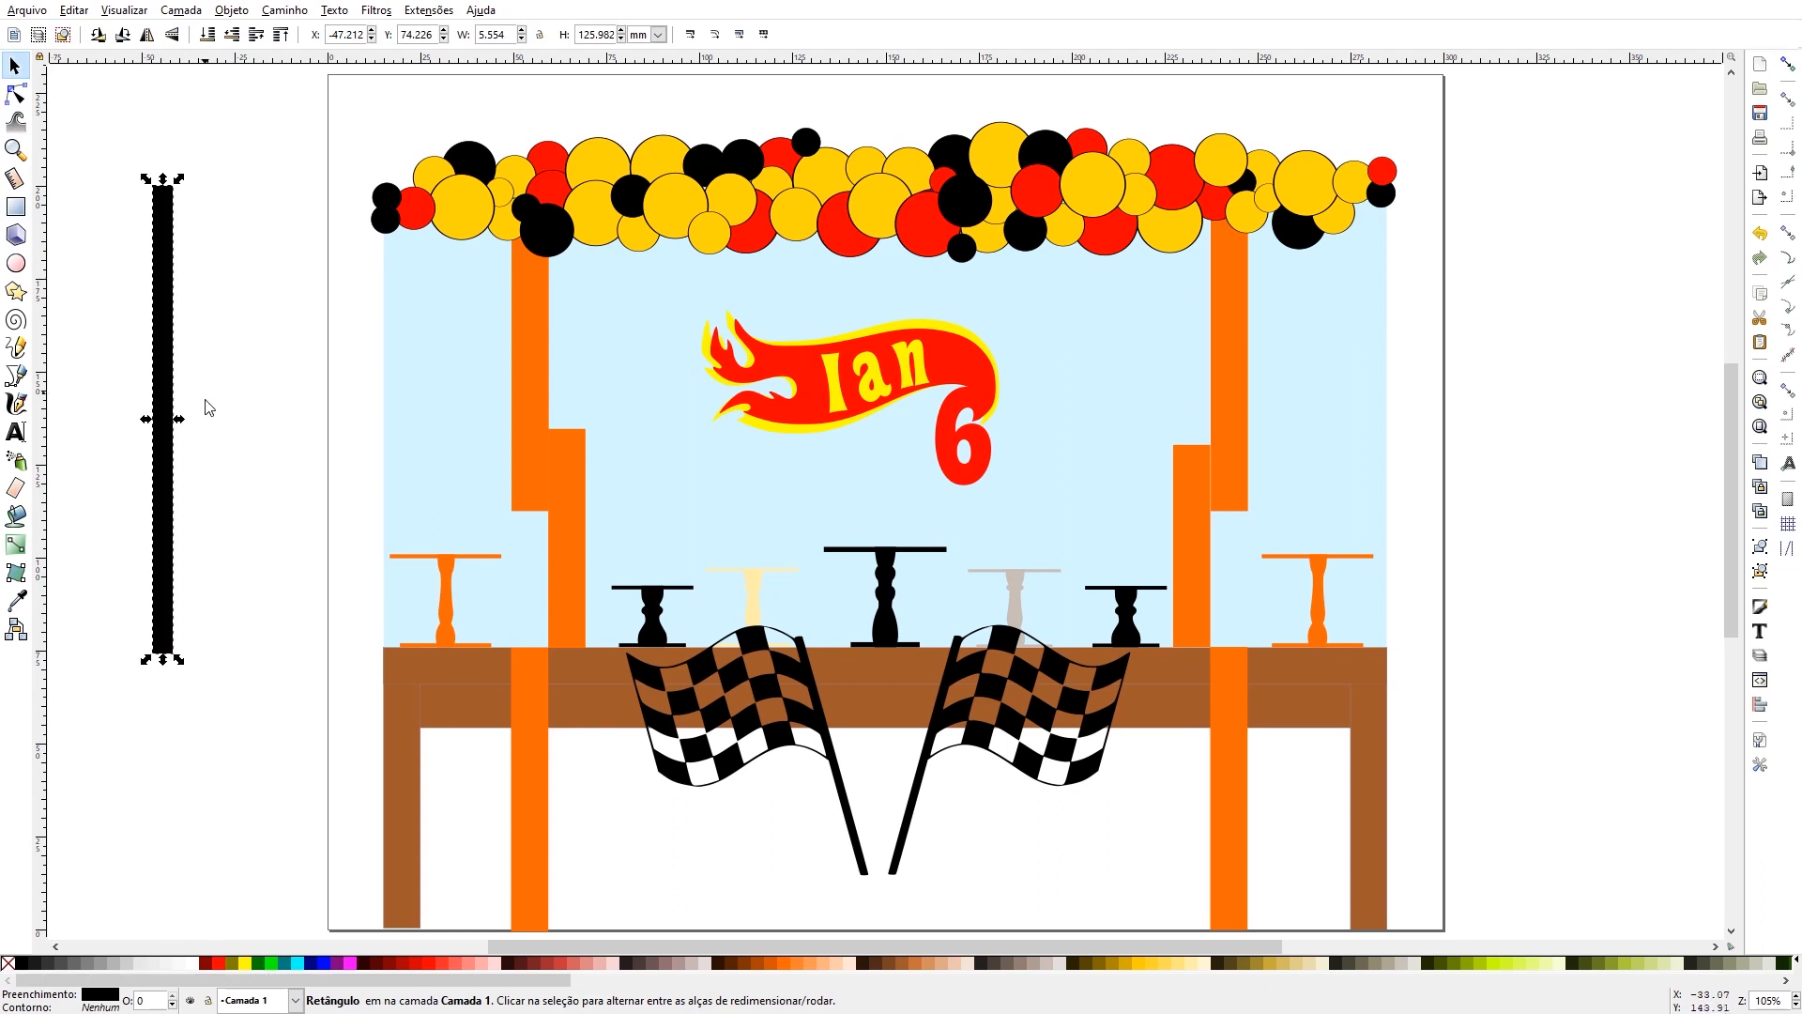
drag(180, 427, 173, 423)
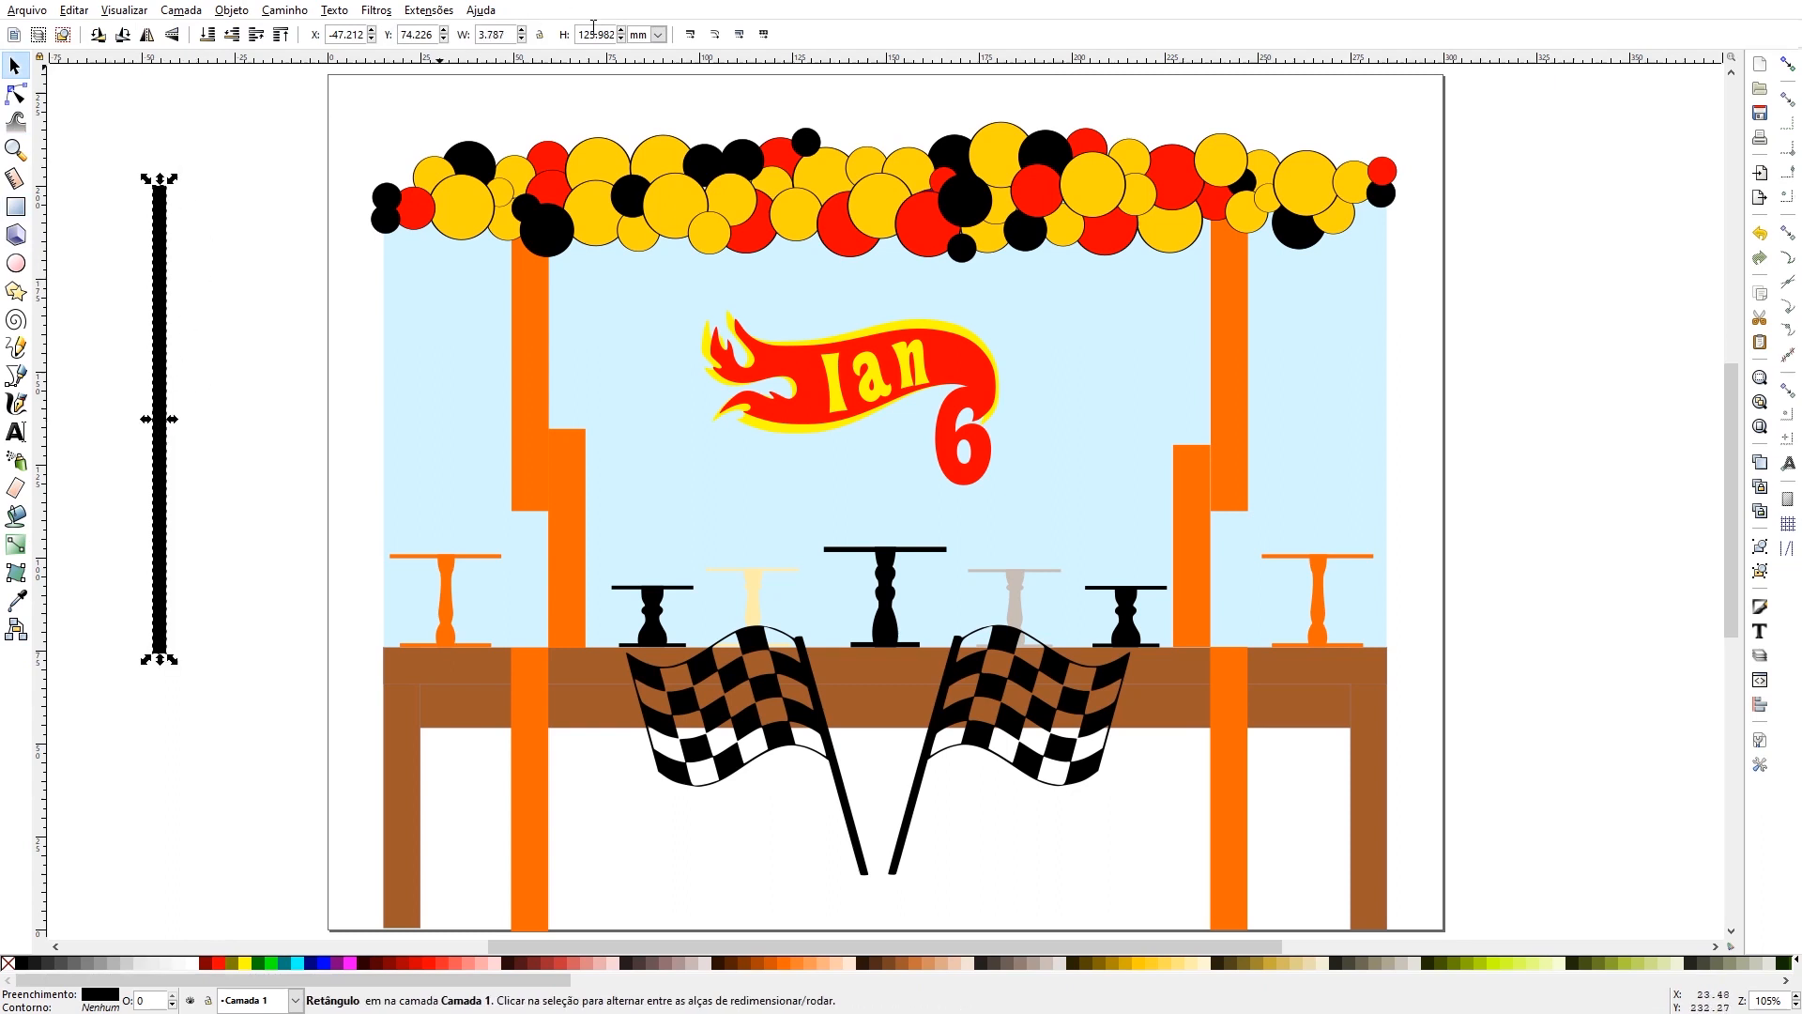
double_click(508, 35)
text(4)
key(Return)
- Move the black bar onto the right flag's pole and rotate it to match the pole's slant, extending it below the page
drag(173, 499, 956, 883)
scroll(962, 837, down, 10)
click(946, 648)
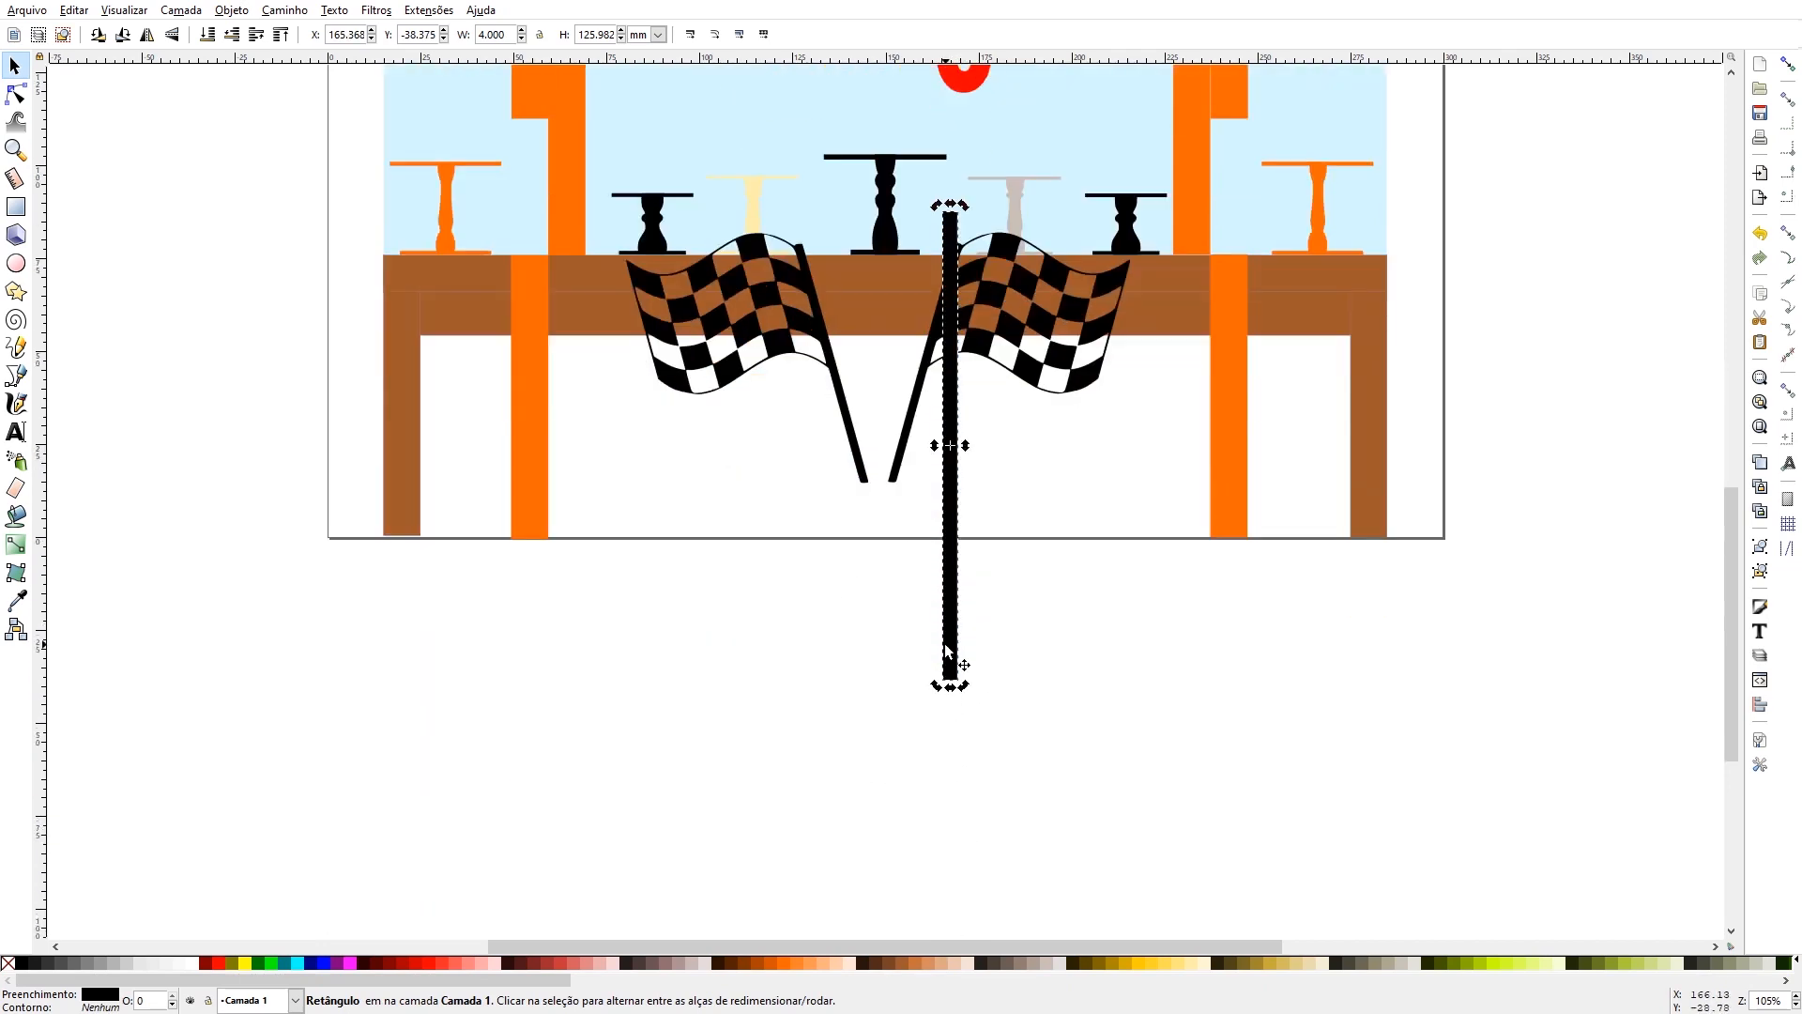
drag(964, 687, 892, 696)
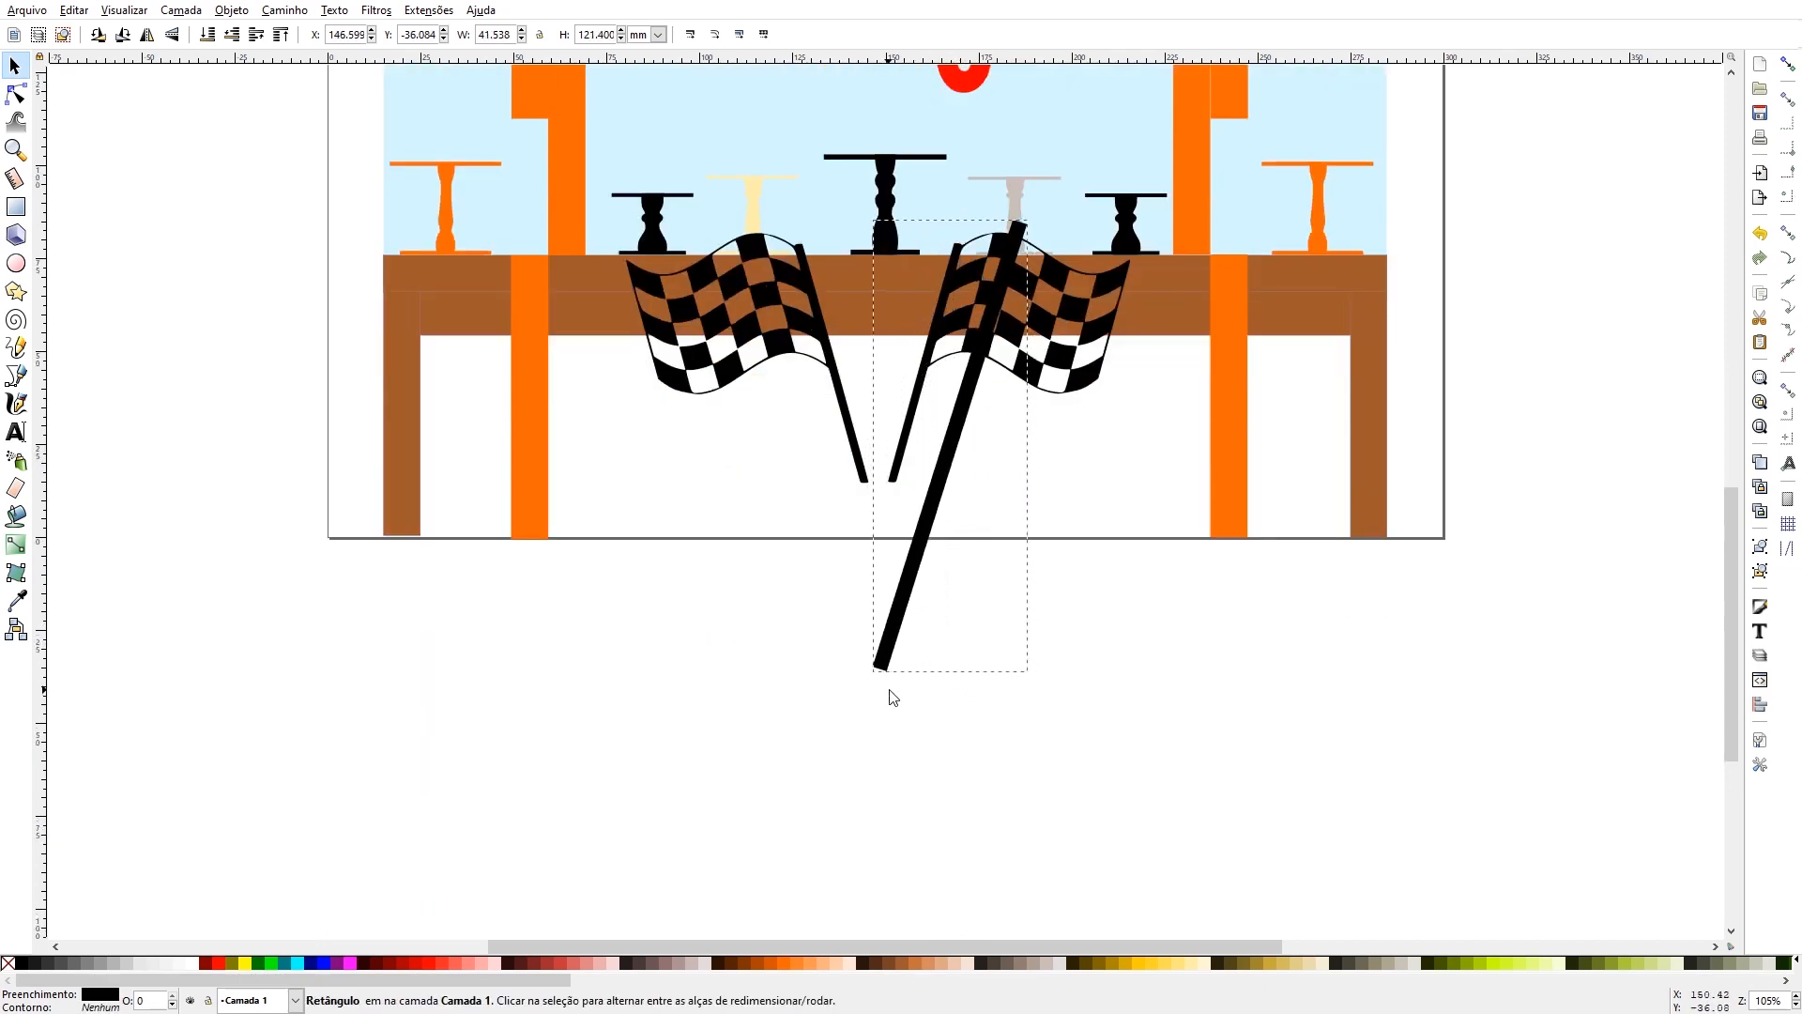
drag(912, 597, 853, 618)
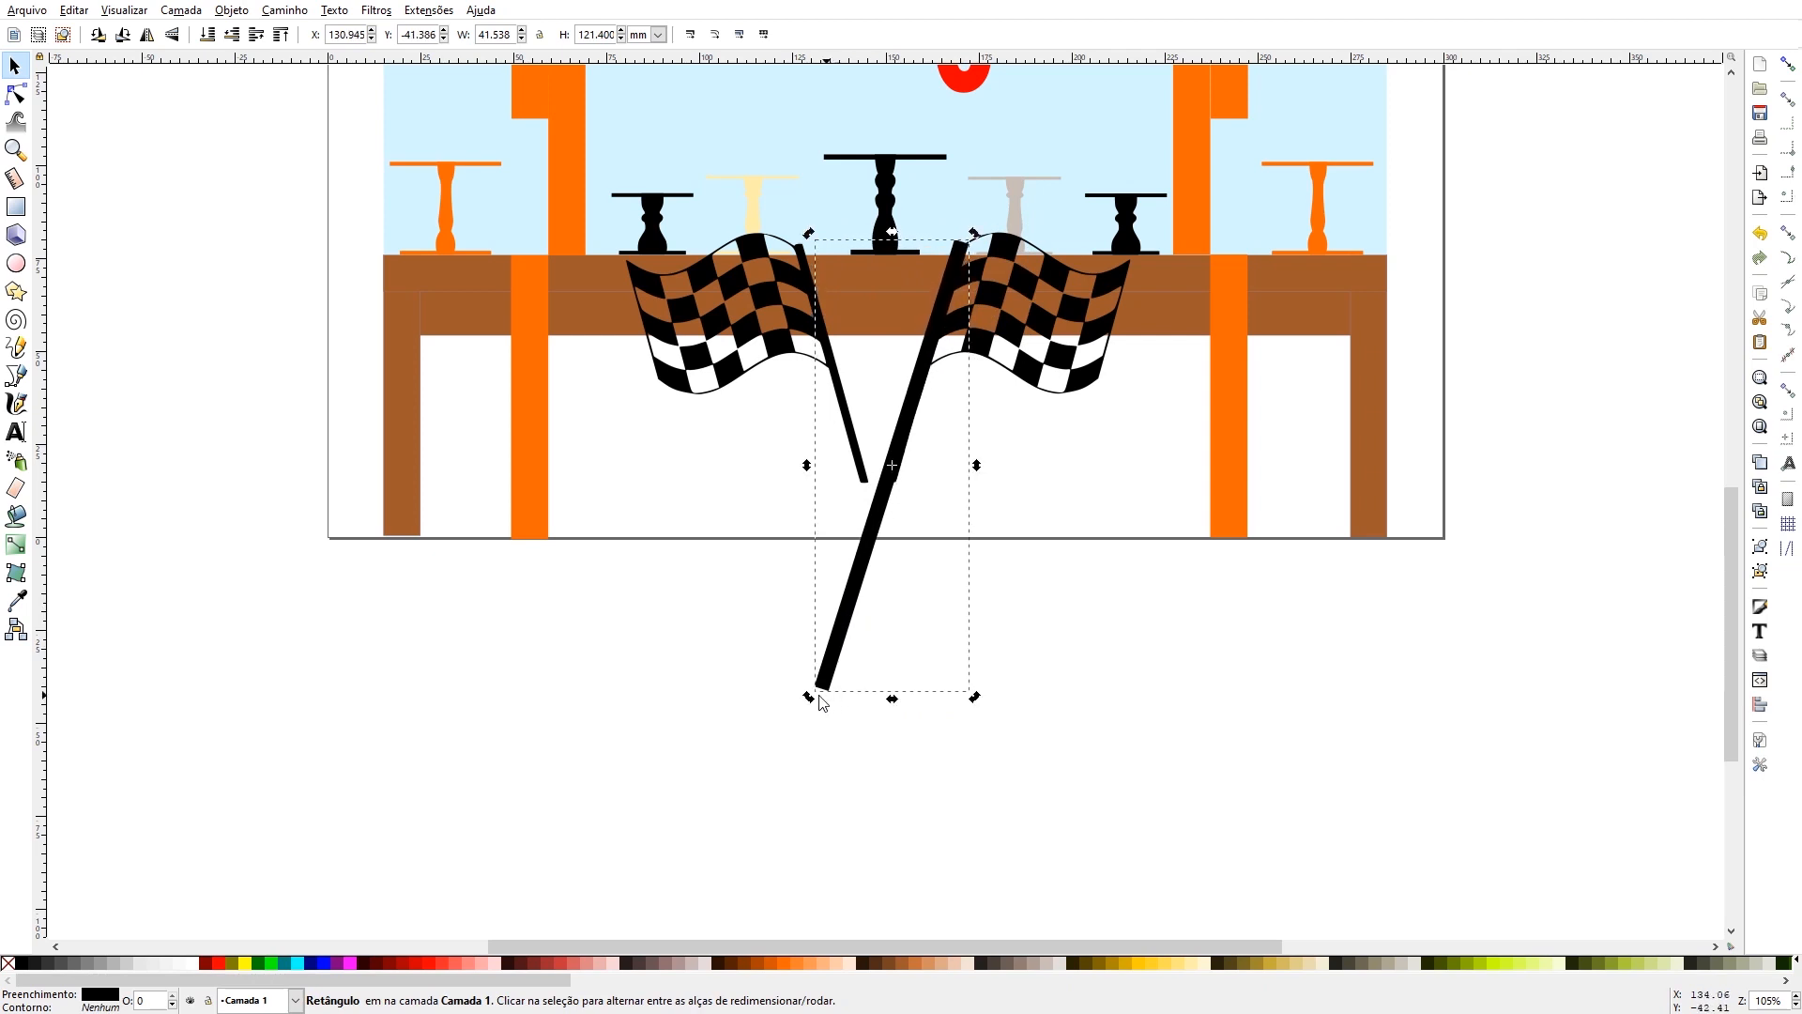
drag(809, 697, 813, 699)
- Duplicate the slanted bar, flip the copy horizontally and align it over the left flag's pole, crossing the first bar
drag(862, 600, 825, 744)
key(ctrl+d)
click(146, 35)
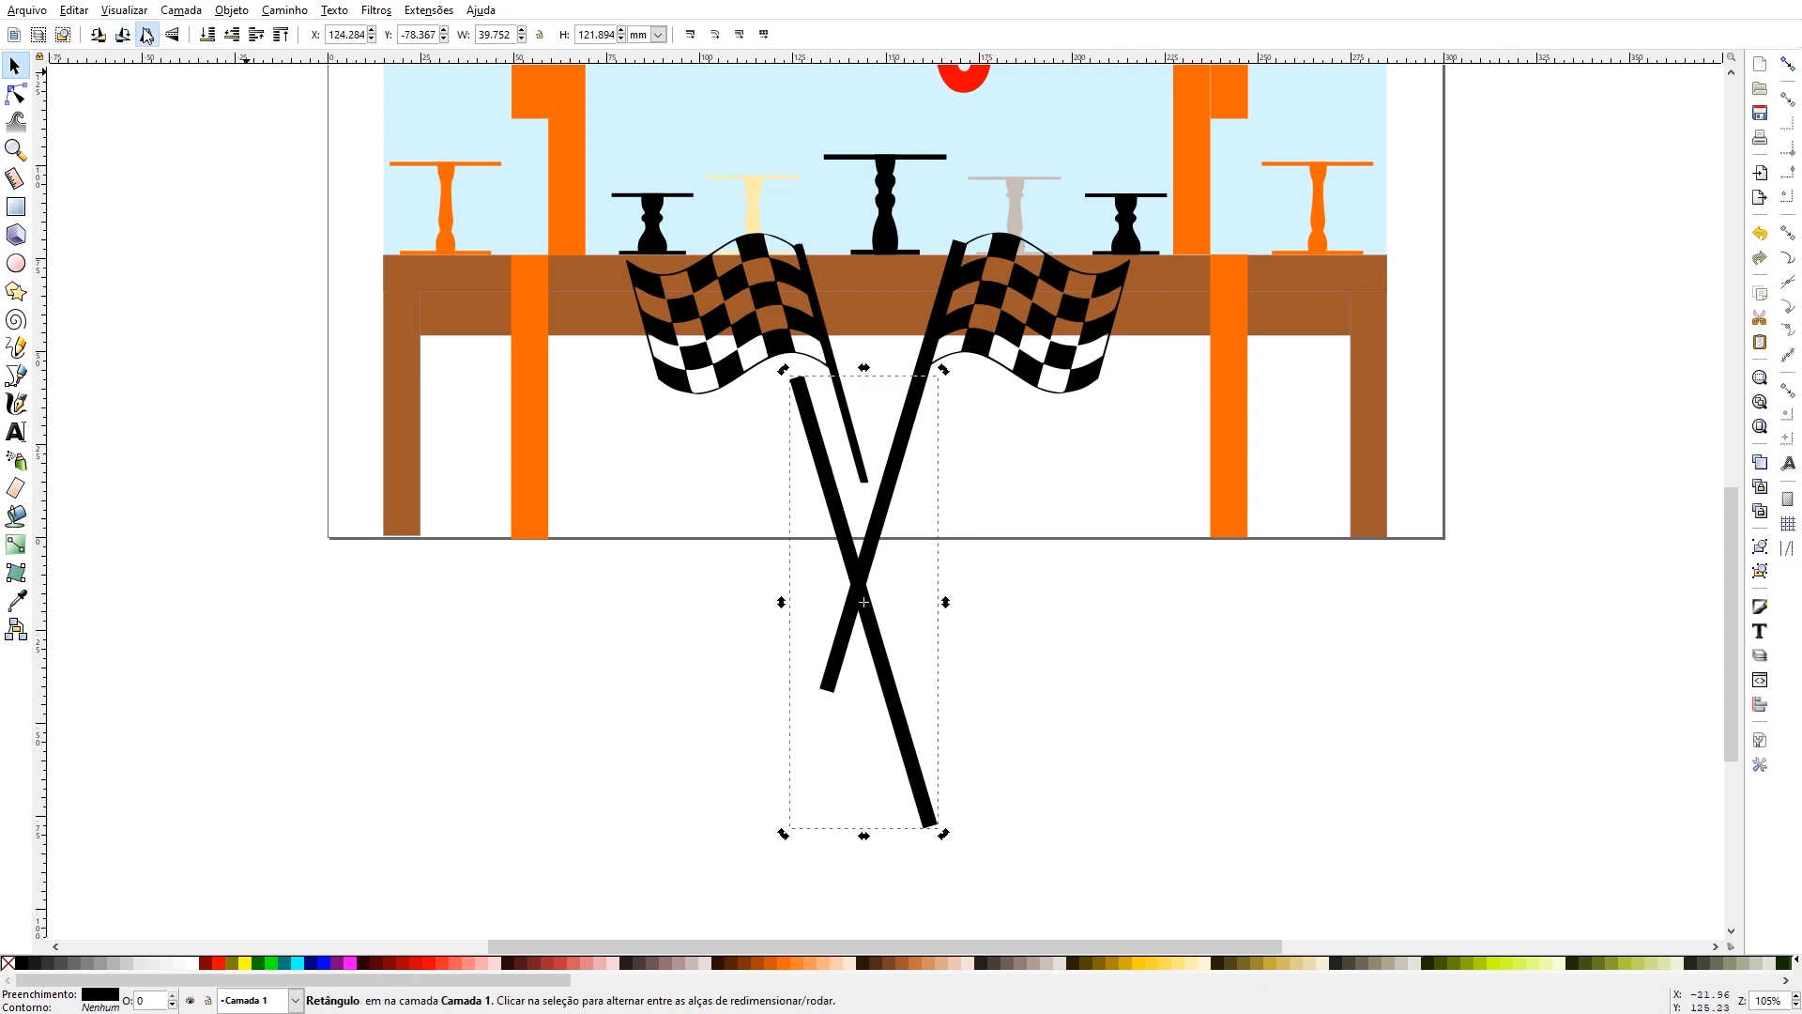
drag(843, 488, 830, 351)
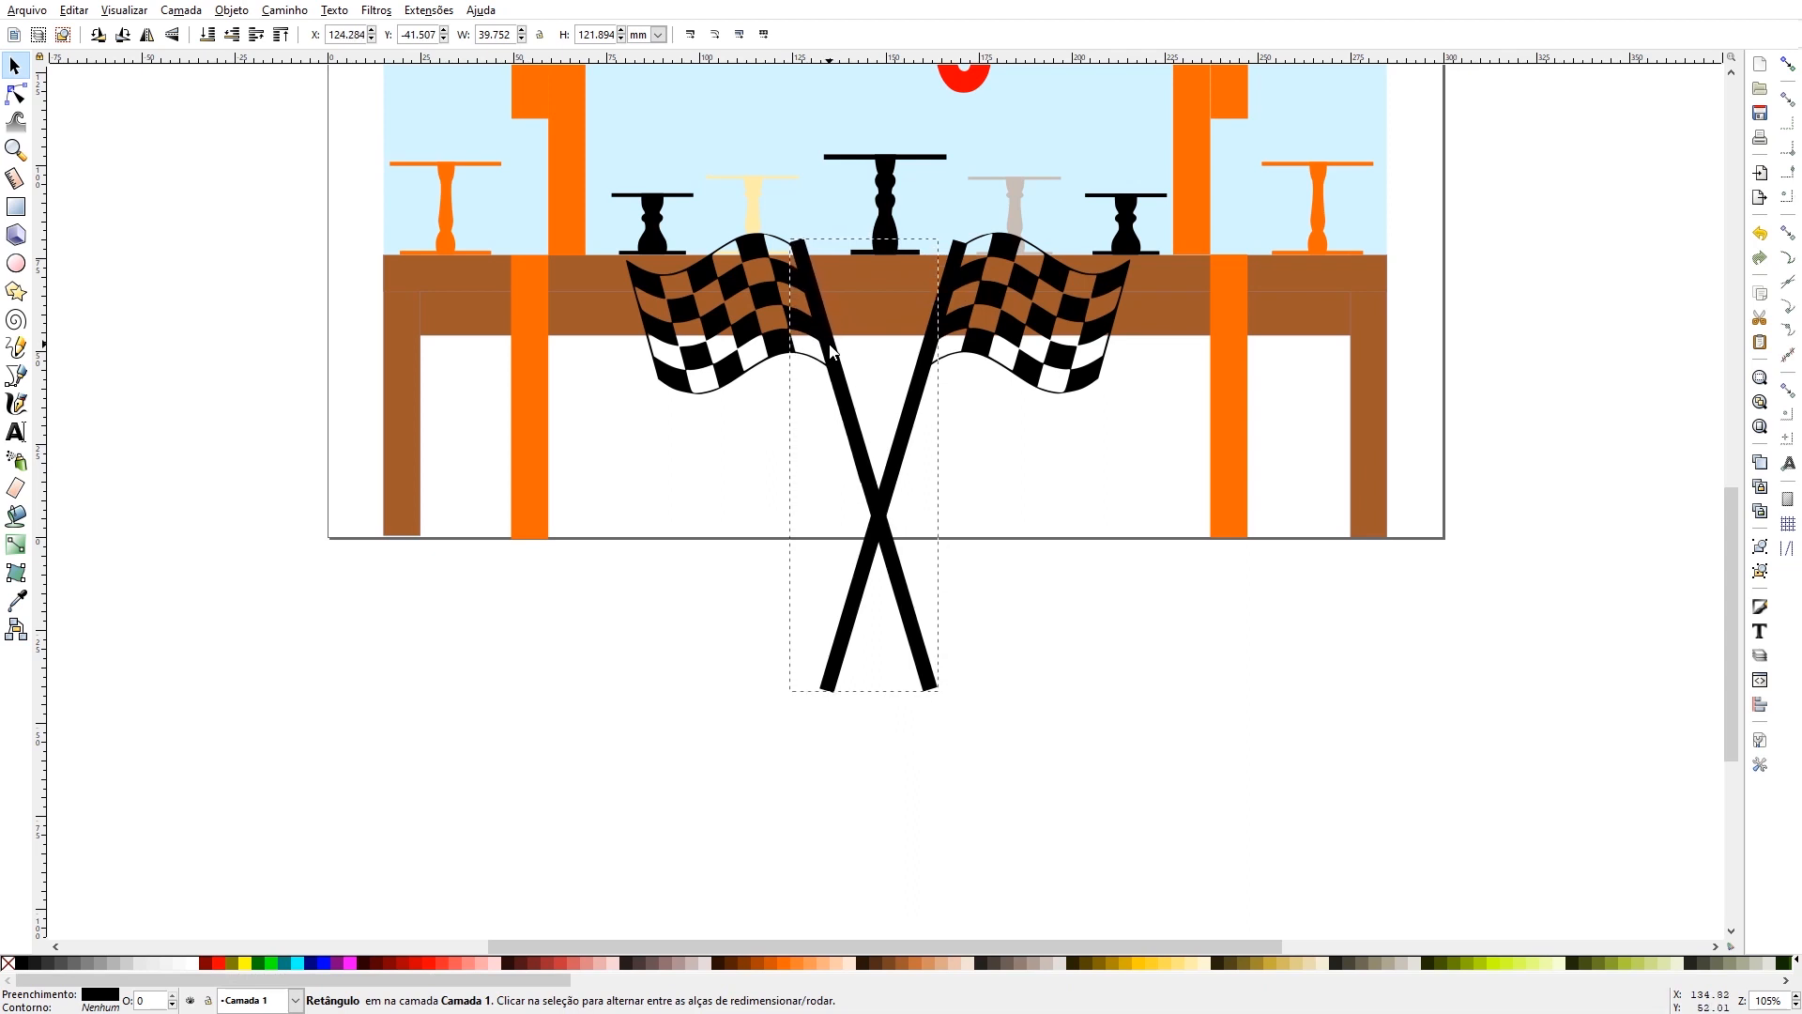
drag(831, 350, 831, 349)
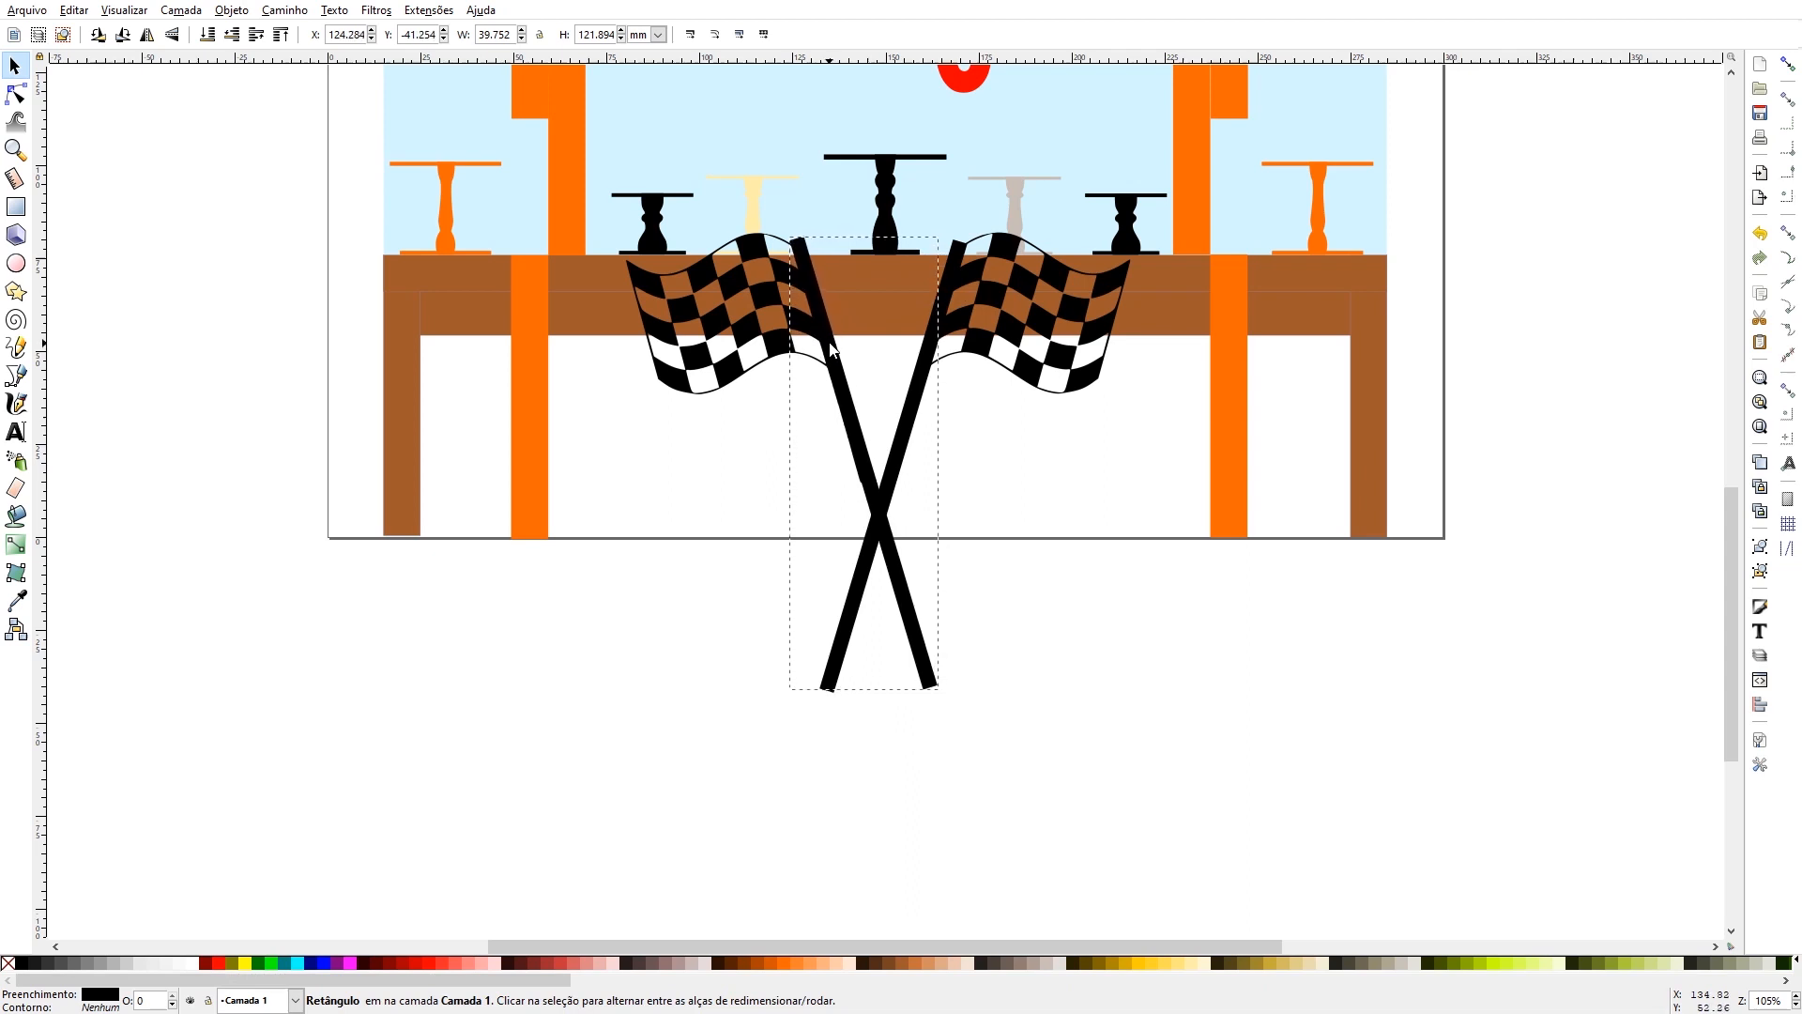
click(1040, 633)
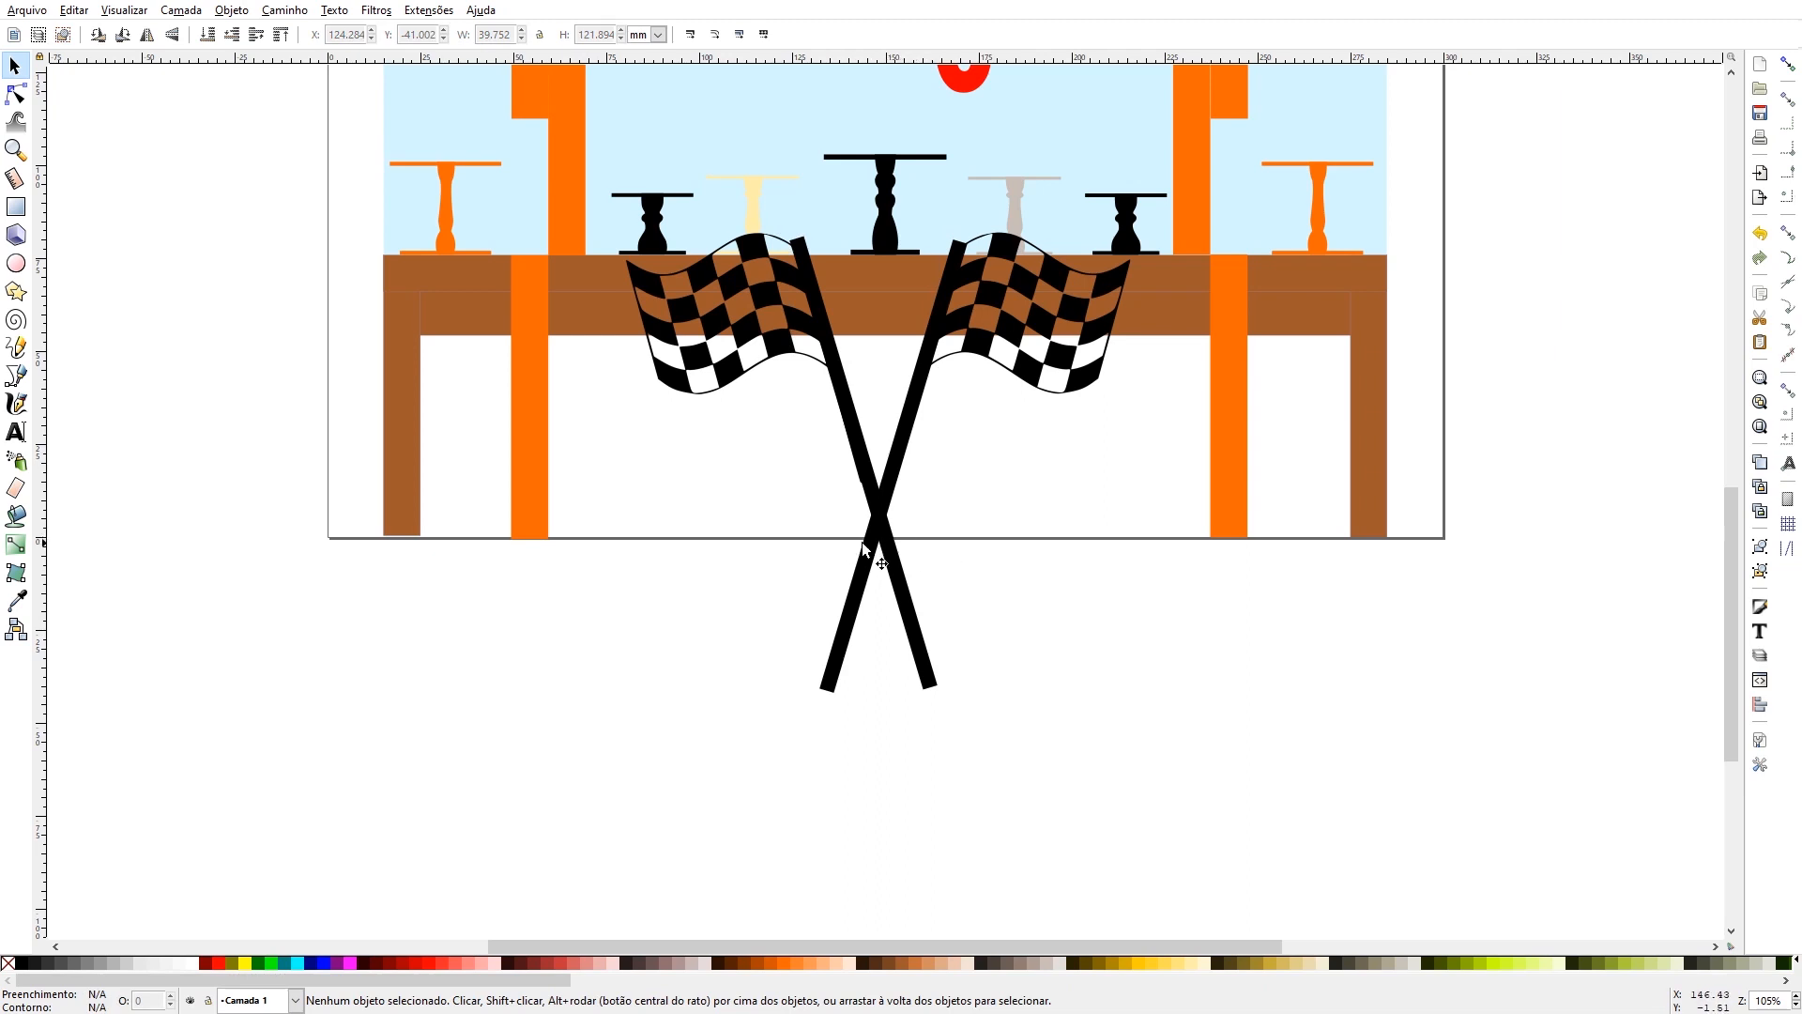
- Select the right flag together with its pole bar and shift both about 2.6 mm to the left
click(939, 312)
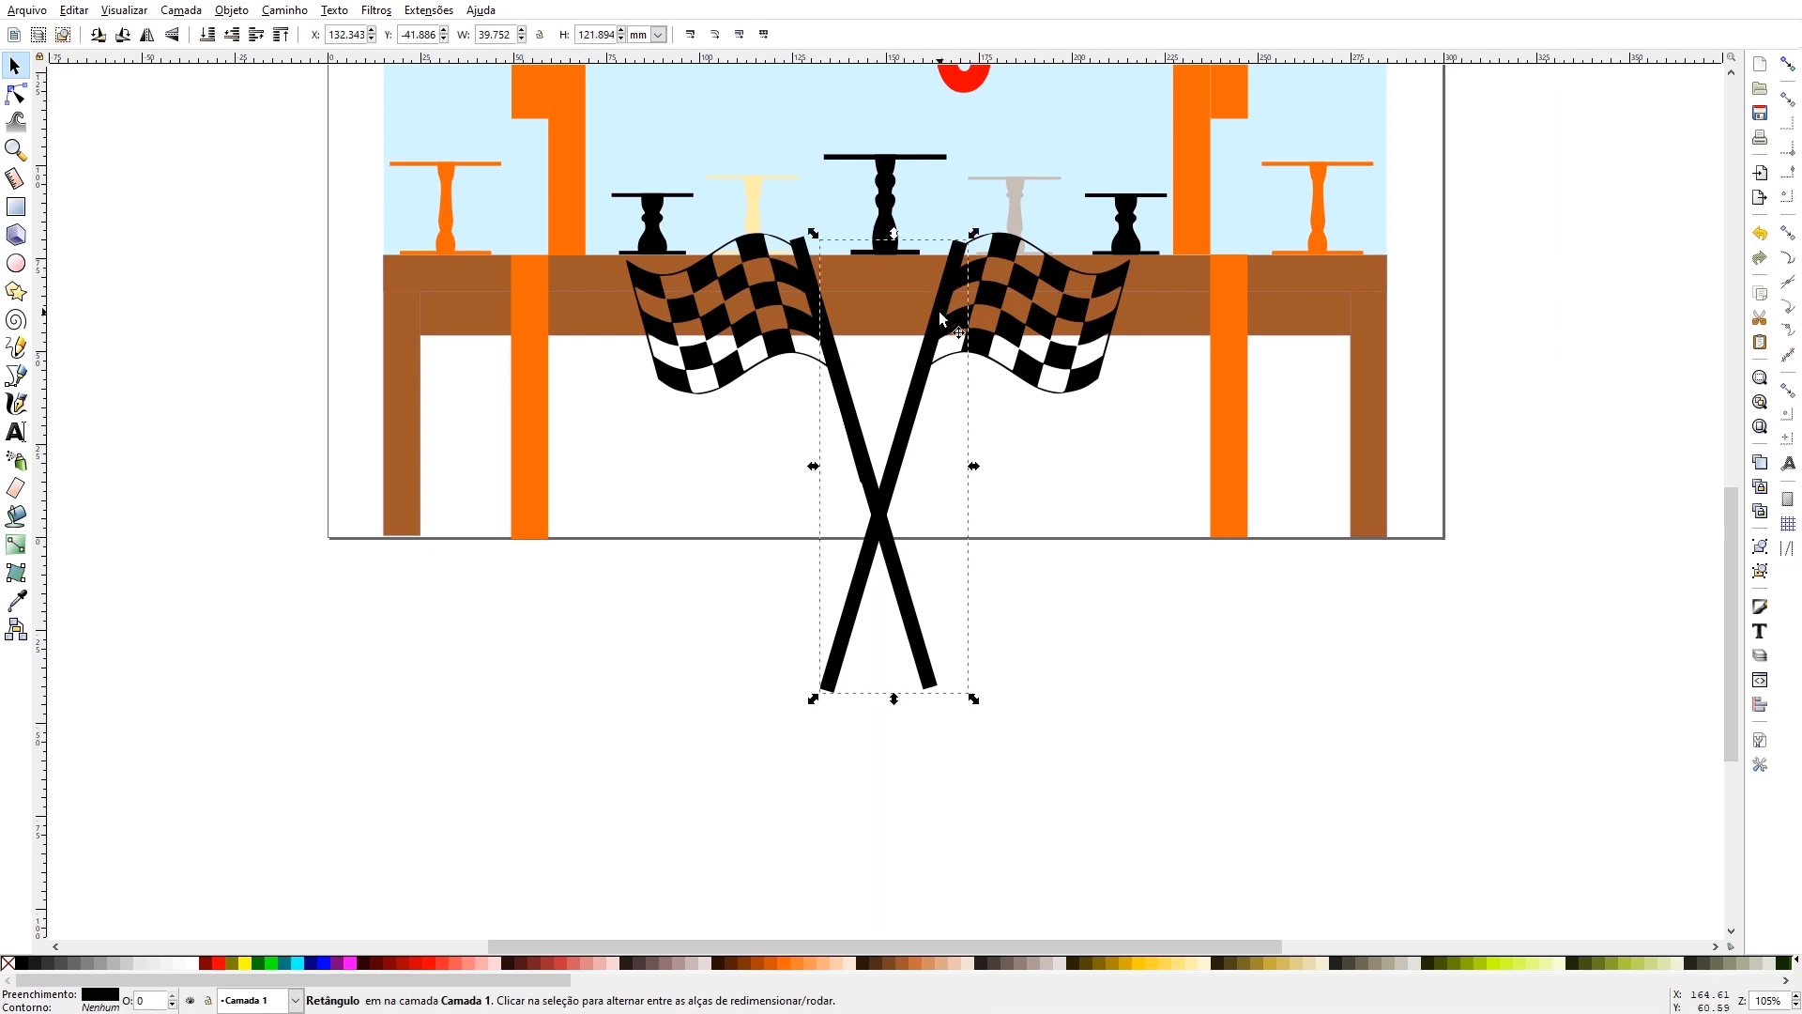
shift+click(1012, 335)
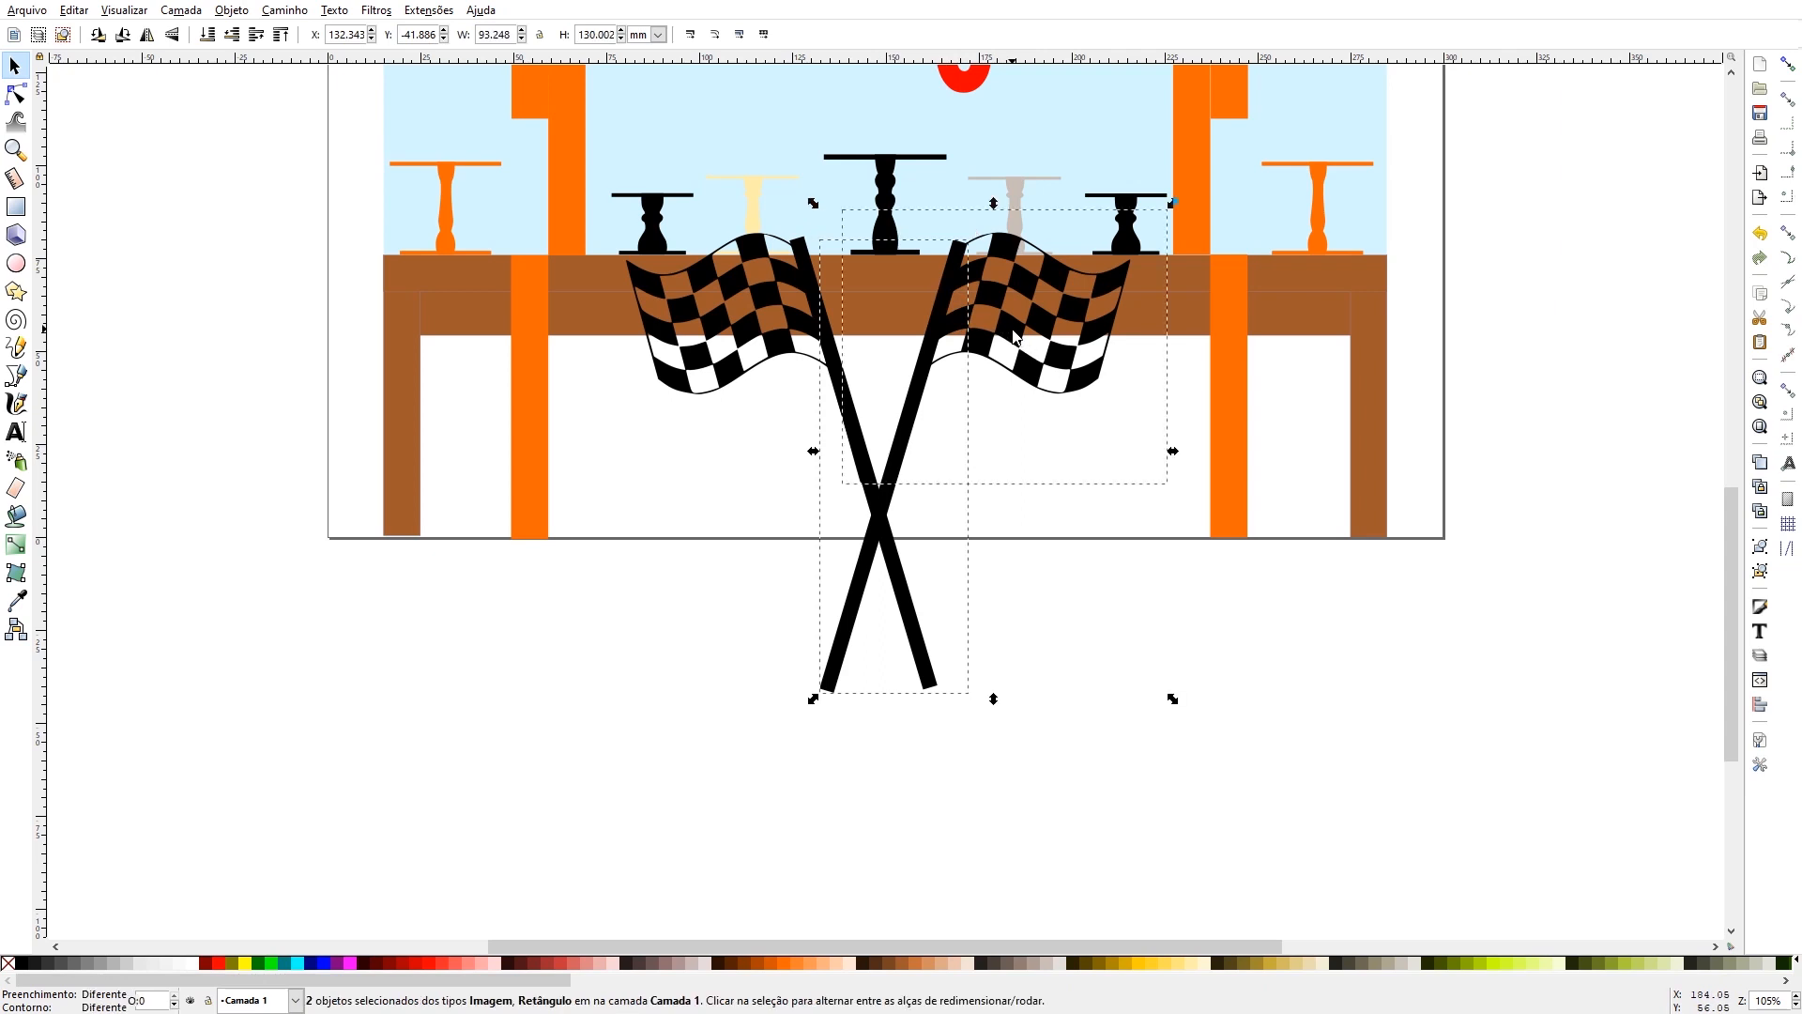
key(Left)
key(Left)
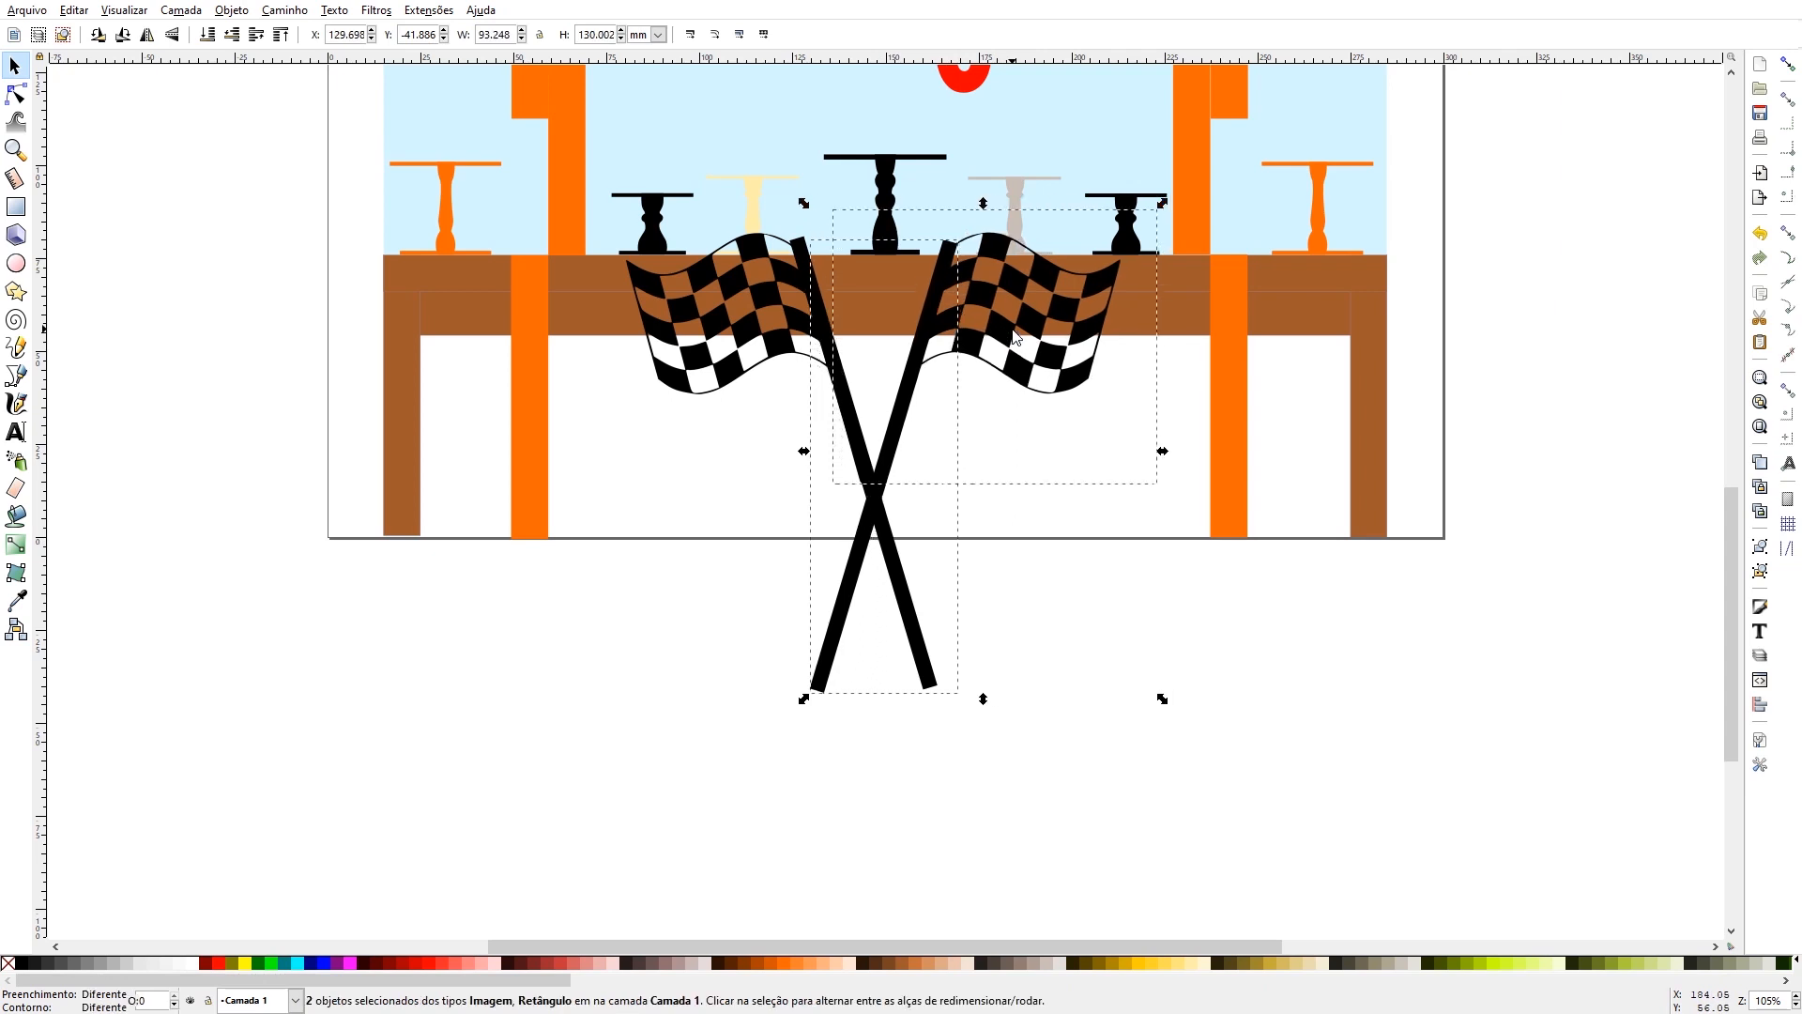
- Shift the left flag and its pole bar about 5.3 mm to the right, centring the crossed poles below the tallest cake stand
click(729, 274)
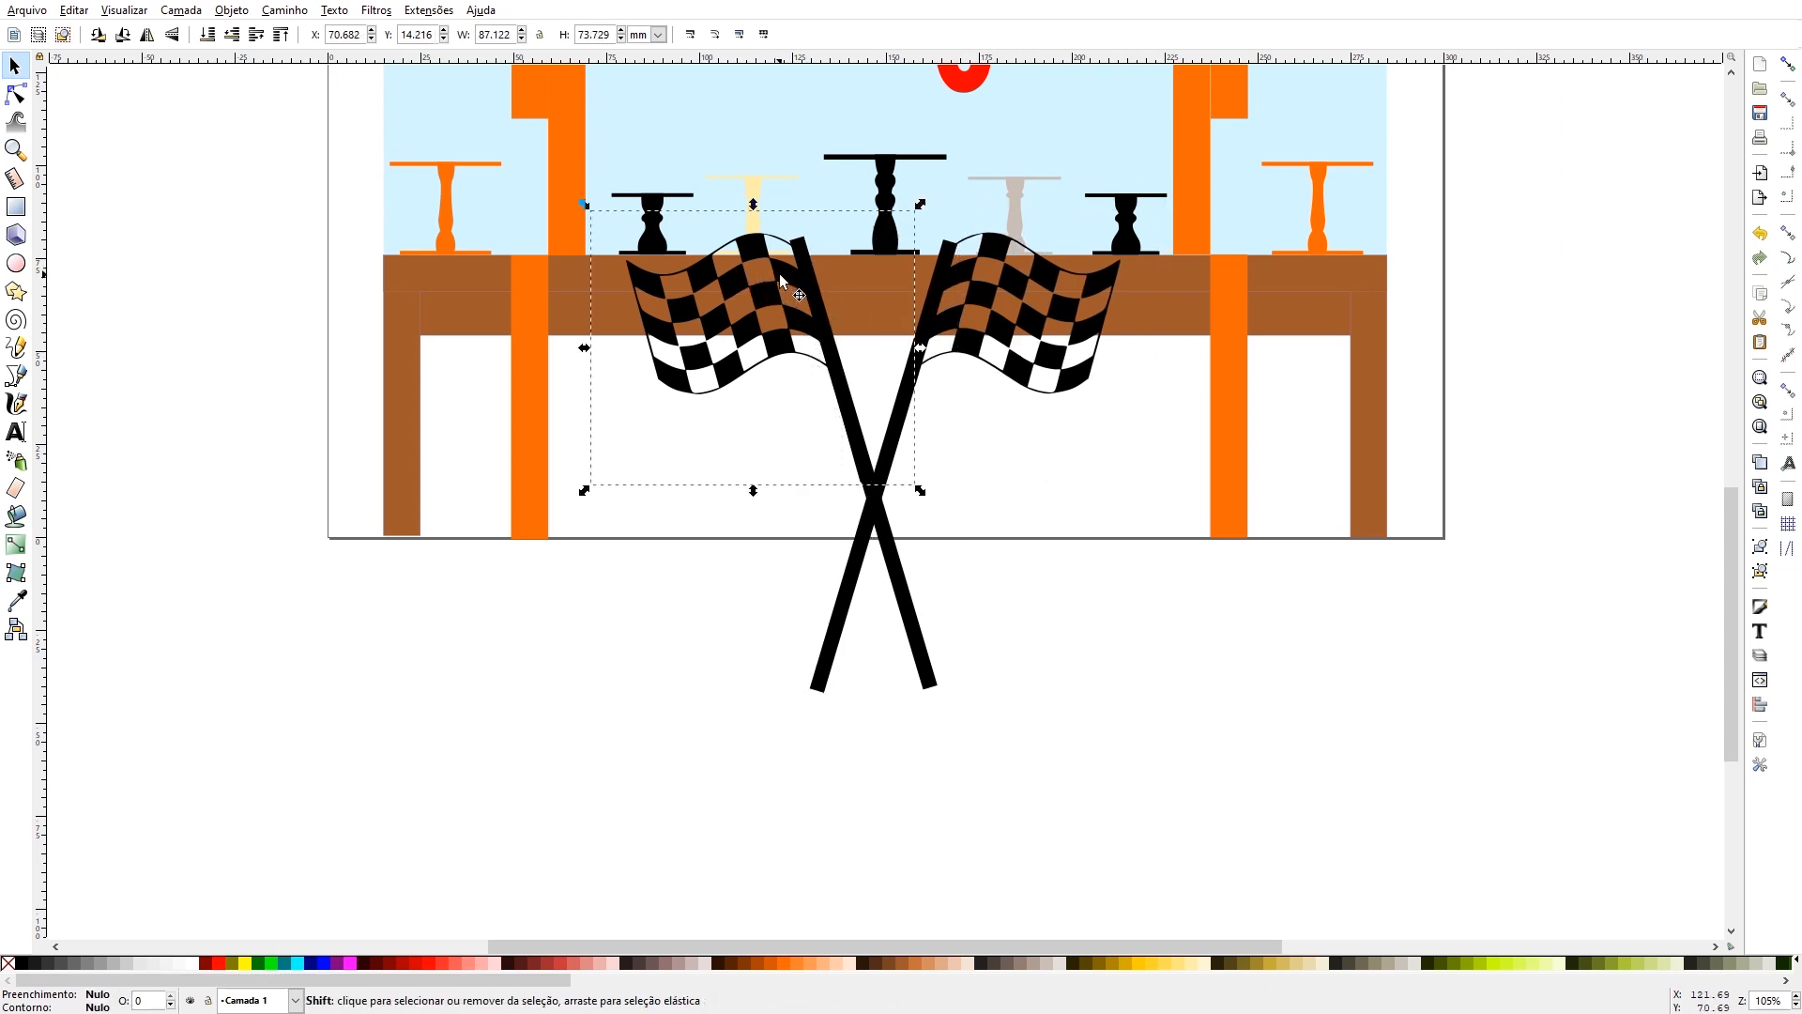
shift+click(804, 279)
key(Right)
key(Right)
key(Right)
key(Right)
key(Right)
key(Right)
key(Right)
key(Right)
key(Right)
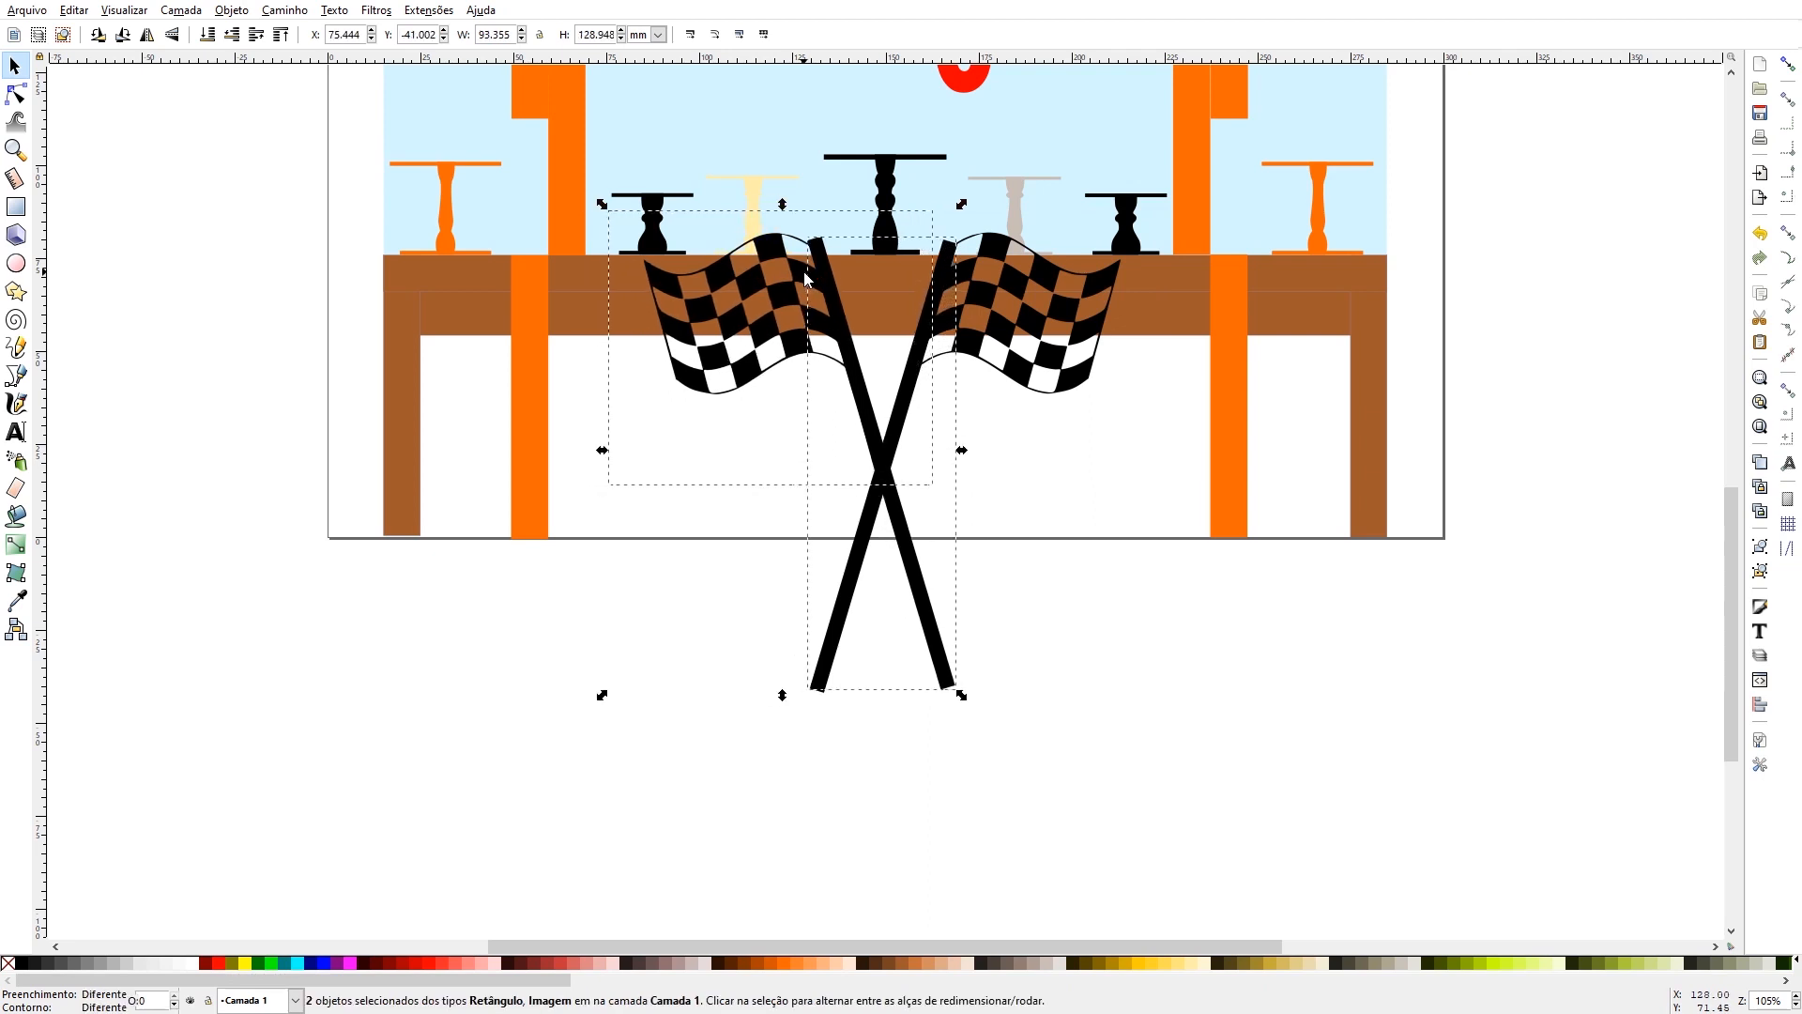
key(Right)
scroll(805, 278, up, 10)
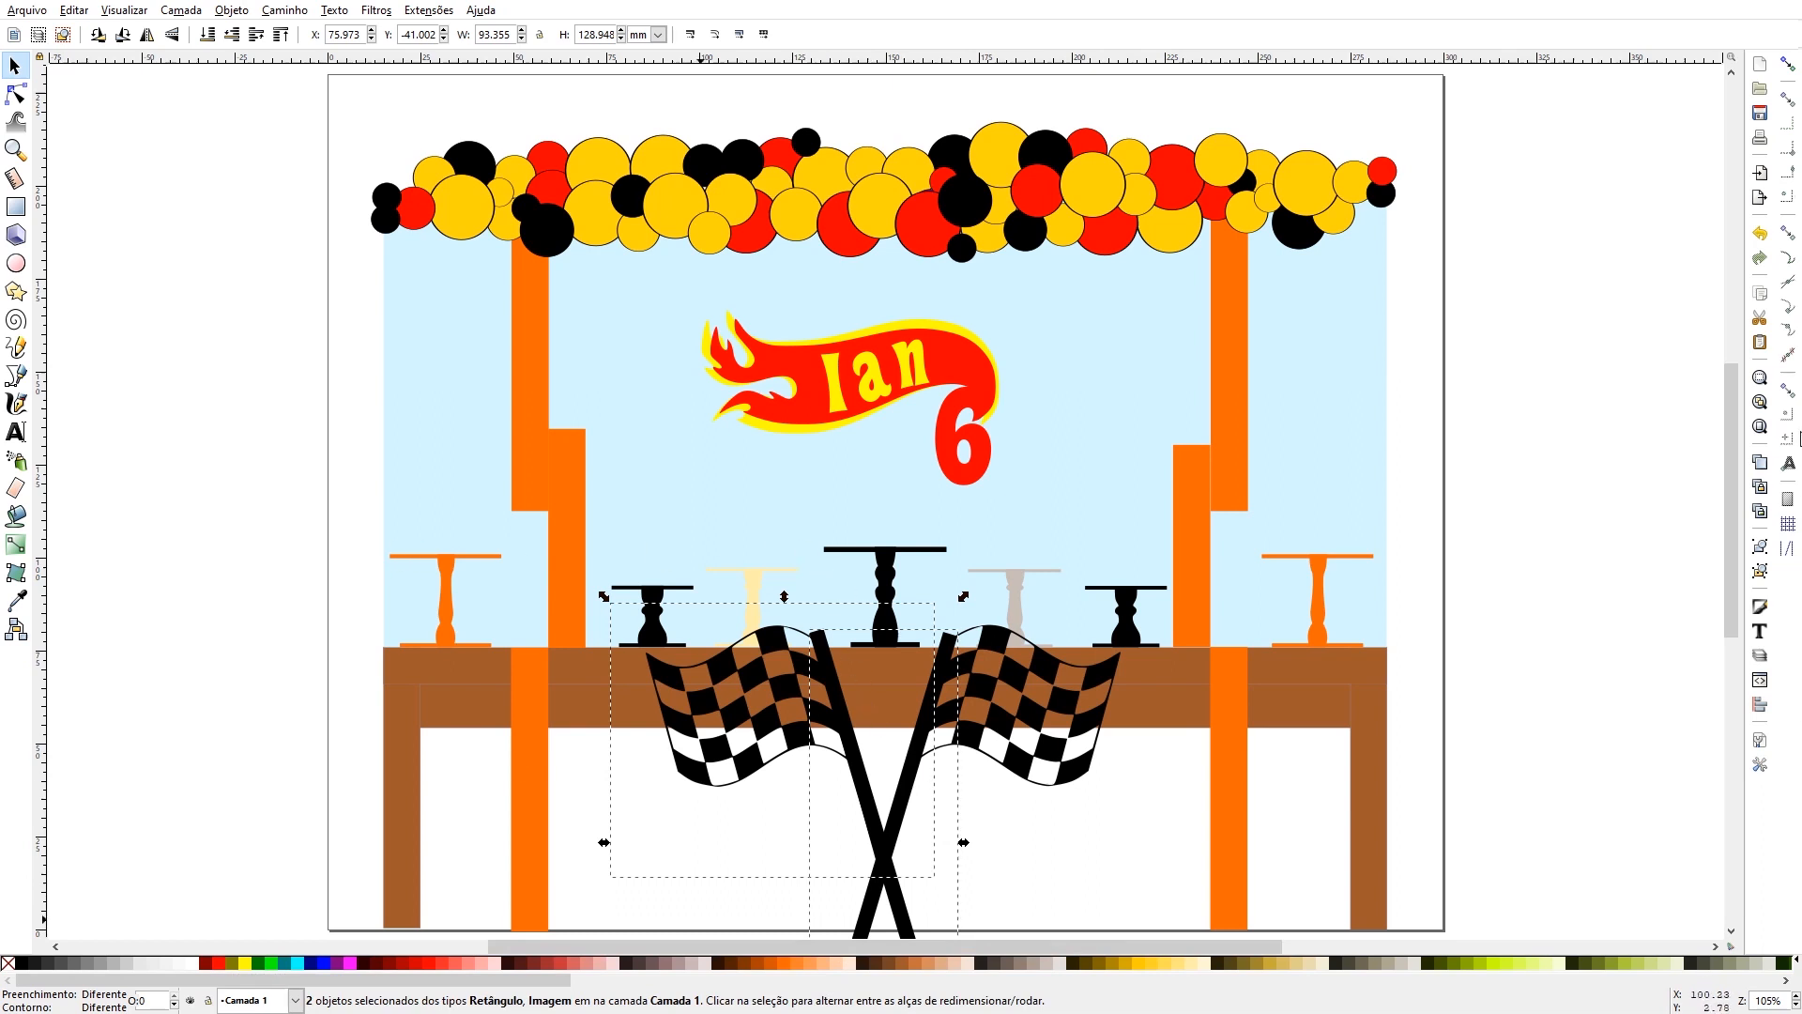
click(1597, 364)
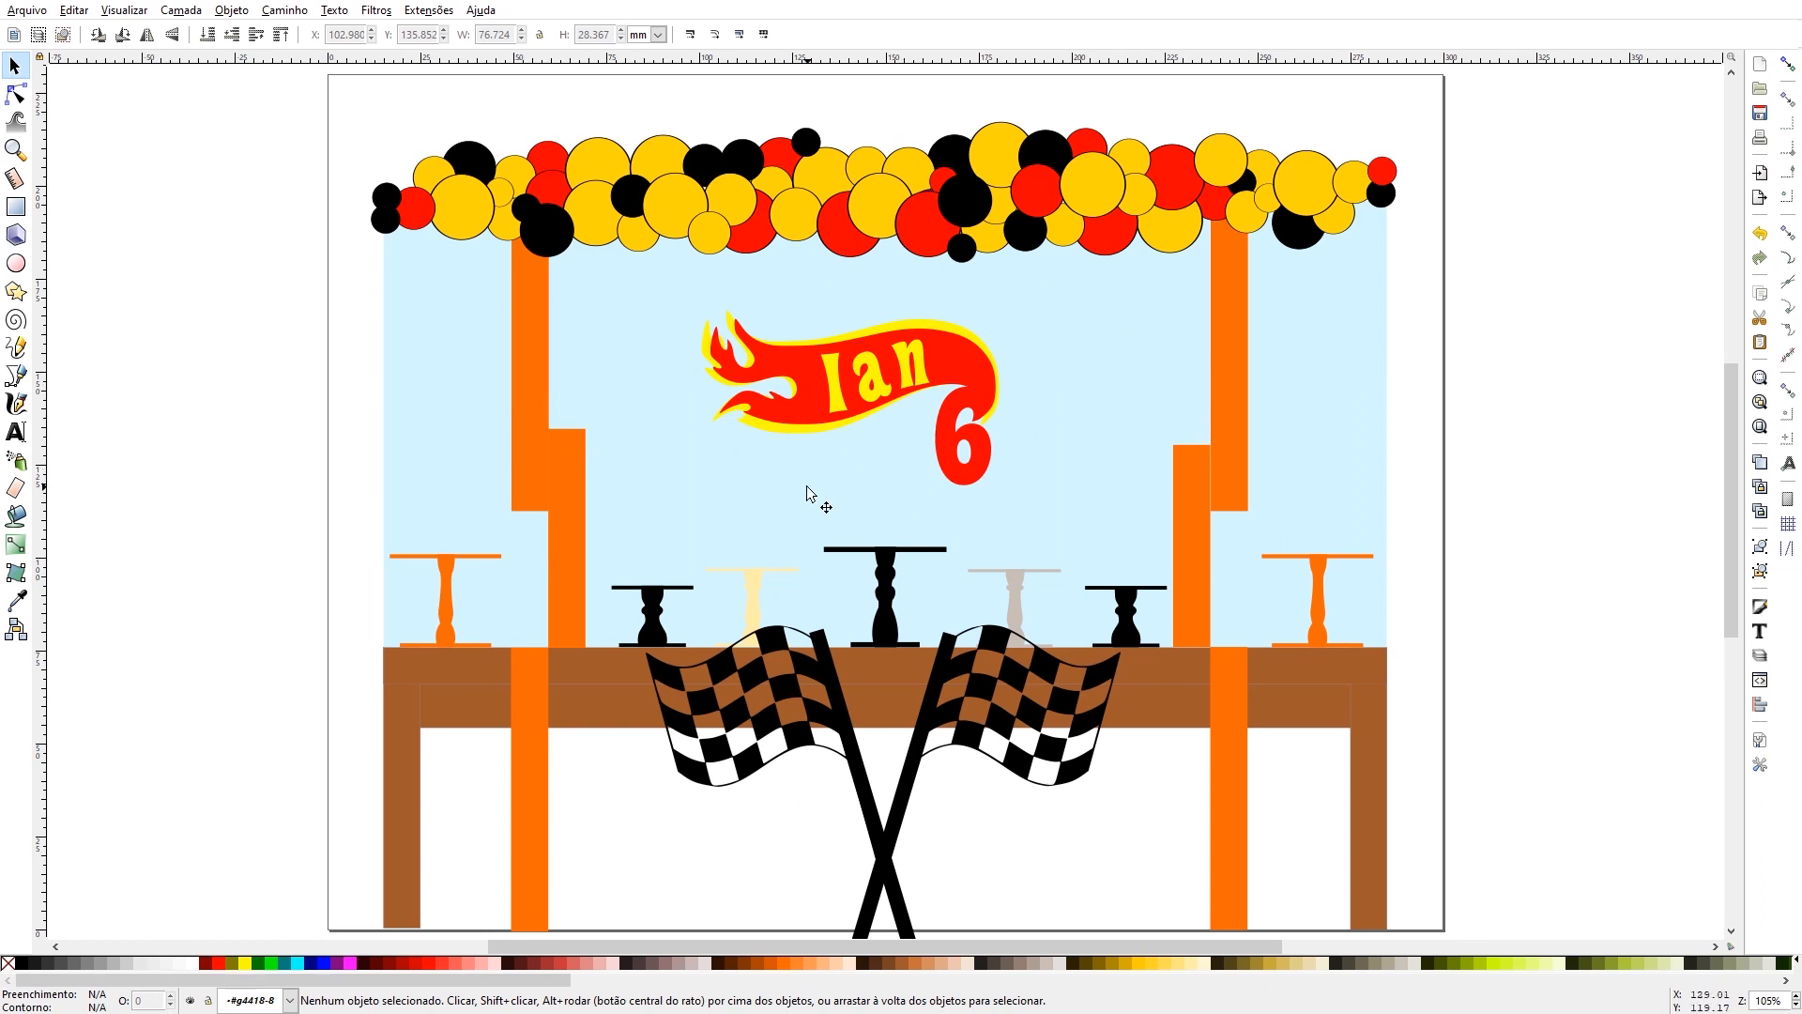
- Check the dimensions of the left orange panels, the flame's red and yellow shapes, and the number 6
click(528, 456)
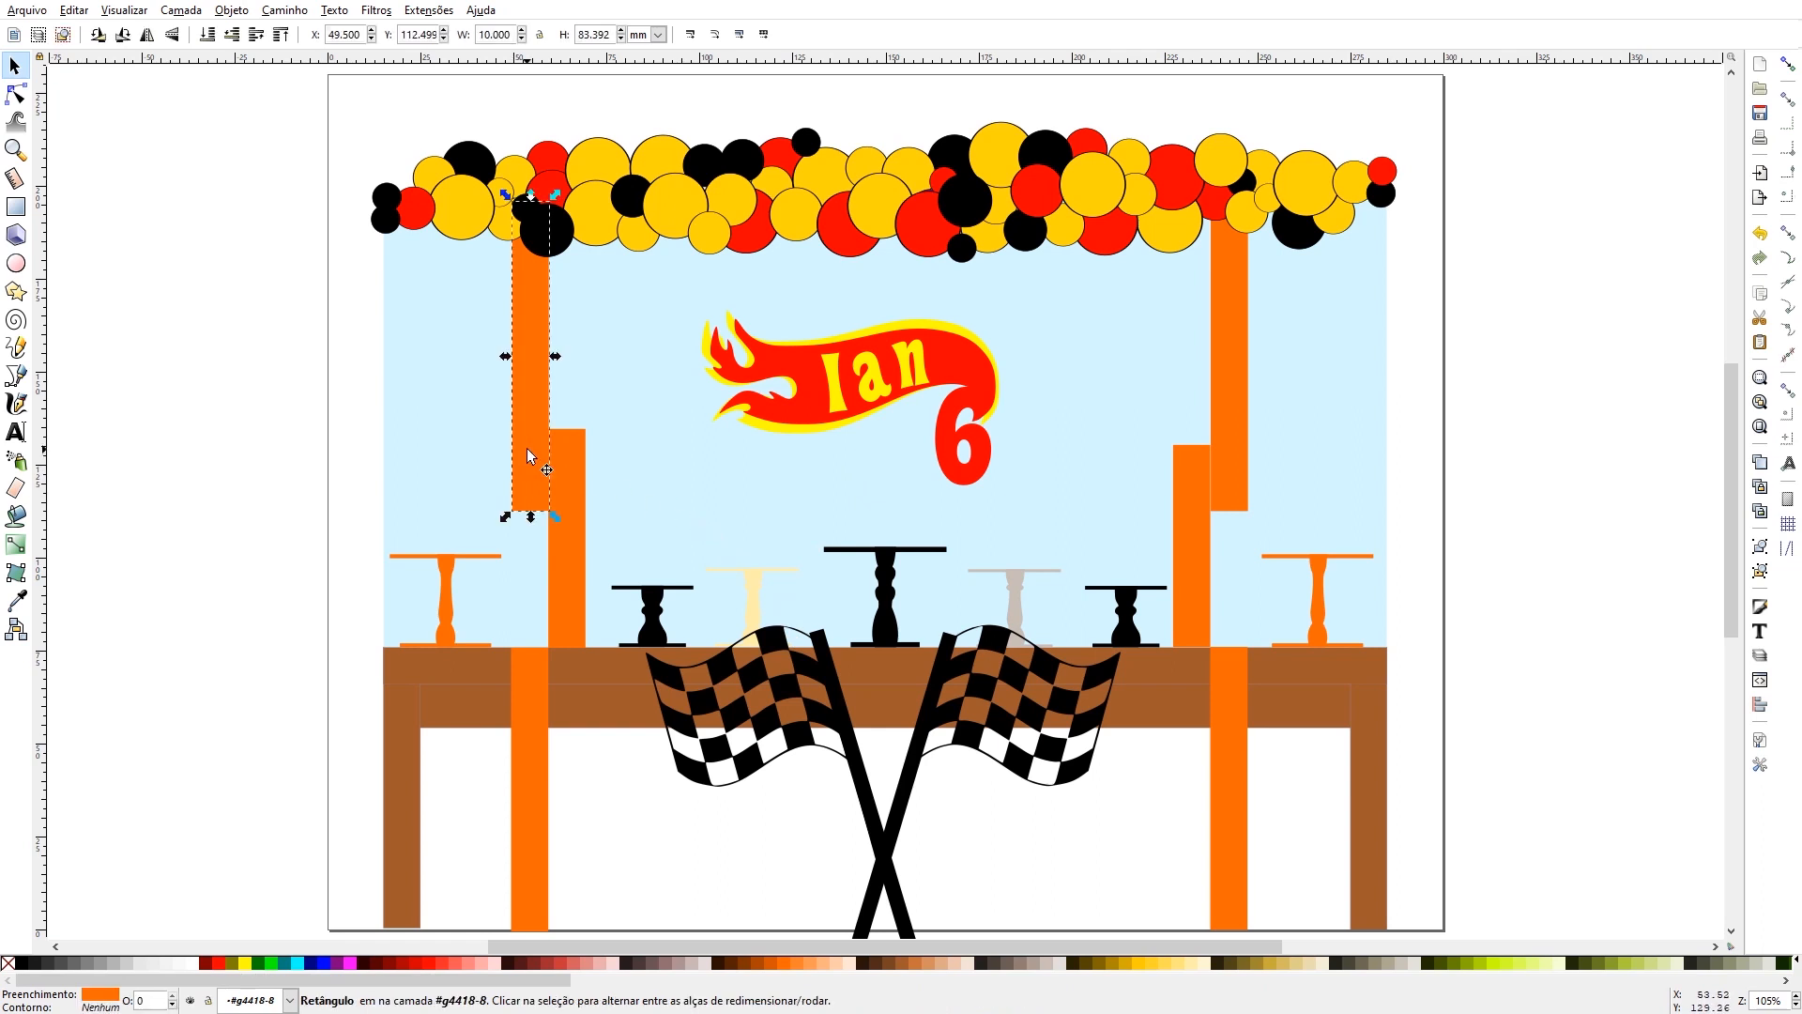
click(570, 466)
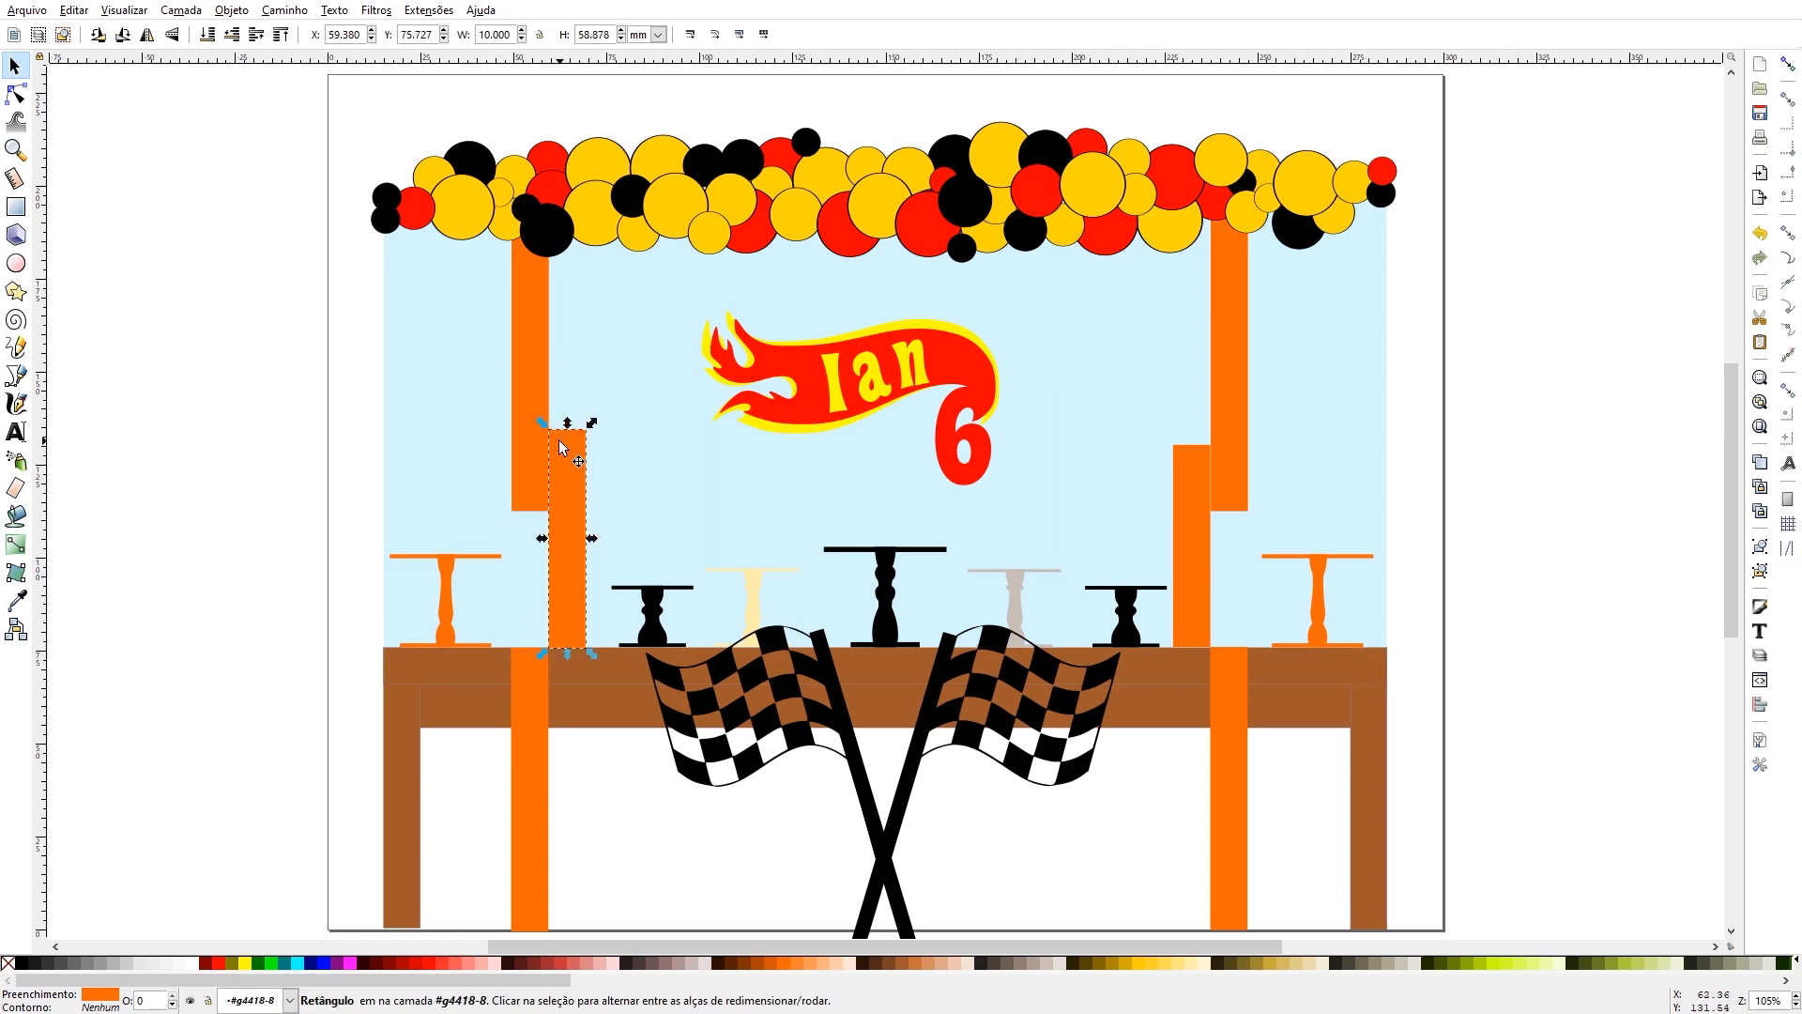
click(531, 399)
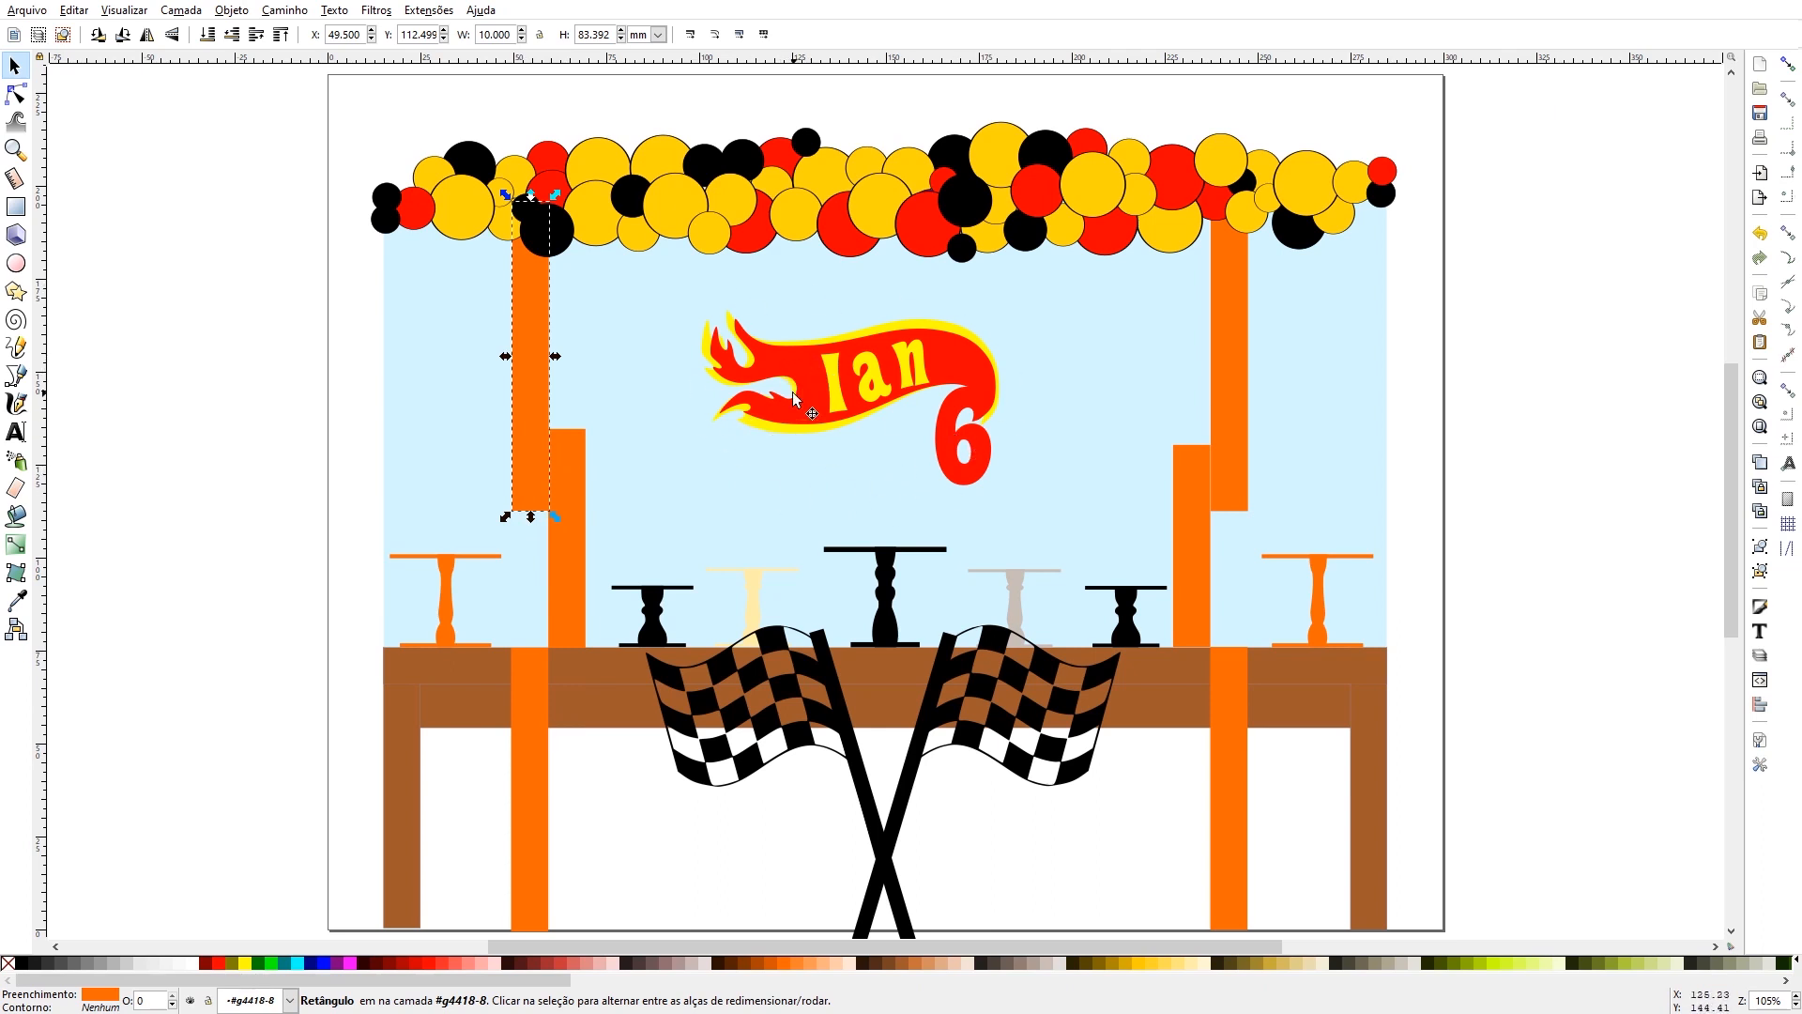
click(780, 422)
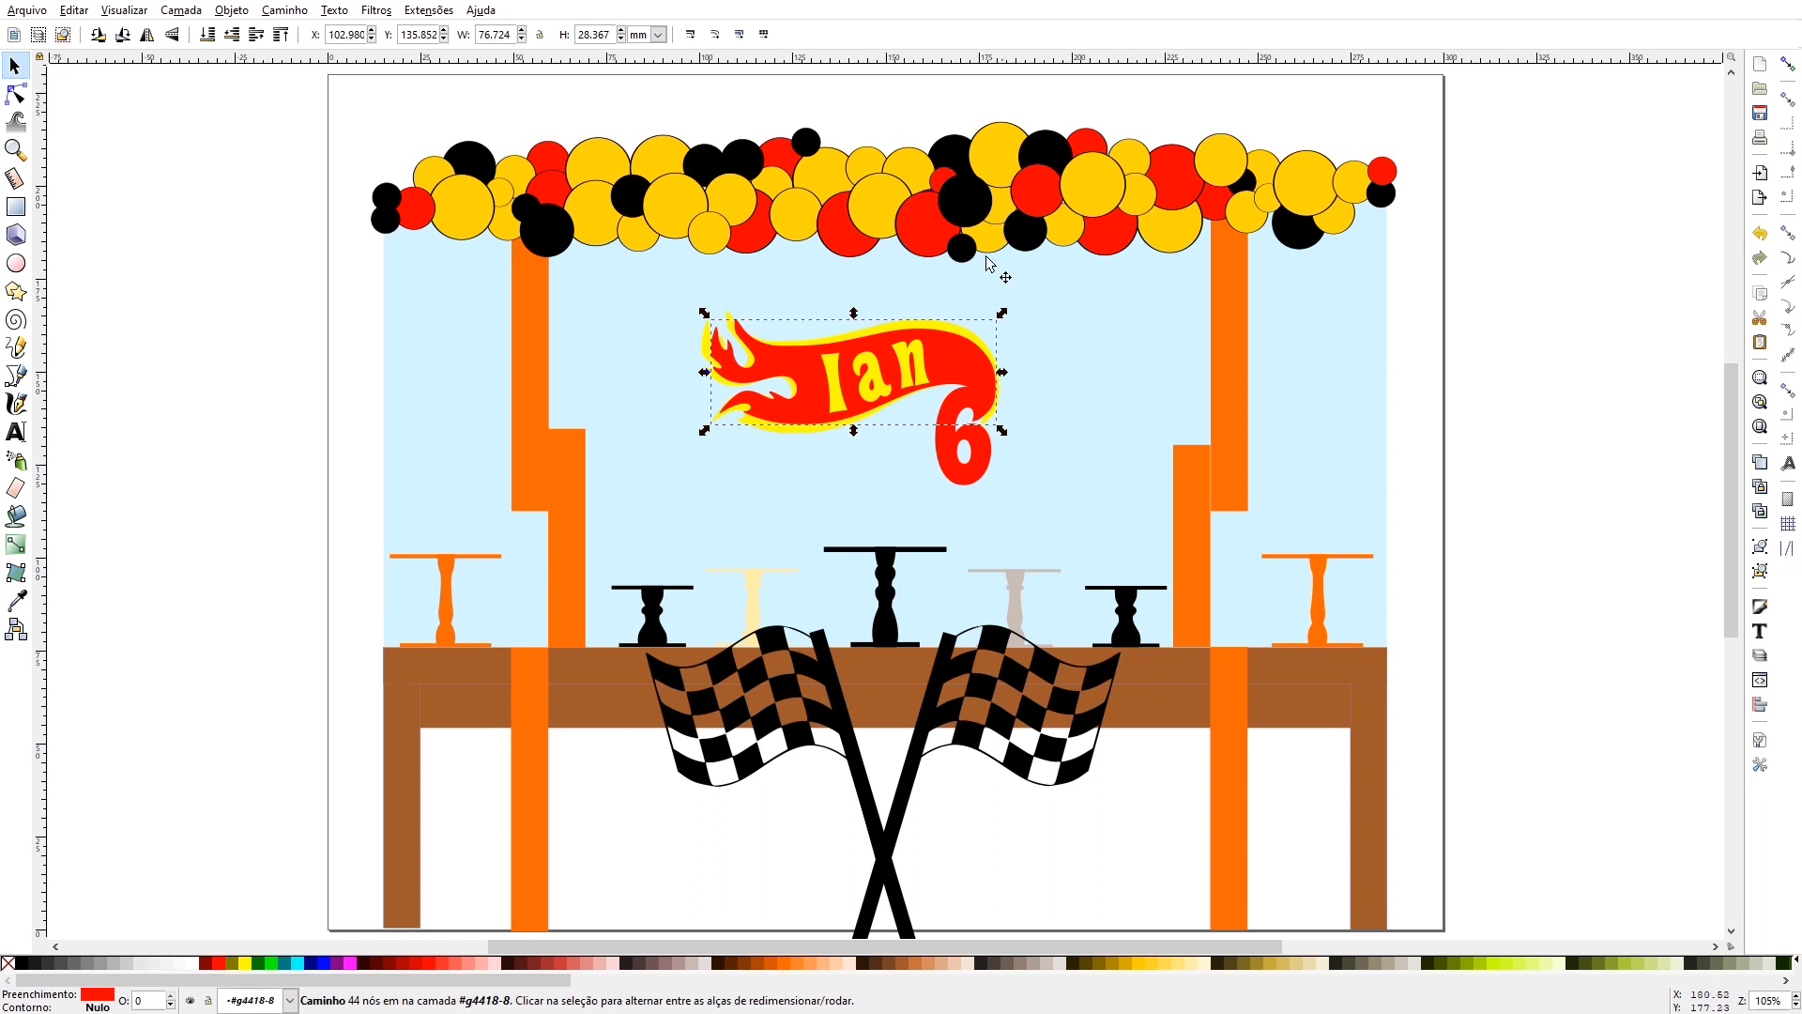
click(765, 435)
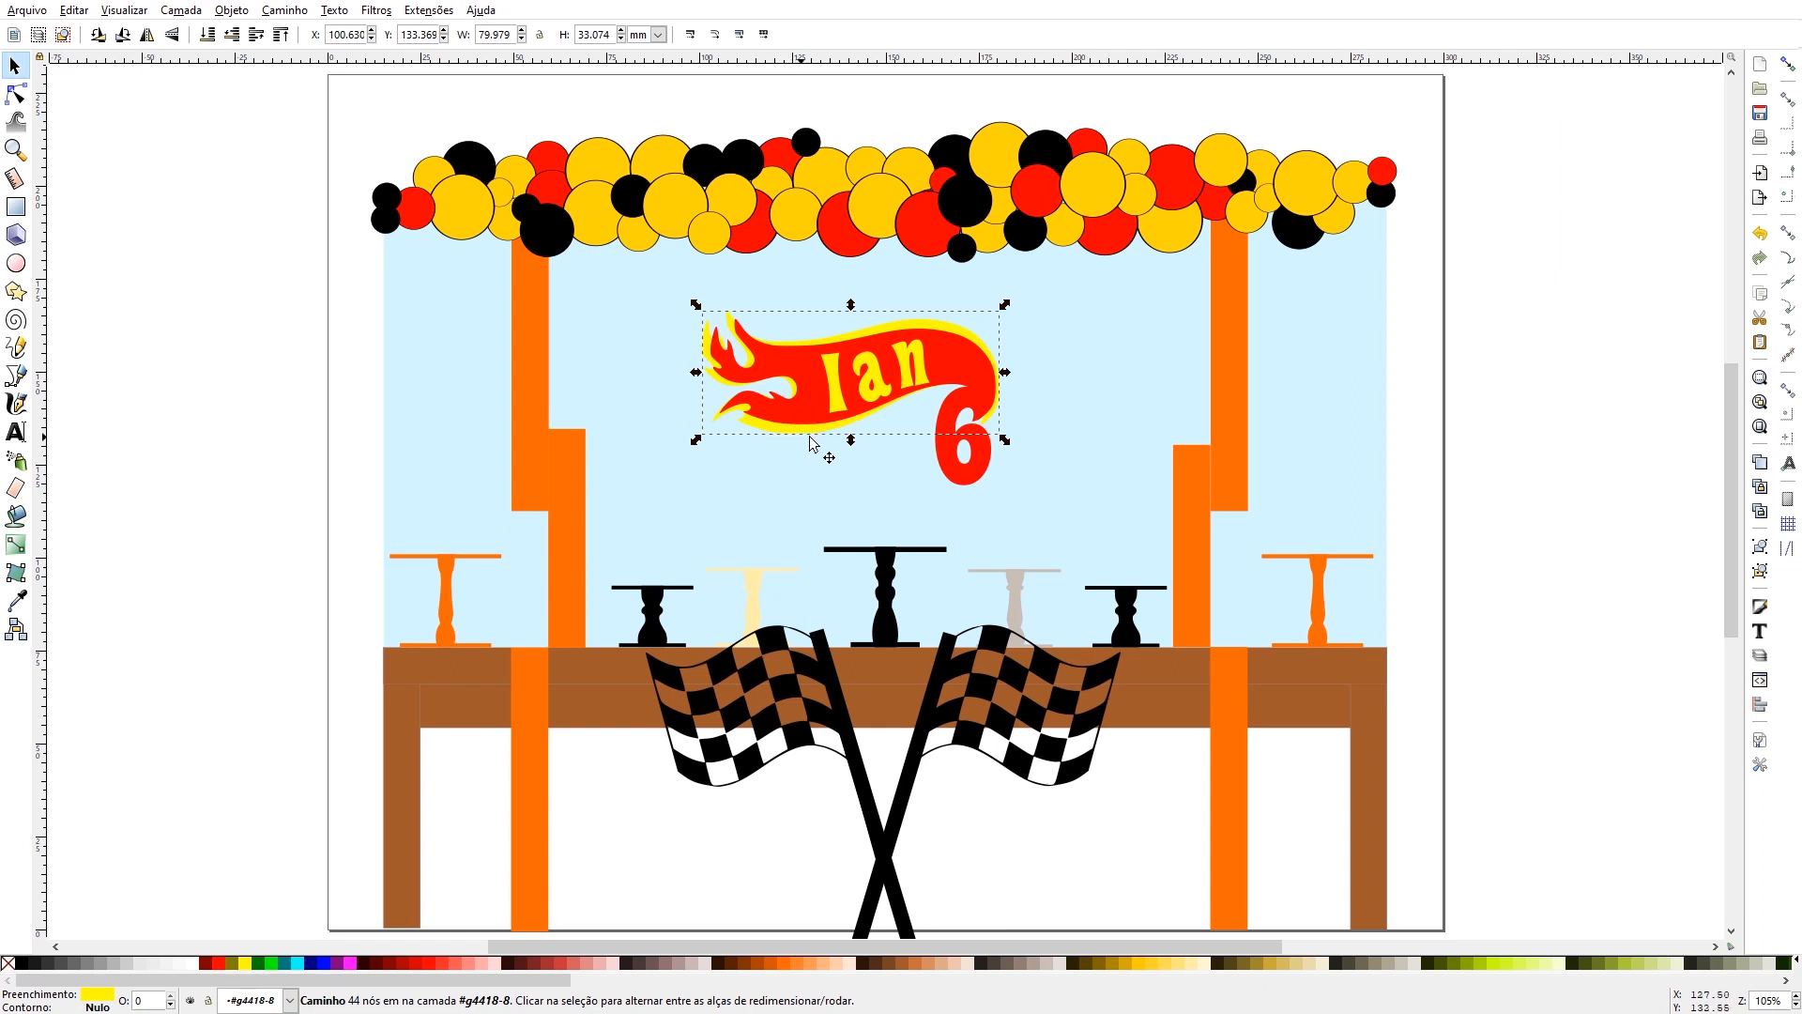
click(951, 479)
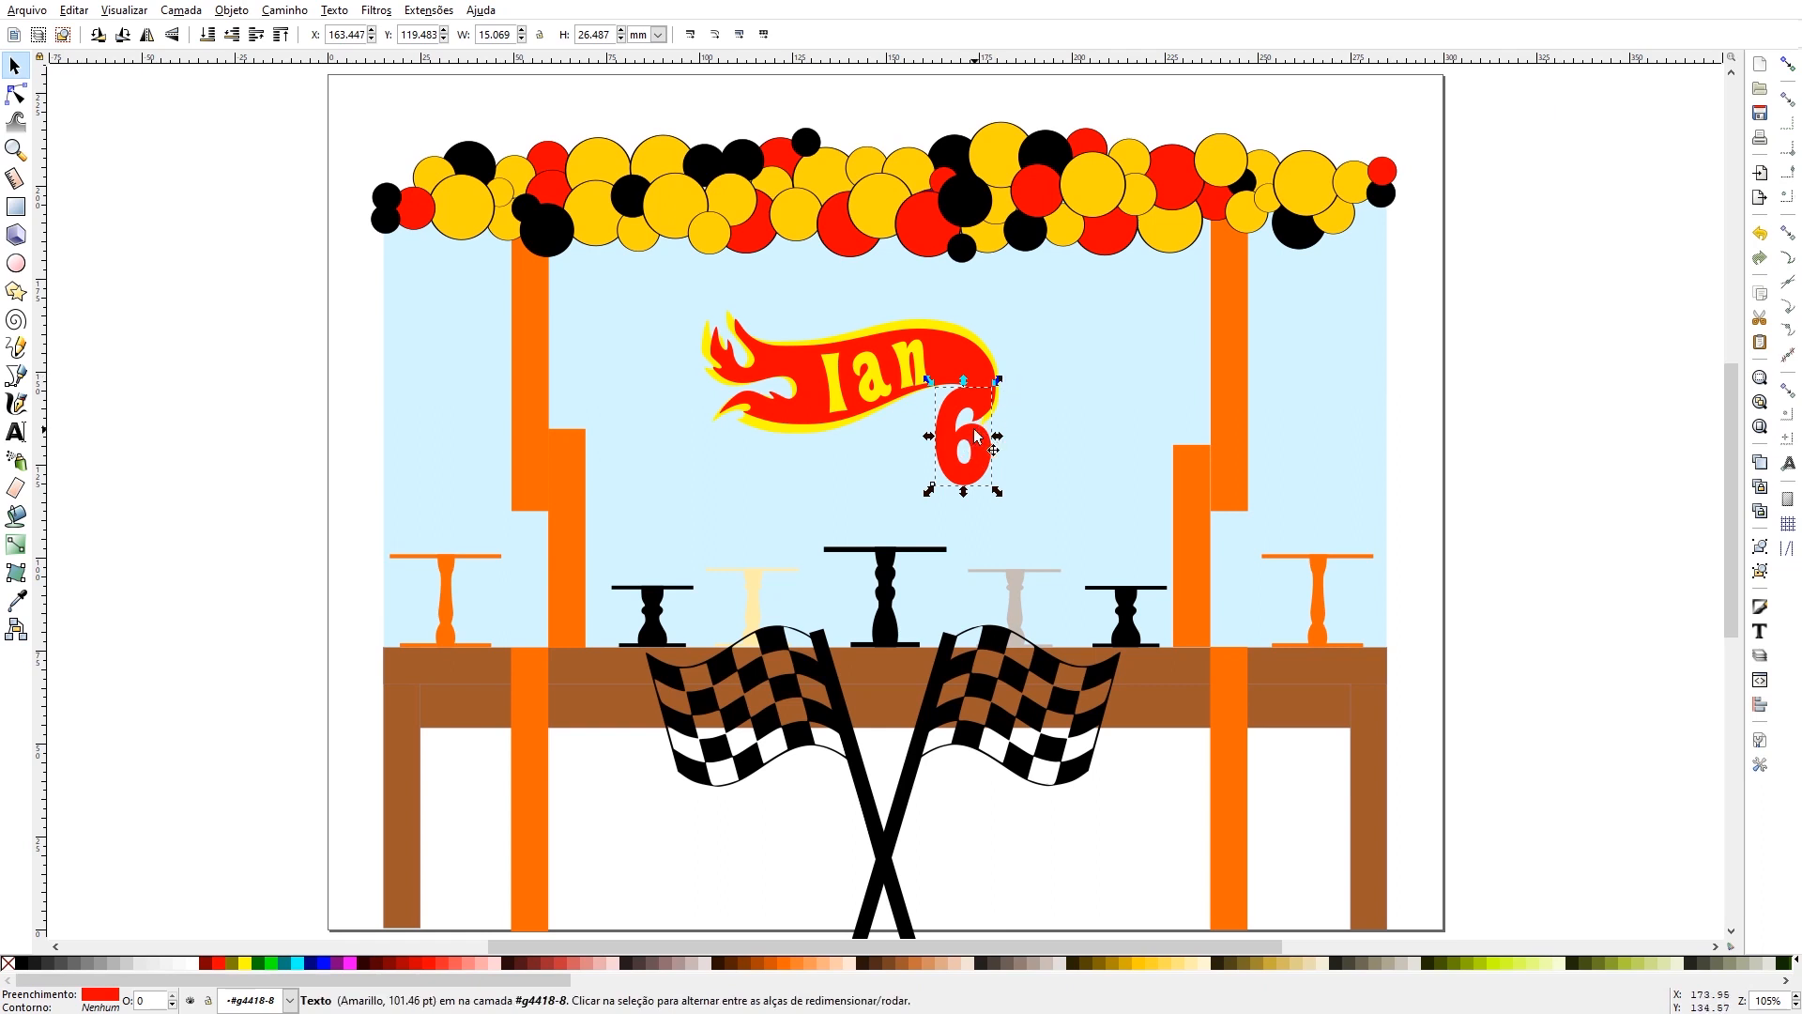
- Create a new blank document
click(23, 10)
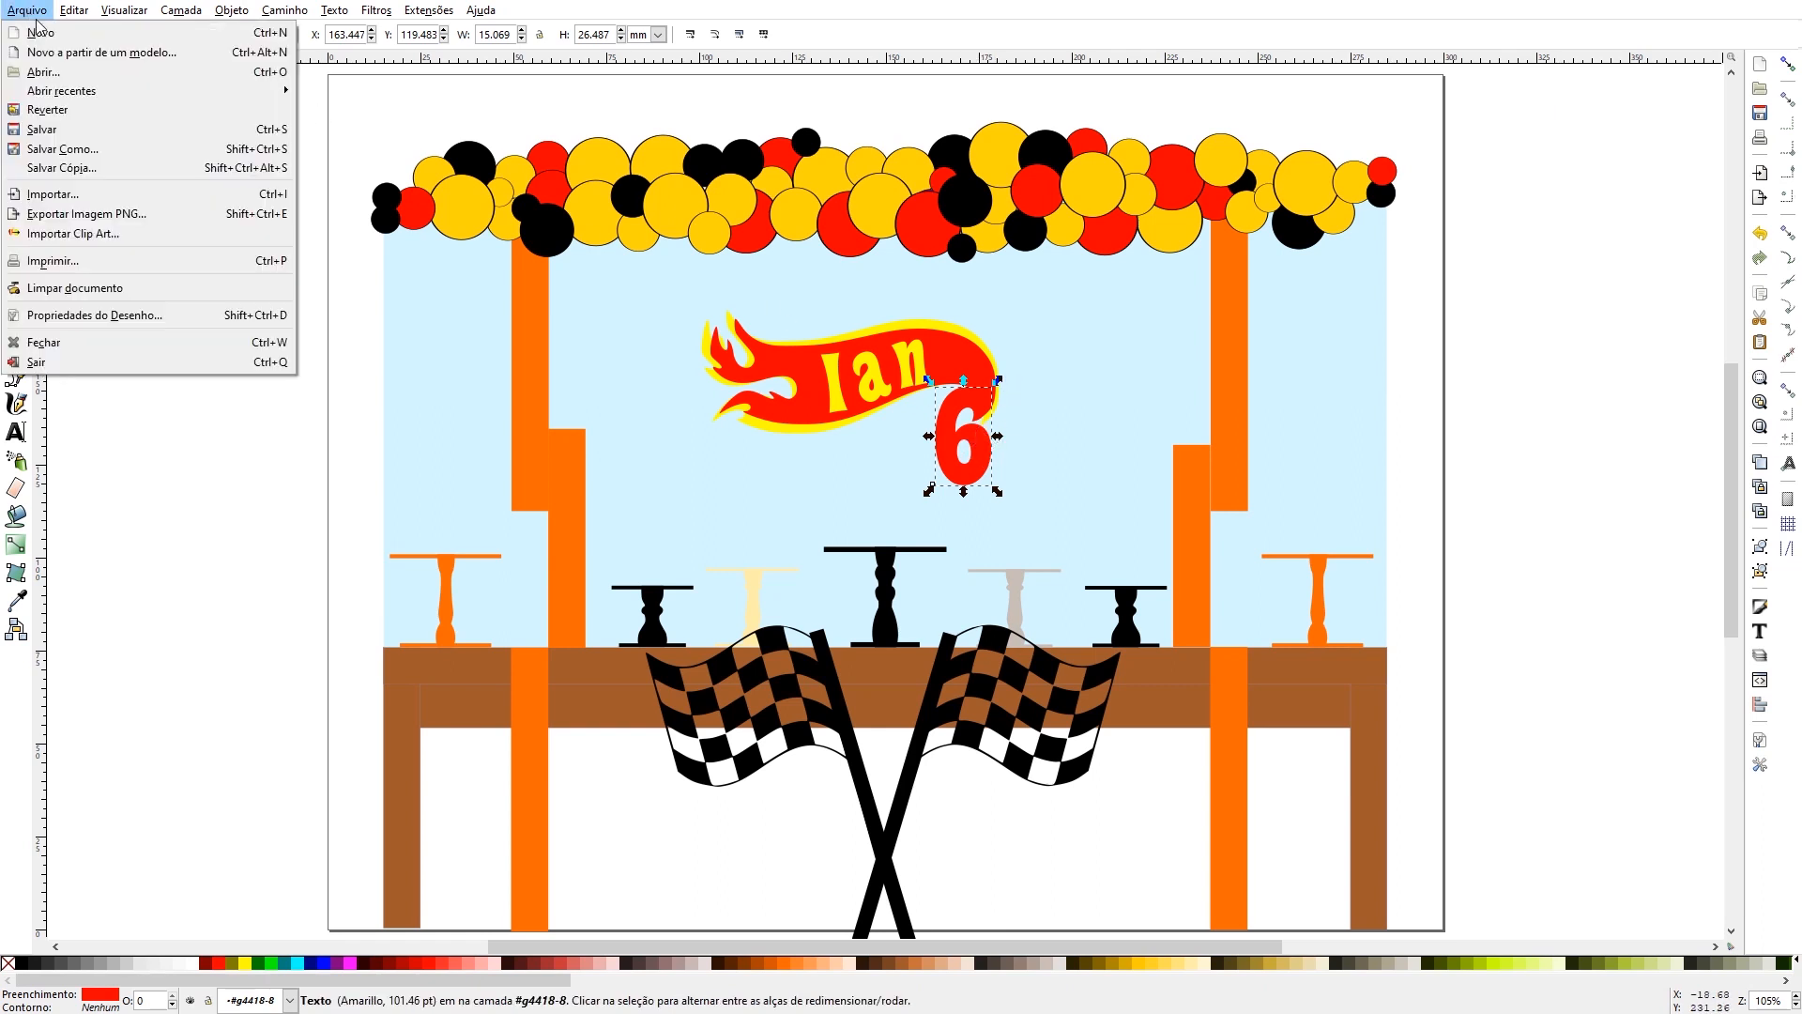
click(42, 32)
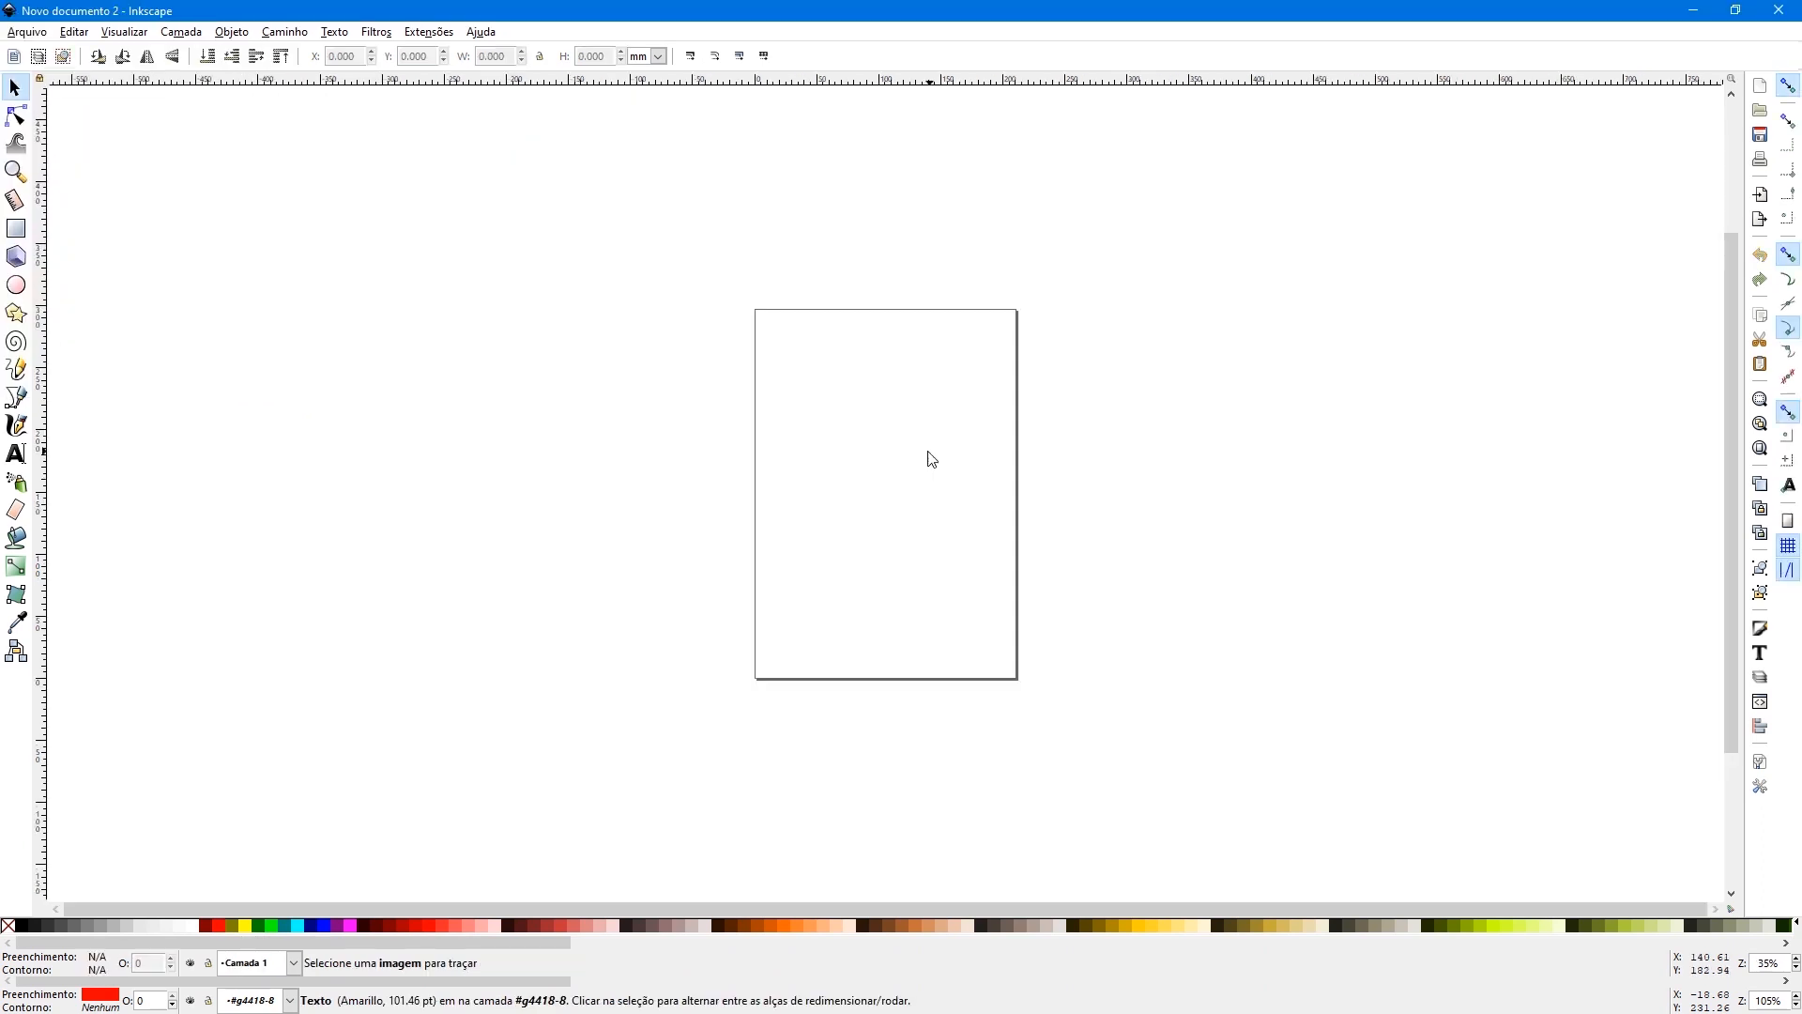
- Paste the copied number 6 into the new document and set the page size to A4
key(ctrl+v)
key(ctrl+shift+t)
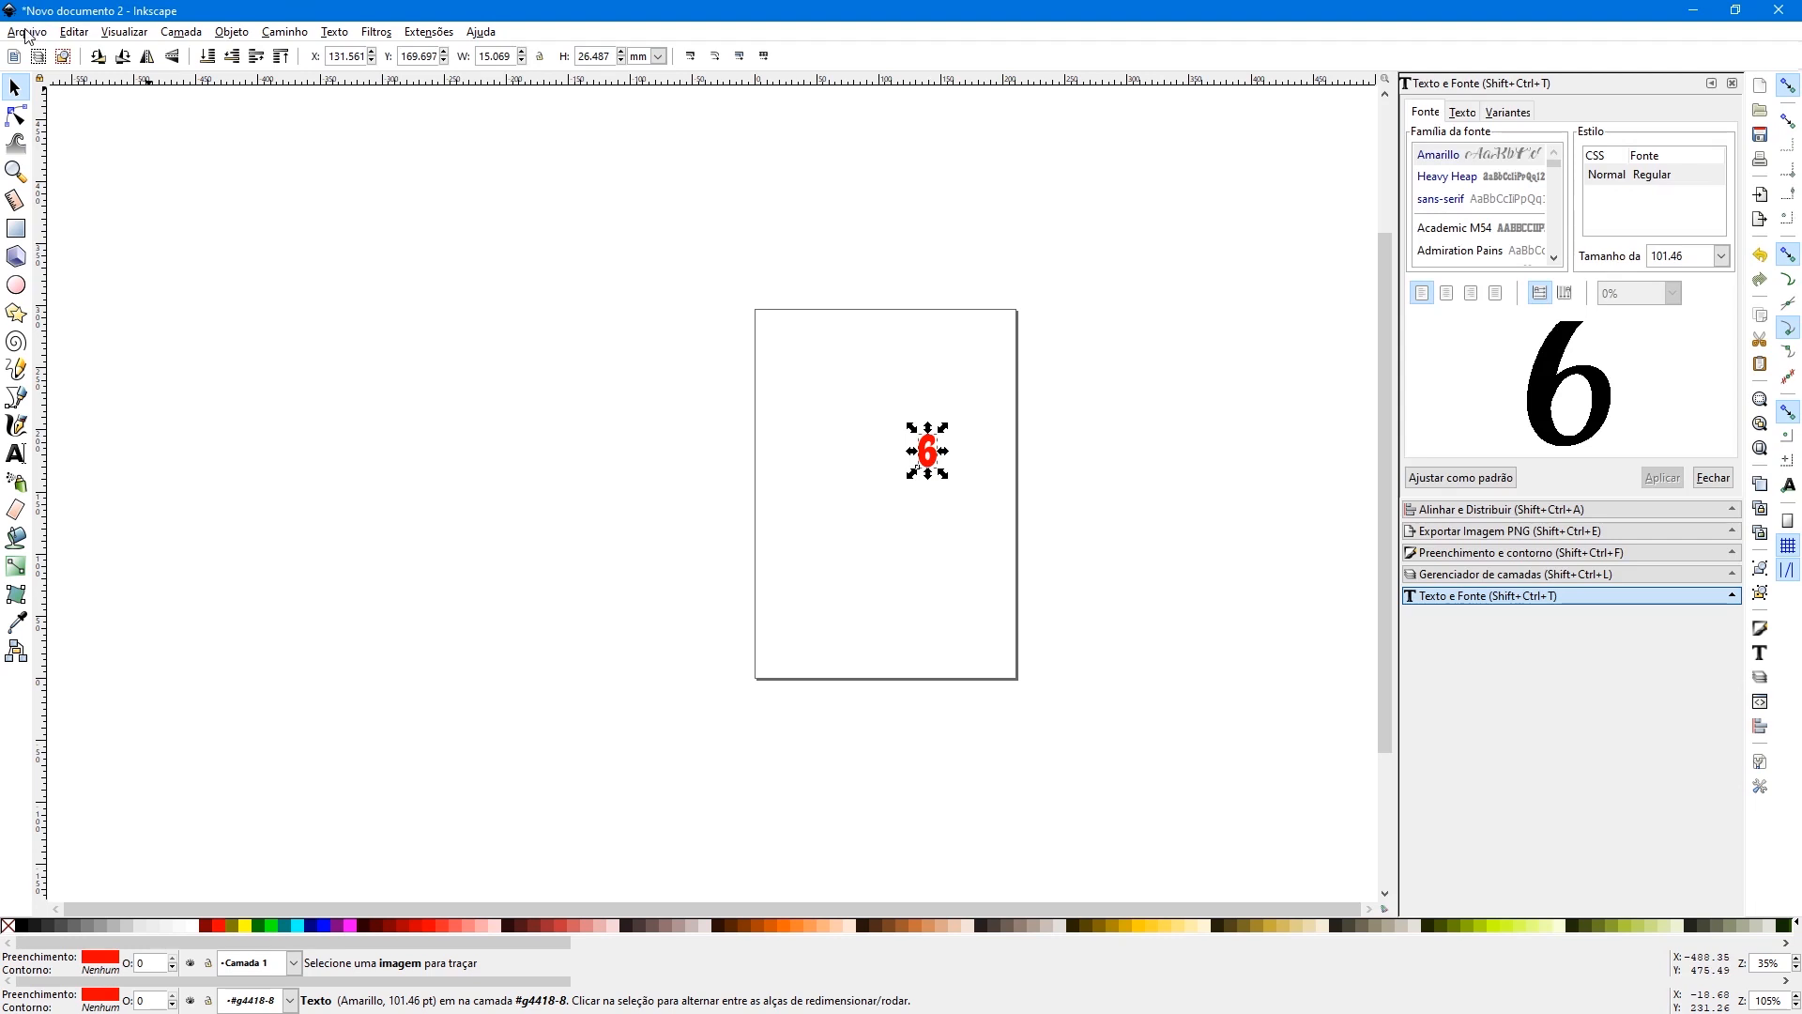
click(26, 33)
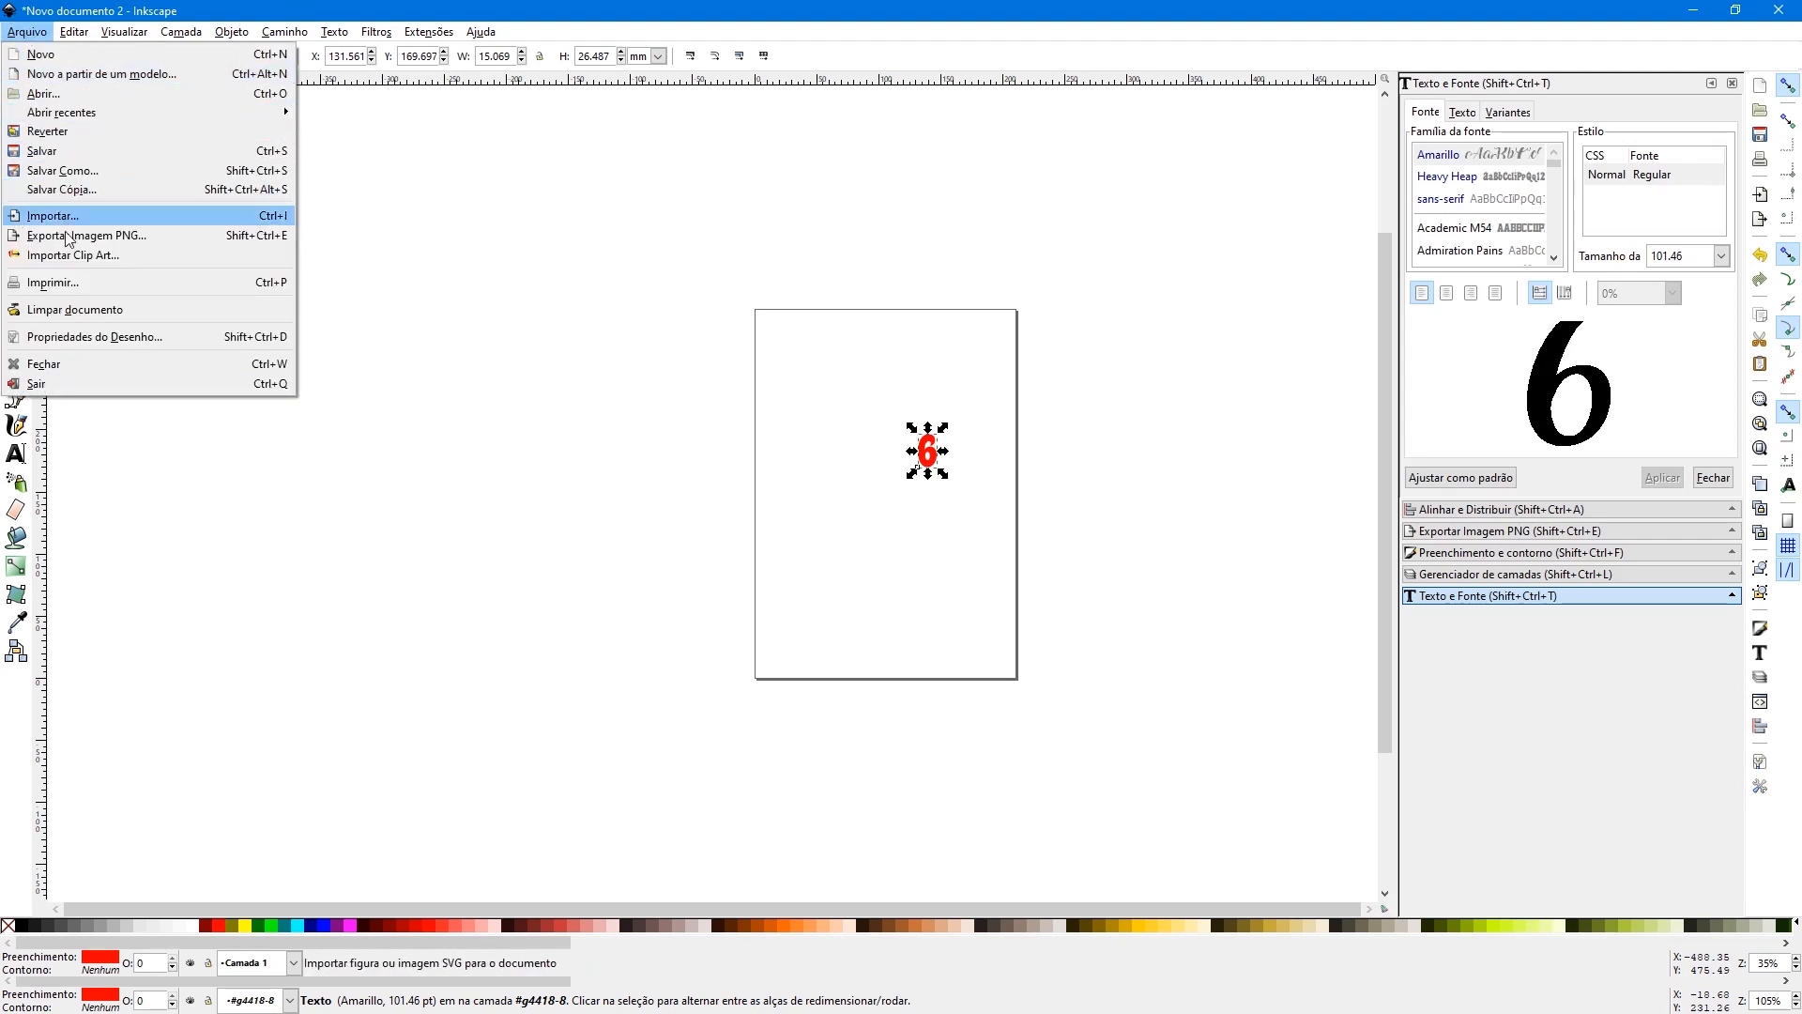
click(73, 337)
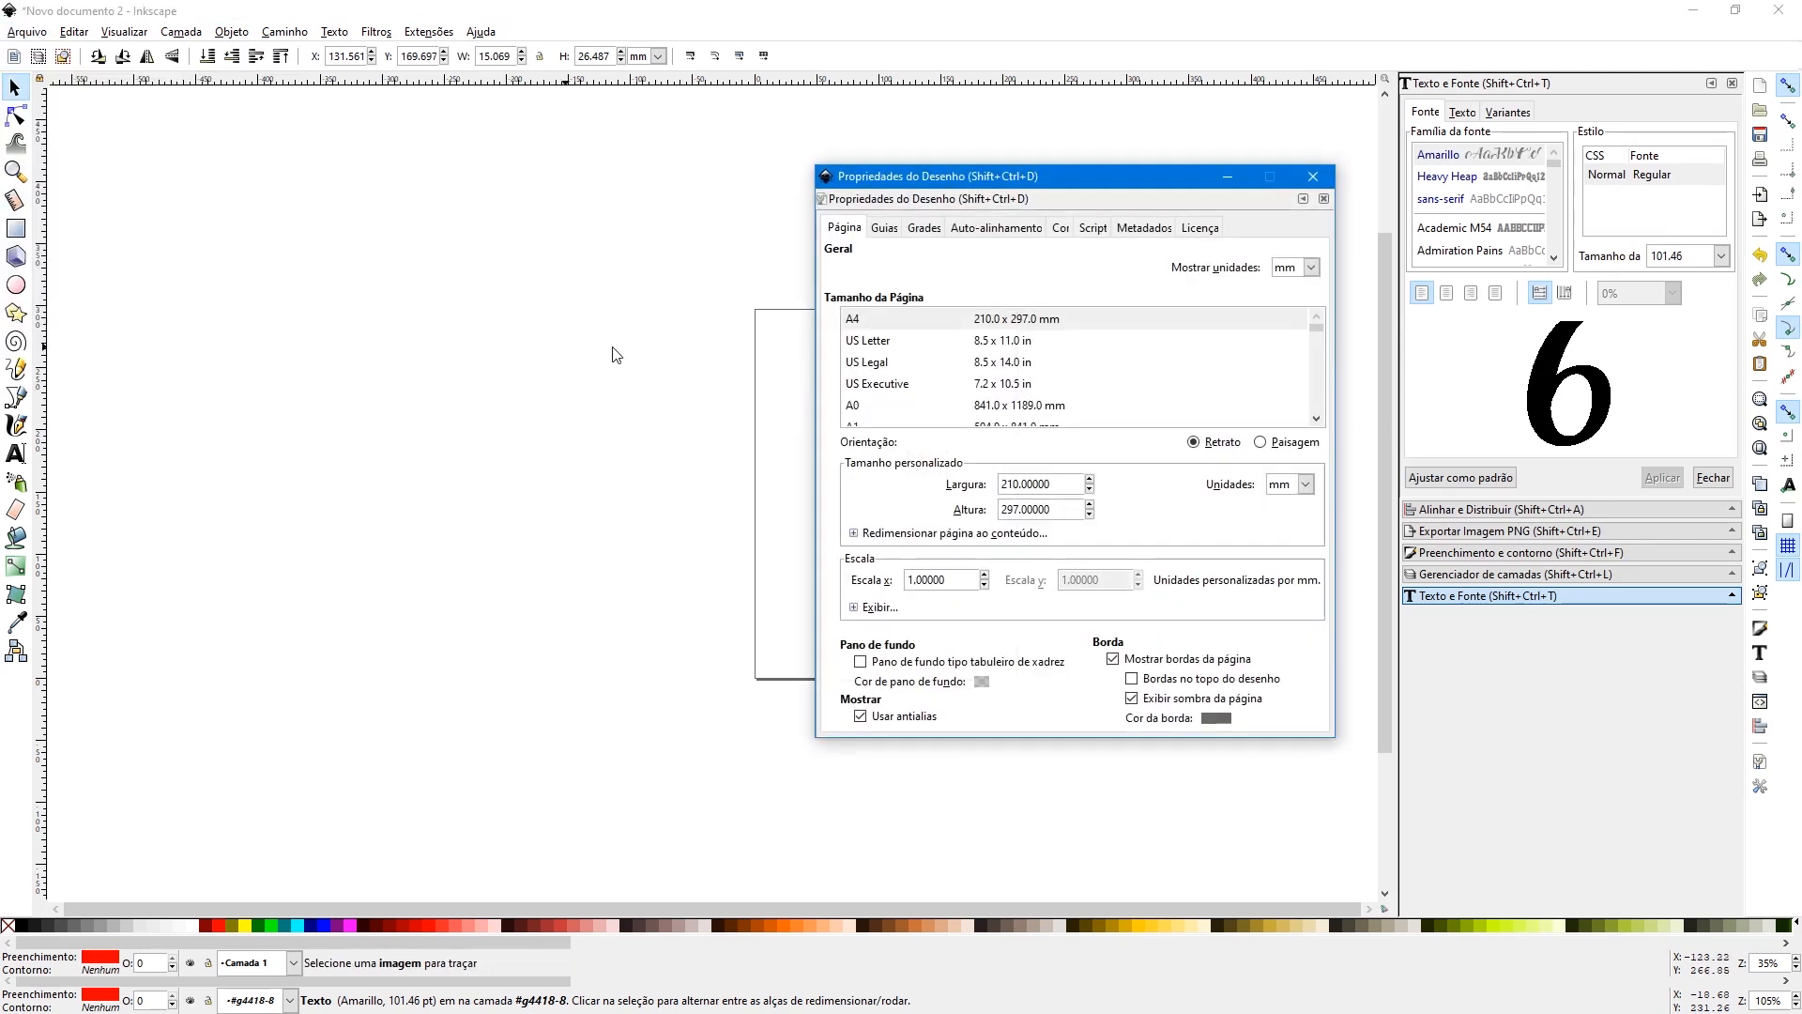
click(854, 321)
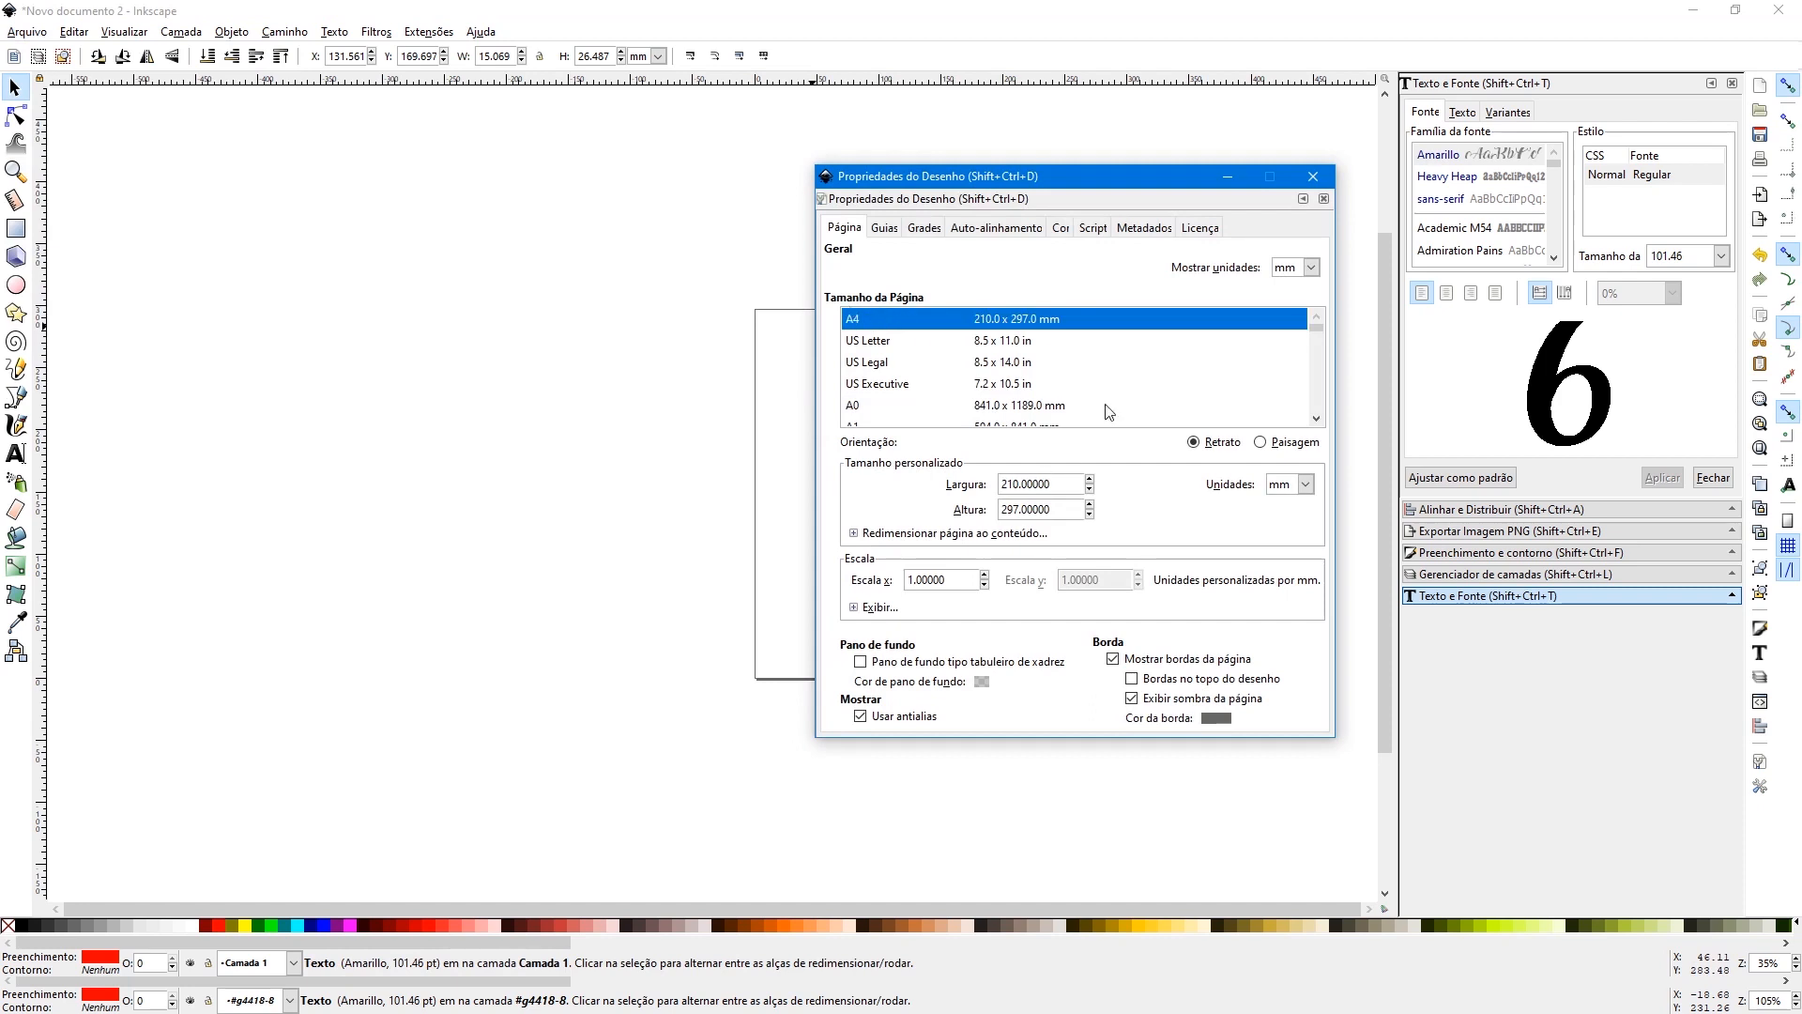
click(1316, 182)
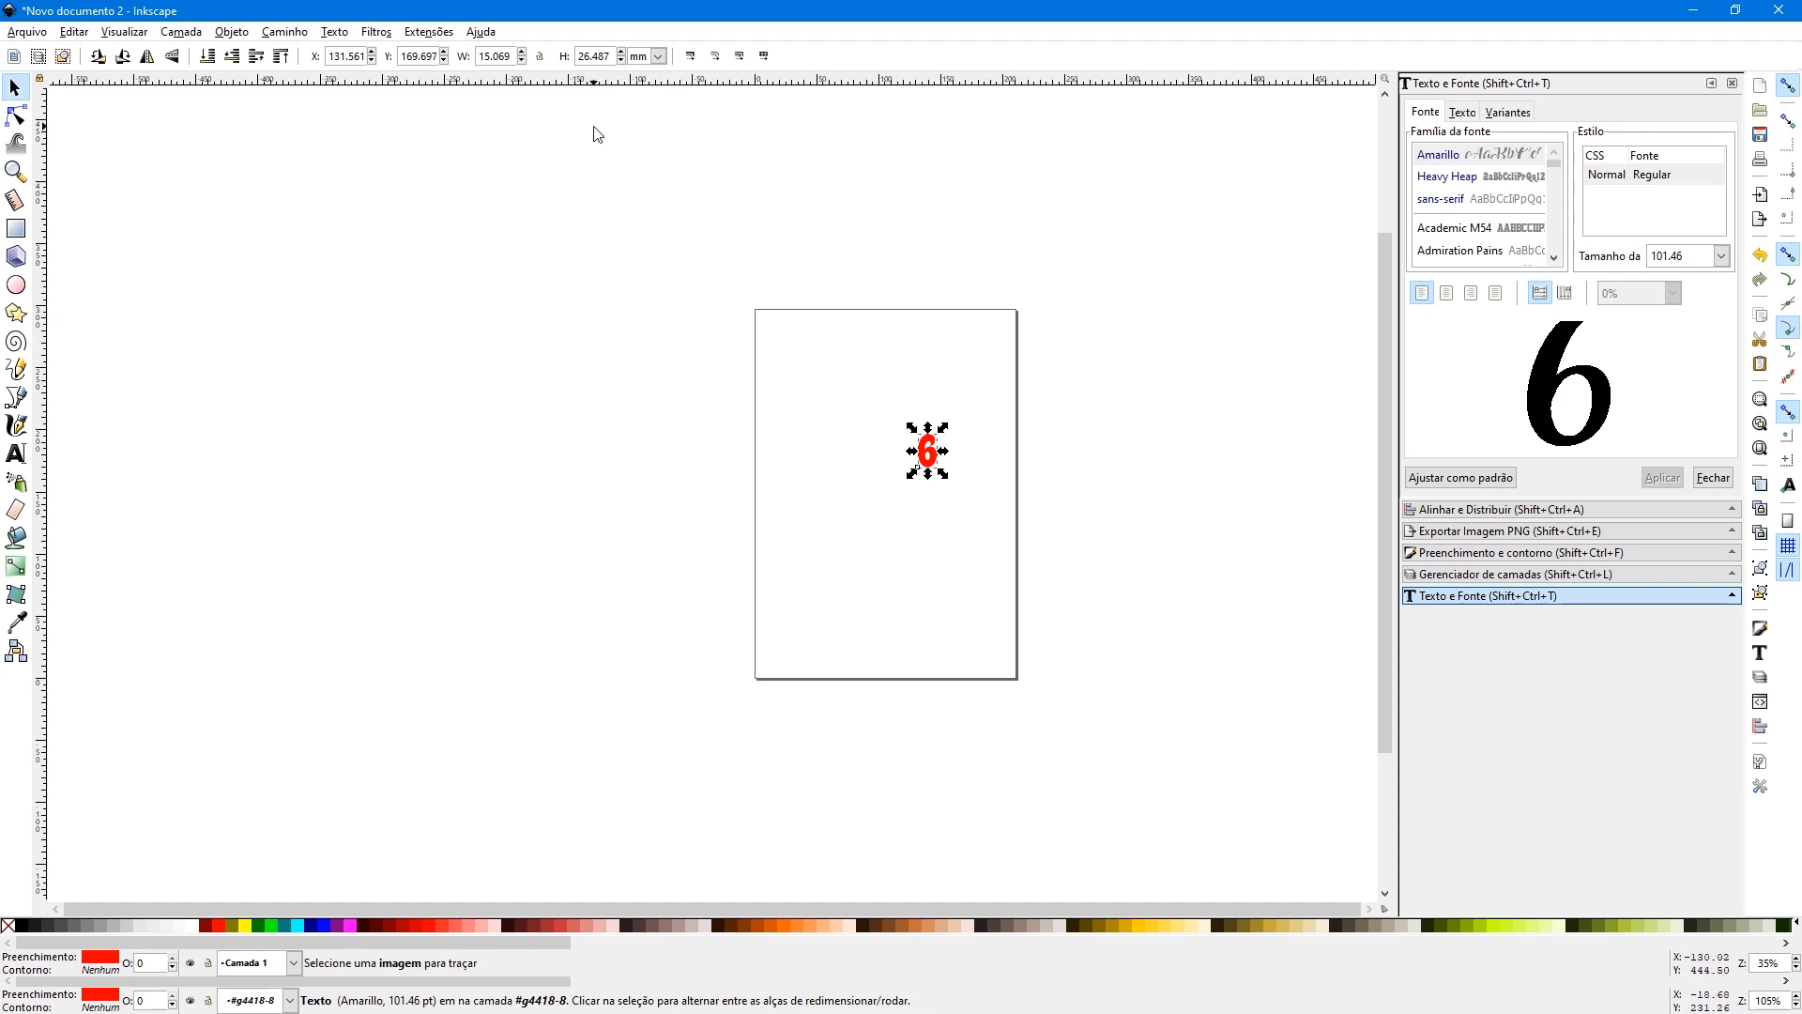
- Scale the number 6 proportionally to a height of 264.87 mm and move it to the middle of the page
click(539, 57)
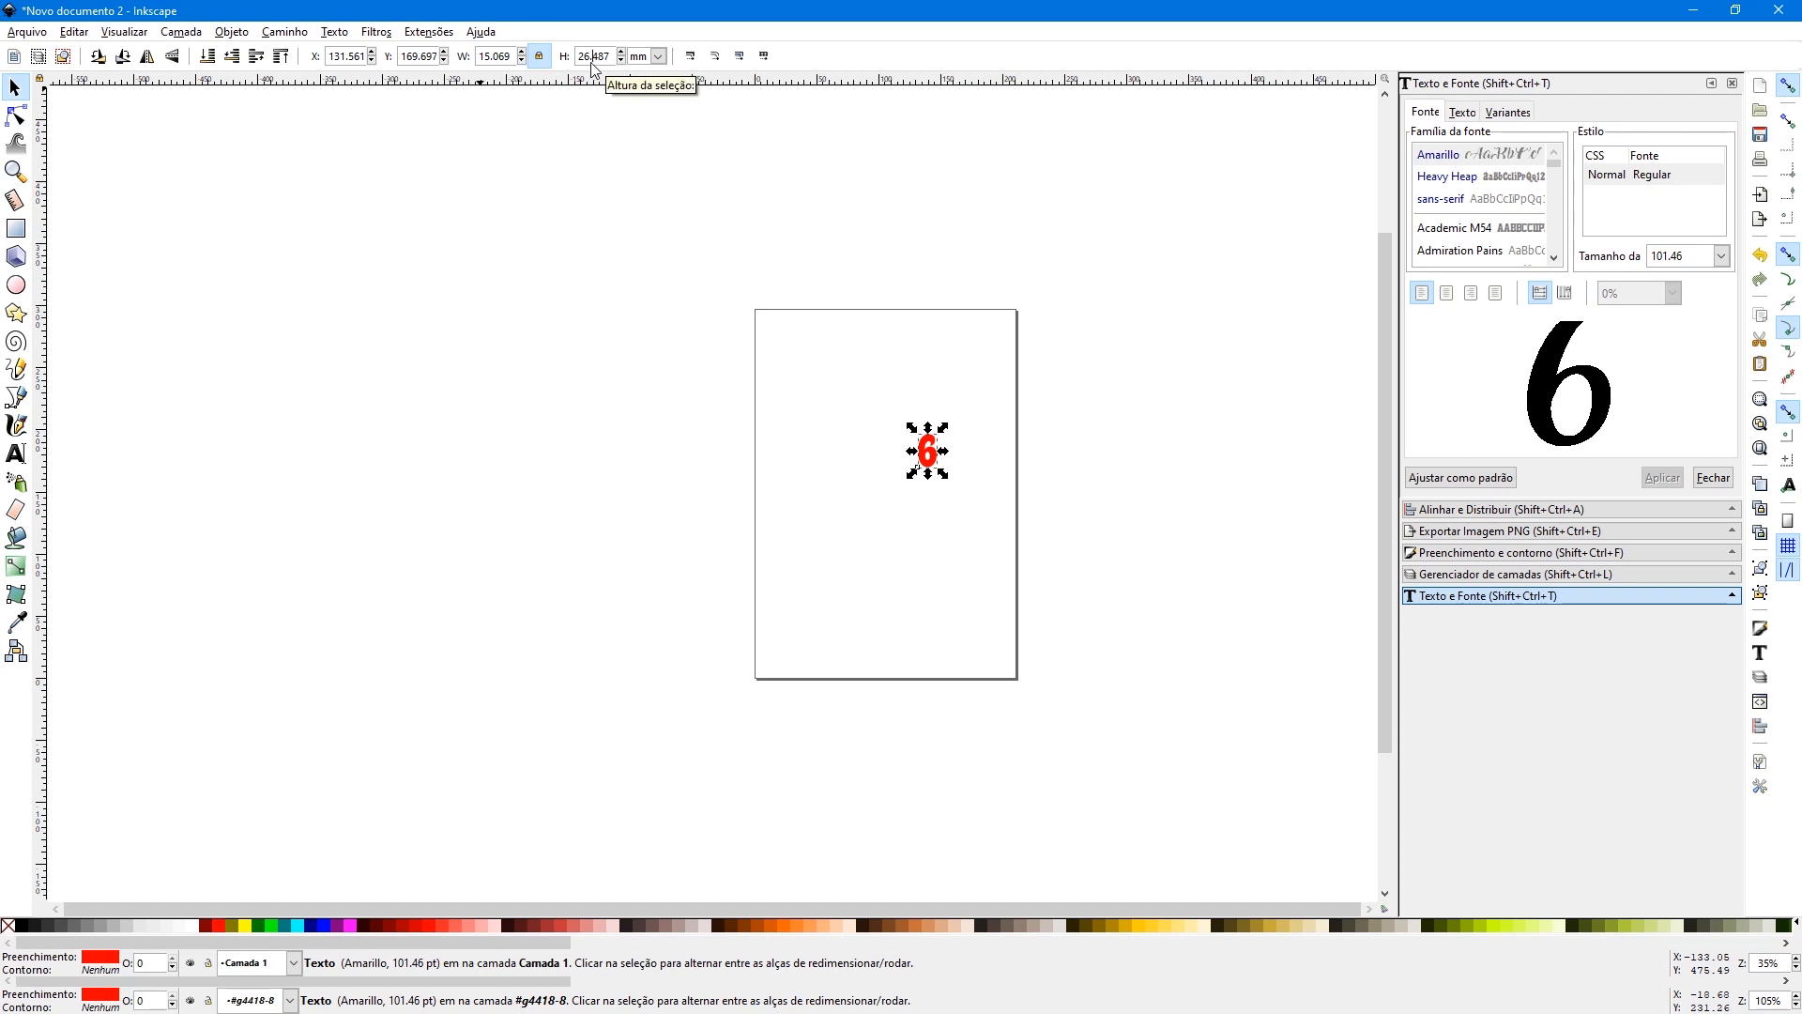
key(BackSpace)
text(.)
key(Return)
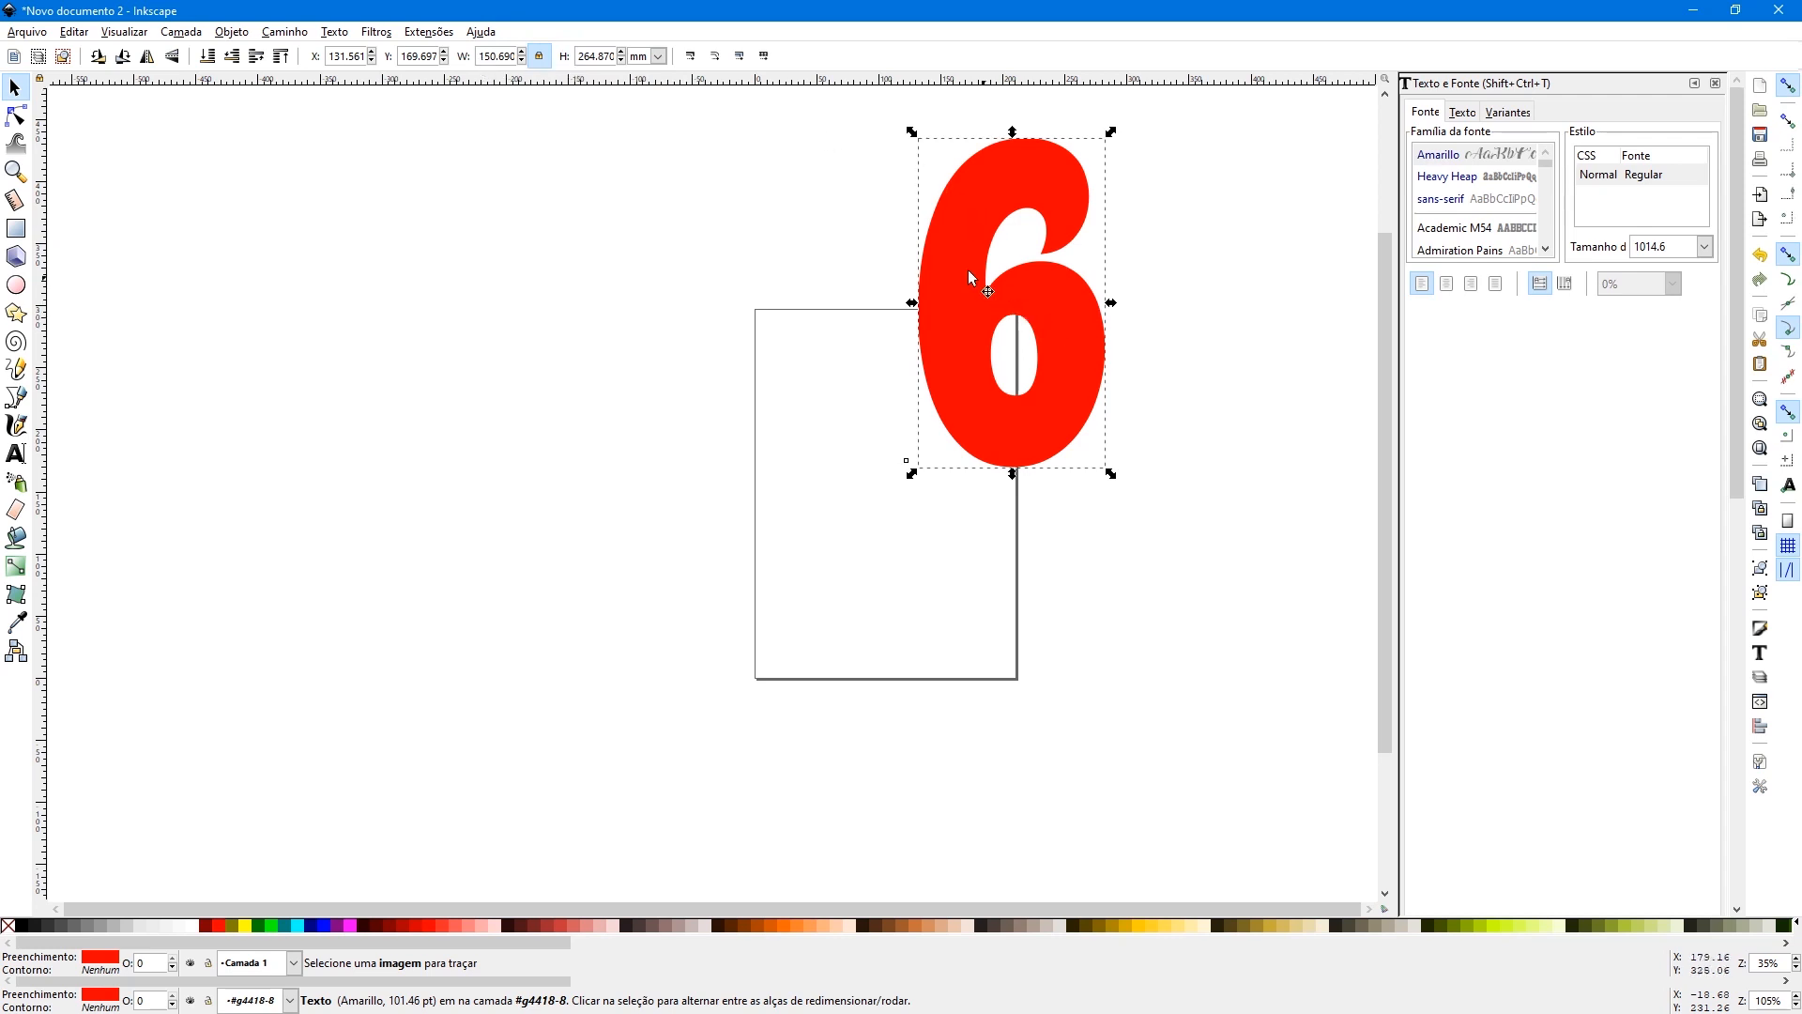
drag(962, 269, 828, 463)
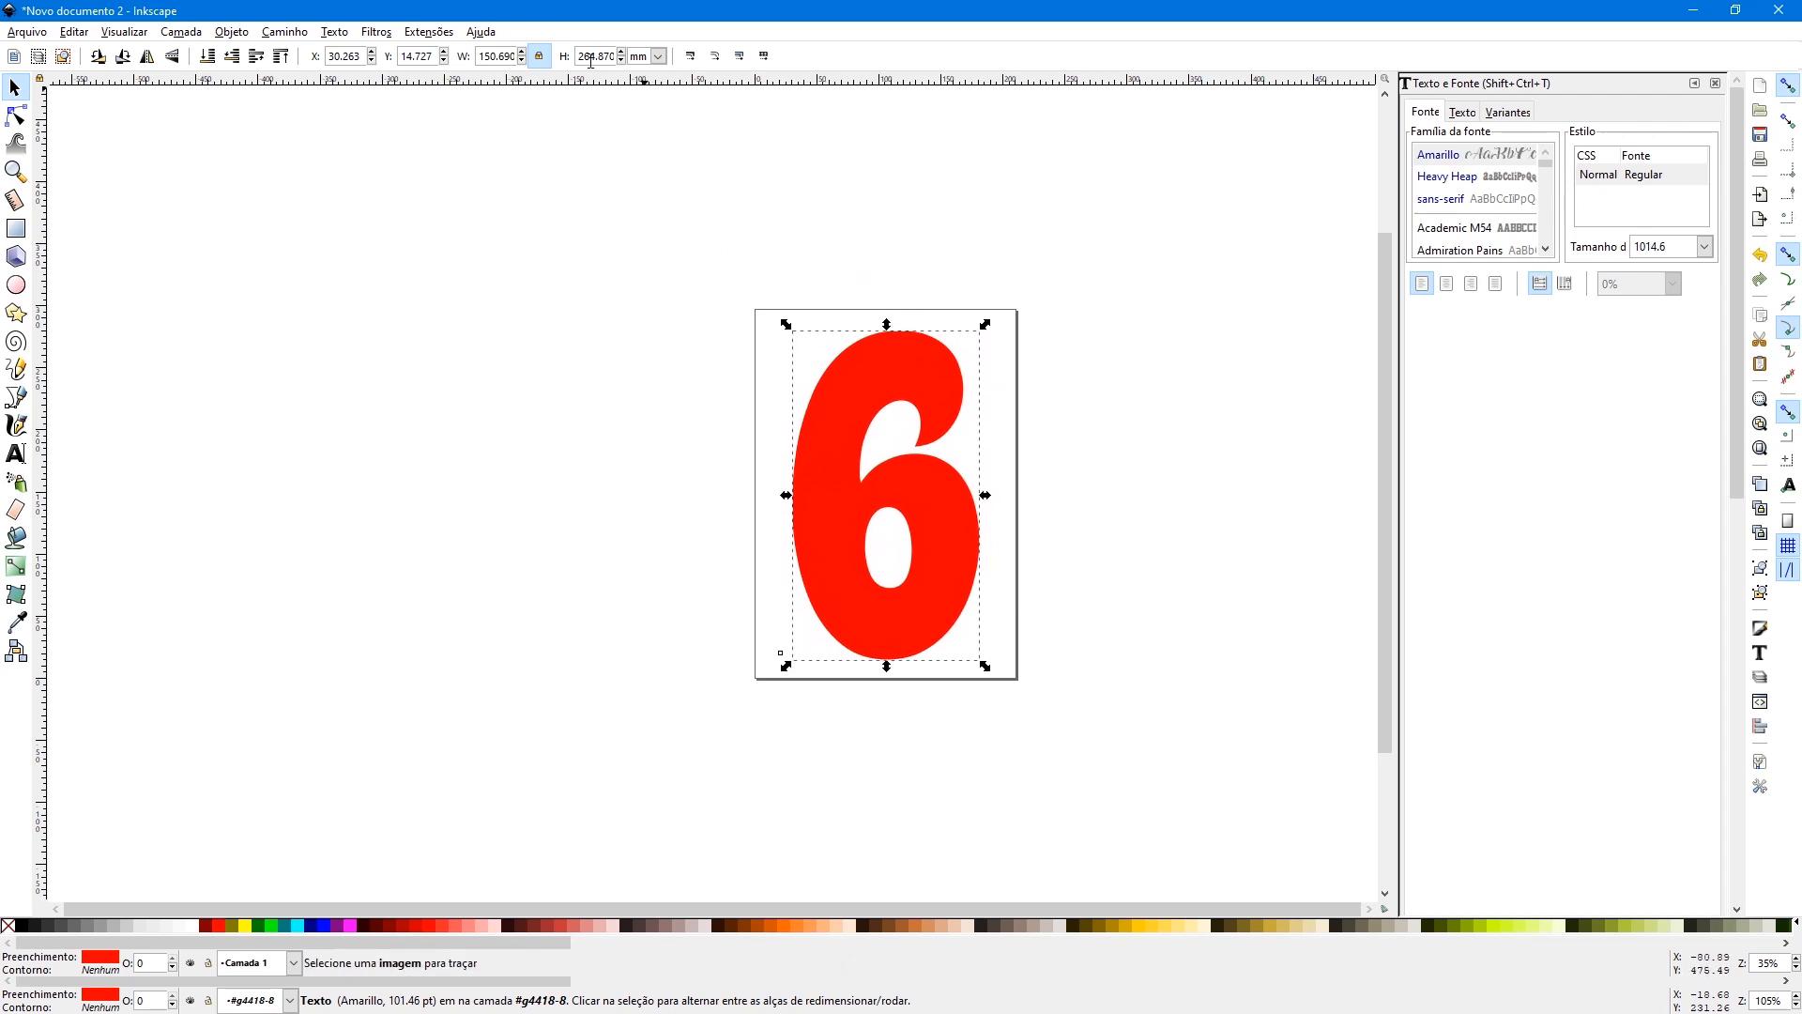
- Switch the measurement units to centimetres and nudge the number 6 to fine-tune its centring on the page
click(659, 57)
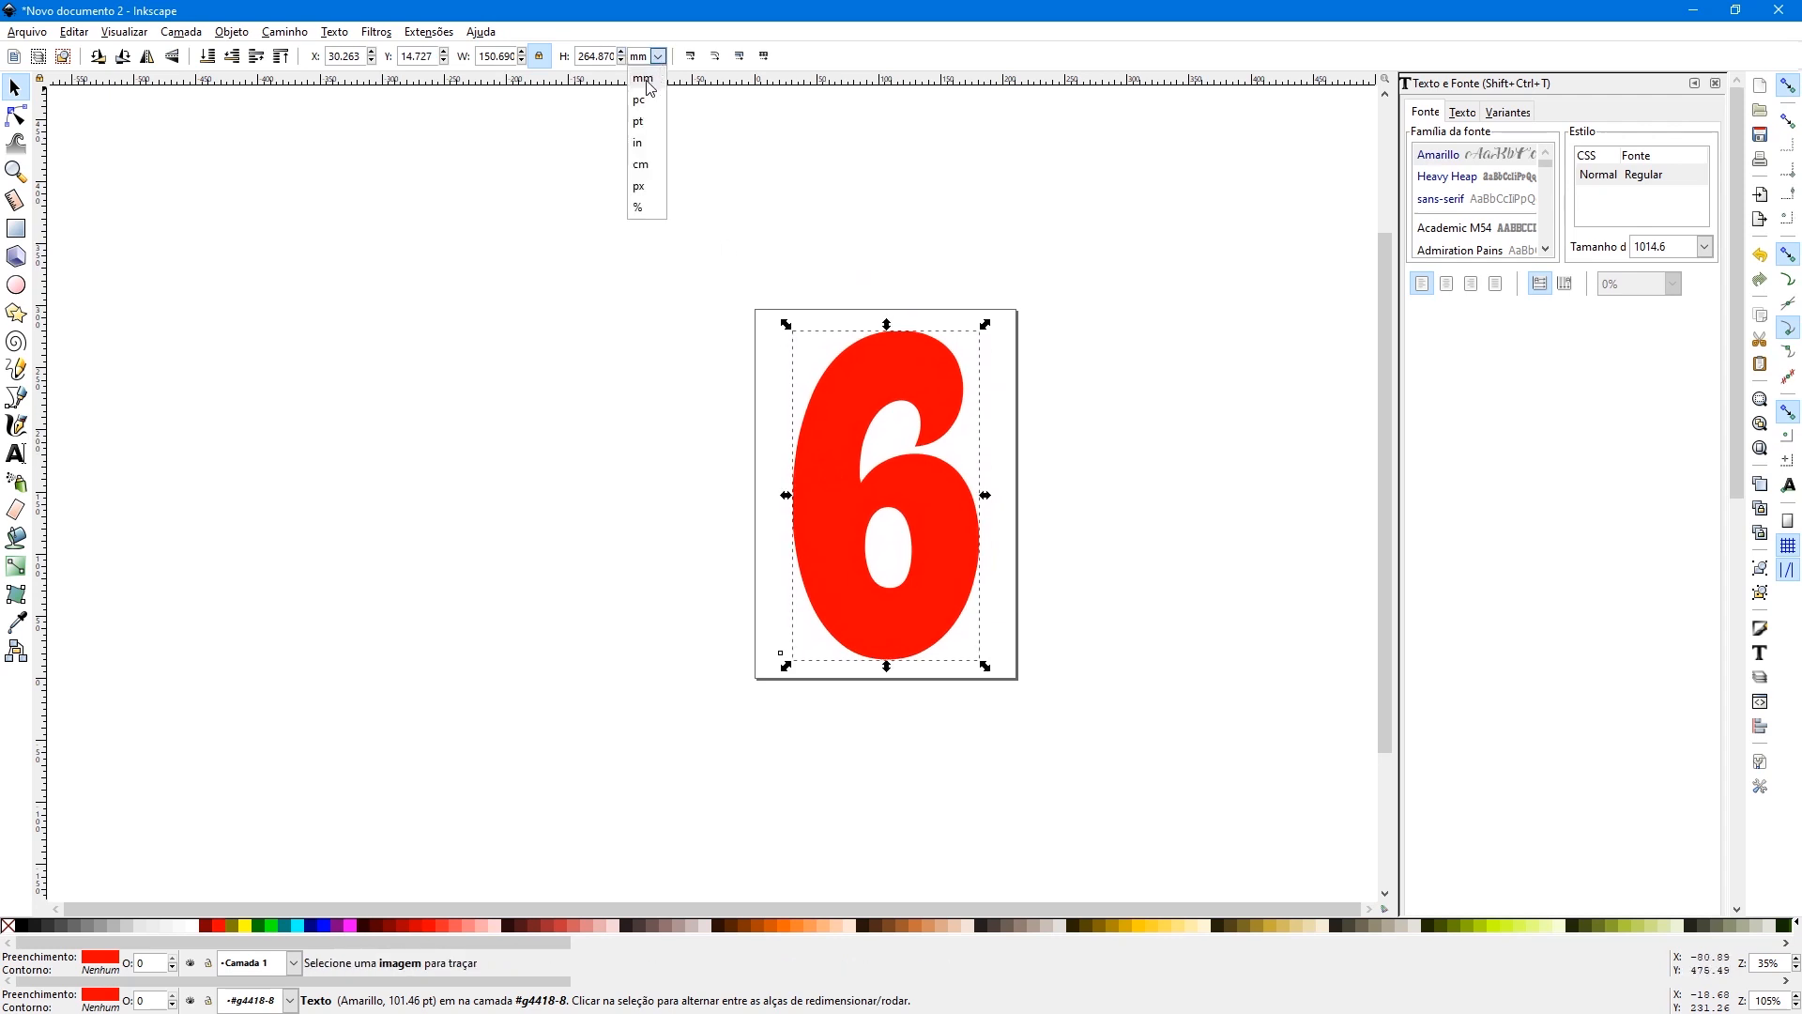
click(650, 167)
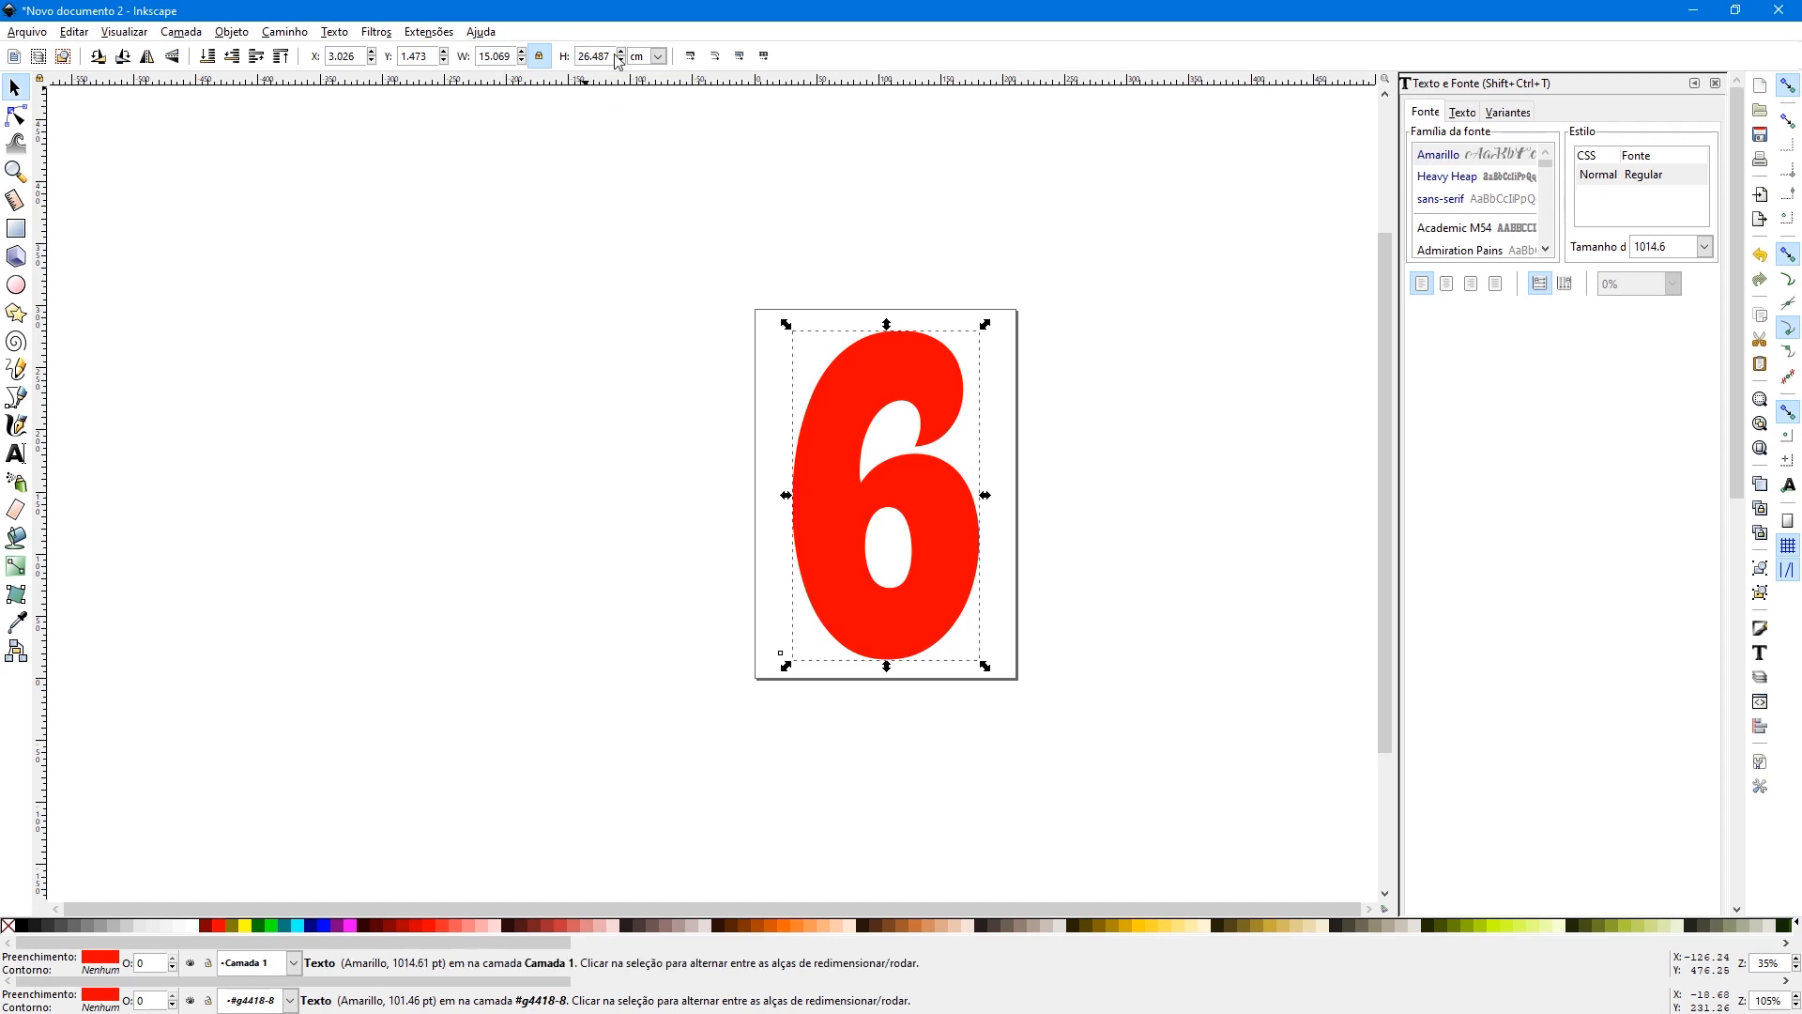
click(723, 493)
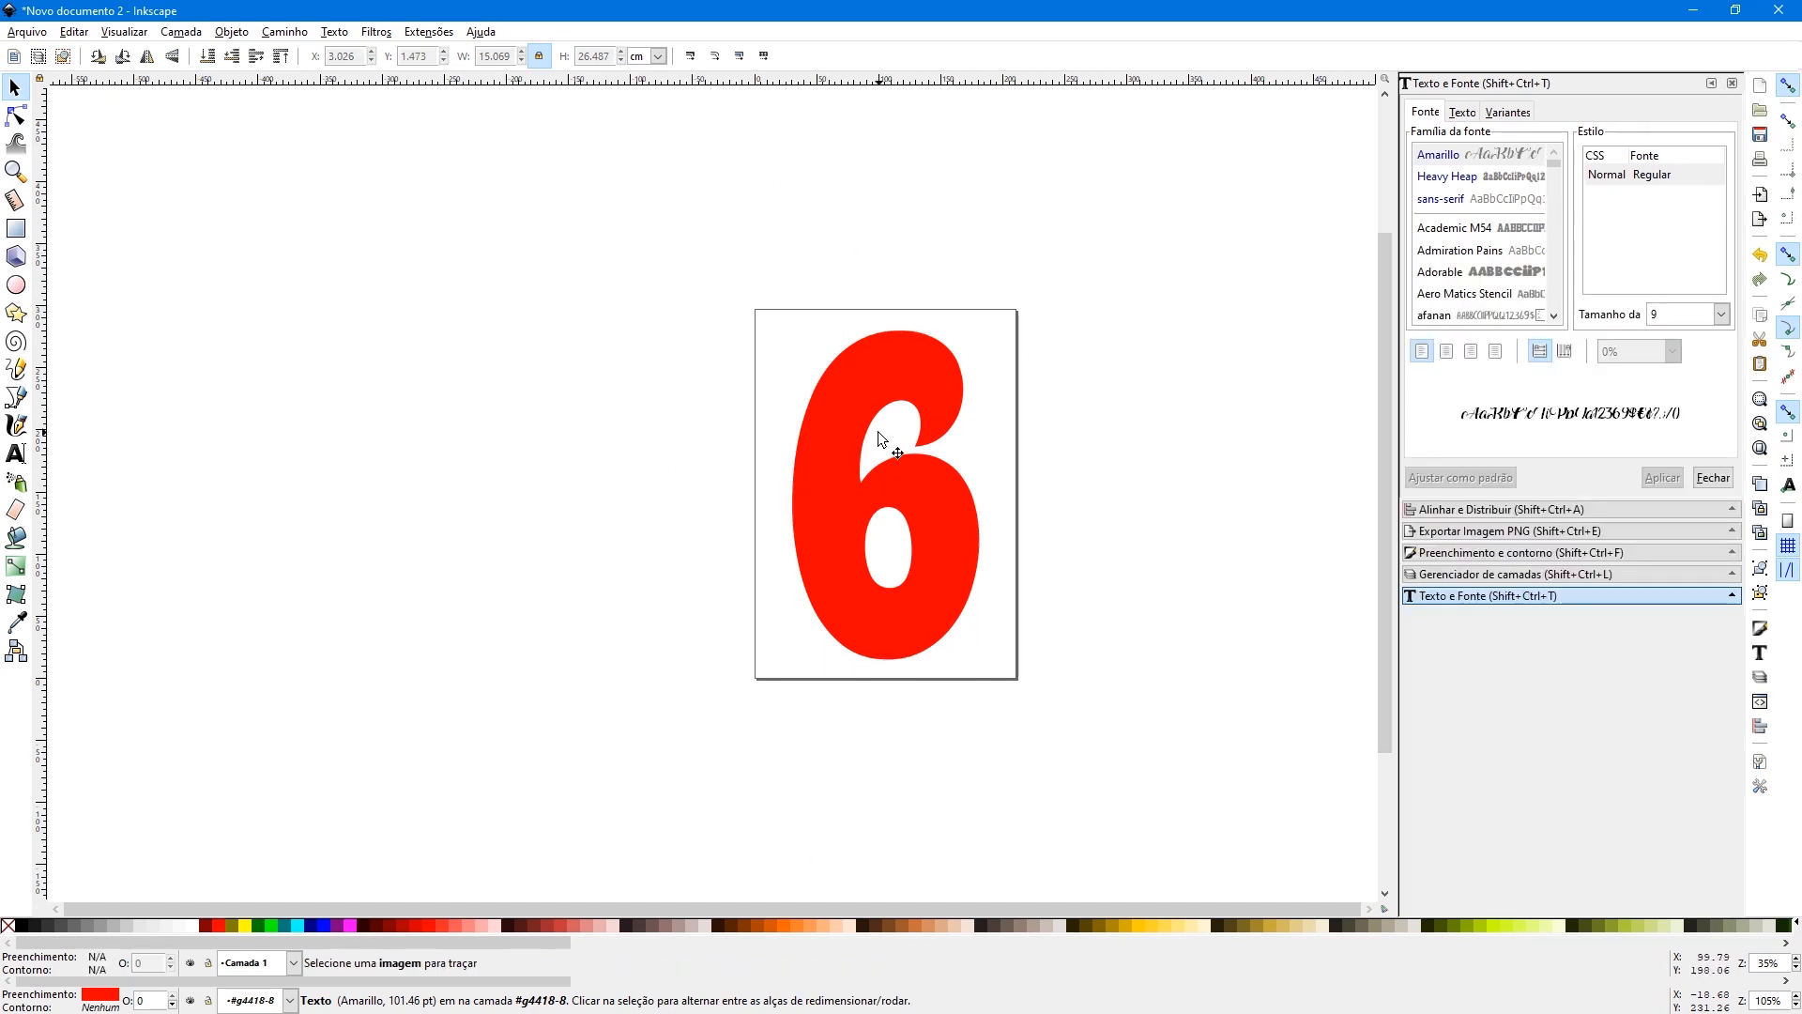
click(923, 532)
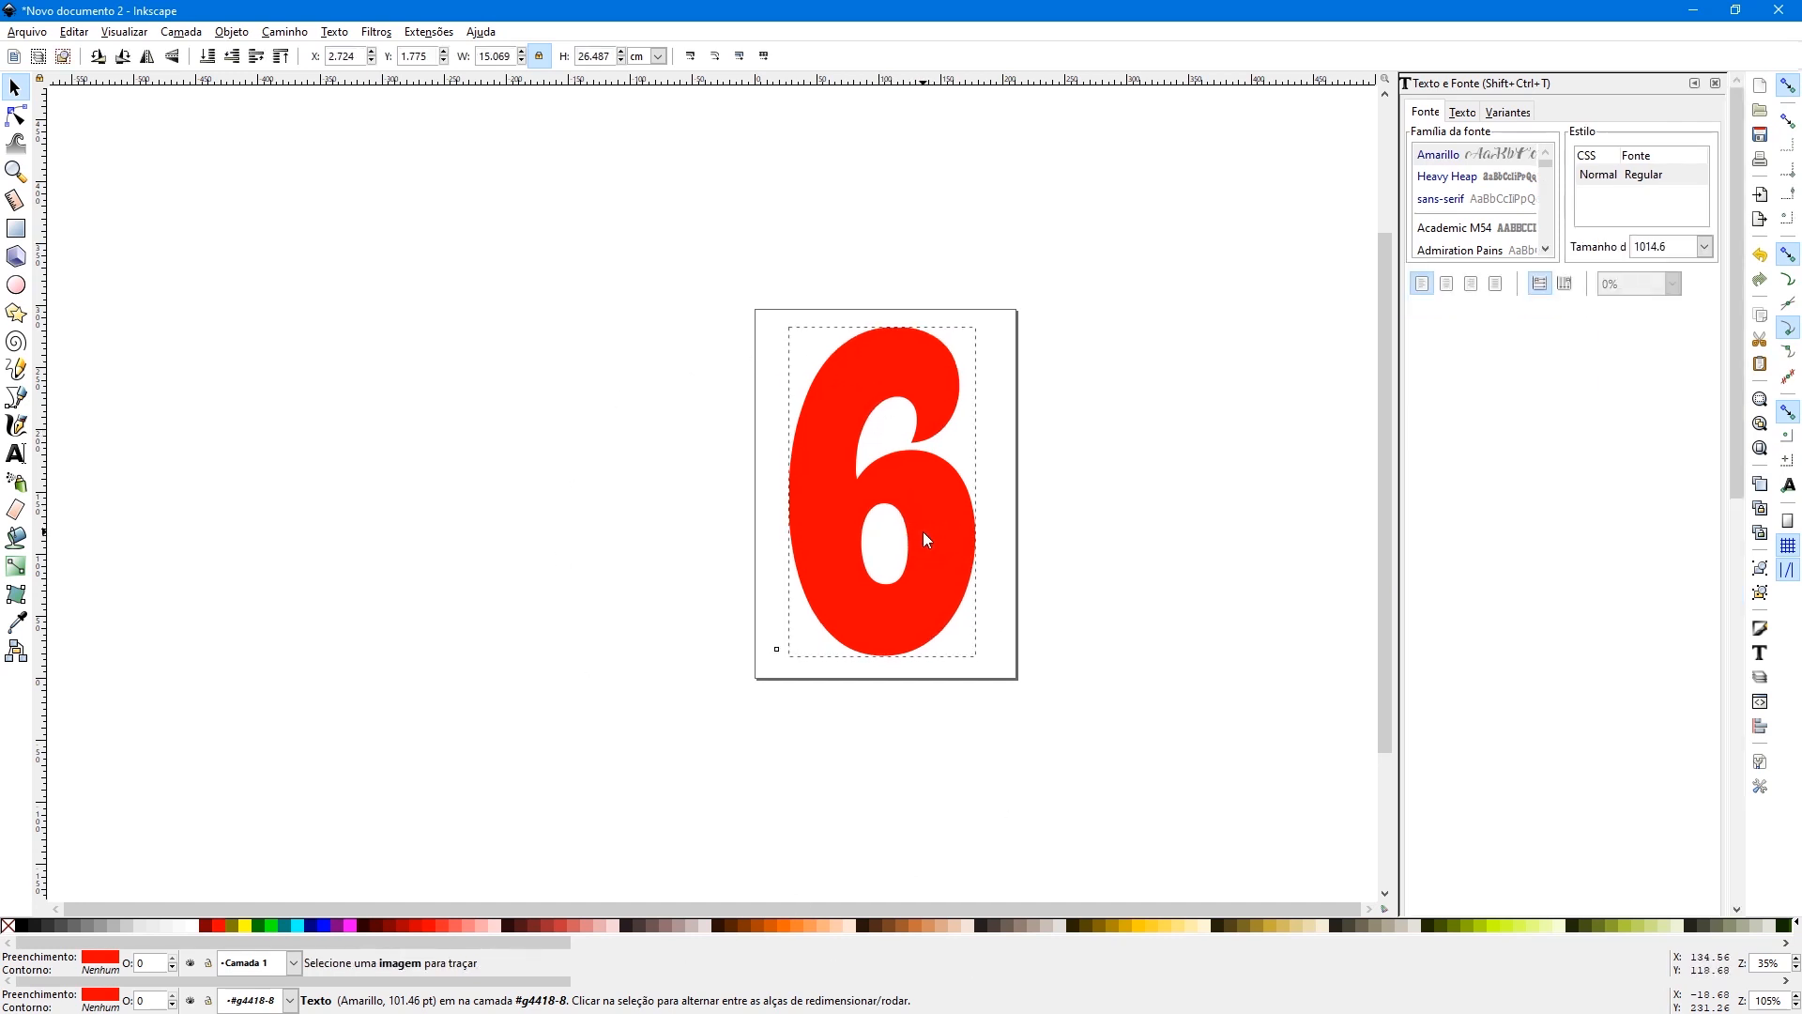
drag(921, 532, 925, 535)
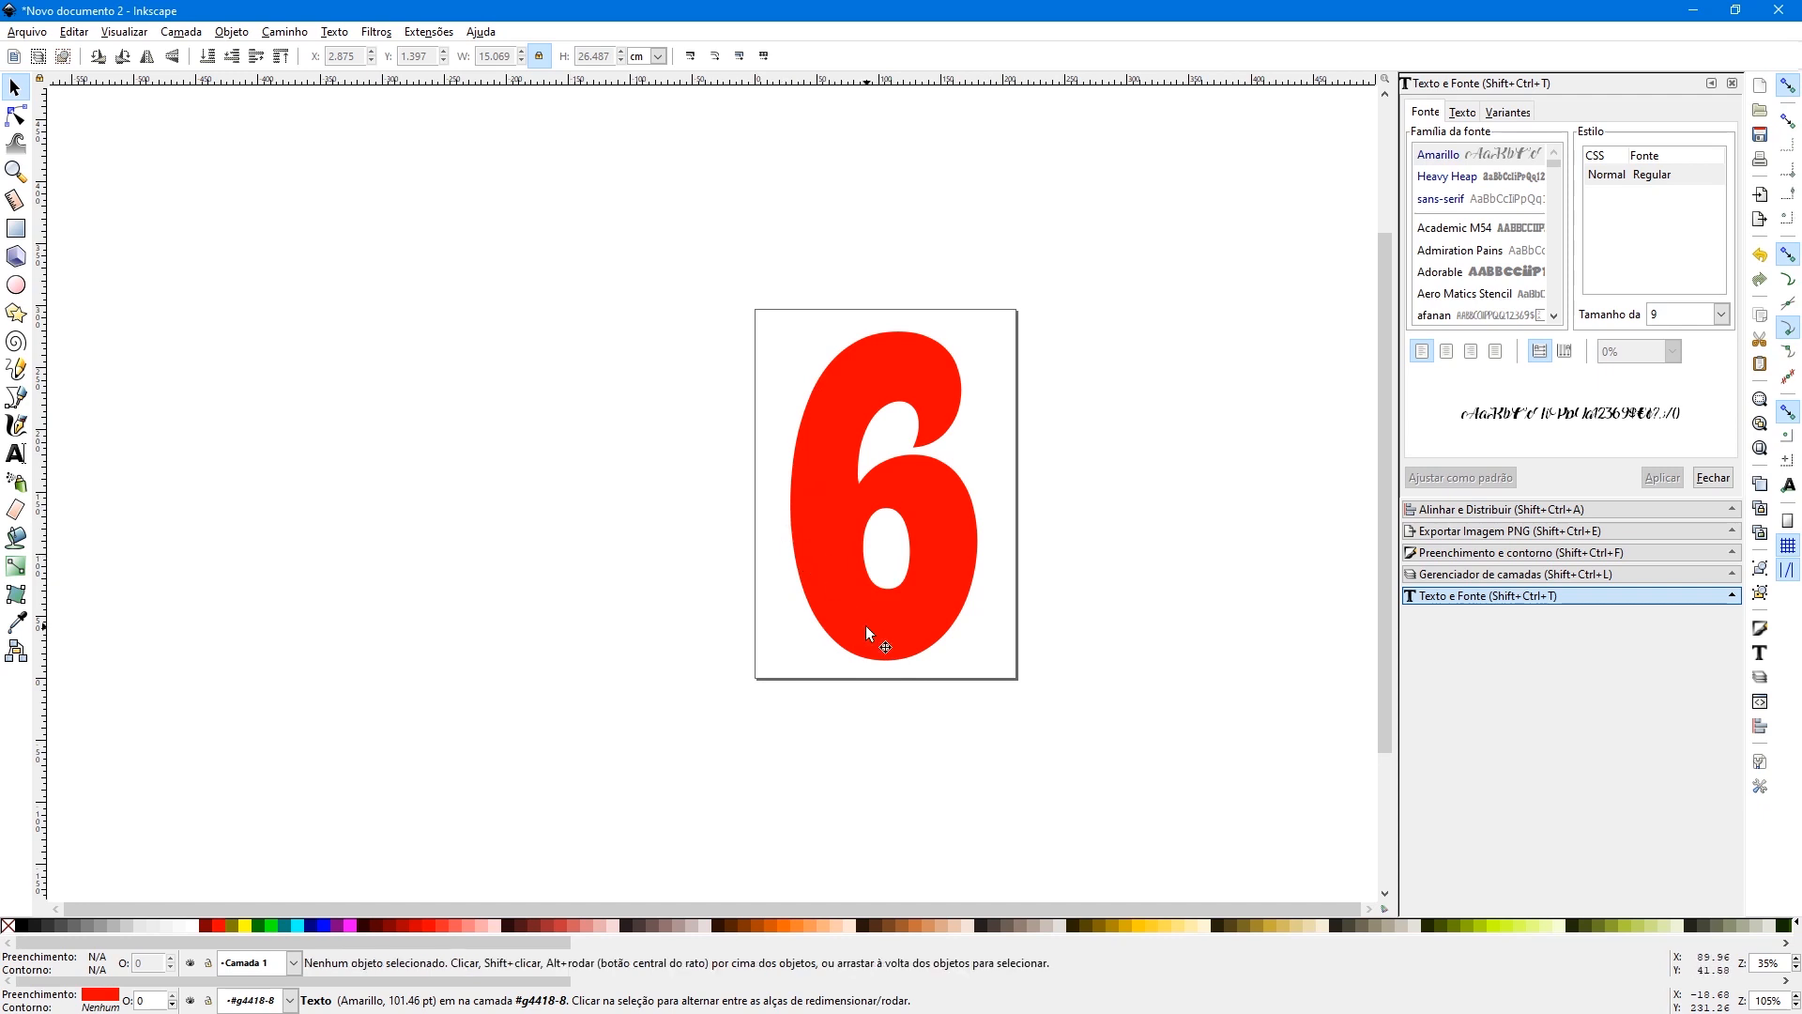
- Remove the number 6's red fill and give it a thin dark outline
click(901, 629)
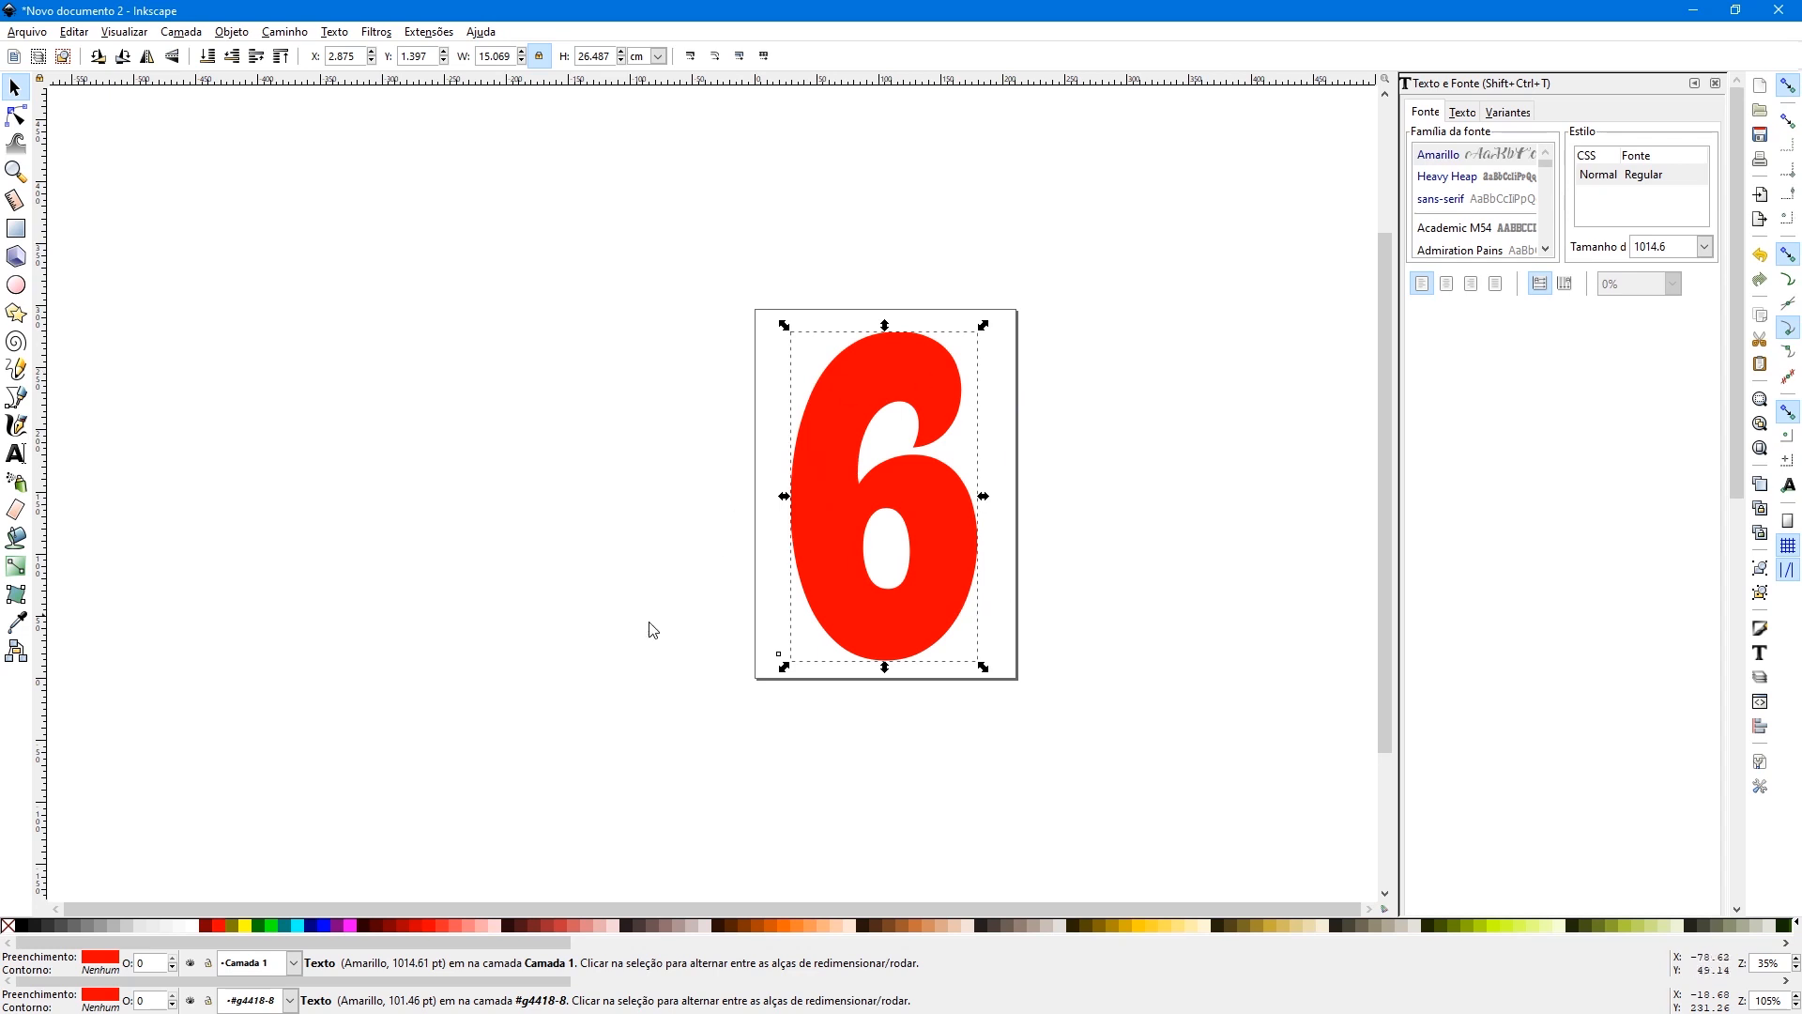
click(10, 929)
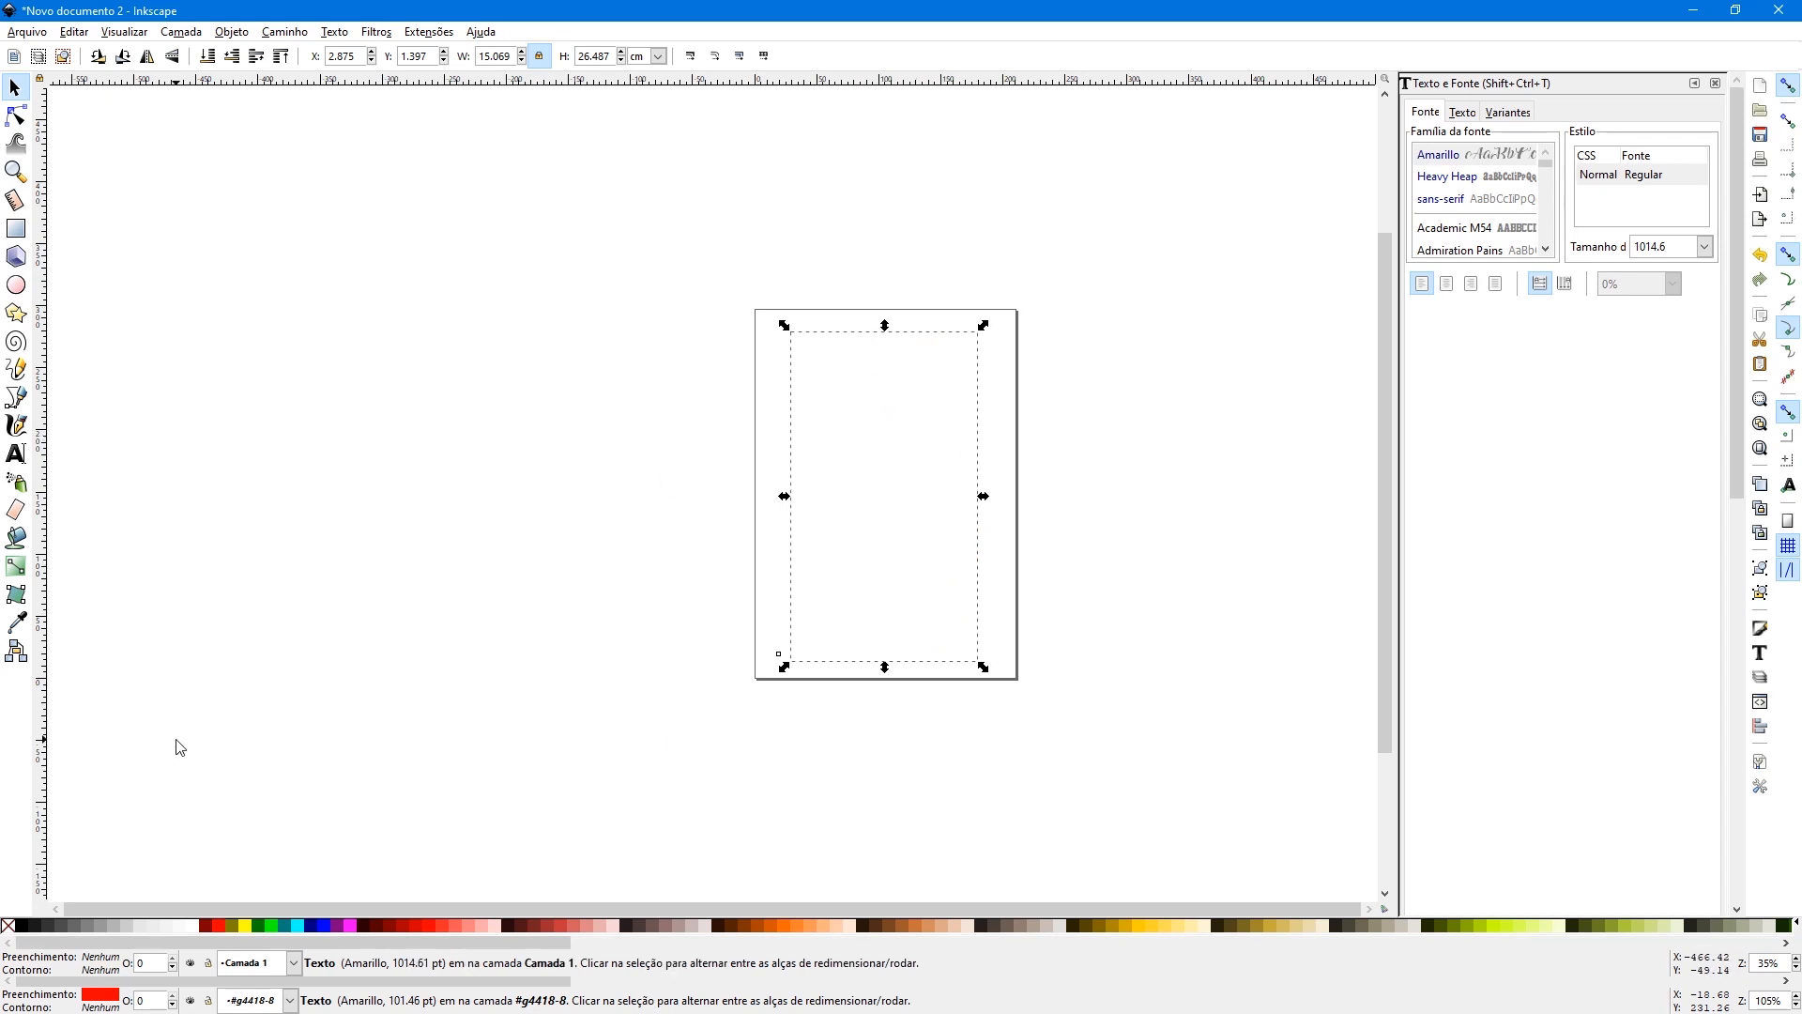
shift+click(47, 930)
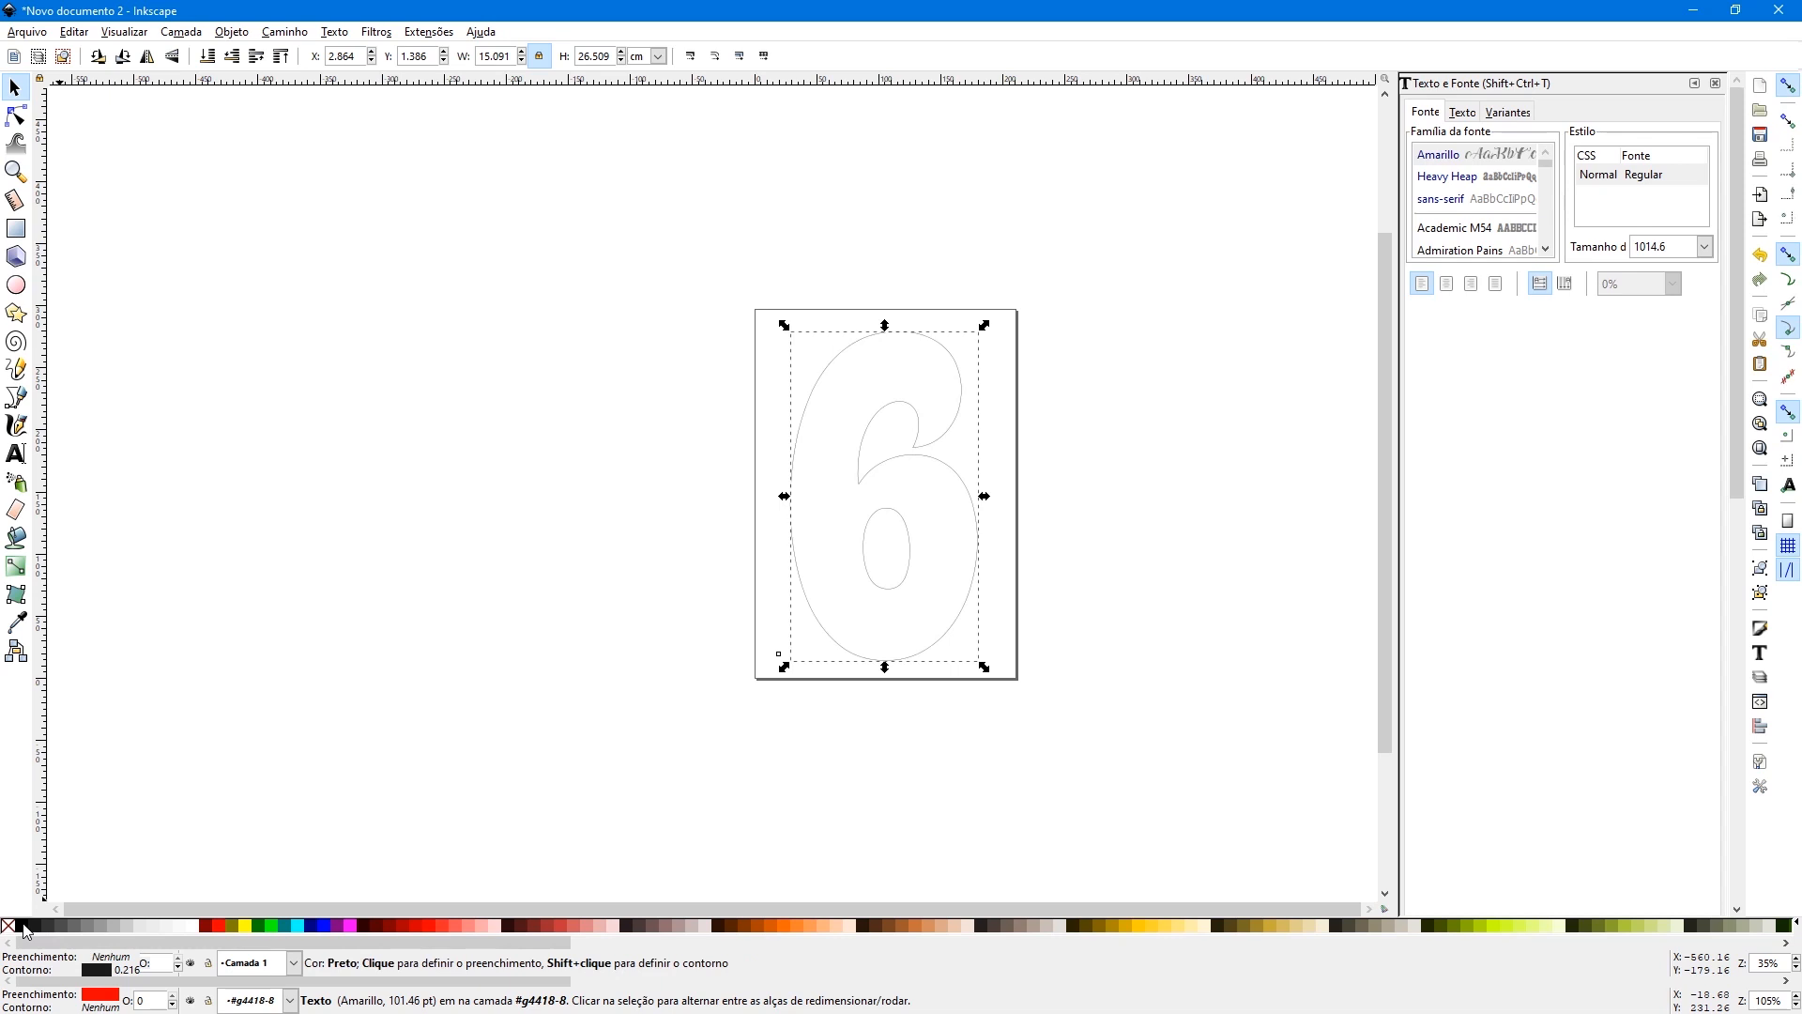
click(556, 419)
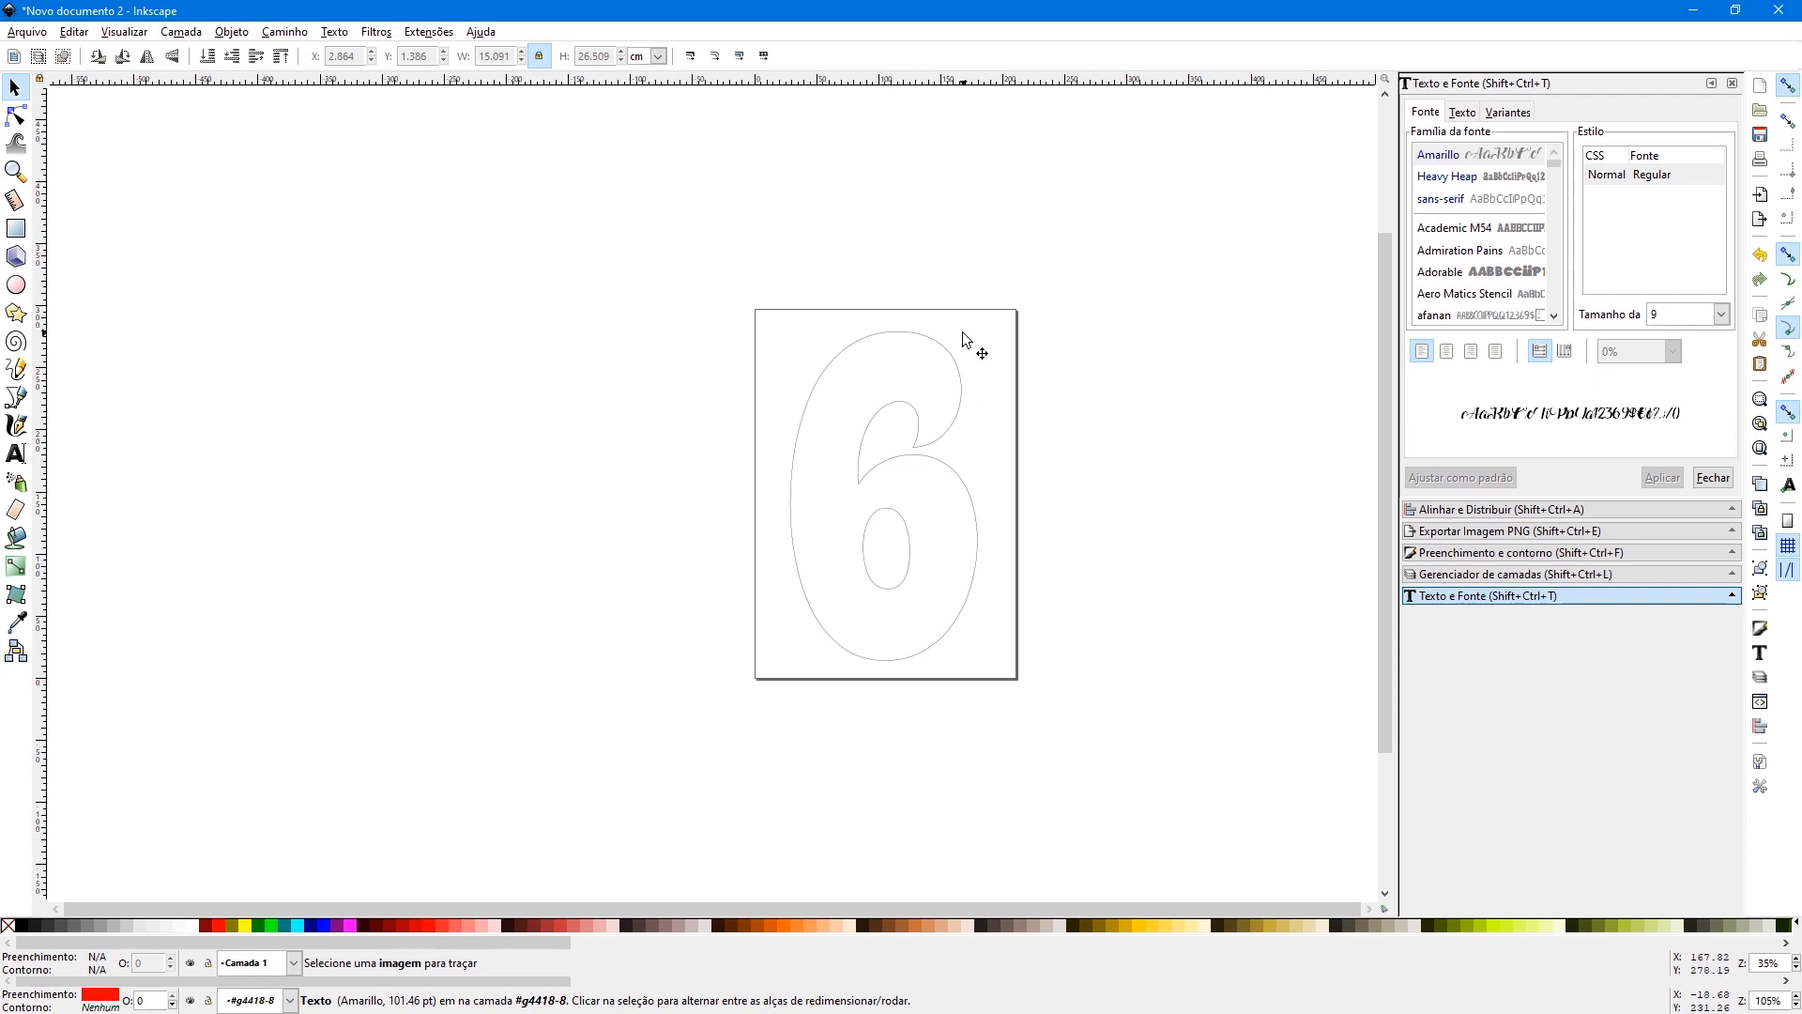
- Save the template to the desktop as a PDF named MOLDE NUM 6 PARA IMPRESSAO, using the default export settings
click(11, 35)
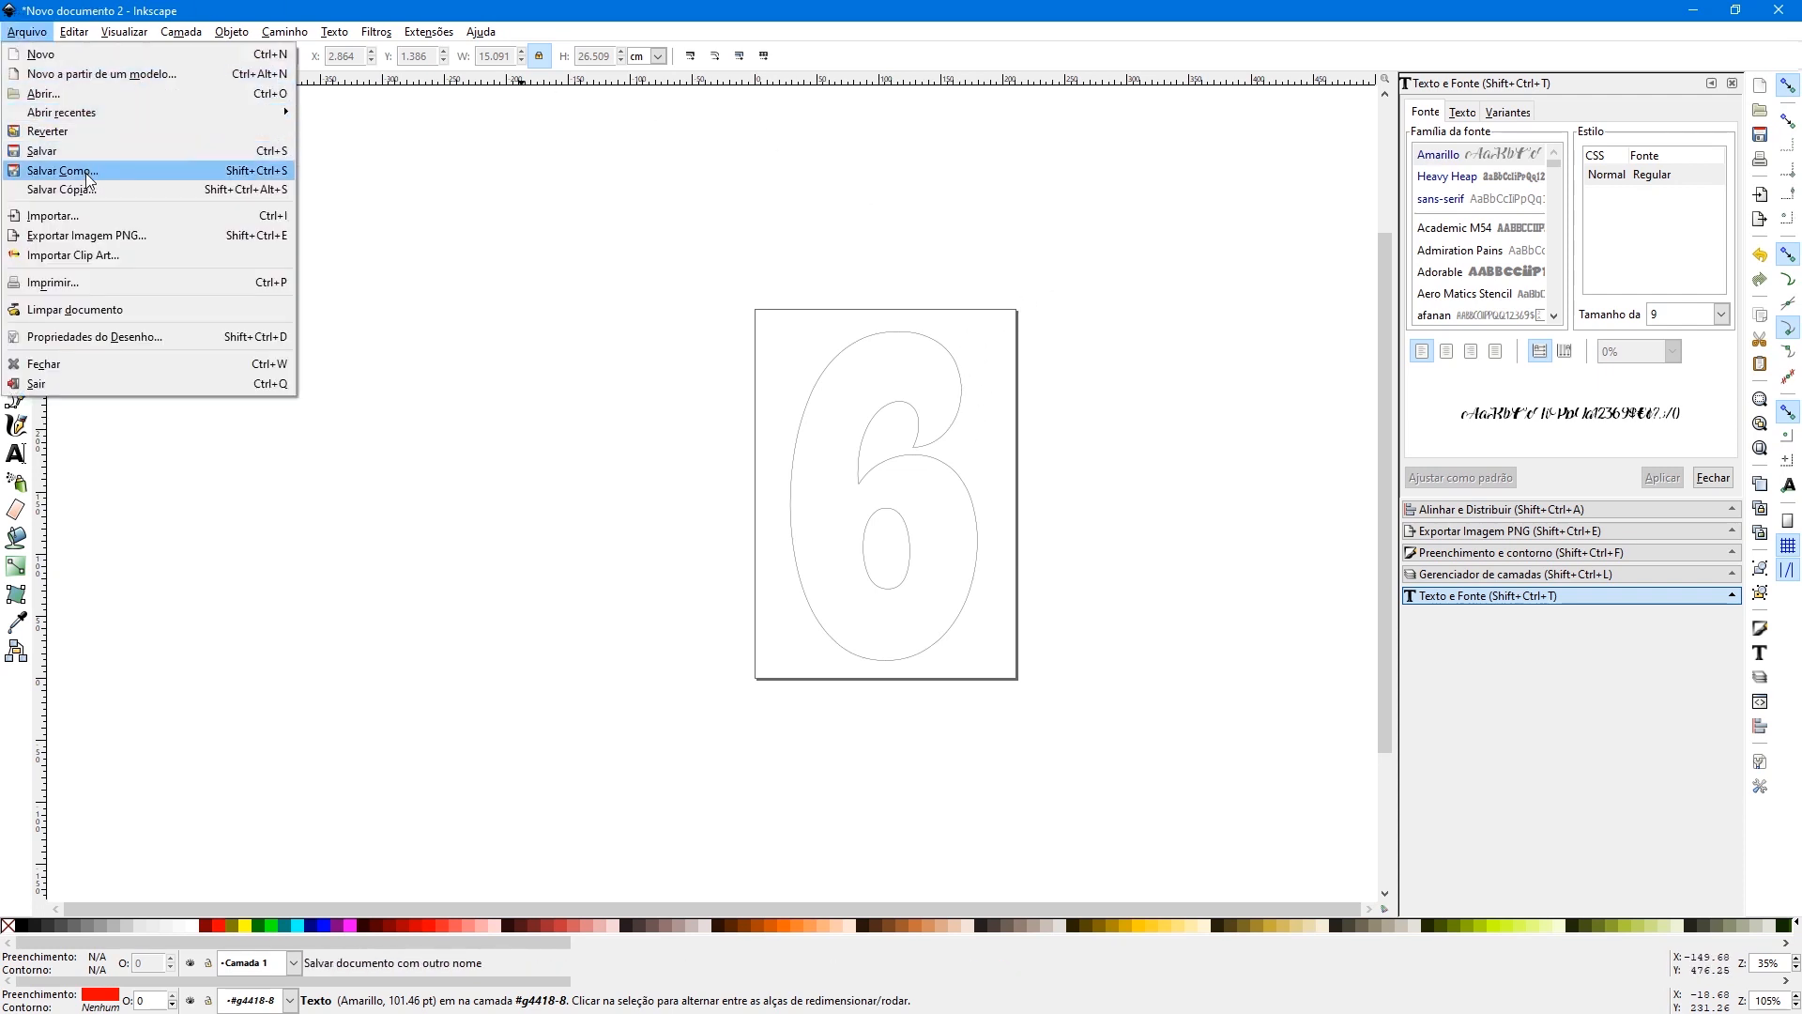
click(62, 171)
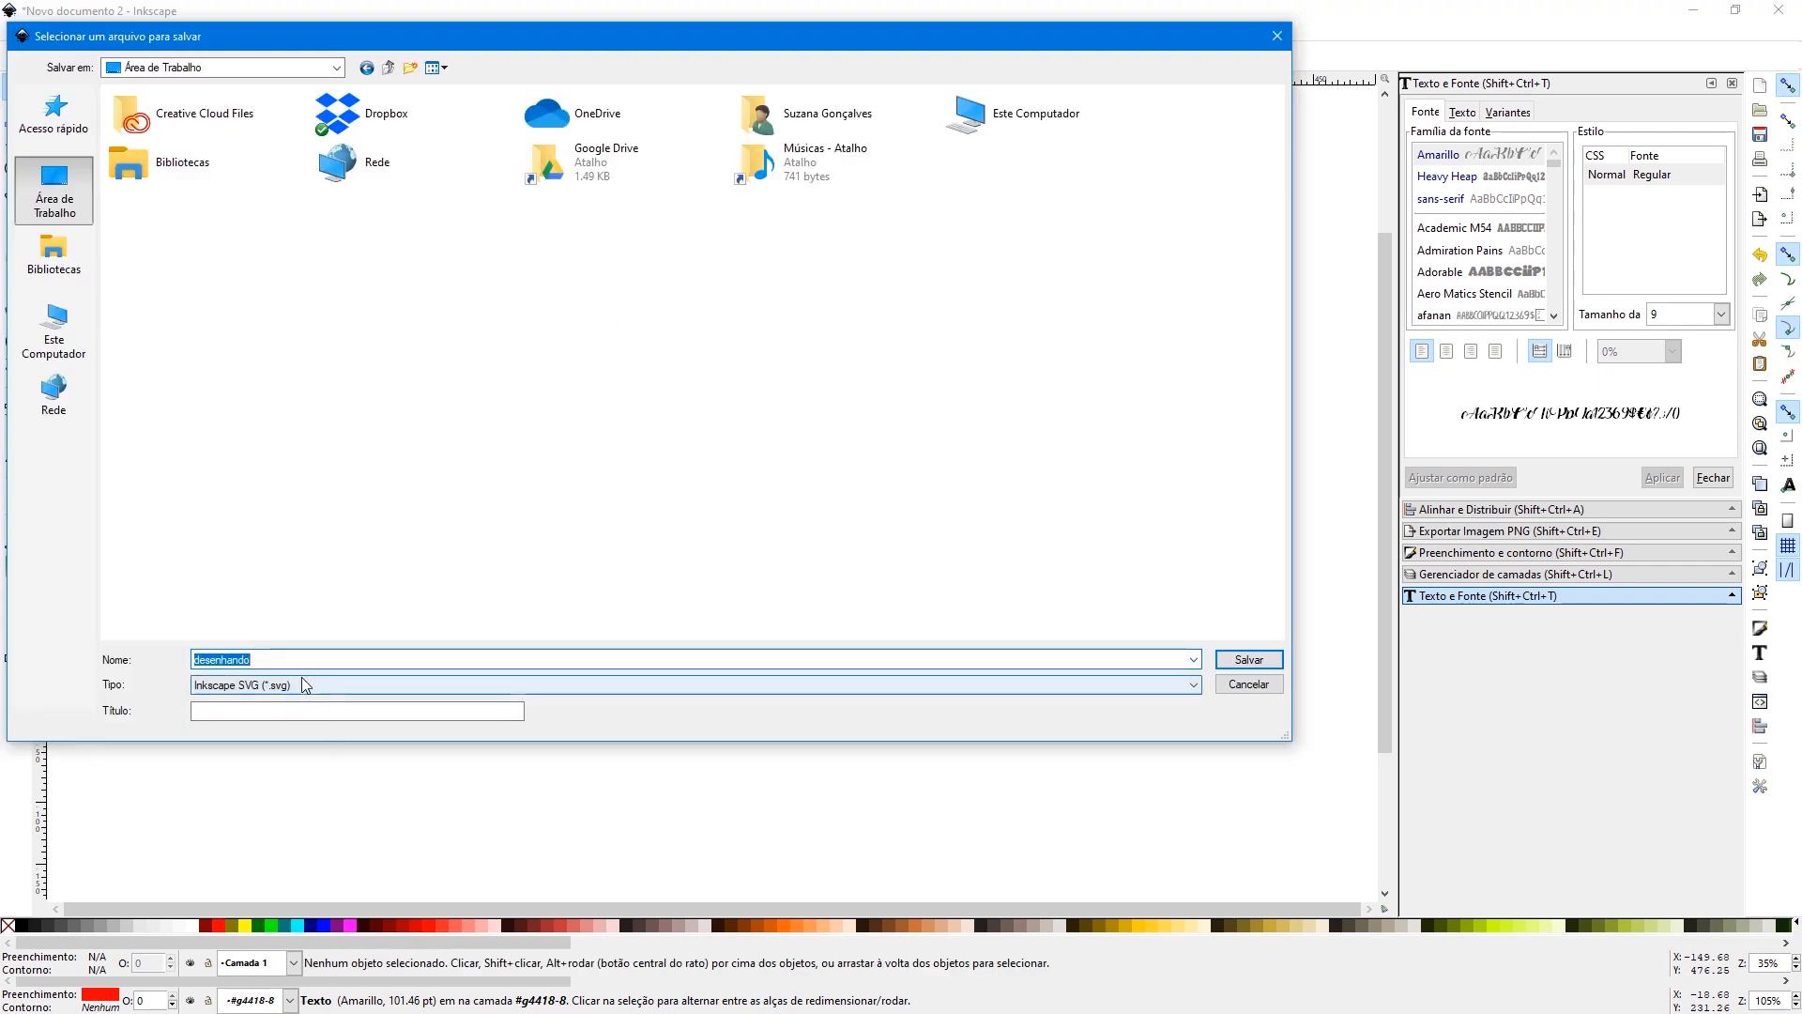
text(MOLDE NUM)
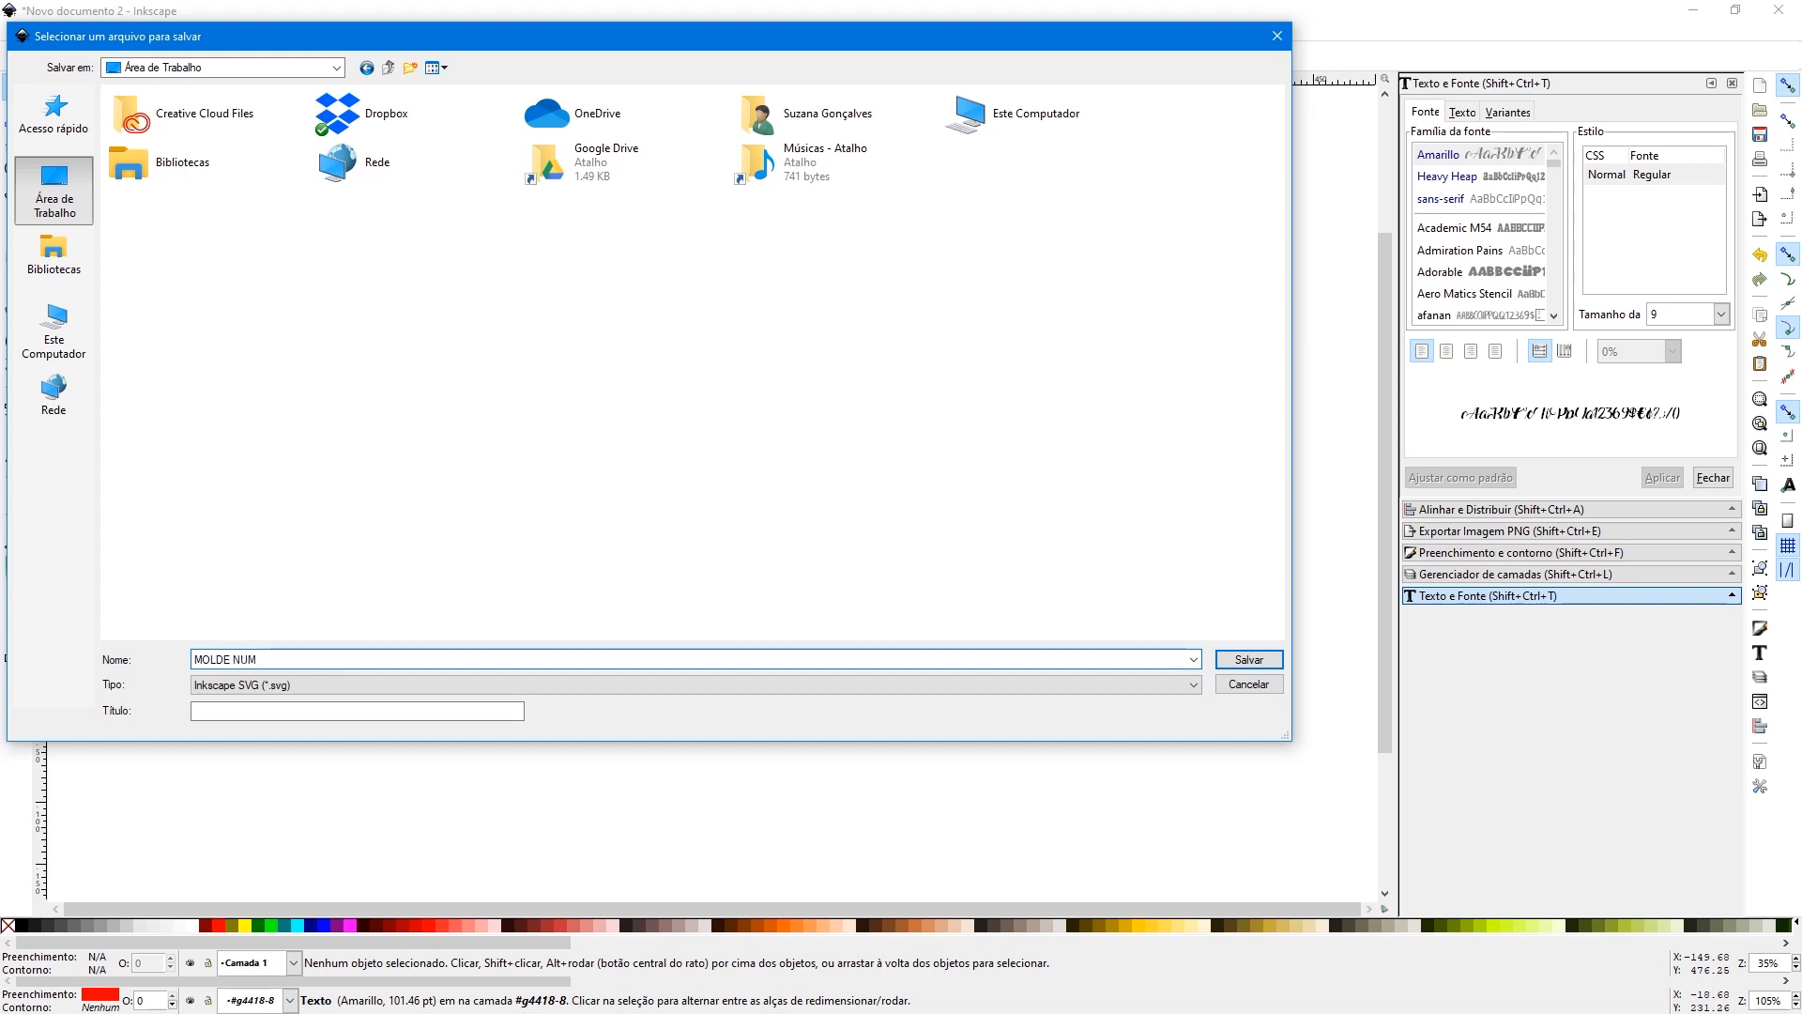
text( 6 PARA IMPRESSAO)
click(302, 685)
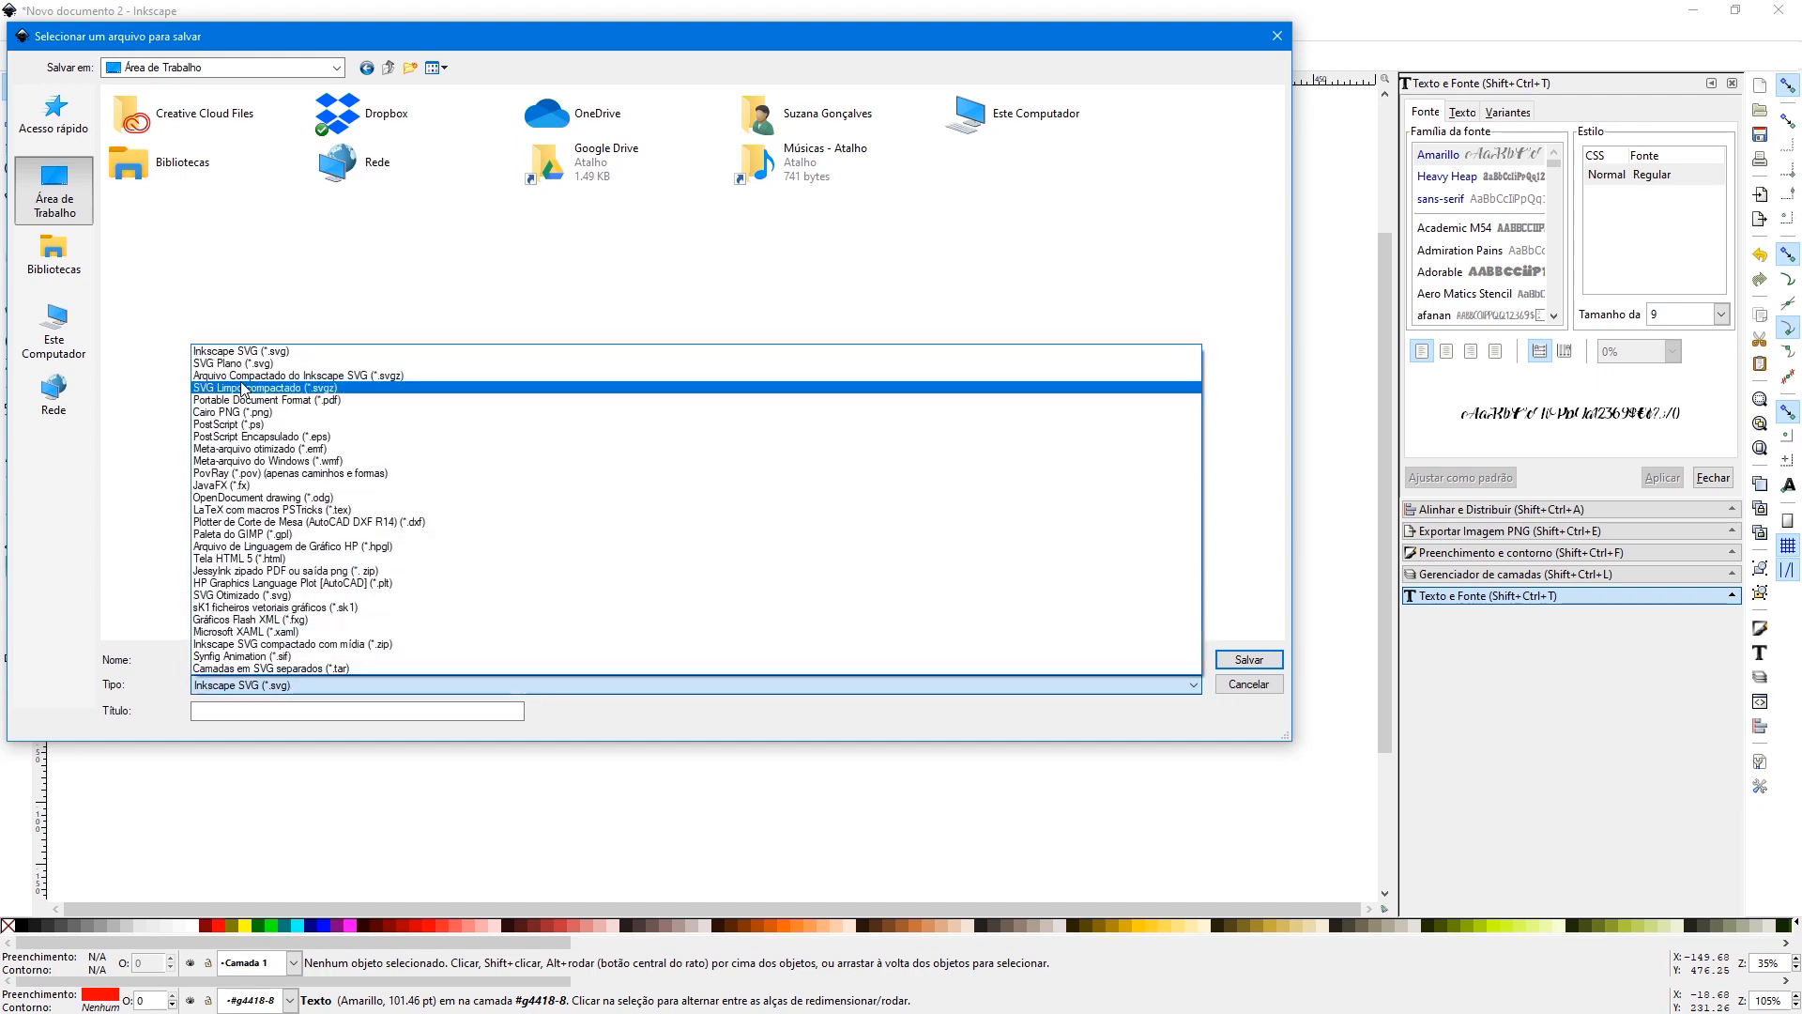
click(294, 399)
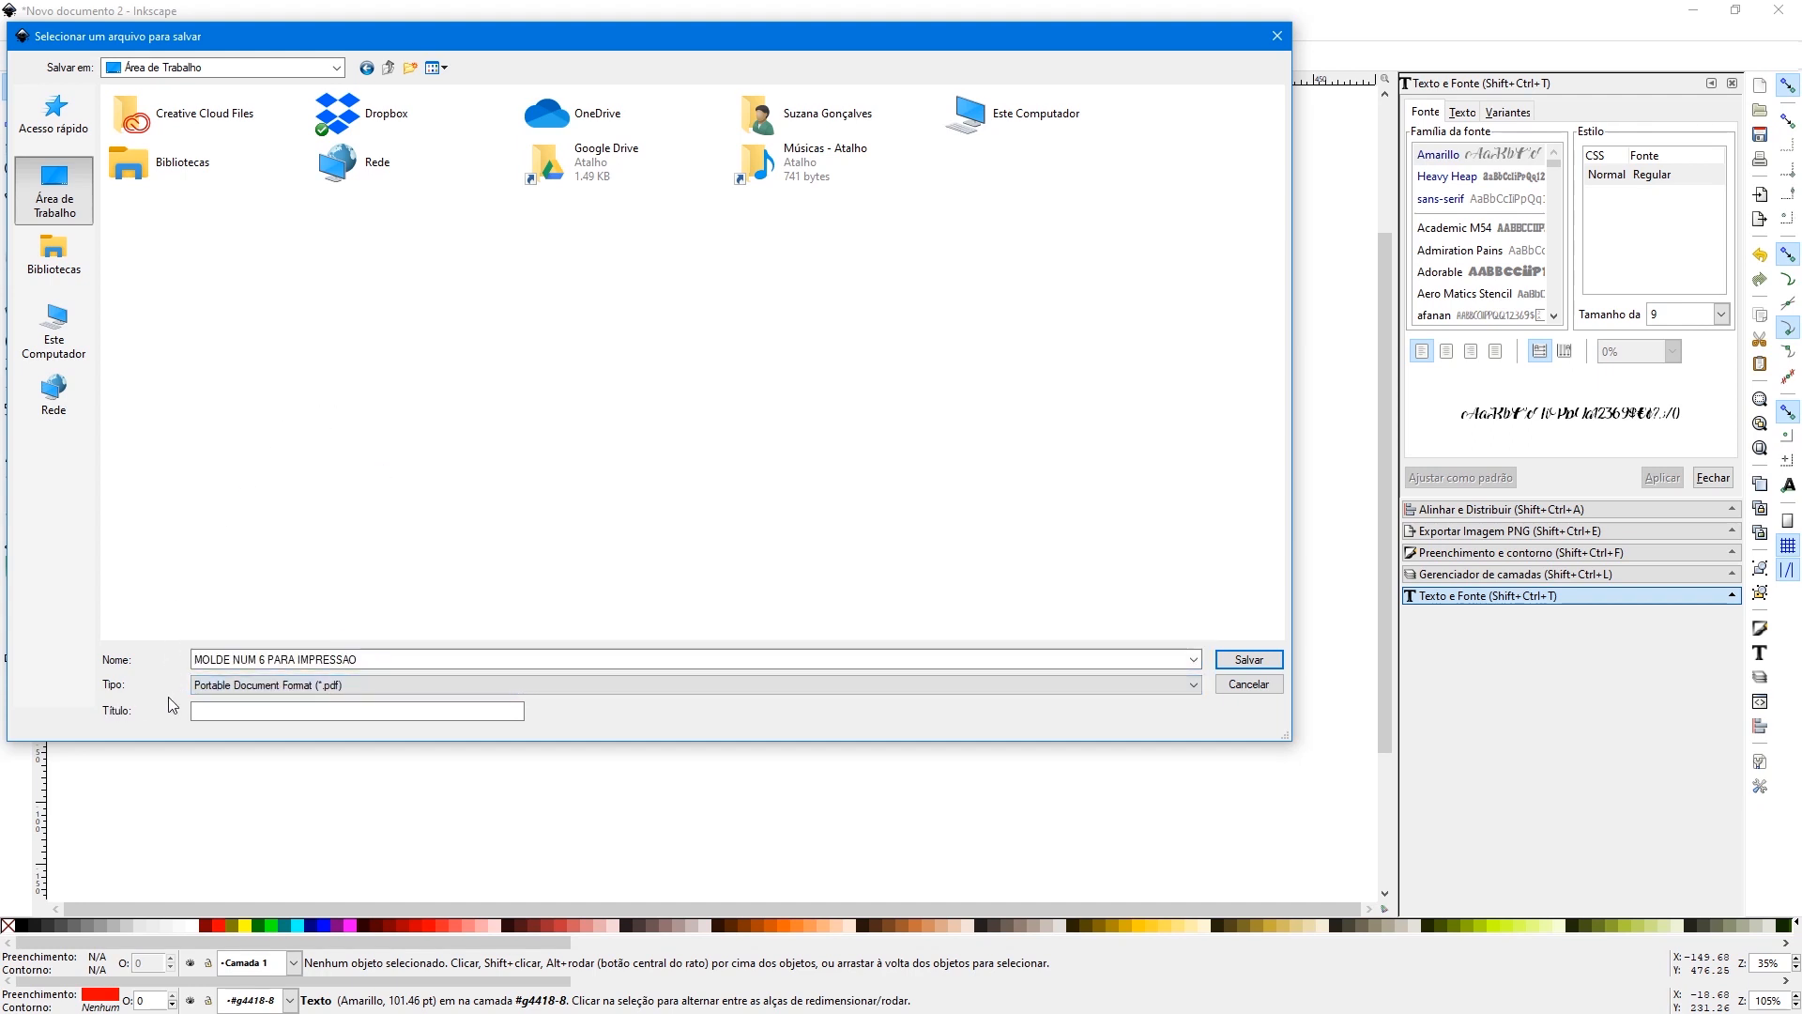
click(1254, 661)
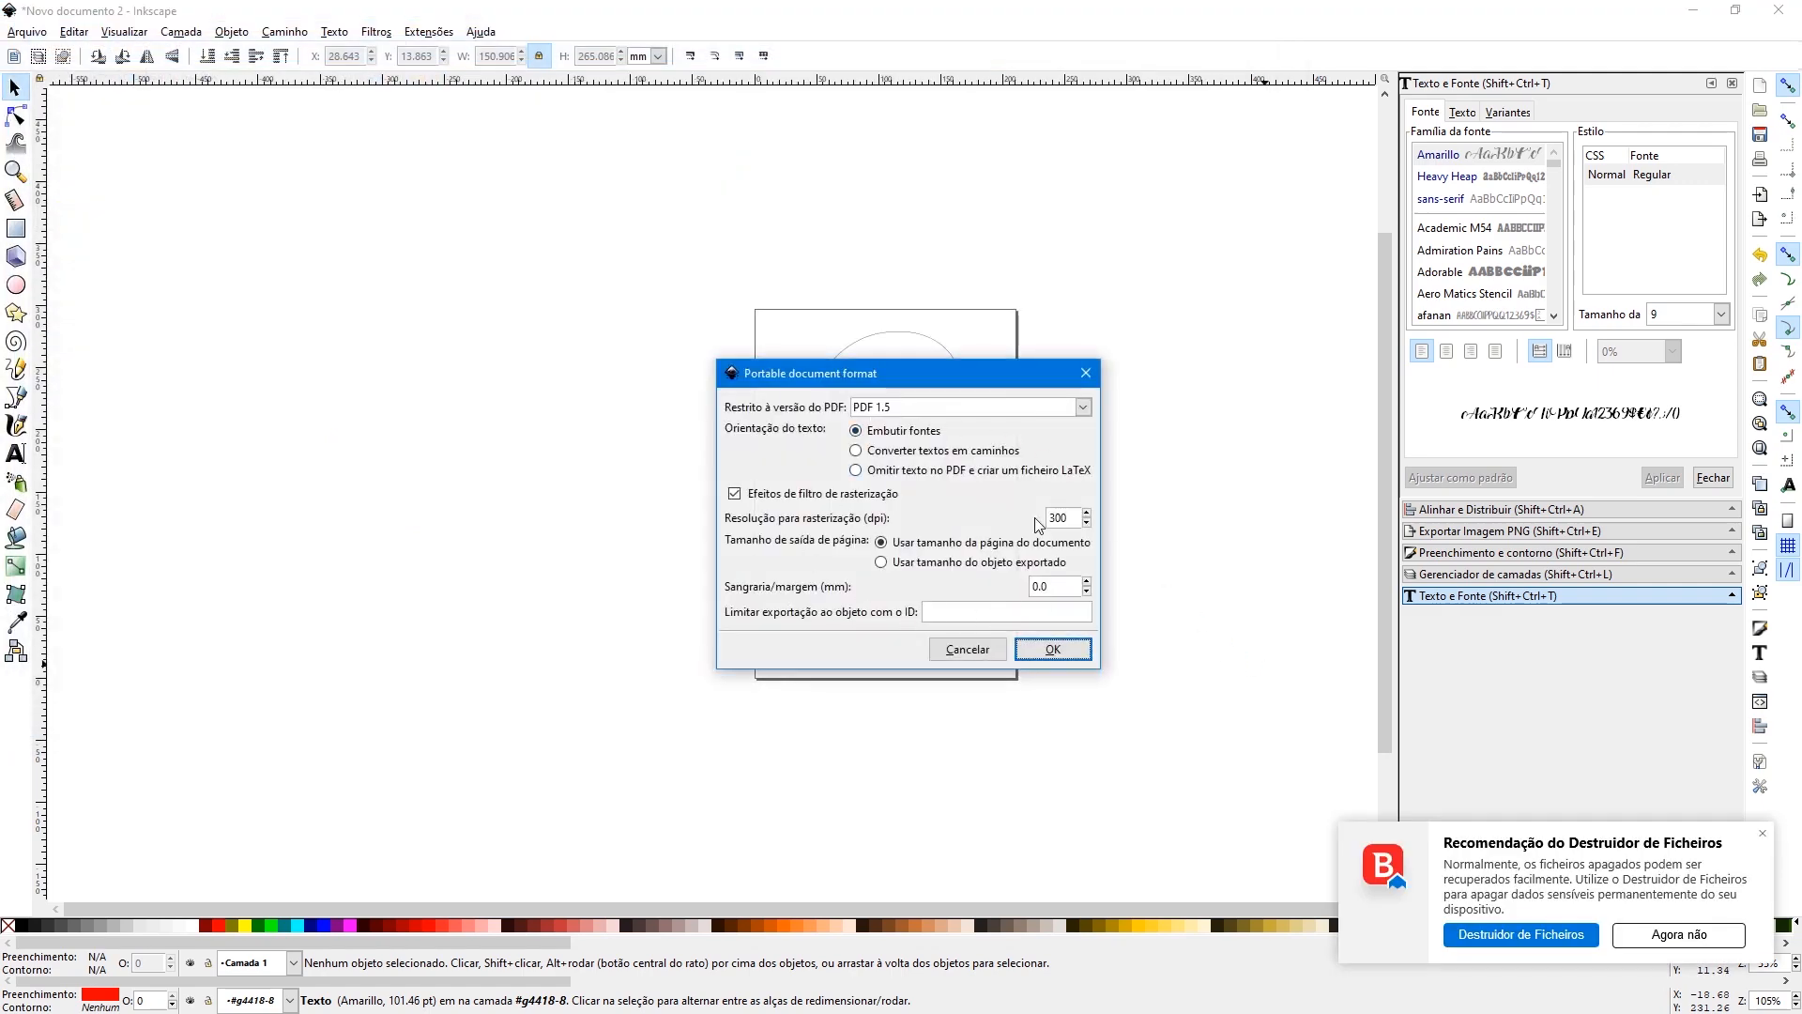
click(1051, 651)
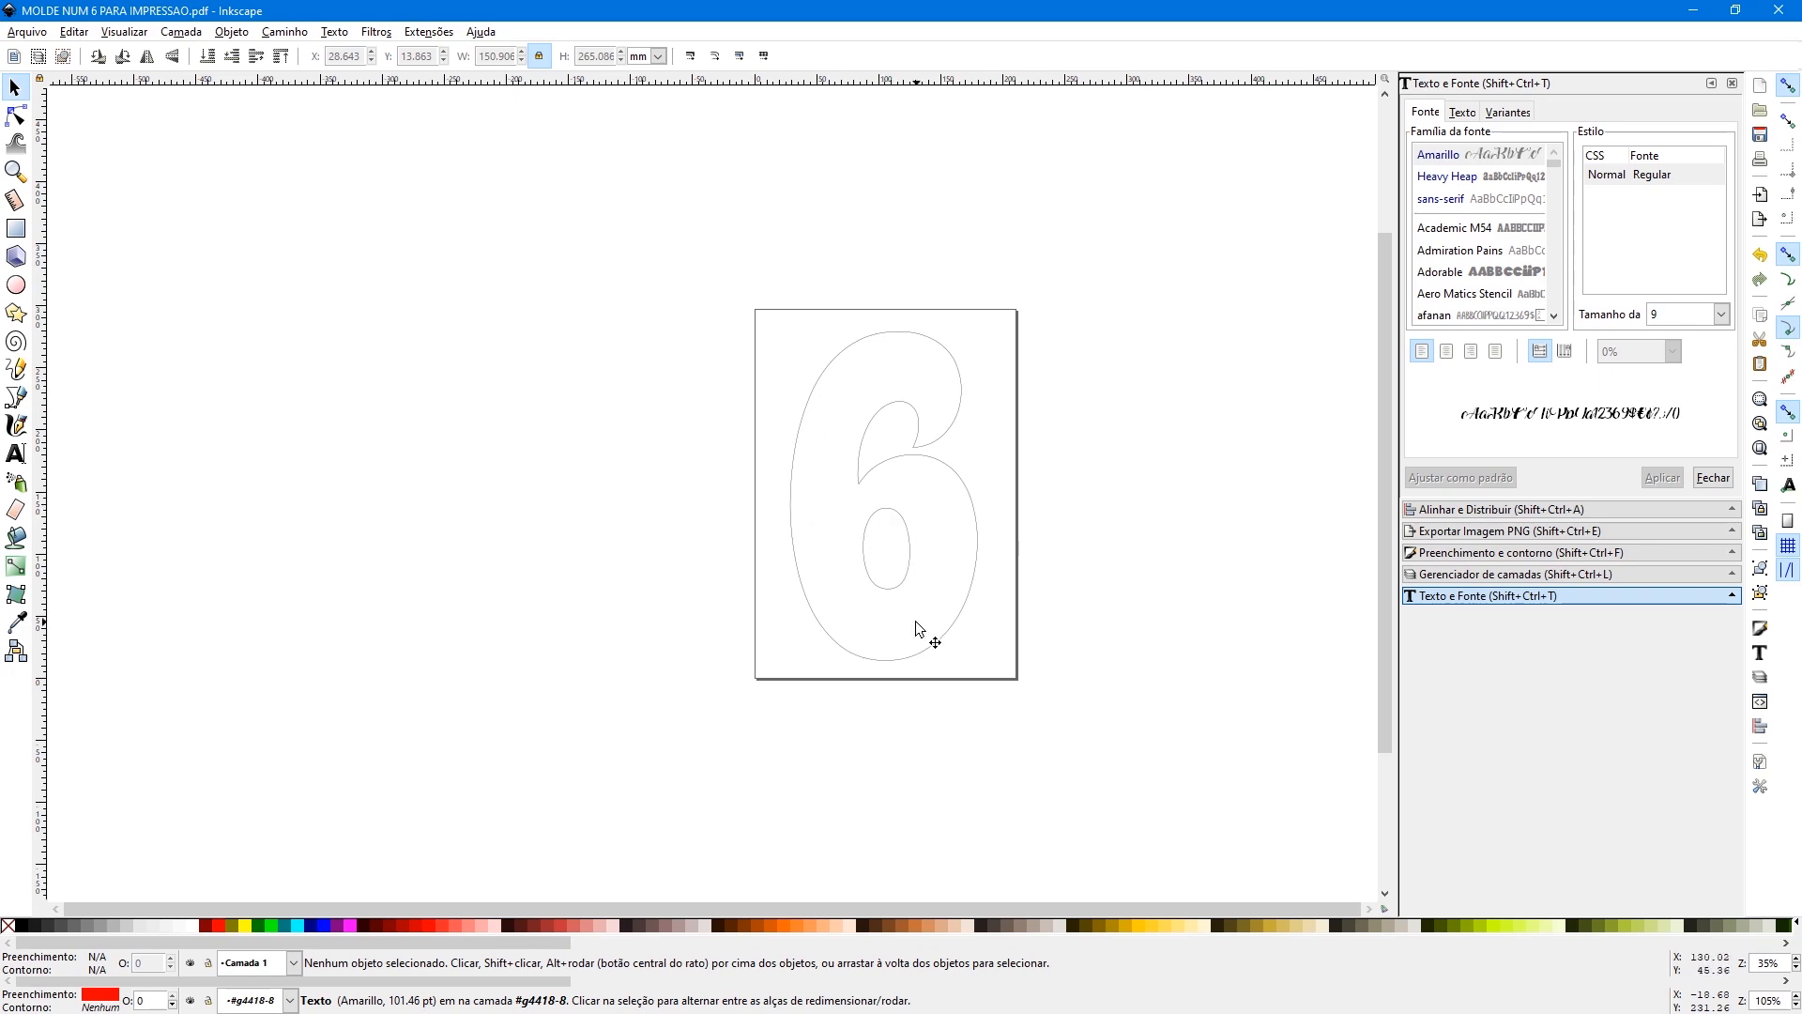
- Copy the three yellow name letters from the flame logo in the party mock-up and paste them into a new document
click(800, 361)
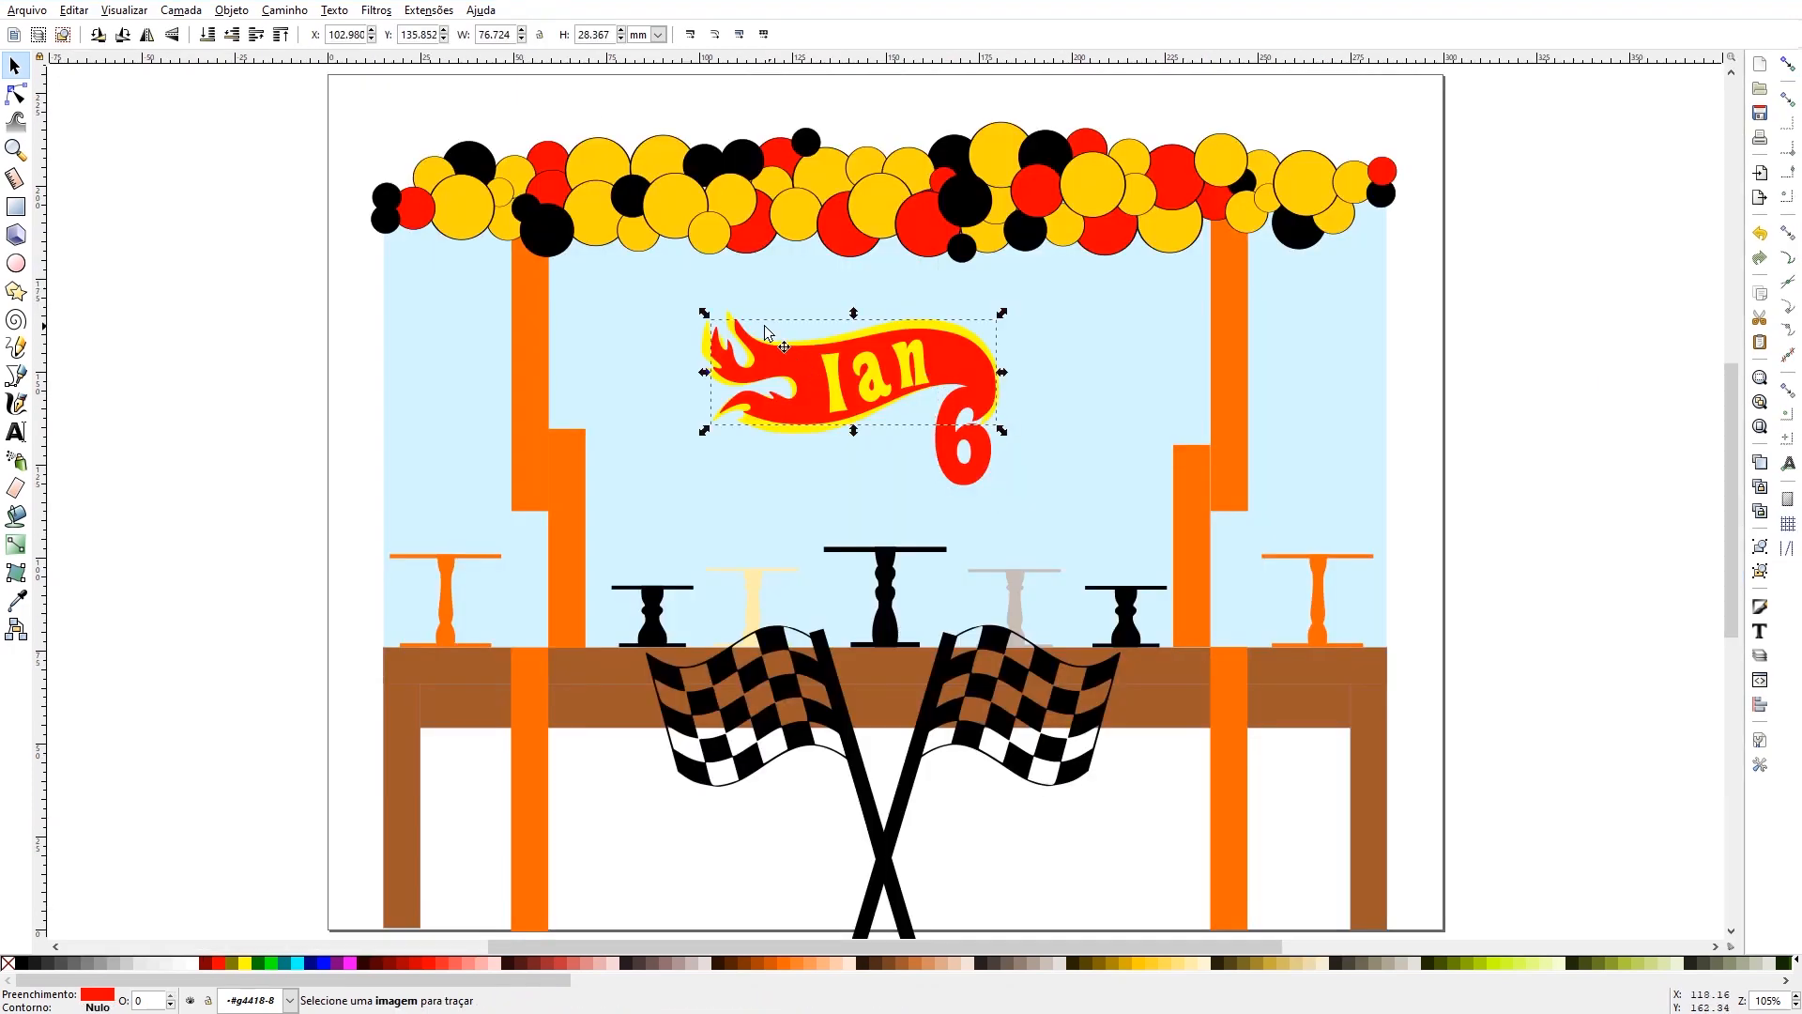
double_click(839, 407)
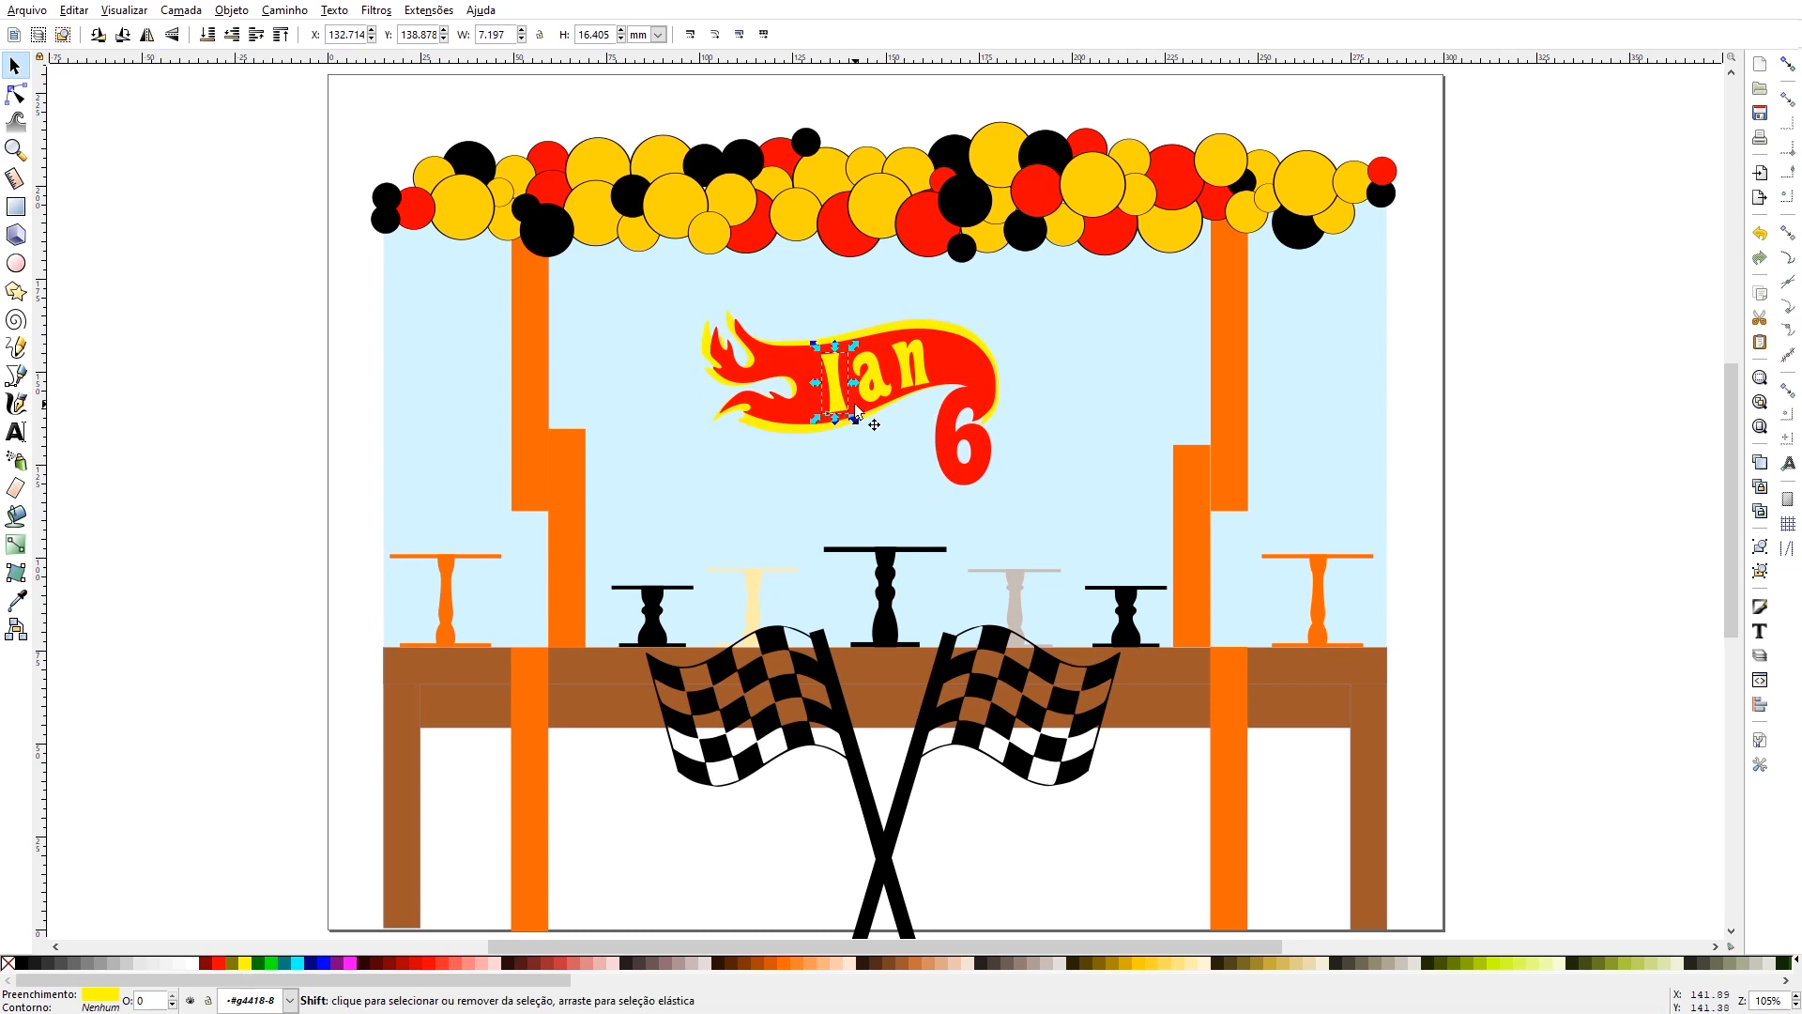
shift+click(909, 372)
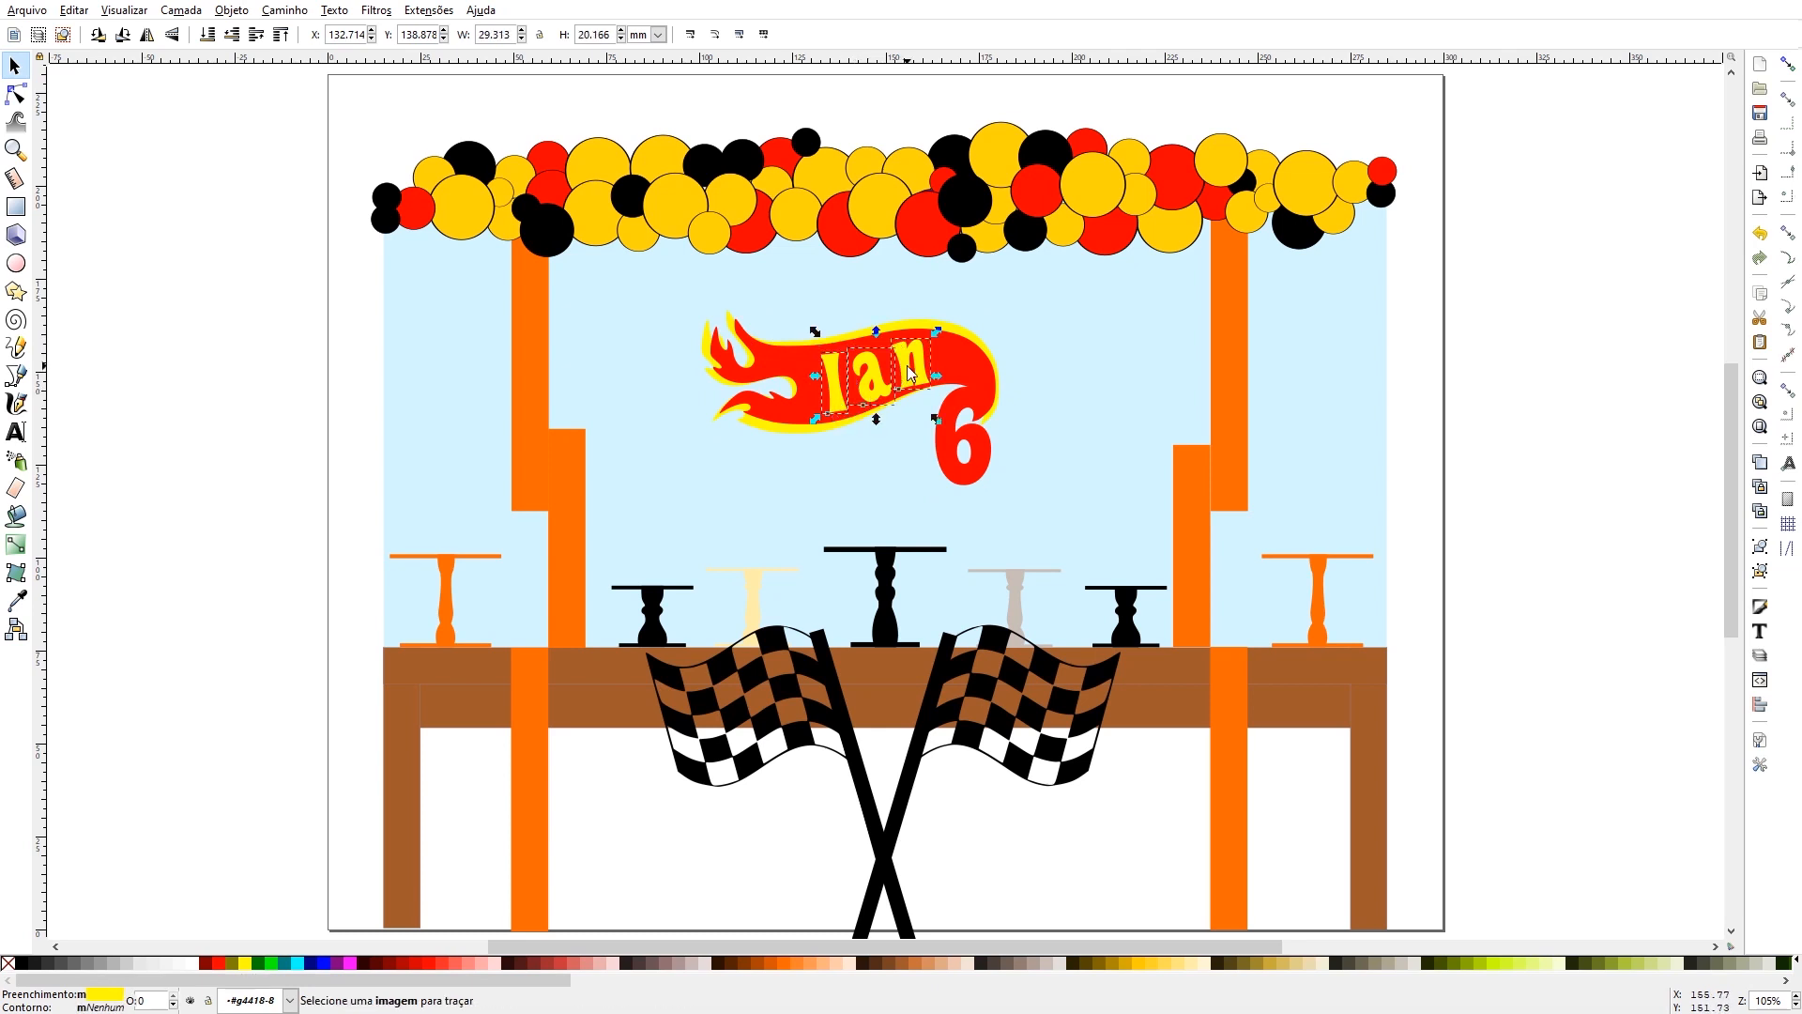
key(ctrl)
click(27, 10)
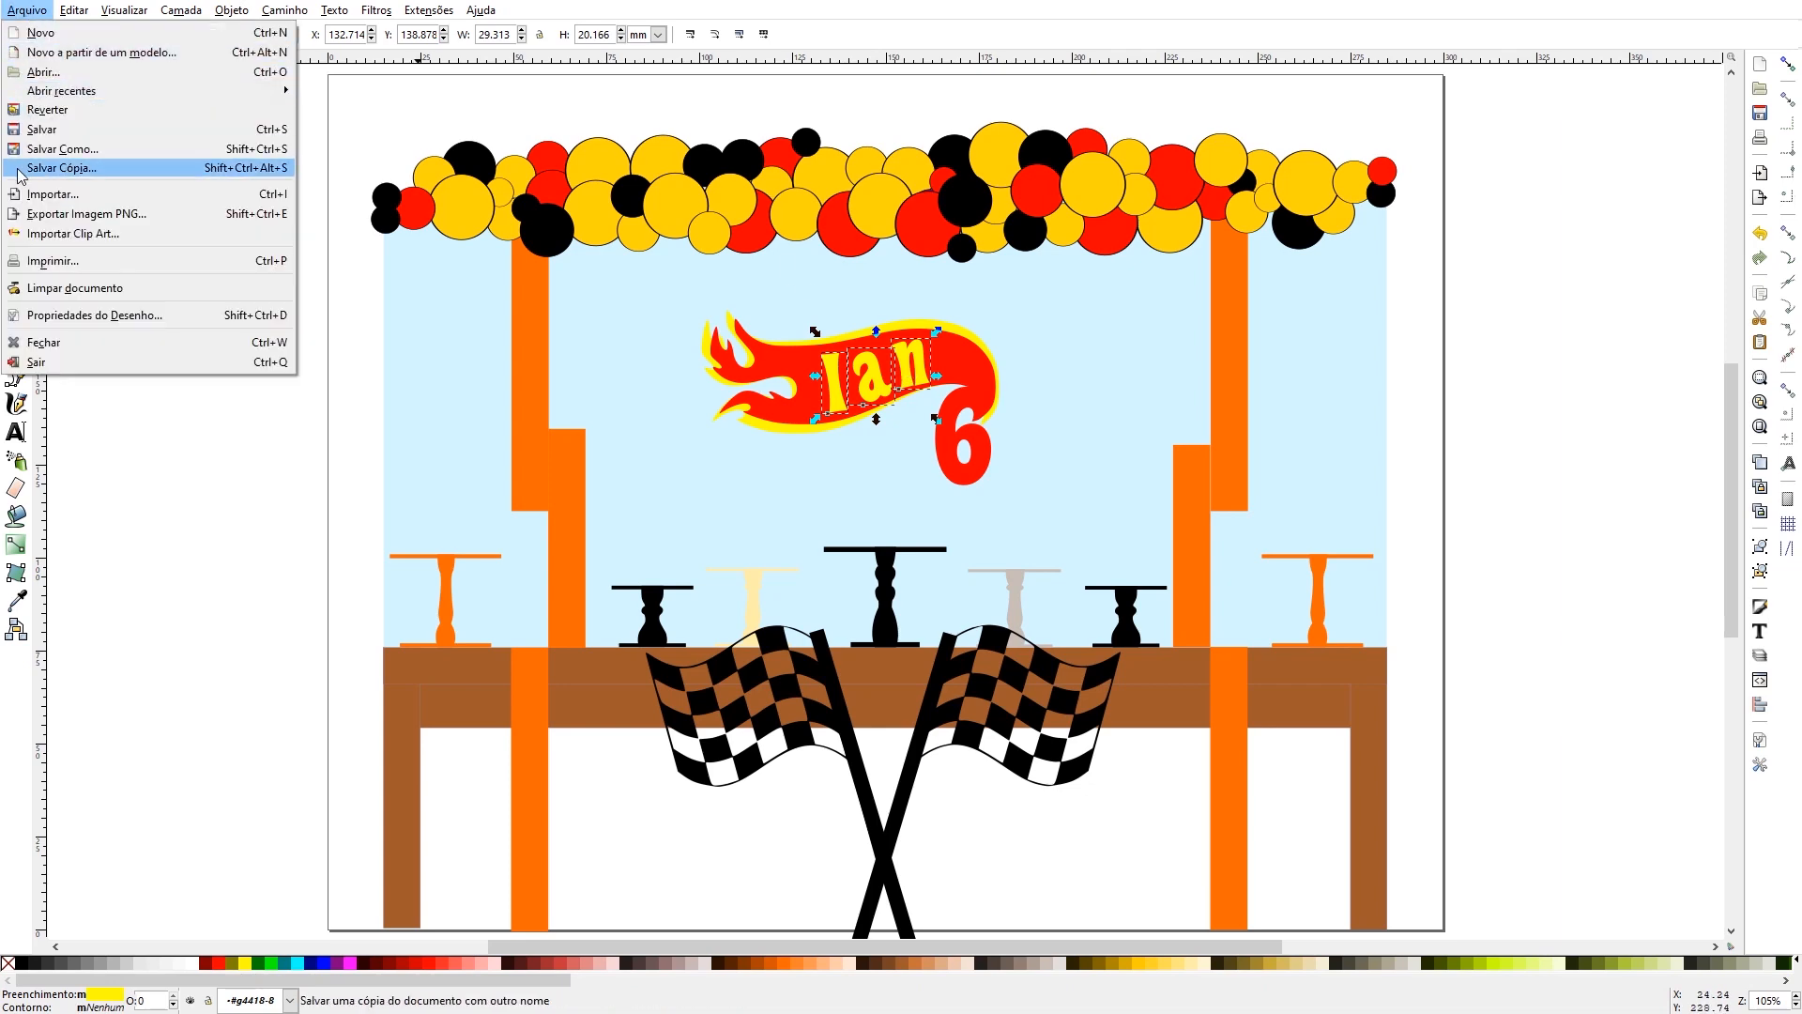
click(59, 34)
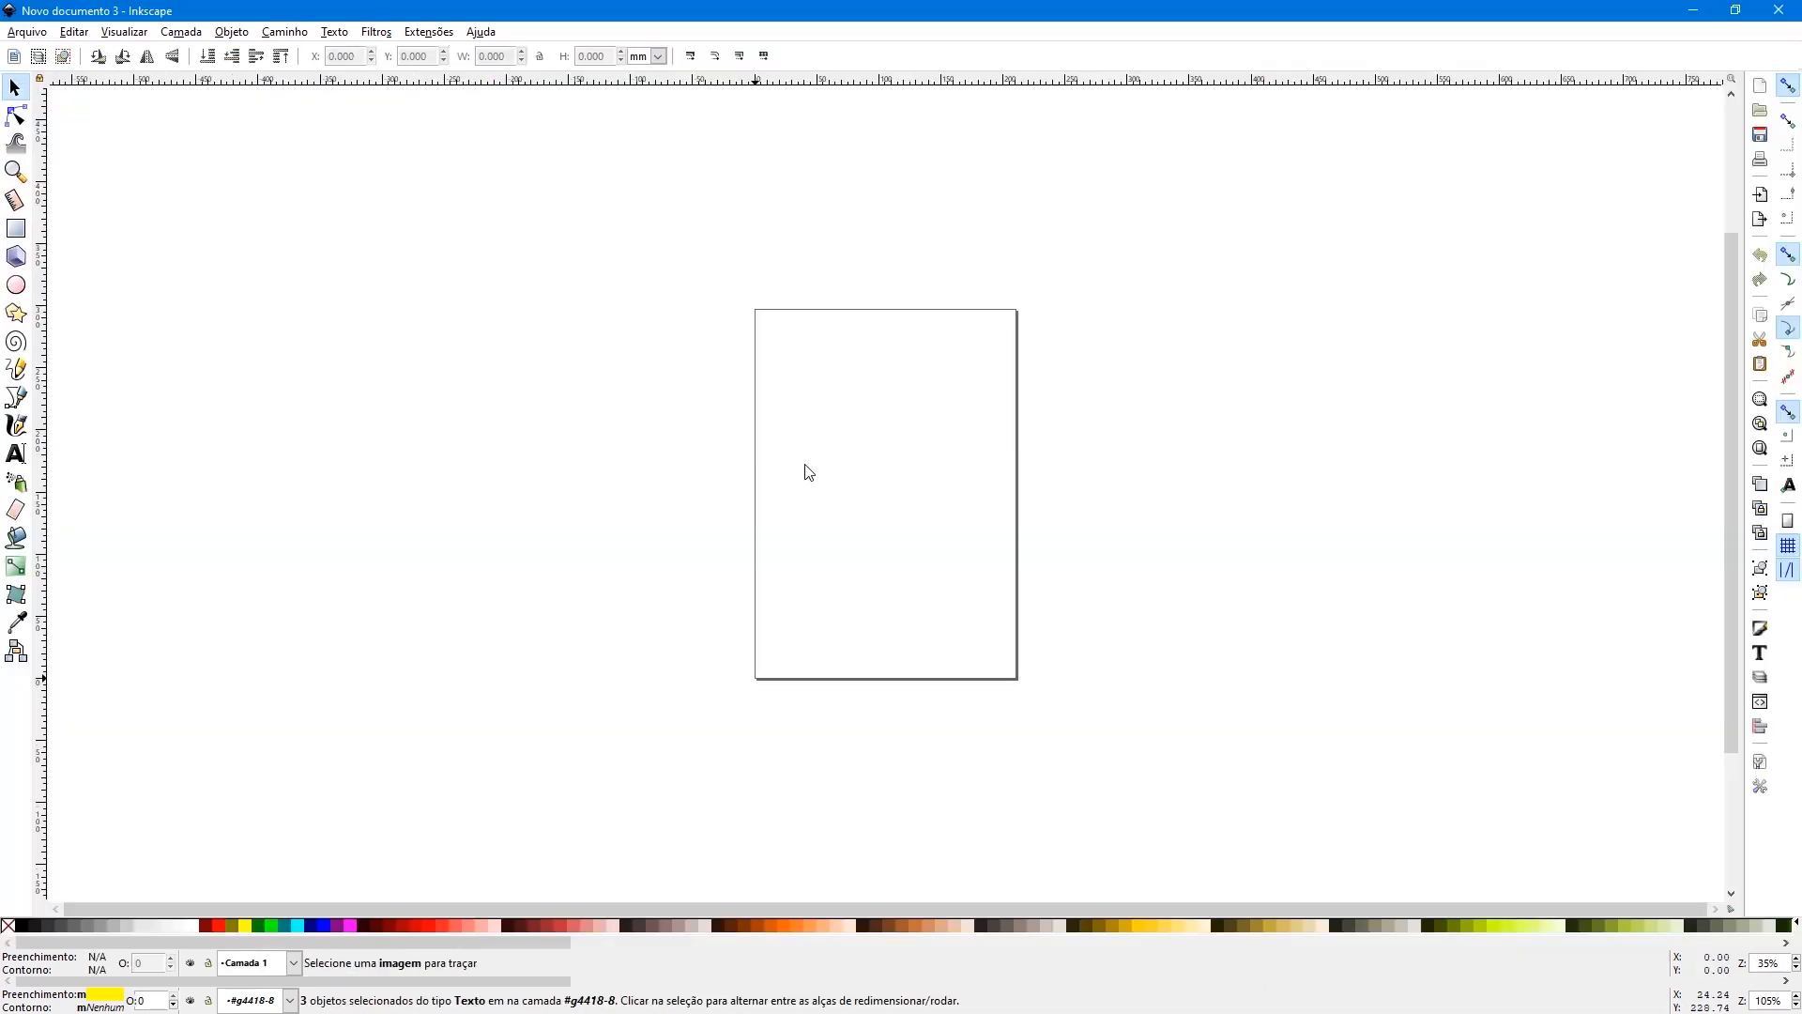
key(ctrl+v)
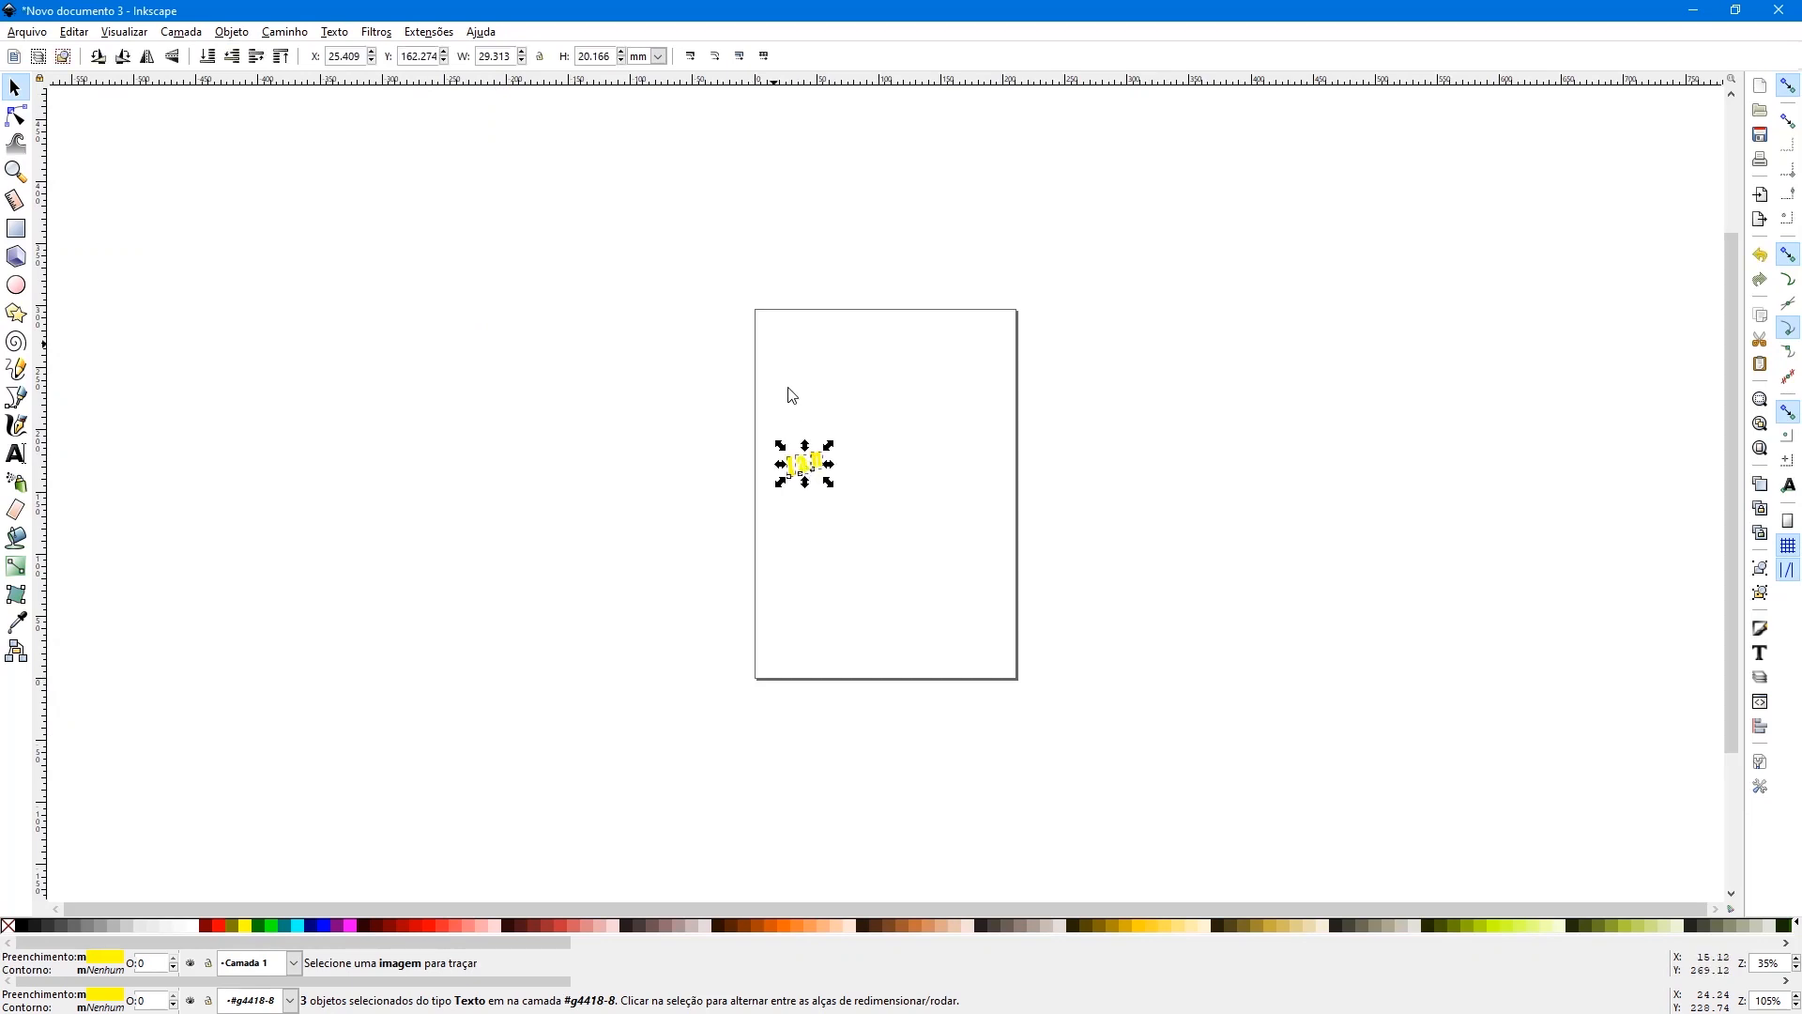
key(ctrl+shift+t)
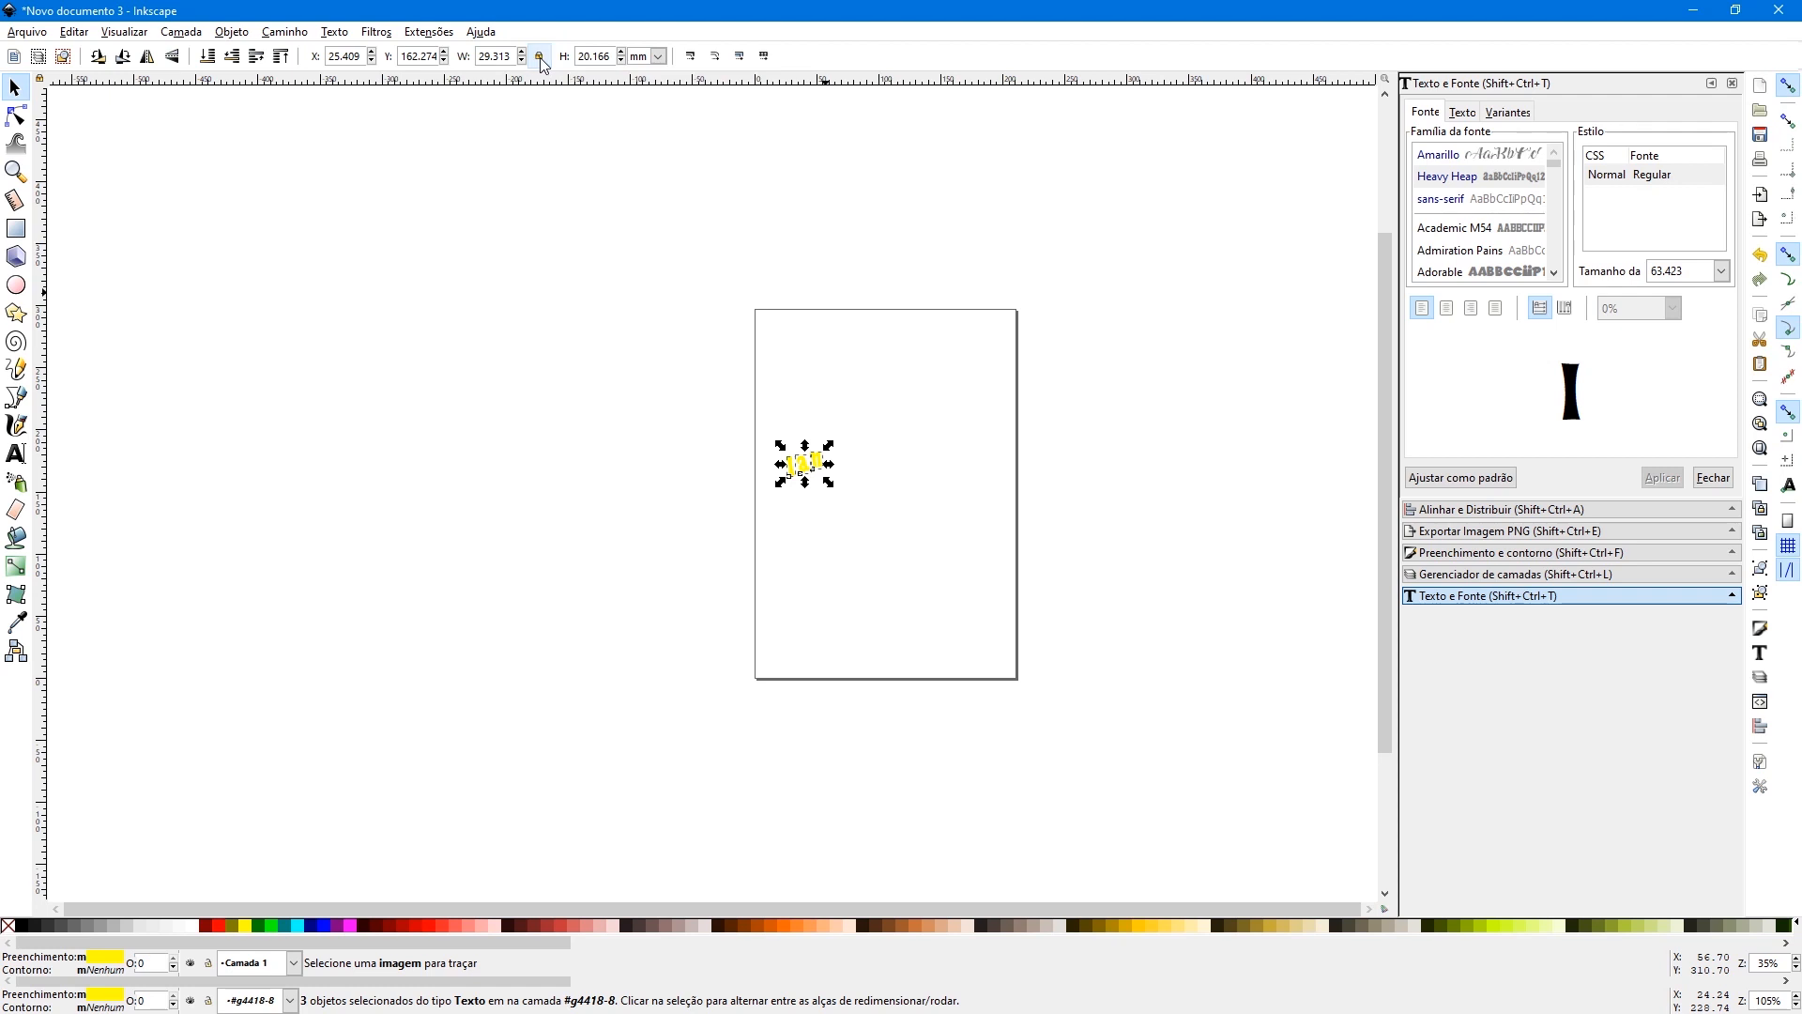
- Scale the name letters proportionally to a height of 201.66 mm and switch the measurement units to centimetres
click(539, 57)
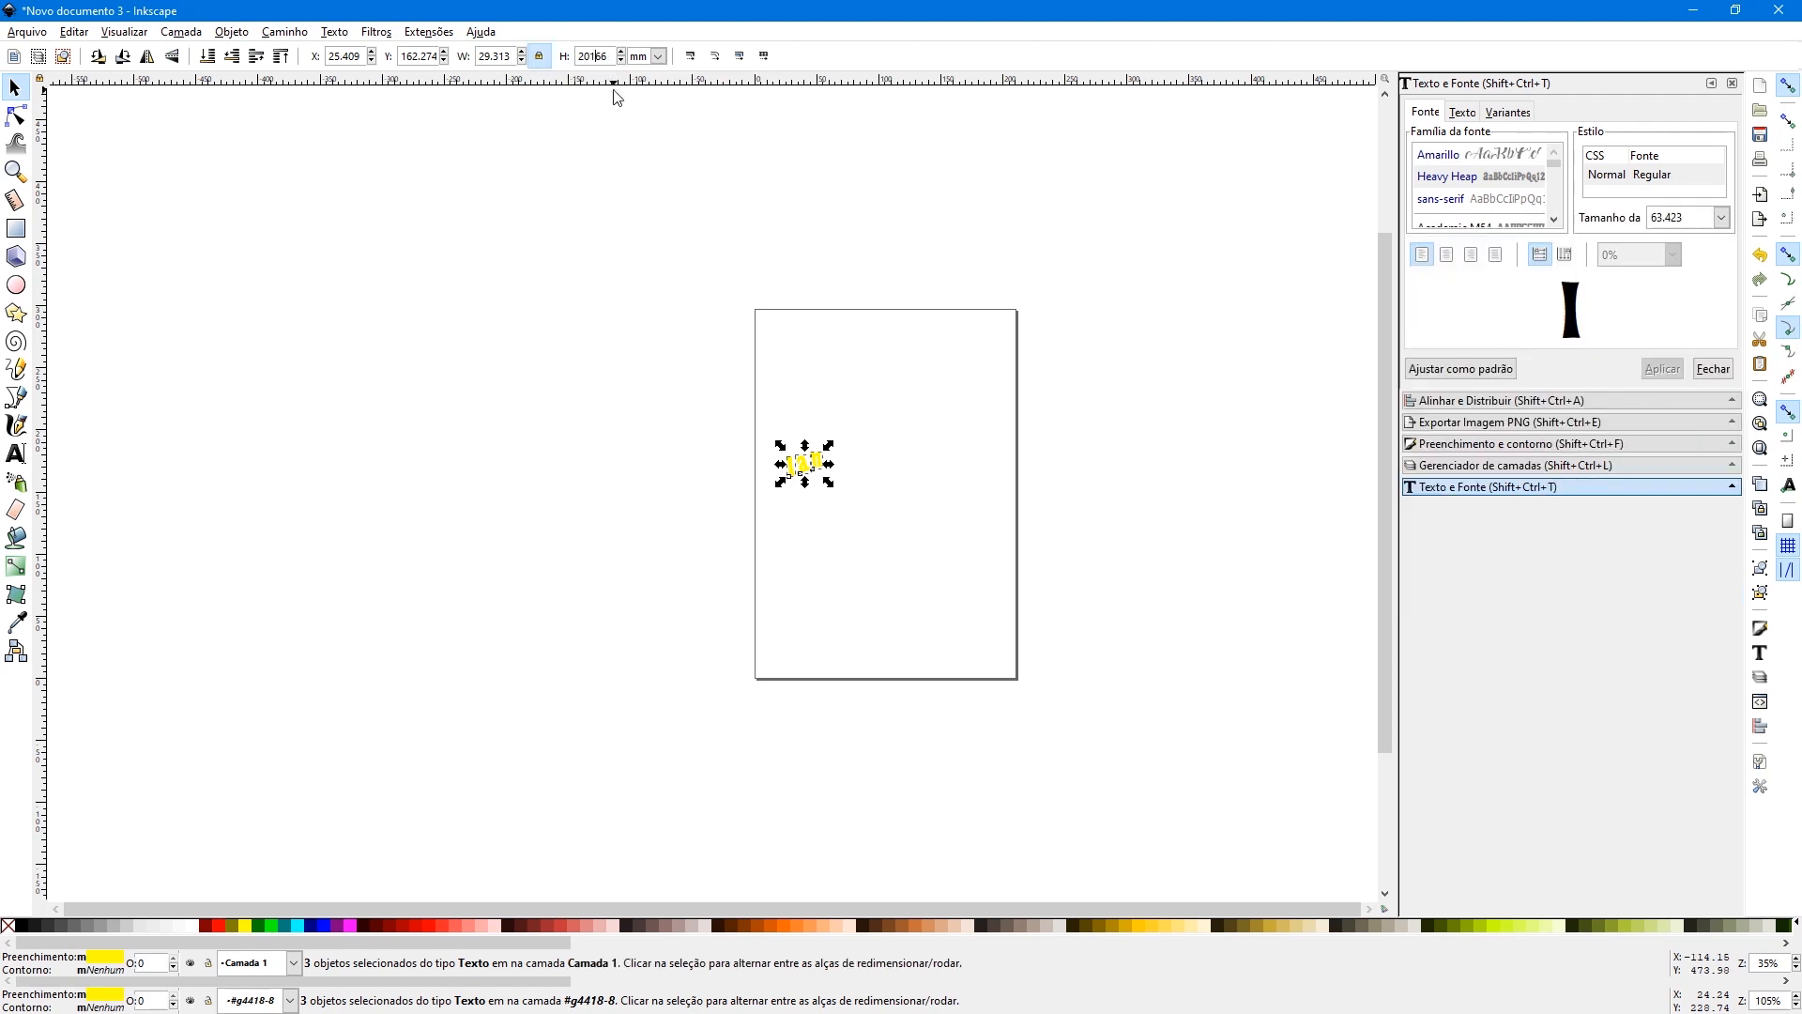
key(Return)
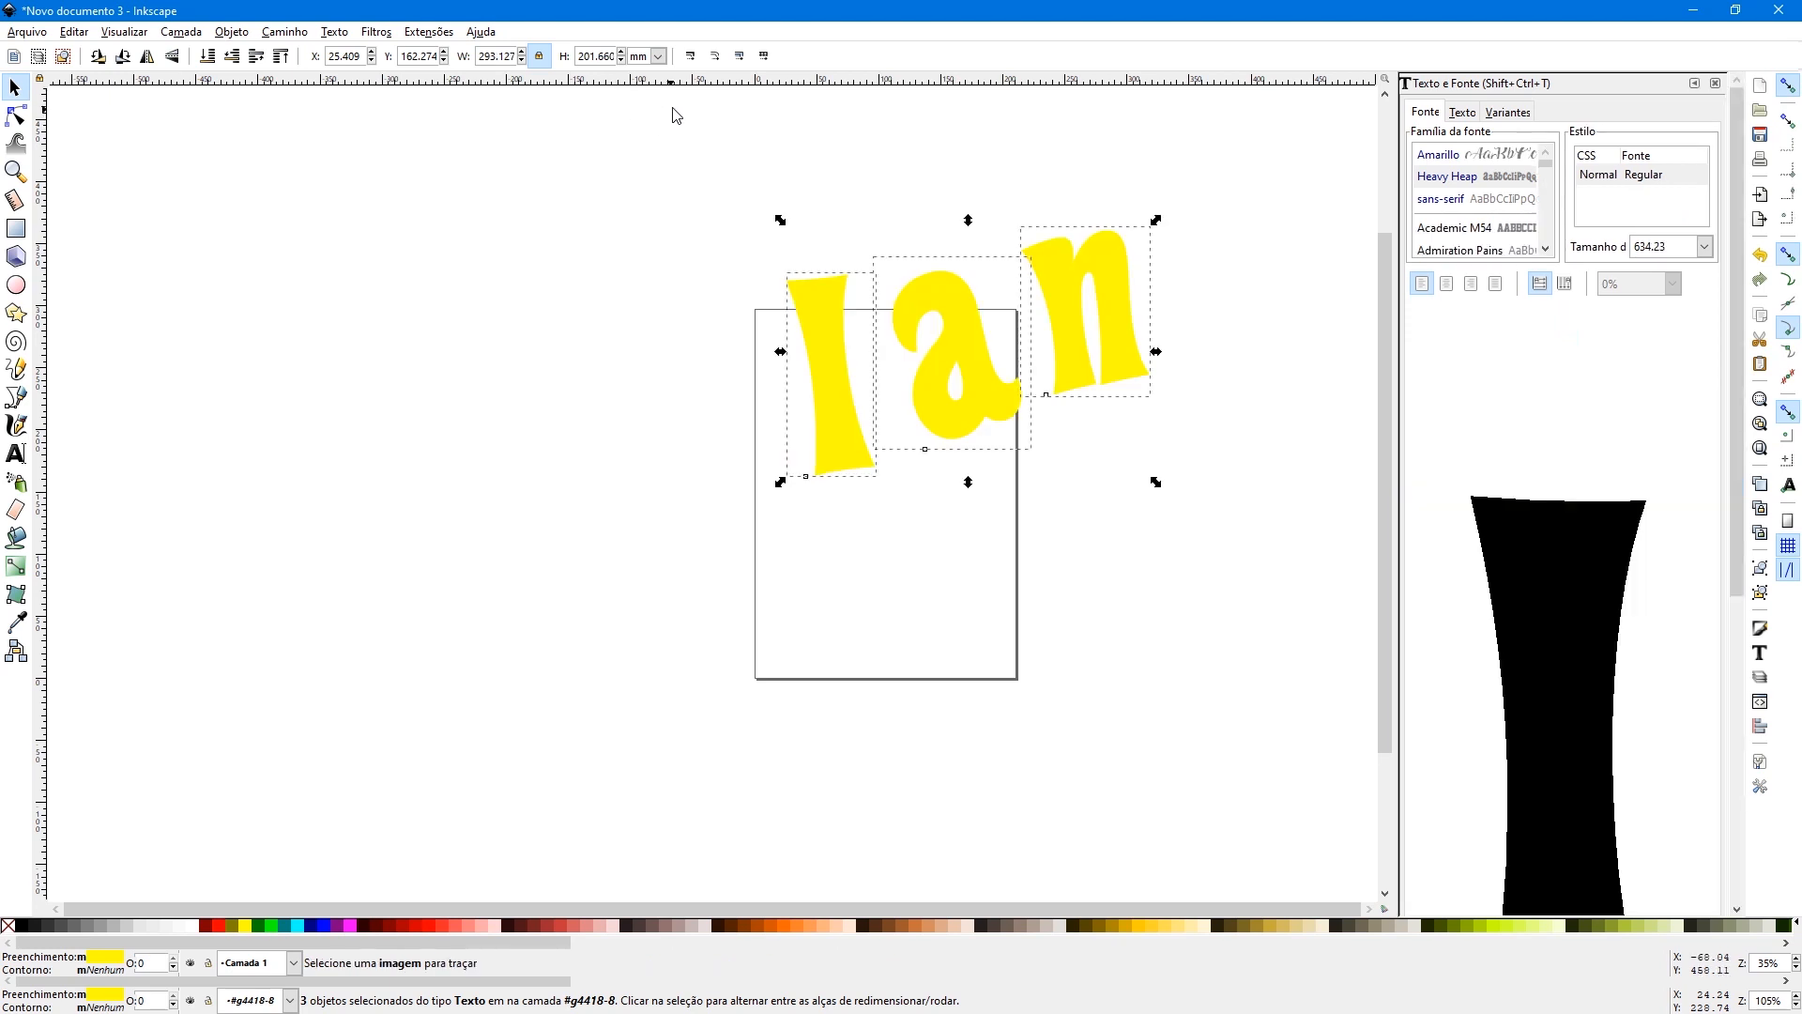
click(659, 56)
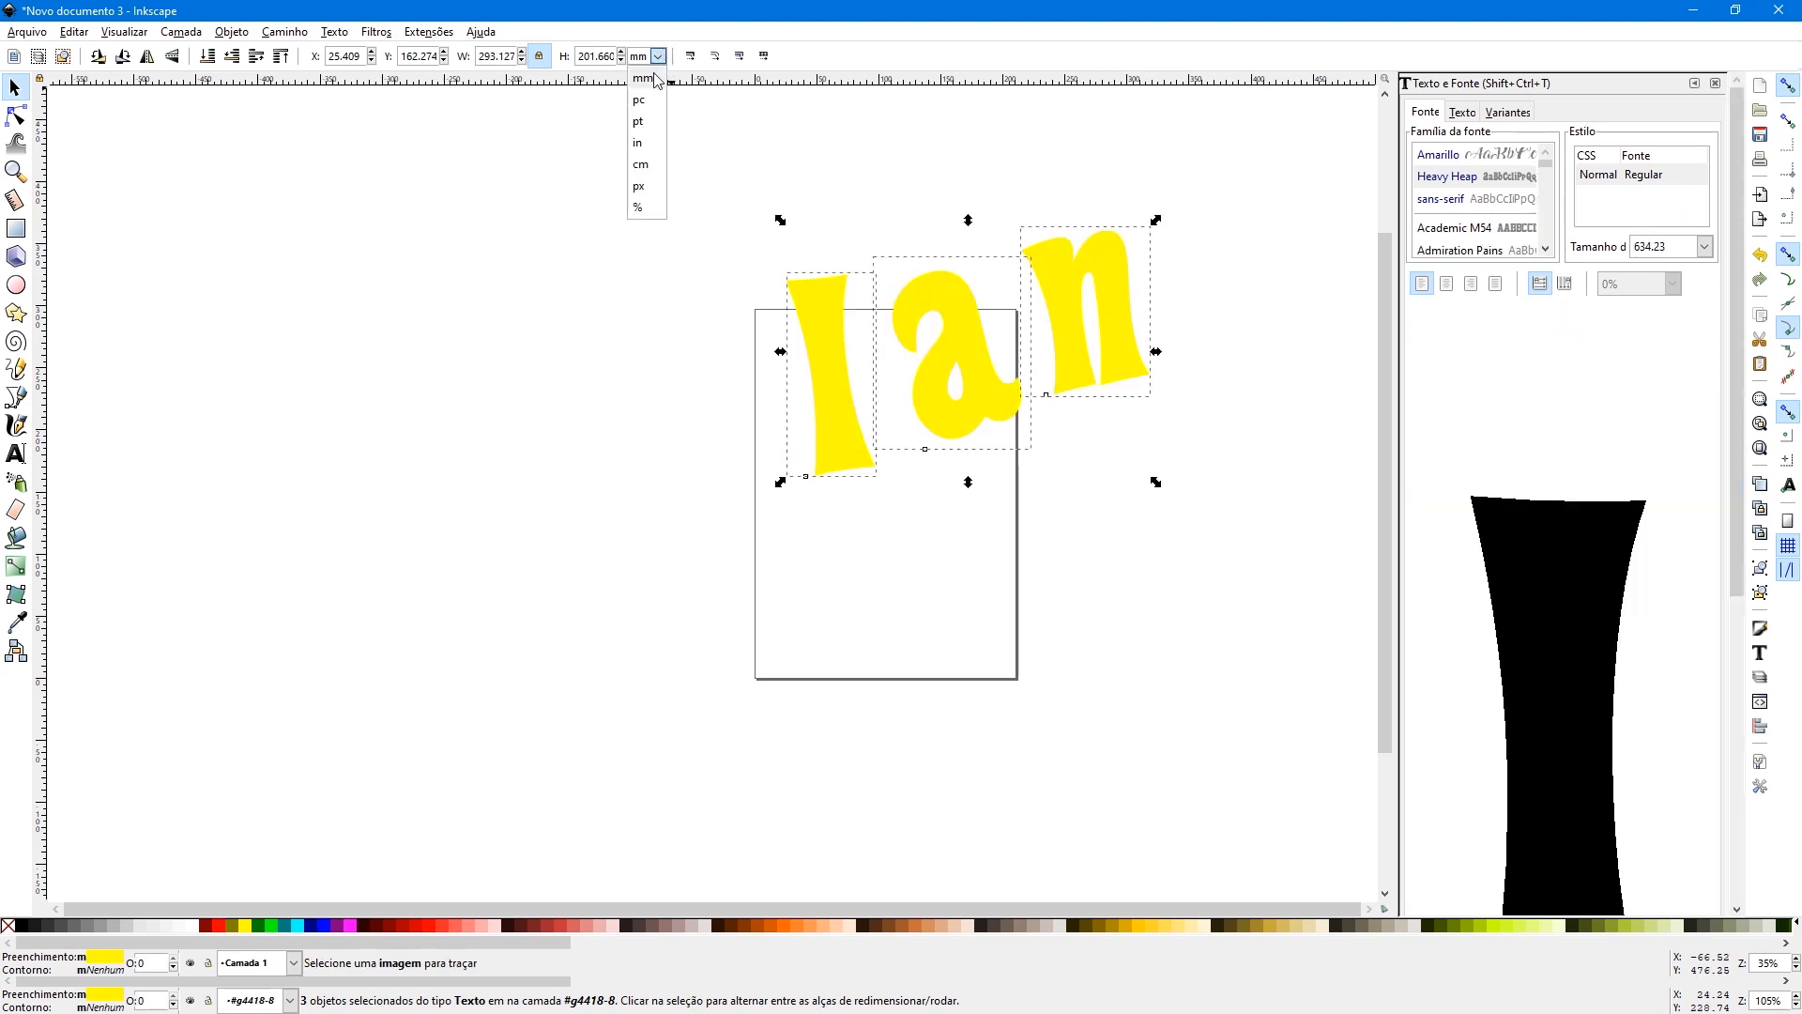
click(642, 164)
click(801, 382)
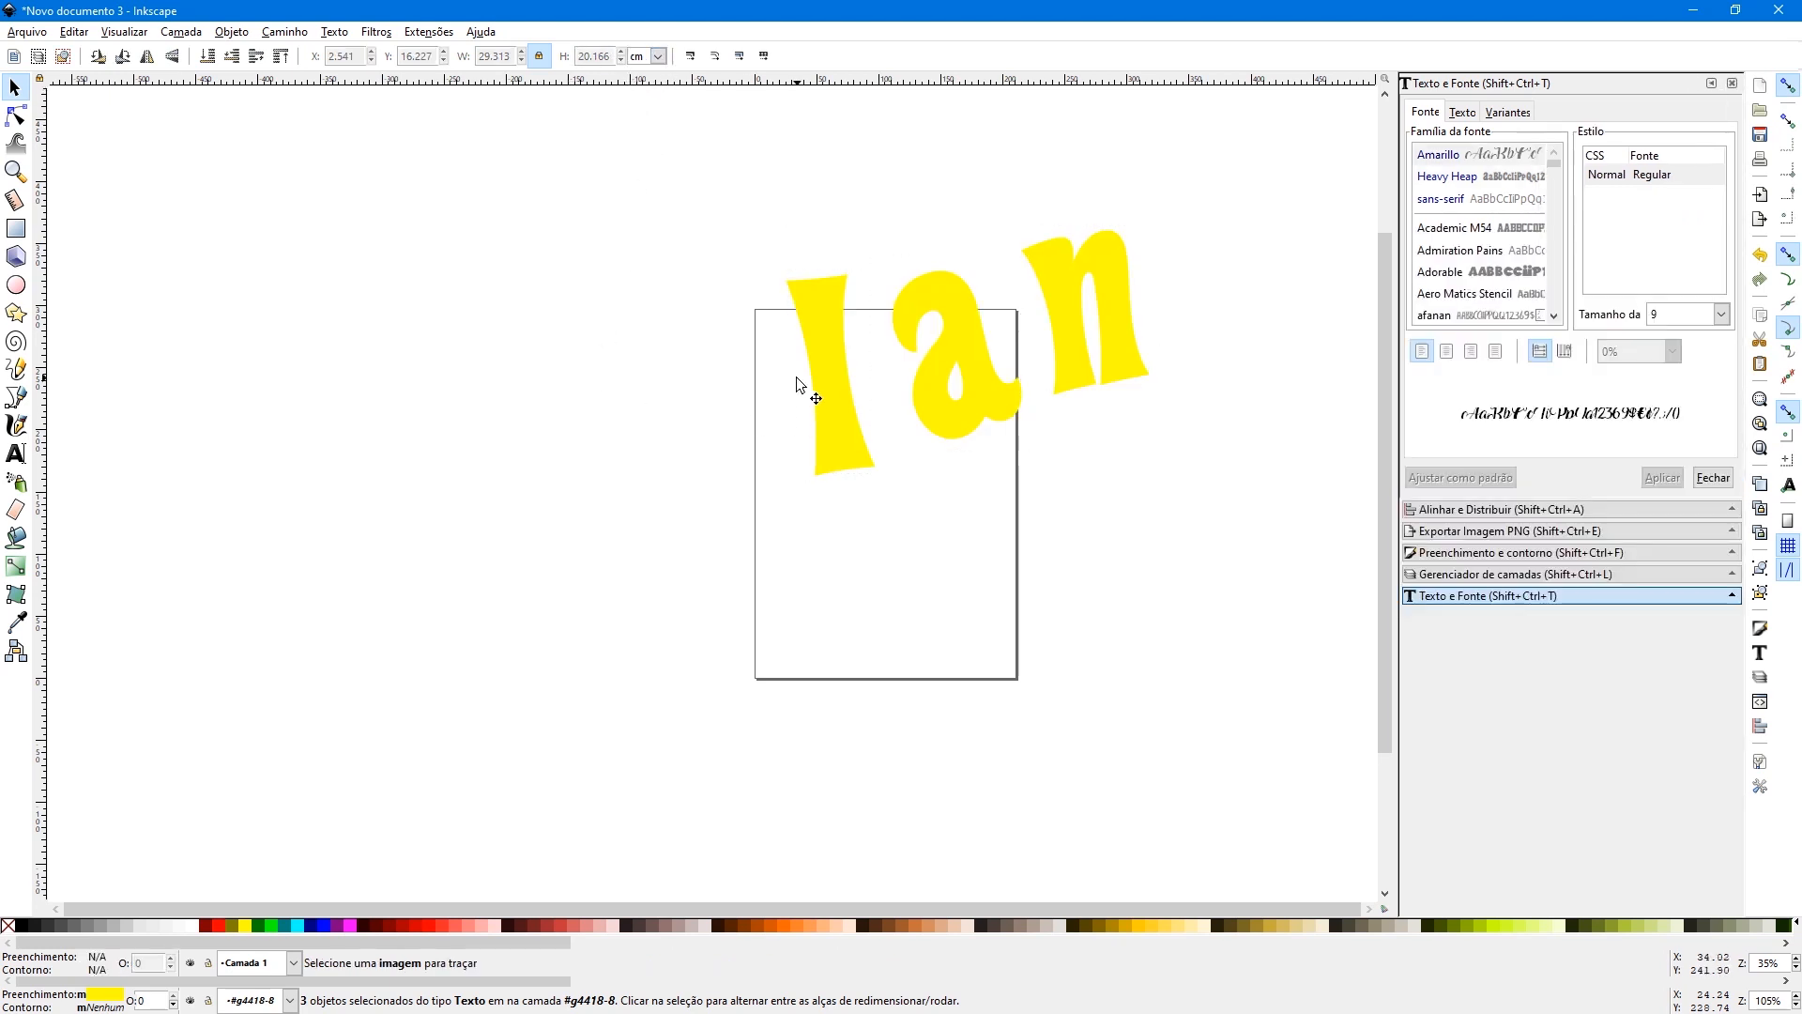
- Straighten the first two name letters and place them side by side in the upper half of the page
drag(822, 414, 813, 447)
click(813, 445)
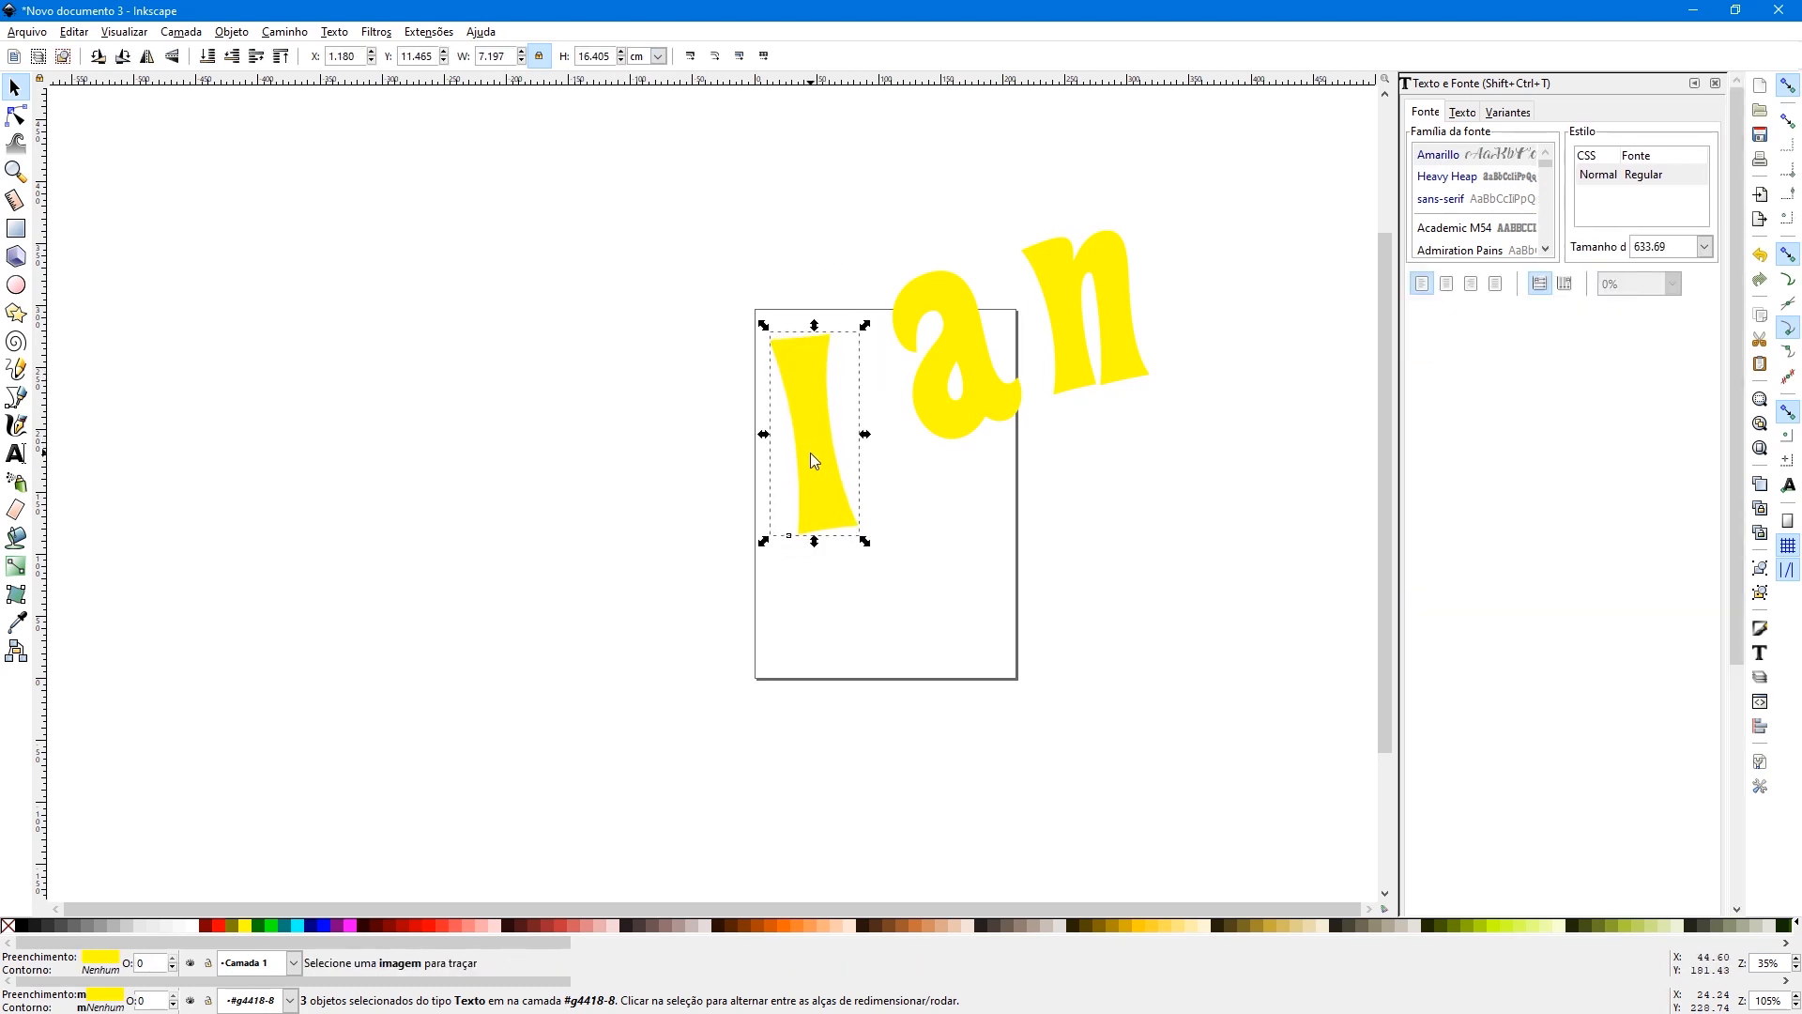
drag(861, 539, 854, 549)
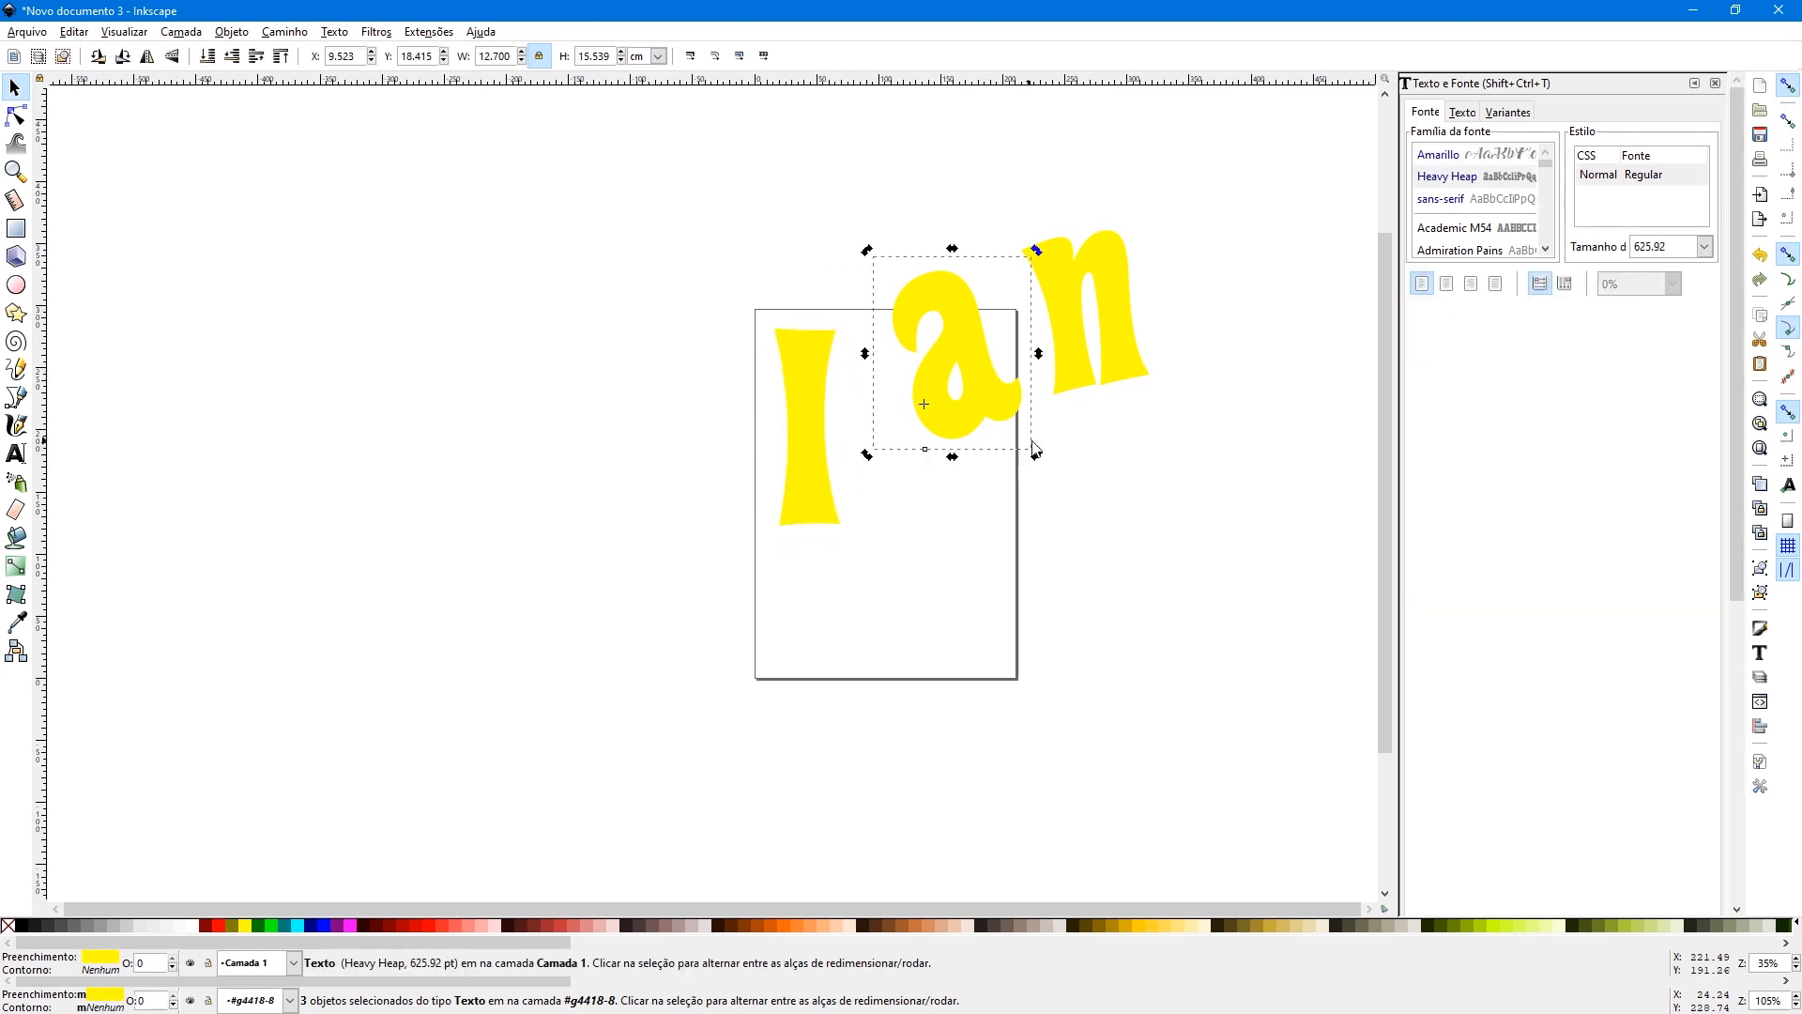
drag(1033, 446, 1005, 474)
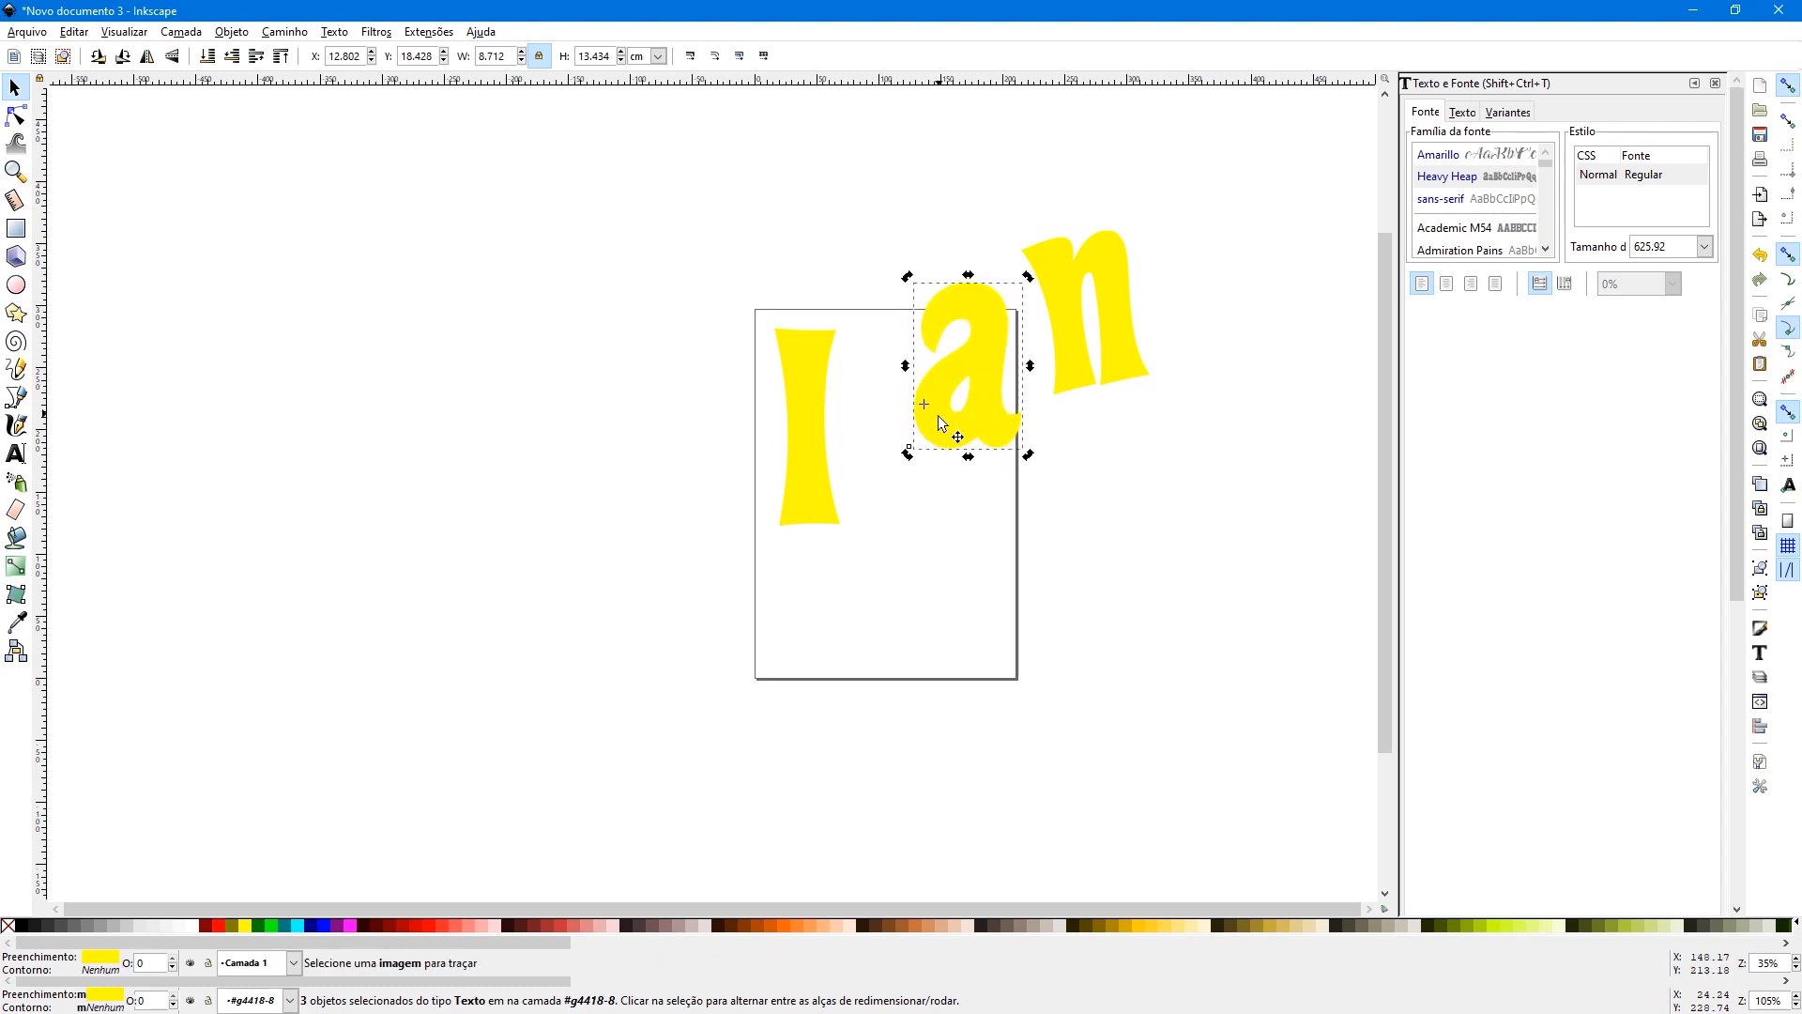
drag(939, 418, 908, 463)
- Turn the third name letter on its side and place it on the page below the other two
click(1080, 301)
click(1056, 244)
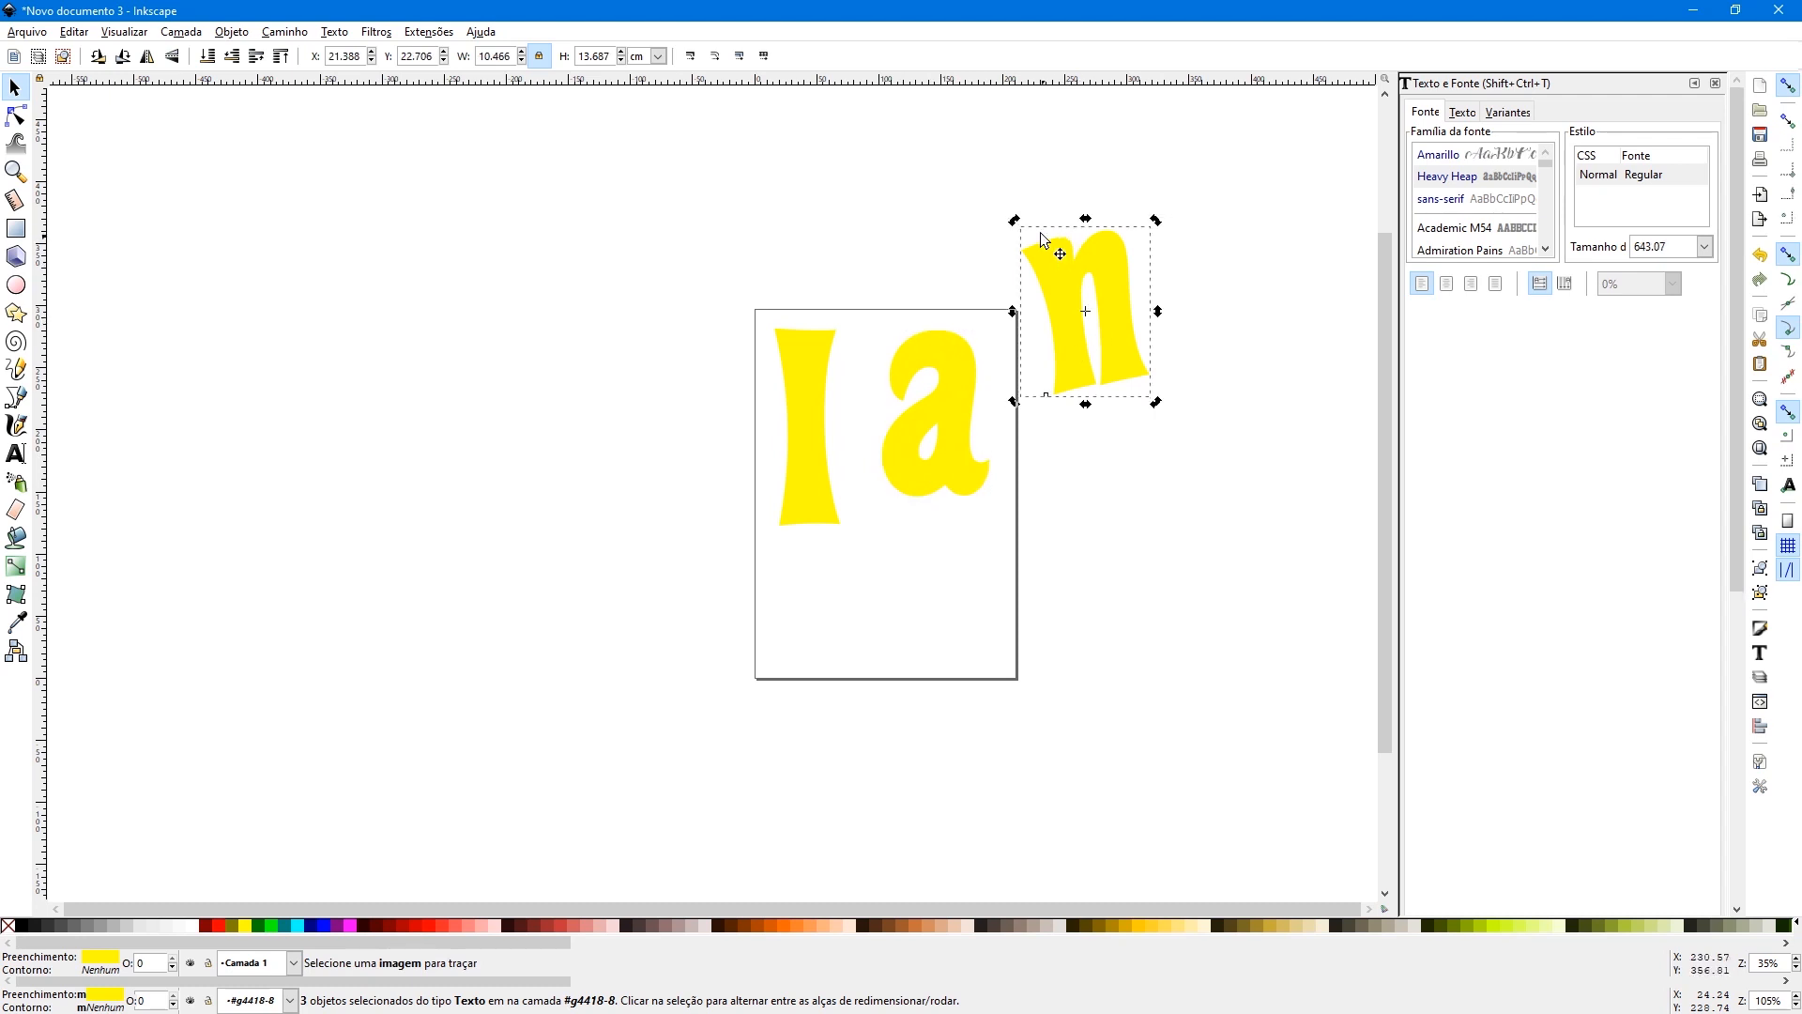
drag(1014, 221, 877, 621)
- Remove the yellow fill from all three letters and give them a thin black outline
click(805, 471)
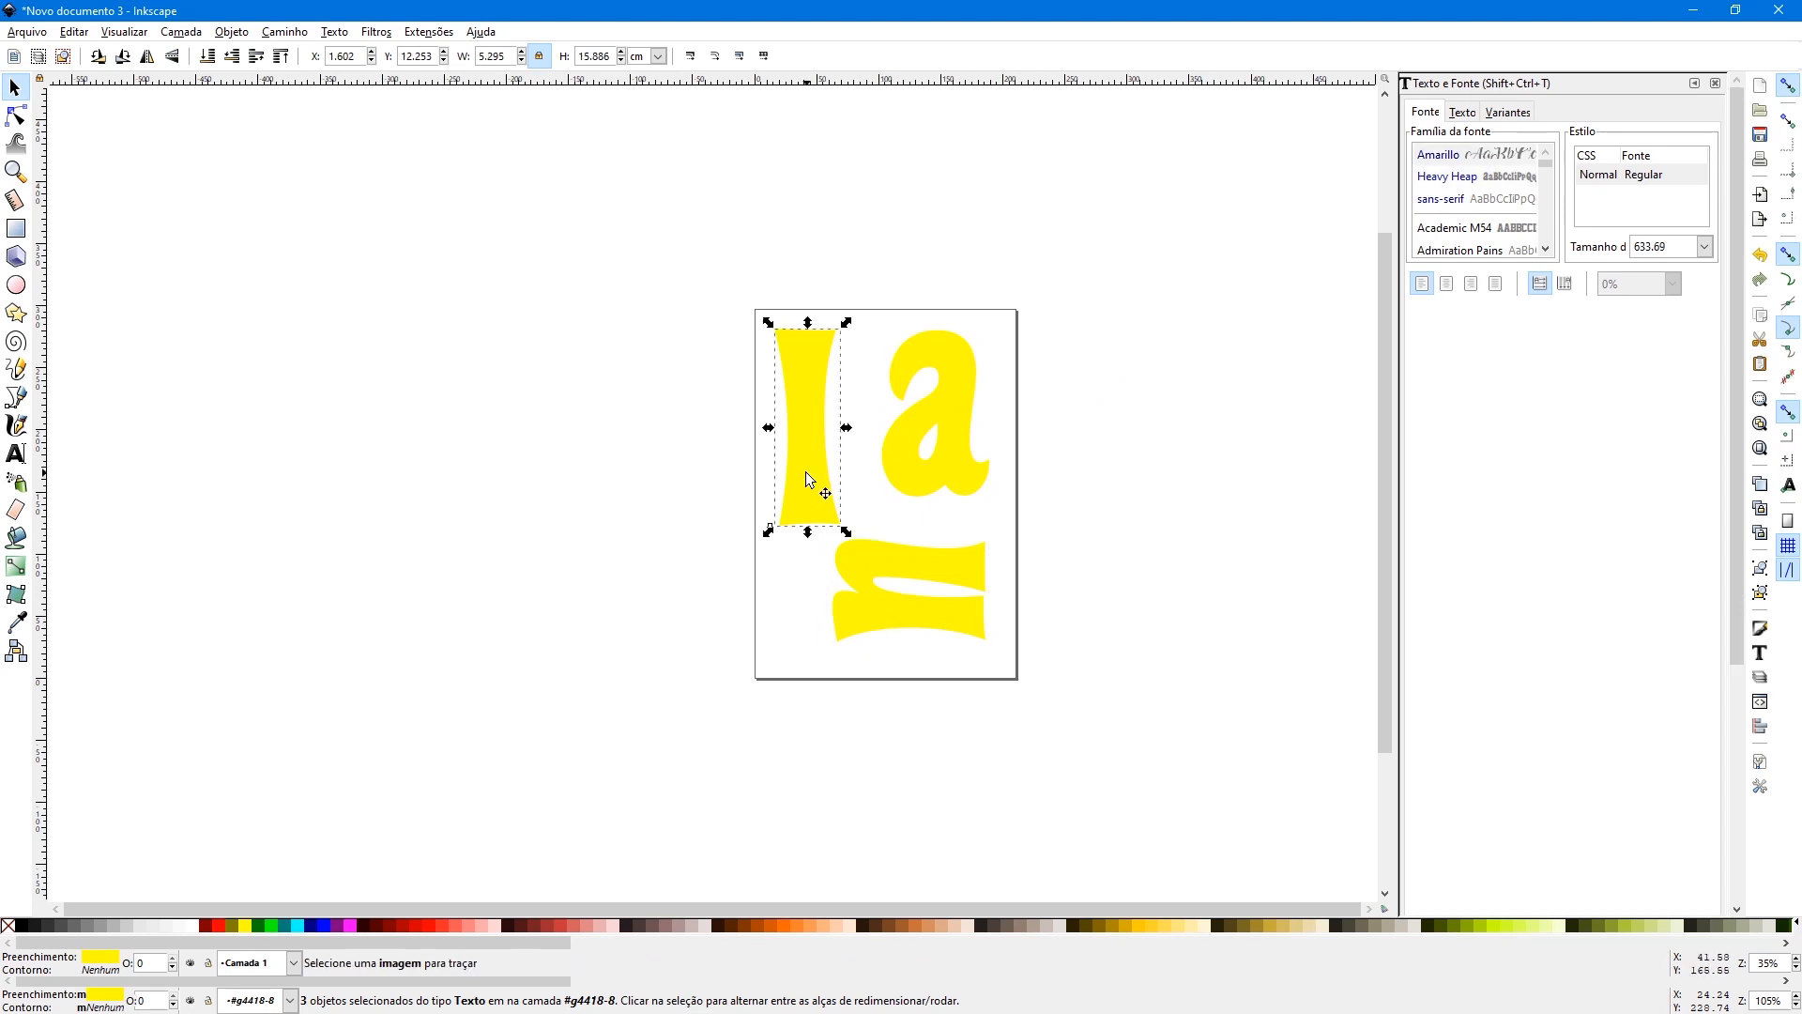
shift+click(904, 461)
shift+click(872, 563)
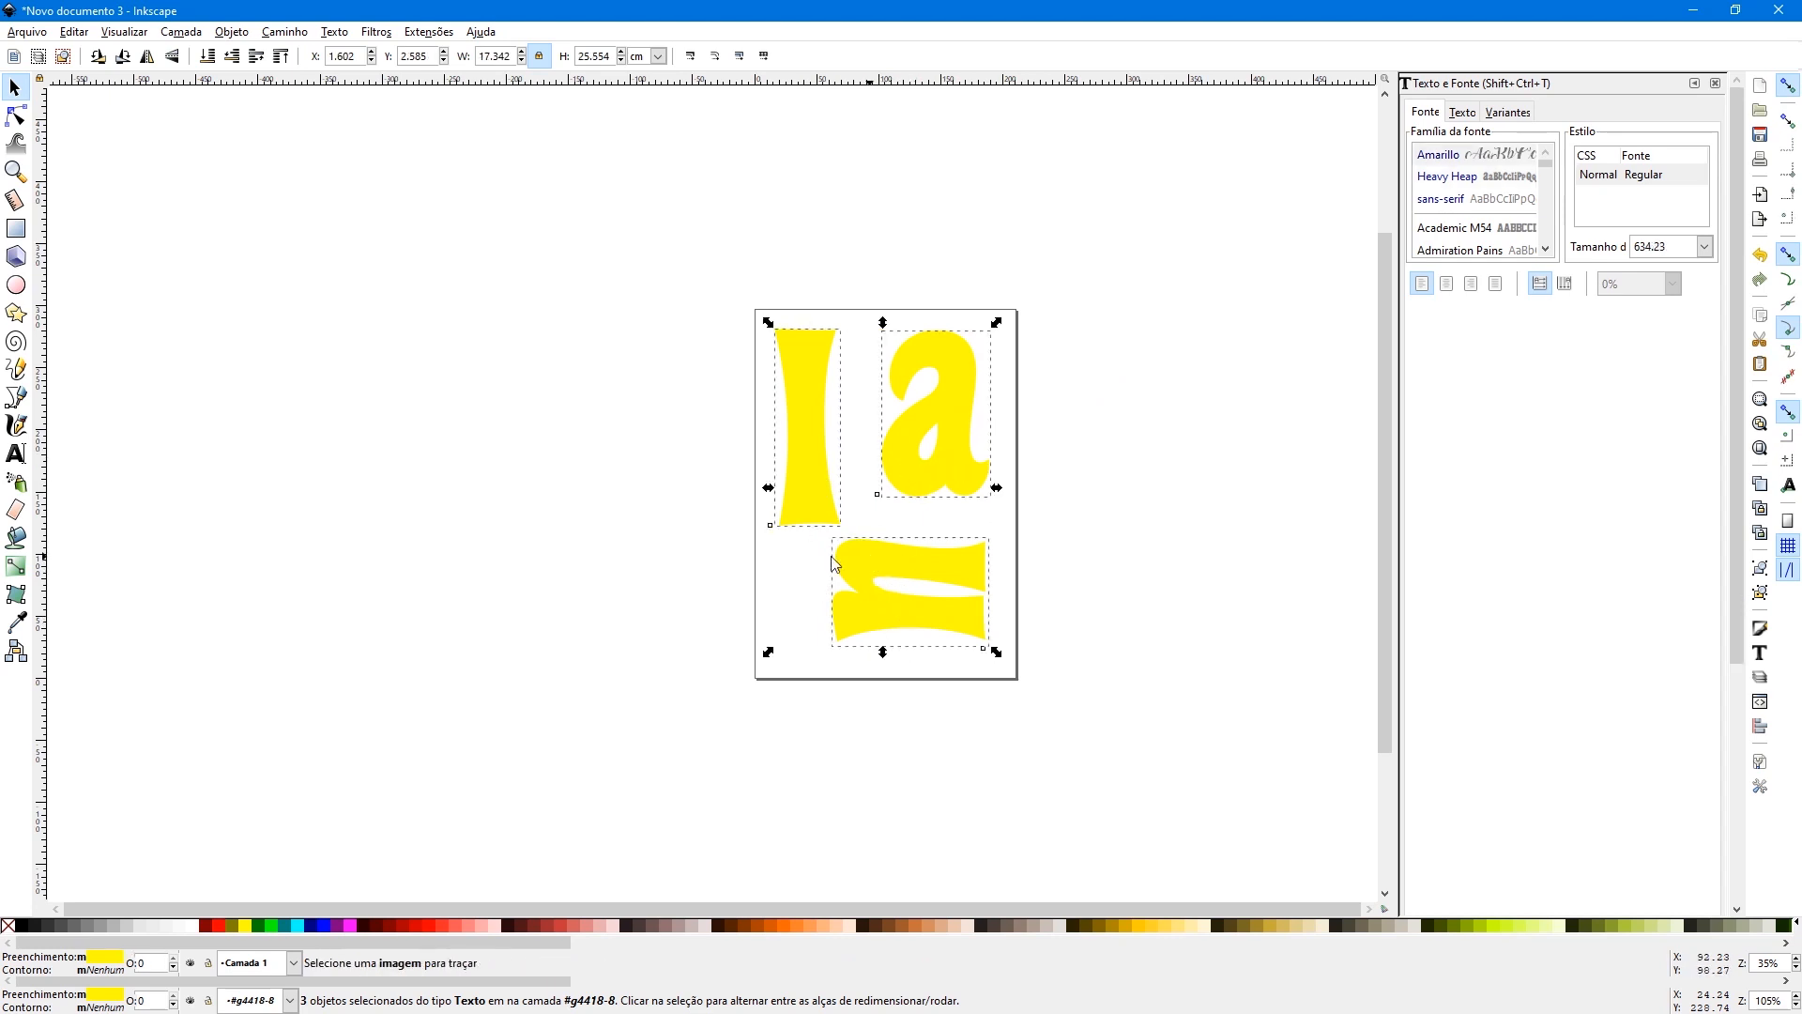
click(7, 929)
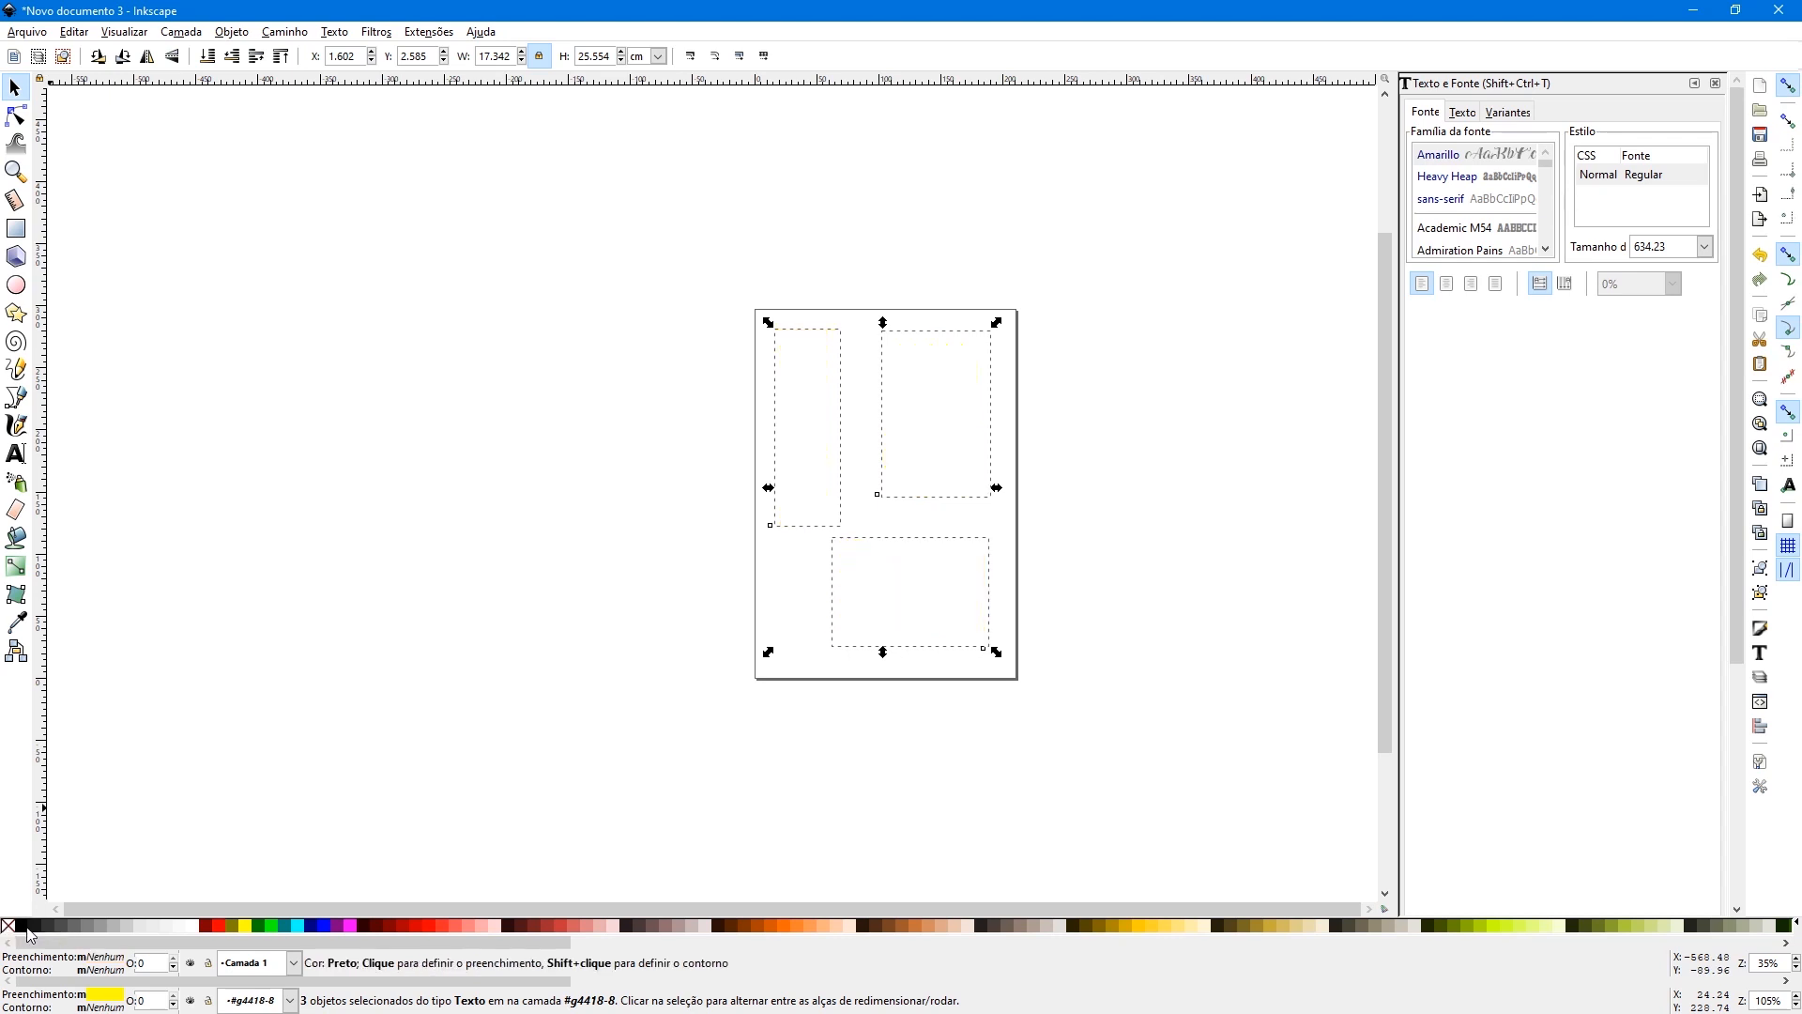
shift+click(25, 932)
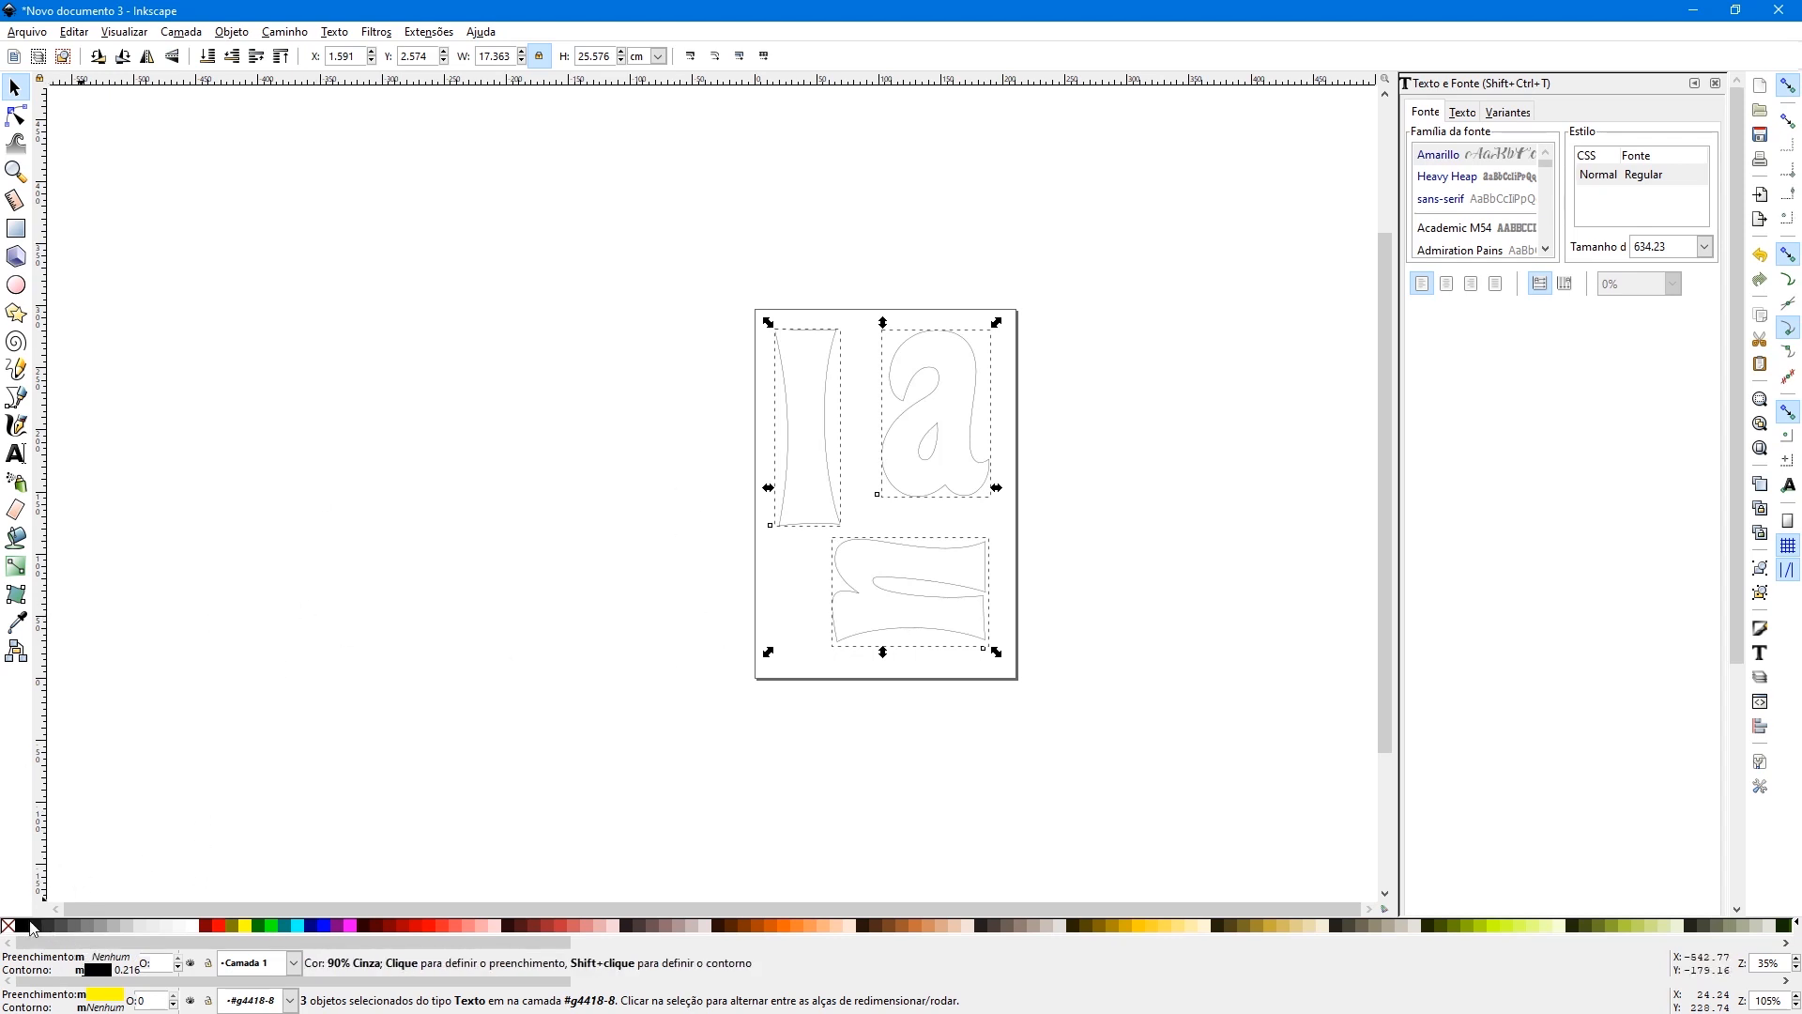
- Try fuchsia and red as the letters' outline colour, restore black and deselect the letters
shift+click(350, 929)
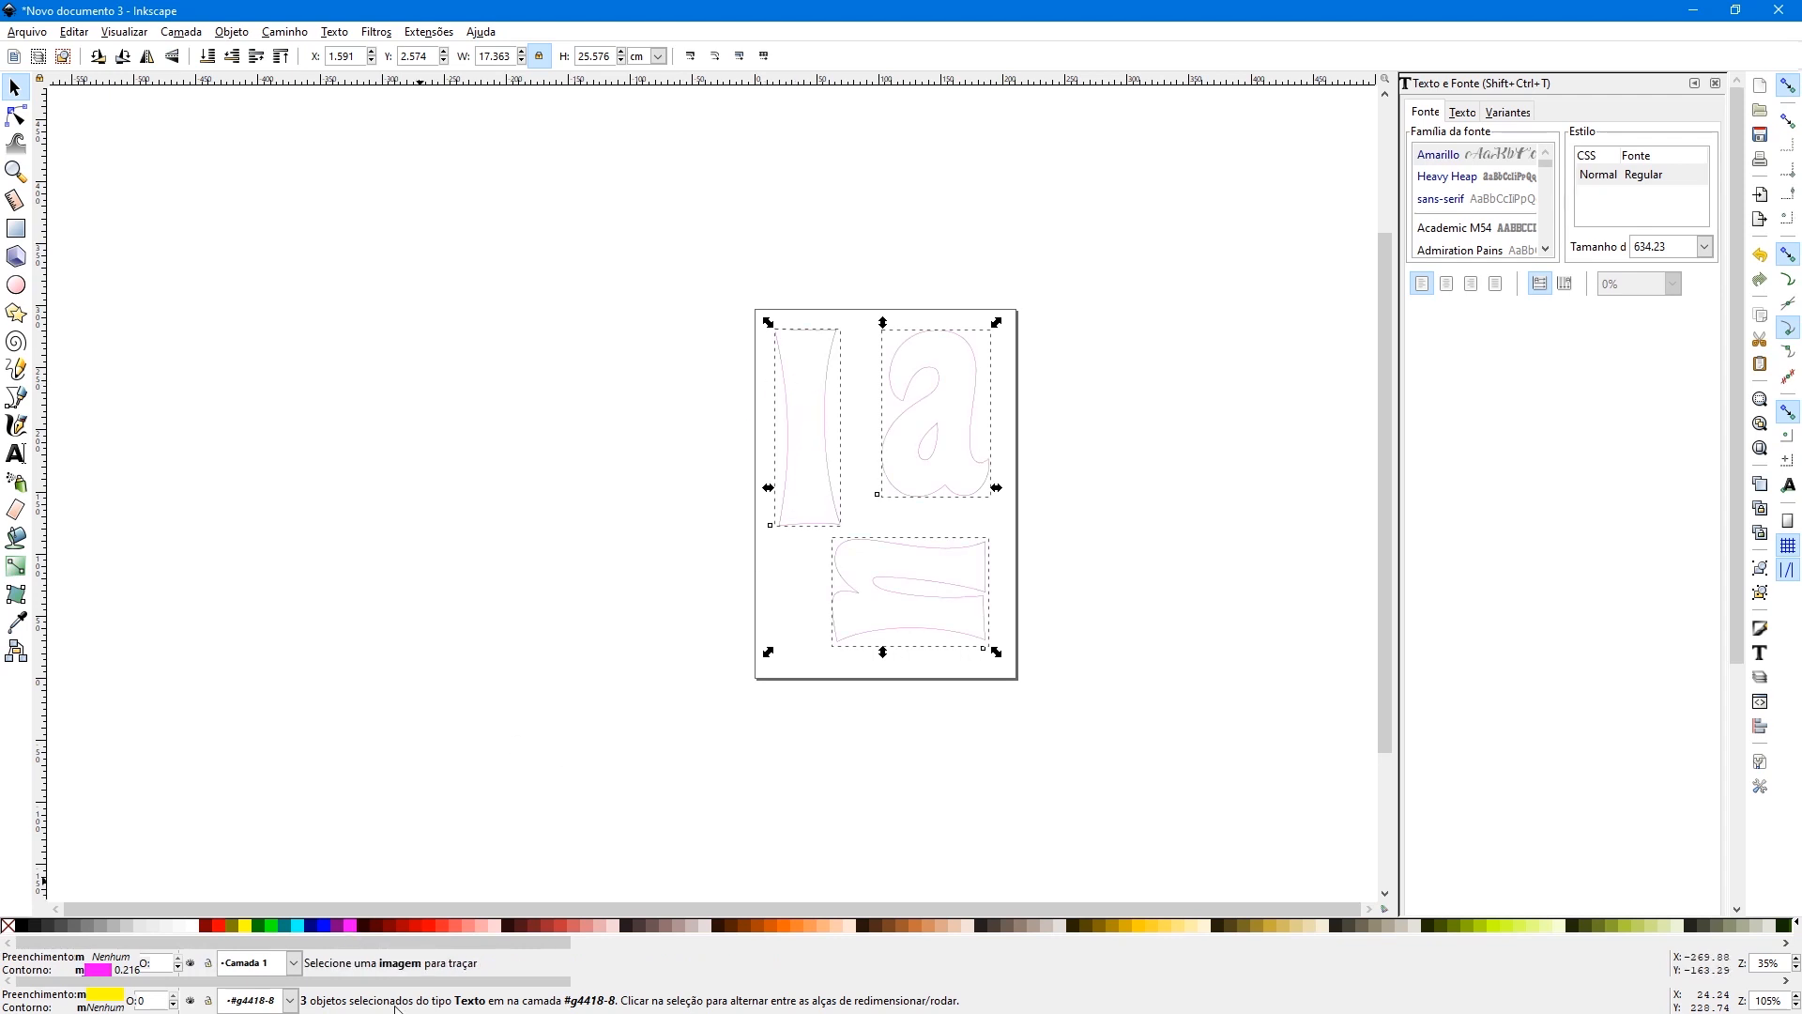
shift+click(428, 924)
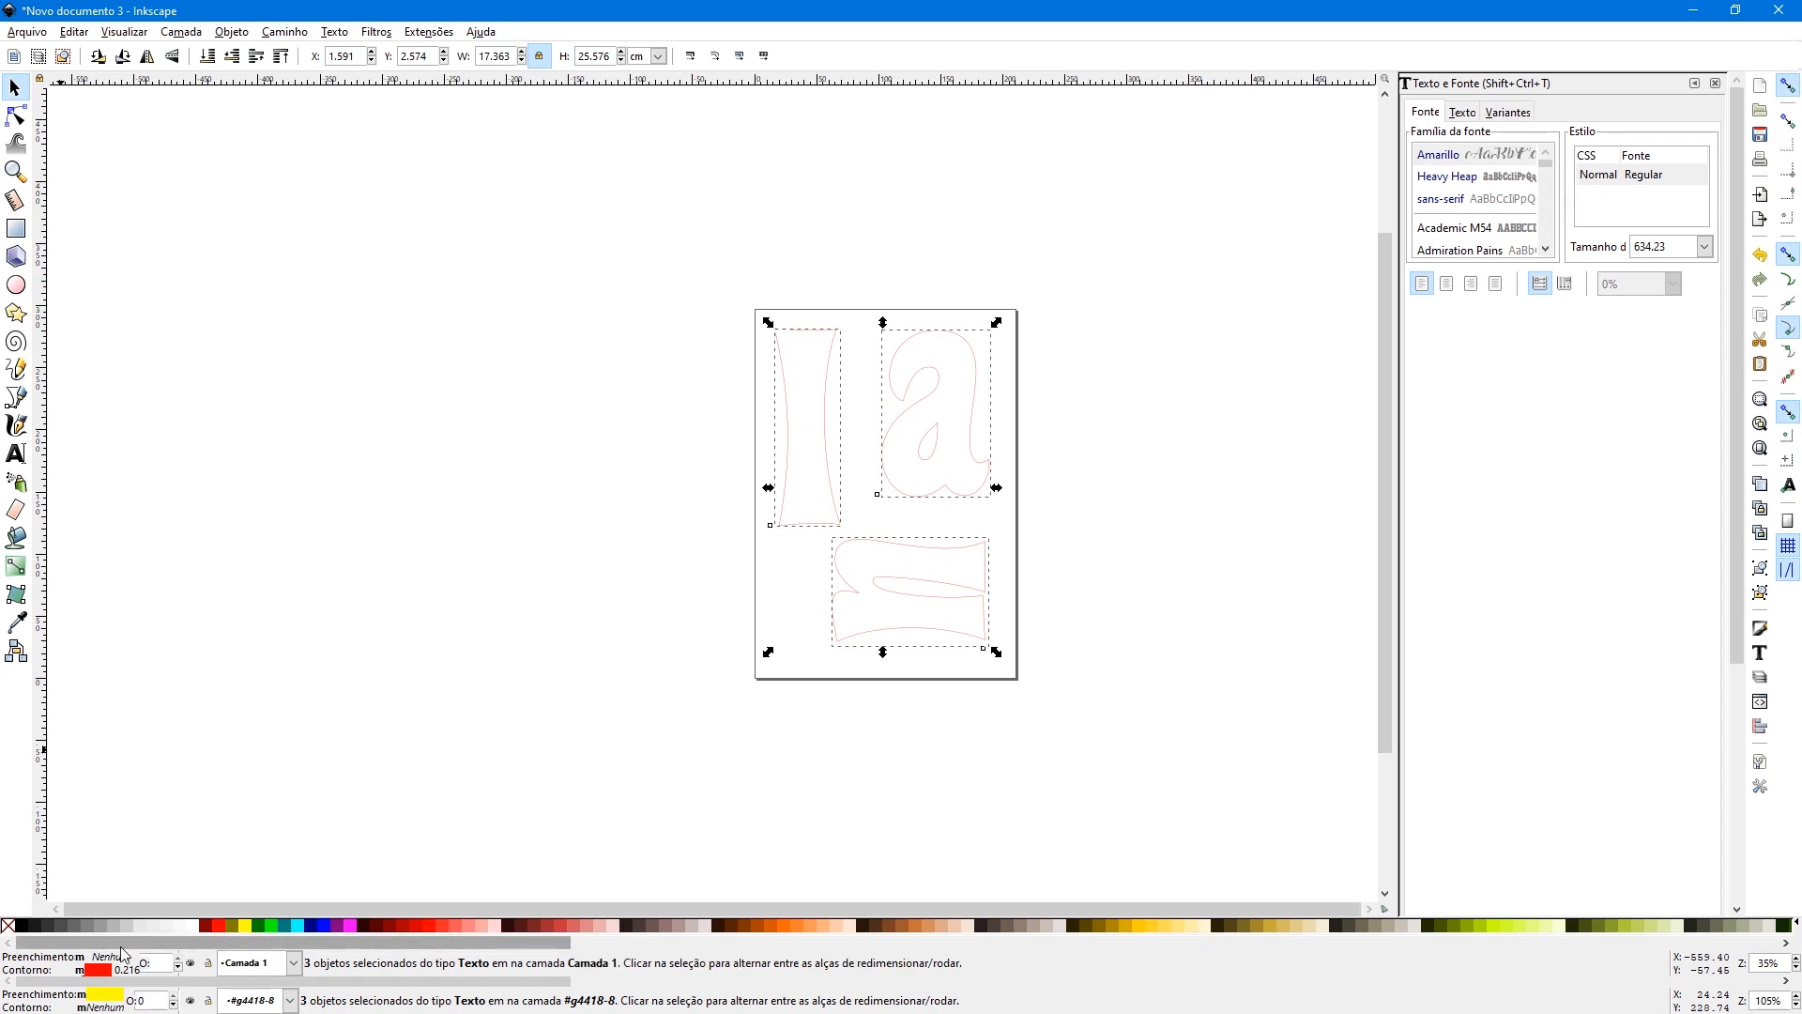
shift+click(24, 927)
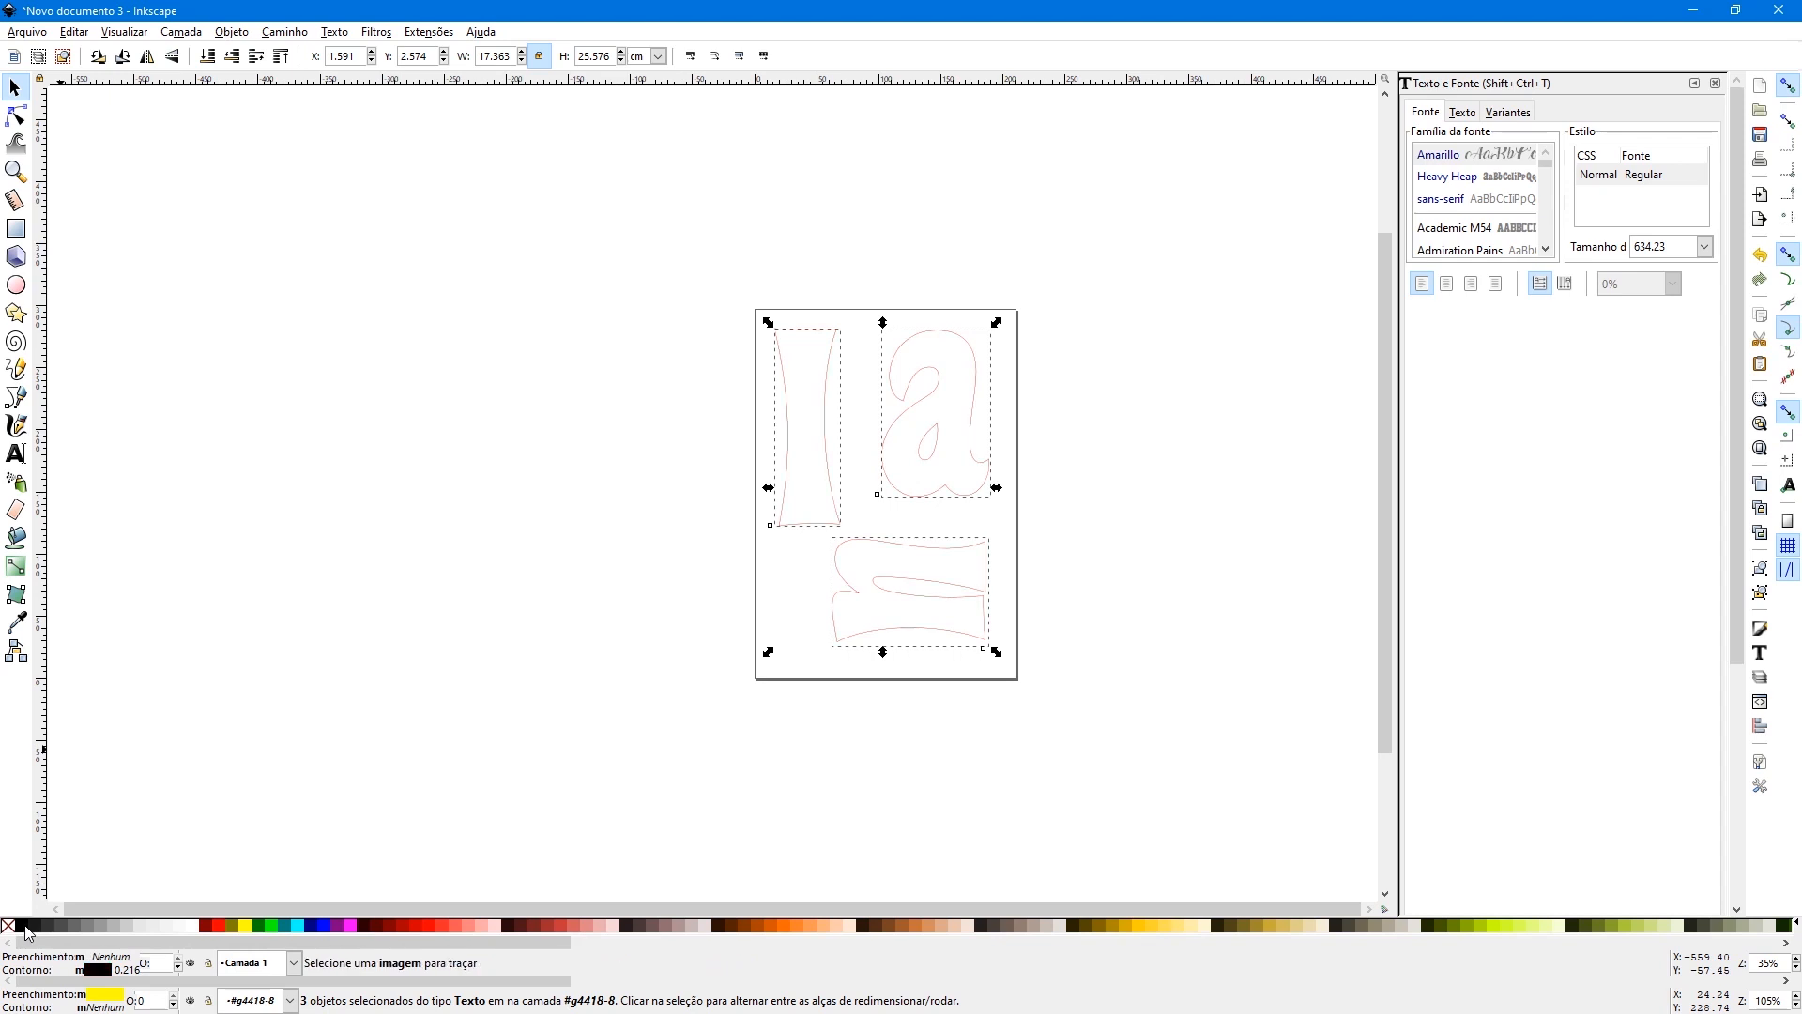
click(435, 602)
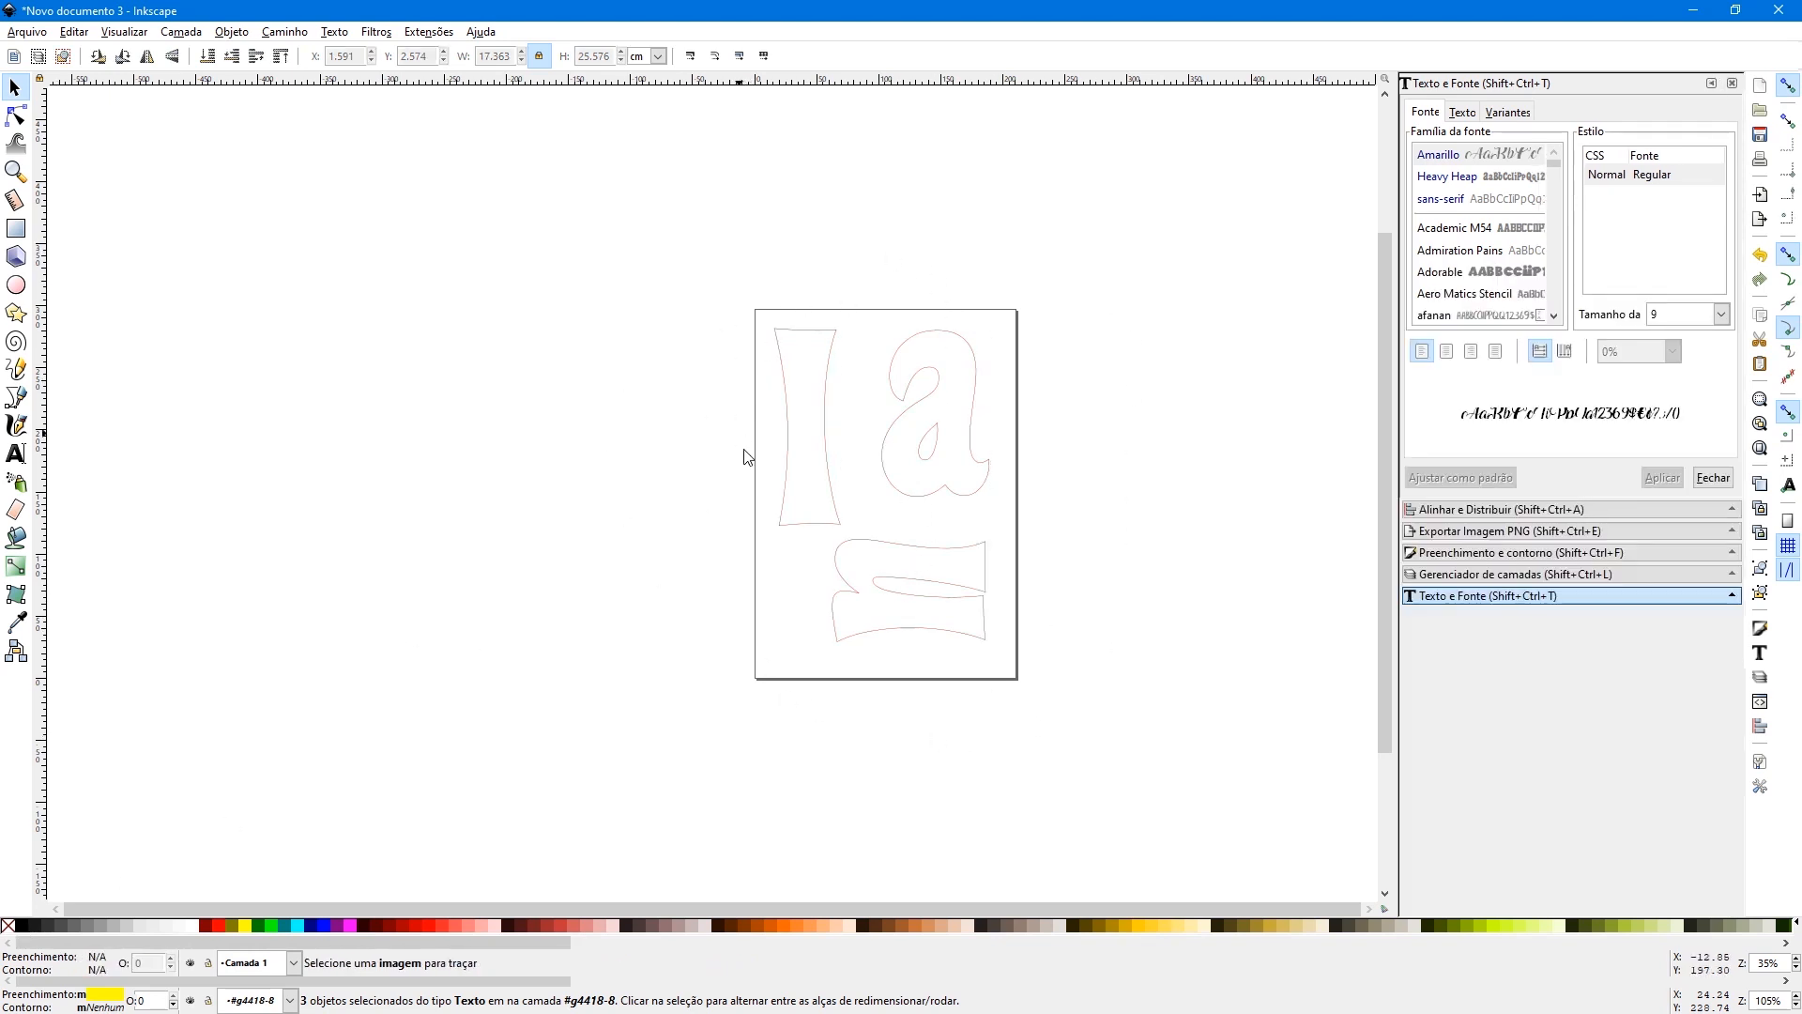
- Save the letter template to the desktop as a PDF named molde nome impressao
click(28, 38)
click(60, 172)
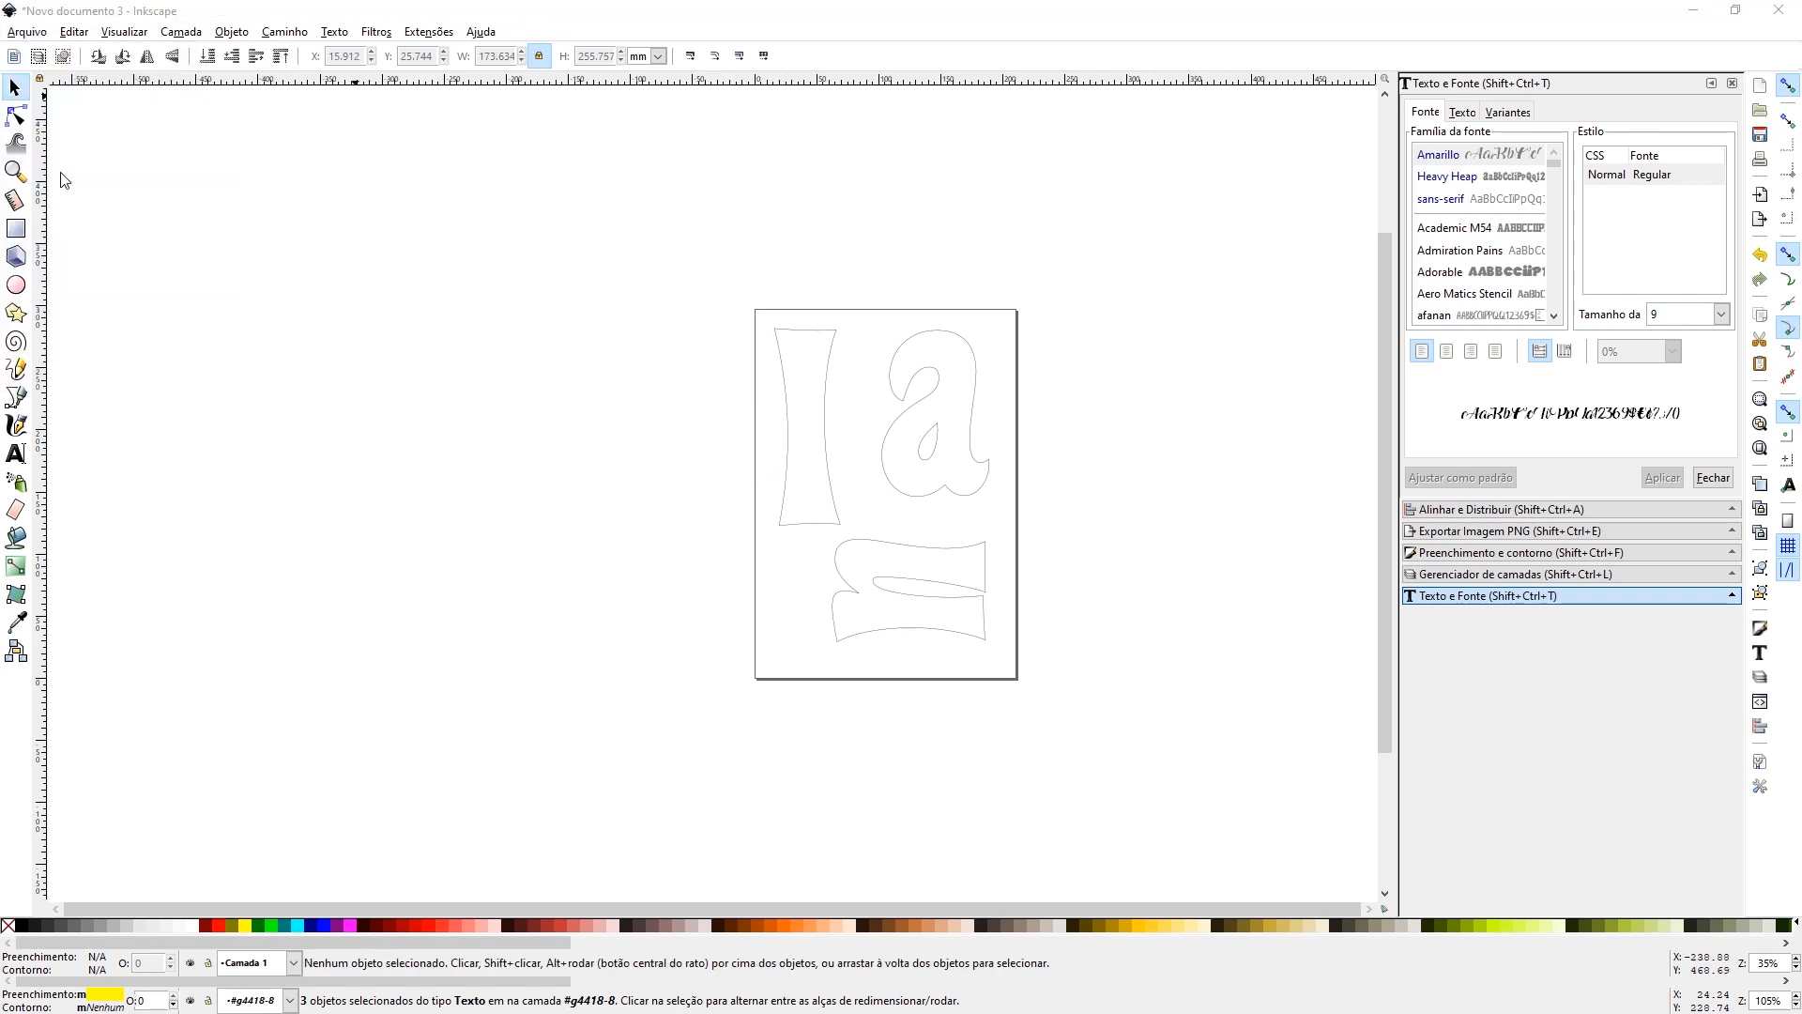
text(molde)
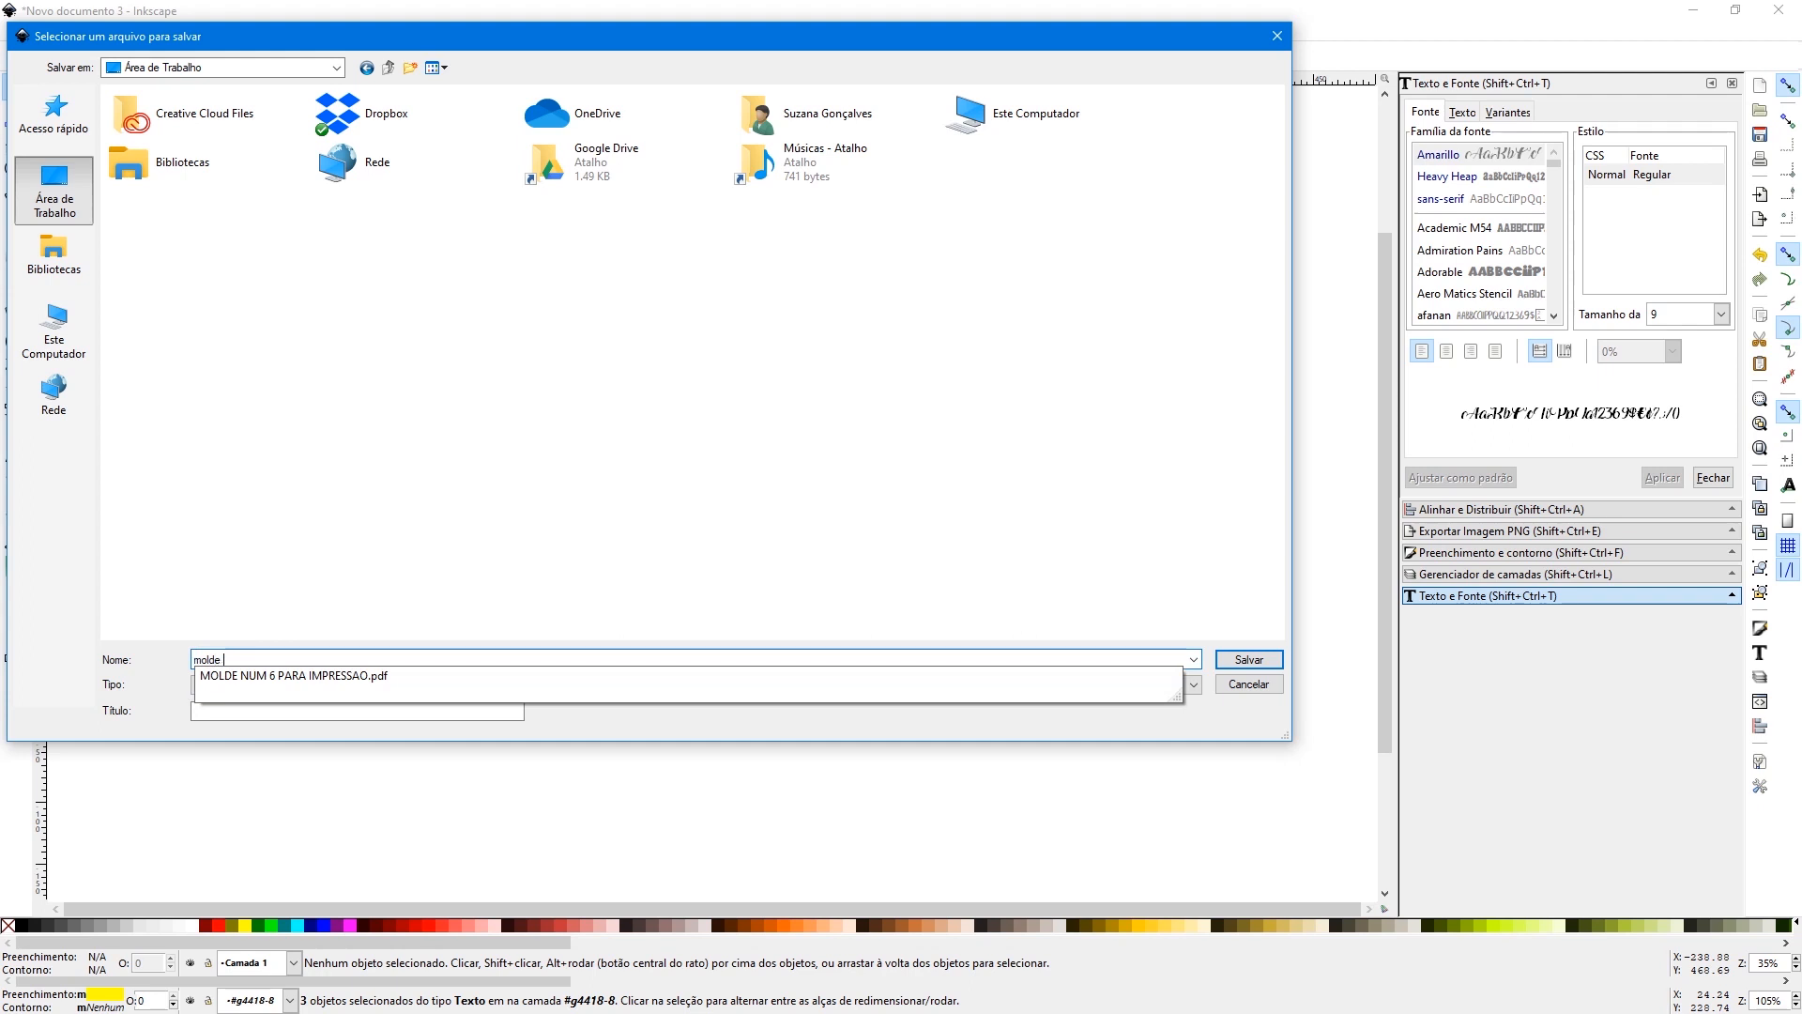
text( nome impressao)
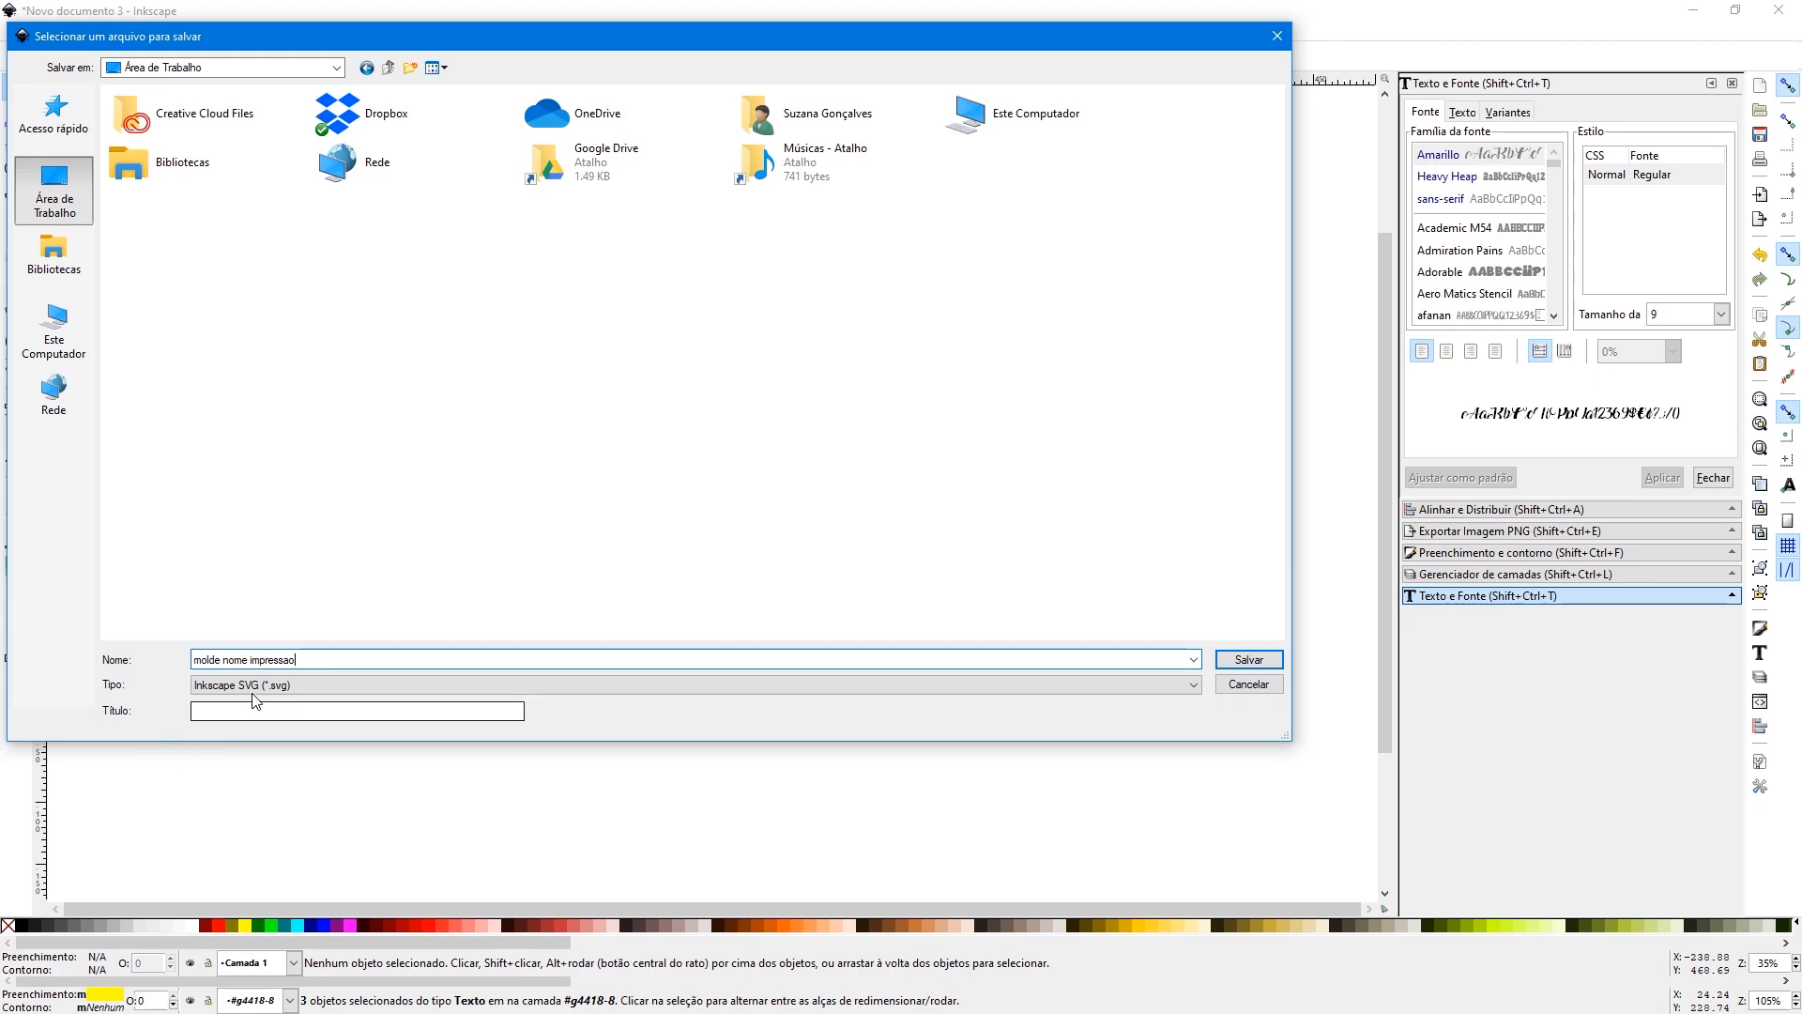
click(225, 685)
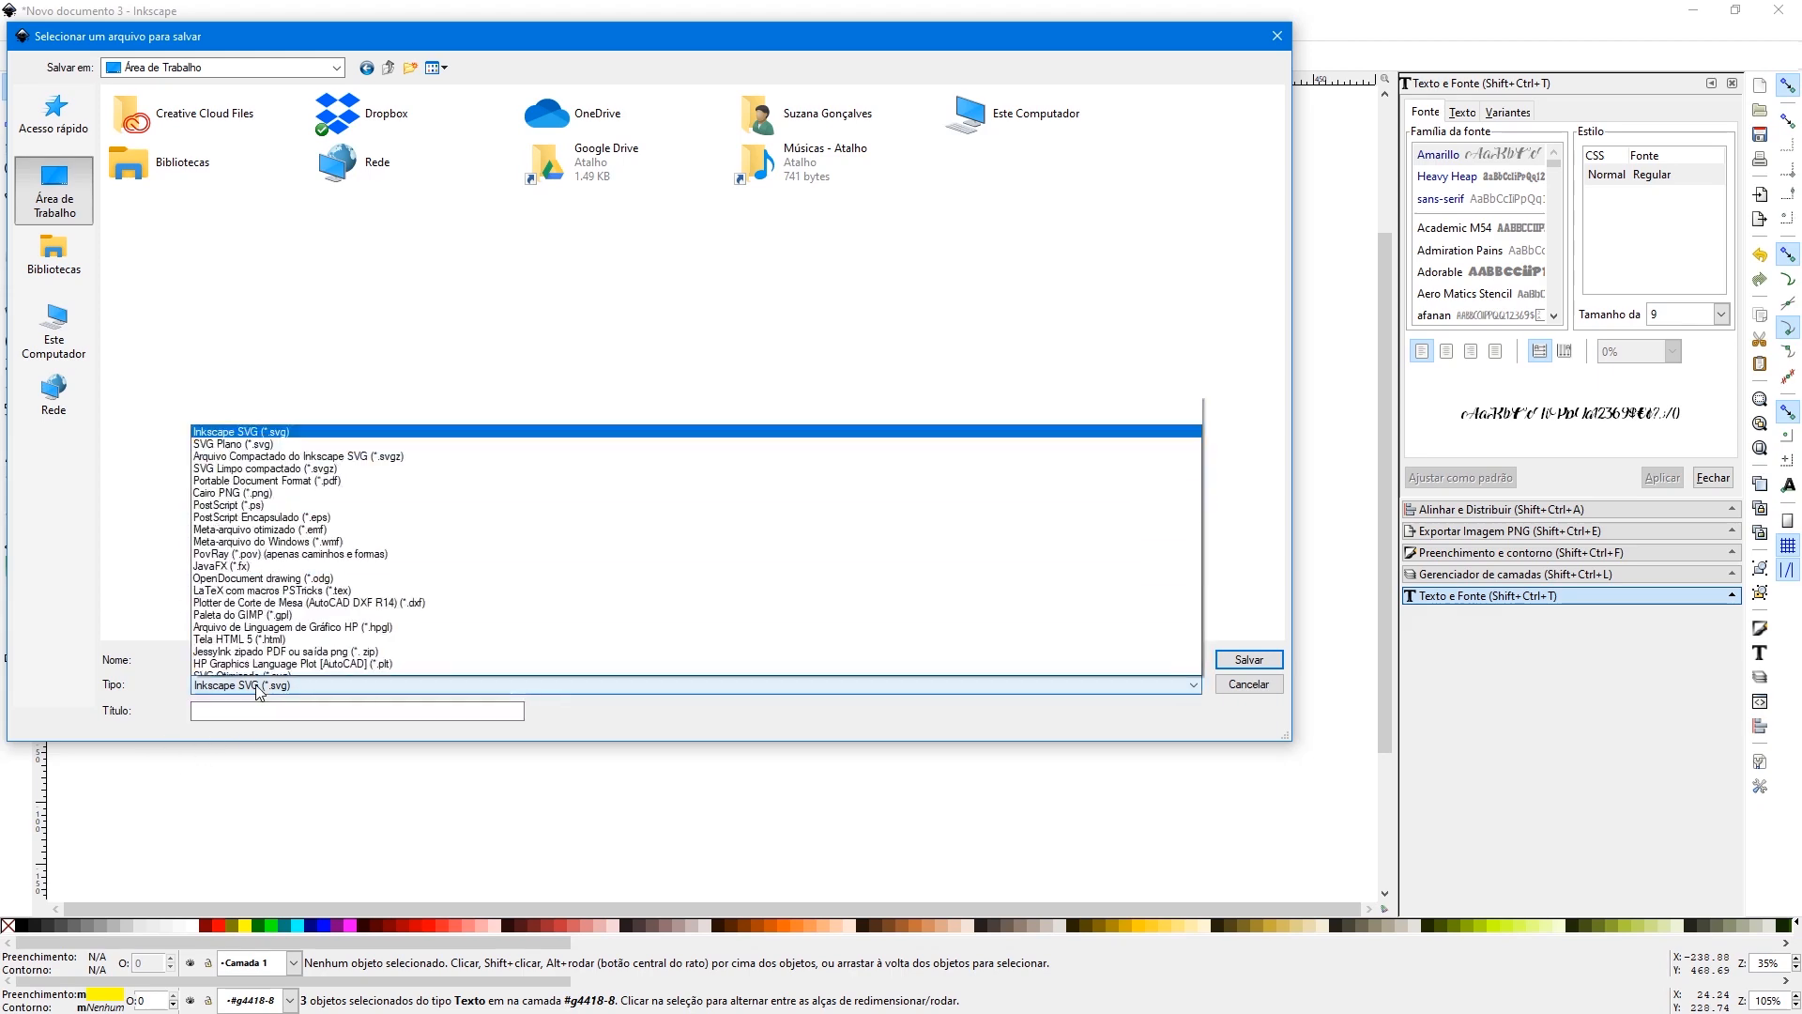
click(263, 399)
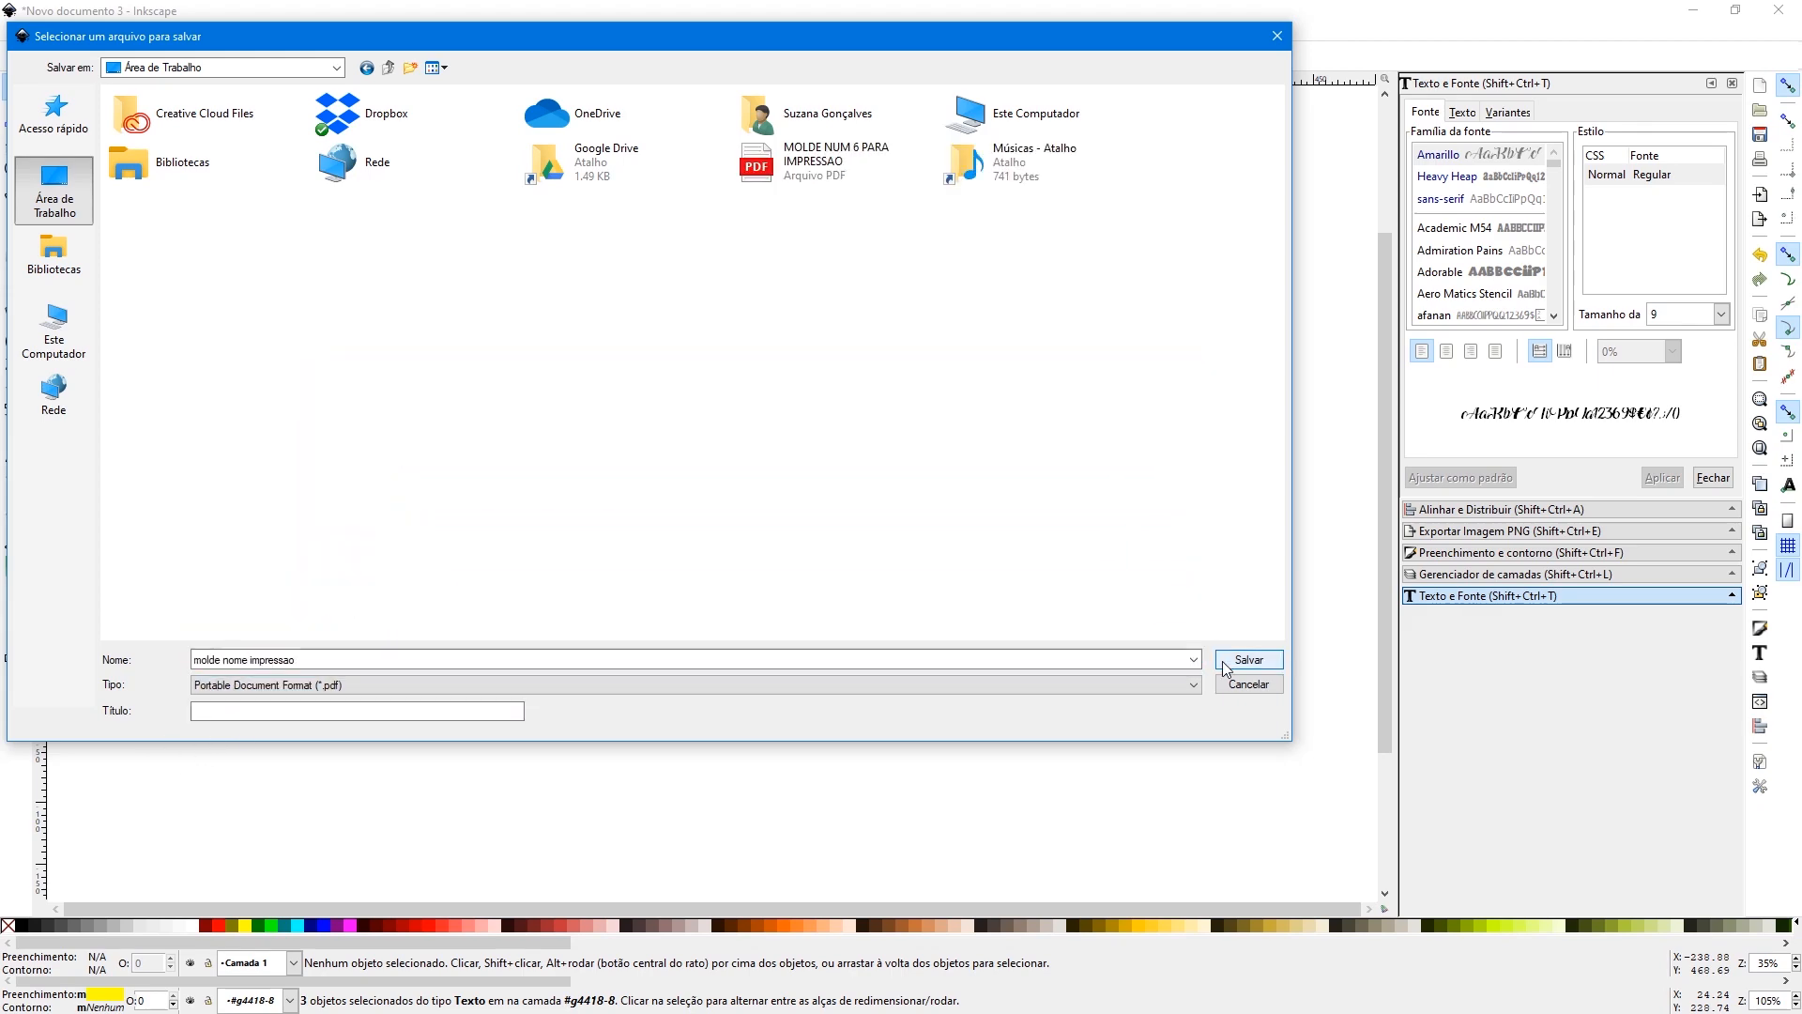
click(1248, 659)
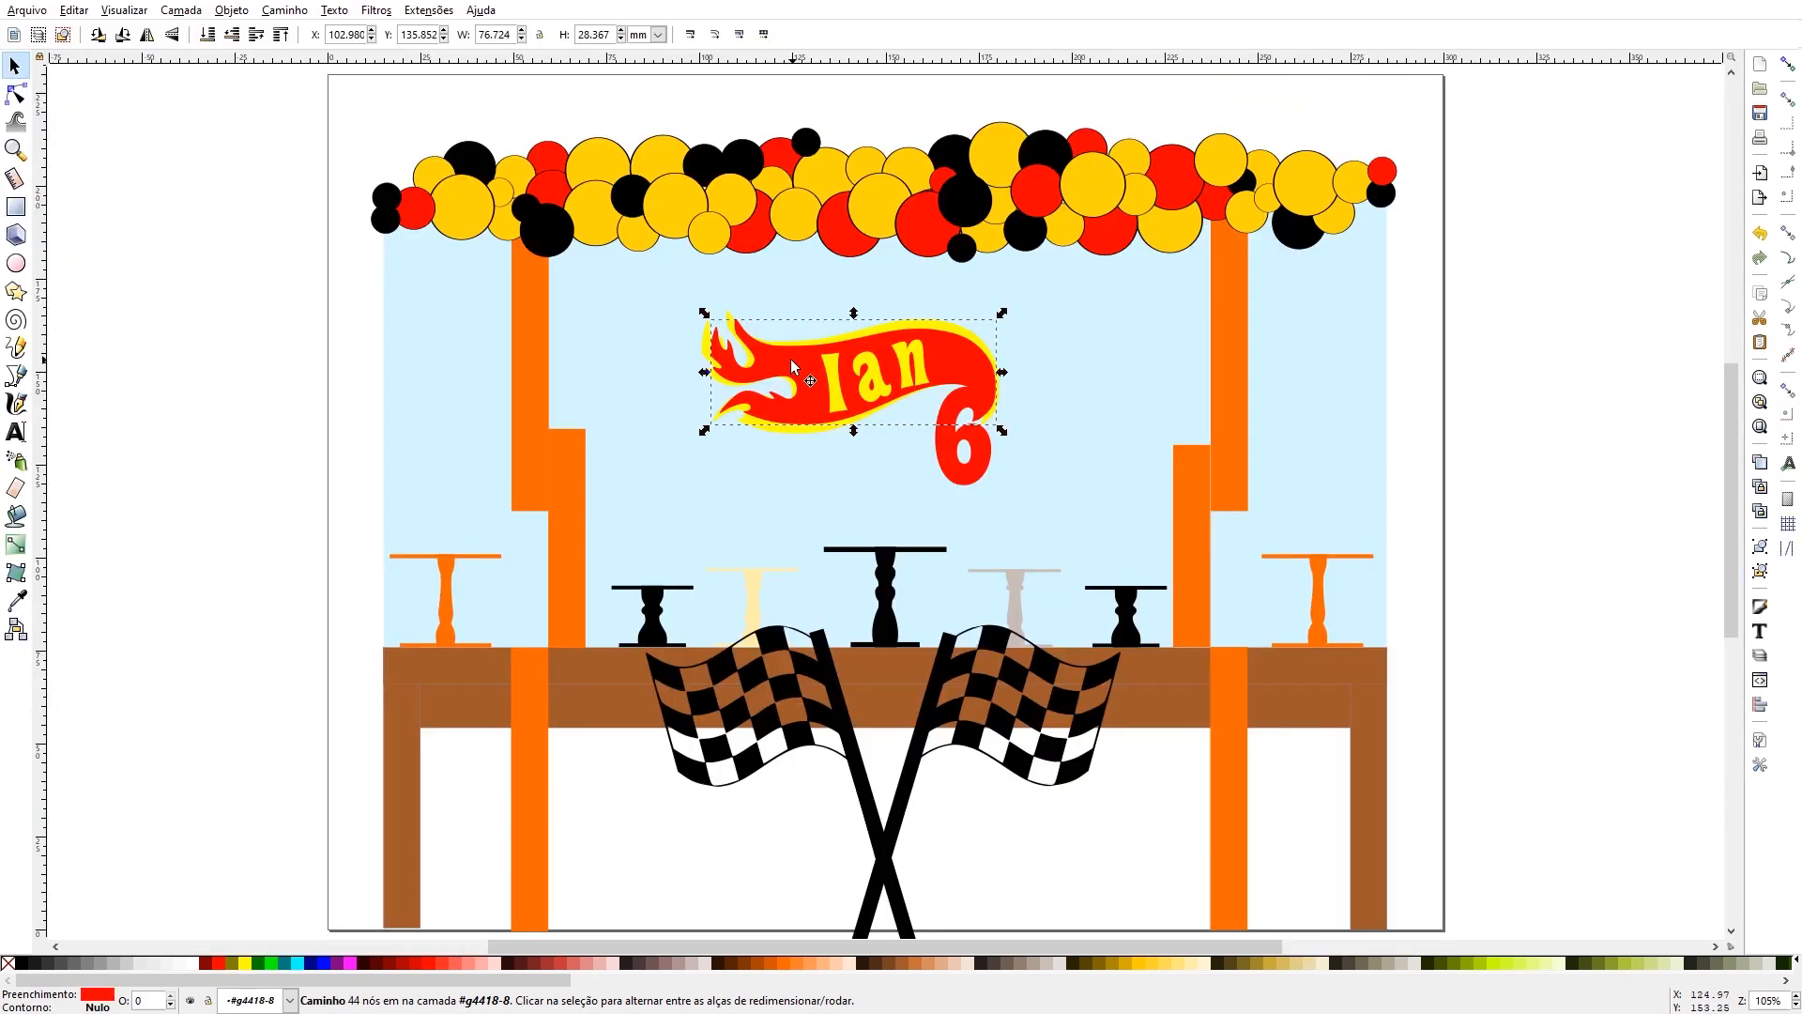
- Copy the red flame shape from the logo in the party mock-up and paste it into a new document
click(790, 359)
click(781, 360)
click(26, 11)
click(61, 40)
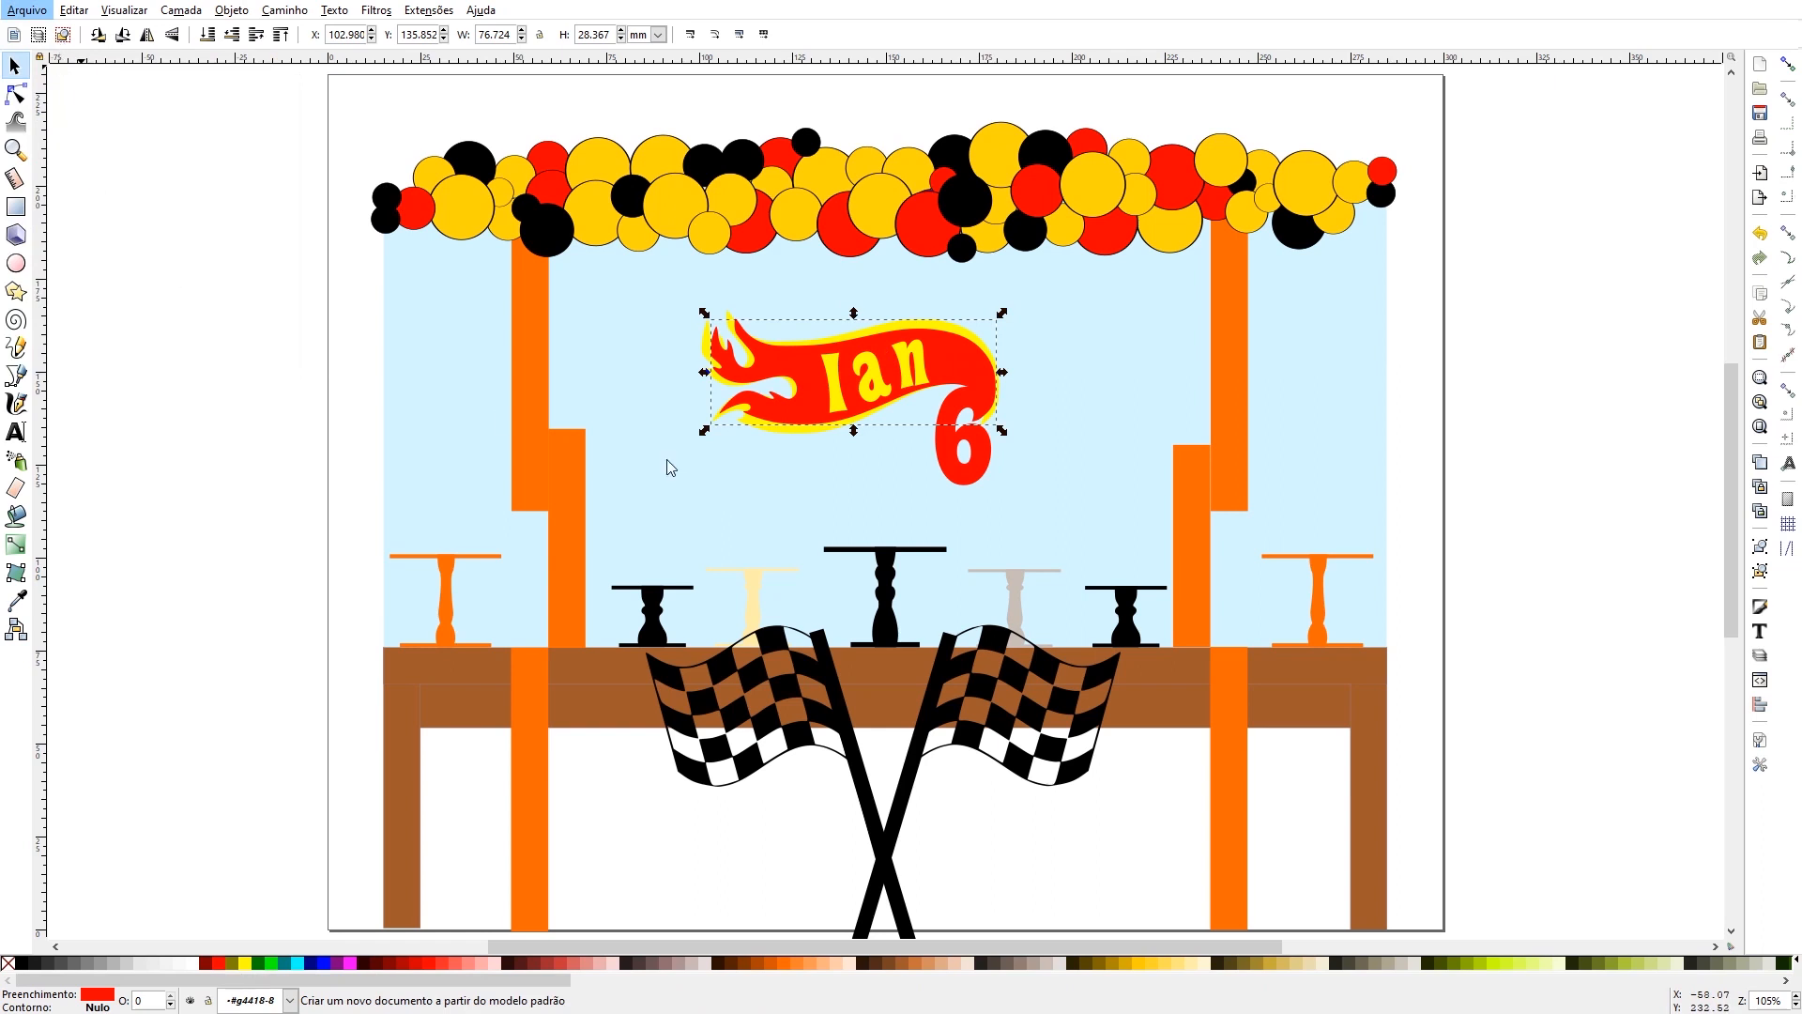
key(ctrl+v)
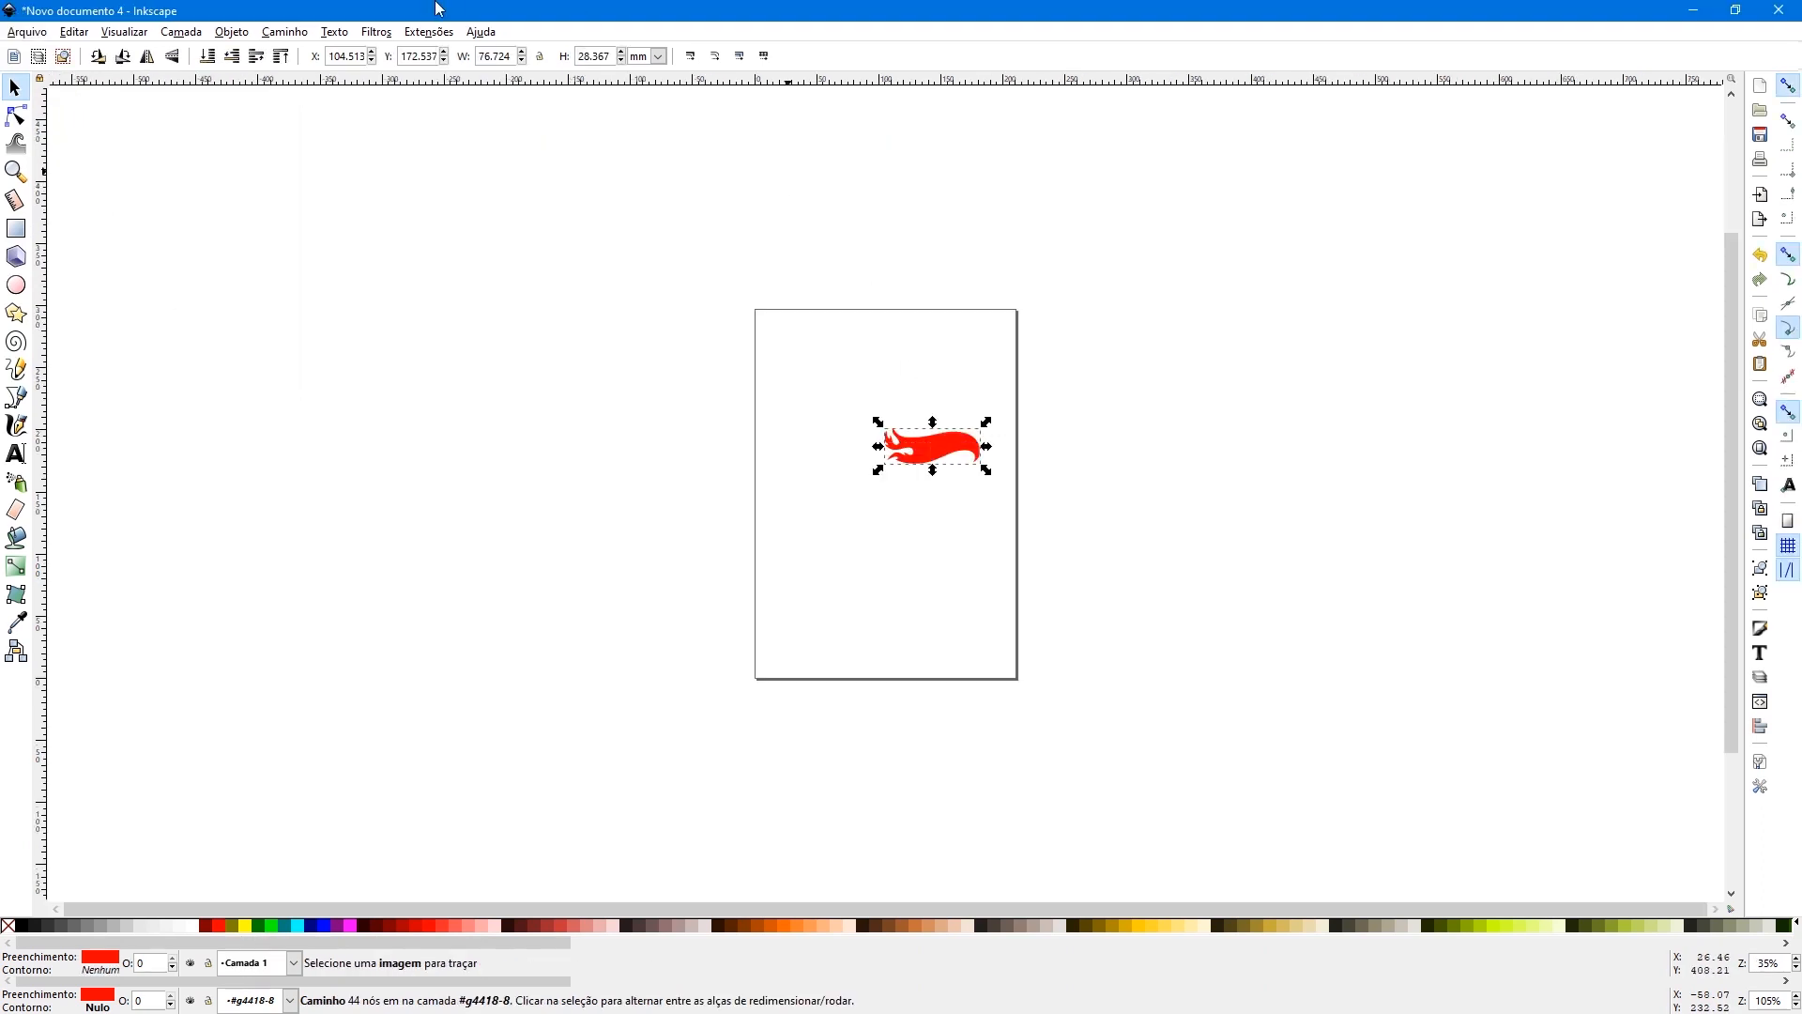
- Scale the flame proportionally to a height of 283.67 mm and switch the measurement units to centimetres
click(540, 56)
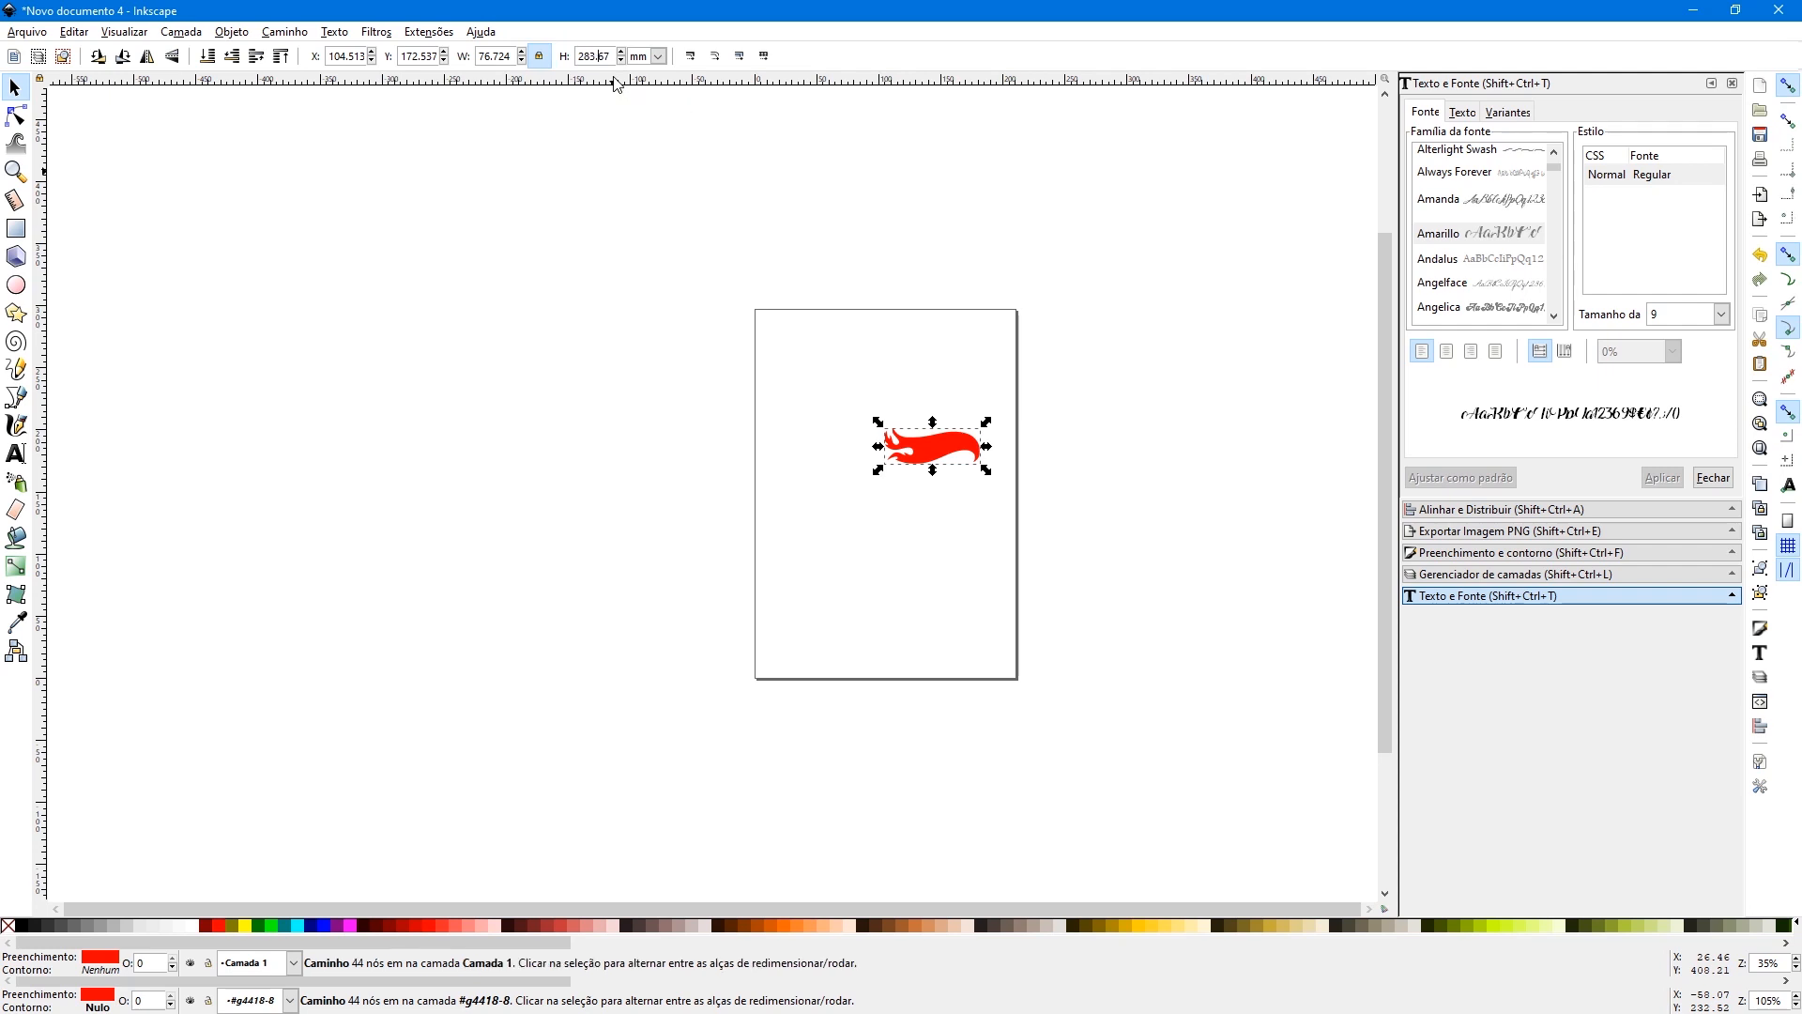
key(Return)
click(660, 57)
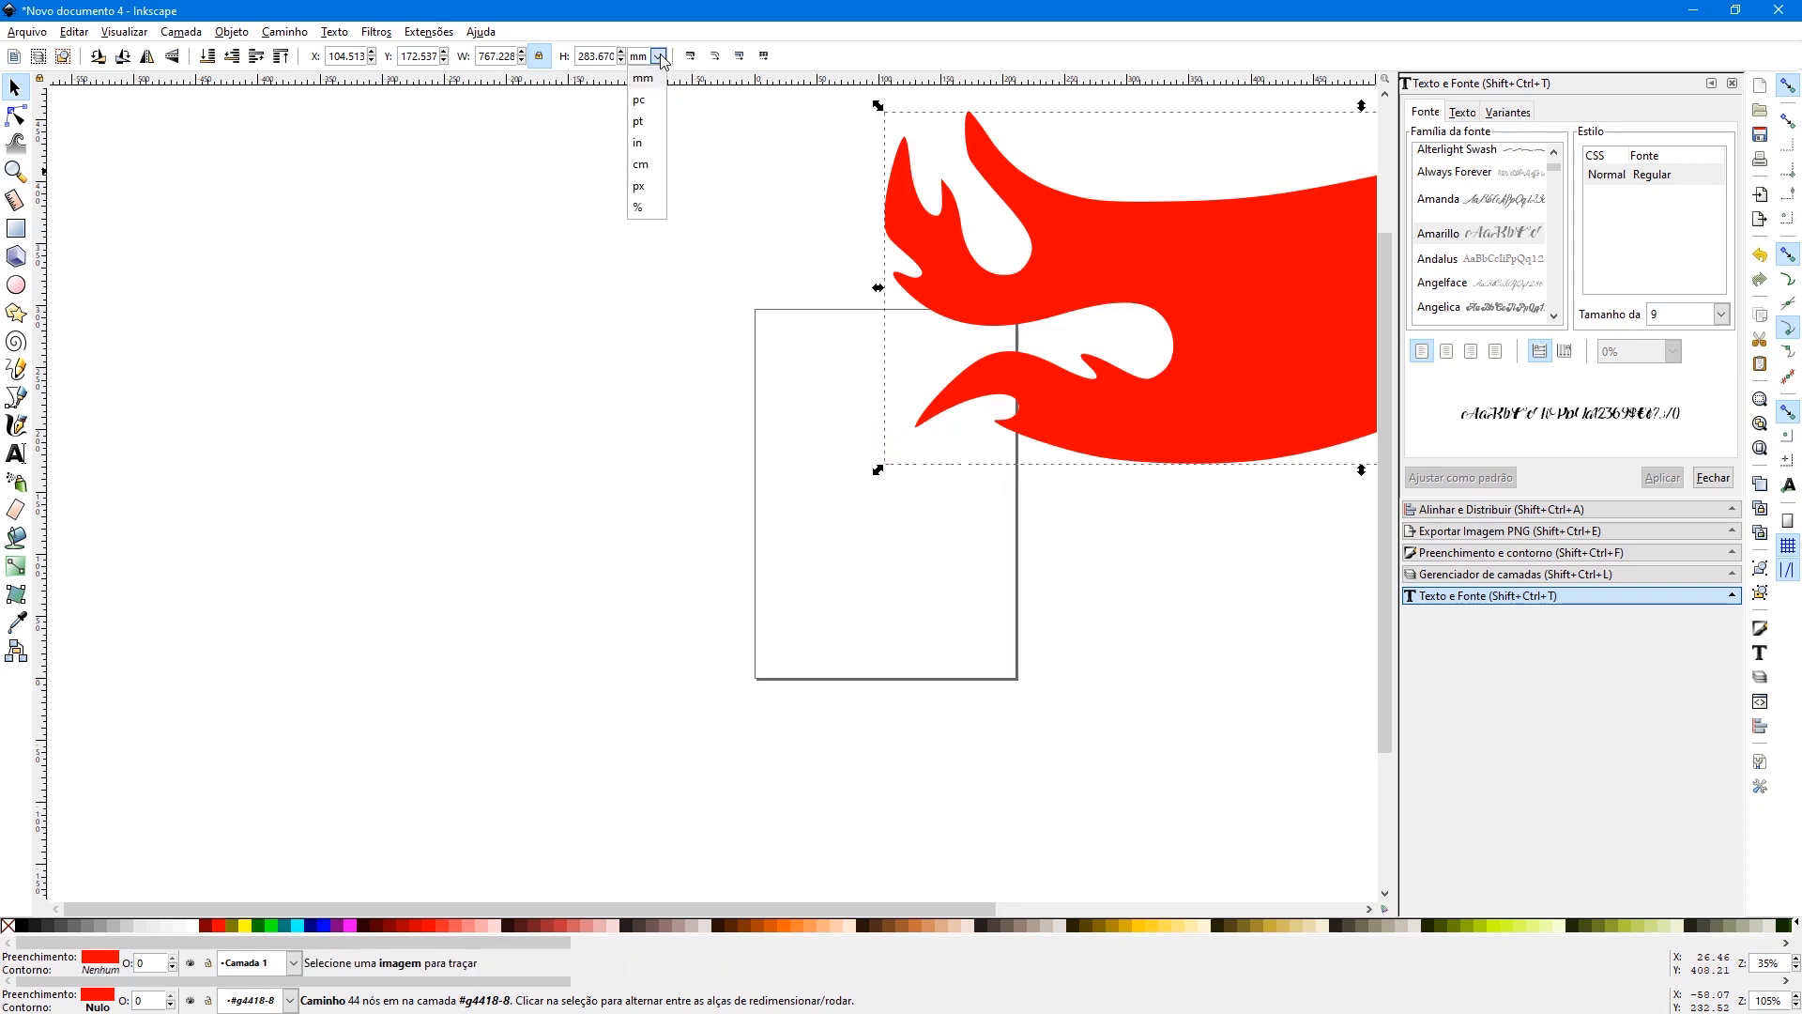
click(641, 164)
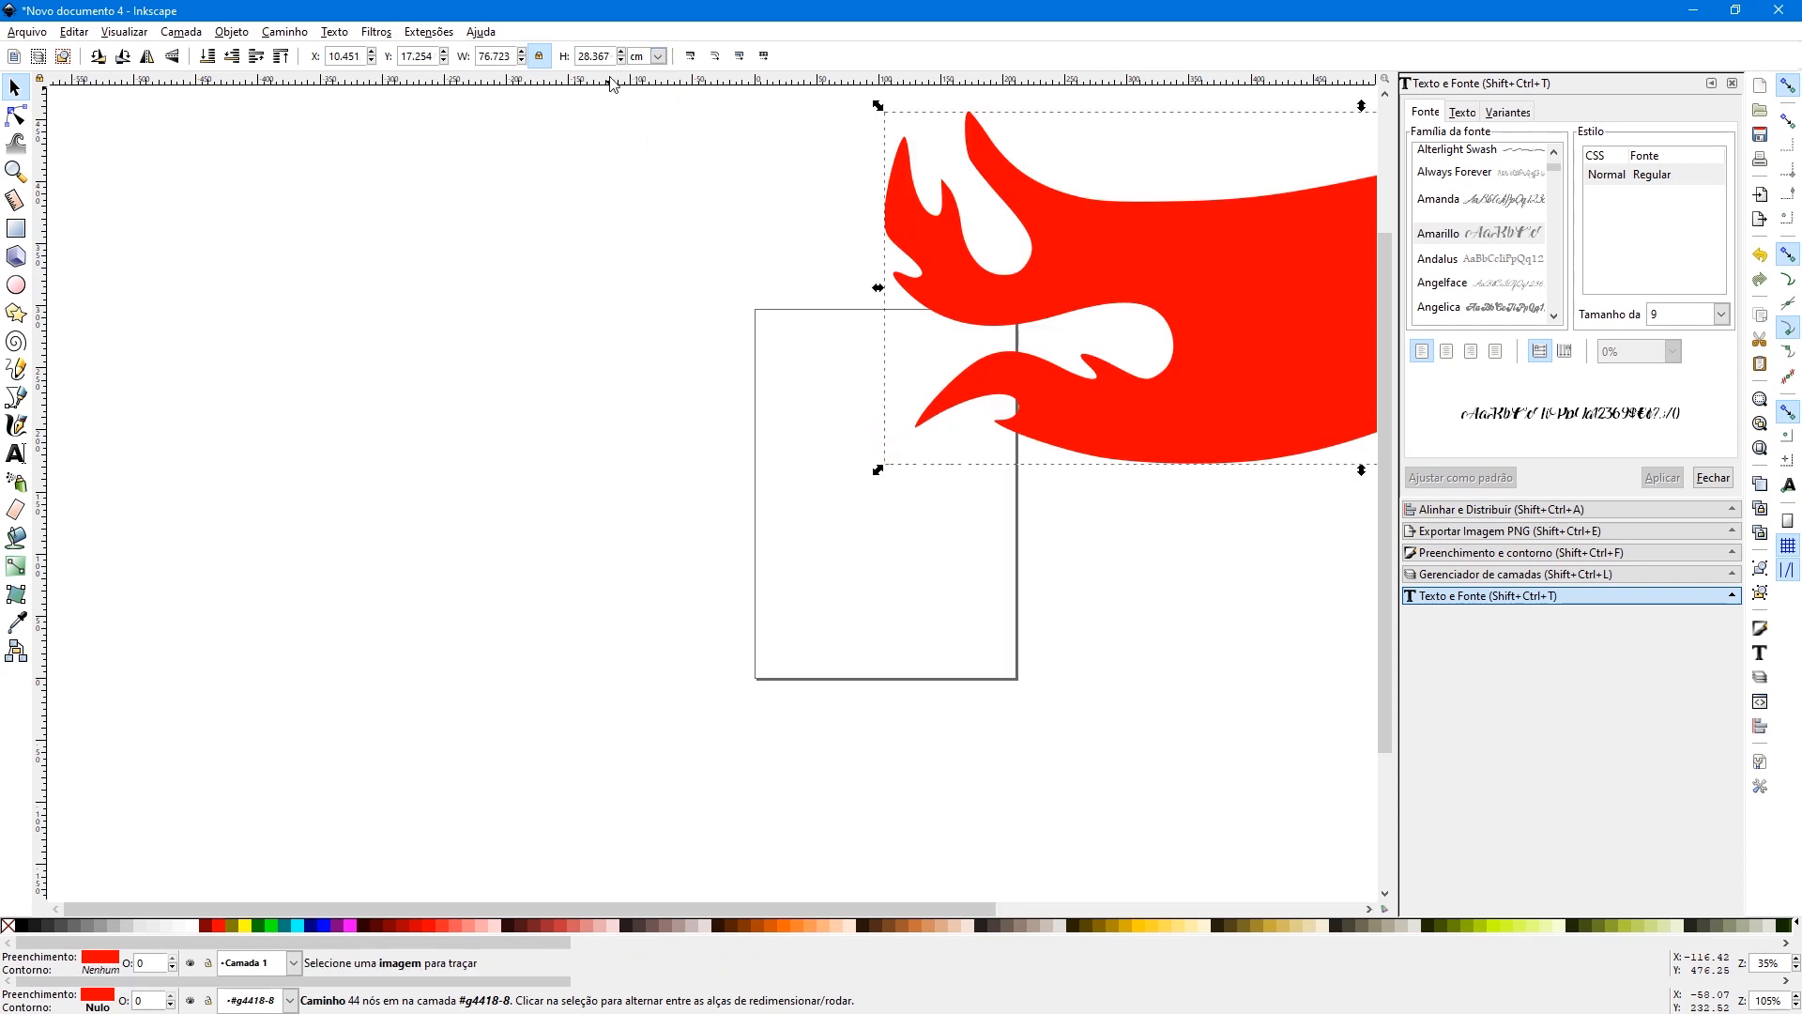
- Move the flame so its curved tail overlaps the page and scale it down to about 736 mm wide
drag(1152, 256, 328, 357)
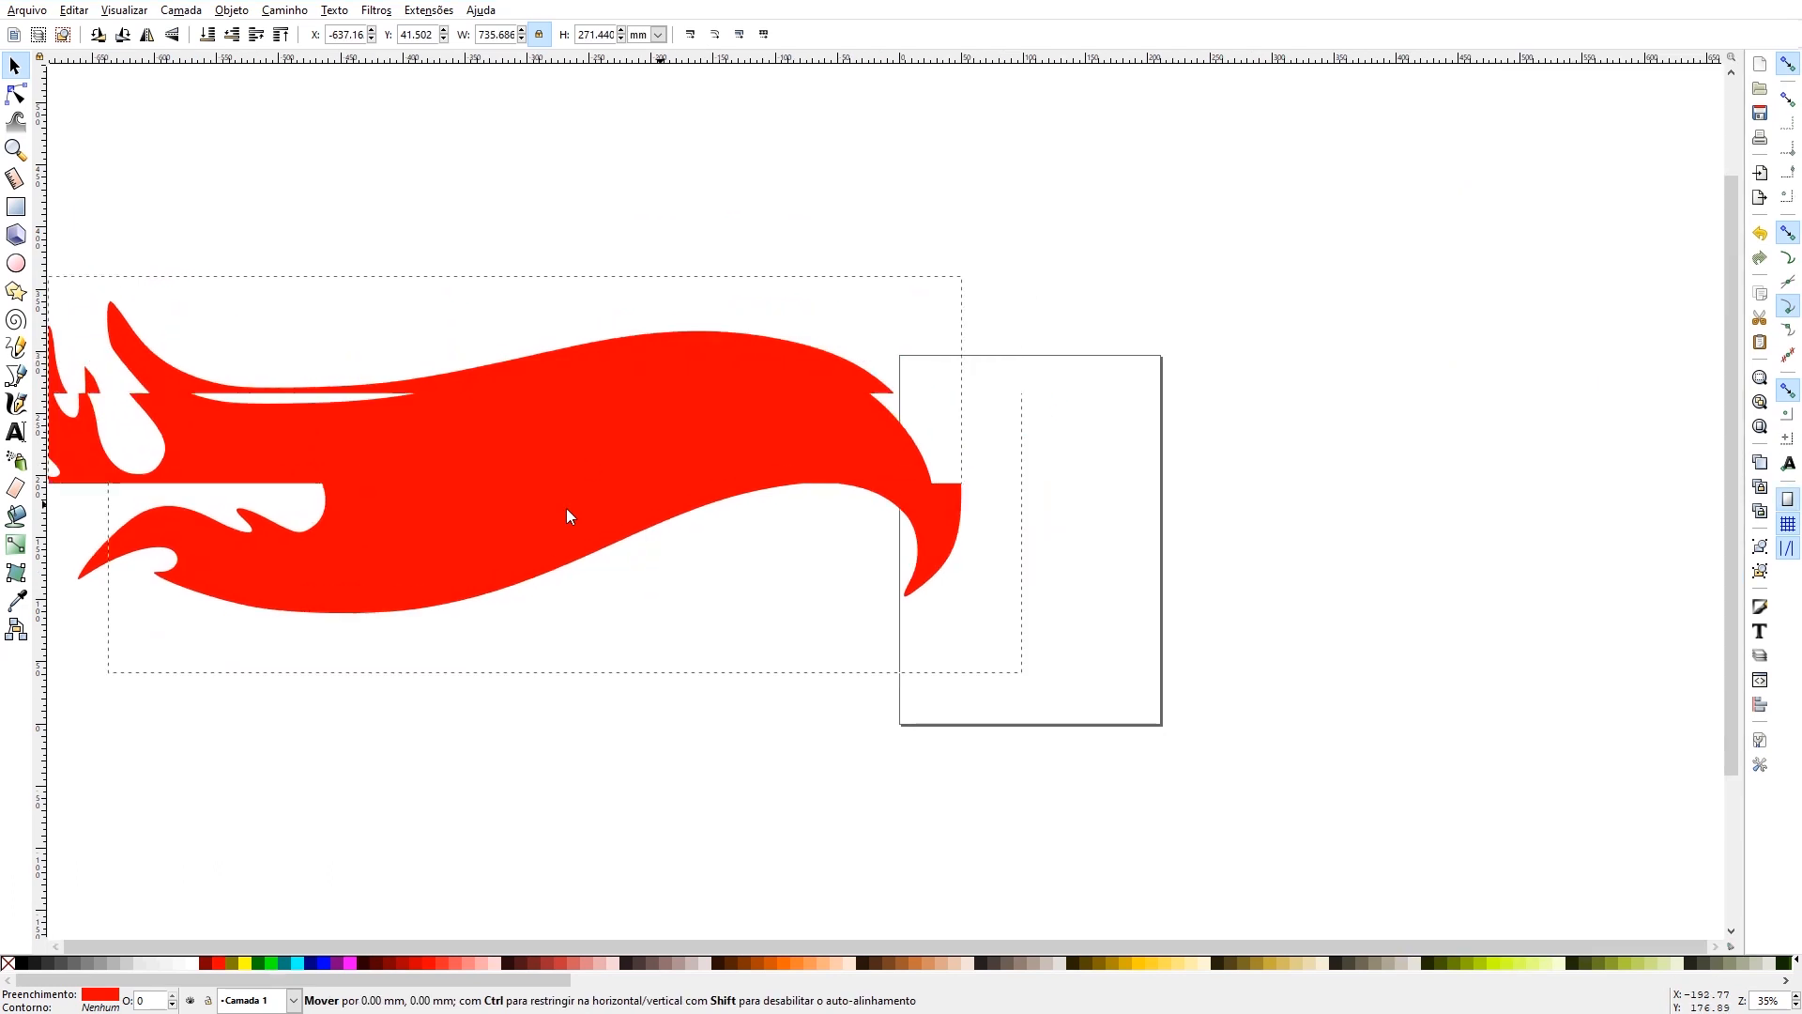
drag(566, 509, 747, 548)
mouse_move(745, 531)
mouse_down()
mouse_move(752, 513)
mouse_move(727, 527)
mouse_up()
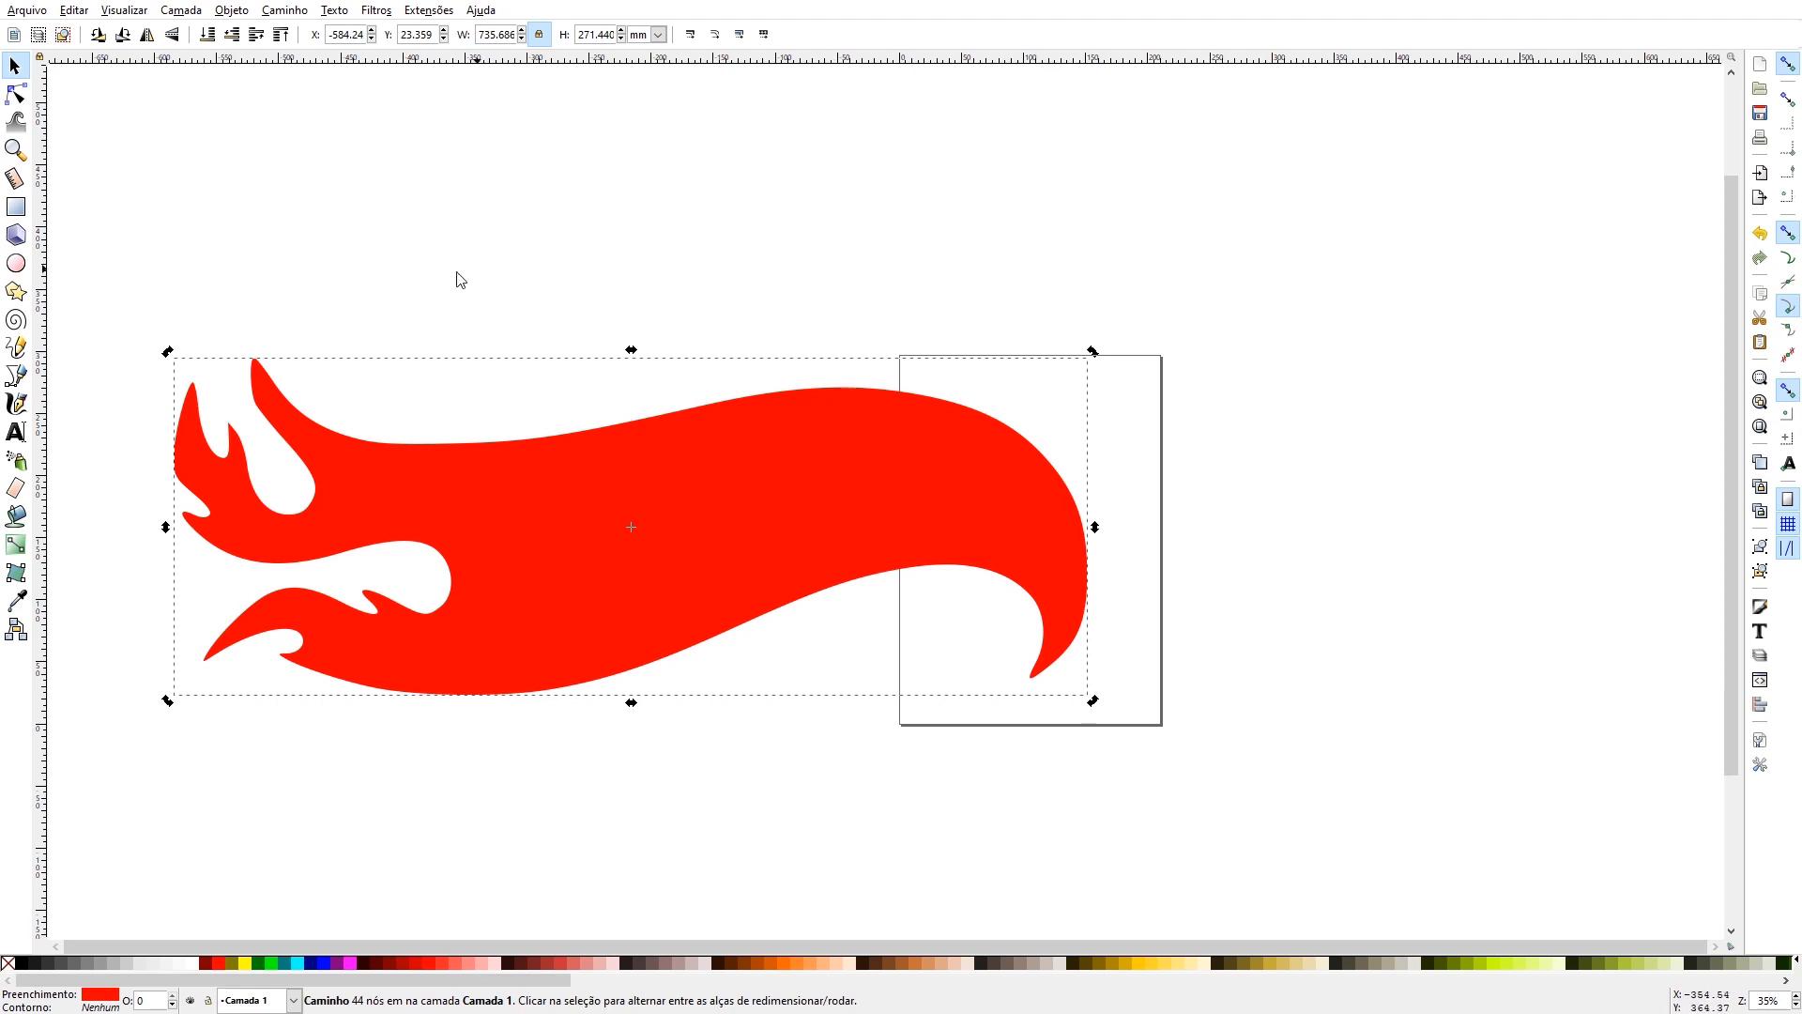
- Rotate the flame upright and fit its tail into the page's lower-left corner, at about X 4 mm, Y 6 mm
click(677, 549)
click(767, 562)
drag(167, 351, 770, 241)
drag(640, 610, 1079, 369)
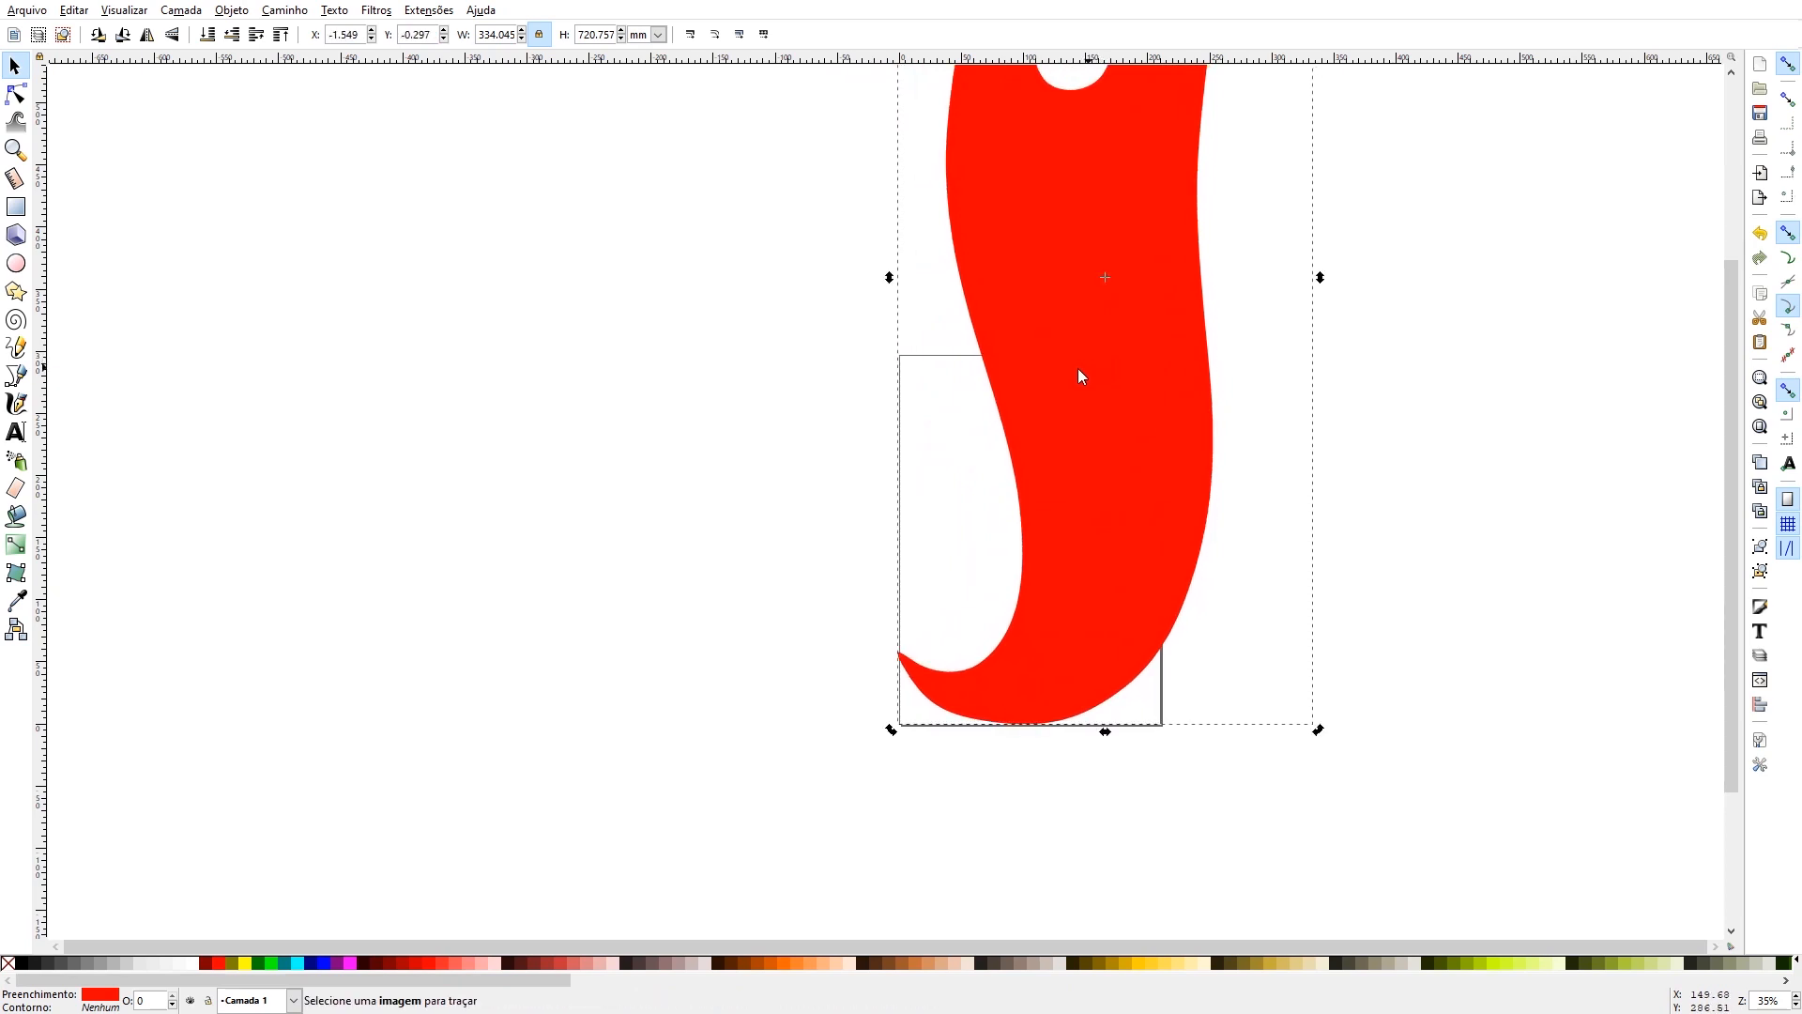
scroll(1054, 371, up, 3)
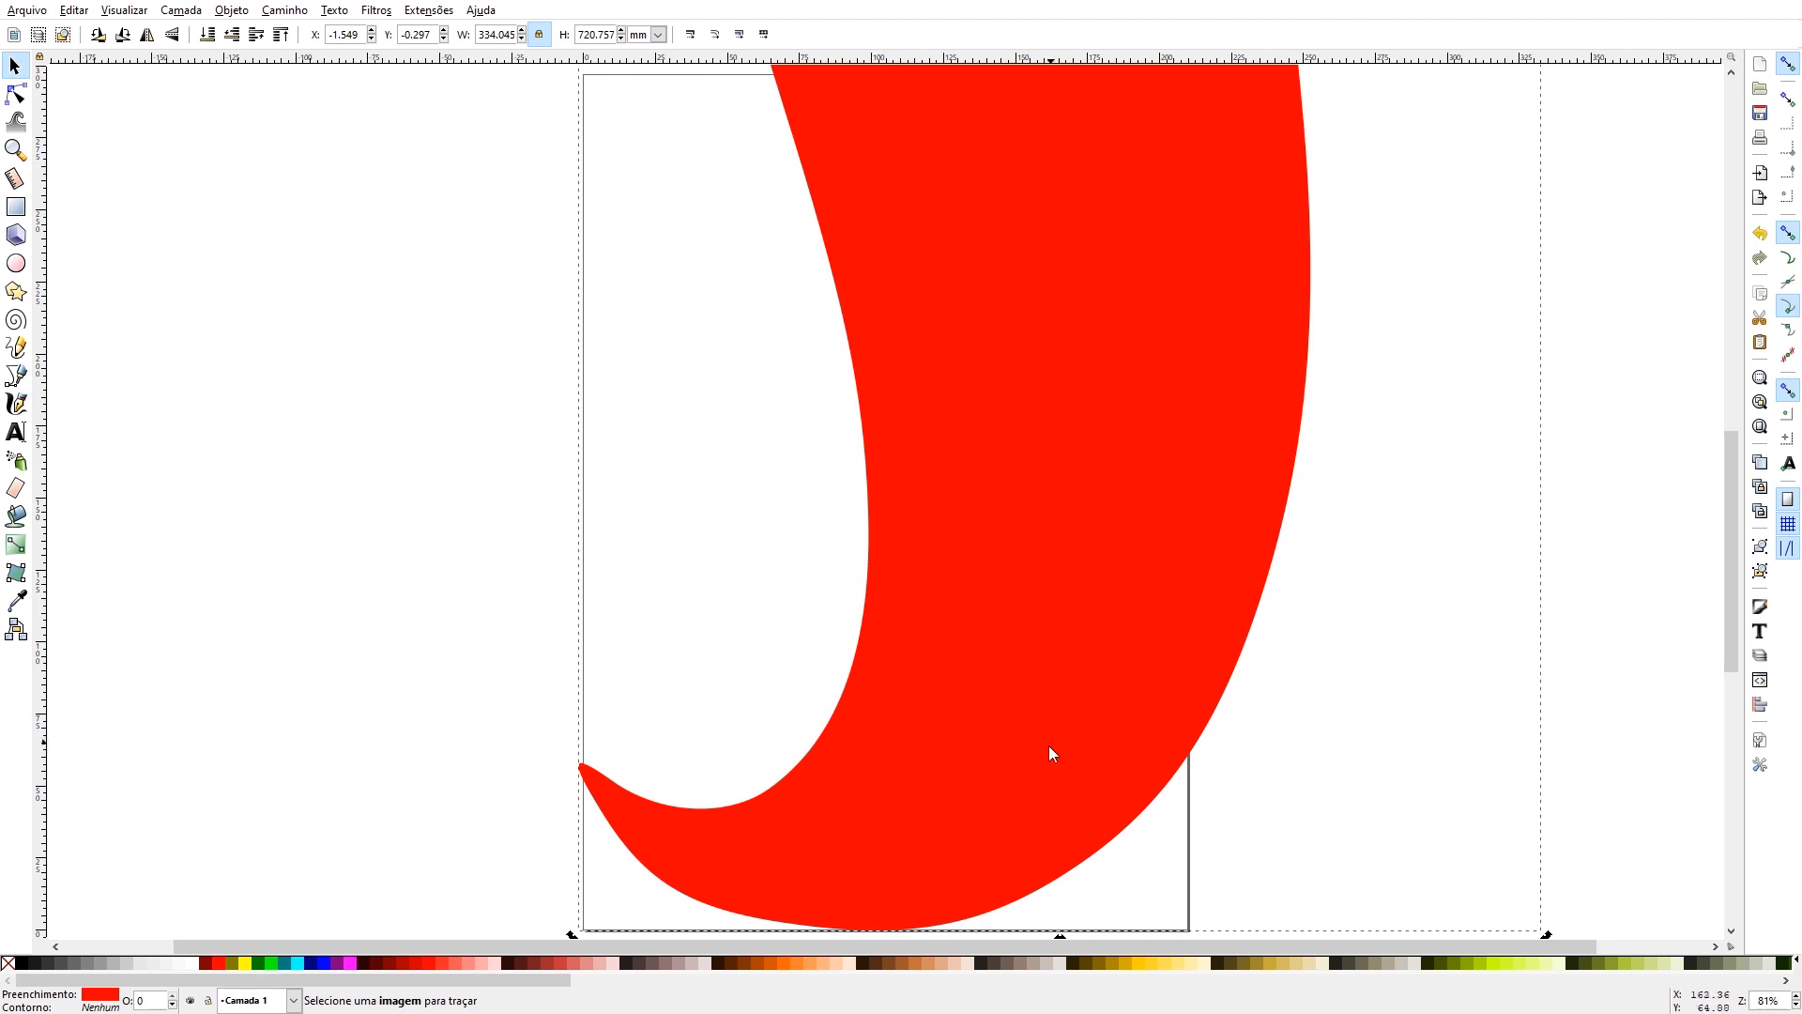
drag(1011, 762, 1024, 760)
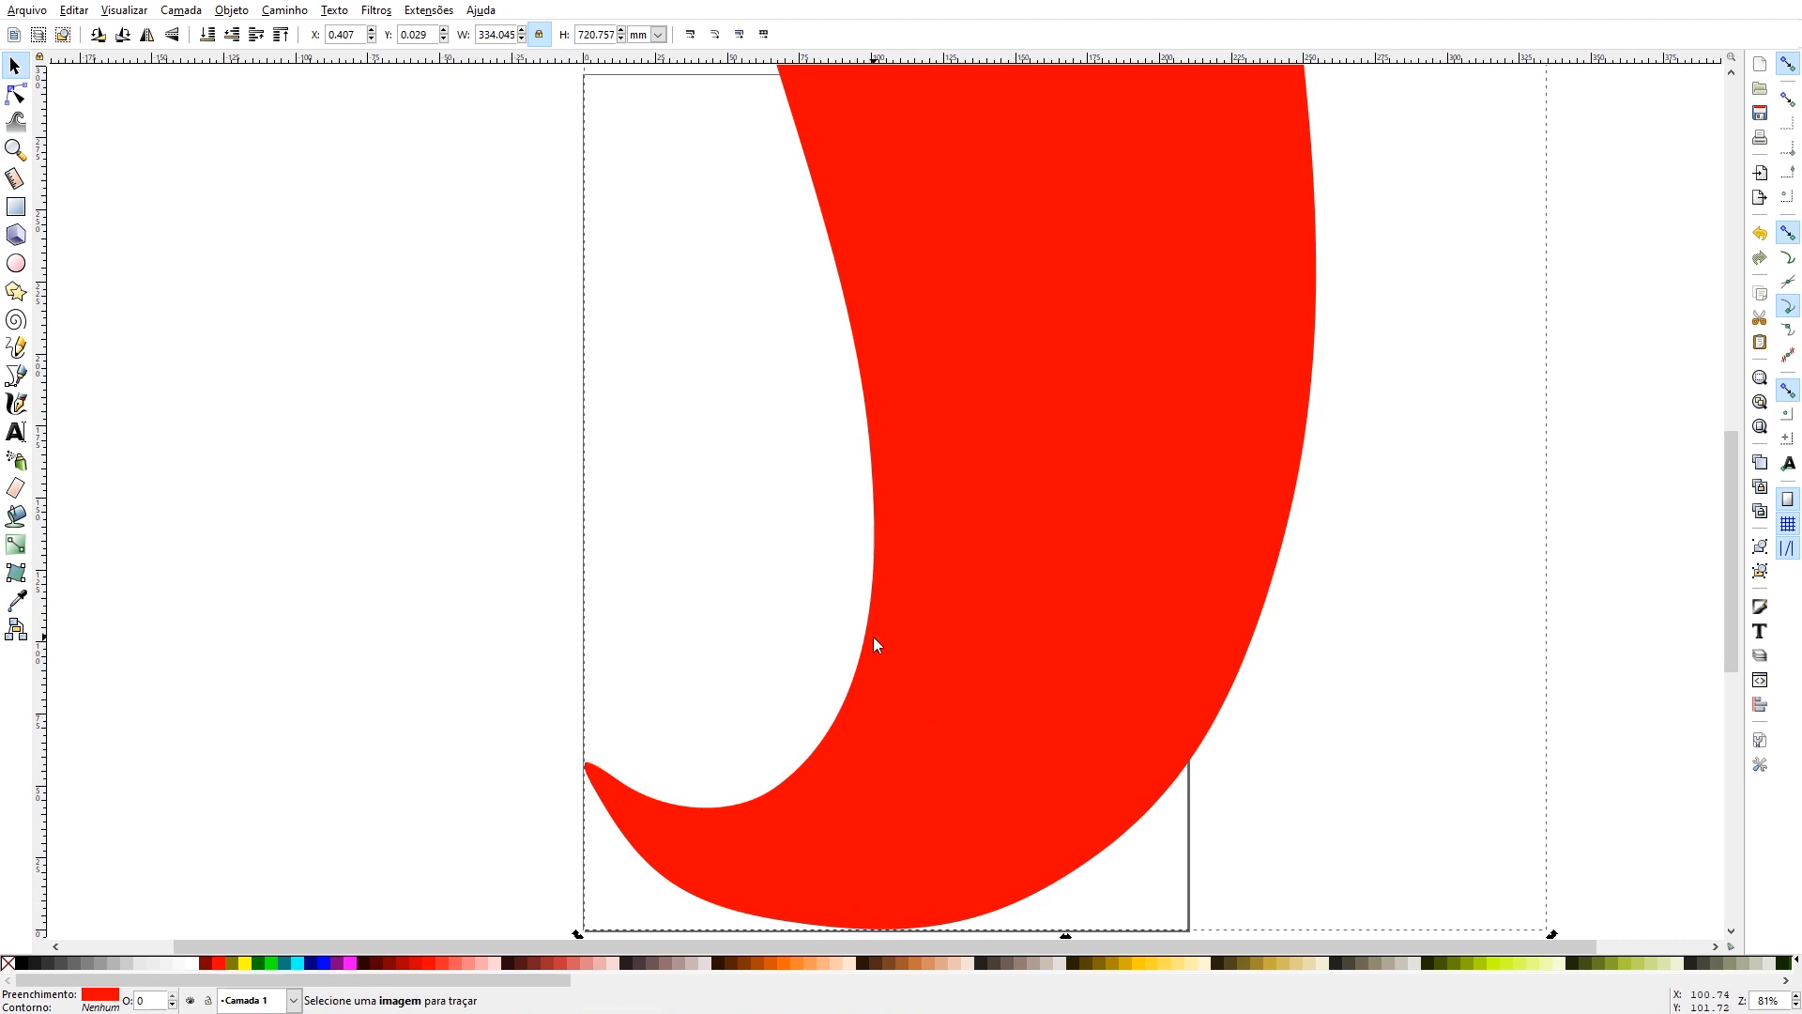
drag(894, 758, 905, 743)
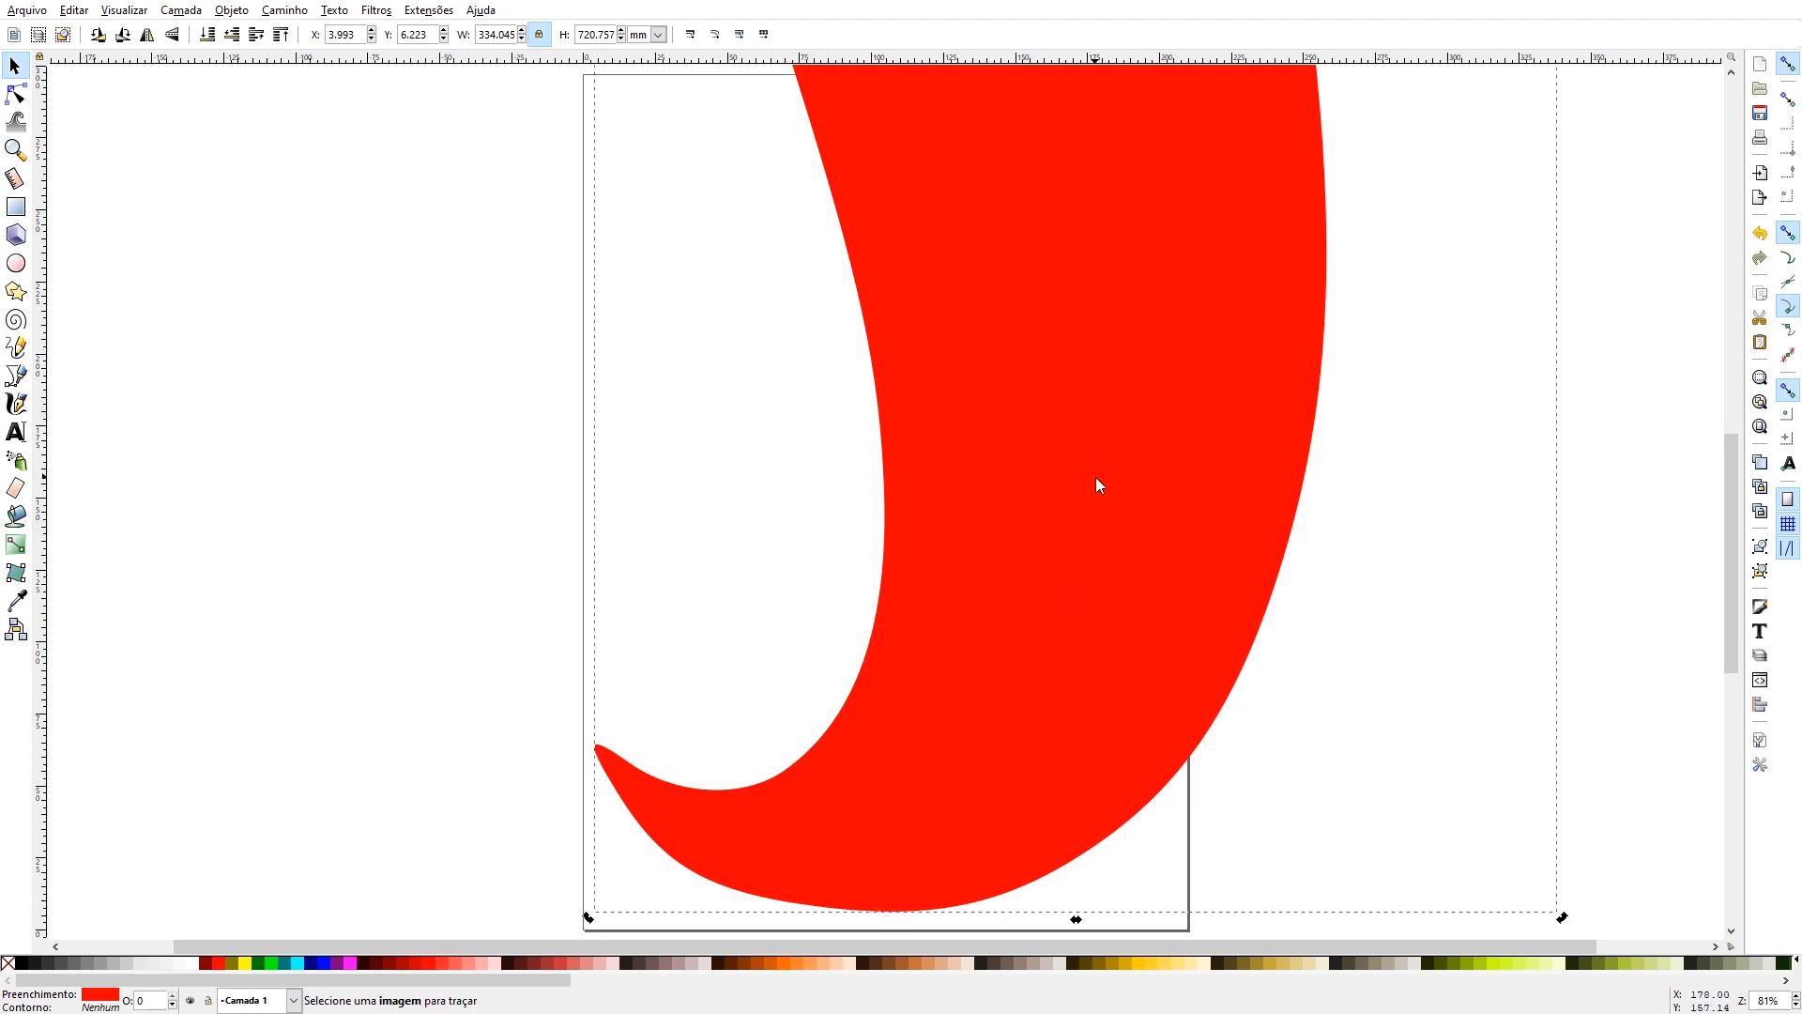
- Tilt the upright flame until it spans about 264 mm in width and set its tail tip just inside the page's left edge
scroll(1095, 477, up, 5)
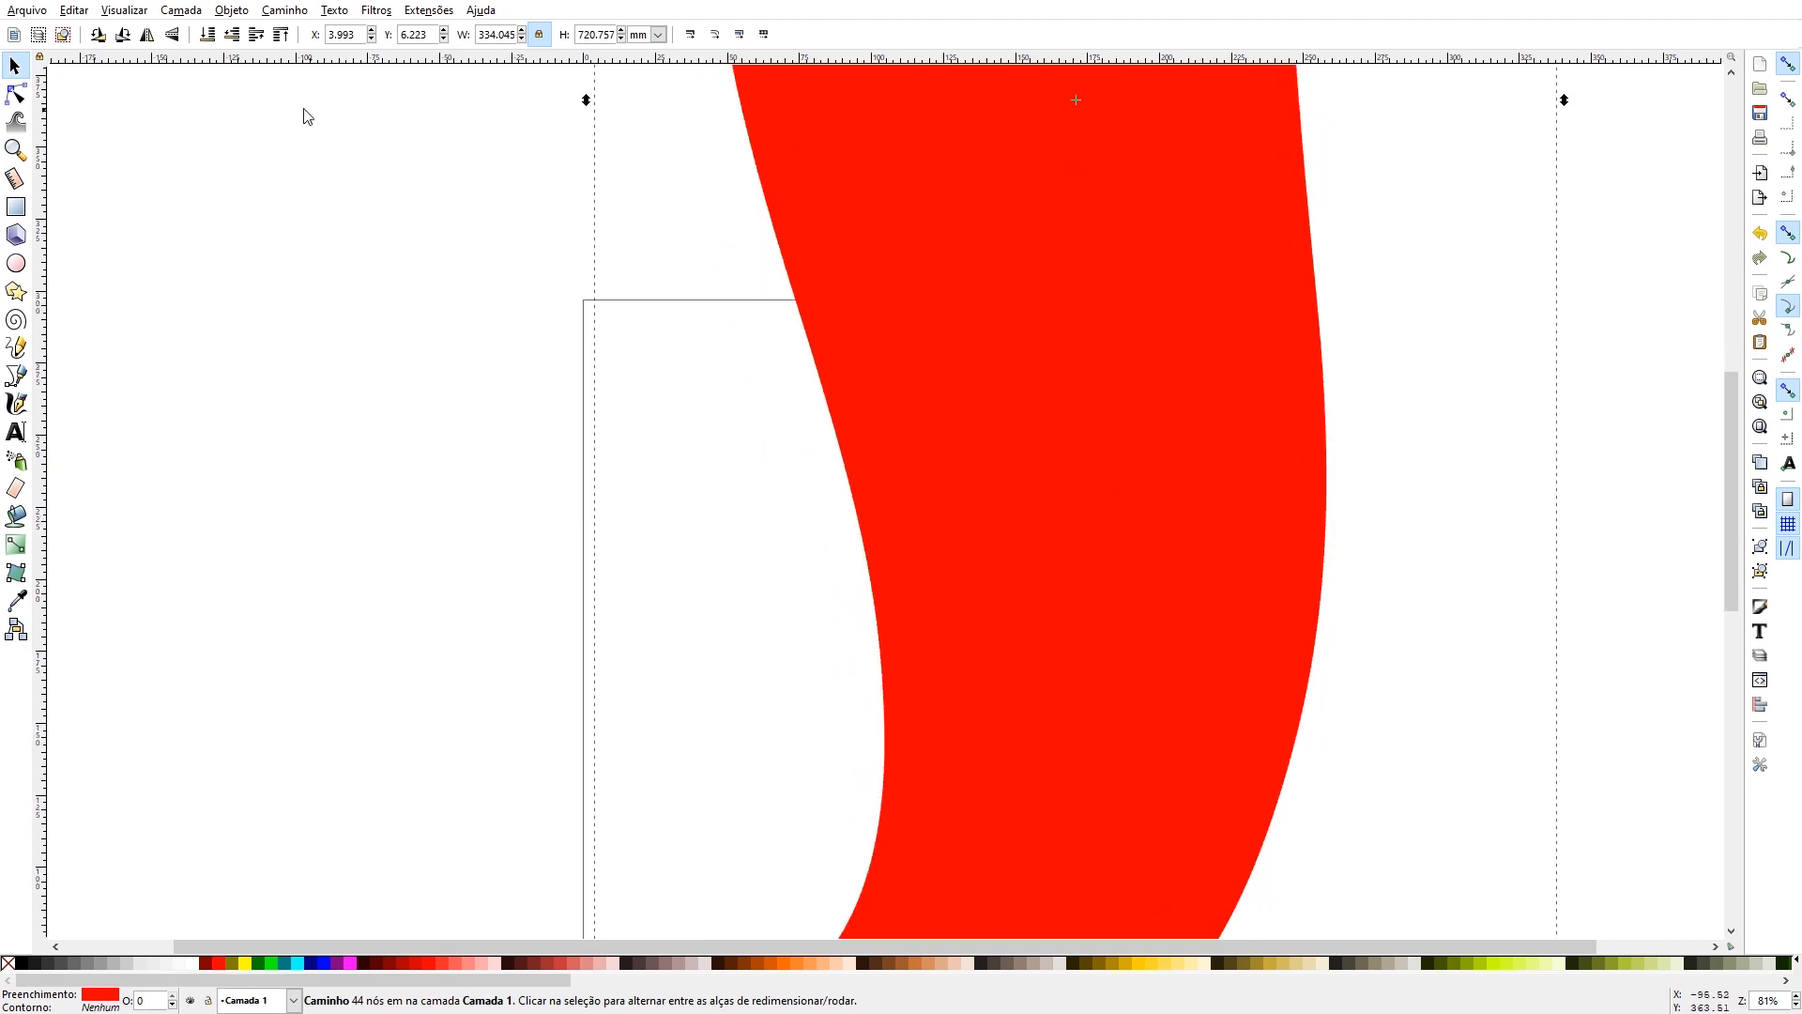
click(15, 150)
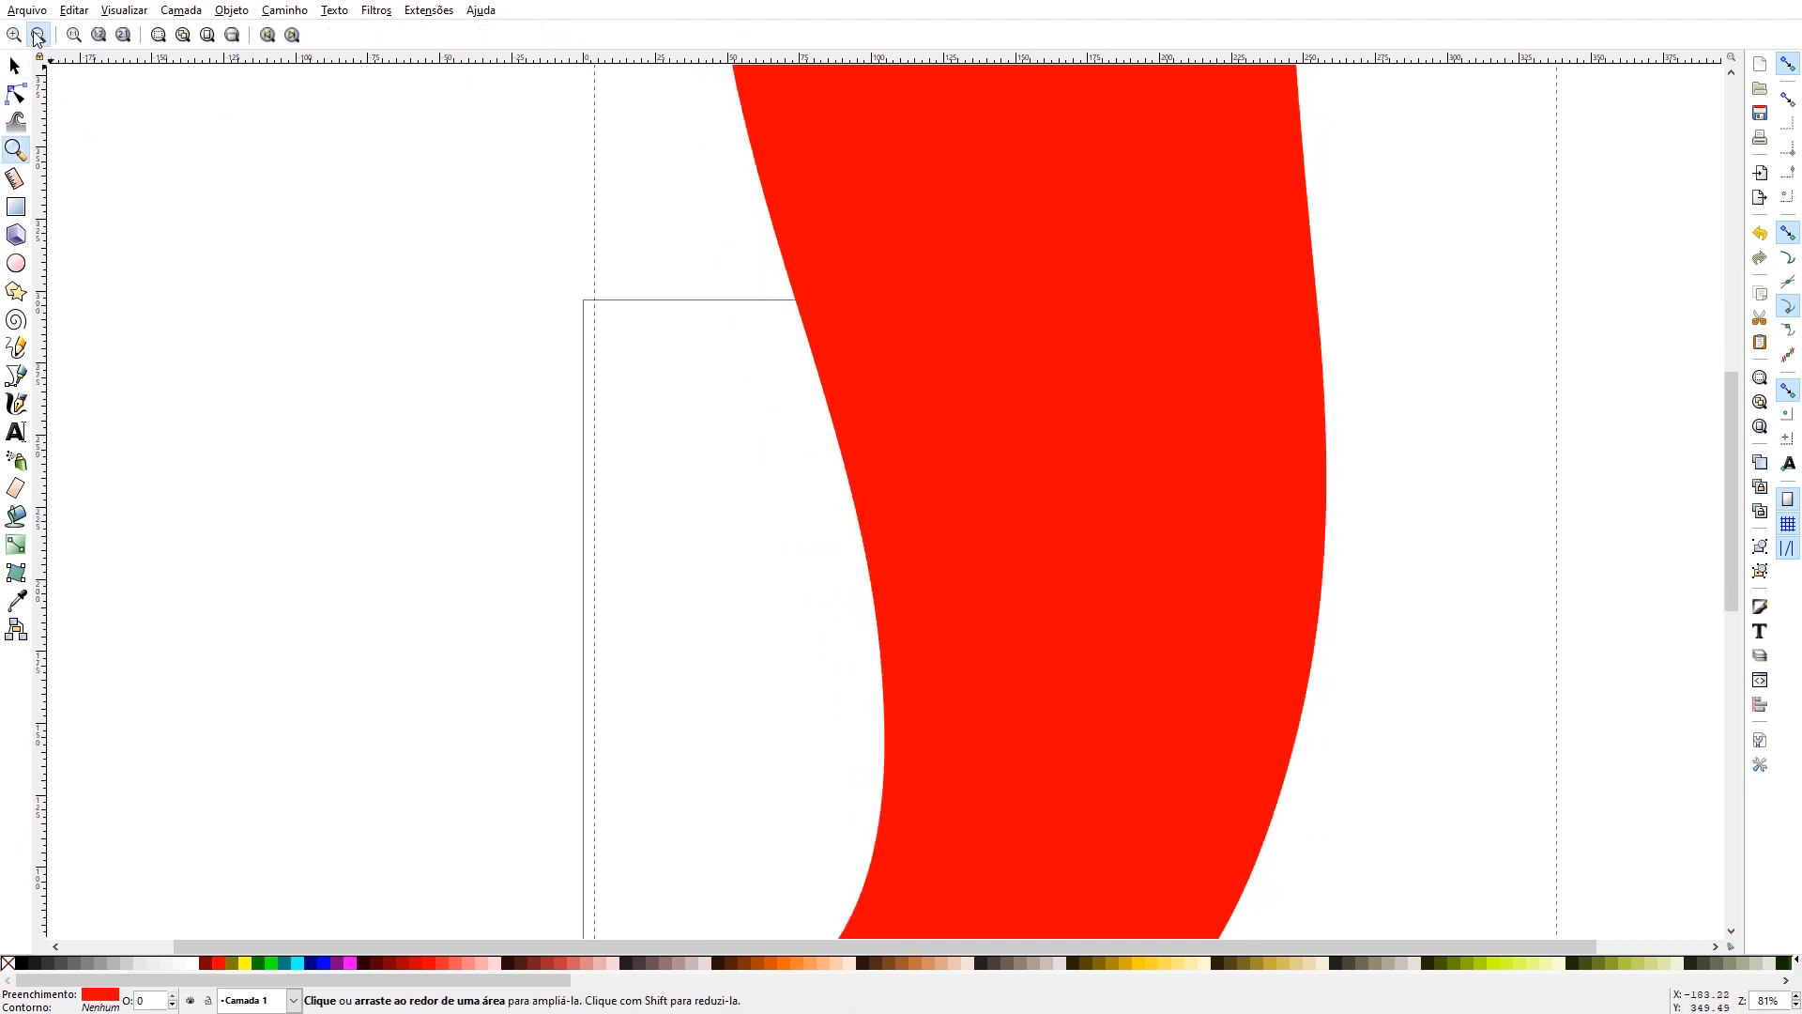
click(37, 35)
click(38, 35)
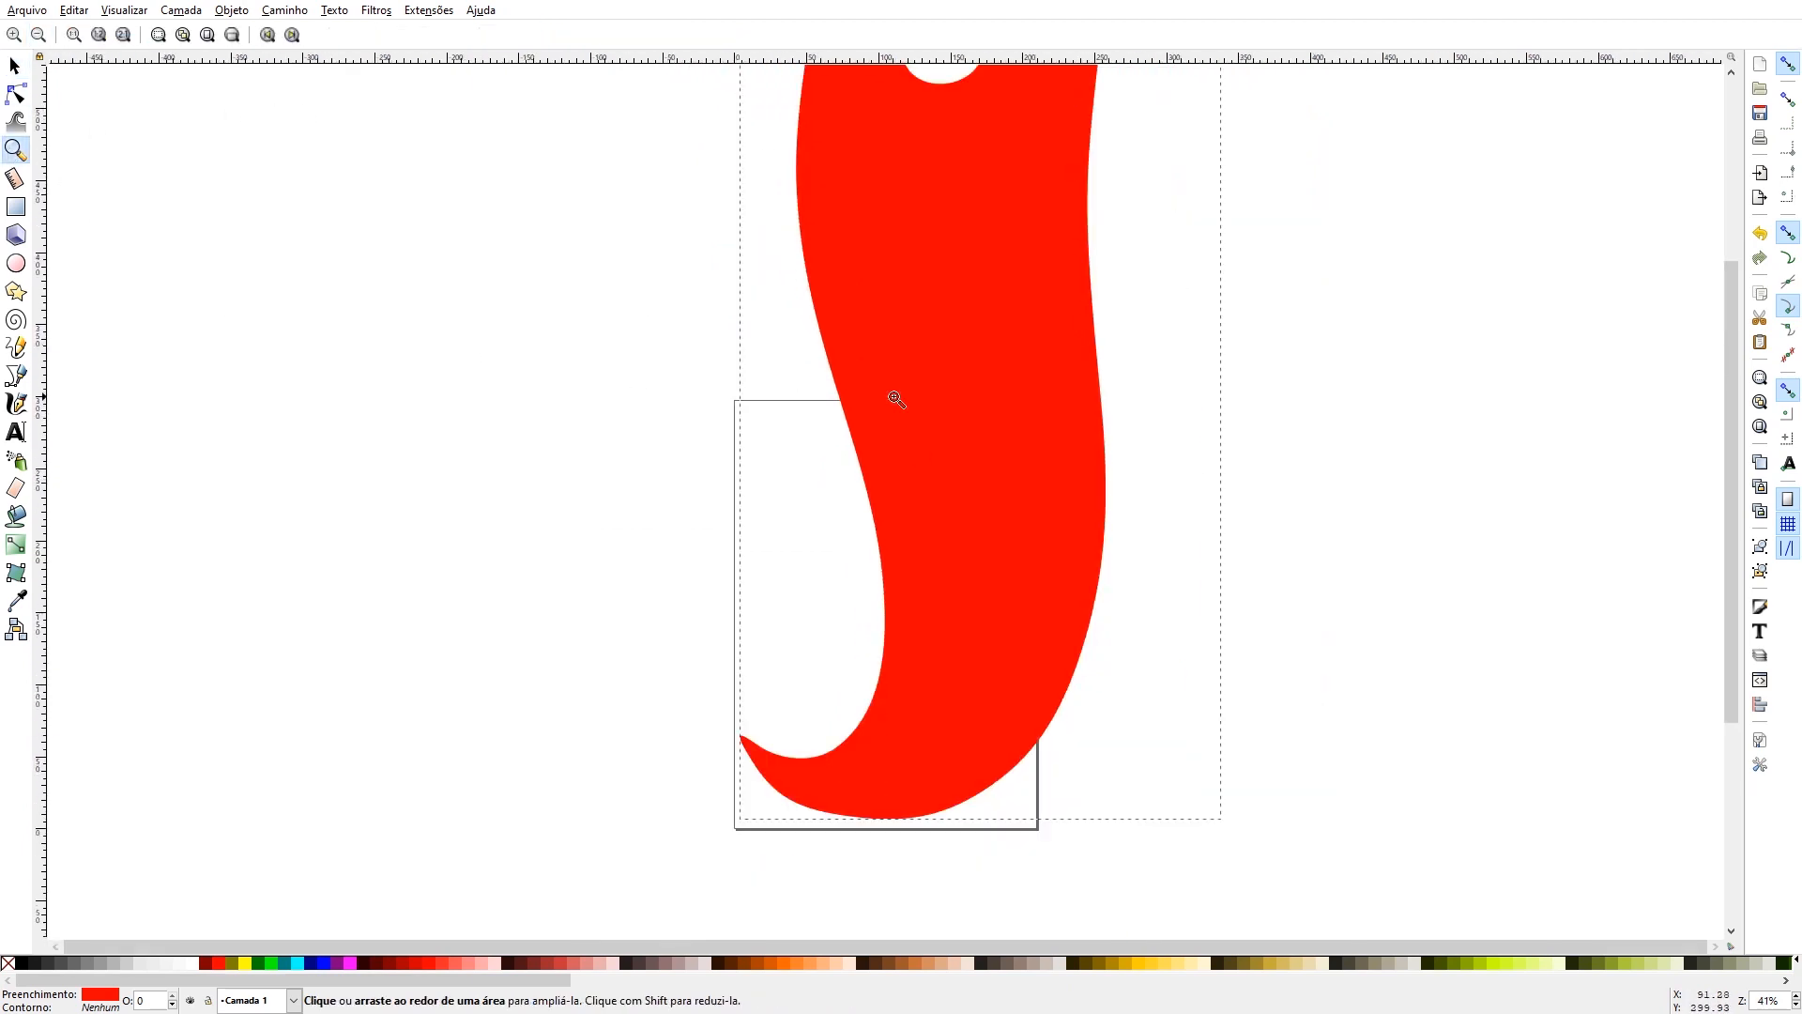
click(15, 65)
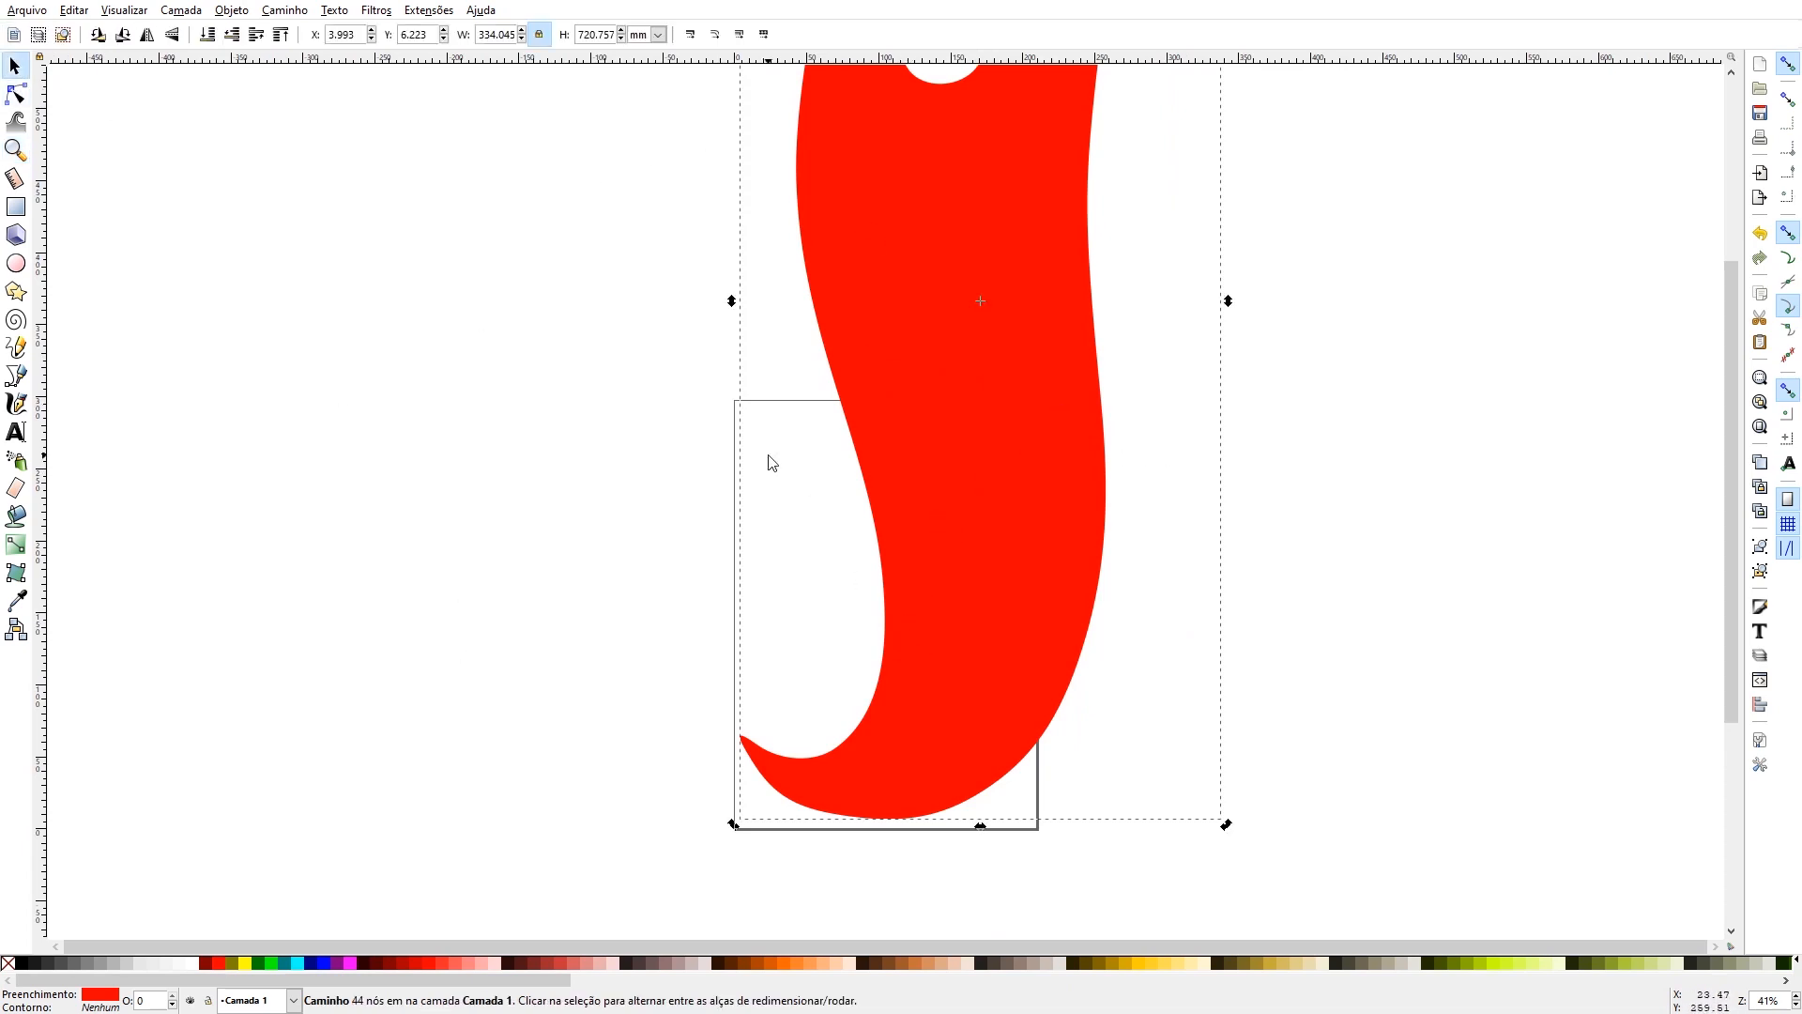
click(921, 611)
click(1001, 688)
drag(1228, 835, 1211, 770)
drag(967, 571, 954, 582)
drag(1134, 824, 1173, 812)
mouse_move(922, 540)
mouse_down()
mouse_move(873, 551)
mouse_move(887, 535)
mouse_up()
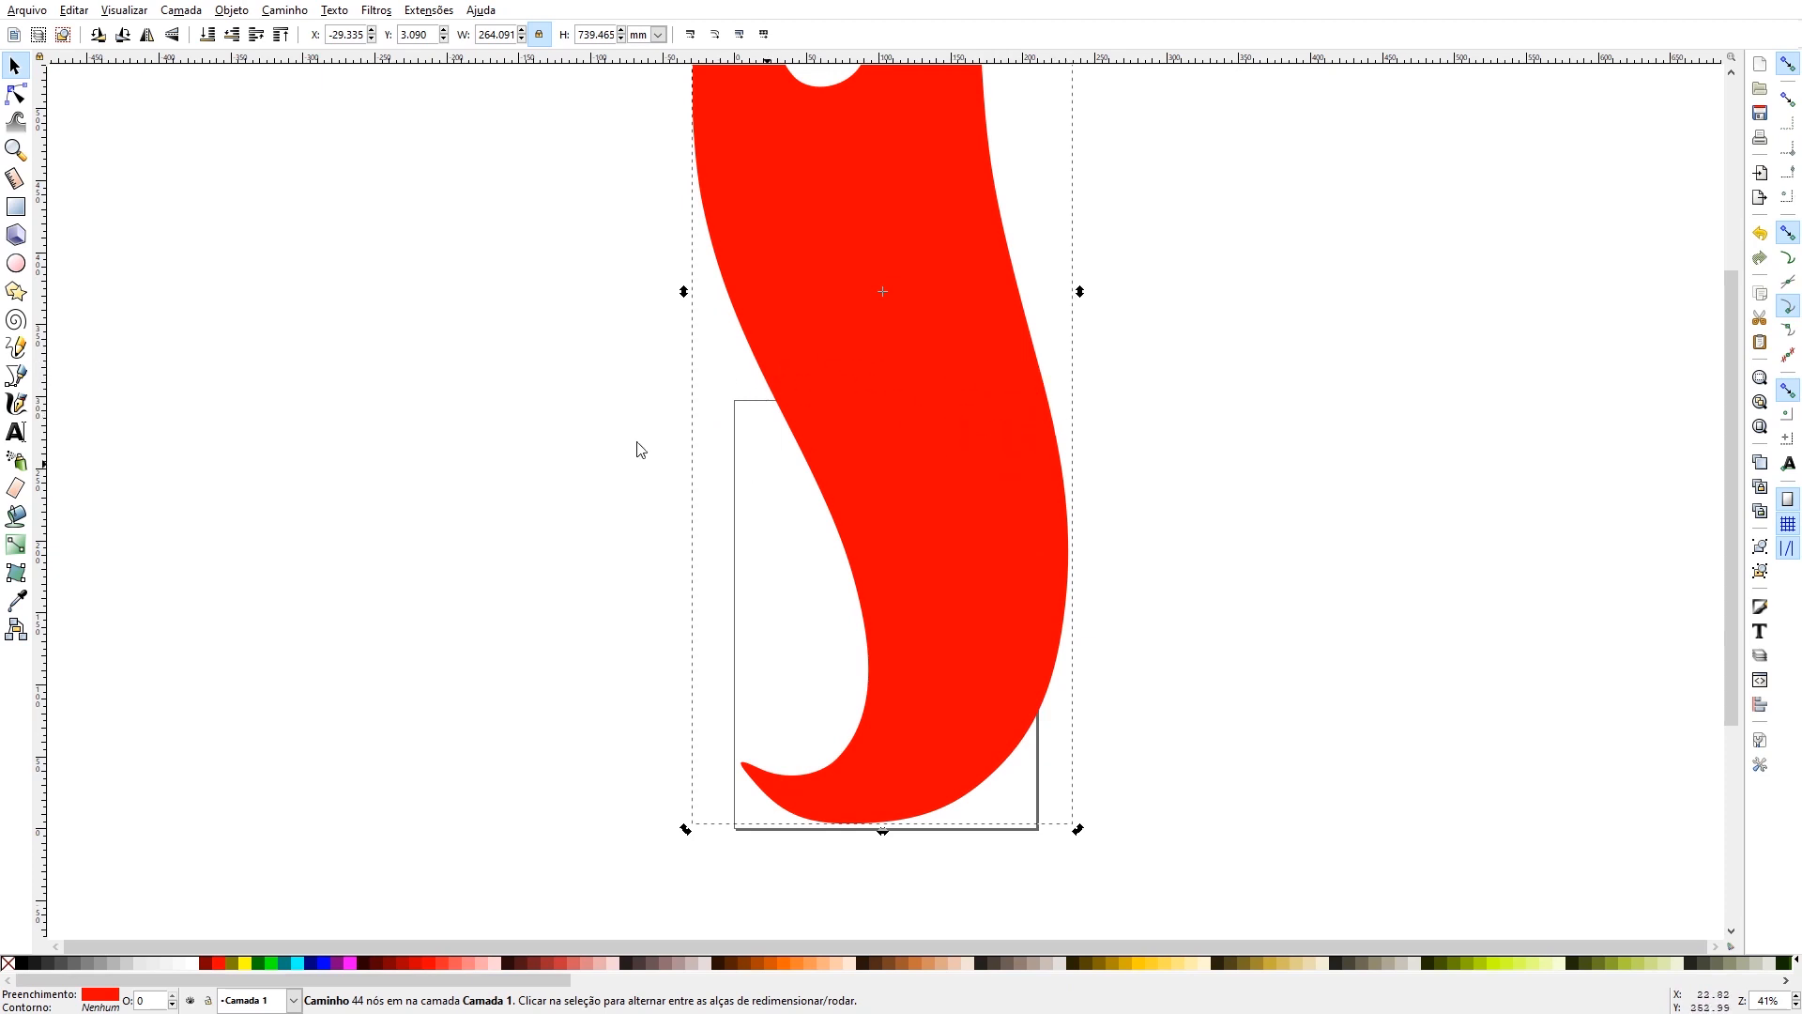
- Try placing a duplicate of the flame to the left of the page and undo it
click(858, 273)
drag(928, 368, 473, 375)
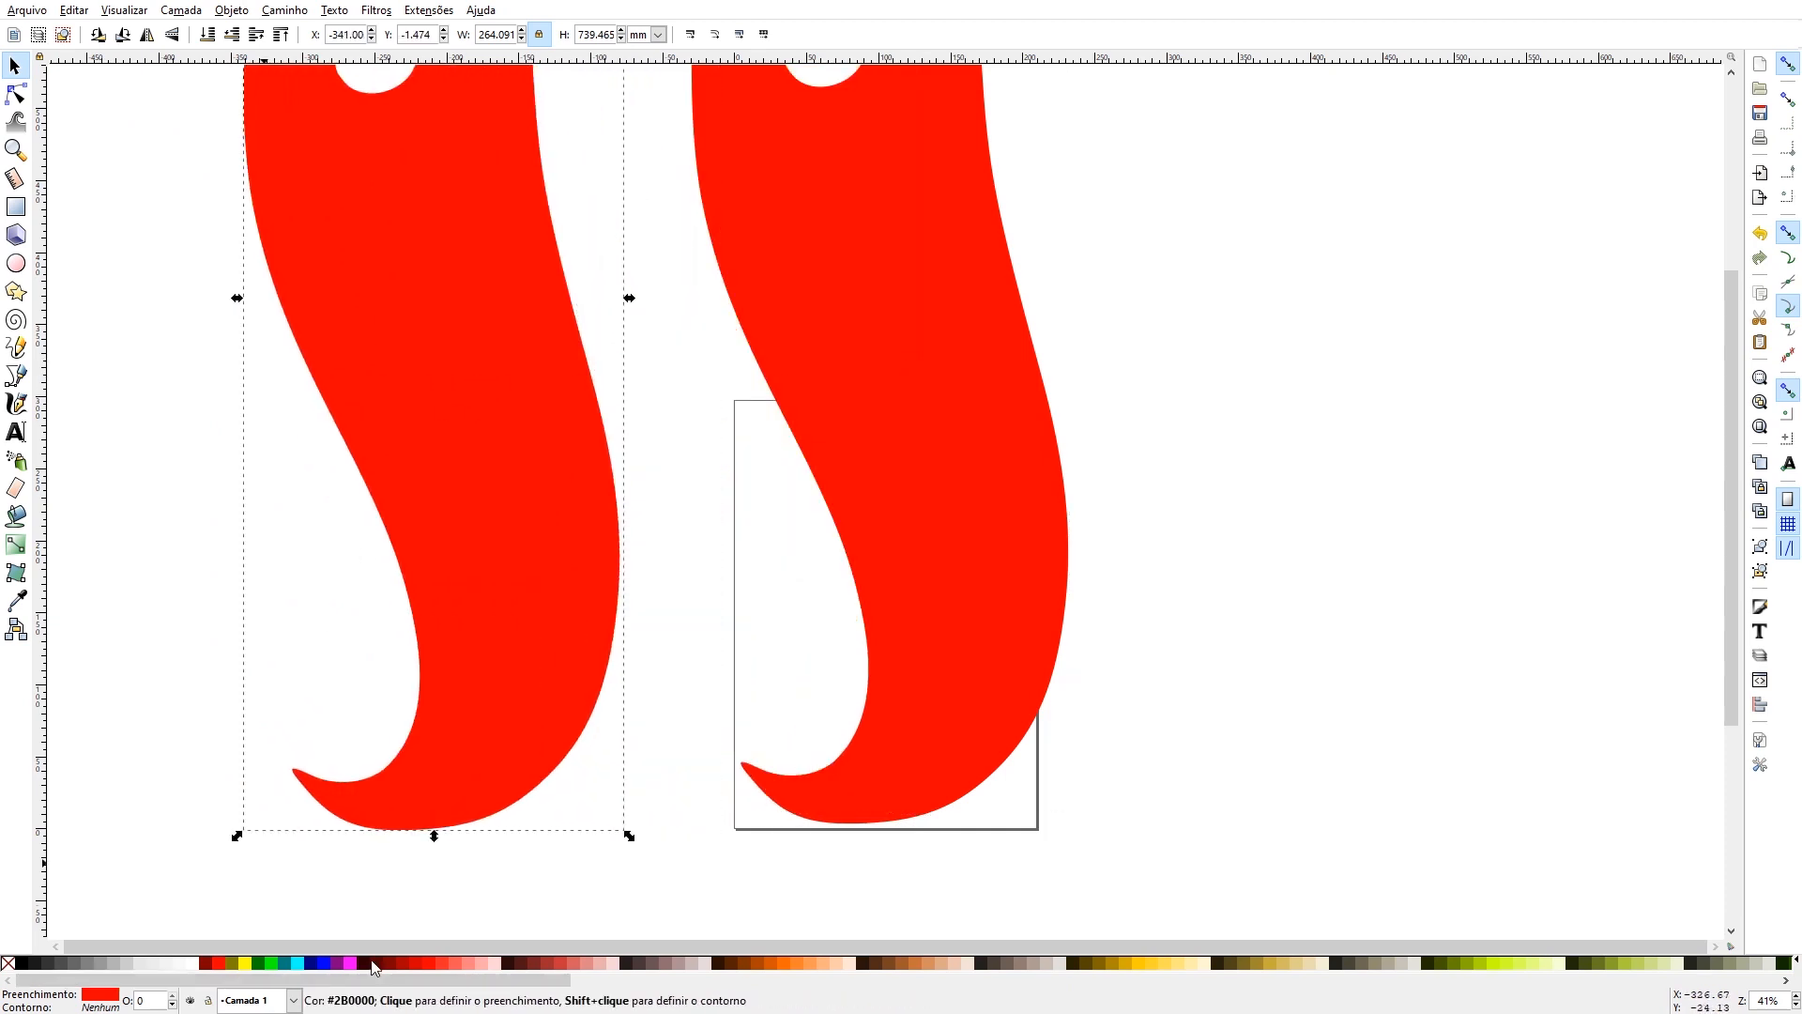
key(ctrl+z)
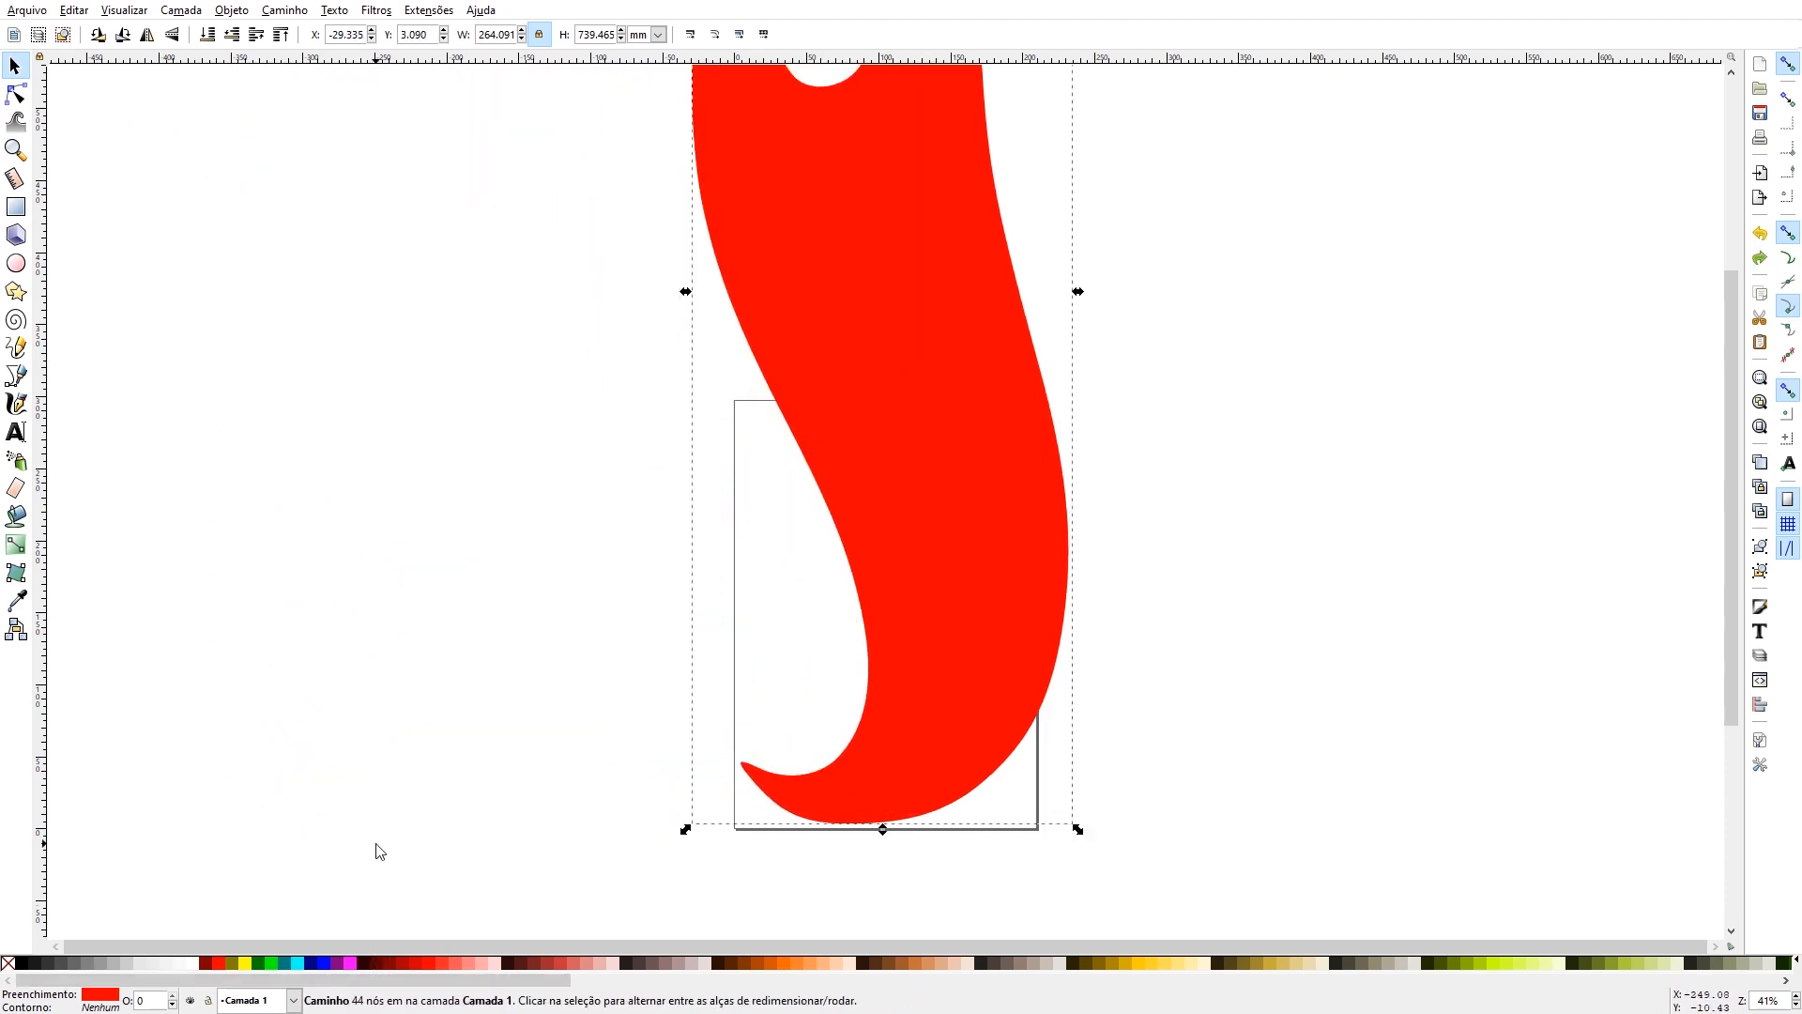
- Fill the top flame copy with magenta and draw a yellow 210 × 297 mm rectangle covering the whole page
click(350, 964)
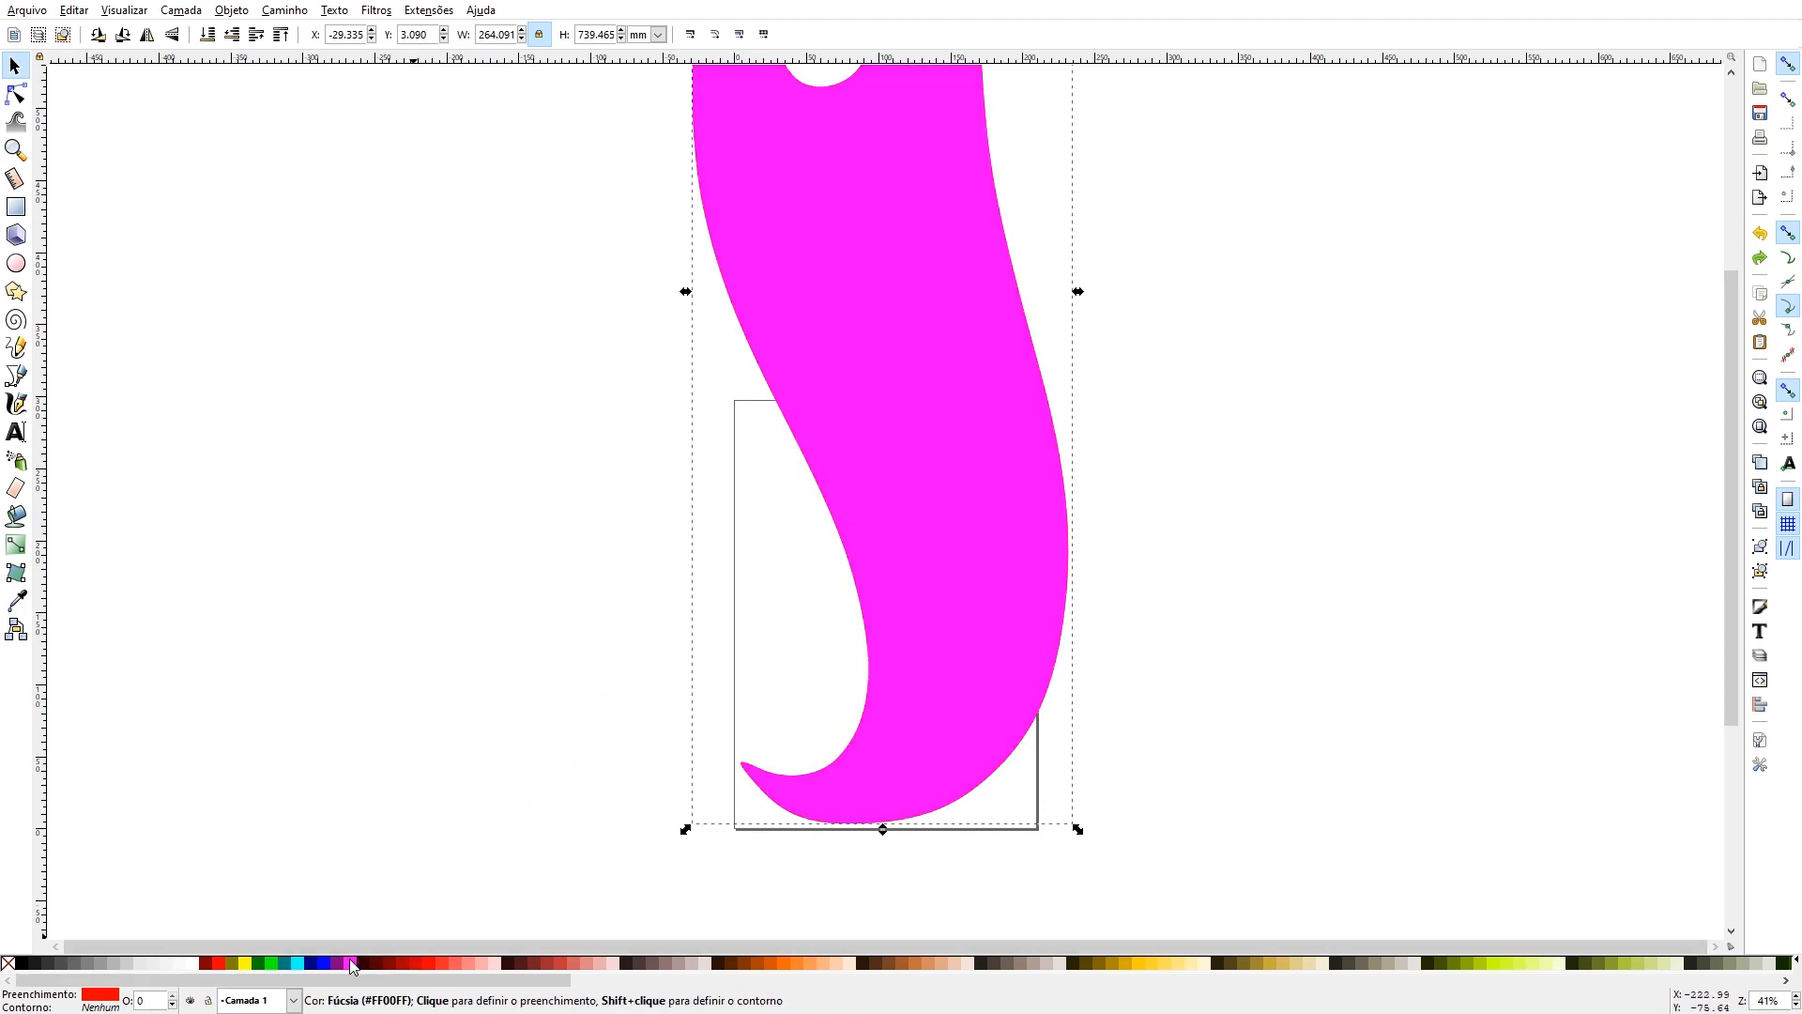
click(15, 206)
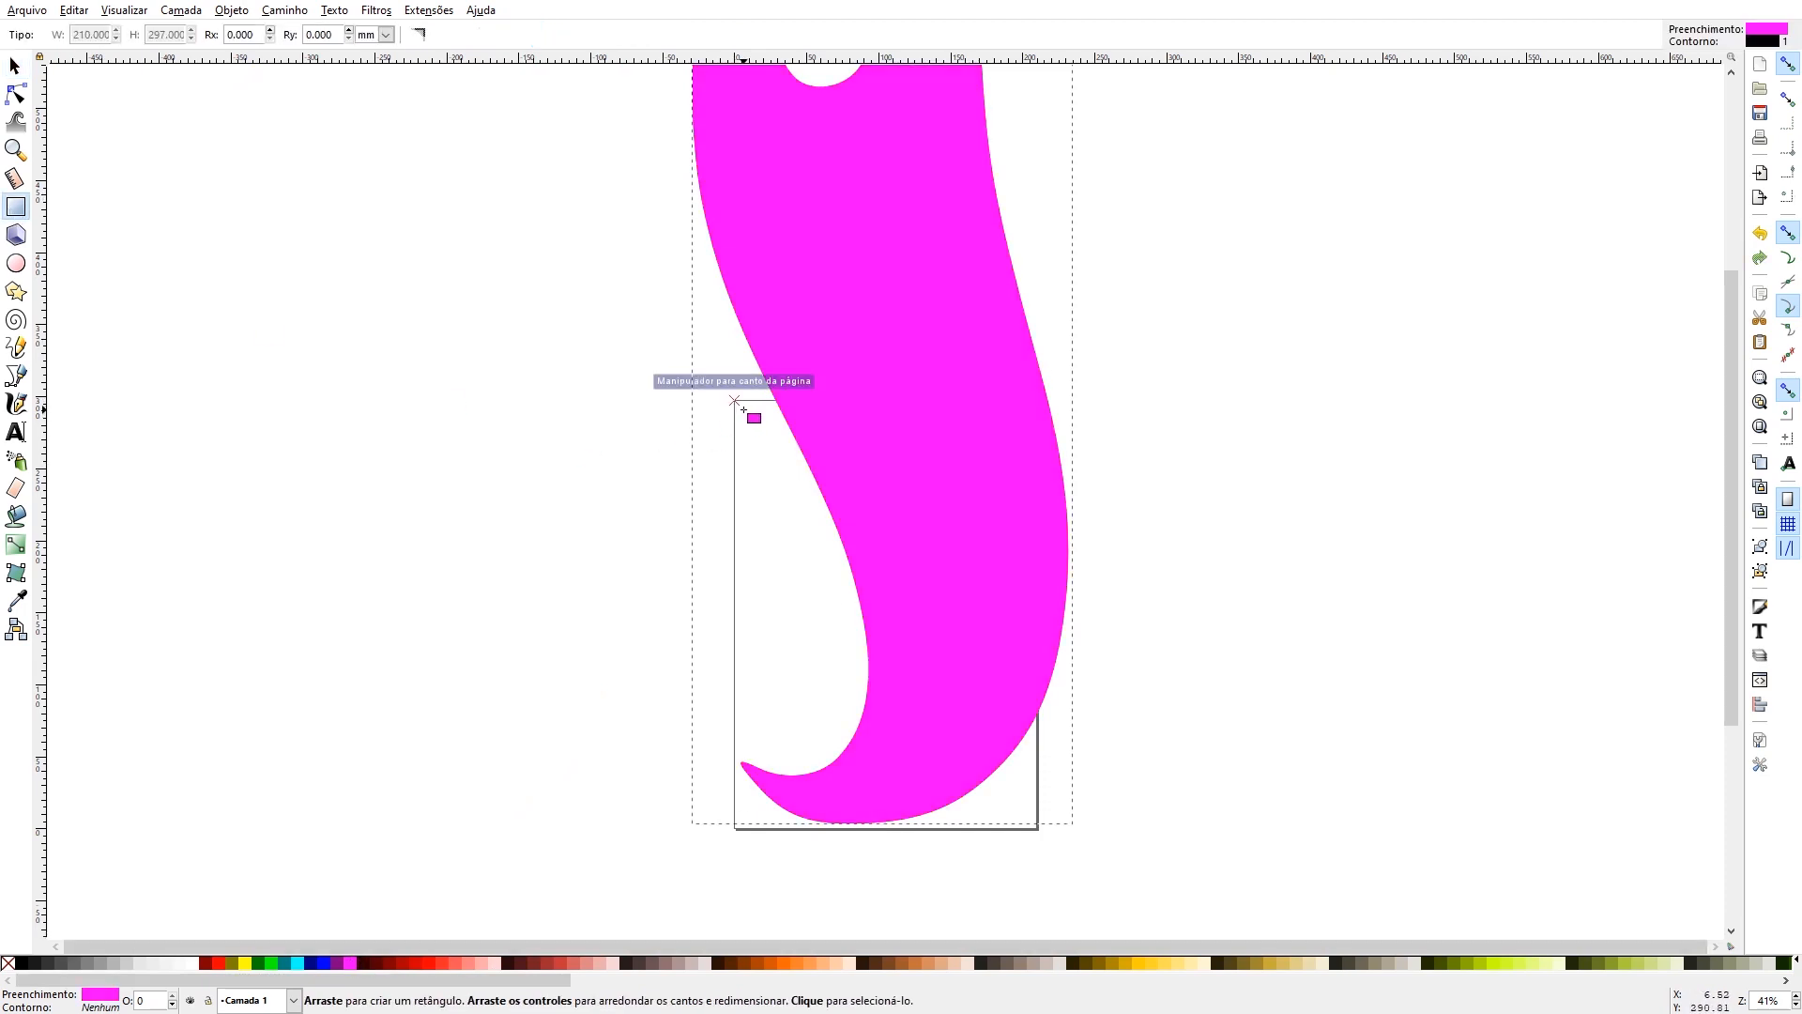
drag(735, 402, 1036, 828)
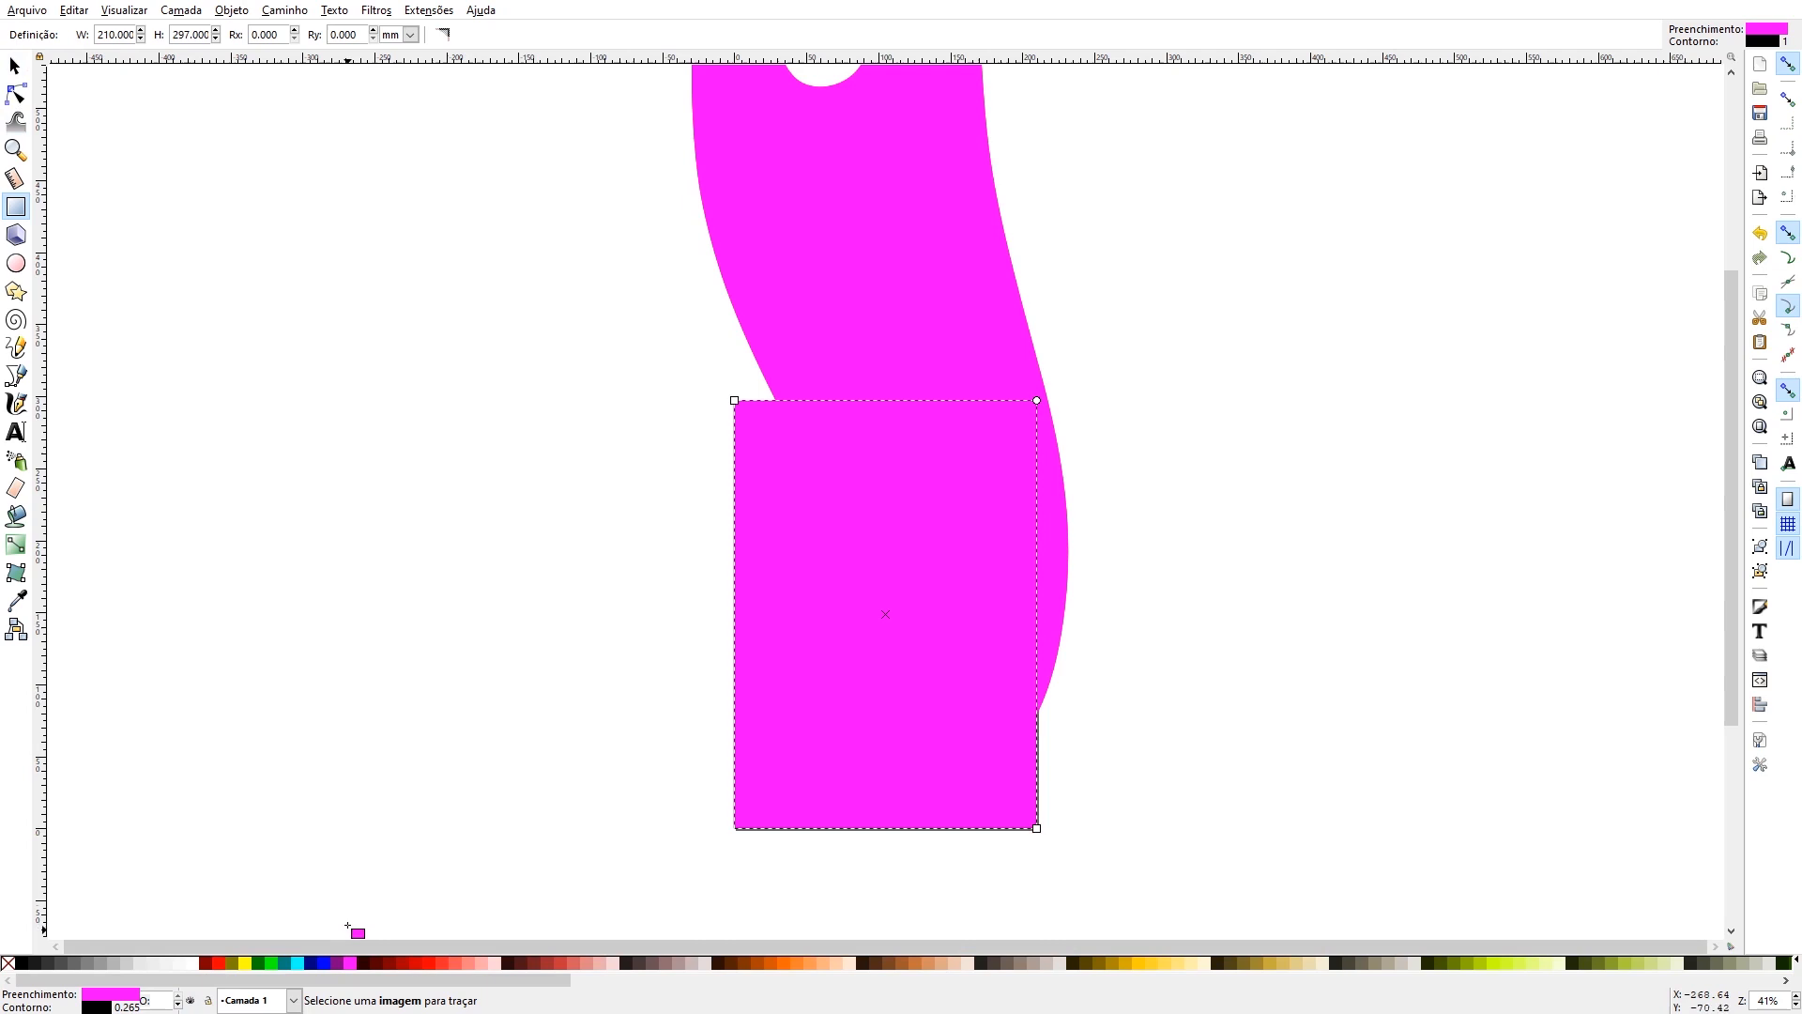
click(246, 963)
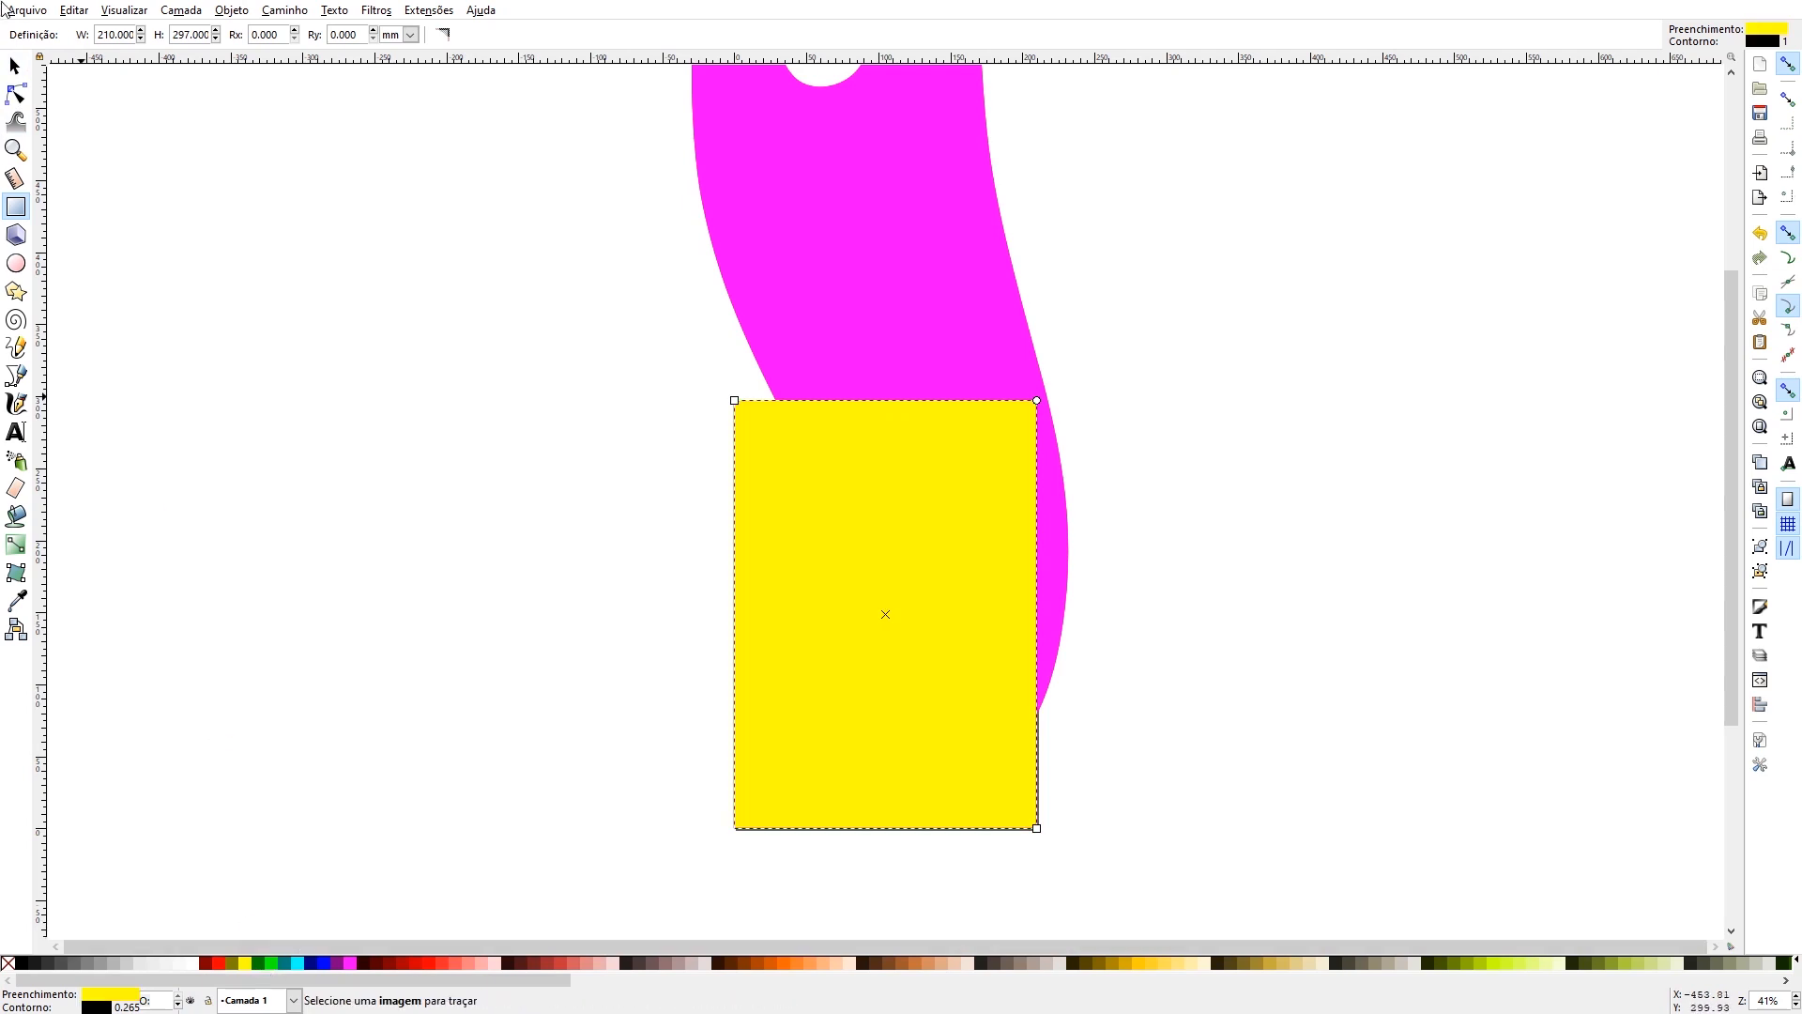
- Disable page border snapping and resize the yellow rectangle to about 203 × 289 mm, leaving a narrow margin inside the page edges
click(14, 66)
drag(729, 394, 743, 415)
drag(1042, 838, 1022, 836)
click(1788, 524)
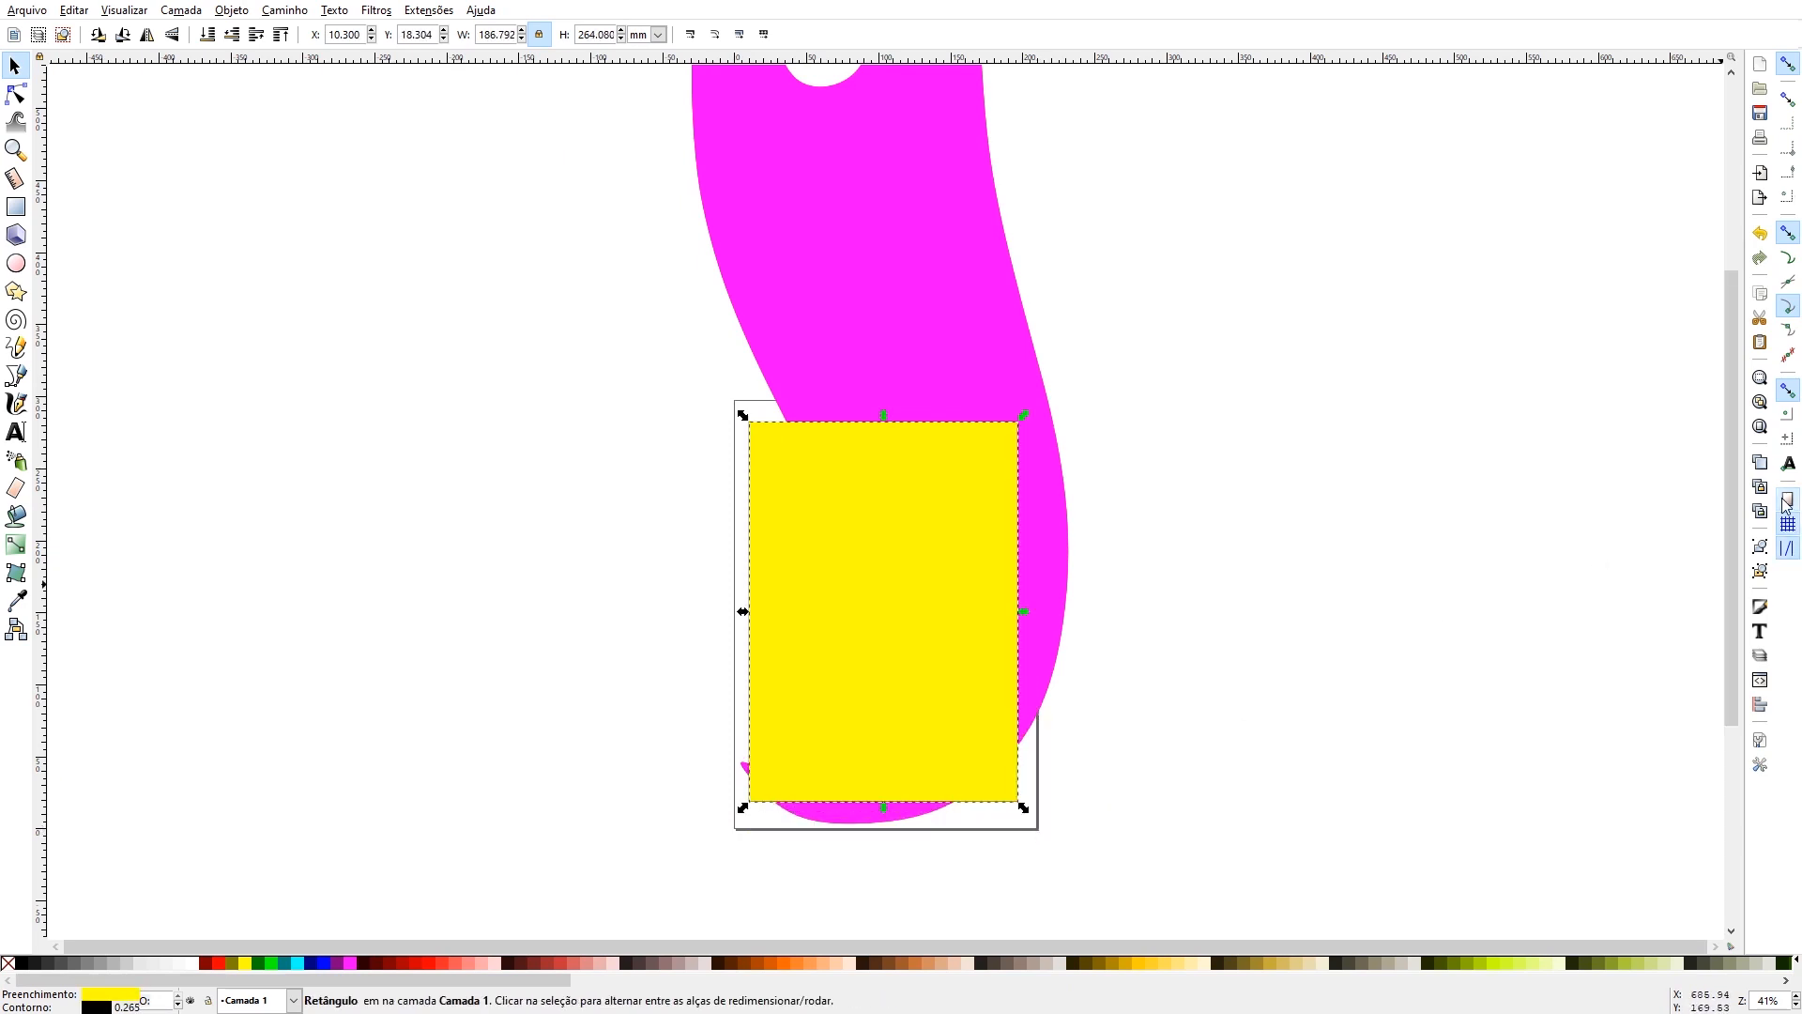
drag(1024, 808, 1038, 830)
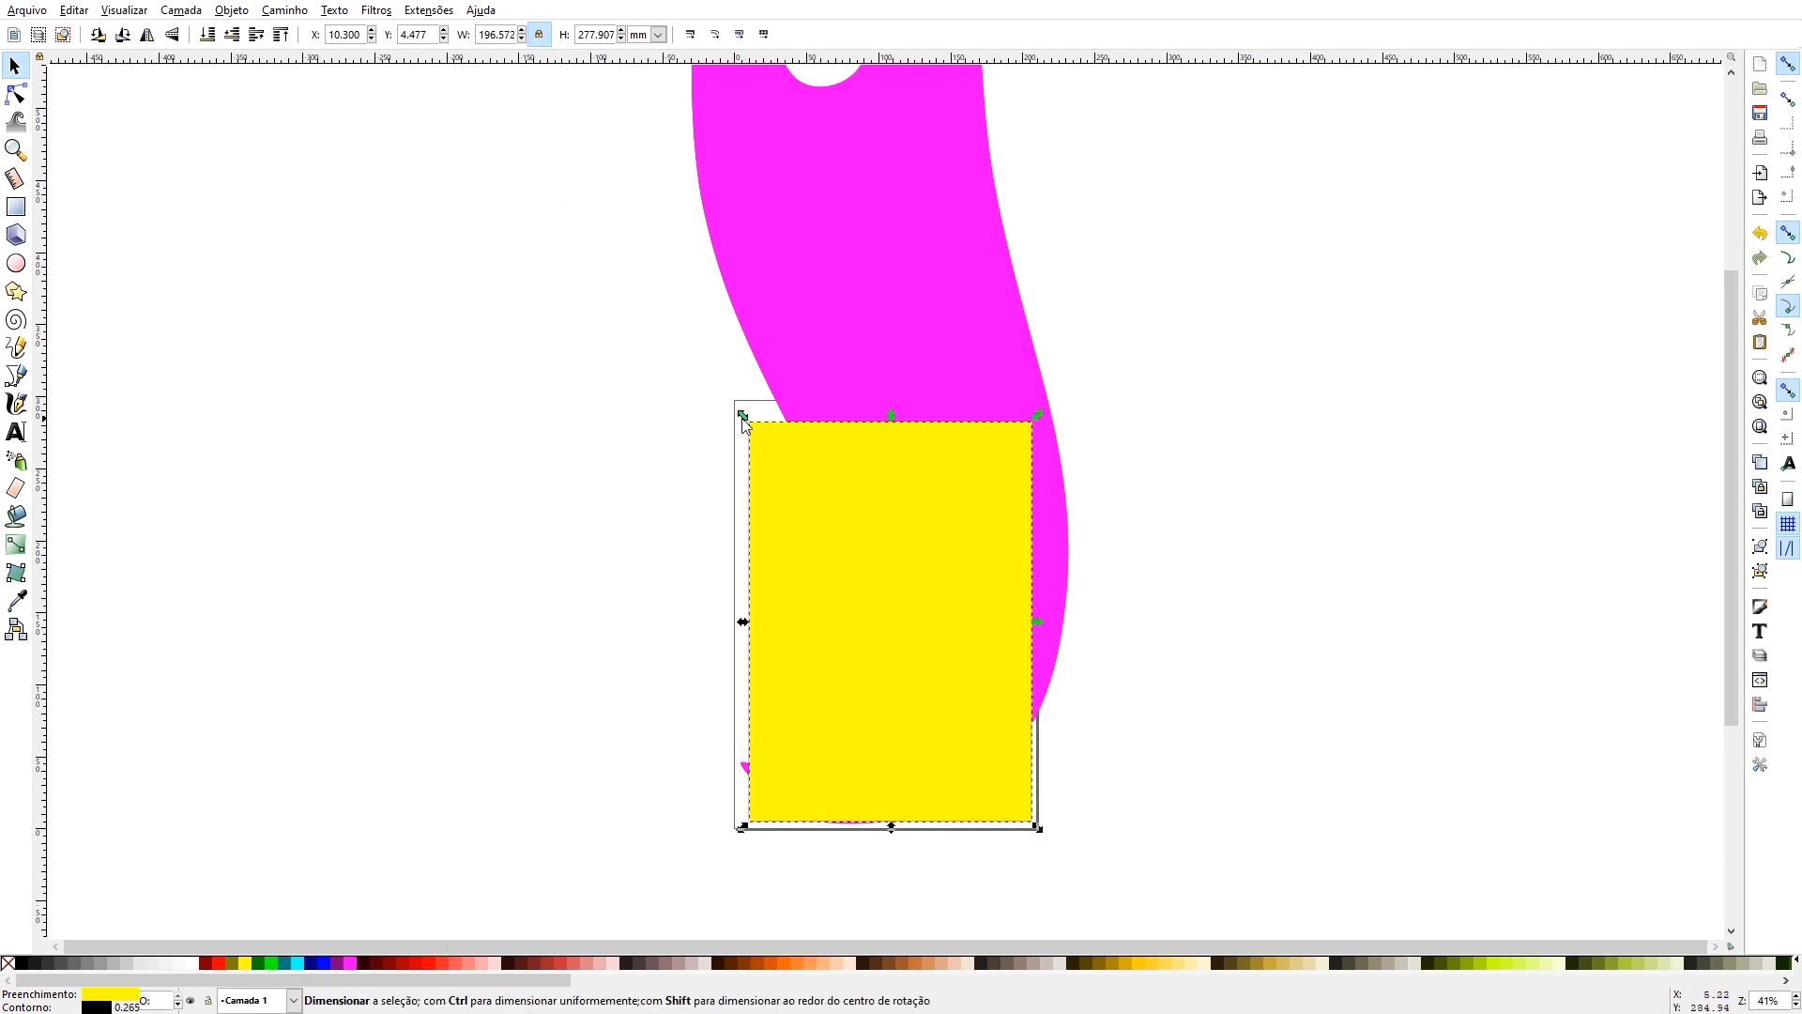
drag(743, 414, 741, 406)
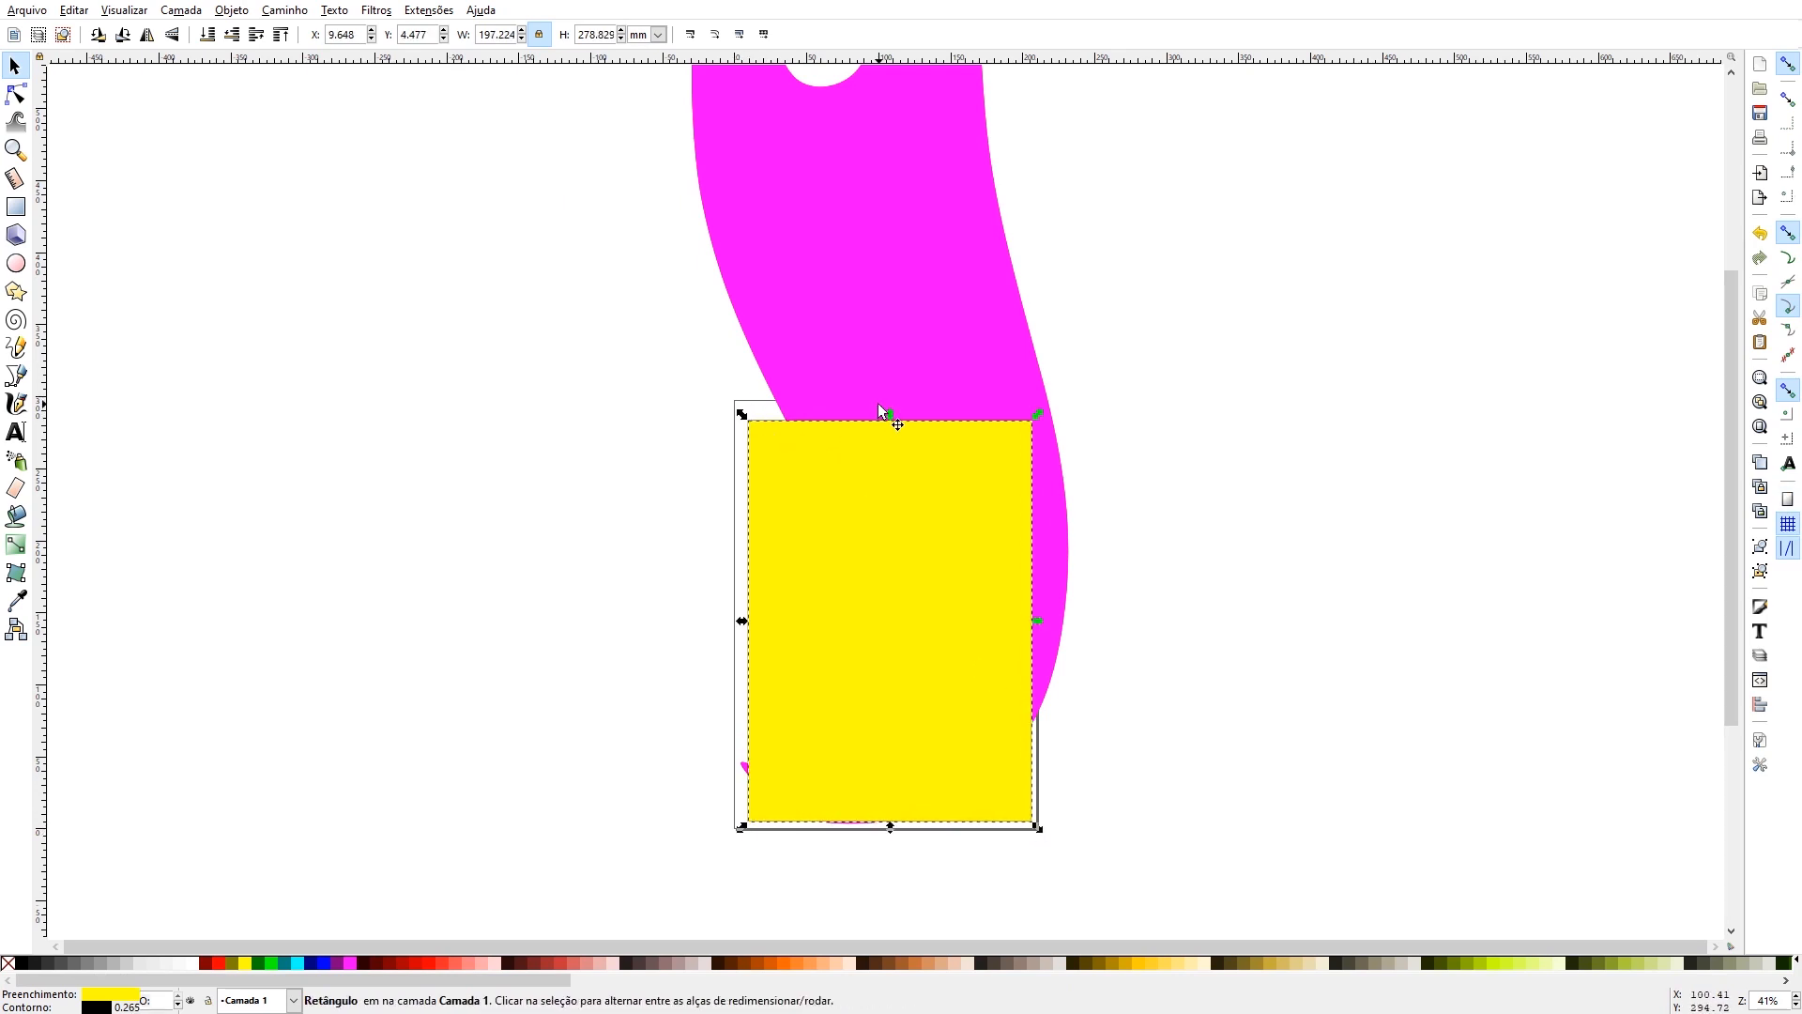
drag(888, 414, 882, 397)
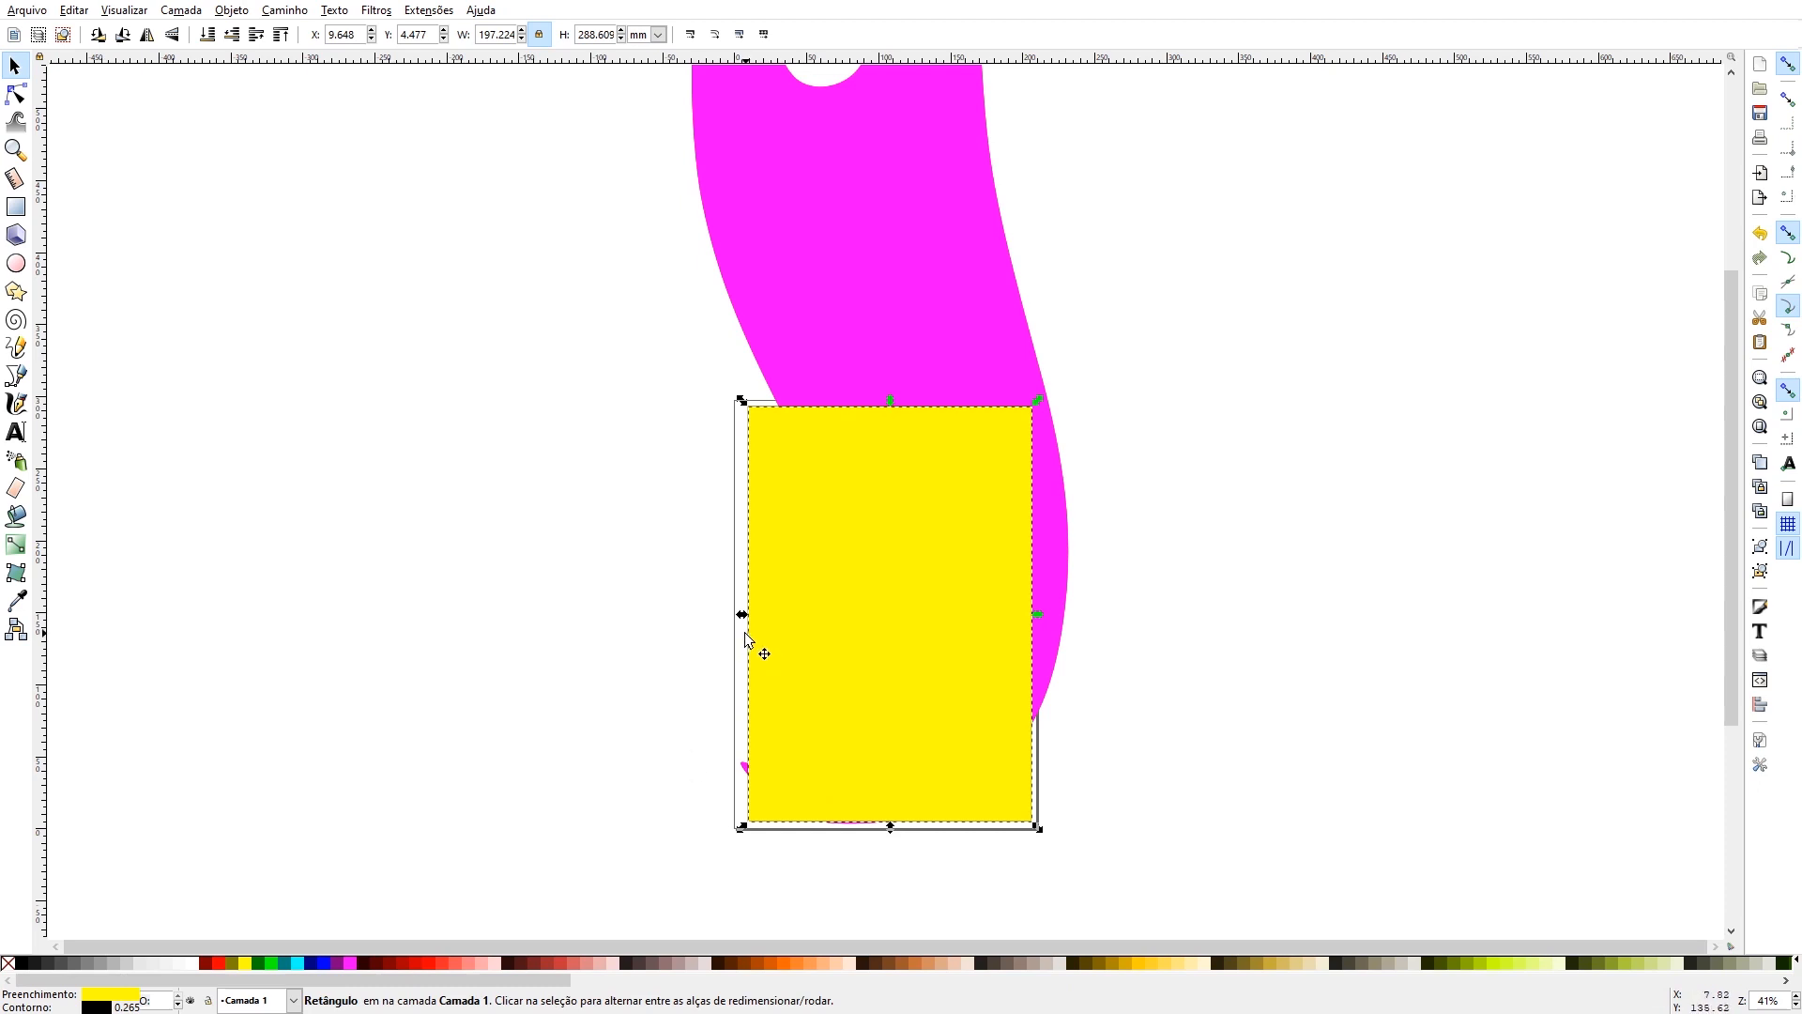
drag(741, 616, 732, 612)
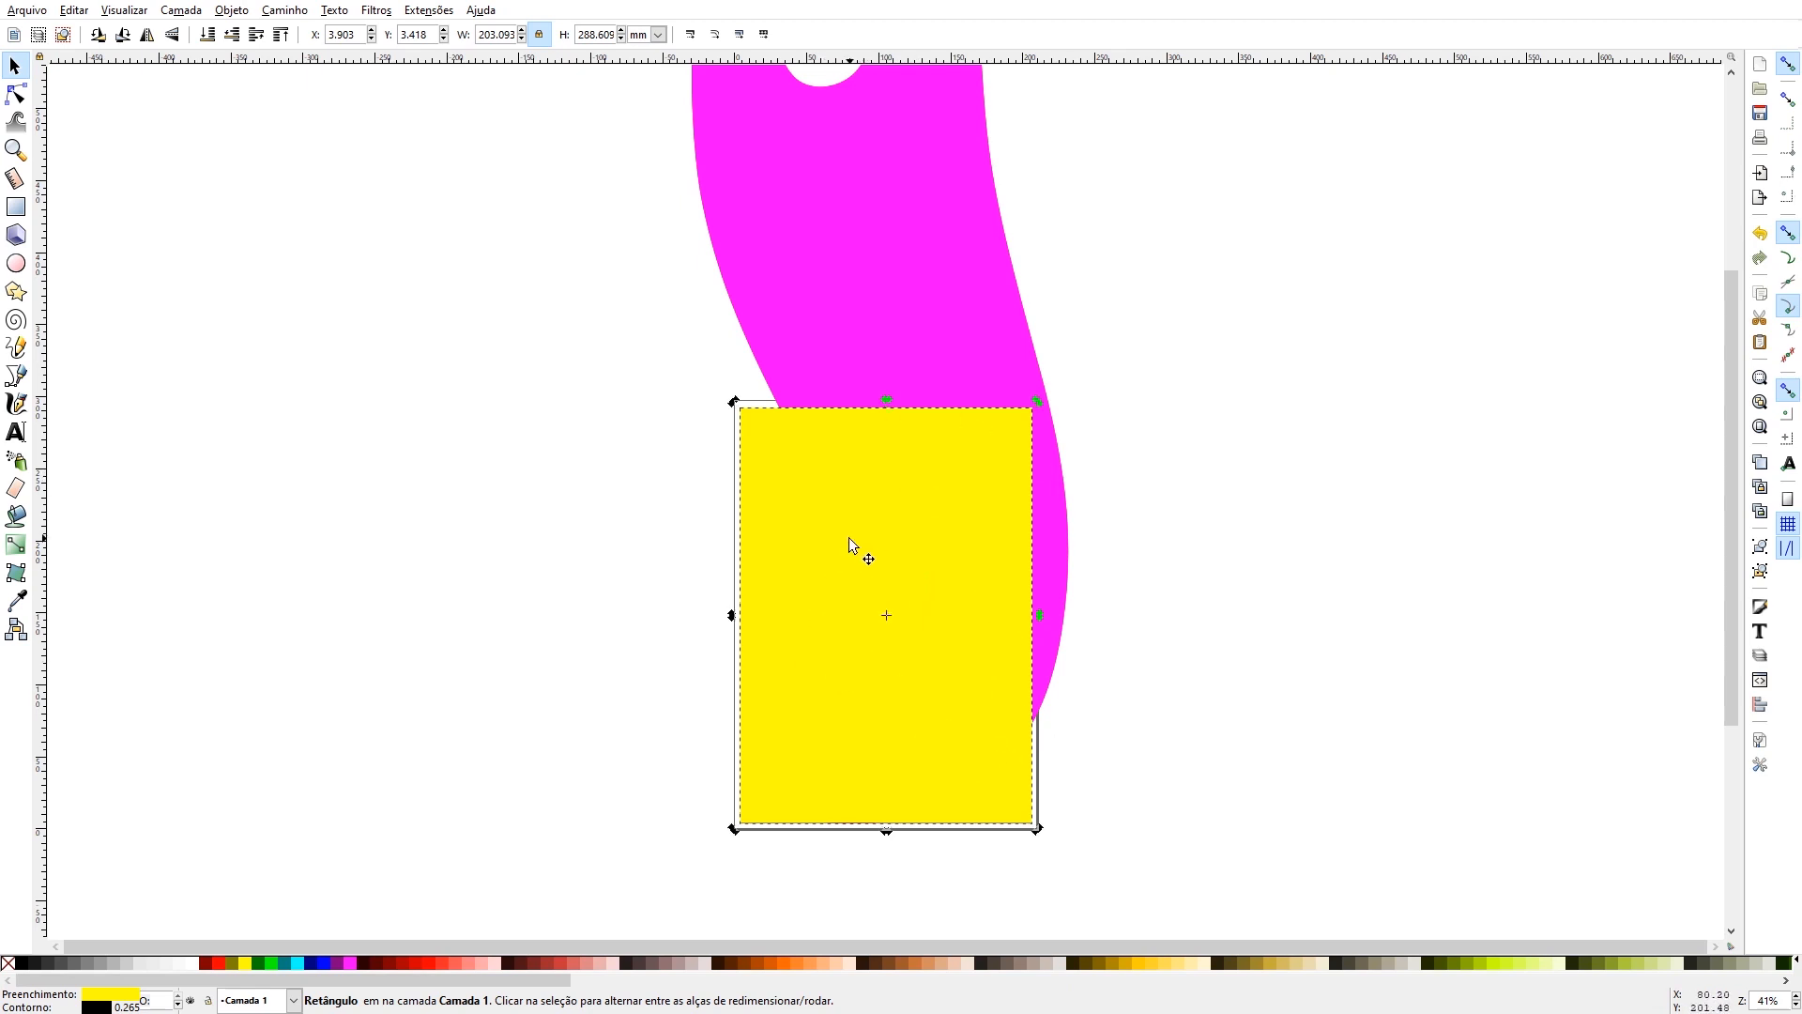
- Subtract the yellow rectangle from the magenta flame with Difference, and check the cut by moving the magenta piece aside and undoing that move
shift+click(893, 310)
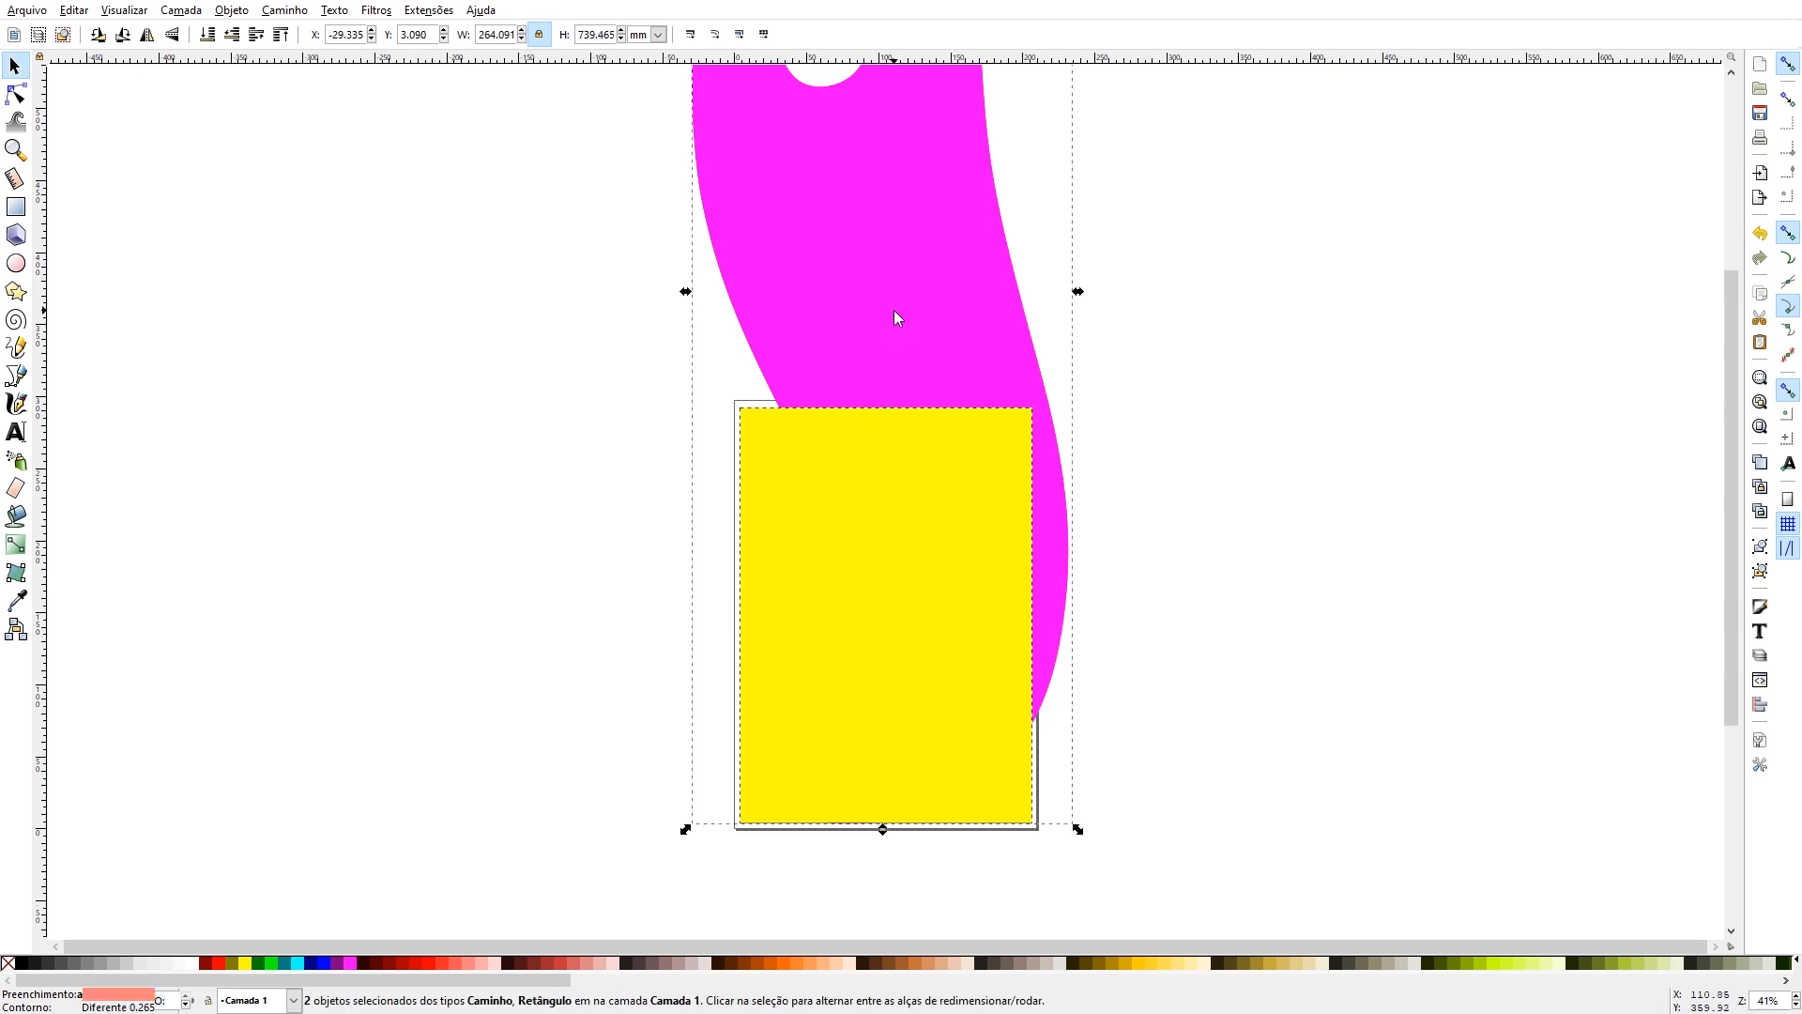
click(281, 12)
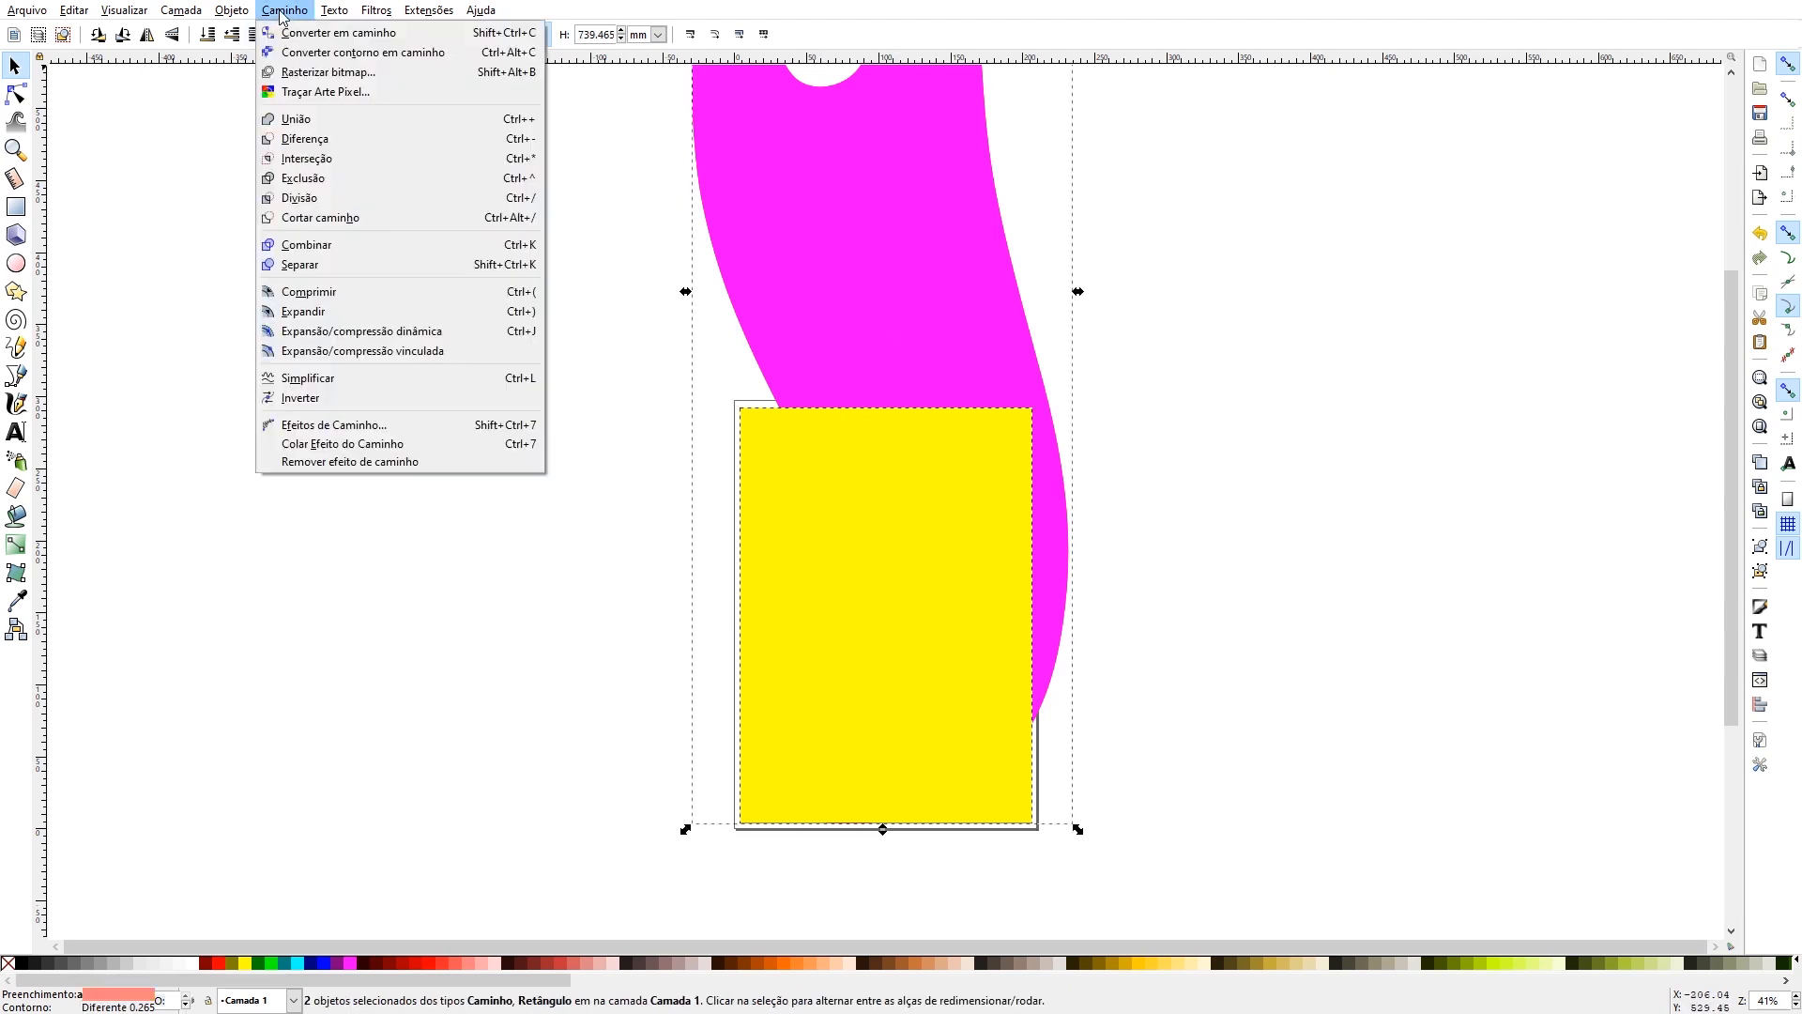
click(302, 141)
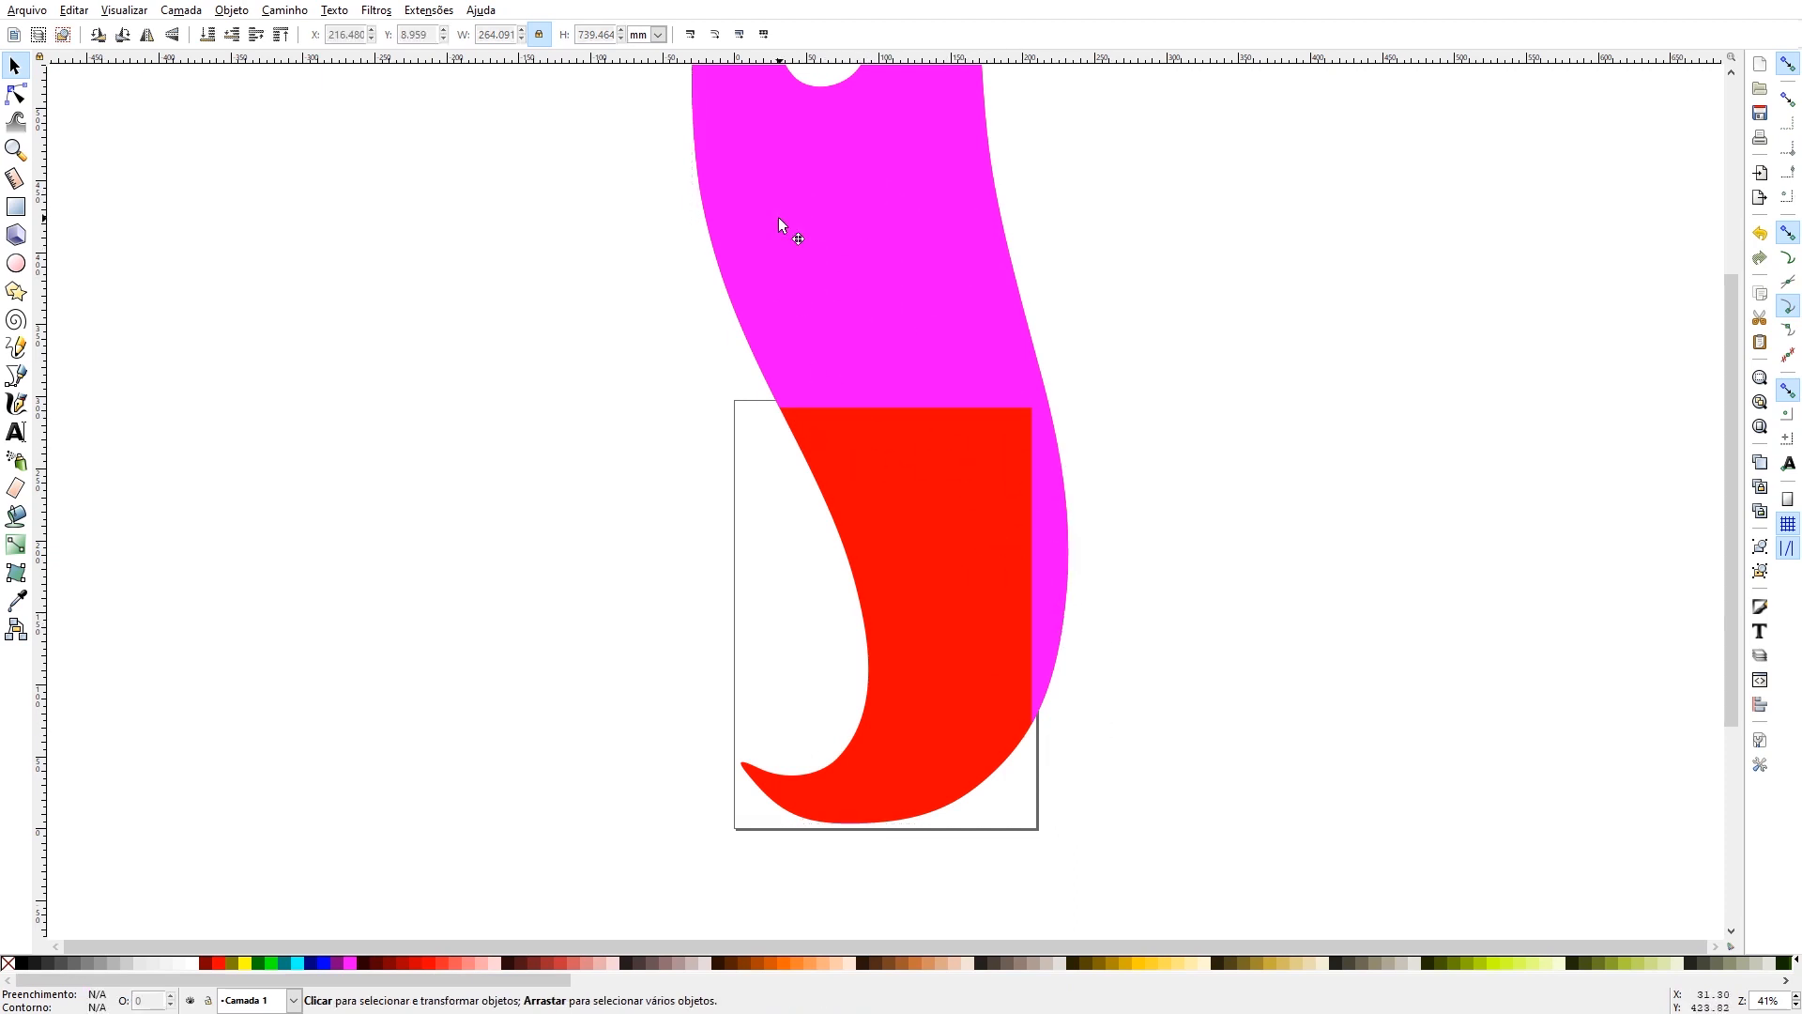
drag(781, 217, 1165, 244)
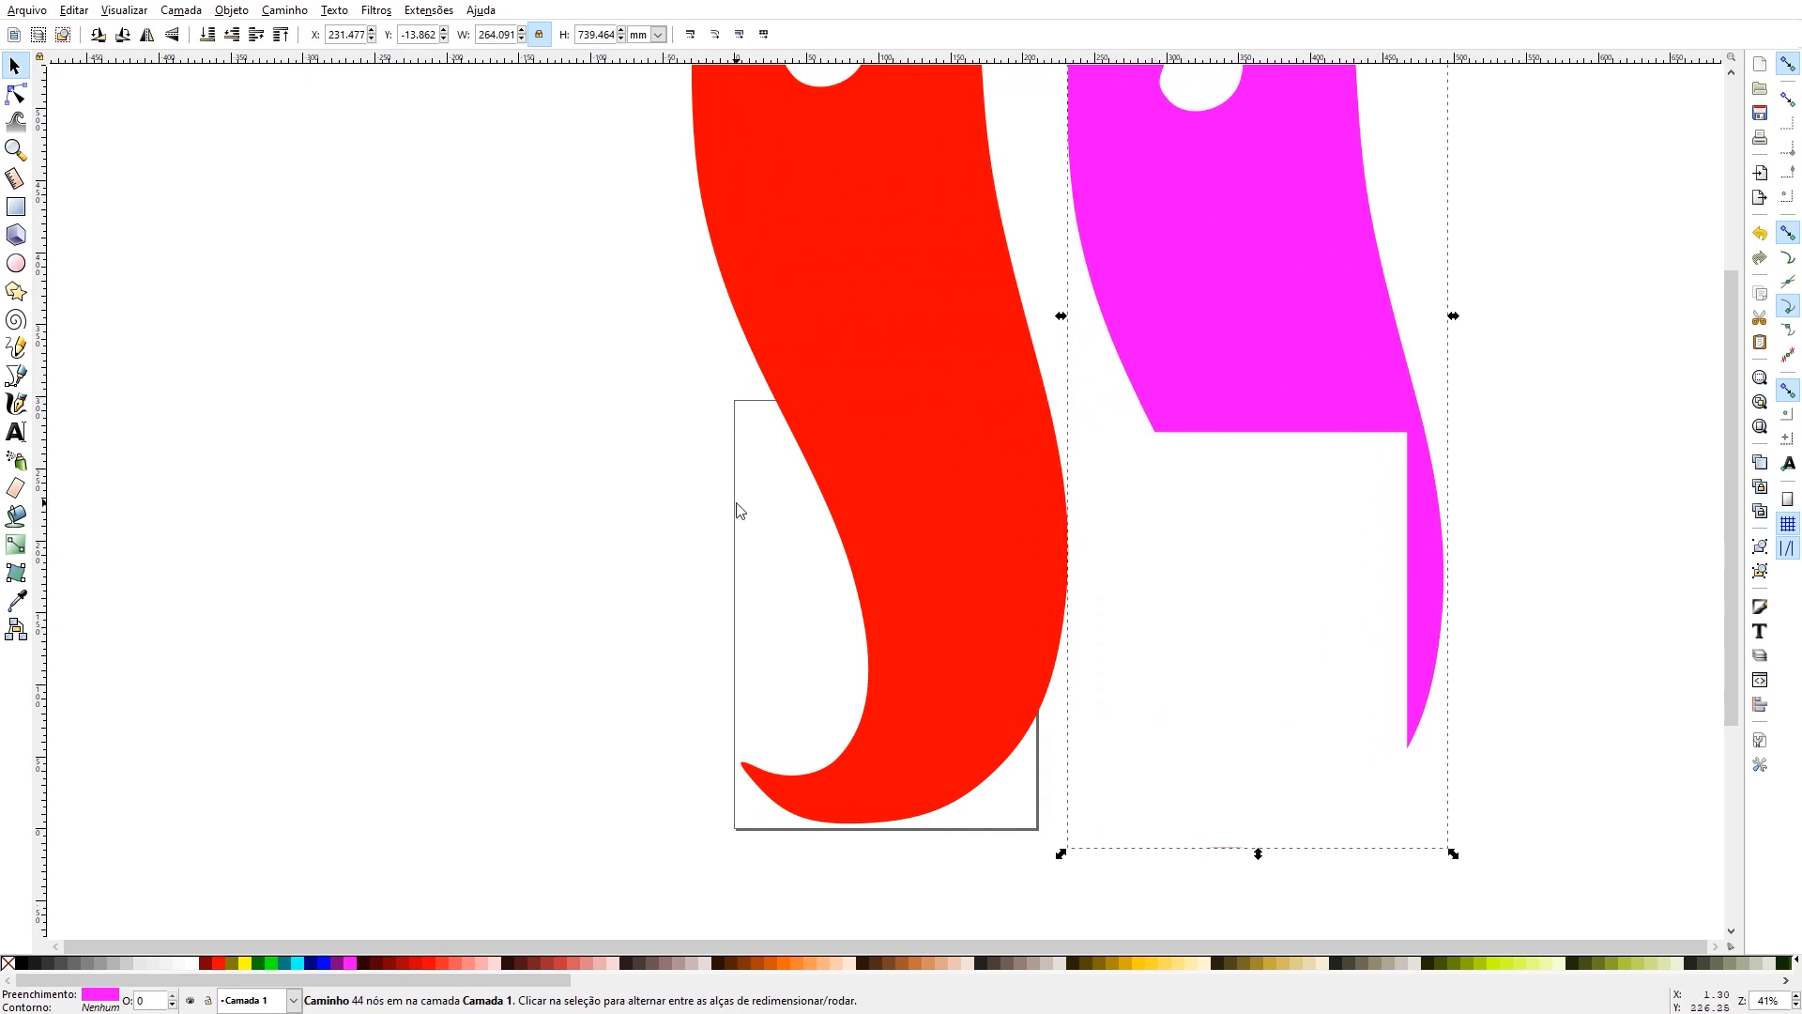
key(ctrl+z)
- Fill the cut magenta flame with green and select it together with the red flame beneath for a path Boolean operation
scroll(909, 377, up, 2)
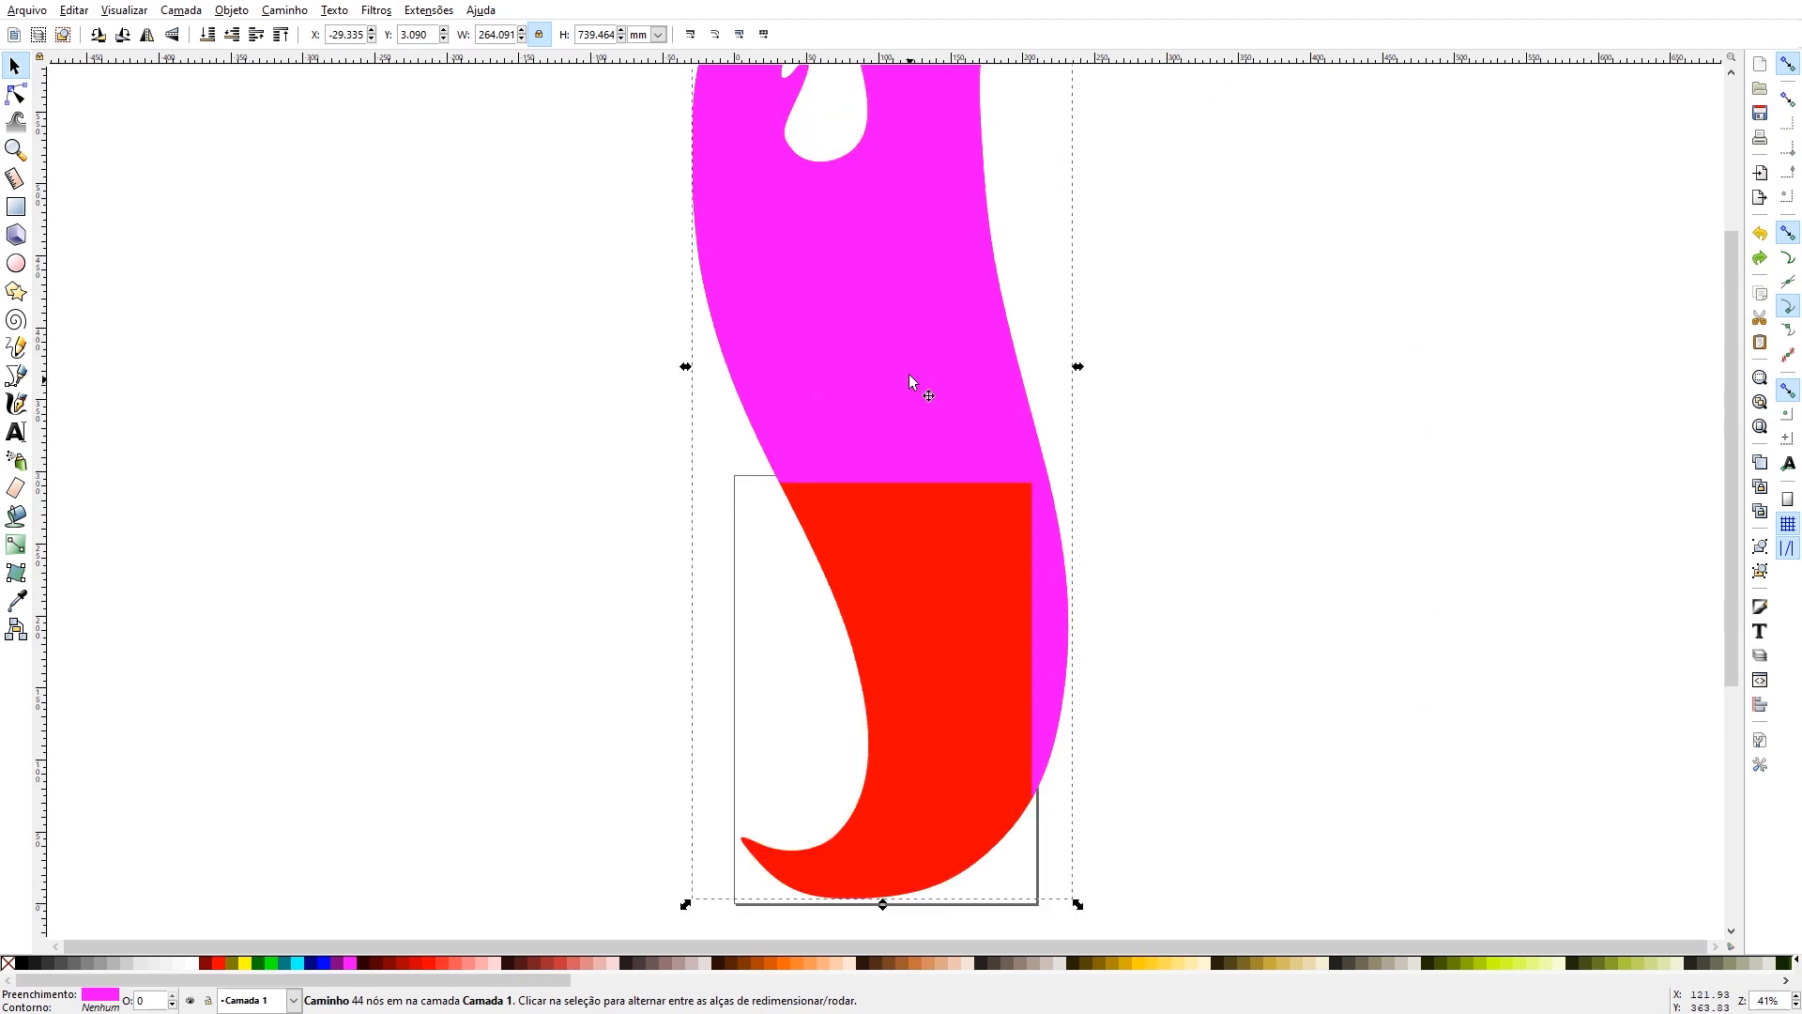
click(272, 965)
click(822, 291)
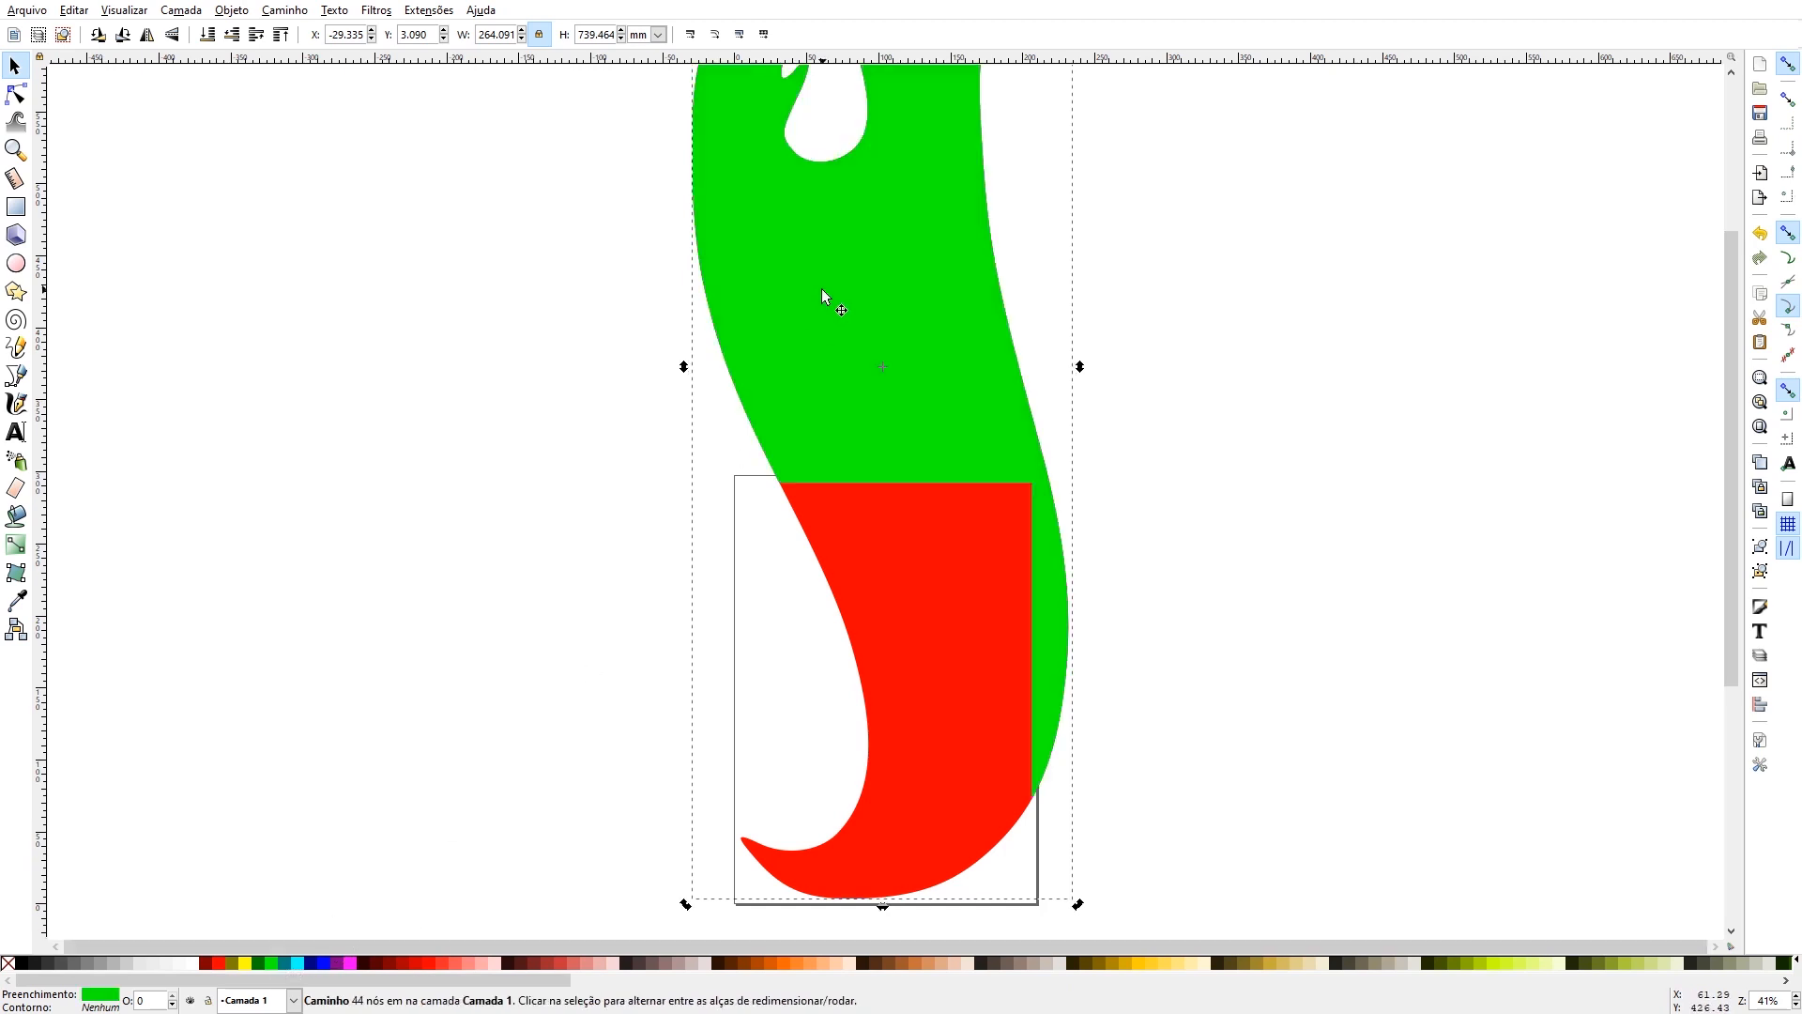
key(shift)
shift+click(911, 668)
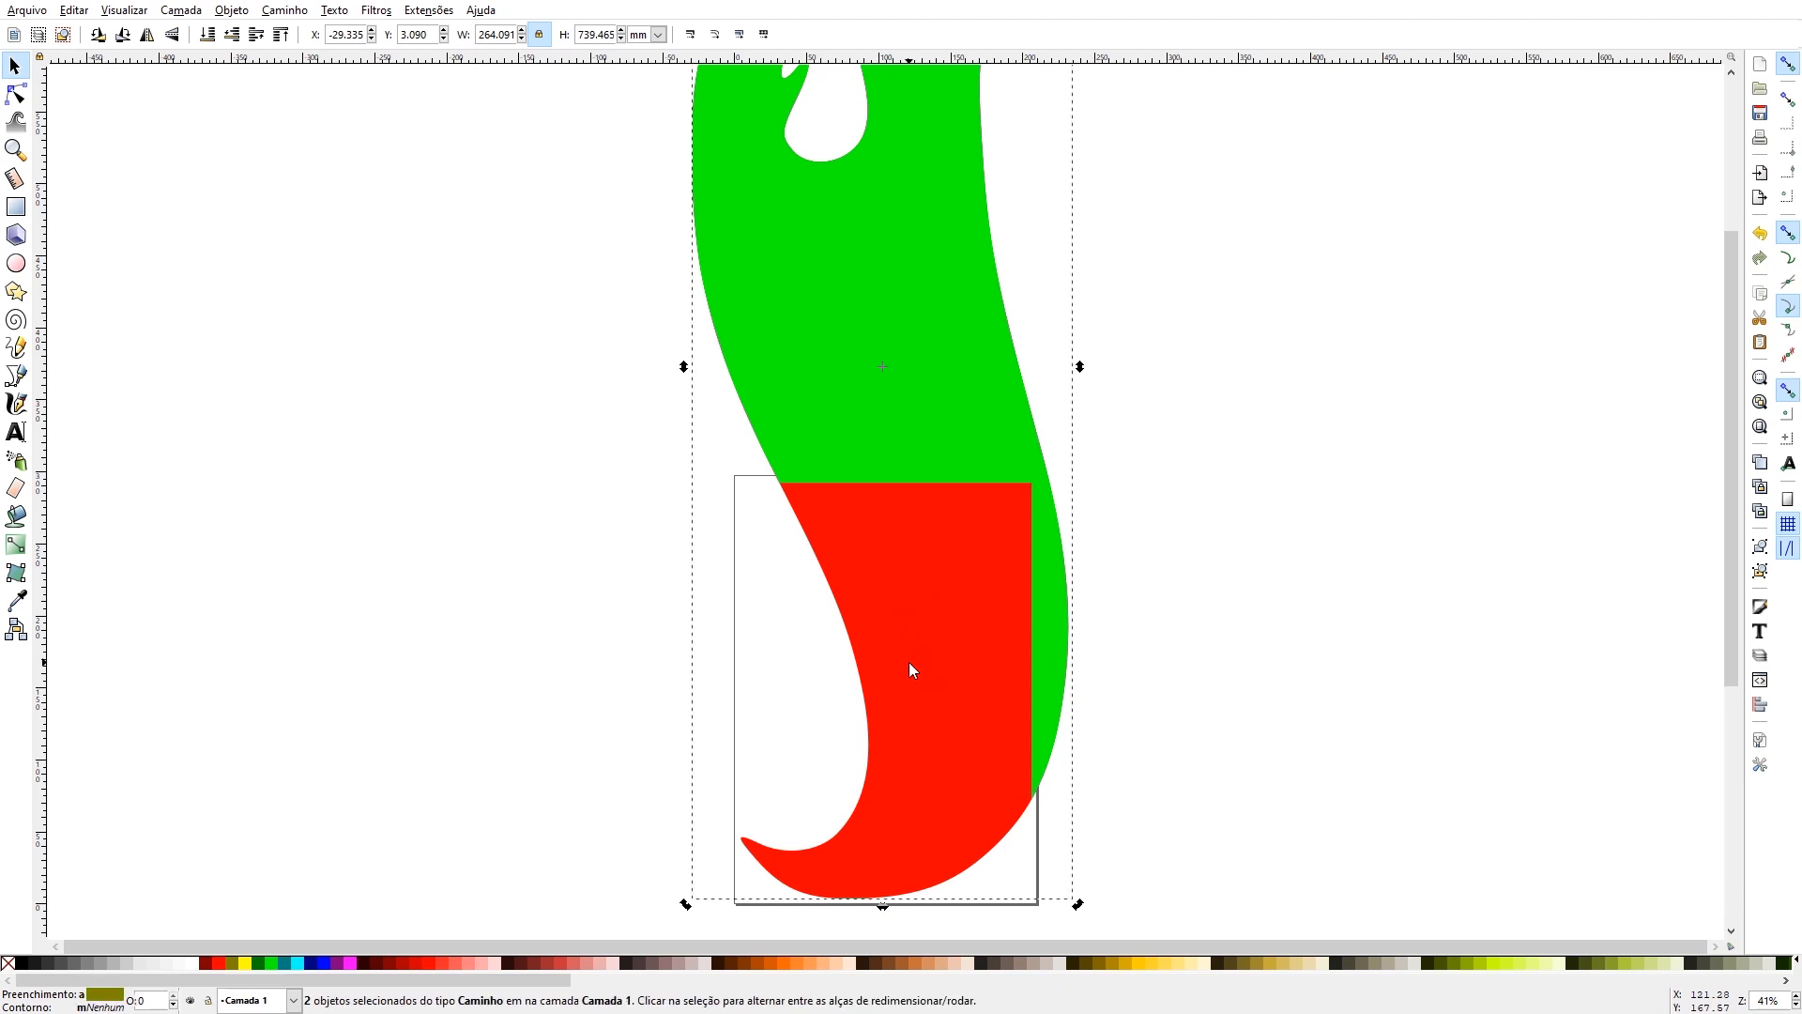
click(284, 10)
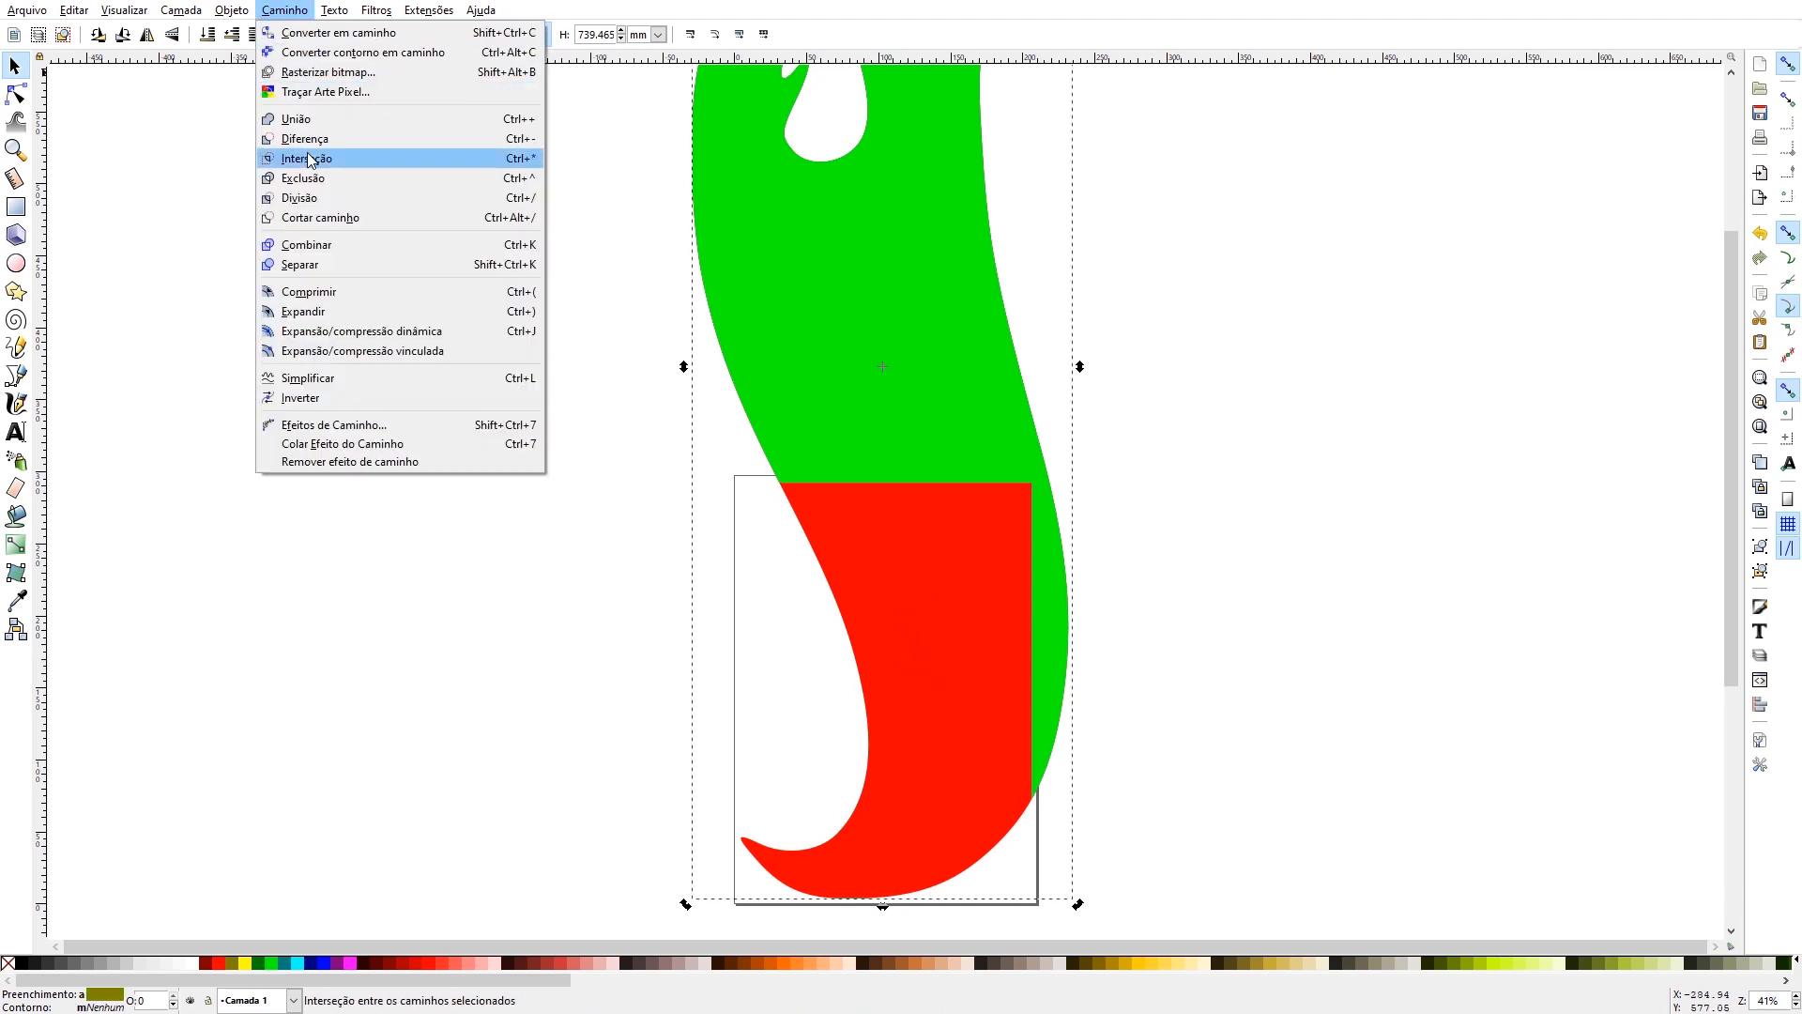
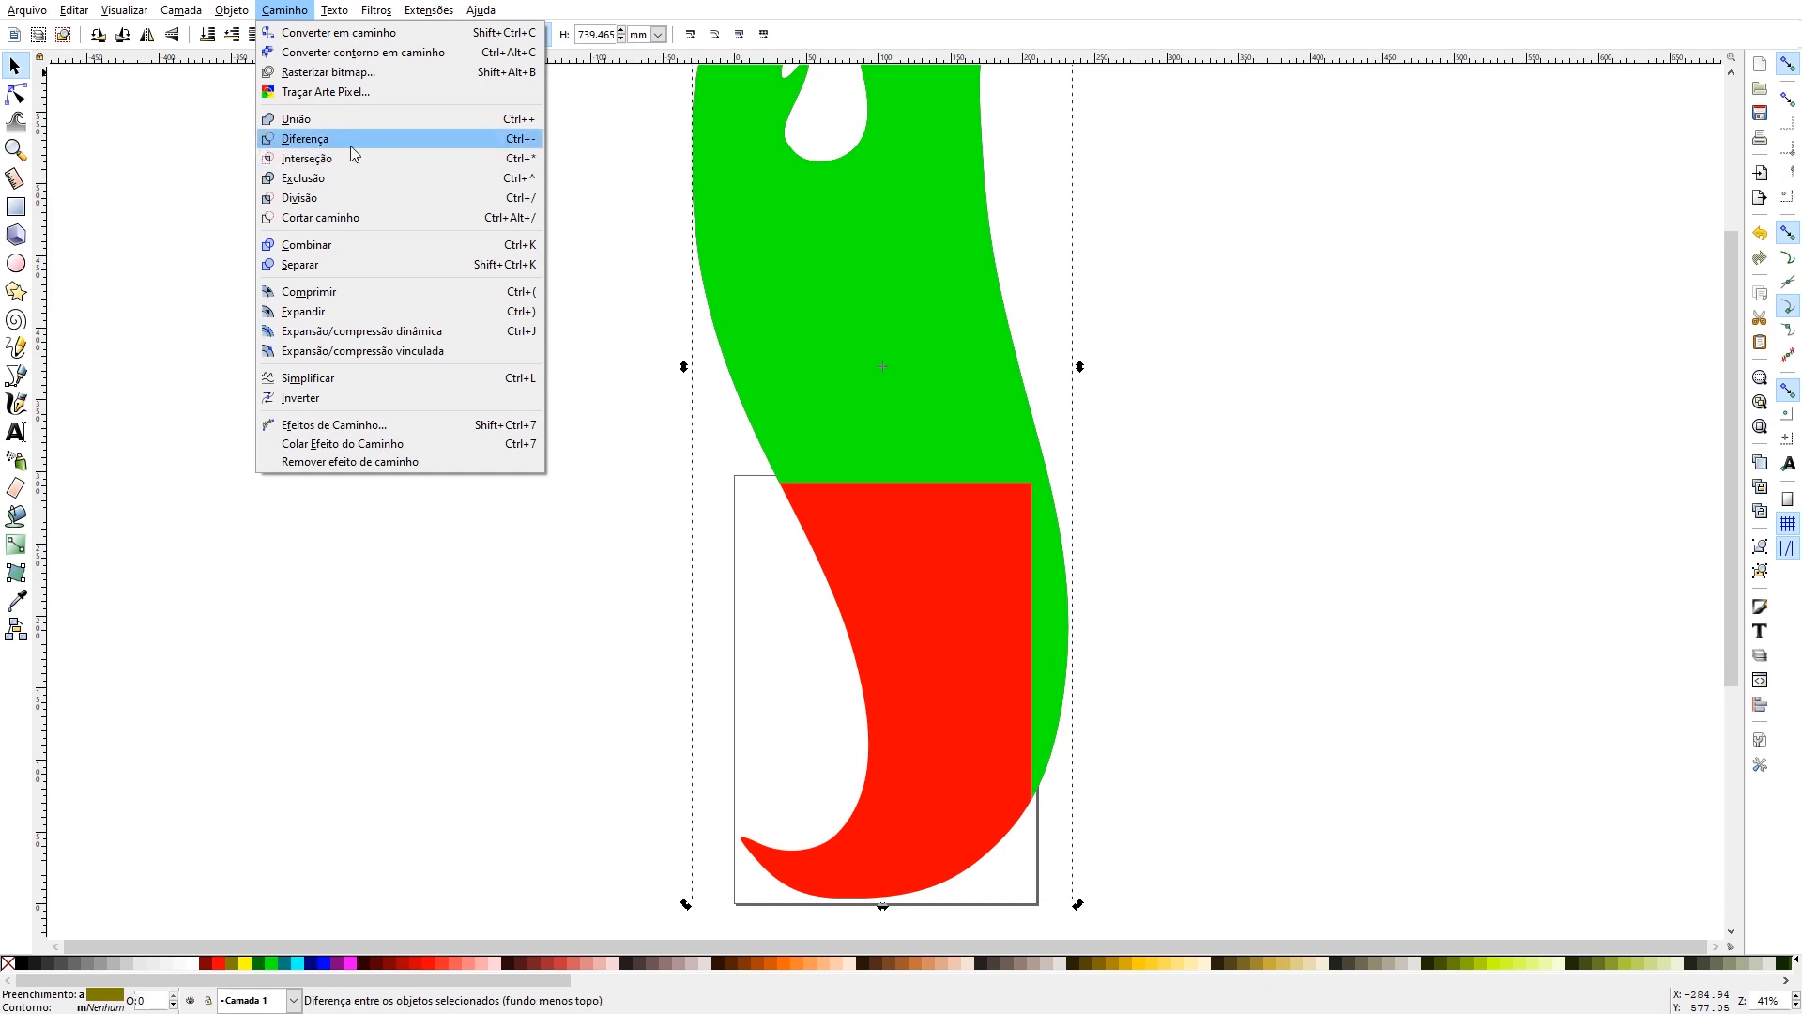
- Try to cut the red flame with the green piece using Difference
click(565, 563)
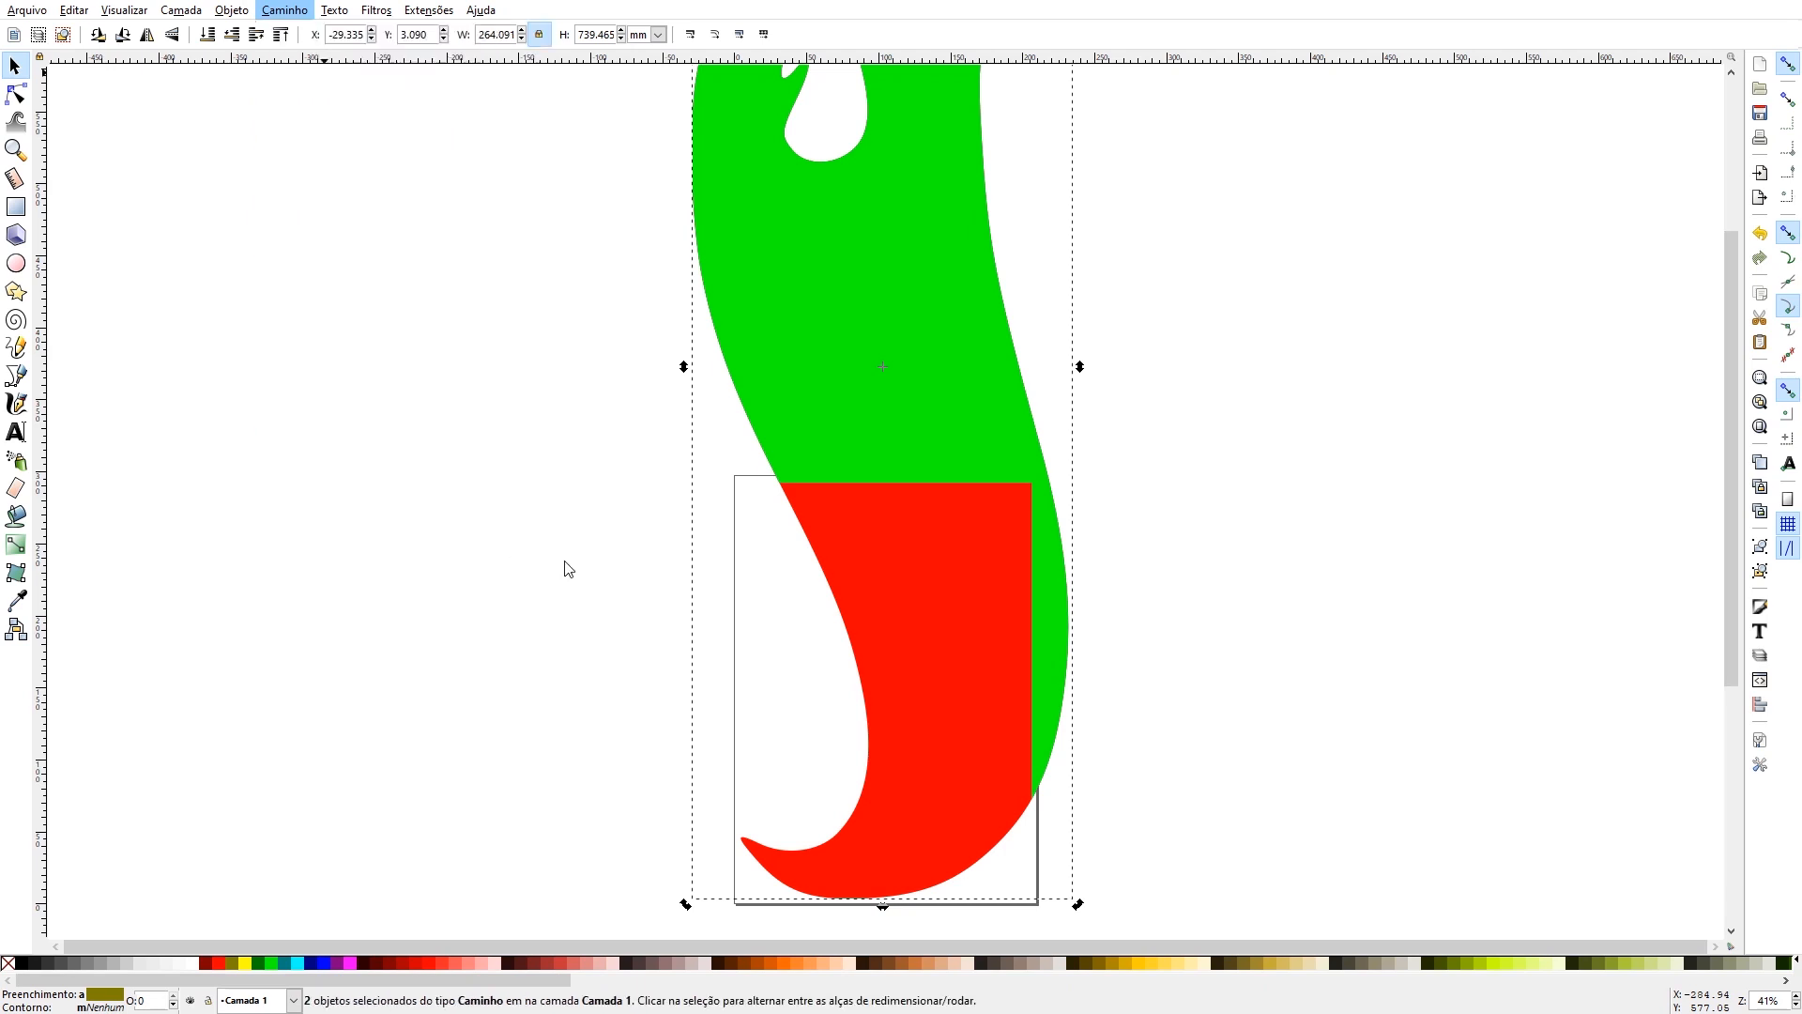
click(283, 11)
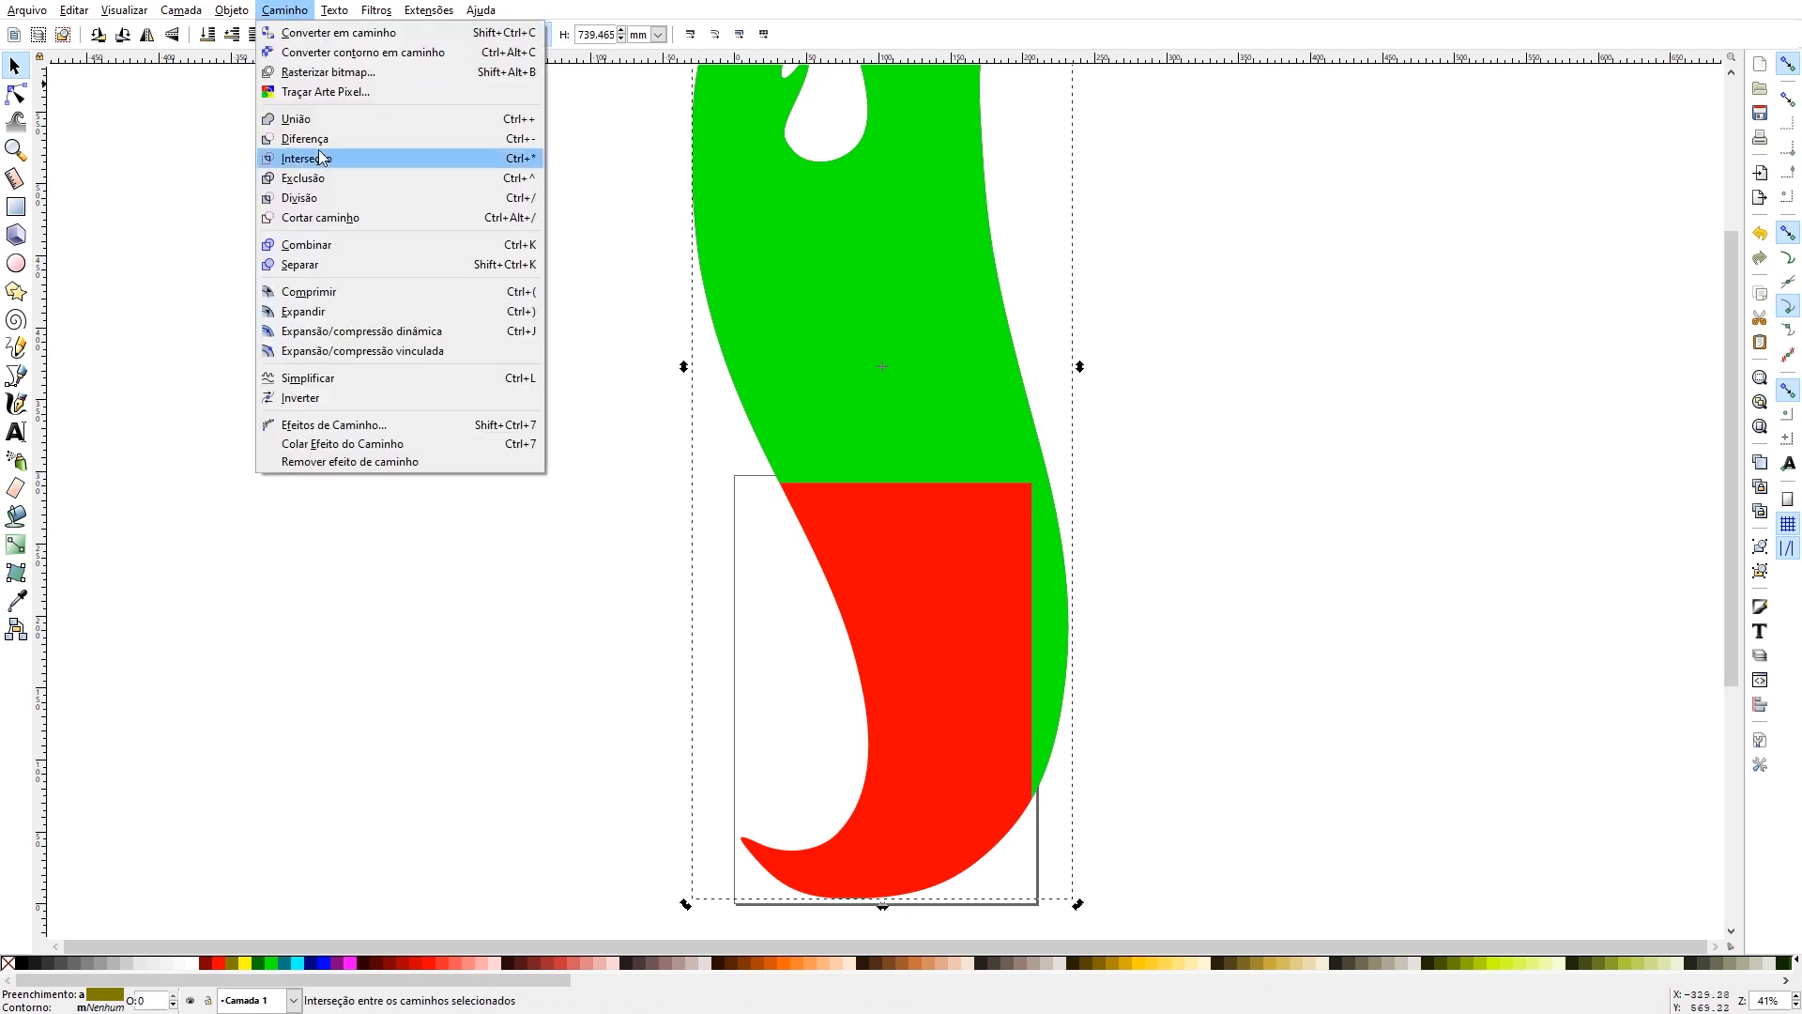
click(335, 587)
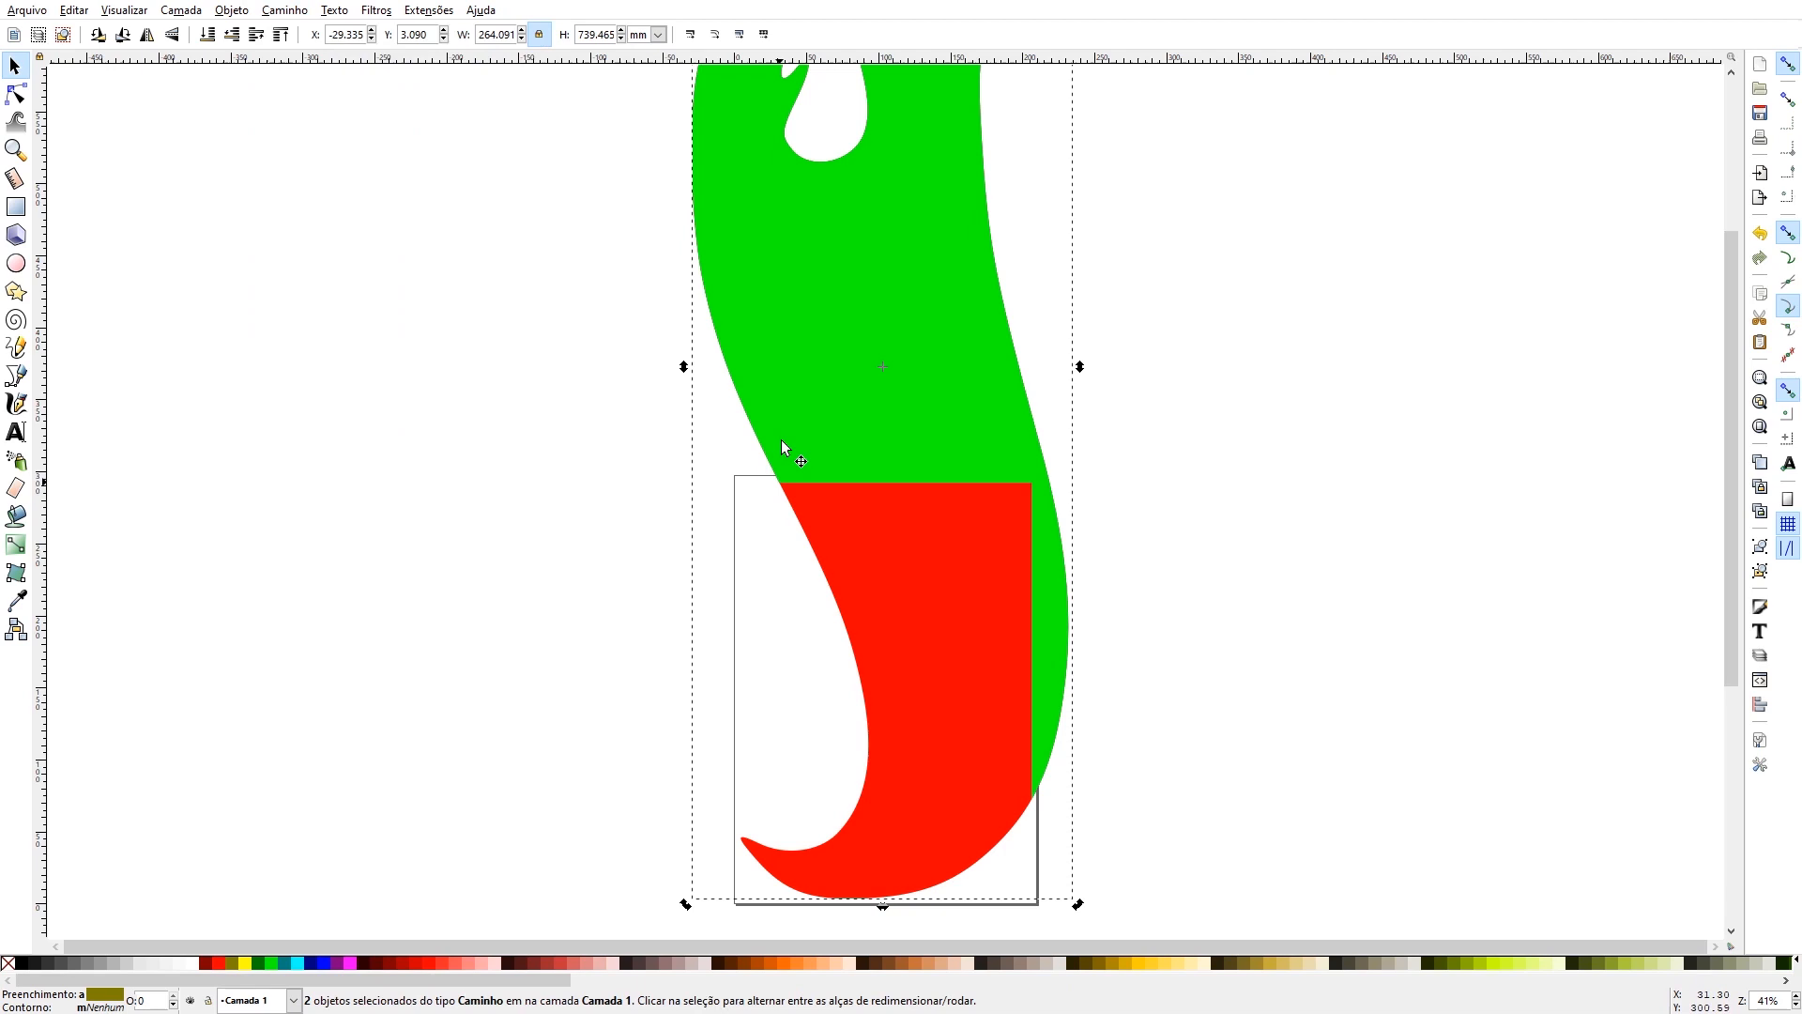
click(800, 394)
alt+click(932, 583)
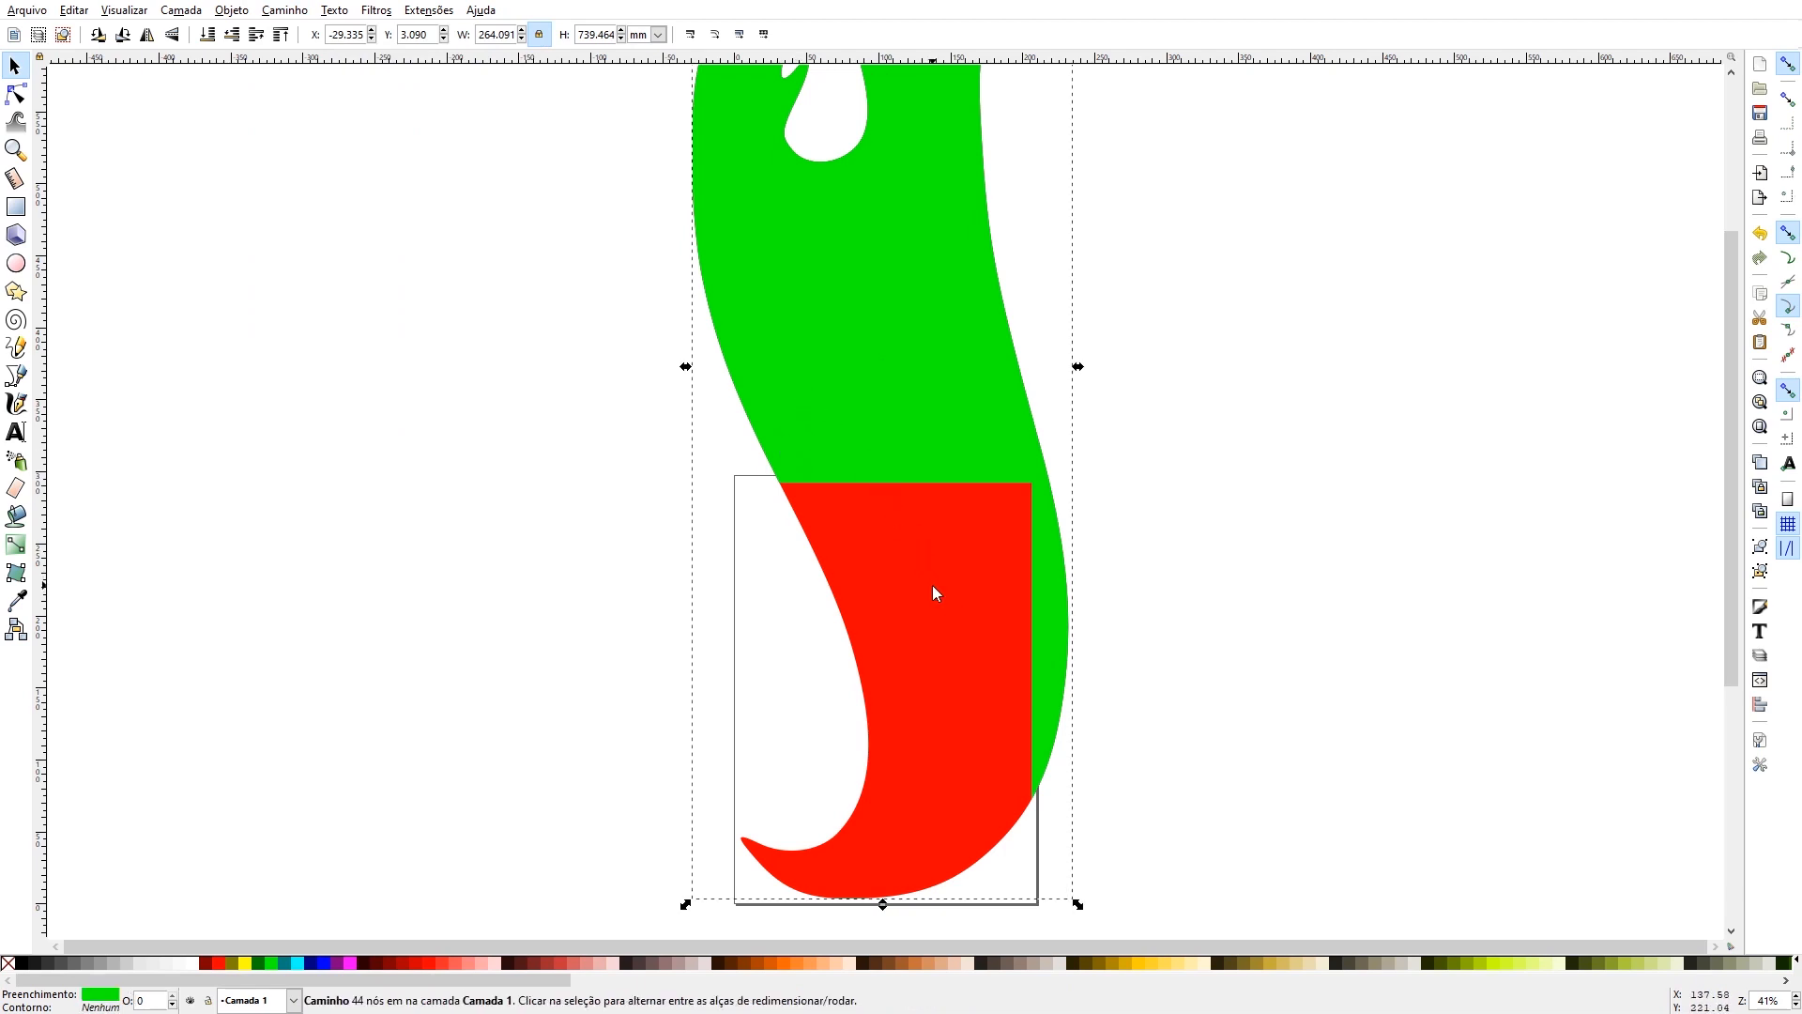
key(ctrl+minus)
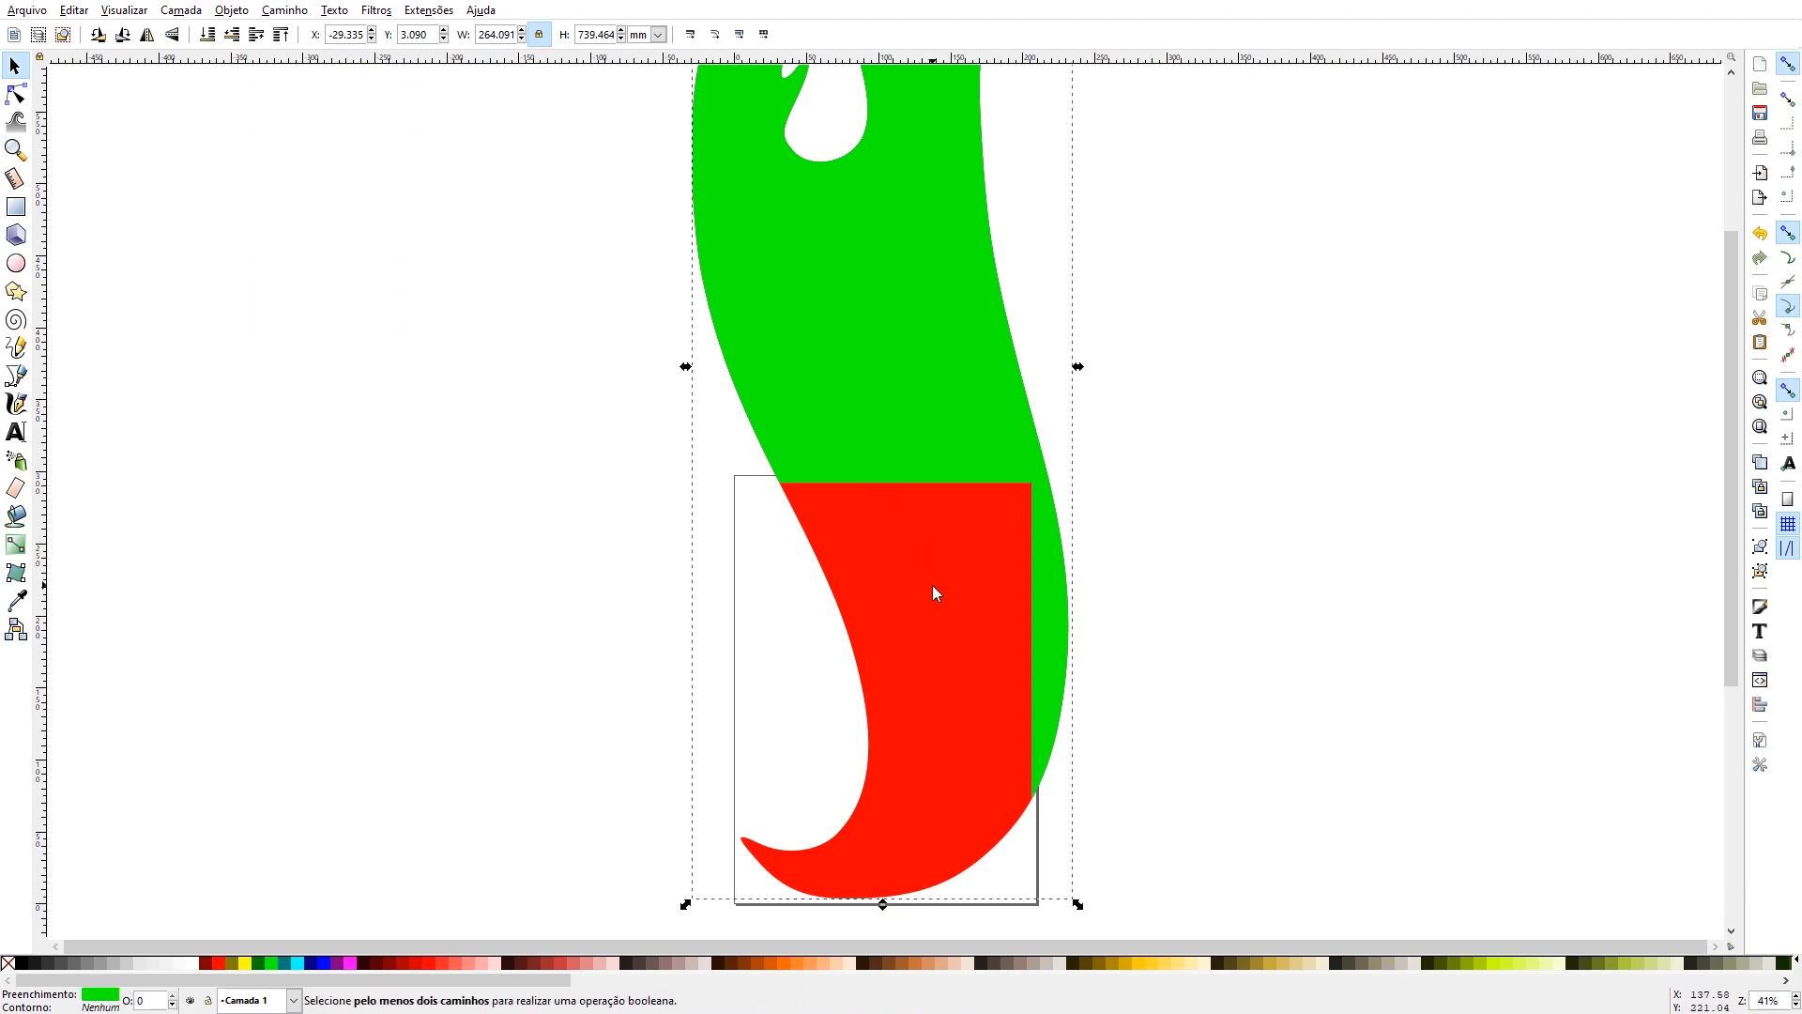
- Undo the green fill, cut the red flame with the magenta piece's shape using Difference, and move the magenta piece clear of the page
key(ctrl+z)
key(ctrl+z)
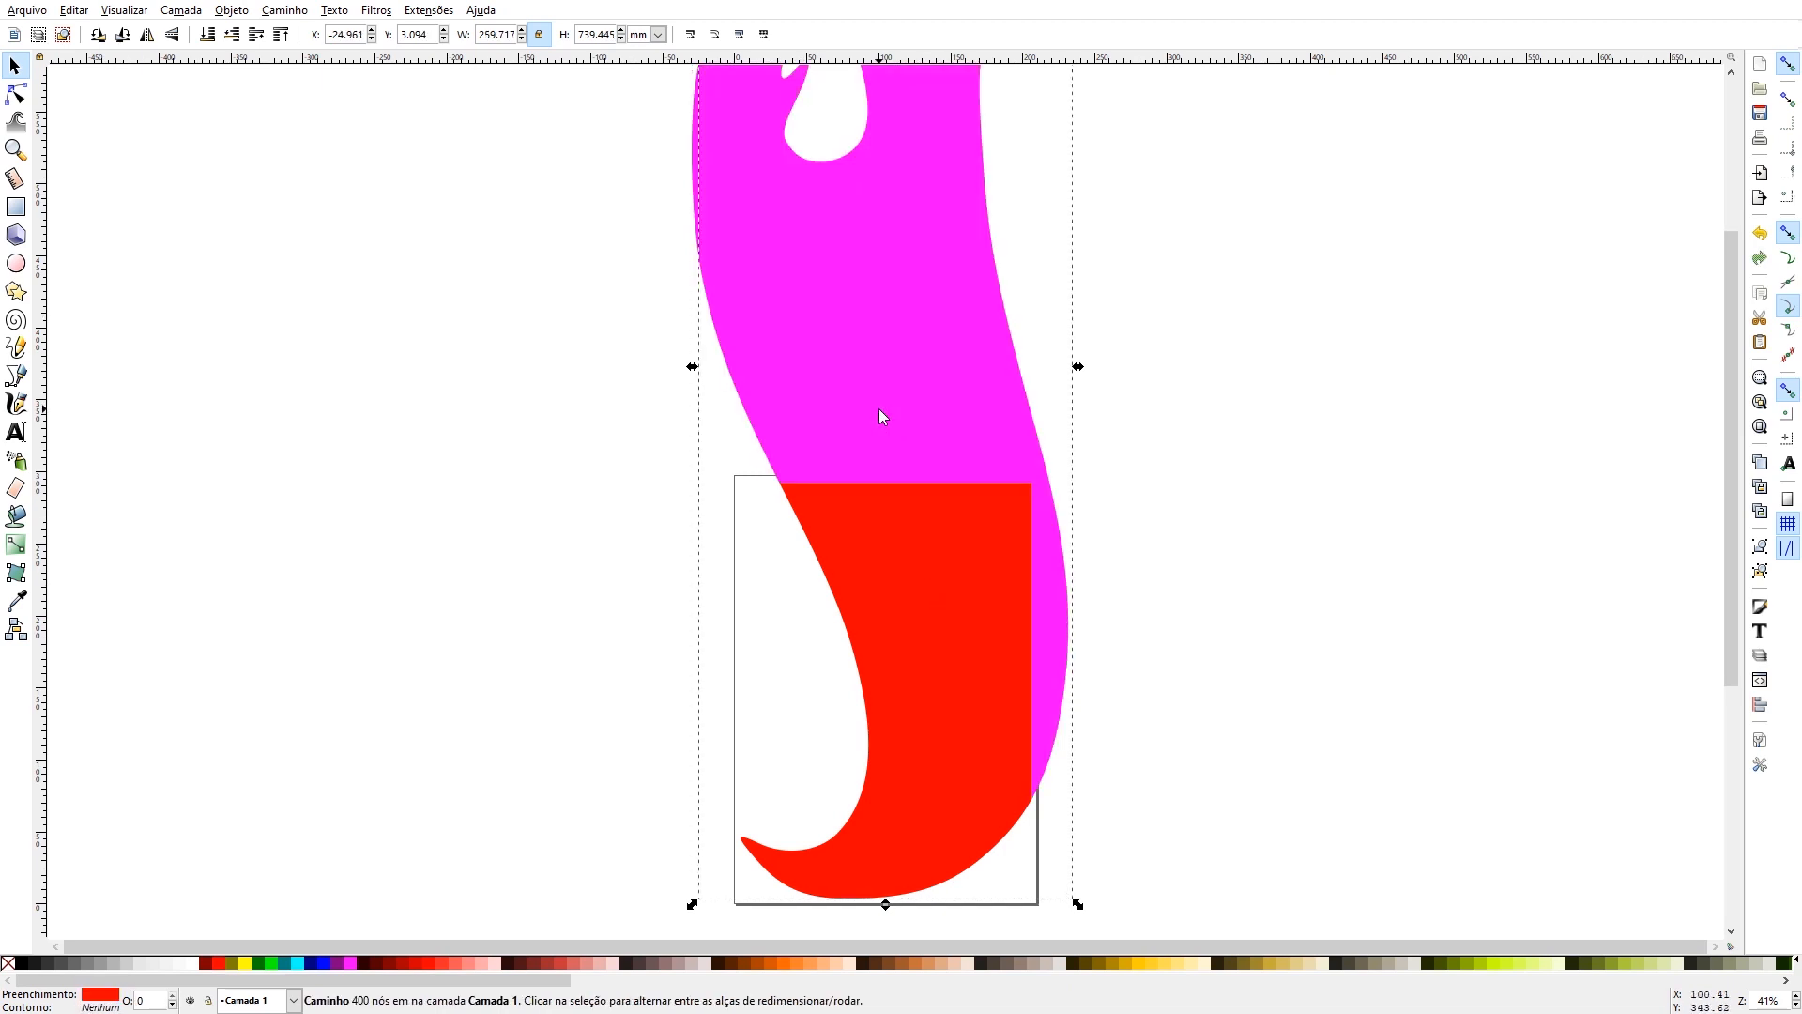
drag(871, 369, 1369, 373)
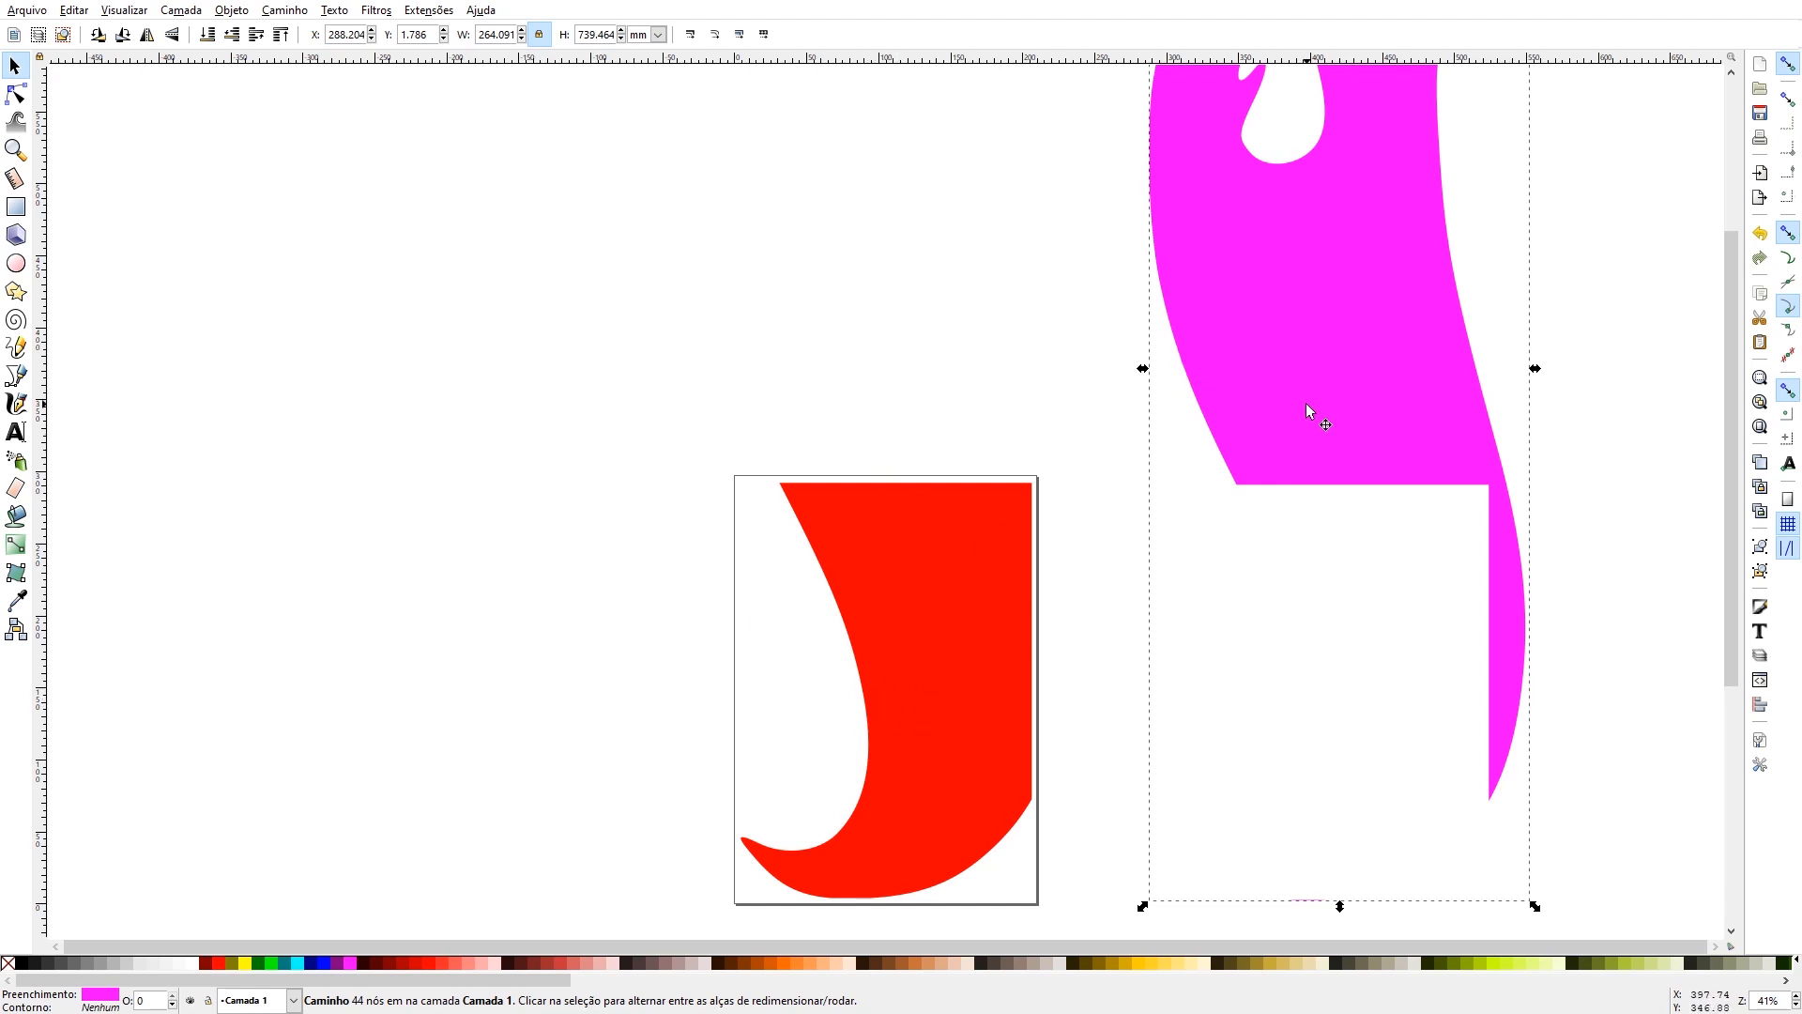
drag(1309, 410, 1368, 638)
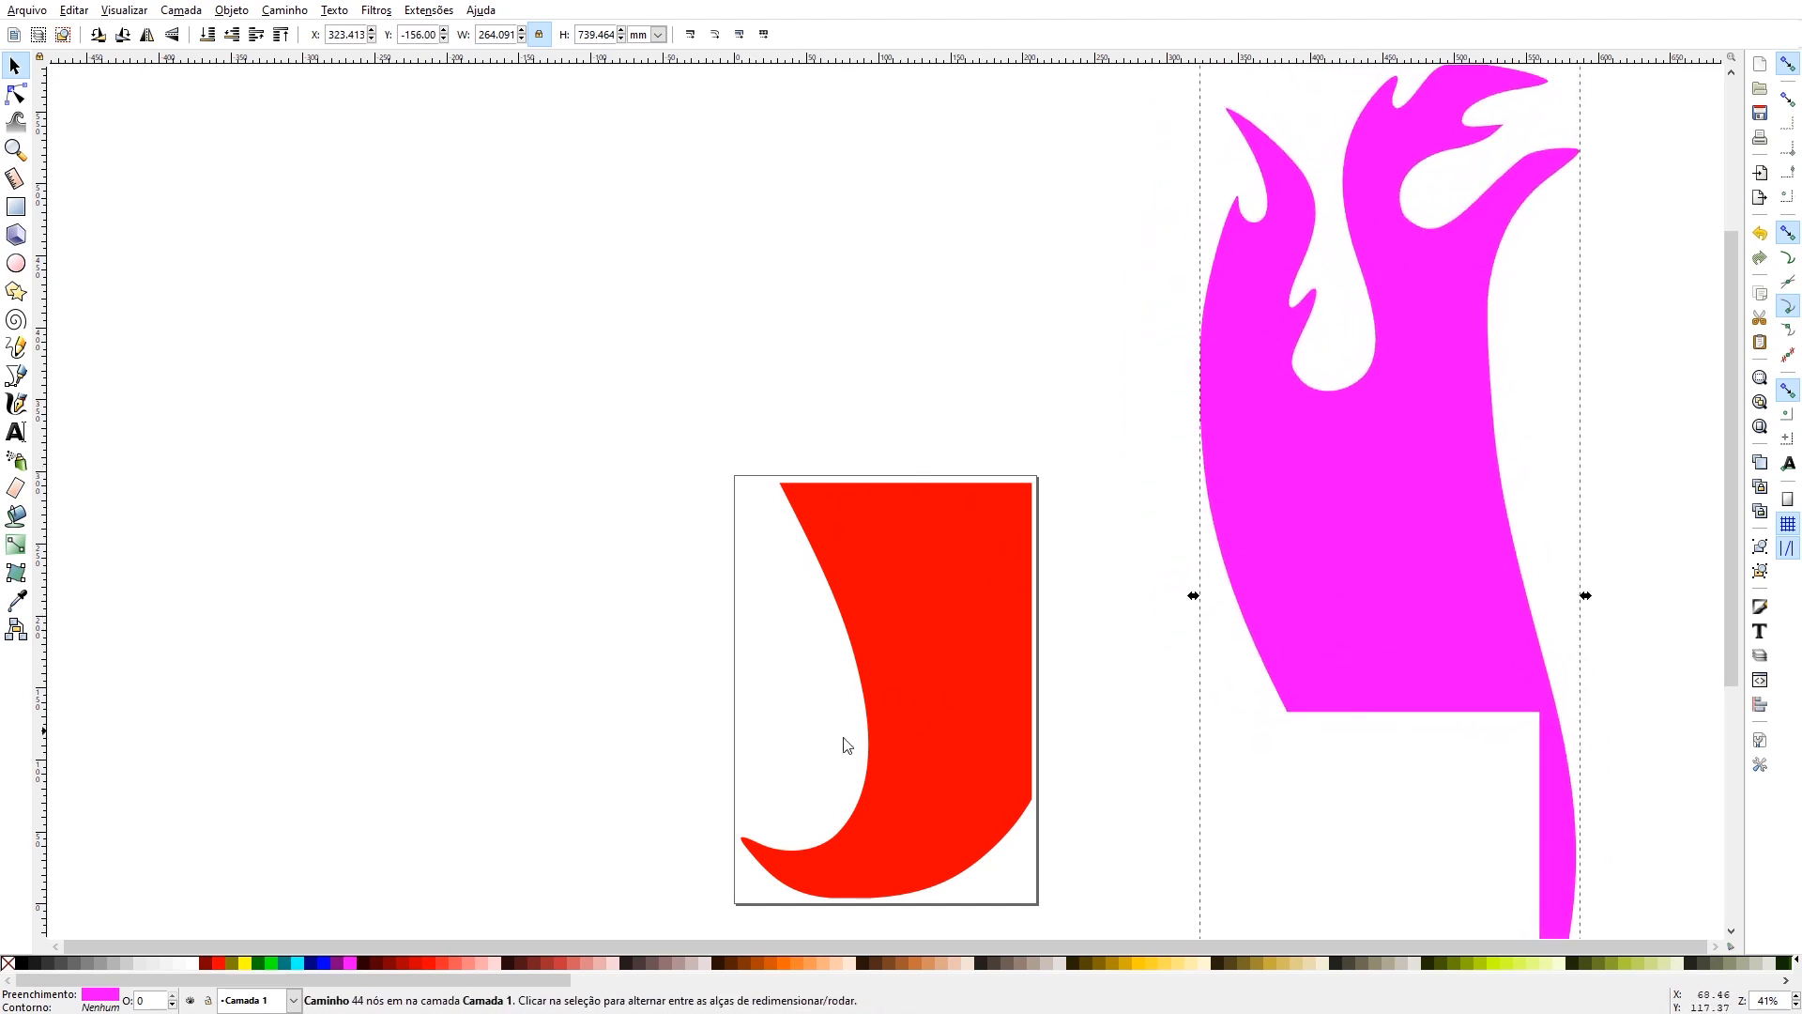
- Remove the fill of the red piece on the page and give it a black outline
scroll(780, 615, down, 6)
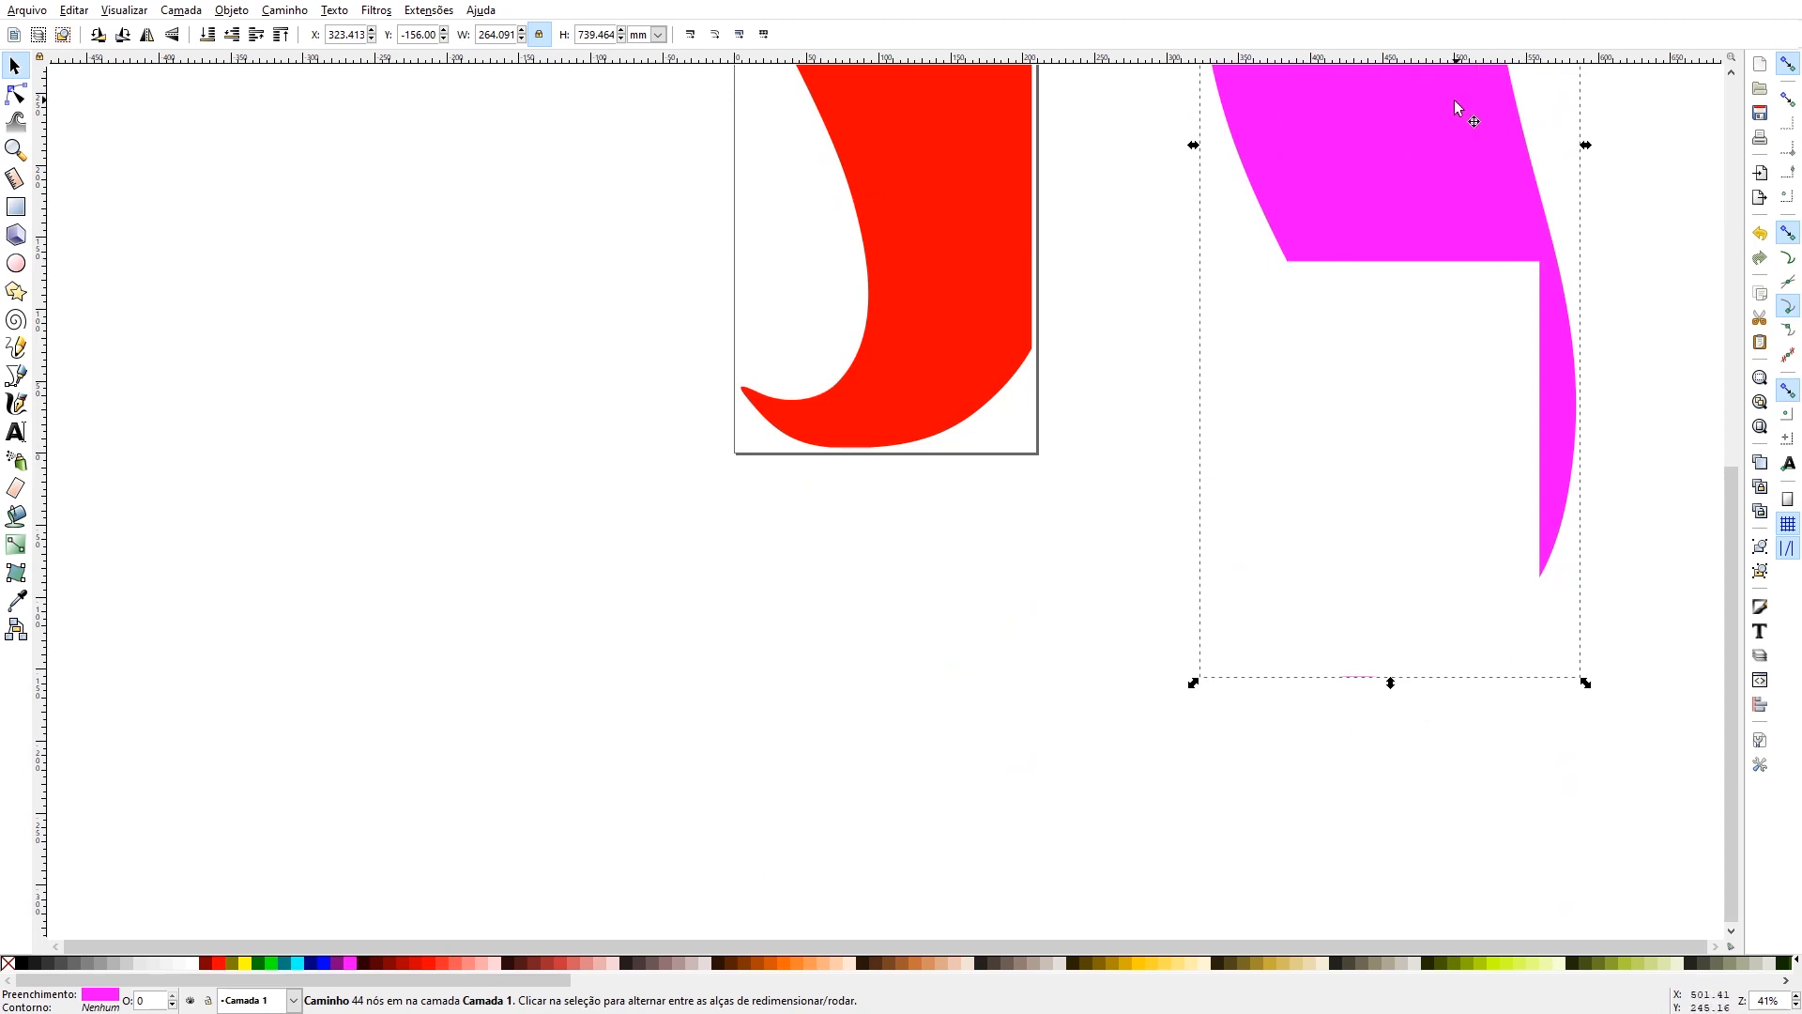
scroll(1445, 282, up, 7)
scroll(1274, 541, down, 4)
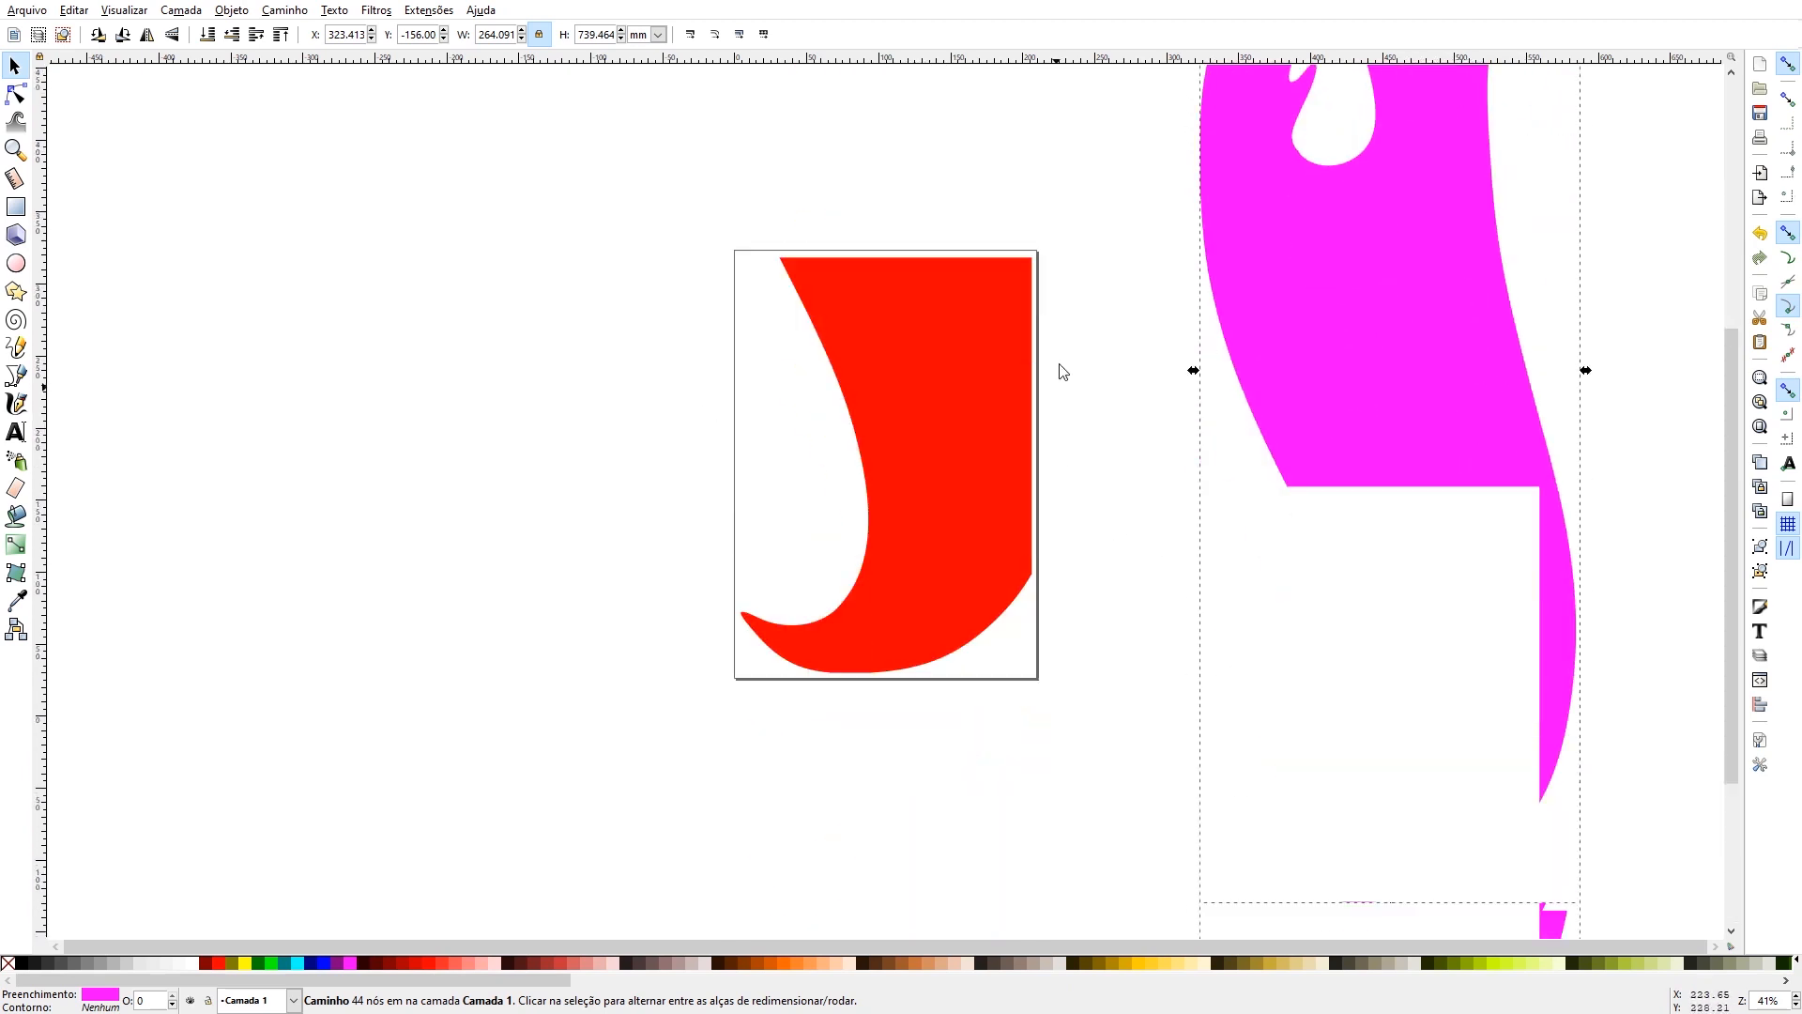
click(886, 376)
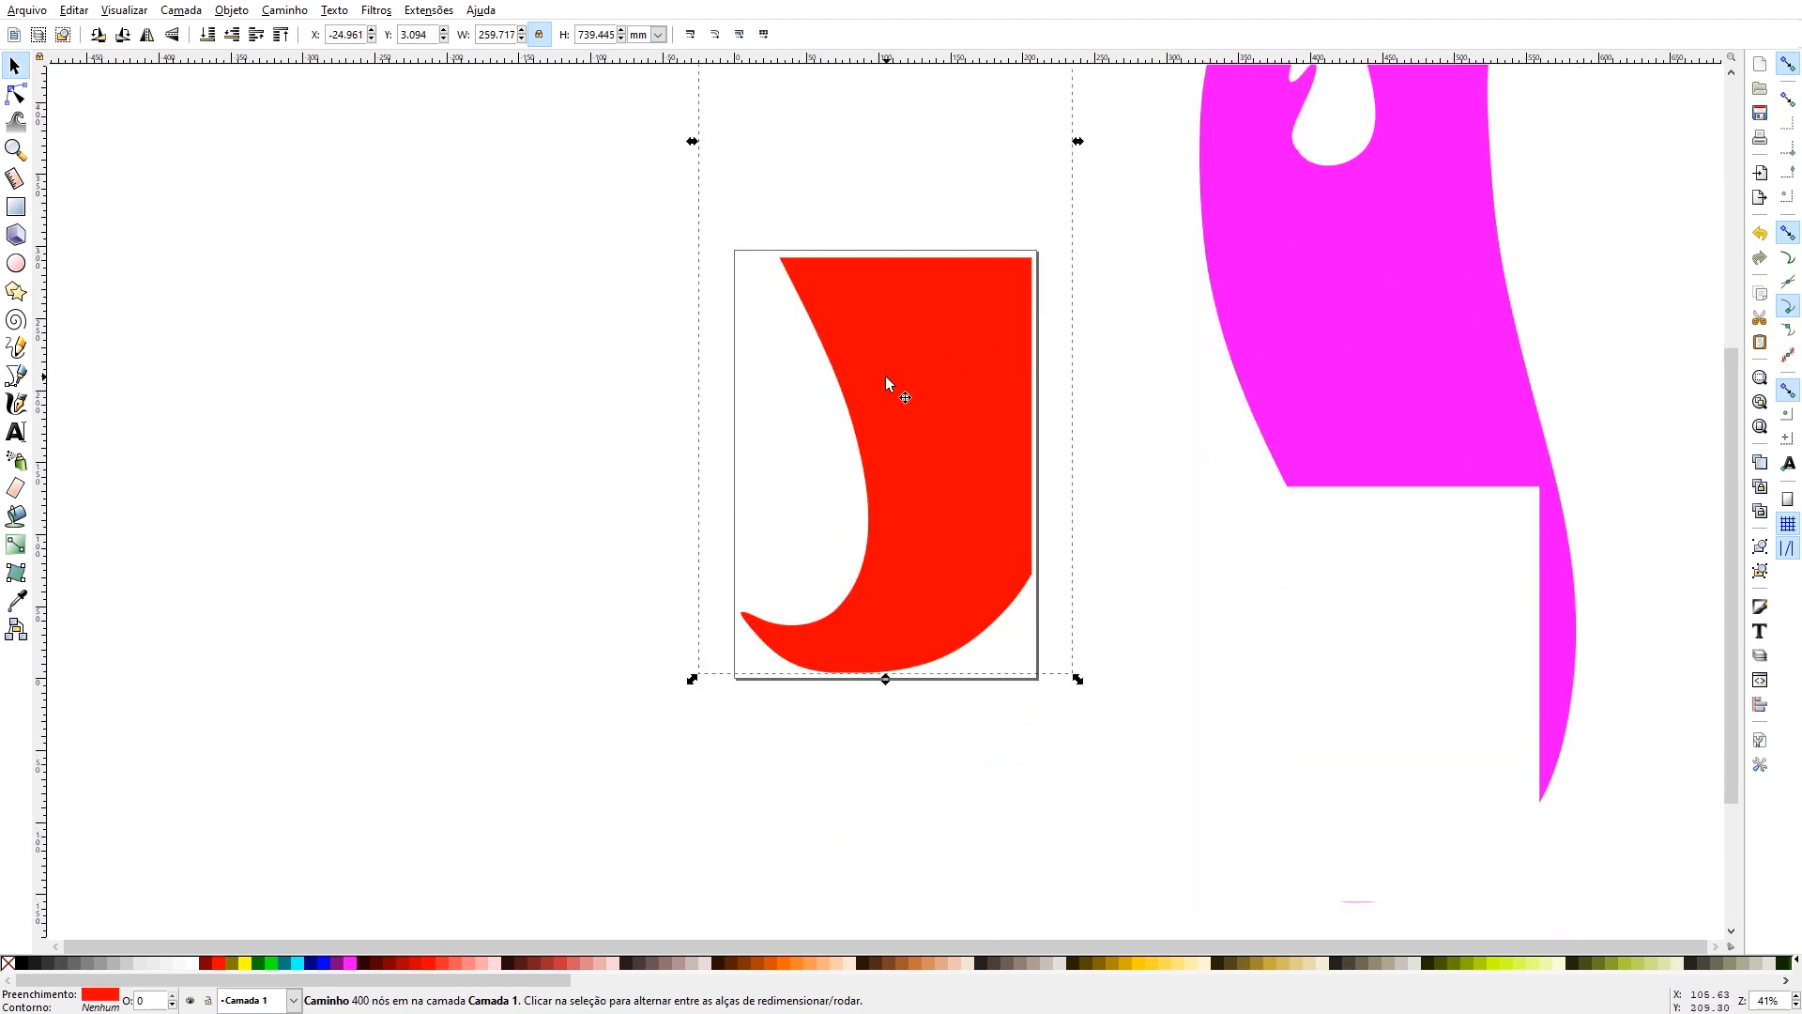
click(9, 964)
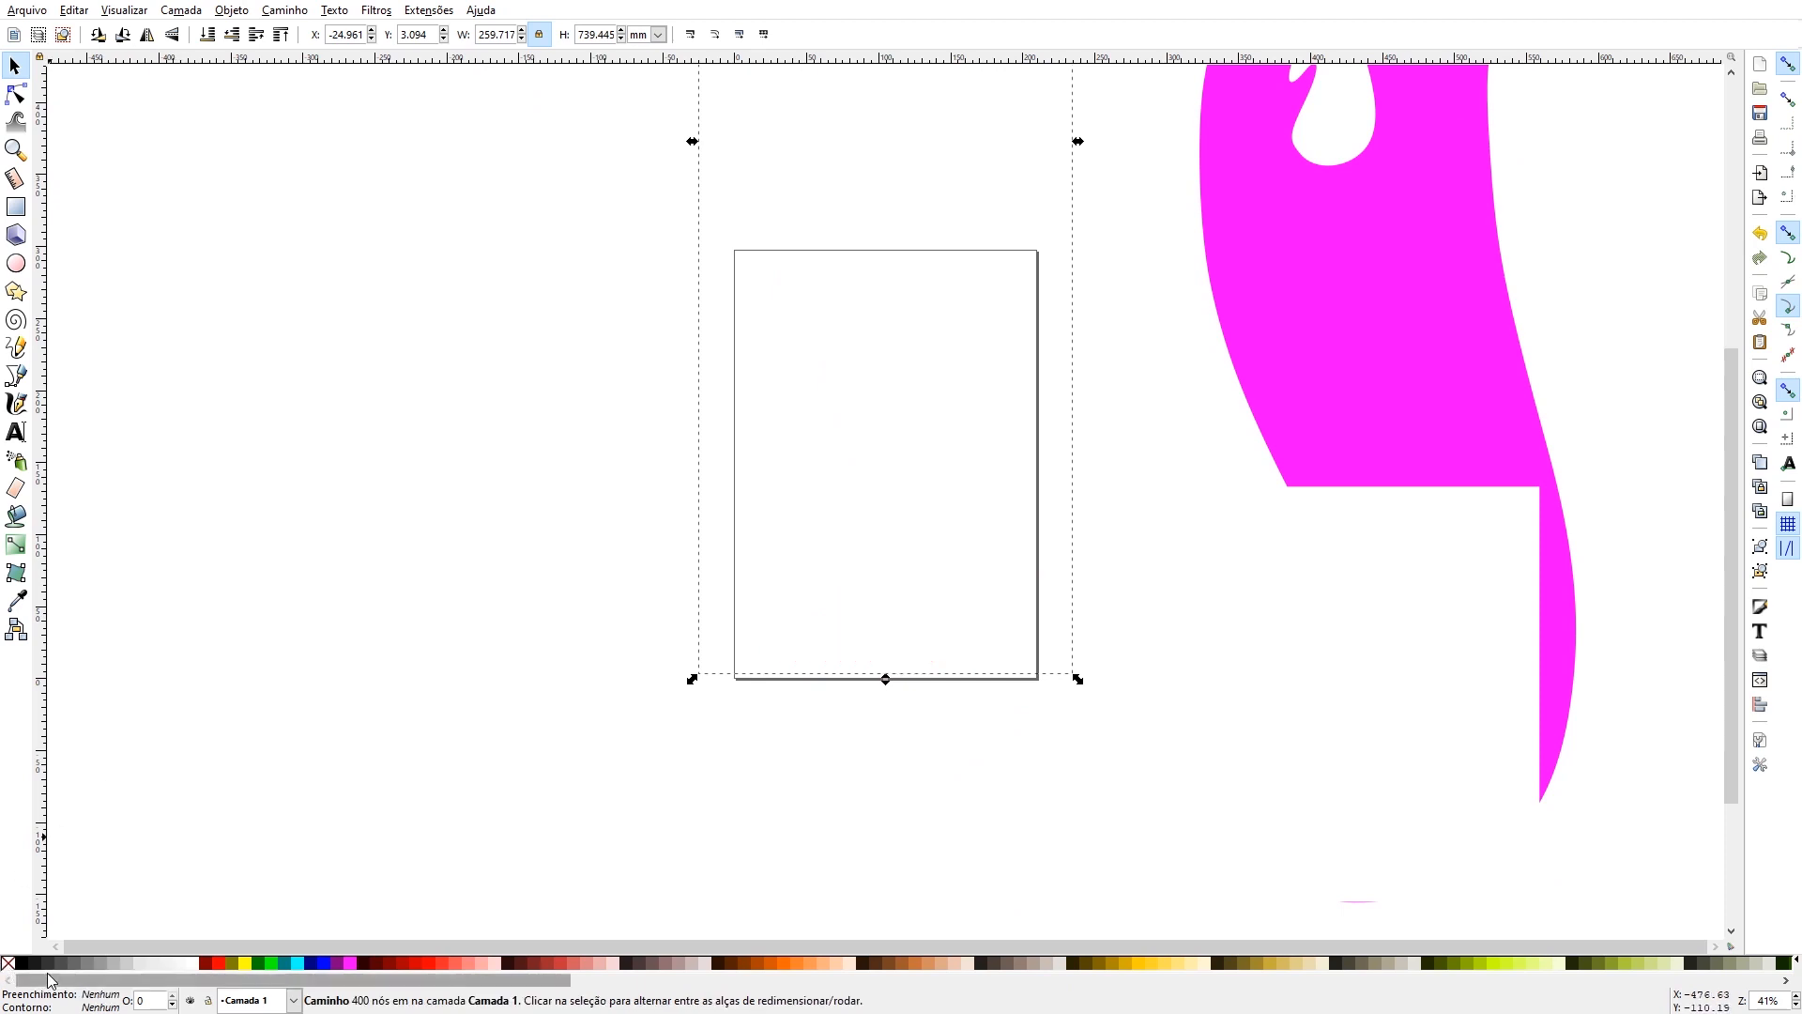
shift+click(21, 965)
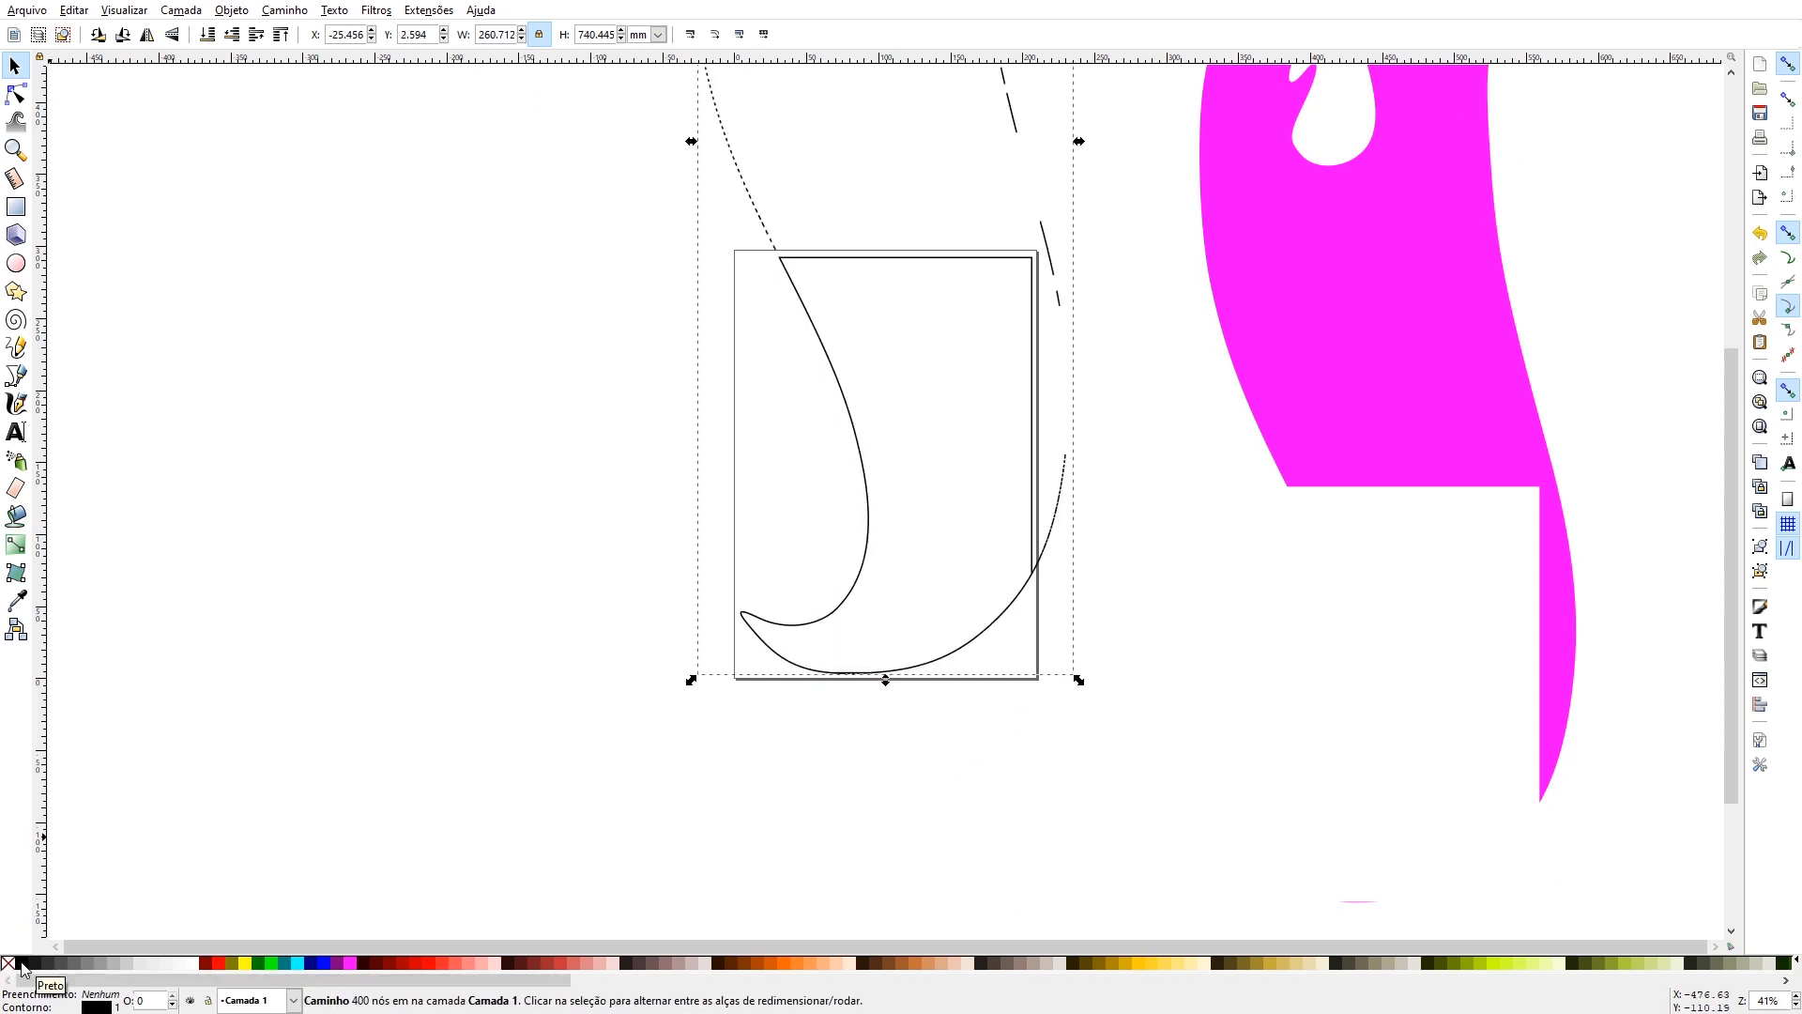
click(113, 675)
scroll(88, 519, up, 2)
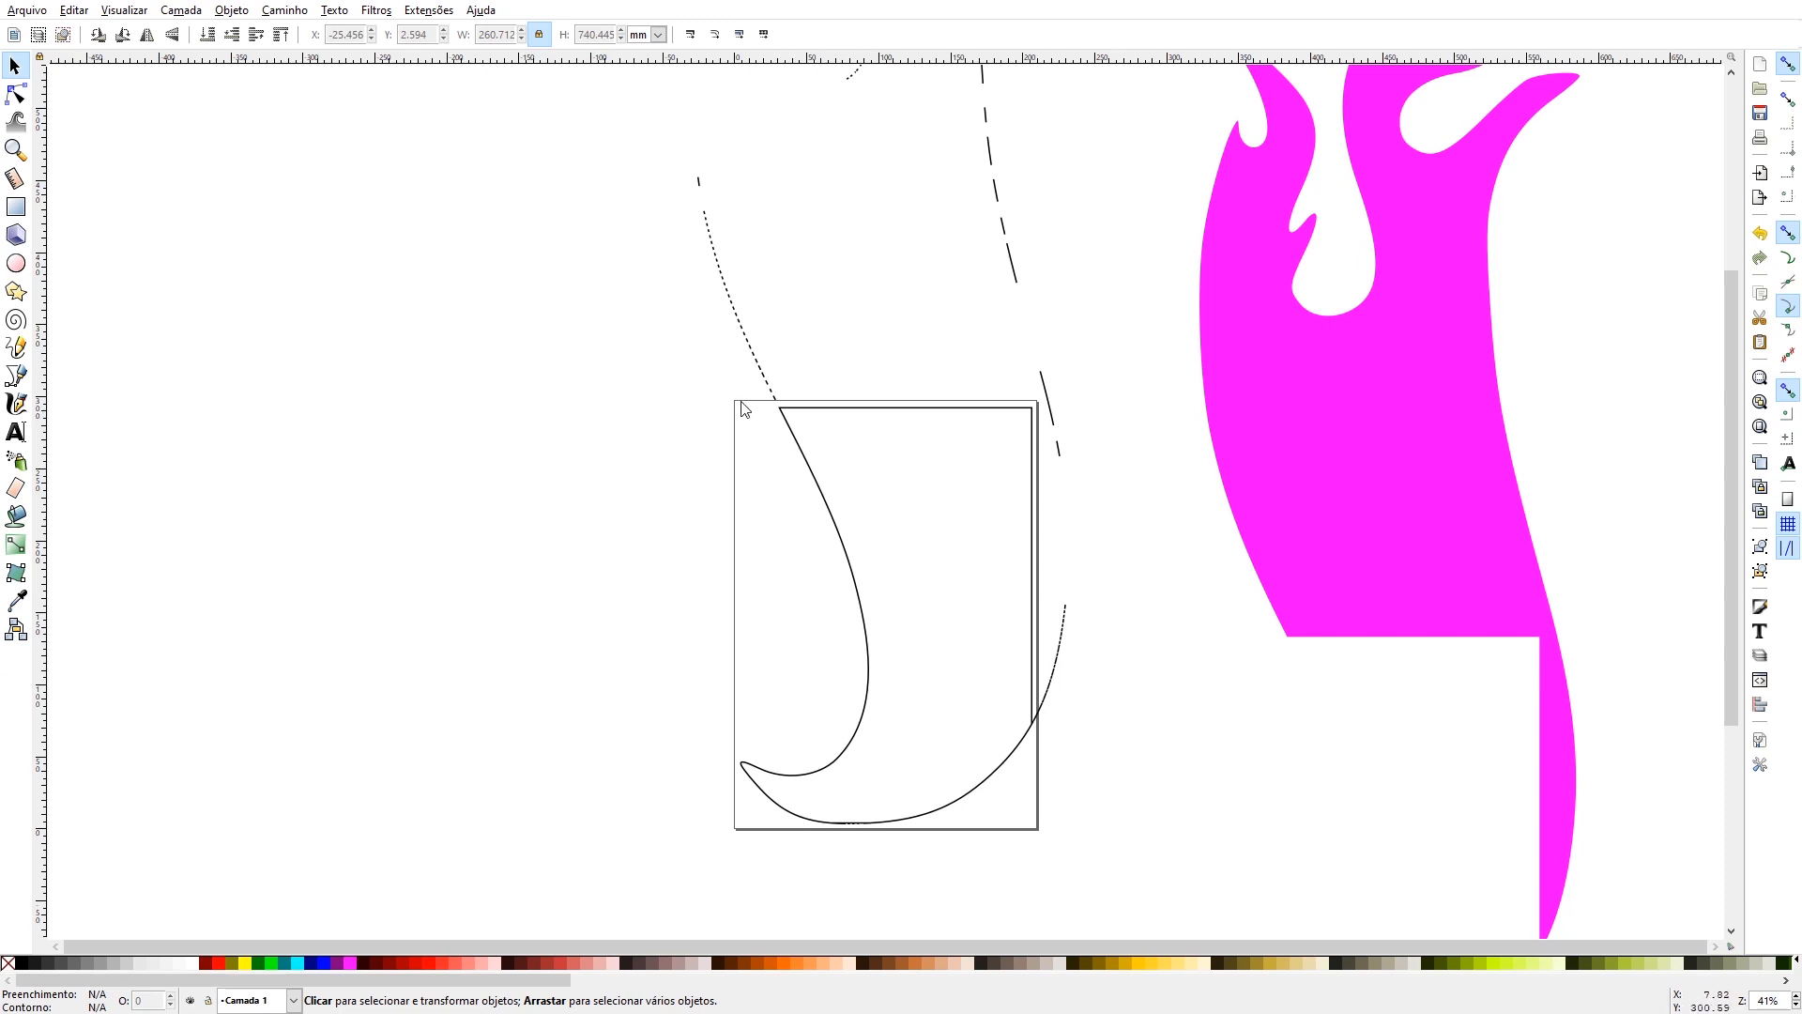
key(5)
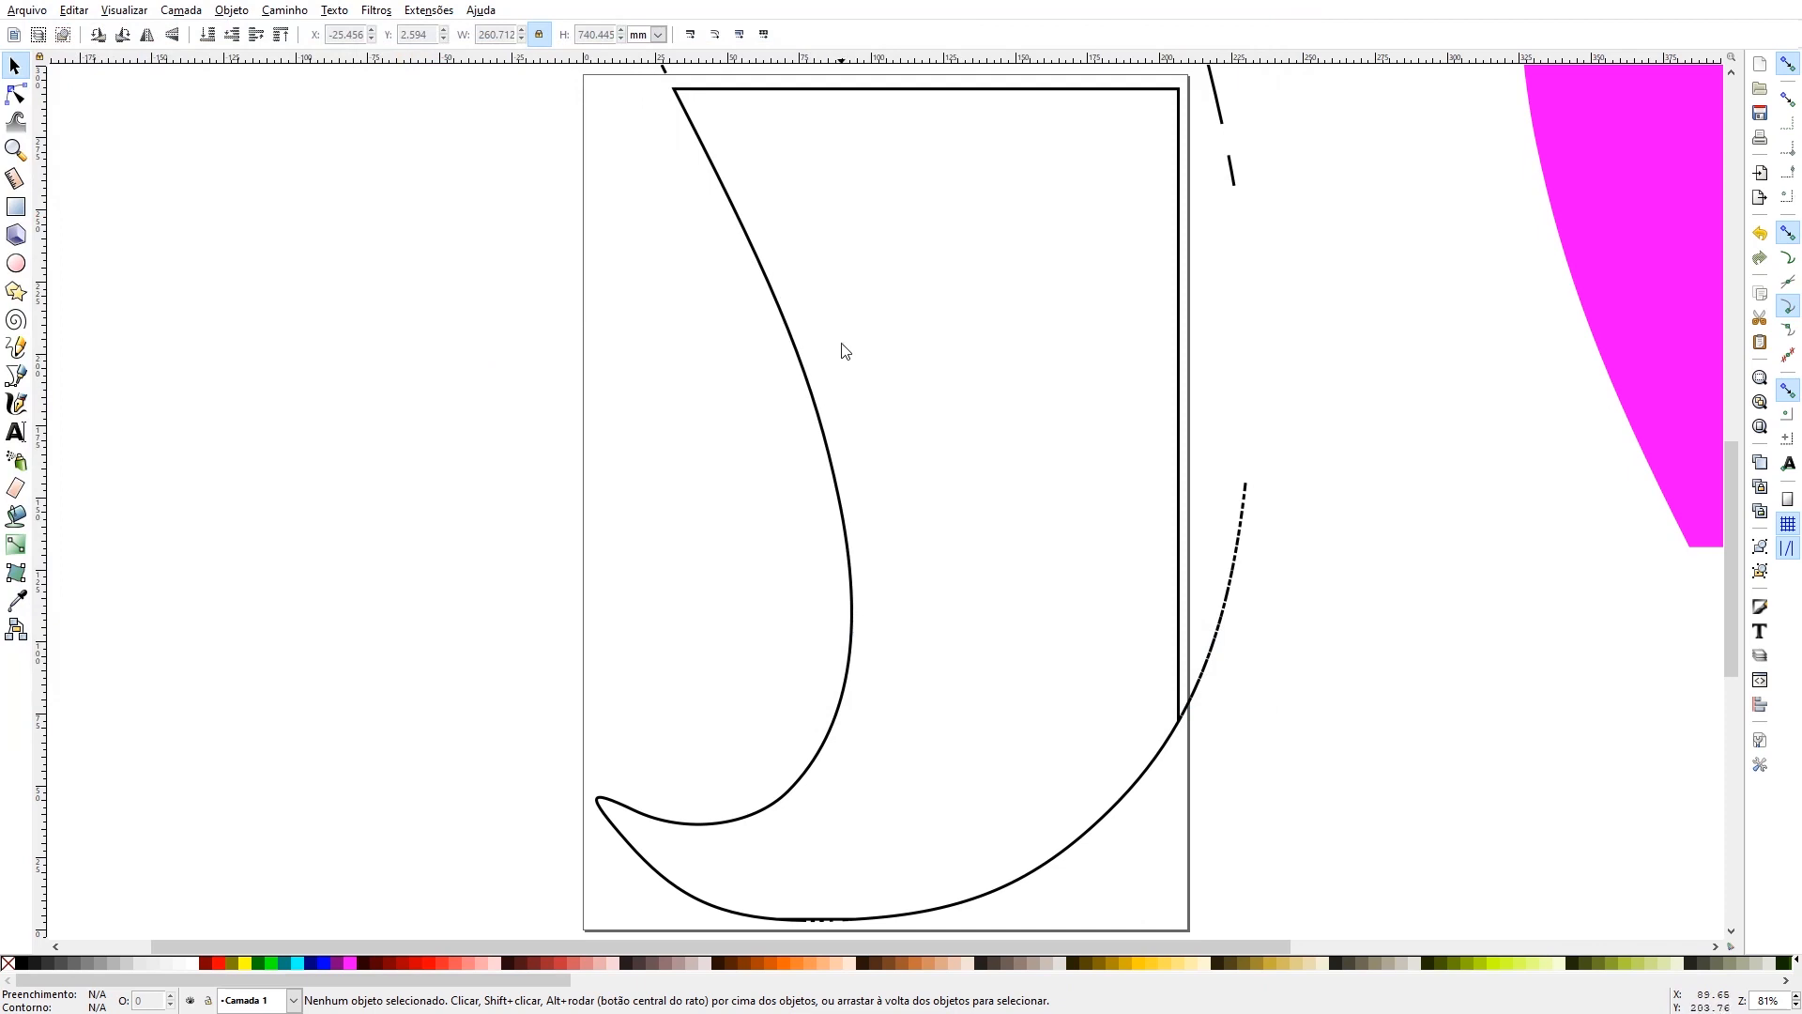
- Save the drawing to the desktop as a Portable Document Format file named "parte 1 simbolo para impressao"
click(38, 16)
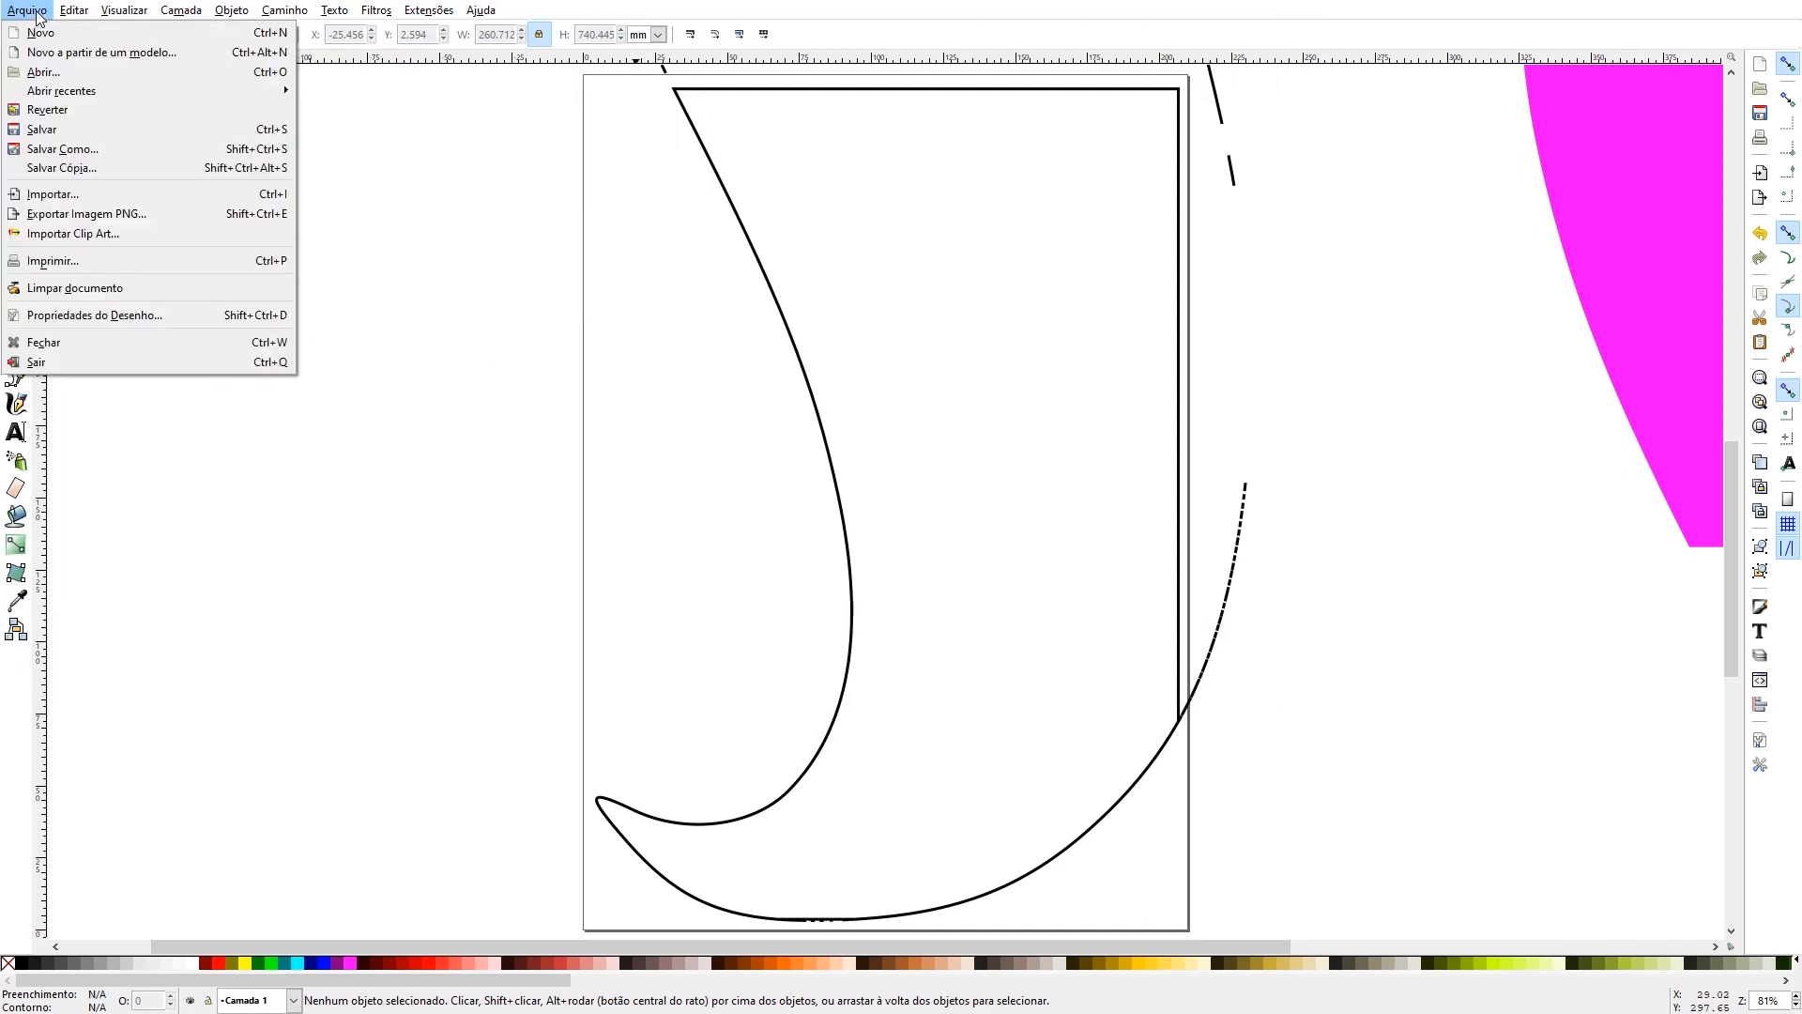
click(64, 149)
text(parte 1 simbolo para impressao)
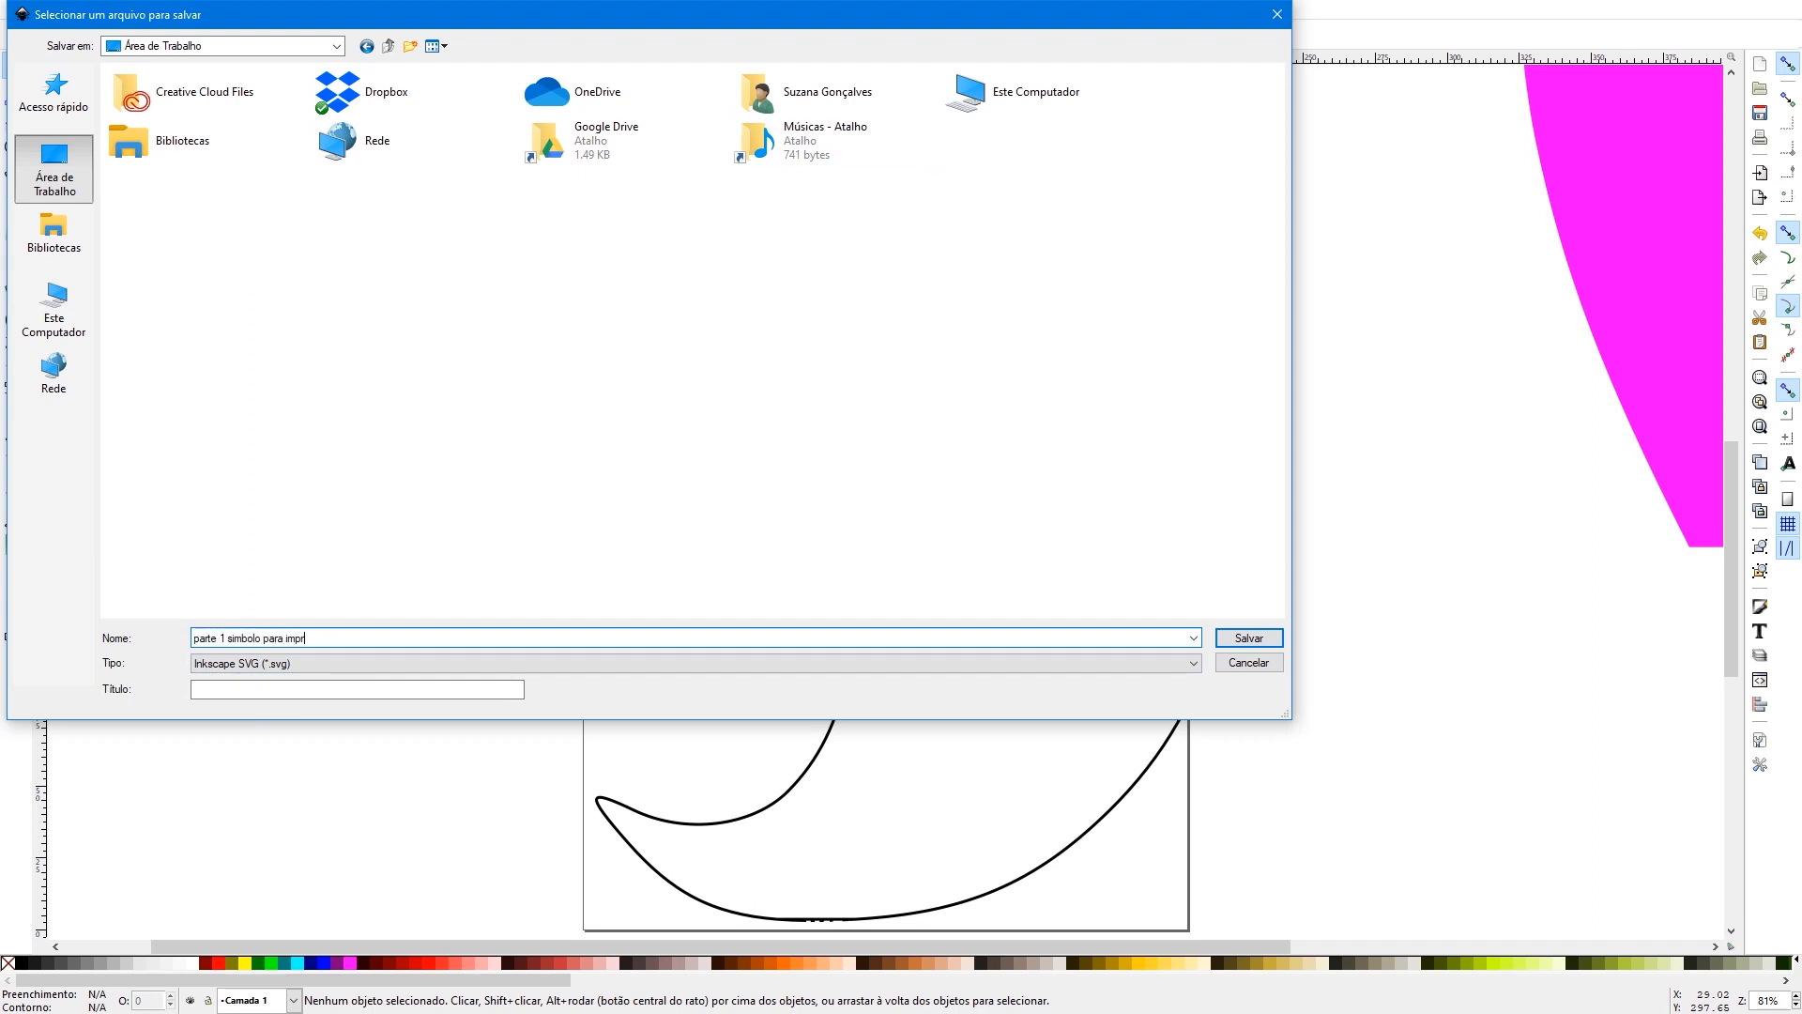
click(295, 664)
click(293, 726)
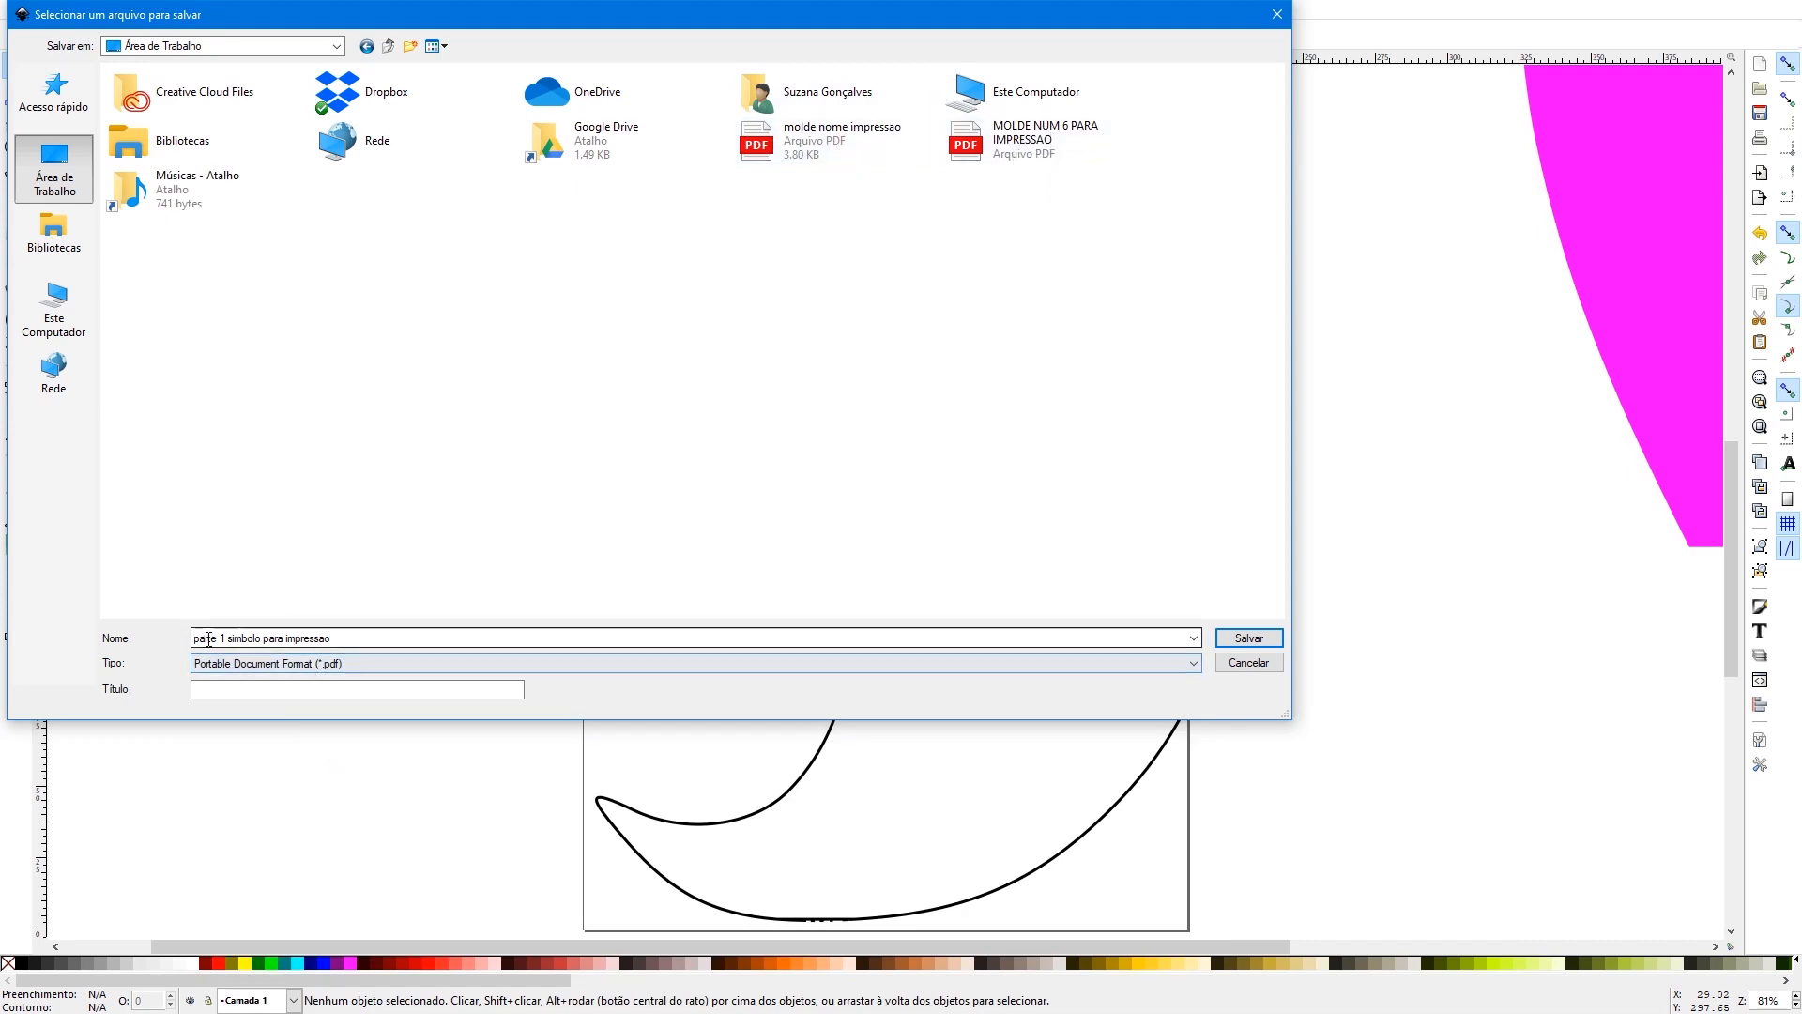
click(1249, 638)
click(1042, 657)
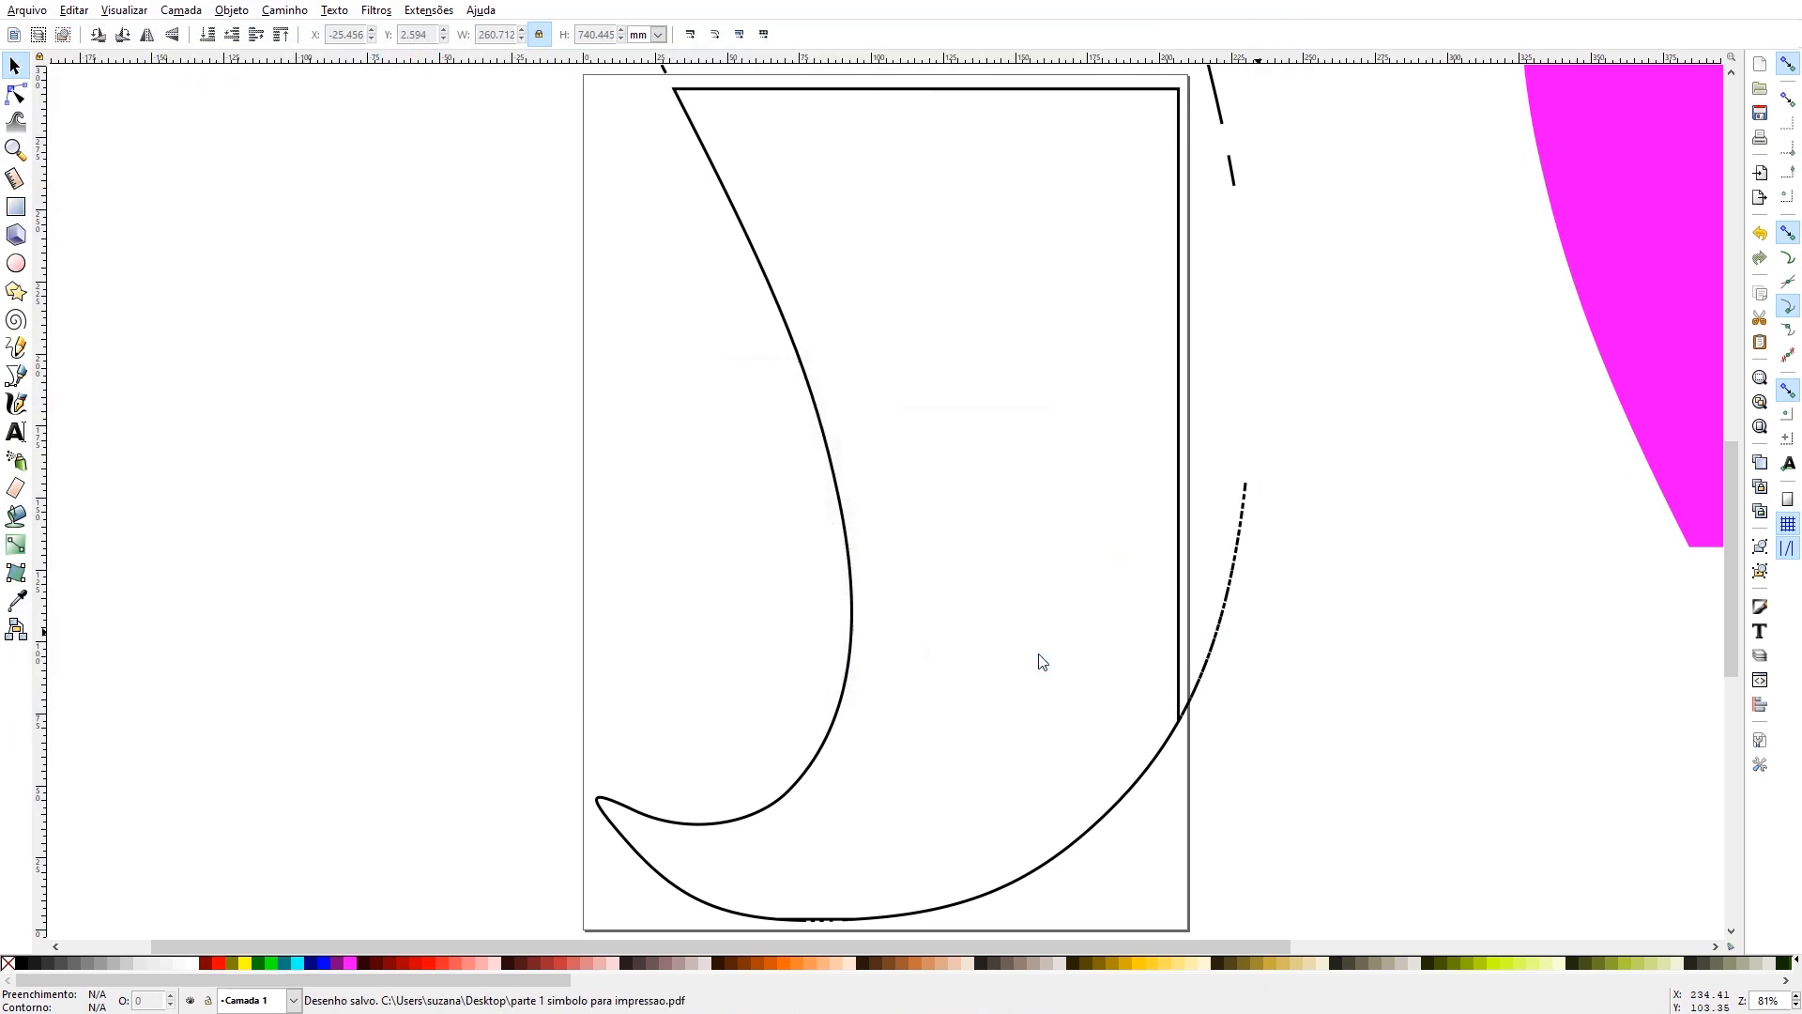
- Delete the outlined flame piece from the page
scroll(474, 629, up, 4)
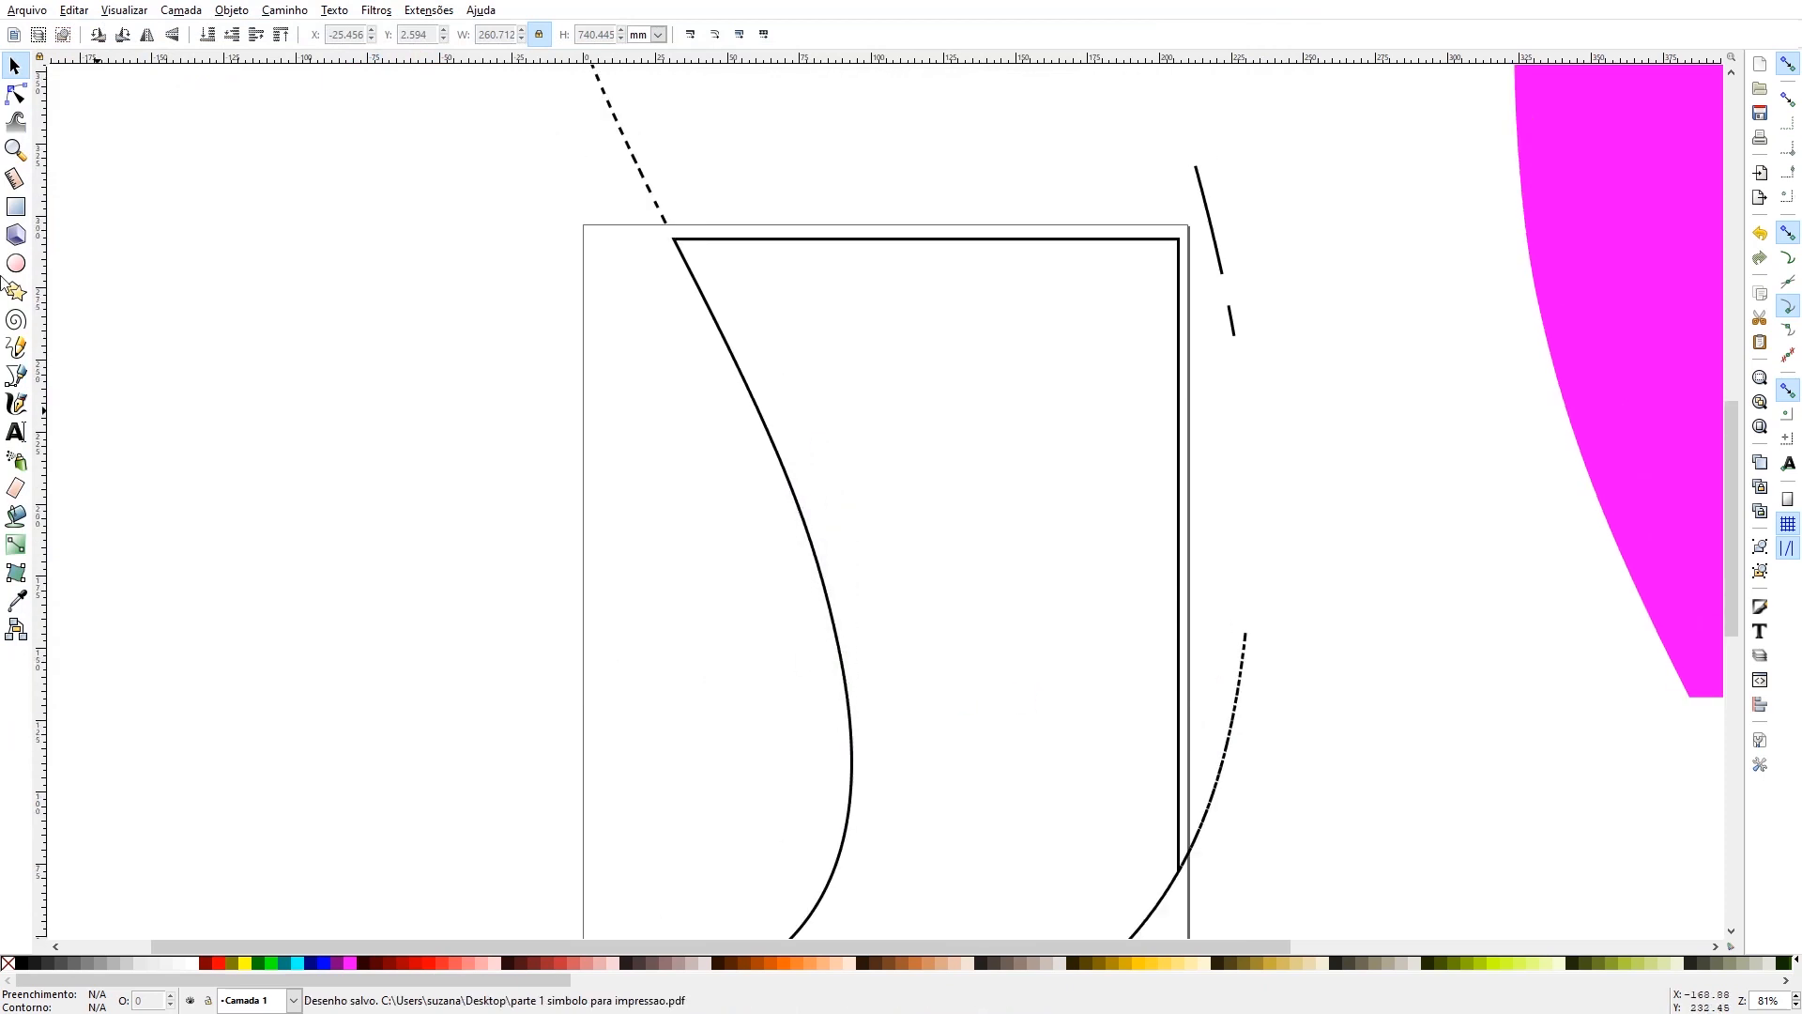
click(15, 151)
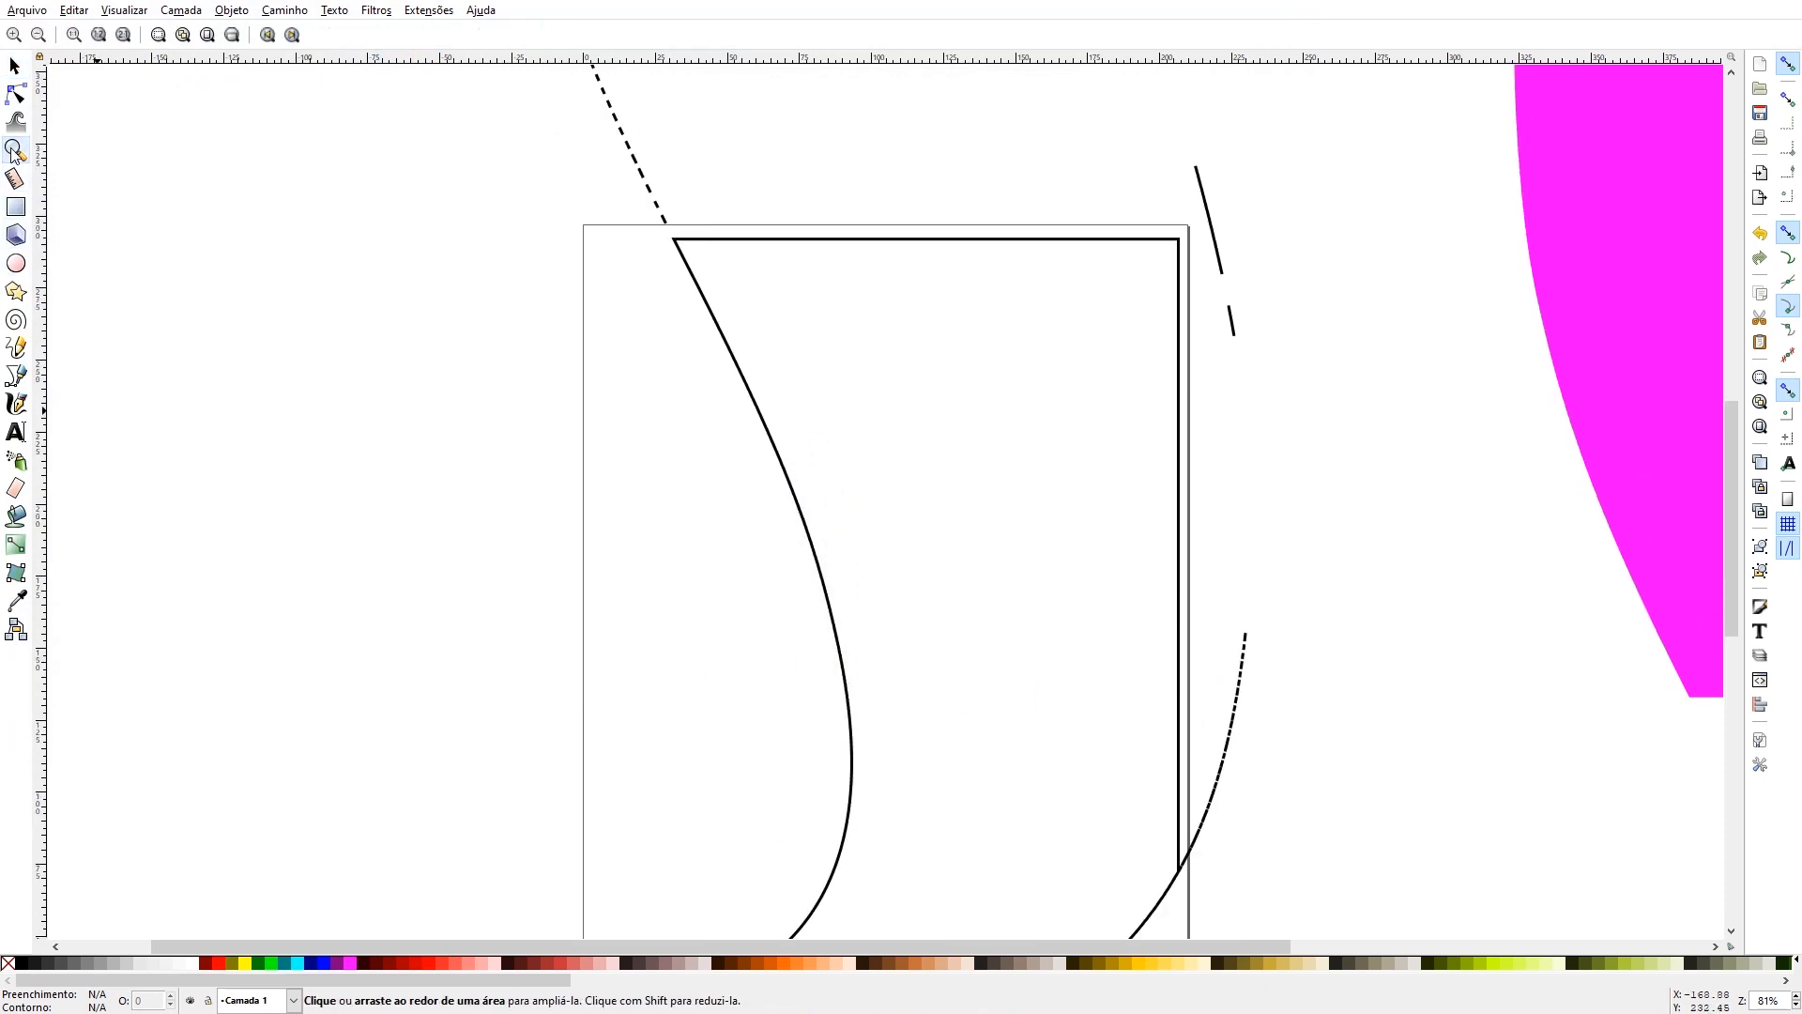
click(38, 34)
click(38, 35)
click(39, 34)
click(38, 35)
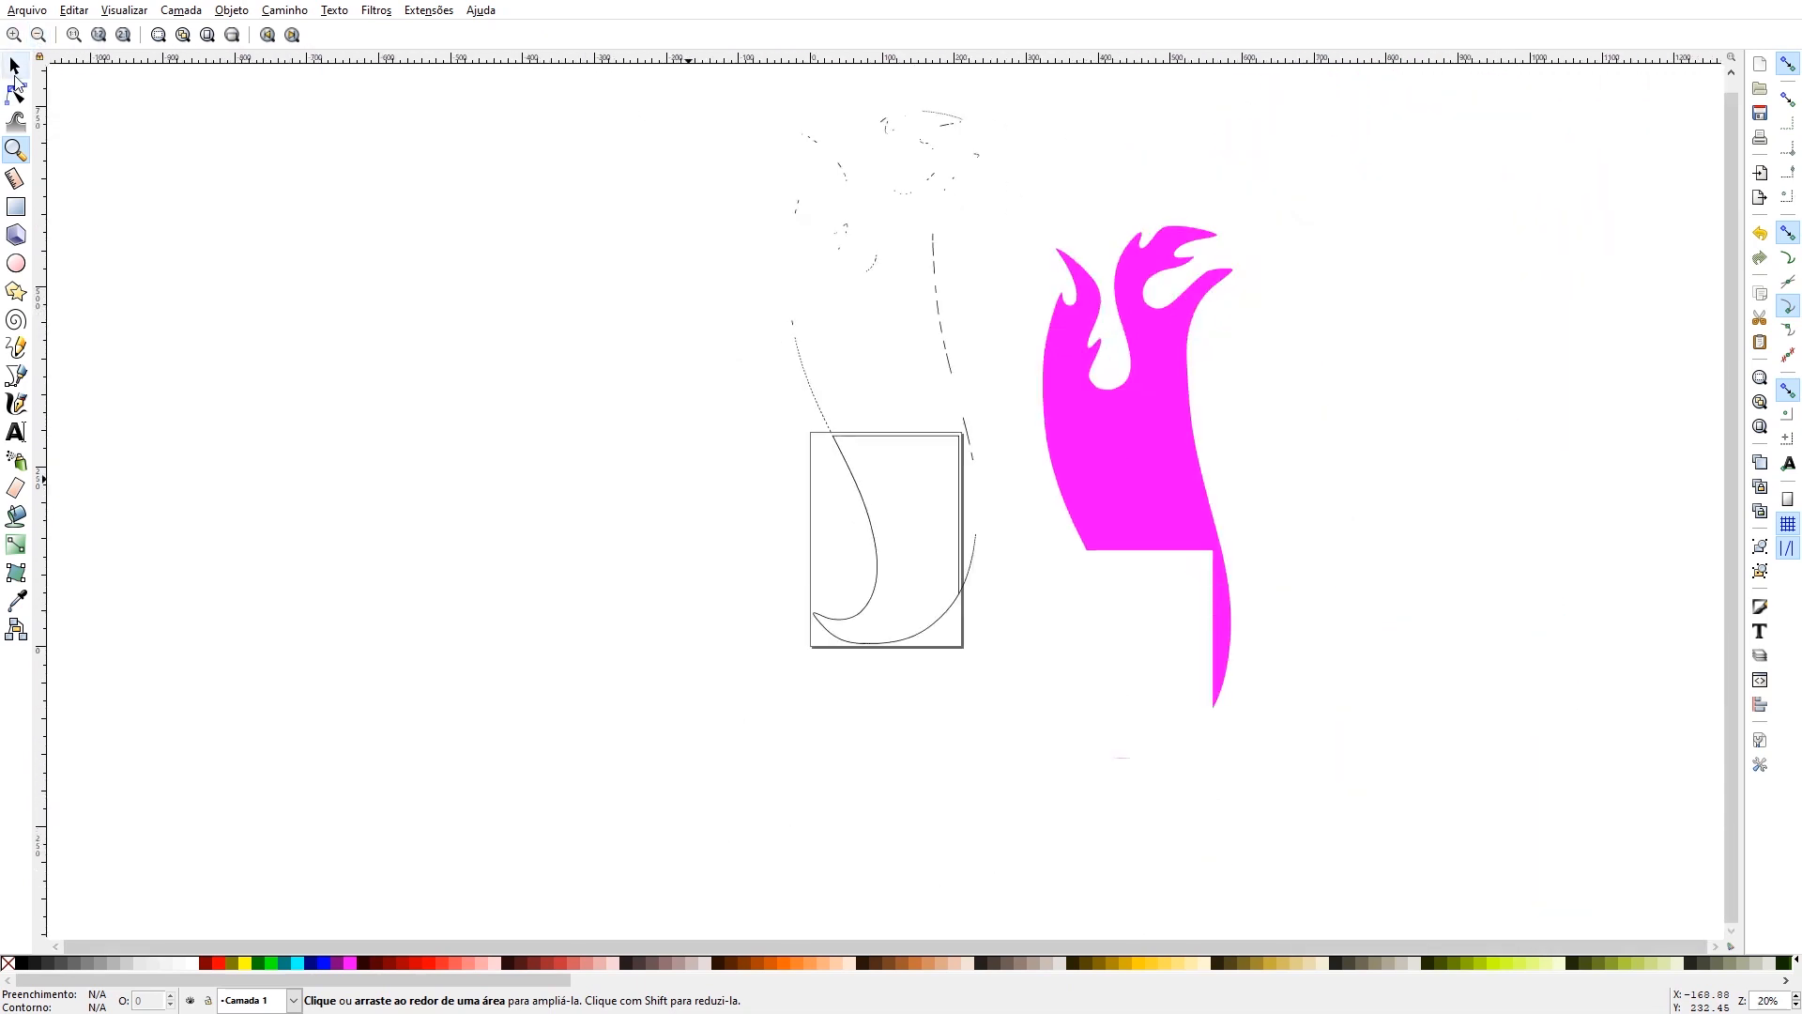
click(15, 66)
mouse_move(662, 123)
mouse_down()
mouse_move(908, 742)
mouse_move(969, 730)
mouse_up()
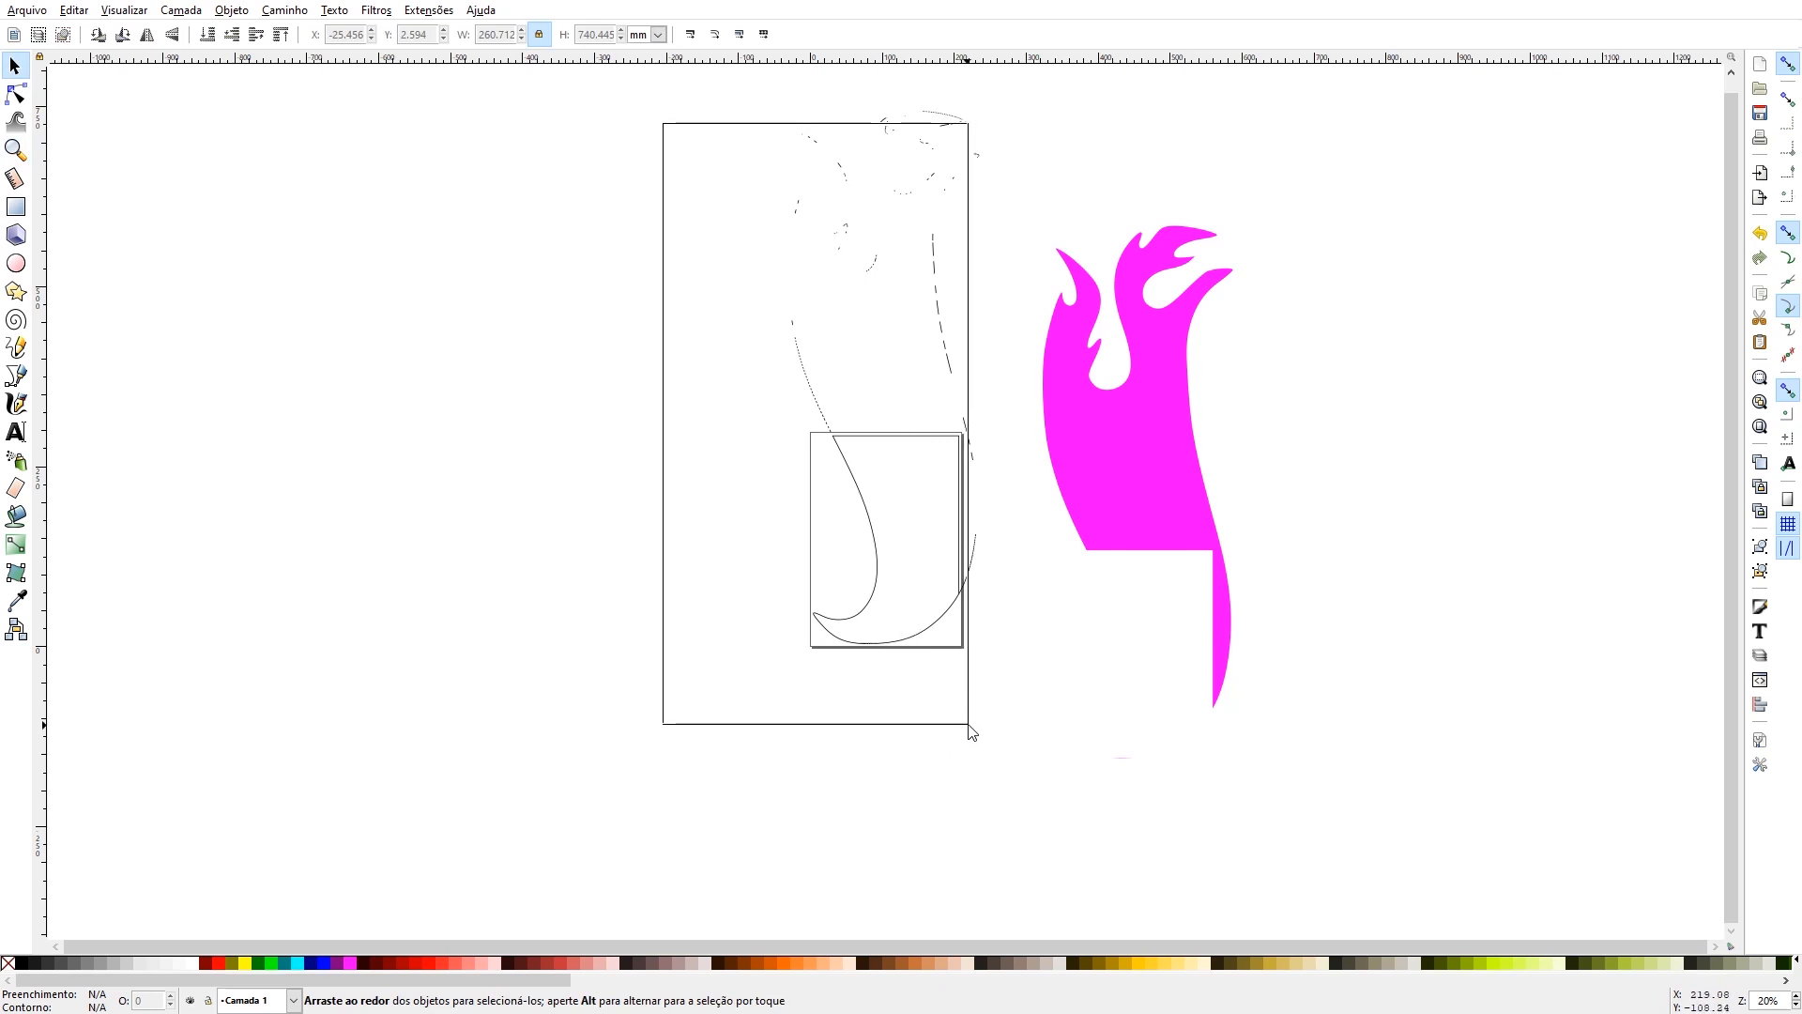
click(962, 638)
key(Delete)
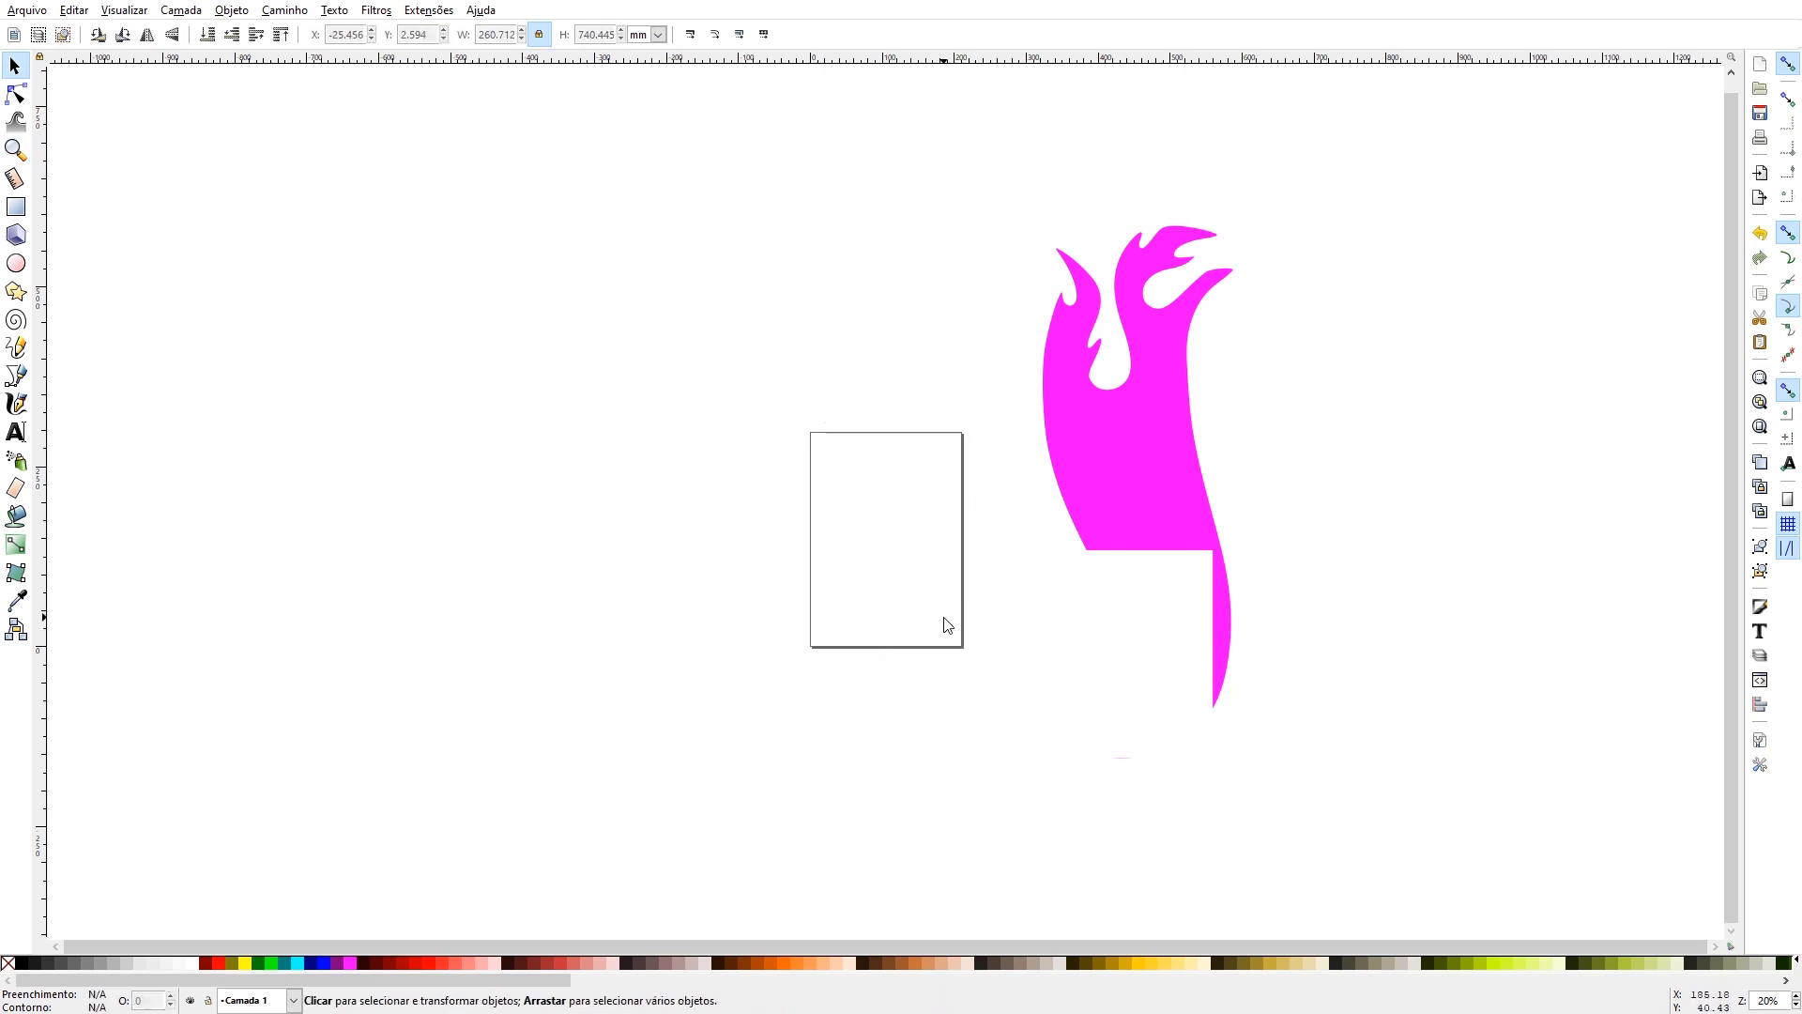
- Move the remaining magenta flame over the page and place an orange-filled duplicate on top of it
drag(1145, 433, 883, 526)
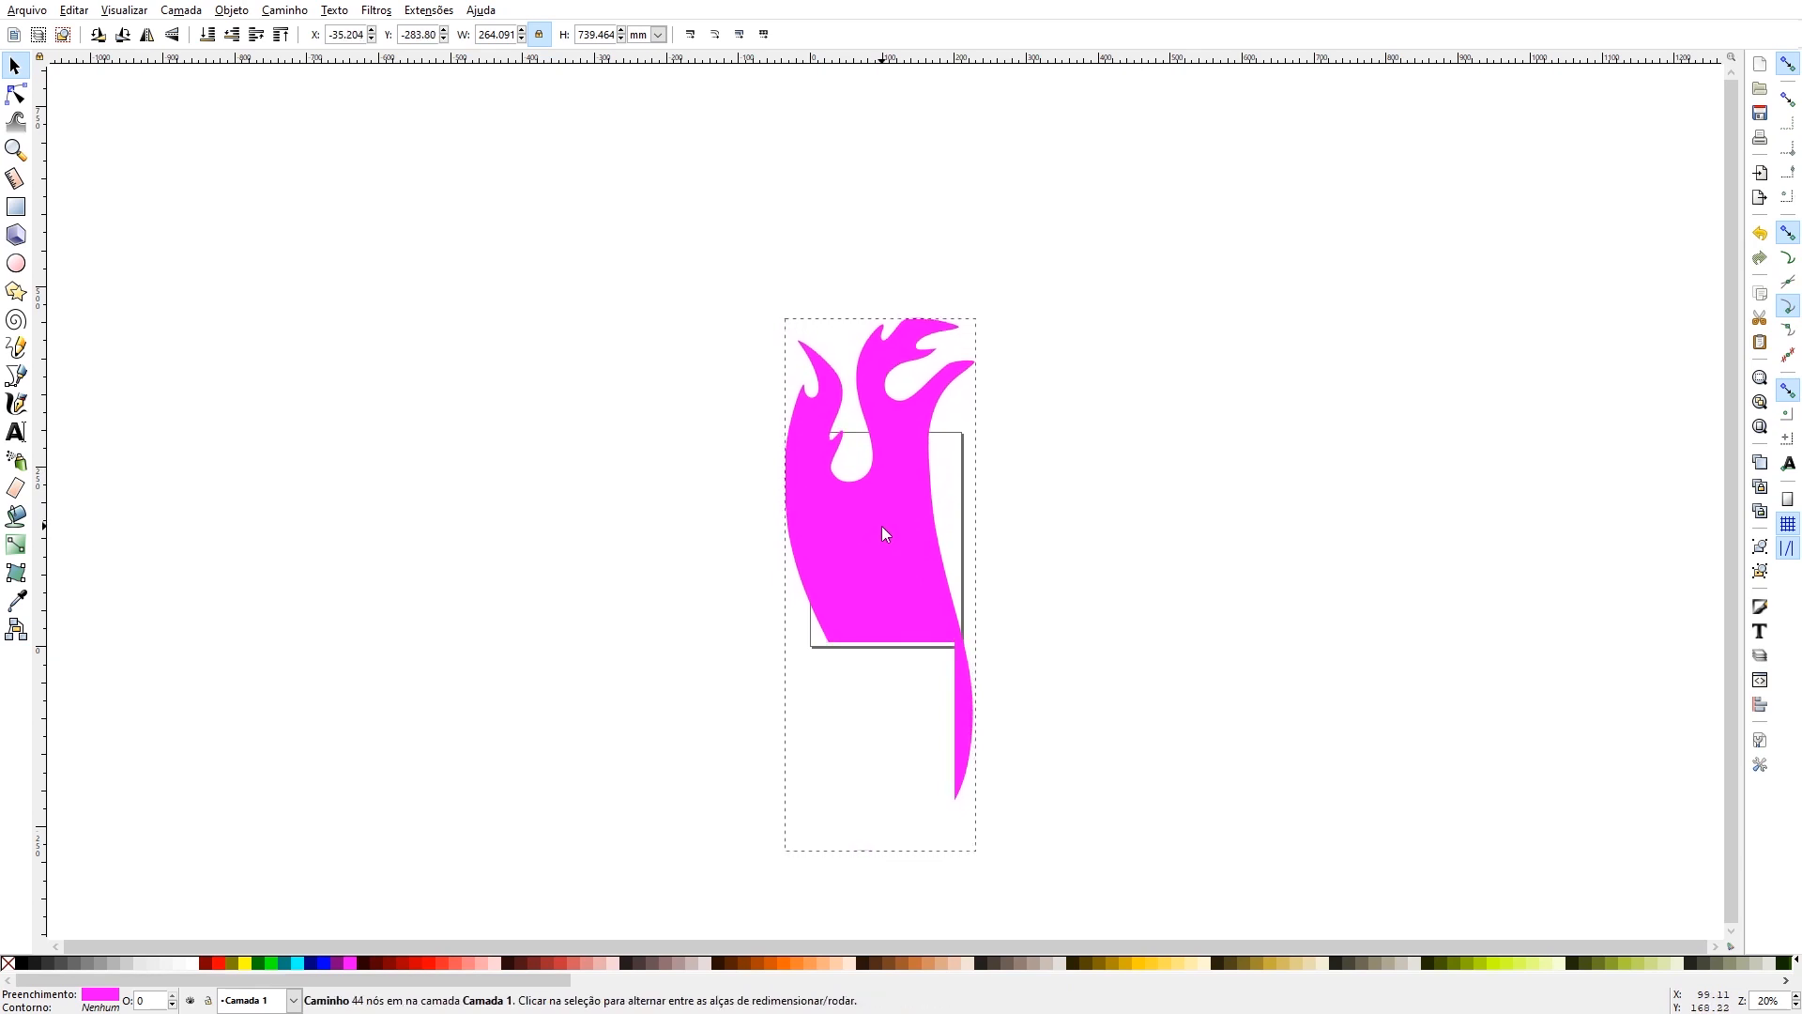
key(ctrl+z)
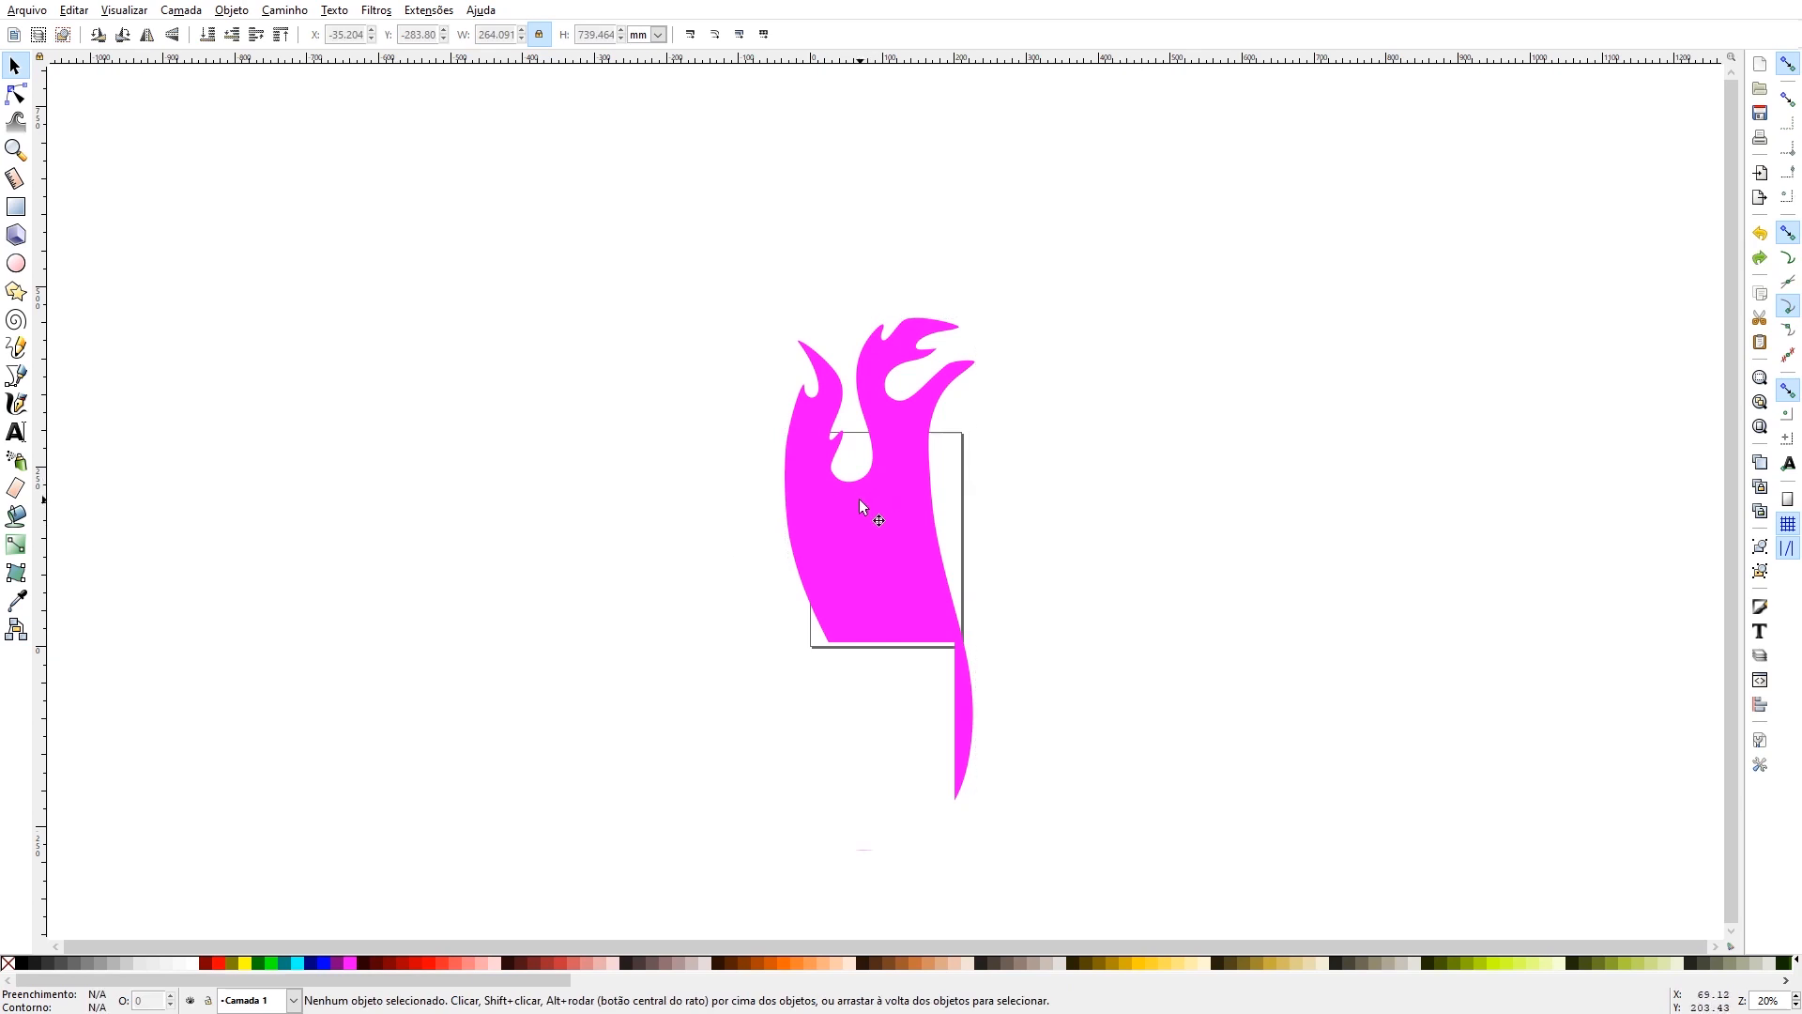
click(859, 499)
key(ctrl)
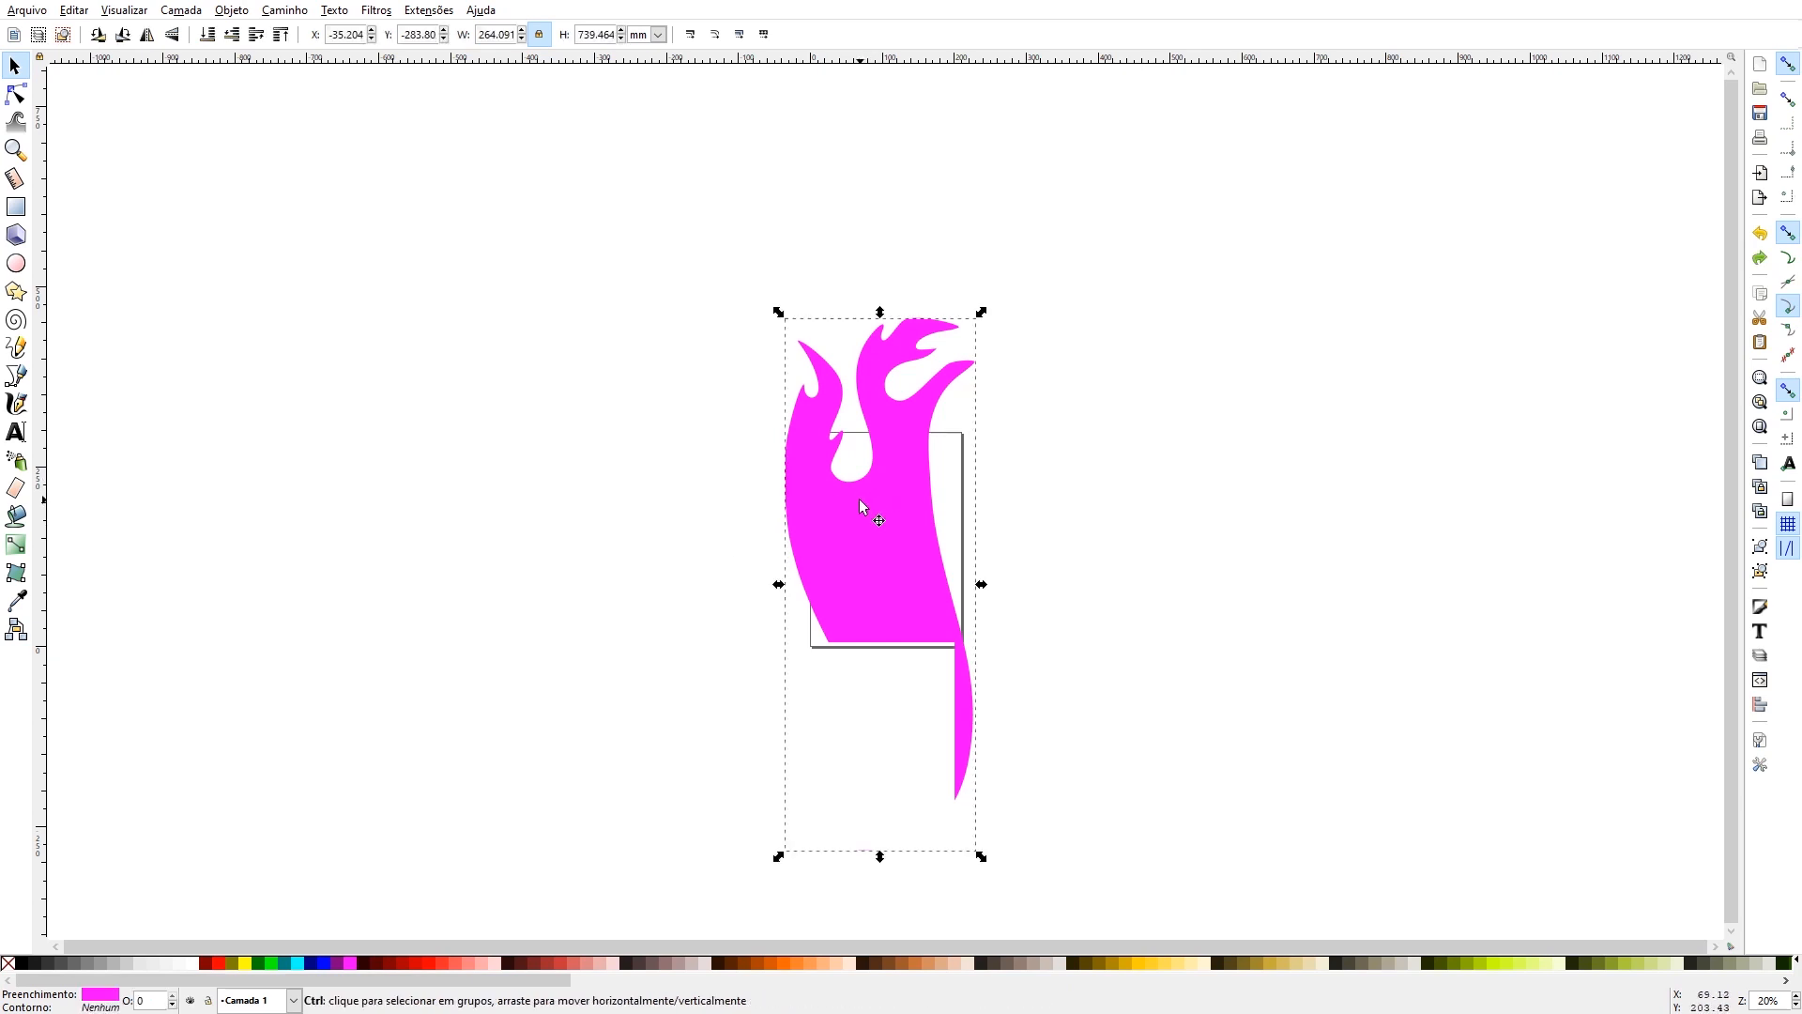
click(786, 967)
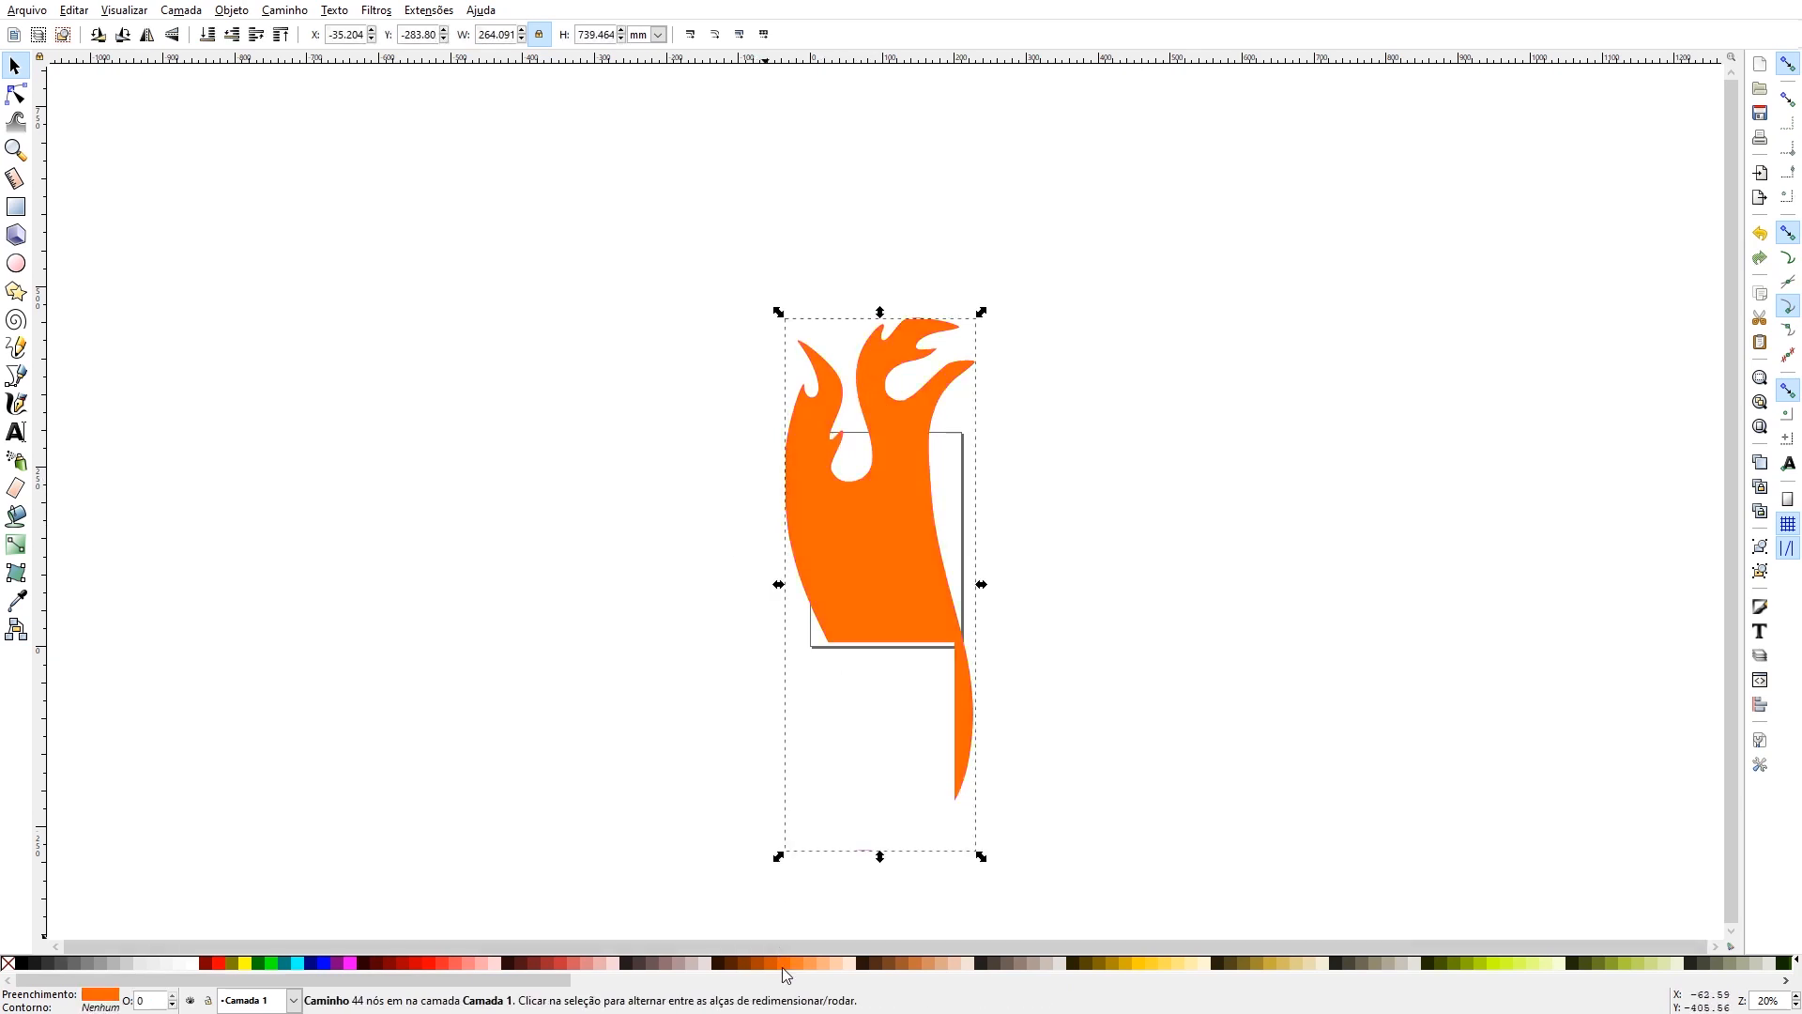
- Draw a light yellow rectangle over the orange flame and stretch it to about 283 mm tall, leaving a narrow margin inside the page edges
click(22, 212)
mouse_move(956, 437)
mouse_down()
mouse_move(902, 588)
mouse_move(858, 645)
mouse_move(815, 642)
mouse_up()
click(15, 66)
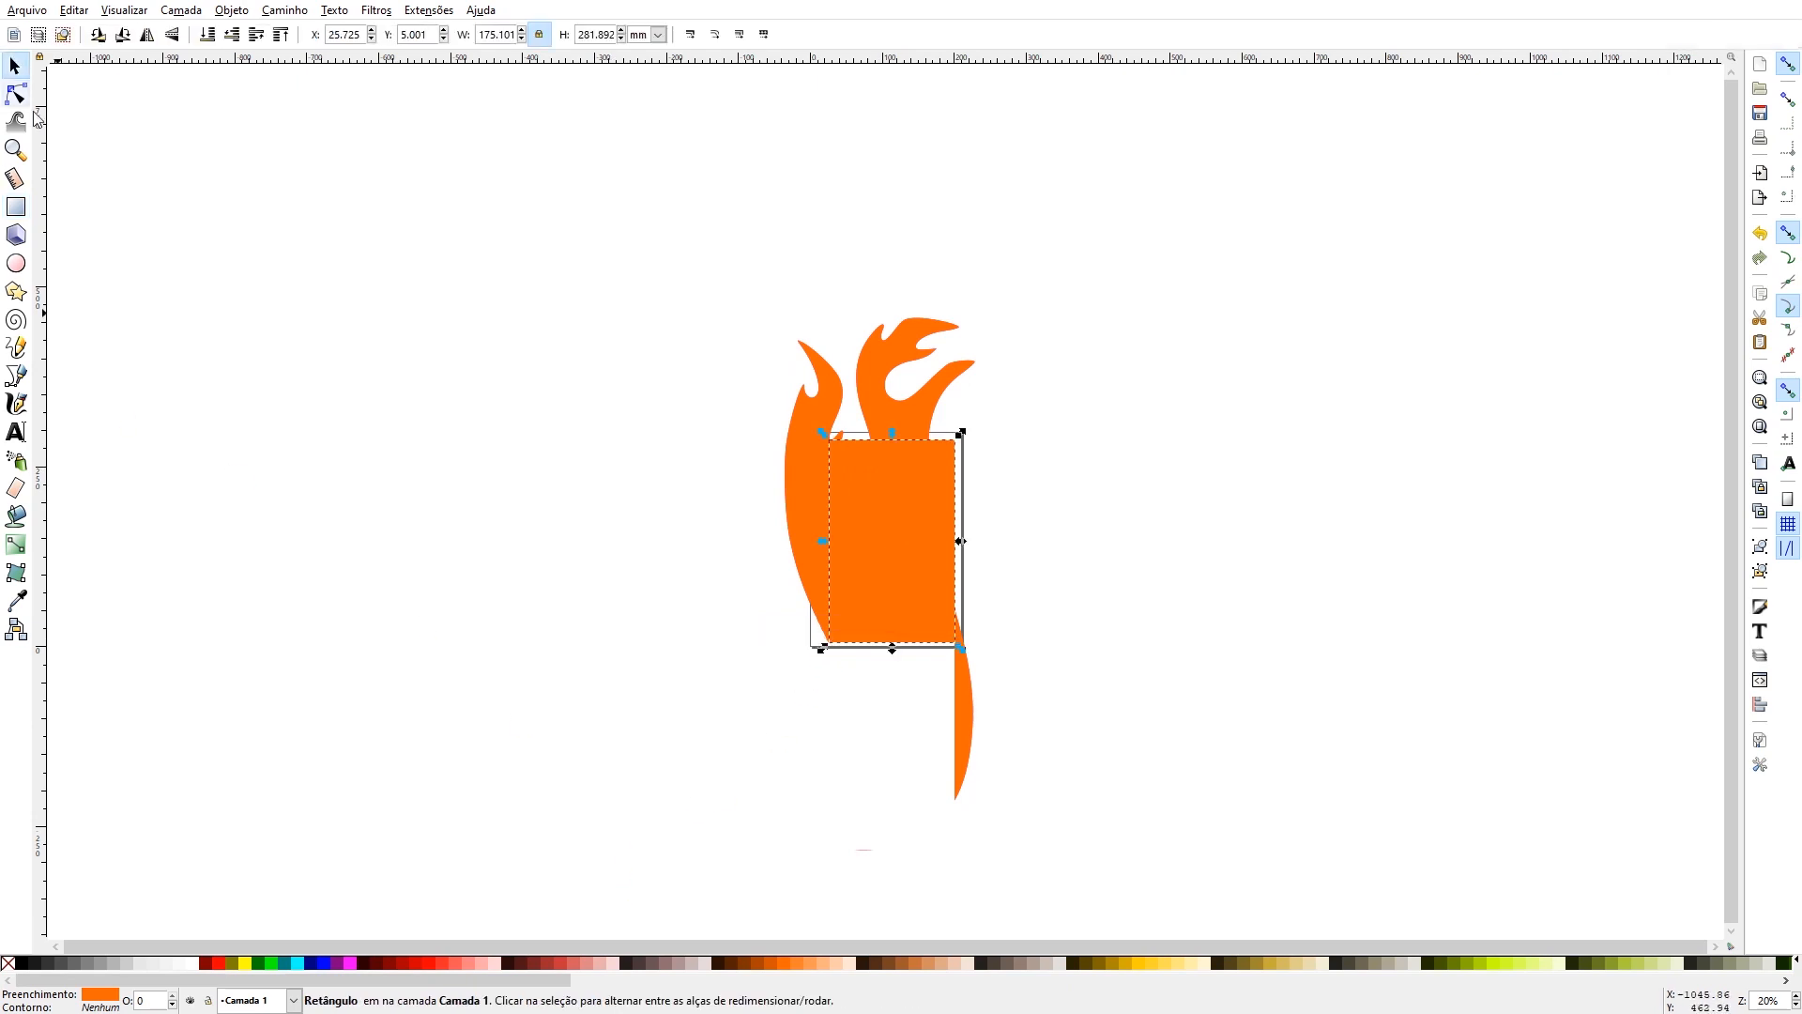
click(1164, 966)
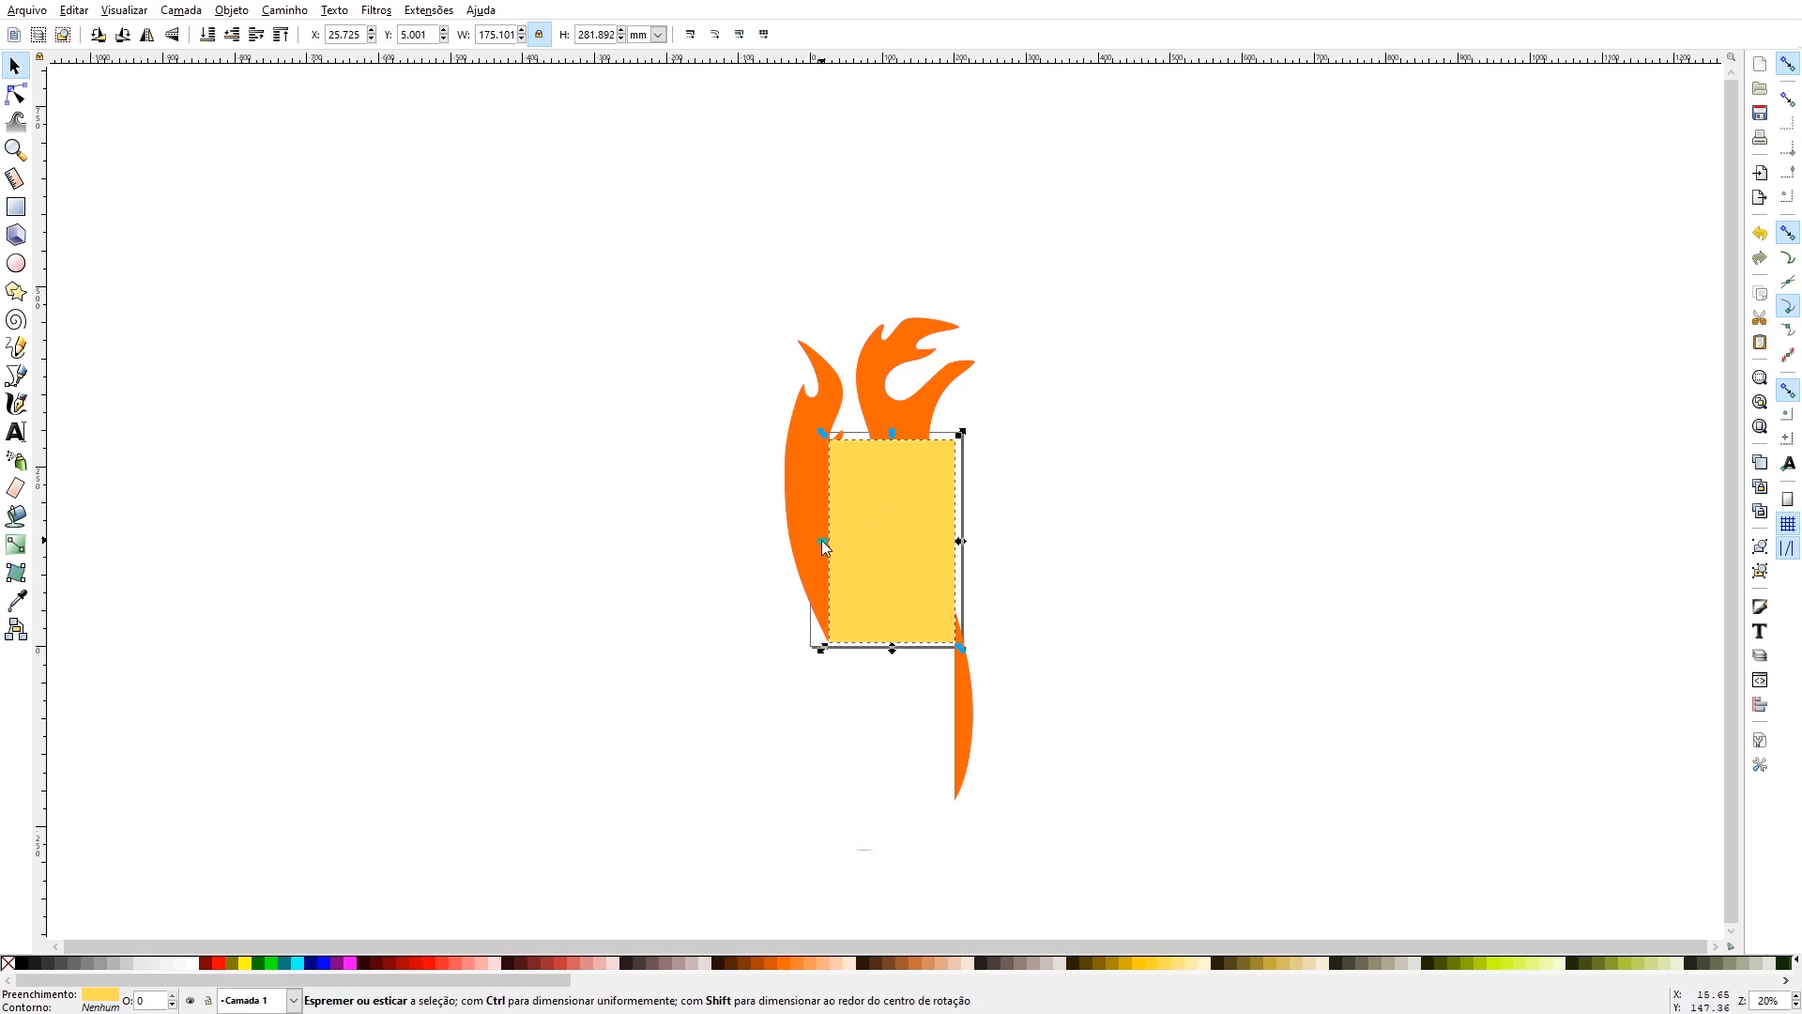
drag(822, 542, 808, 542)
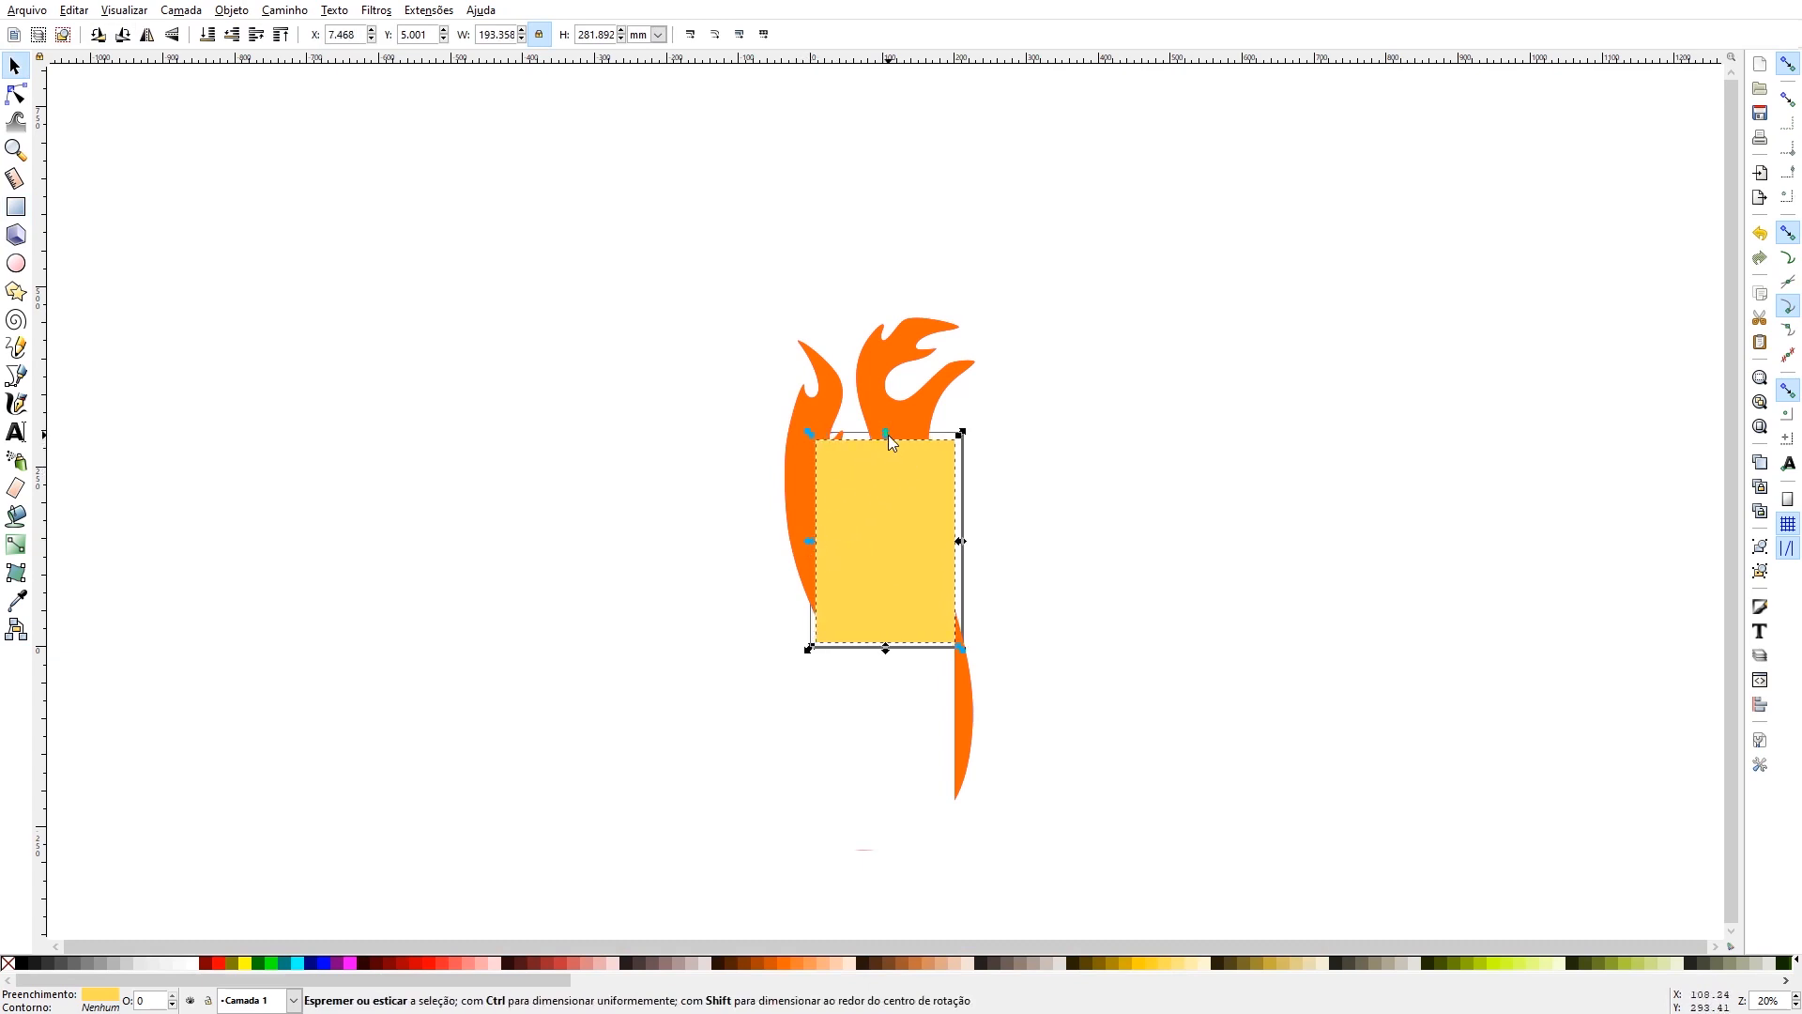
drag(888, 435, 888, 434)
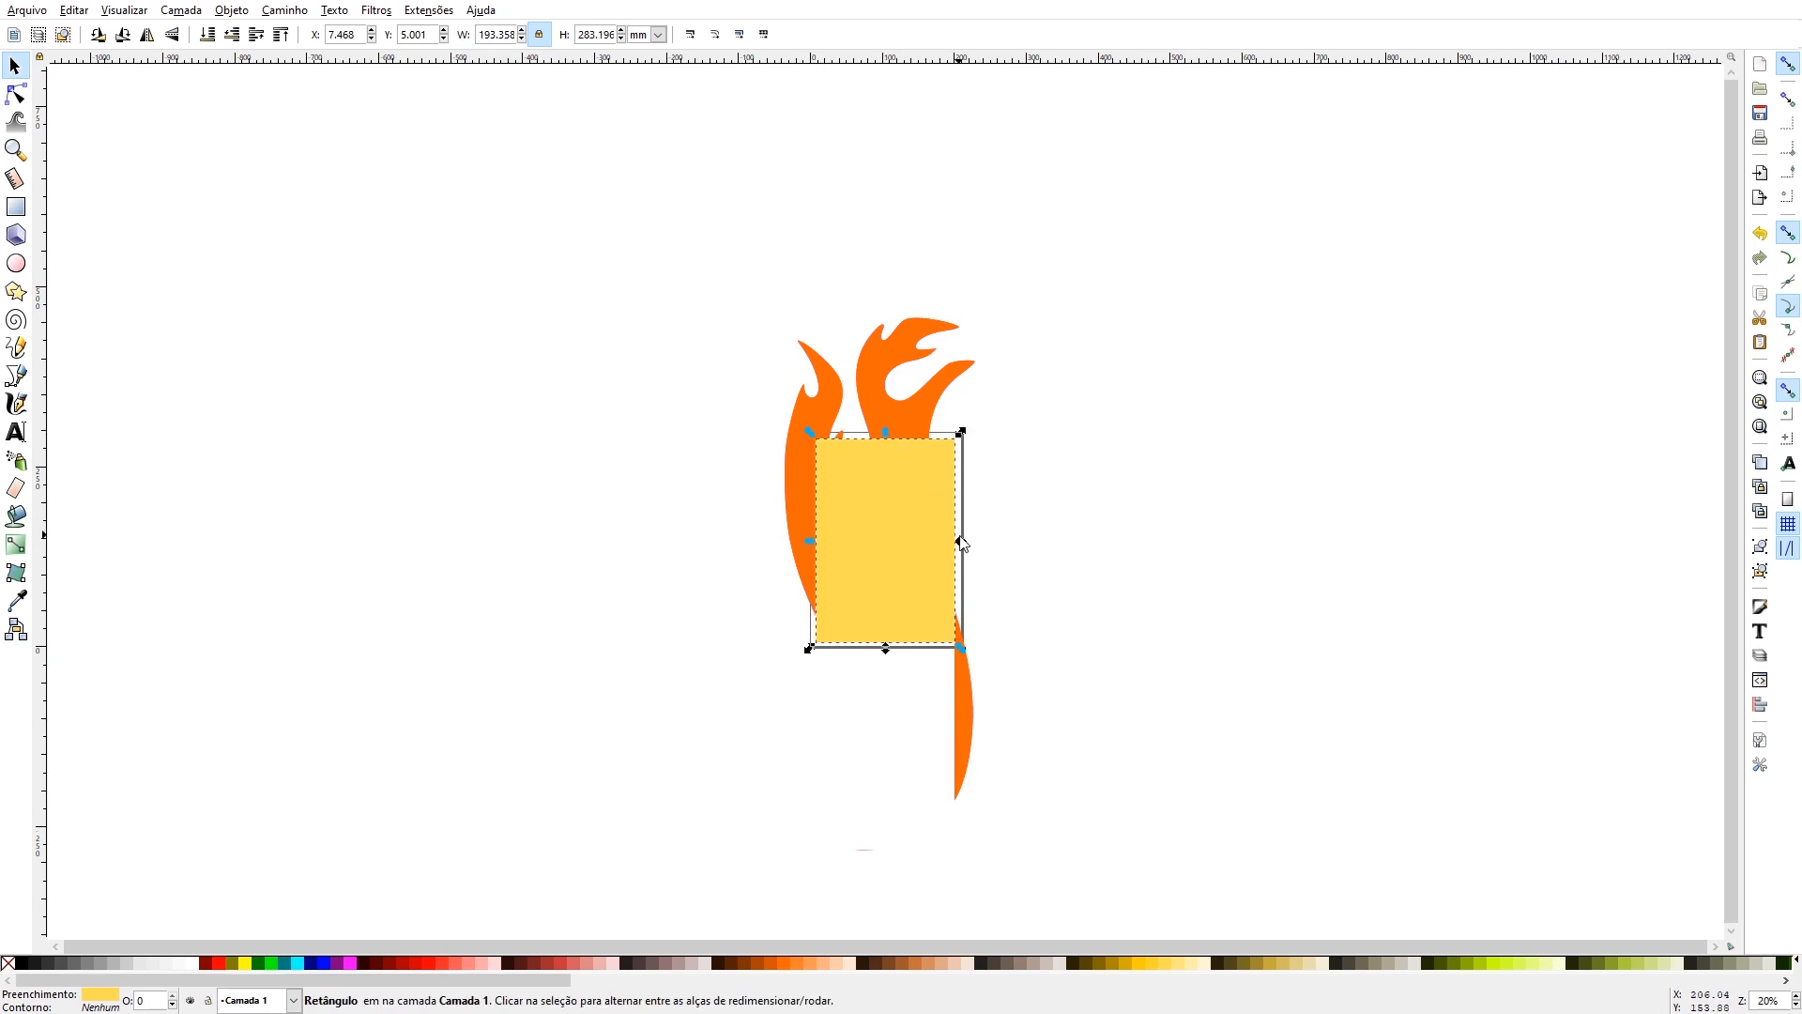
drag(965, 546, 966, 550)
- Subtract the yellow rectangle from the orange flame with Difference and move the cut orange piece to the right of the page
click(906, 519)
shift+click(874, 385)
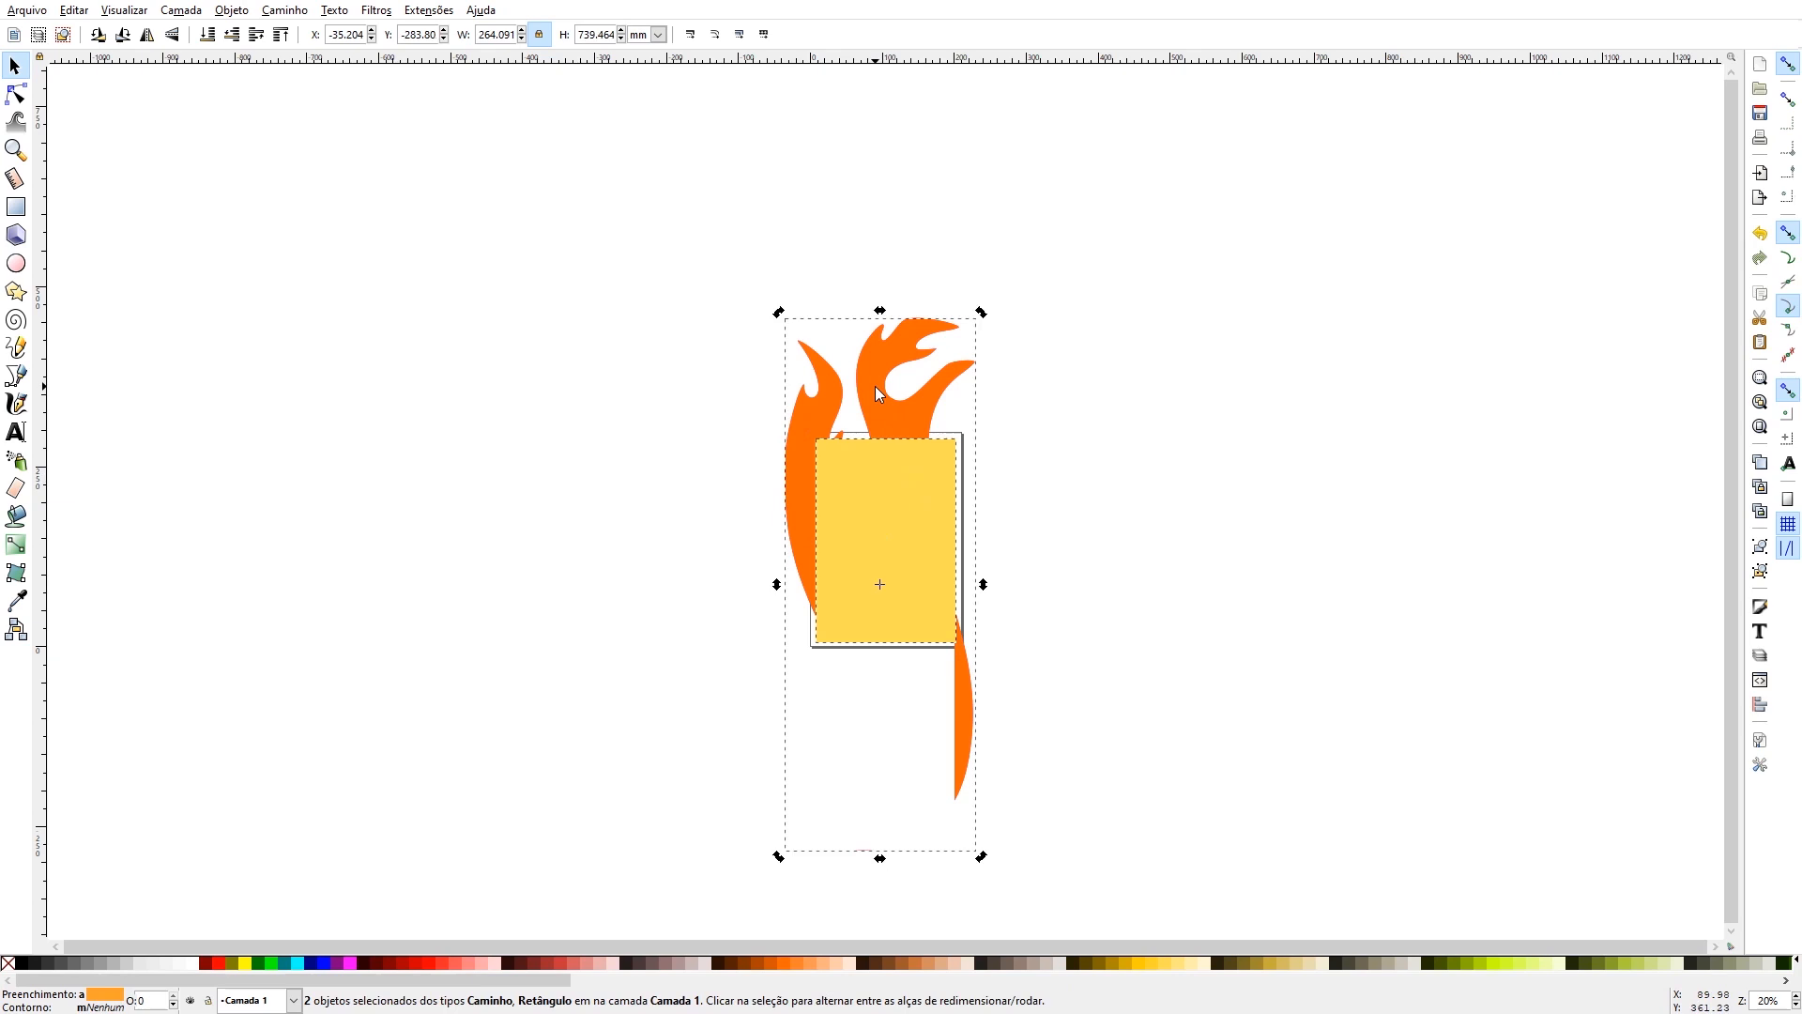
key(ctrl+minus)
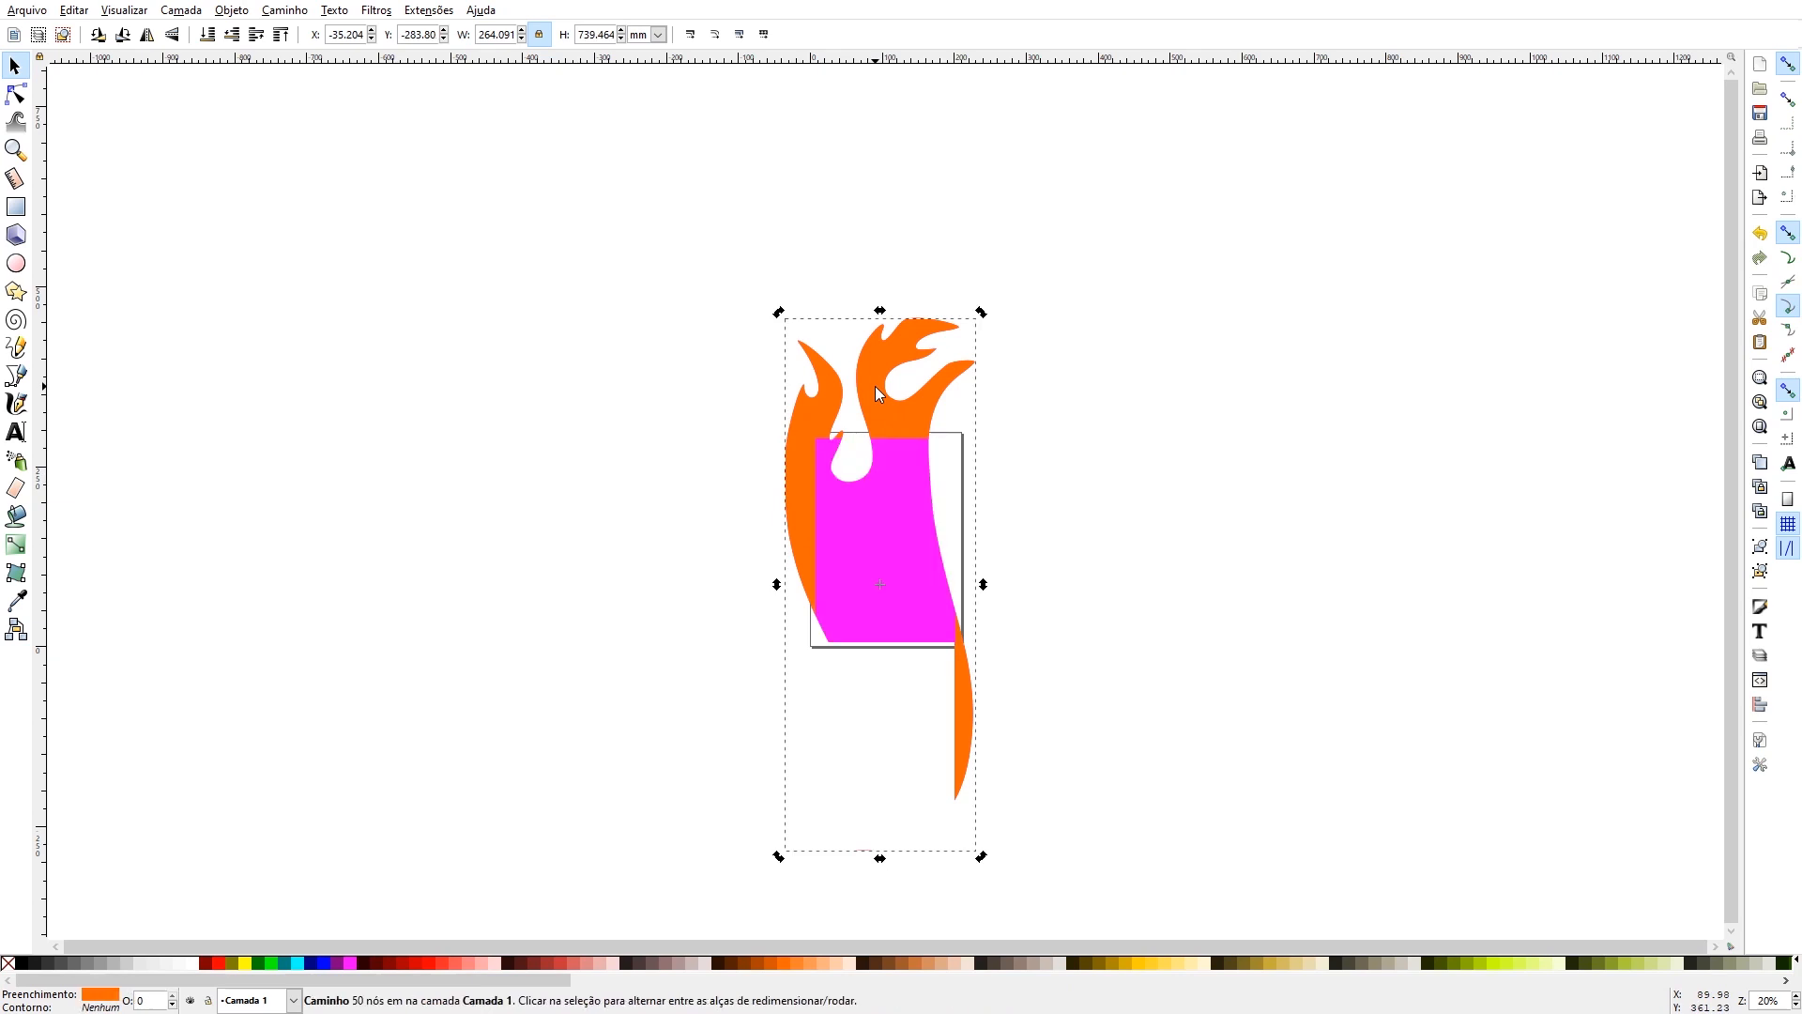
click(869, 499)
drag(803, 508, 1010, 533)
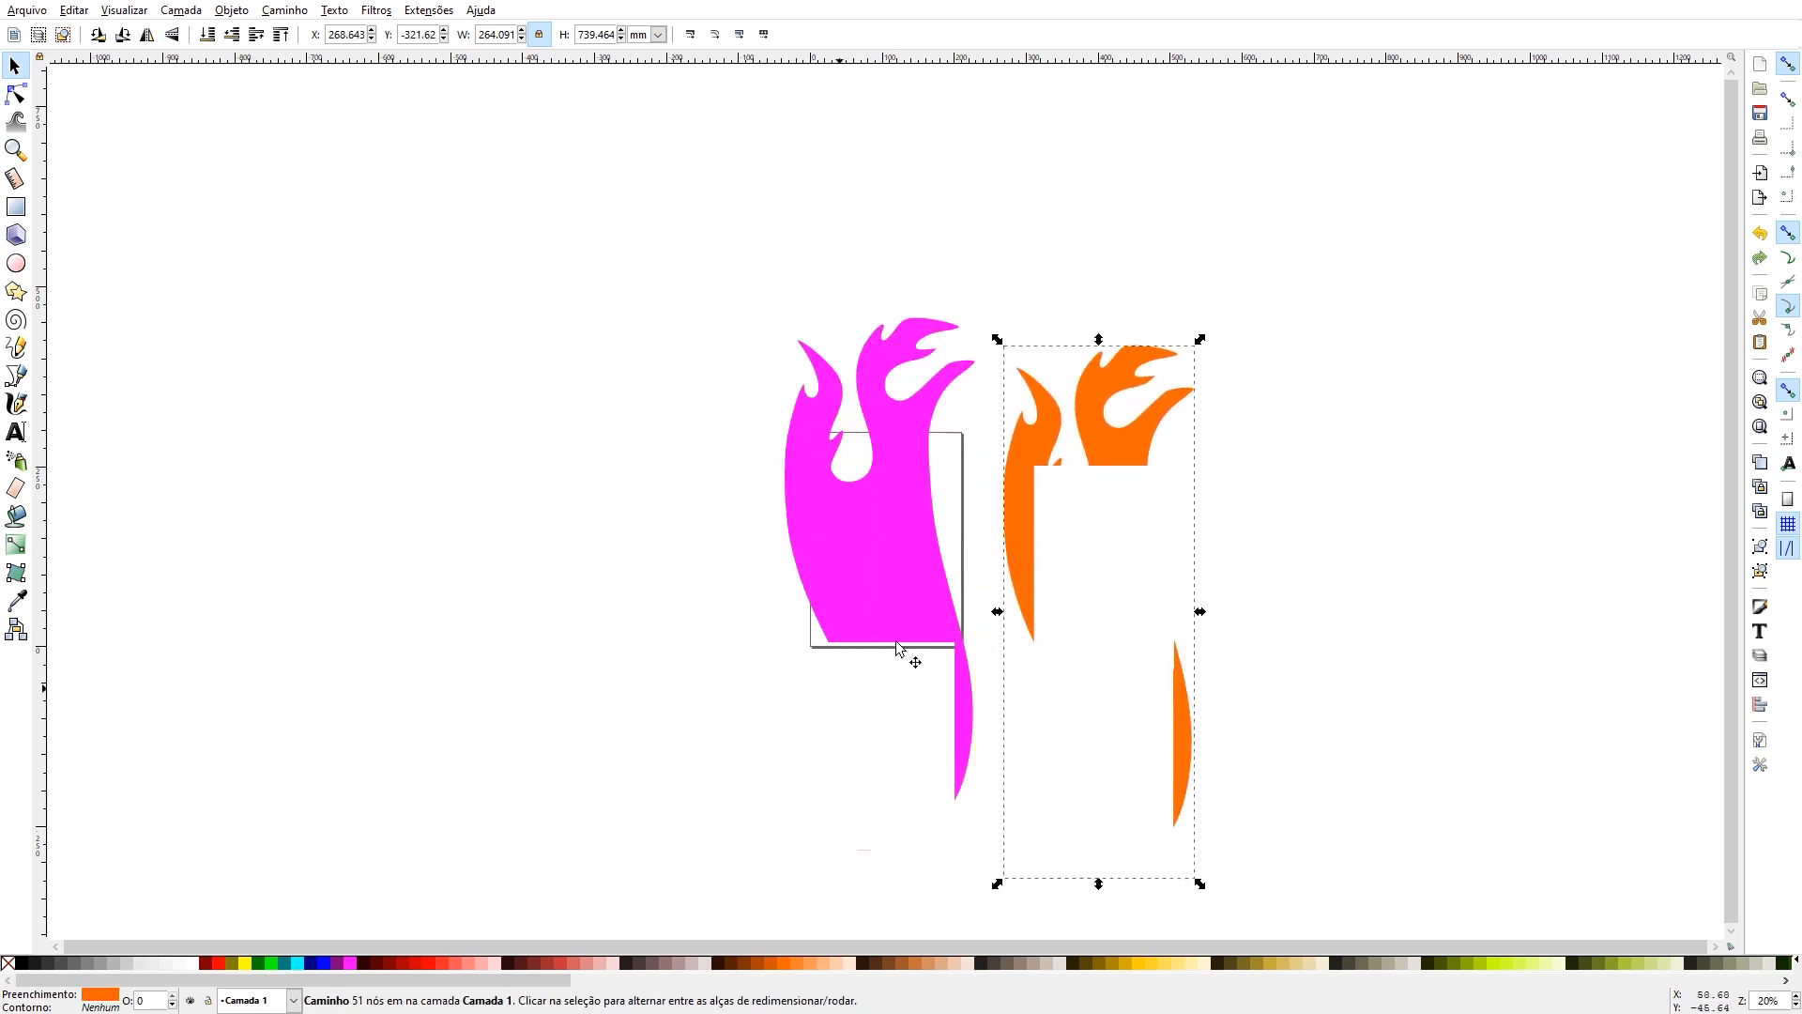
- Undo the last move of the orange piece and recolour a duplicate of it dark brown in the same place
key(ctrl+z)
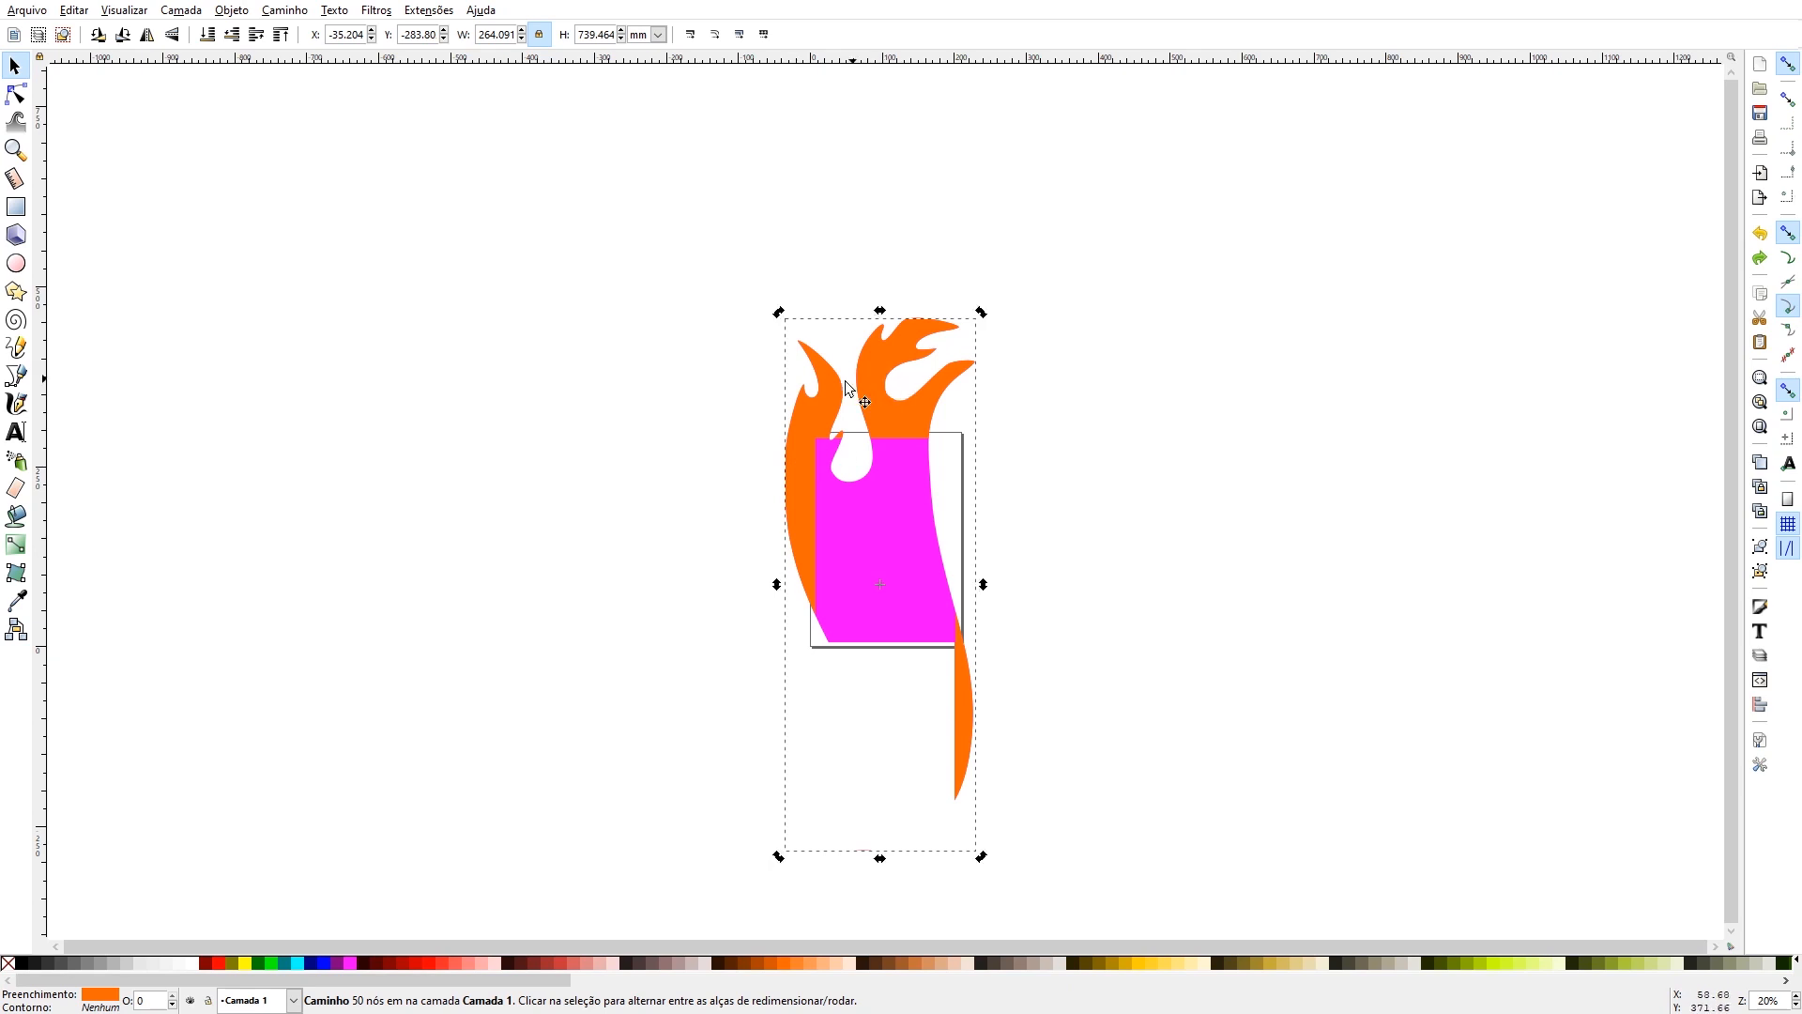
click(756, 462)
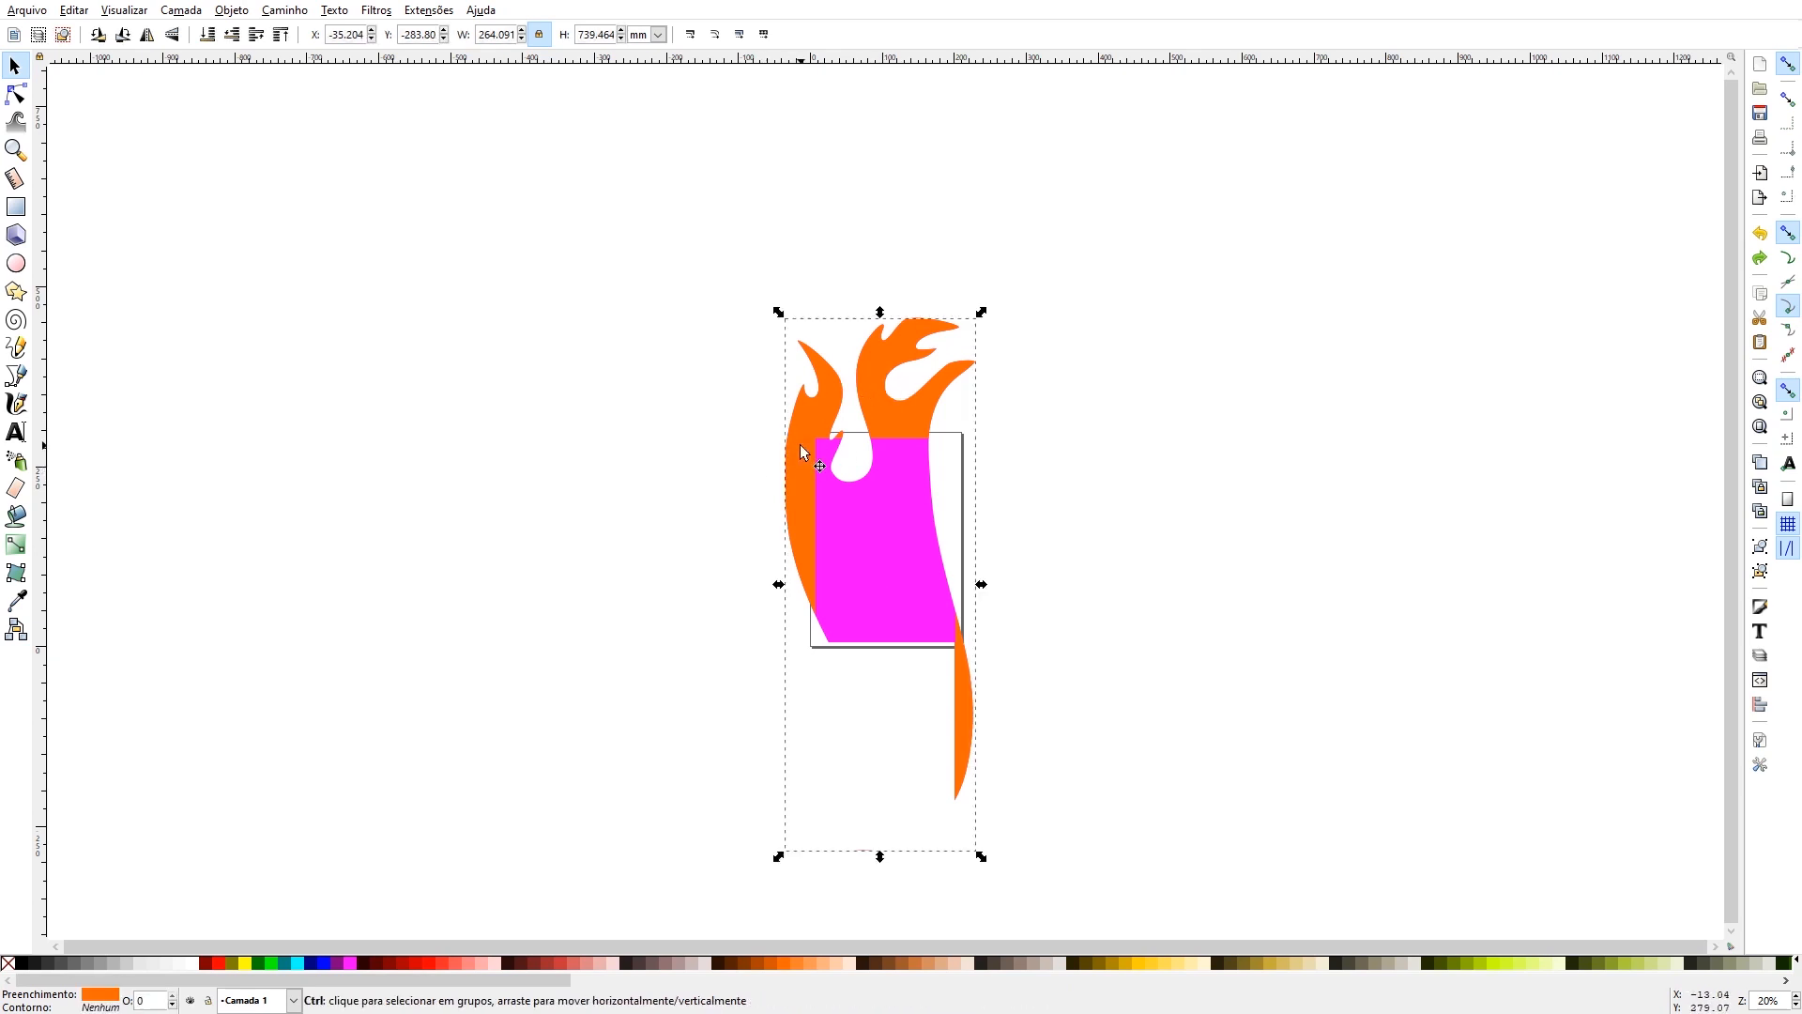
click(627, 964)
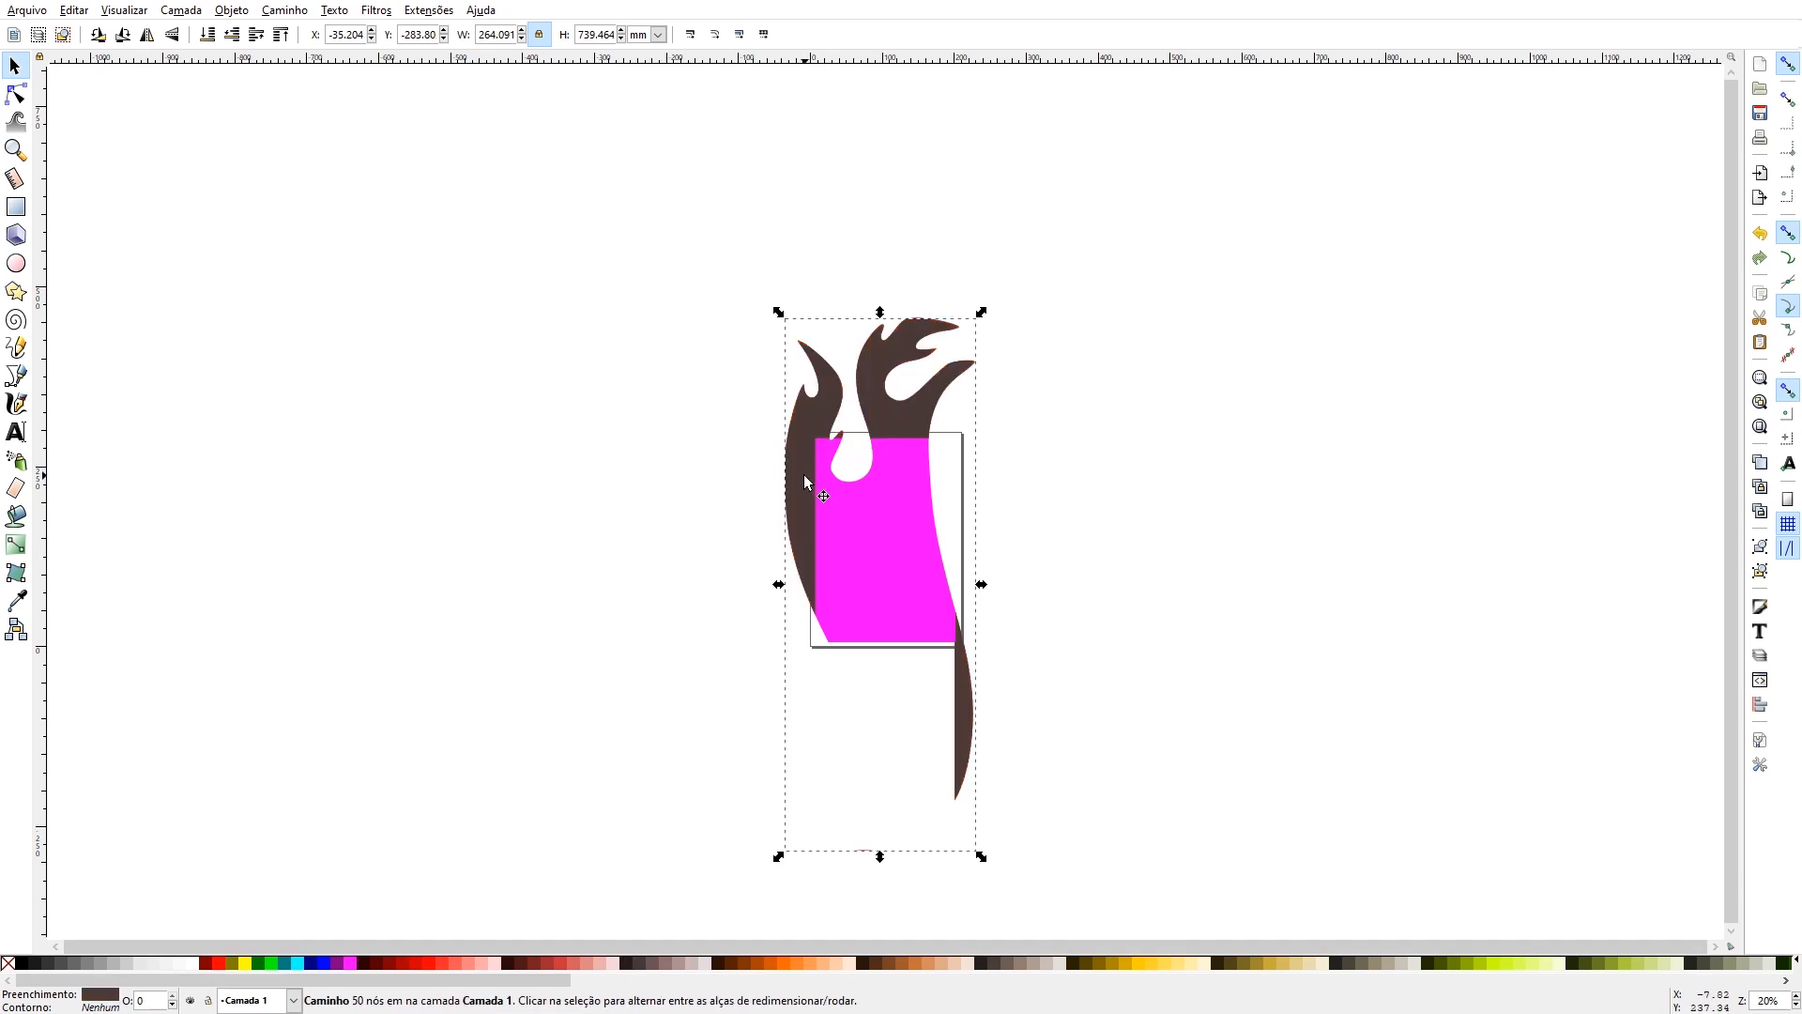
- Subtract the dark brown piece from the magenta flame with Difference and move the orange piece to the right of the page
click(601, 706)
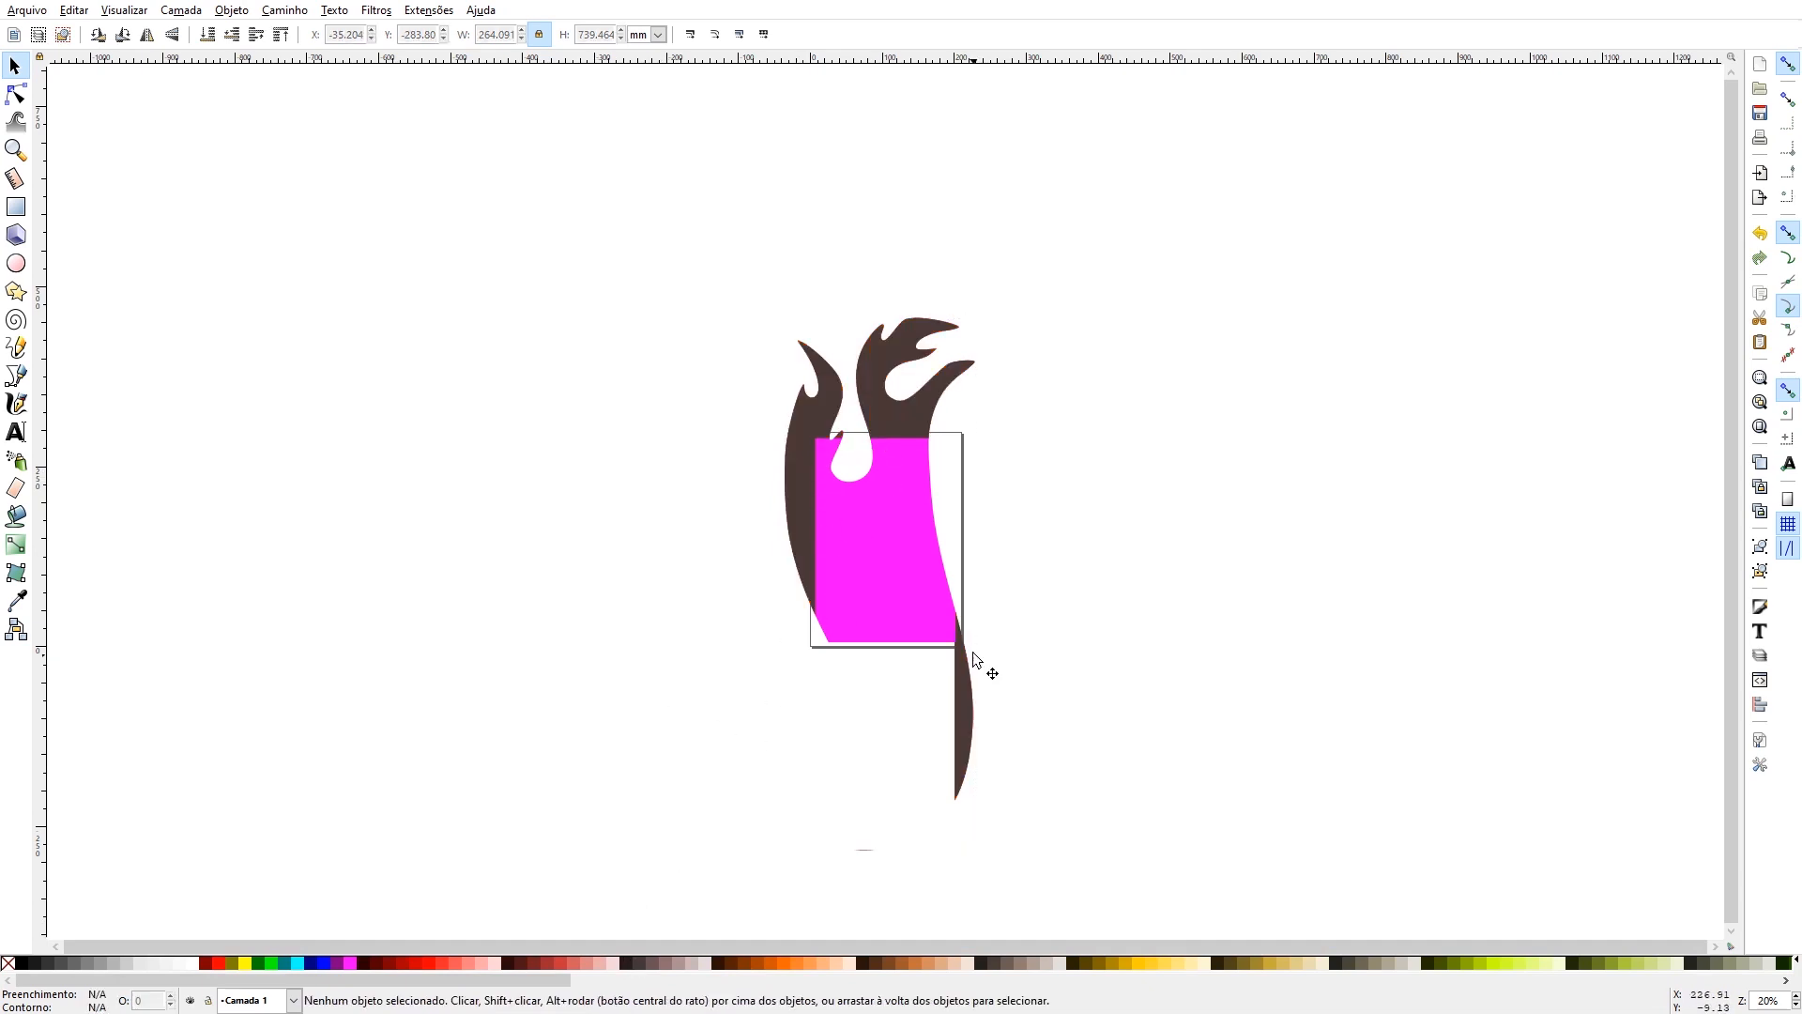
click(880, 595)
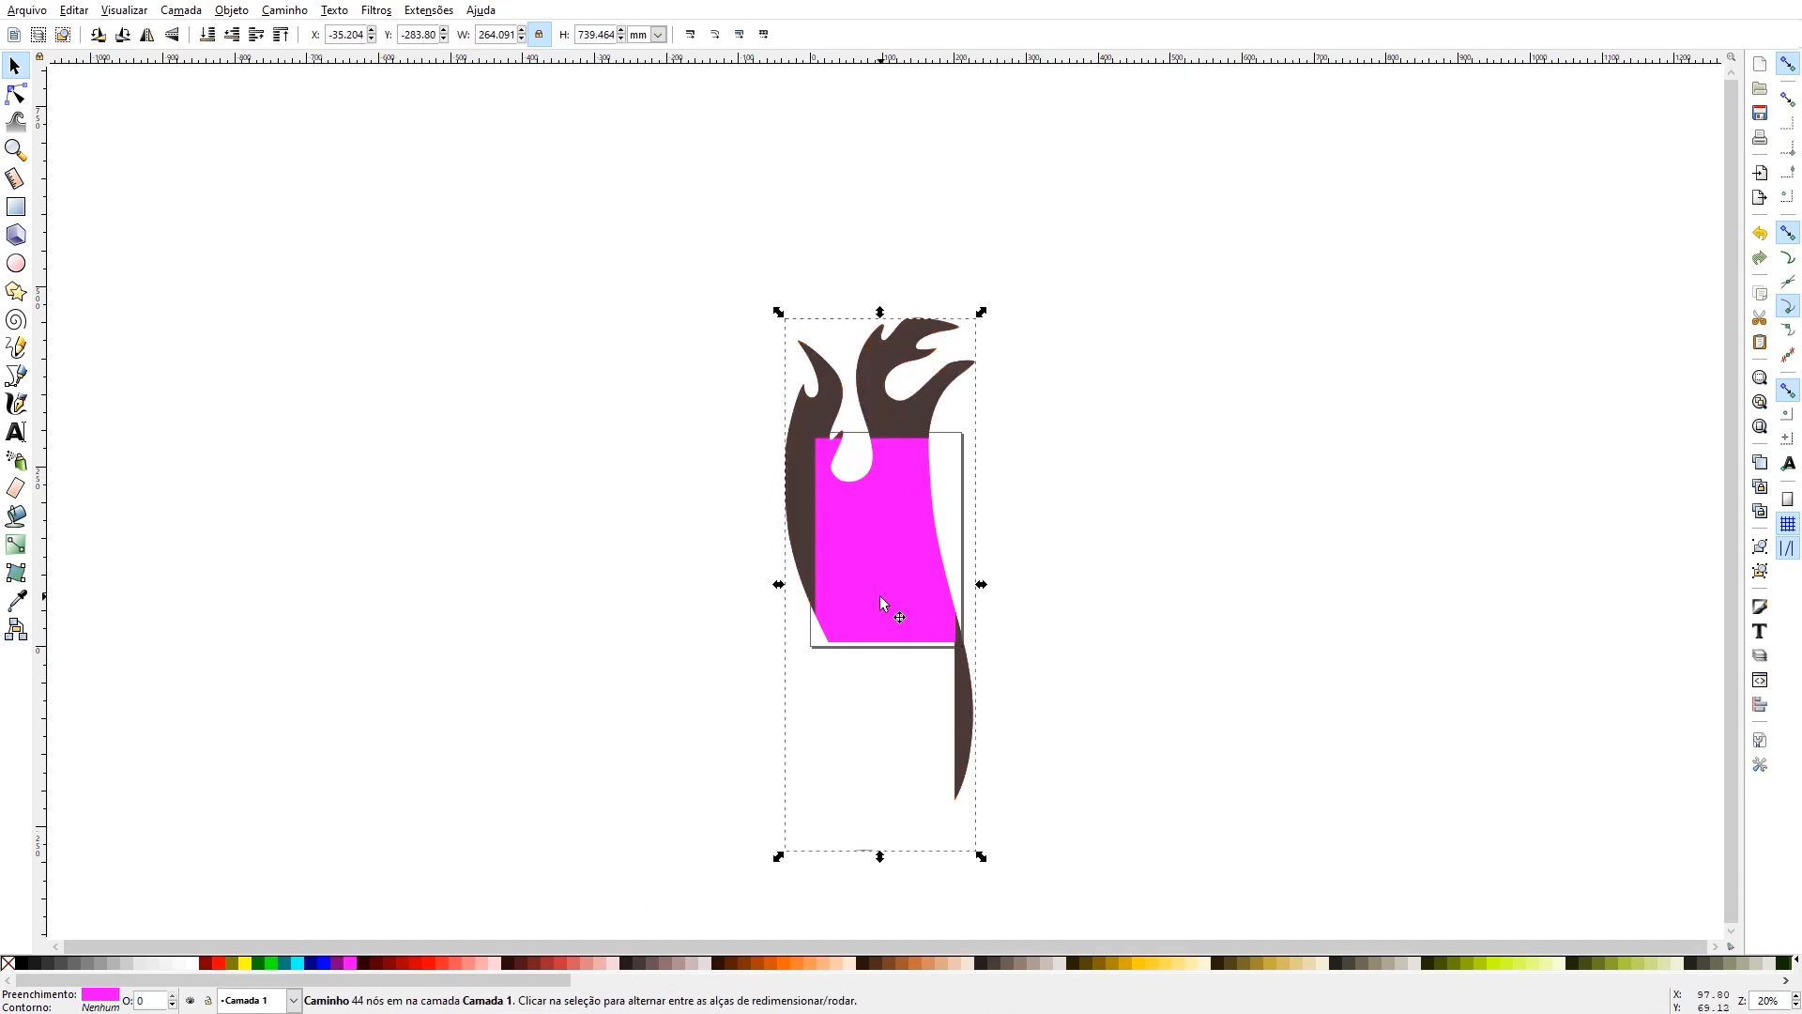
shift+click(797, 481)
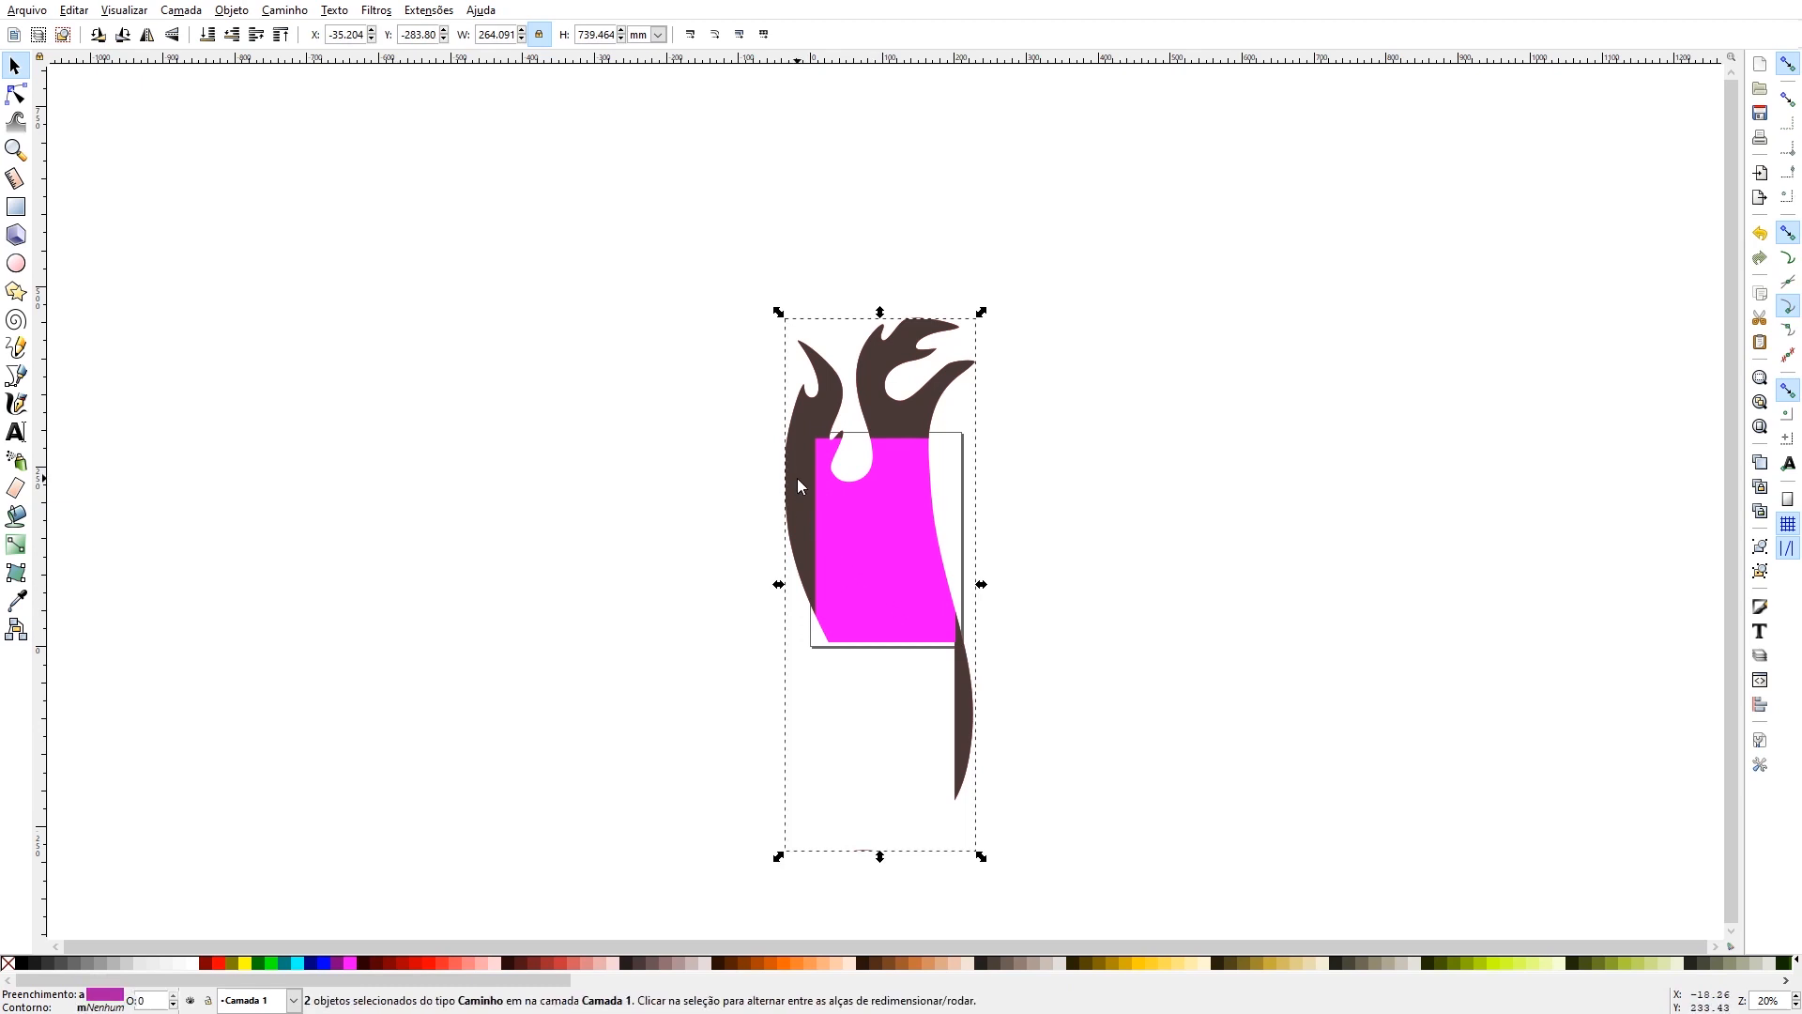
key(ctrl)
key(ctrl+minus)
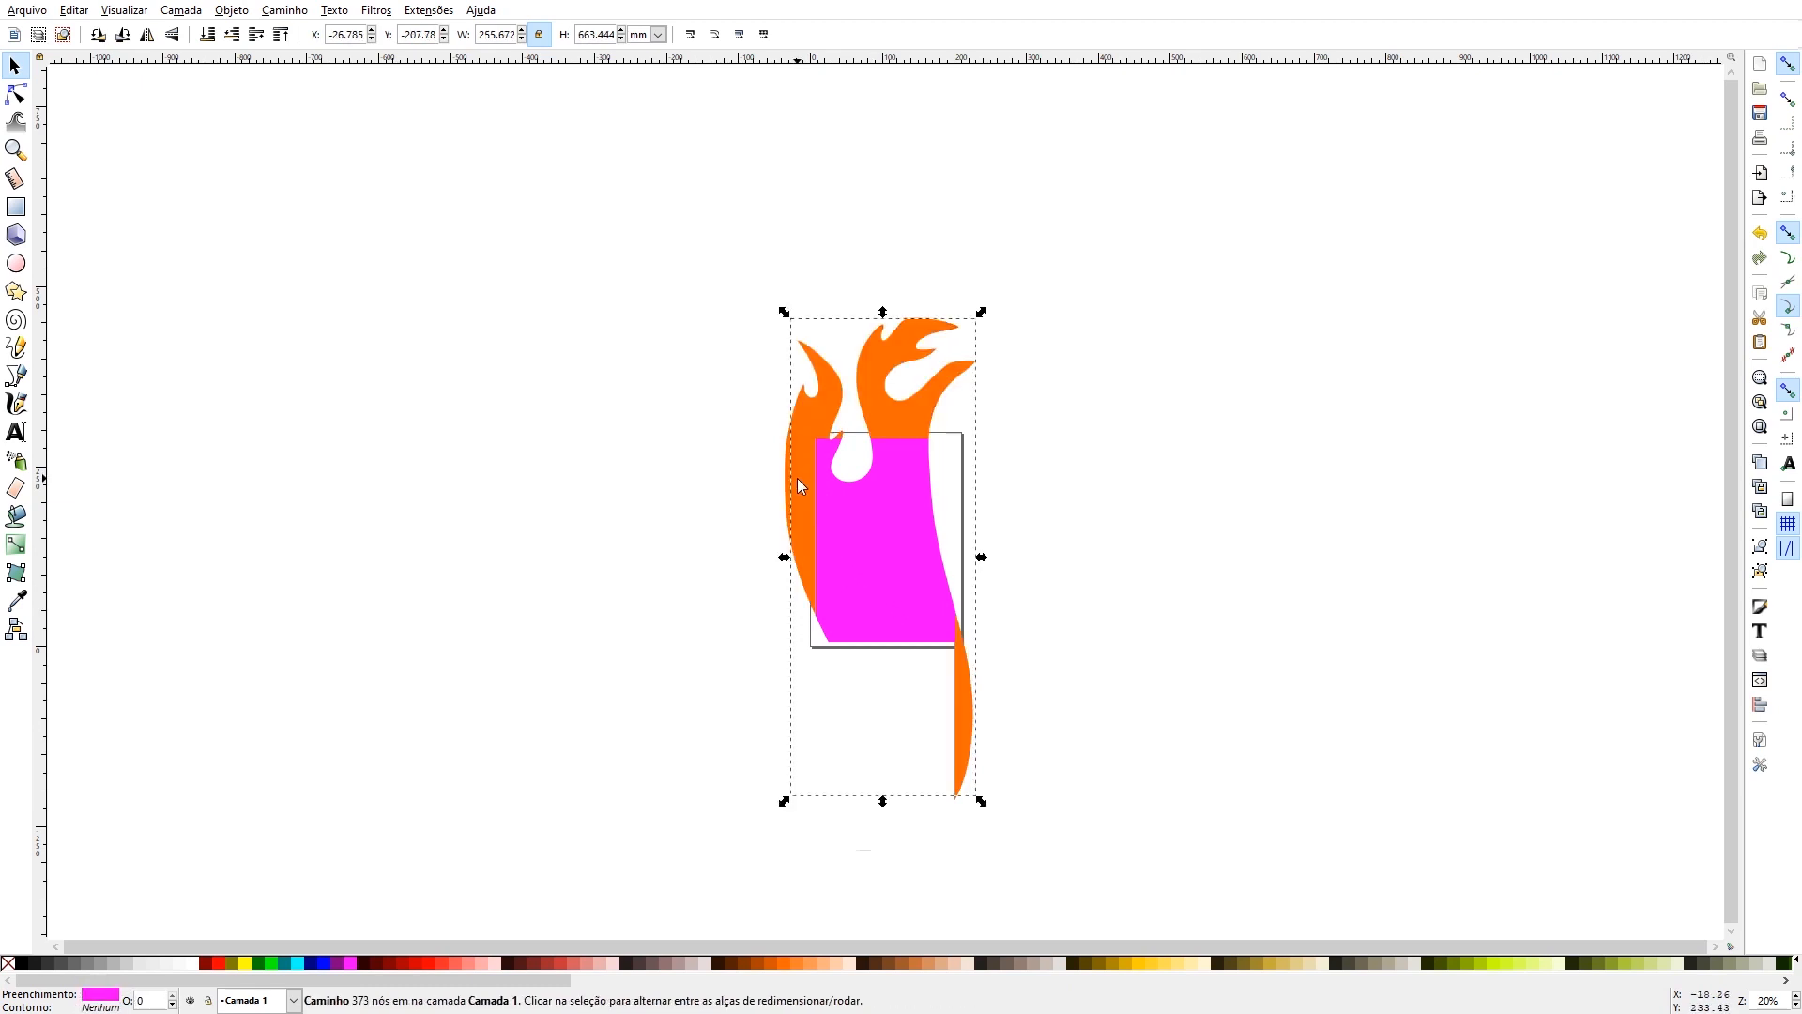
drag(808, 473, 1261, 386)
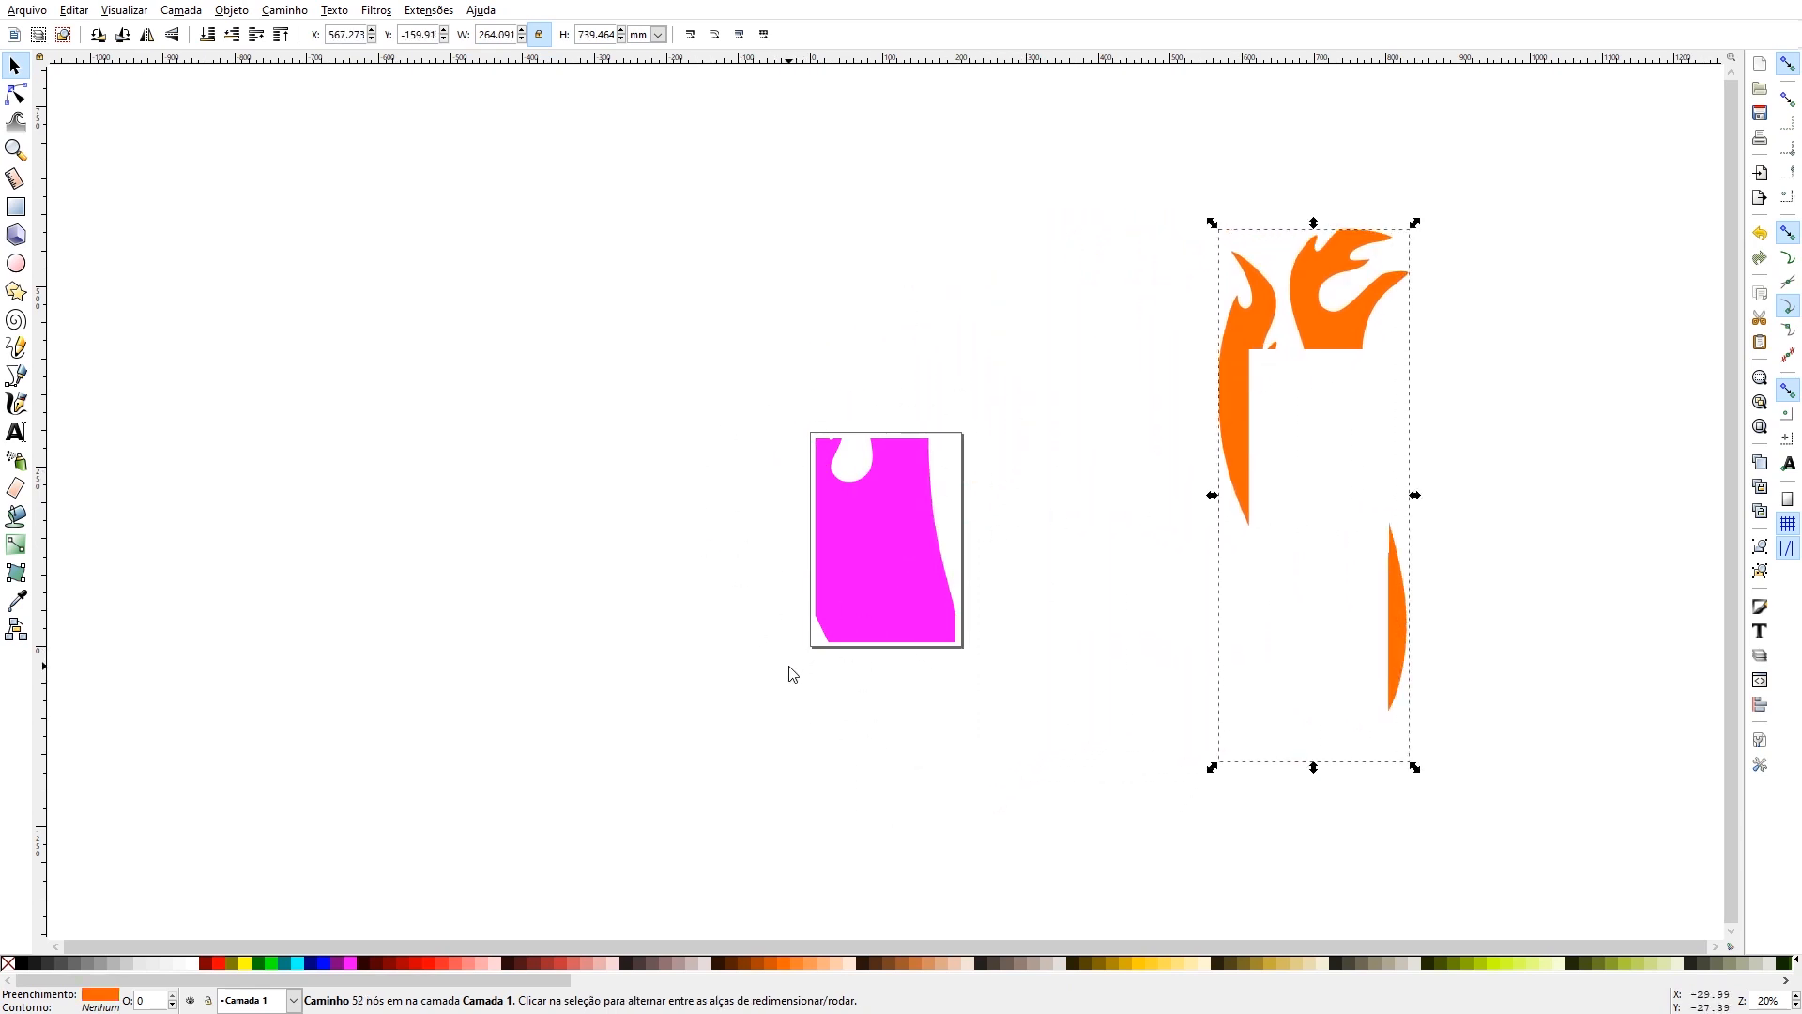
- Remove the fill from the magenta piece on the page and give it a black outline
click(875, 533)
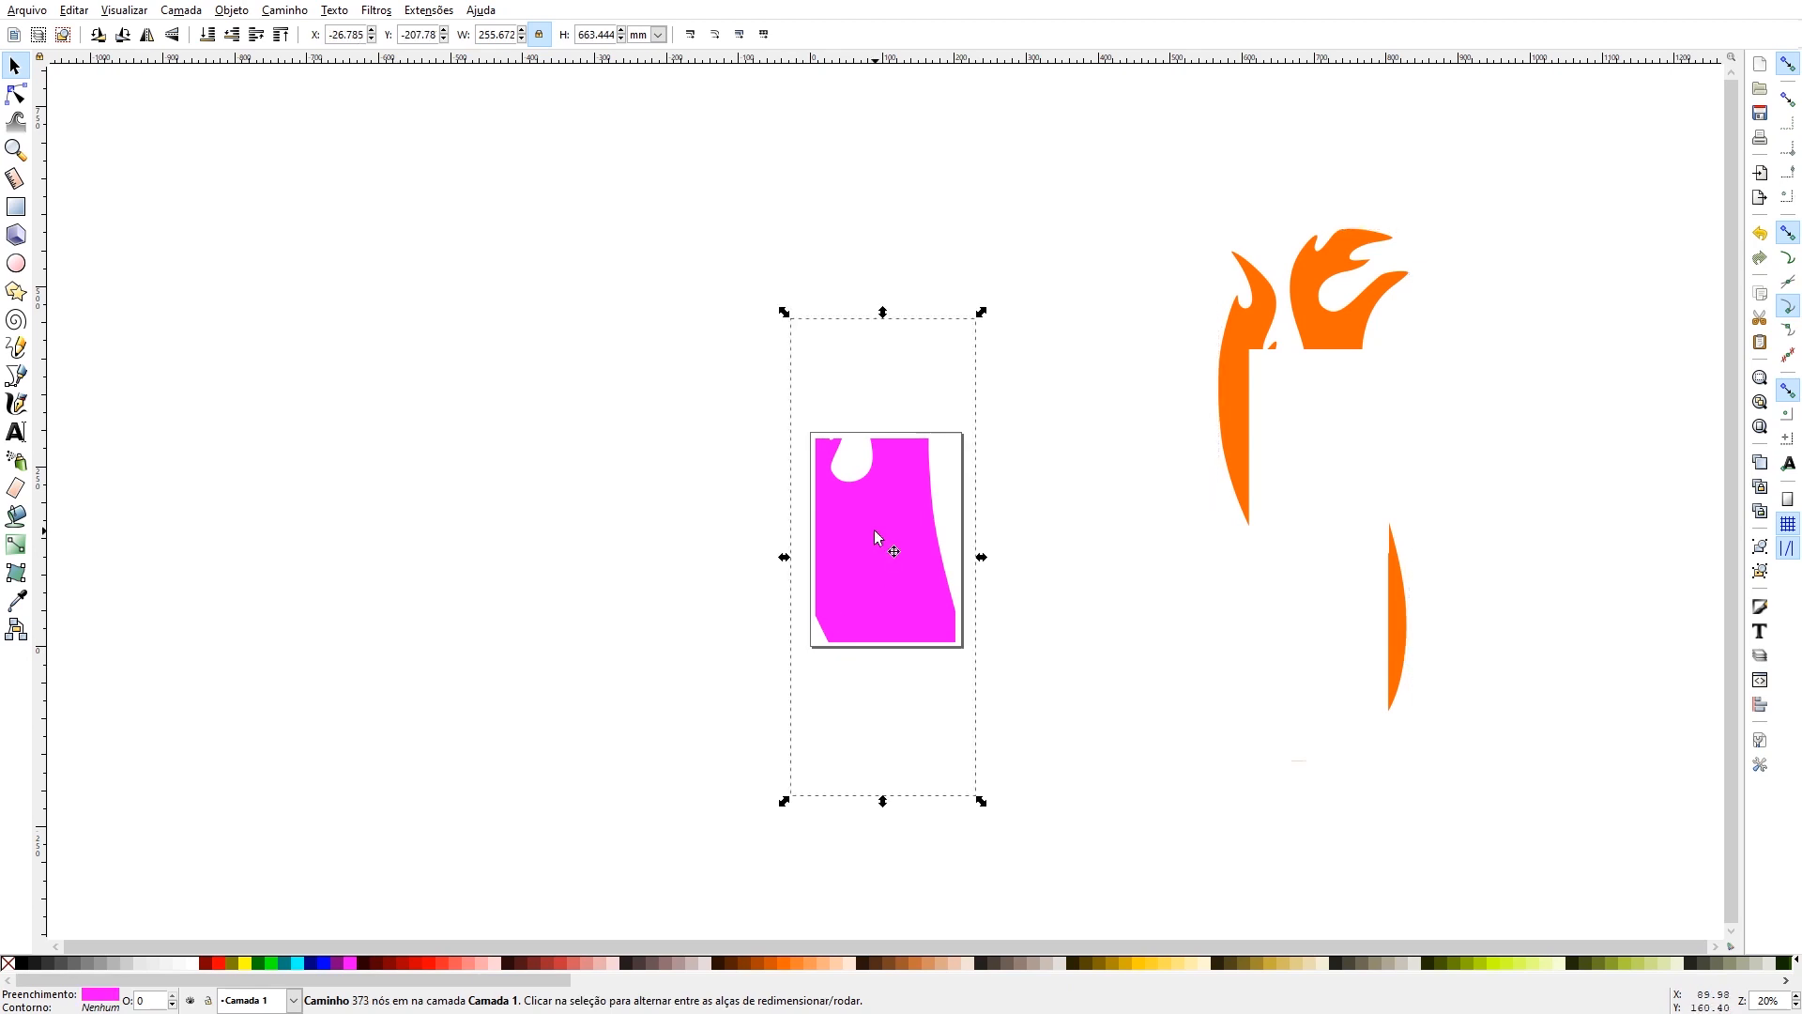
click(7, 962)
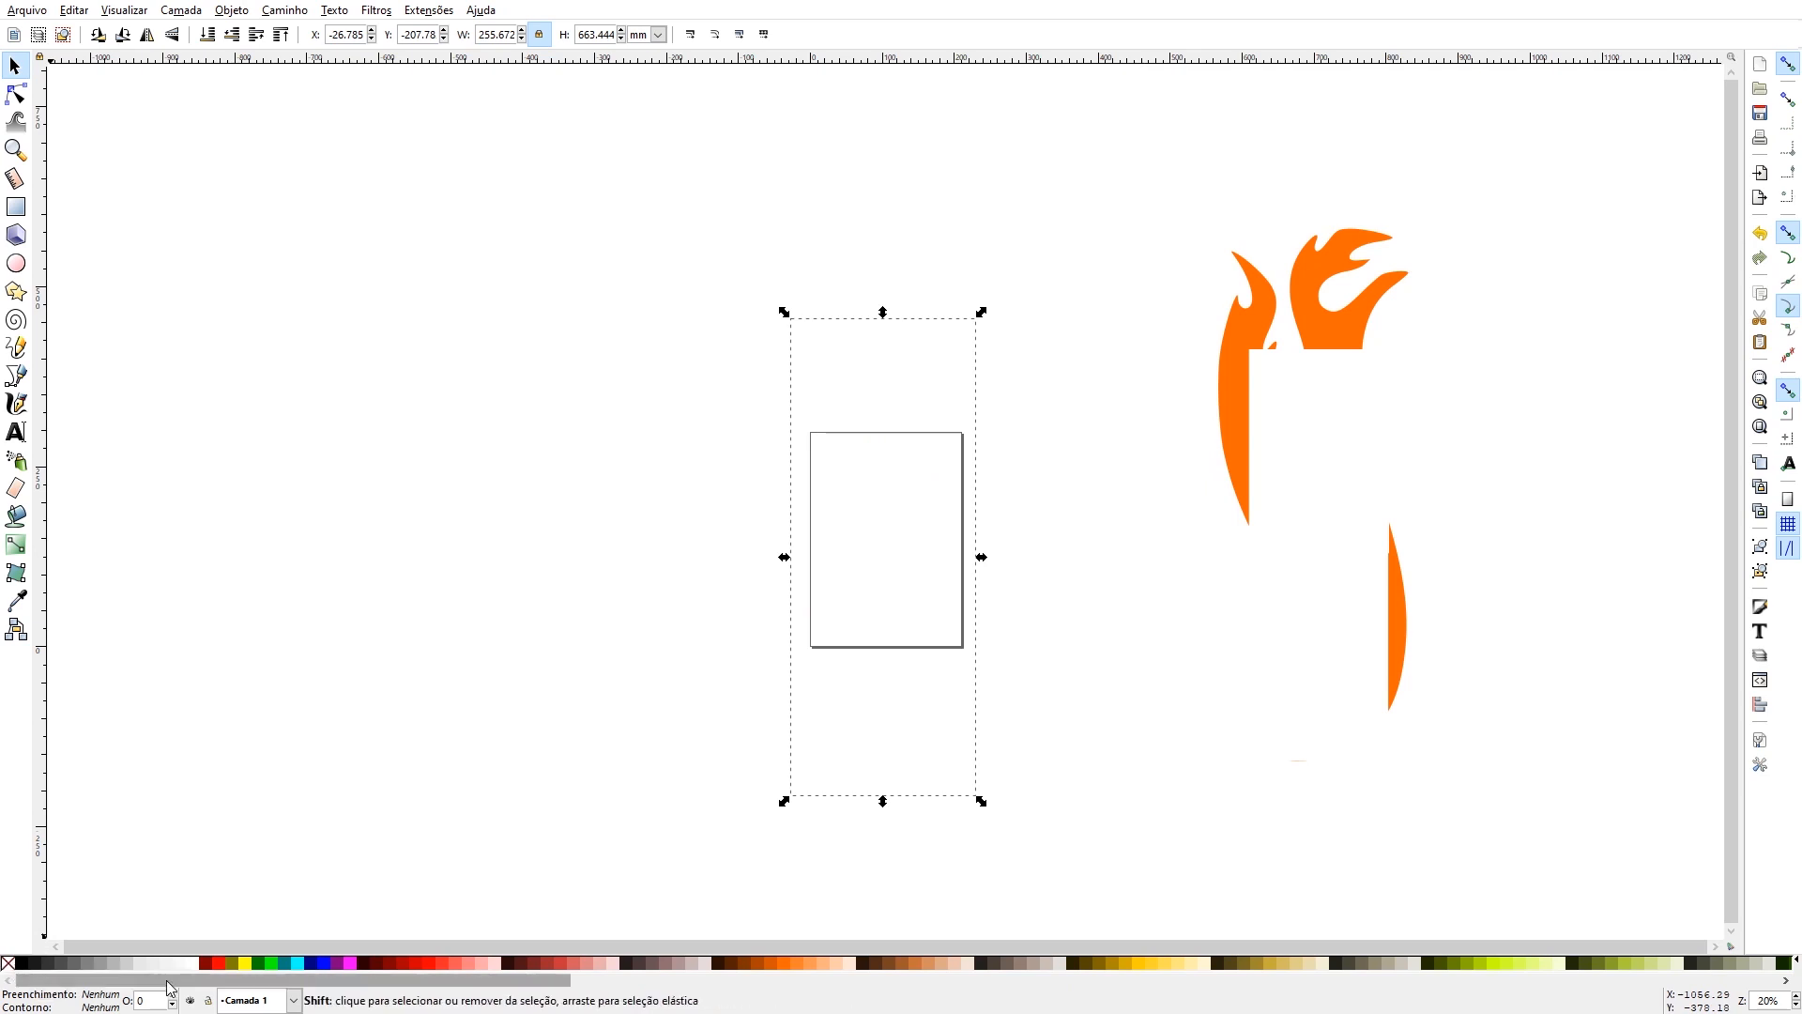
shift+click(24, 964)
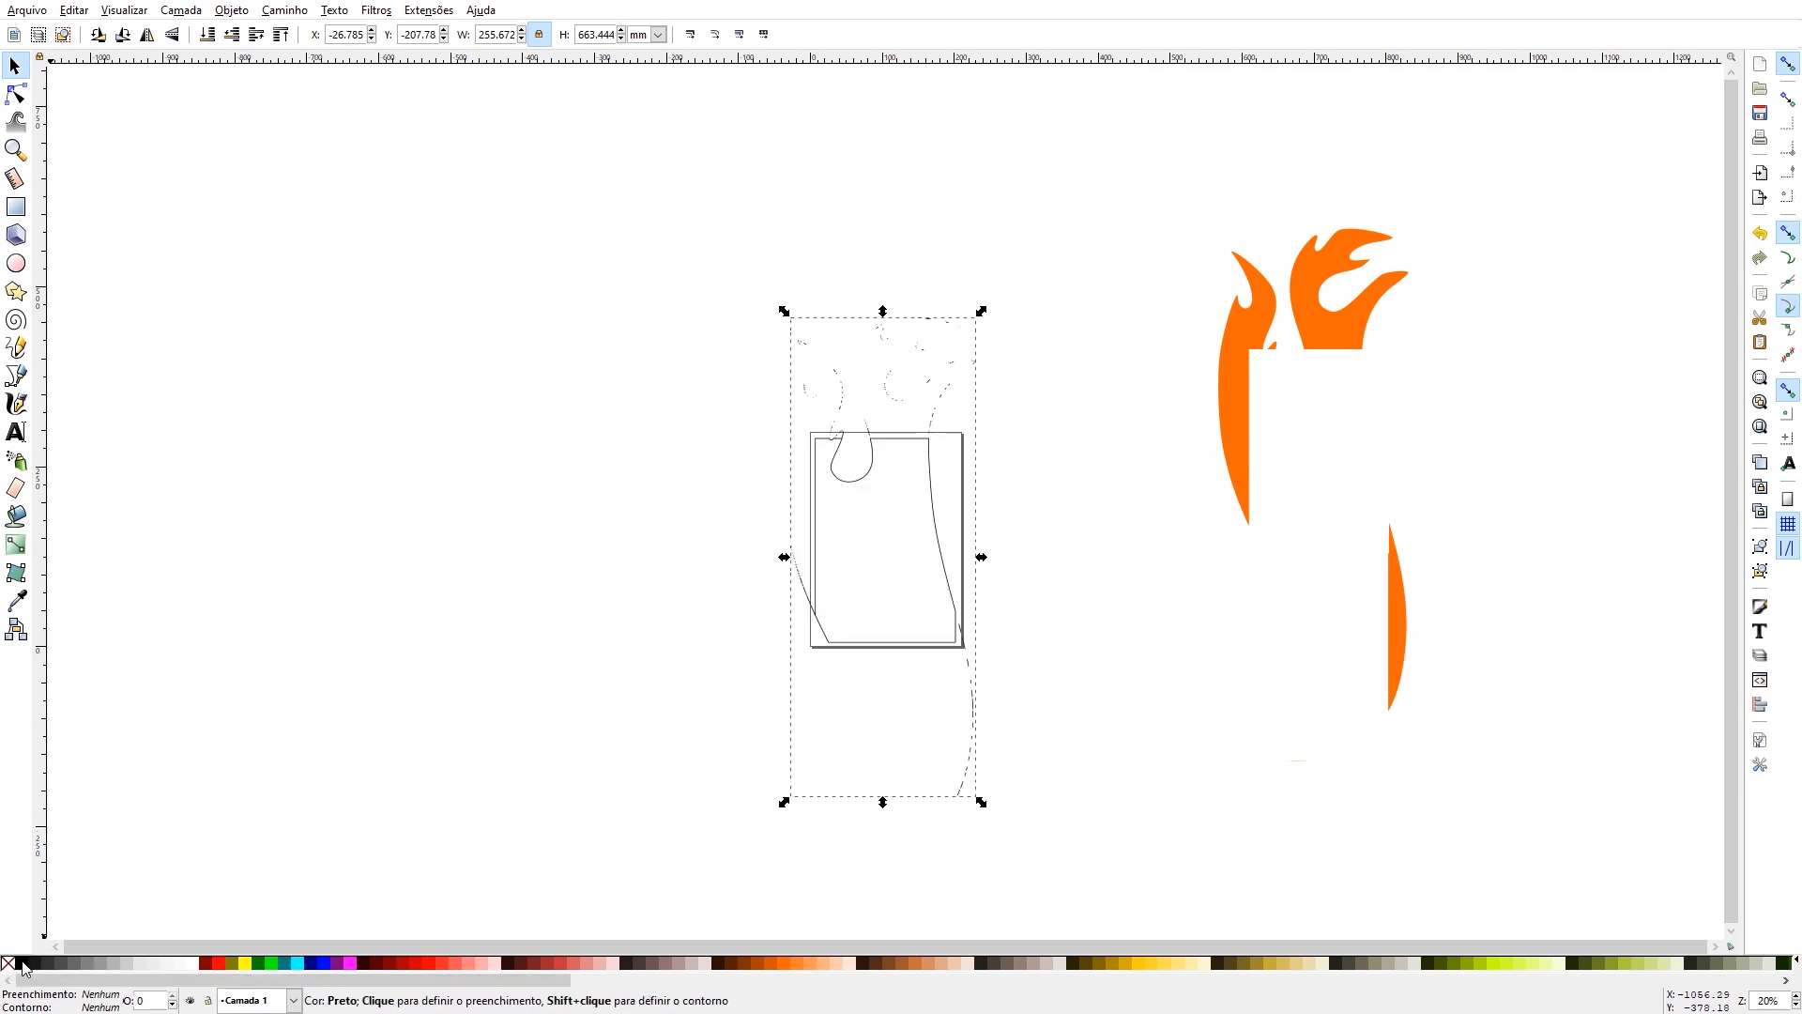
key(plus)
key(plus)
key(plus)
key(plus)
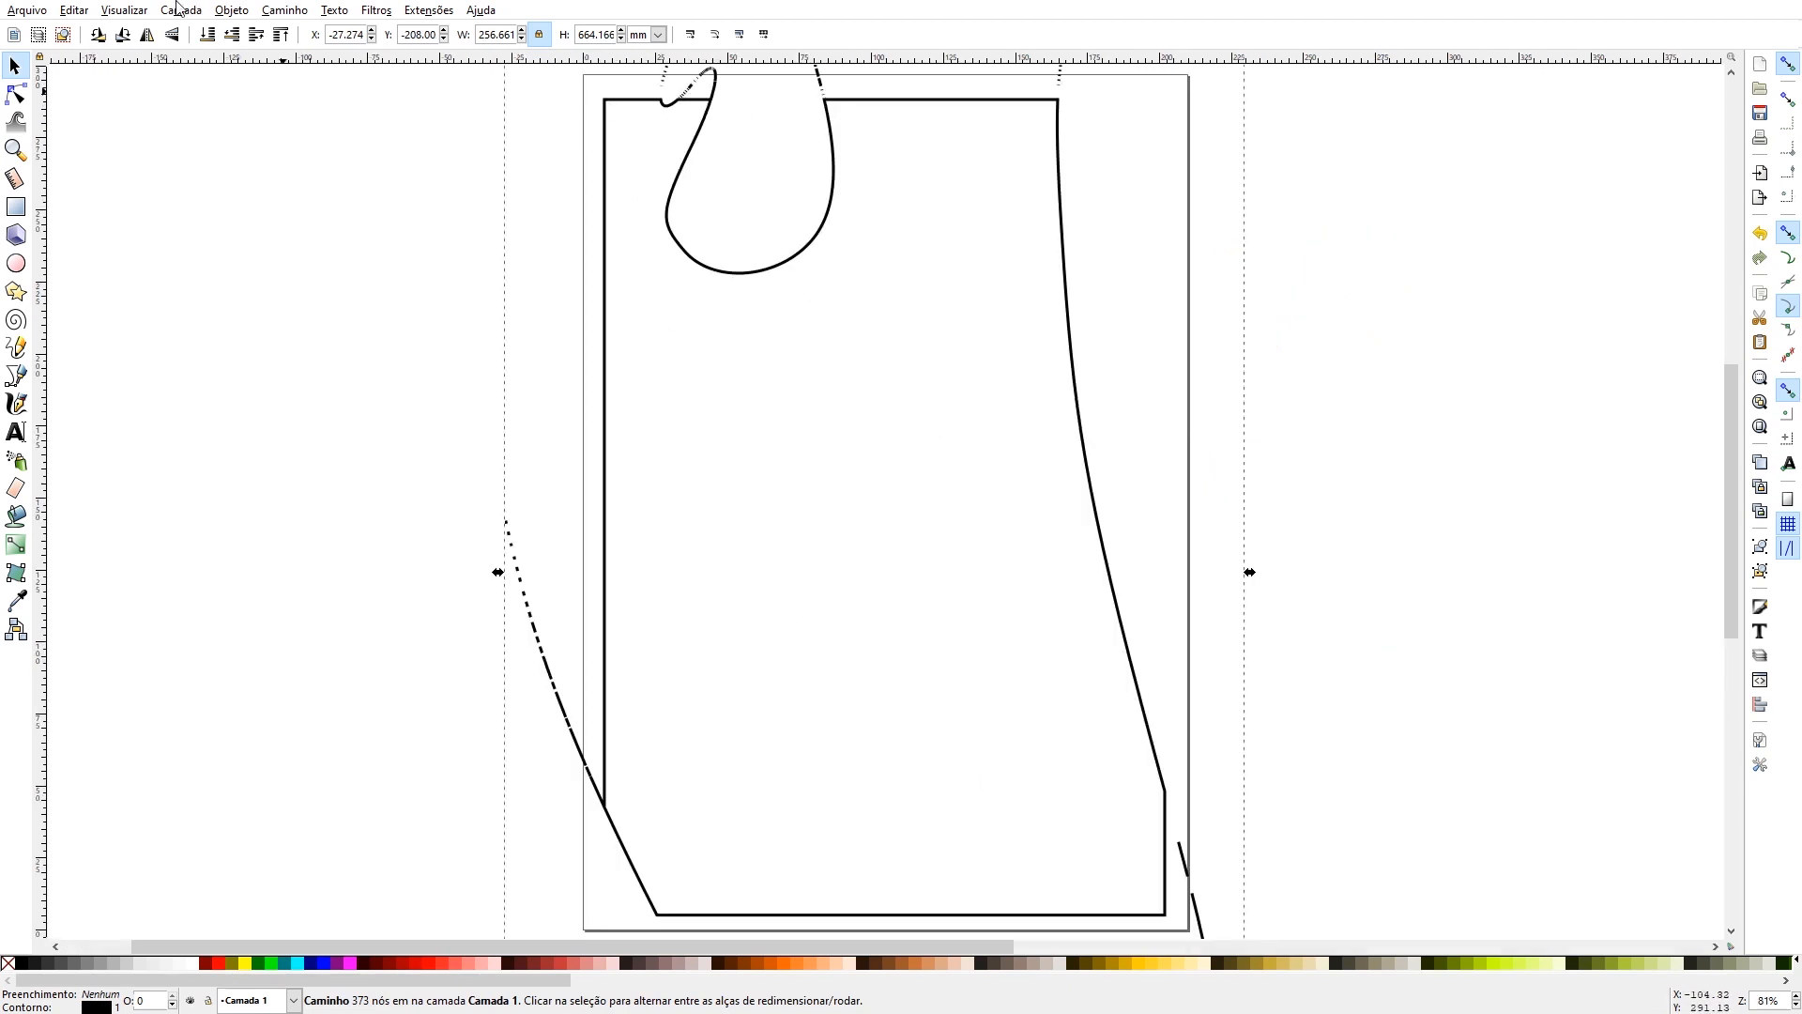
- Save the page to the desktop as the PDF "parte 2 simbolo para impressao", using the document's page size
click(28, 10)
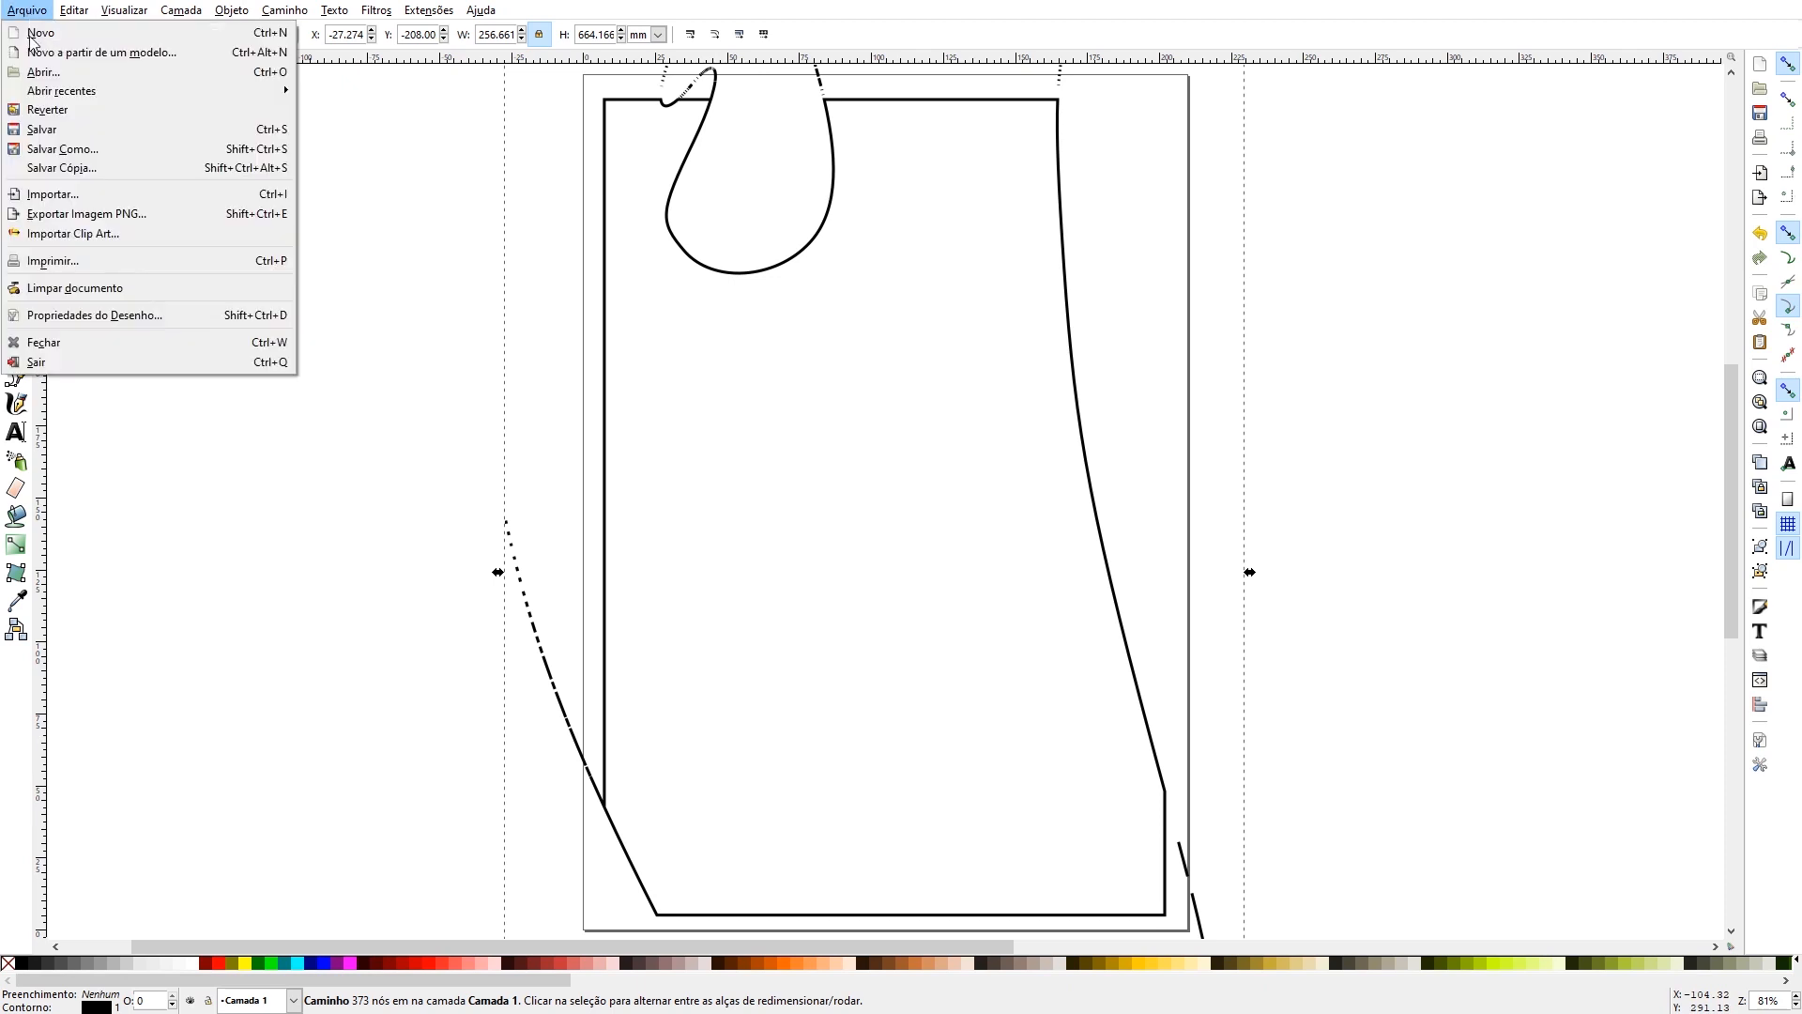
click(85, 150)
click(224, 638)
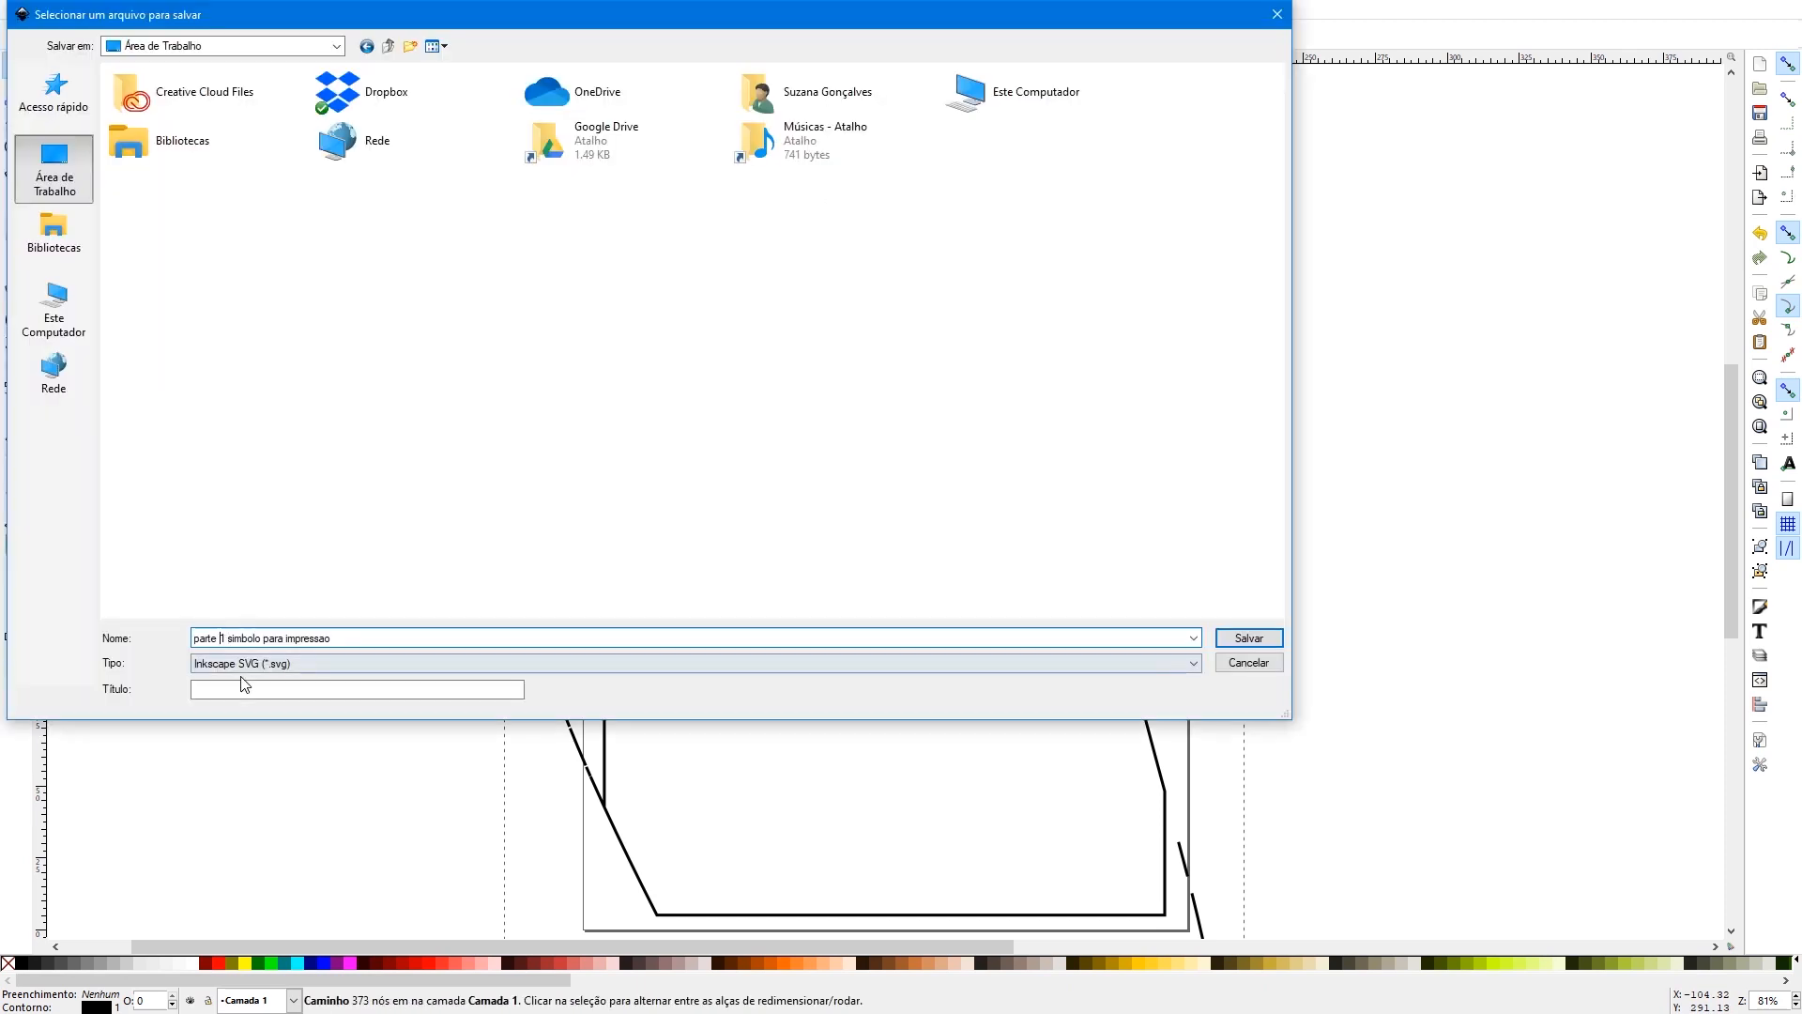
key(BackSpace)
text(2)
click(289, 663)
click(285, 737)
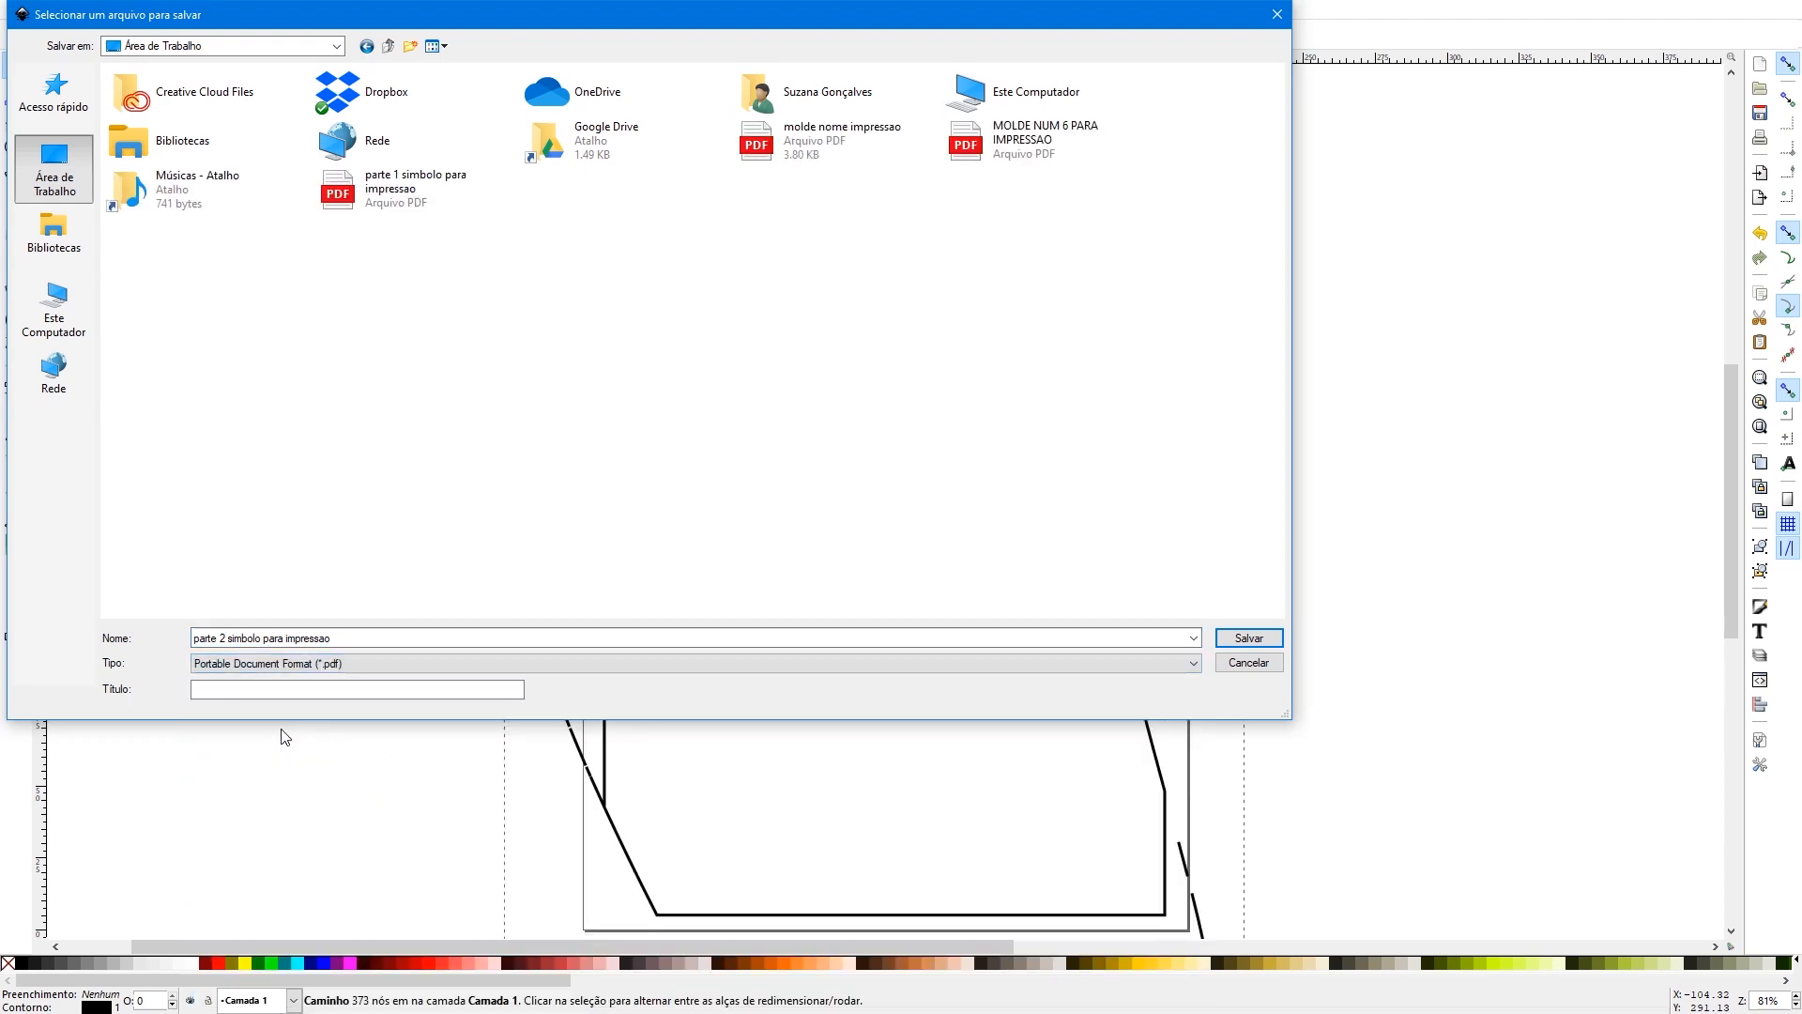
click(1254, 640)
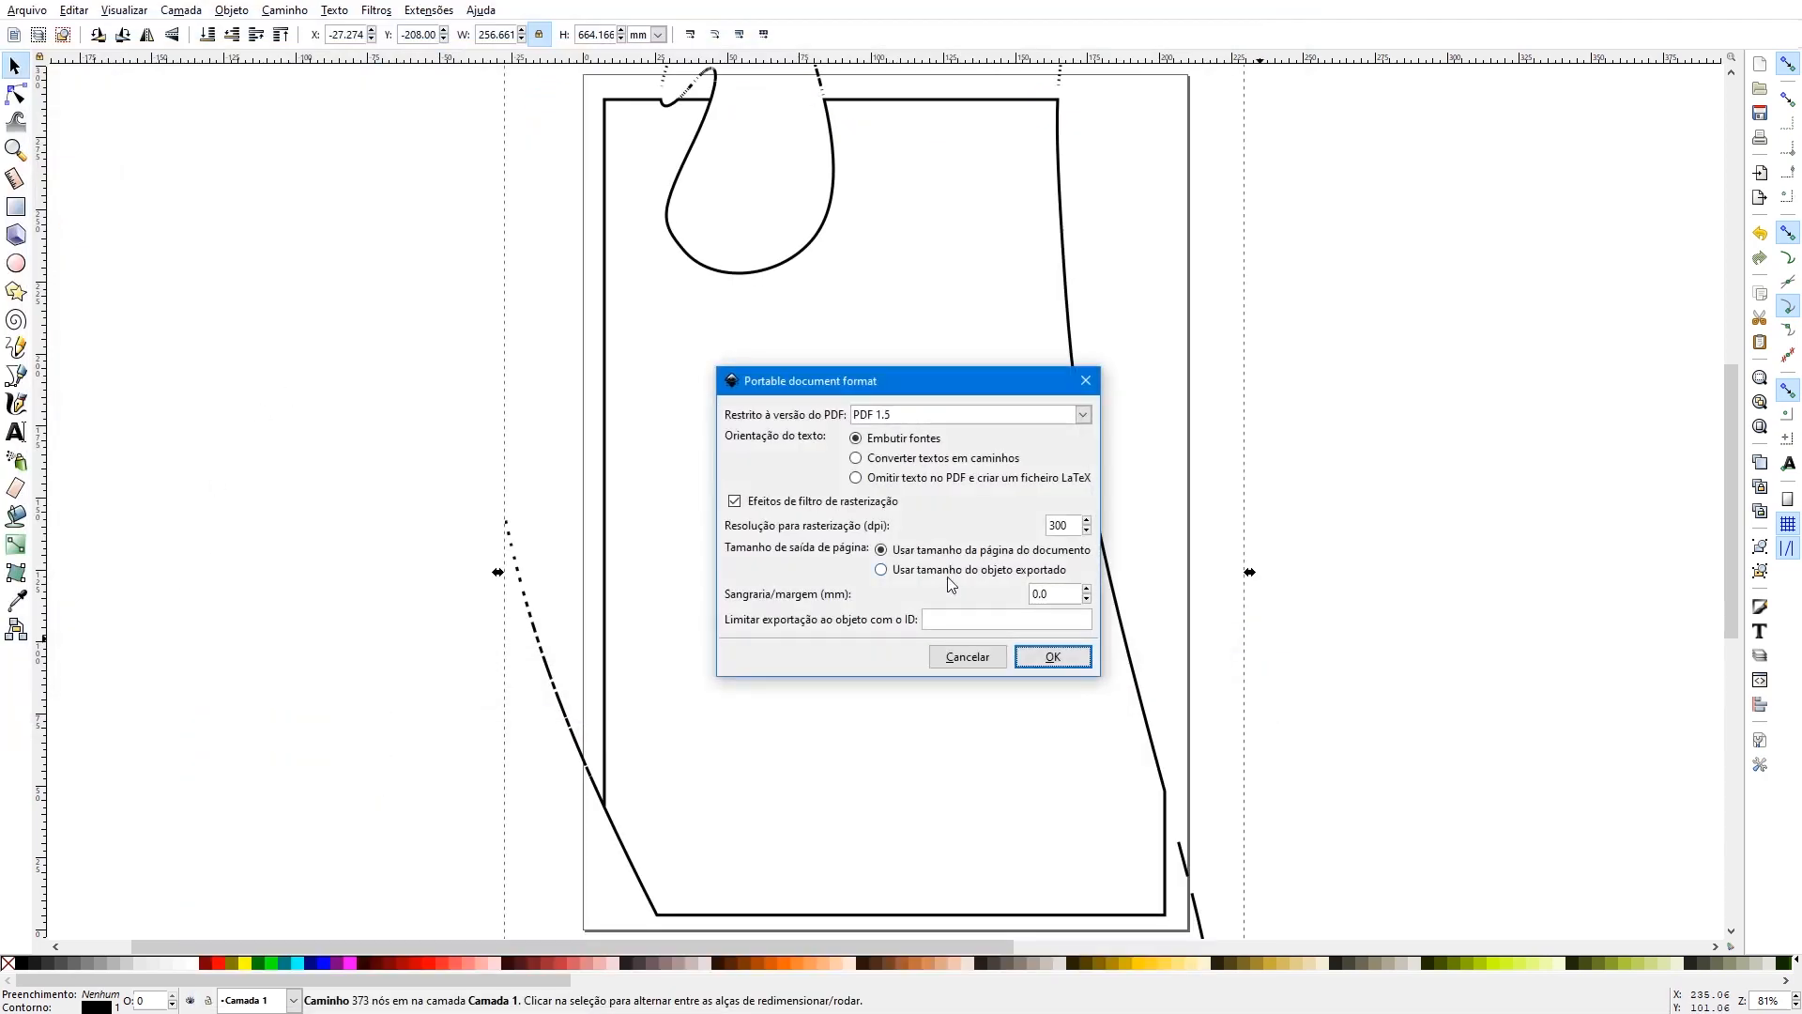
click(1052, 656)
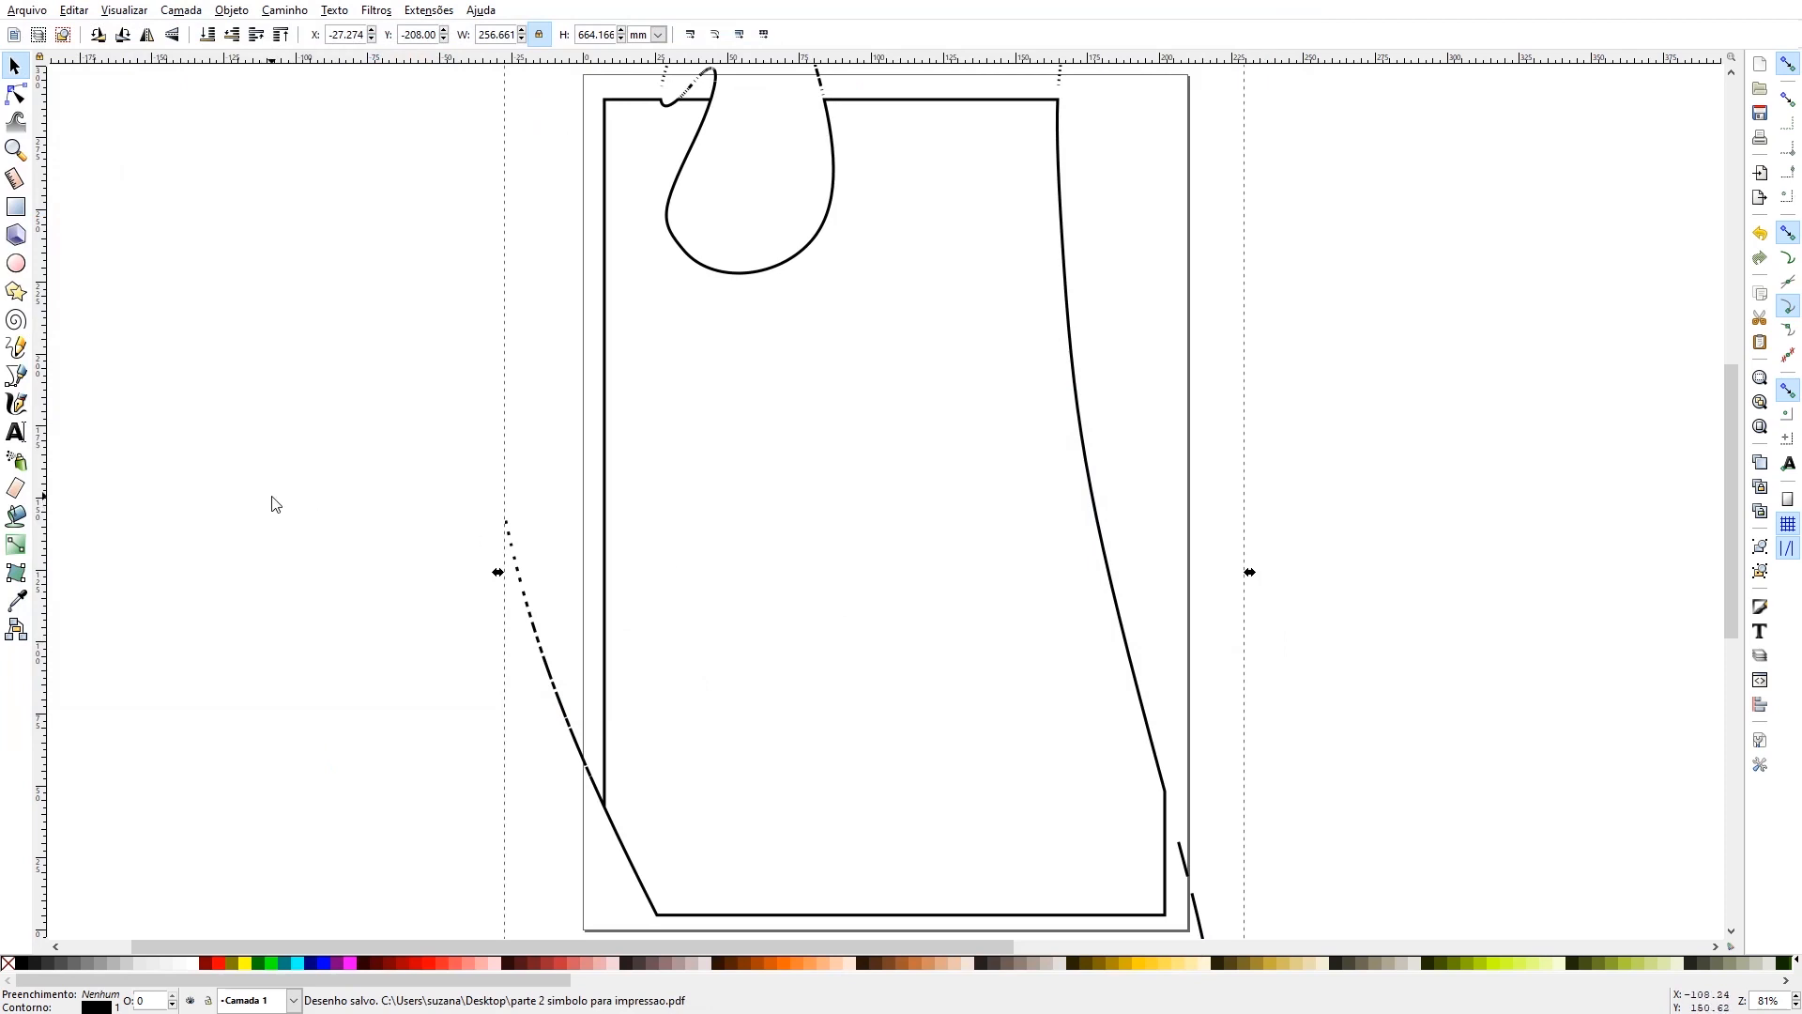
- Delete the black-outlined piece from the page
click(16, 151)
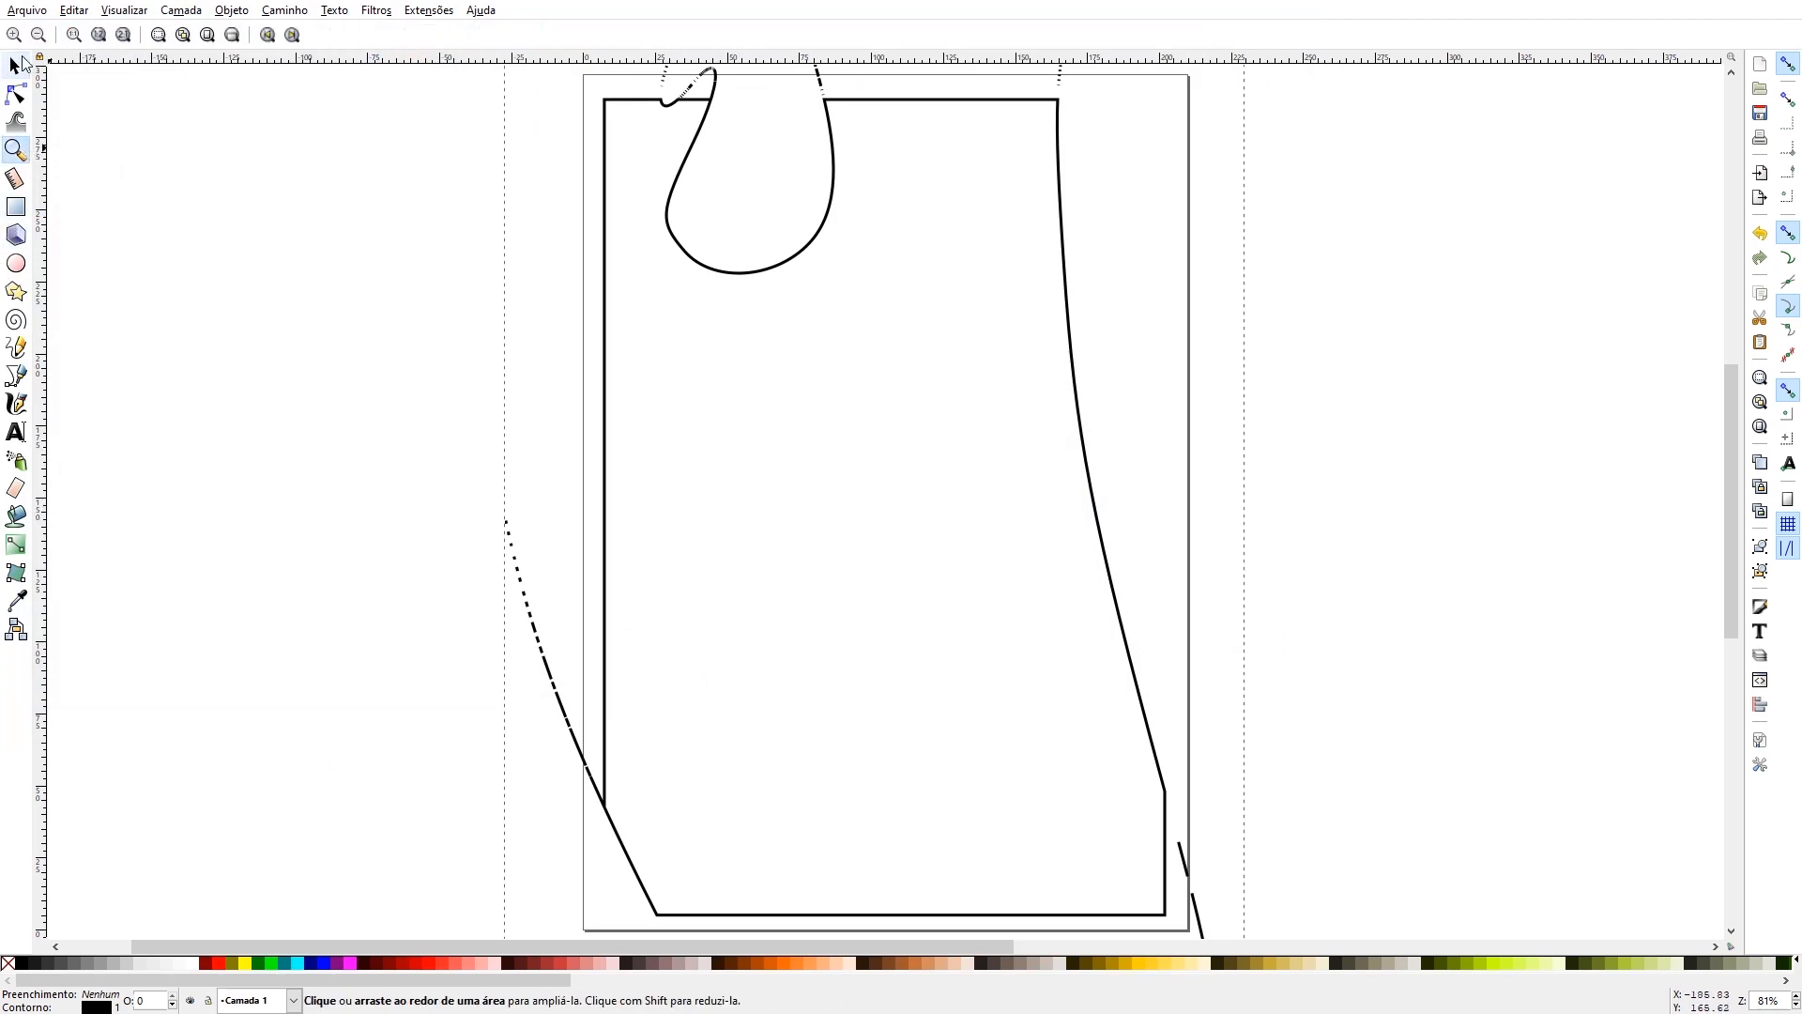
click(39, 41)
click(38, 42)
click(38, 43)
click(38, 43)
click(38, 43)
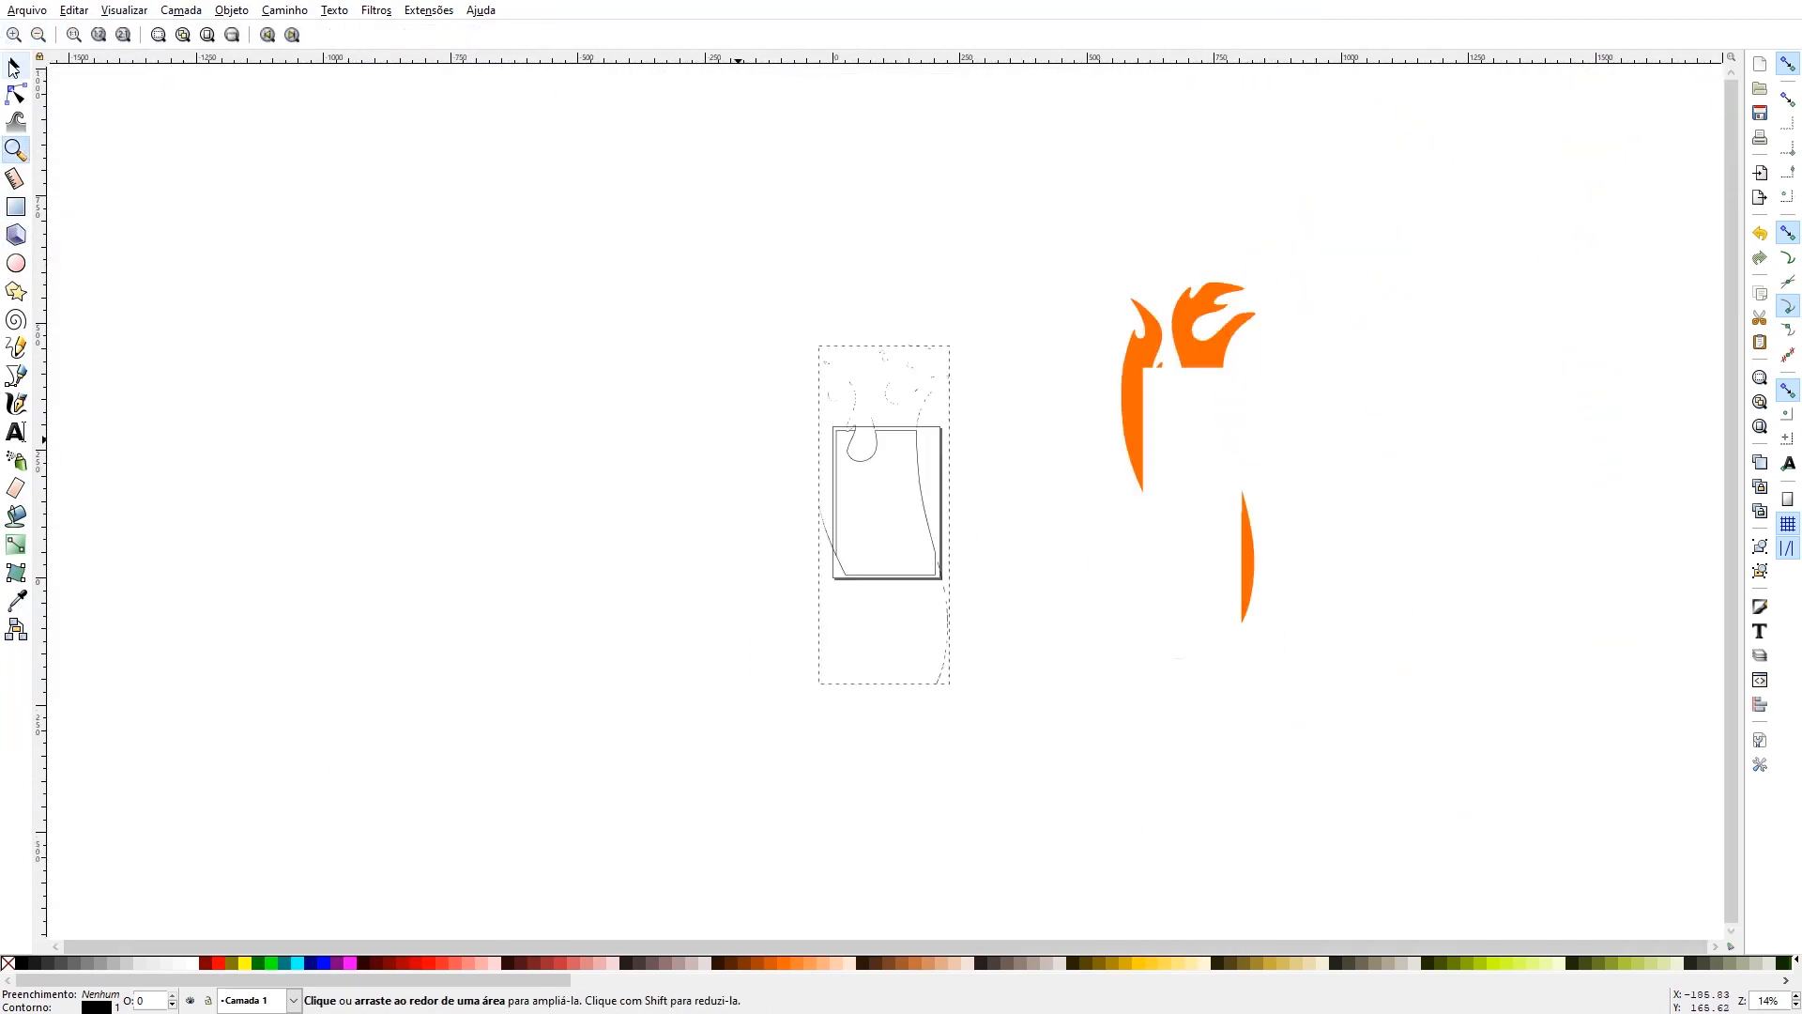
click(14, 65)
click(1025, 436)
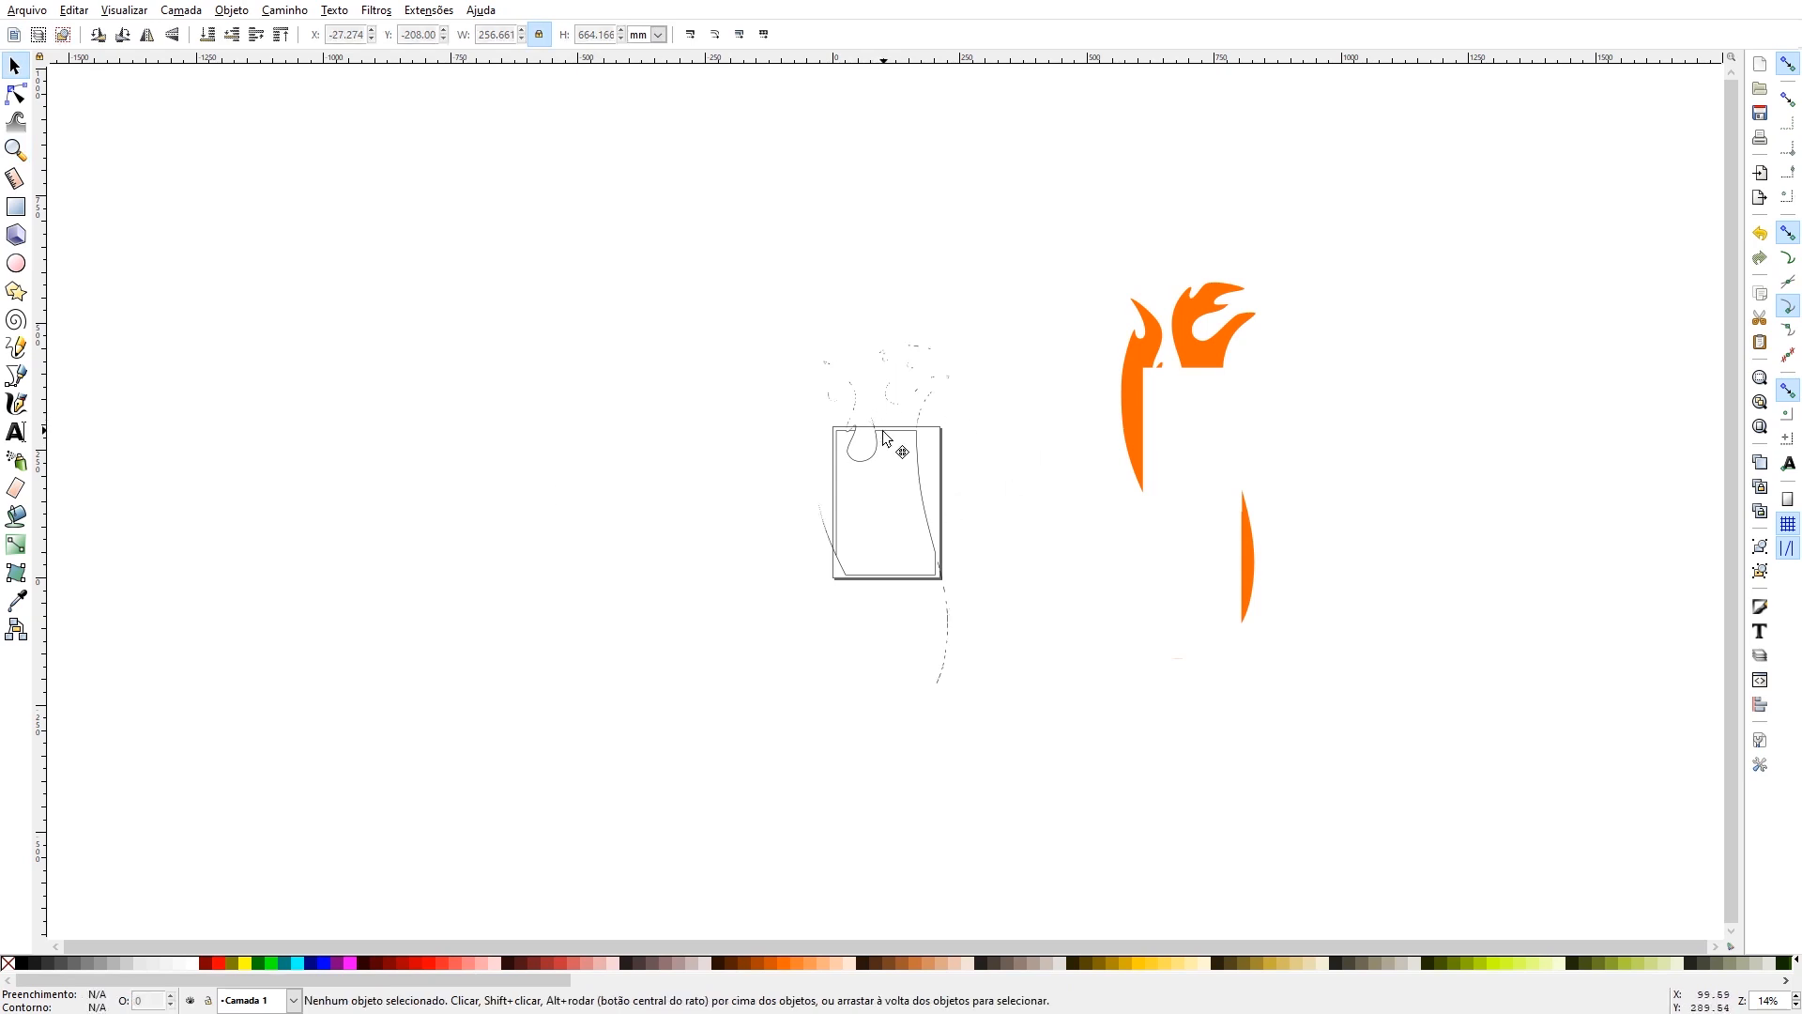
click(892, 437)
key(Delete)
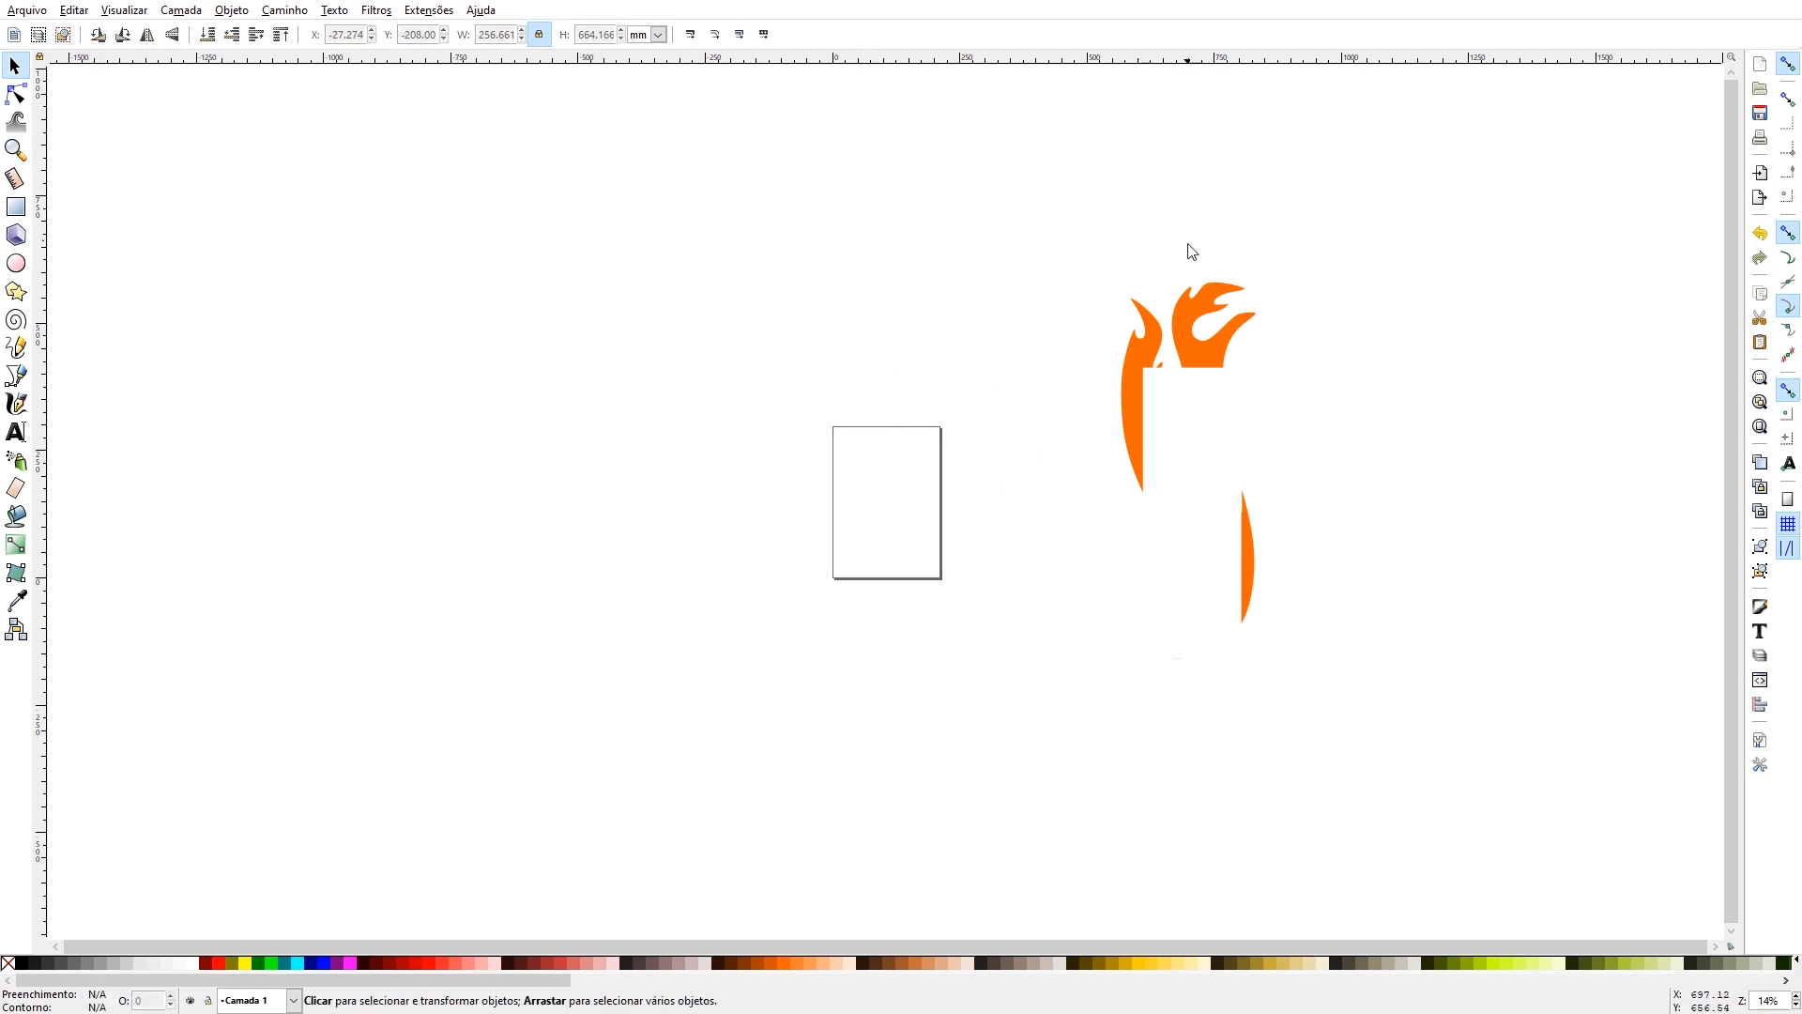
- Move the remaining orange flame pieces to the left of the page and delete the tiny stray fragment below them
drag(1161, 341, 612, 309)
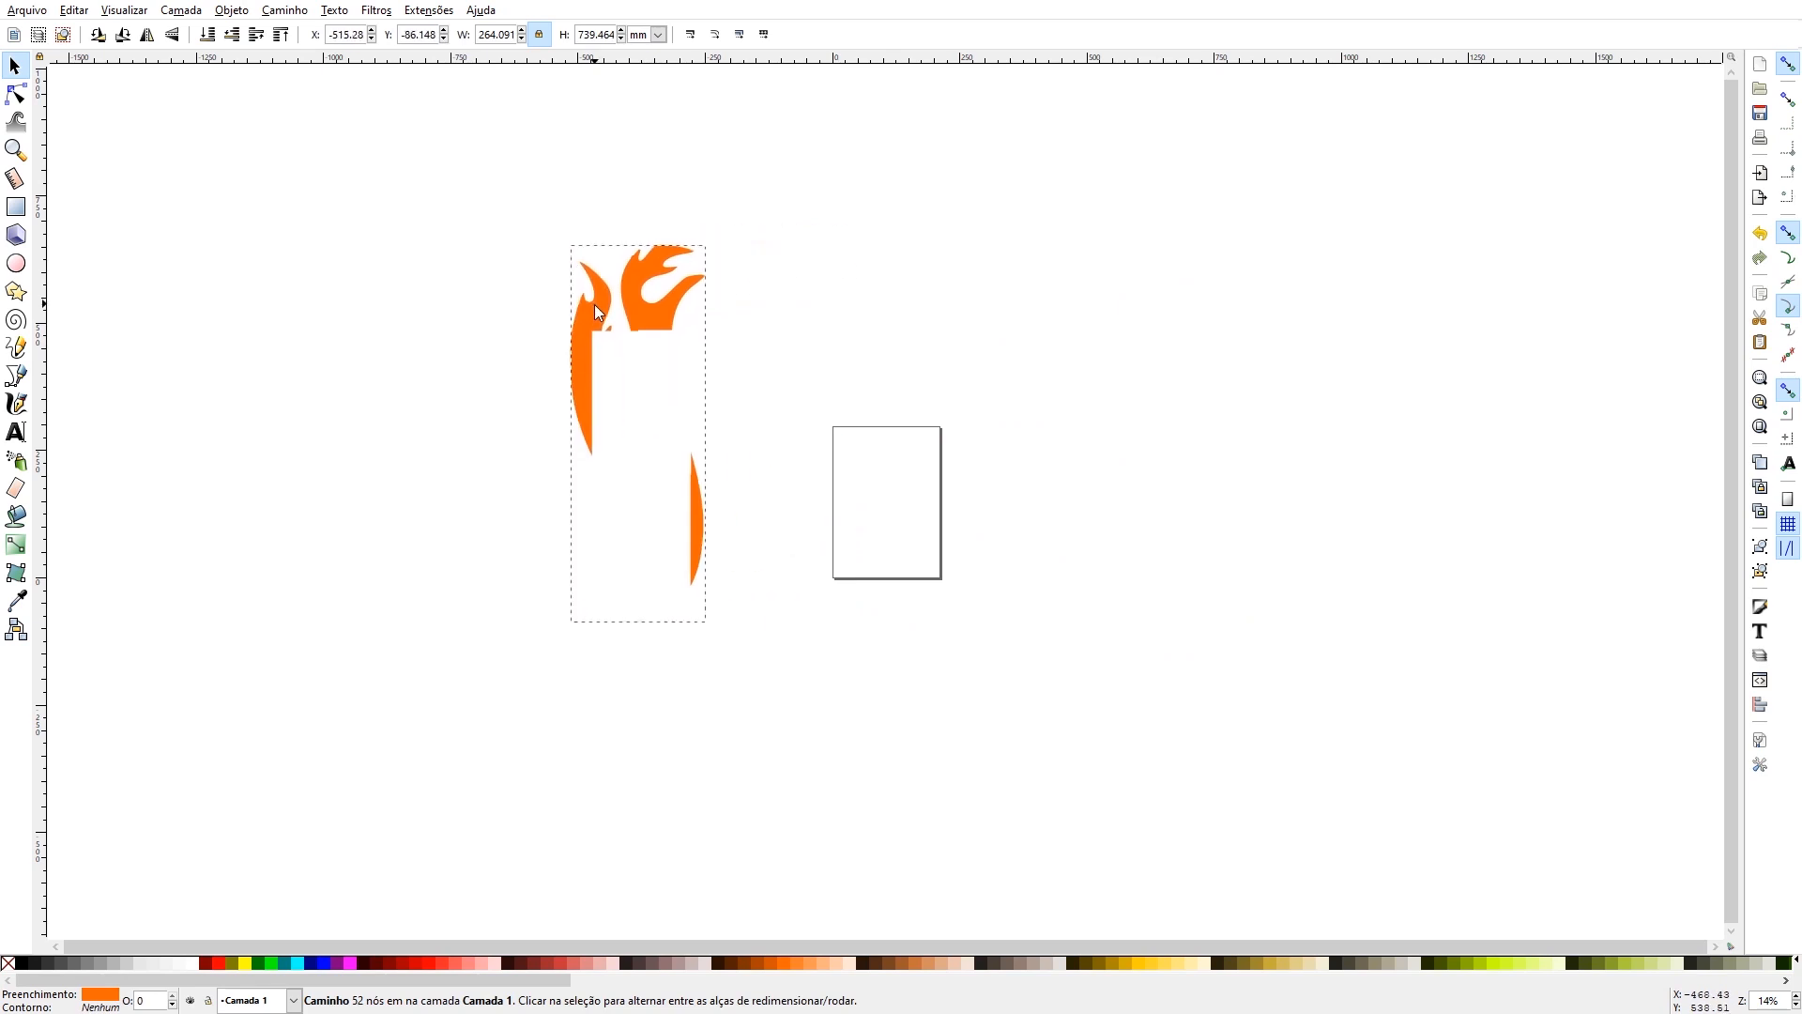
double_click(697, 544)
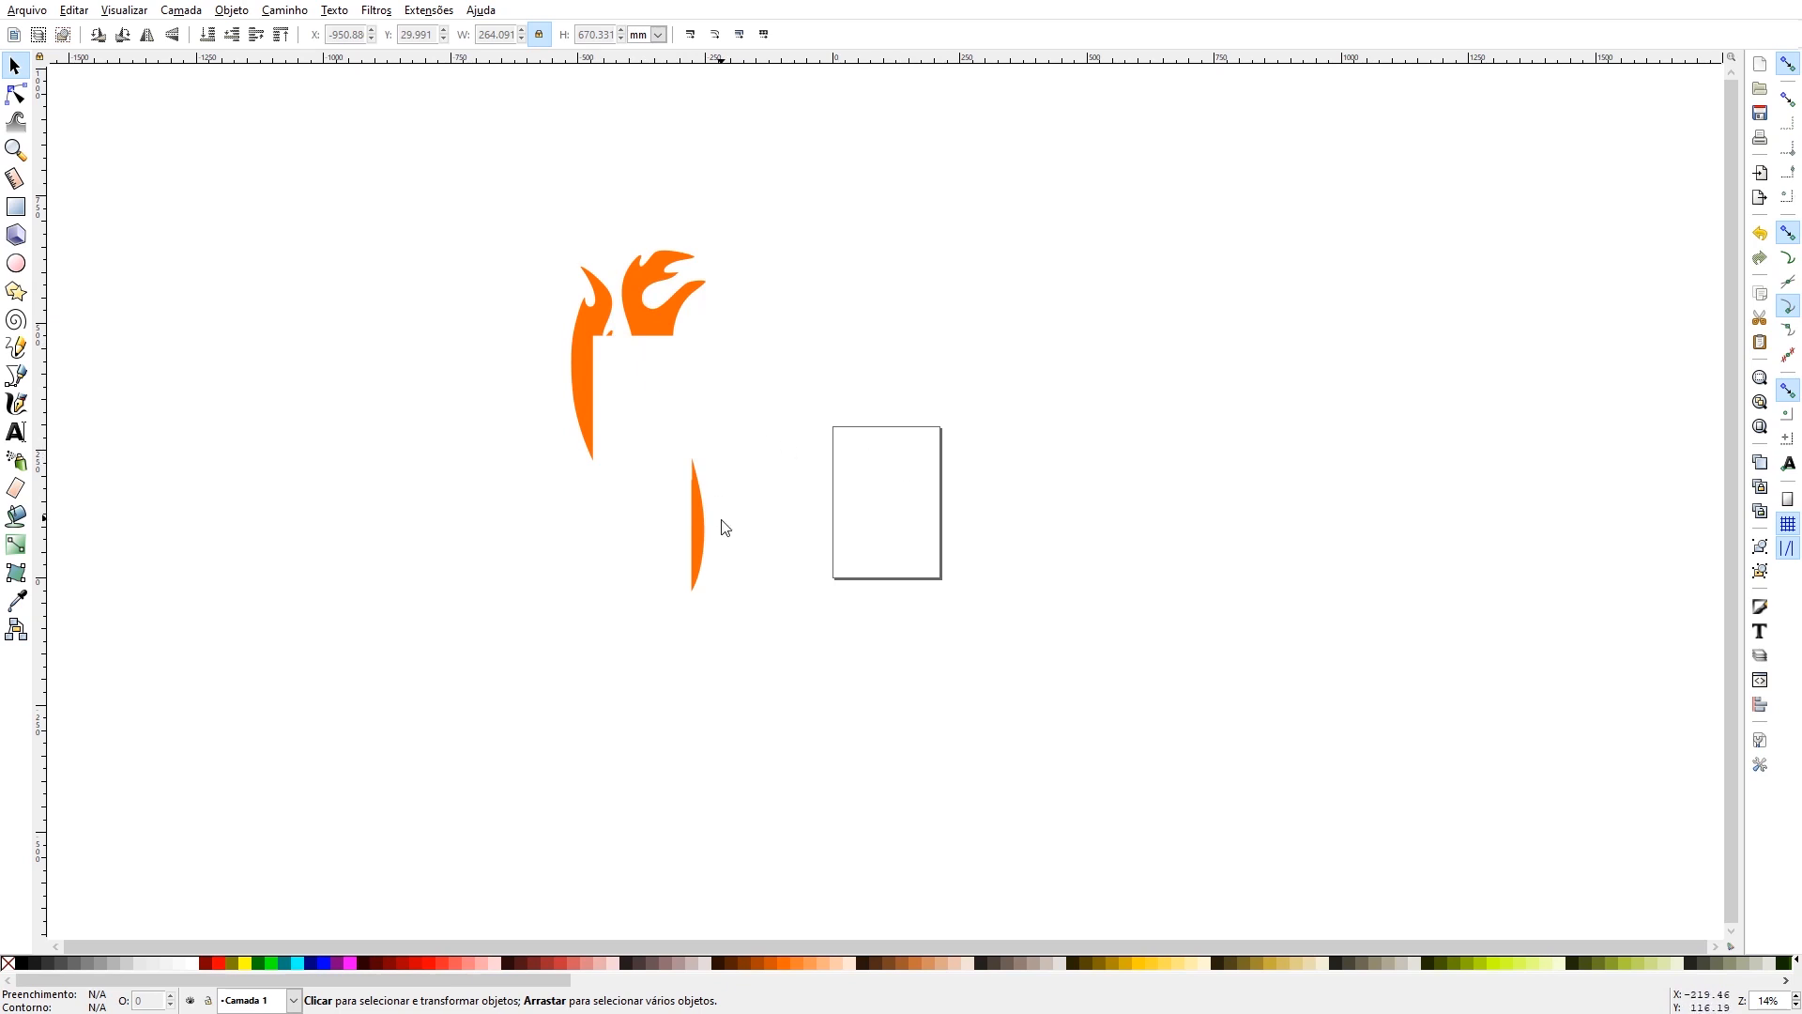
click(690, 493)
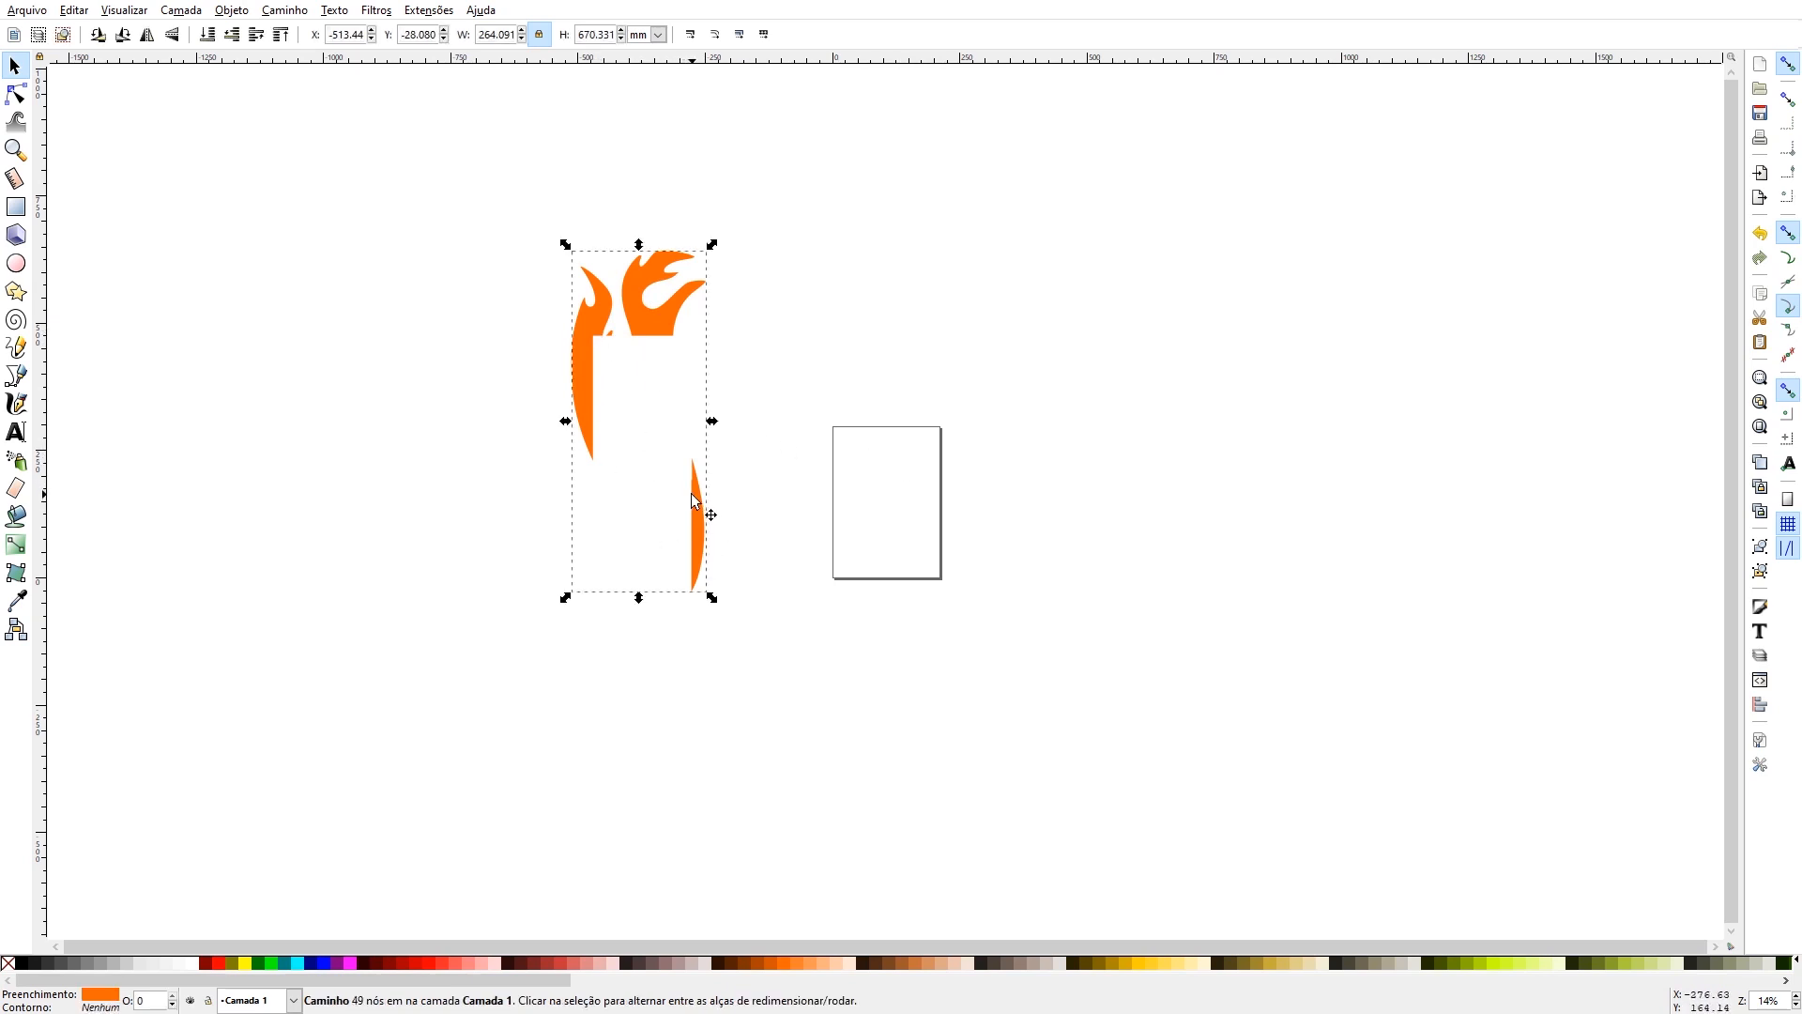
- Duplicate the orange flame pieces and place the duplicate over the page
key(ctrl+c)
key(ctrl+v)
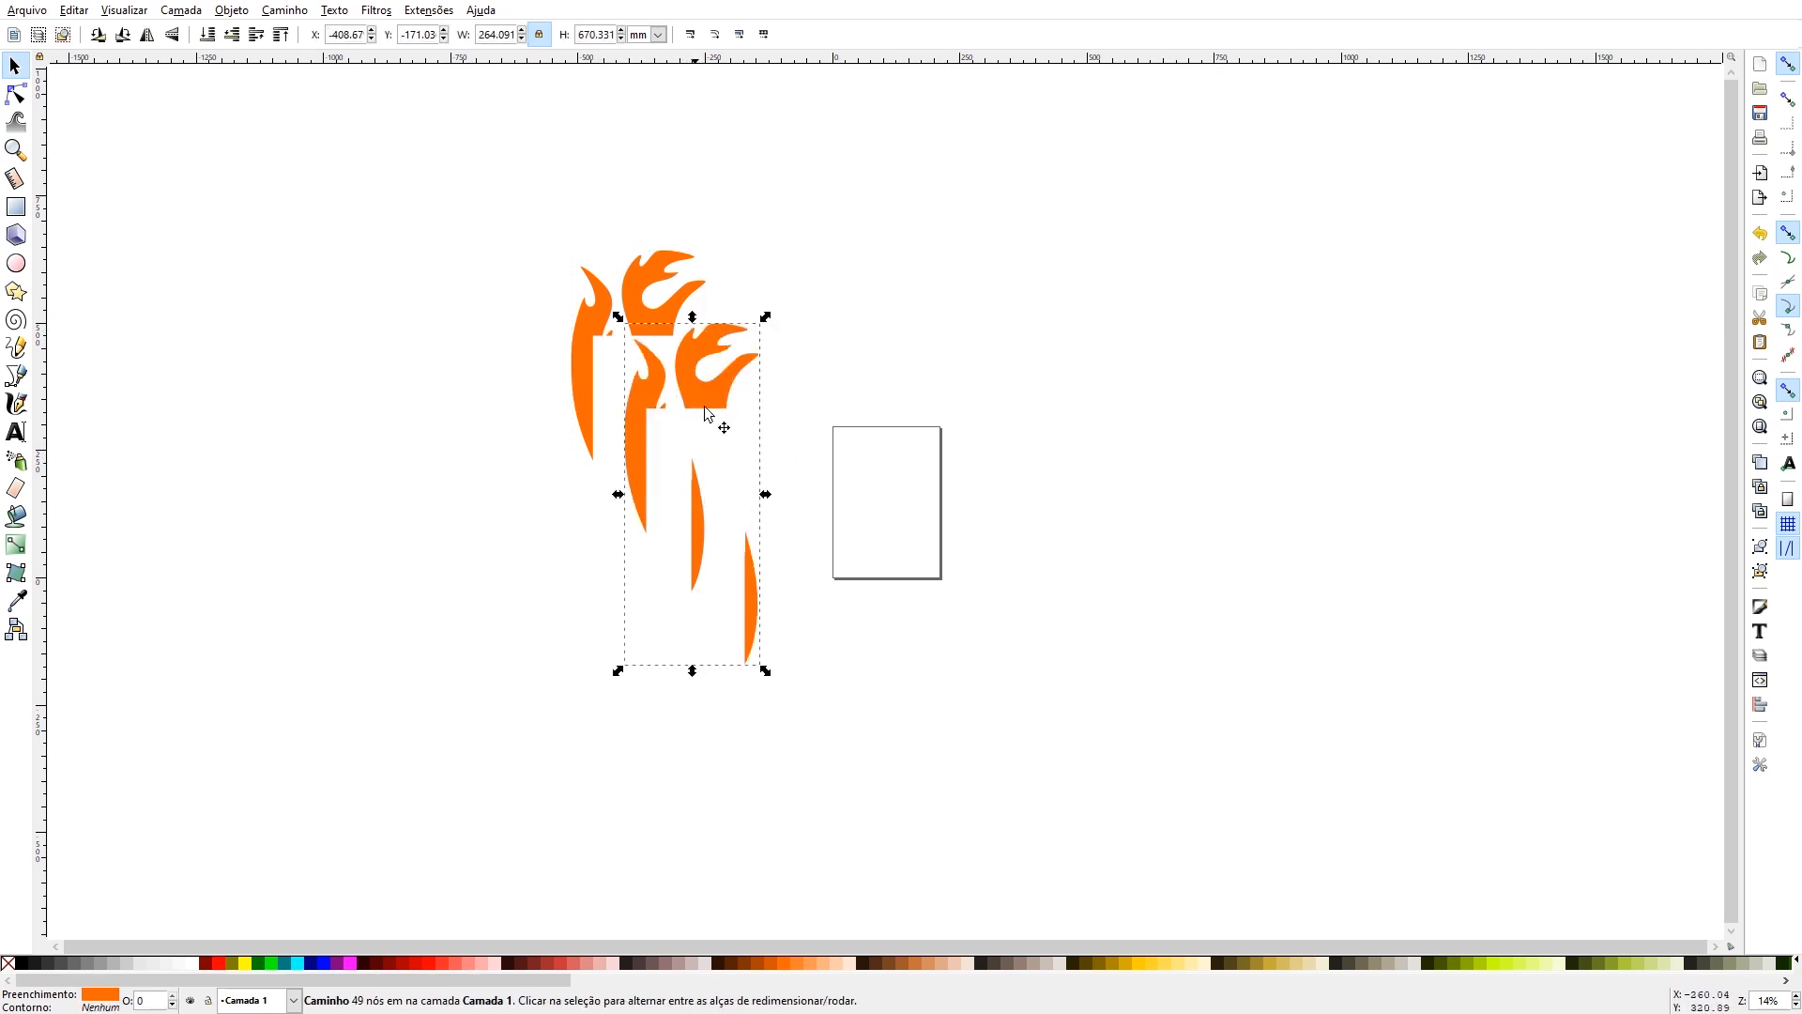
drag(711, 390, 886, 291)
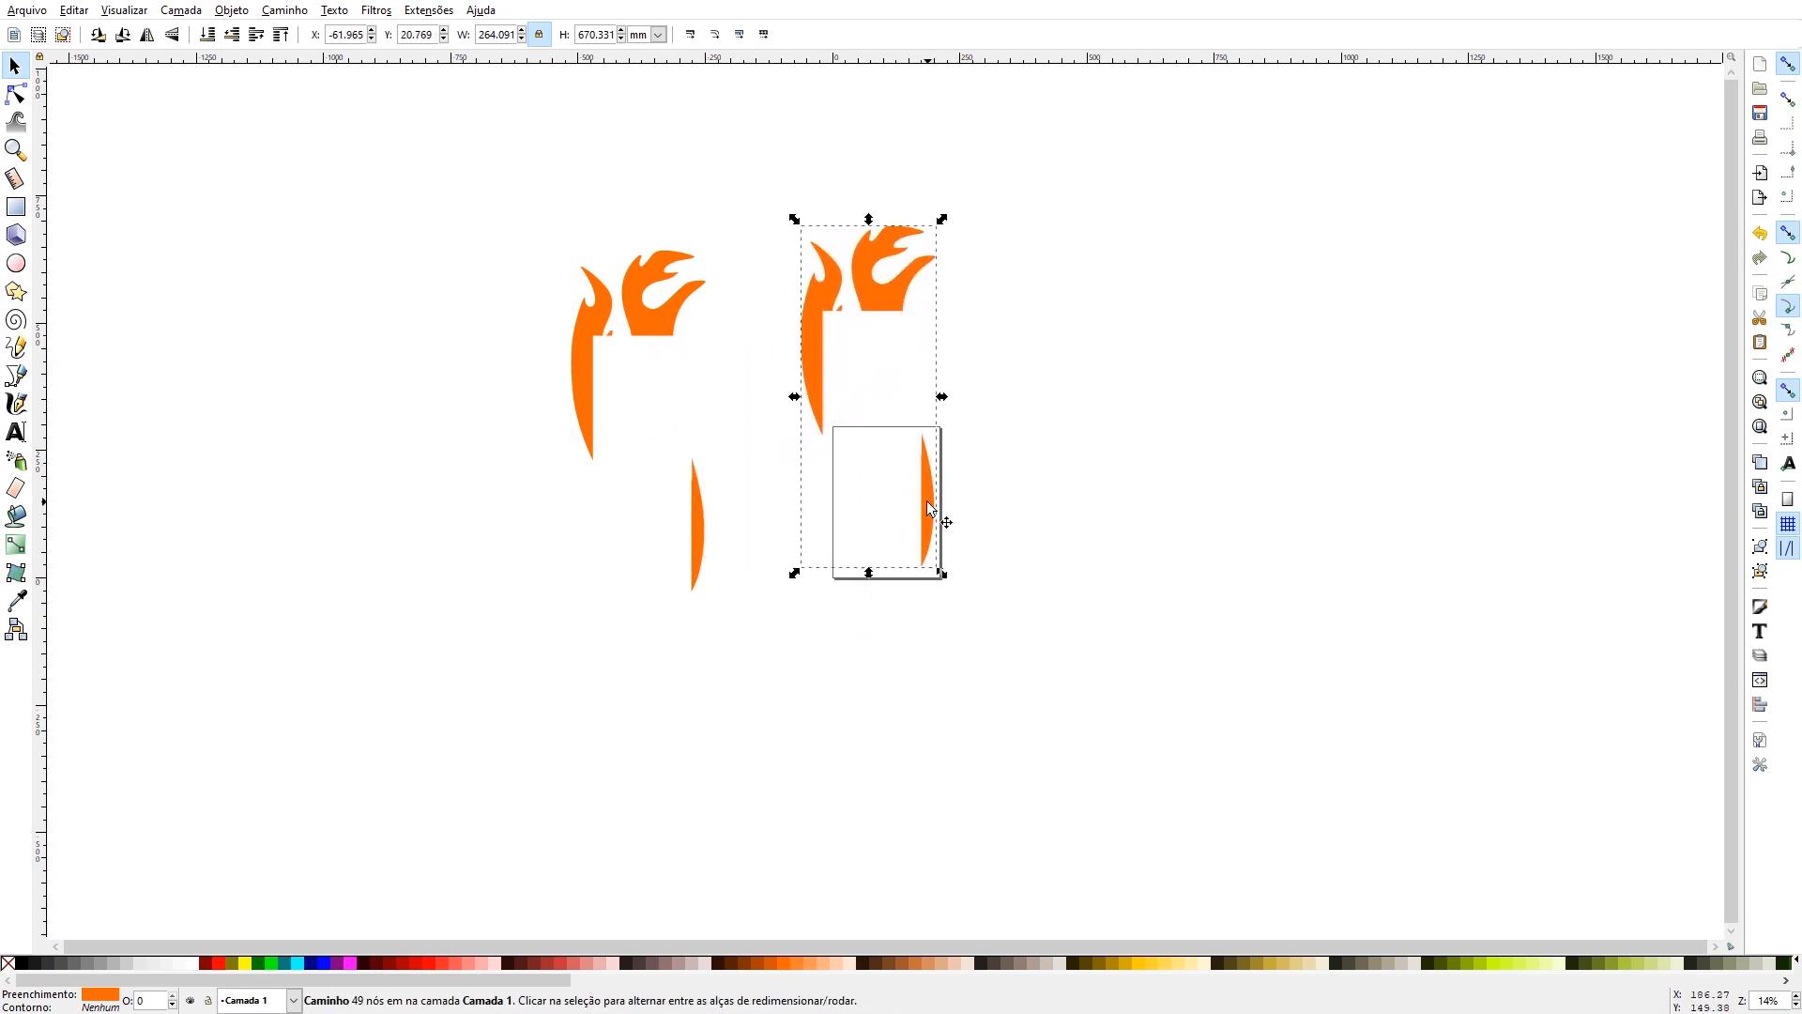
- Move the other orange flame copy onto the page, rotating it clockwise, and set the spare copy aside left of the page
click(641, 362)
click(591, 340)
drag(595, 350, 888, 478)
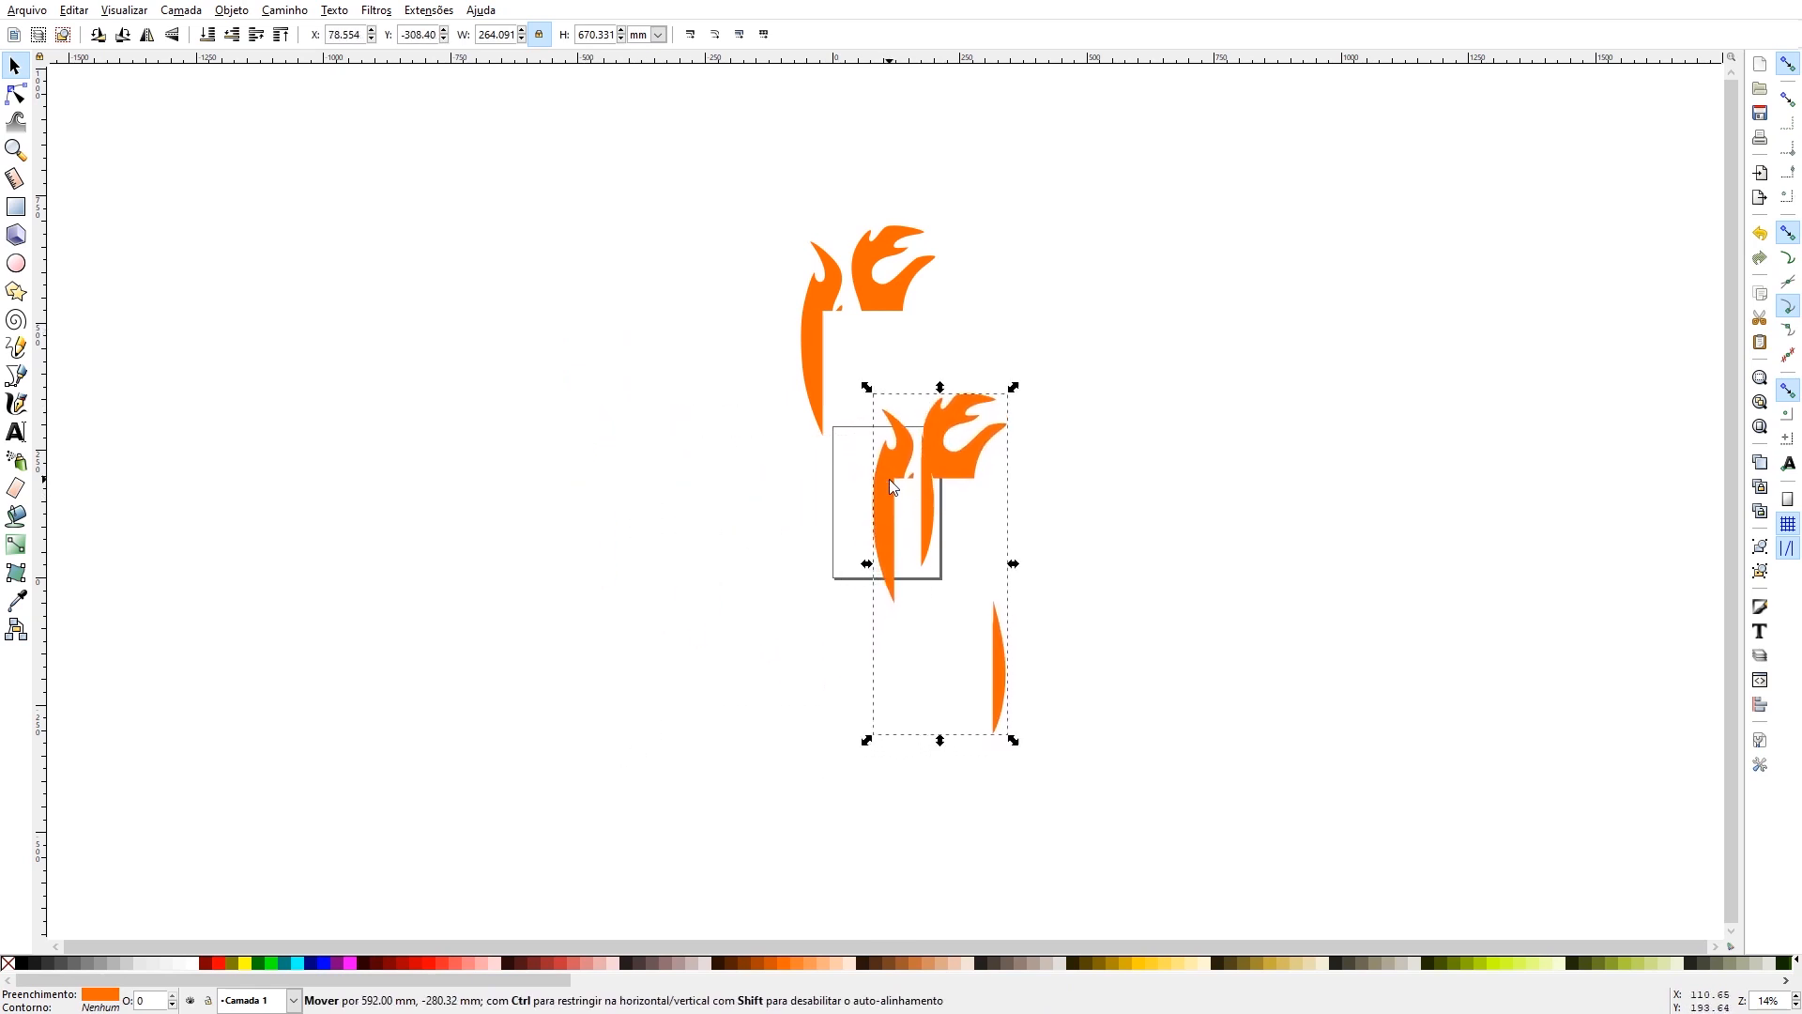
click(888, 471)
drag(867, 393, 969, 398)
key(ctrl+z)
key(ctrl+z)
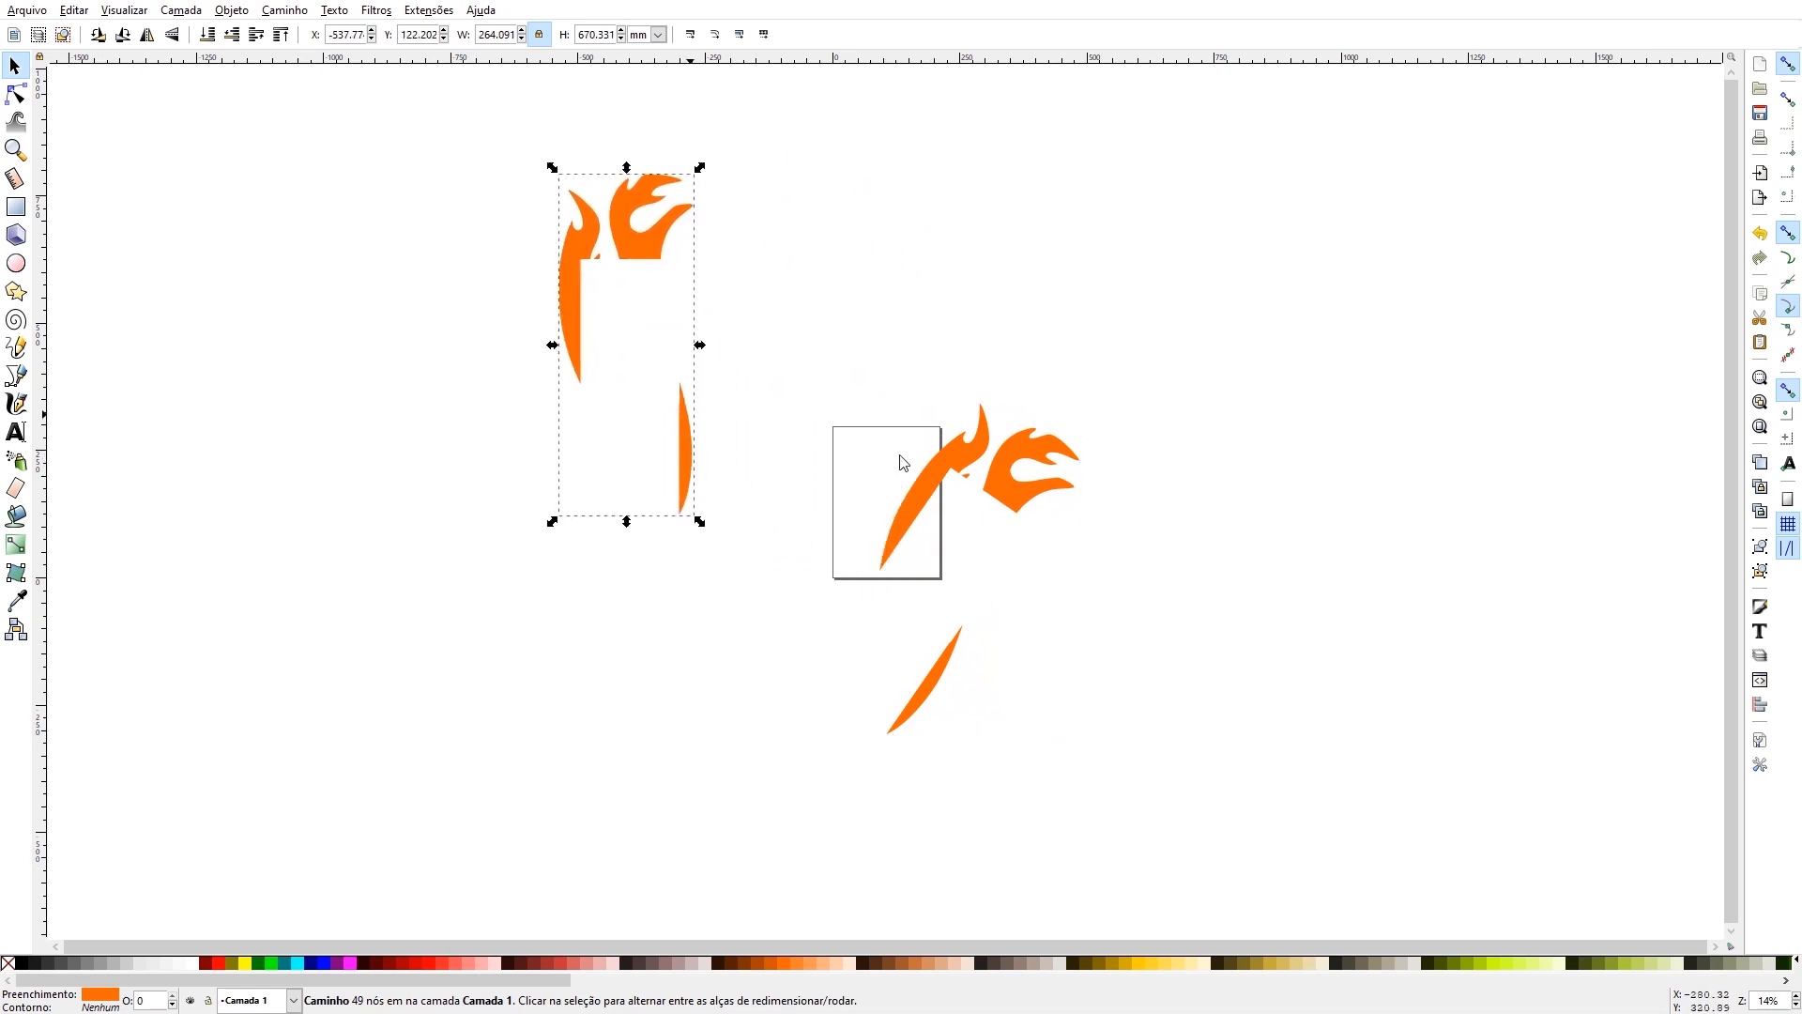
- Reposition the tilted orange flame copy over the page and rotate it back counterclockwise until nearly upright
drag(914, 477, 874, 509)
click(881, 507)
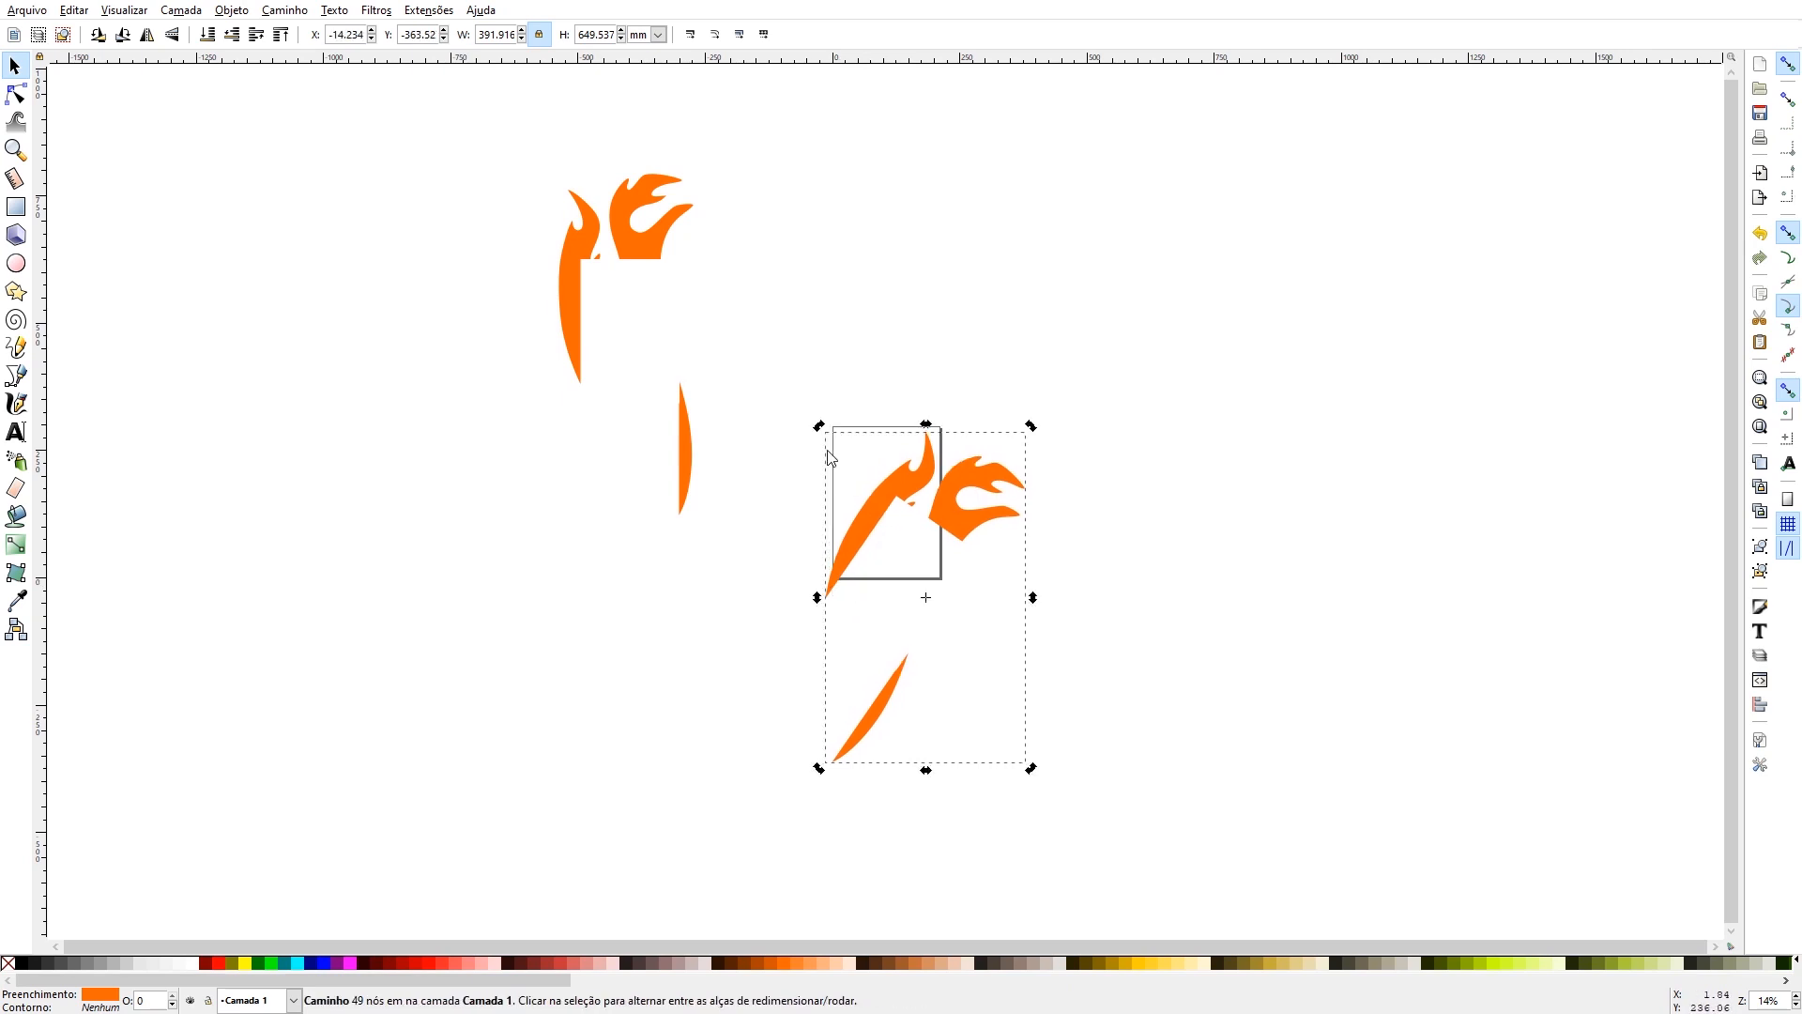
drag(823, 430, 824, 493)
click(848, 509)
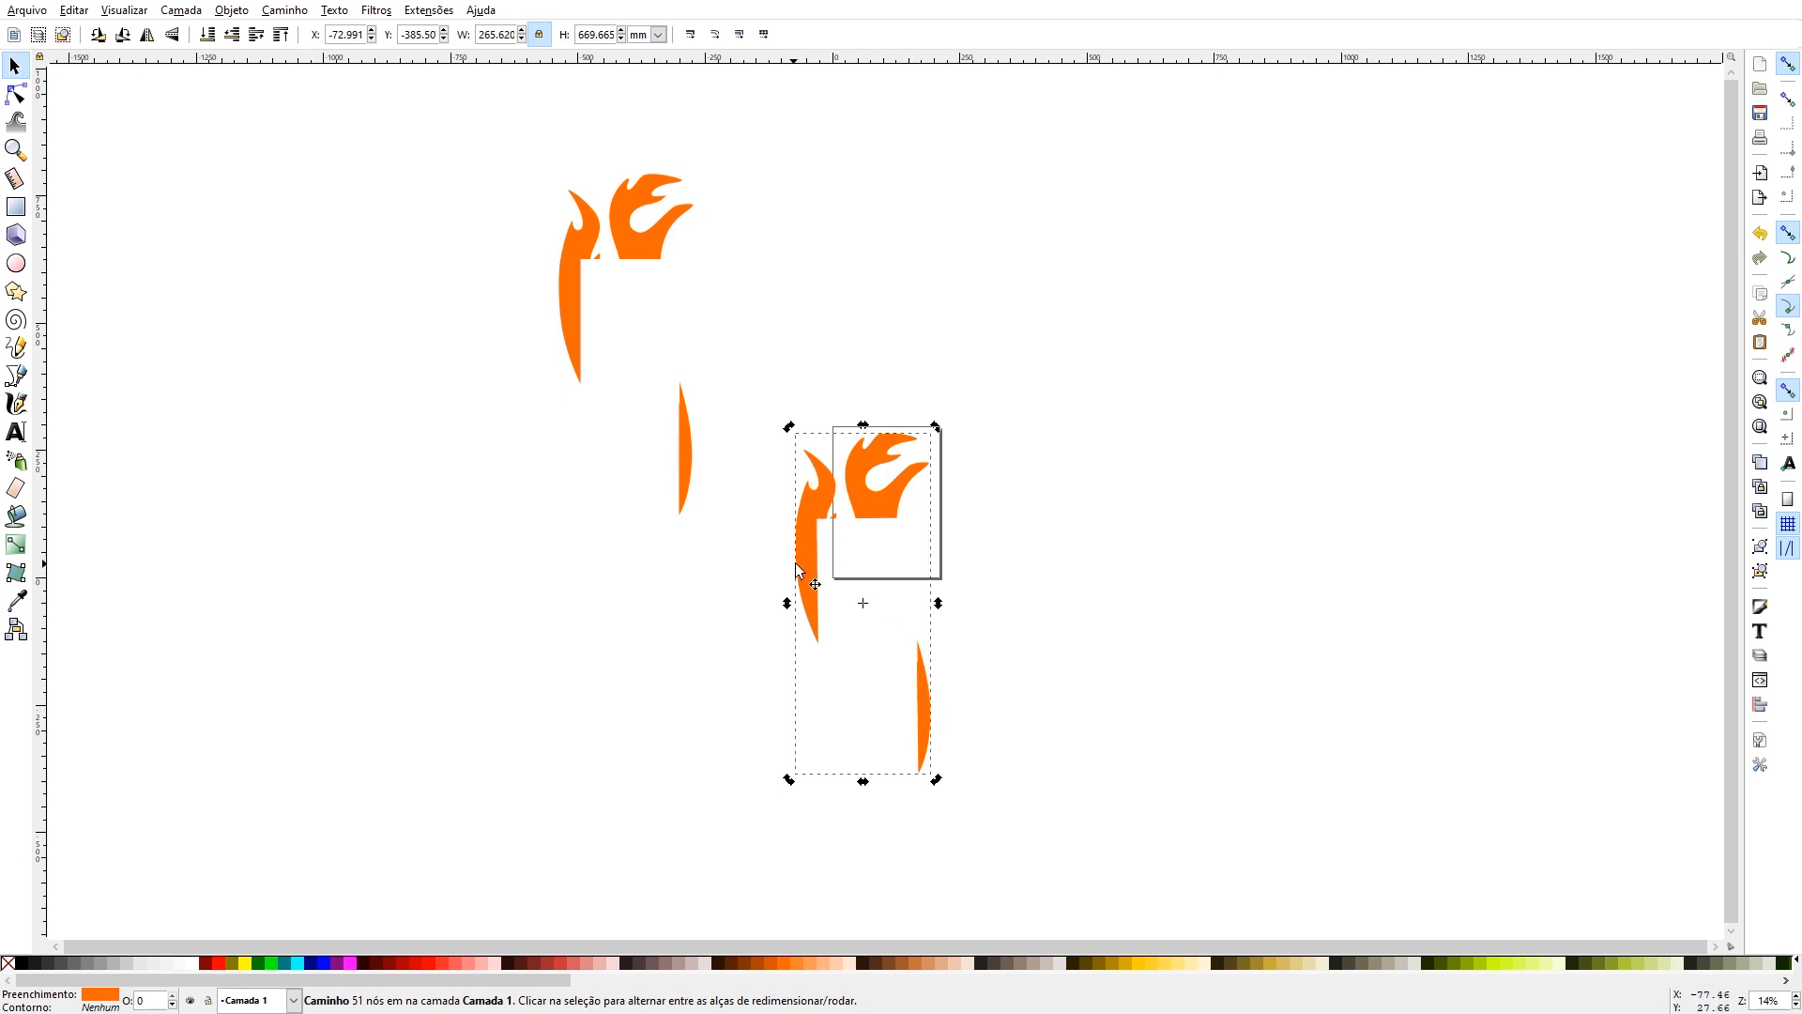
- Move the orange flame copy onto the page and tilt it slightly counterclockwise, keeping the large flame over the page
drag(821, 544, 856, 528)
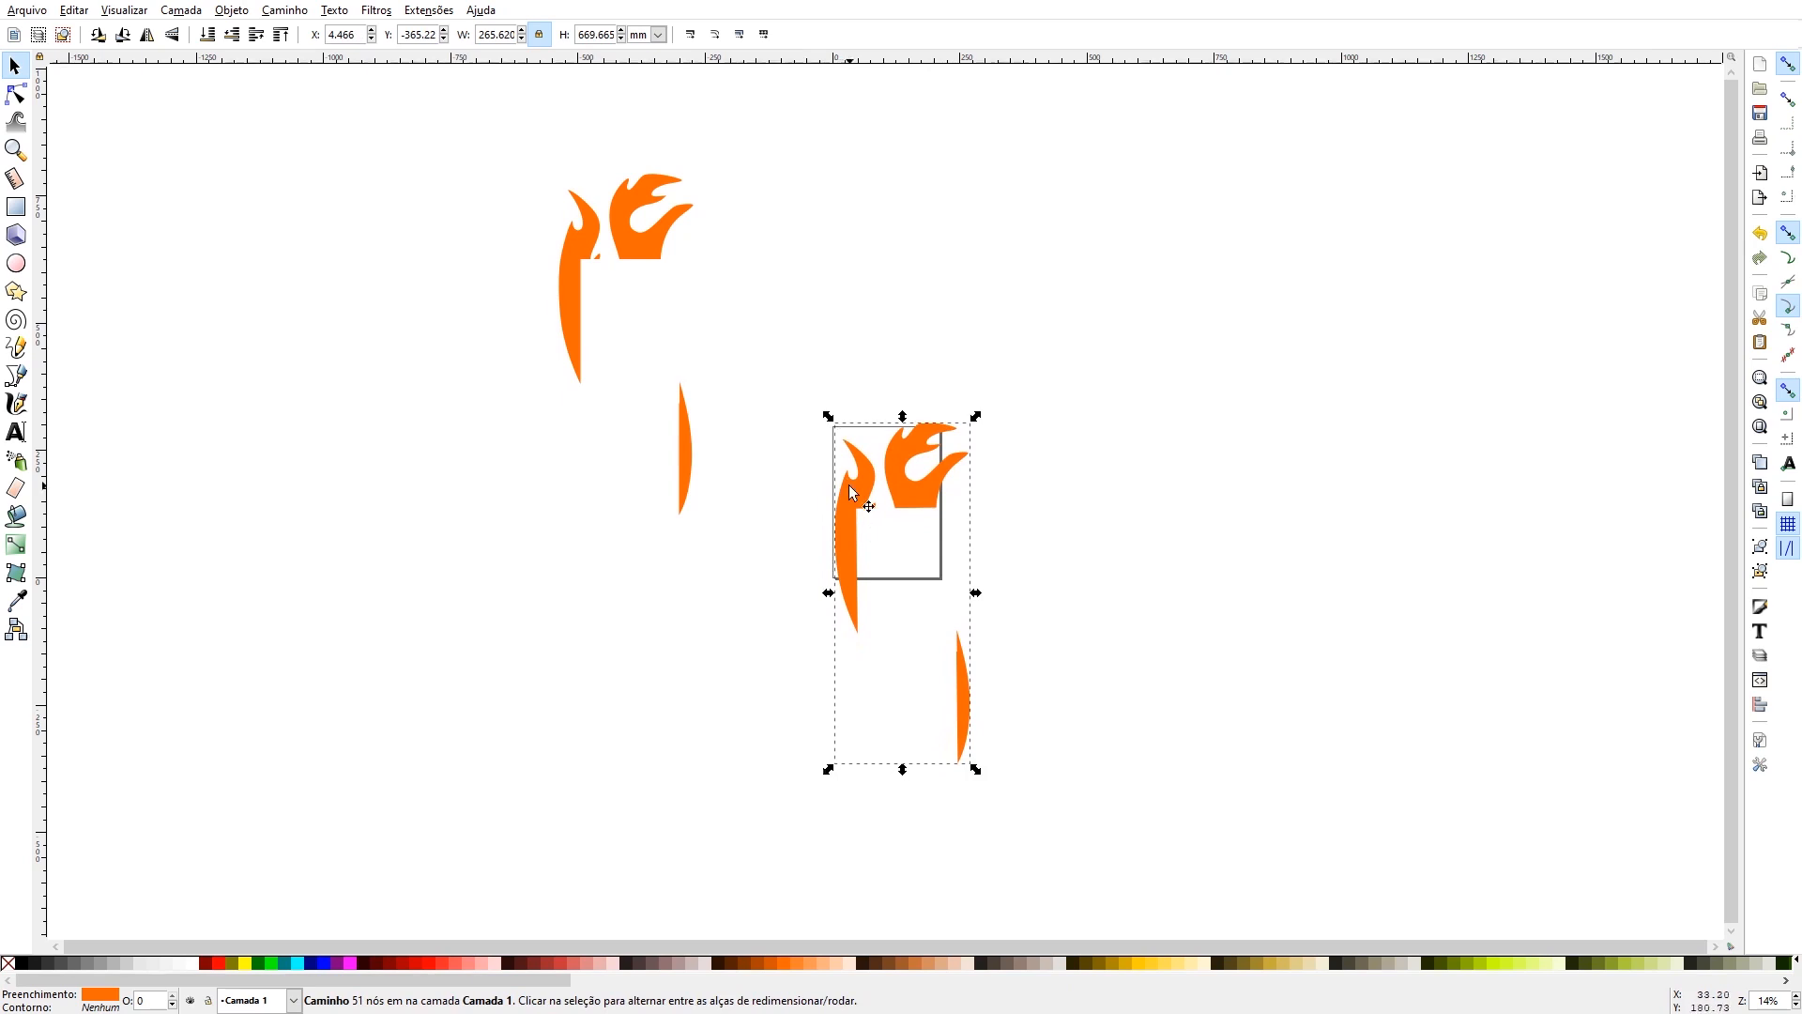
click(849, 493)
key(bracketleft)
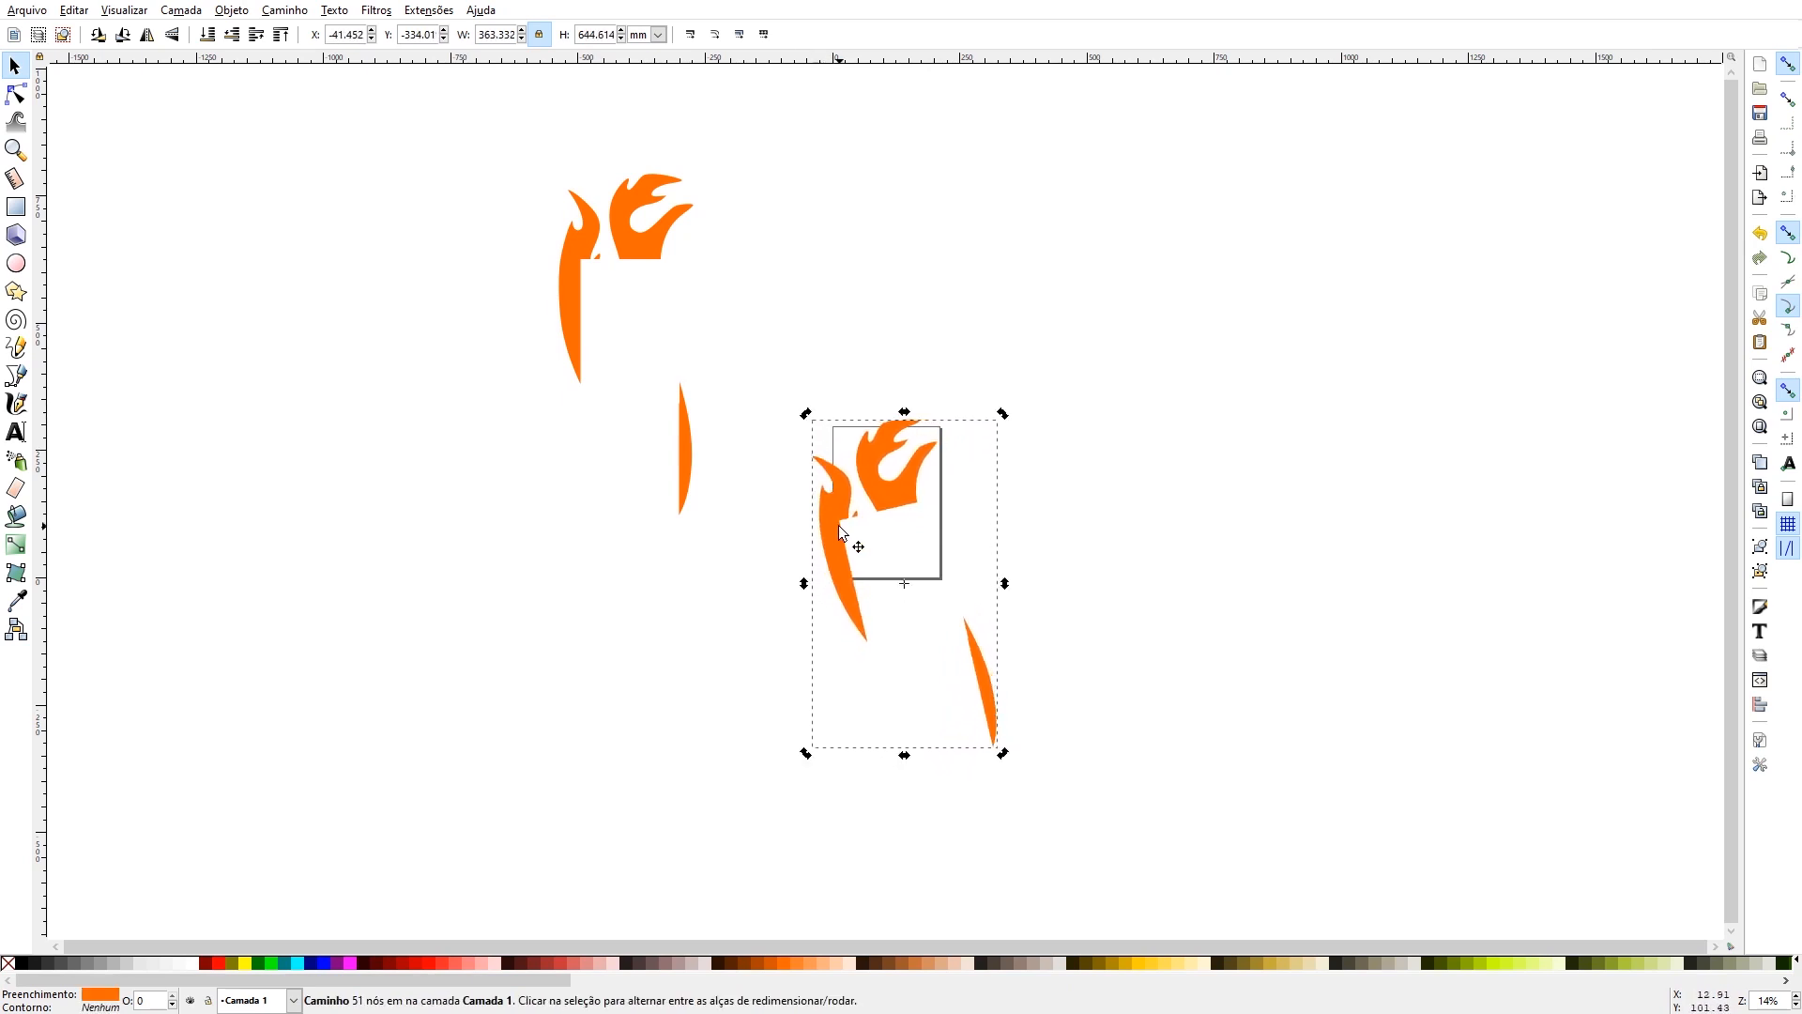
drag(842, 532, 851, 550)
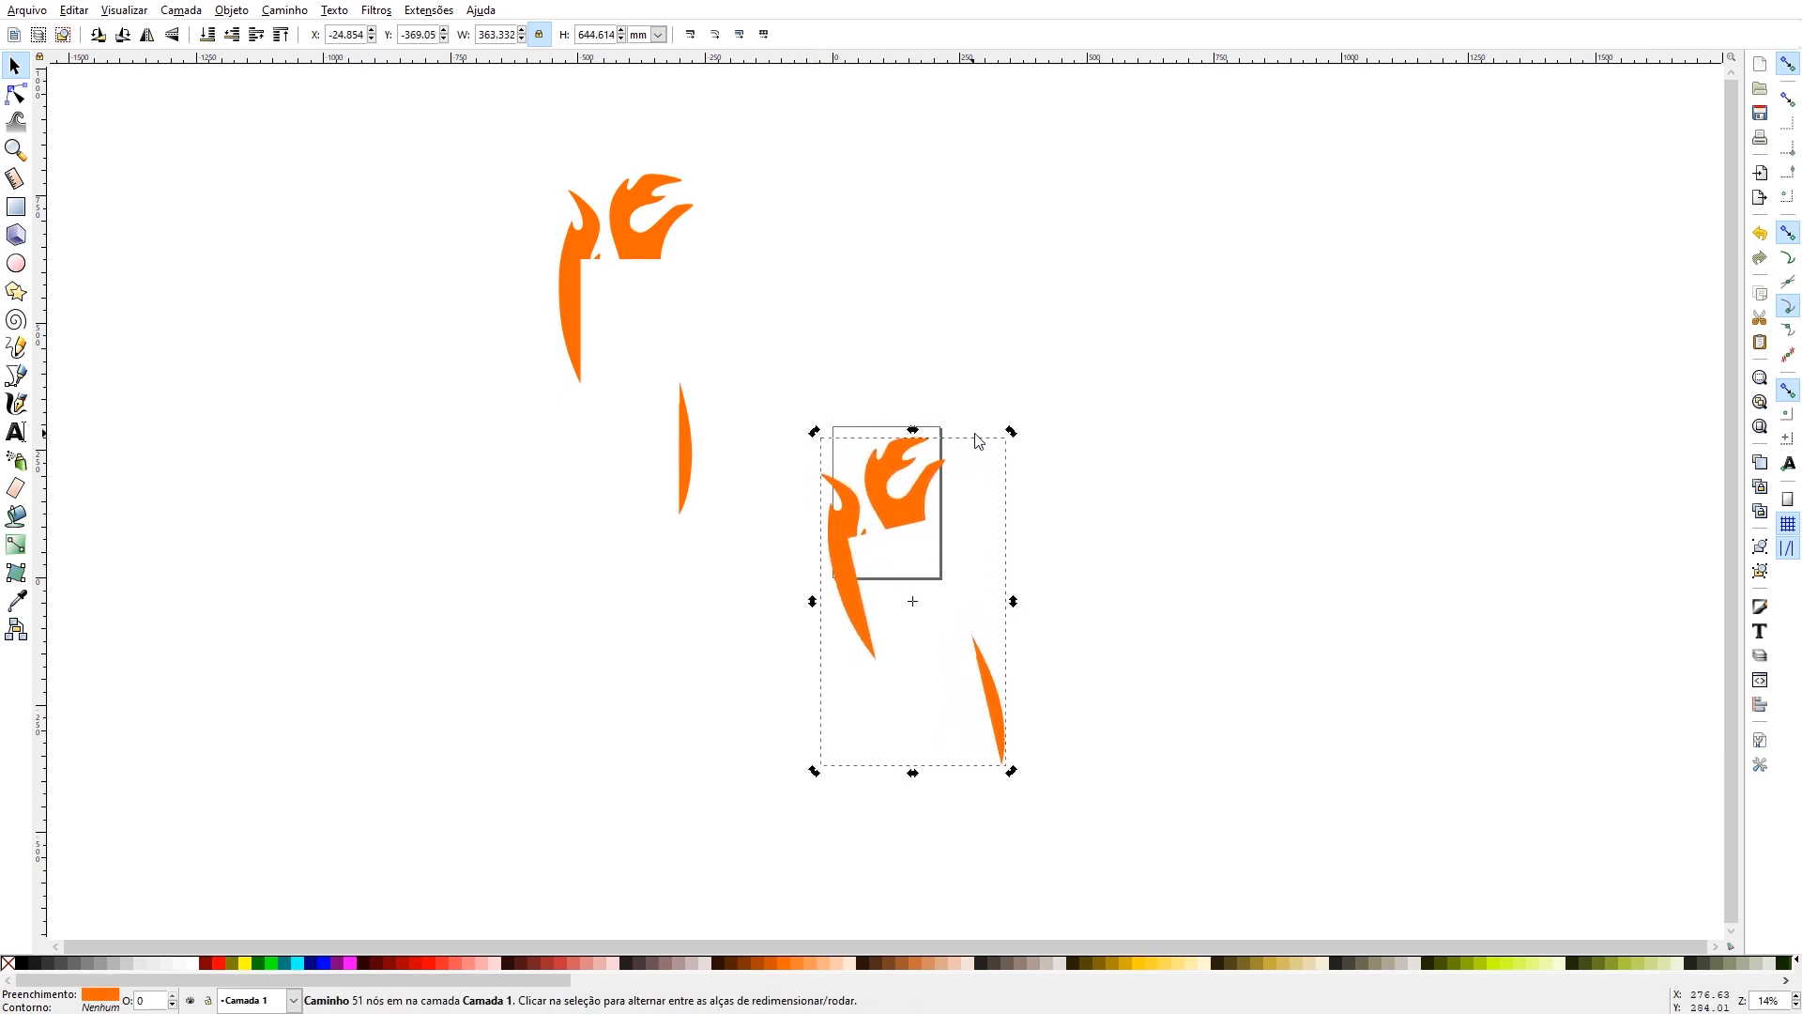
drag(1010, 428, 996, 437)
drag(903, 518, 913, 510)
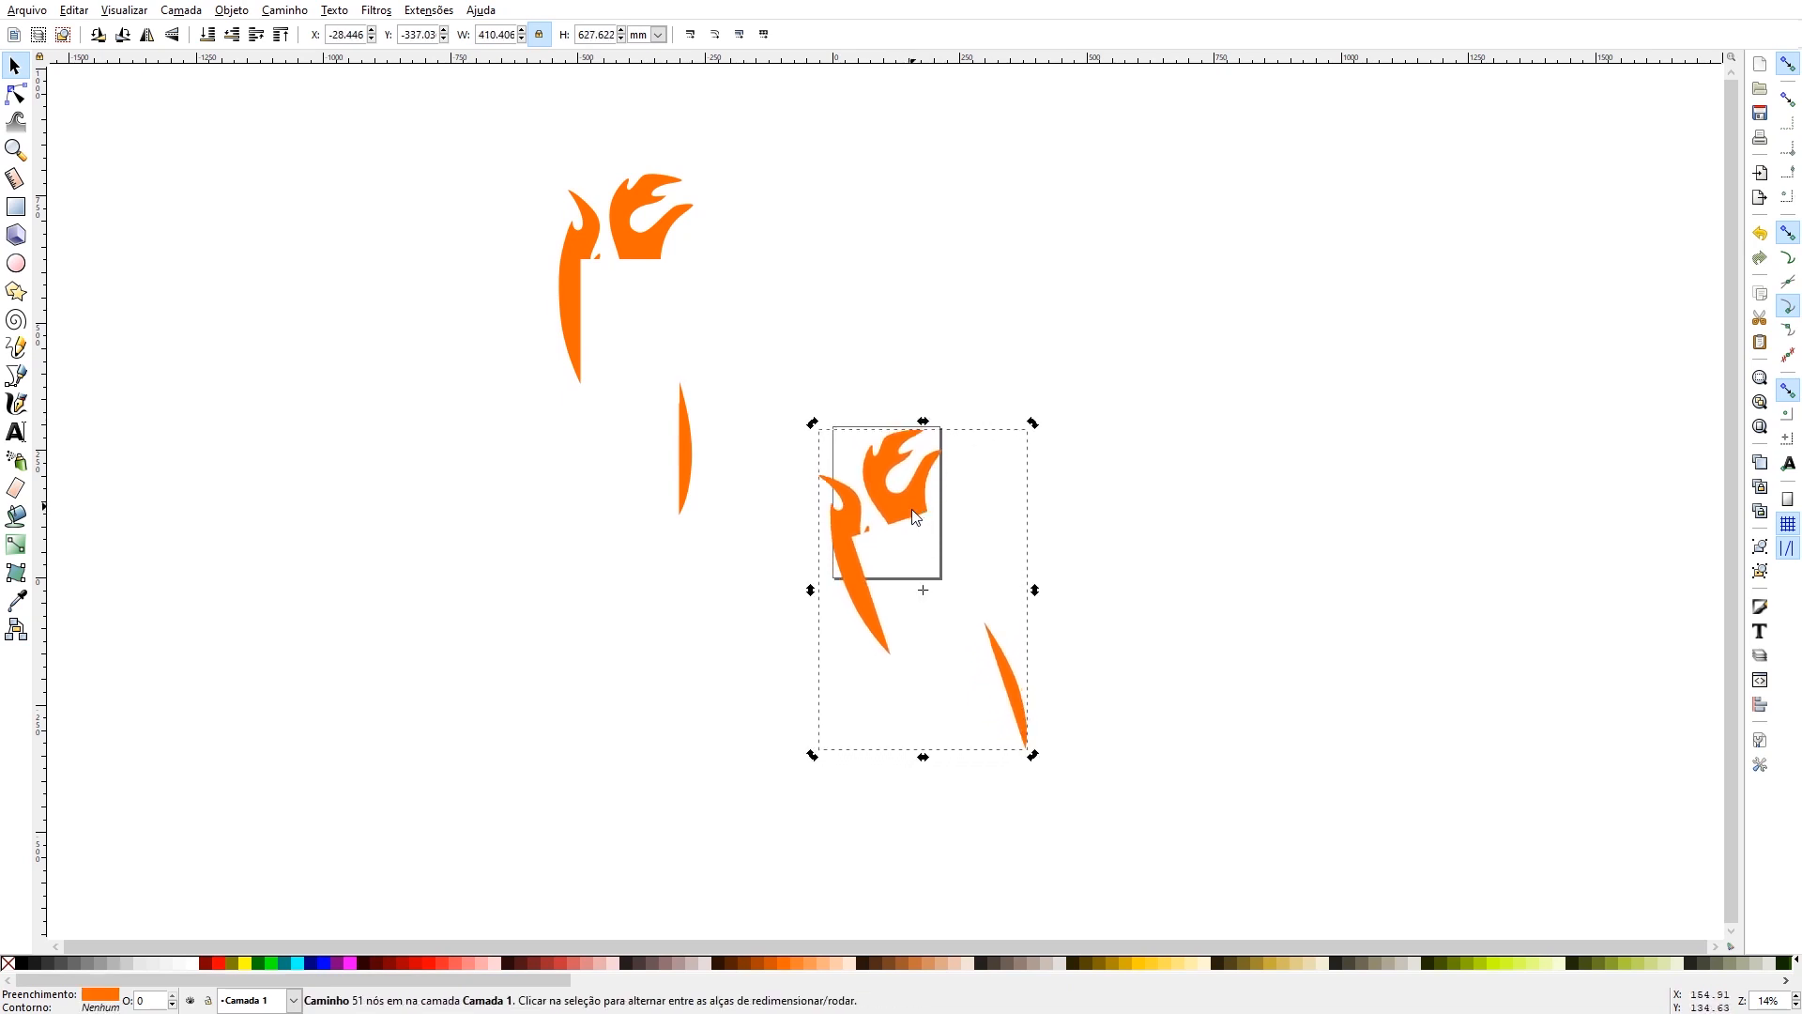
- Rotate the flame copy further counterclockwise until it lies nearly horizontal, and position its two flame heads inside the page
drag(812, 423, 784, 452)
drag(873, 495, 893, 491)
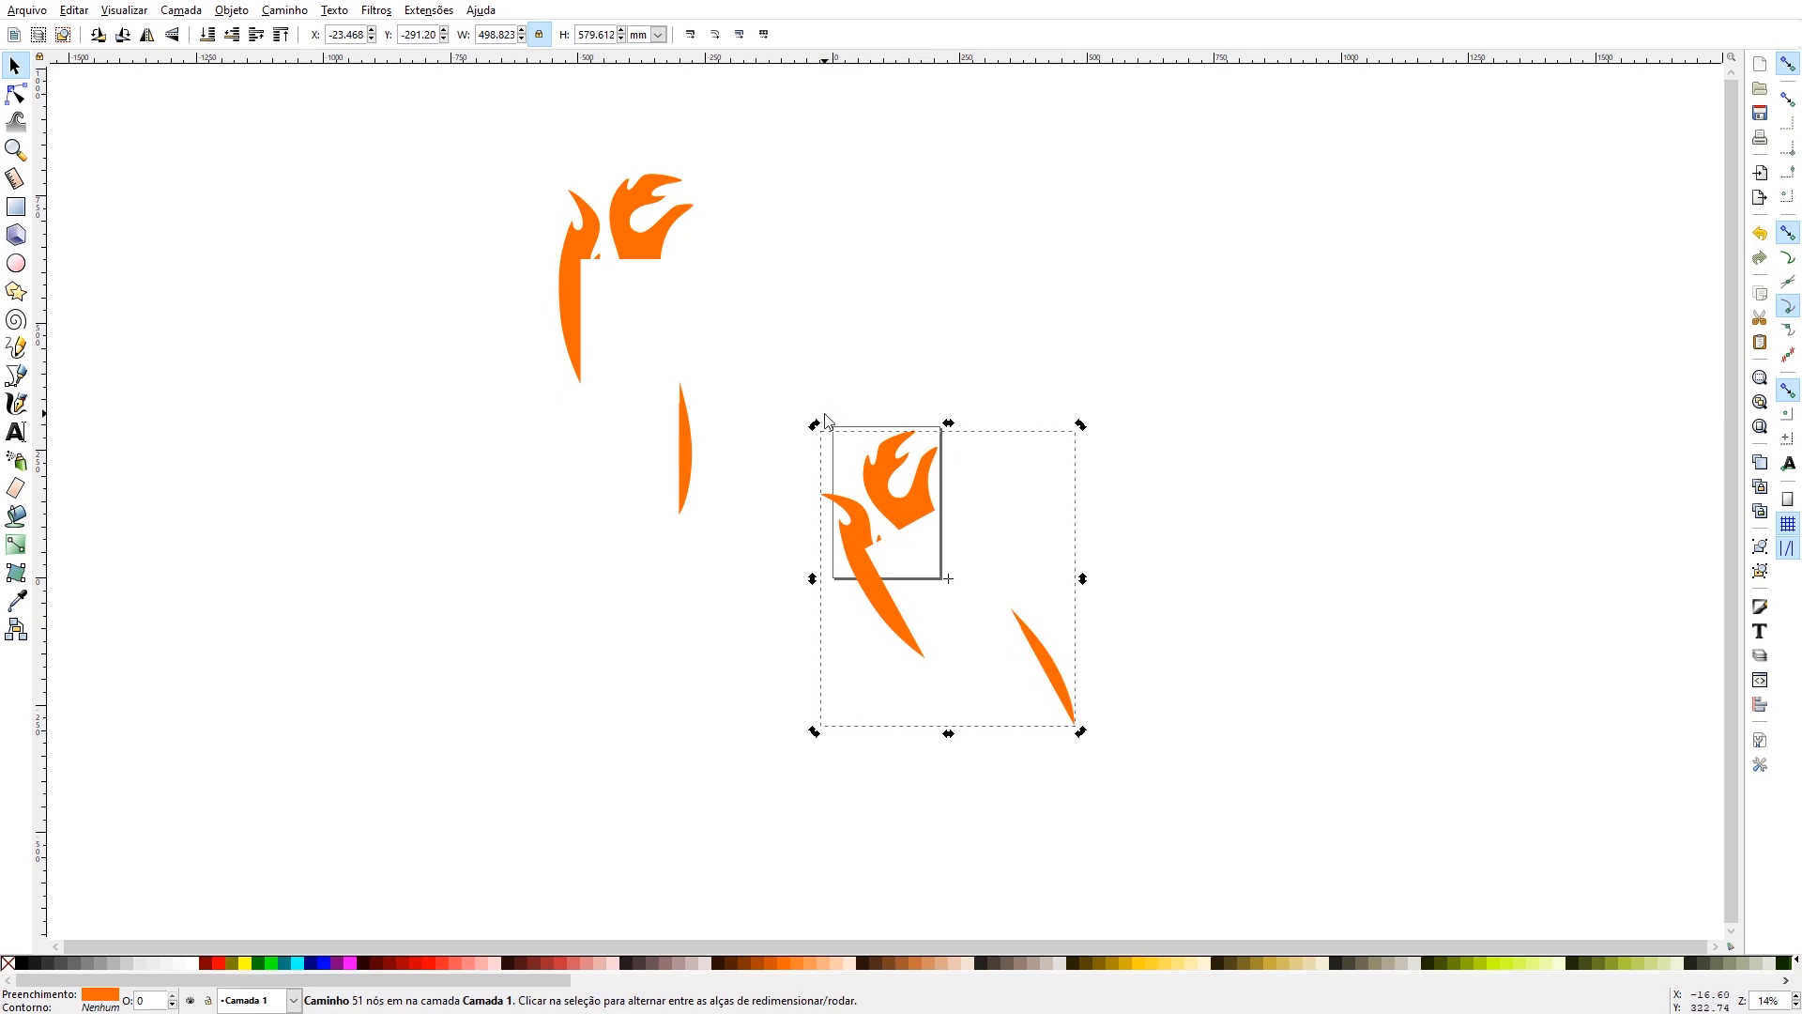
drag(816, 424, 903, 497)
drag(841, 427, 823, 466)
drag(892, 527, 882, 493)
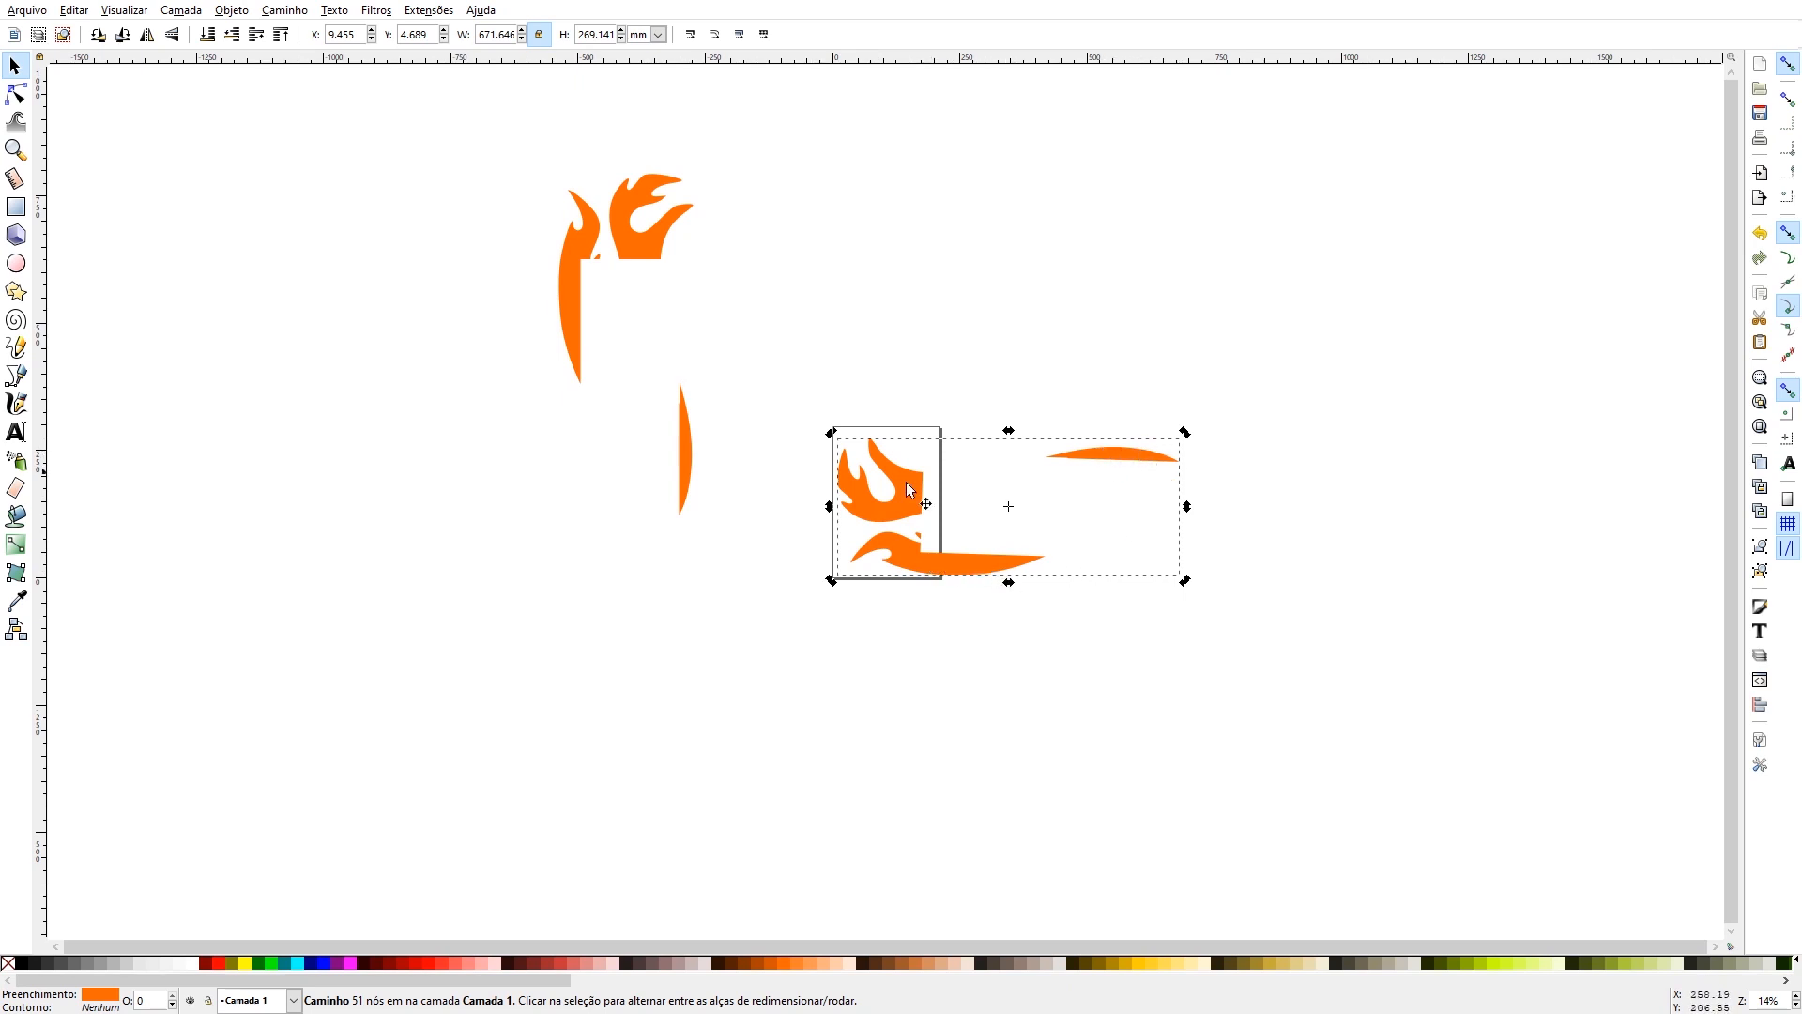
drag(858, 495, 859, 489)
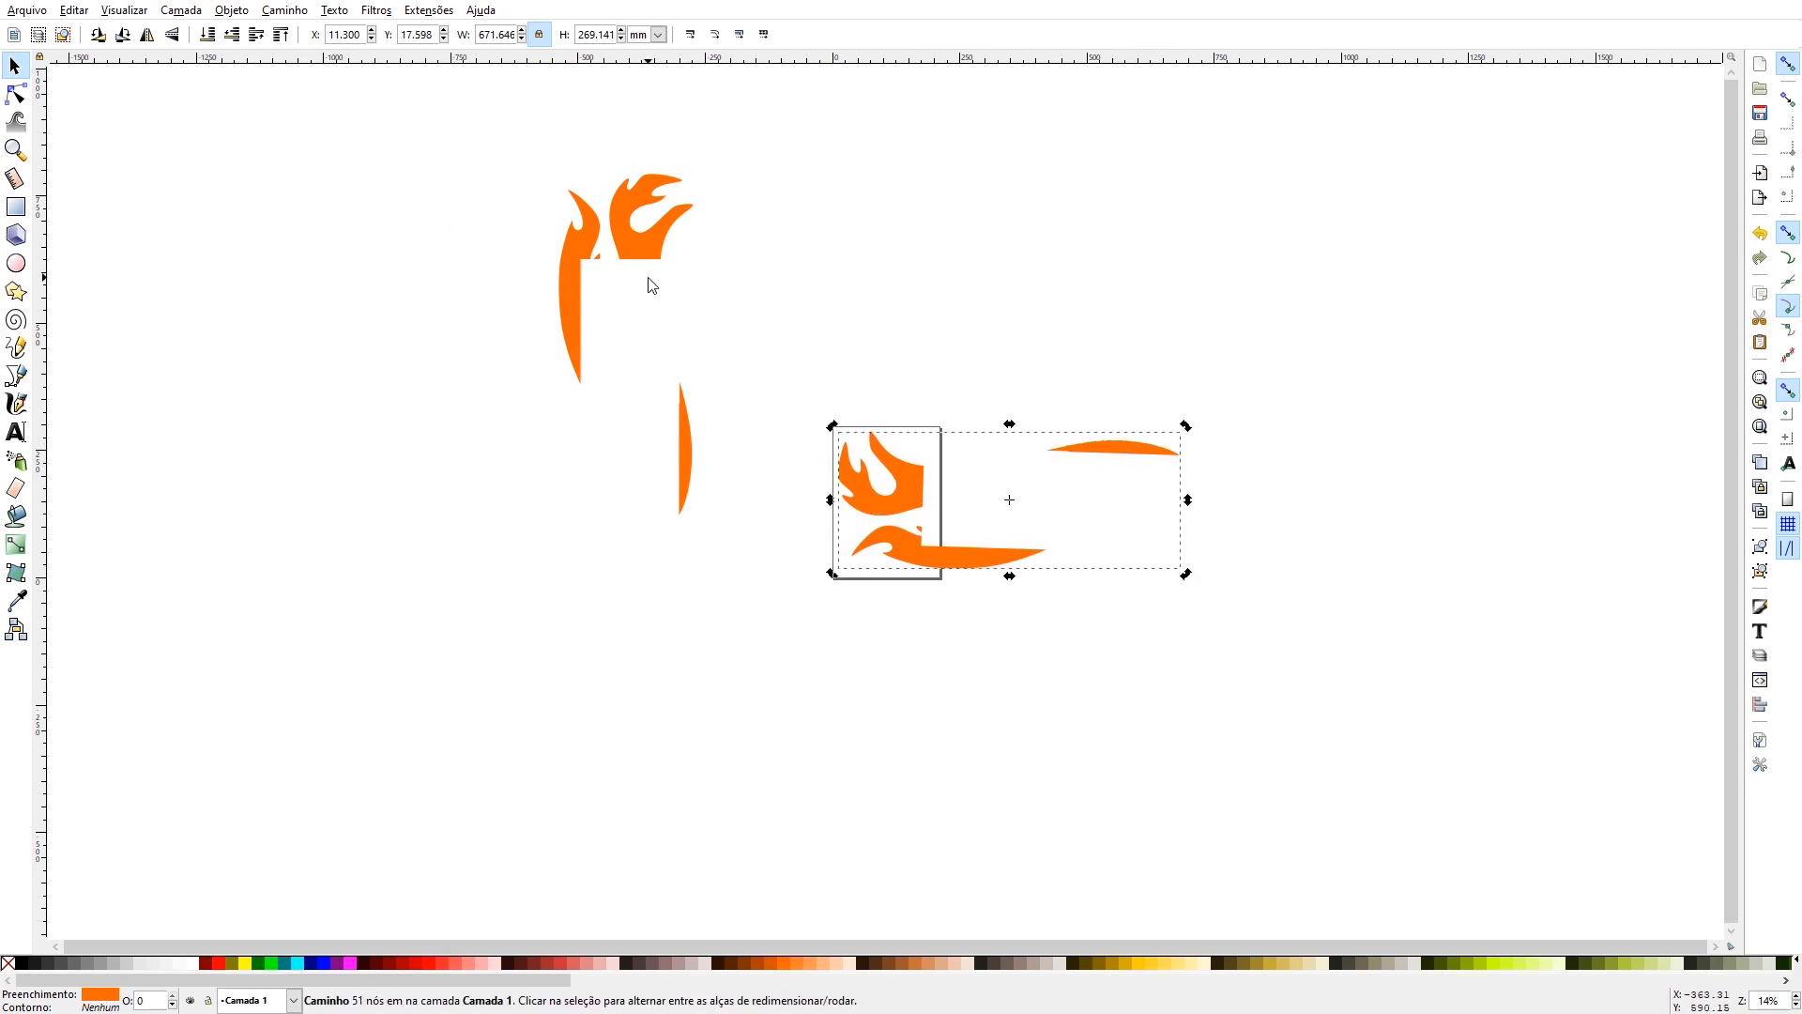
- Duplicate the orange flame pieces in place and fill the top copy with red
key(5)
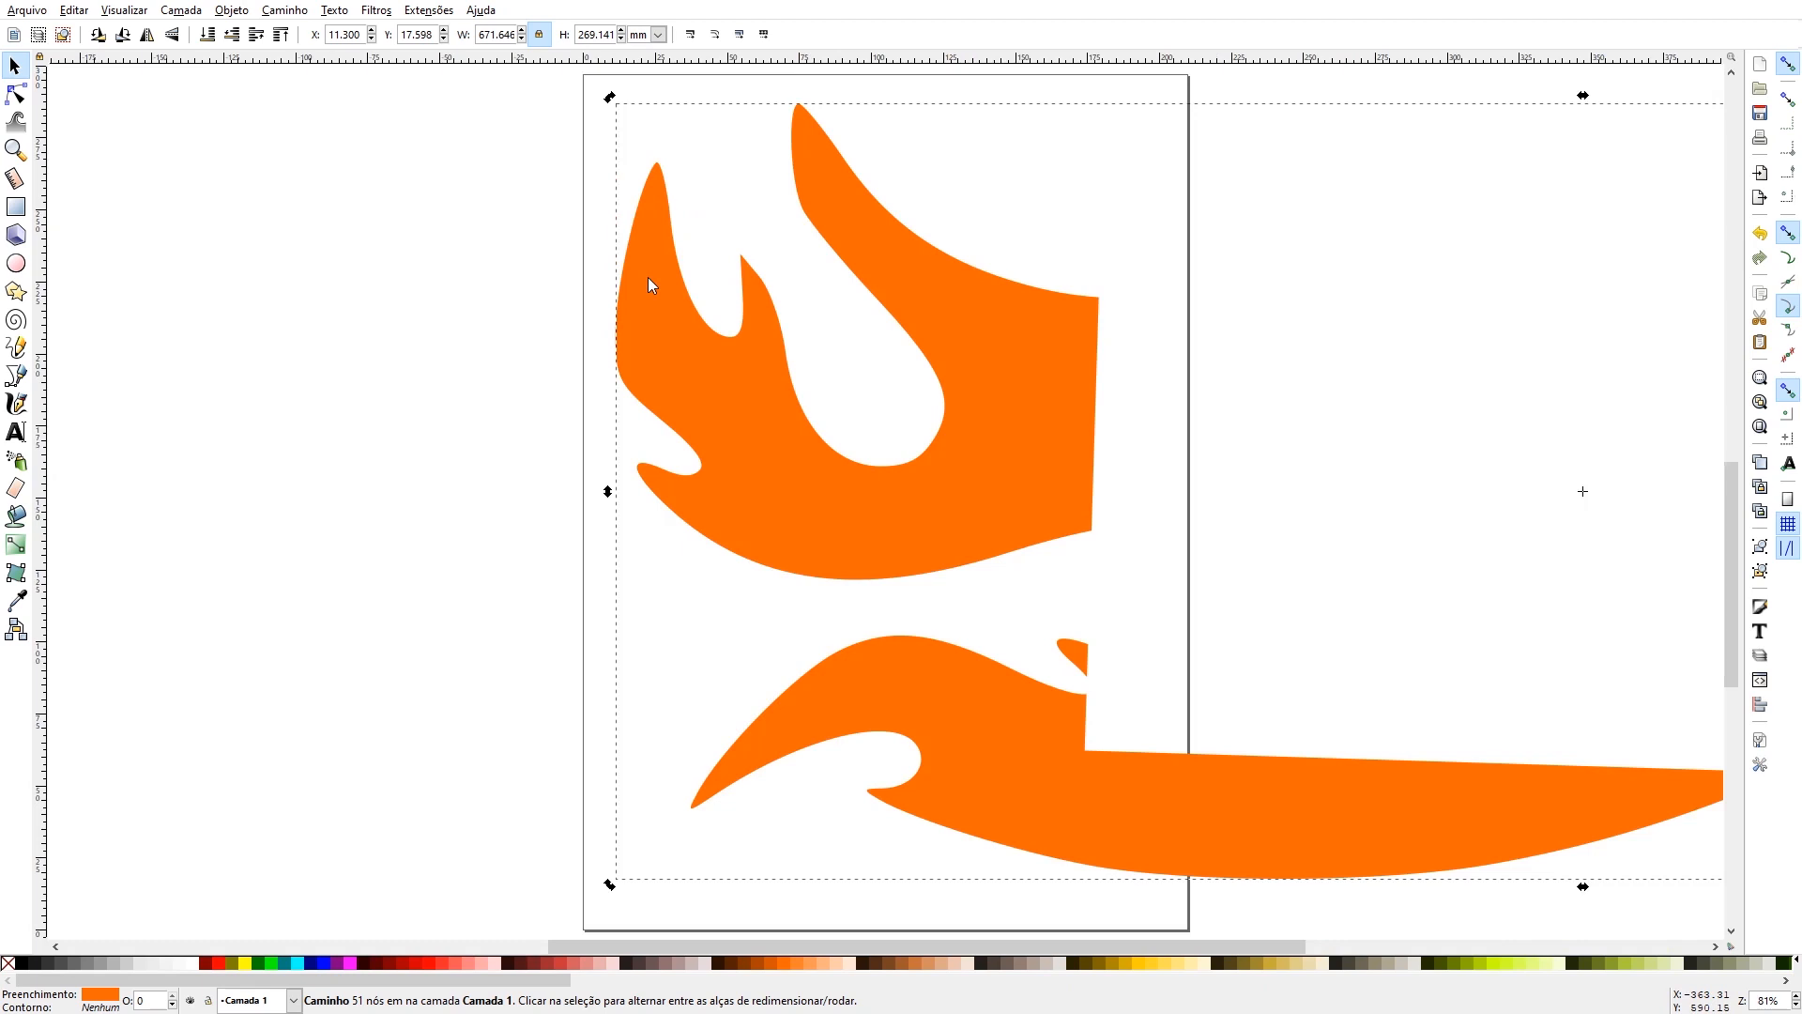
click(647, 278)
click(556, 962)
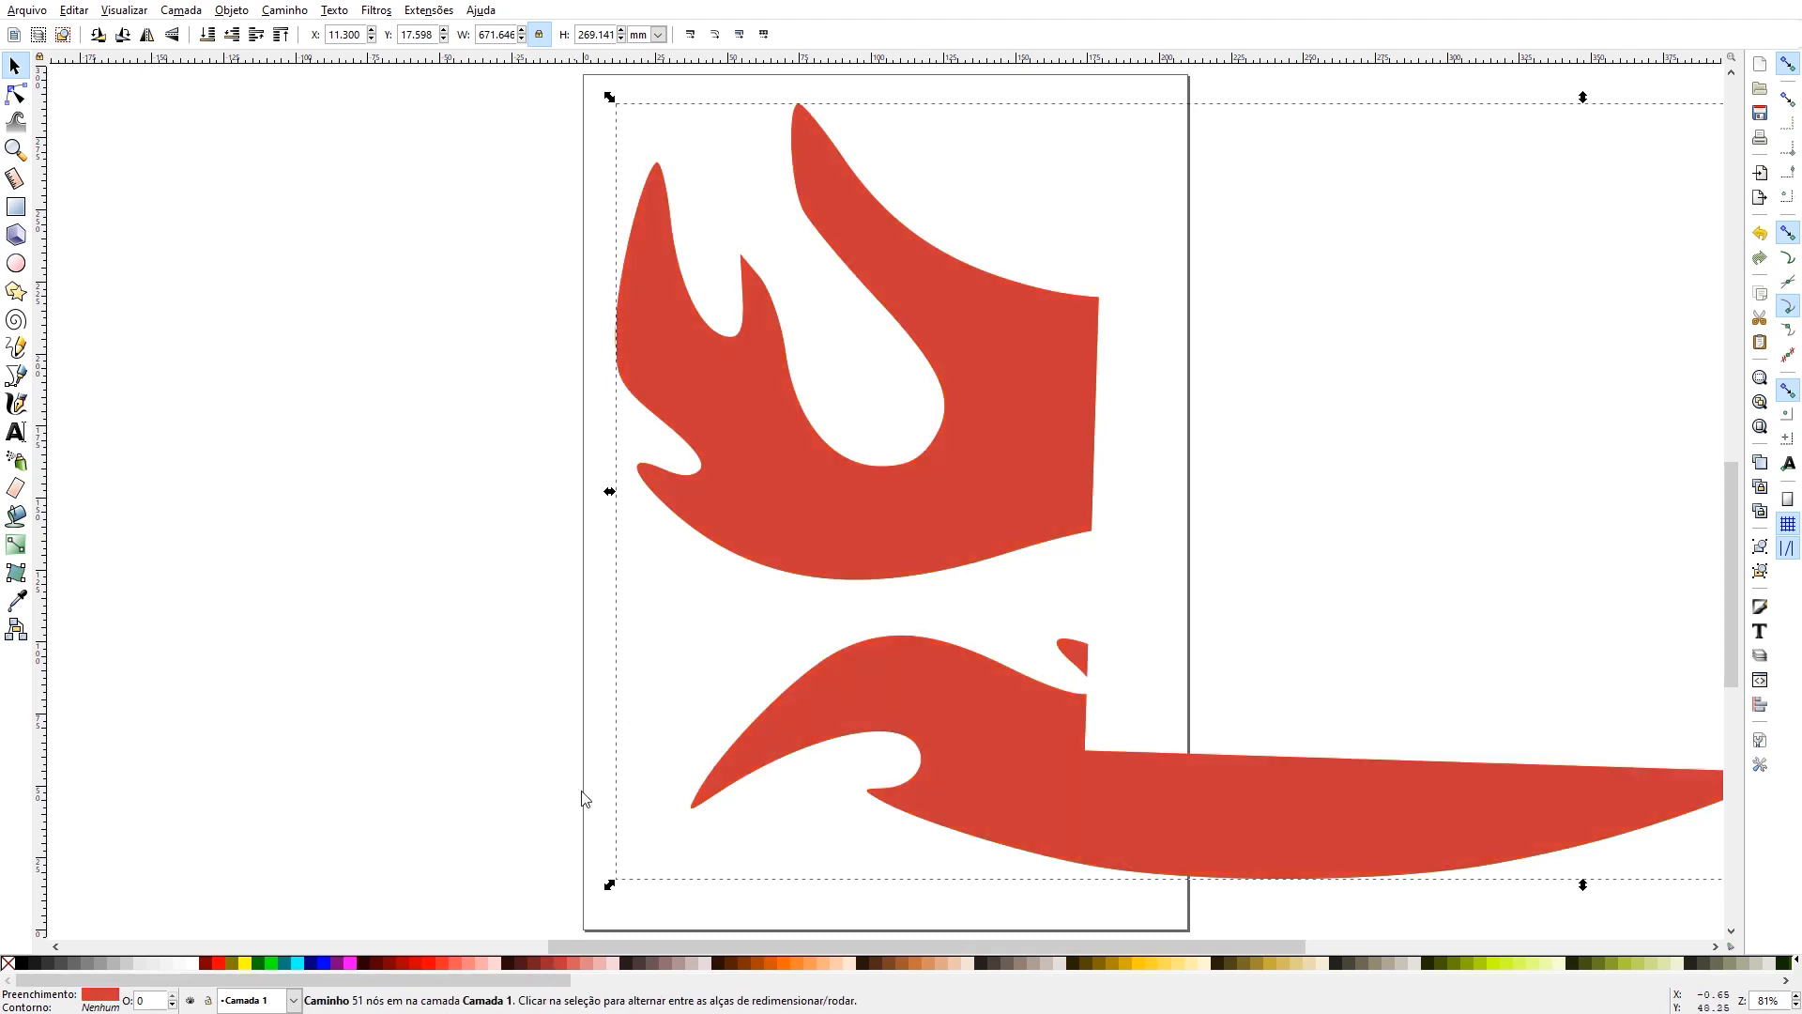
- Draw a rectangle about 200 × 285 mm just inside the page edges over the flames and fill it brown
click(15, 207)
drag(603, 97, 1178, 914)
click(15, 66)
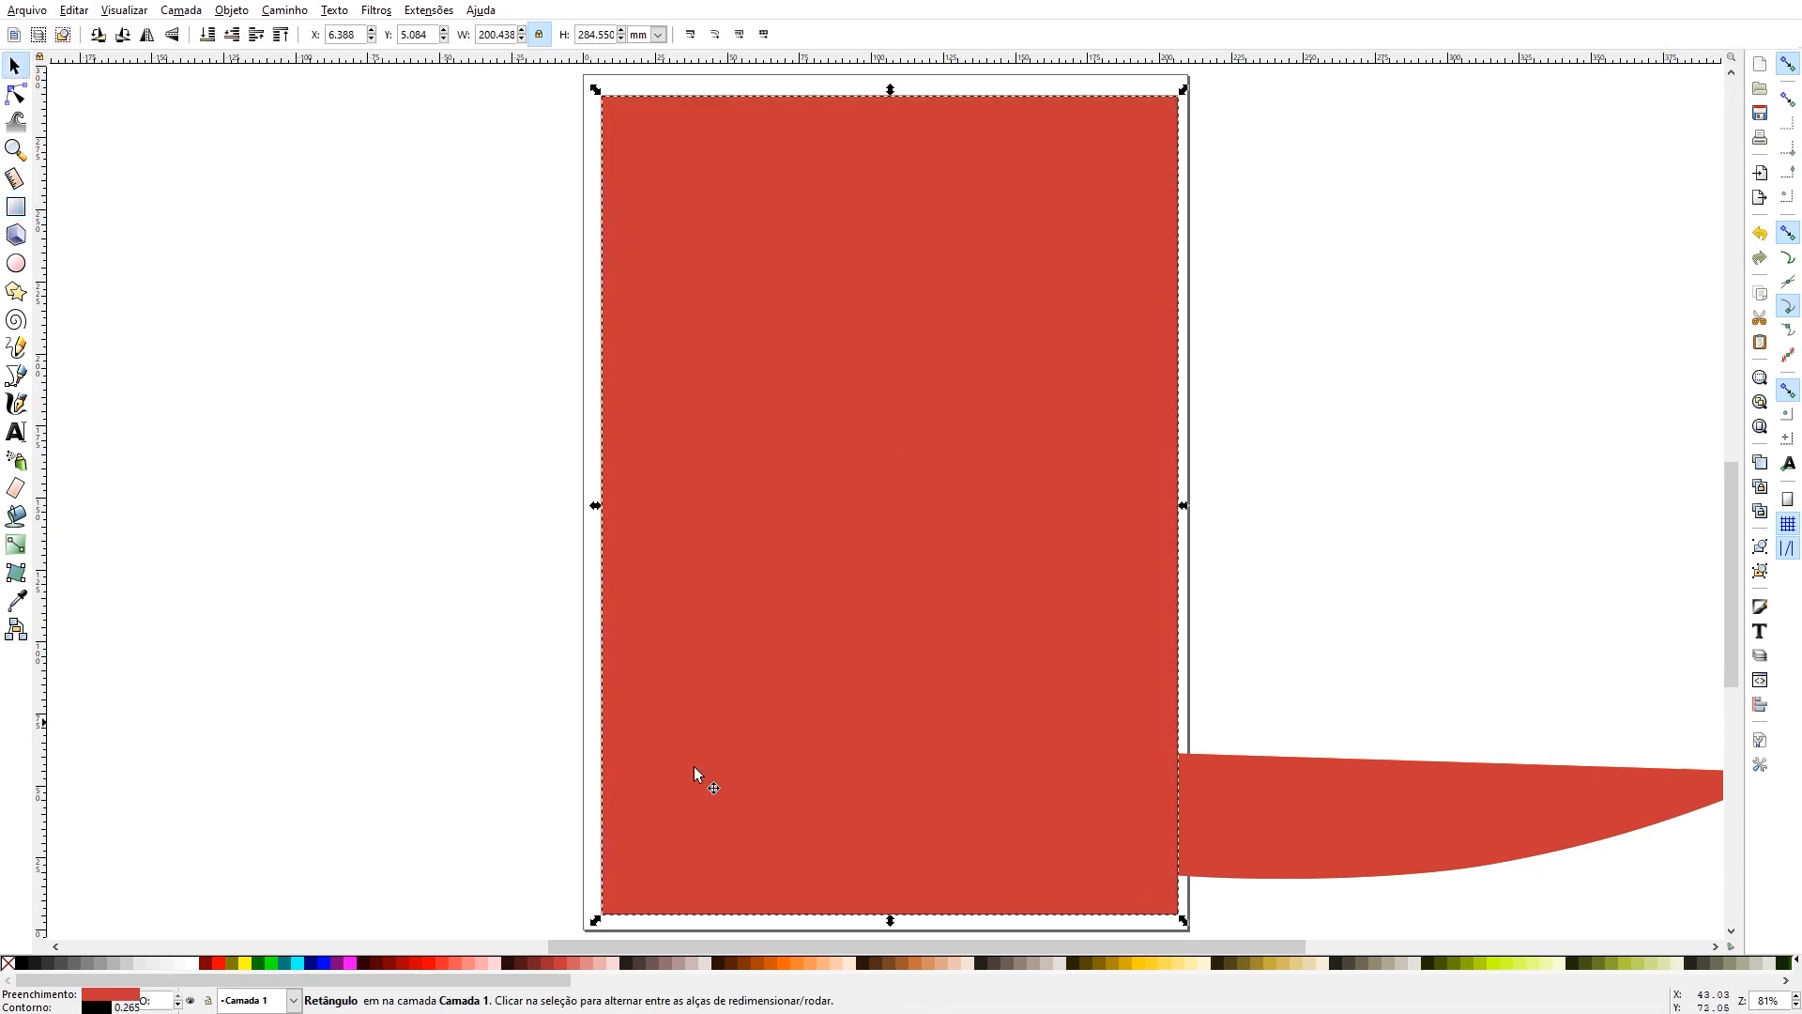
click(652, 964)
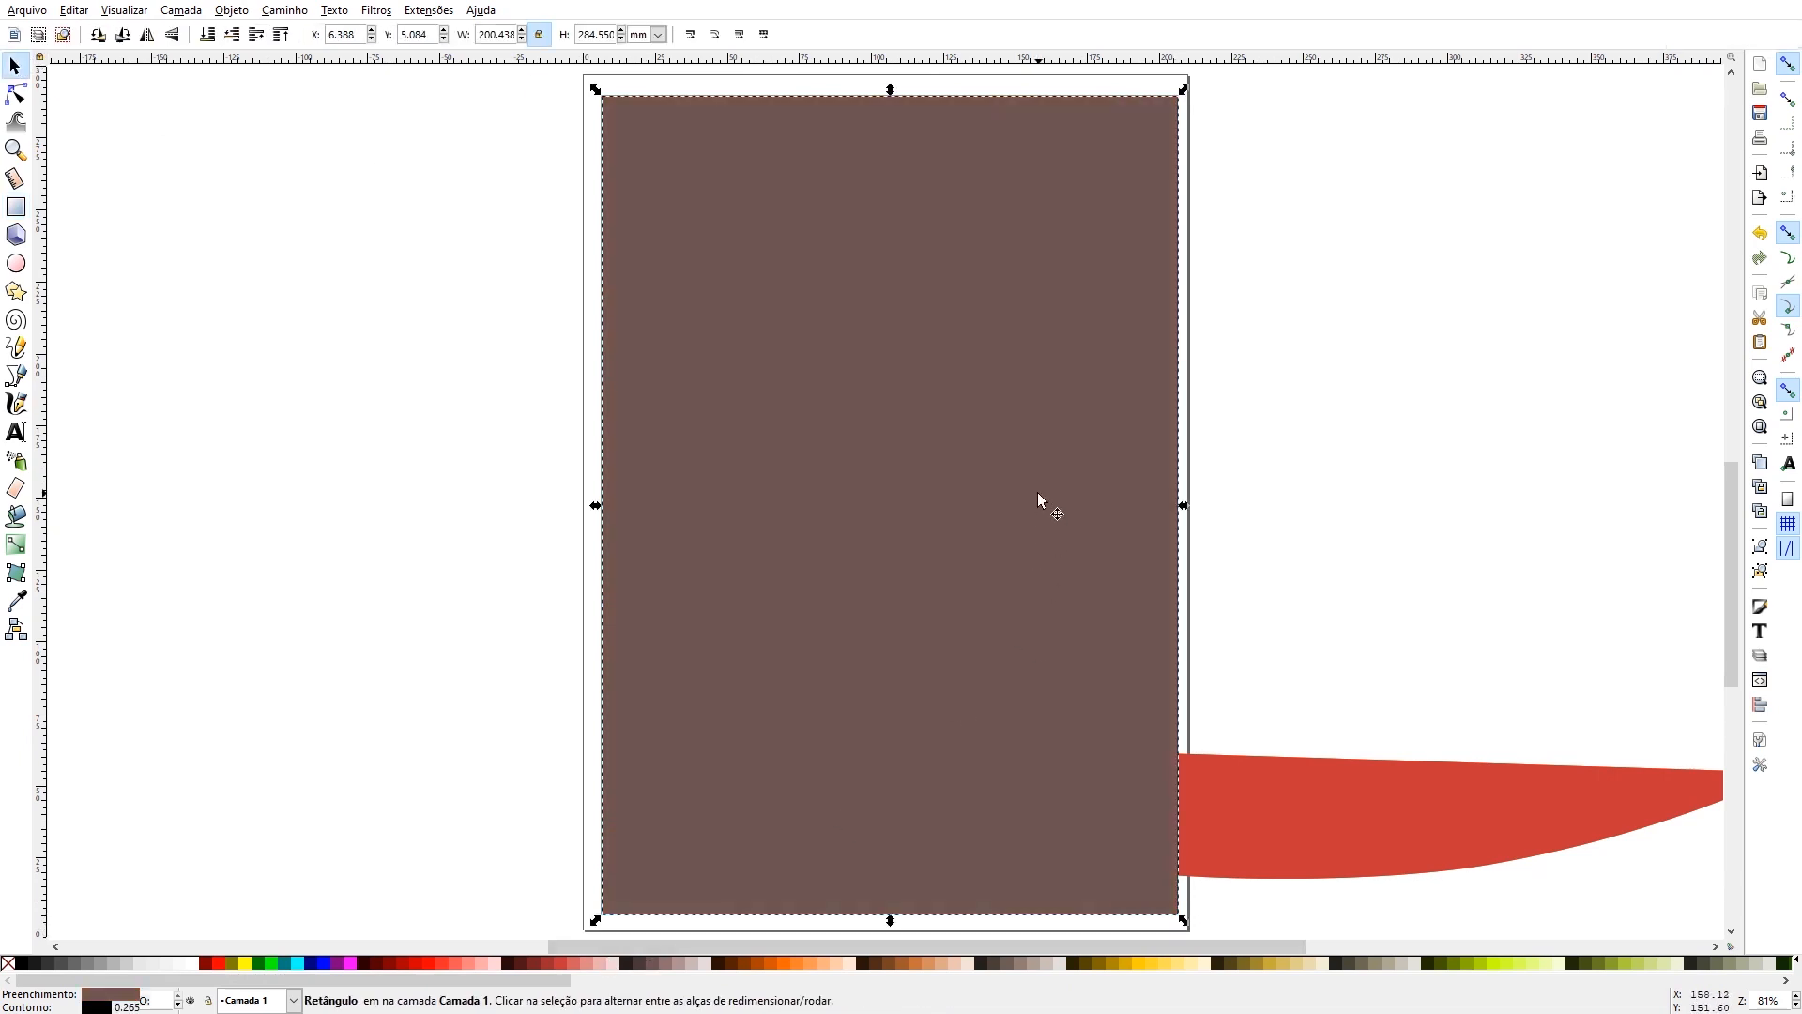
- Subtract the brown rectangle from the red flame copy, leaving only the parts outside the printable area
click(1331, 798)
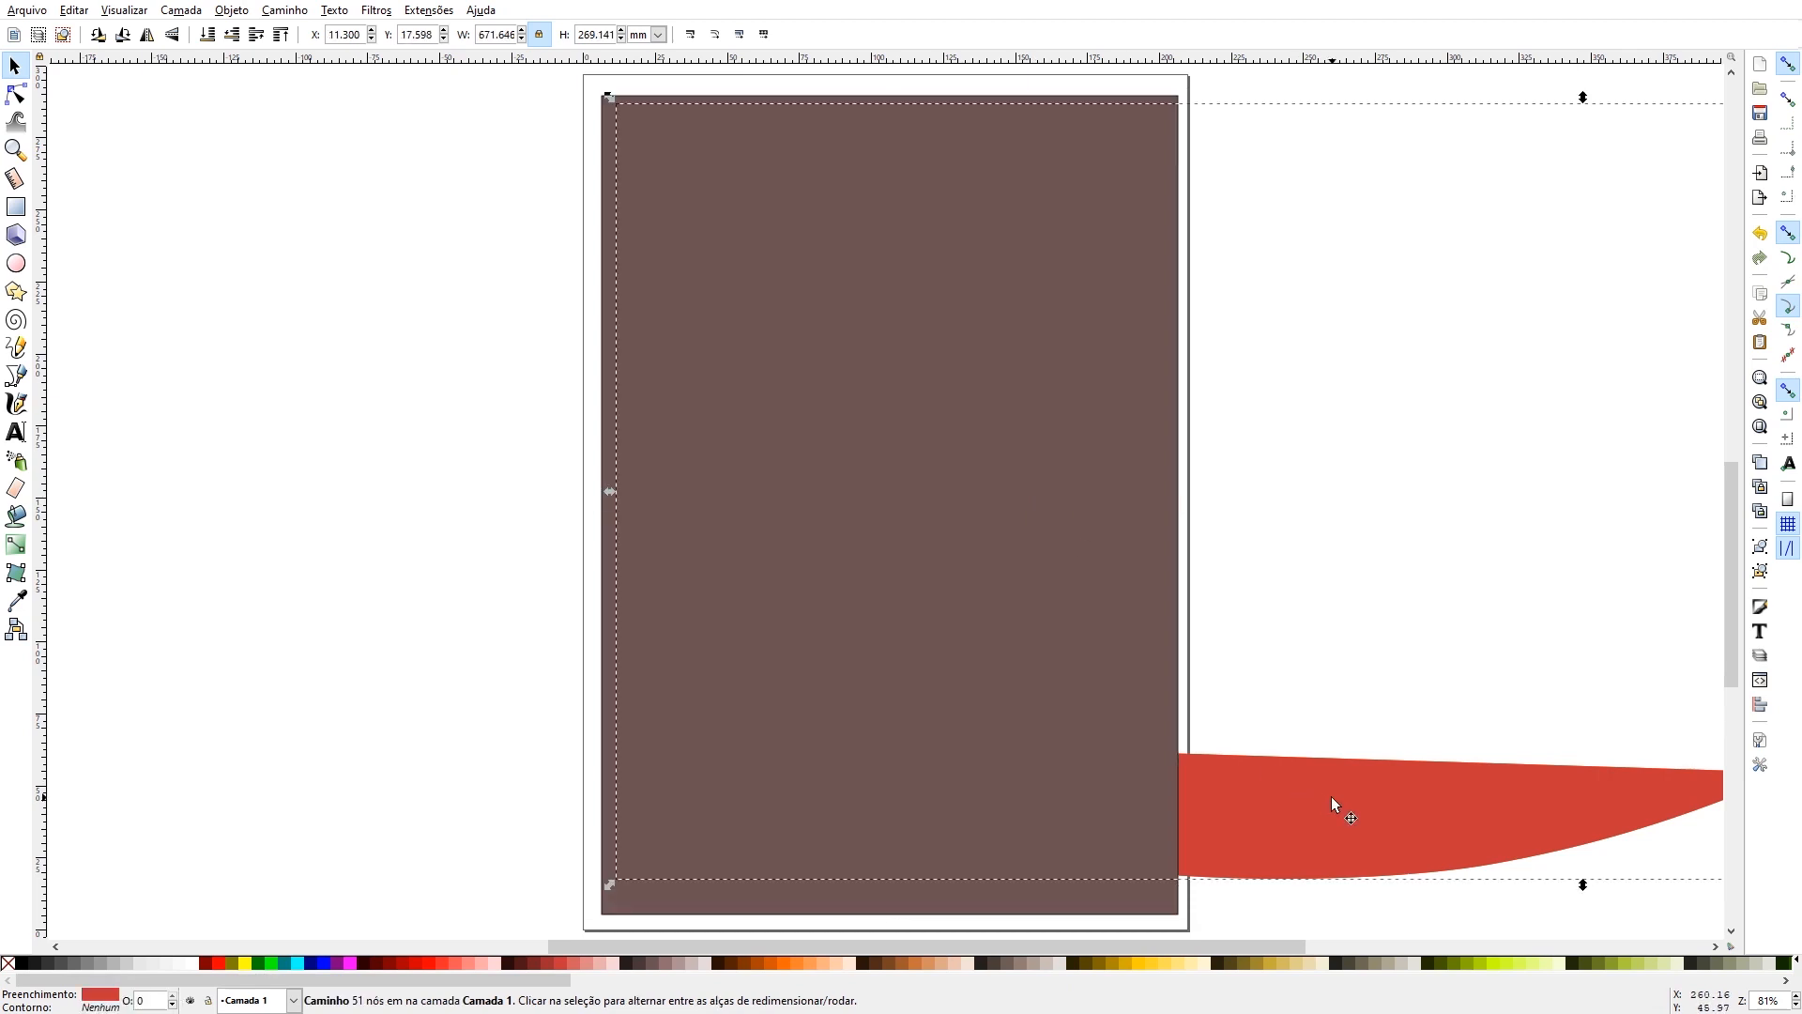
click(1022, 743)
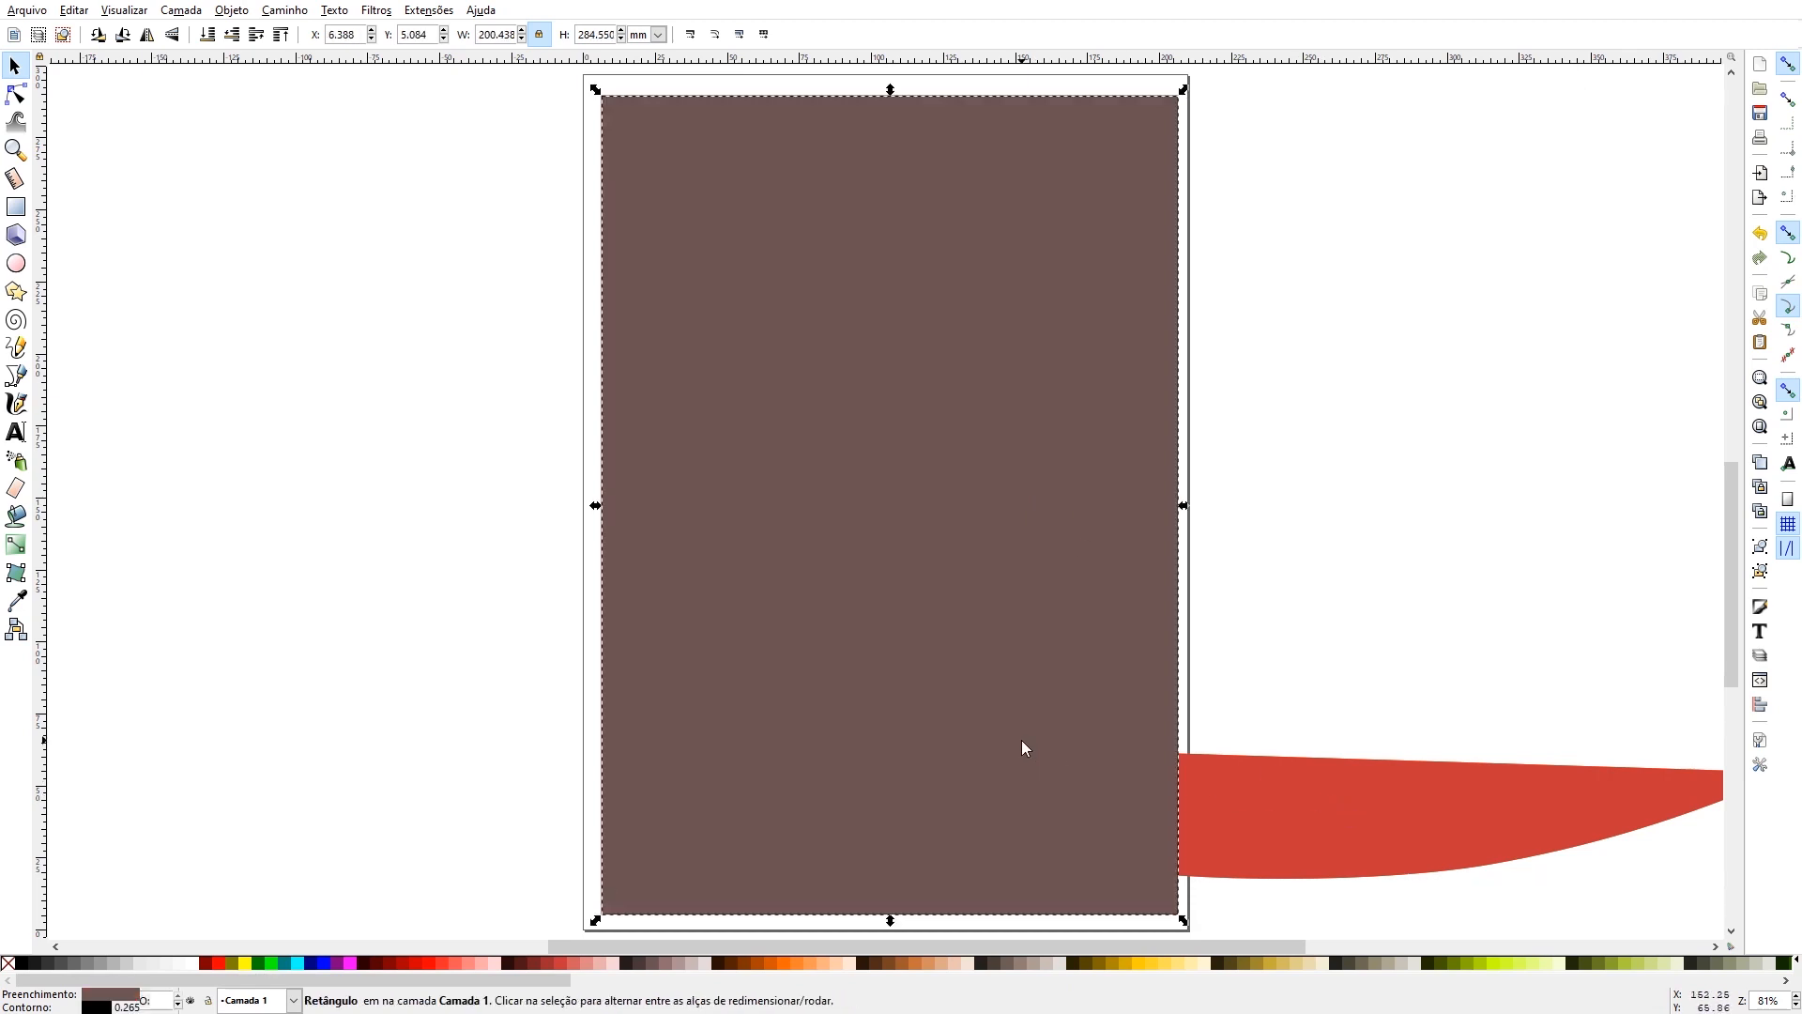
click(1280, 837)
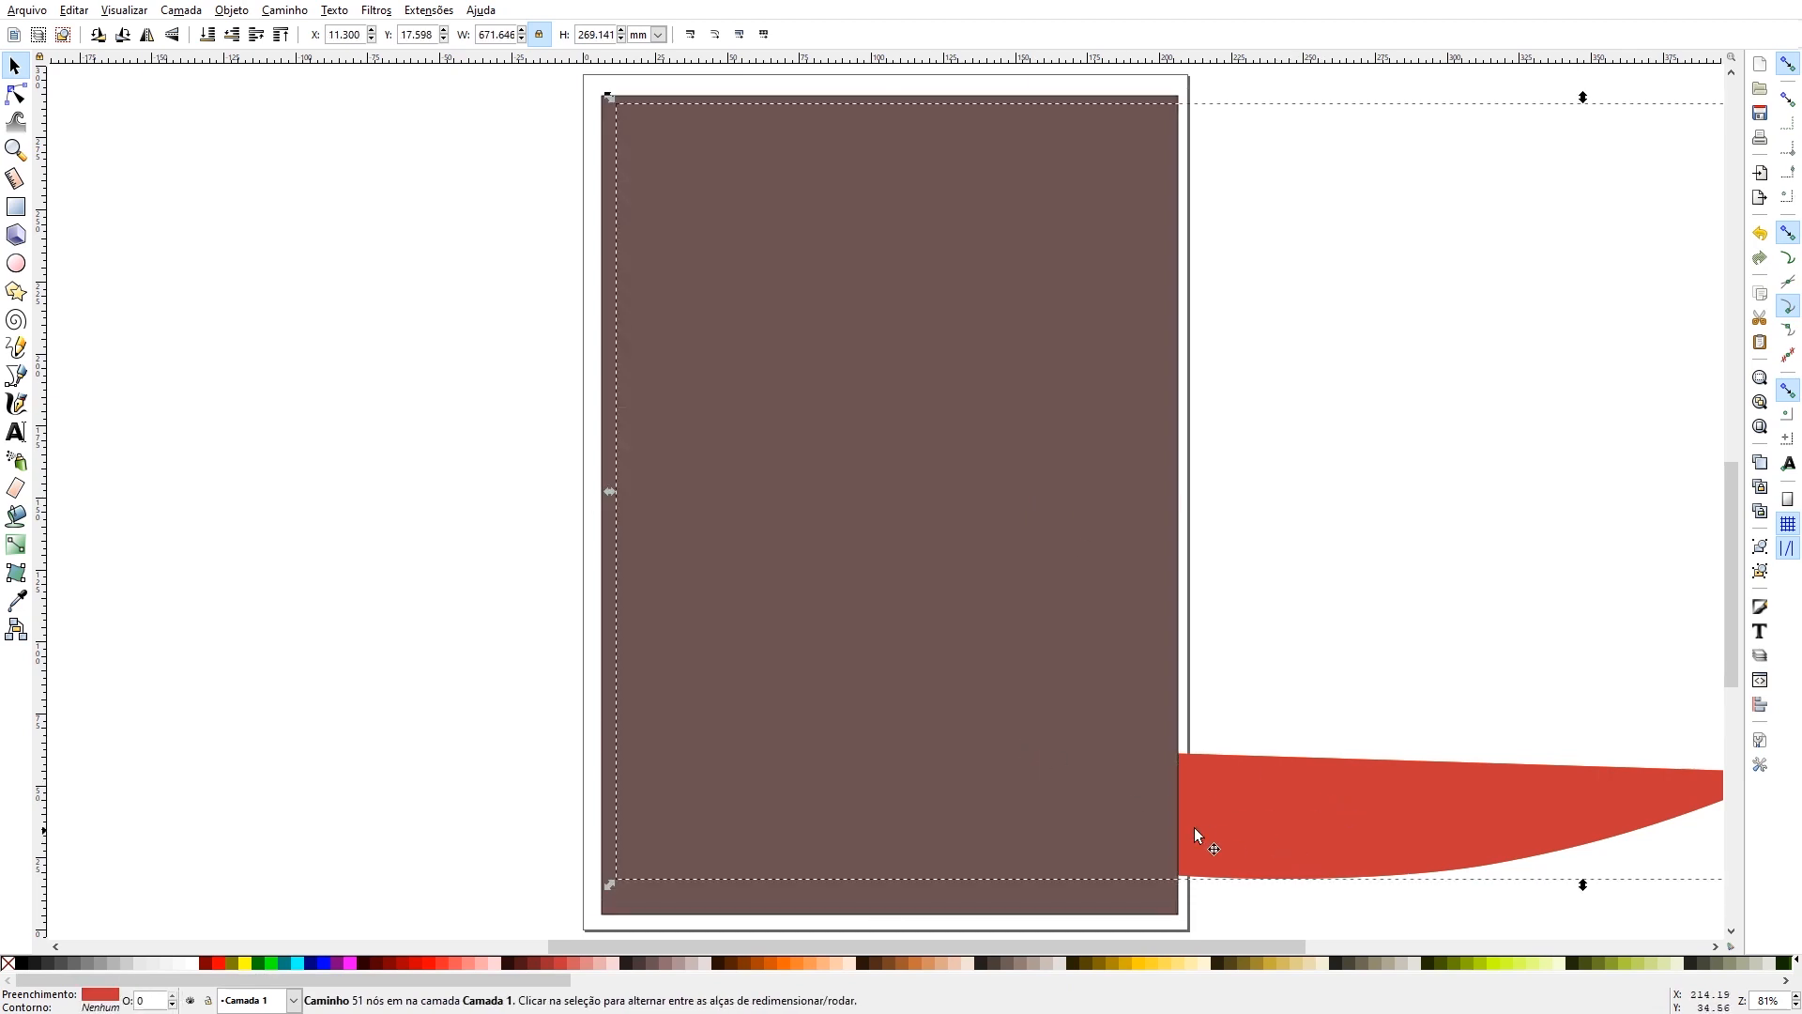
shift+click(930, 668)
key(ctrl+minus)
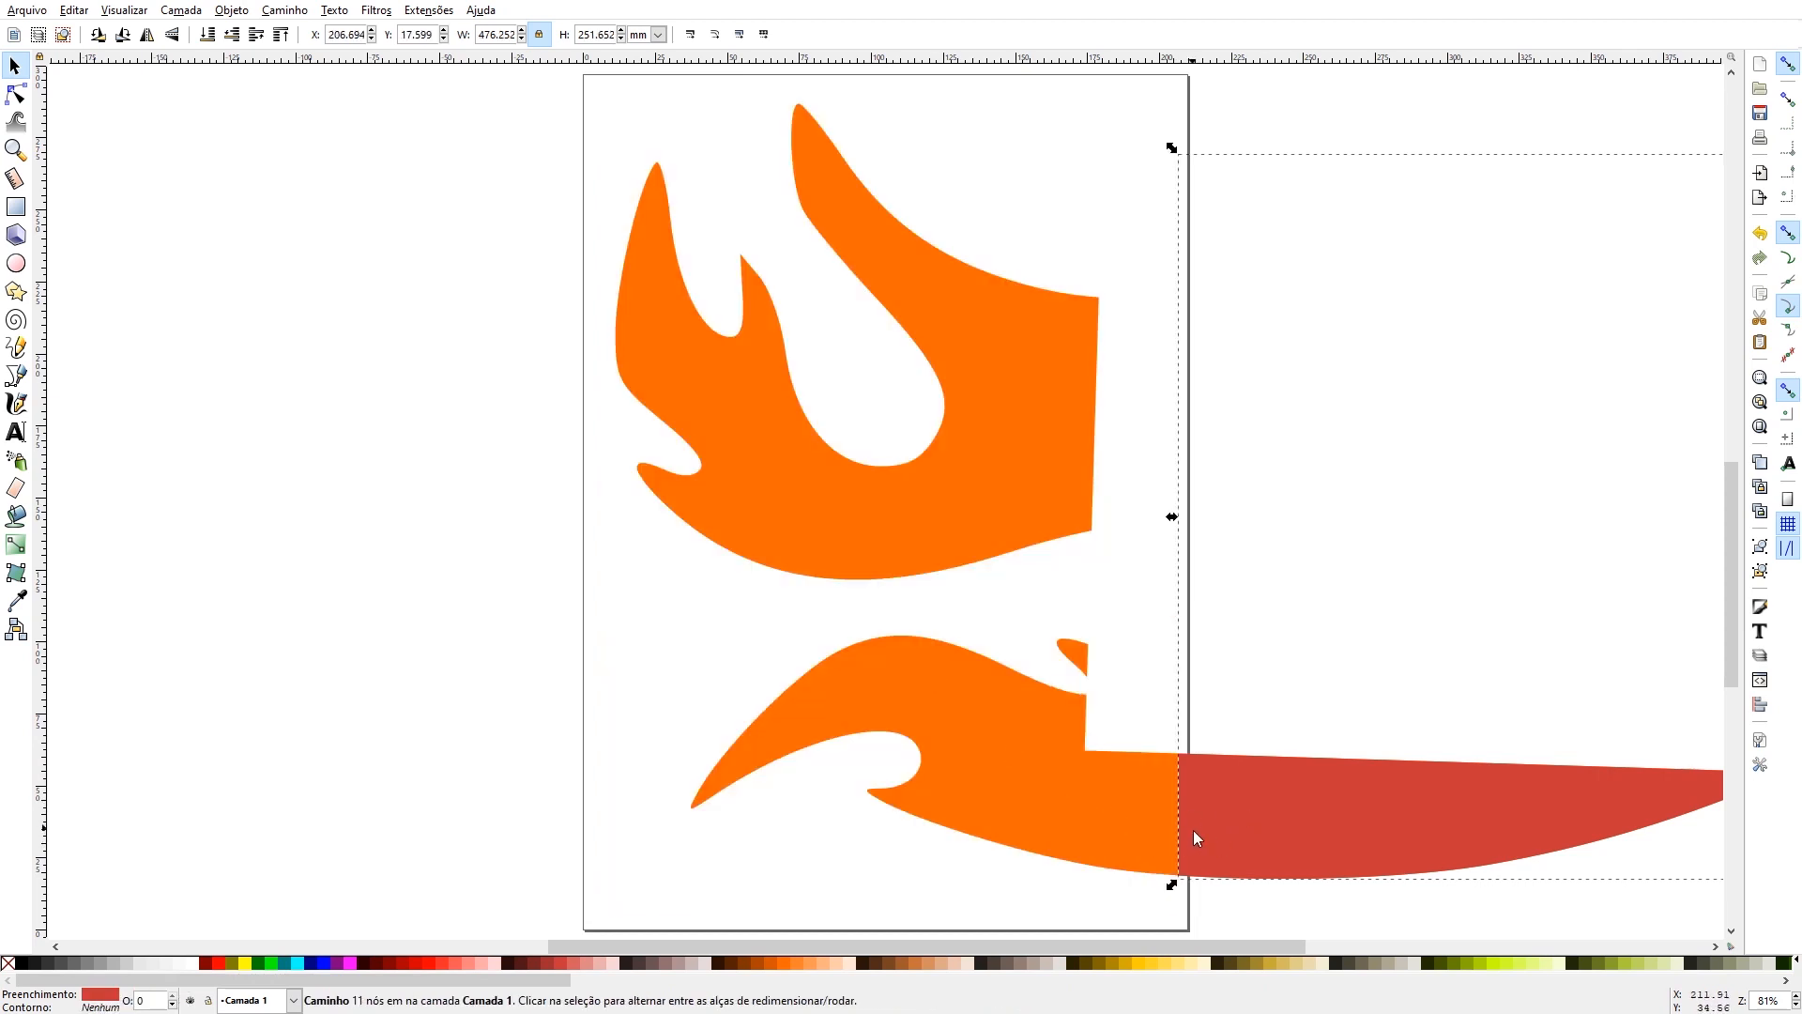
- Subtract a yellow-filled duplicate of the red leftover from the orange flames, and move the red leftover well clear to the right of the page
click(15, 149)
click(39, 35)
click(39, 34)
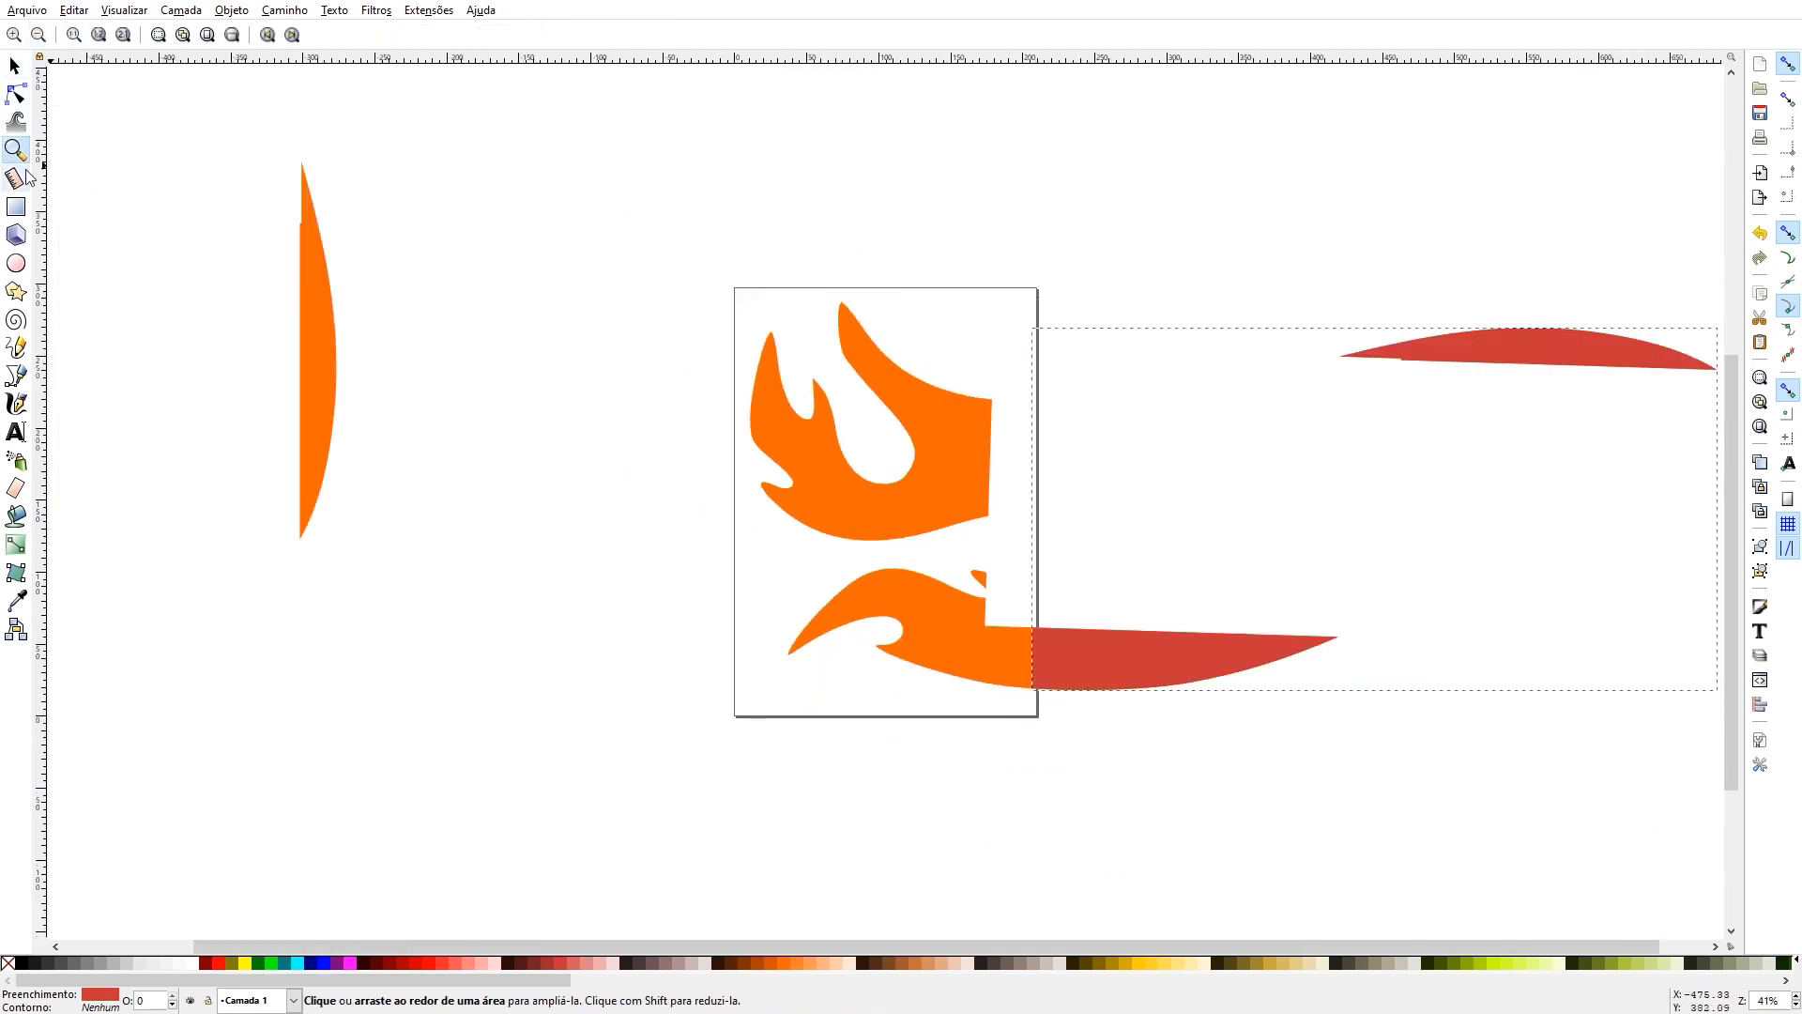
click(15, 65)
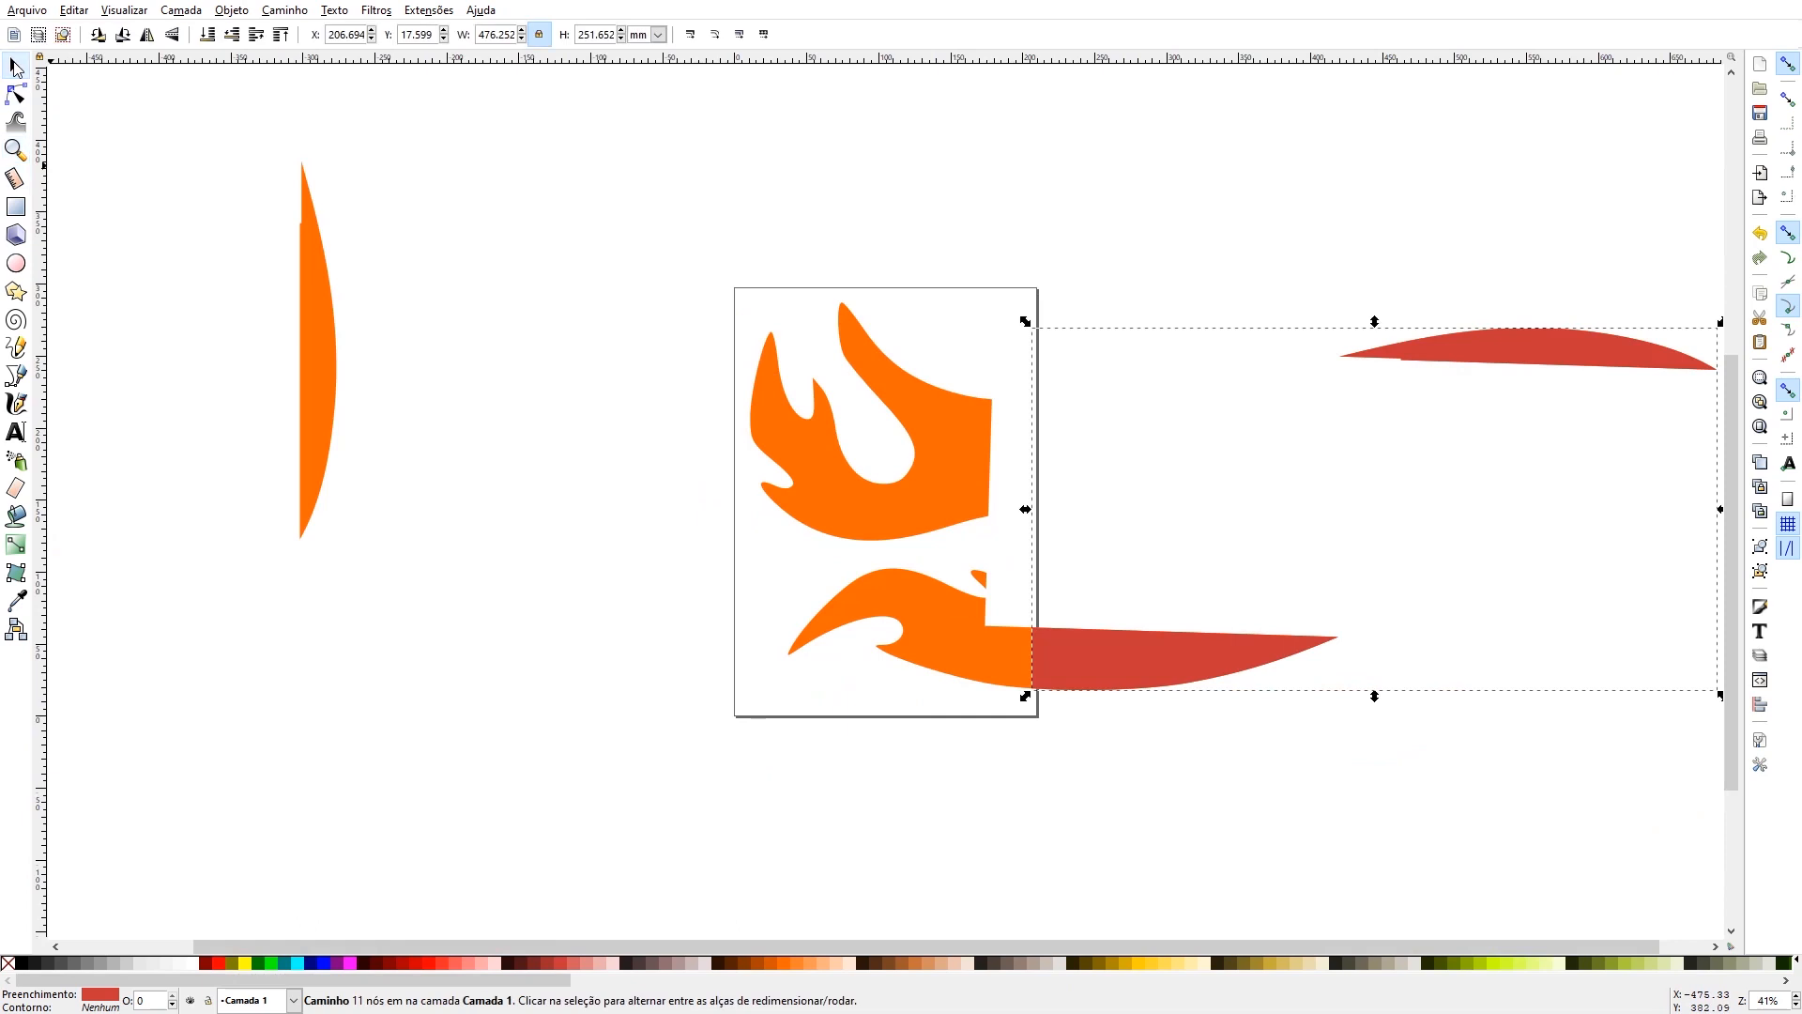
click(1207, 649)
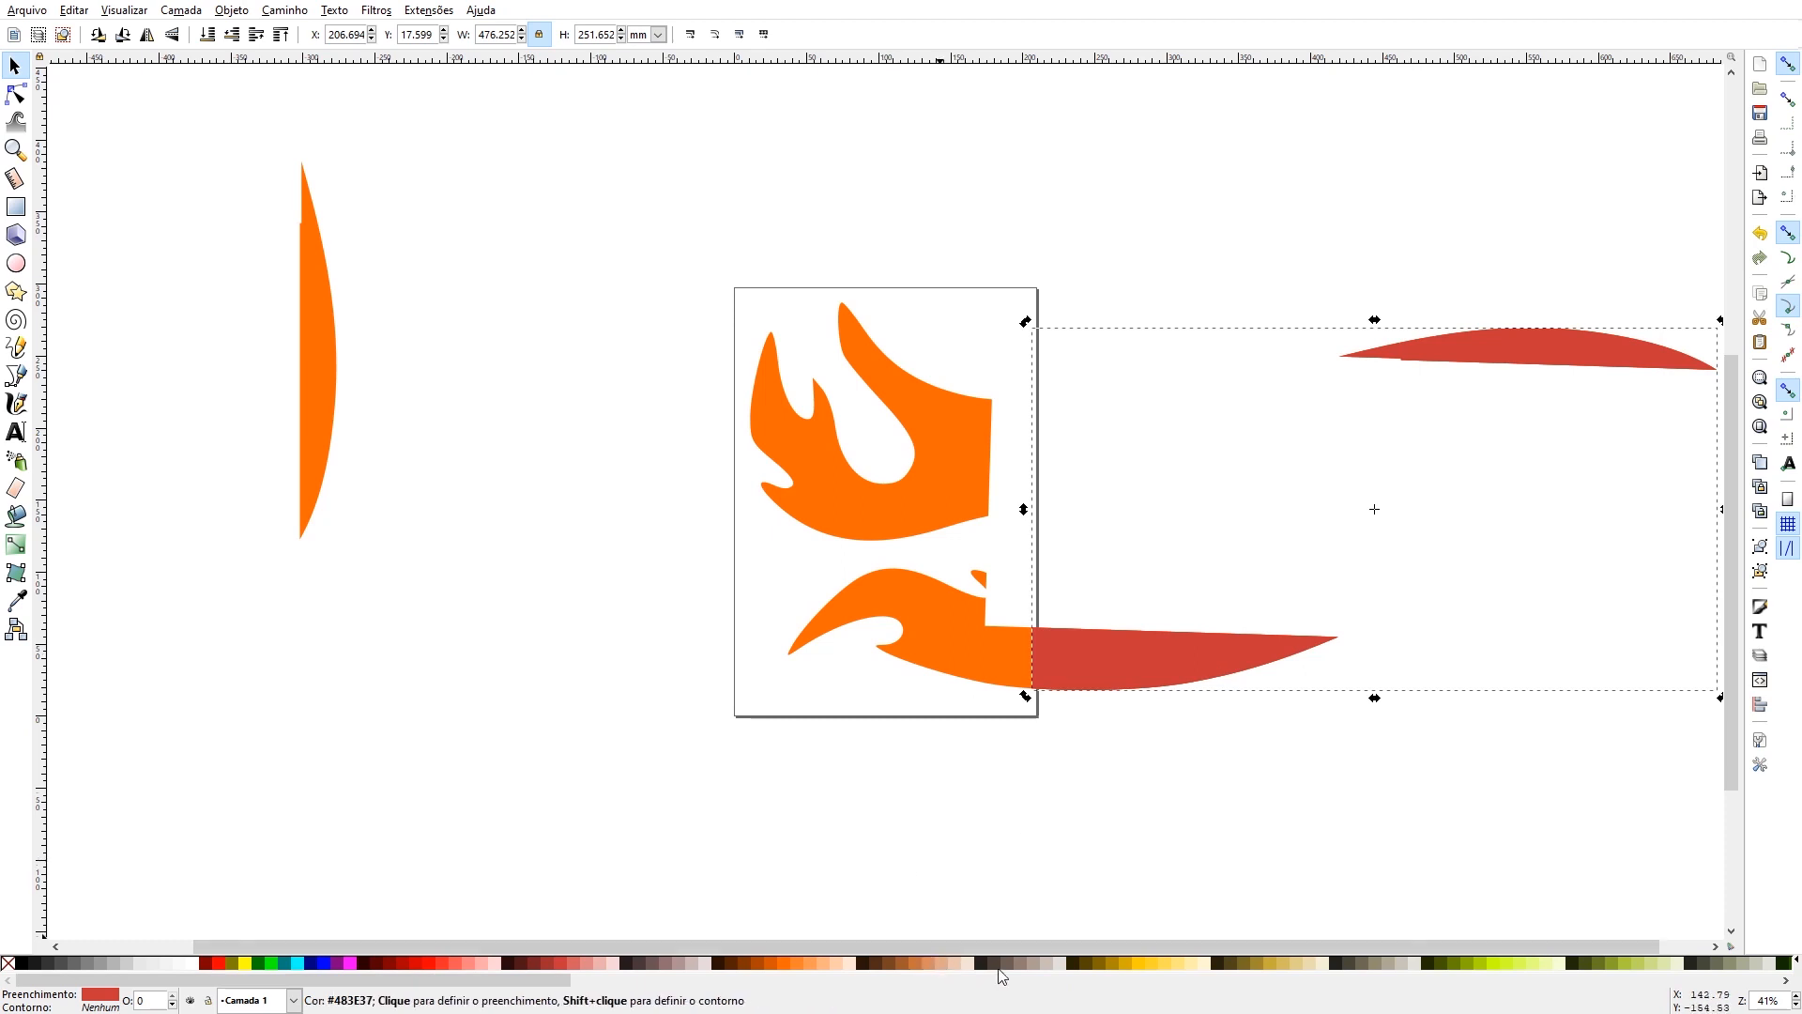
click(1162, 964)
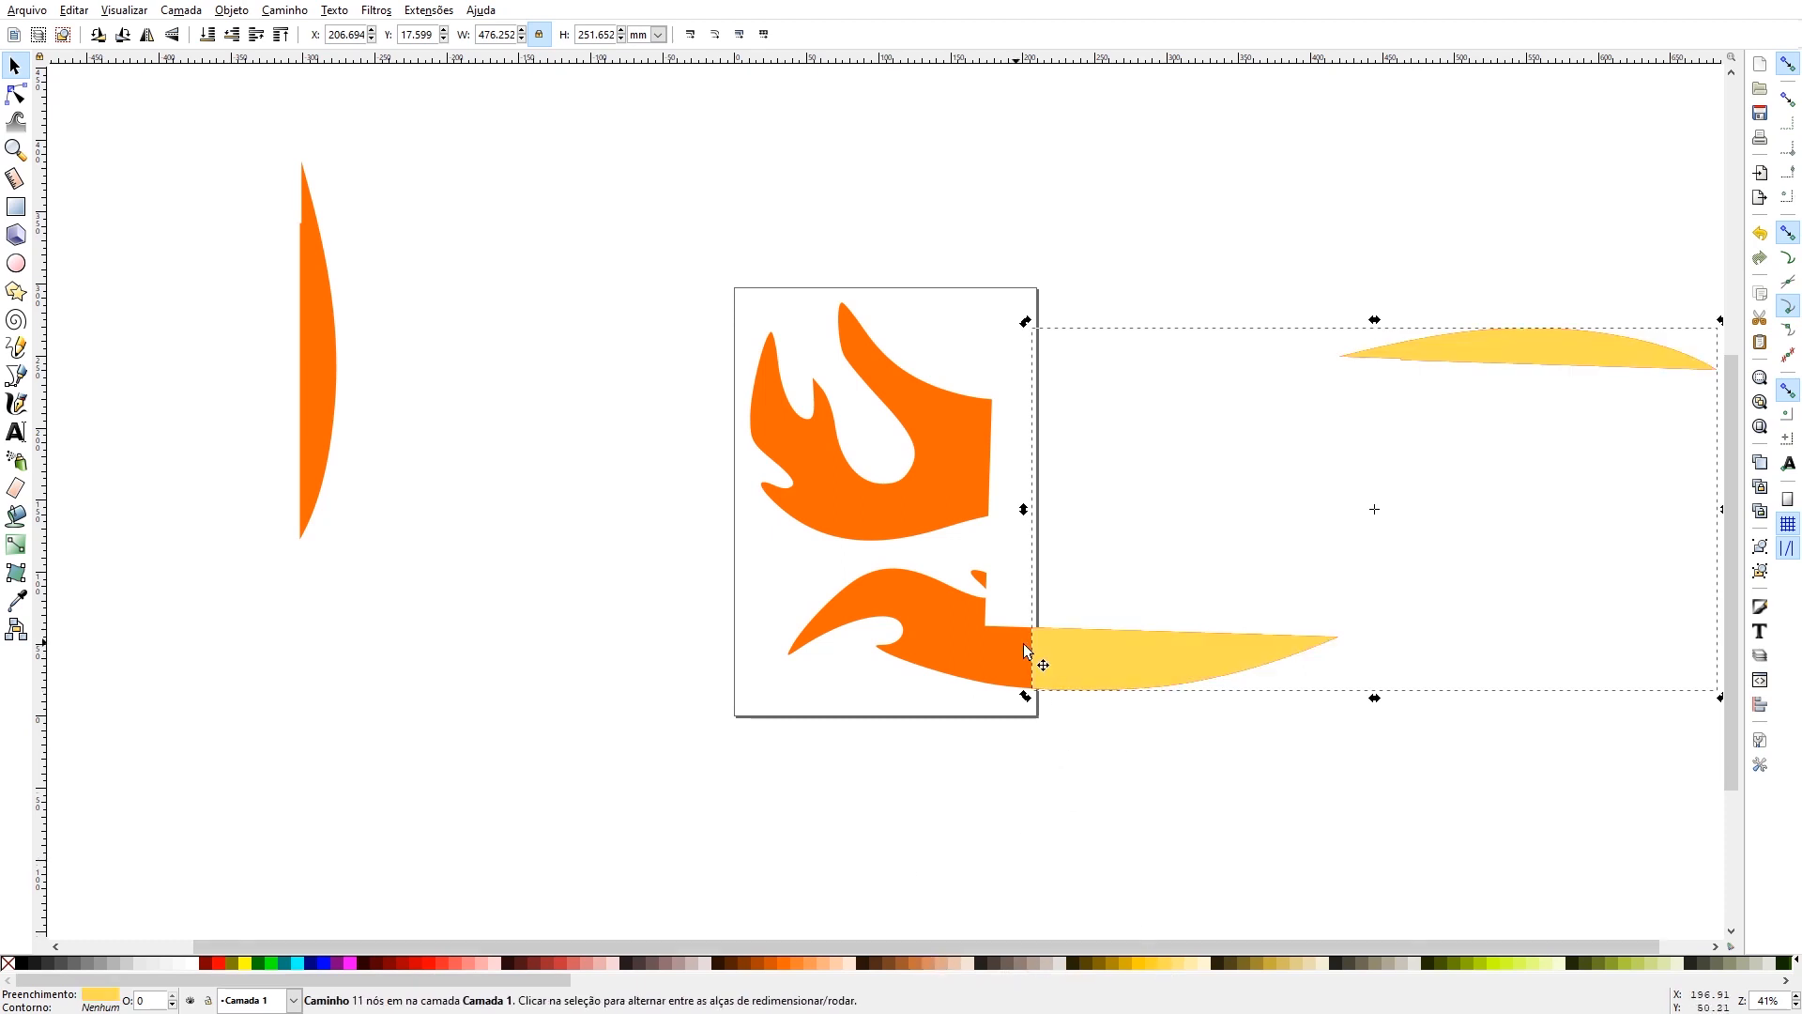
shift+click(916, 654)
key(ctrl)
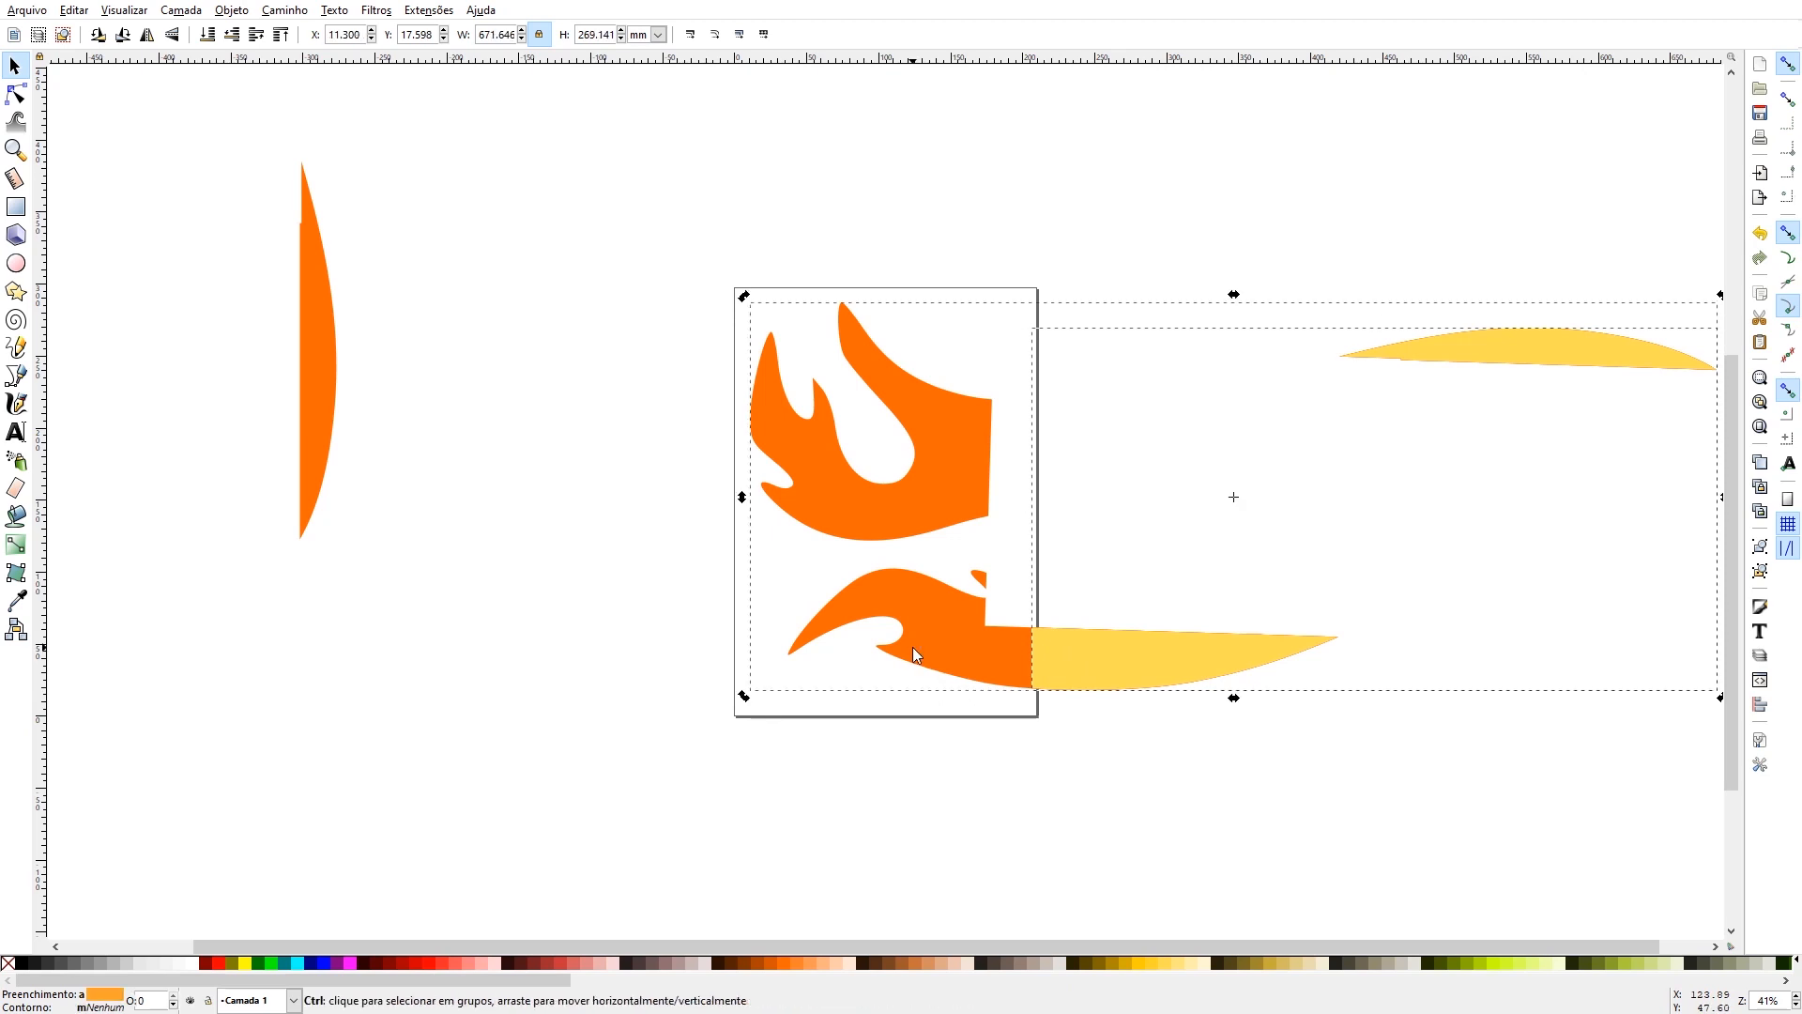
key(ctrl+z)
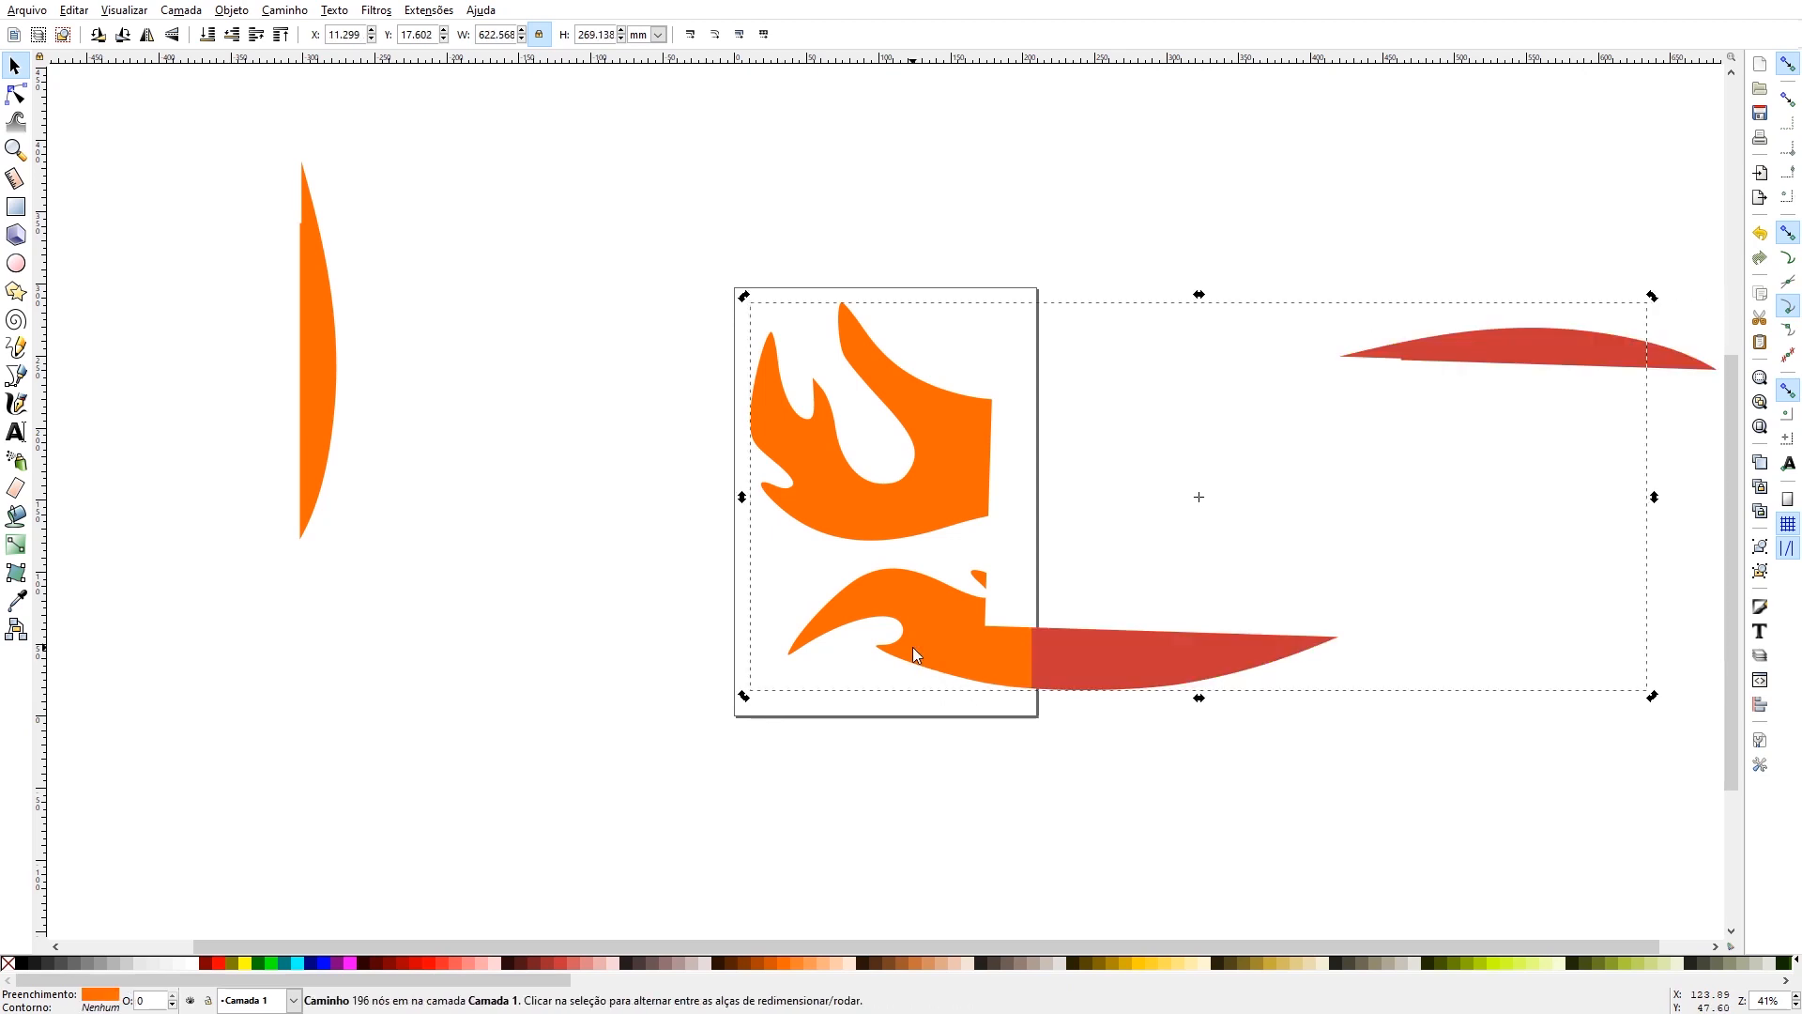
drag(1073, 657, 1363, 490)
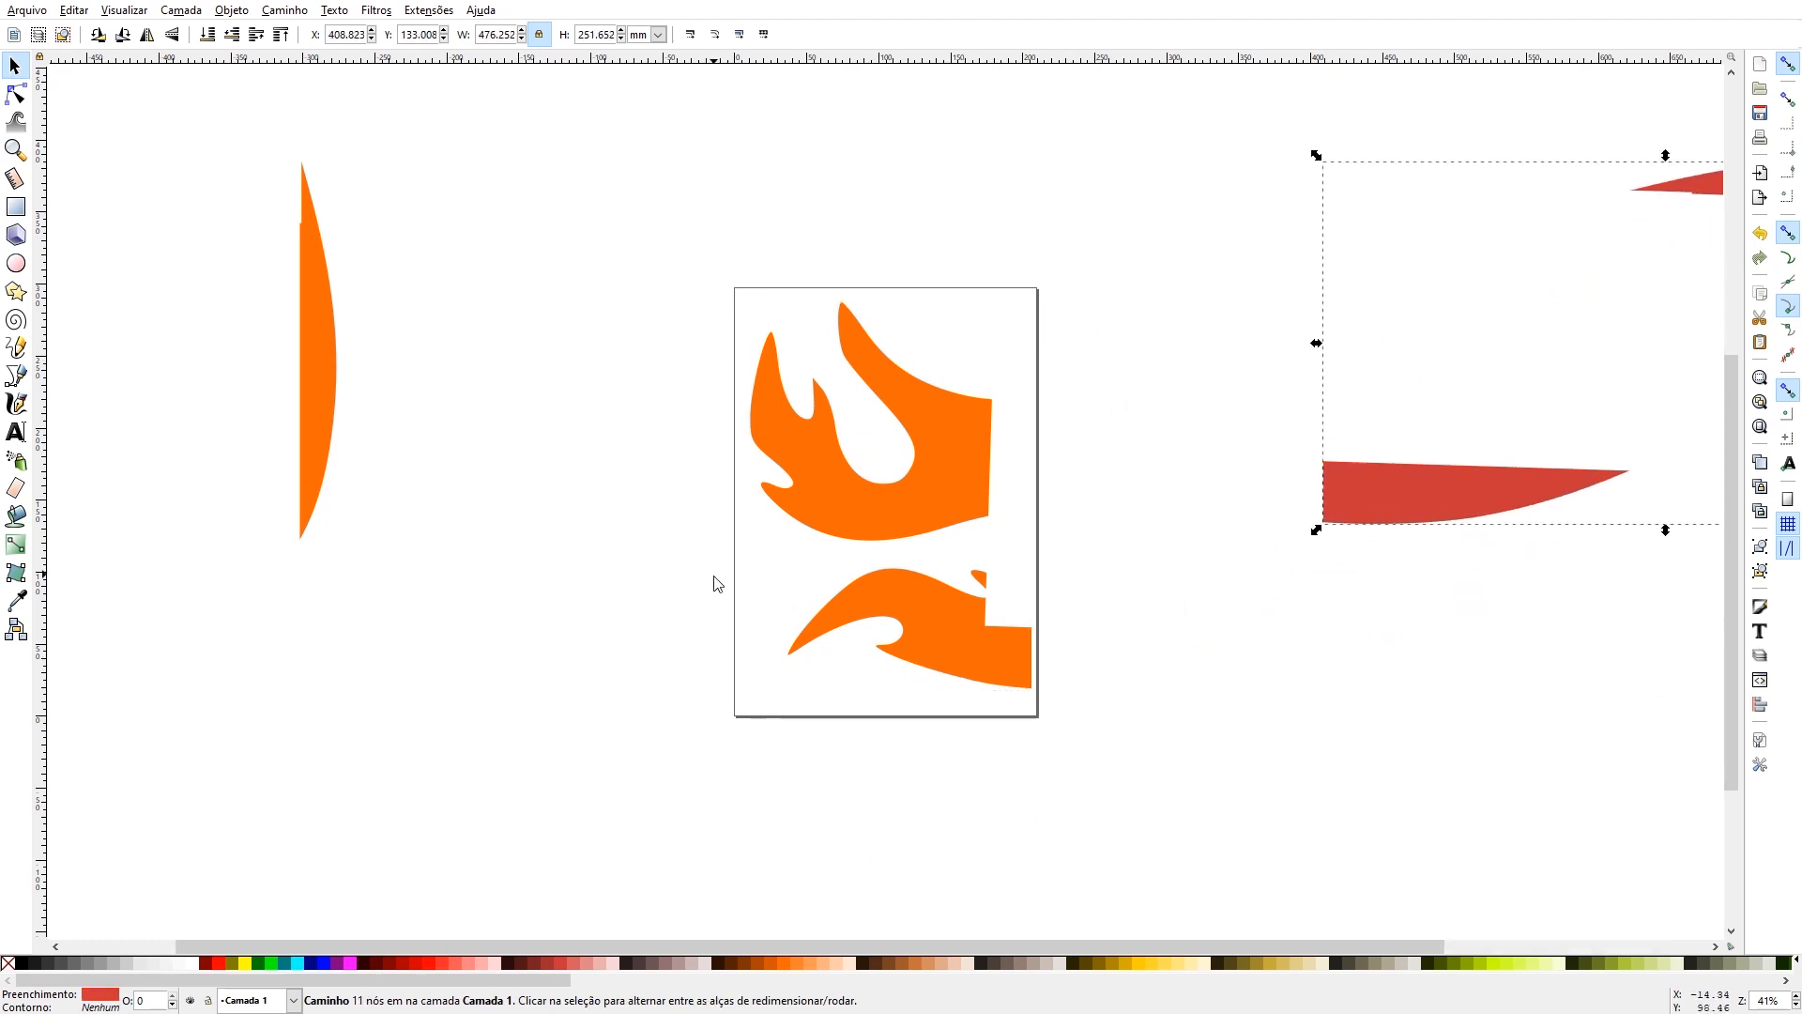
- Remove the fill from the orange flame pieces on the page and give them a black outline
click(781, 243)
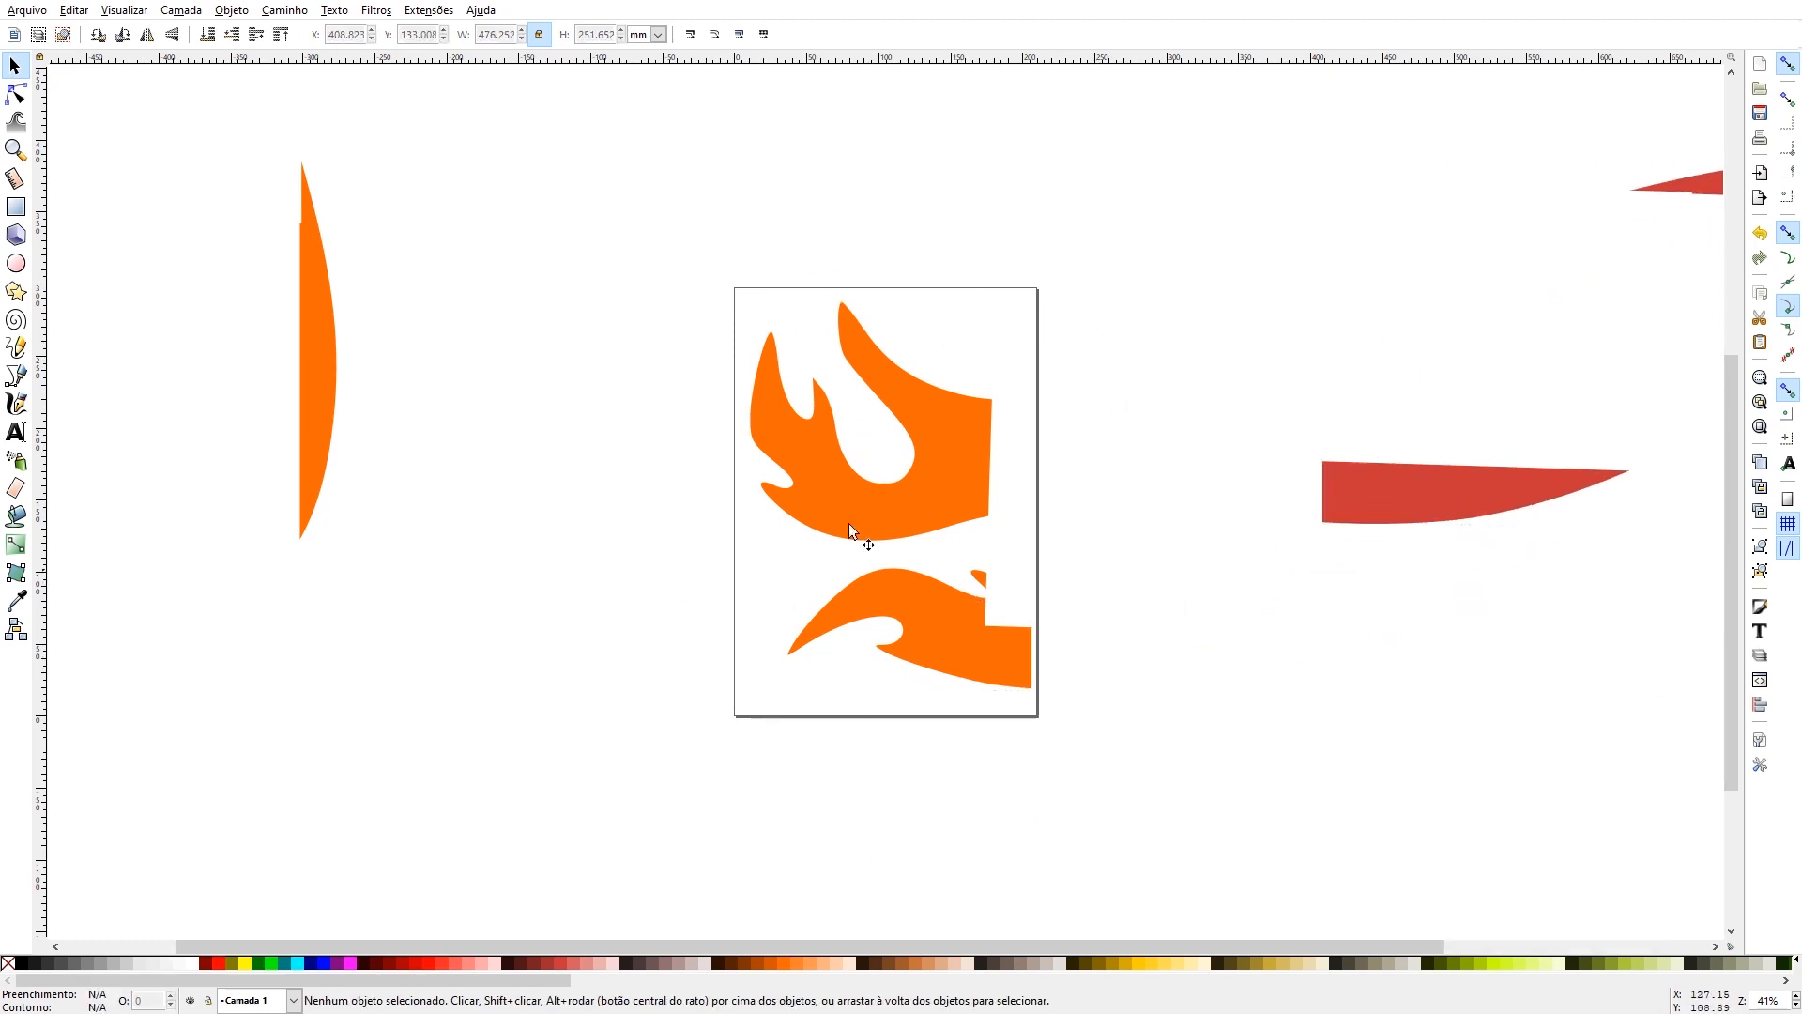
click(809, 498)
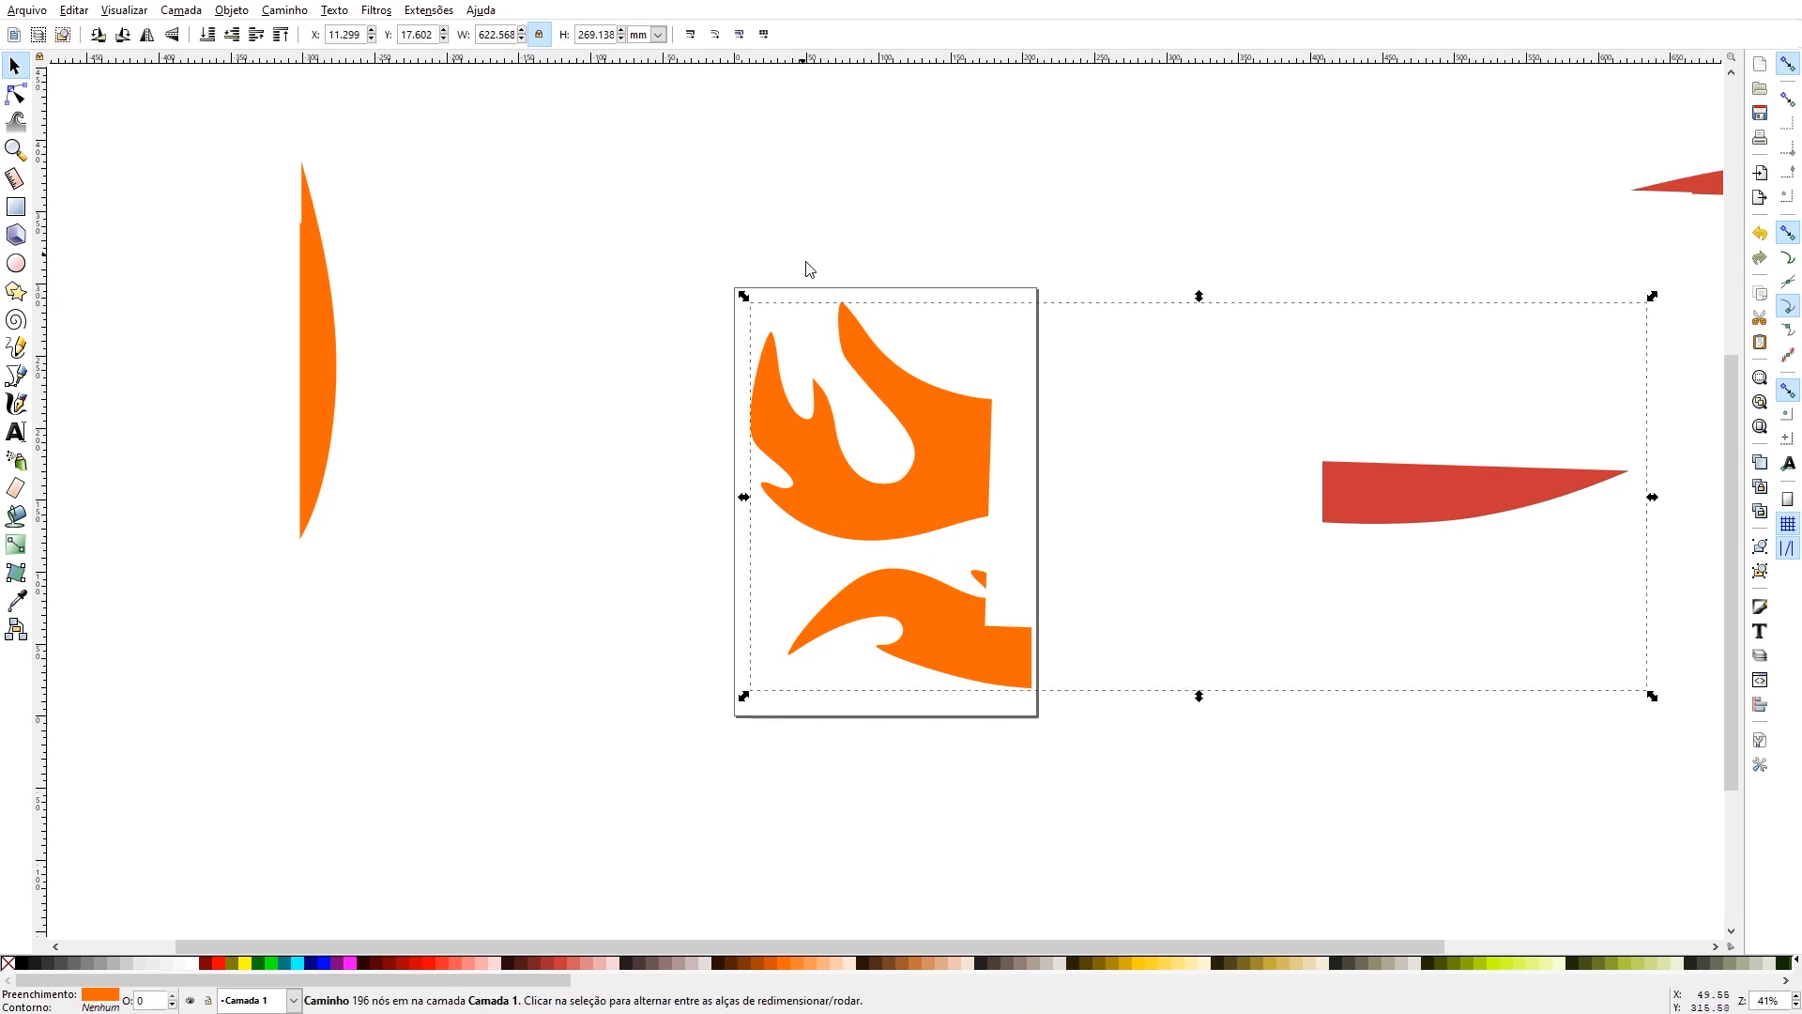
click(882, 244)
click(841, 509)
shift+click(25, 968)
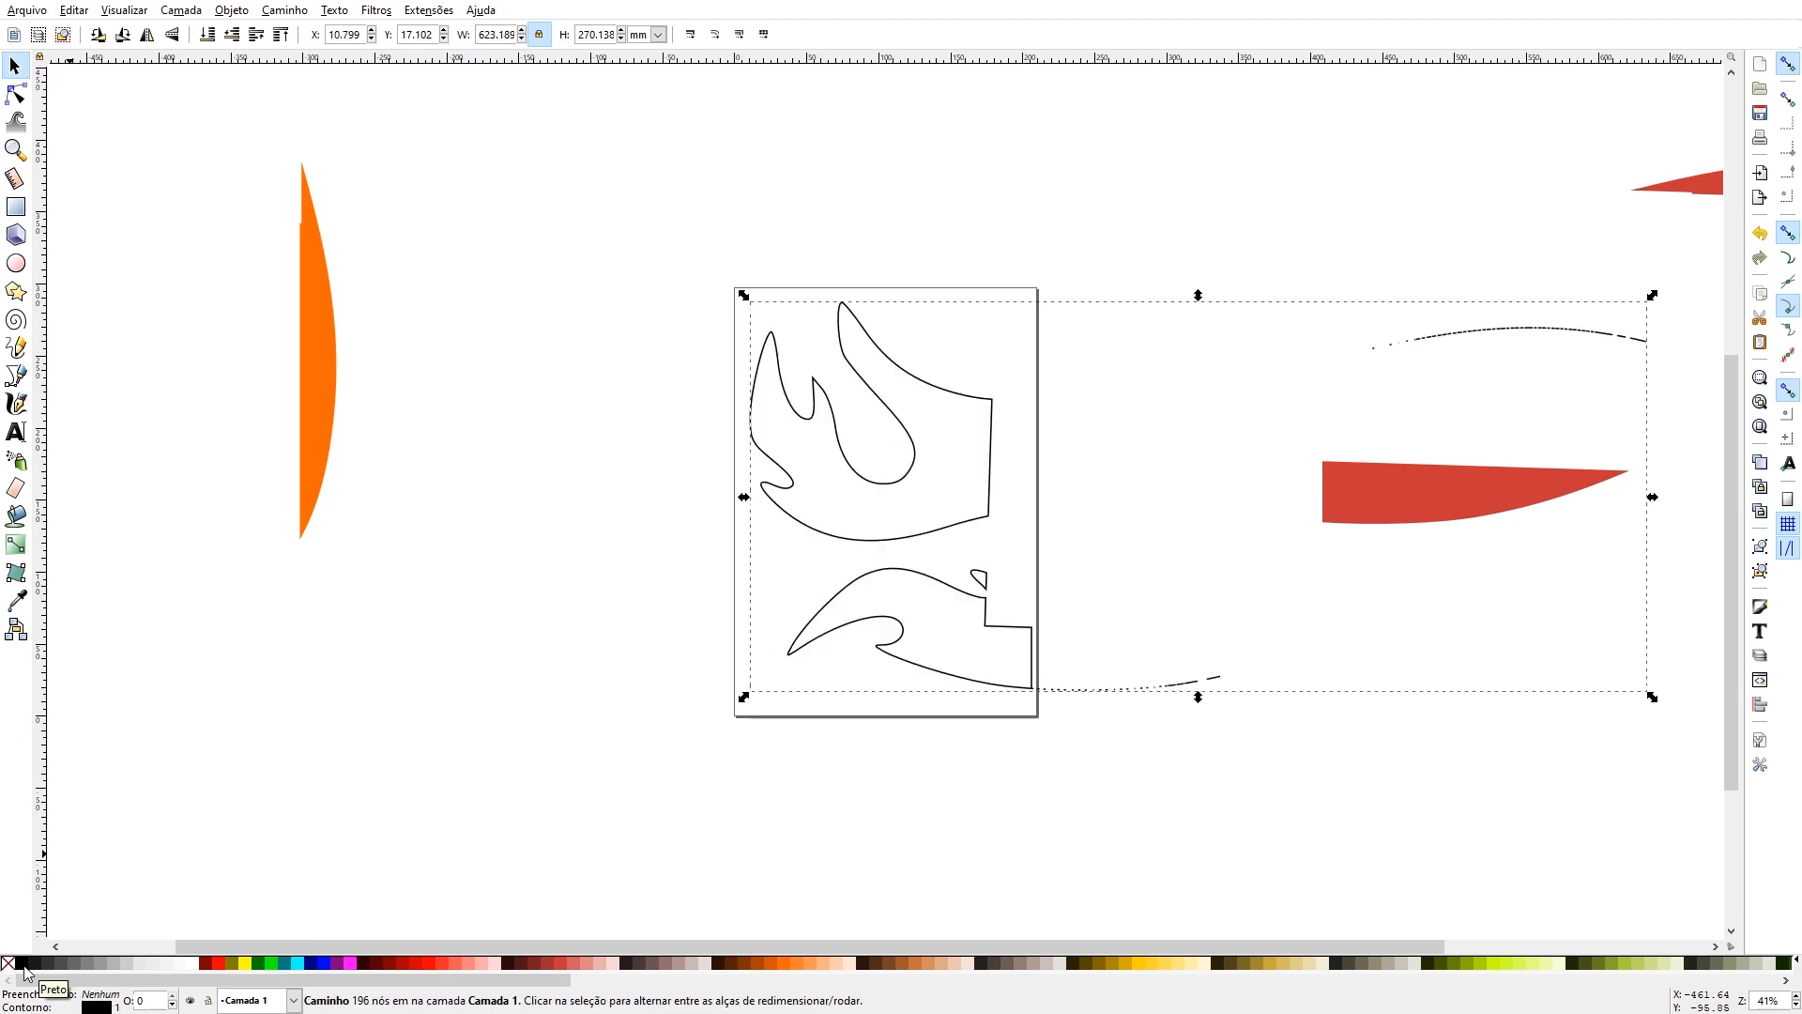
- Save the outlined page as a PDF named "parte 3 simbolo para impressao", accepting the PDF export options
key(plus)
key(plus)
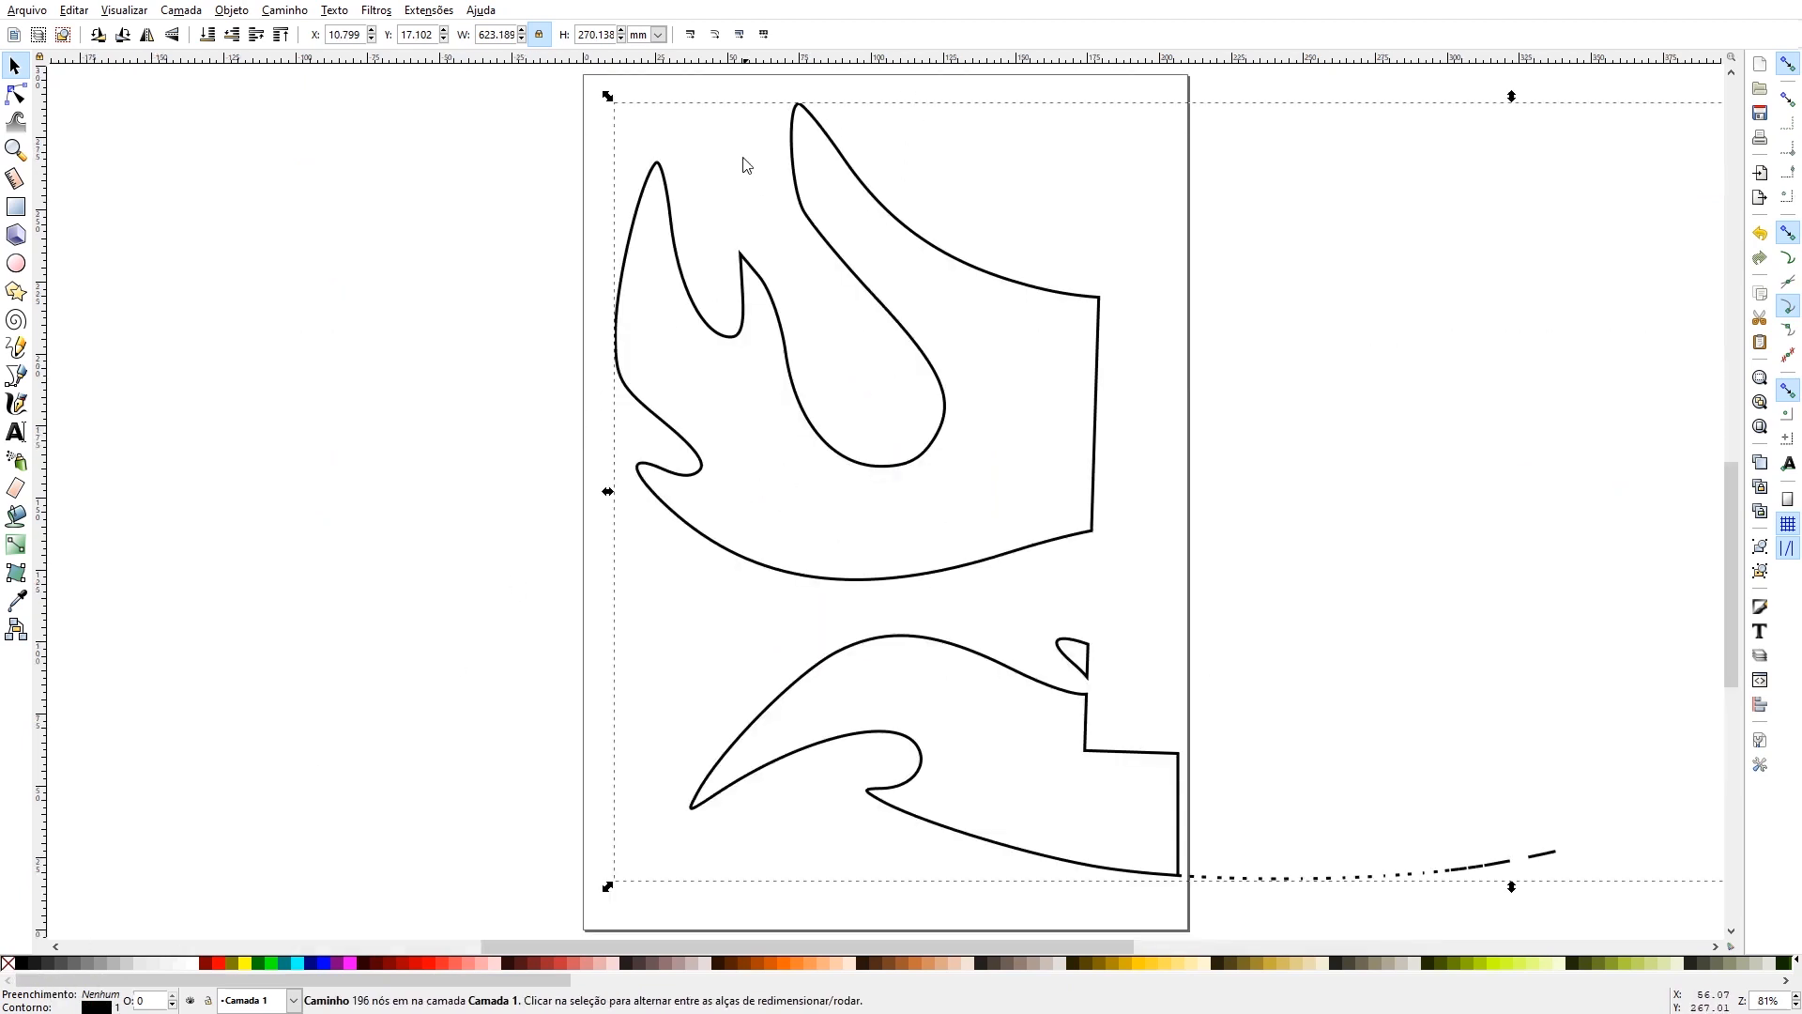
click(26, 11)
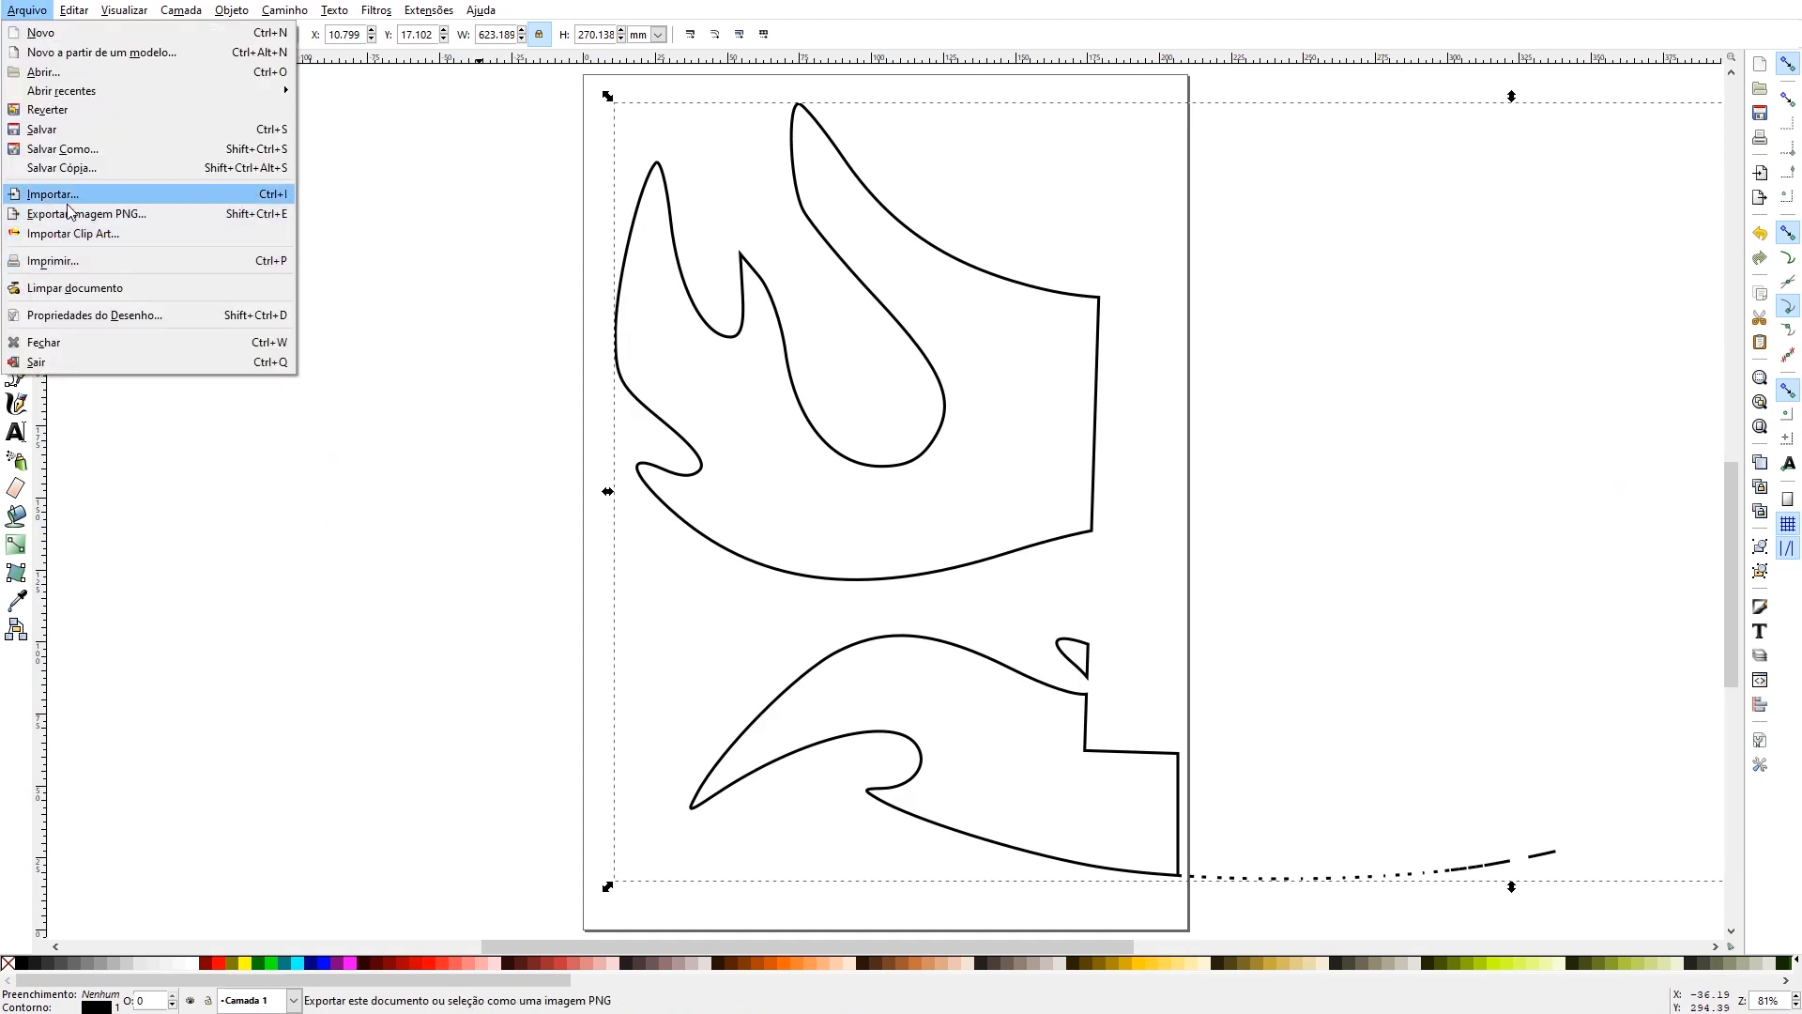
click(88, 149)
click(248, 663)
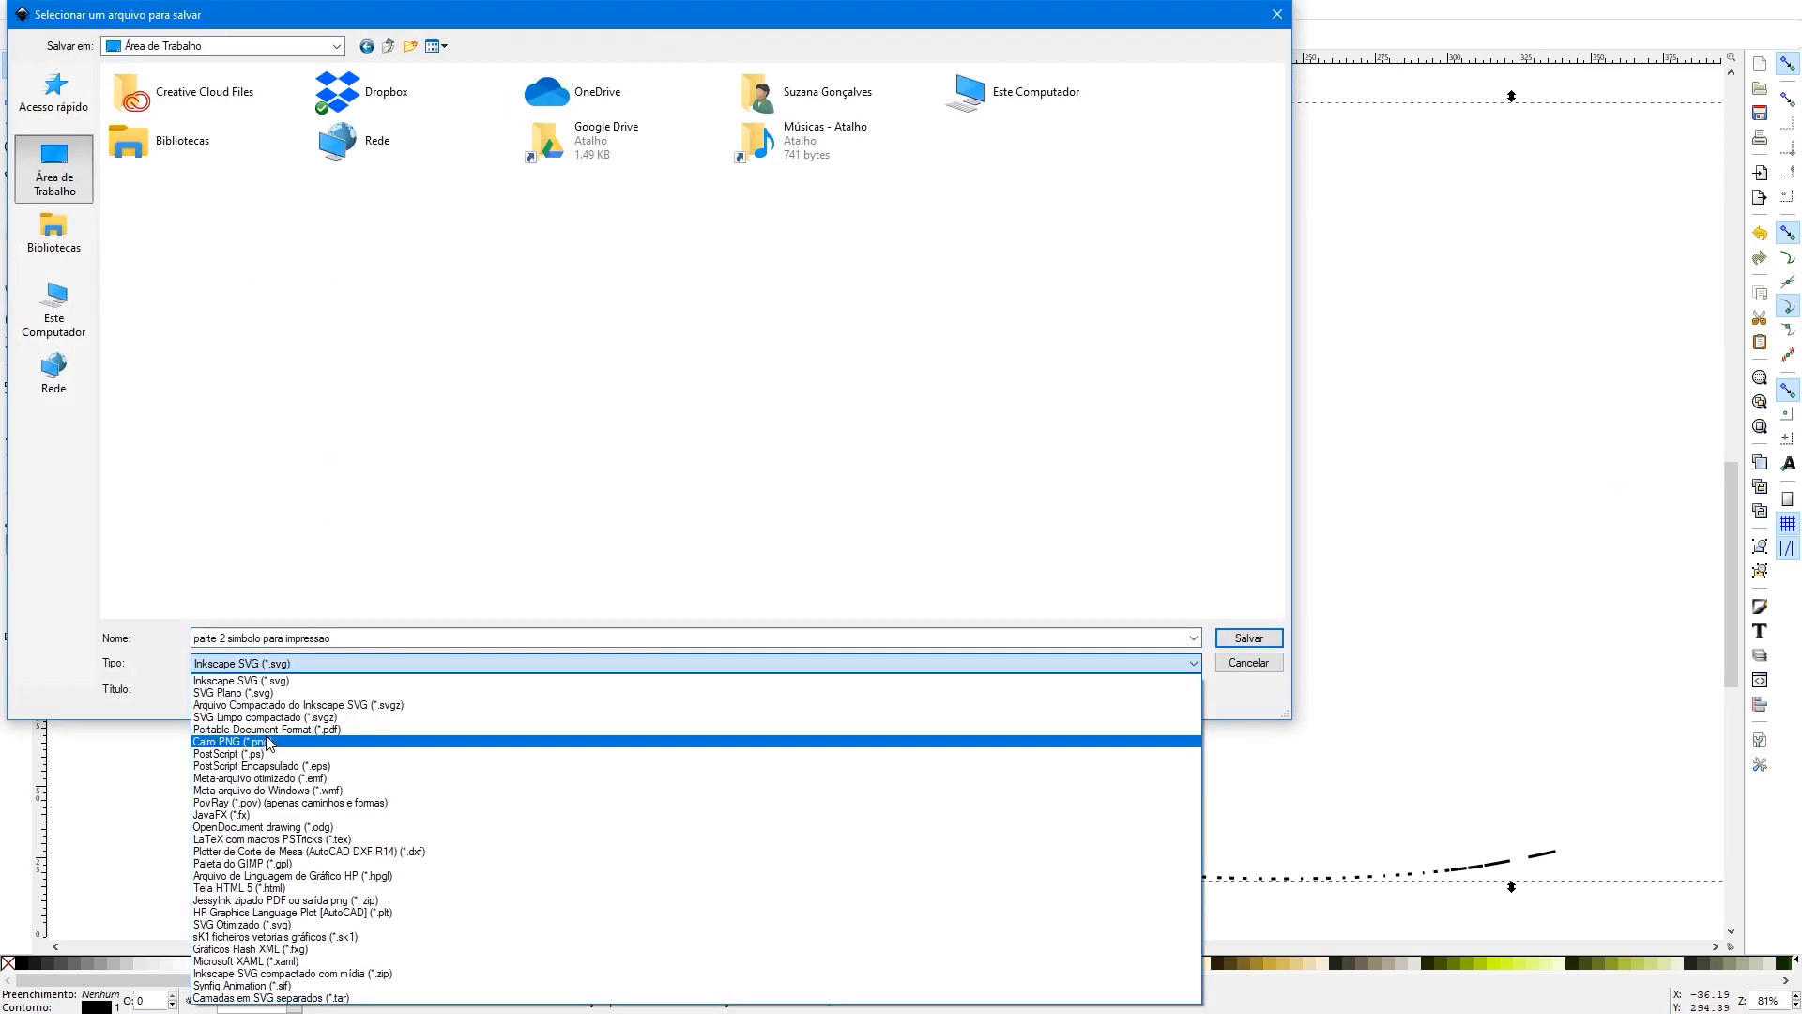
click(268, 729)
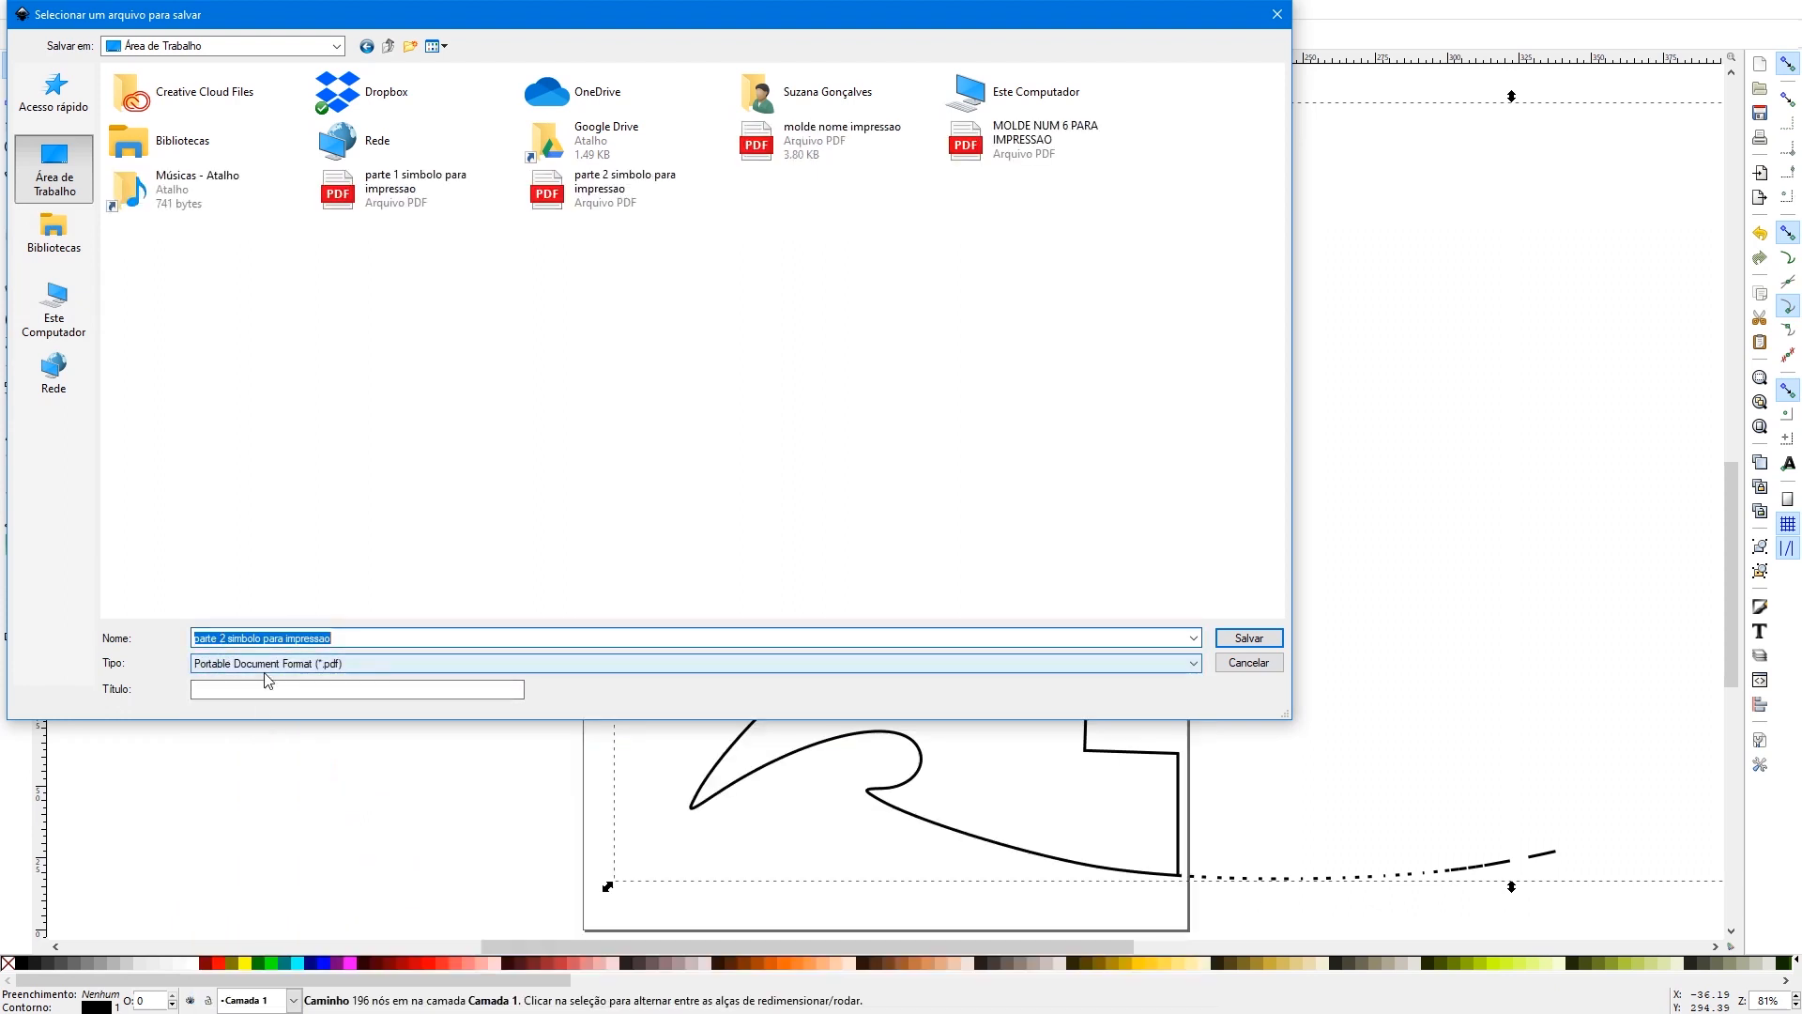
click(222, 638)
key(BackSpace)
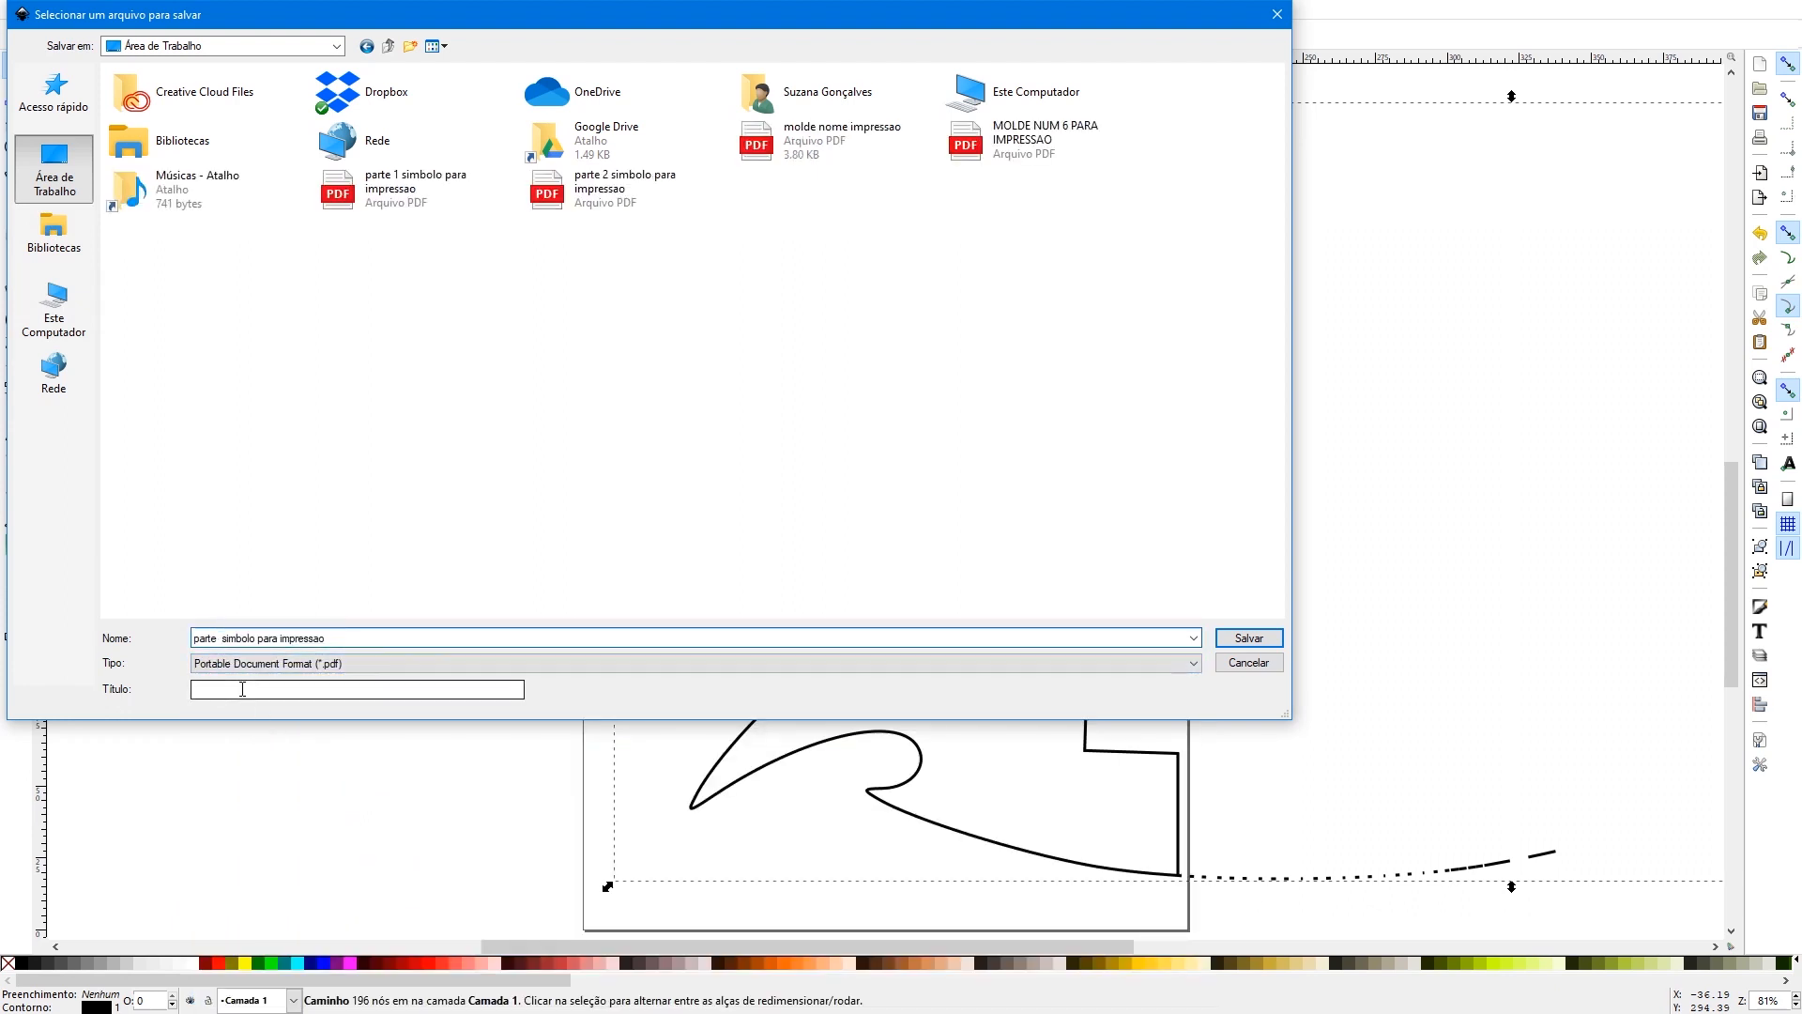
text(3)
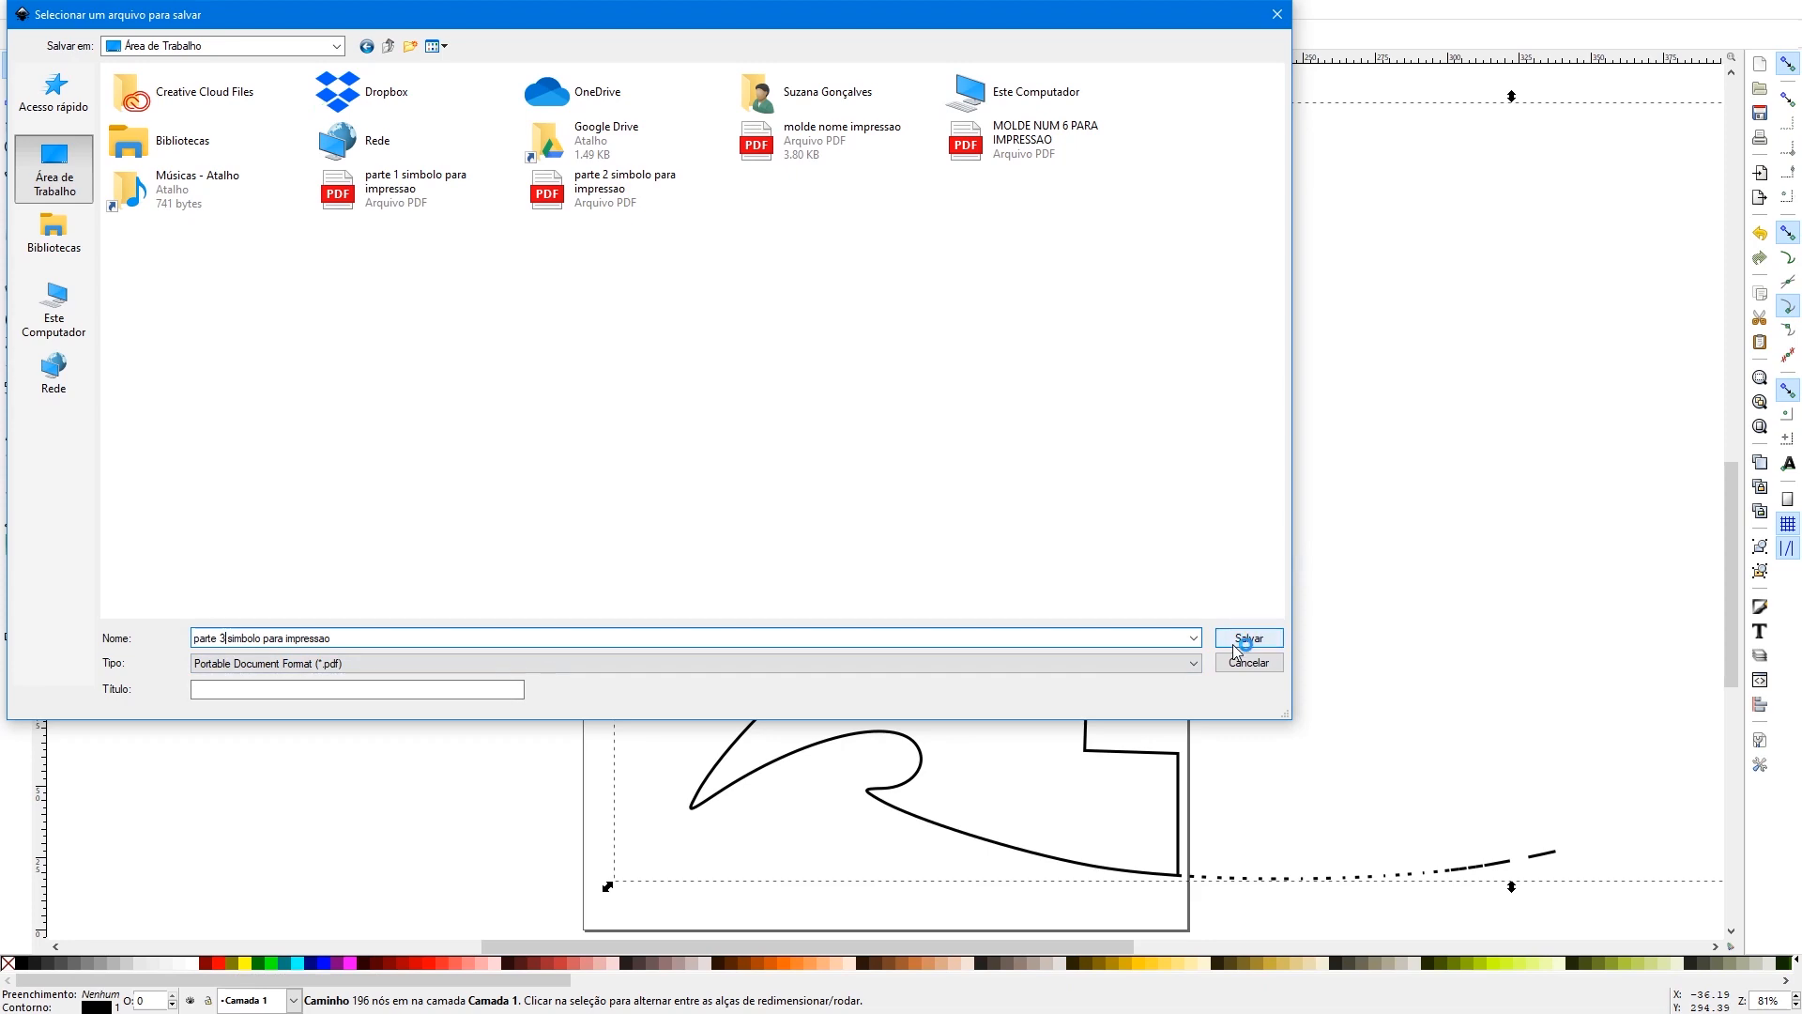
click(1238, 641)
click(1053, 655)
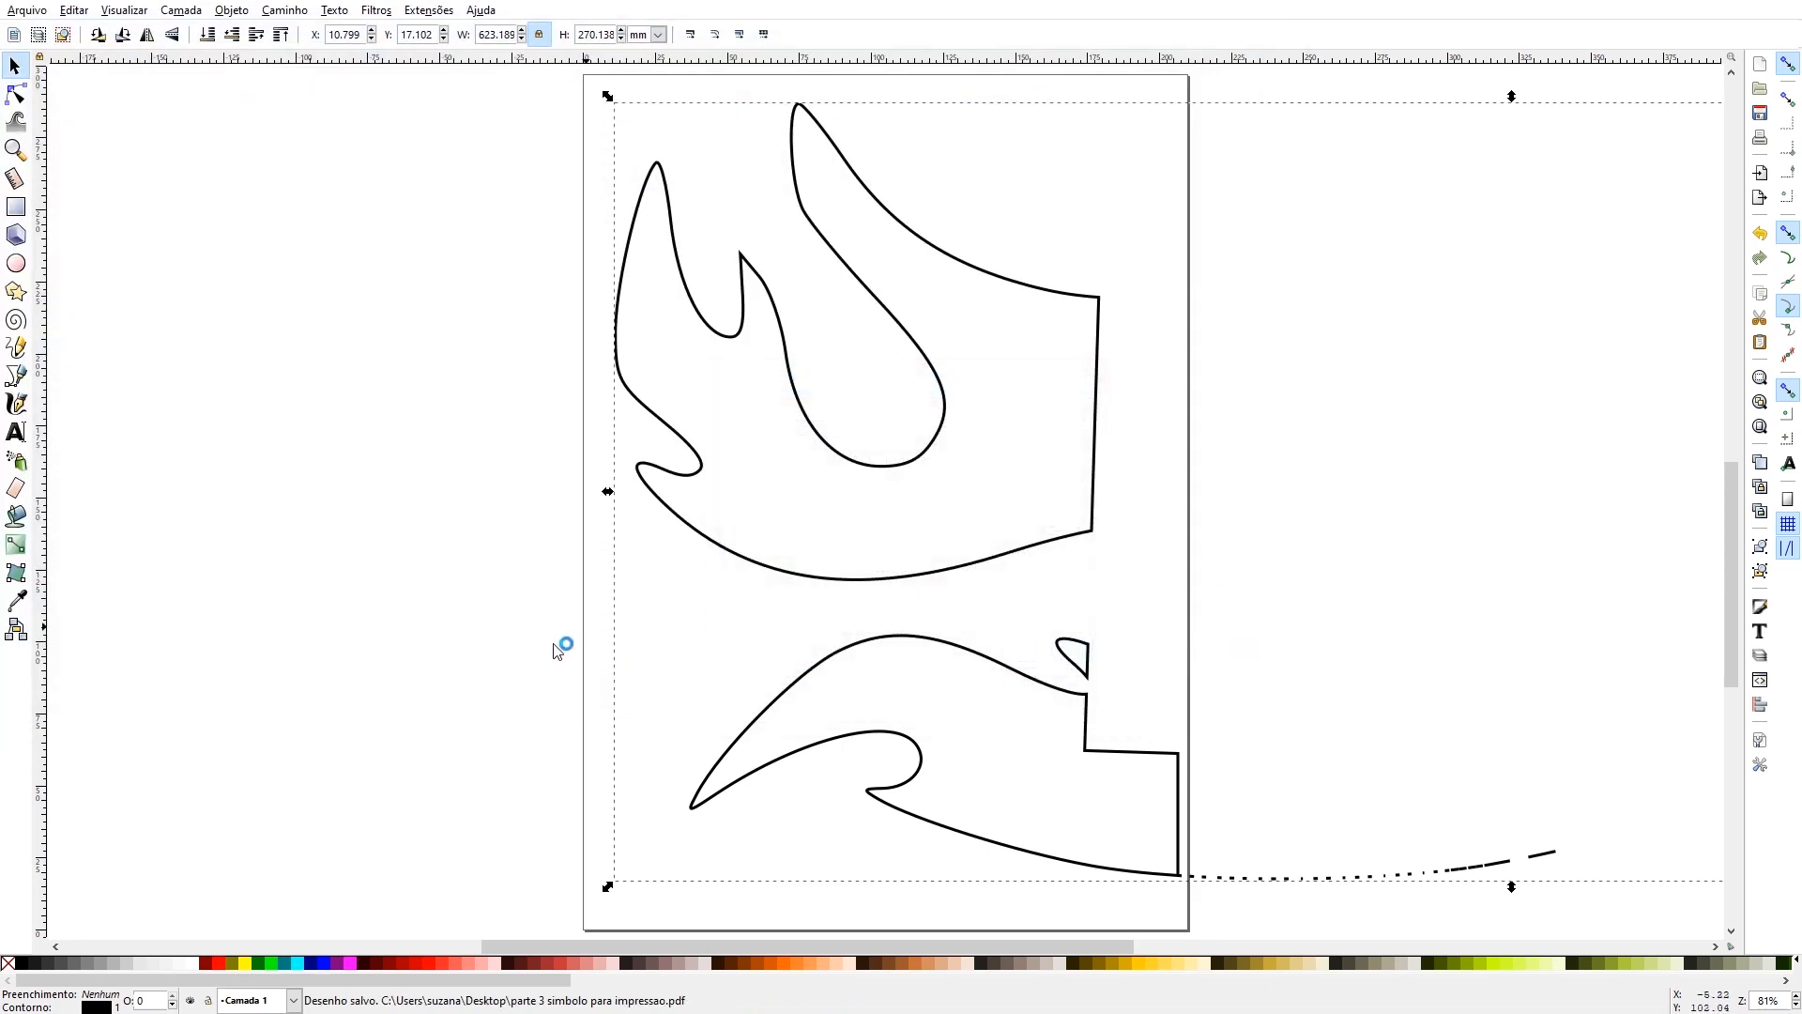
- Delete the outlined flame pieces already saved as part 3, leaving the page empty
click(15, 148)
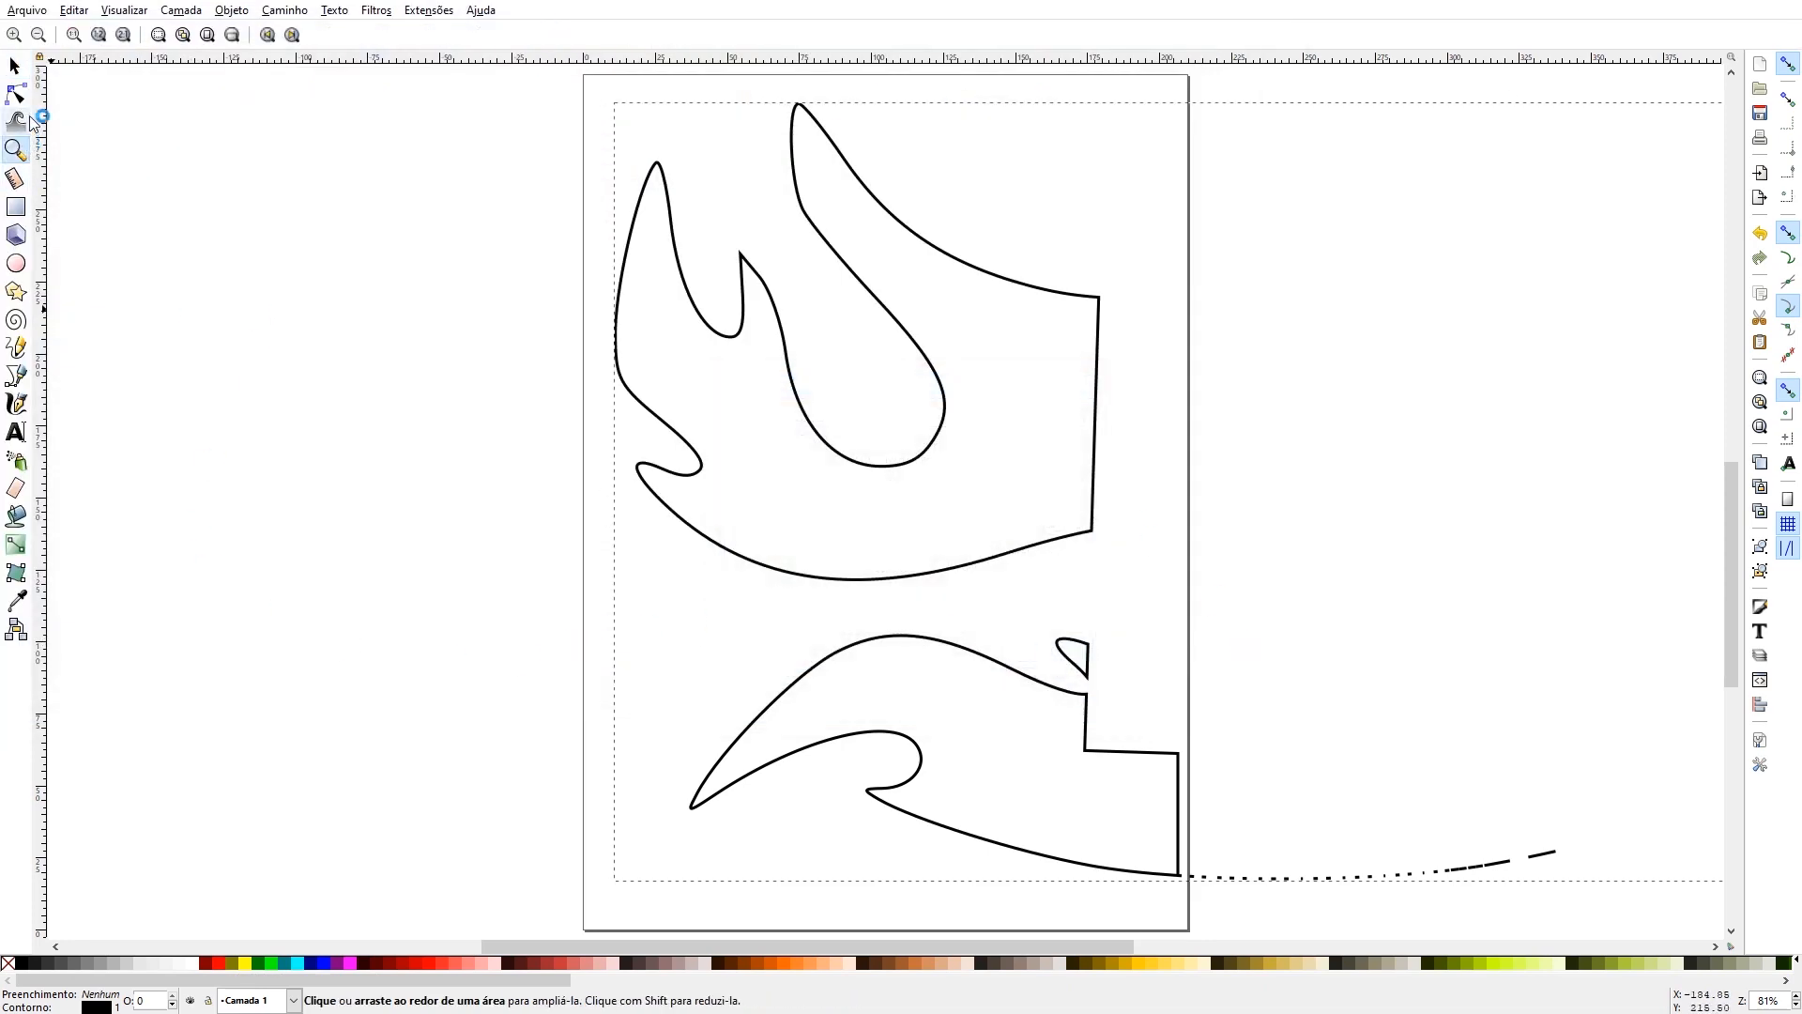
click(42, 35)
click(41, 35)
click(42, 34)
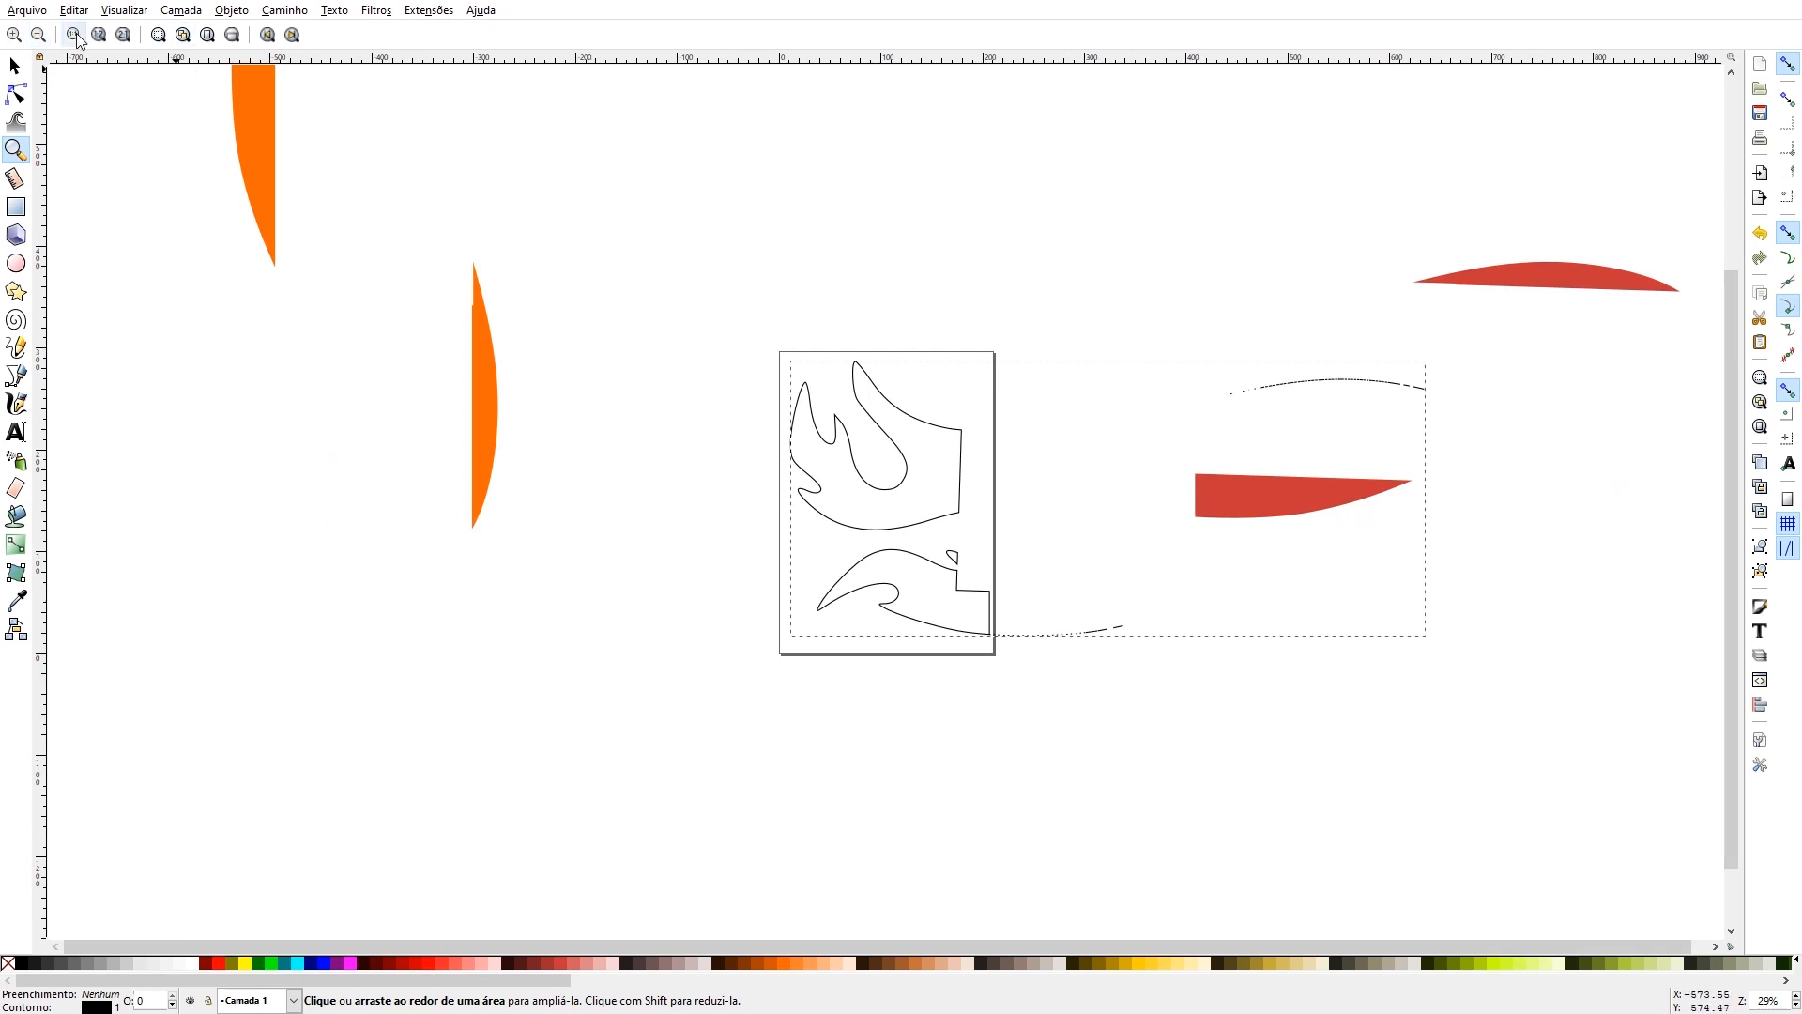
click(15, 67)
key(ctrl+shift+k)
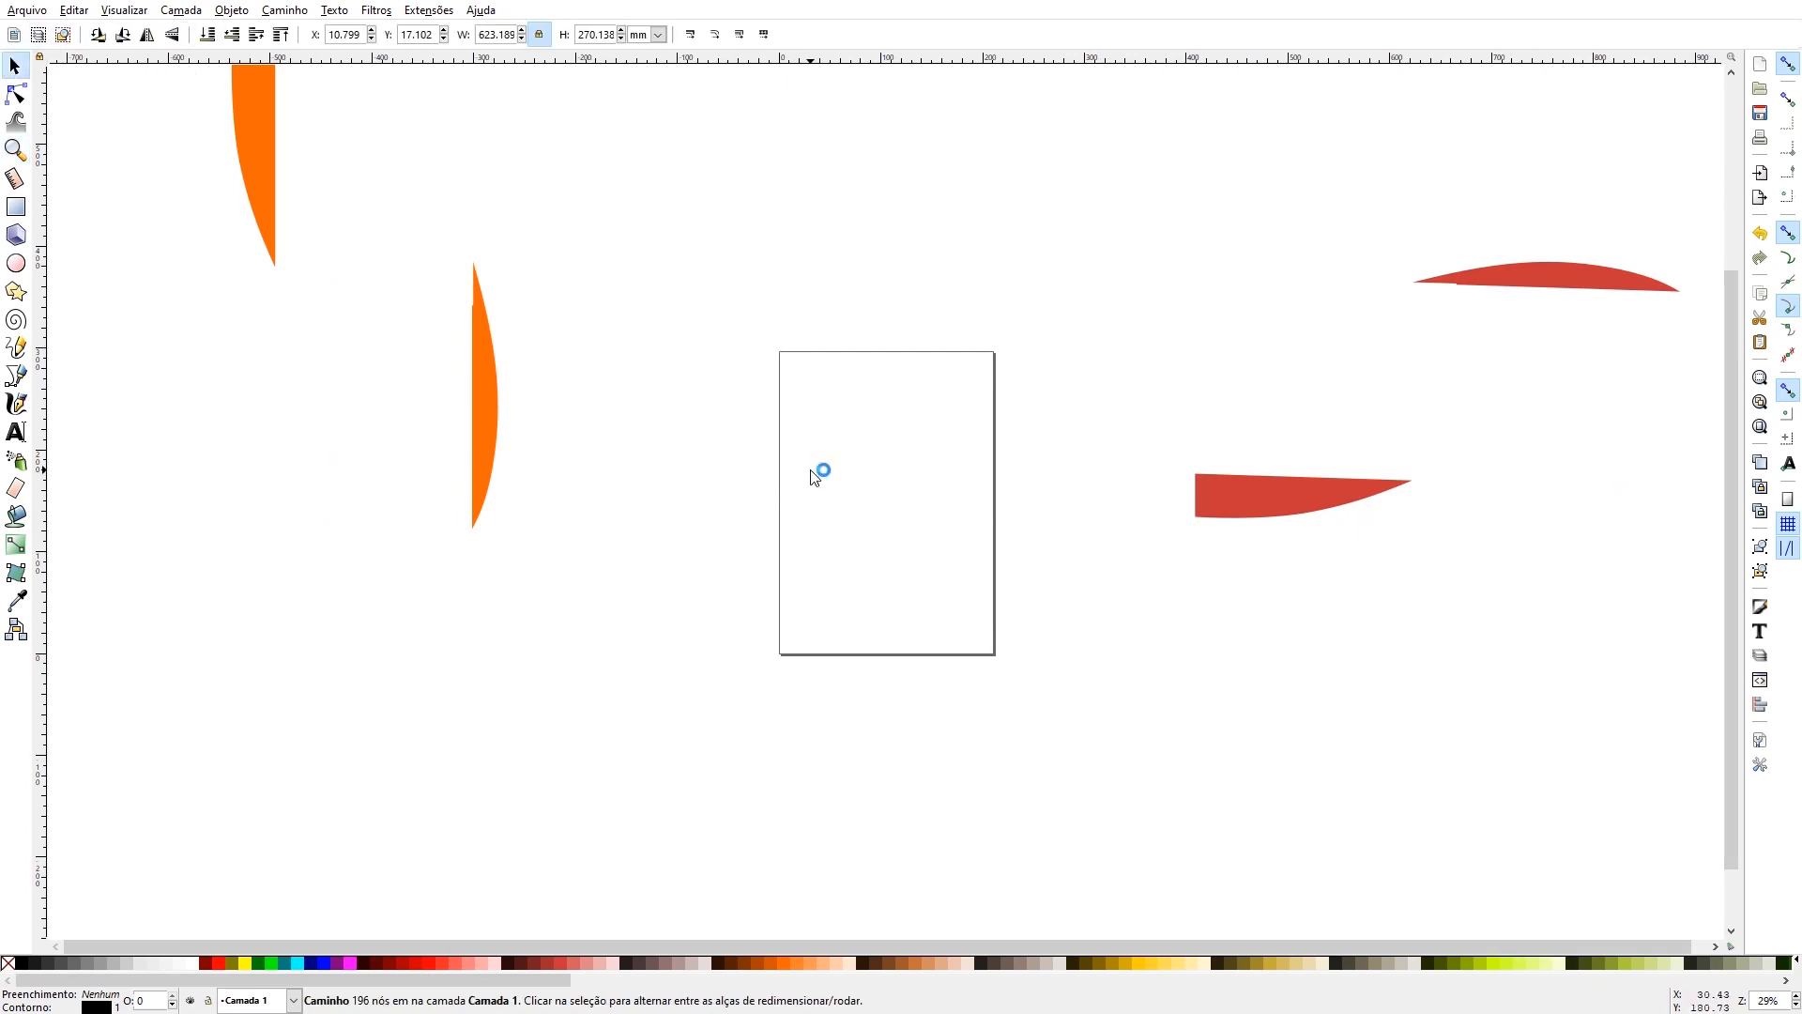
- Bring the red leftover onto the page, rotate it about a quarter turn clockwise, and stand its wider piece near the page's right edge
click(1330, 505)
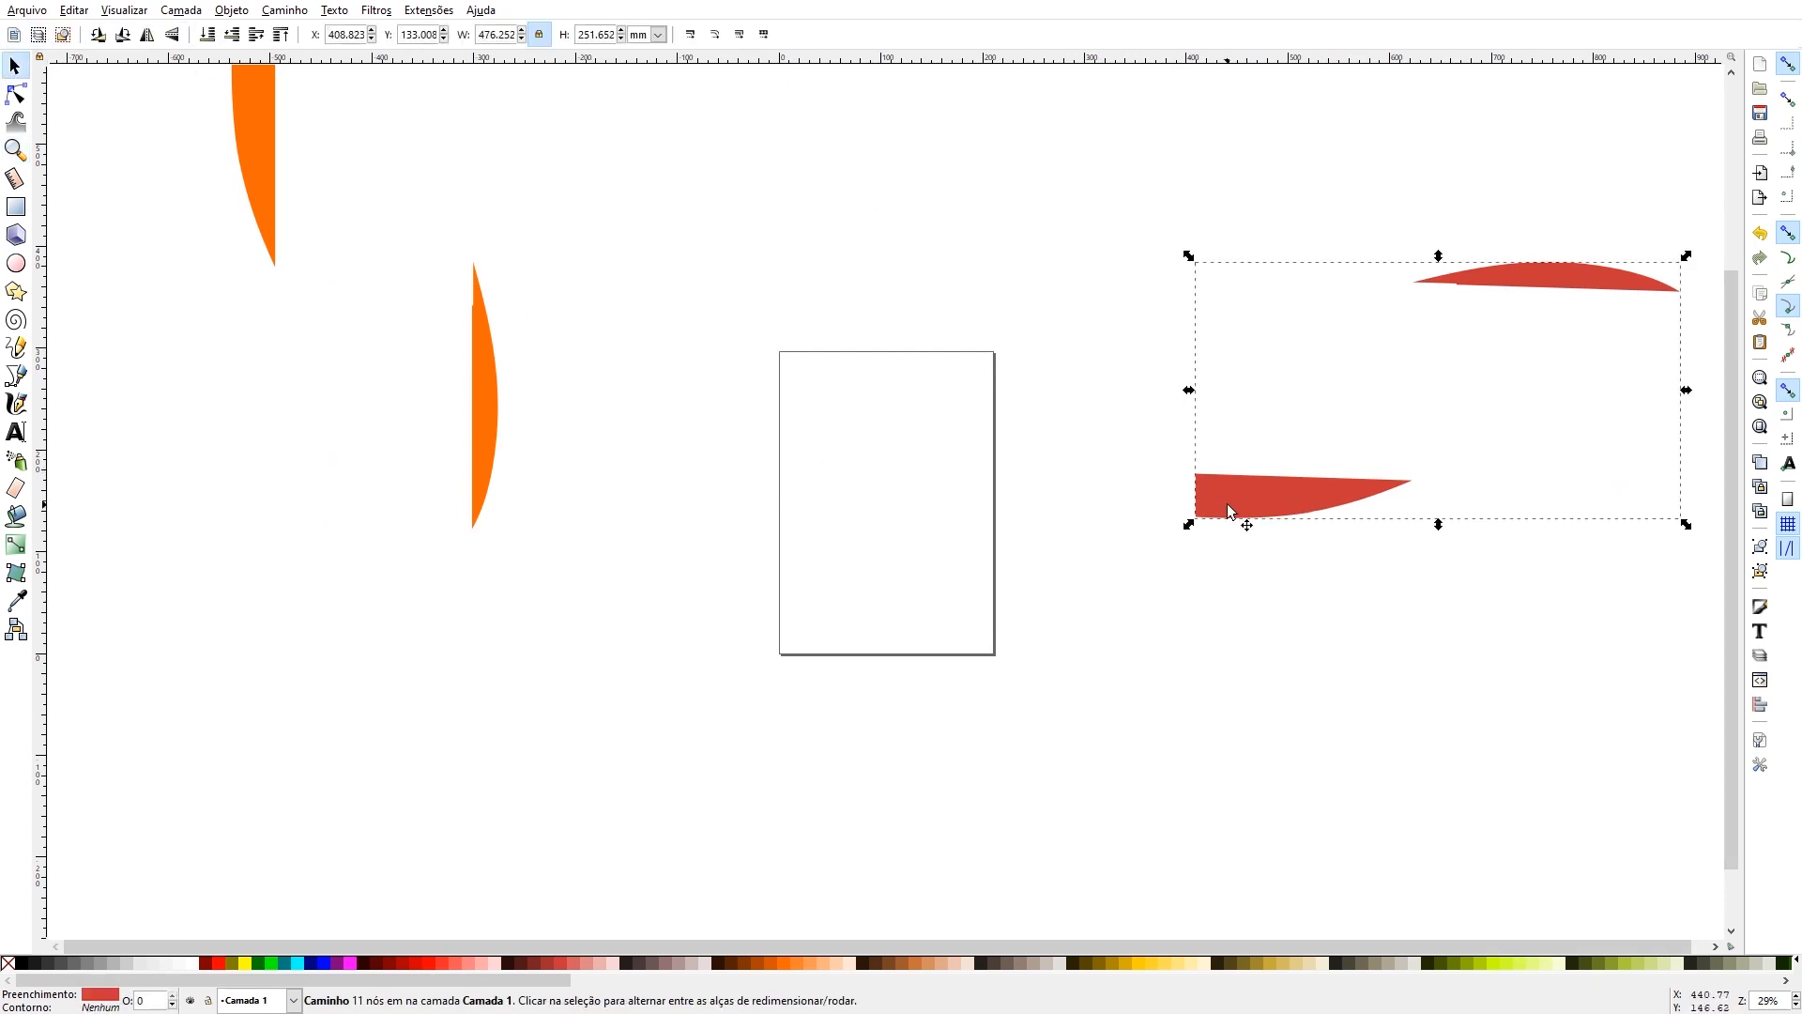
drag(1212, 507, 813, 631)
click(811, 625)
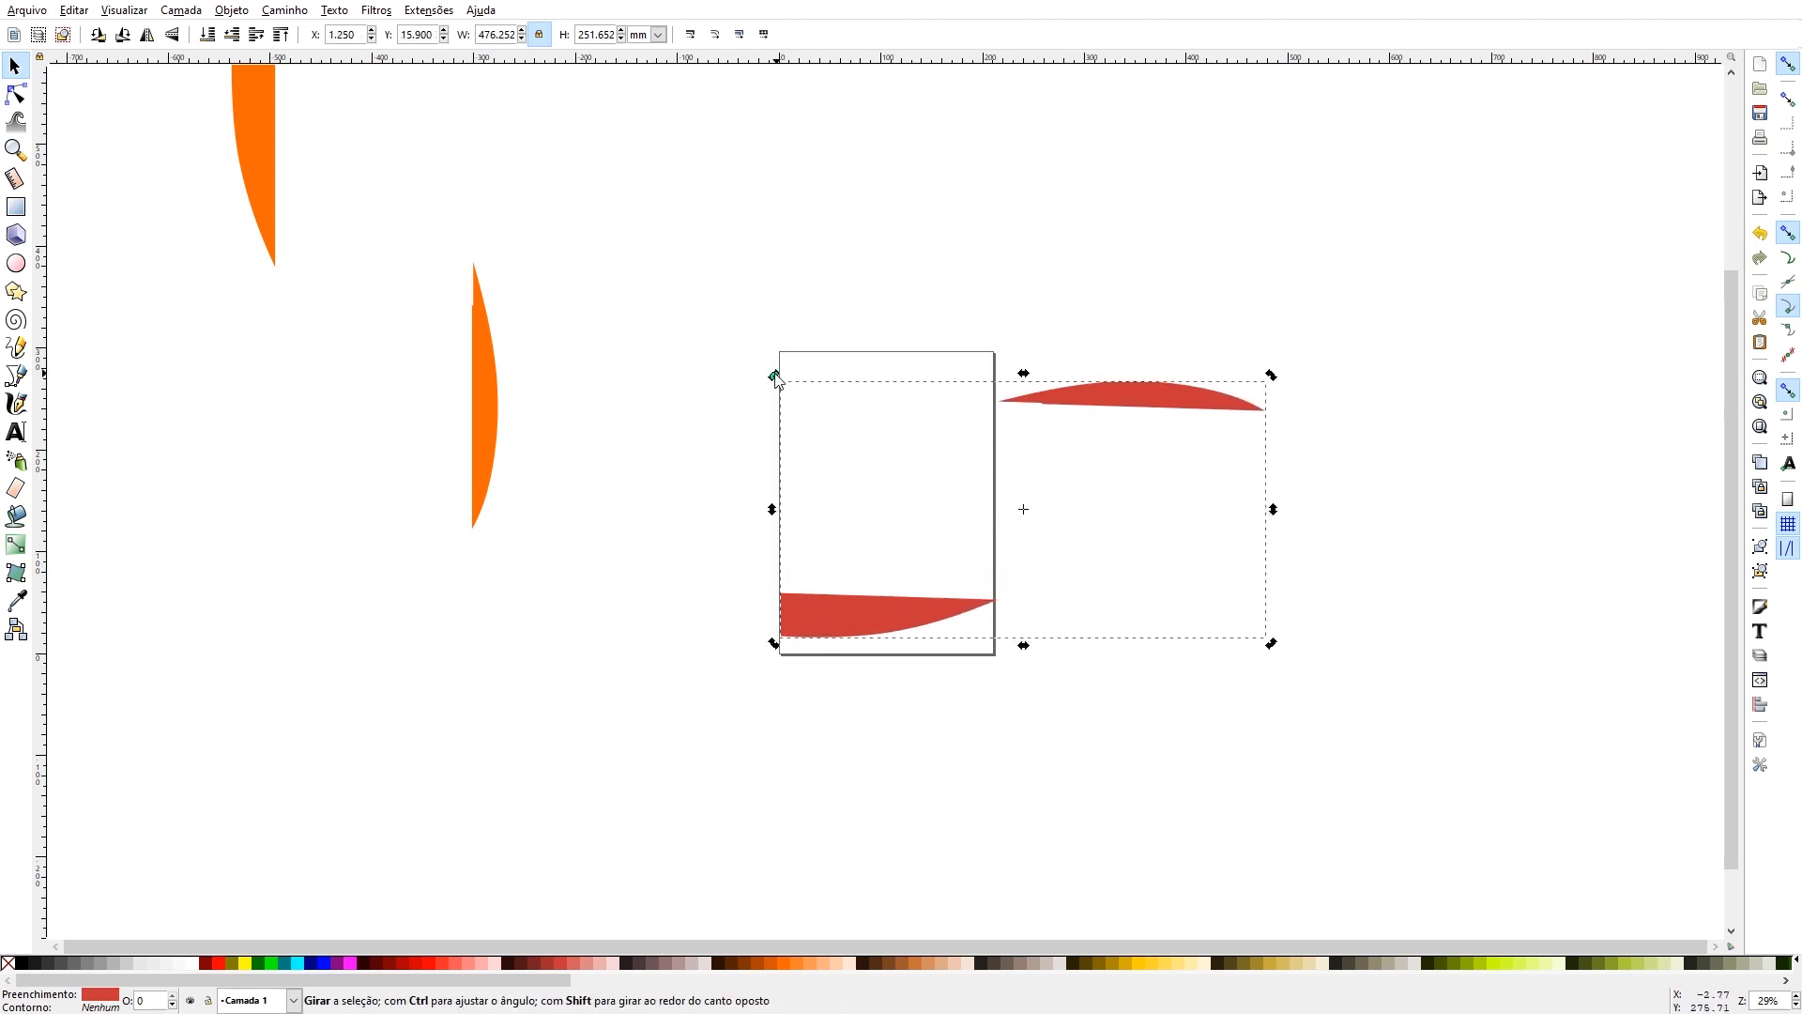
drag(776, 381, 1083, 394)
drag(919, 342, 959, 442)
- Move the orange leftover so that its slim curved piece stands on the page, to the left of the red piece
click(482, 371)
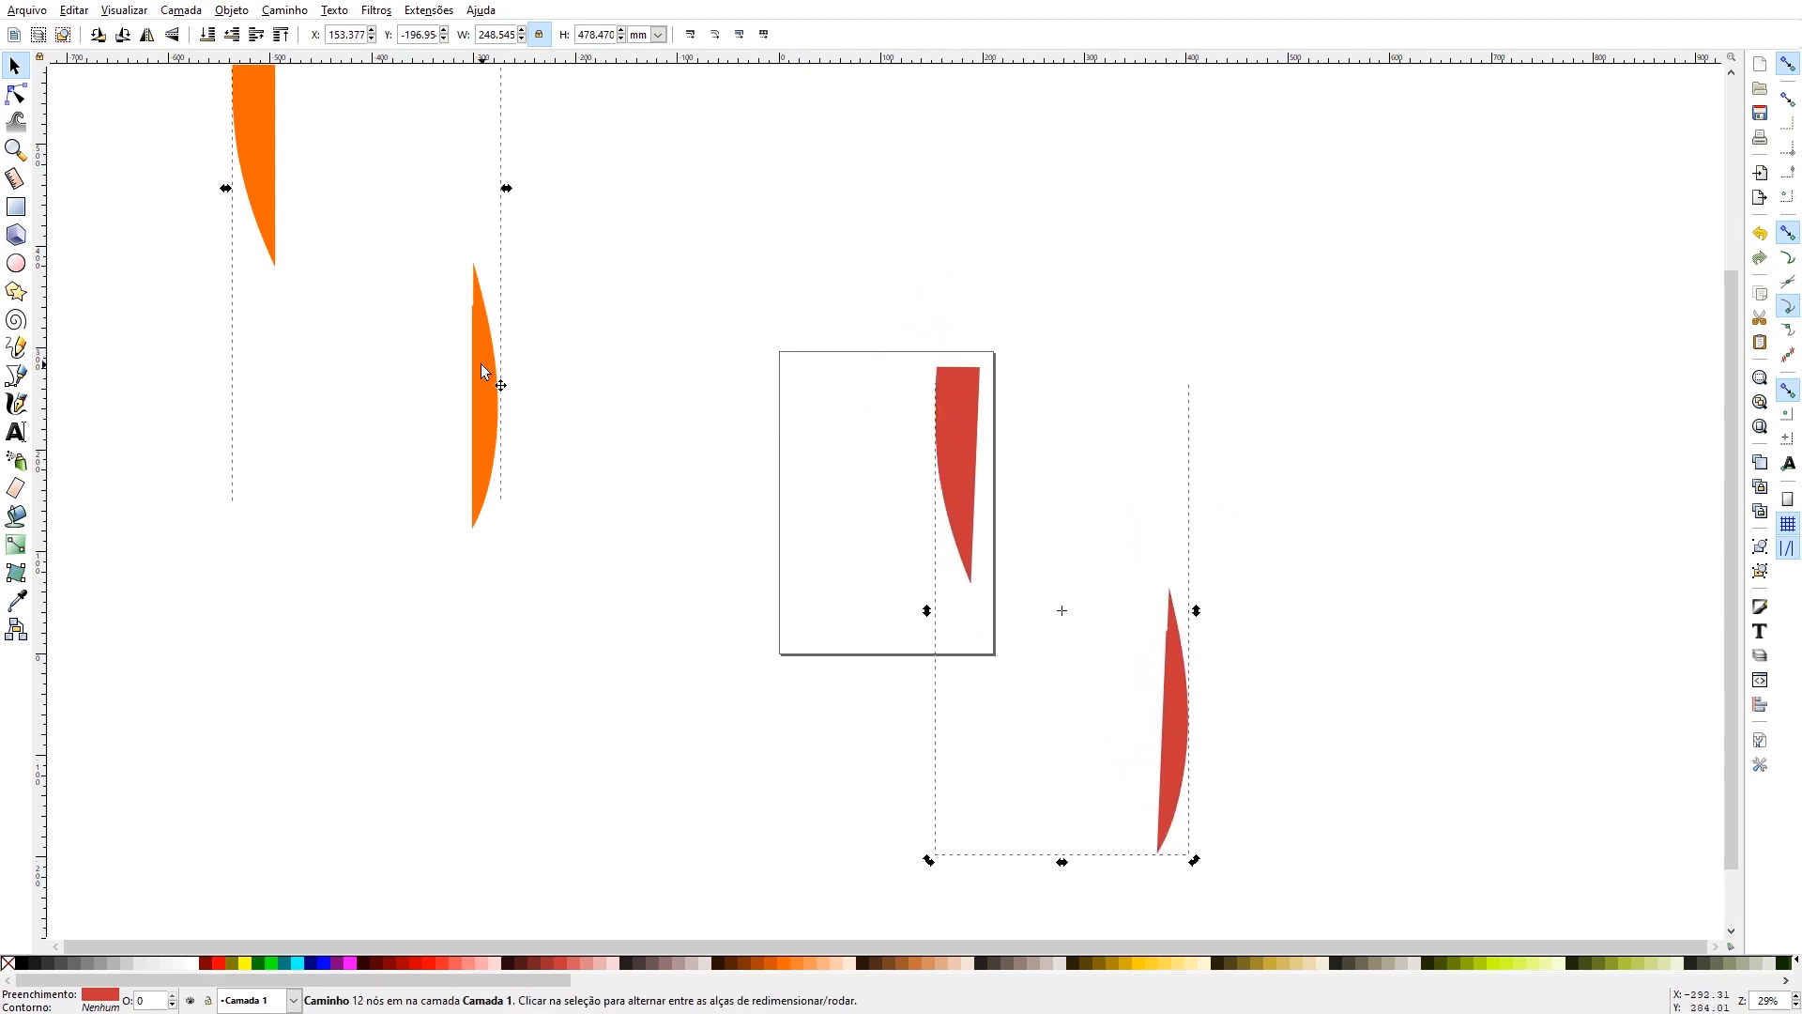
drag(492, 374, 825, 475)
click(1059, 259)
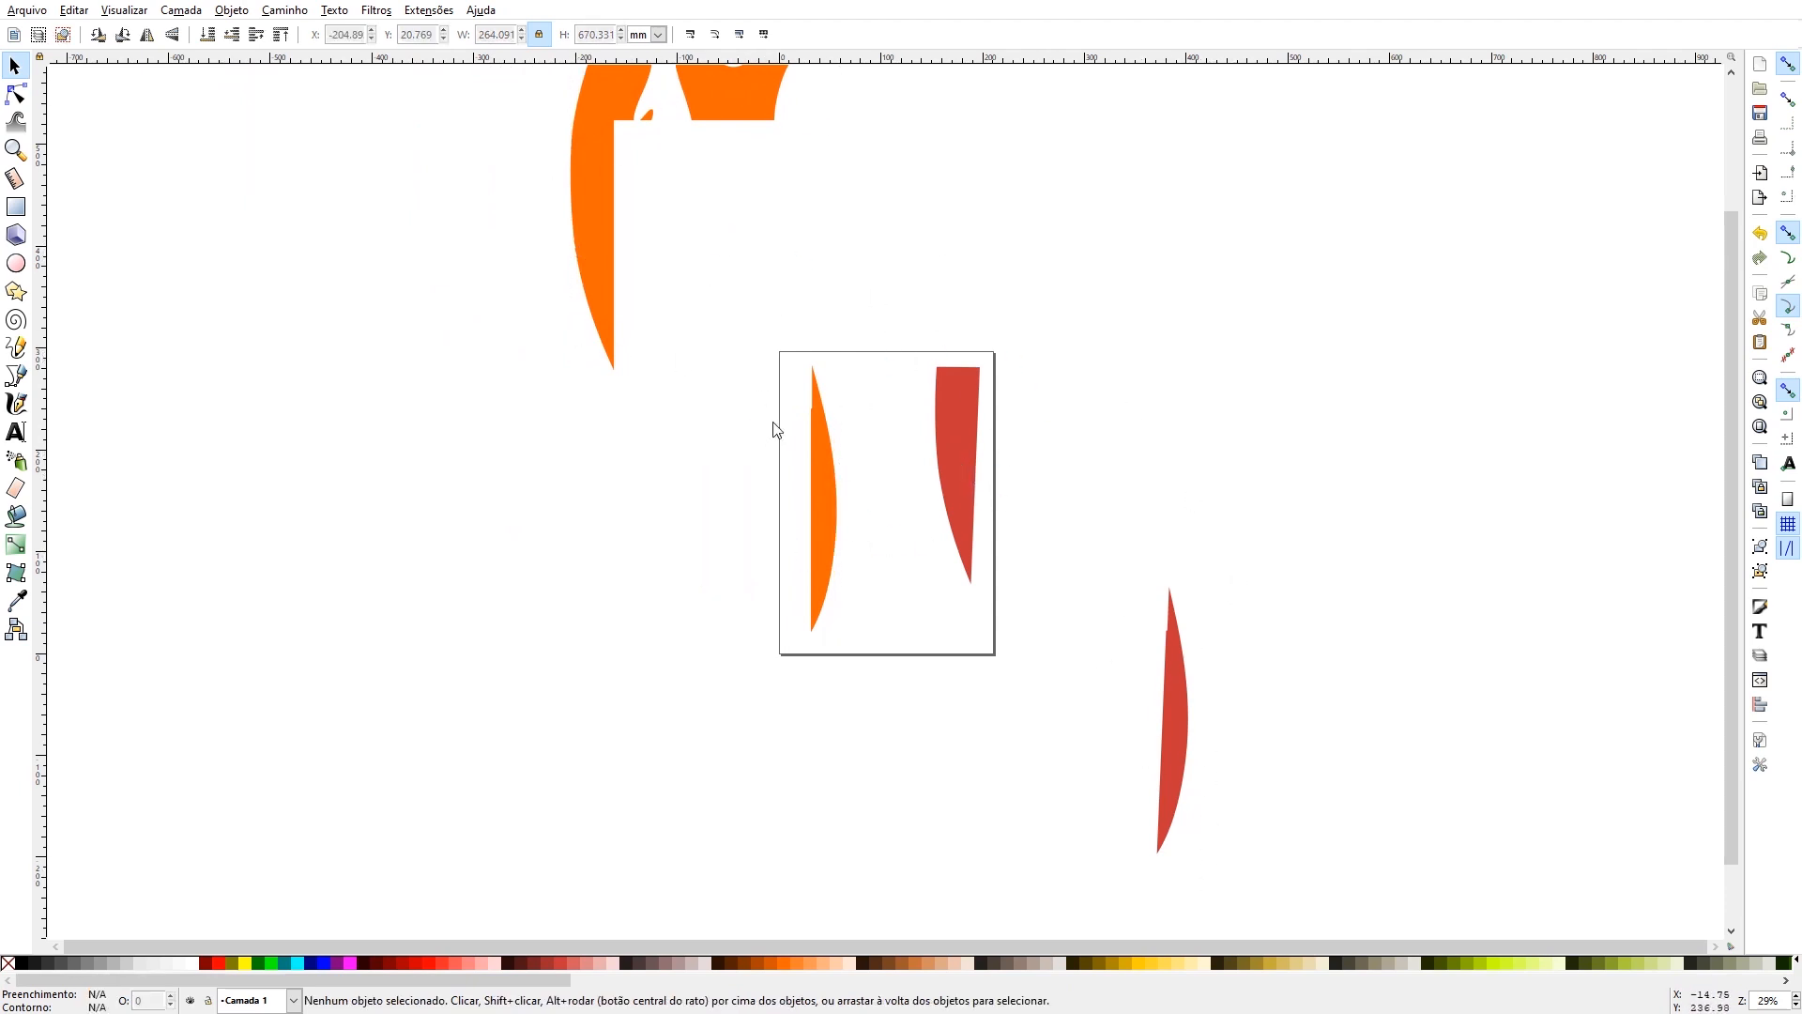
scroll(780, 436, up, 6)
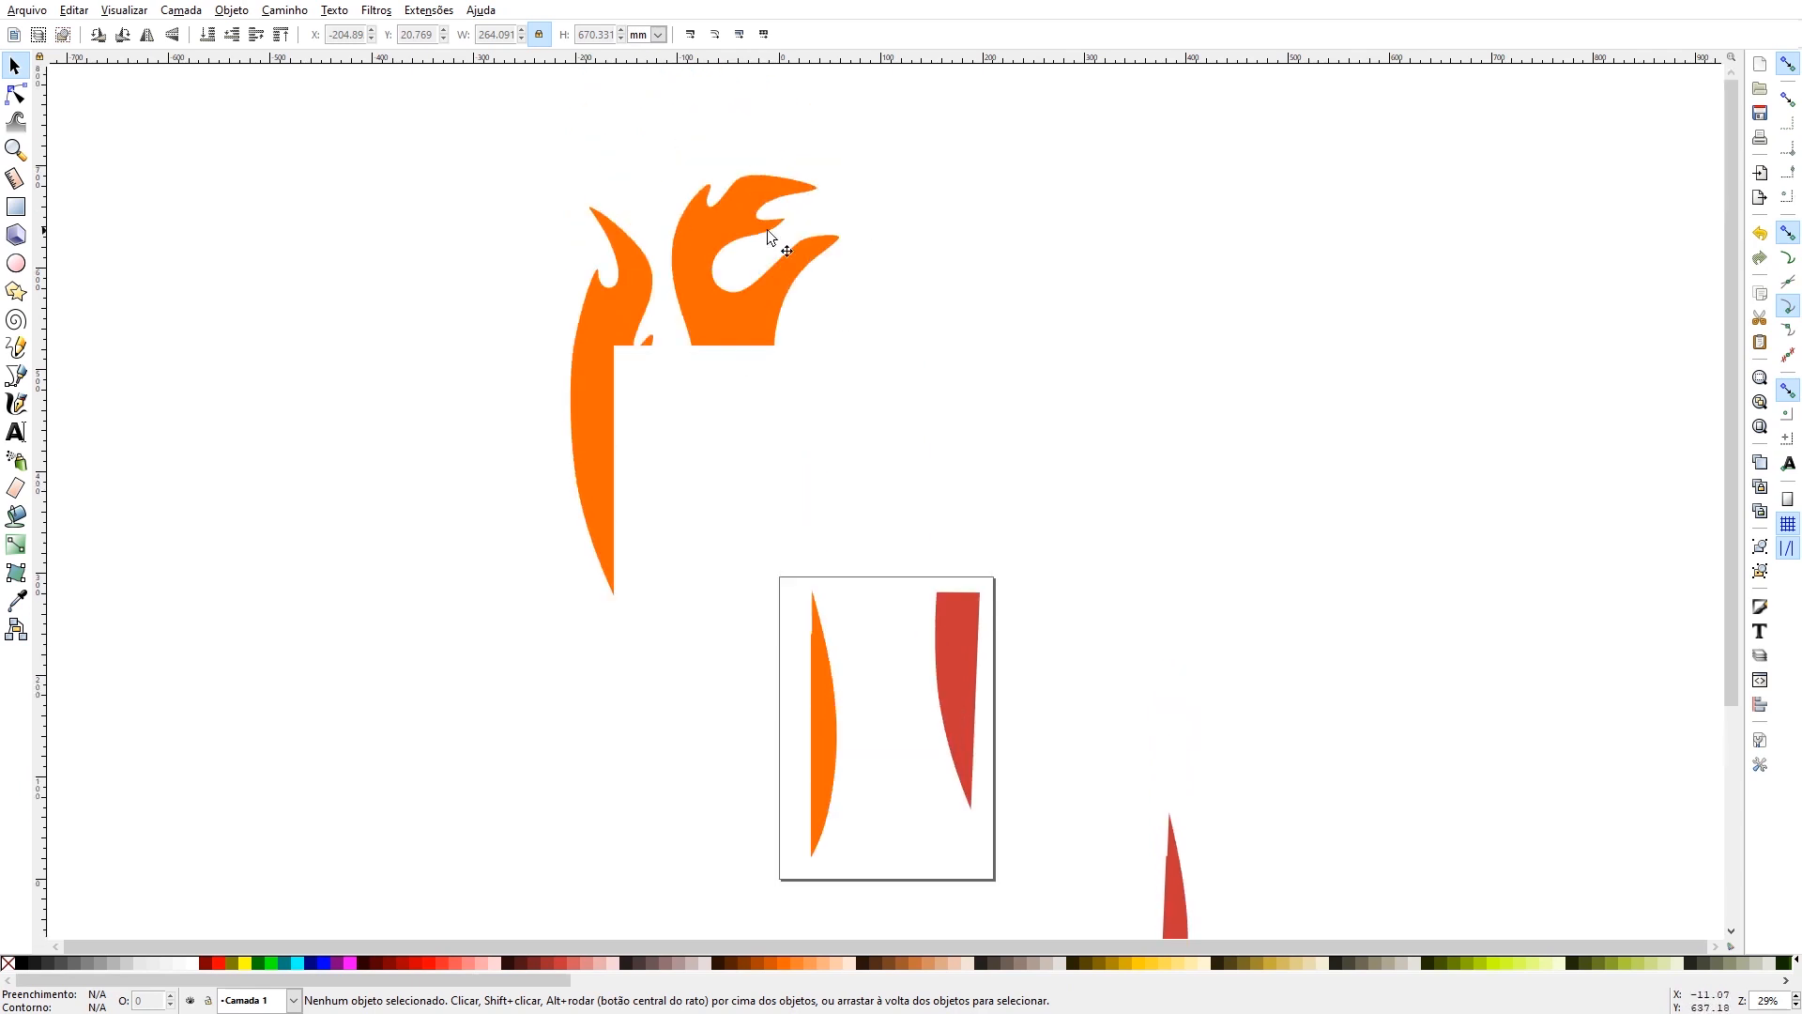
scroll(724, 363, down, 12)
scroll(724, 359, up, 2)
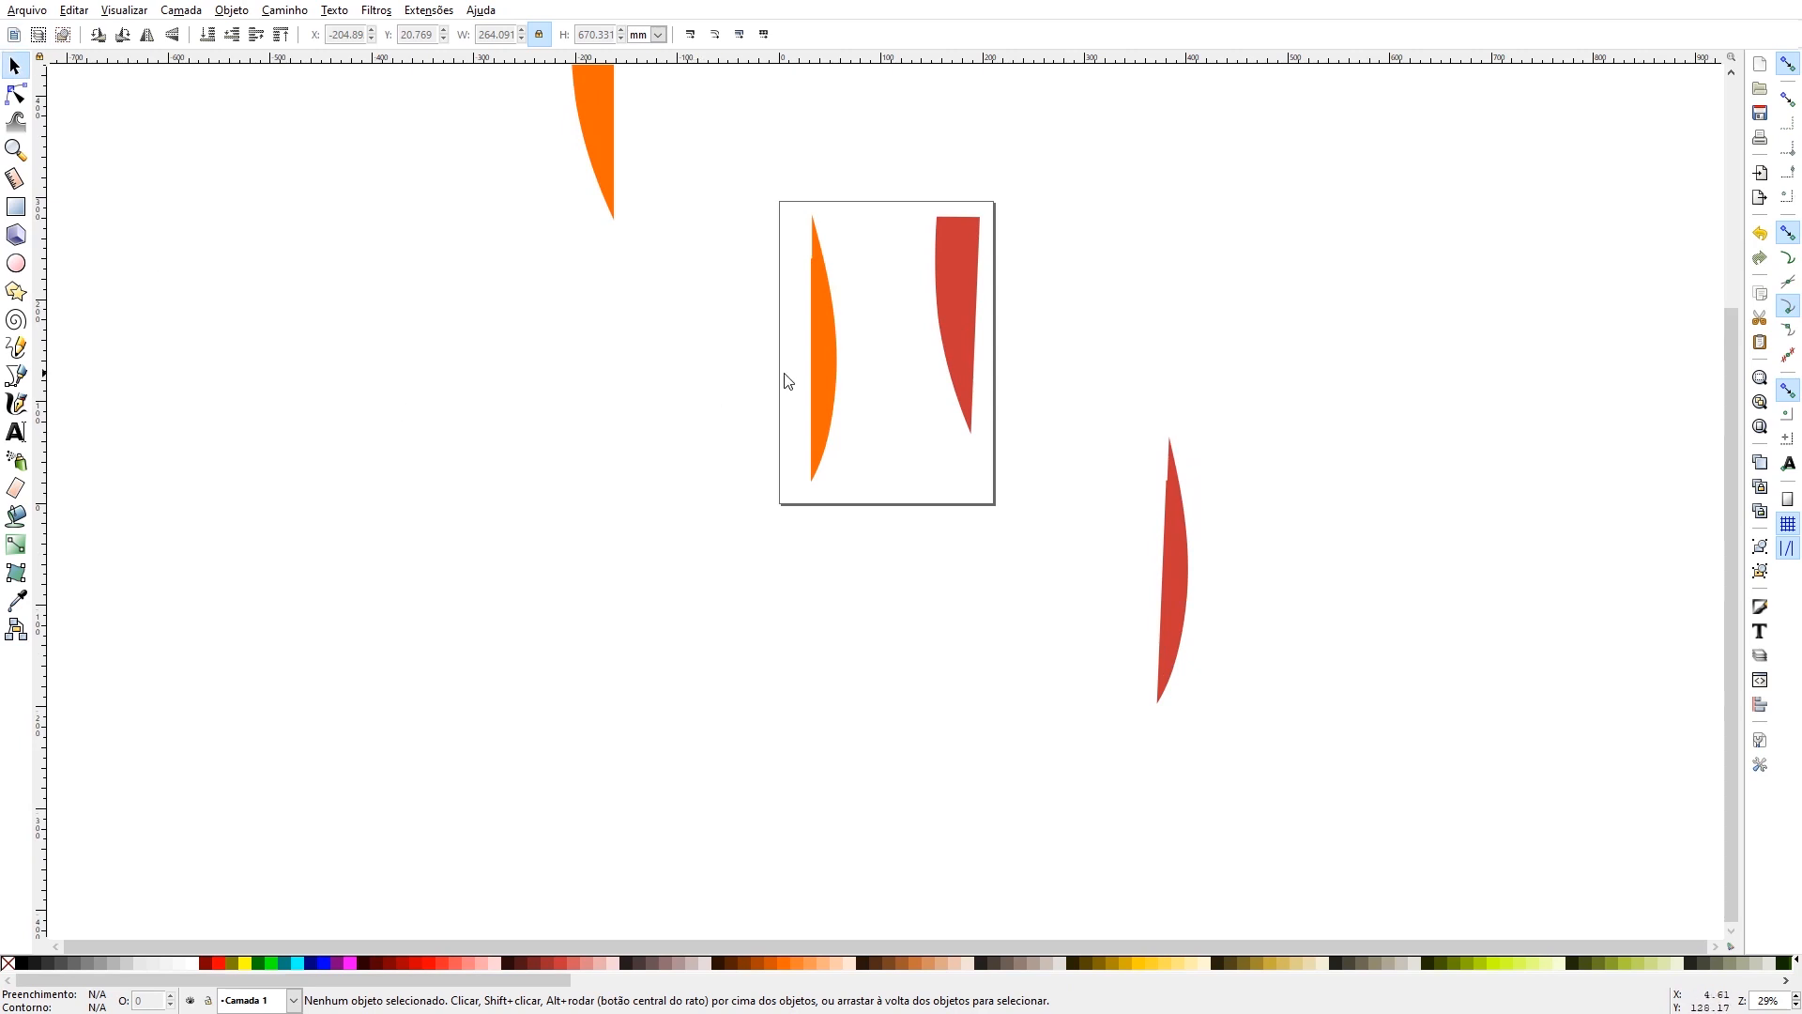
- Remove the fill from the orange and red leftover shapes and give both a black outline
click(824, 370)
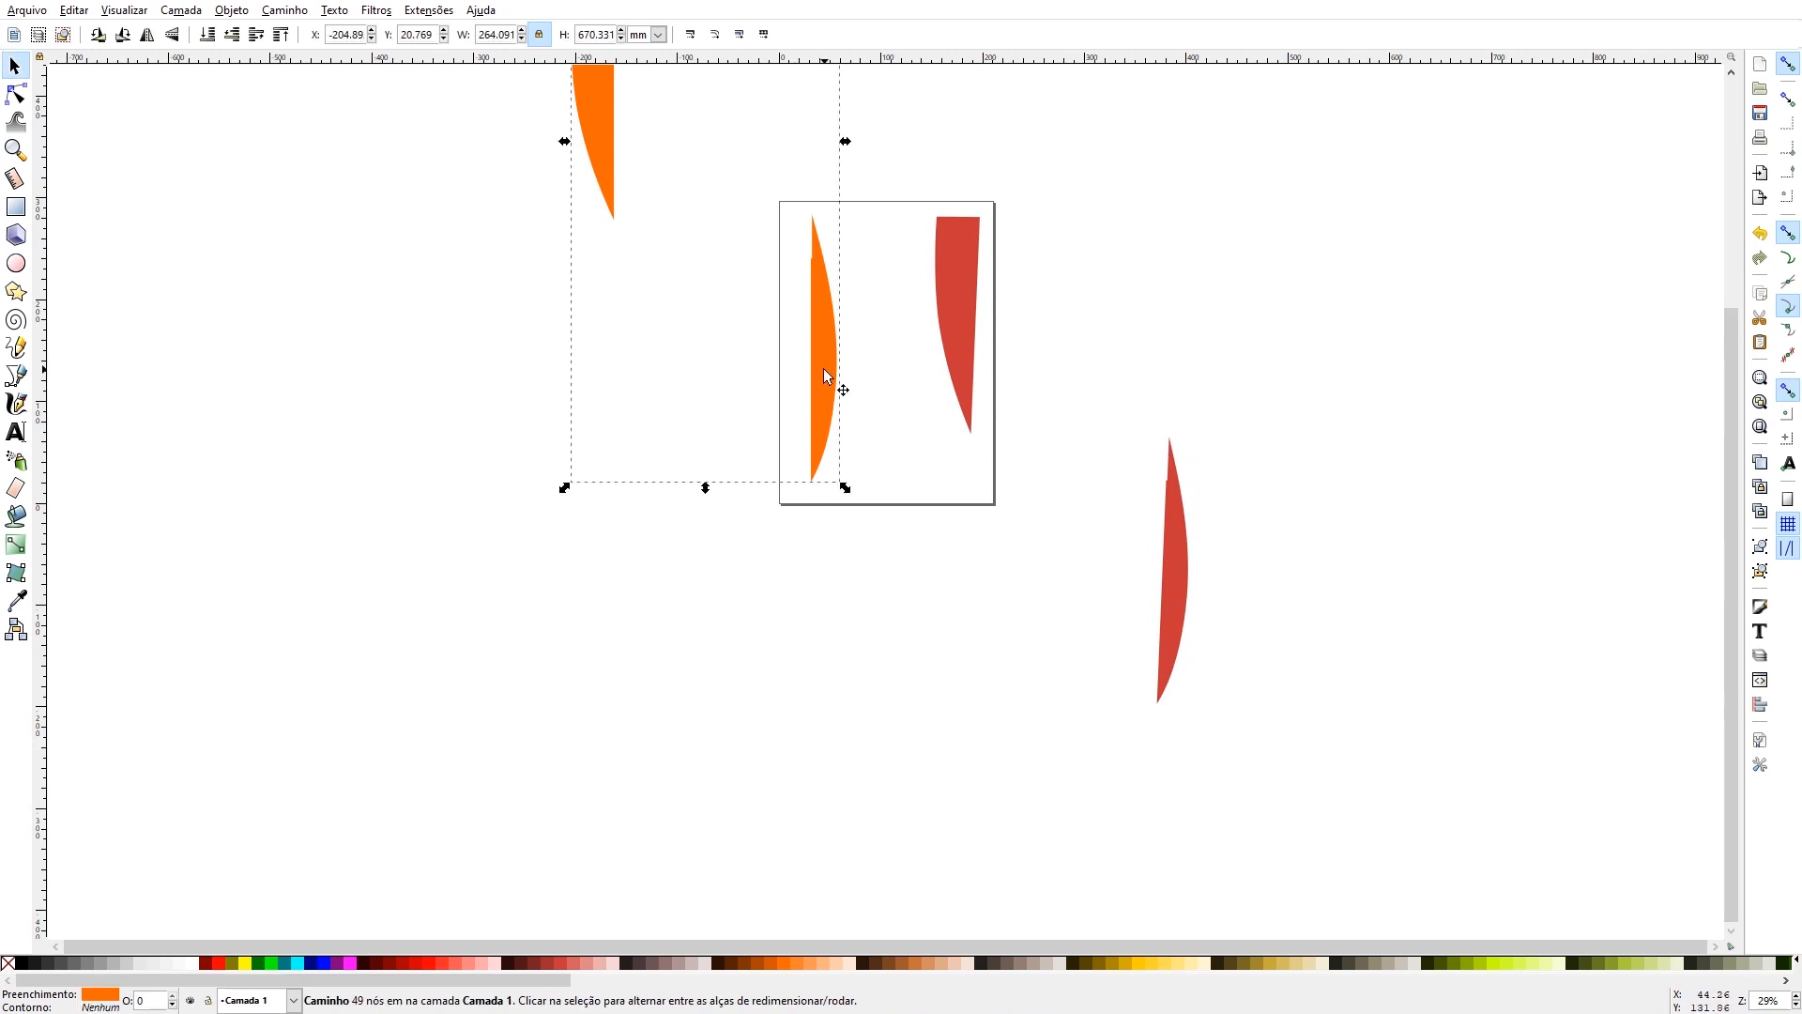
click(8, 962)
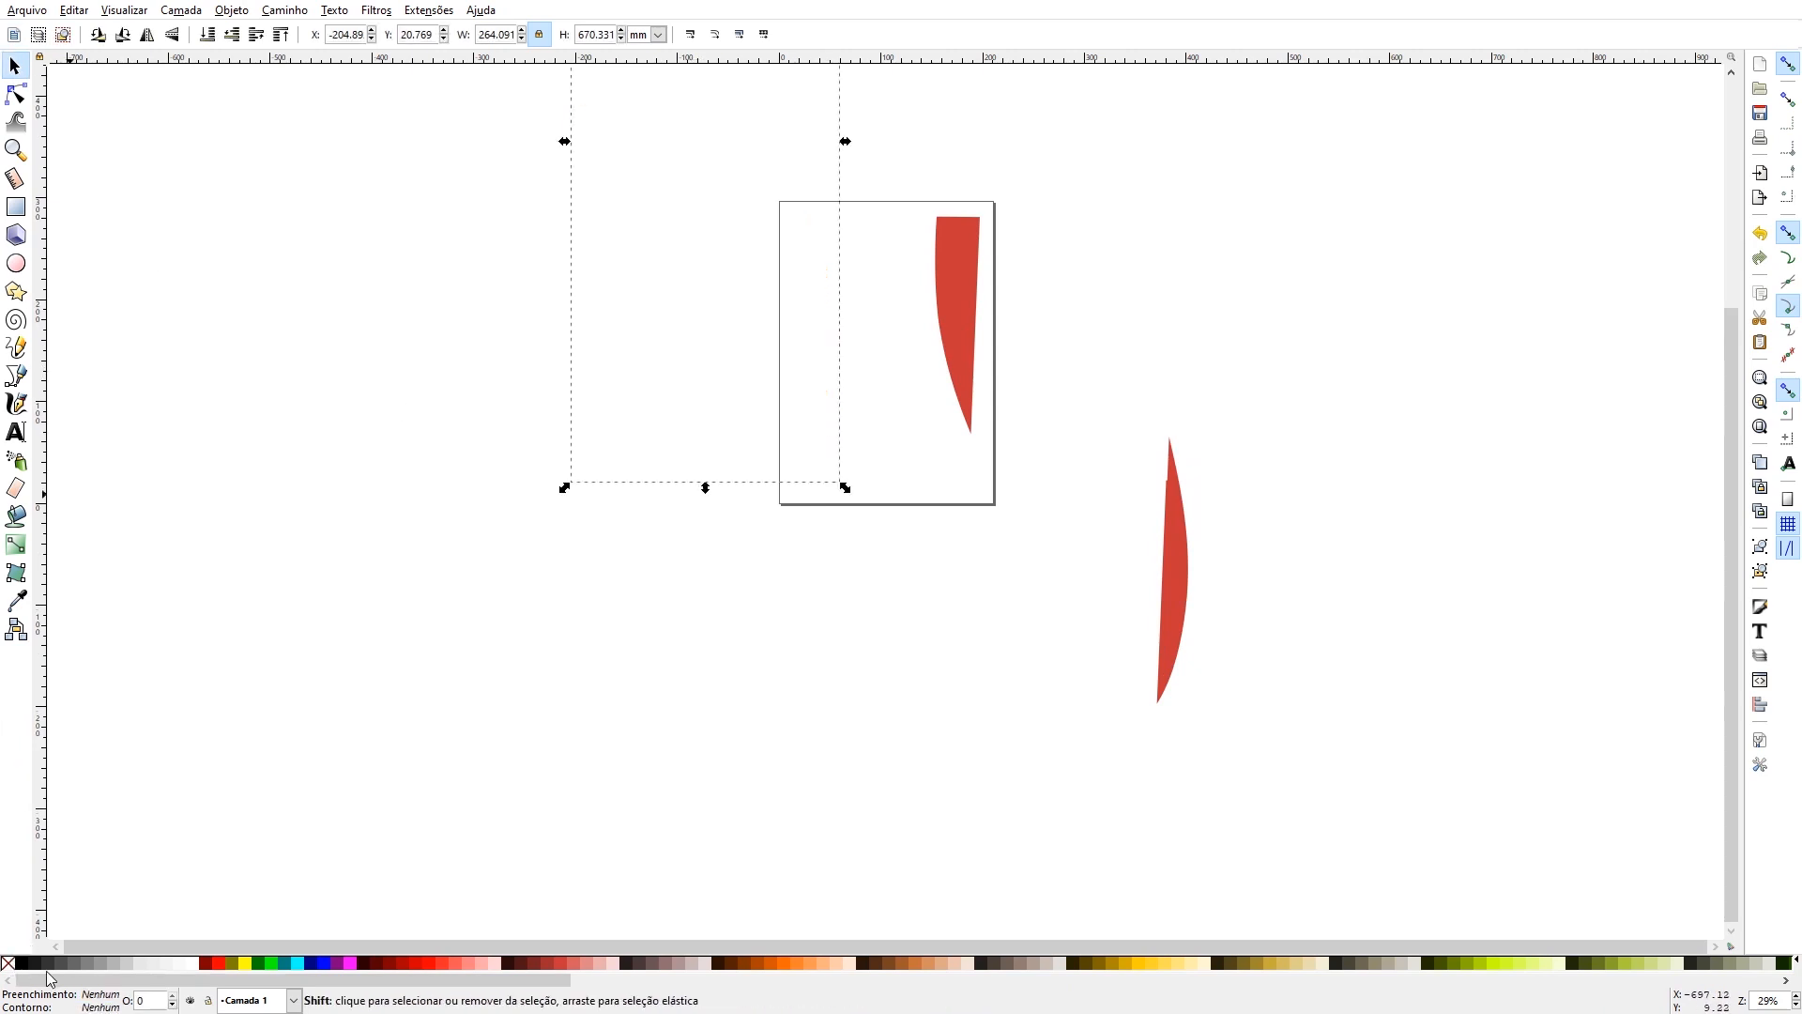
shift+click(20, 964)
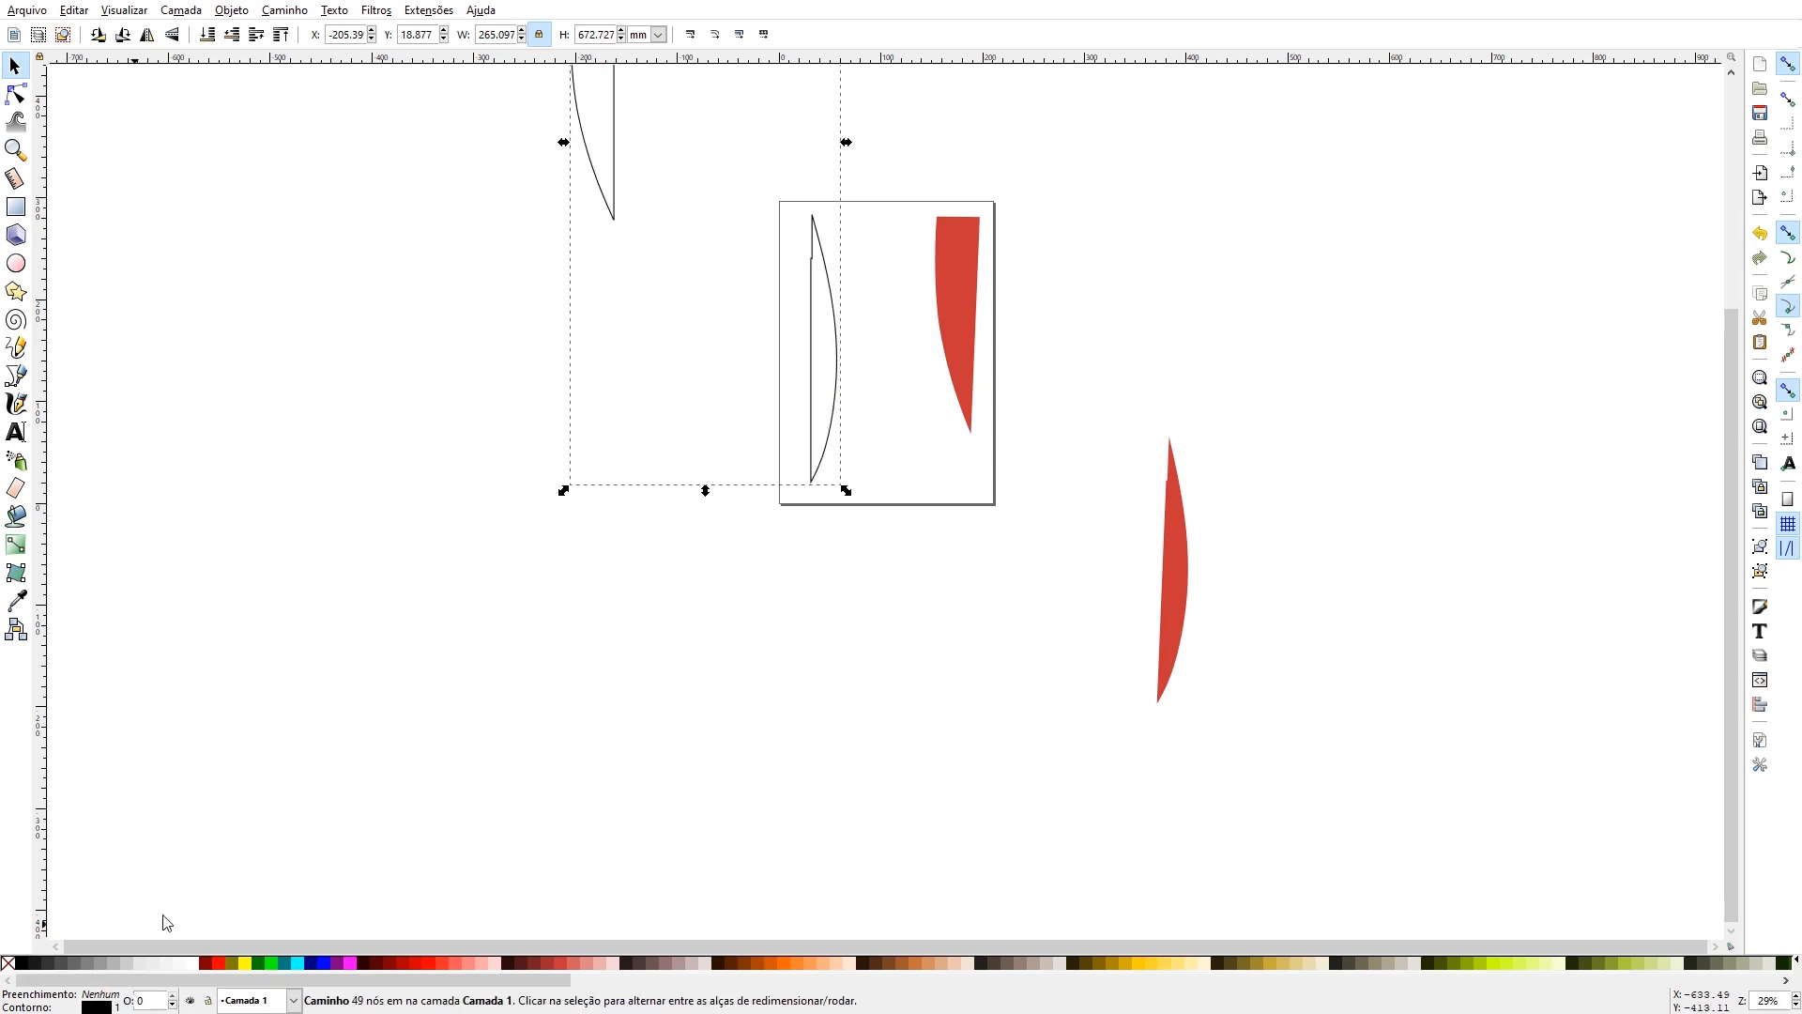
click(957, 281)
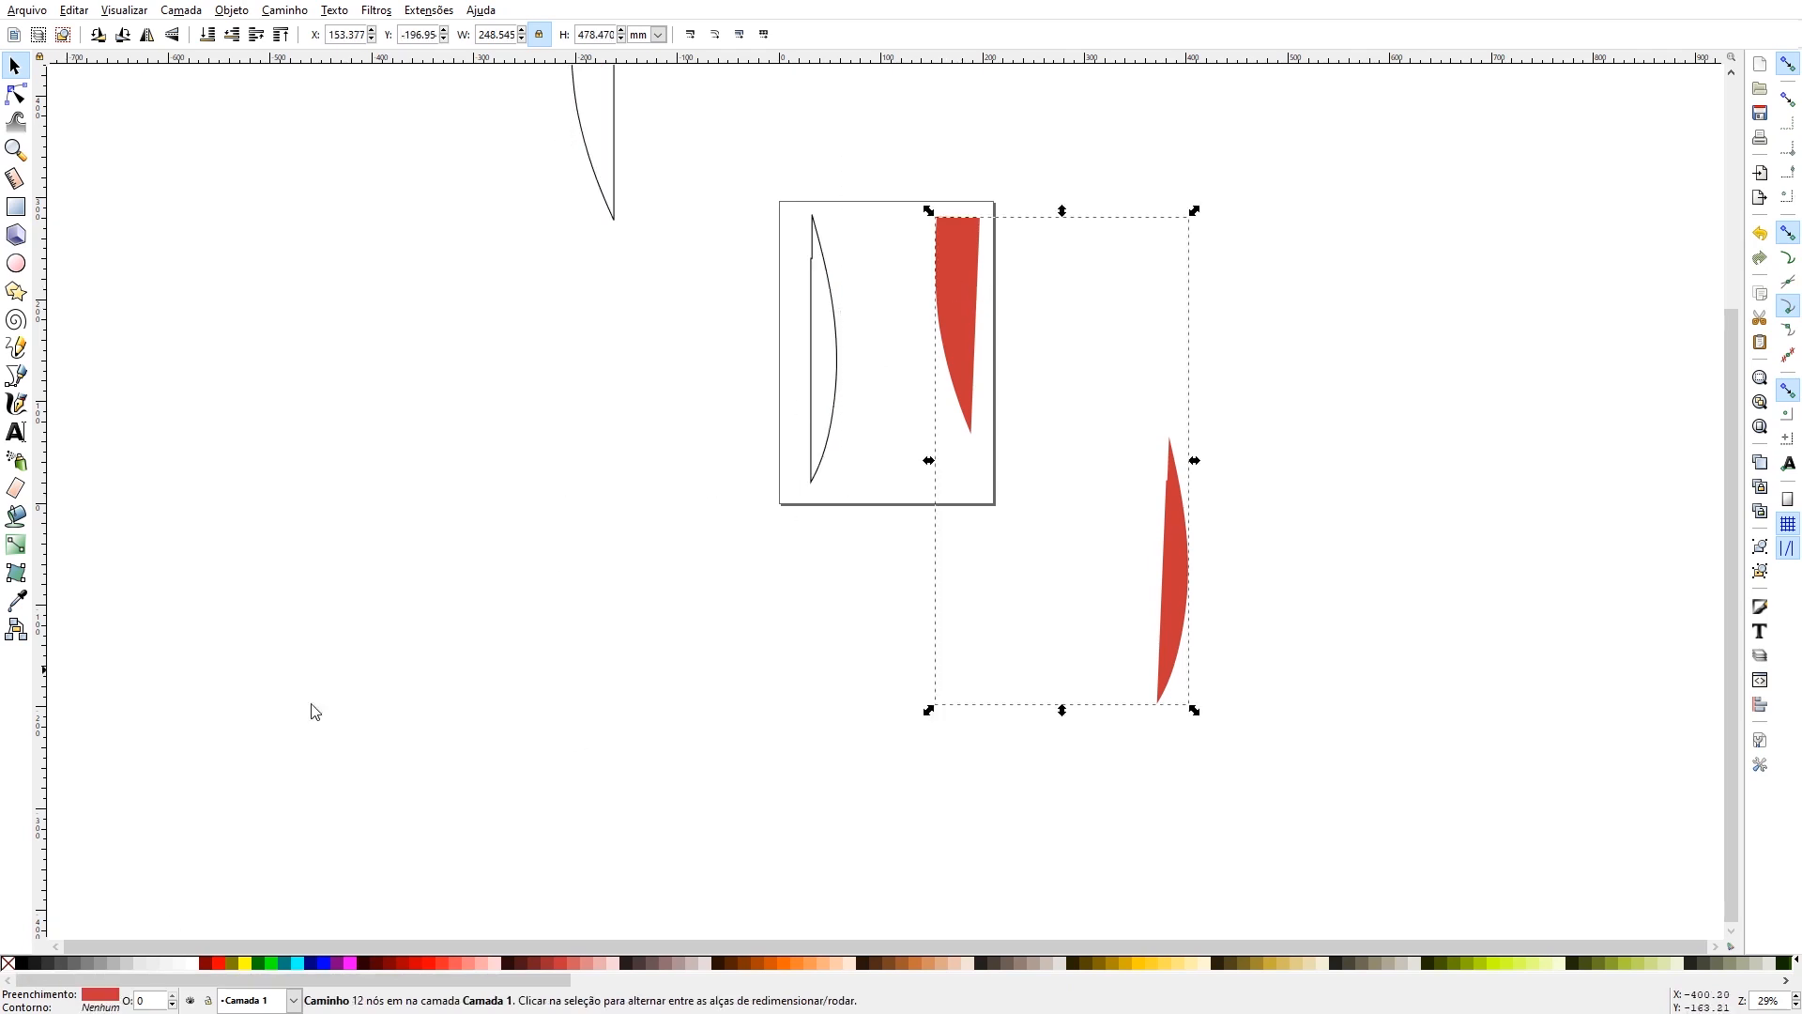
click(7, 962)
shift+click(20, 964)
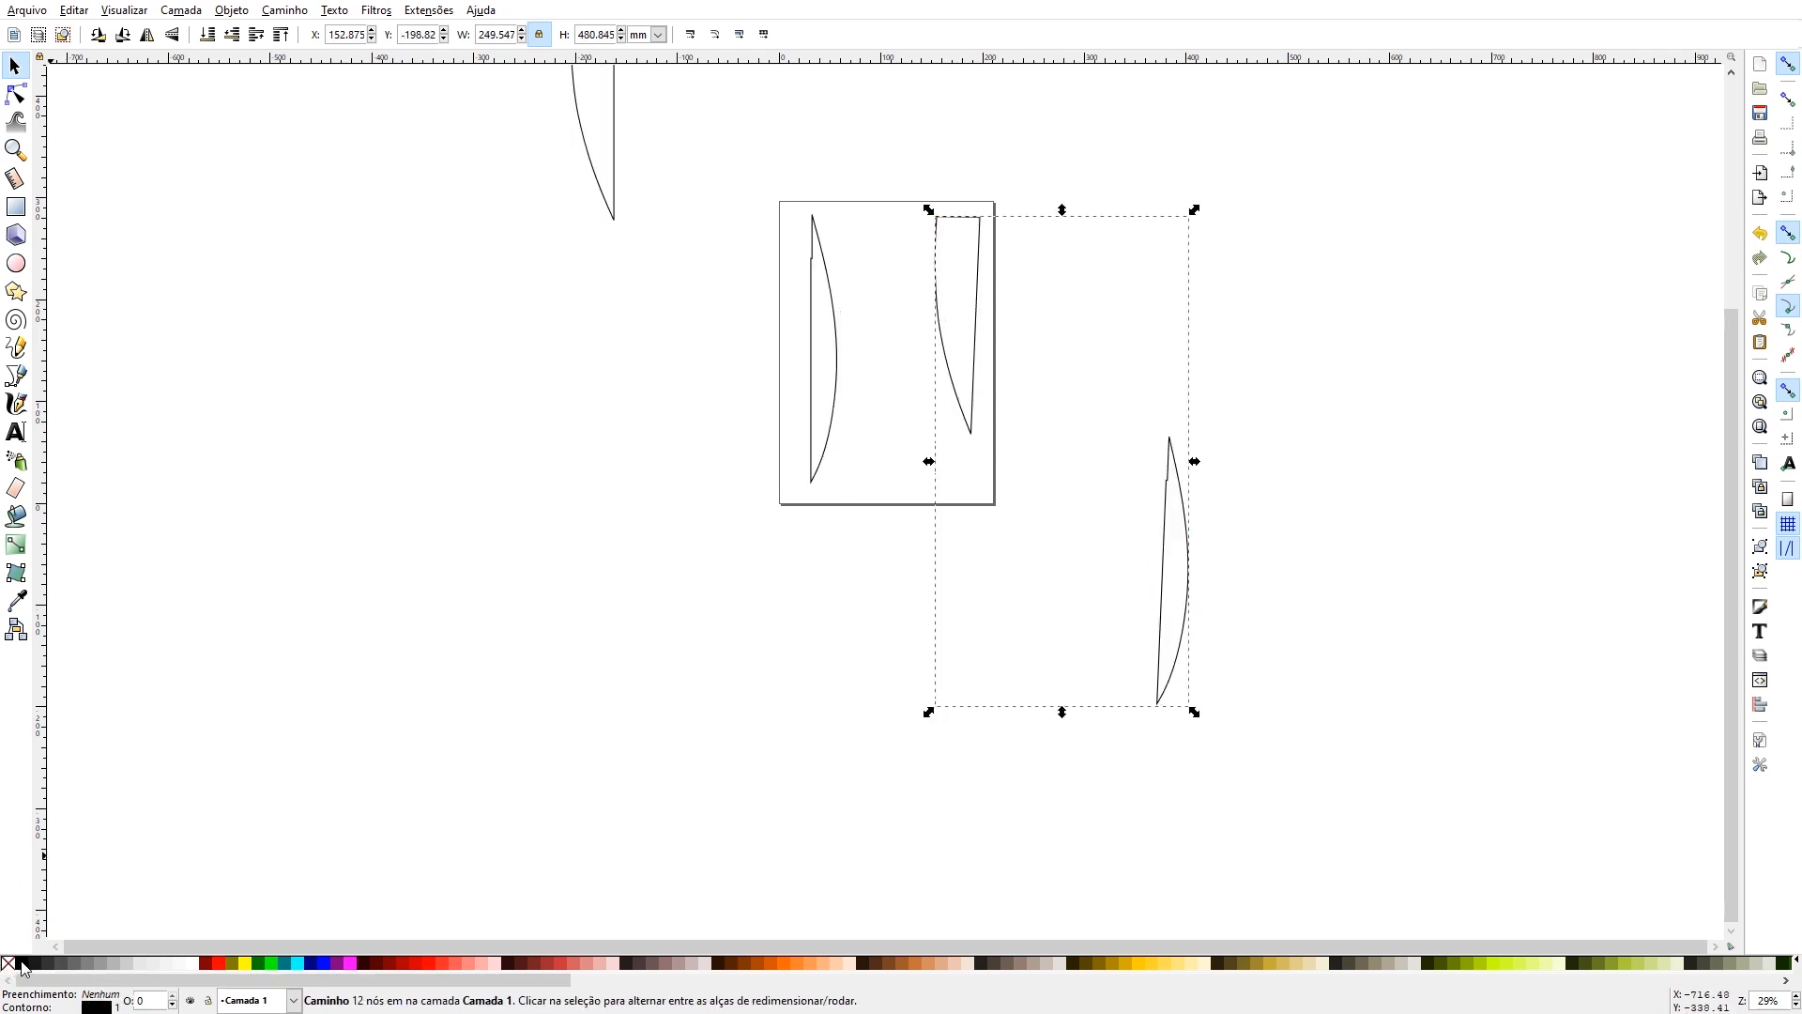
click(586, 626)
- Save the outlined page as a PDF named "parte 4 simbolo para impressao", accepting the PDF export options
click(28, 10)
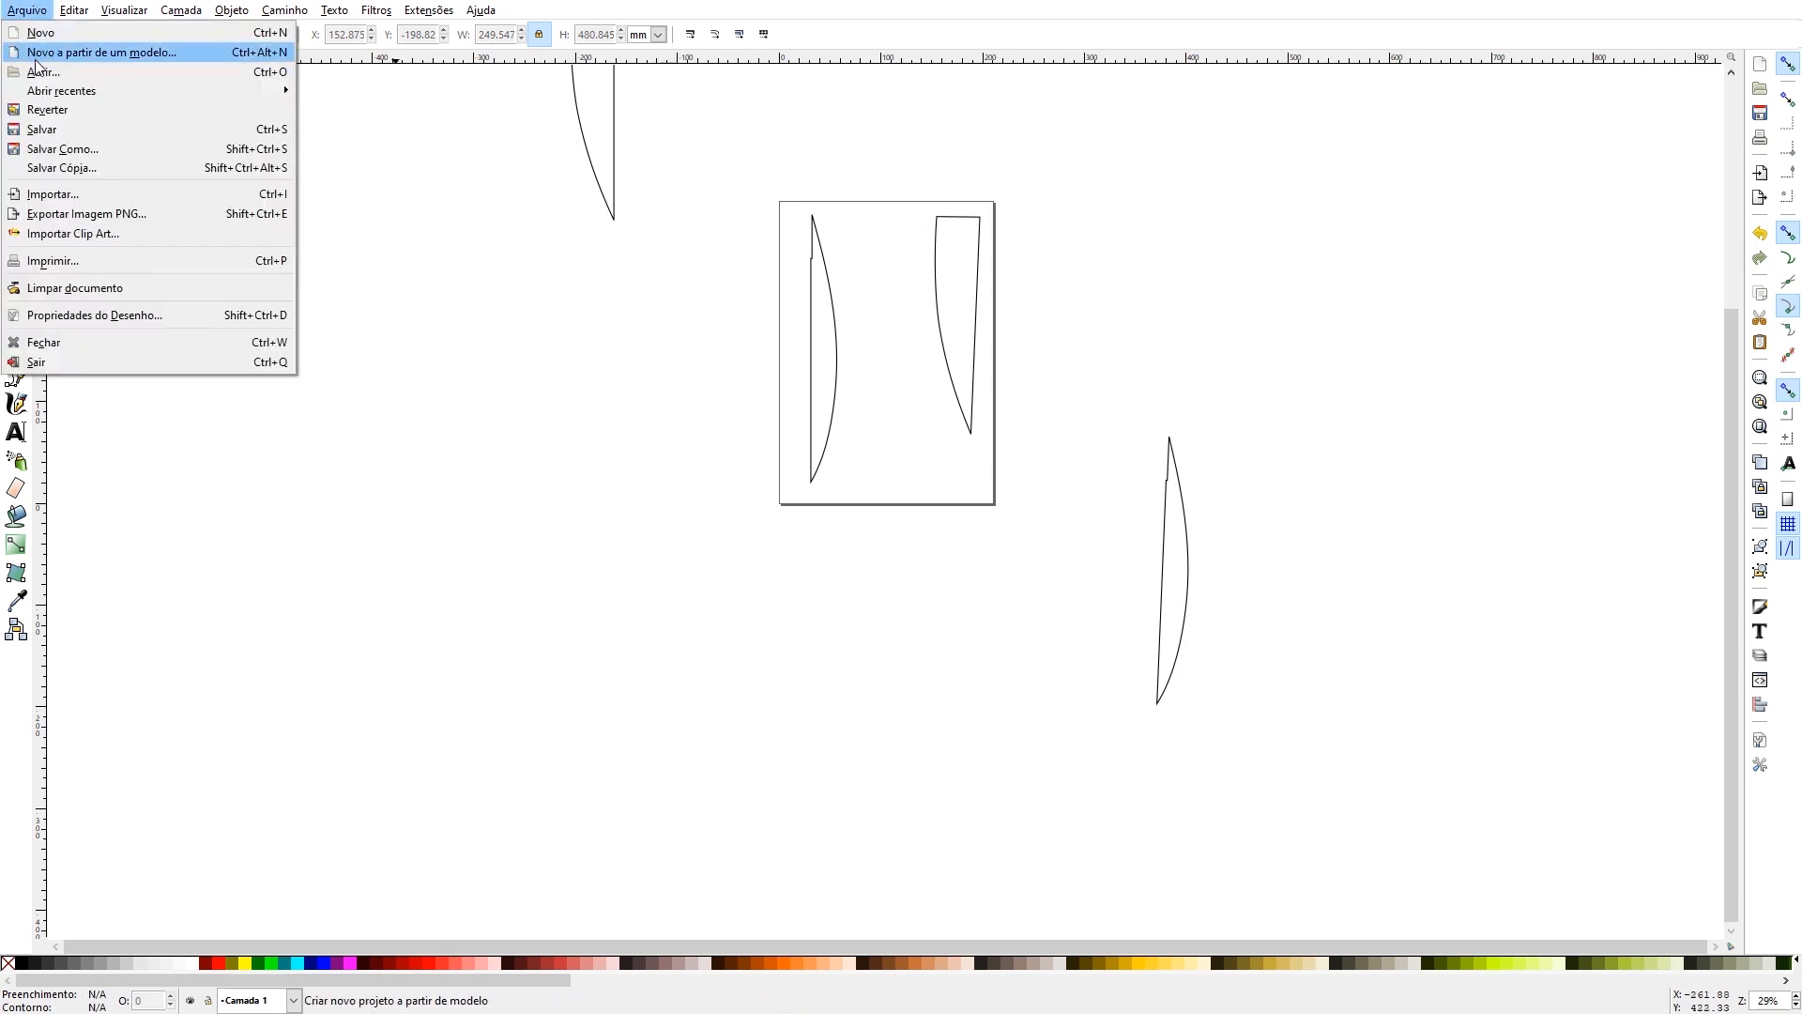
click(55, 150)
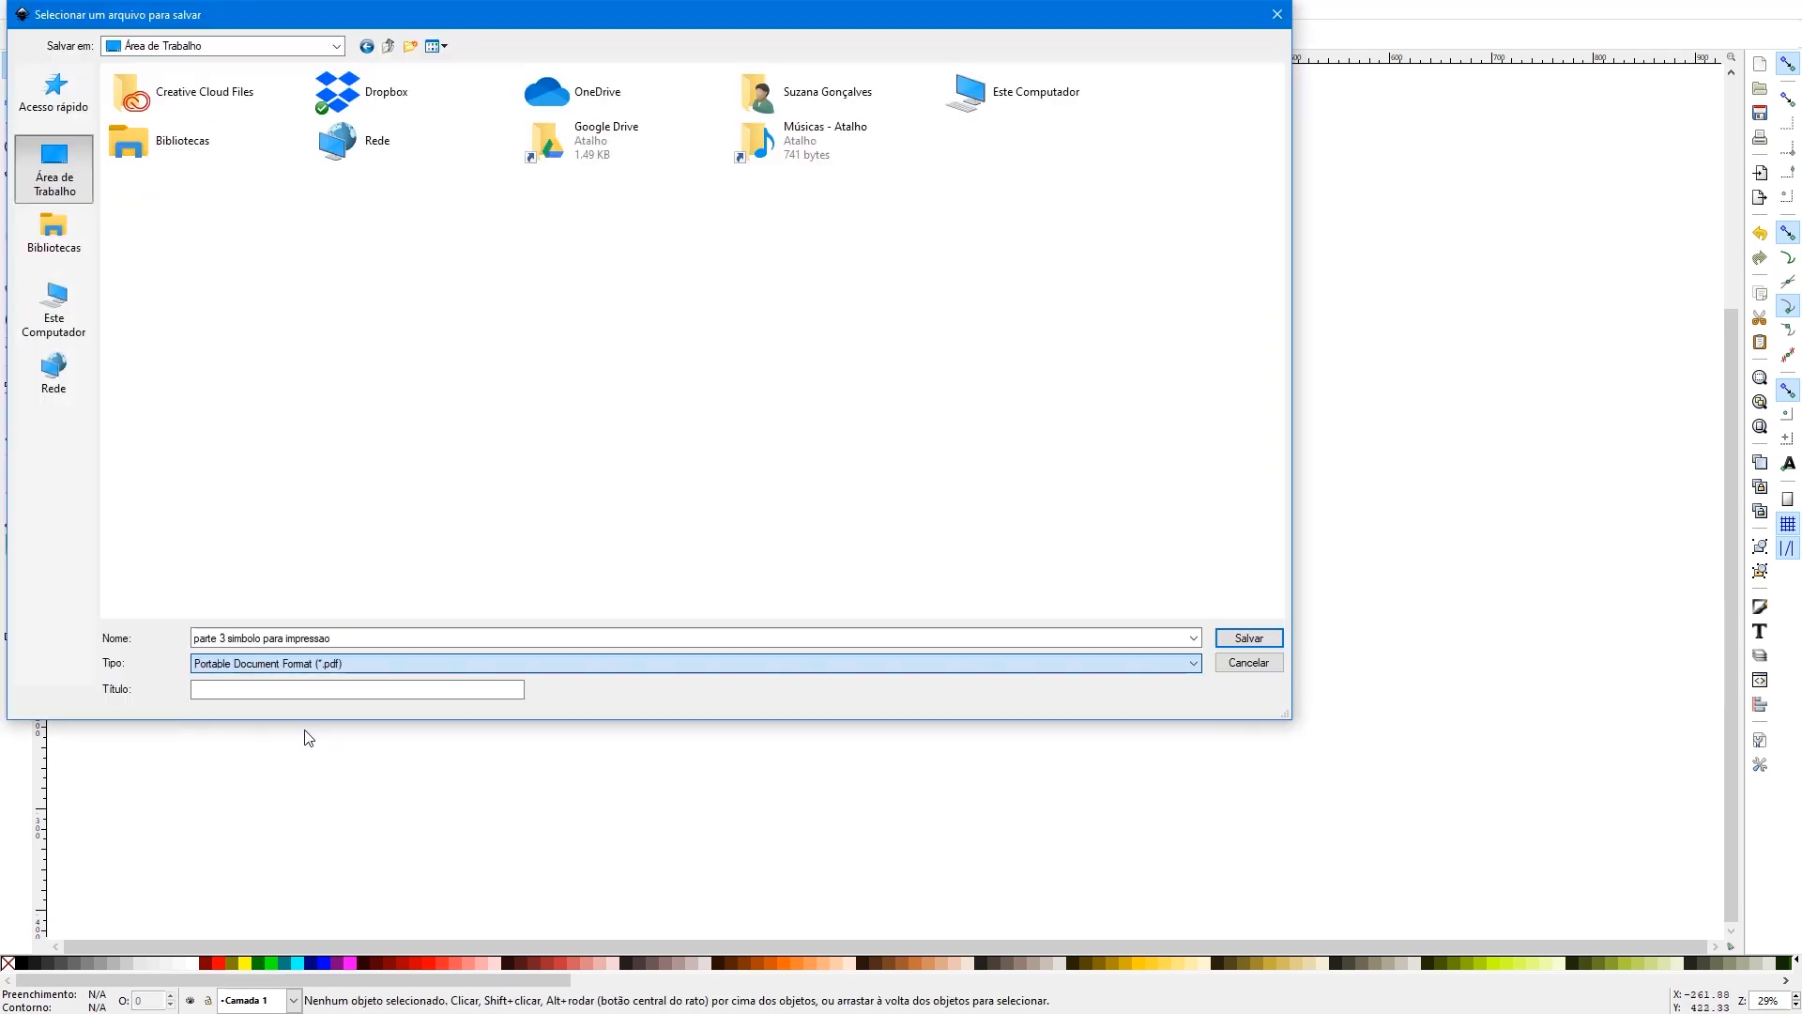
click(220, 638)
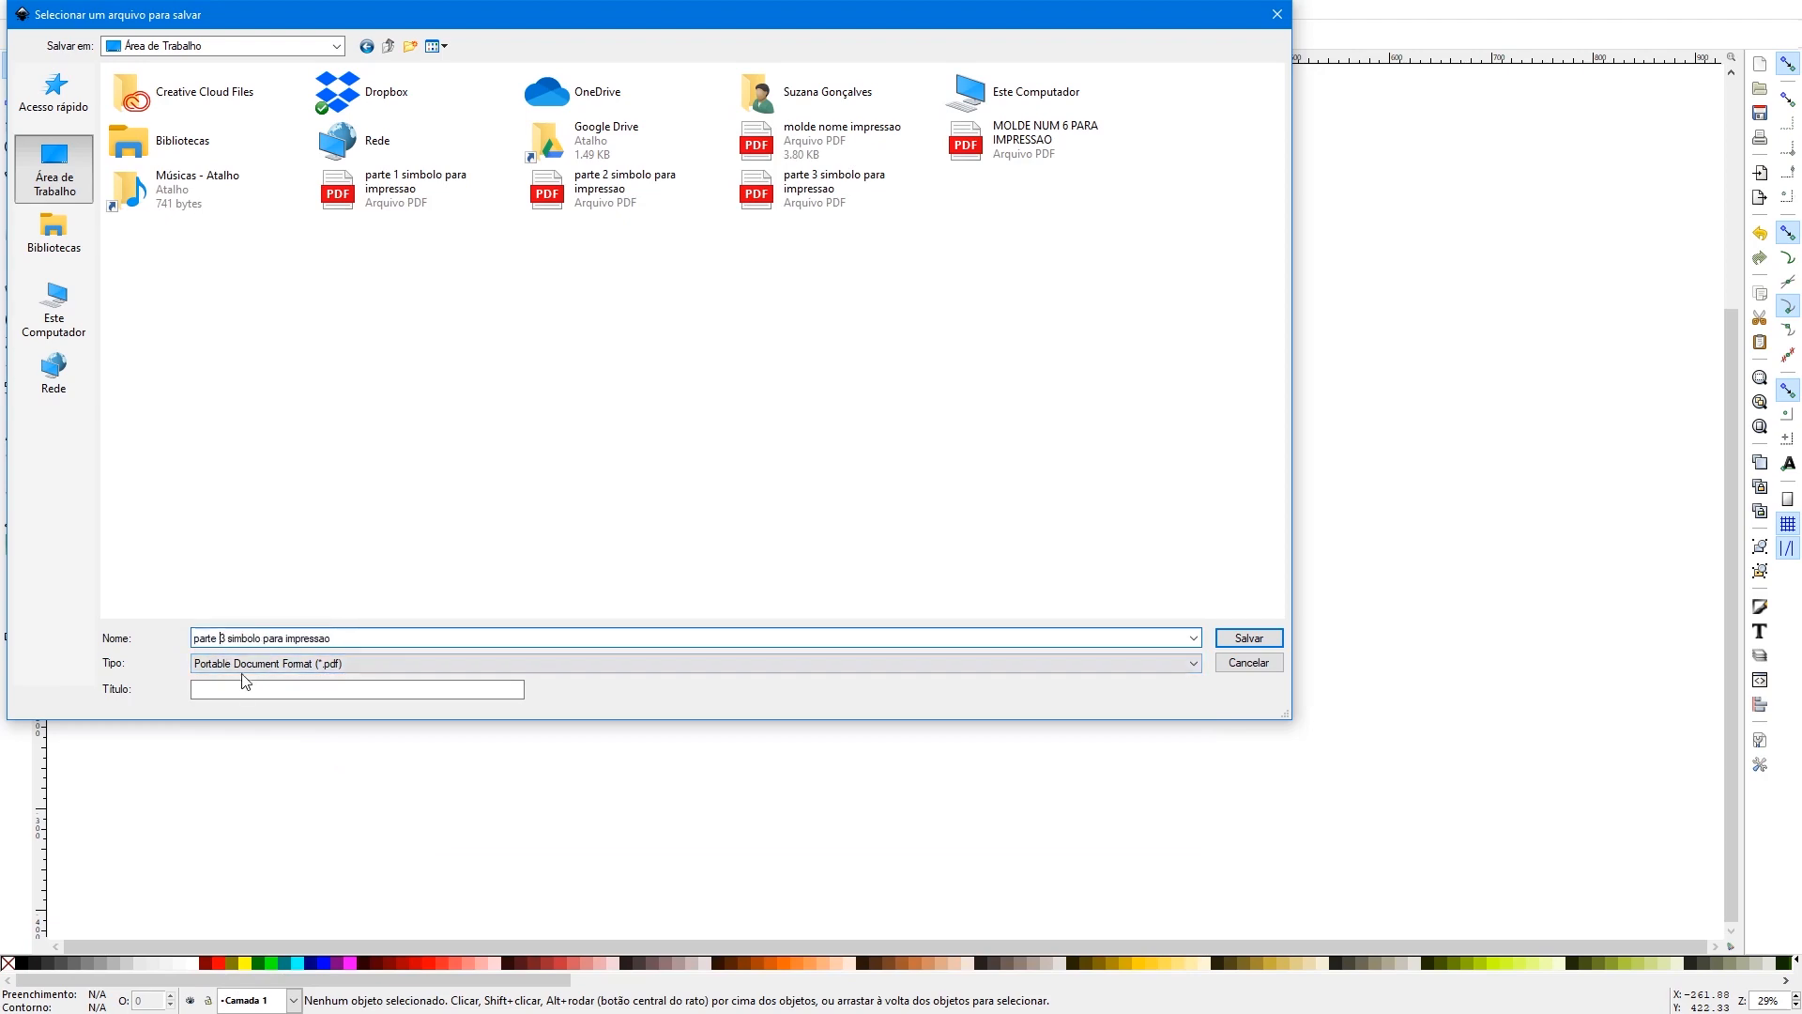
key(Delete)
text(4)
click(1237, 640)
click(1067, 661)
- Examine the outlined flame pieces on and around the page, including those still outside the printable area
scroll(910, 612, up, 5)
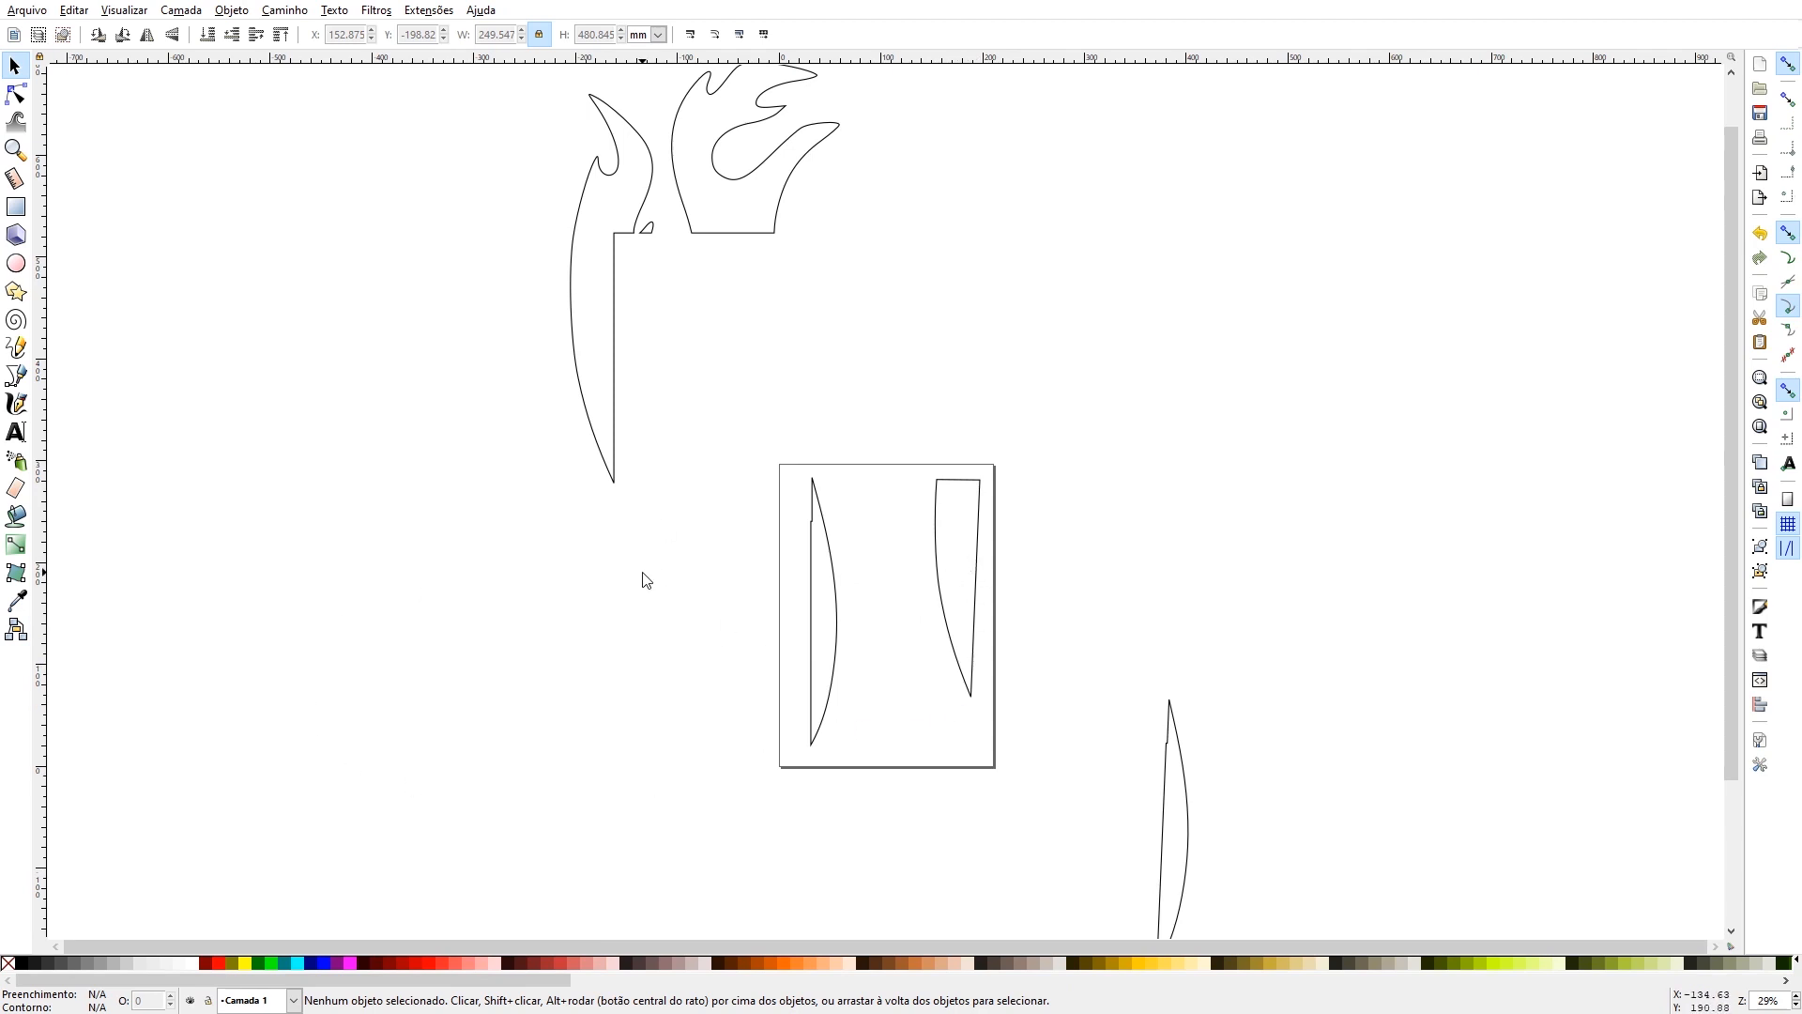
click(15, 151)
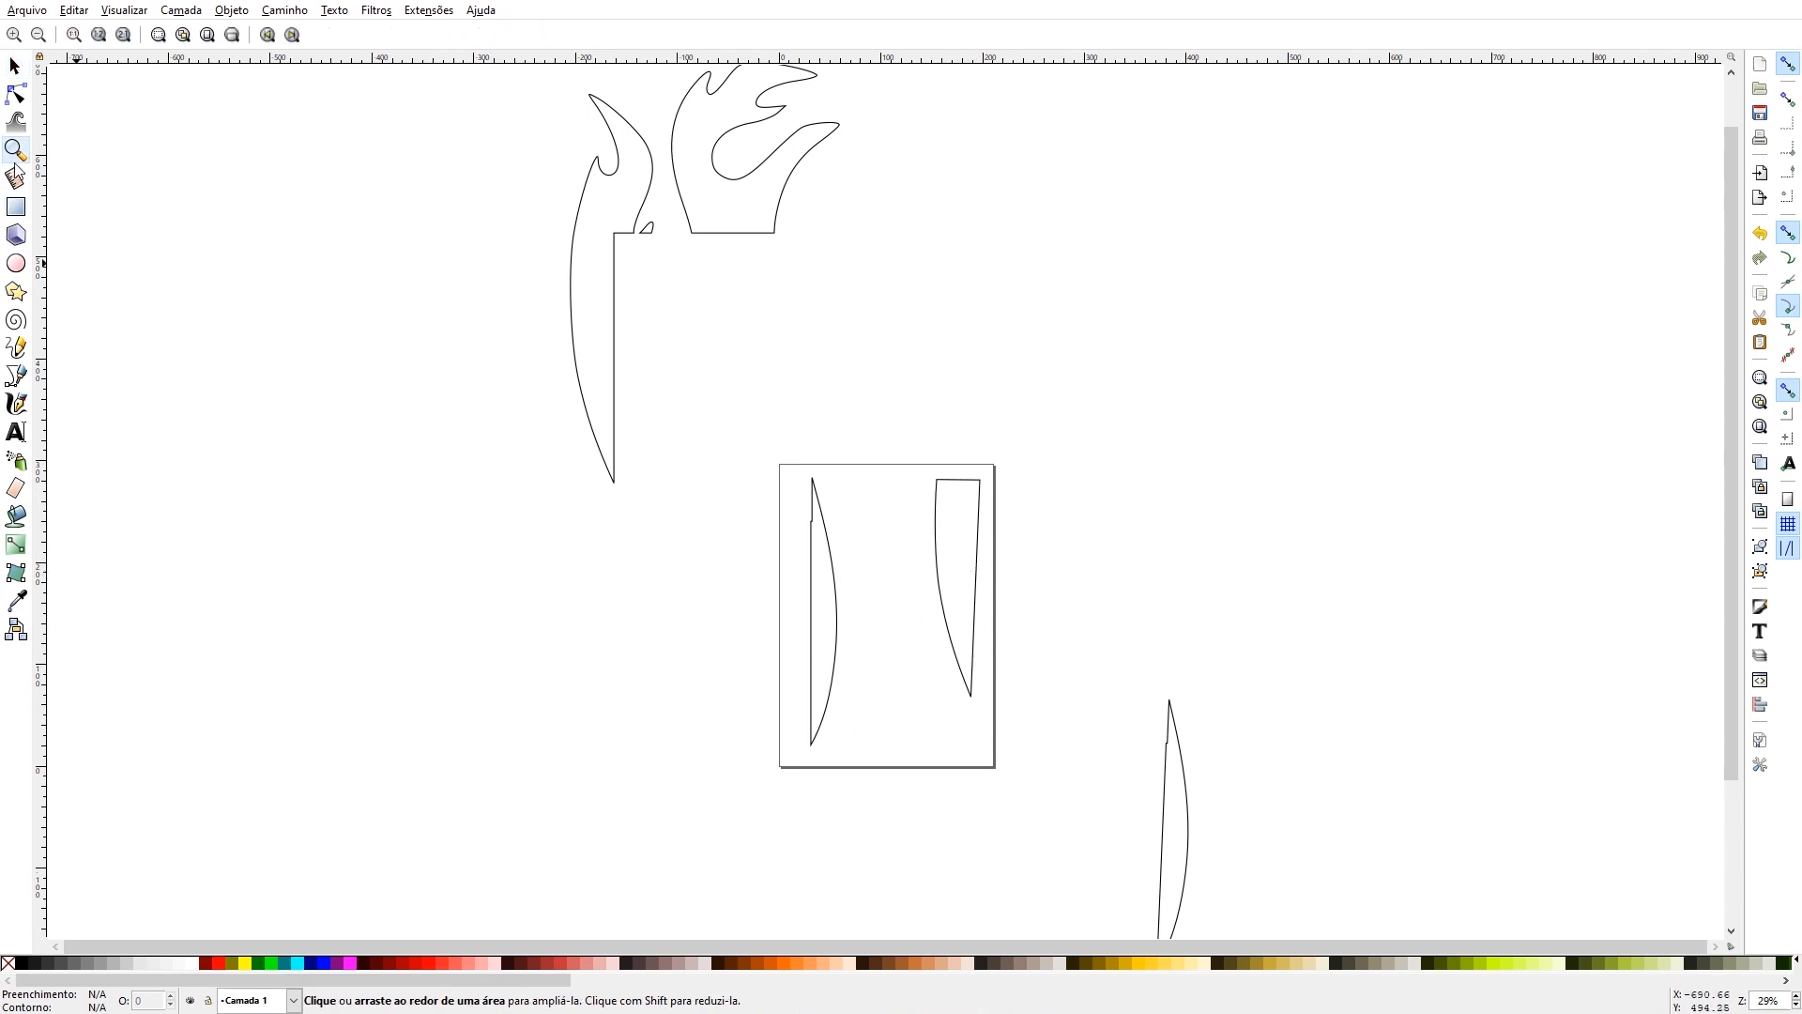
click(38, 36)
click(38, 38)
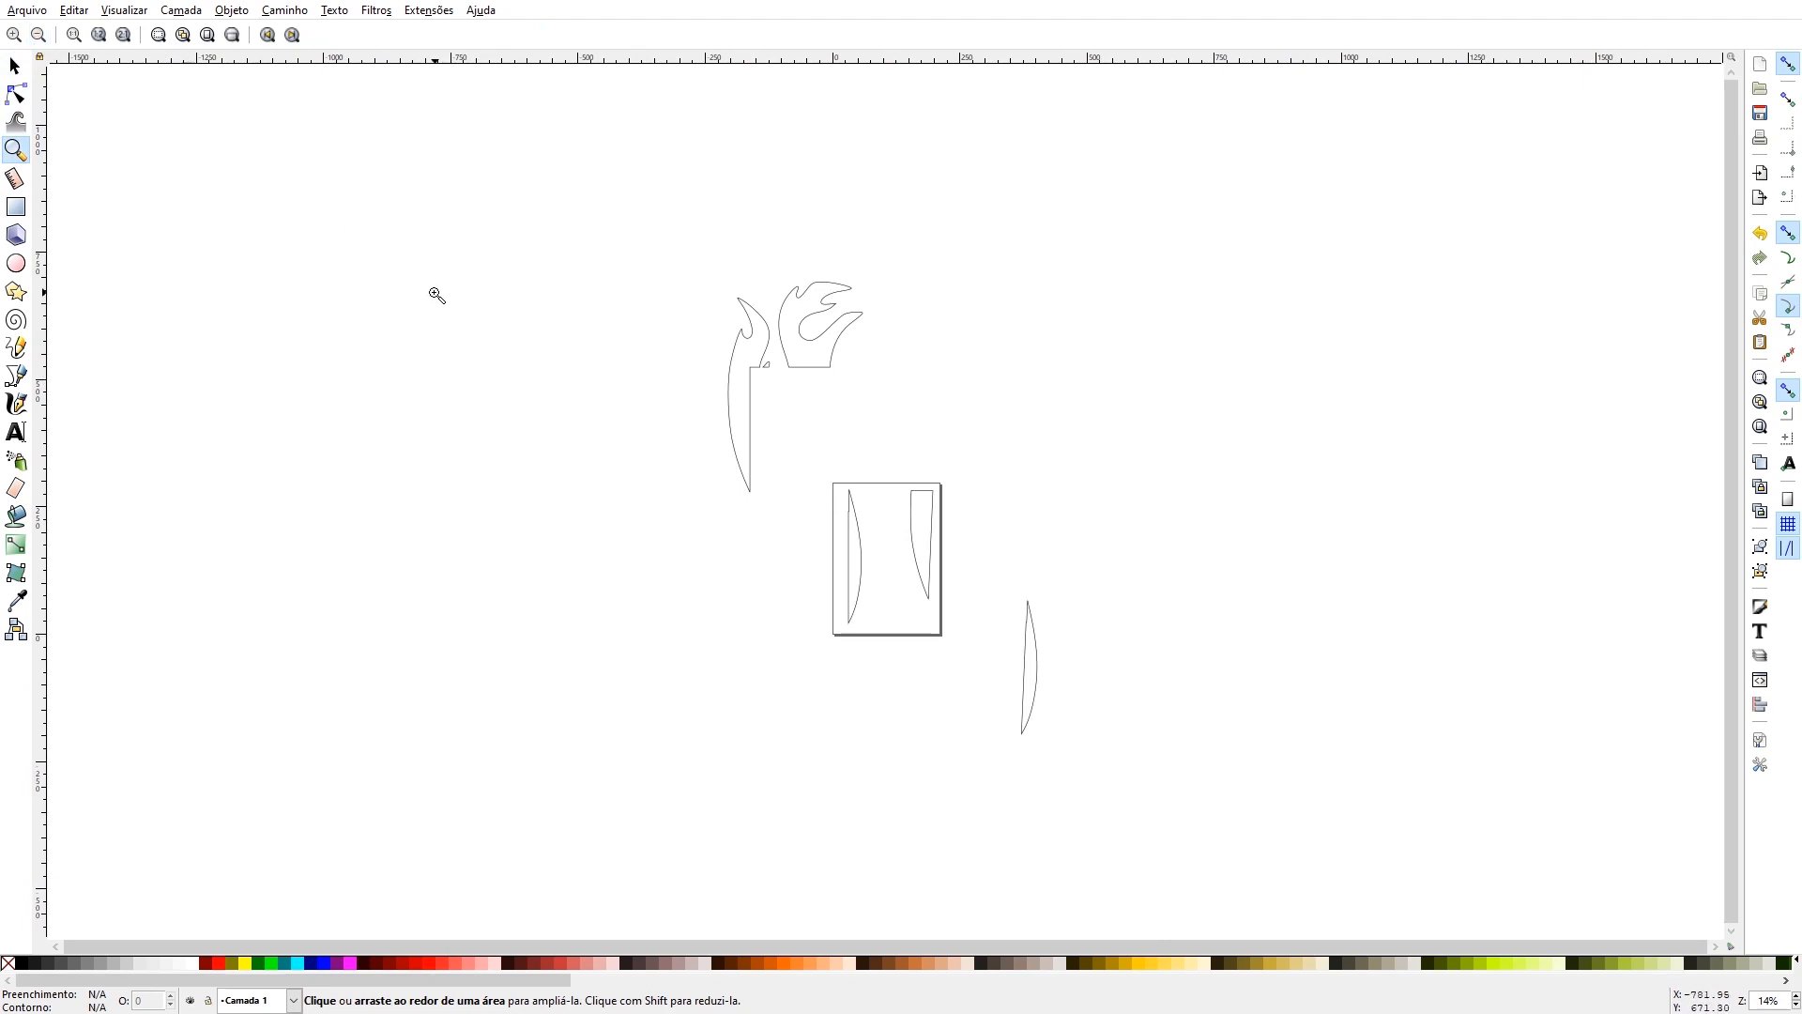
click(14, 68)
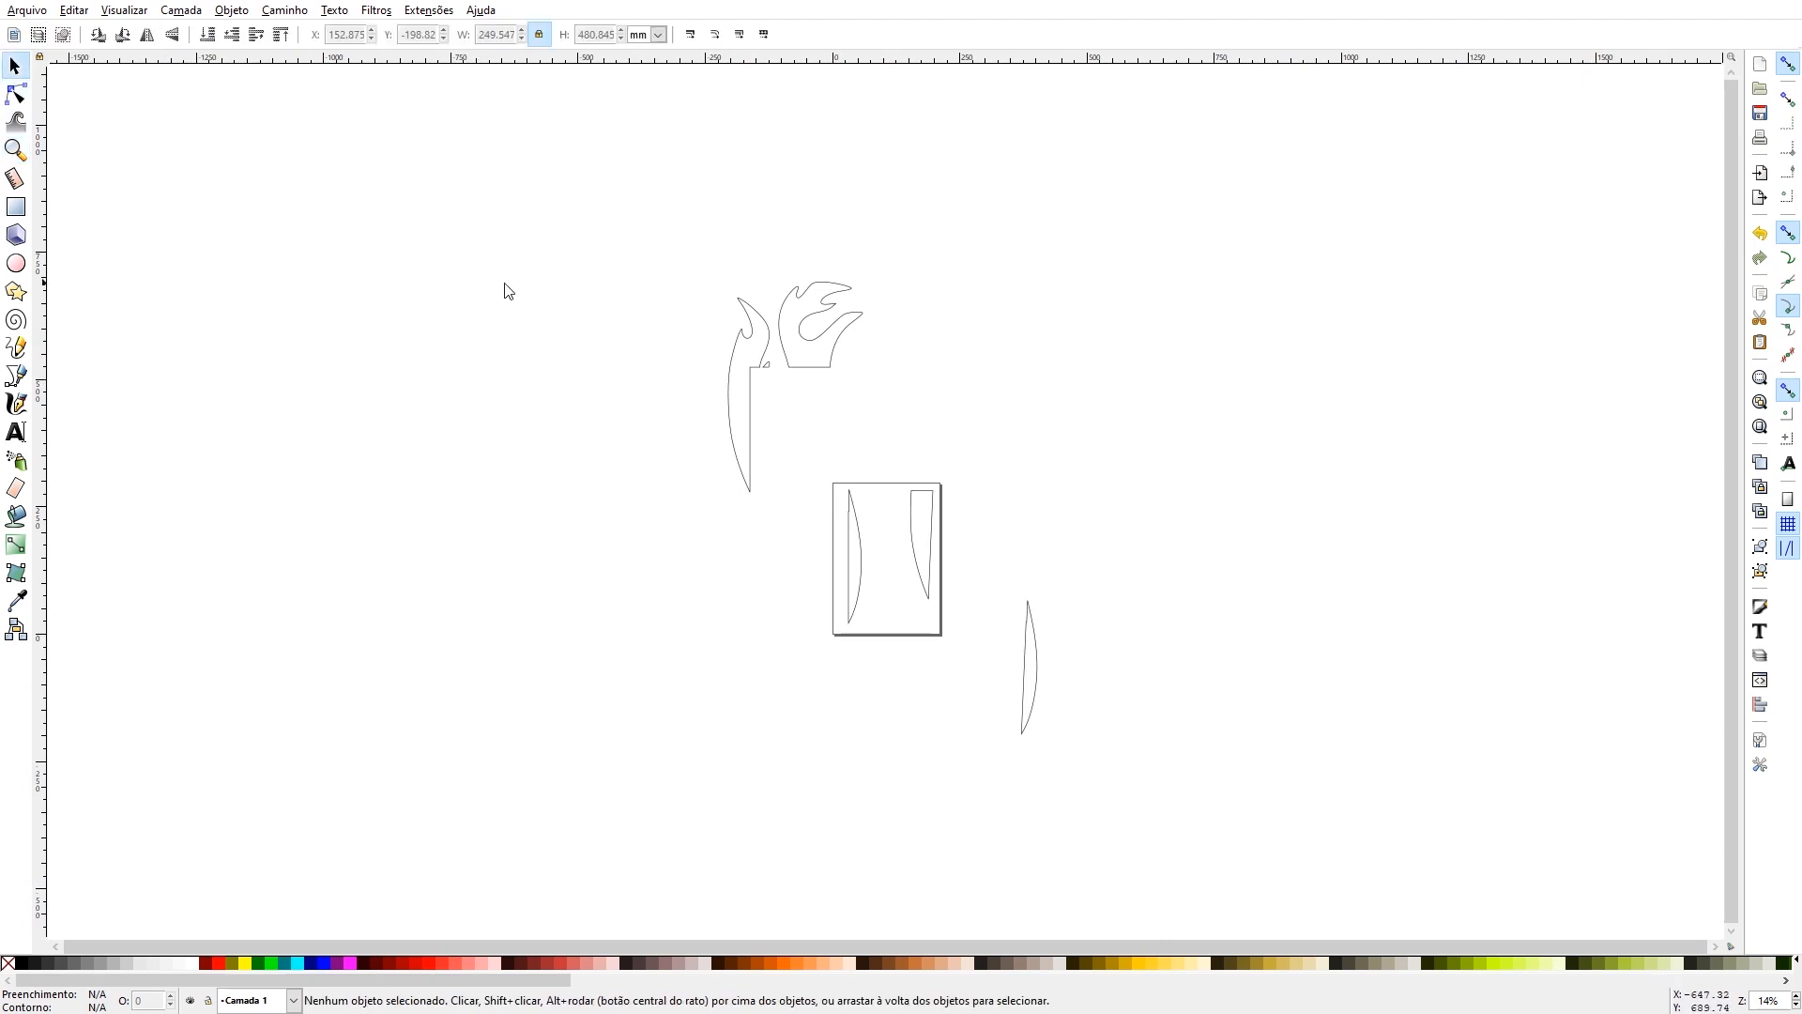
click(767, 379)
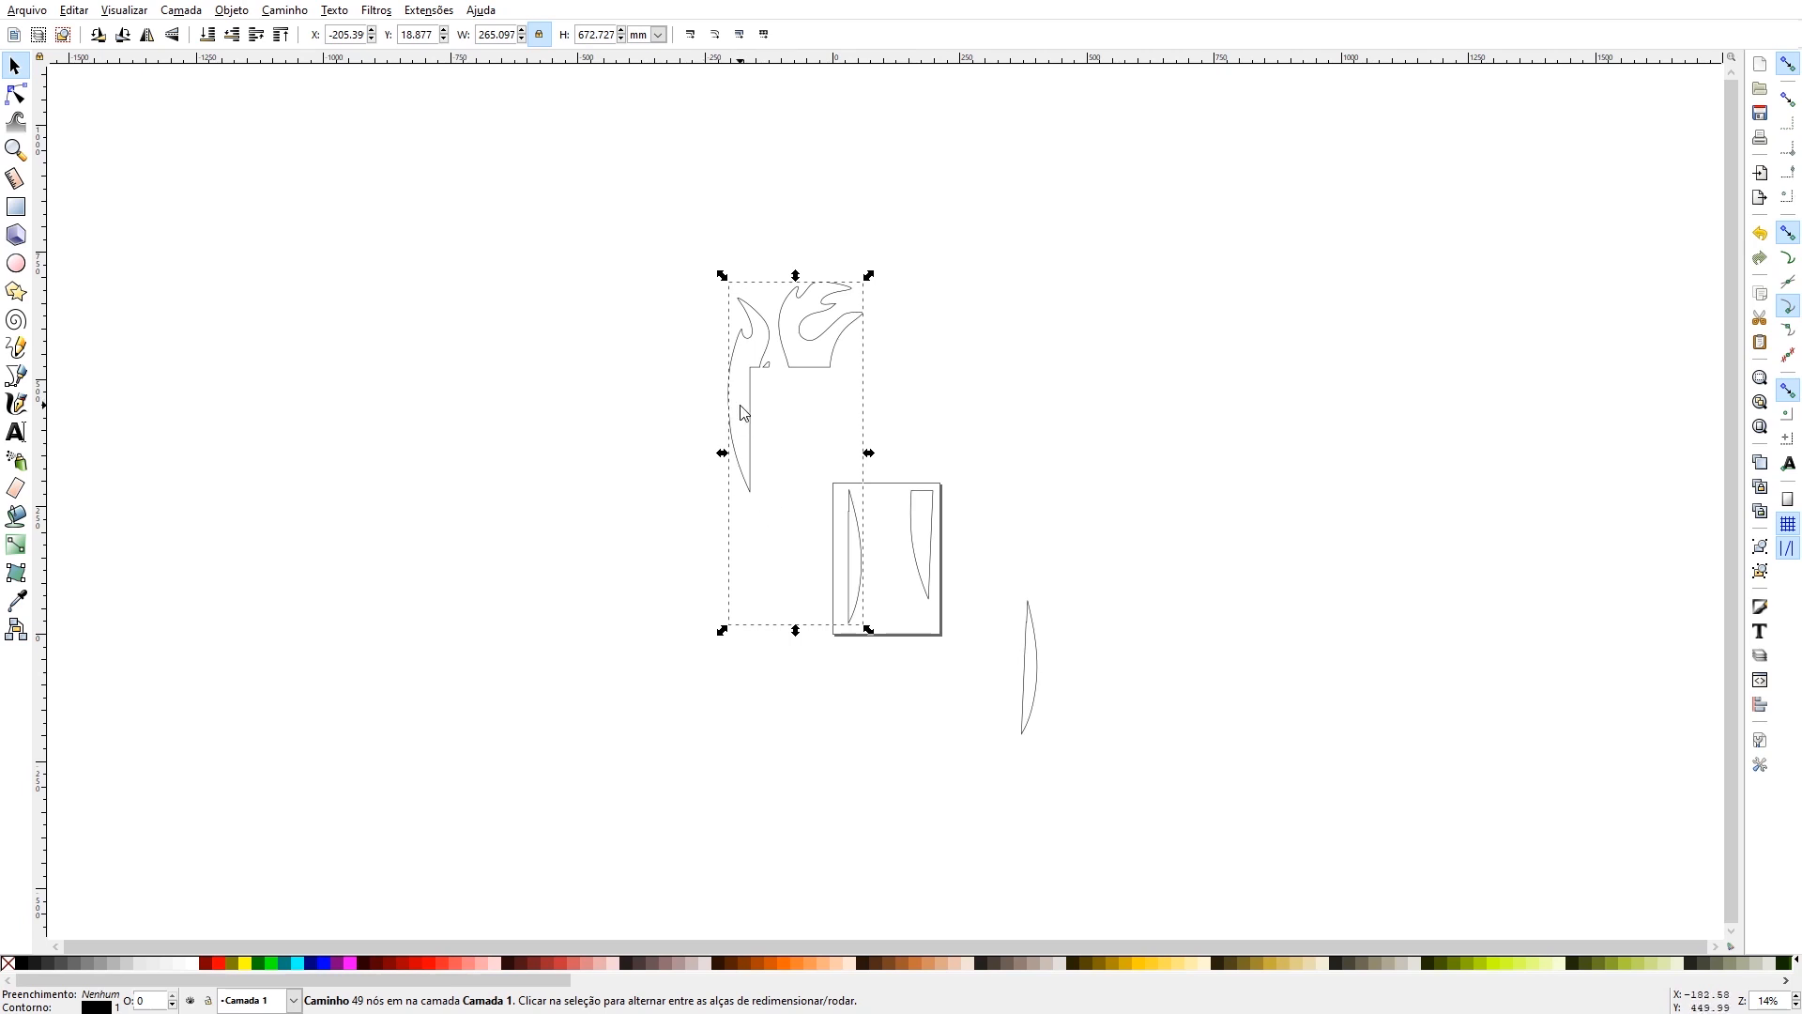
key(Escape)
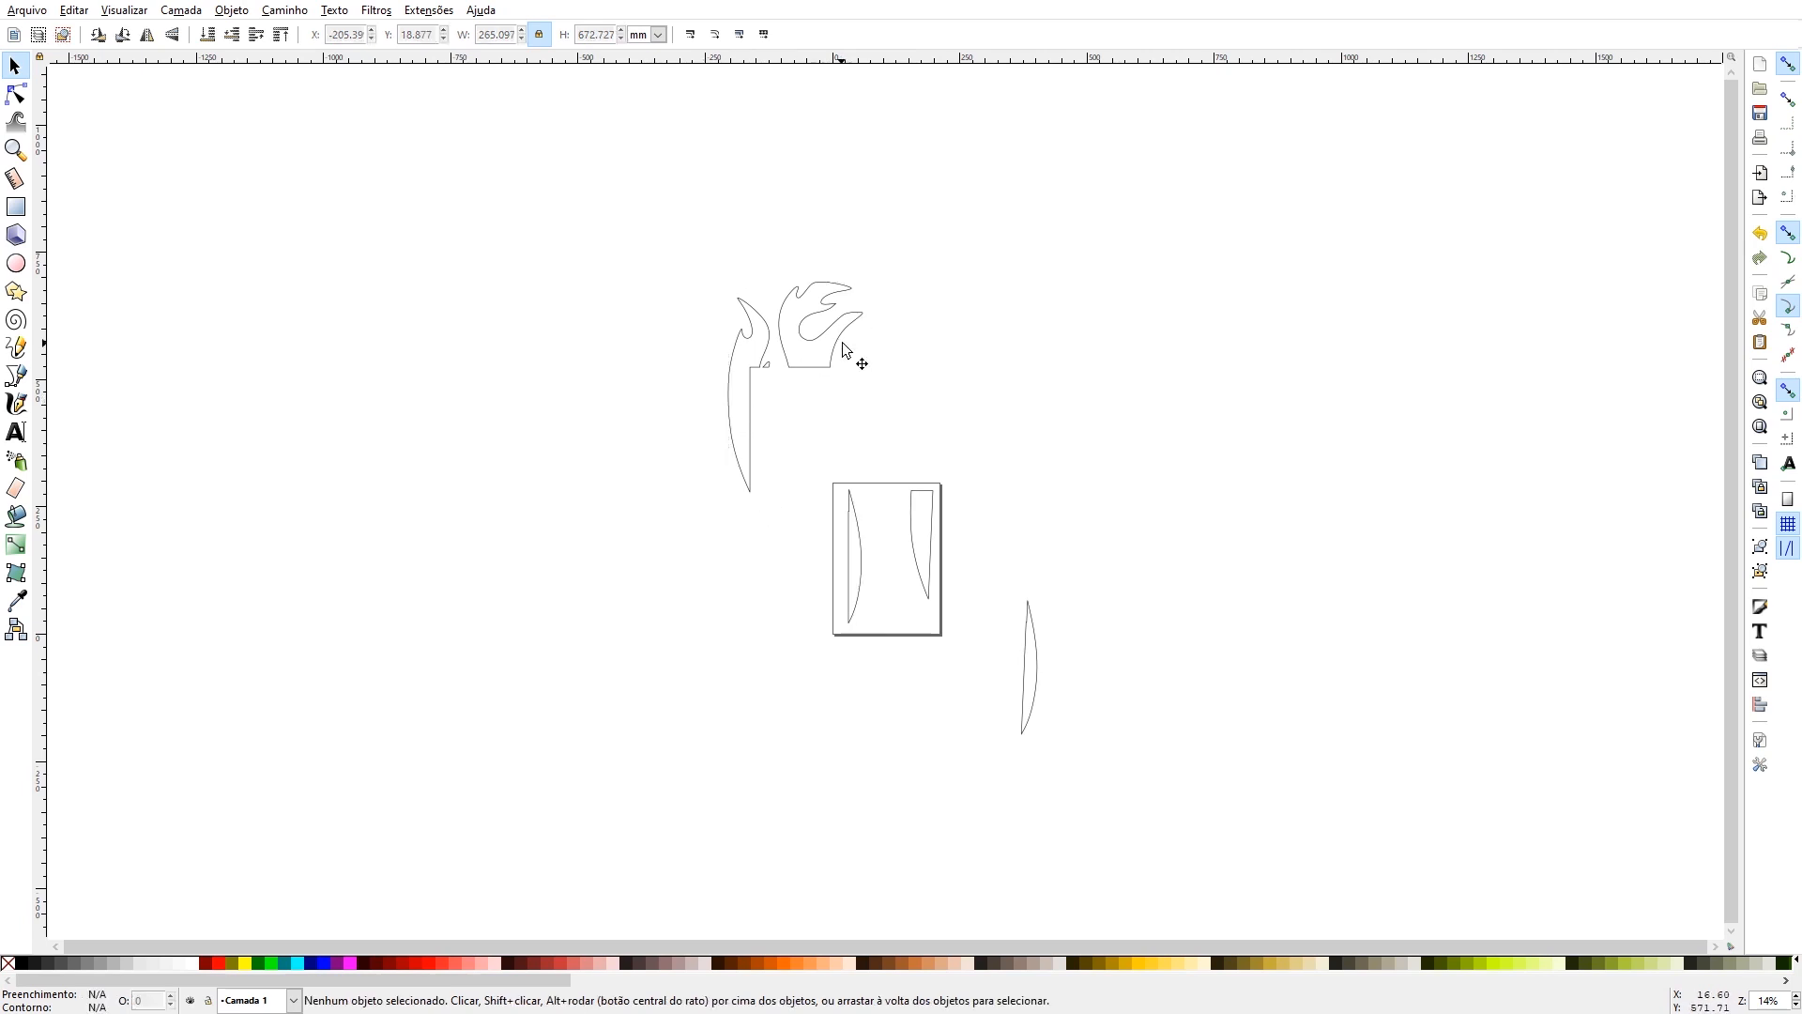
click(284, 11)
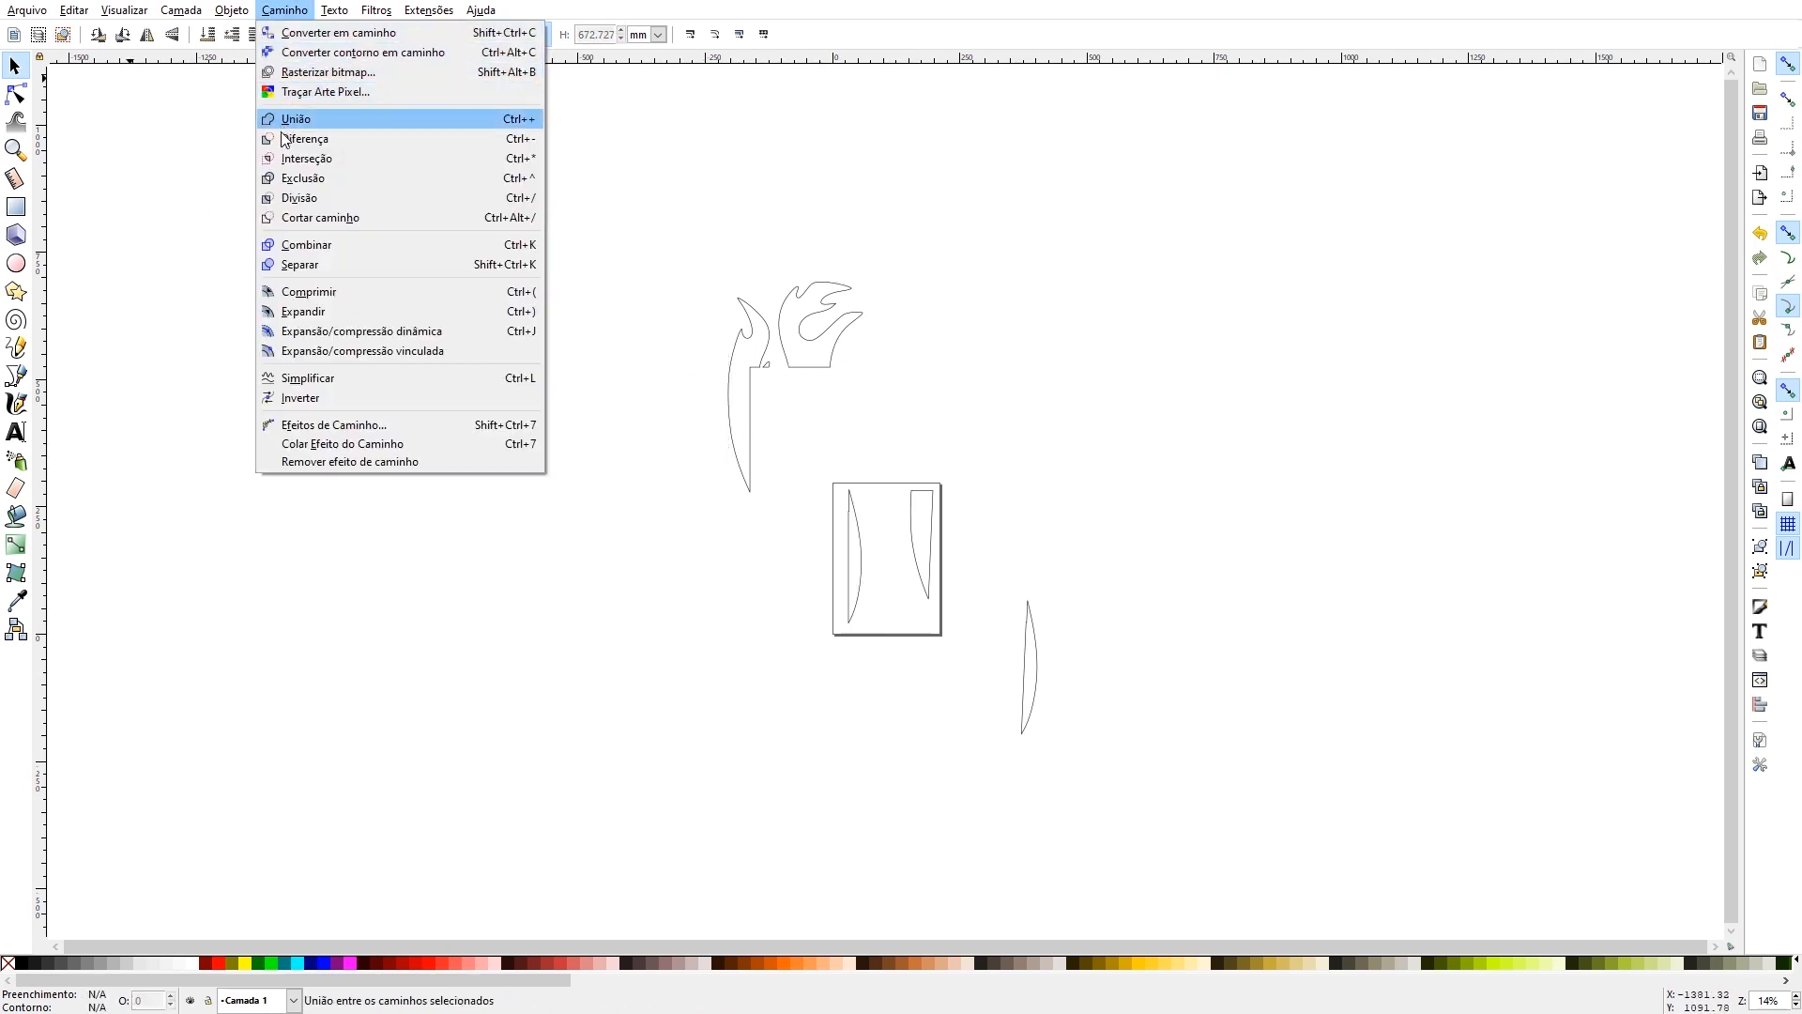
click(728, 185)
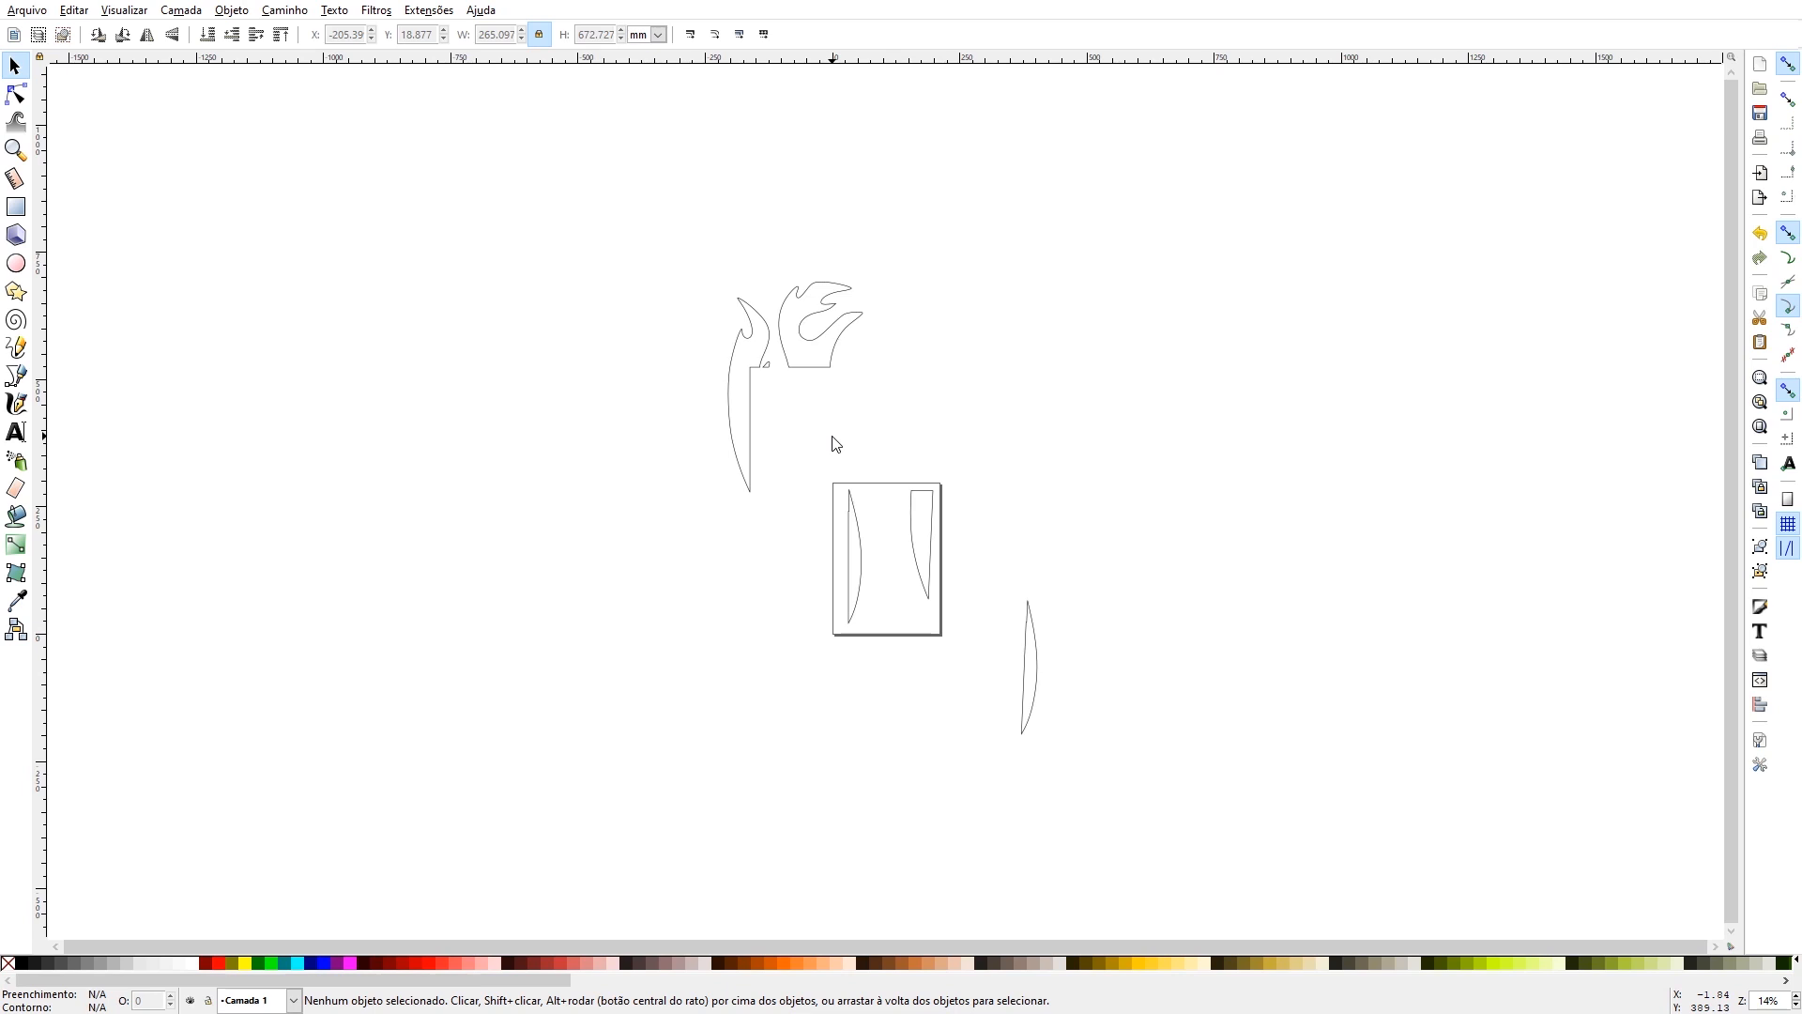
click(809, 354)
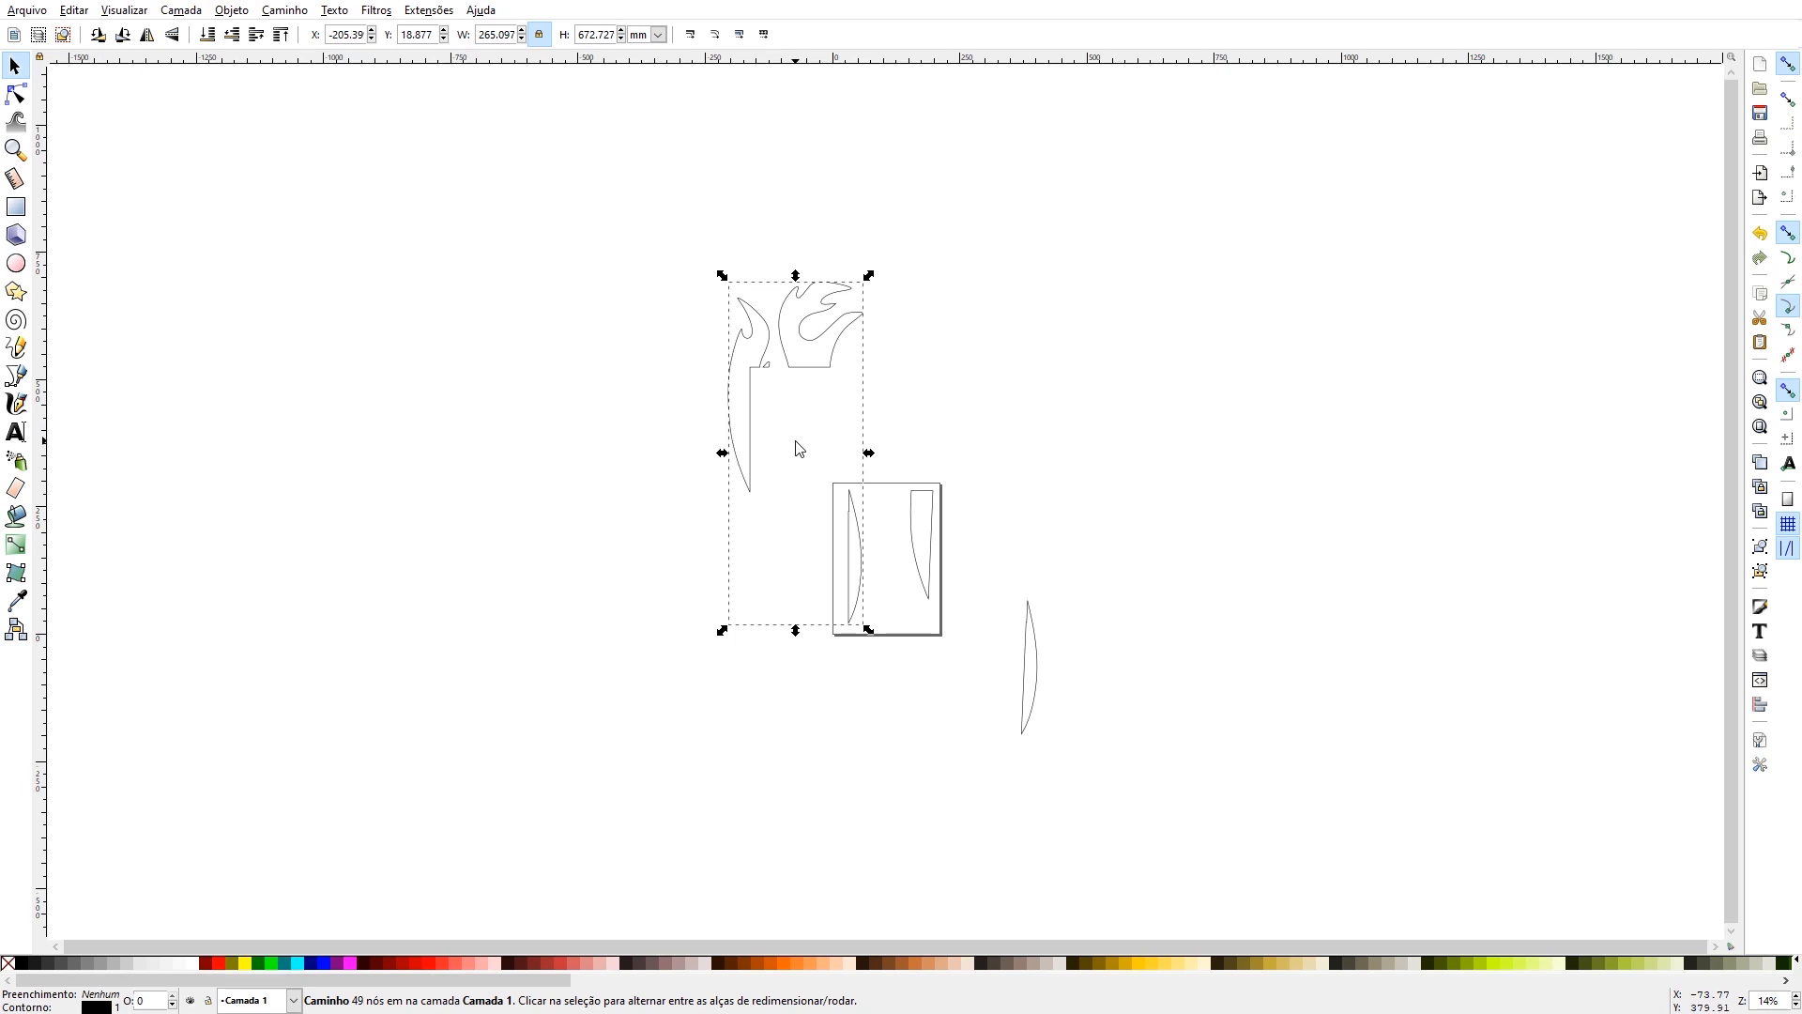
drag(657, 248, 1087, 783)
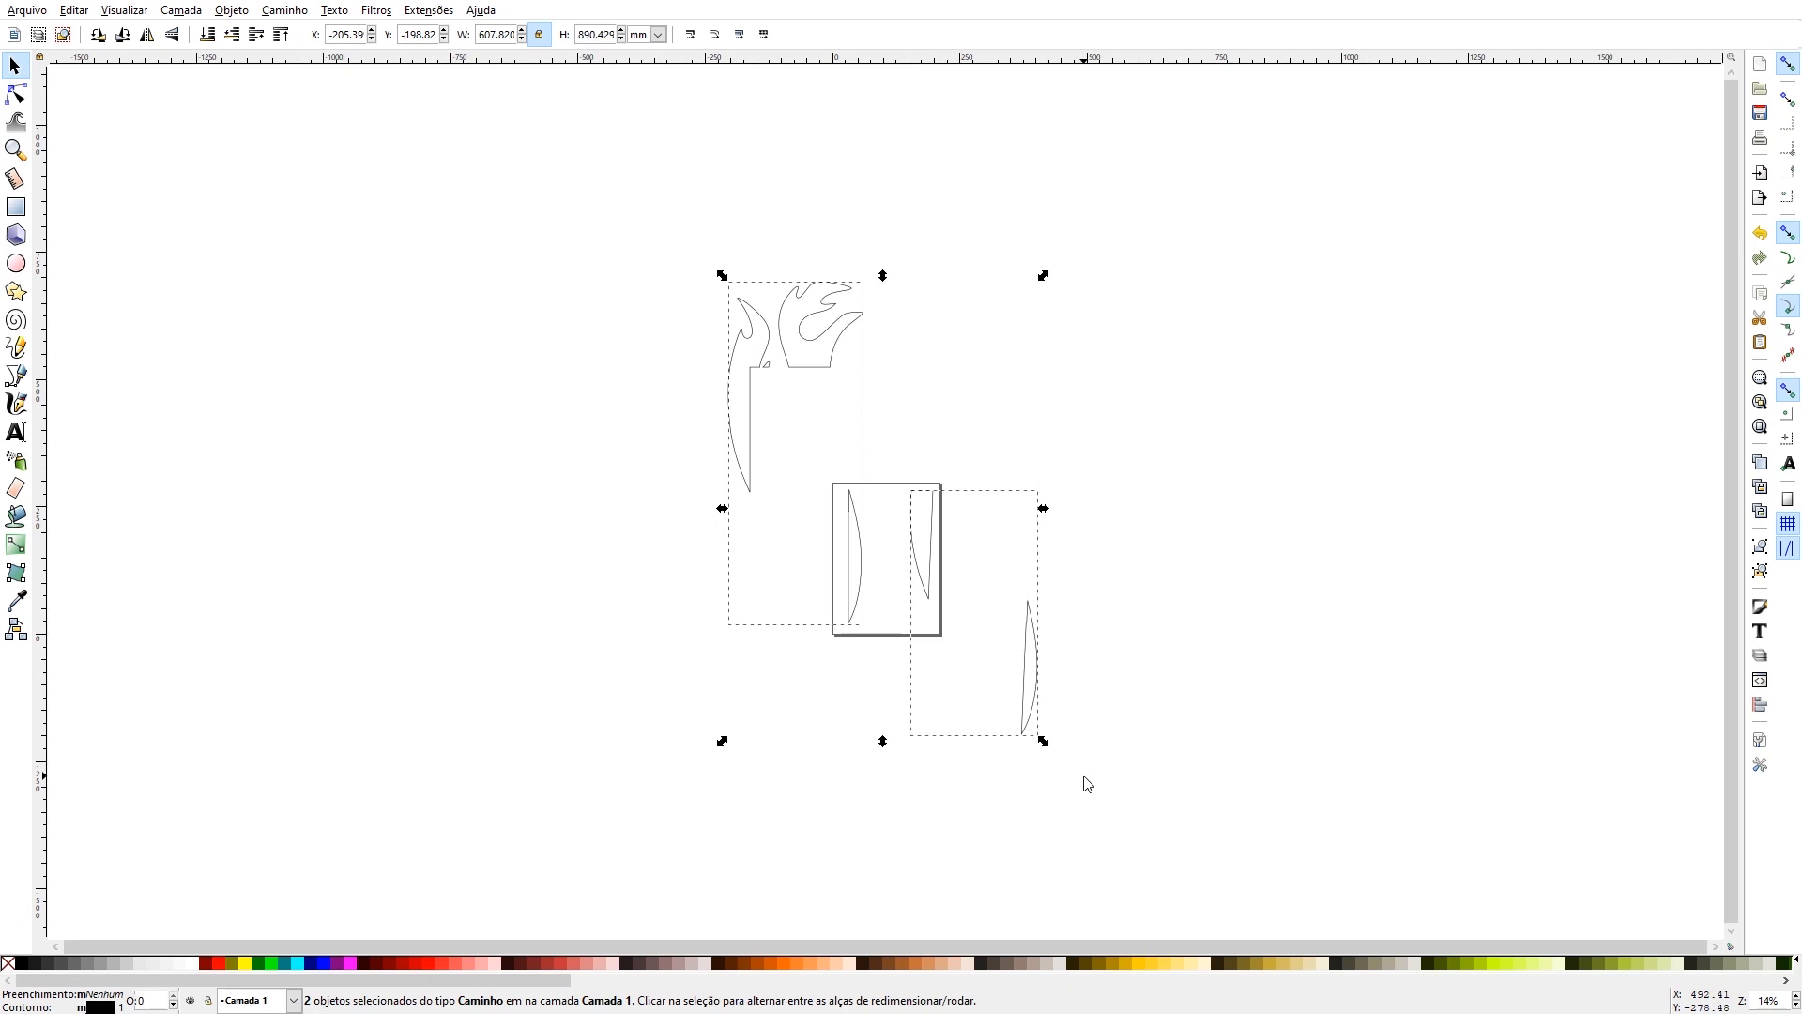
click(1087, 783)
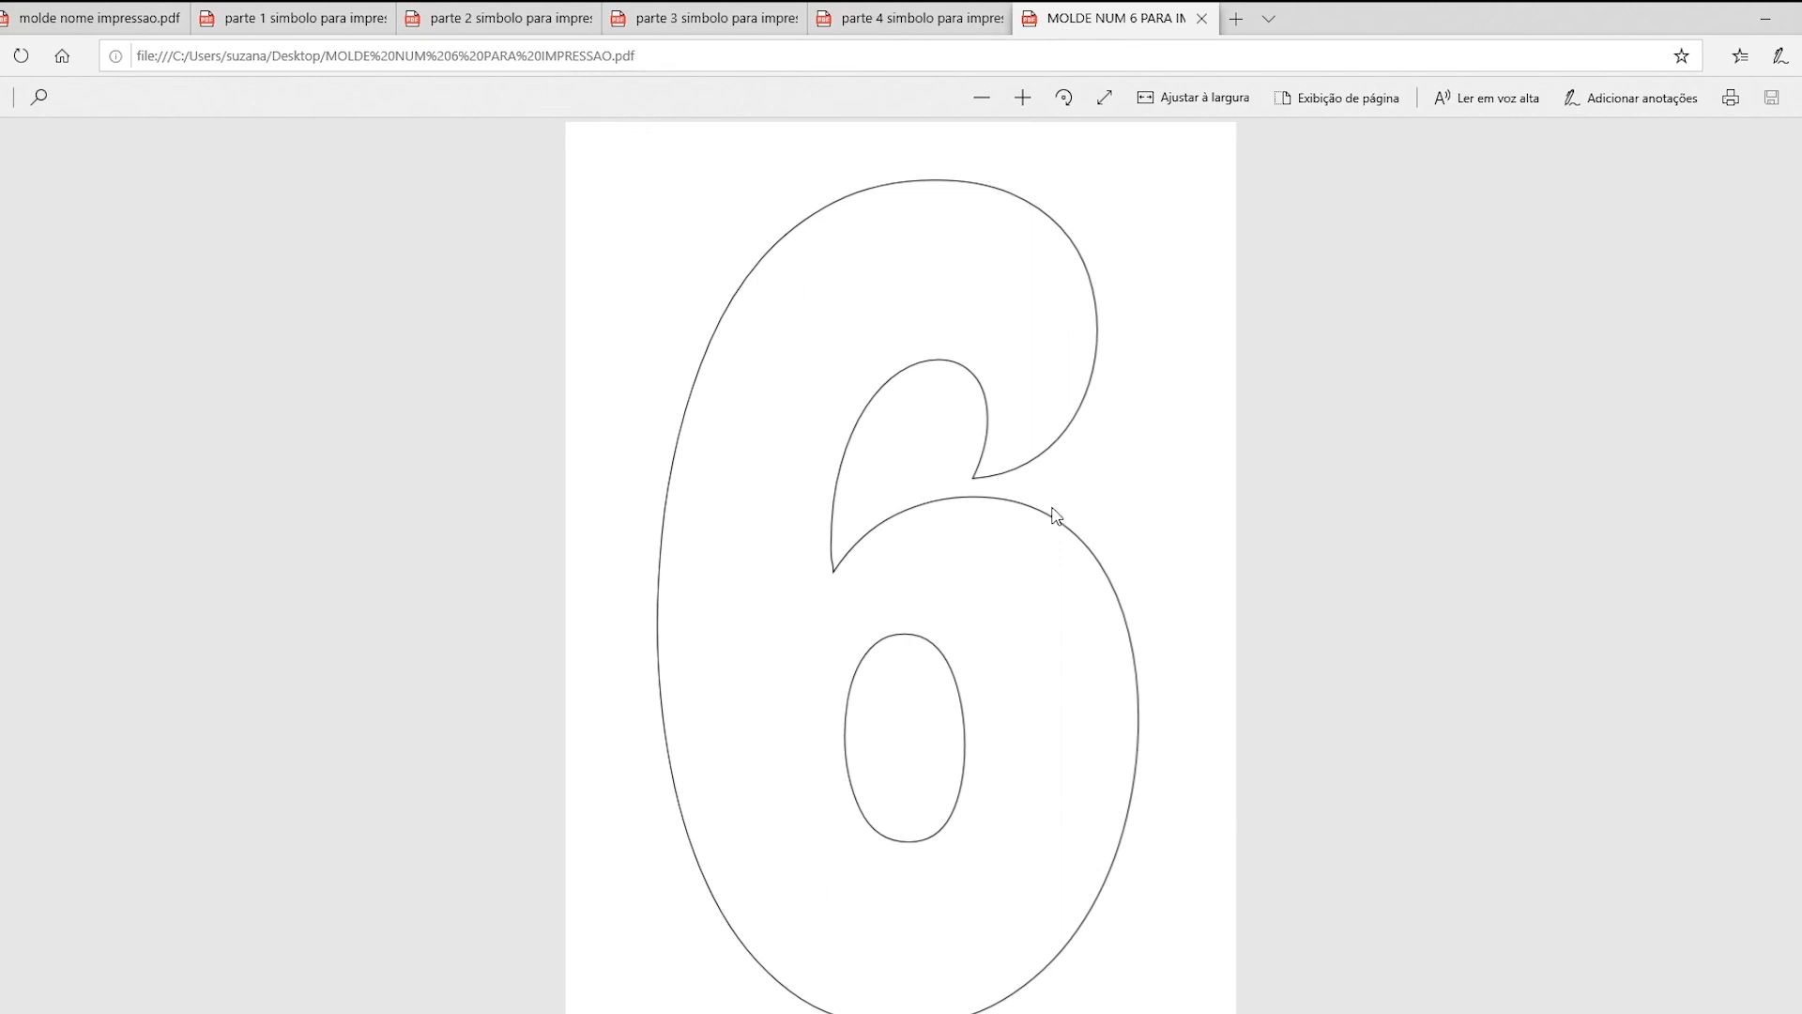
- Review the saved PDF templates in the browser, from "molde nome impressao" through symbol parts 1 to 4
click(35, 19)
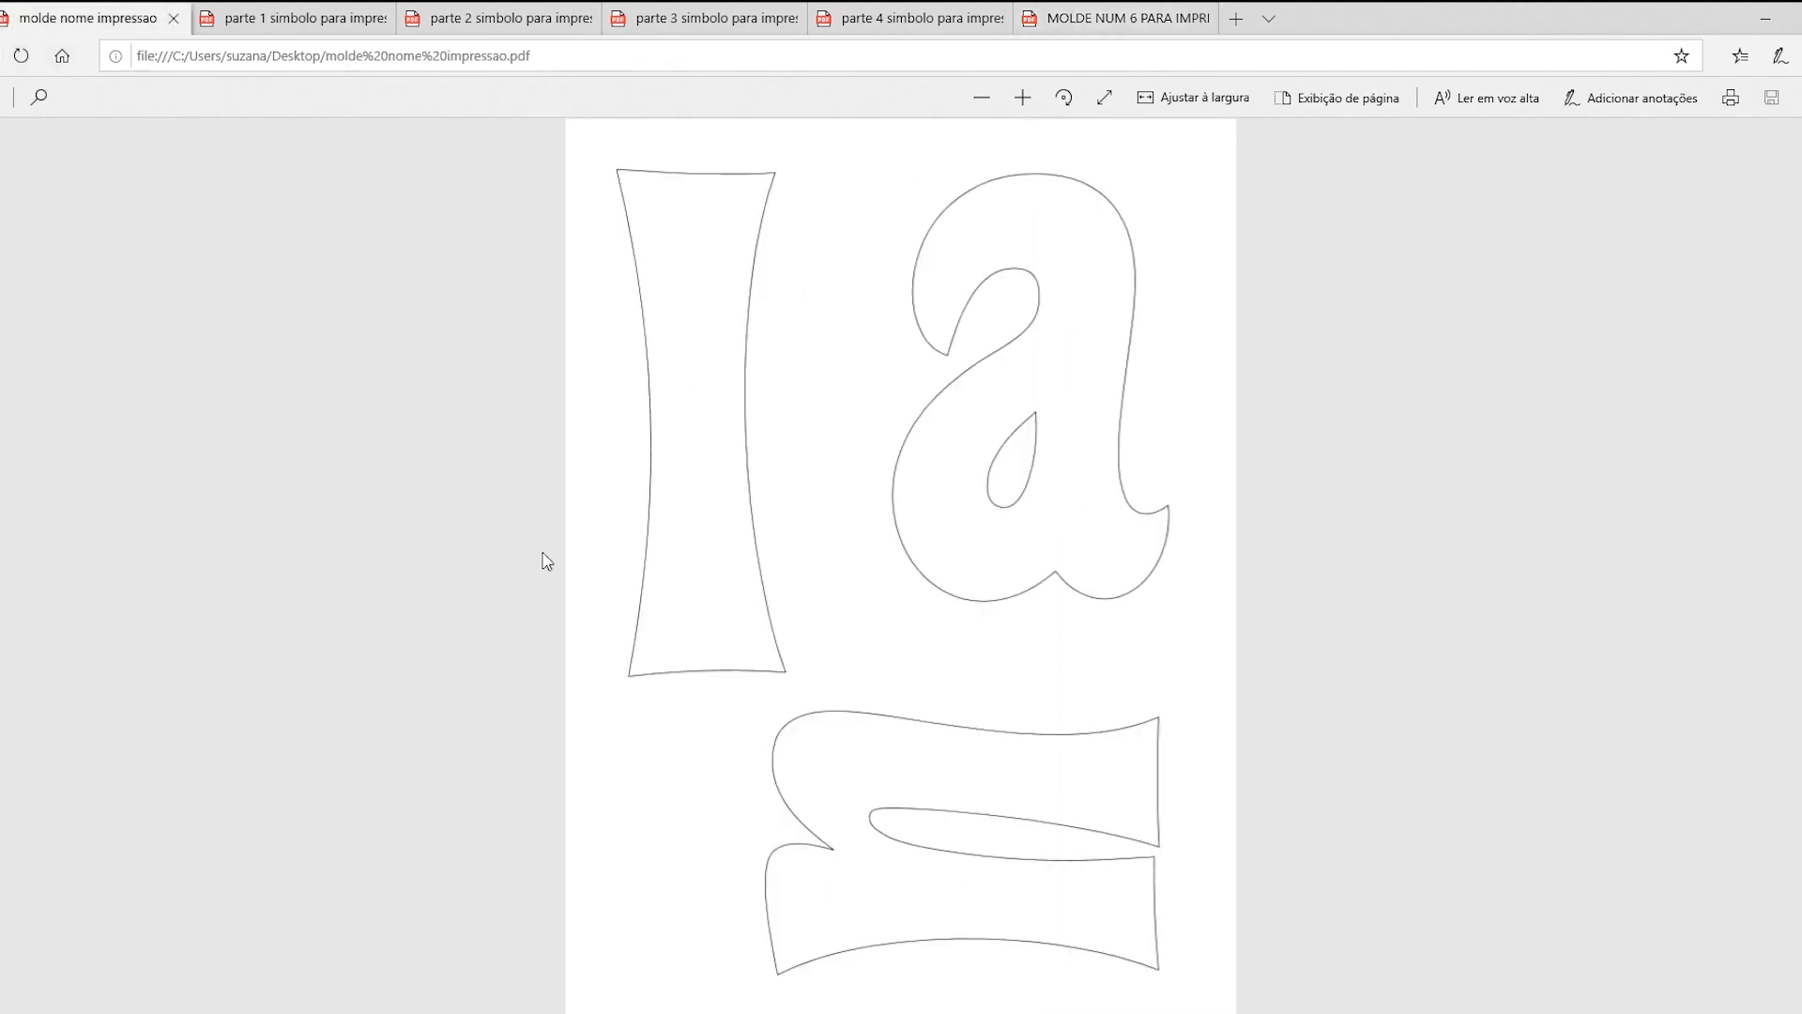
click(302, 19)
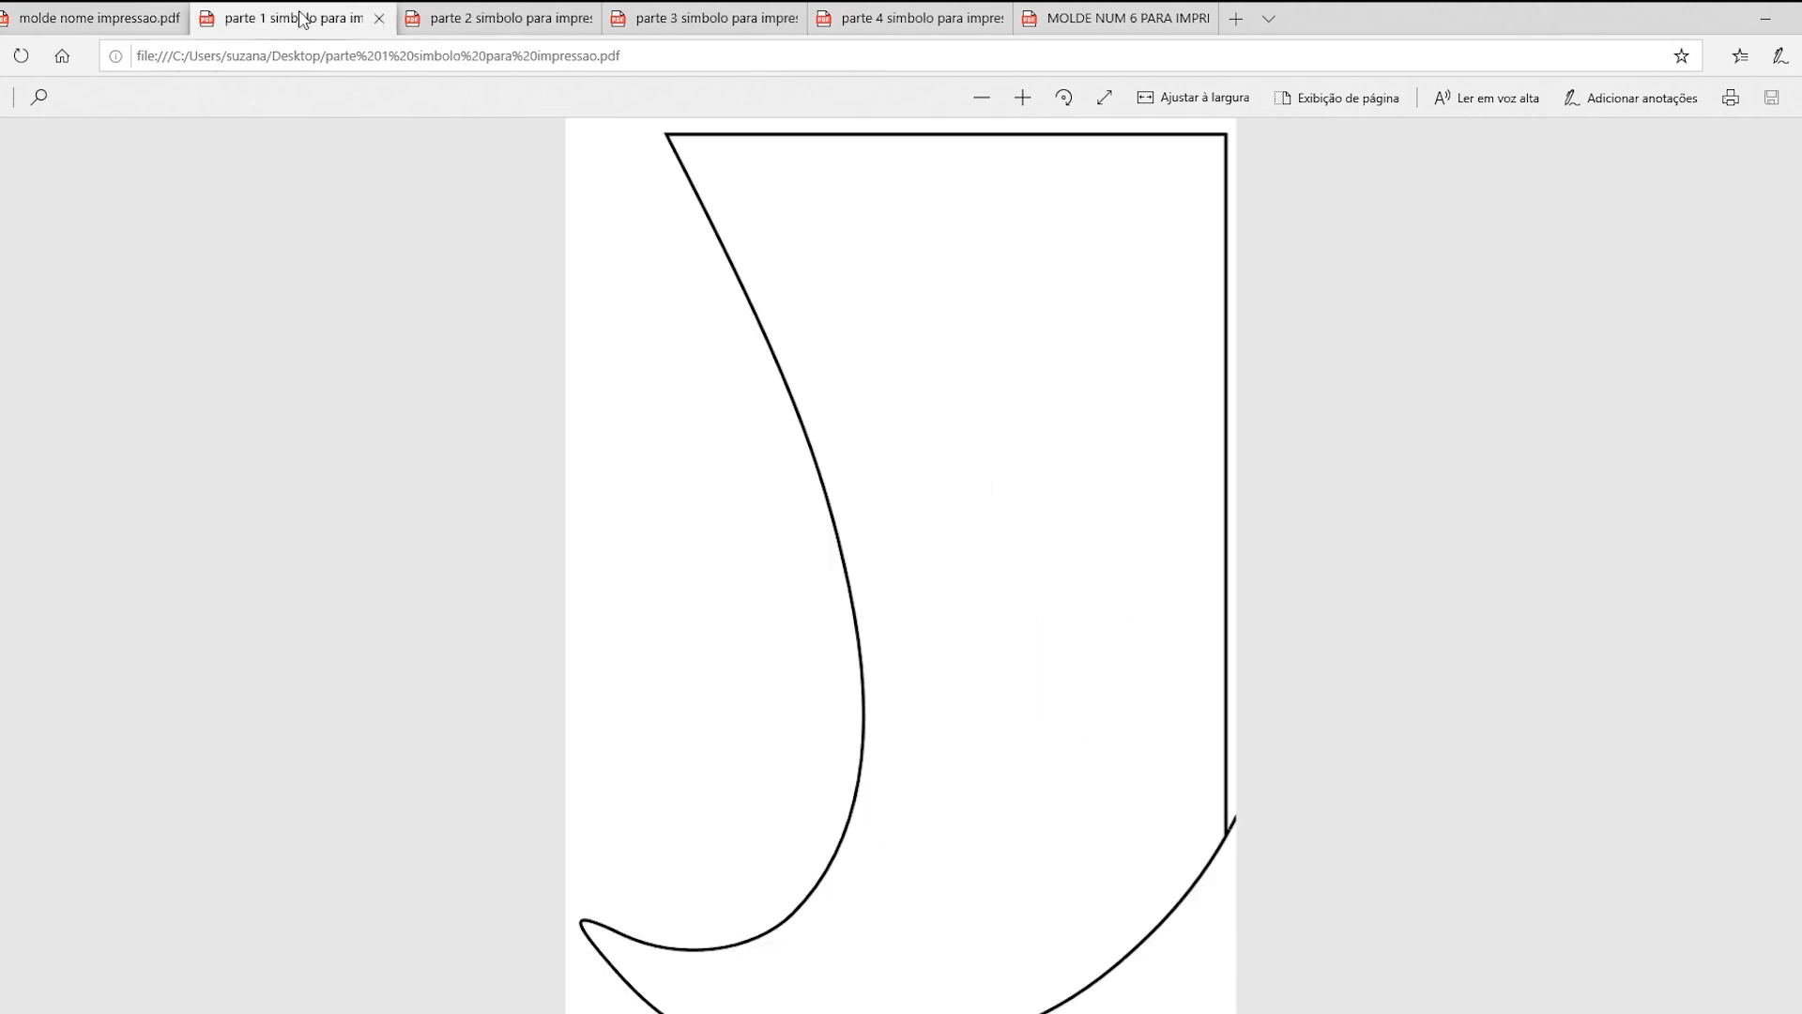
click(524, 26)
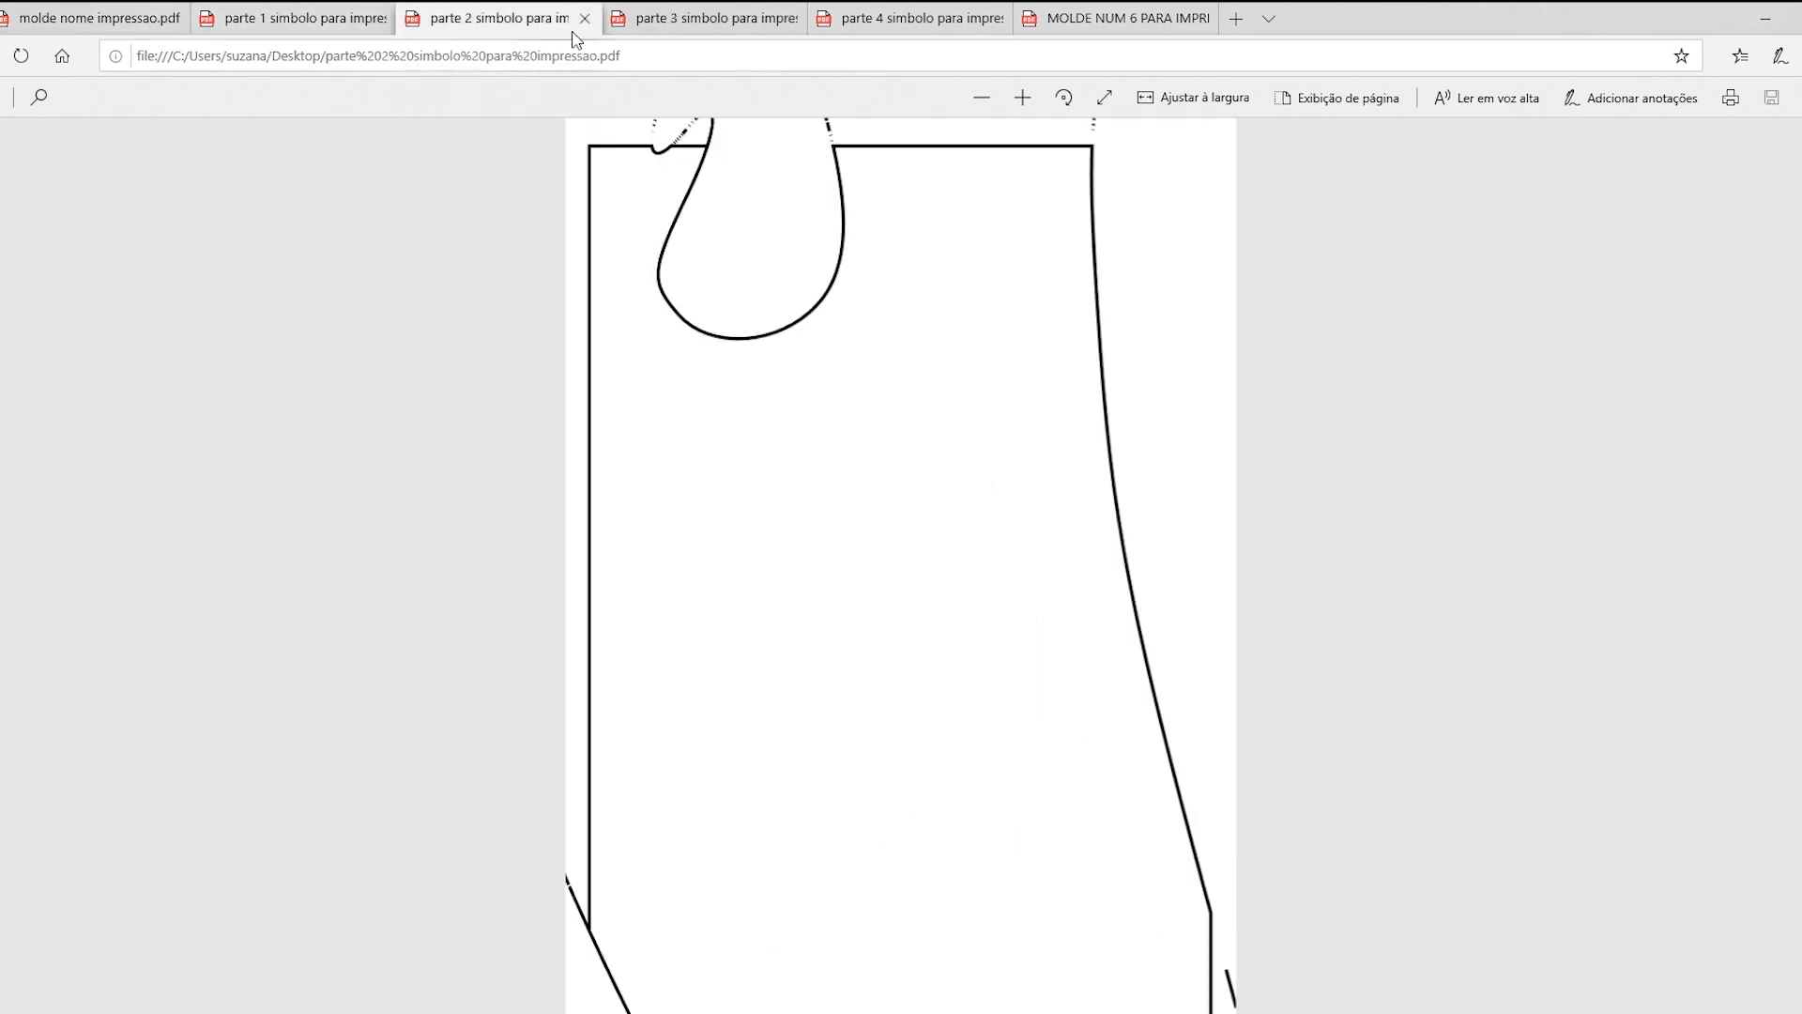
click(664, 23)
click(885, 20)
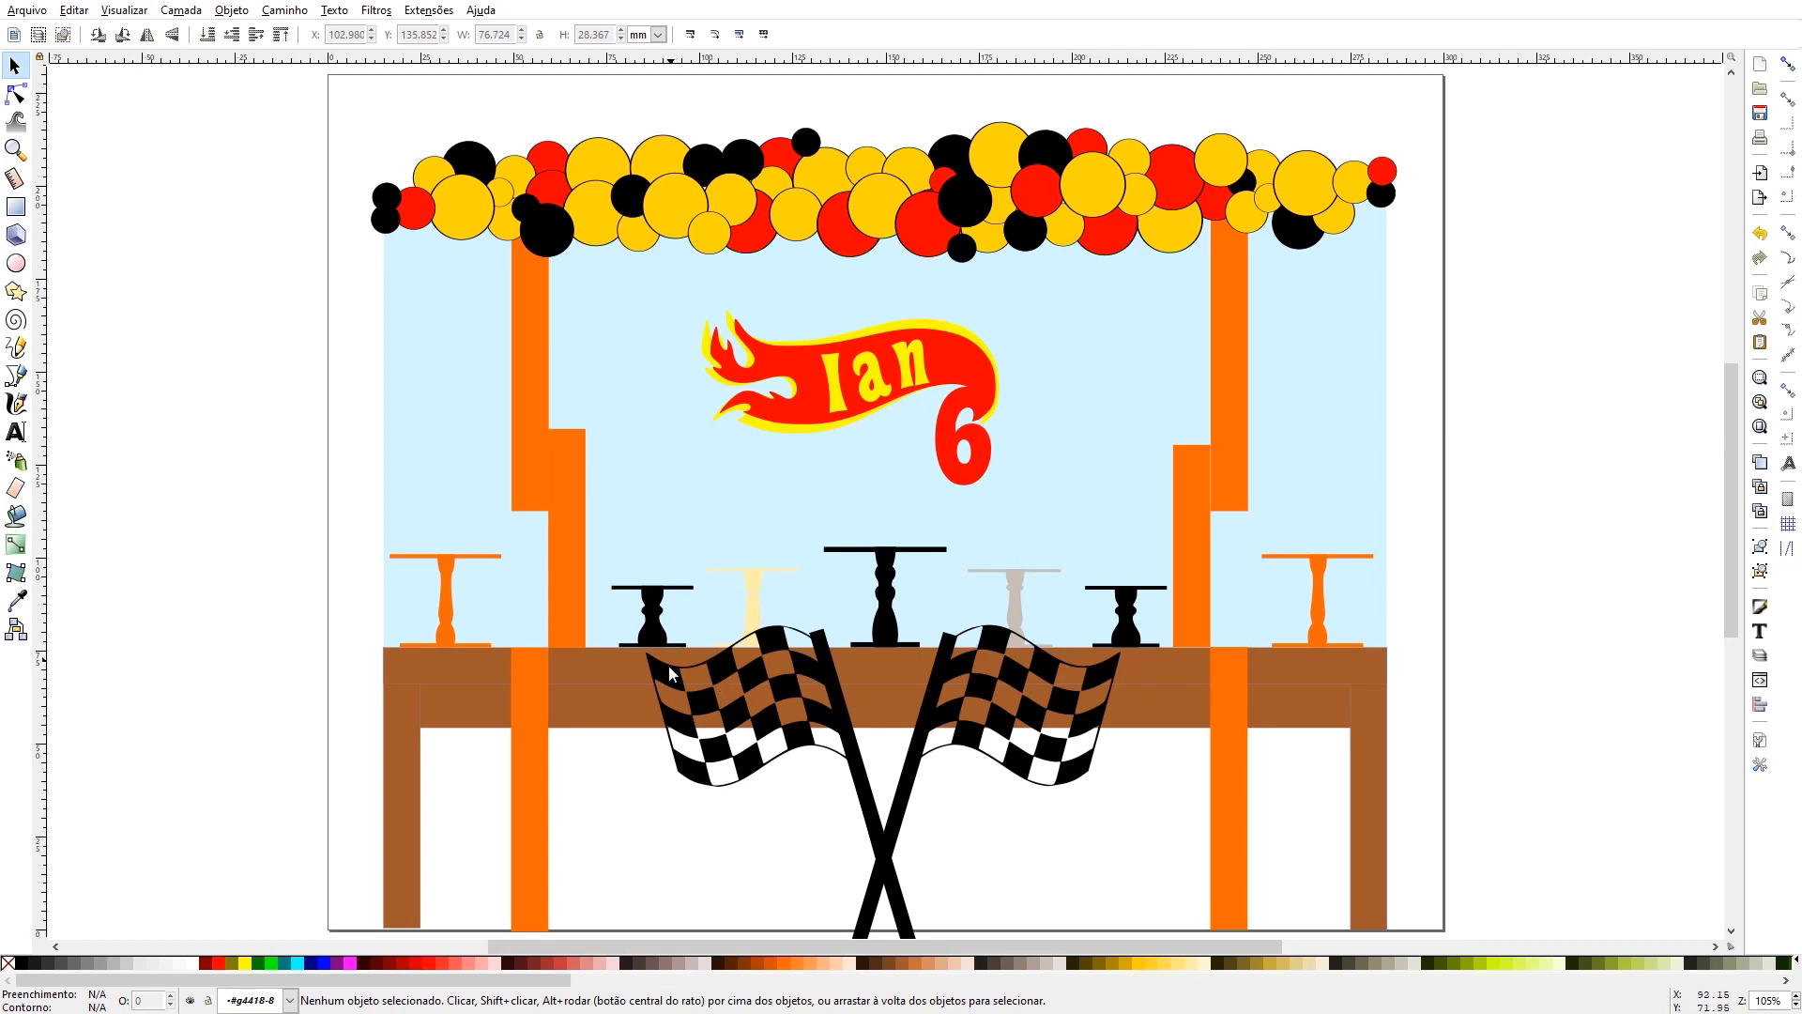
- Switch to the party mock-up in Inkscape and draw a tall magenta rectangle about 15.4 × 73.5 mm left of the page
click(724, 768)
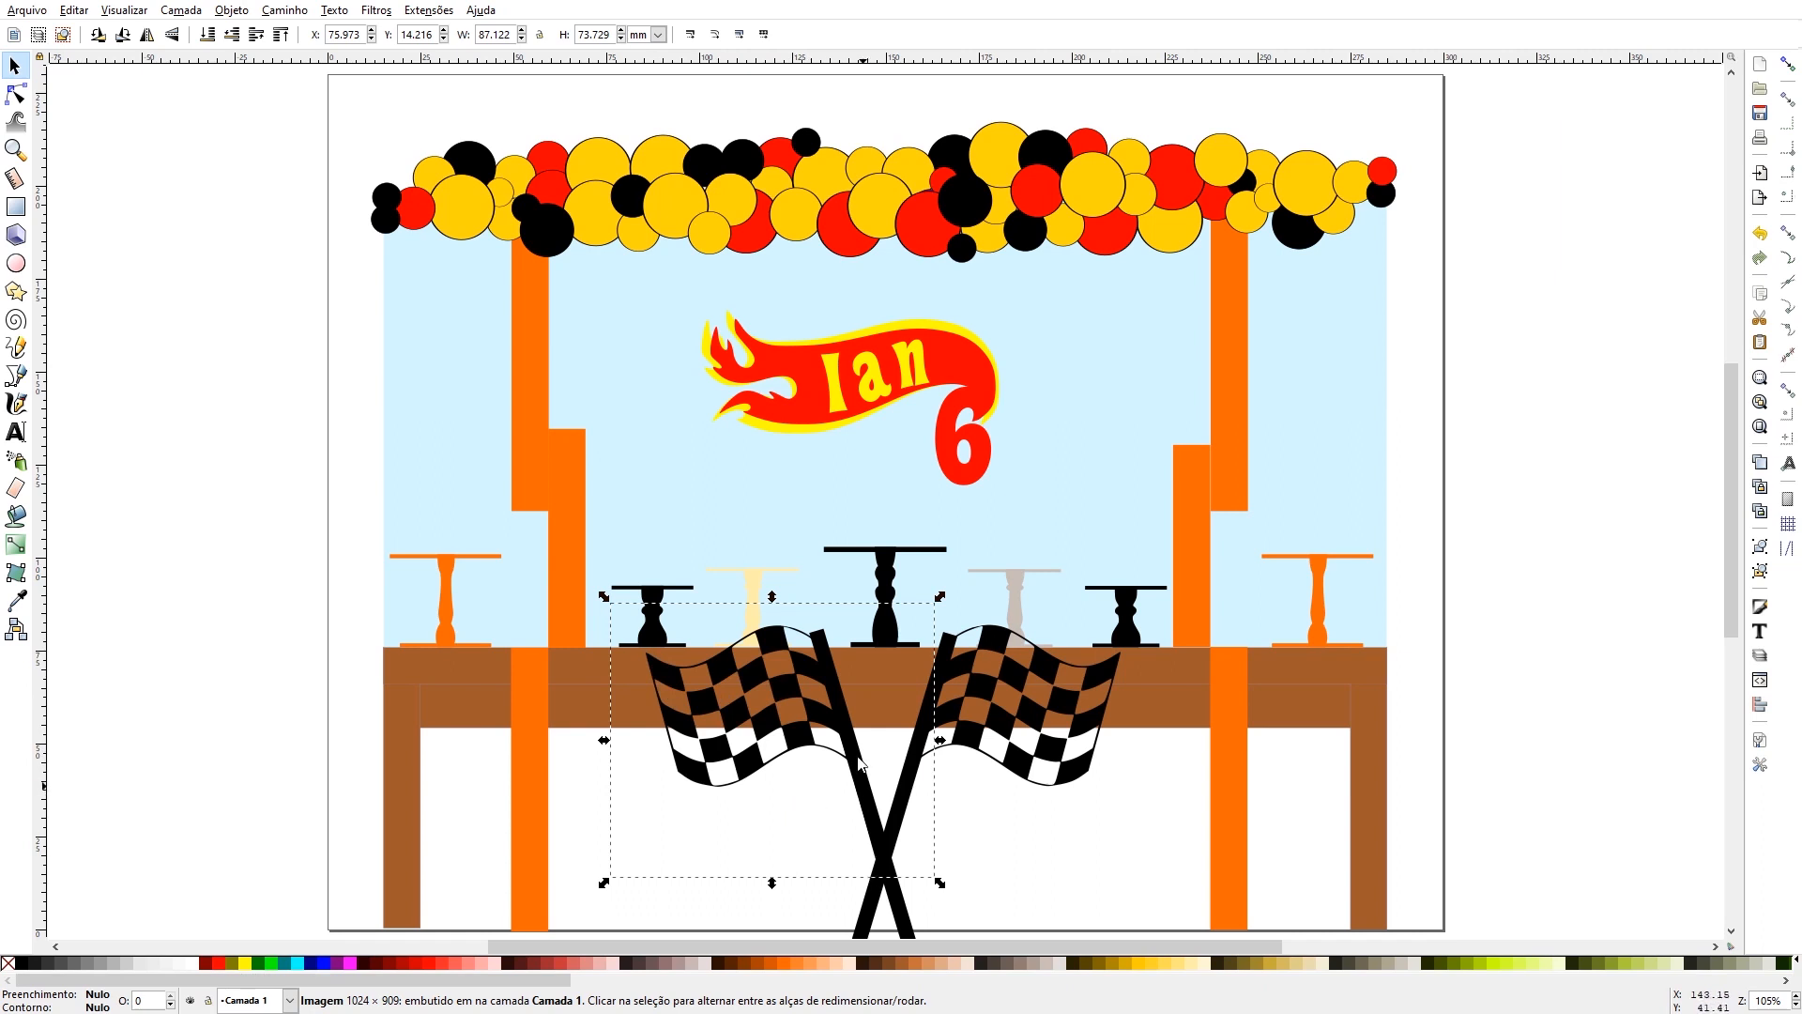
click(15, 207)
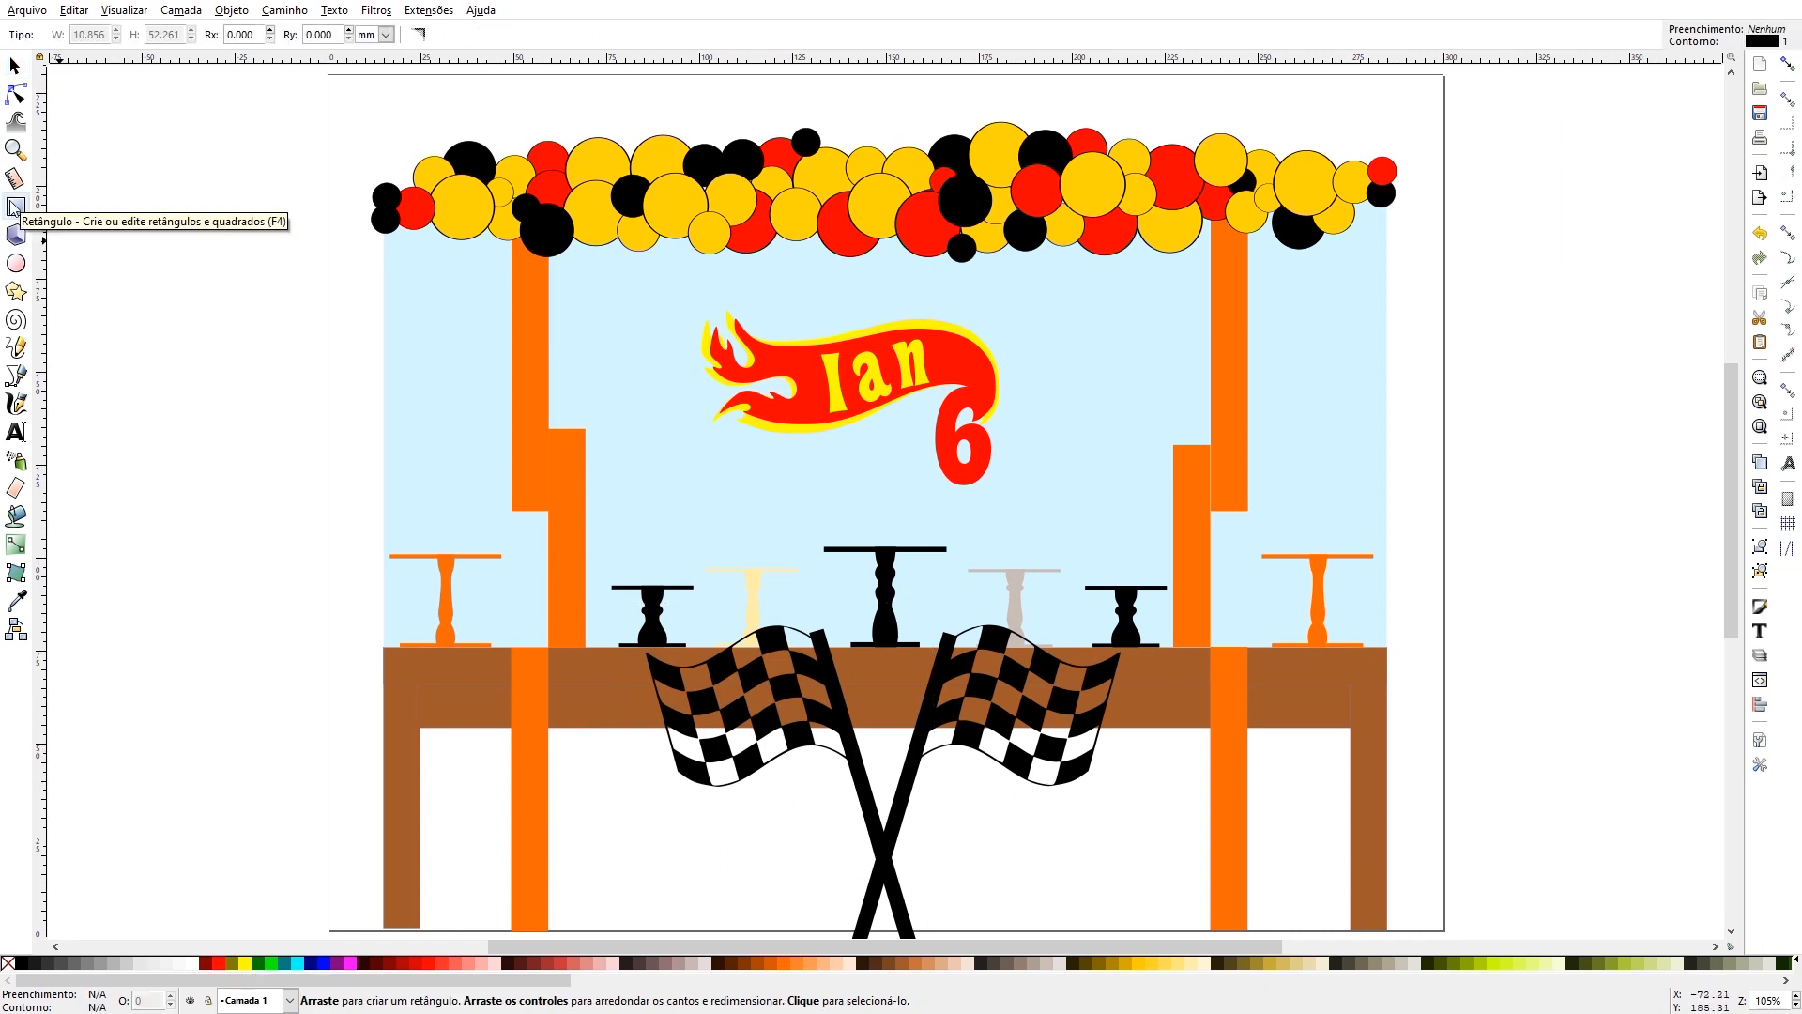
mouse_move(116, 206)
mouse_down()
mouse_move(222, 530)
mouse_move(189, 527)
mouse_move(174, 480)
mouse_up()
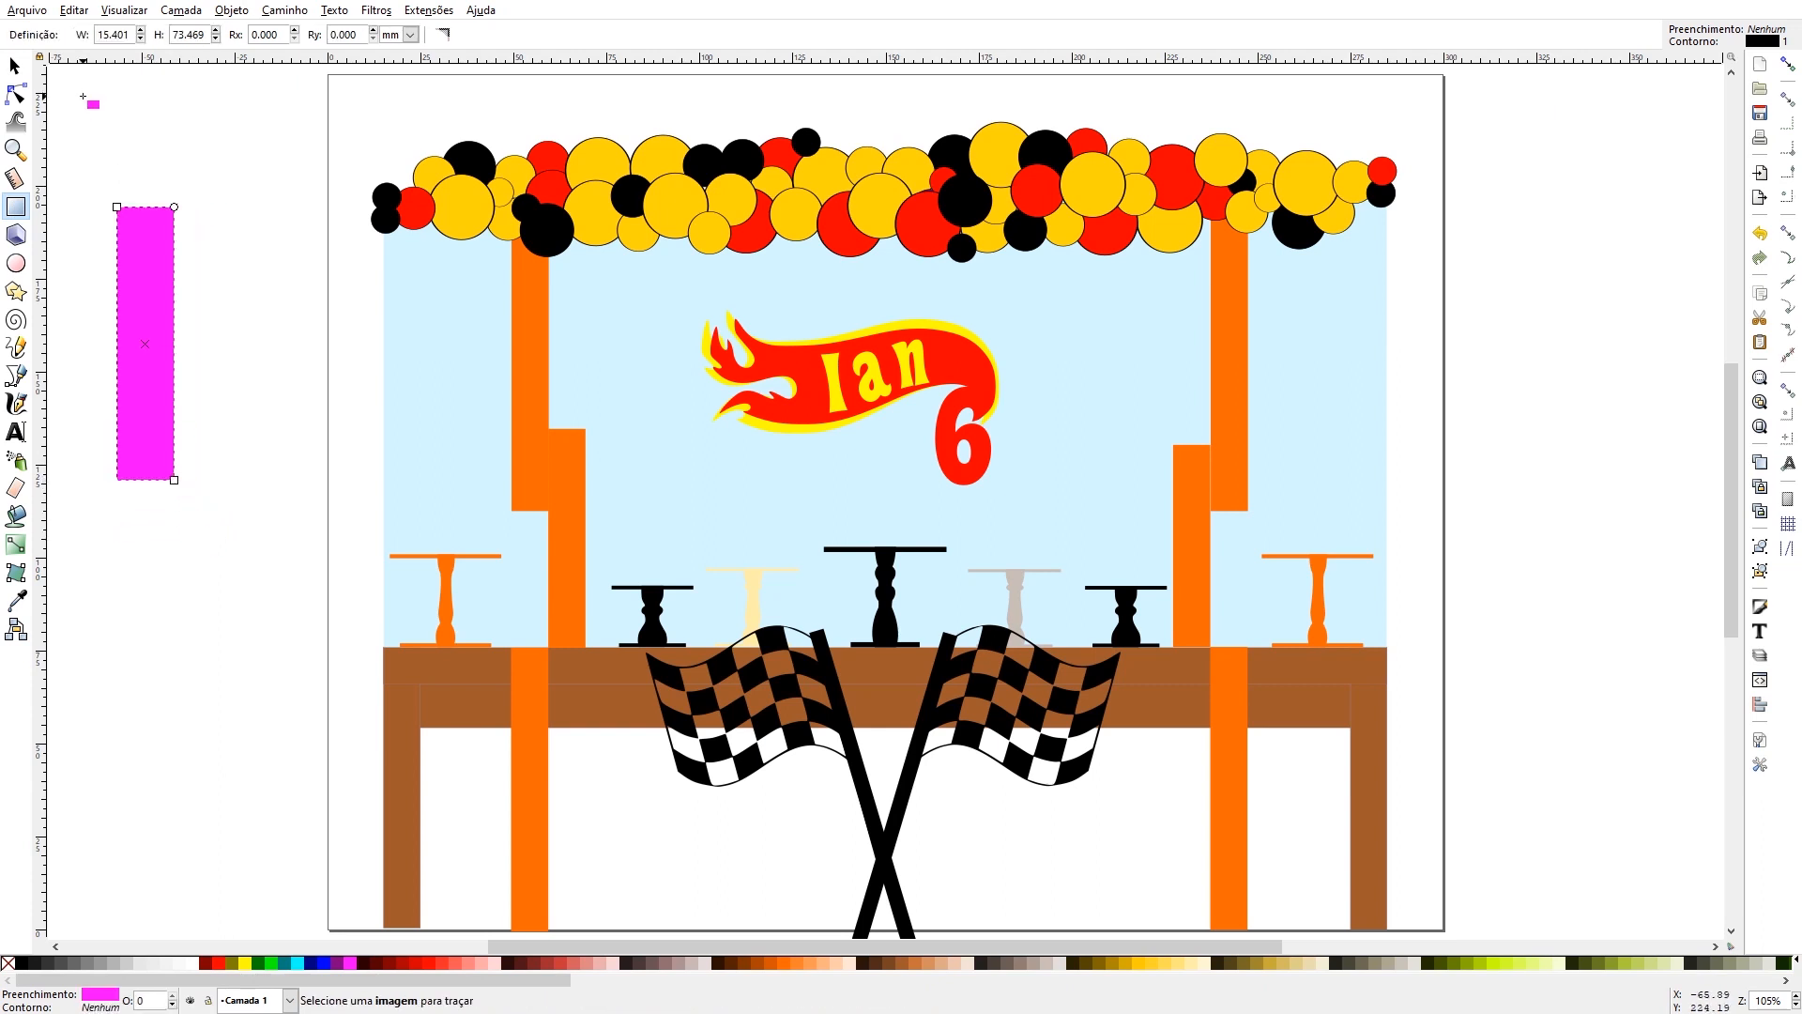
- Shrink the magenta rectangle to about 8.6 × 36 mm and tilt it along the left checkered flag's pole-side edge to gauge the flag's height
click(15, 66)
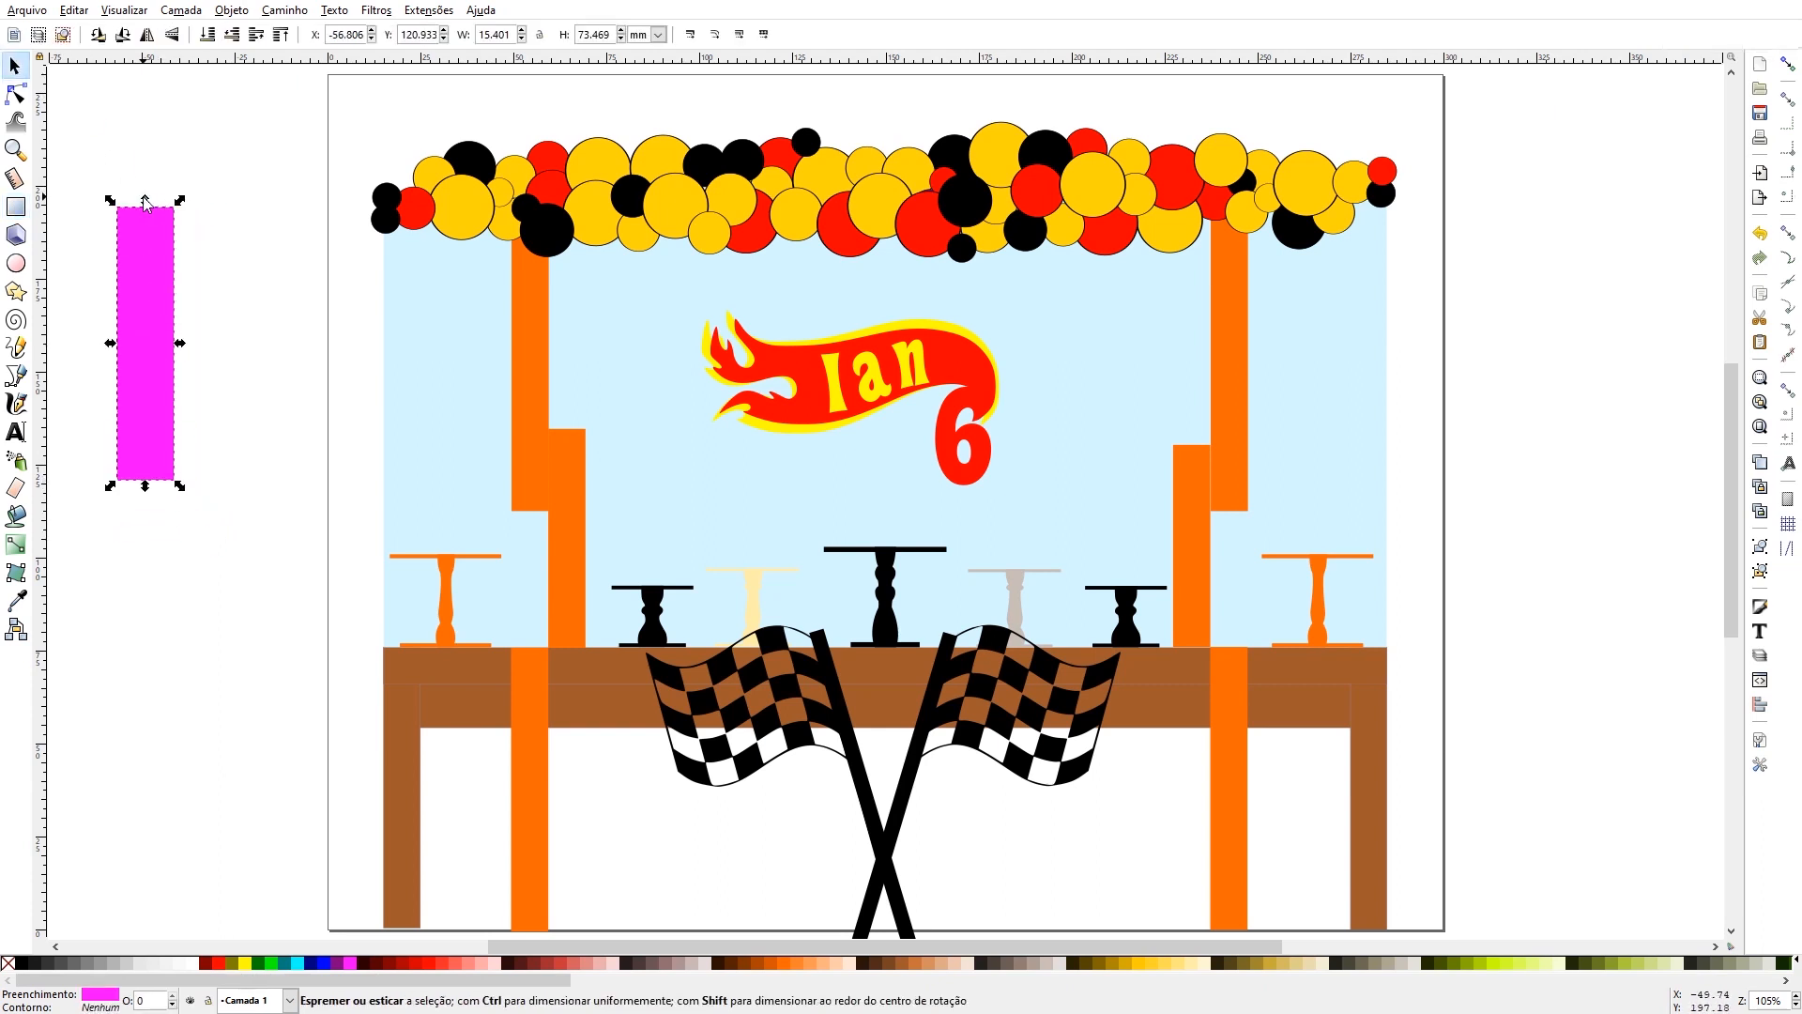
drag(153, 200, 151, 313)
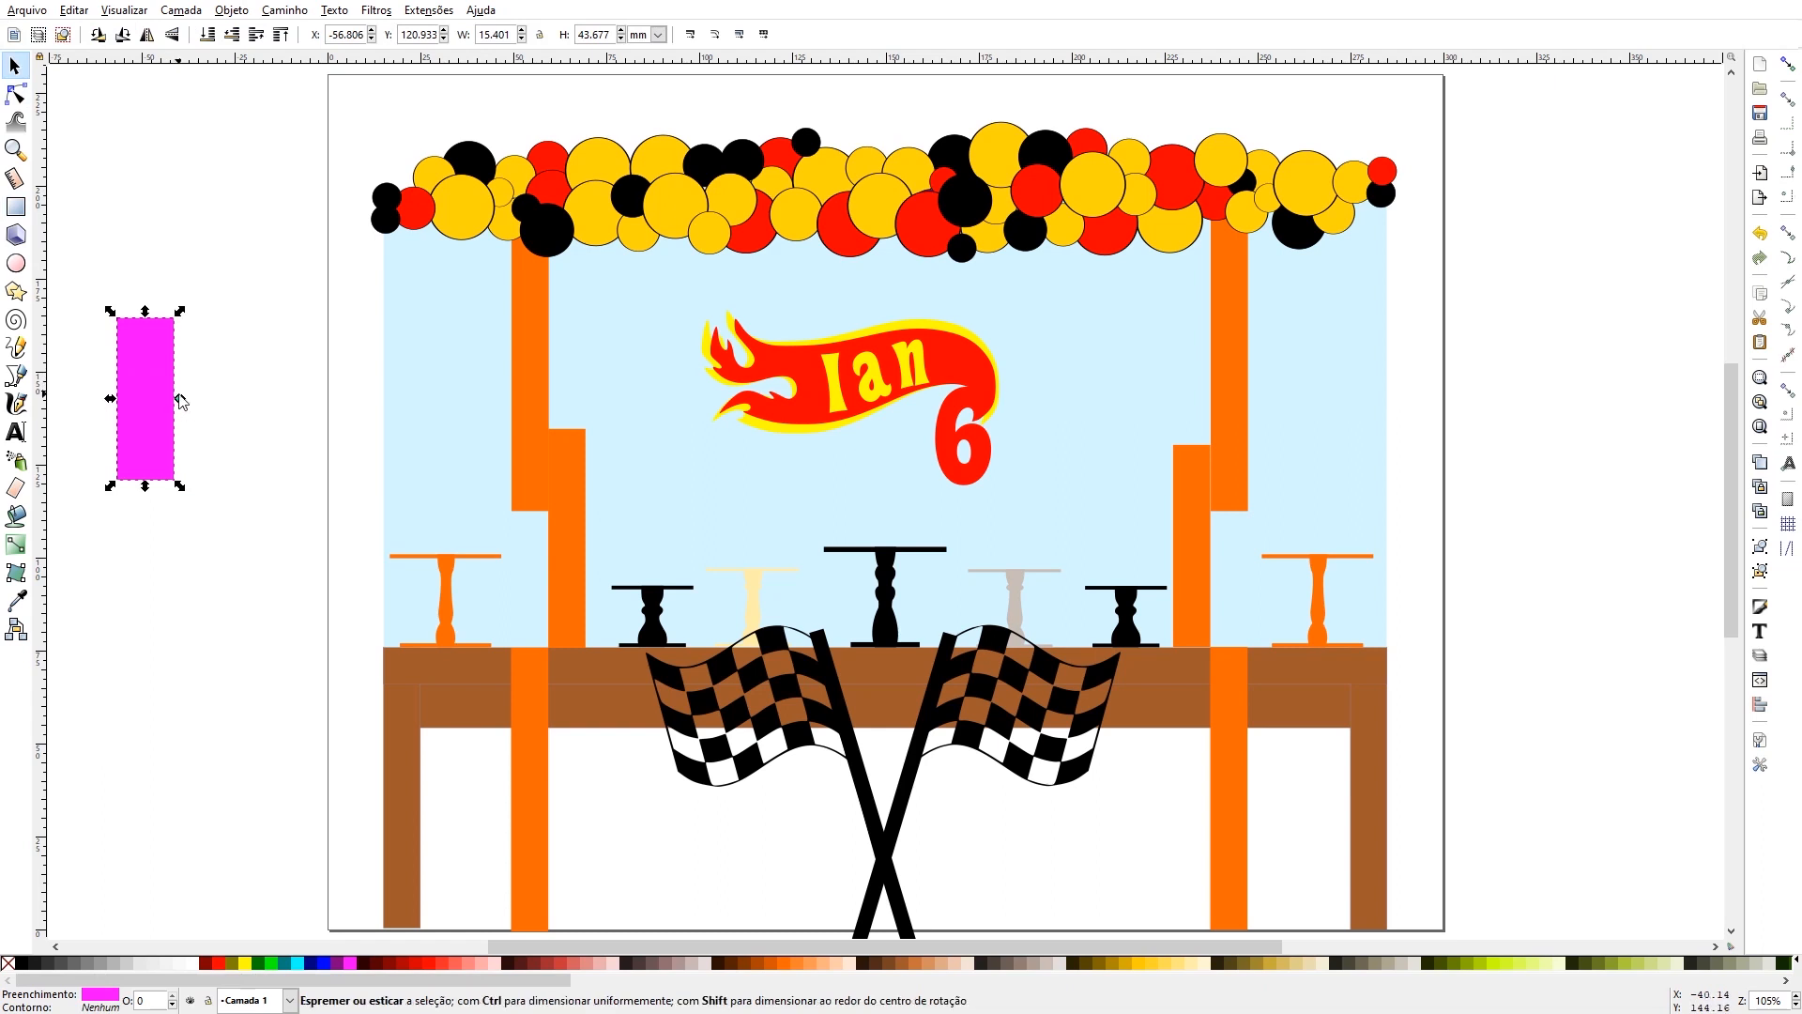
drag(183, 402, 865, 656)
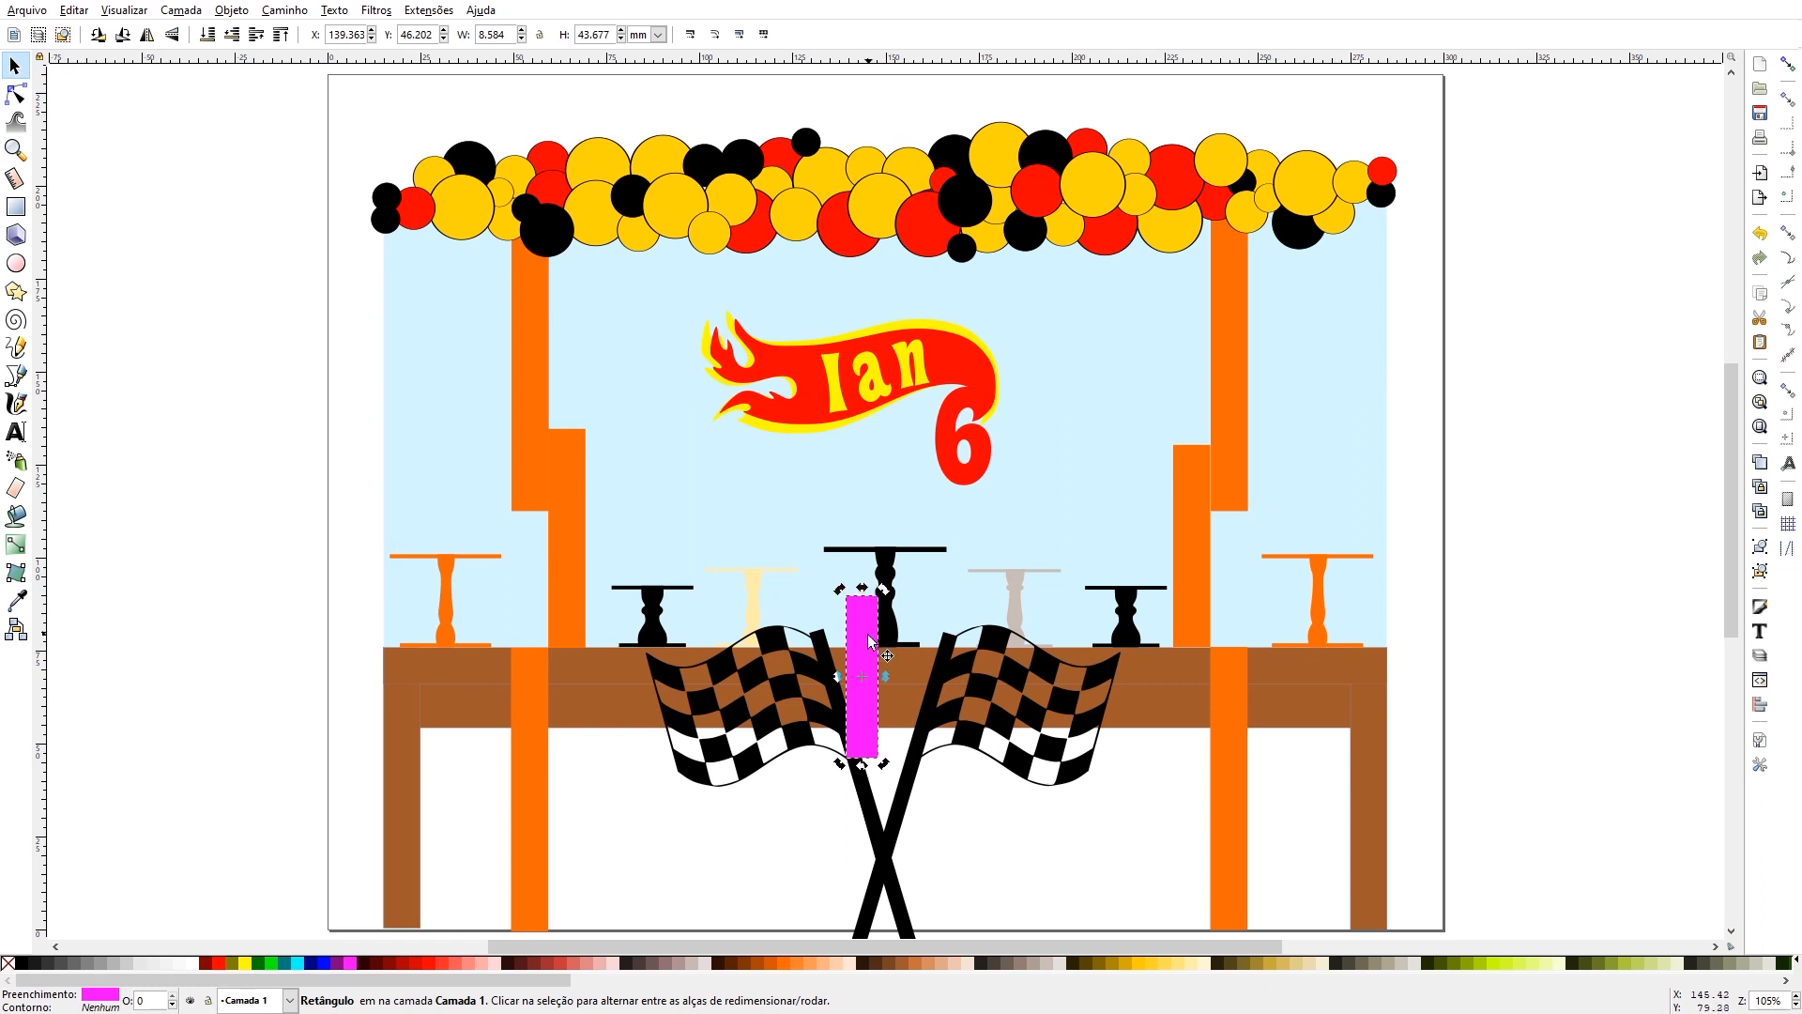
drag(866, 621, 838, 678)
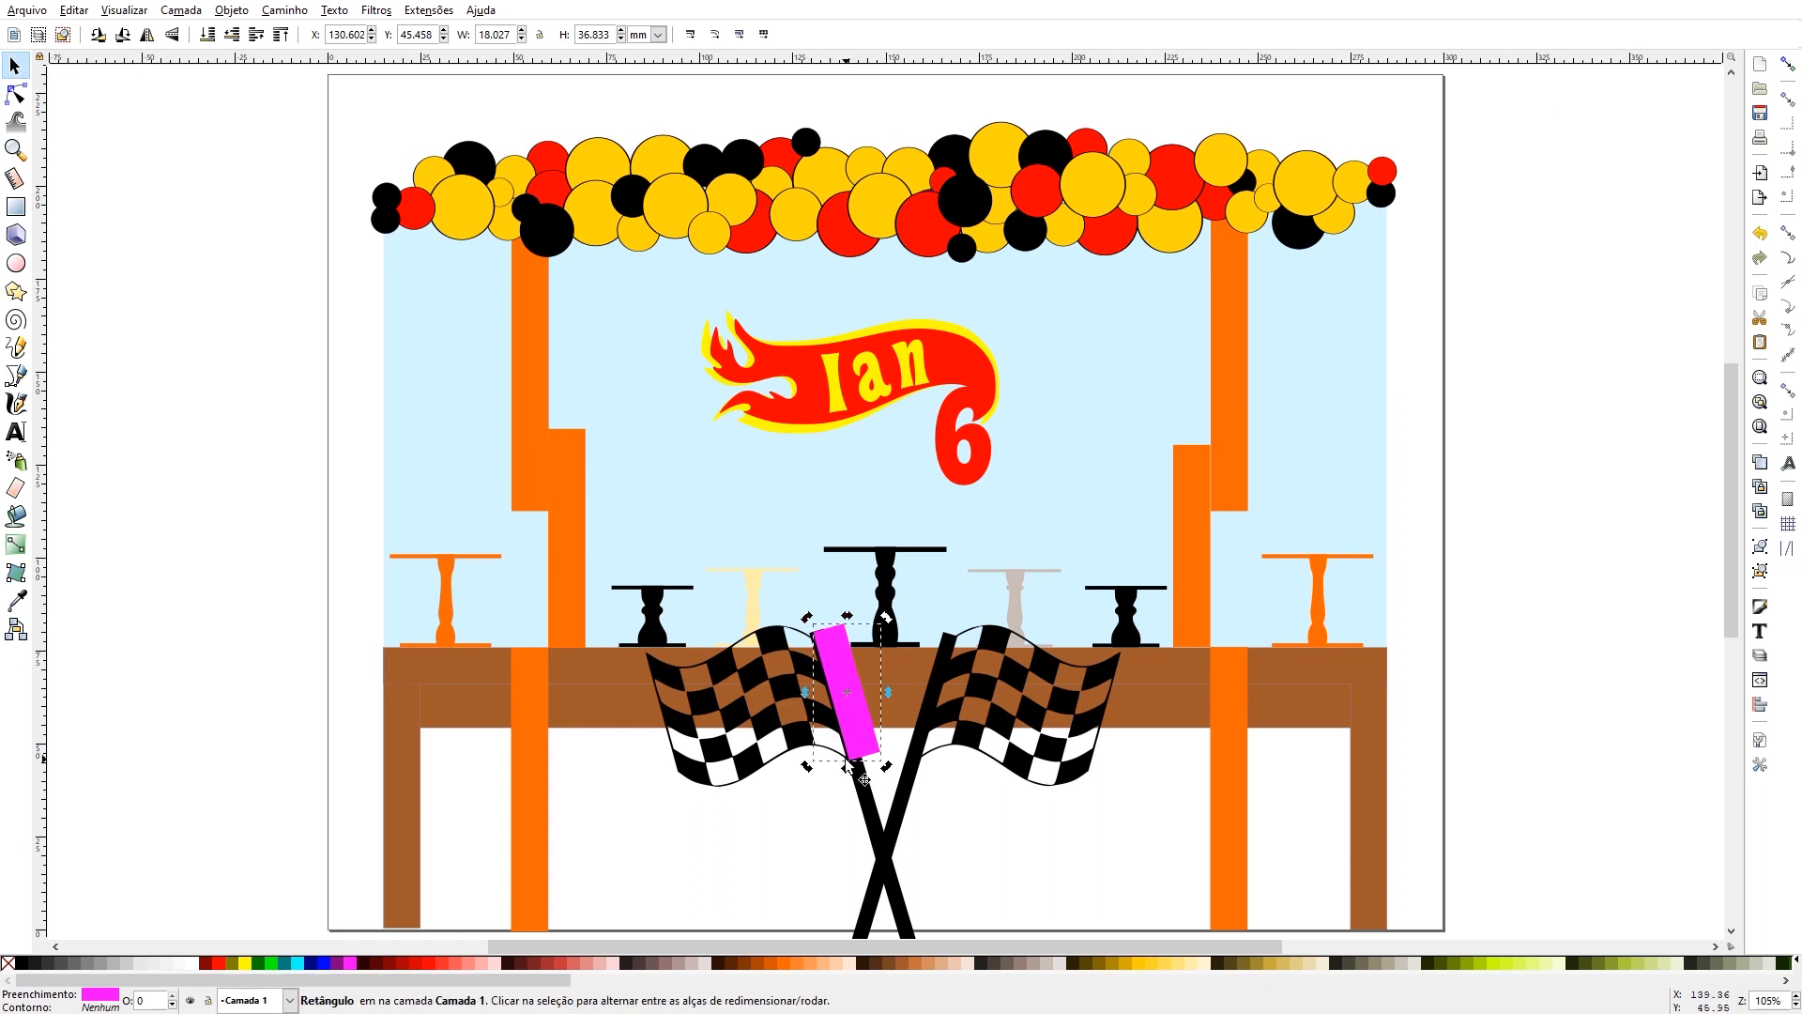
- Move the gauging rectangle just outside the page and rotate it upright to read the flag's height
drag(842, 691, 331, 384)
click(272, 399)
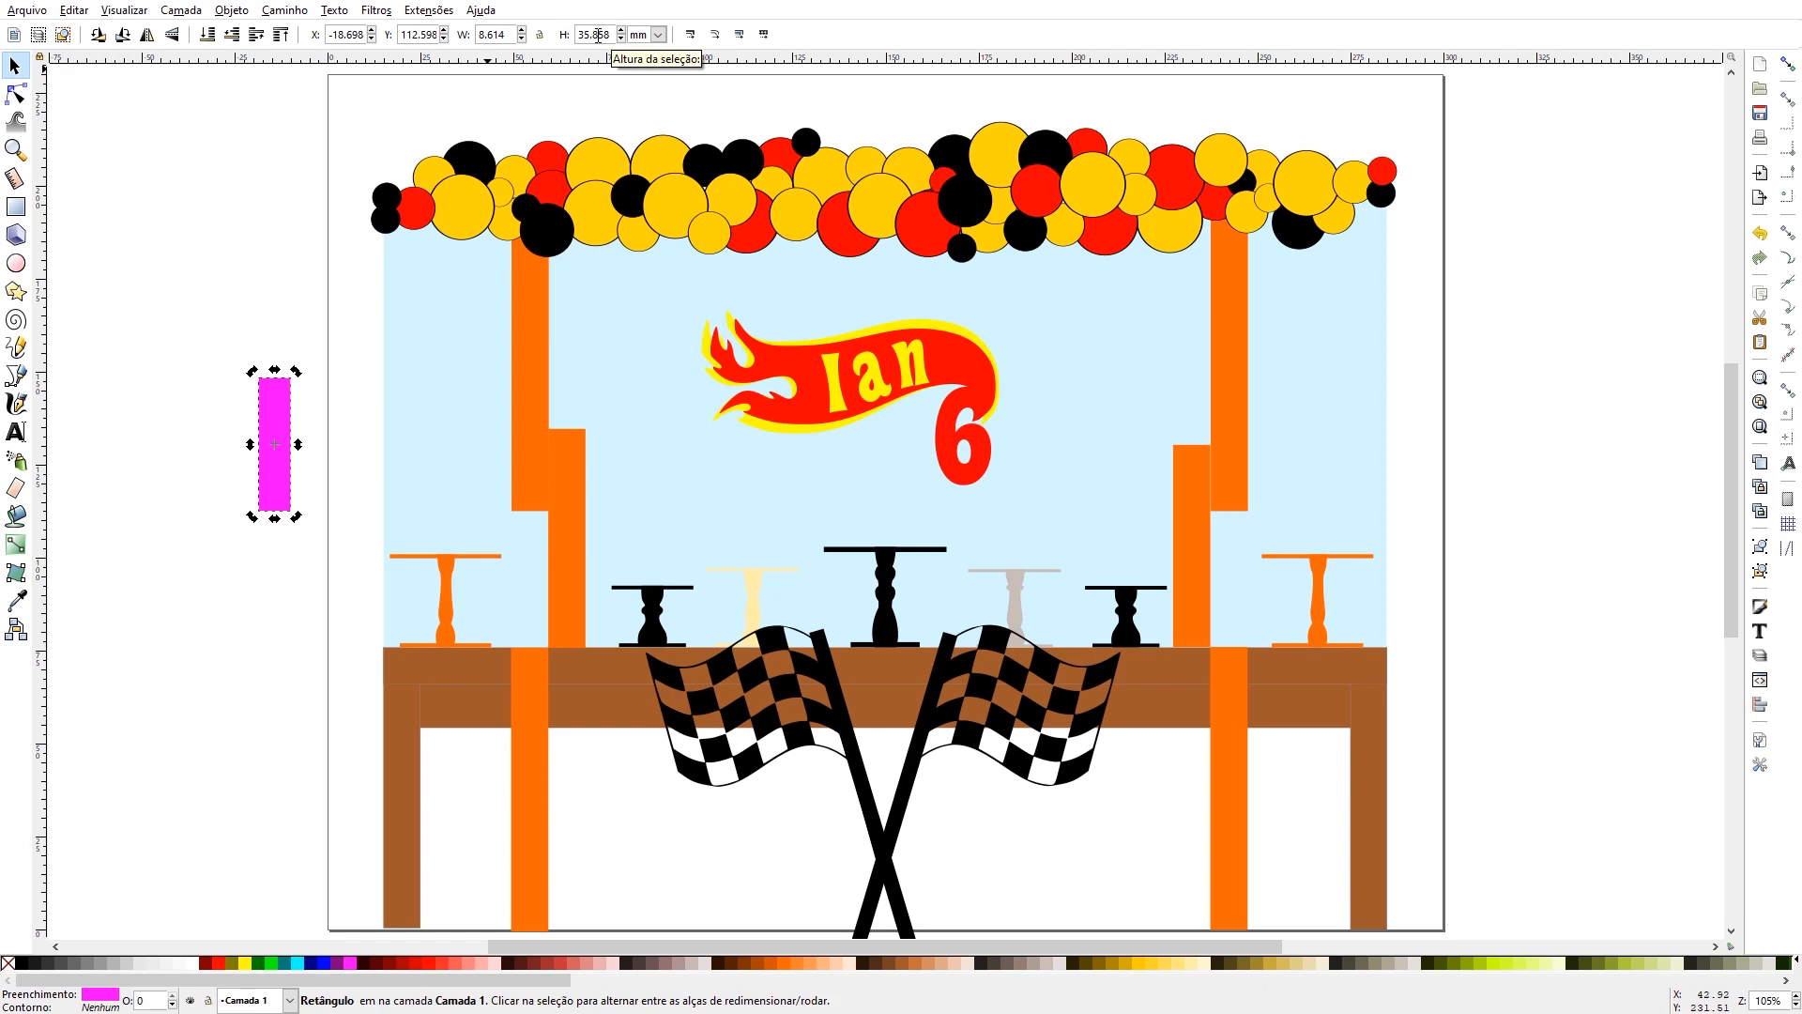
click(243, 530)
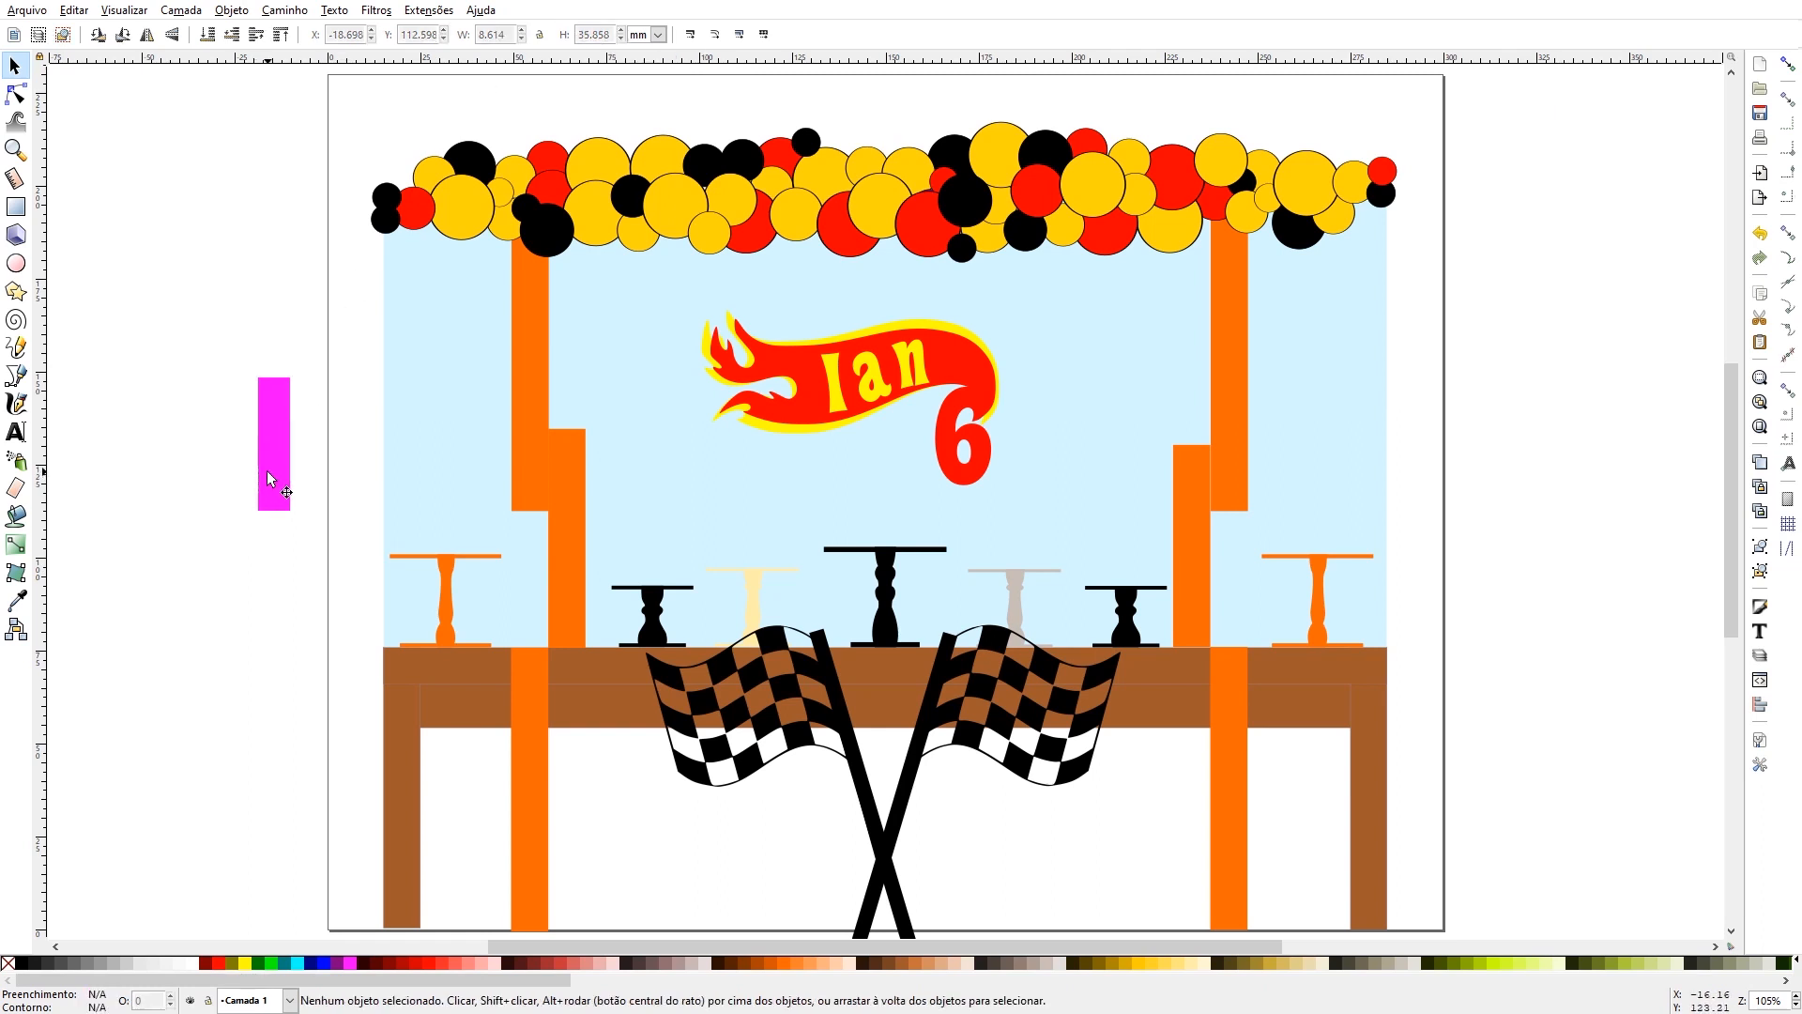
- Turn the magenta rectangle horizontal and stretch it to about 56.6 × 8.7 mm across the left flag to measure the flag's width
click(268, 471)
drag(275, 458, 767, 615)
click(767, 615)
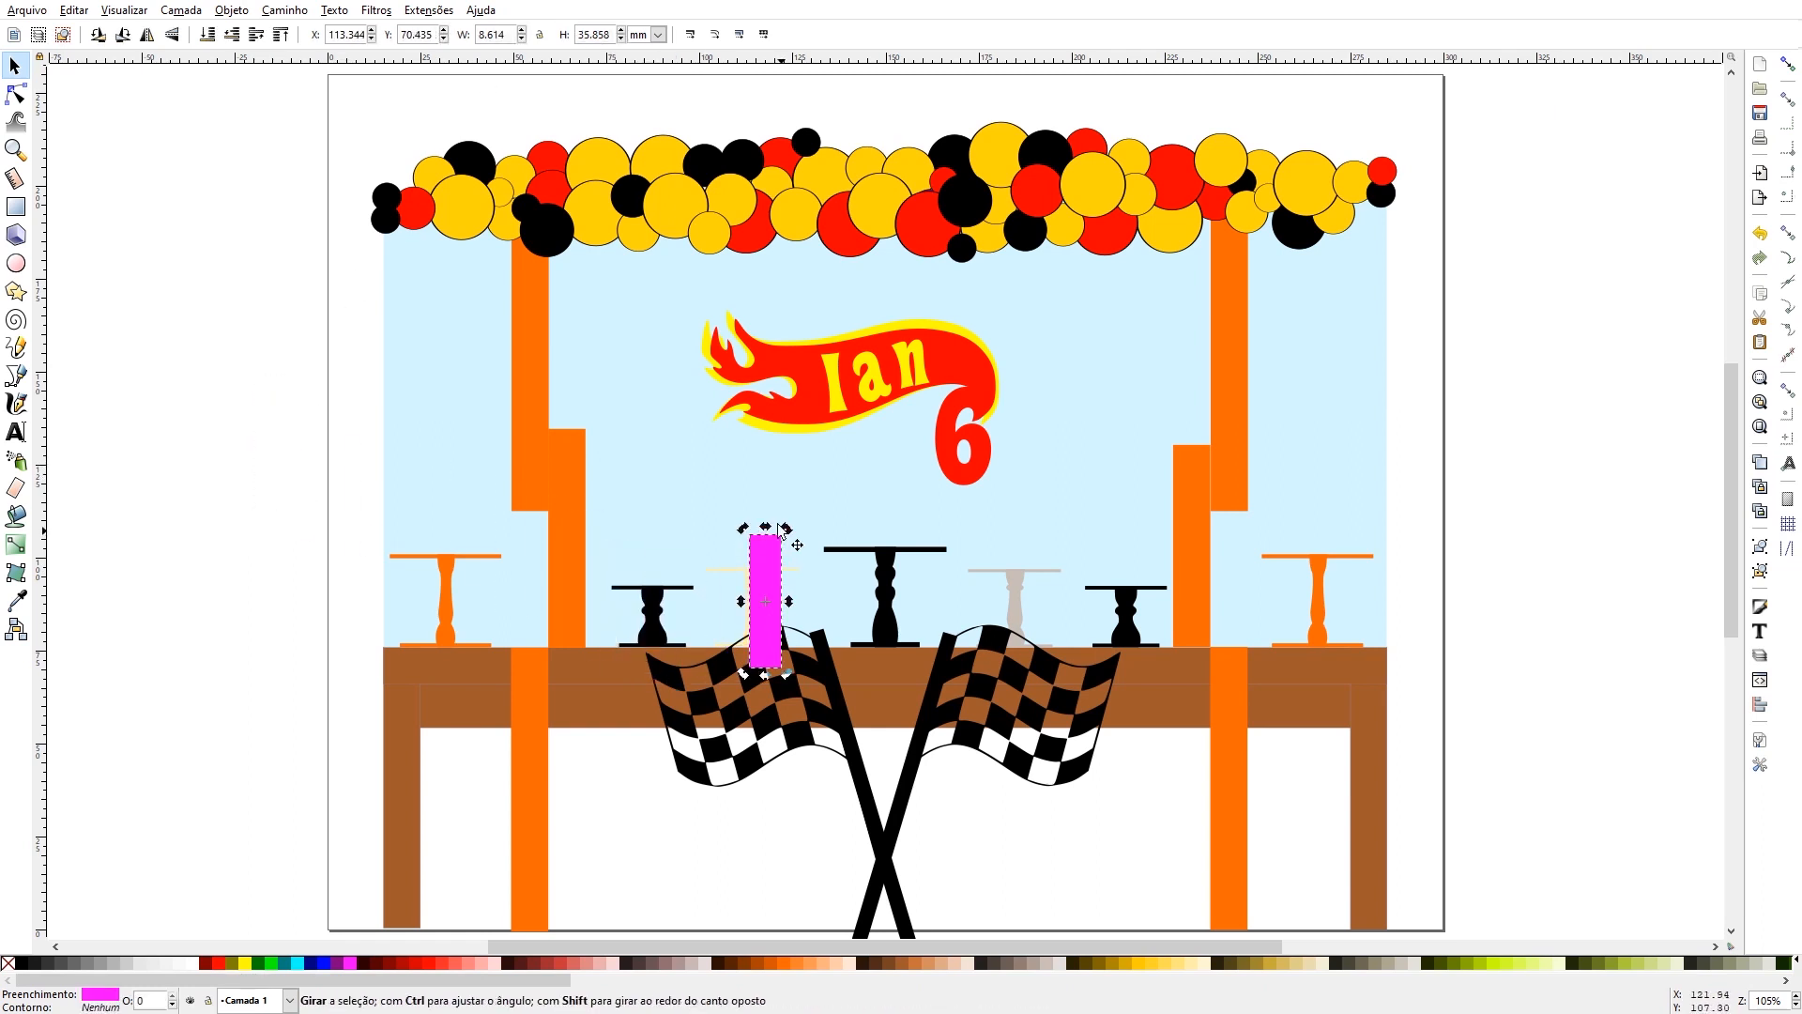
drag(744, 531, 684, 642)
click(721, 606)
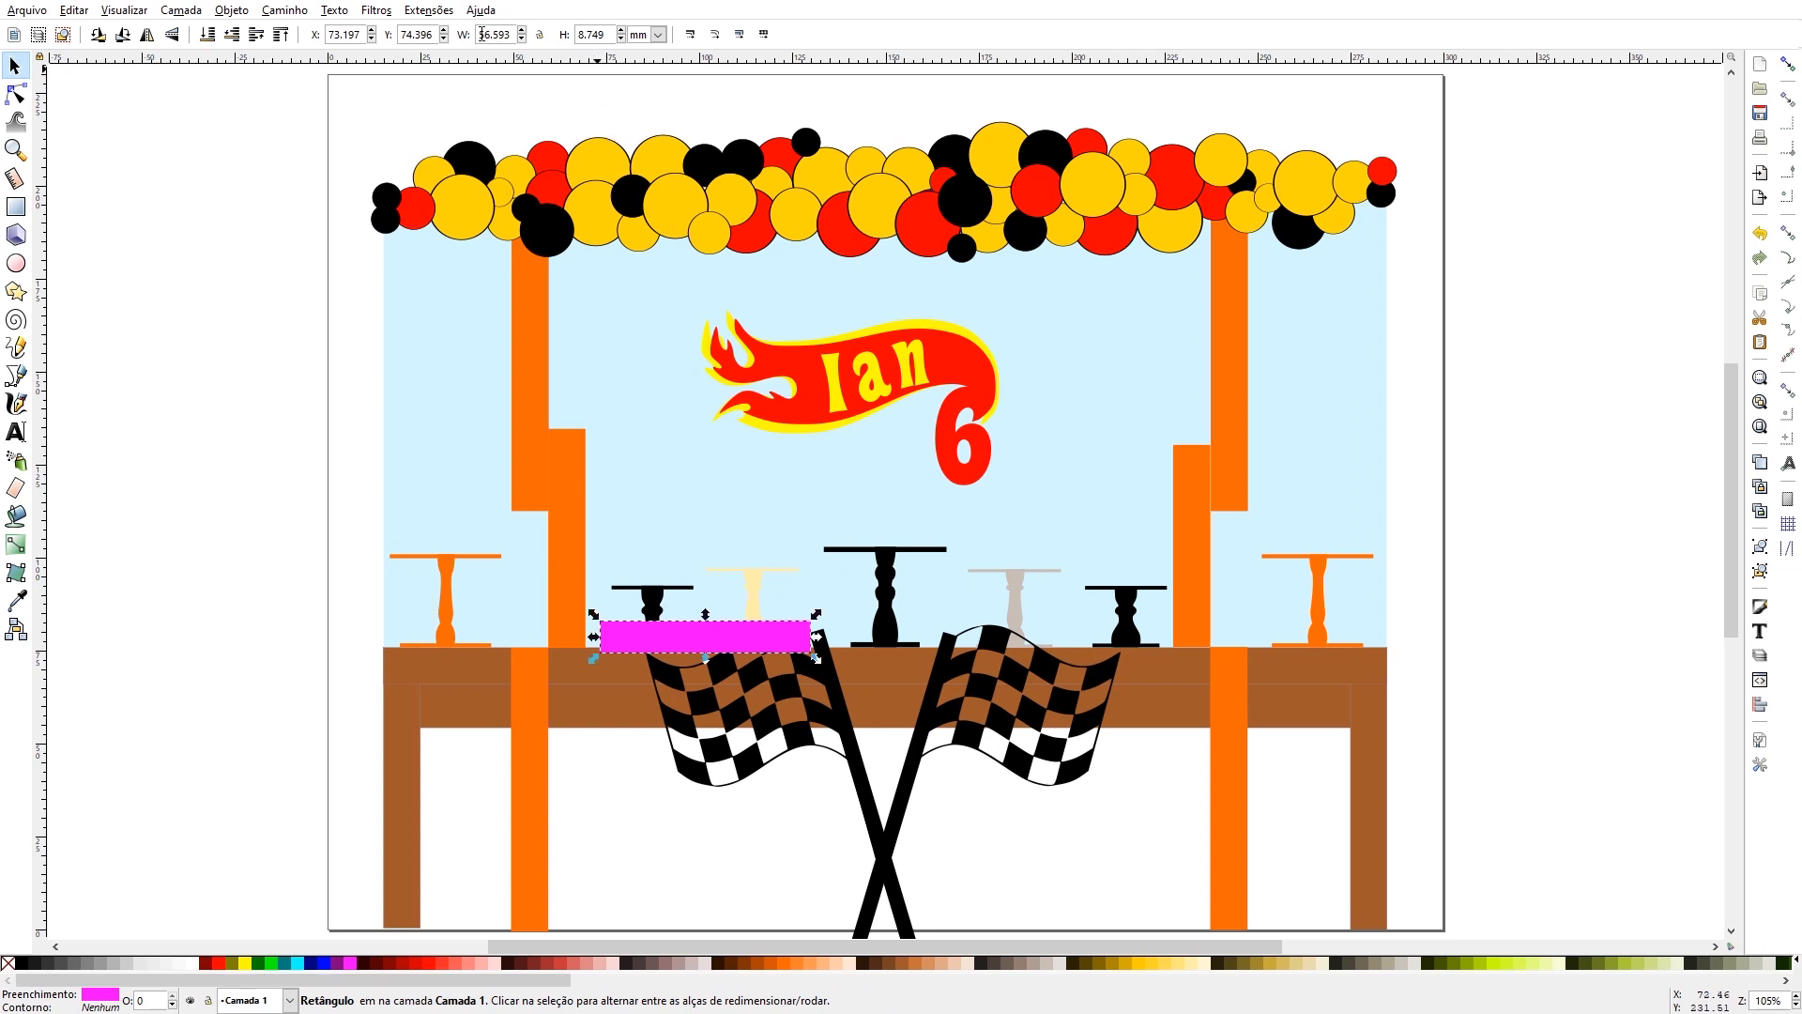
- Move the magenta measuring rectangle off the left flag and delete it
drag(719, 629, 727, 599)
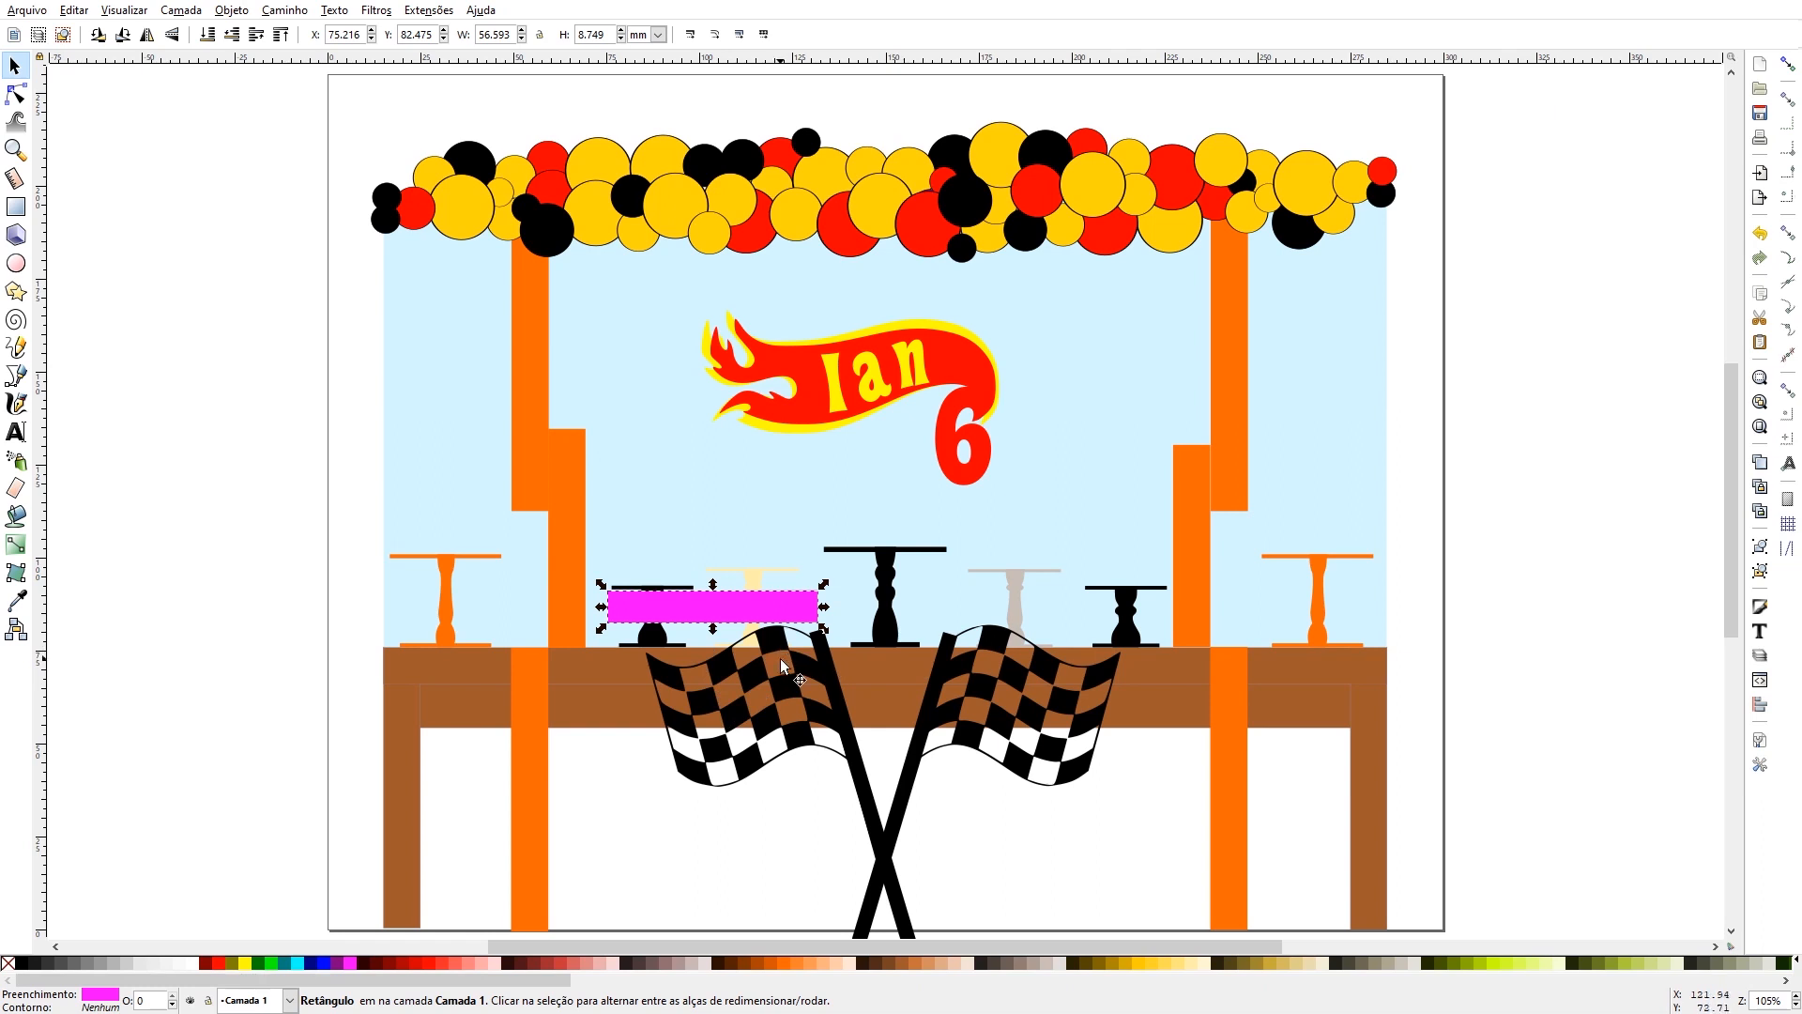
drag(770, 608, 256, 418)
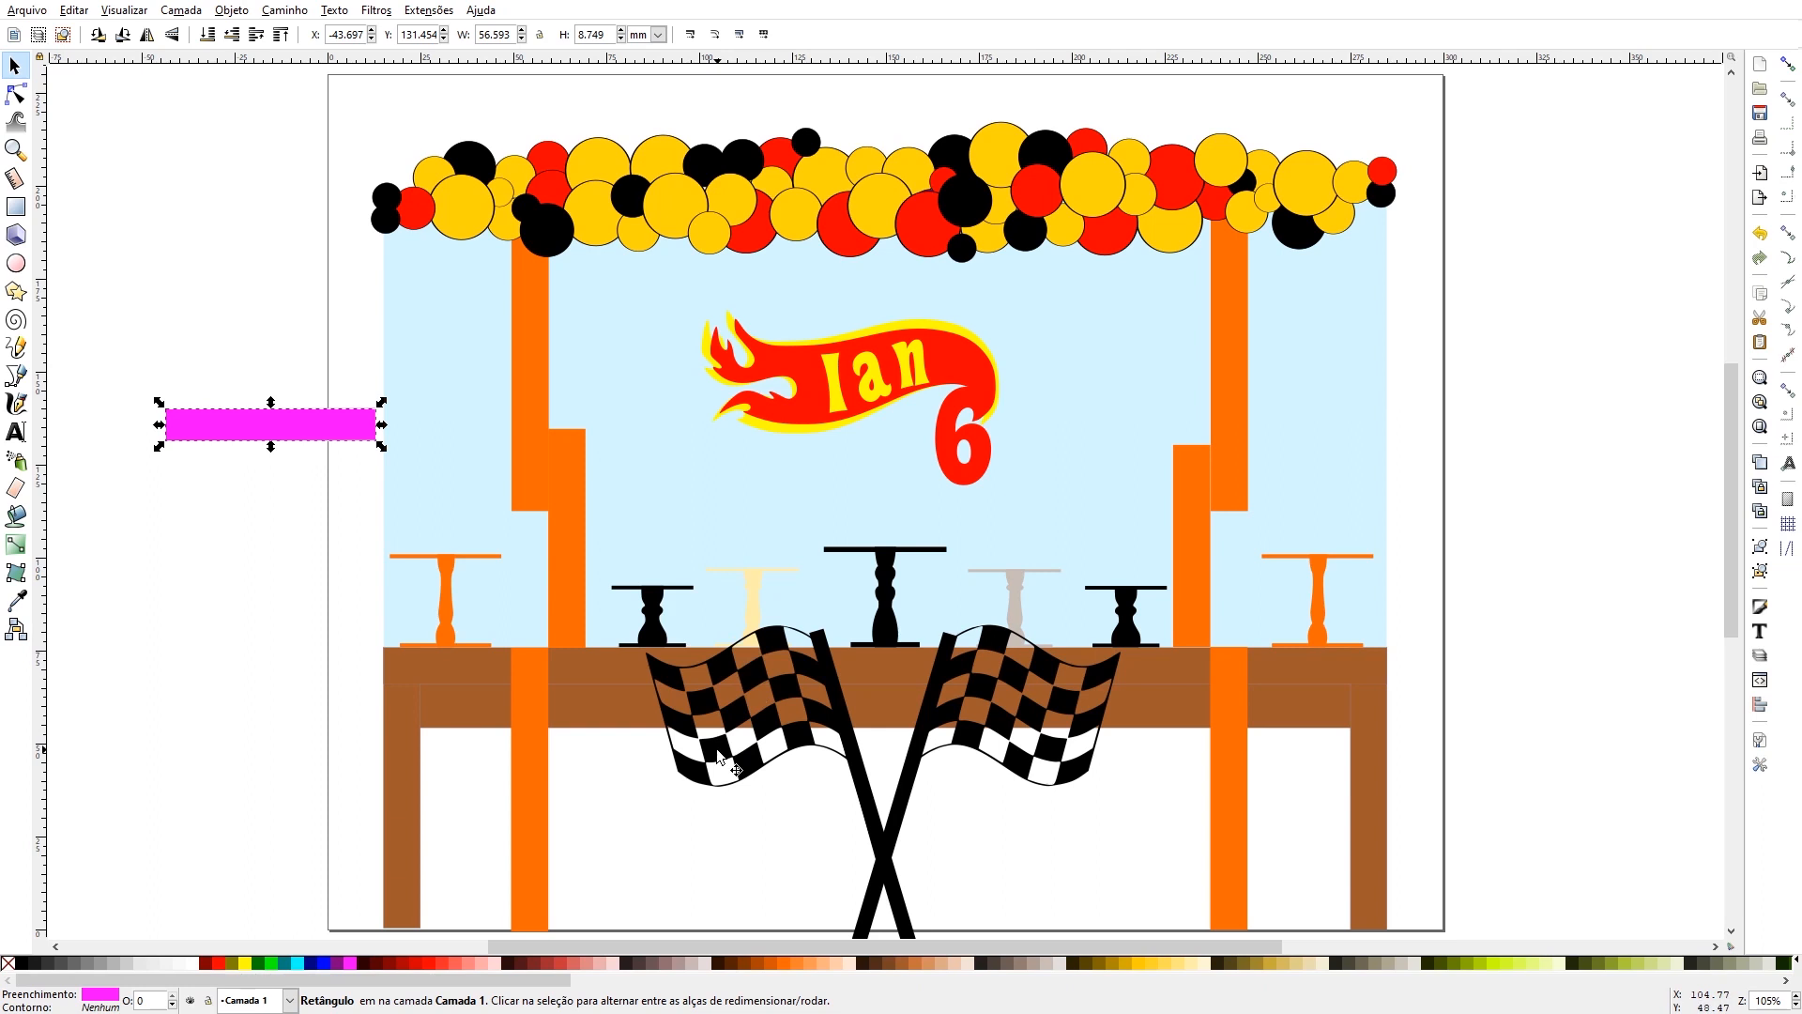
key(Delete)
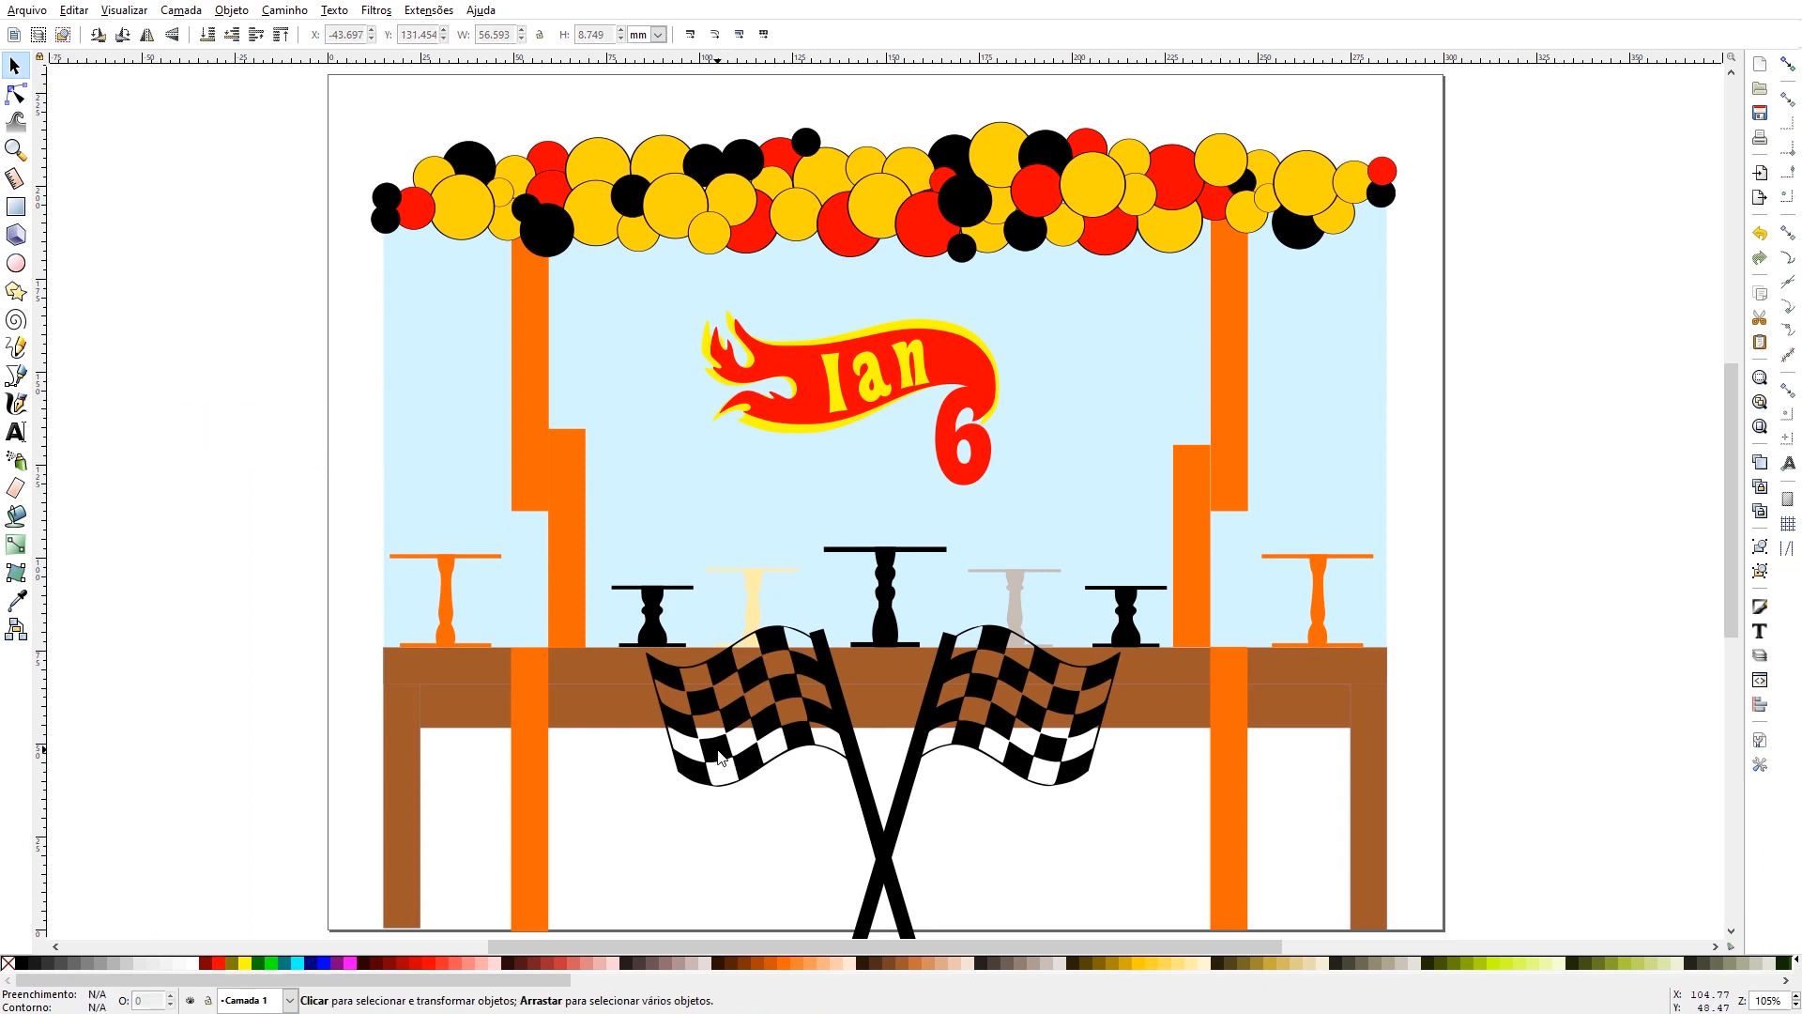